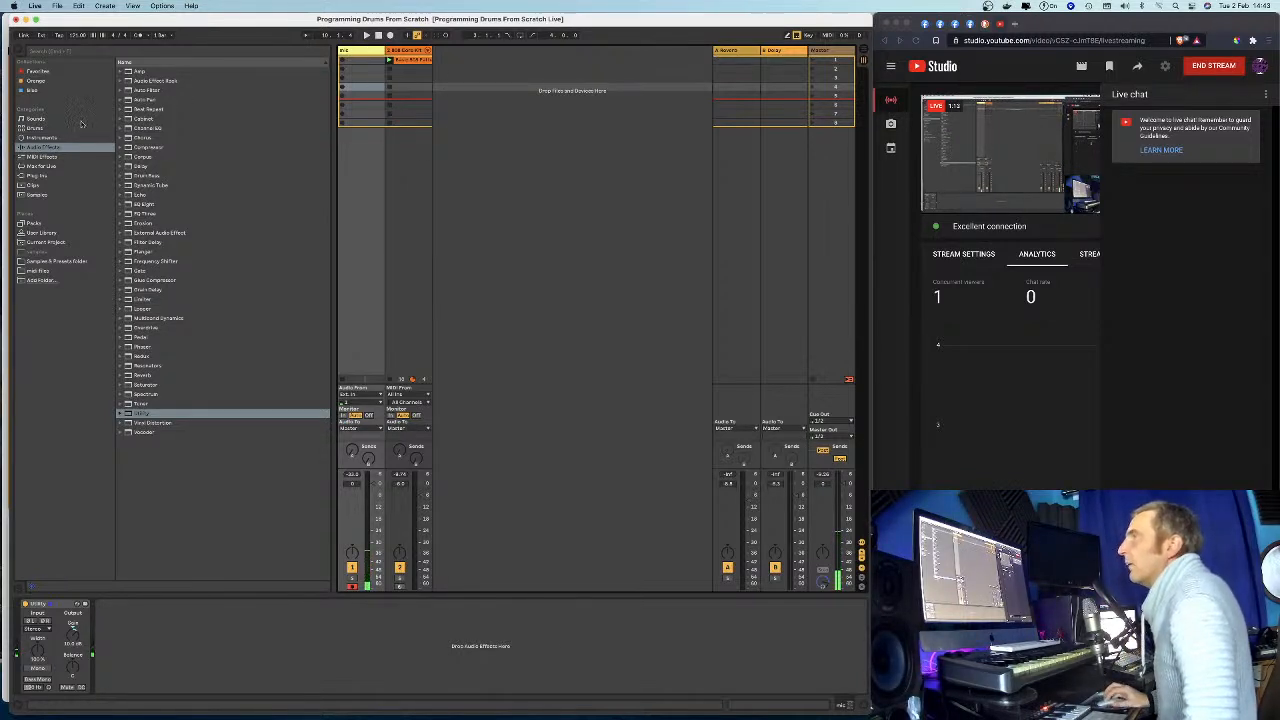
Bring up the drum programming PDF in Preview, enlarge it and read the ten-point list of the Basic Guide to Drum Programming.
{"action": "left_click", "coordinate": [5, 19]}
{"action": "left_click_drag", "start_coordinate": [82, 18], "coordinate": [322, 8]}
{"action": "scroll", "coordinate": [398, 300], "scroll_direction": "down", "scroll_amount": 1}
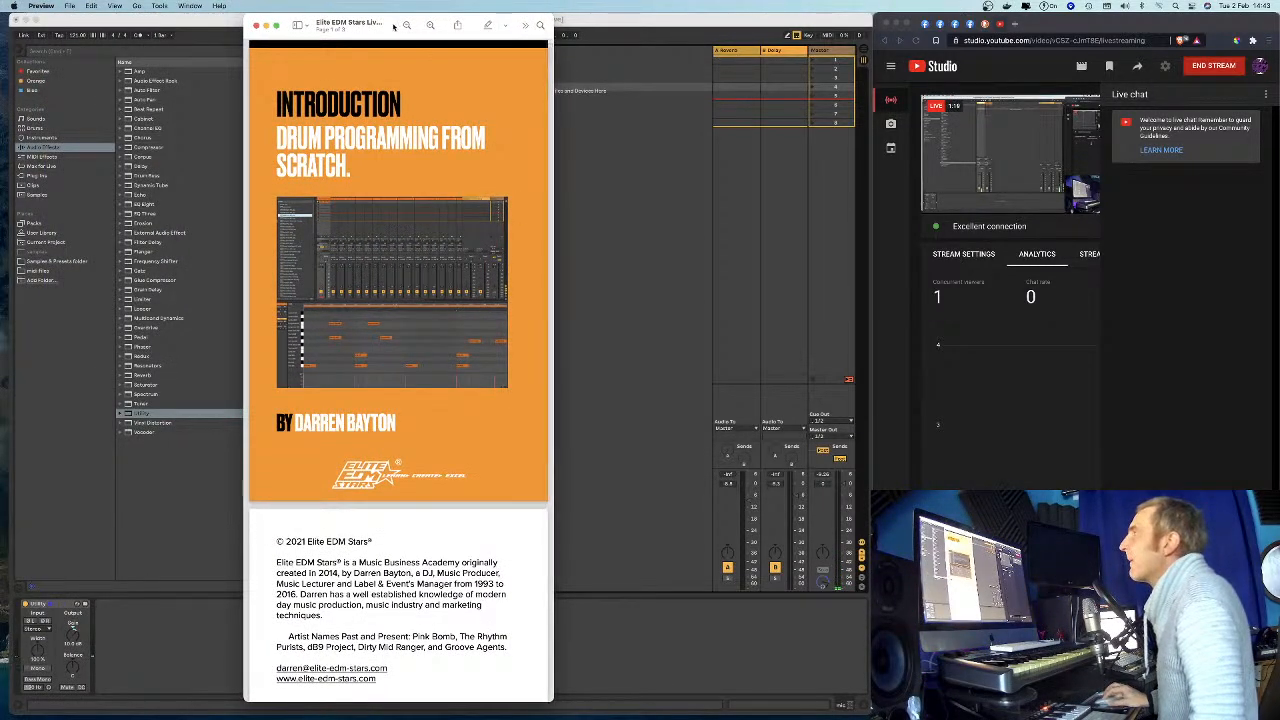
{"action": "left_click", "coordinate": [430, 25]}
{"action": "scroll", "coordinate": [552, 225], "scroll_direction": "down", "scroll_amount": 1}
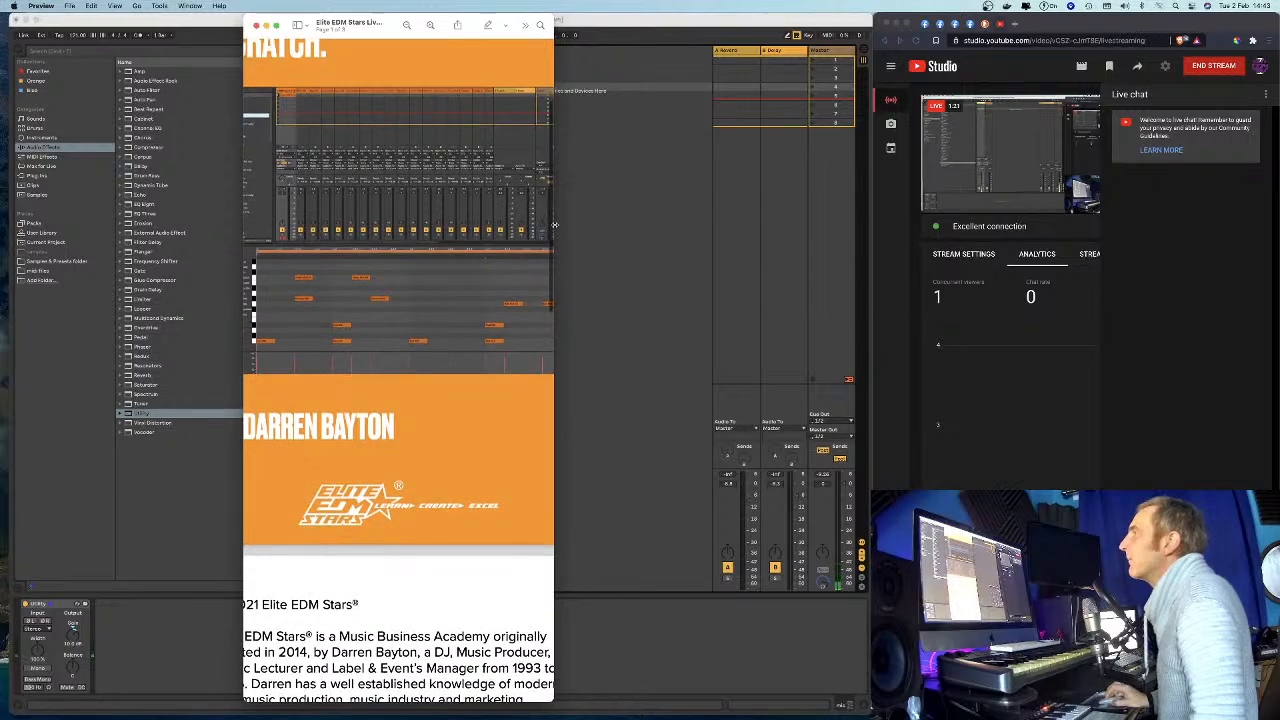
{"action": "left_click_drag", "start_coordinate": [554, 225], "coordinate": [799, 240]}
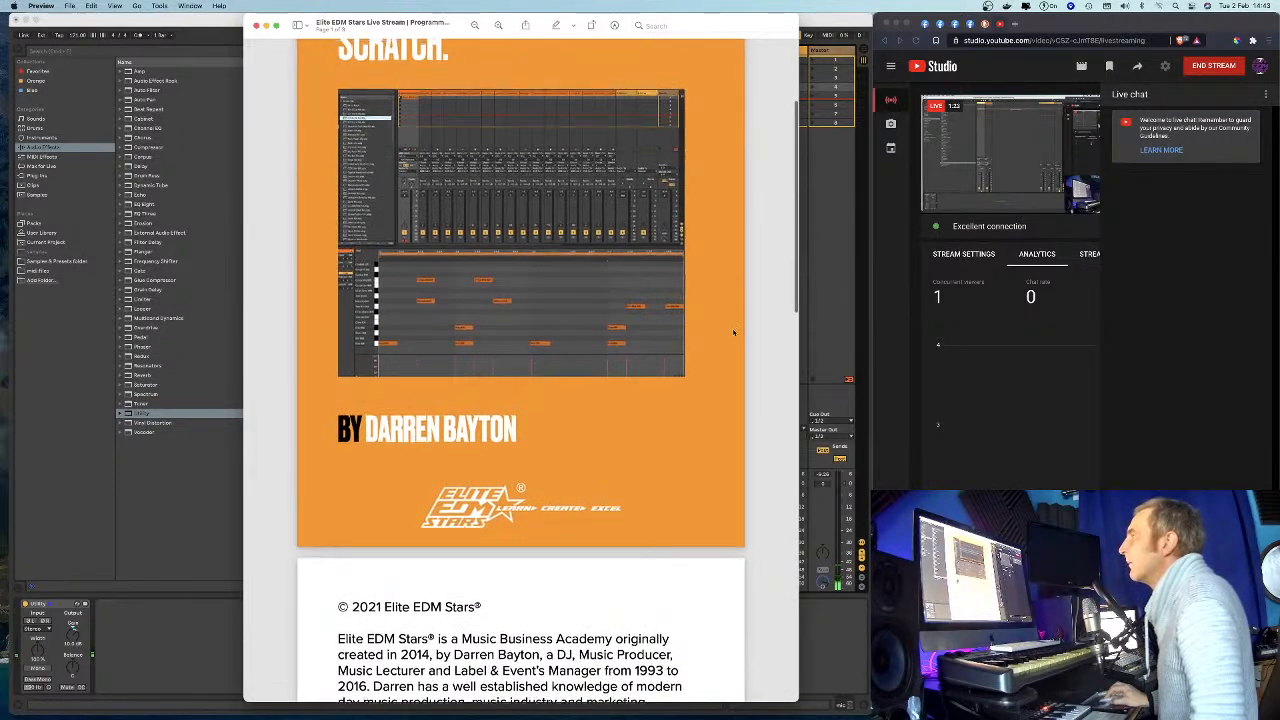
{"action": "scroll", "coordinate": [733, 333], "scroll_direction": "down", "scroll_amount": 15}
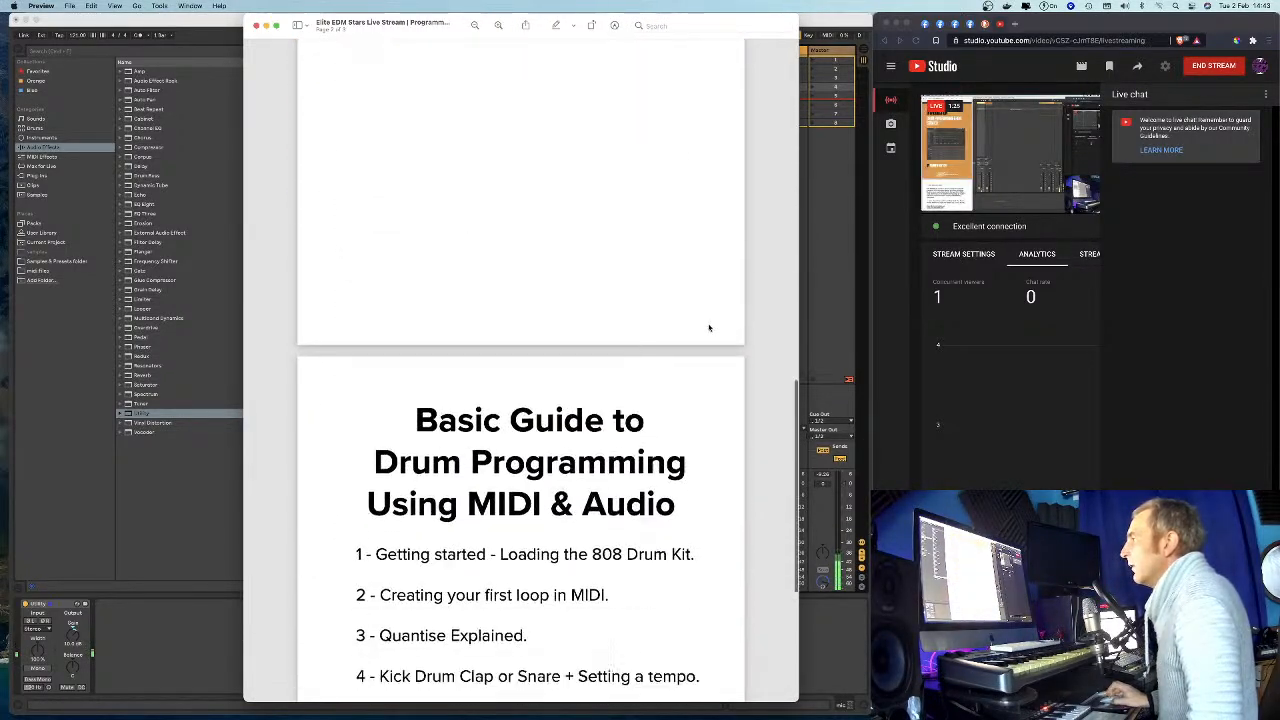
{"action": "scroll", "coordinate": [709, 327], "scroll_direction": "down", "scroll_amount": 10}
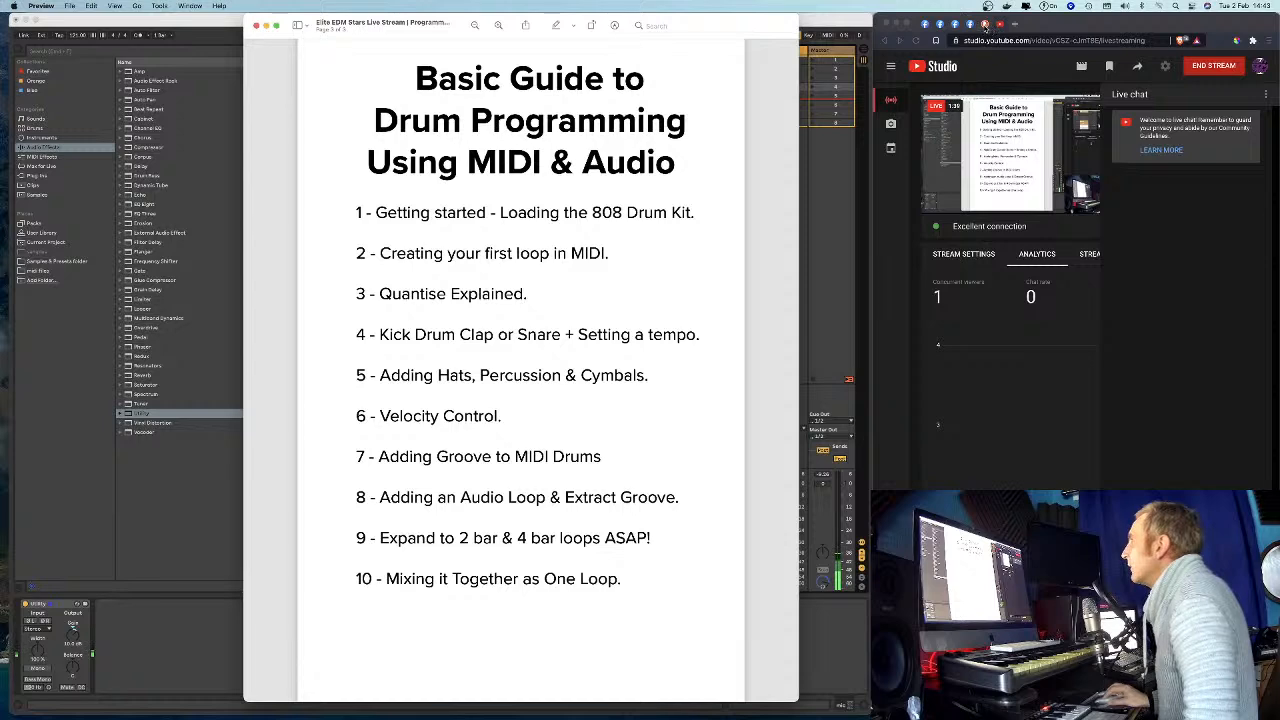
Switch to the browser's search results for "roland 808 bbc documentry" and look through the listed videos and articles.
{"action": "left_click", "coordinate": [985, 24]}
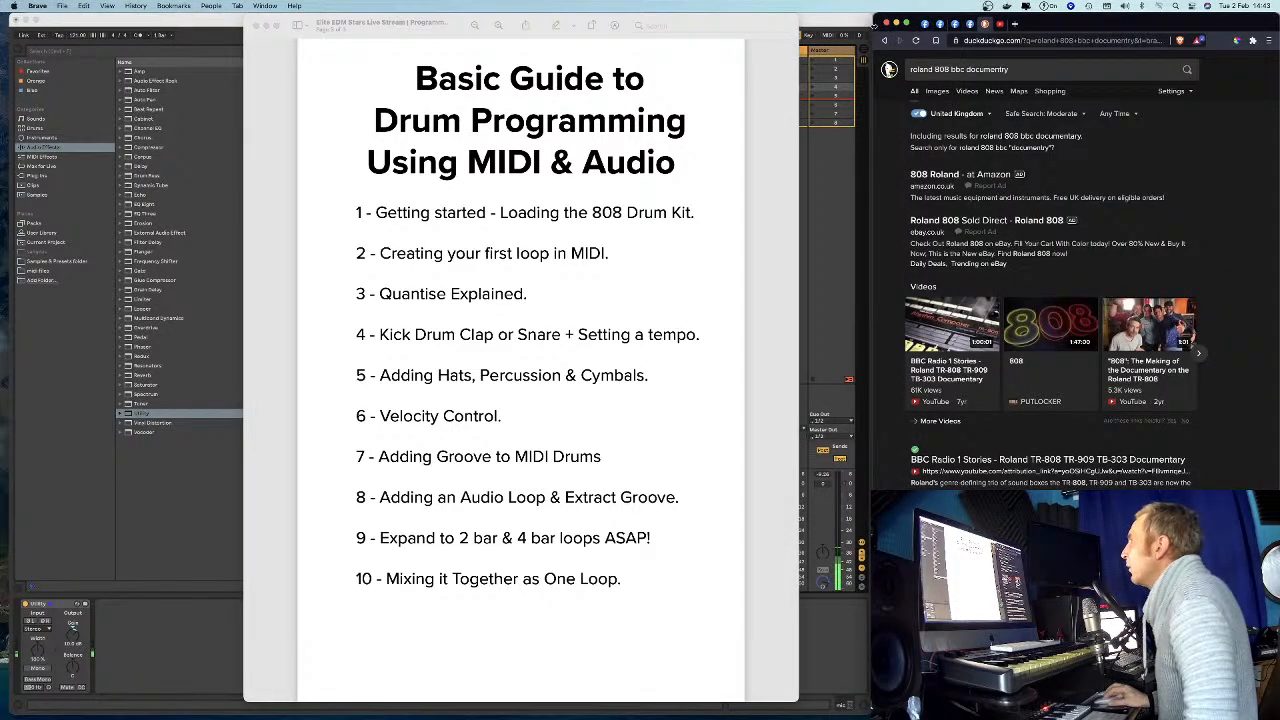
{"action": "left_click_drag", "start_coordinate": [870, 26], "coordinate": [797, 27]}
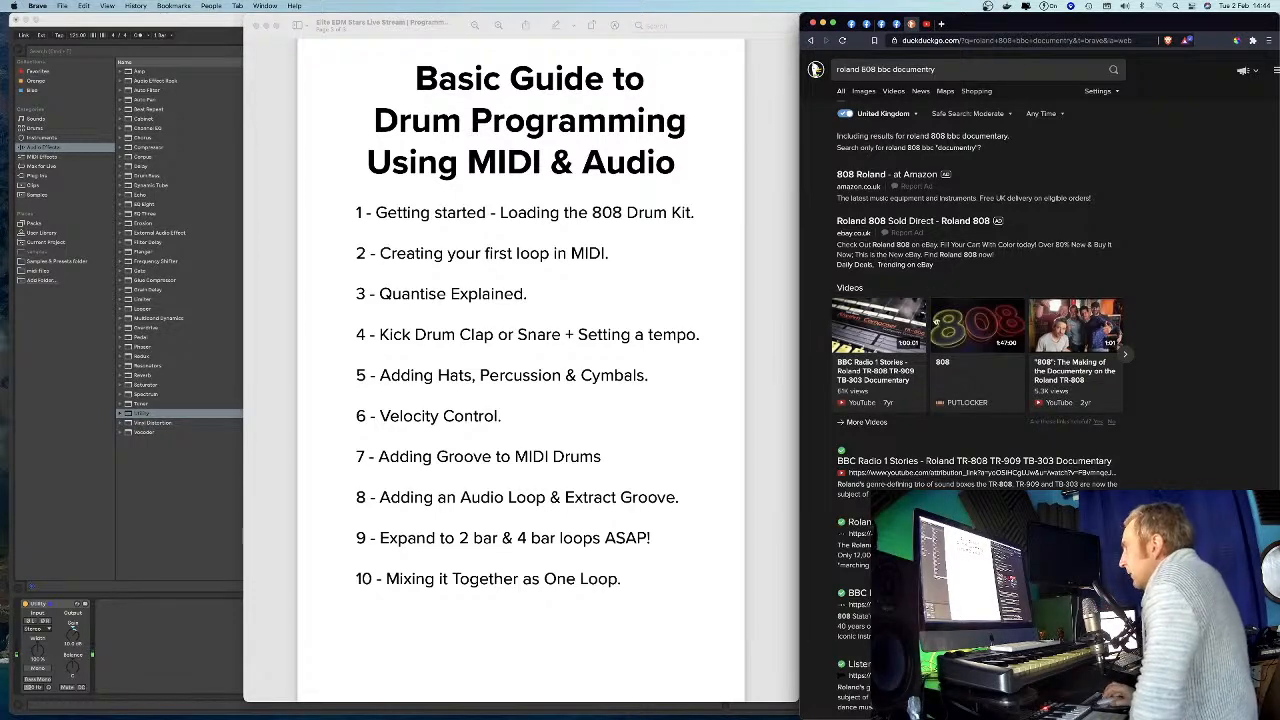
{"action": "scroll", "coordinate": [927, 443], "scroll_direction": "down", "scroll_amount": 2}
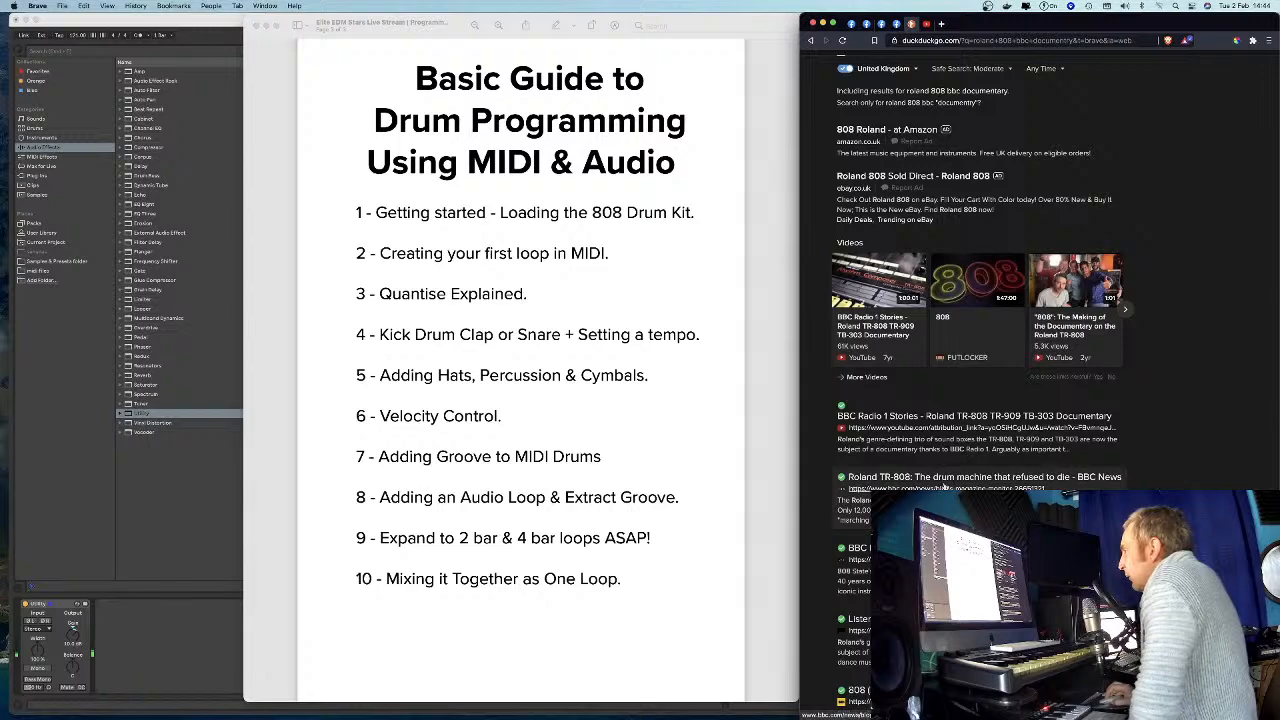
{"action": "scroll", "coordinate": [944, 487], "scroll_direction": "down", "scroll_amount": 4}
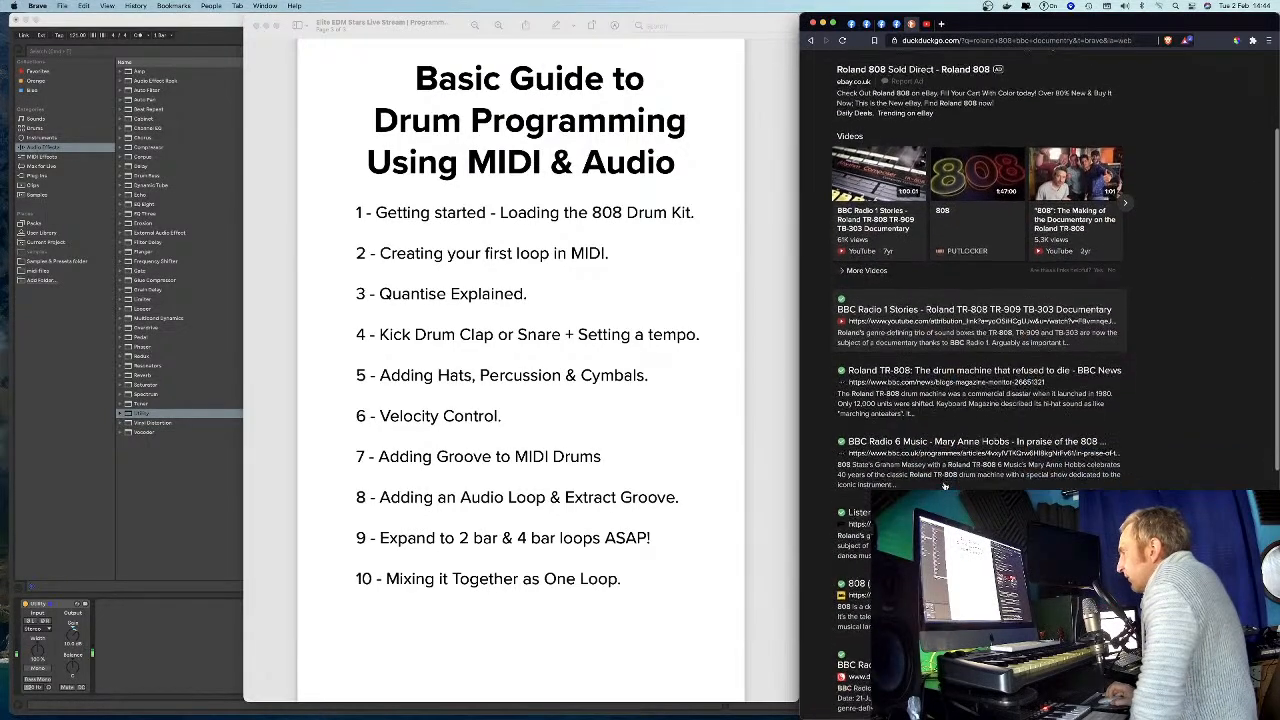
{"action": "scroll", "coordinate": [944, 487], "scroll_direction": "up", "scroll_amount": 6}
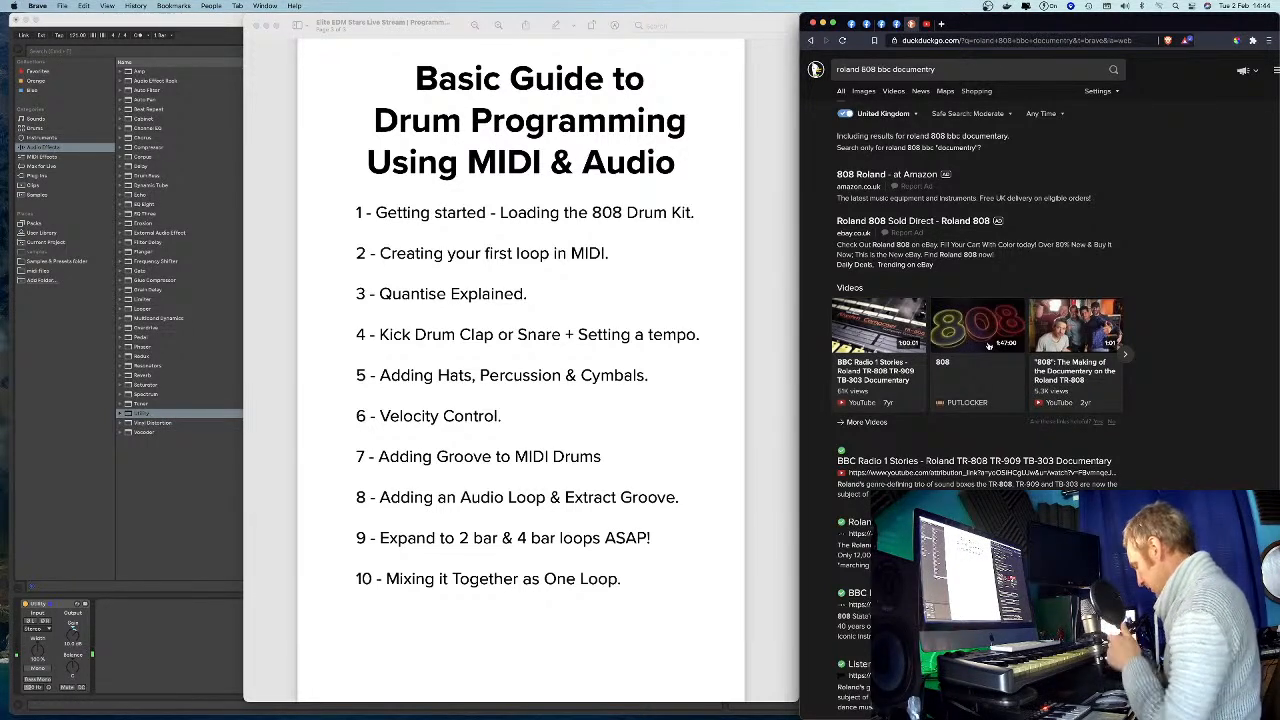
Switch to the Ableton Live set and widen its window, with the YouTube Studio stream page showing in the browser beside it.
{"action": "left_click", "coordinate": [602, 280]}
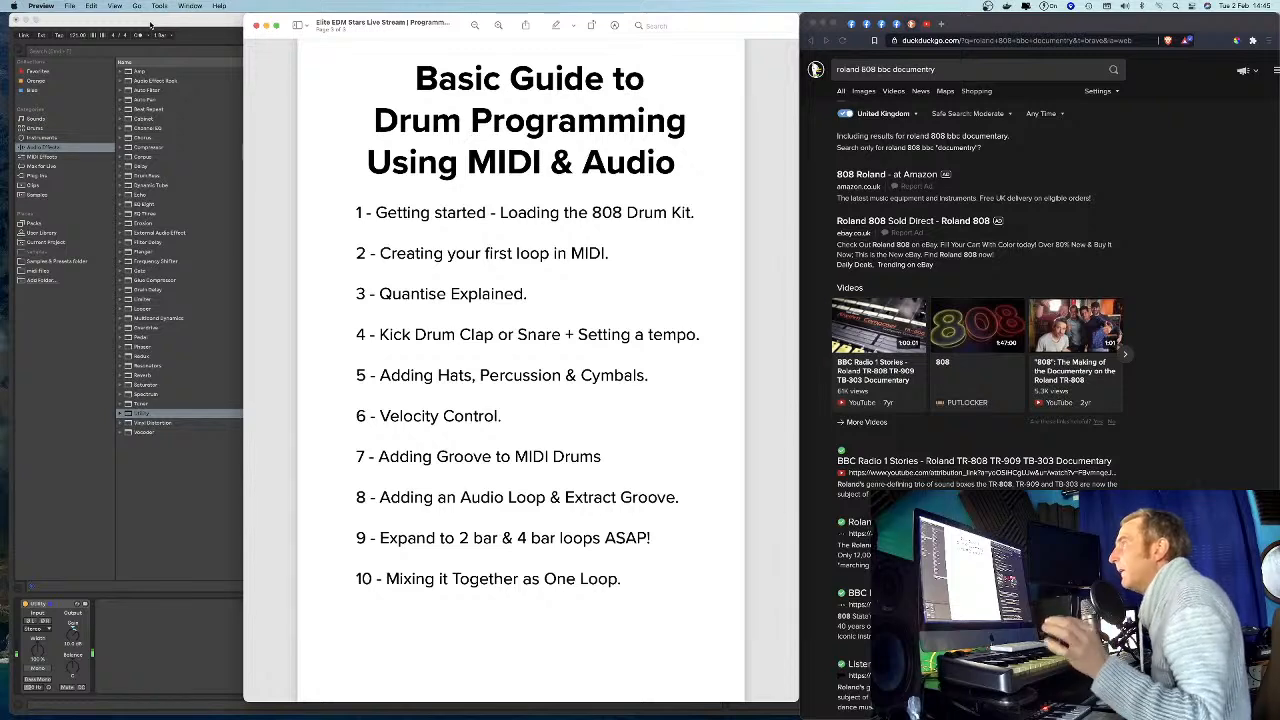
{"action": "left_click", "coordinate": [150, 25]}
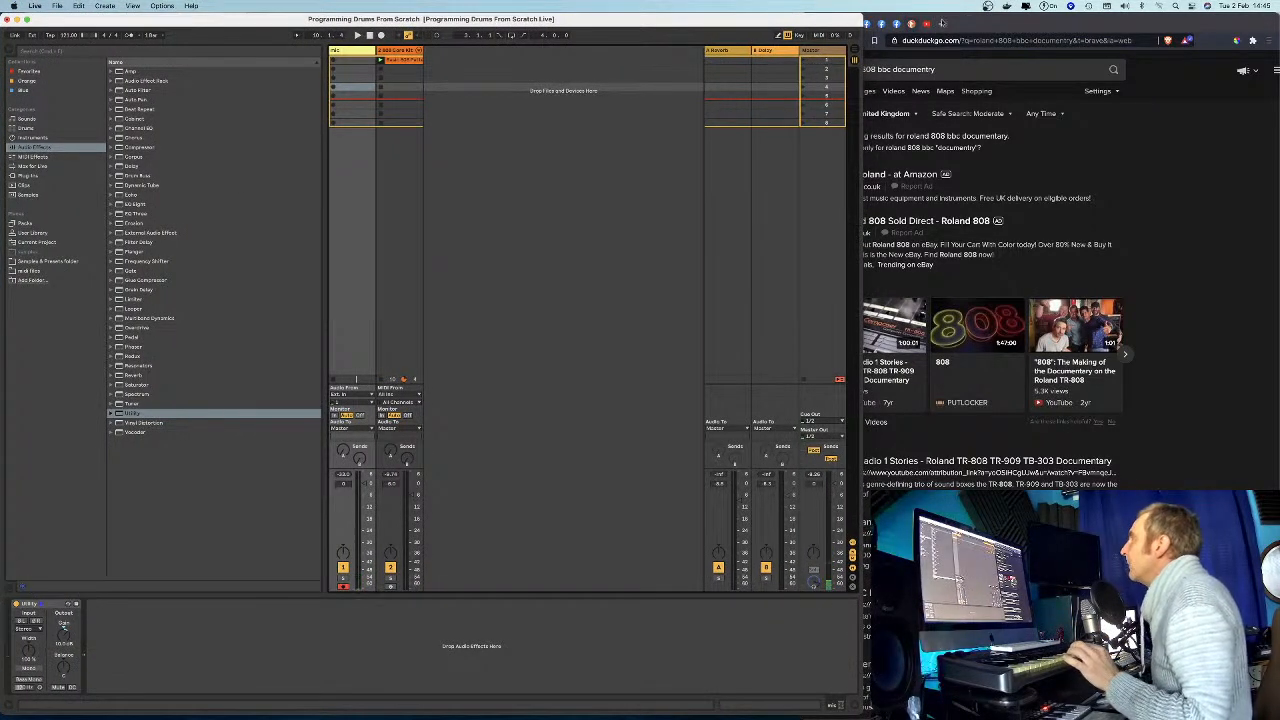
{"action": "left_click", "coordinate": [927, 23]}
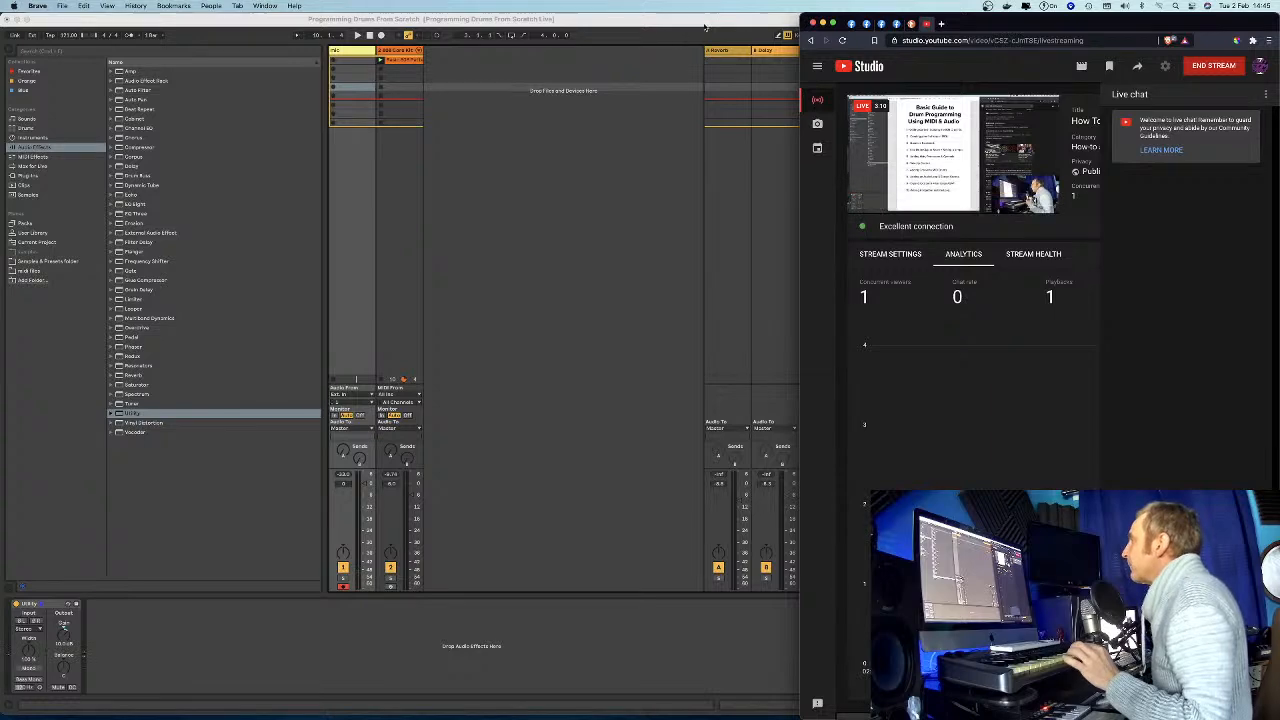
{"action": "left_click", "coordinate": [985, 23]}
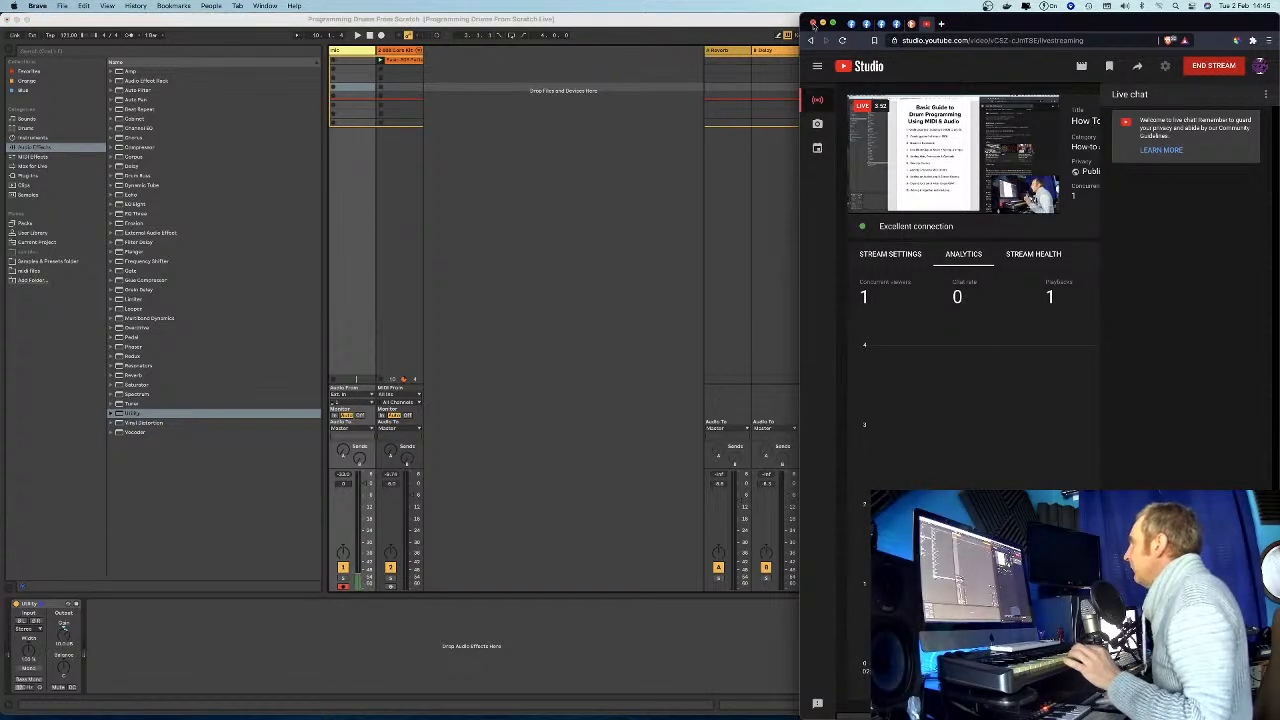
{"action": "left_click_drag", "start_coordinate": [803, 17], "coordinate": [922, 17]}
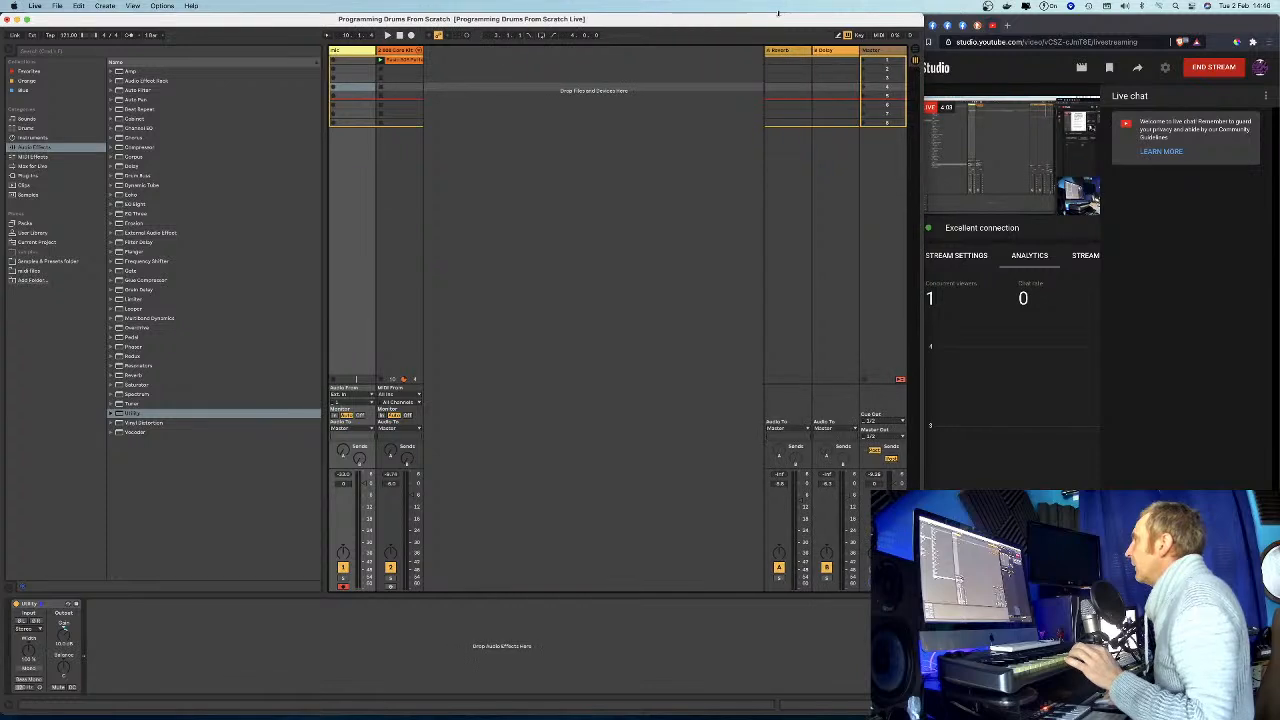
Load the 808 Core Kit from the Drums category onto a new track beside the existing kit, and delete that new track.
{"action": "left_click", "coordinate": [26, 129]}
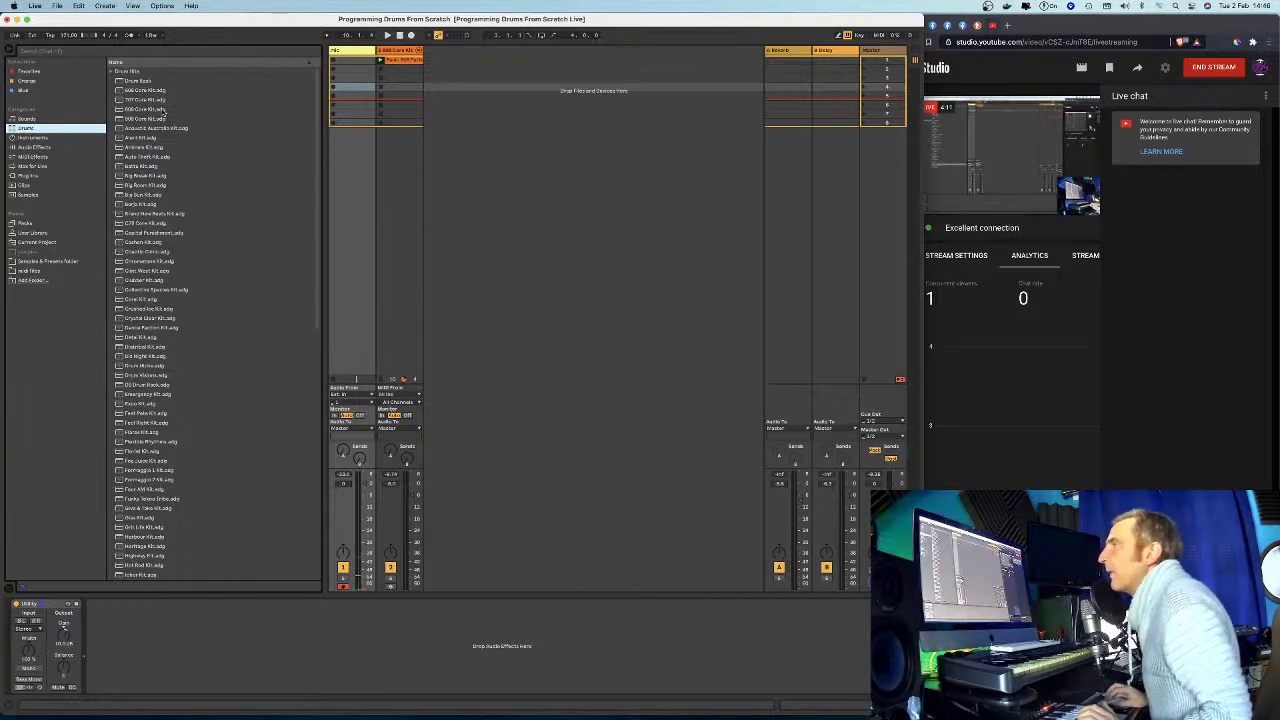
{"action": "left_click", "coordinate": [120, 110]}
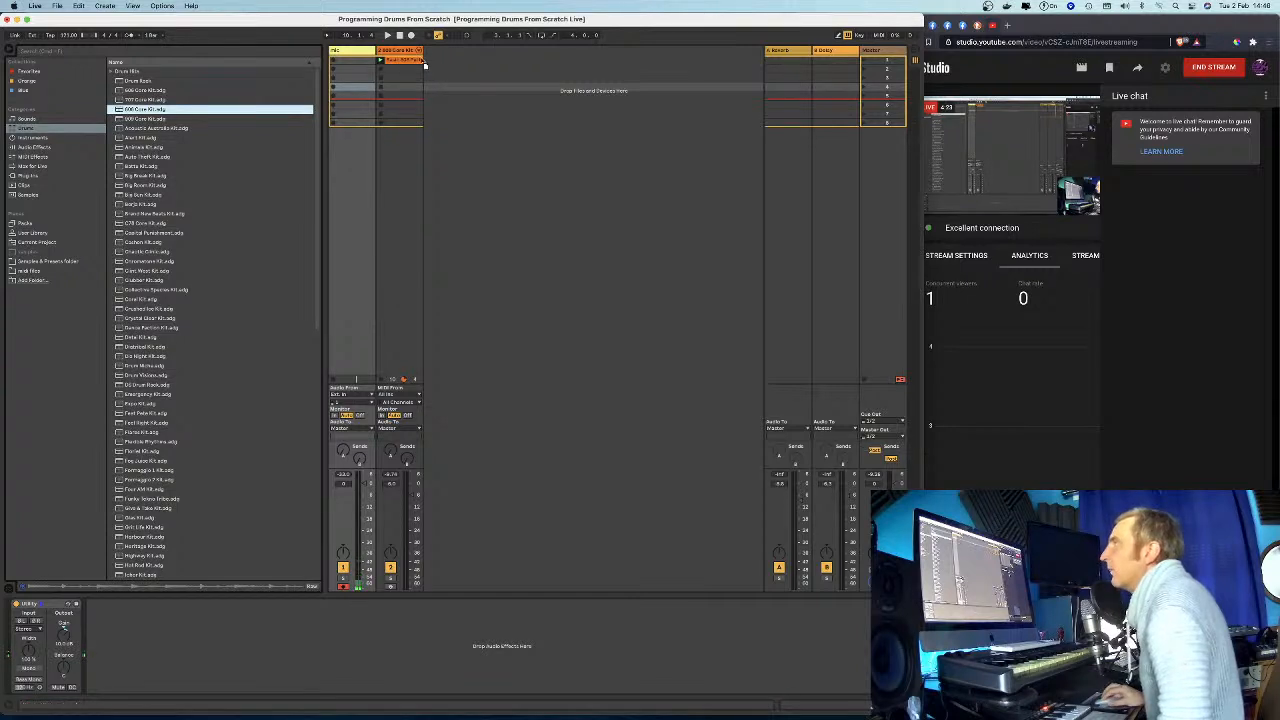
{"action": "left_click_drag", "start_coordinate": [434, 55], "coordinate": [437, 57]}
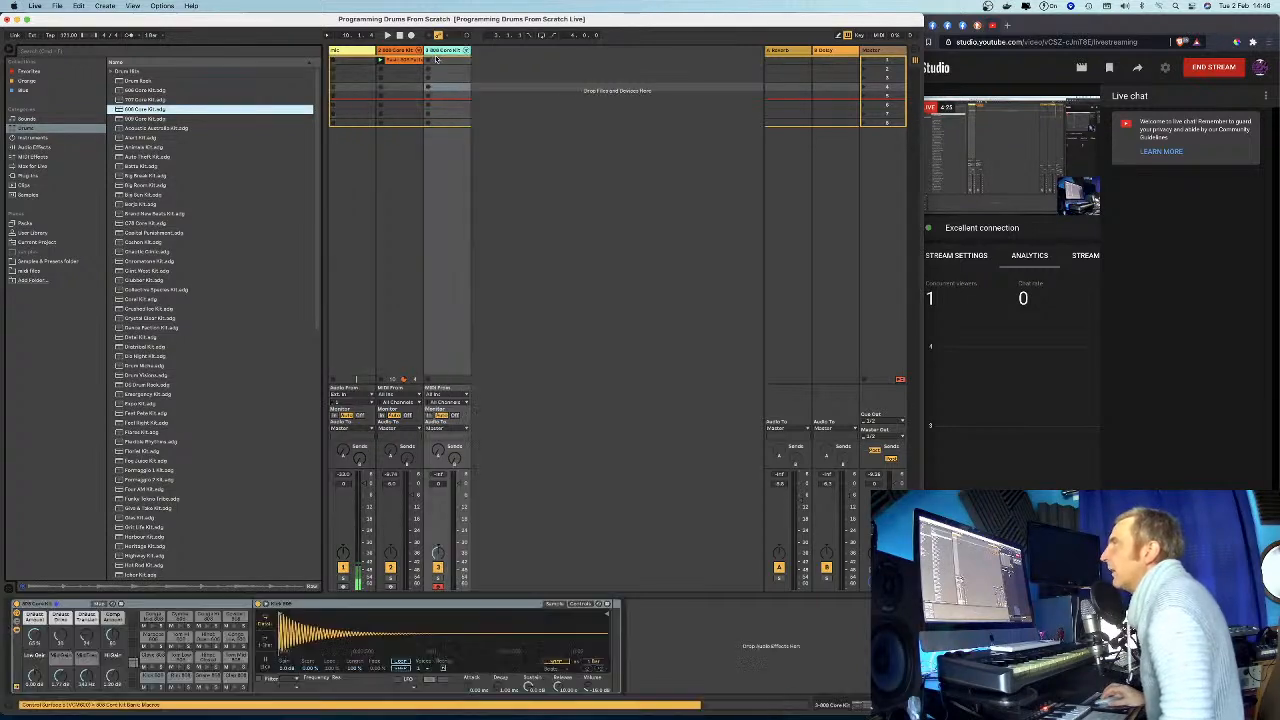
{"action": "left_click", "coordinate": [438, 51]}
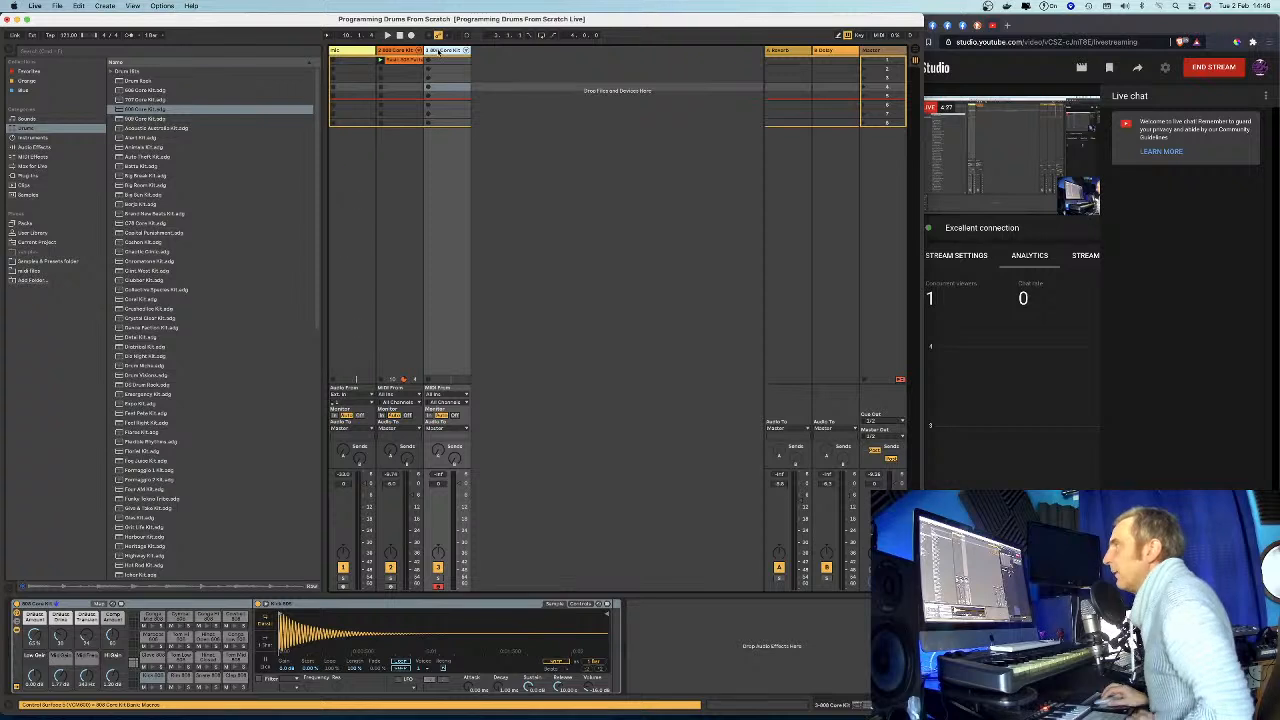
{"action": "key", "text": "Delete"}
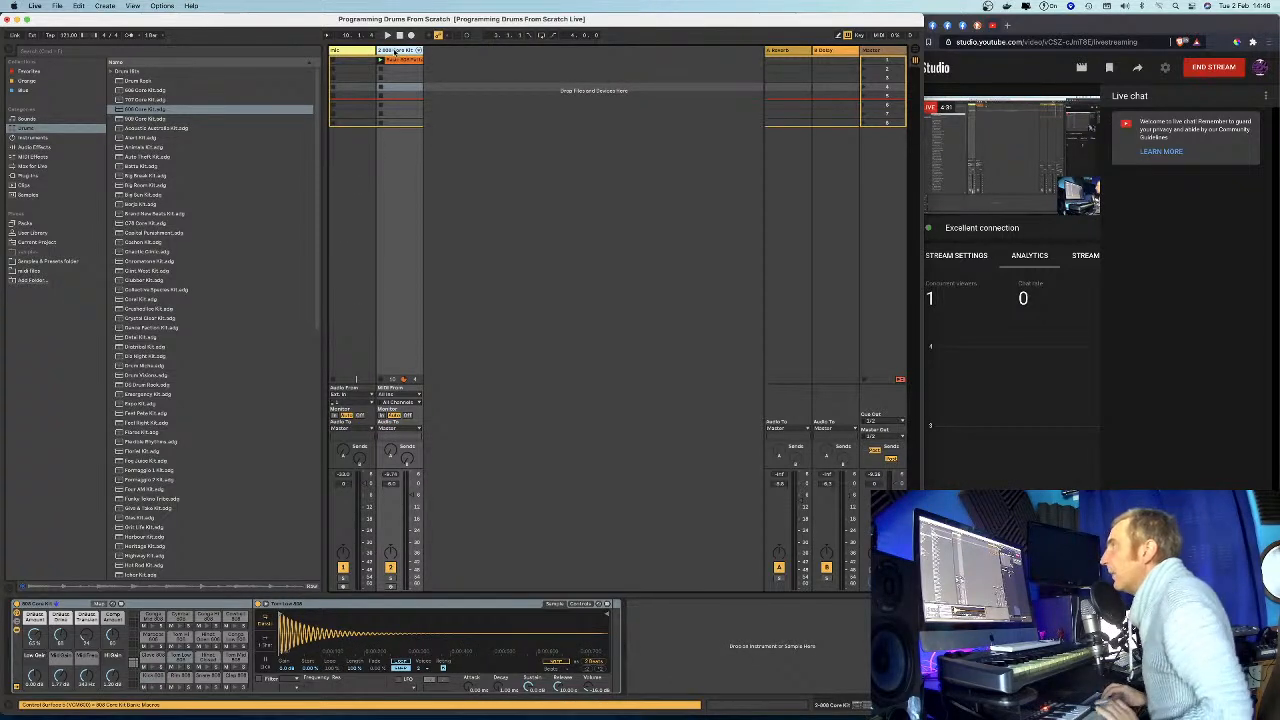
Colour the existing 808 Core Kit track orange and unfold its individual drum chains in the mixer, with a narrower browser.
{"action": "right_click", "coordinate": [394, 52]}
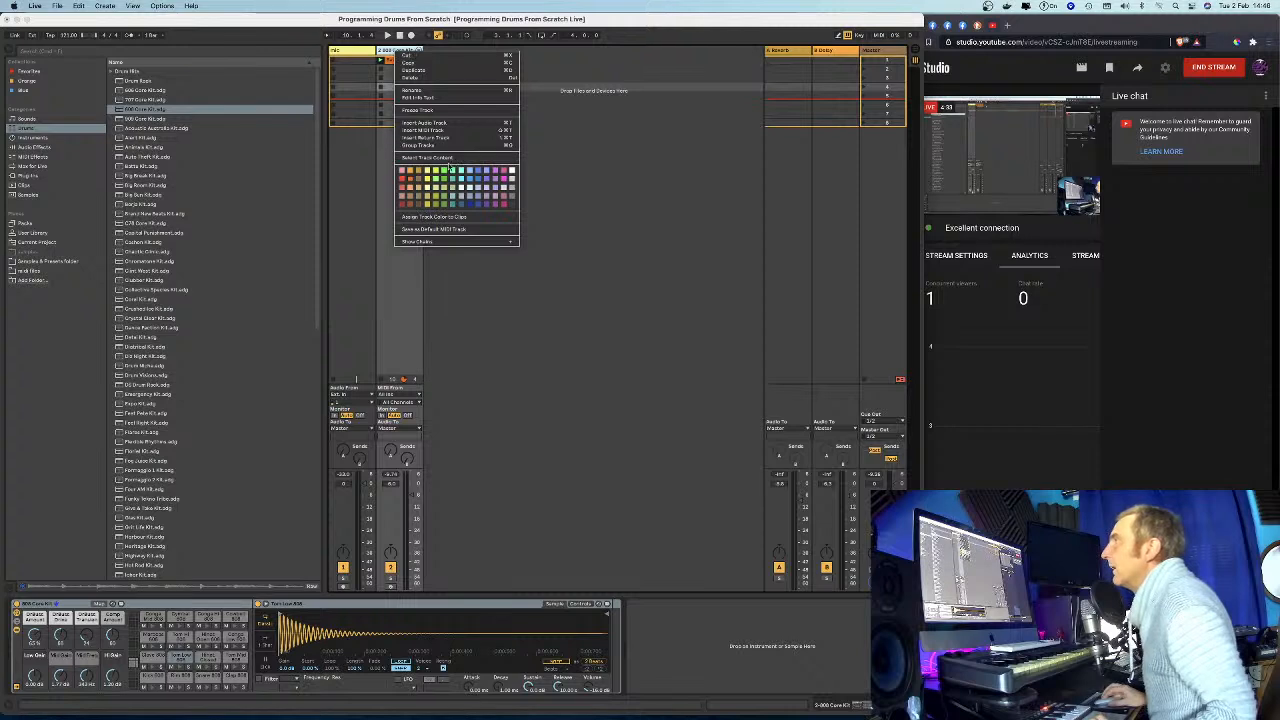
{"action": "left_click", "coordinate": [404, 185]}
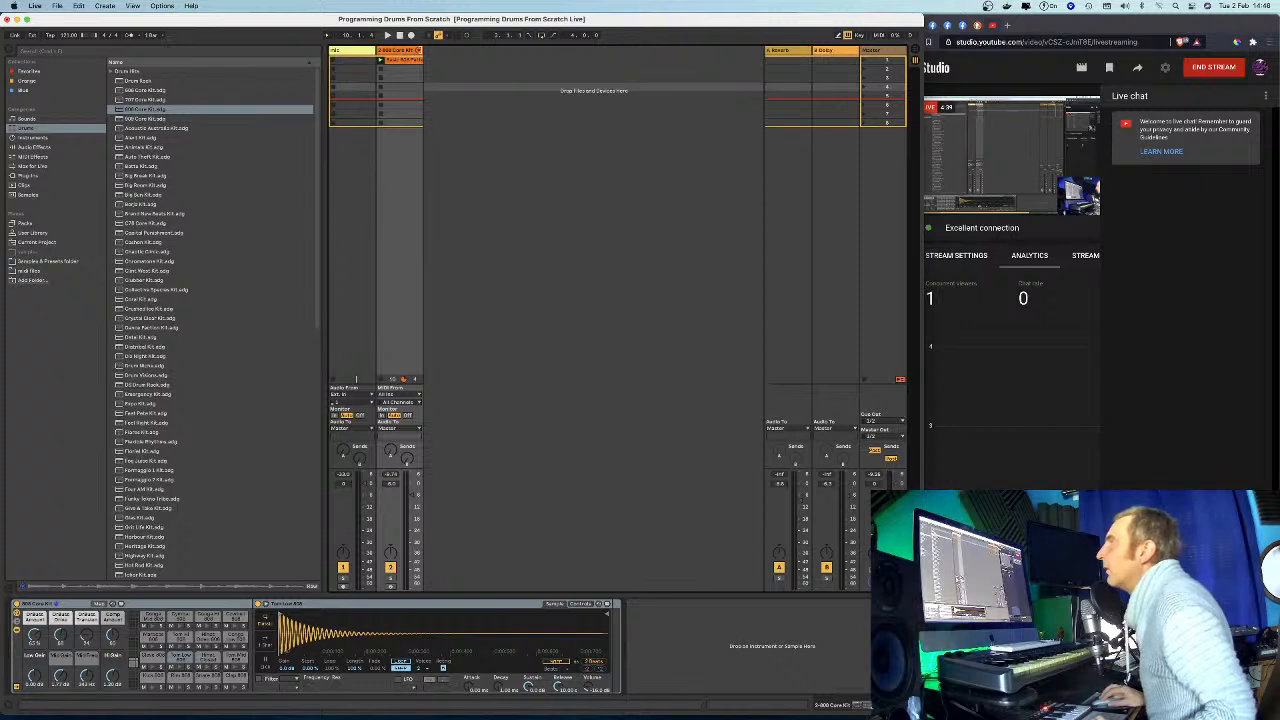
{"action": "left_click", "coordinate": [419, 50]}
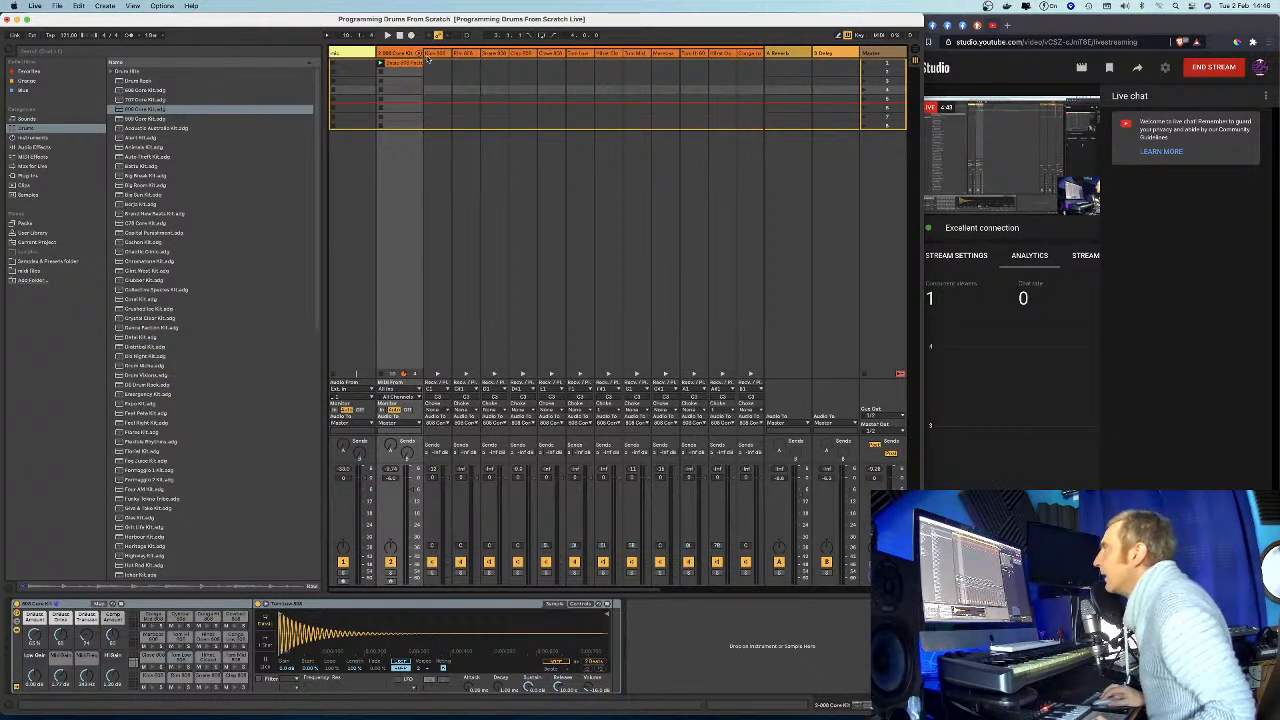
{"action": "left_click", "coordinate": [419, 50]}
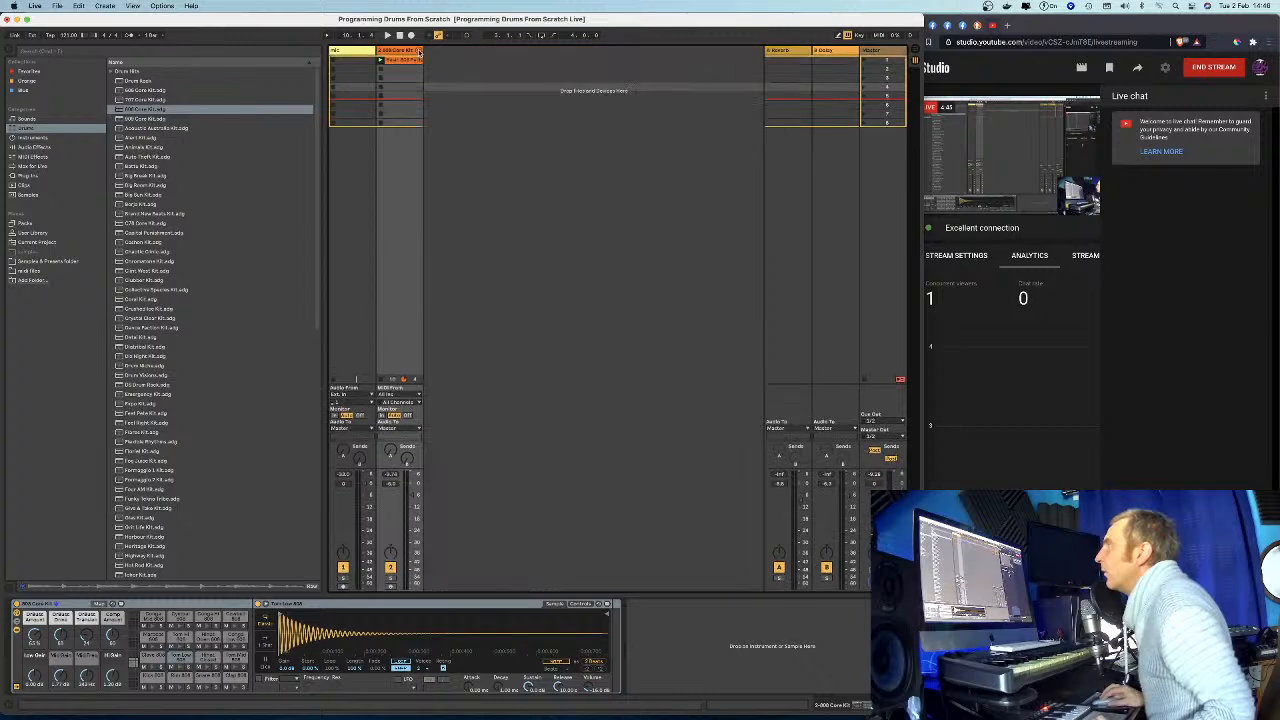
{"action": "left_click", "coordinate": [419, 50]}
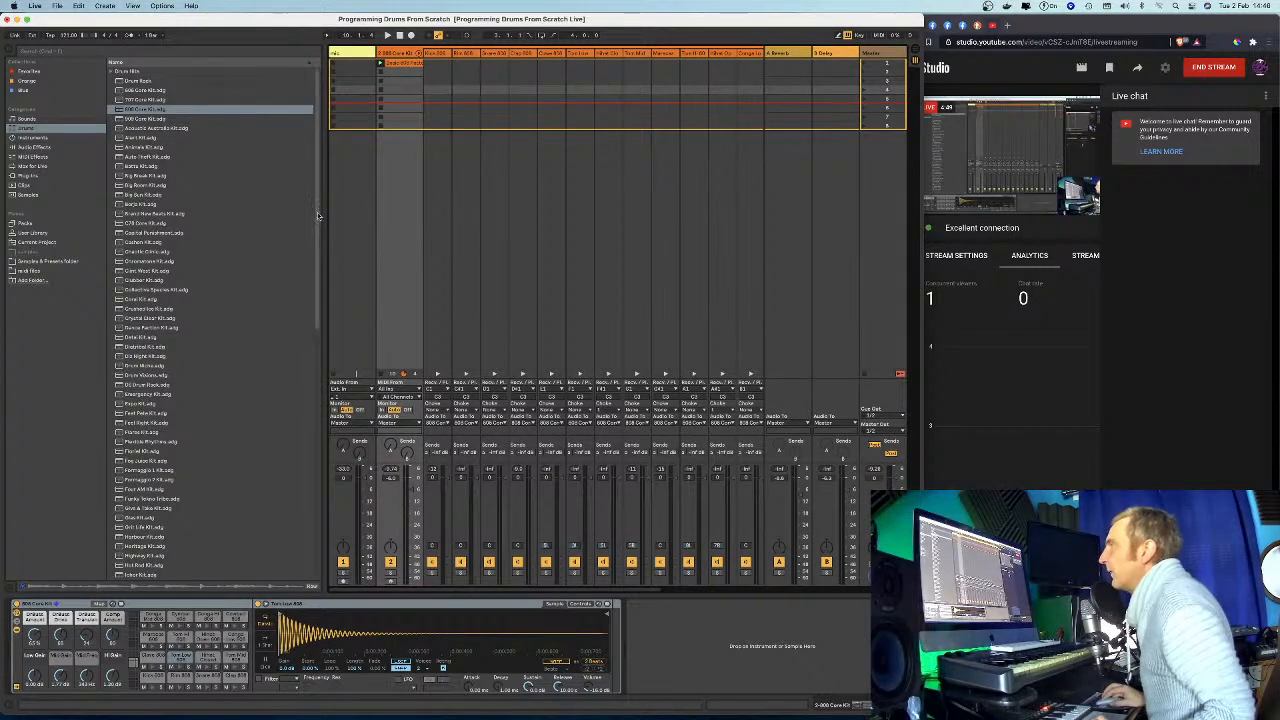
{"action": "left_click_drag", "start_coordinate": [322, 209], "coordinate": [209, 209]}
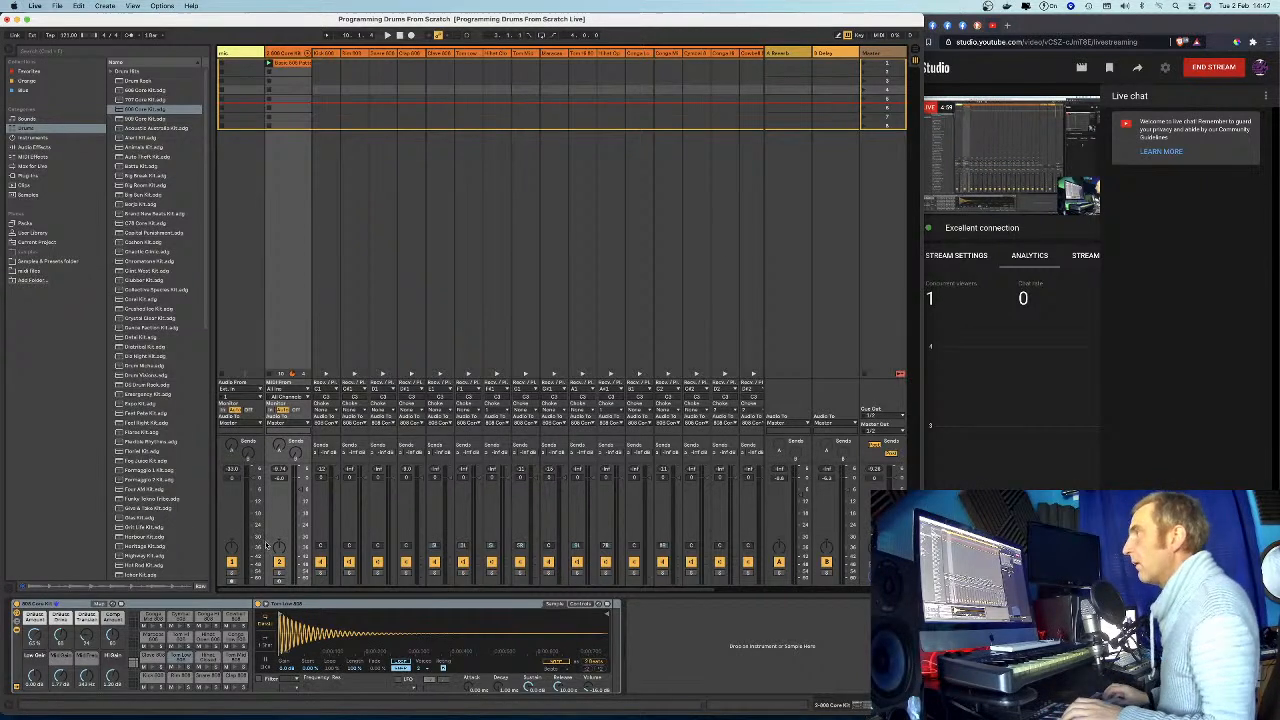
Arm both the mic track and the 808 Core Kit track for recording, with the kit's chains folded.
{"action": "left_click", "coordinate": [230, 581]}
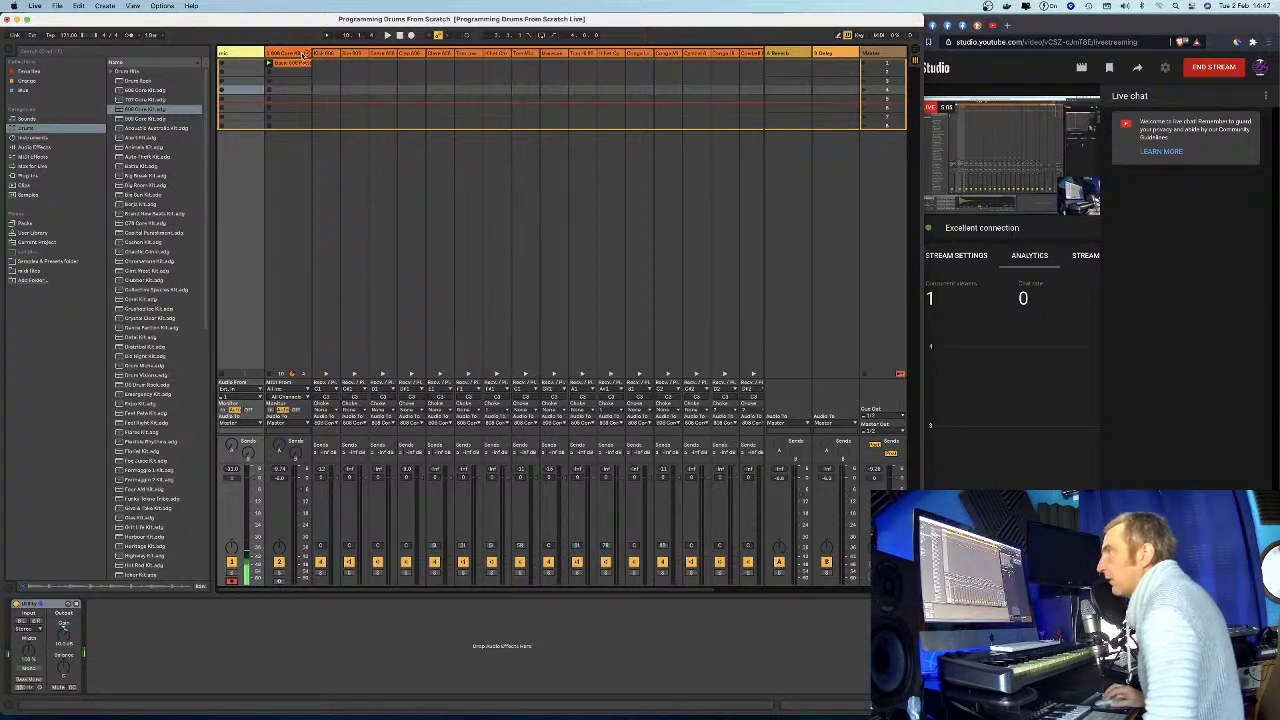
{"action": "left_click", "coordinate": [305, 58]}
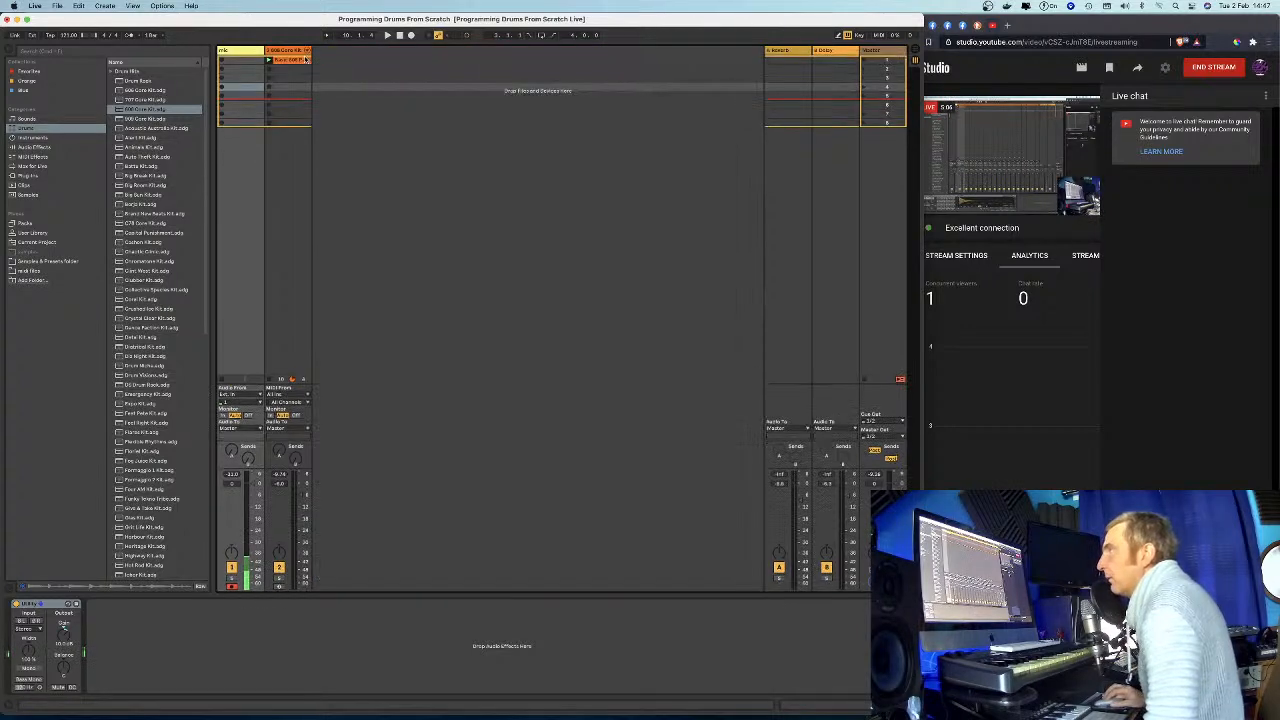
{"action": "left_click", "coordinate": [279, 589]}
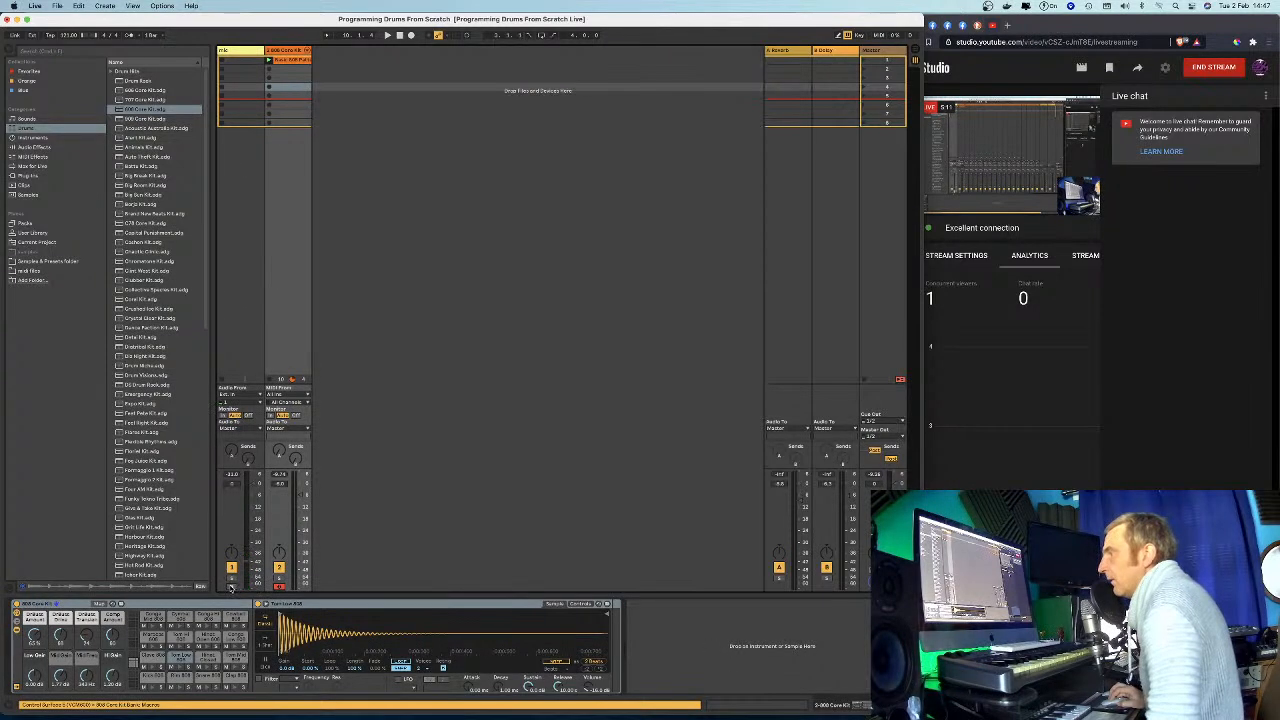
Unfold the 808 Core Kit's chains and look across all of its drum channels in the mixer.
{"action": "left_click", "coordinate": [305, 50]}
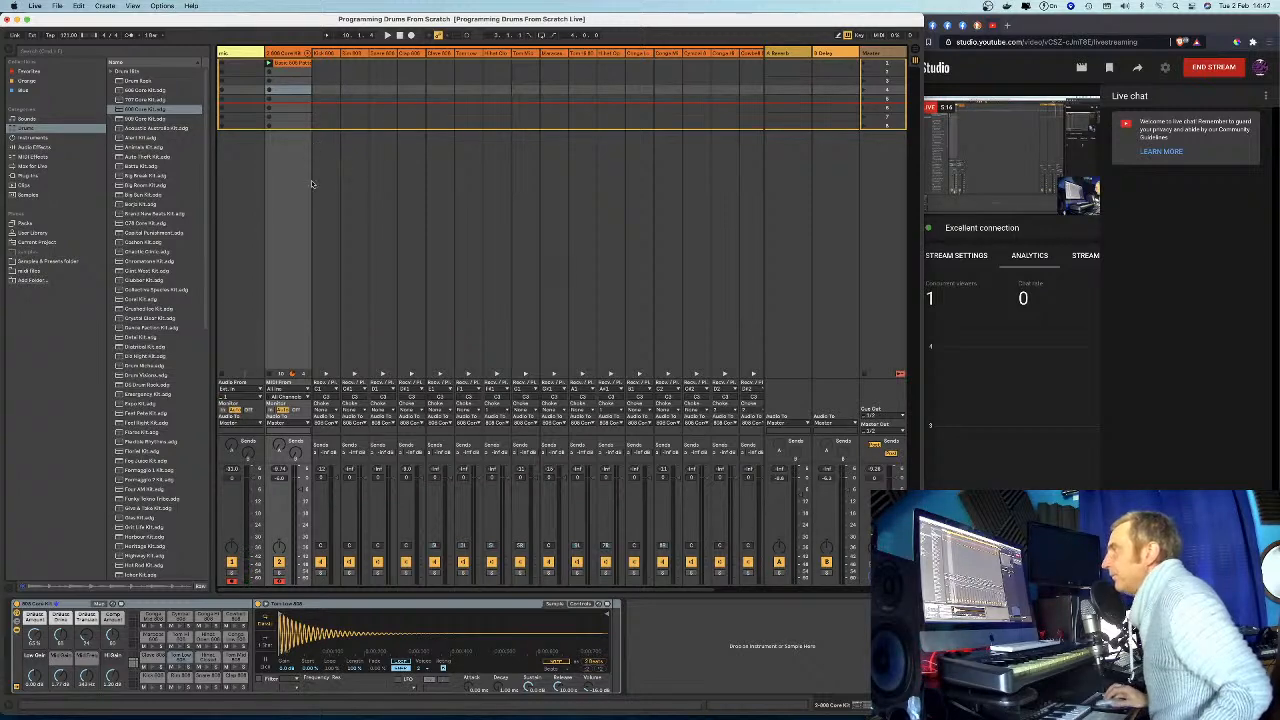
{"action": "scroll", "coordinate": [406, 186], "scroll_direction": "right", "scroll_amount": 3}
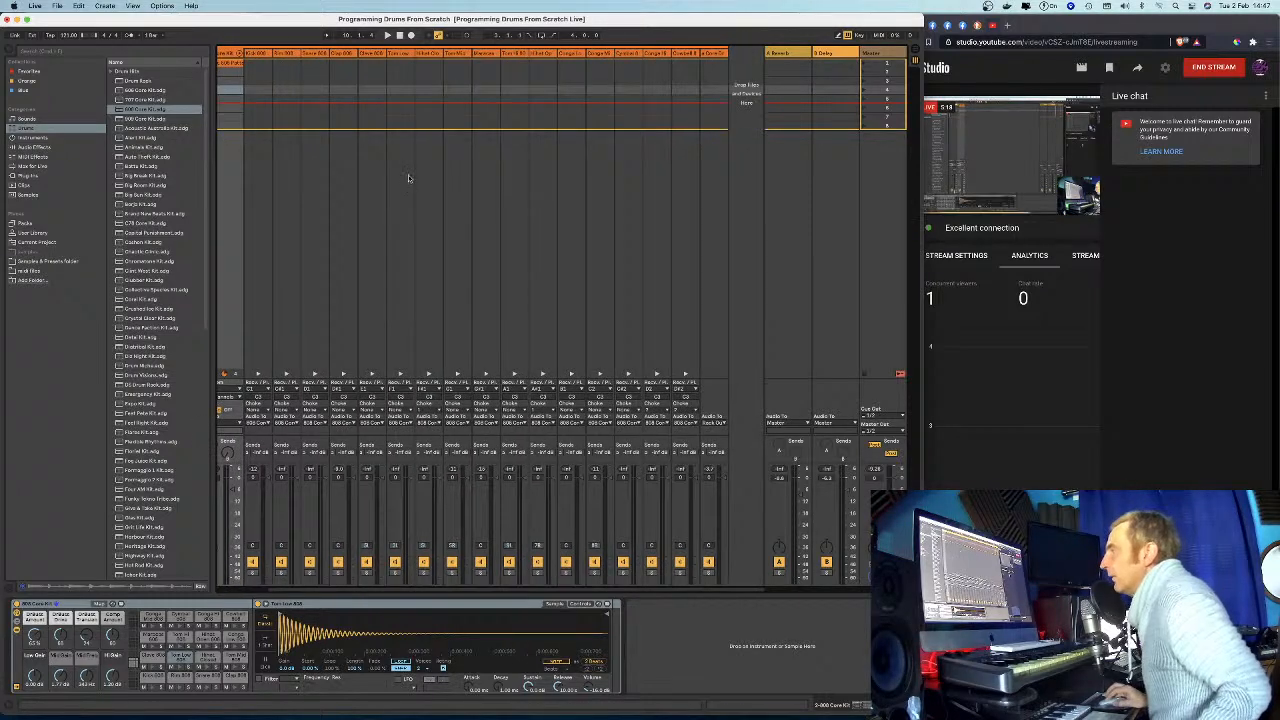
{"action": "scroll", "coordinate": [600, 142], "scroll_direction": "left", "scroll_amount": 3}
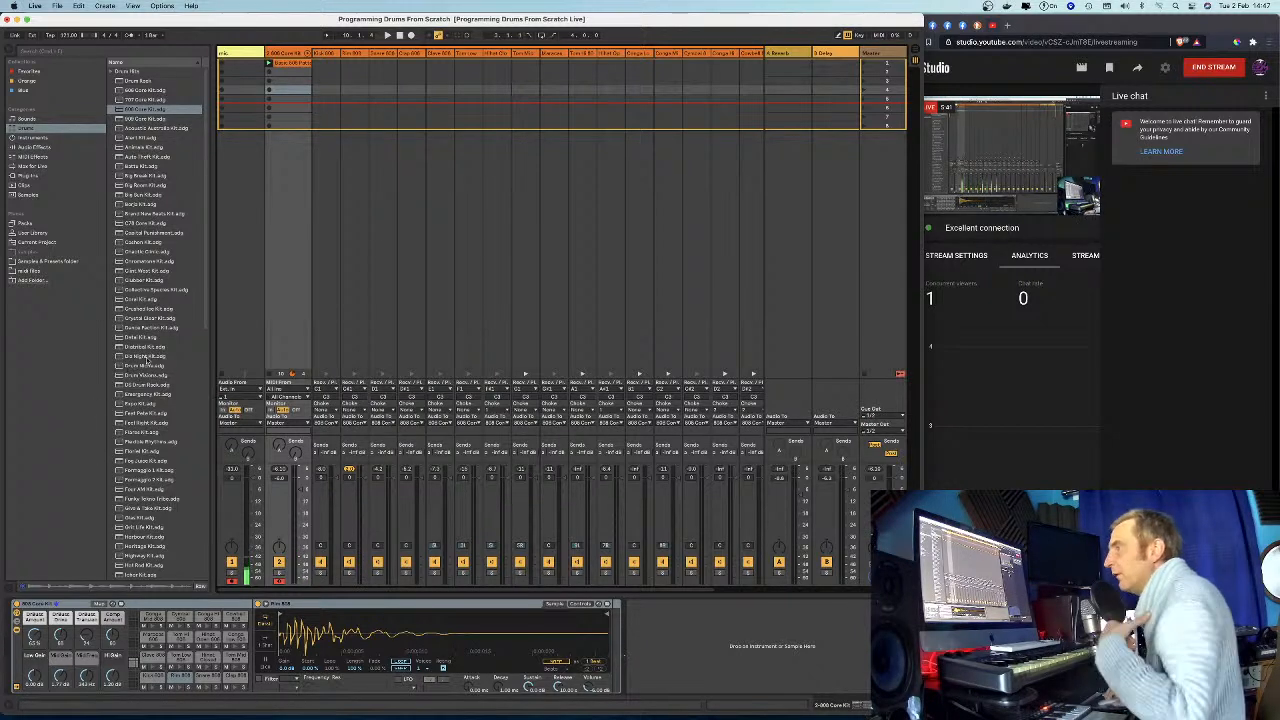
Browse the replacement samples for the Rim 808 pad in a wider browser and display its envelope and filter controls.
{"action": "left_click", "coordinate": [604, 654]}
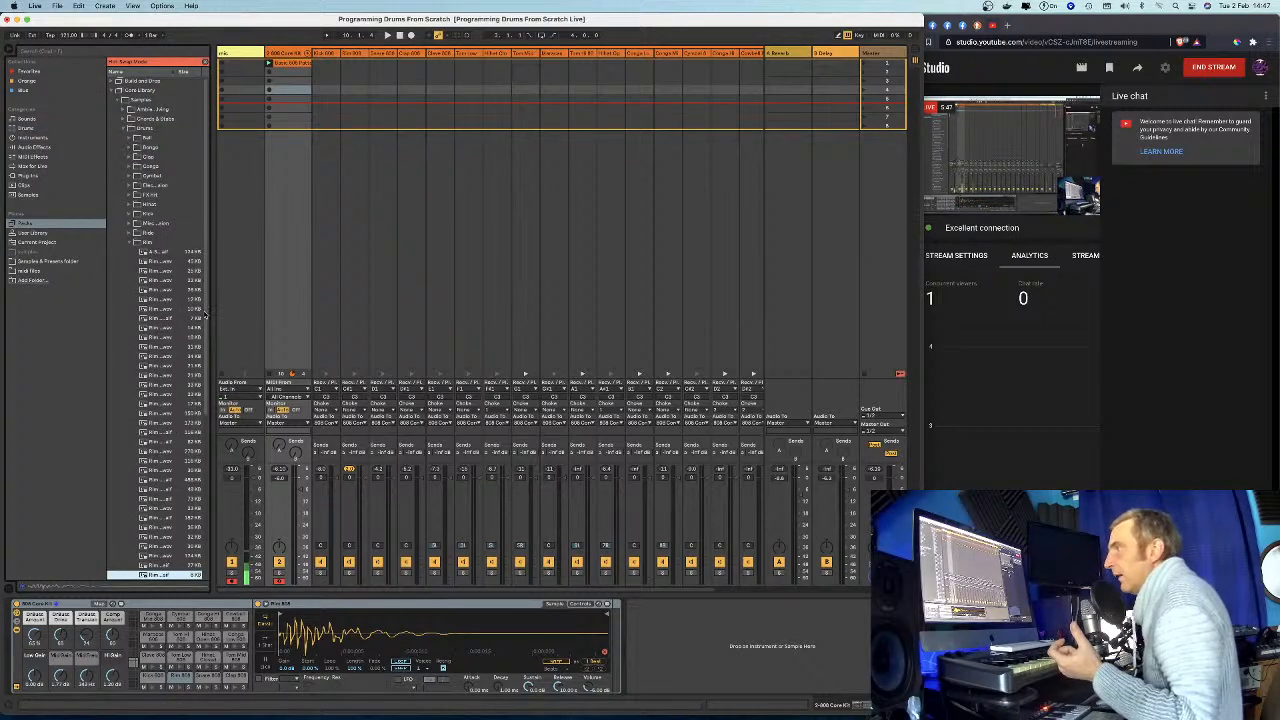
{"action": "left_click_drag", "start_coordinate": [212, 310], "coordinate": [281, 306]}
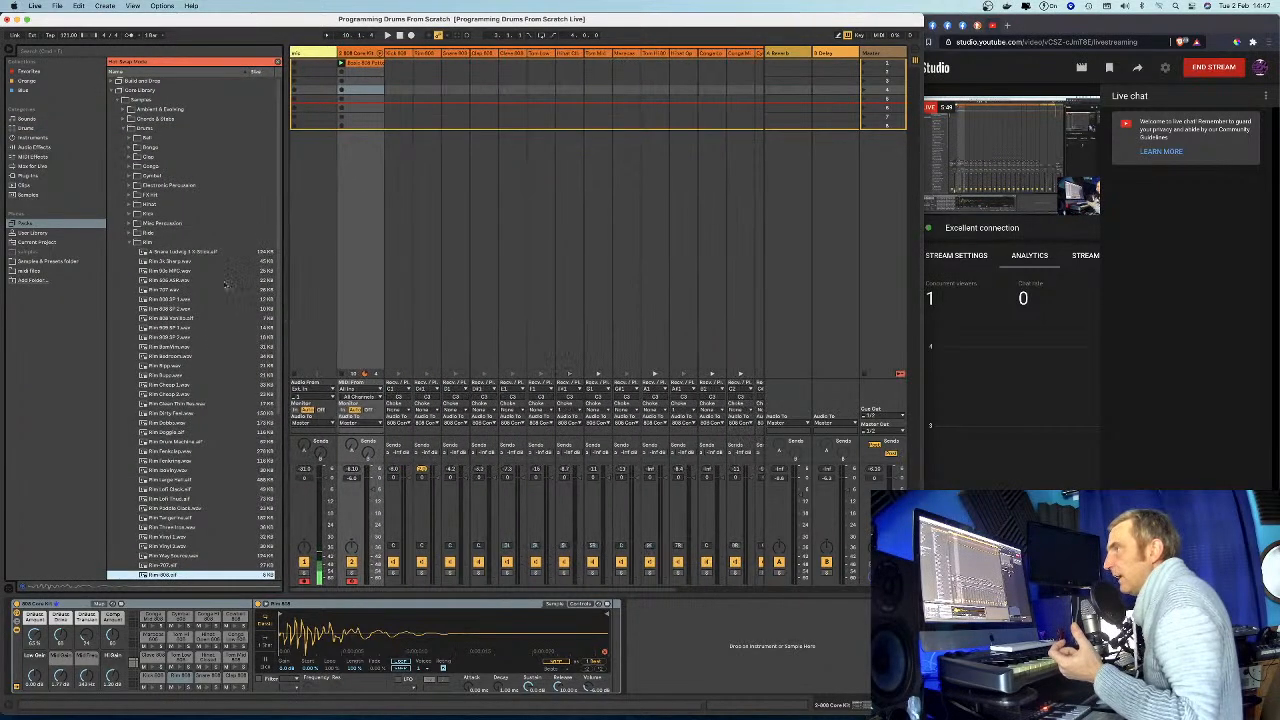
{"action": "scroll", "coordinate": [163, 318], "scroll_direction": "down", "scroll_amount": 6}
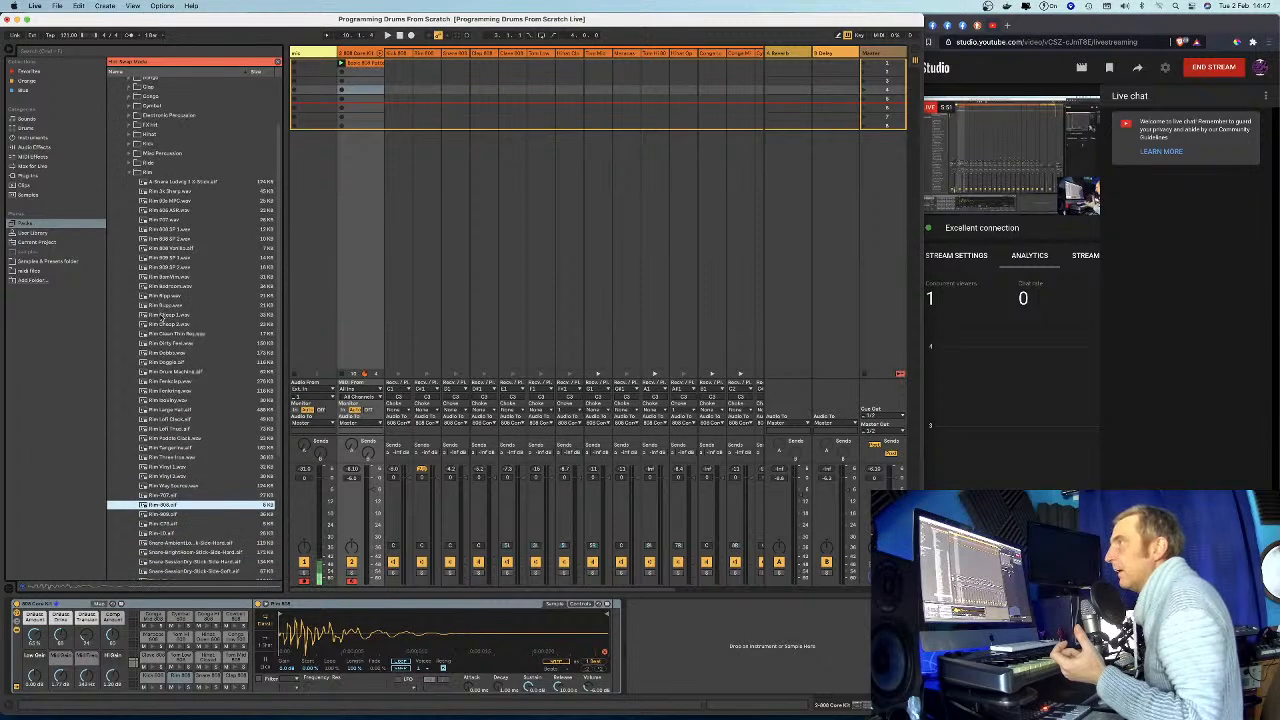
{"action": "scroll", "coordinate": [177, 498], "scroll_direction": "up", "scroll_amount": 1}
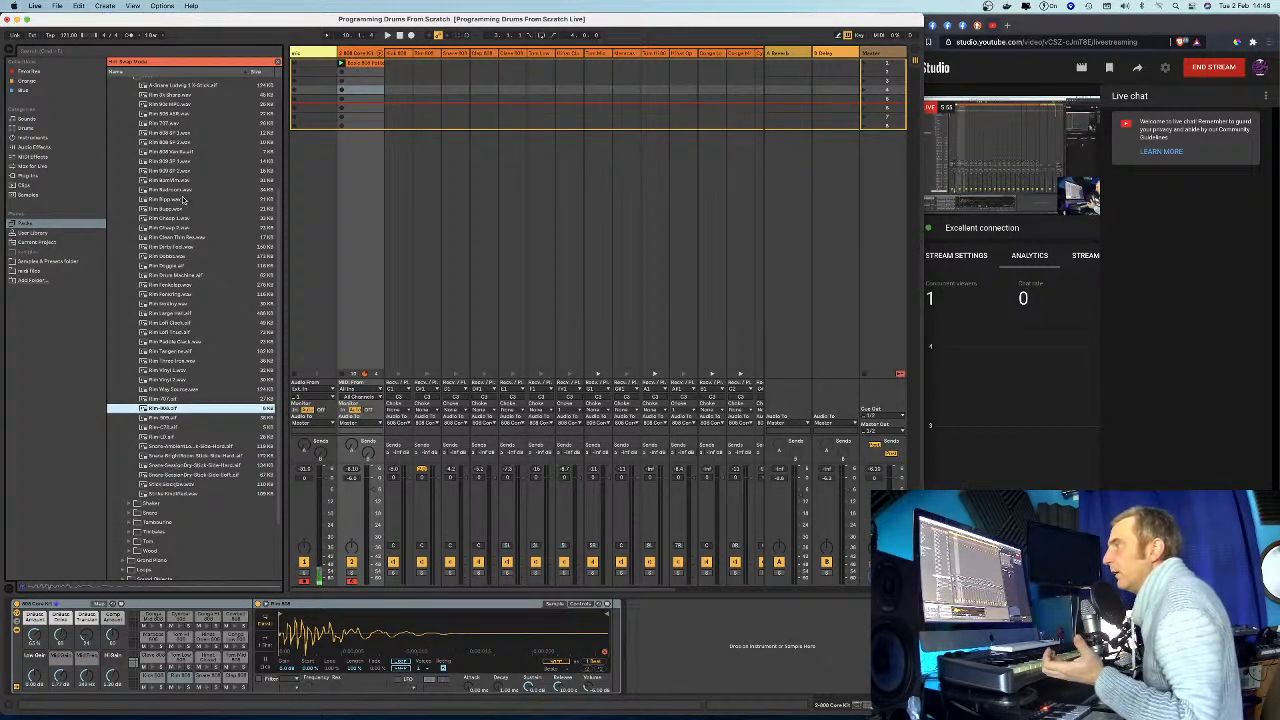
{"action": "left_click", "coordinate": [336, 637]}
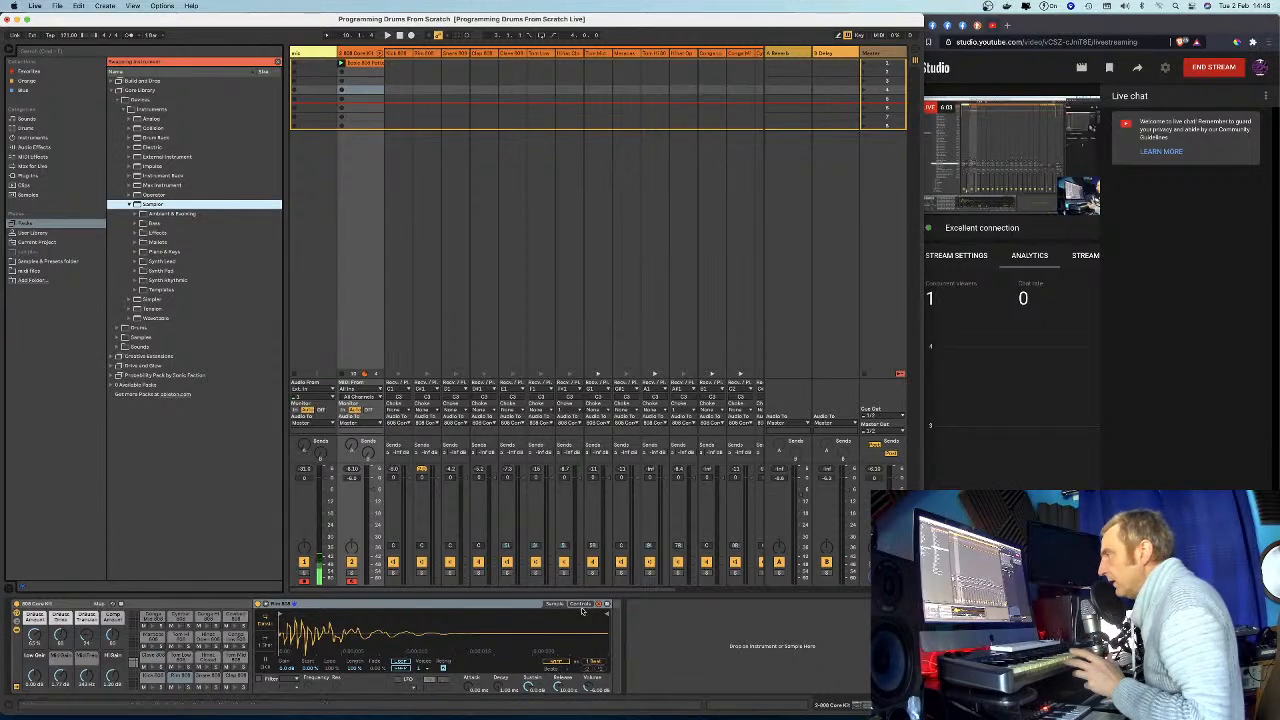
{"action": "left_click", "coordinate": [448, 660]}
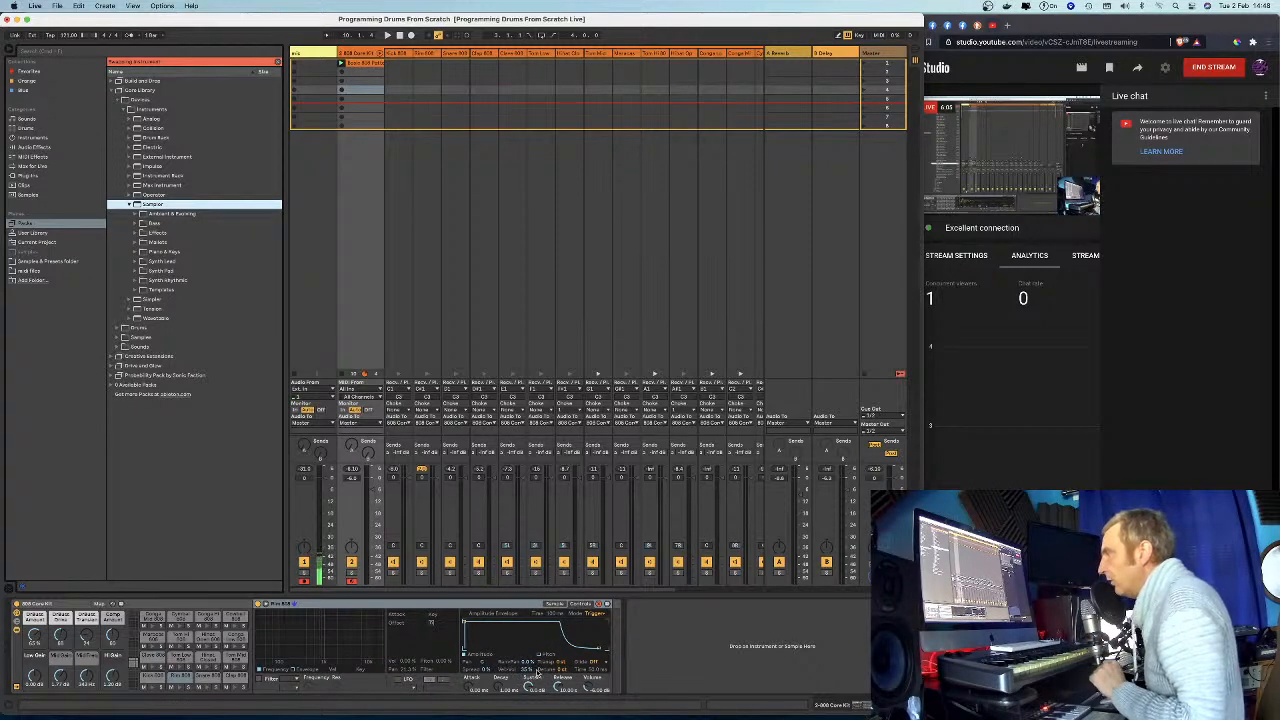
Switch to the lesson outline in Preview, highlight item 6, Velocity Control, and return to the drum project in Ableton Live.
{"action": "left_click_drag", "start_coordinate": [40, 20], "coordinate": [33, 47]}
{"action": "left_click", "coordinate": [422, 16]}
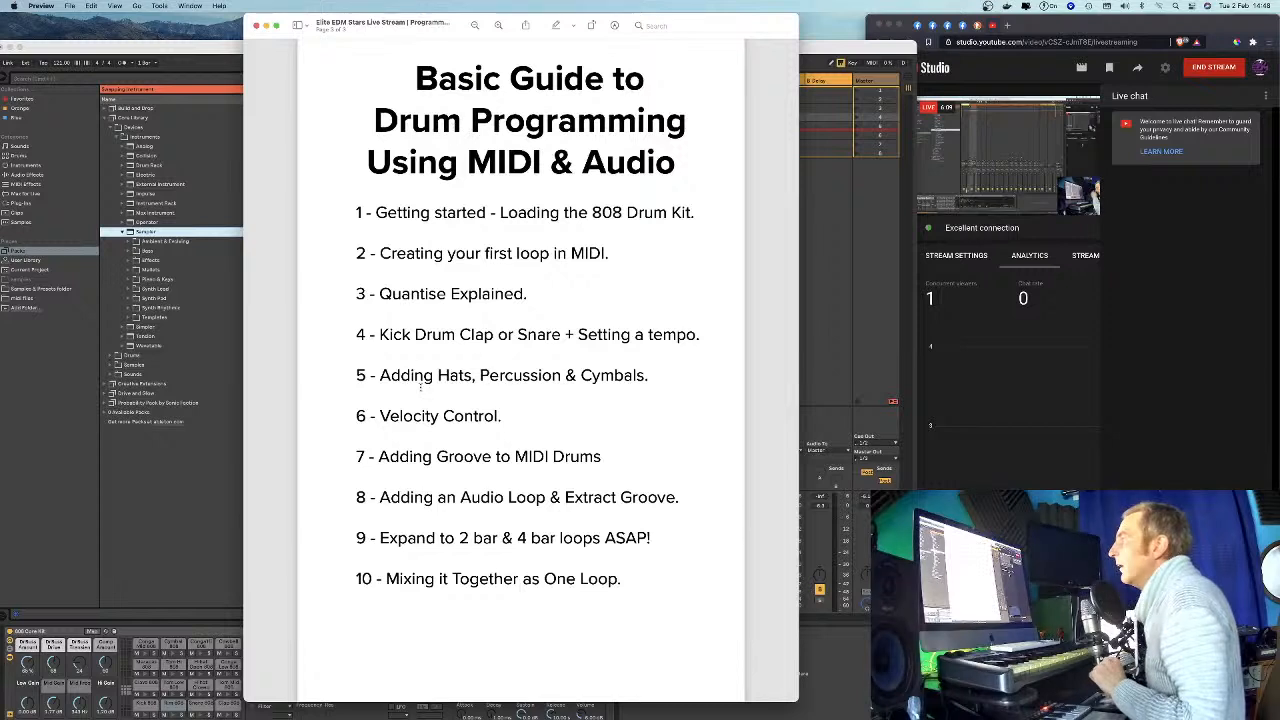
{"action": "left_click_drag", "start_coordinate": [501, 416], "coordinate": [378, 416]}
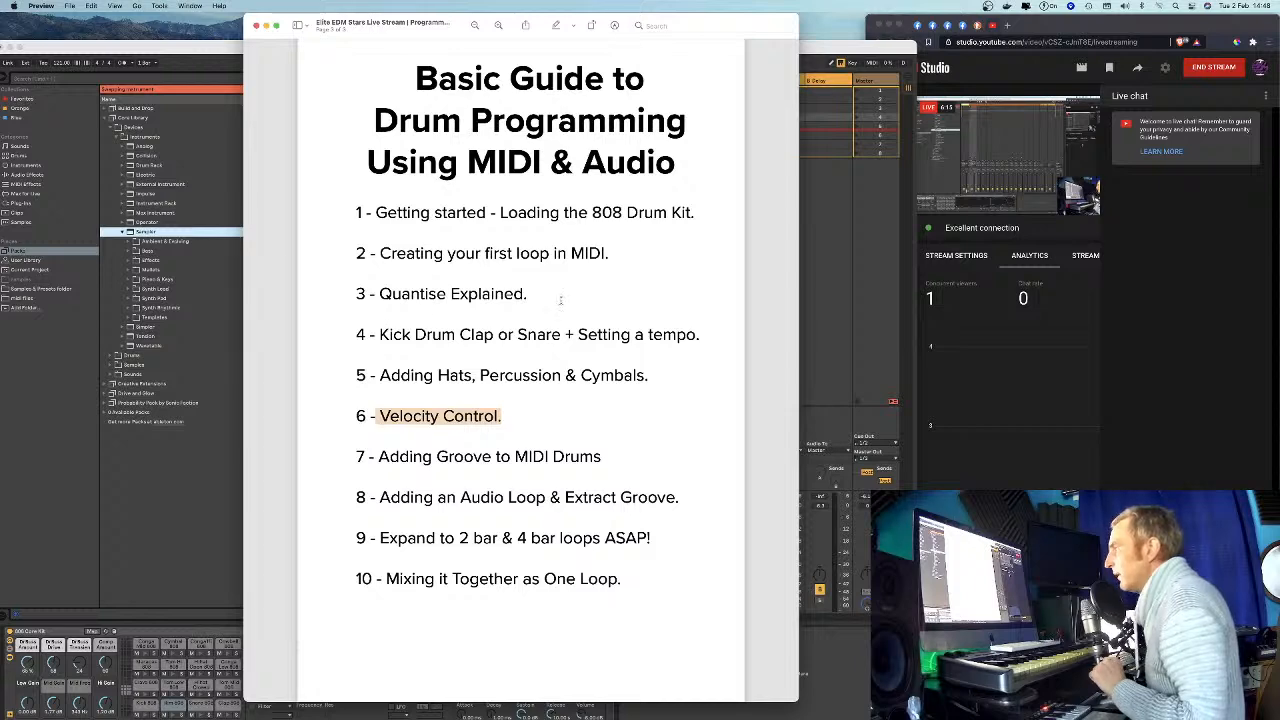
{"action": "left_click", "coordinate": [188, 460]}
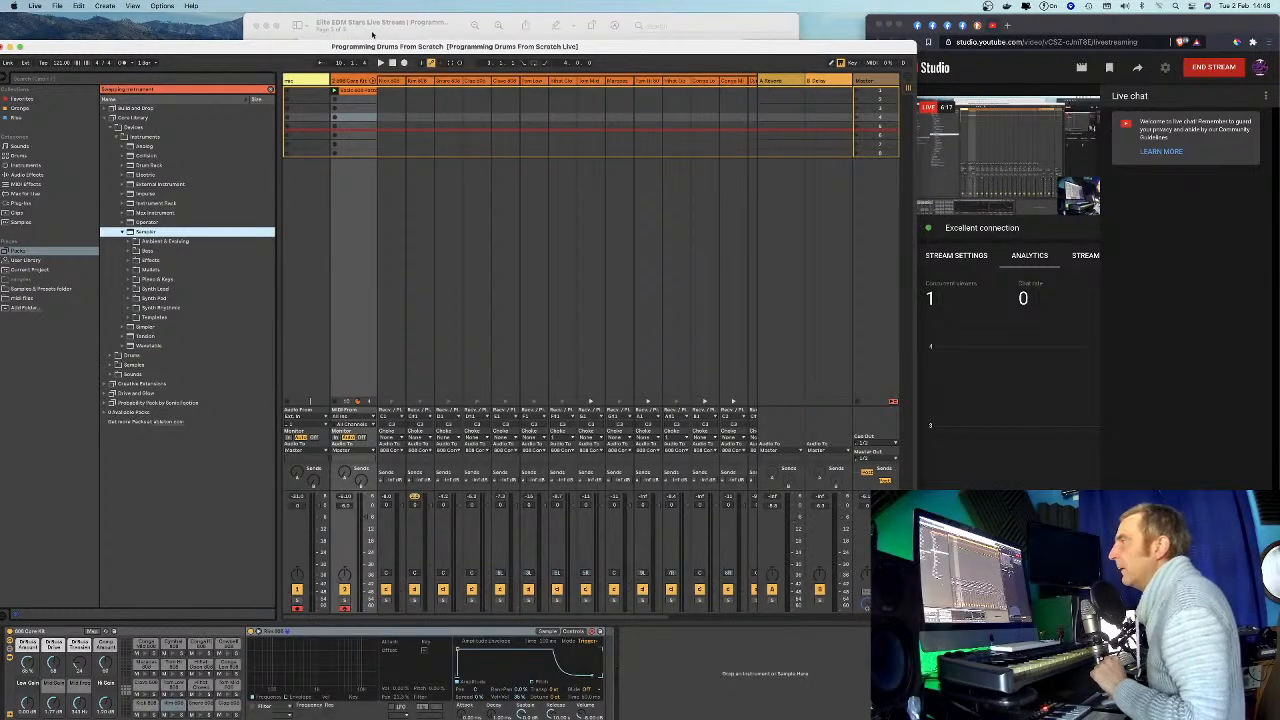
{"action": "left_click_drag", "start_coordinate": [355, 43], "coordinate": [359, 13]}
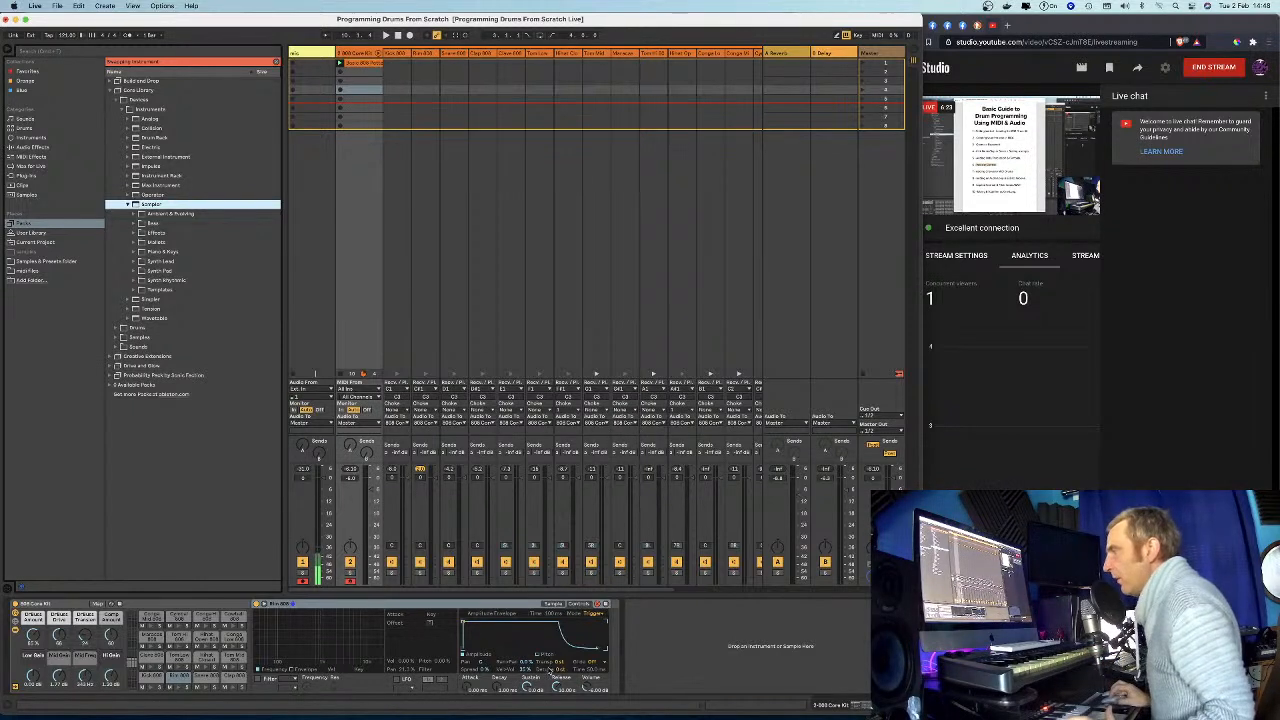
Select the Clave 808 pad, and open the first MIDI clip on the 808 Core Kit track in the note editor.
{"action": "left_click", "coordinate": [160, 659]}
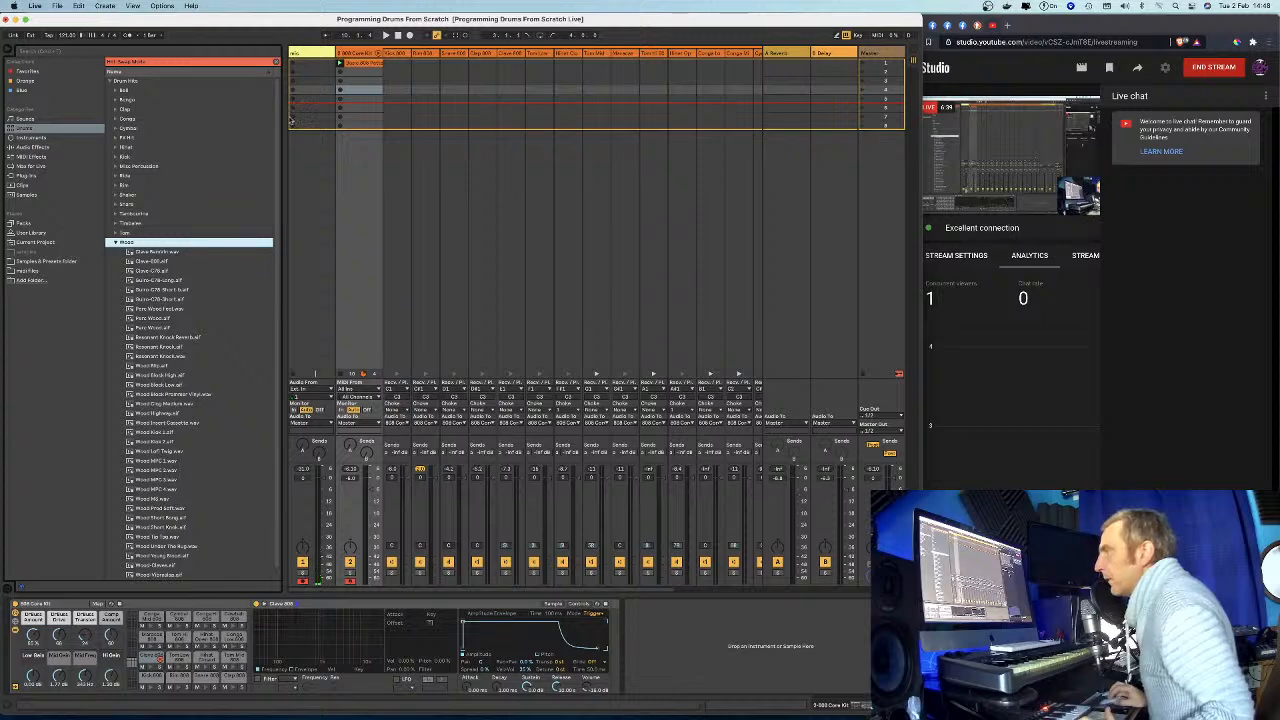
{"action": "left_click", "coordinate": [341, 89]}
{"action": "scroll", "coordinate": [341, 89], "scroll_direction": "right", "scroll_amount": 1}
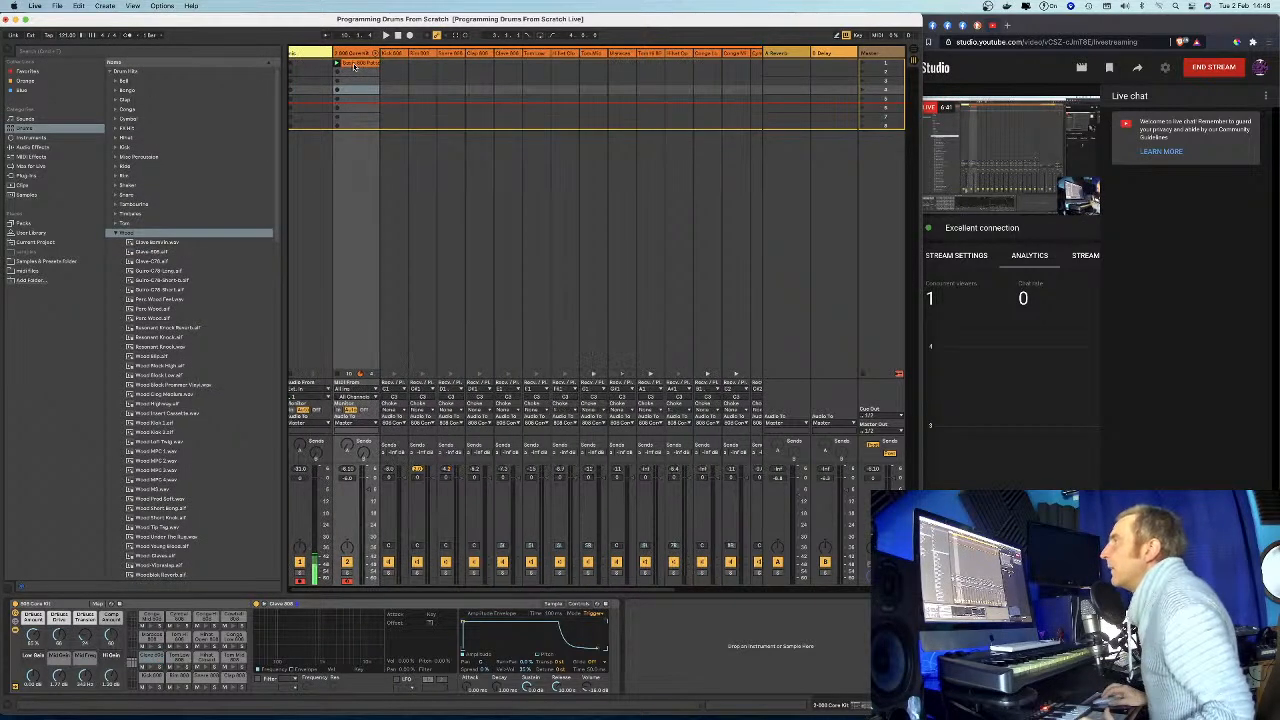
{"action": "double_click", "coordinate": [353, 64]}
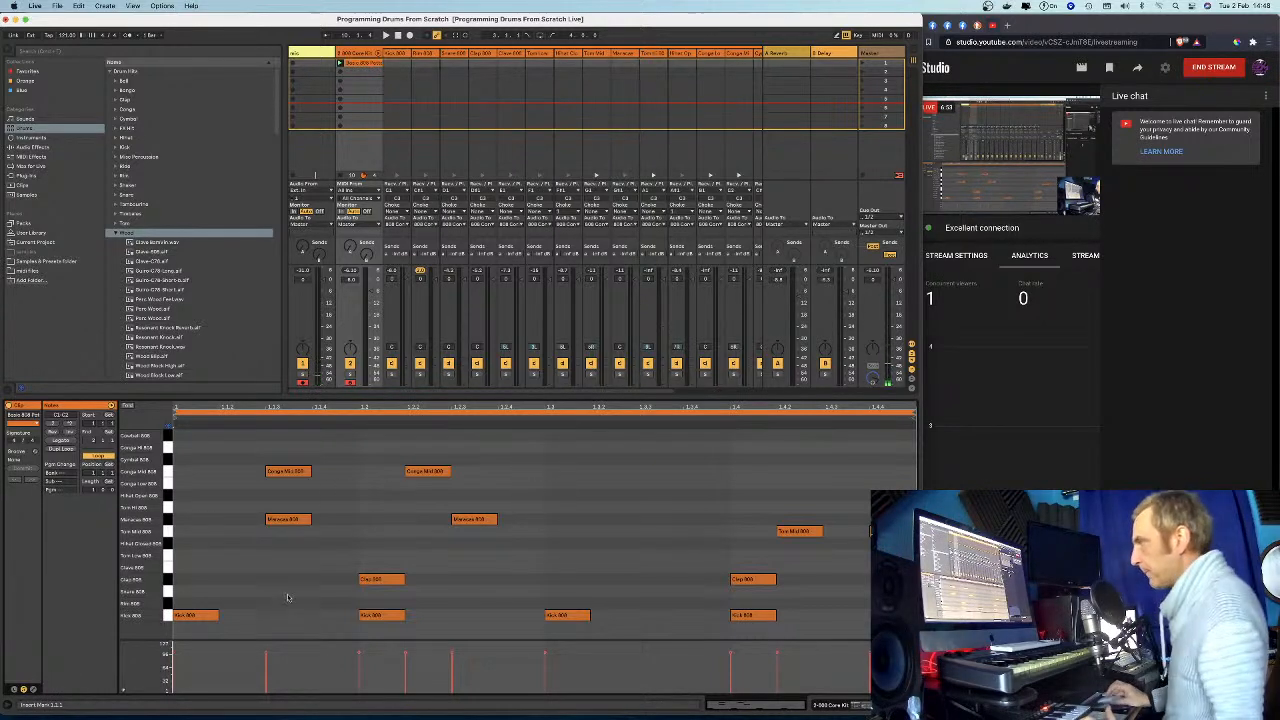
Audition the kick, rim, snare, clap, clave, low tom and mid tom rows from the note editor's piano keys.
{"action": "left_click", "coordinate": [168, 616]}
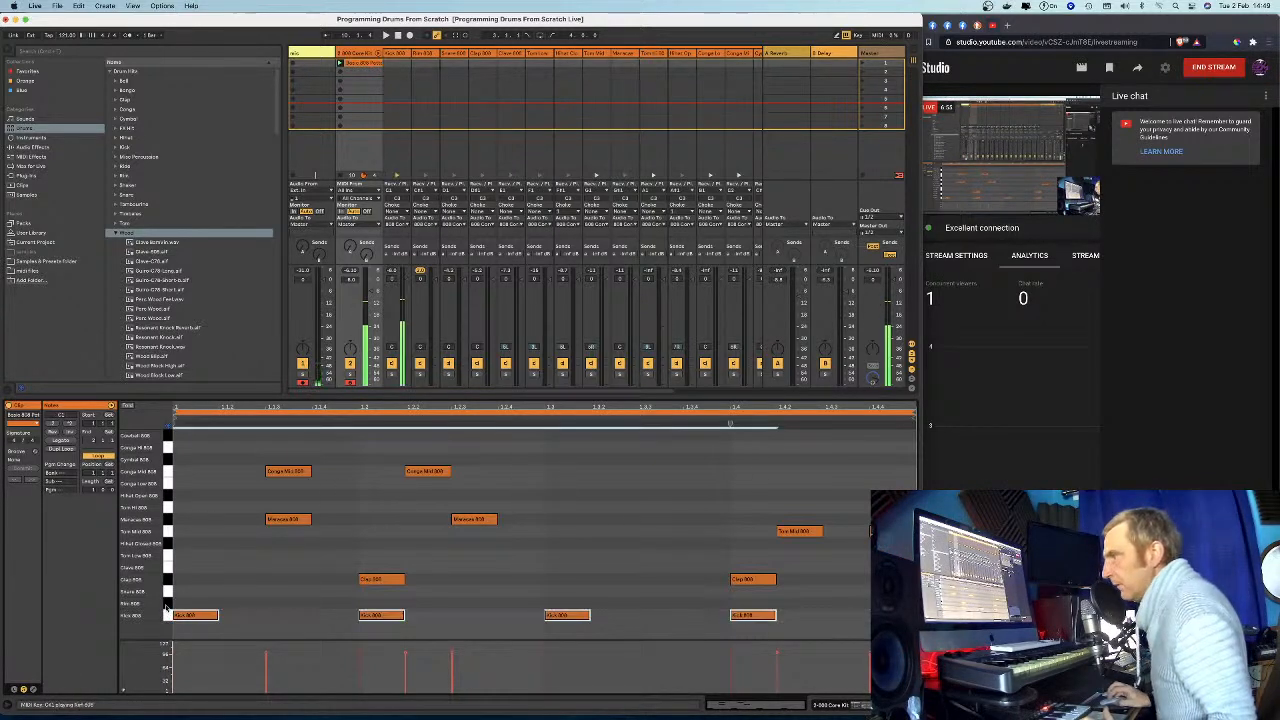
{"action": "left_click", "coordinate": [168, 604]}
{"action": "left_click", "coordinate": [168, 592]}
{"action": "left_click", "coordinate": [167, 581]}
{"action": "left_click", "coordinate": [167, 568]}
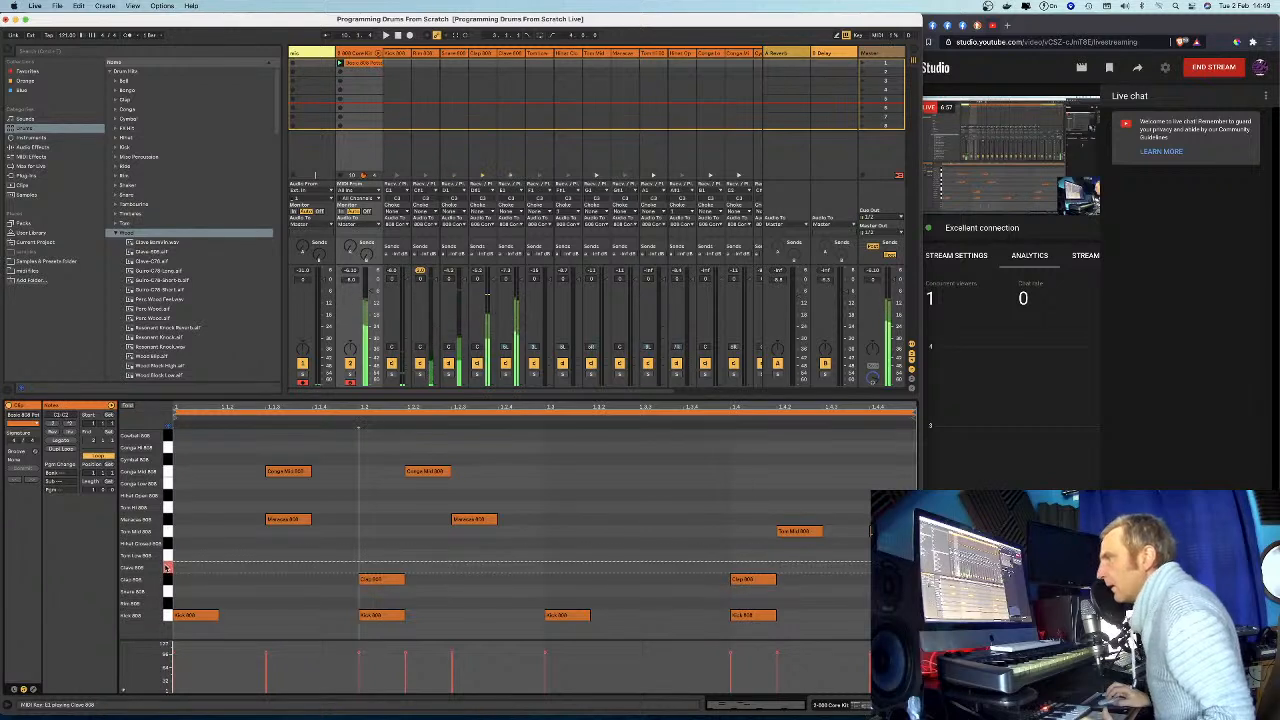
{"action": "left_click", "coordinate": [165, 557]}
{"action": "left_click", "coordinate": [167, 533]}
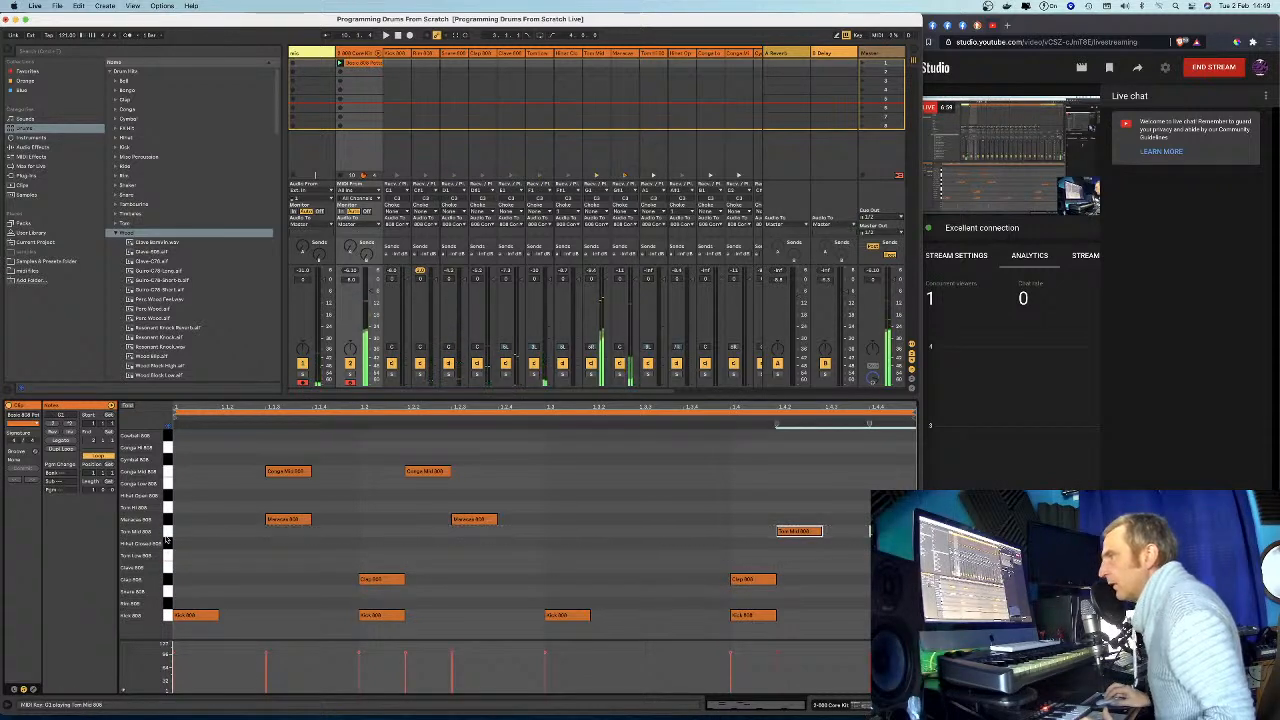
Play the 808 kit live to demonstrate its sounds, including snare, clap, closed and open hi-hats, high tom, mid conga and cowbell.
{"action": "key", "text": "w"}
{"action": "key", "text": "s"}
{"action": "key", "text": "e"}
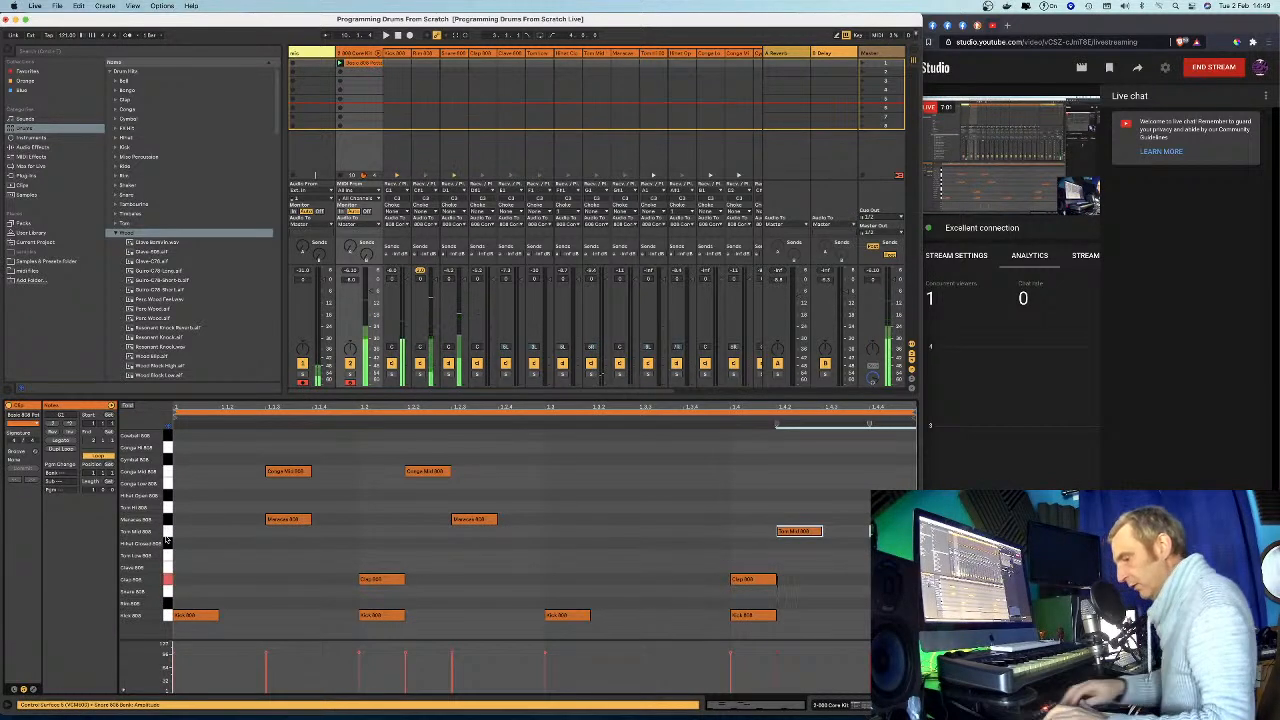
{"action": "key", "text": "d"}
{"action": "key", "text": "t"}
{"action": "key", "text": "u"}
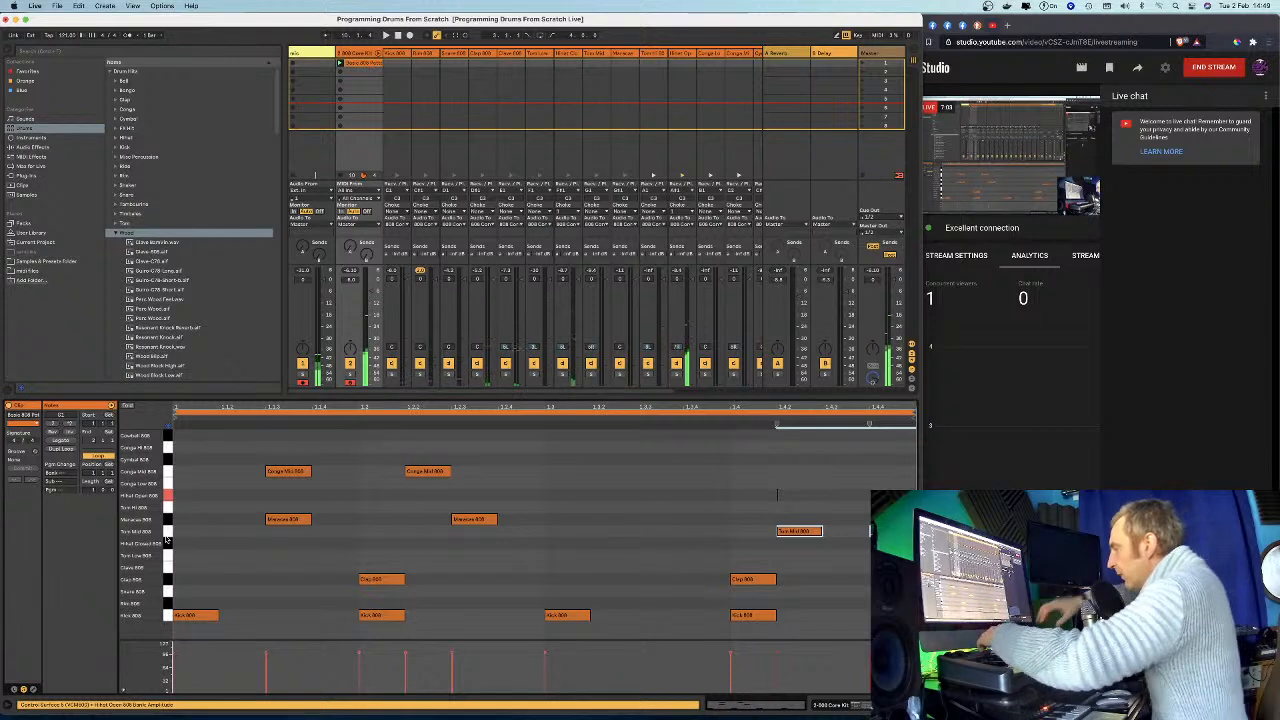
{"action": "key", "text": "o"}
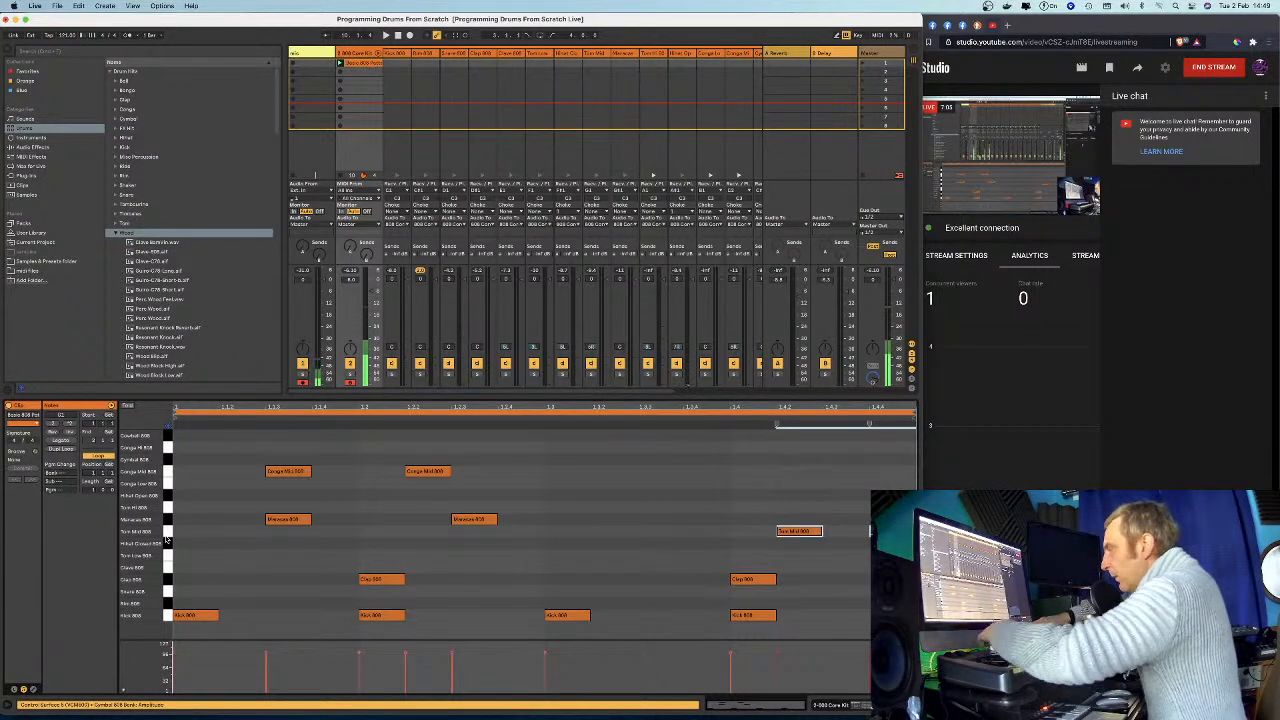
{"action": "key", "text": "k"}
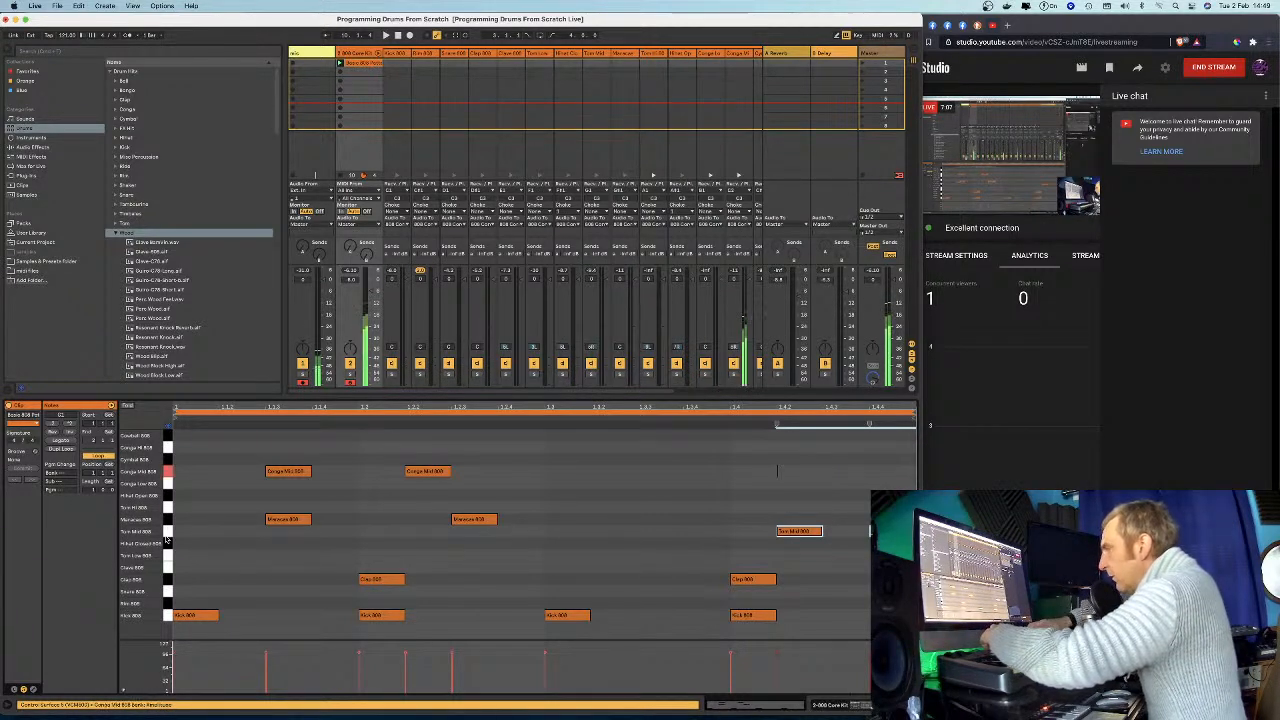
{"action": "key", "text": "s"}
{"action": "key", "text": "u"}
{"action": "key", "text": "u"}
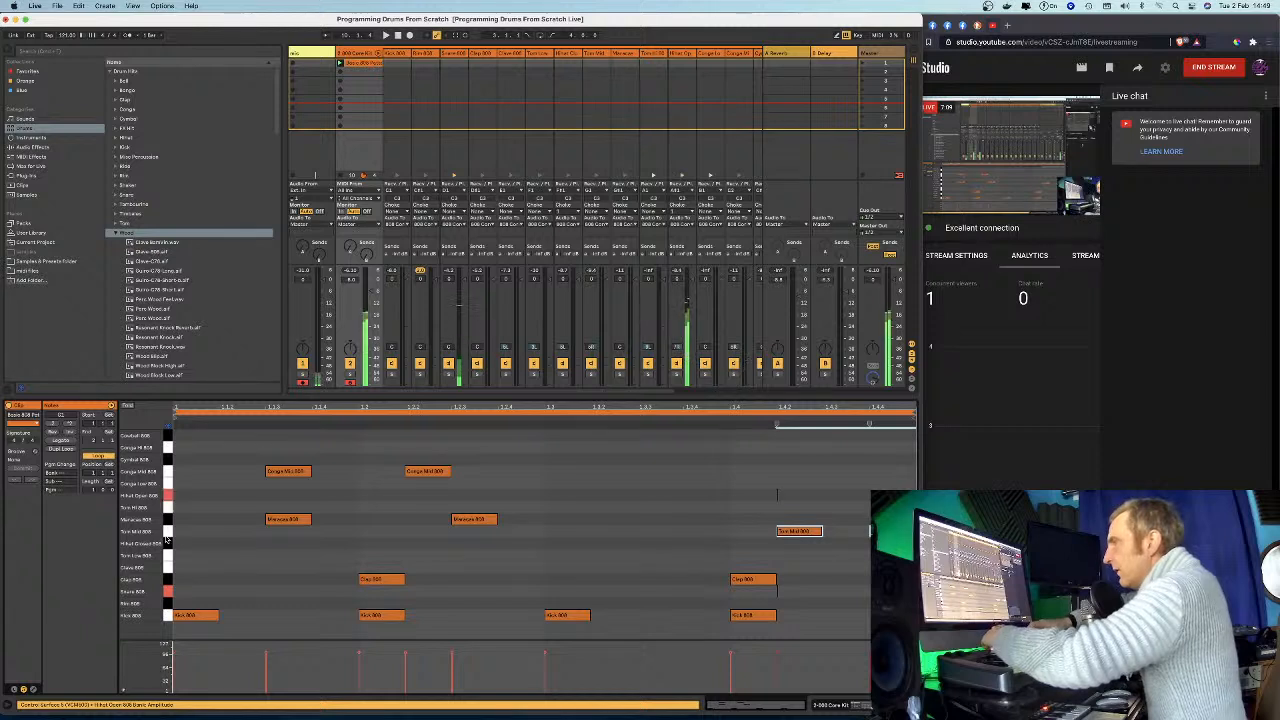
{"action": "key", "text": "o"}
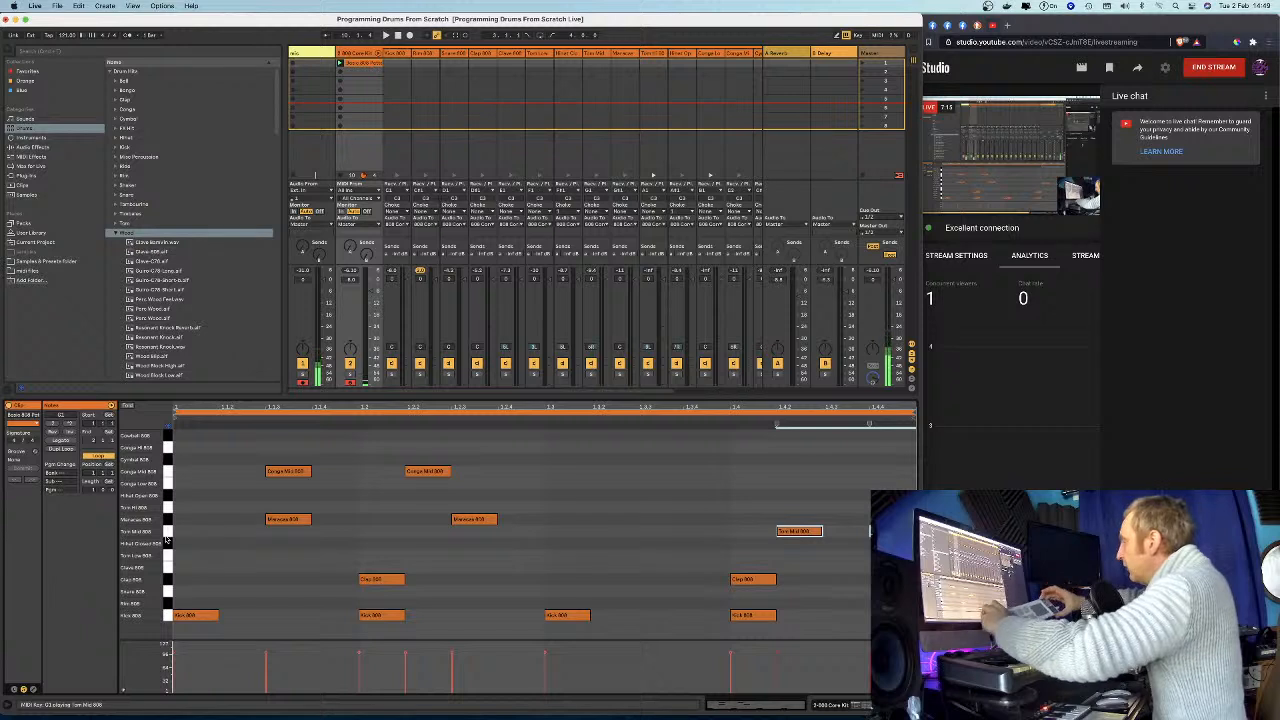
{"action": "key", "text": "e"}
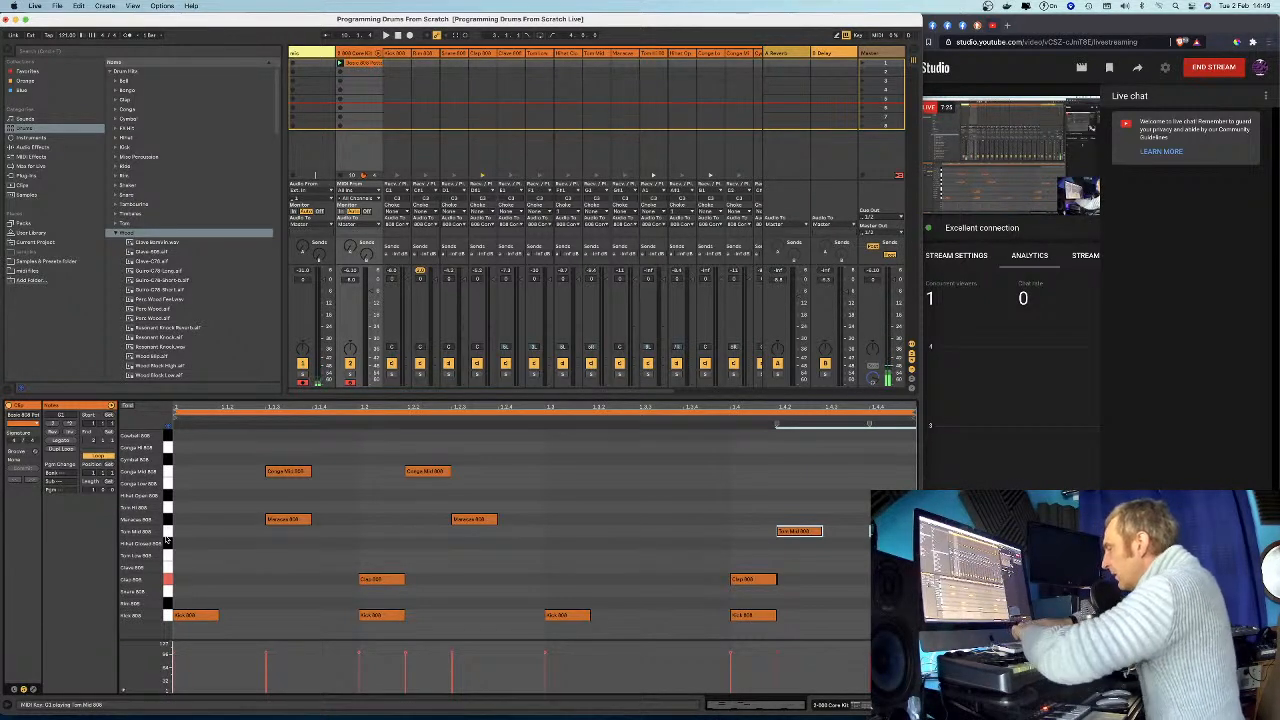
{"action": "key", "text": "k"}
{"action": "key", "text": "s"}
{"action": "key", "text": "k"}
{"action": "key", "text": "h"}
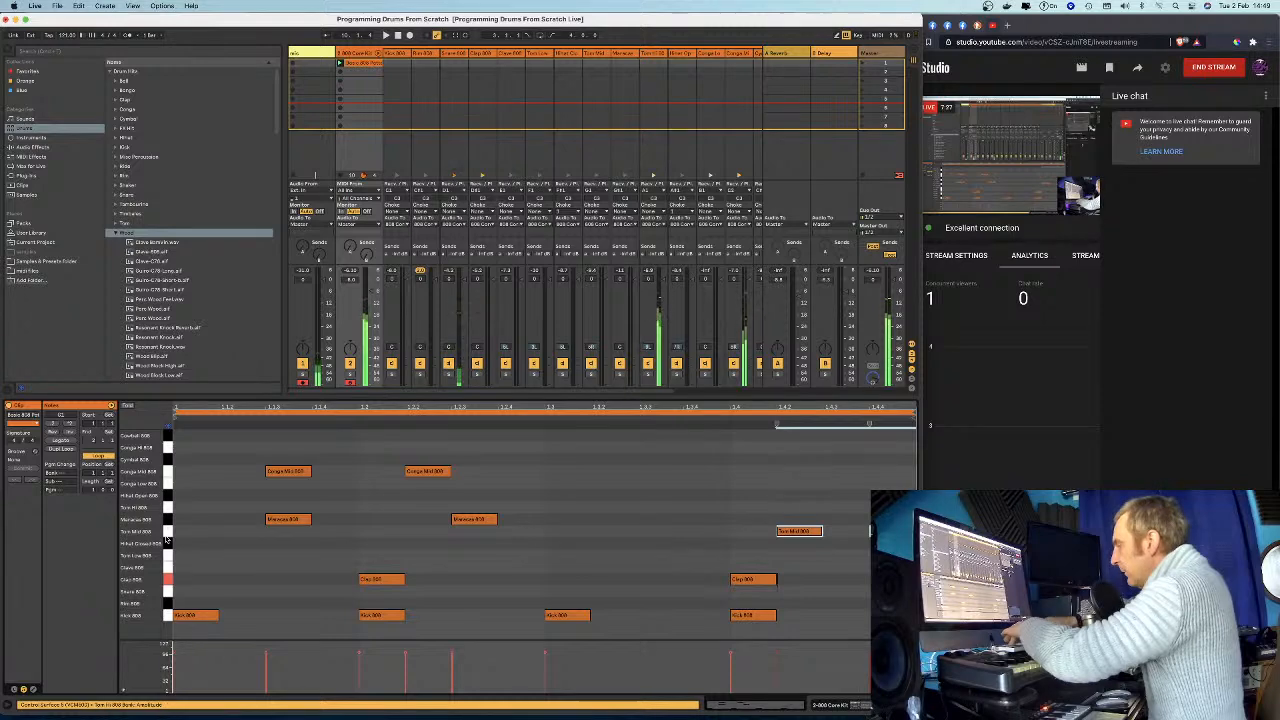
{"action": "key", "text": "d"}
{"action": "key", "text": "g"}
{"action": "key", "text": "t"}
{"action": "key", "text": "p"}
{"action": "key", "text": "o"}
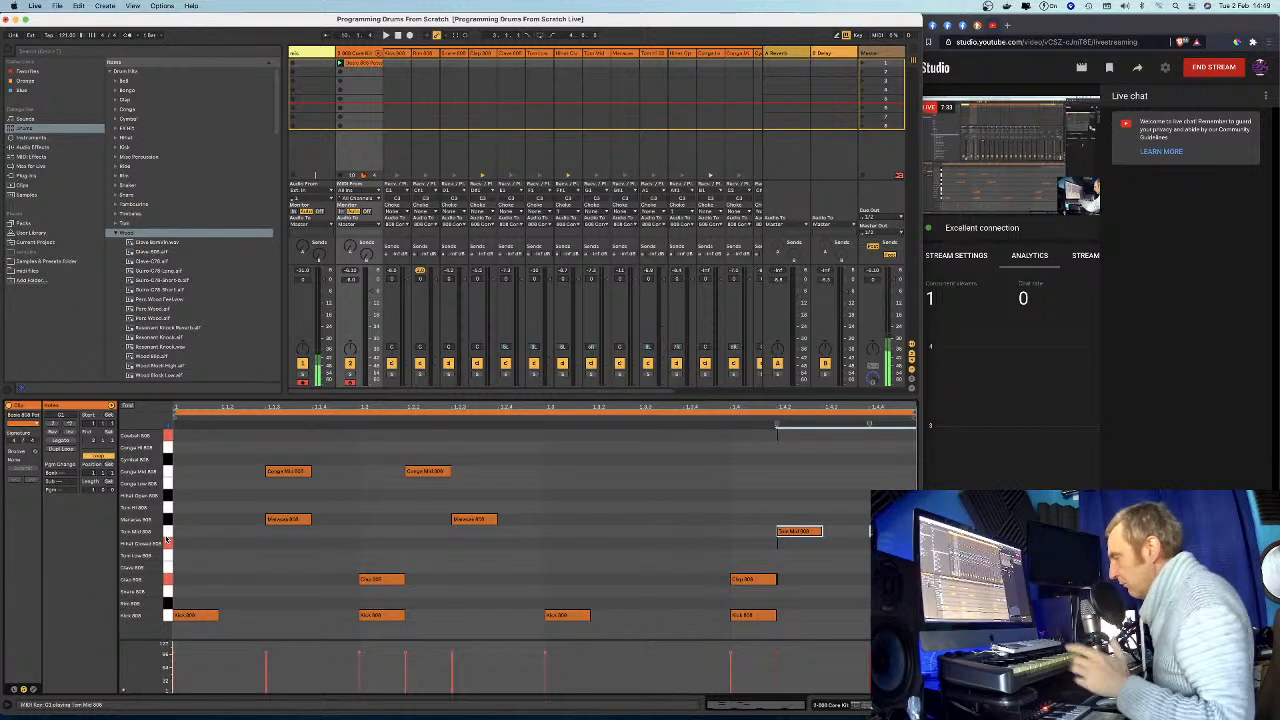
{"action": "key", "text": "t"}
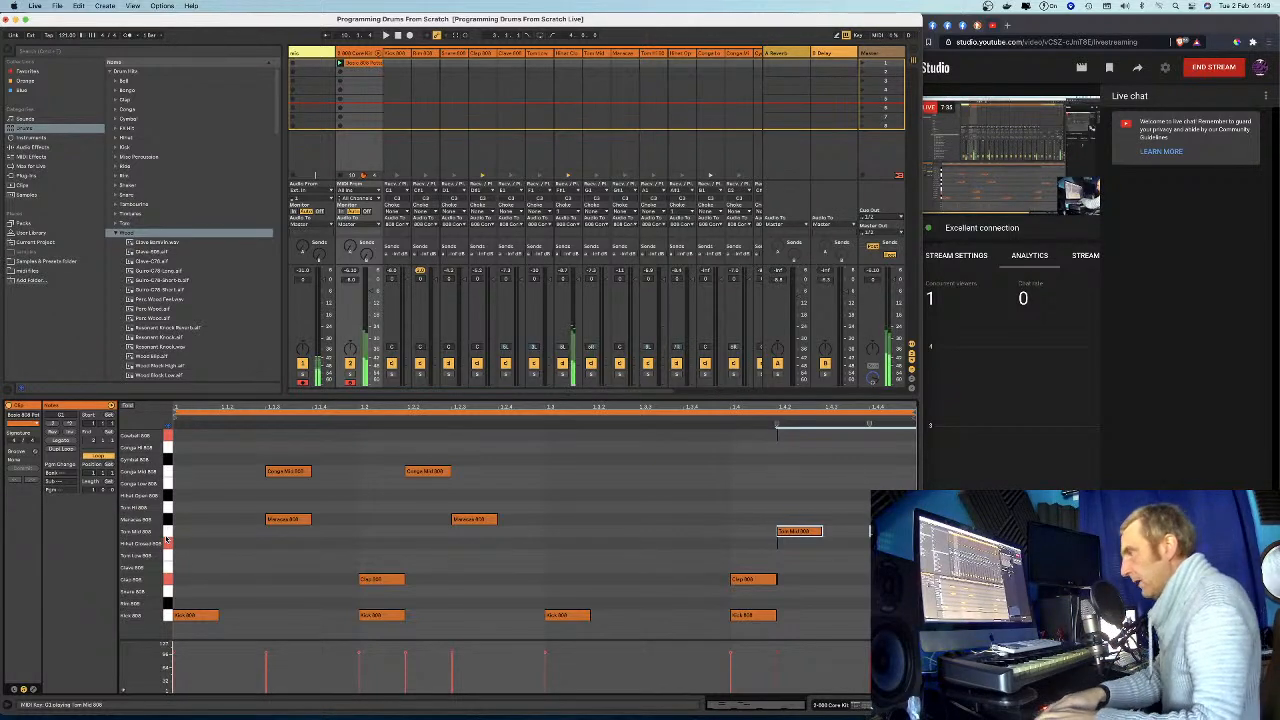
{"action": "key", "text": "y"}
{"action": "key", "text": "w"}
{"action": "key", "text": "u"}
{"action": "key", "text": "o"}
{"action": "key", "text": "u"}
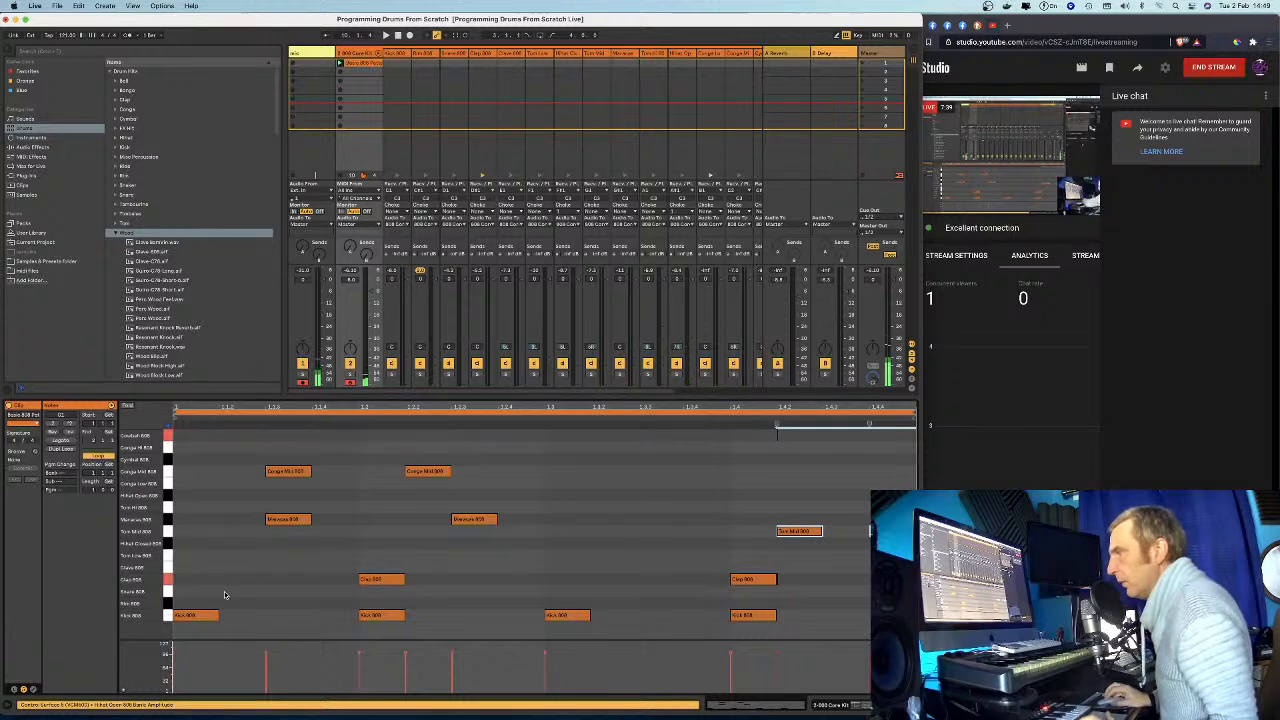
Set the note grid to 1/16 and add four consecutive Snare 808 notes across the first beat.
{"action": "right_click", "coordinate": [260, 562]}
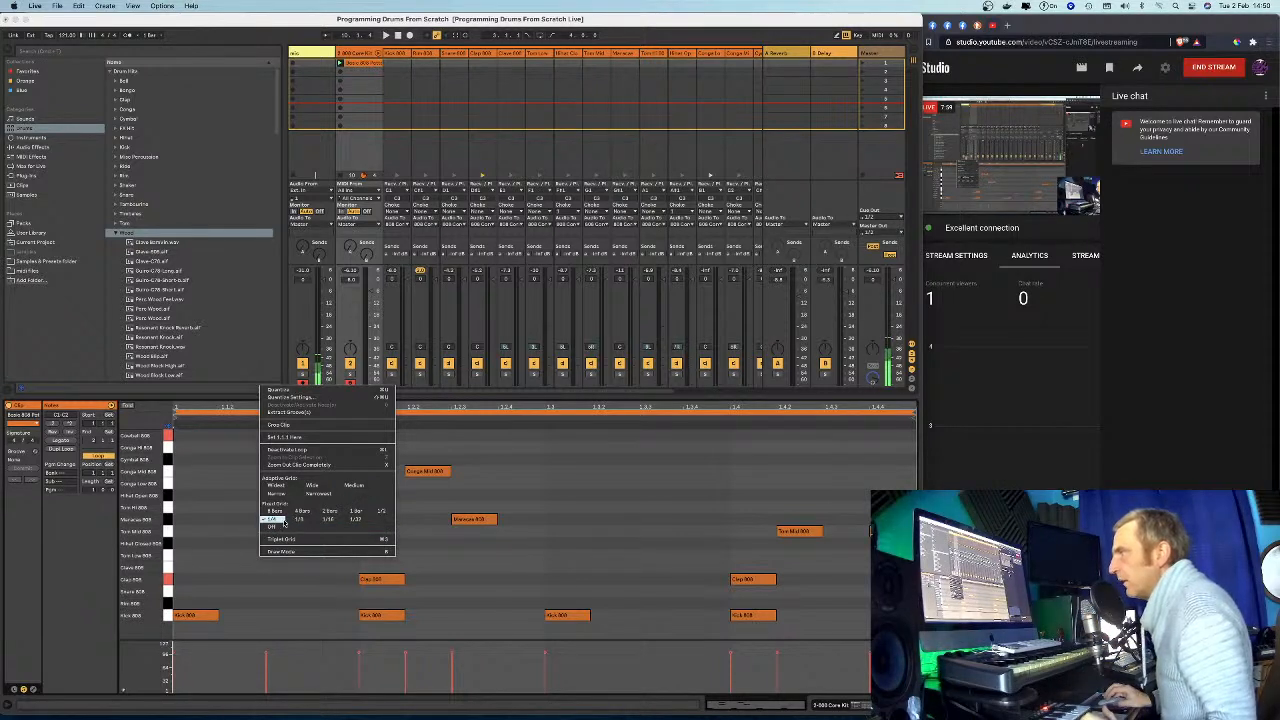
{"action": "left_click", "coordinate": [329, 519]}
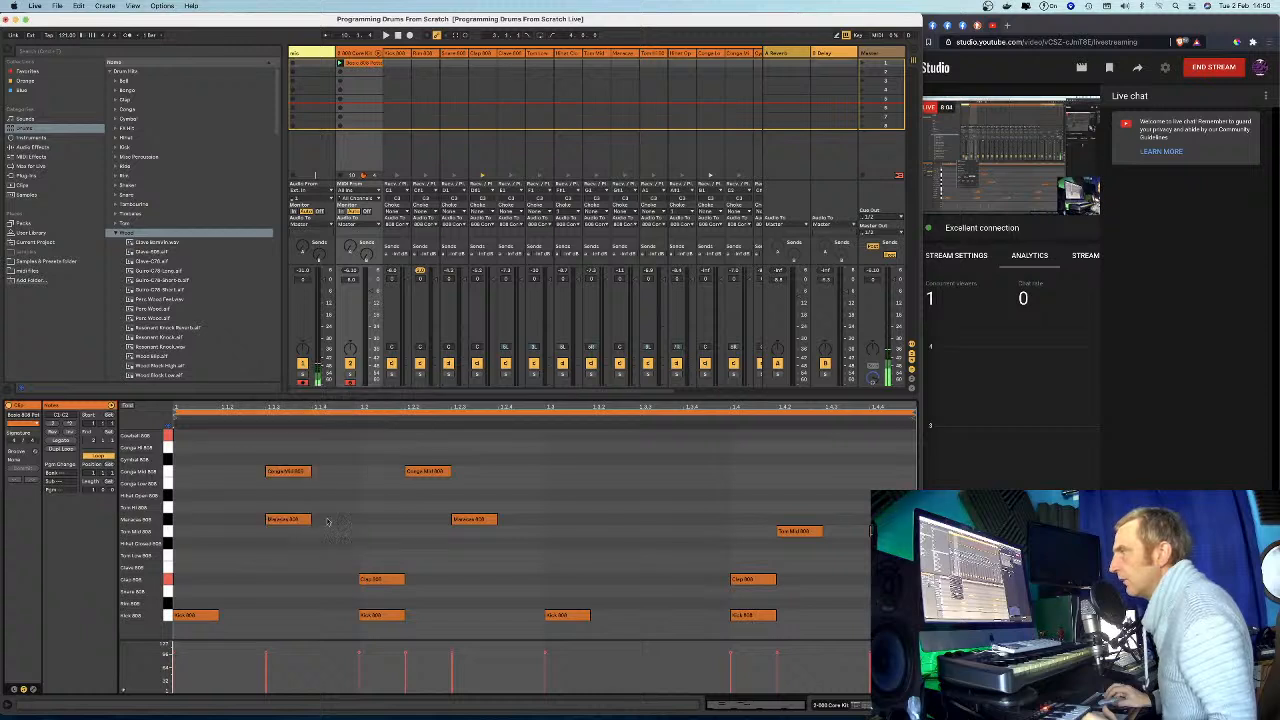
{"action": "double_click", "coordinate": [196, 593]}
{"action": "mouse_move", "coordinate": [218, 592]}
{"action": "left_mouse_down"}
{"action": "mouse_move", "coordinate": [354, 594]}
{"action": "mouse_move", "coordinate": [229, 594]}
{"action": "left_mouse_up"}
{"action": "double_click", "coordinate": [249, 594]}
{"action": "double_click", "coordinate": [307, 596]}
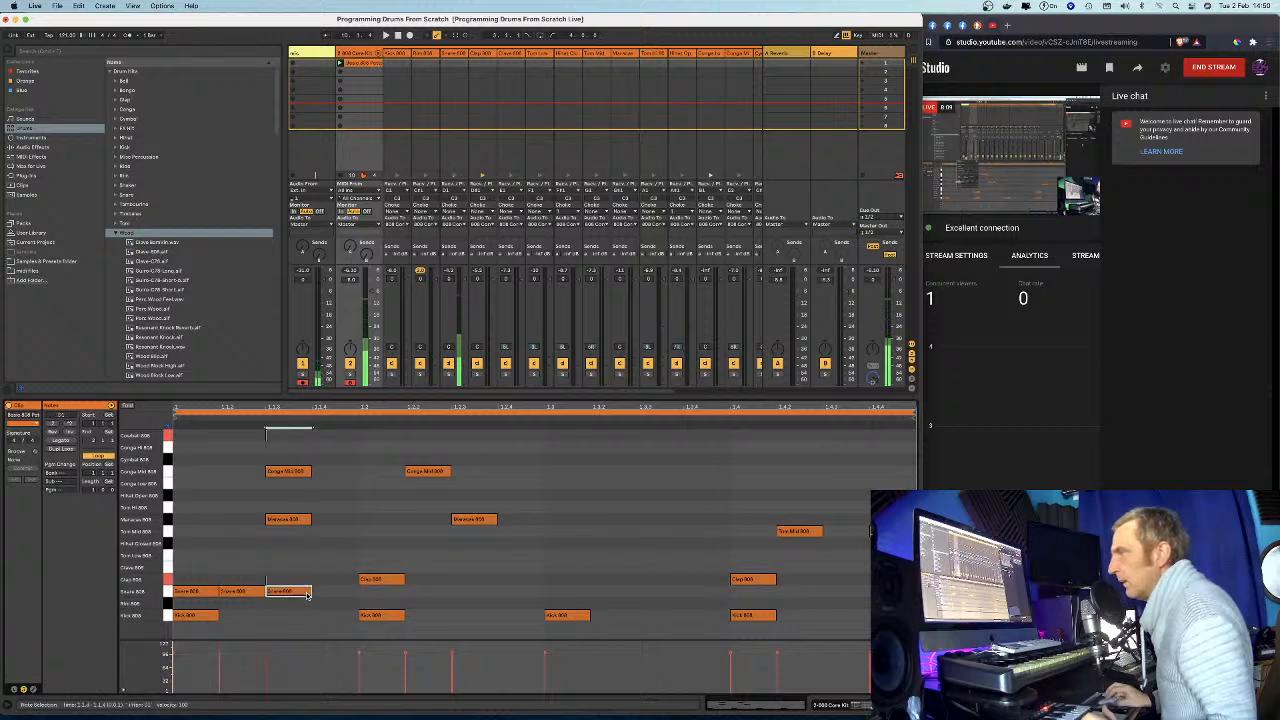
{"action": "double_click", "coordinate": [345, 593]}
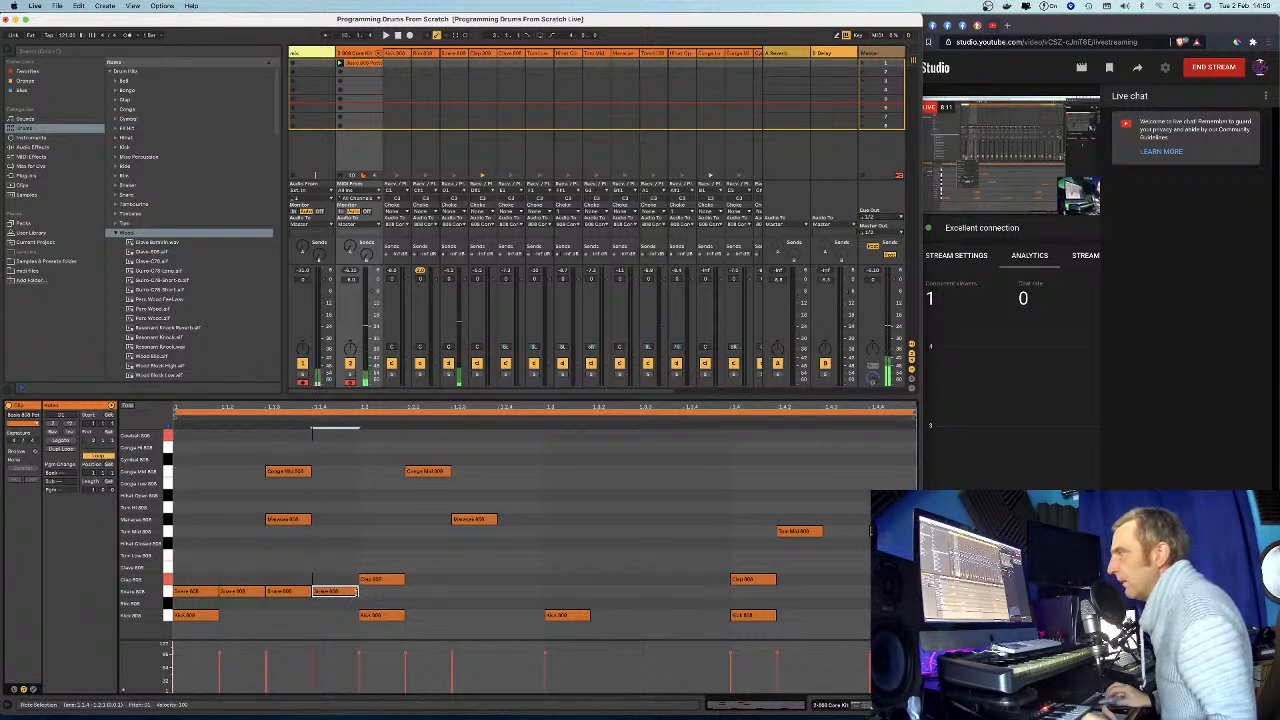
Delete all four Snare 808 notes from the first beat.
{"action": "left_click_drag", "start_coordinate": [352, 591], "coordinate": [225, 596]}
{"action": "key", "text": "Delete"}
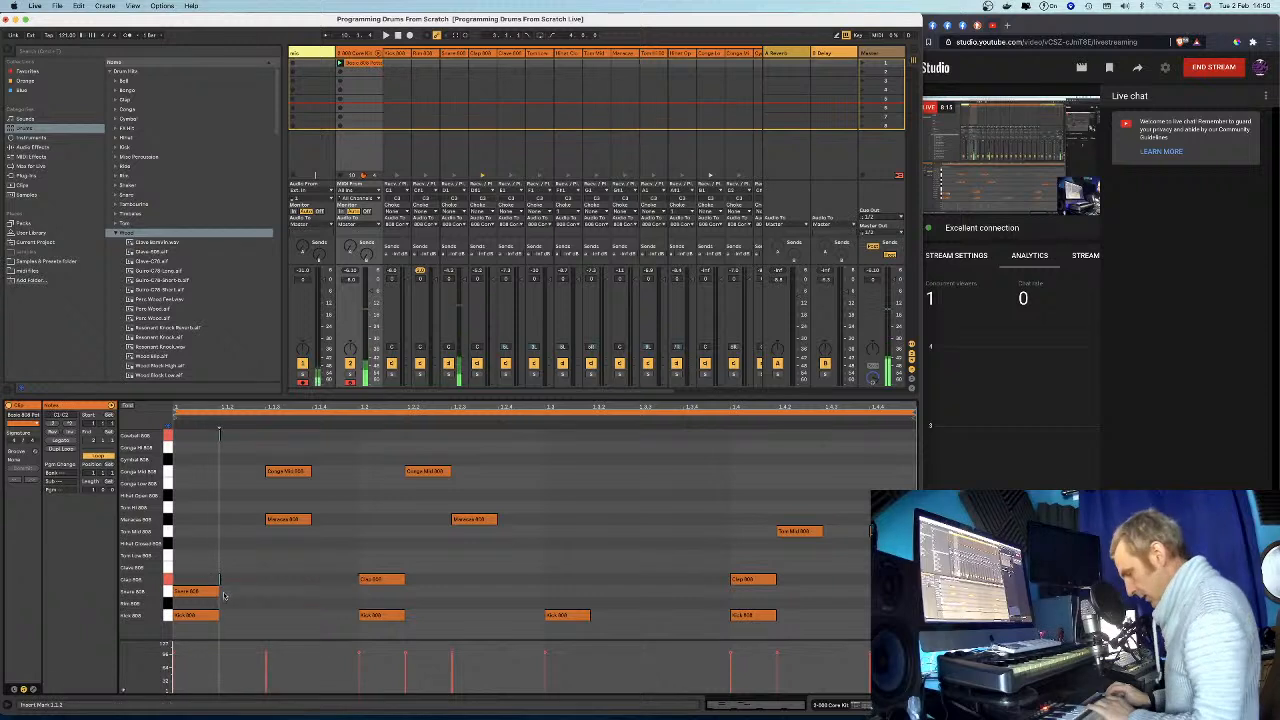
{"action": "left_click", "coordinate": [208, 592]}
{"action": "key", "text": "Delete"}
Set the note grid to 1/4 and add one quarter-note Snare 808 at the start of the bar.
{"action": "right_click", "coordinate": [210, 590]}
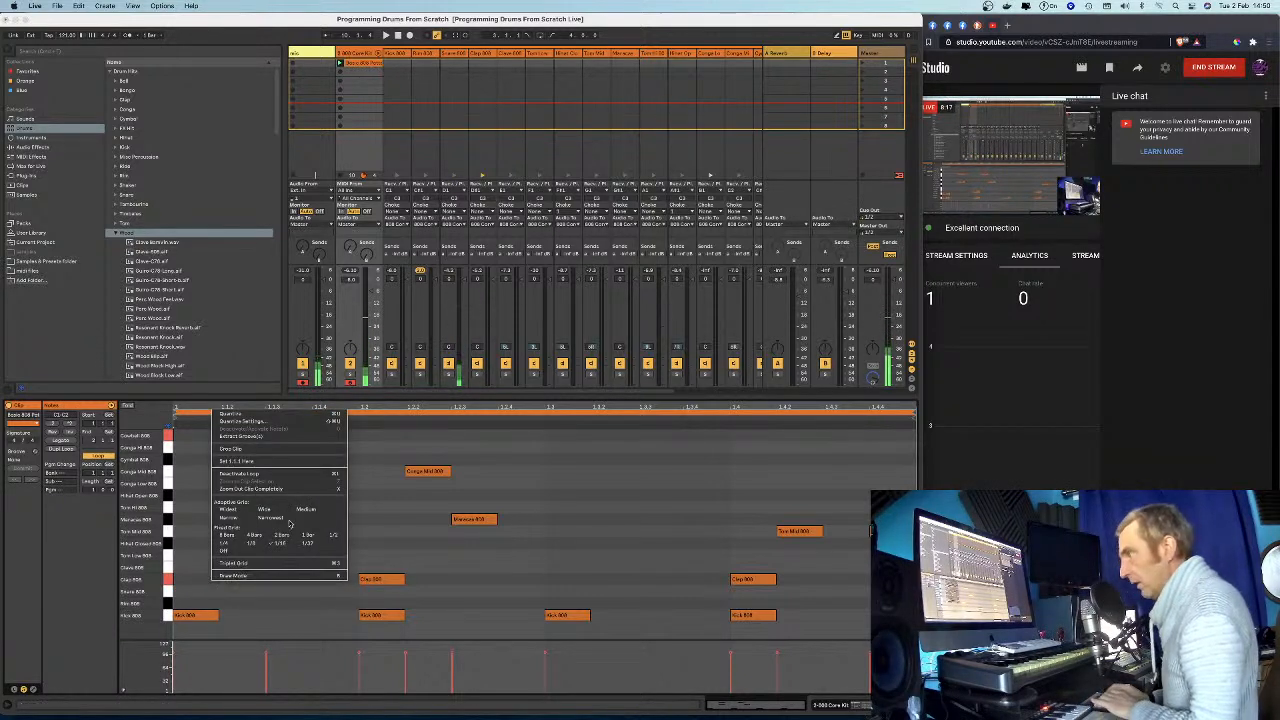
{"action": "left_click", "coordinate": [228, 546]}
{"action": "key", "text": "ctrl+z"}
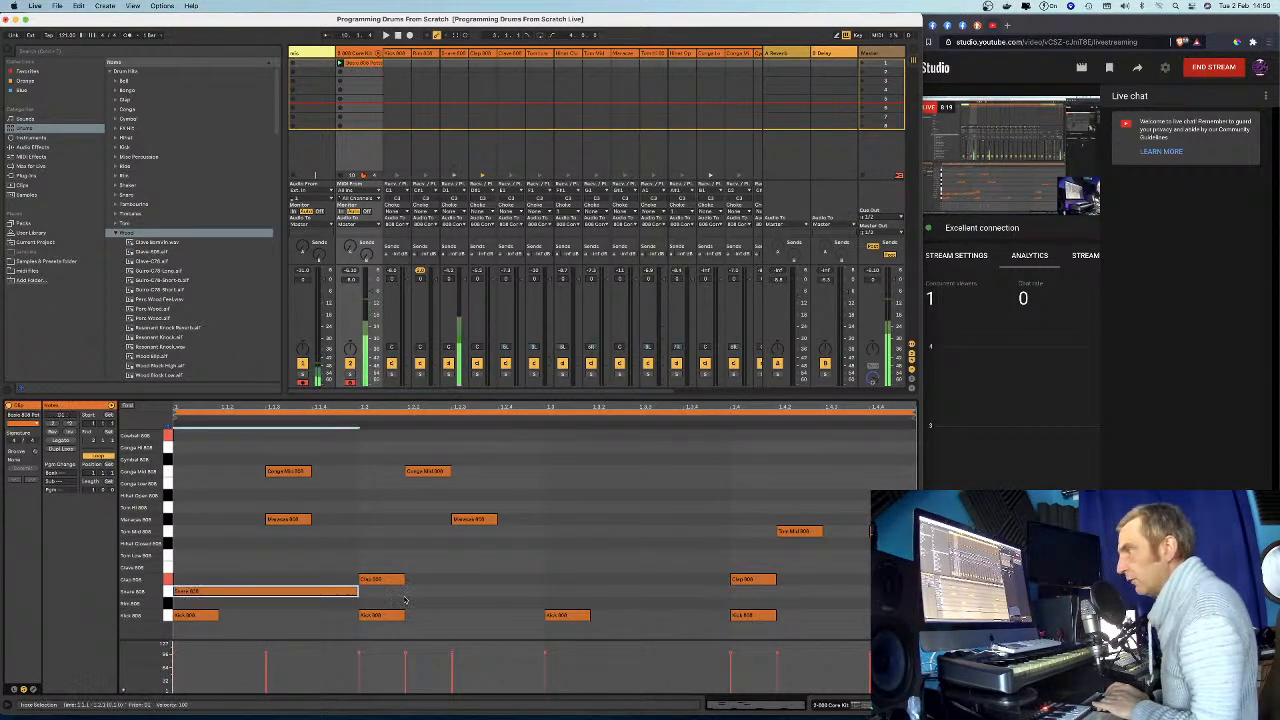
Set the note grid to 1/8 and add Snare 808 notes at 1.2 and 1.2.3, Clave 808 at 1.1.3 and Tom Low 808 at 1.2.3.
{"action": "right_click", "coordinate": [417, 582]}
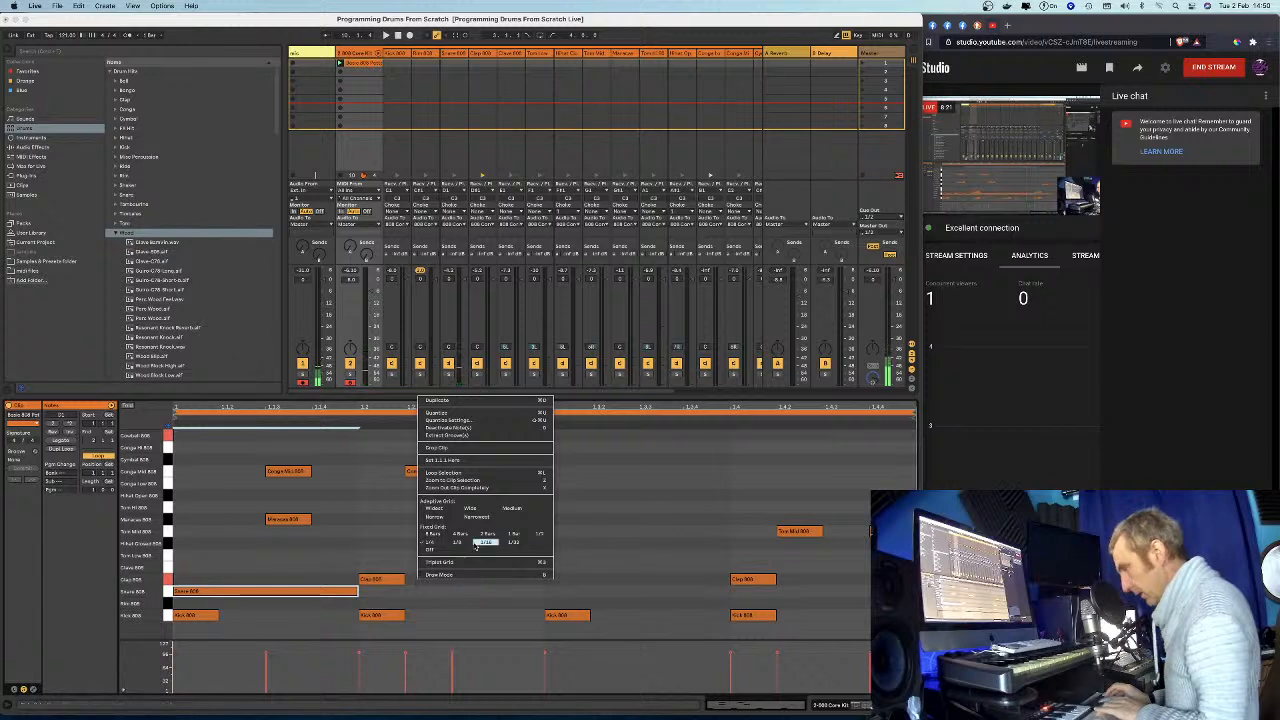
{"action": "left_click", "coordinate": [477, 546]}
{"action": "left_click", "coordinate": [428, 592]}
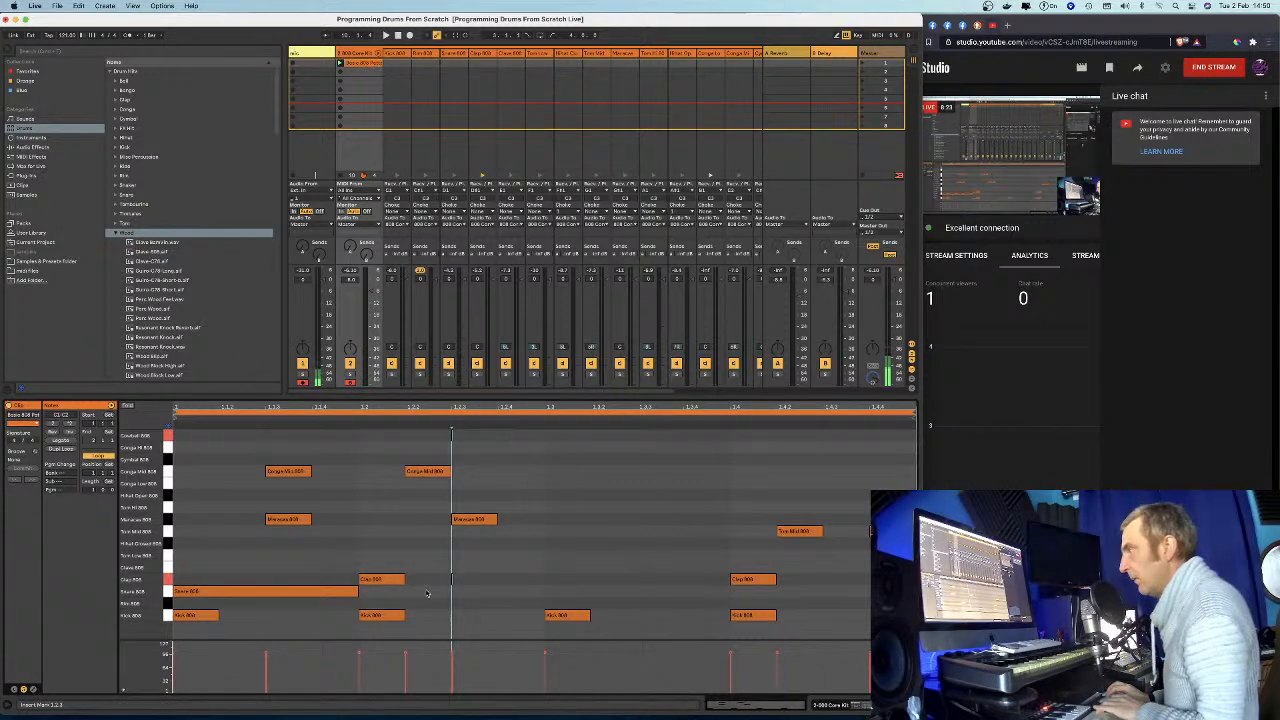
{"action": "double_click", "coordinate": [487, 595]}
{"action": "double_click", "coordinate": [421, 593]}
{"action": "left_click", "coordinate": [328, 567]}
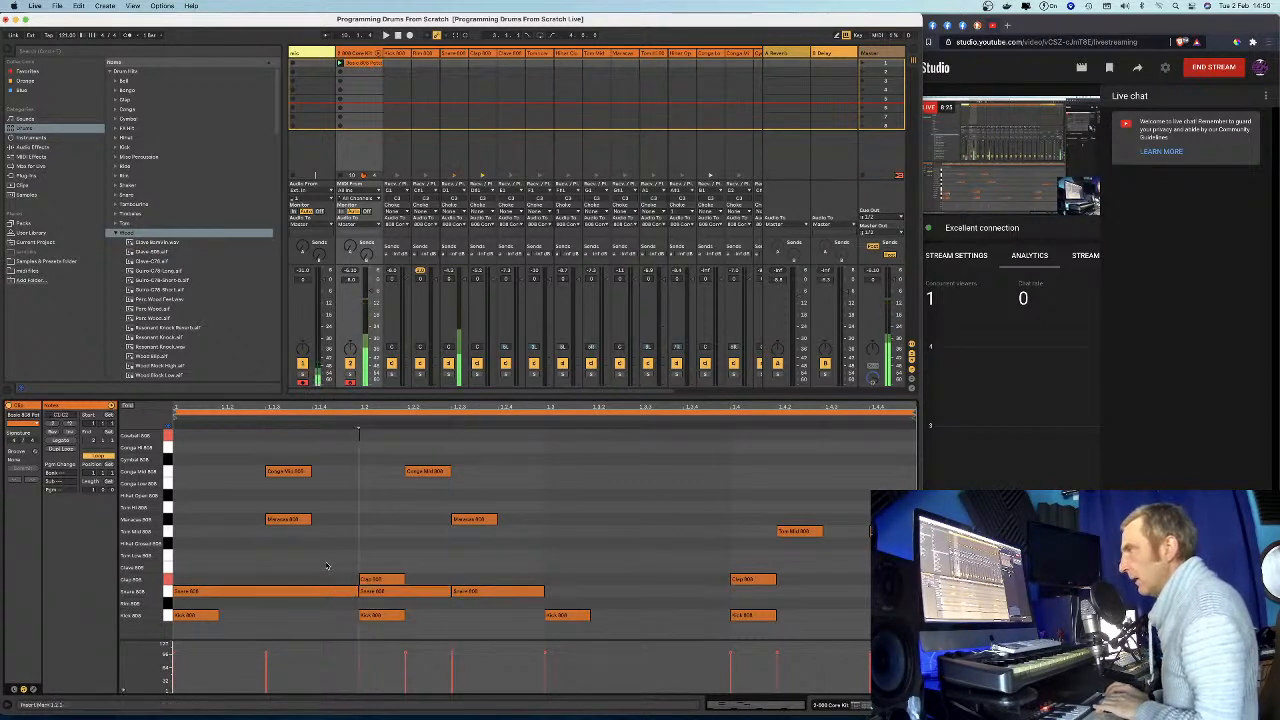
{"action": "double_click", "coordinate": [326, 566]}
{"action": "double_click", "coordinate": [472, 555]}
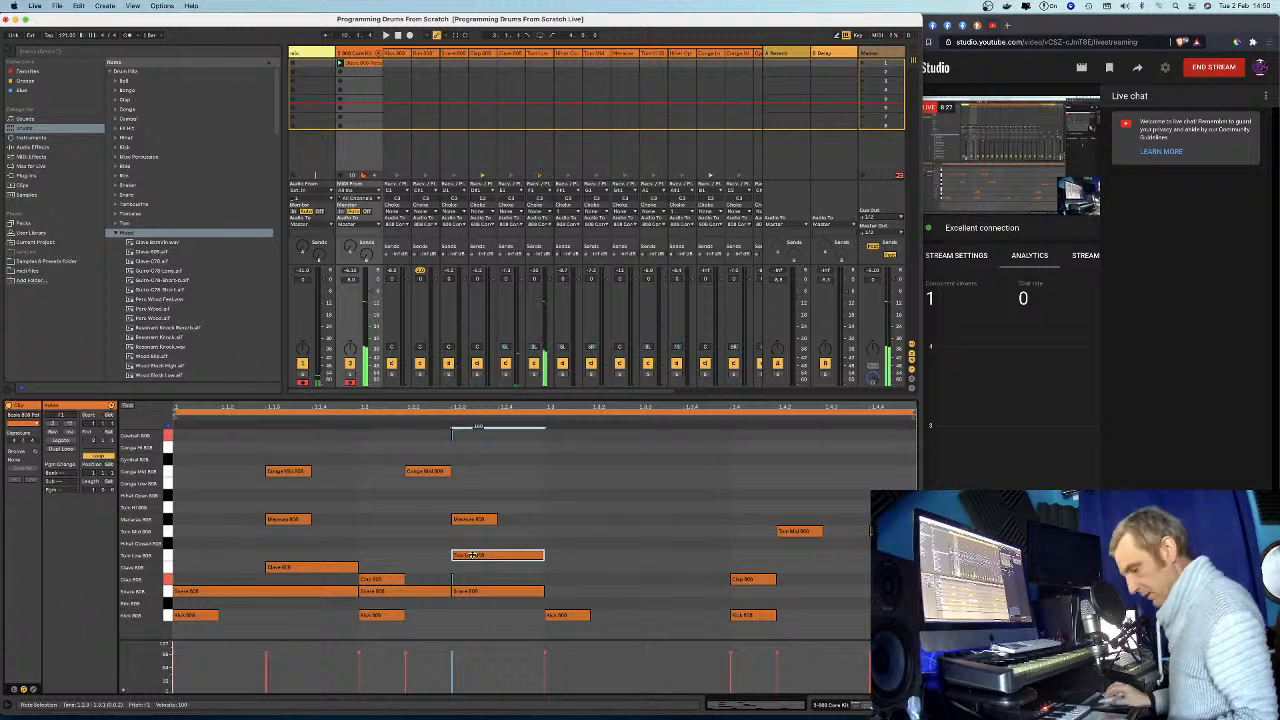
Undo the added eighth-note snare, clave and low tom notes plus the quarter-note snare, and set the note grid to 1/16.
{"action": "key", "text": "super+z"}
{"action": "key", "text": "super+z"}
{"action": "key", "text": "super+z"}
{"action": "key", "text": "super+z"}
{"action": "key", "text": "super+z"}
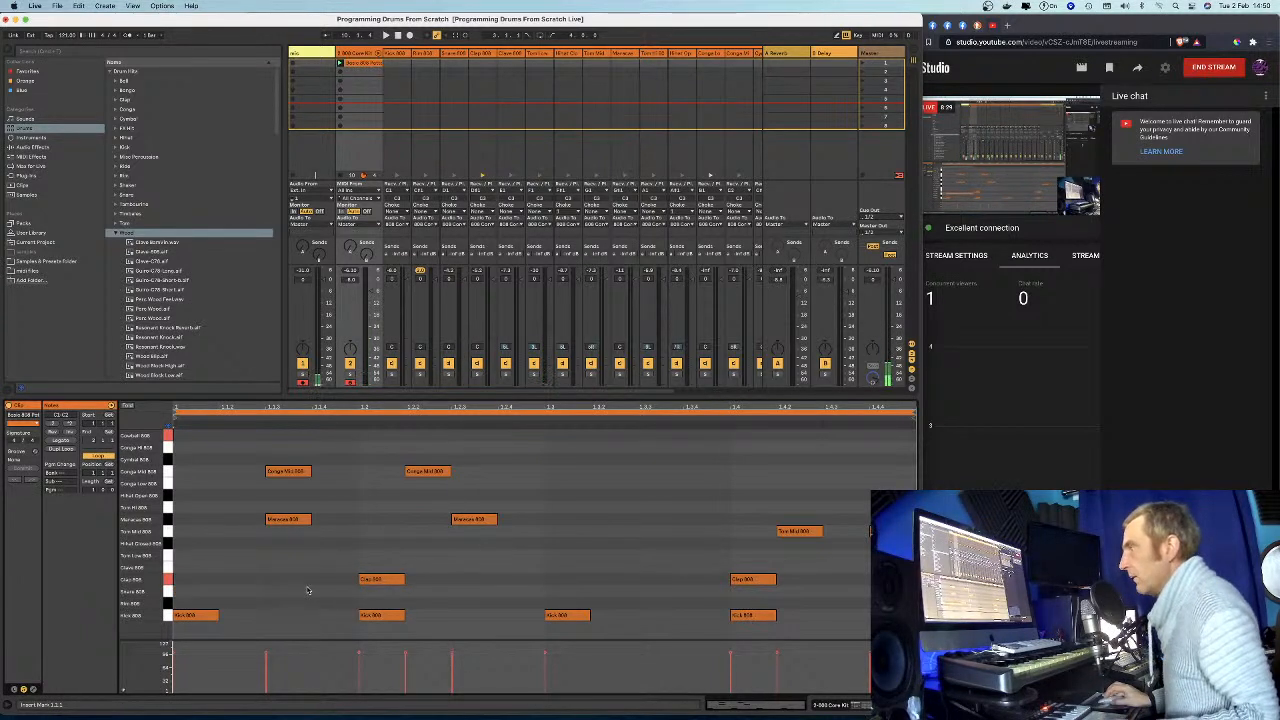
{"action": "right_click", "coordinate": [222, 558]}
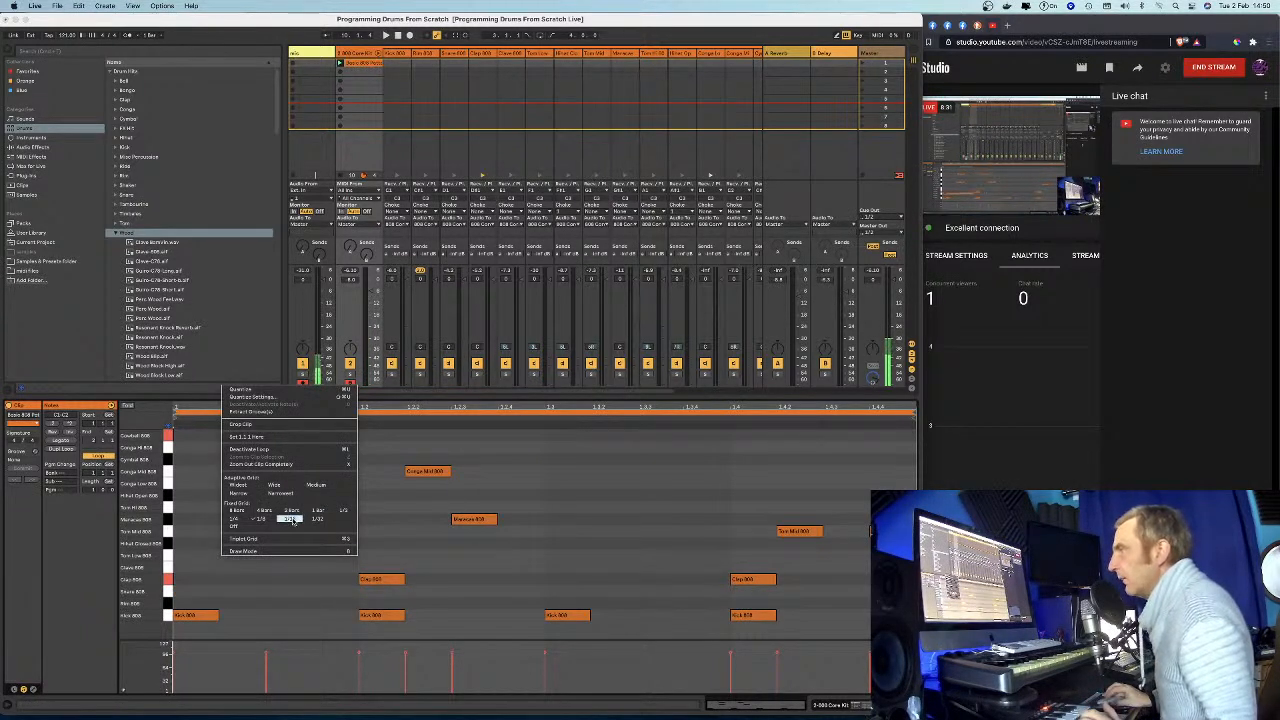
{"action": "left_click", "coordinate": [291, 520]}
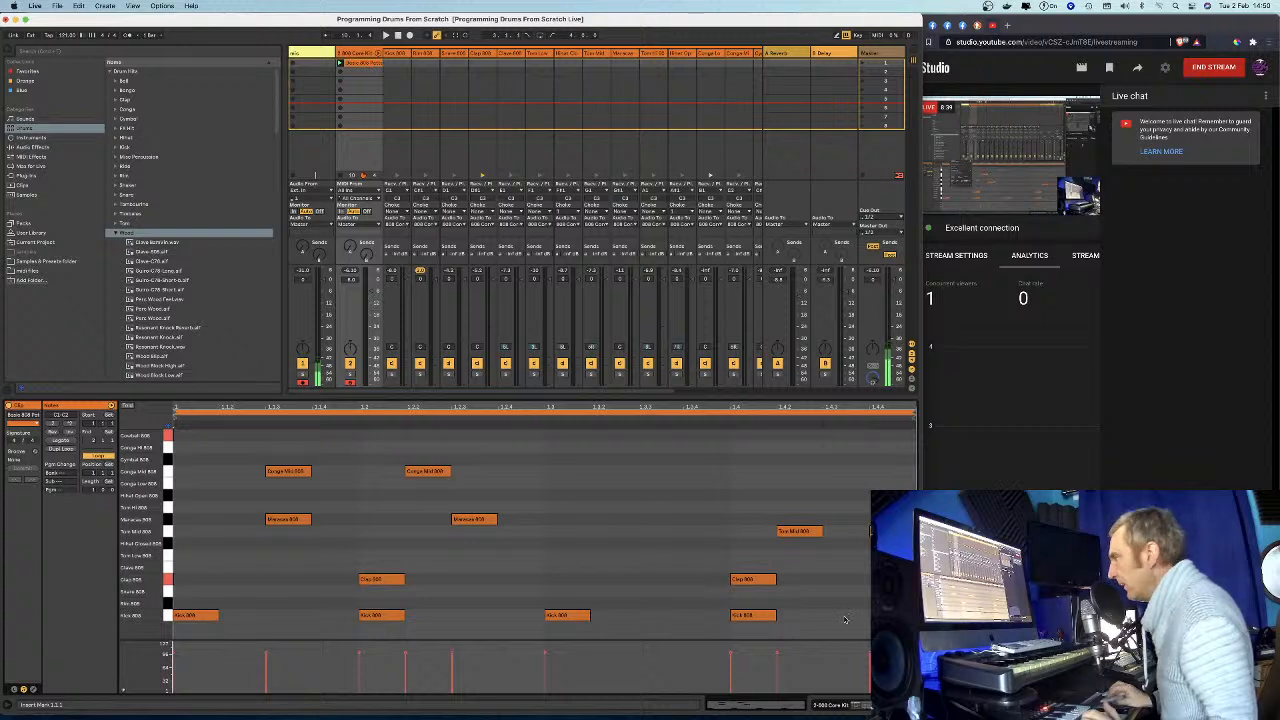
Highlight the row of Kick 808 notes and the two Clap 808 notes, and play the pattern.
{"action": "mouse_move", "coordinate": [845, 620]}
{"action": "left_mouse_down"}
{"action": "mouse_move", "coordinate": [185, 620]}
{"action": "mouse_move", "coordinate": [202, 619]}
{"action": "left_mouse_up"}
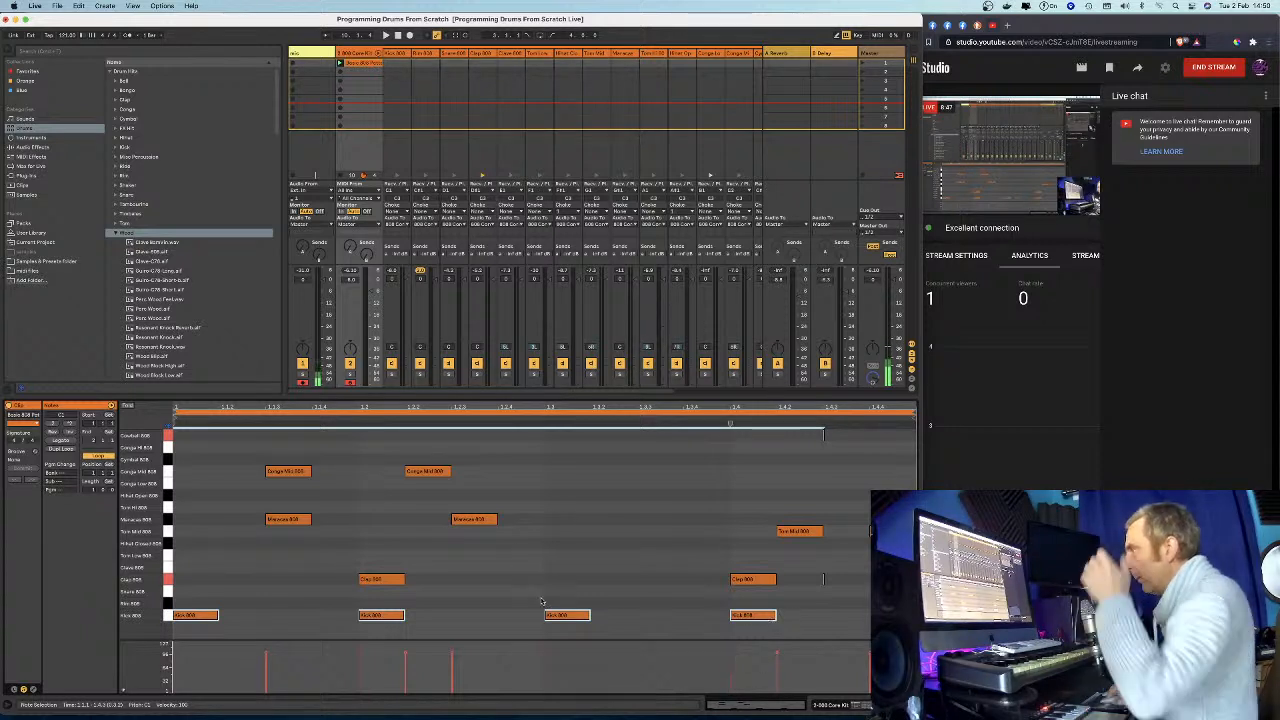
{"action": "left_click", "coordinate": [310, 595]}
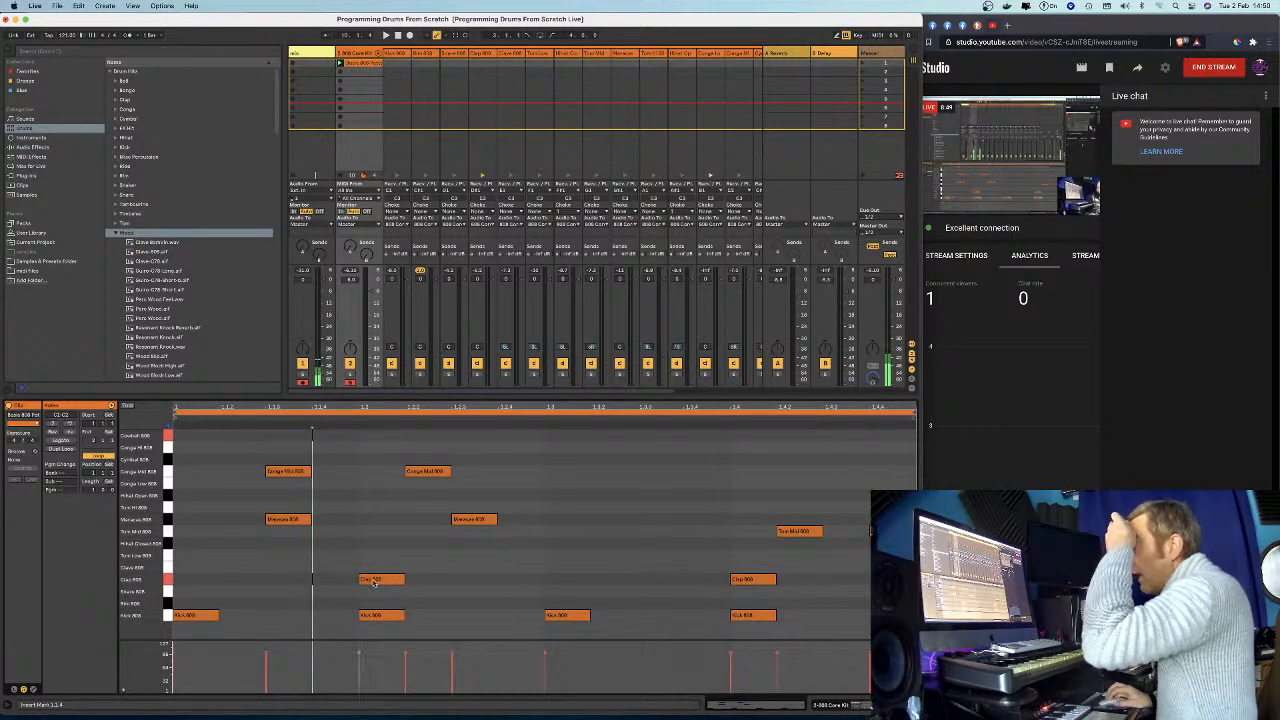
{"action": "left_click_drag", "start_coordinate": [822, 585], "coordinate": [353, 585]}
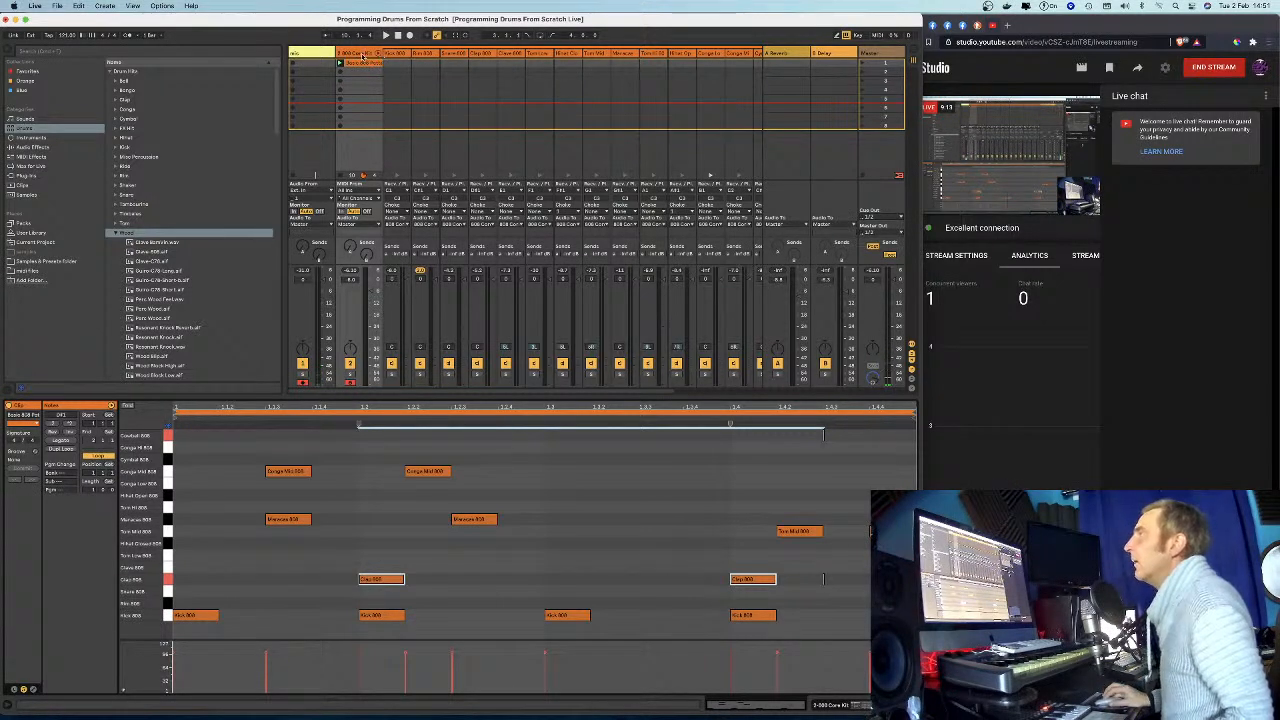
{"action": "key", "text": "space"}
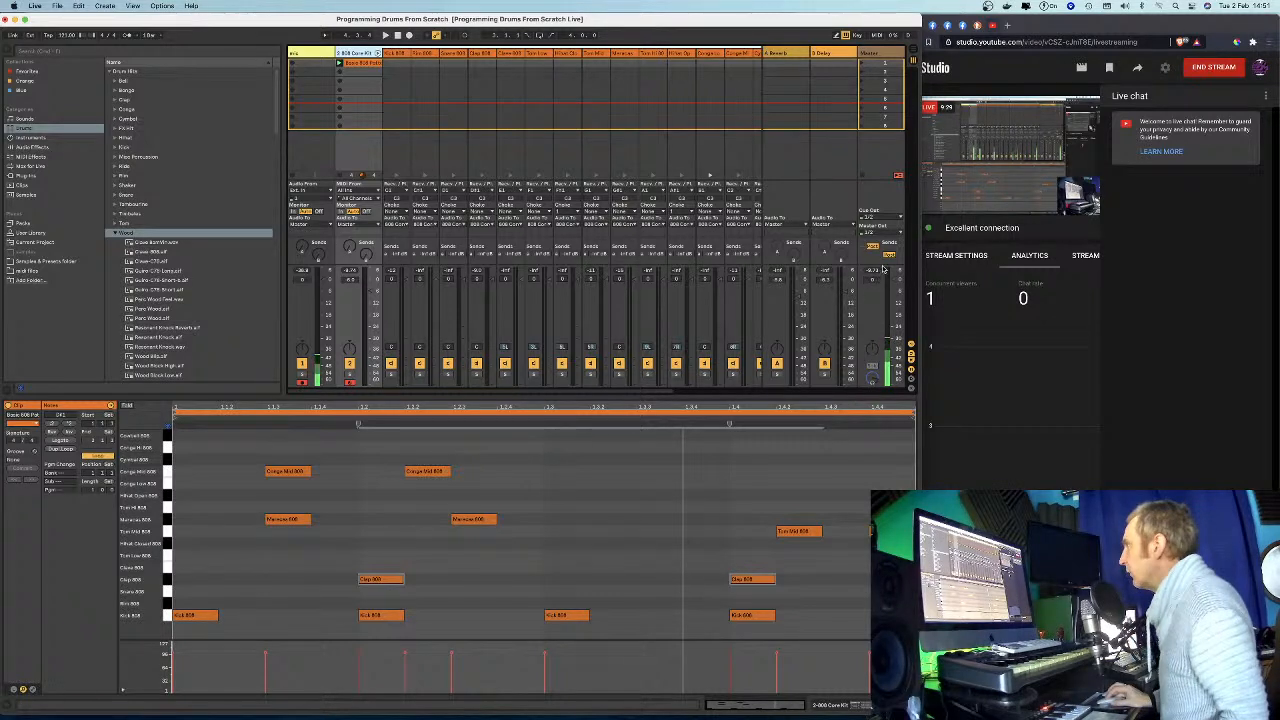
Switch to Finder, move its window over the session and open the Documents folder.
{"action": "mouse_move", "coordinate": [872, 714]}
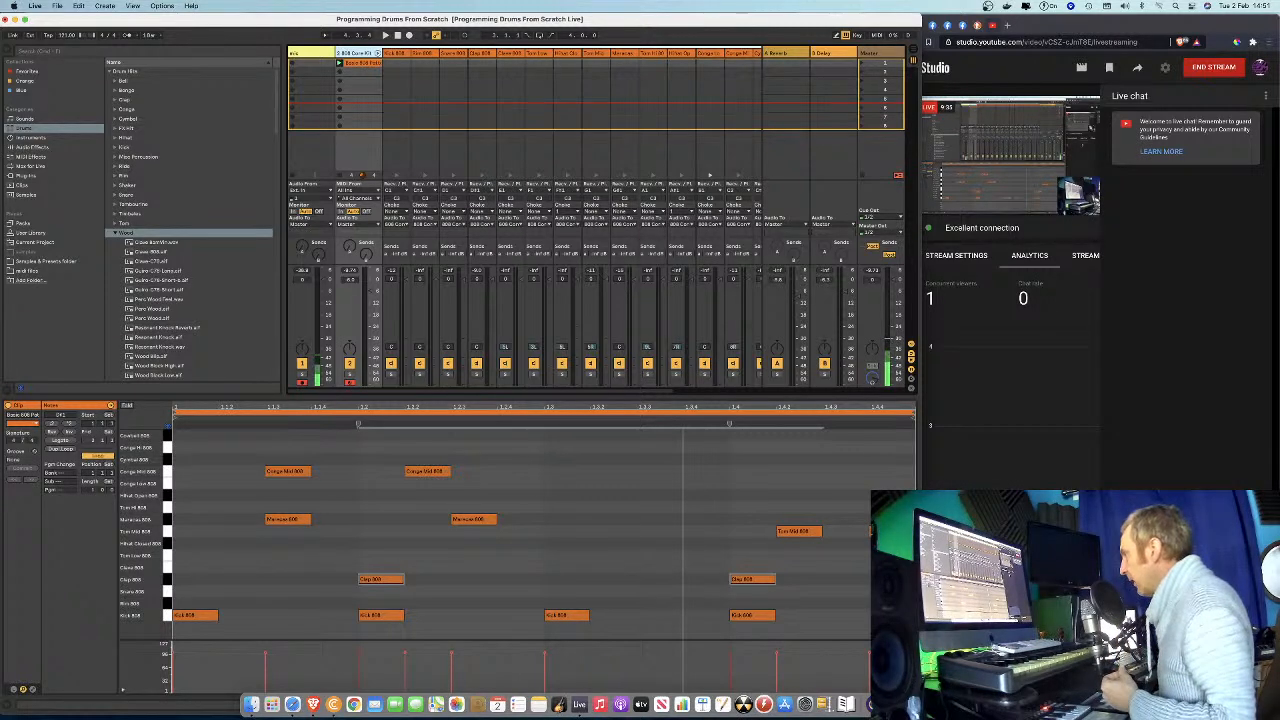
{"action": "left_click", "coordinate": [255, 702]}
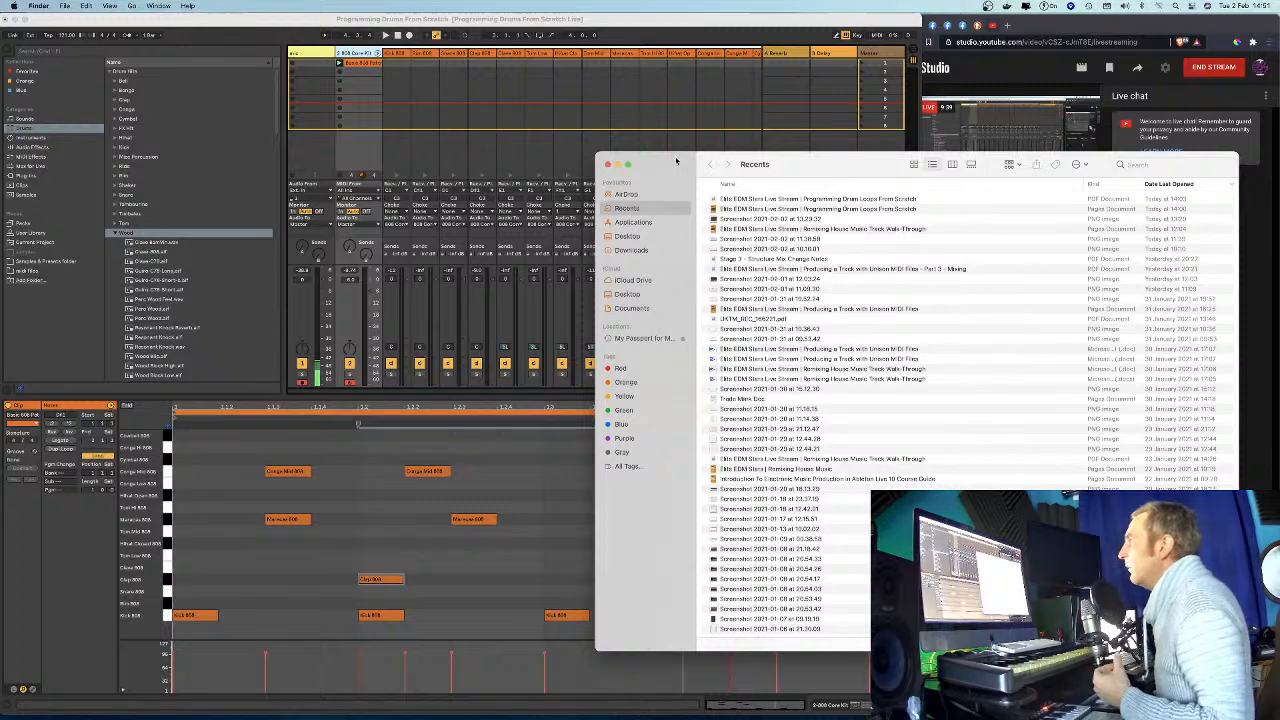
{"action": "left_click_drag", "start_coordinate": [676, 157], "coordinate": [501, 136]}
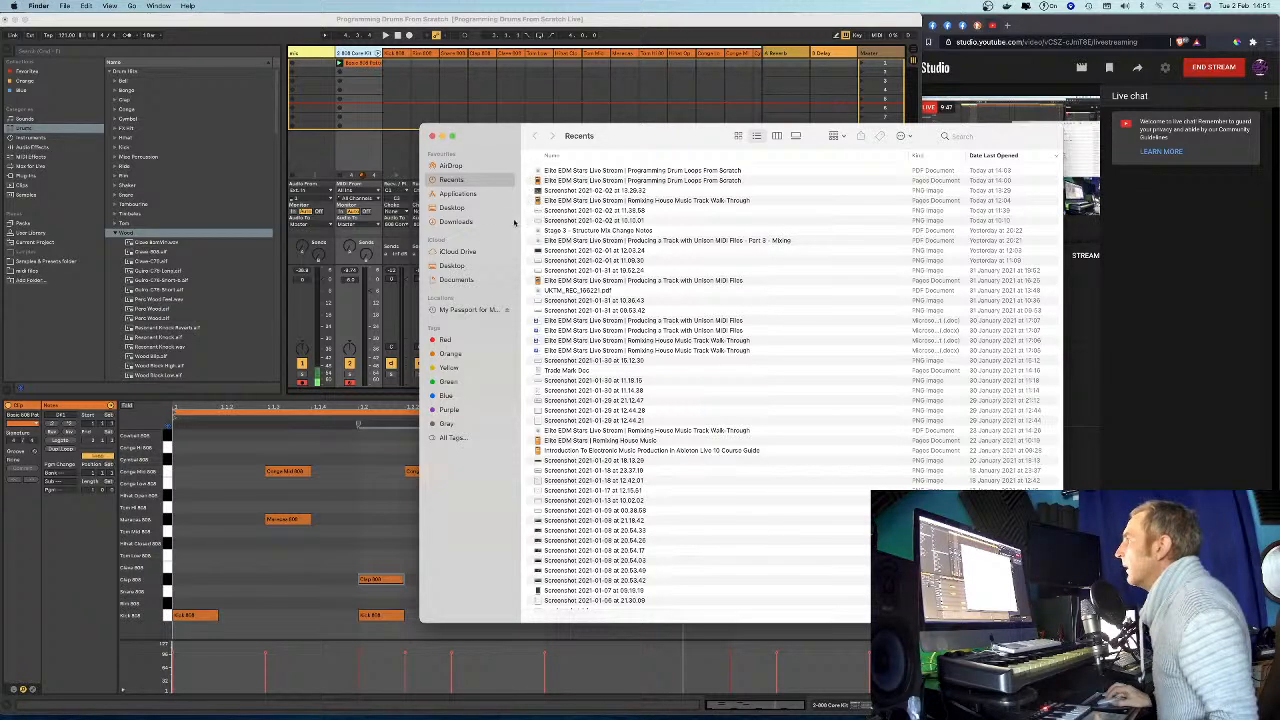
{"action": "left_click", "coordinate": [456, 280]}
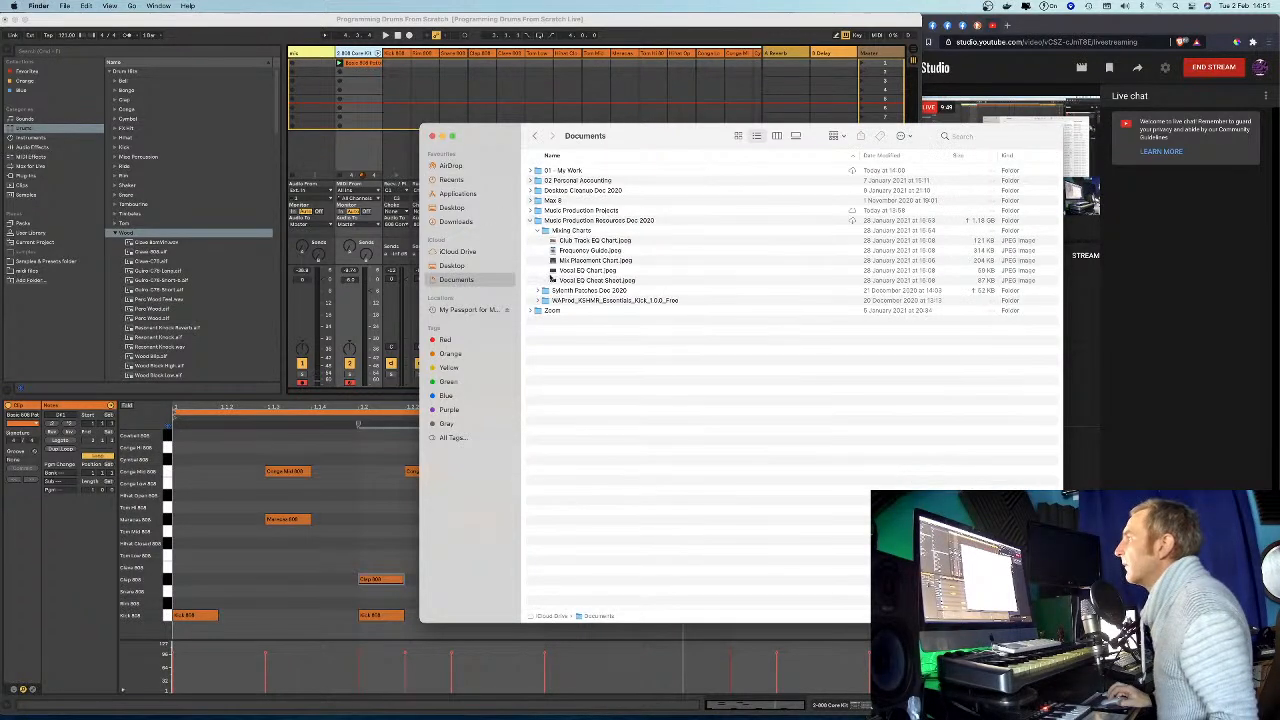
Preview Club Track EQ Chart.jpeg from the Mixing Charts folder at an enlarged size to examine the instruments' frequency ranges, and close it.
{"action": "left_click", "coordinate": [552, 242]}
{"action": "key", "text": "space"}
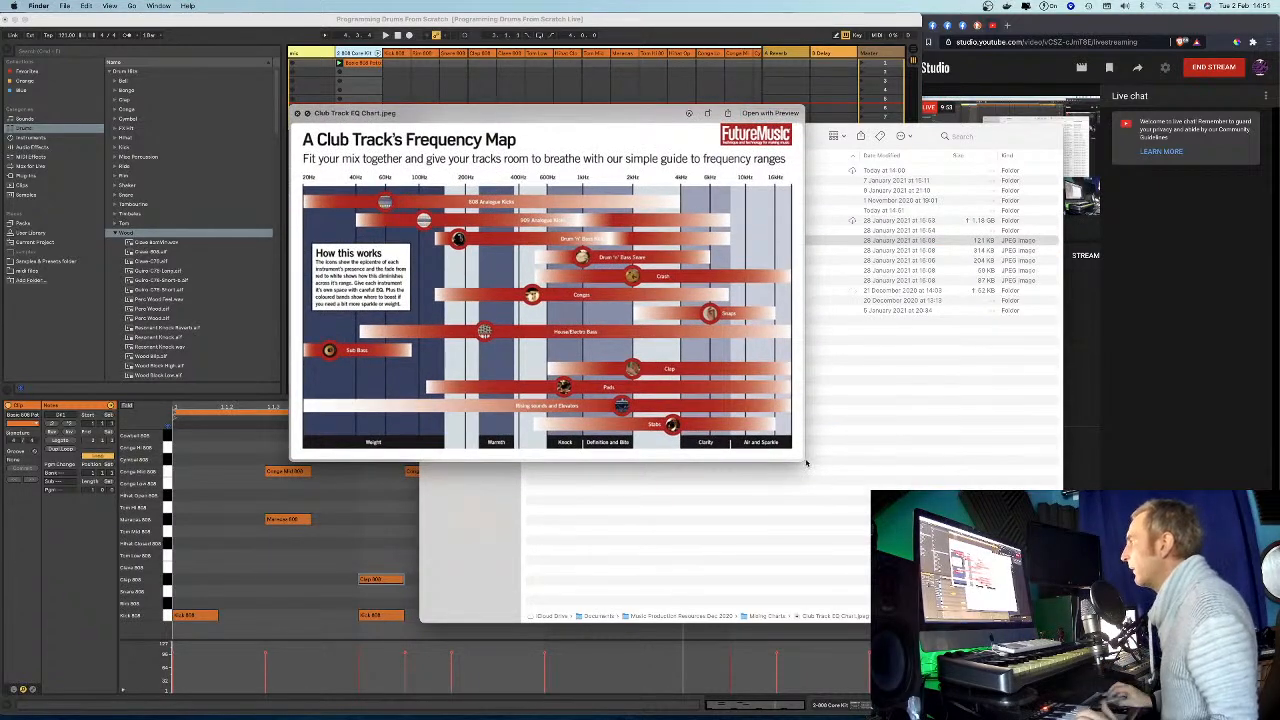
{"action": "left_click_drag", "start_coordinate": [806, 463], "coordinate": [1050, 589]}
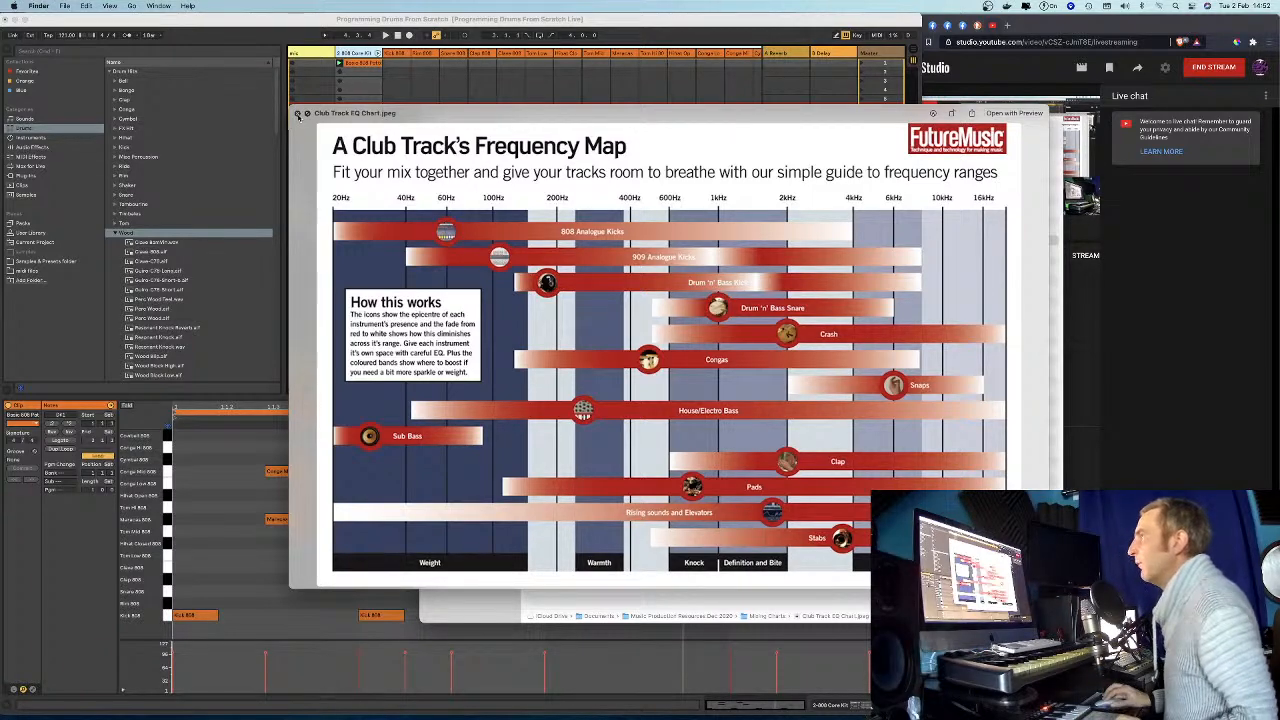
{"action": "key", "text": "space"}
Preview Frequency Guide.jpeg and Mix Placement Chart.jpeg one after the other, closing each preview.
{"action": "left_click", "coordinate": [552, 251]}
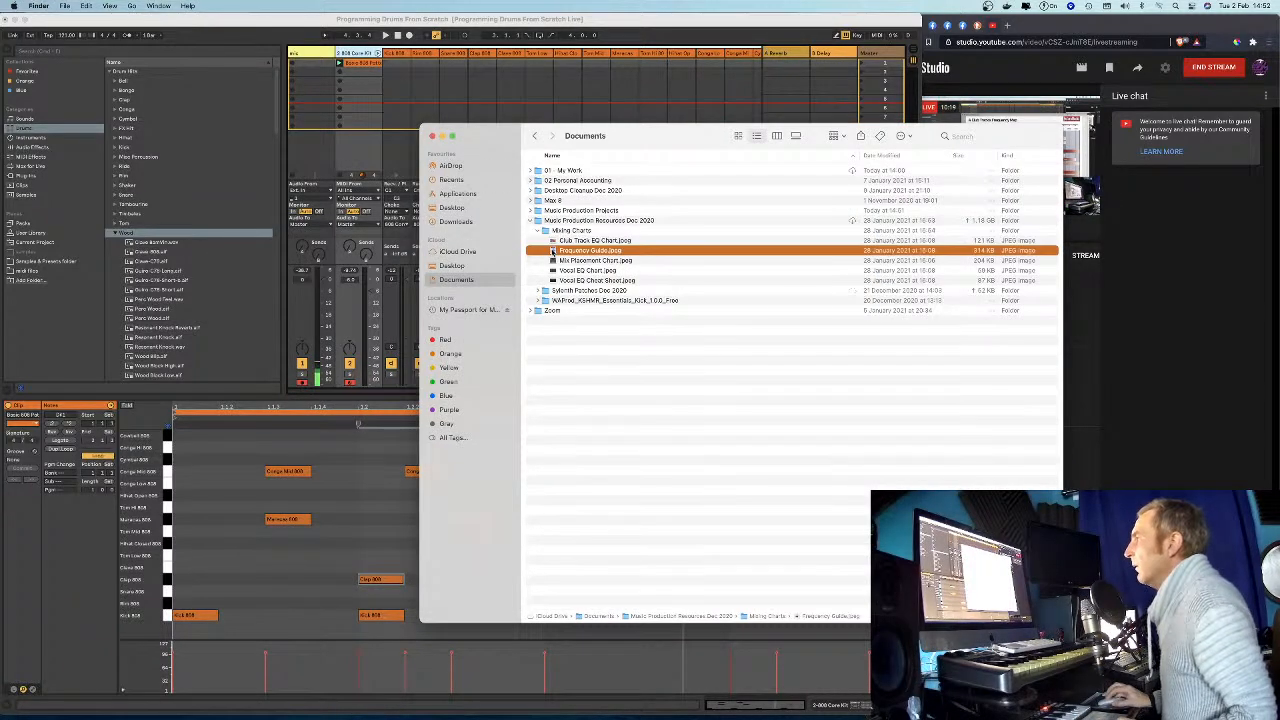
{"action": "key", "text": "space"}
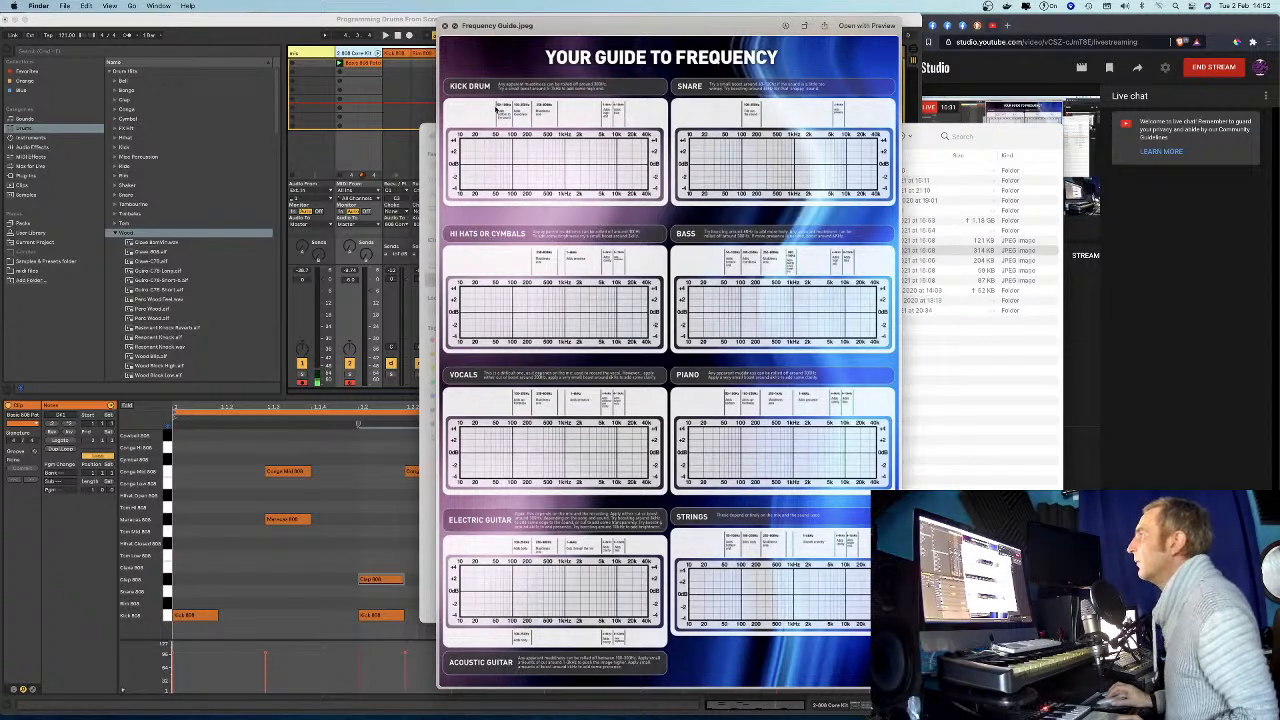
{"action": "key", "text": "space"}
{"action": "key", "text": "Down"}
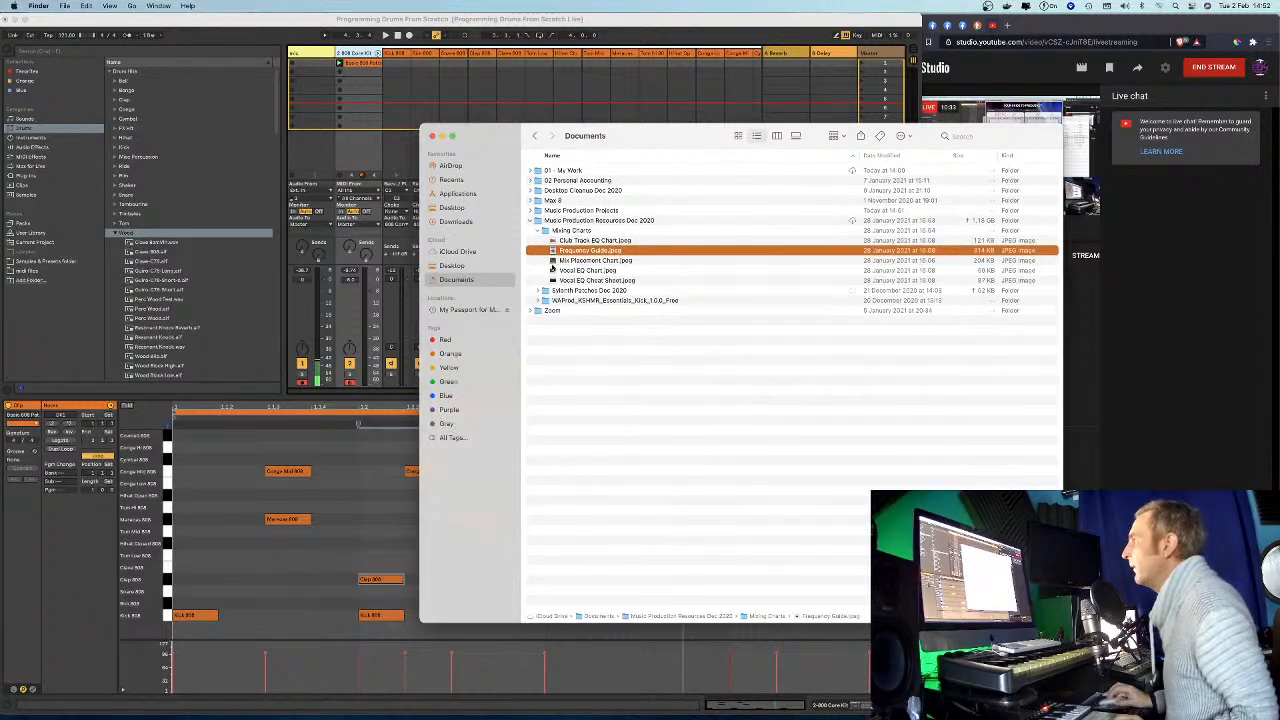
{"action": "key", "text": "space"}
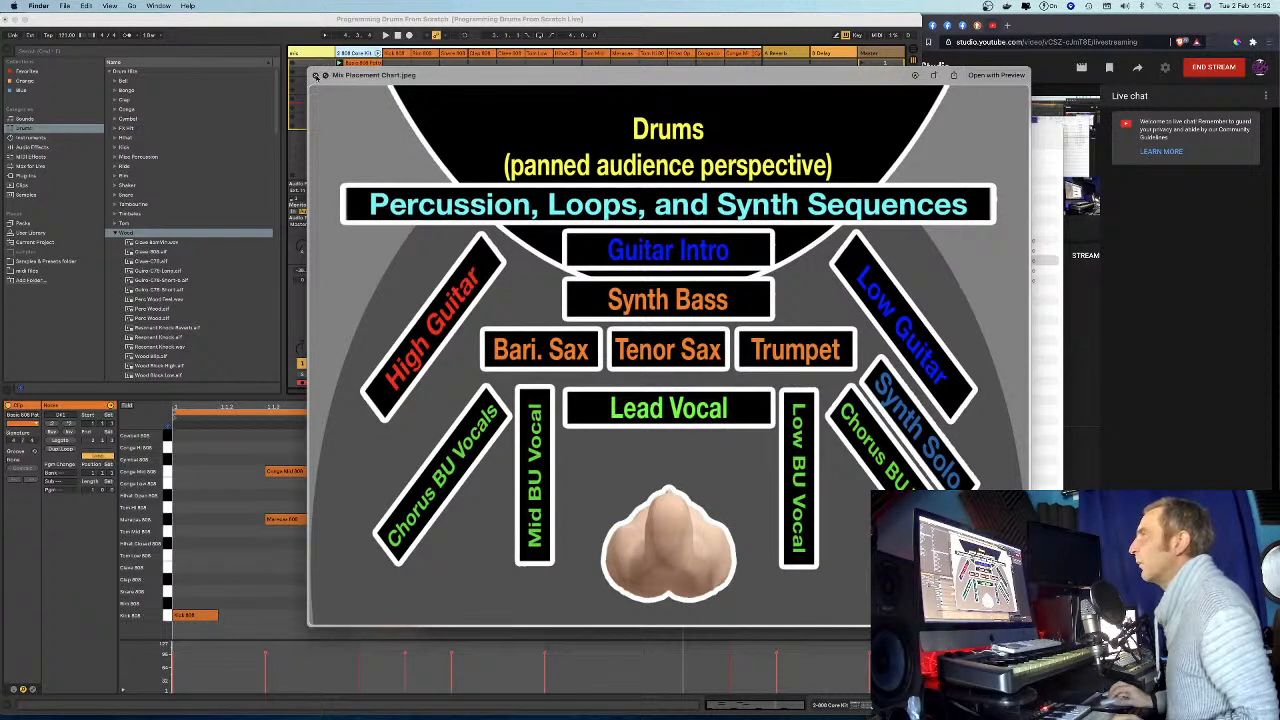
{"action": "left_click", "coordinate": [316, 75]}
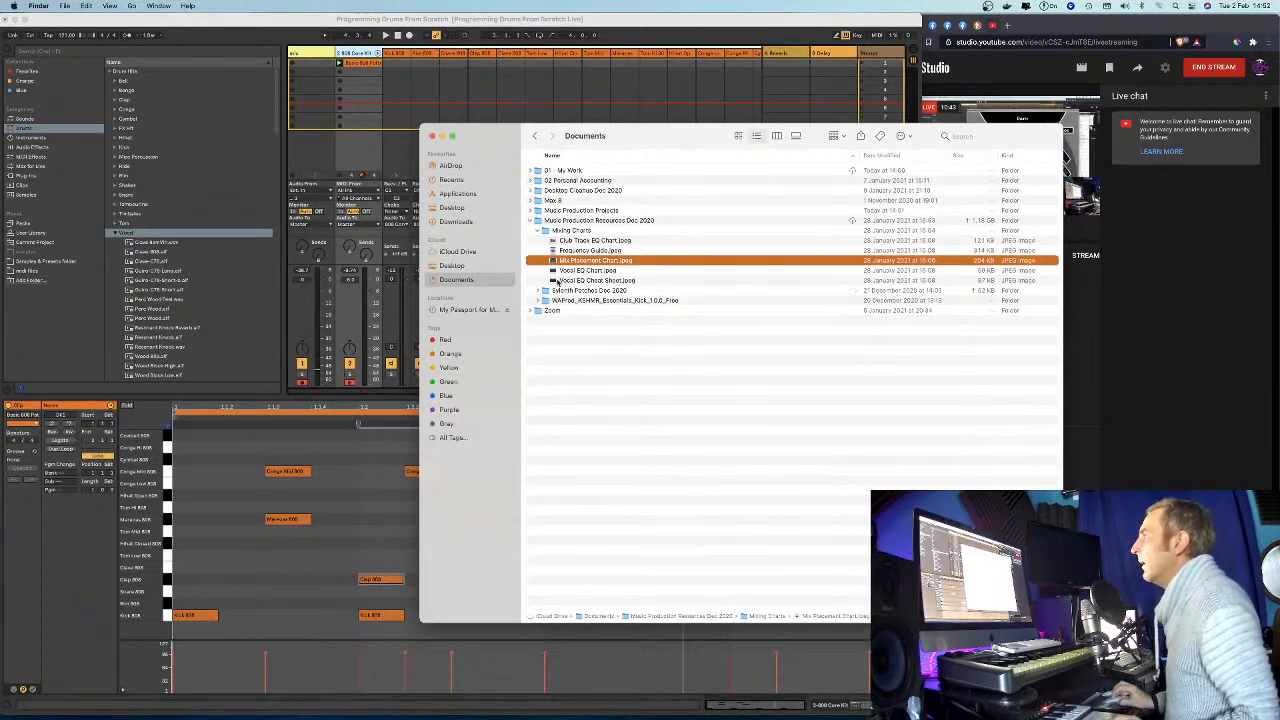
Preview Vocal EQ Chart.jpeg and Vocal EQ Cheat Sheet.jpeg one after the other, closing each preview.
{"action": "left_click", "coordinate": [555, 272]}
{"action": "key", "text": "space"}
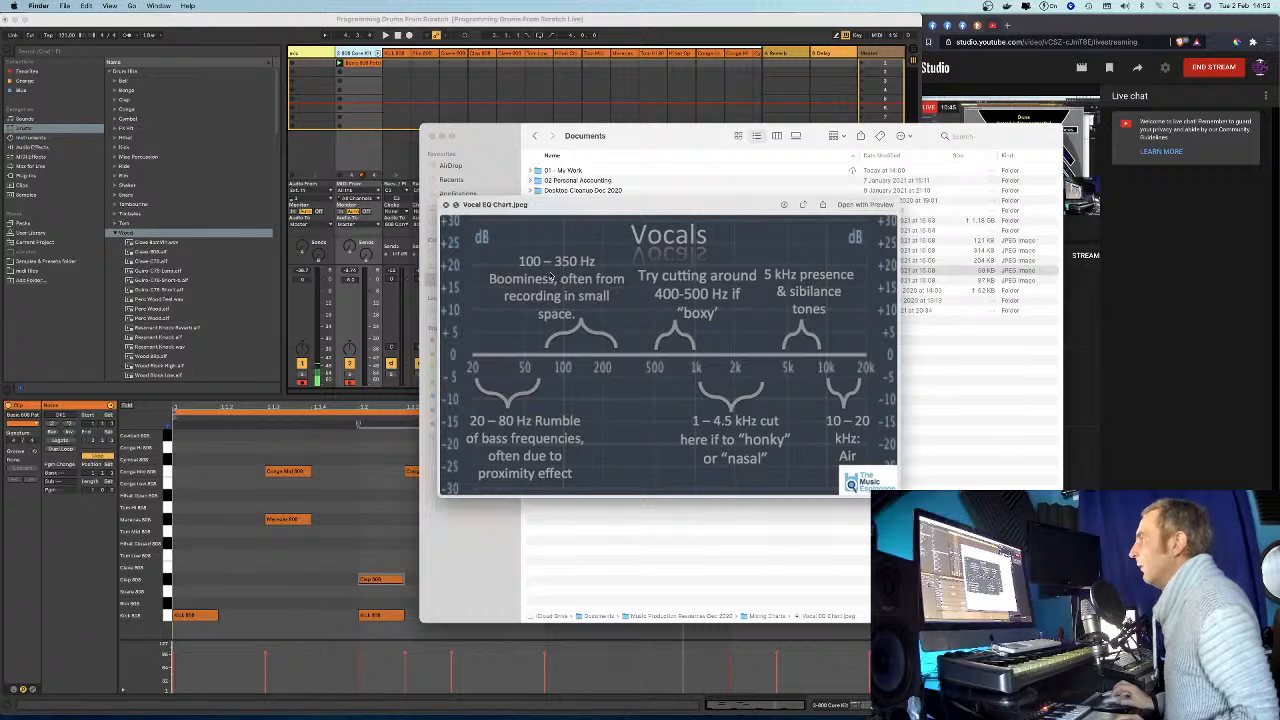
{"action": "key", "text": "space"}
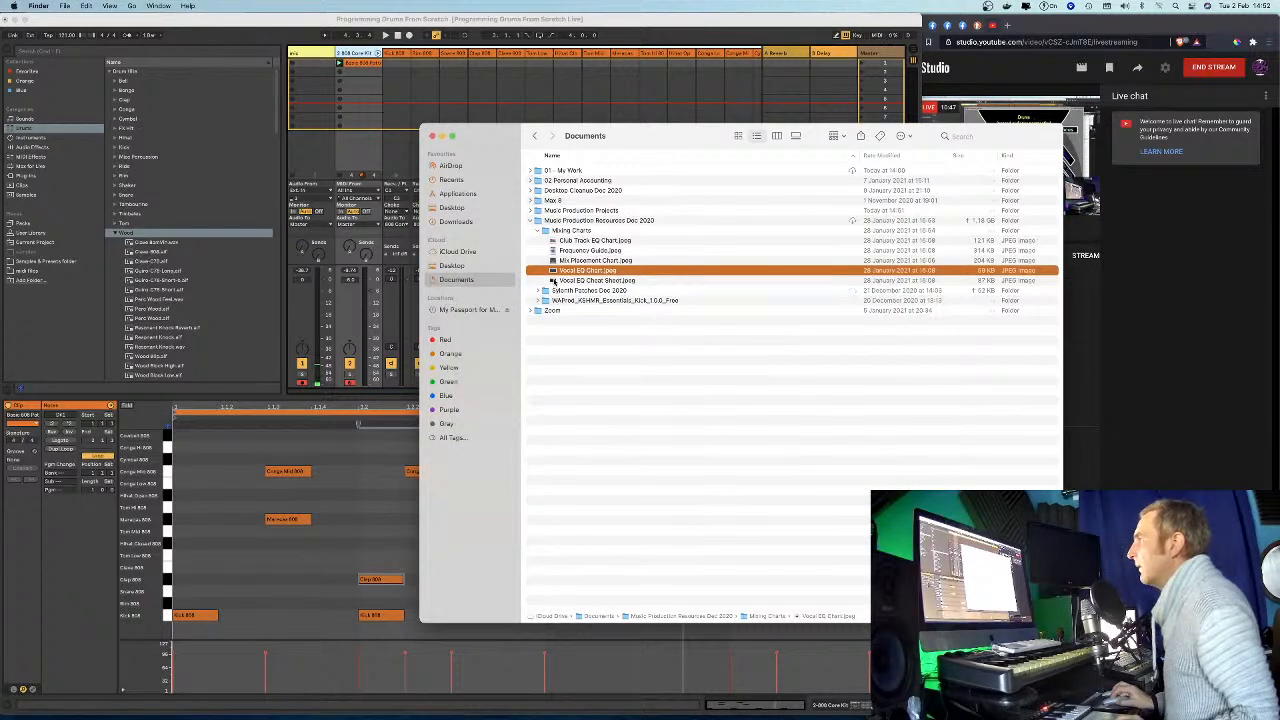
{"action": "left_click", "coordinate": [557, 289]}
{"action": "key", "text": "space"}
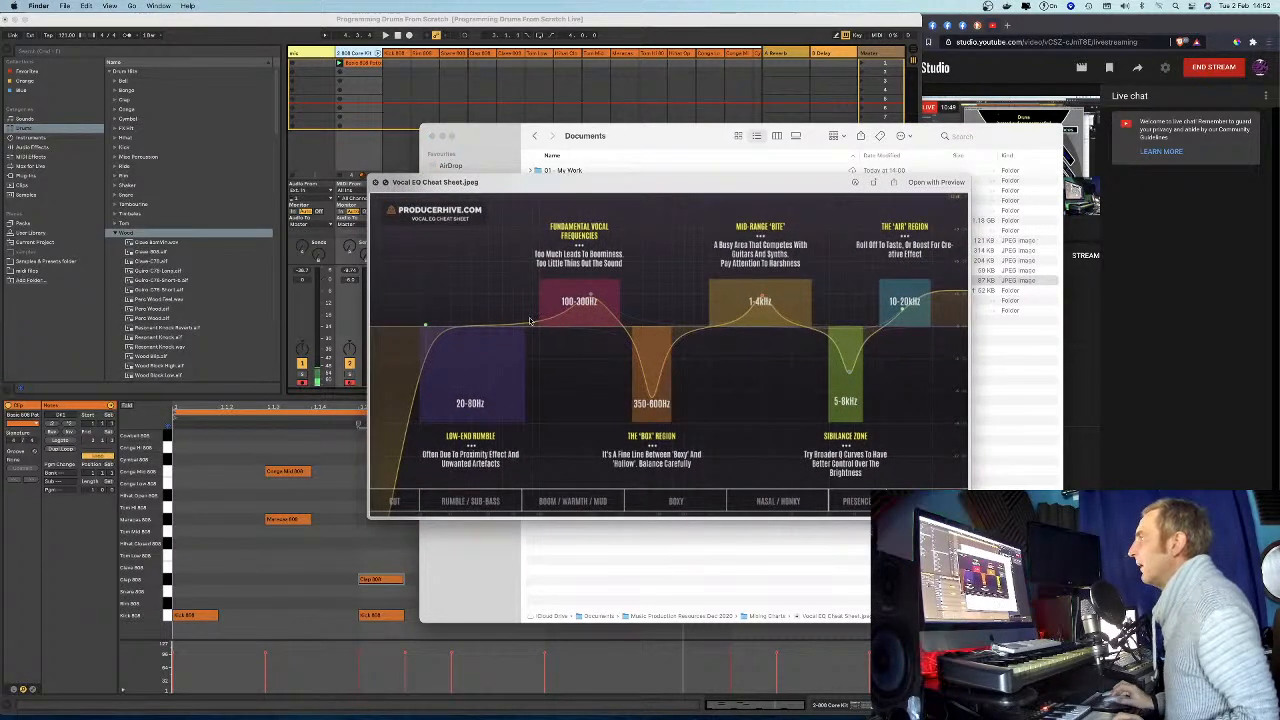
{"action": "left_click_drag", "start_coordinate": [550, 187], "coordinate": [505, 232]}
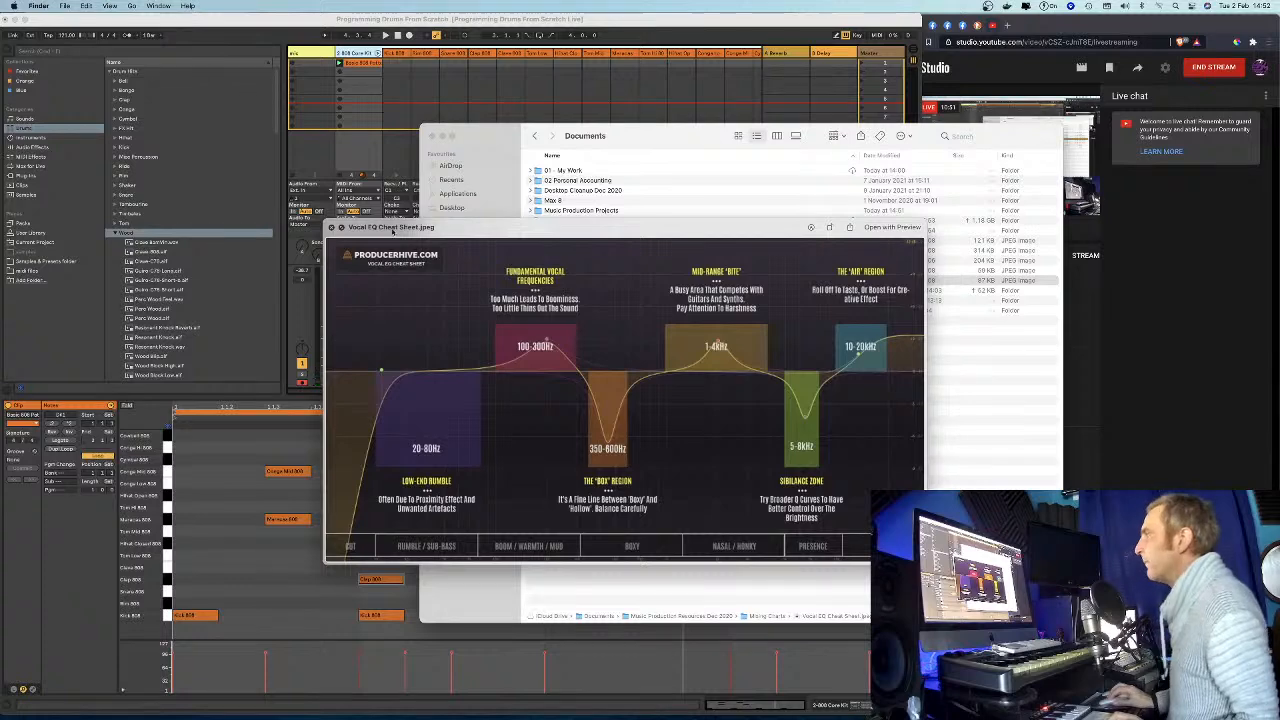
{"action": "left_click", "coordinate": [332, 228]}
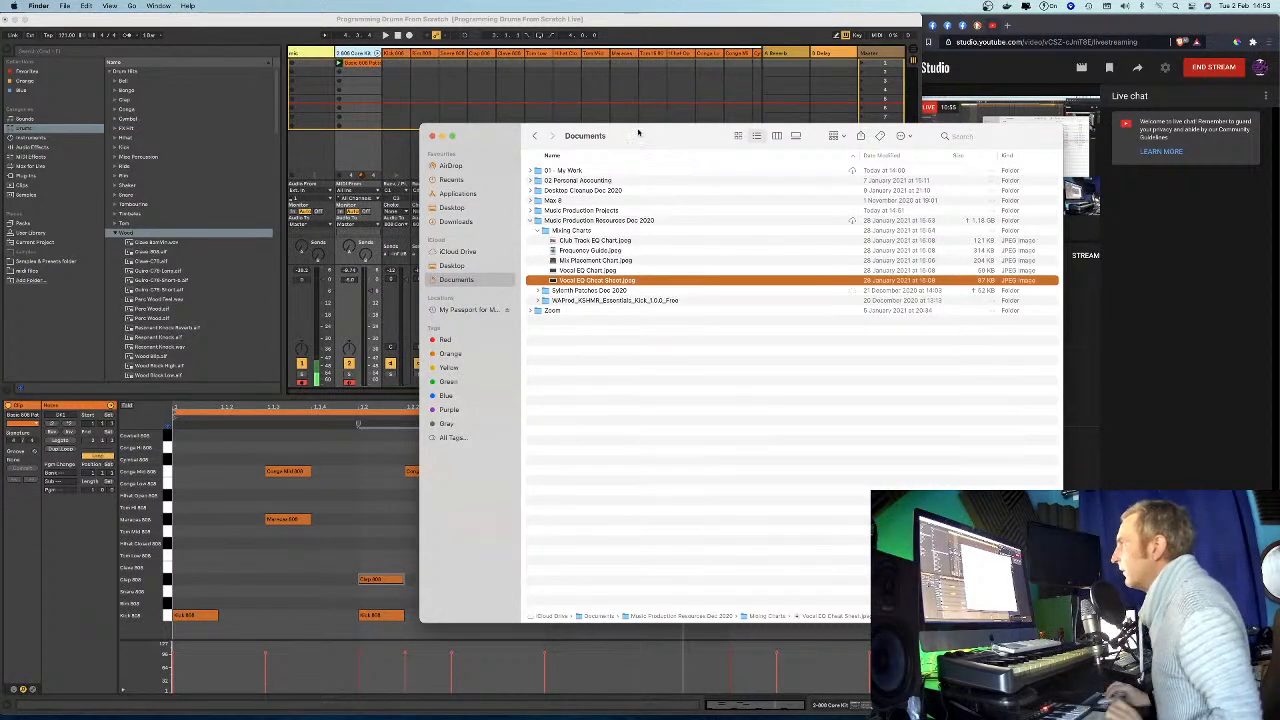
Move the Finder window aside and preview Club Track EQ Chart.jpeg again, placing it clear of the drum pattern.
{"action": "left_click_drag", "start_coordinate": [640, 133], "coordinate": [785, 173]}
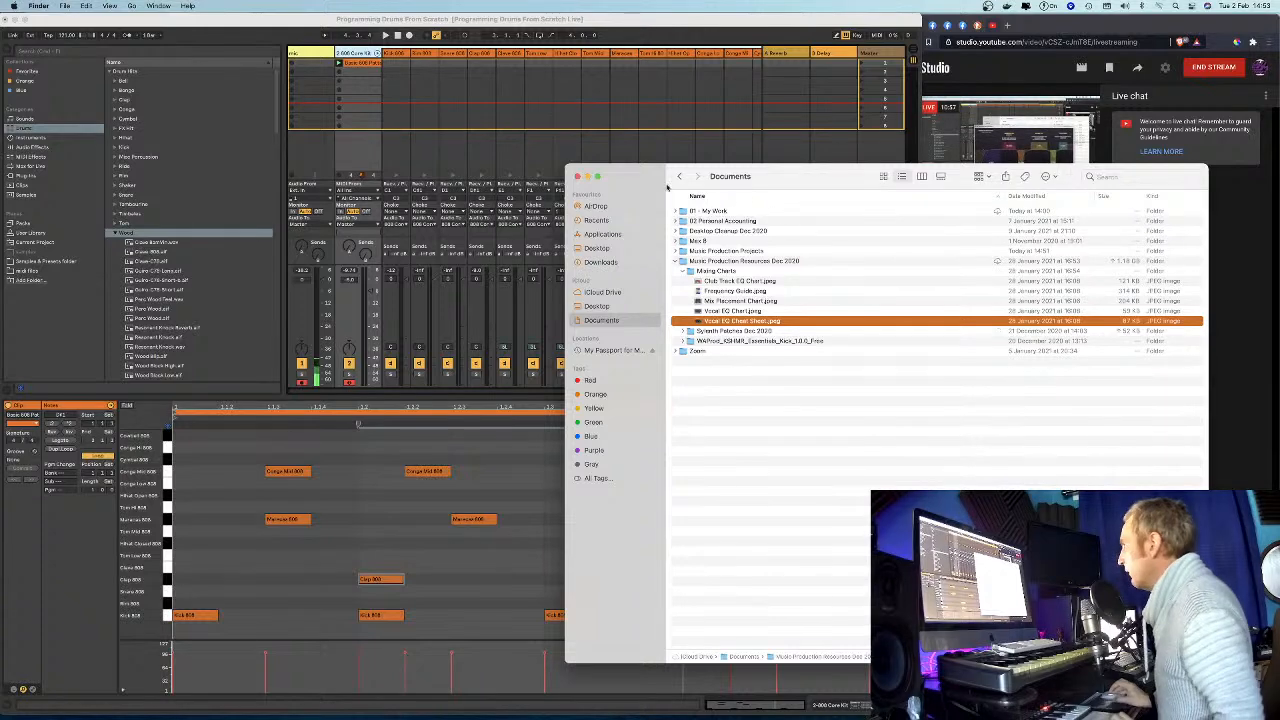
{"action": "left_click", "coordinate": [697, 281]}
{"action": "key", "text": "space"}
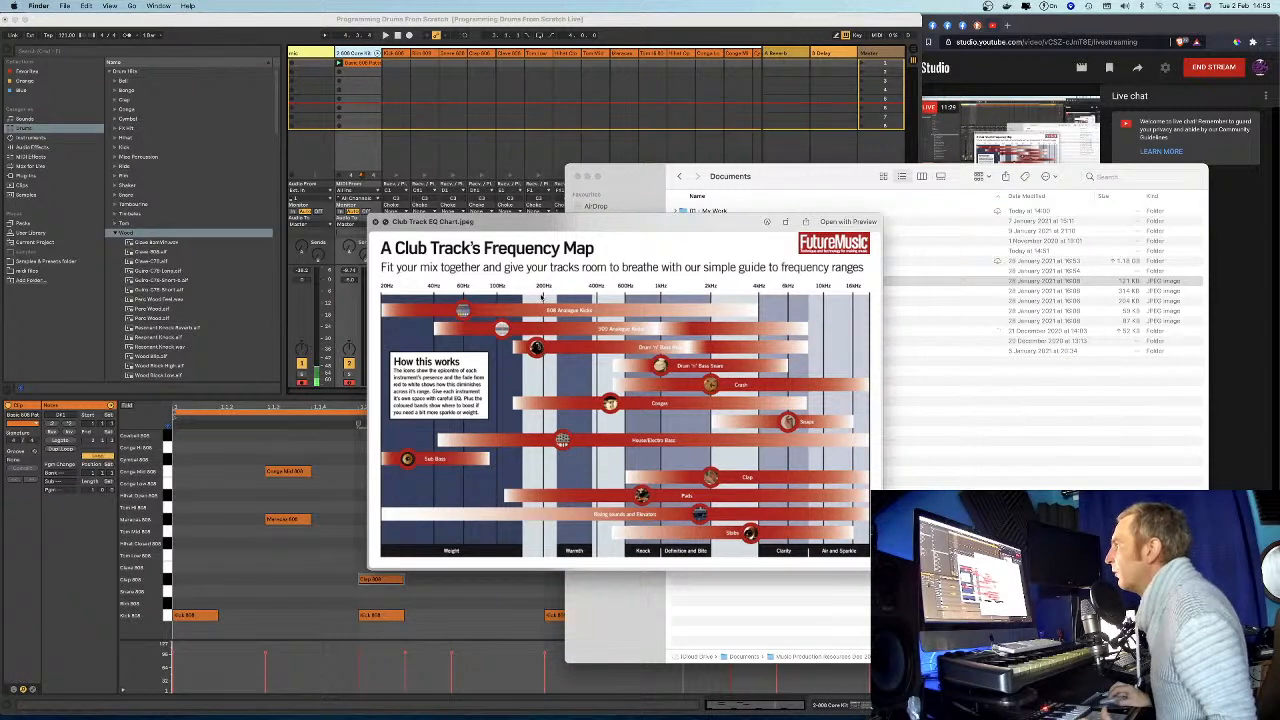
{"action": "left_click_drag", "start_coordinate": [388, 215], "coordinate": [698, 135]}
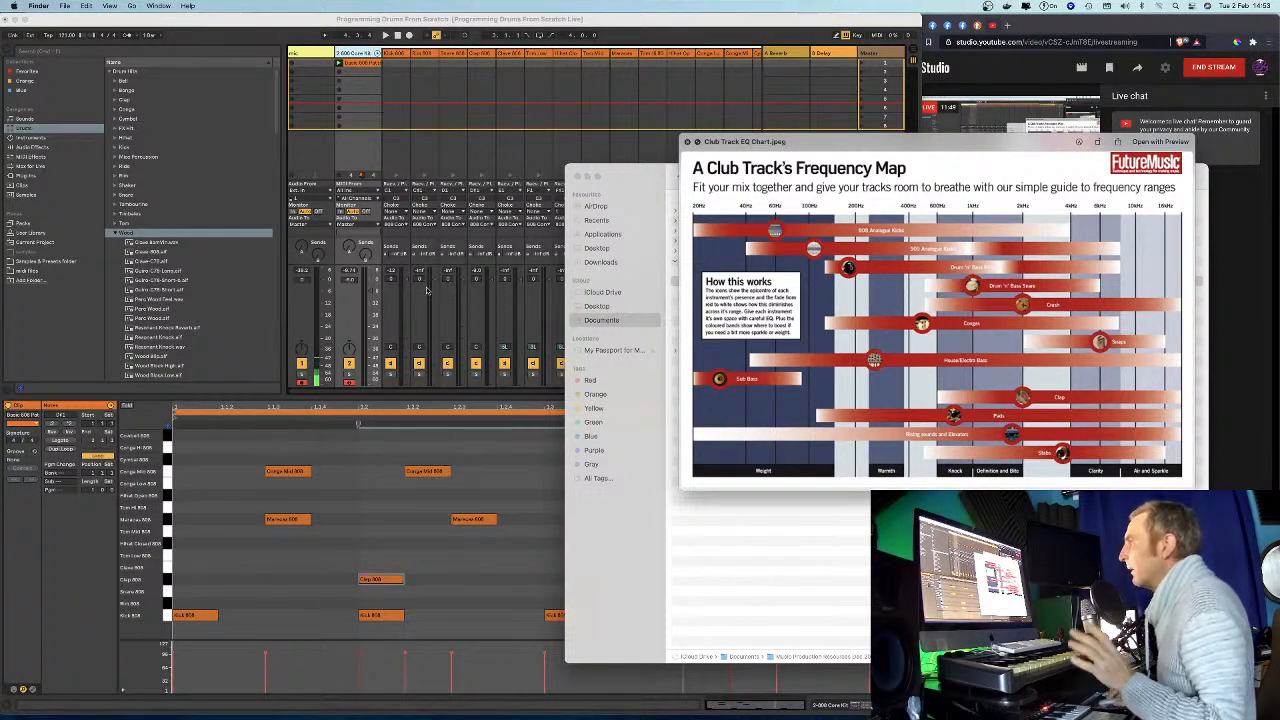
Switch back to Ableton Live, open the 808 Core Kit track's drum rack, and show and hide its chain list and devices.
{"action": "double_click", "coordinate": [352, 55]}
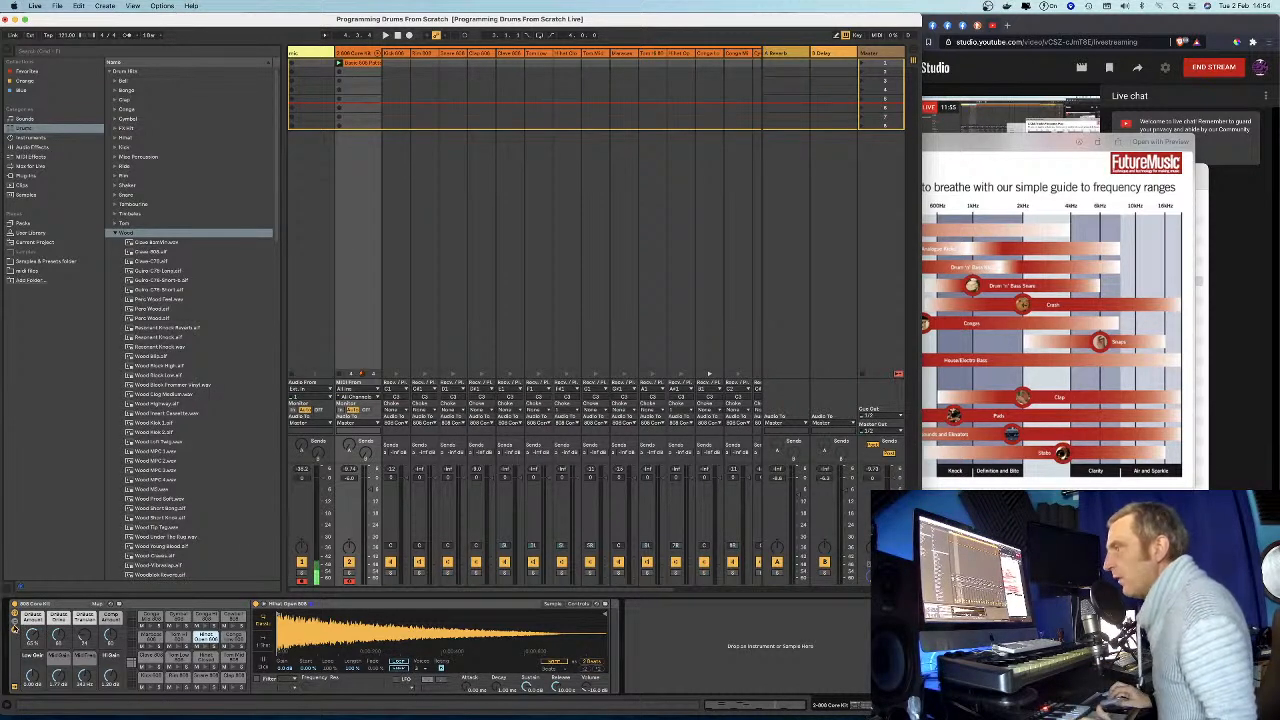
{"action": "left_click", "coordinate": [58, 606]}
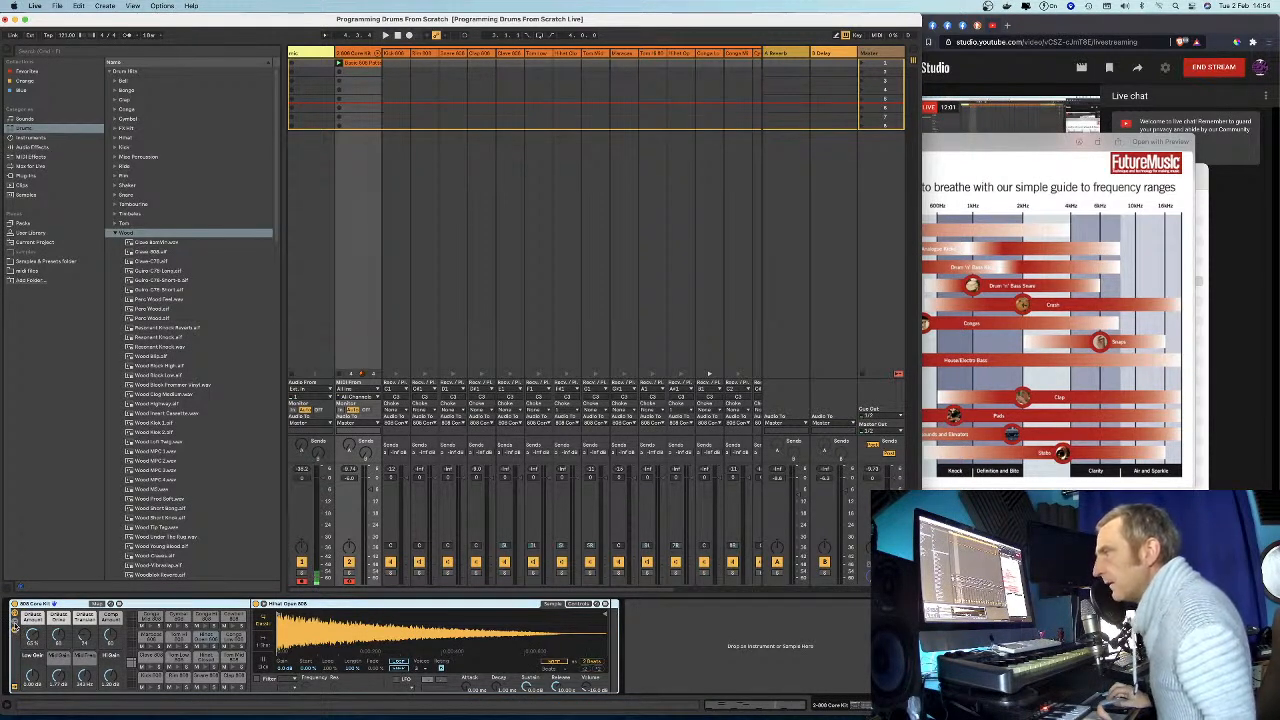
{"action": "left_click", "coordinate": [14, 623]}
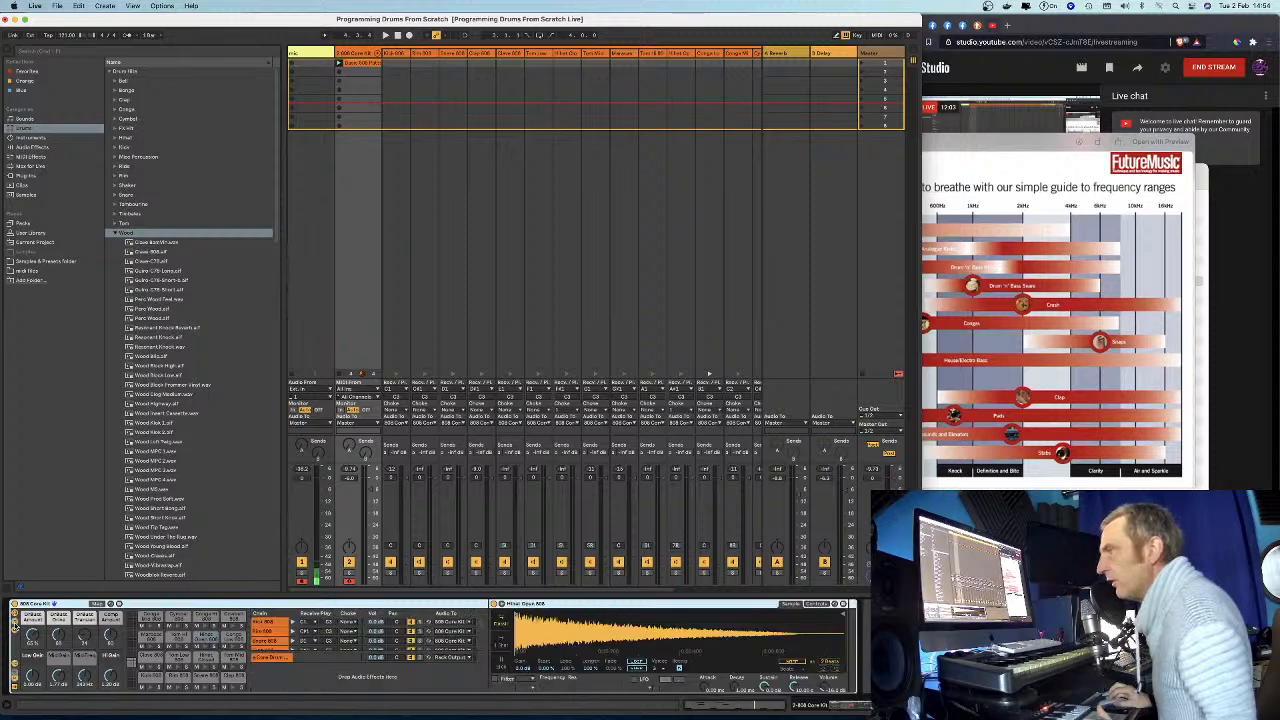
{"action": "left_click", "coordinate": [14, 623]}
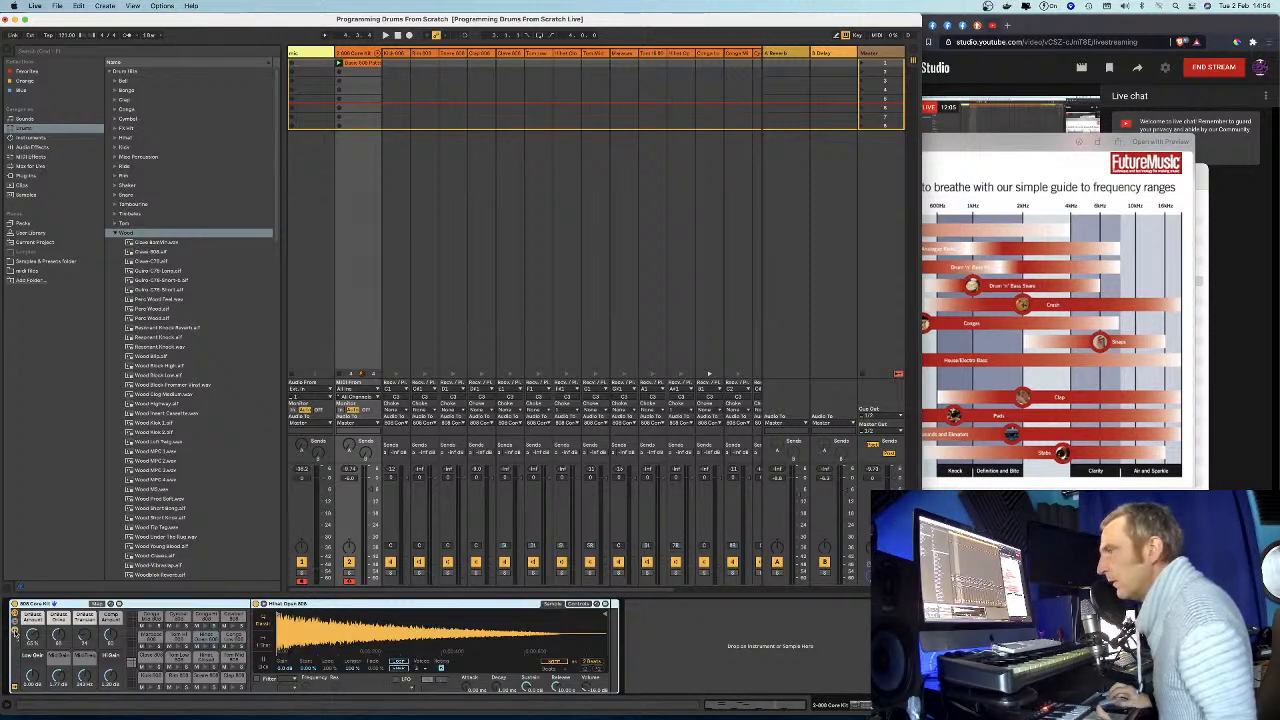
{"action": "left_click", "coordinate": [15, 631]}
{"action": "left_click", "coordinate": [15, 631]}
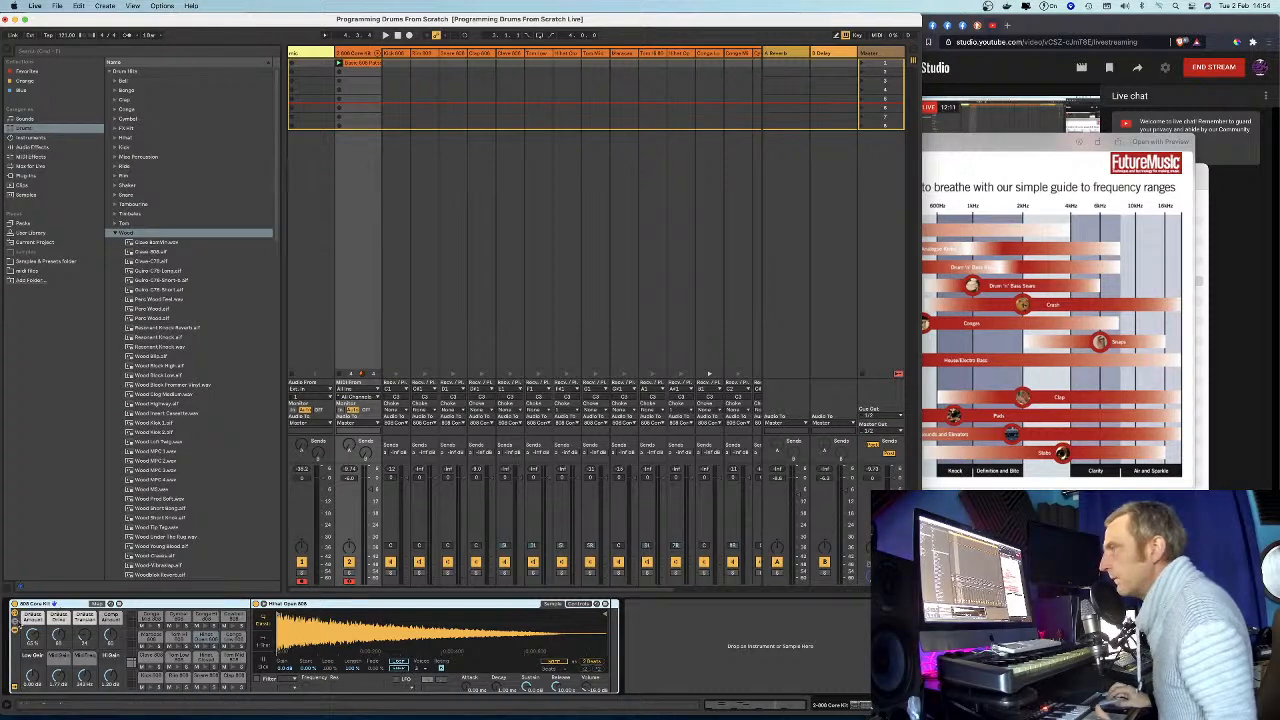
Select the Kick 808 pad in the 808 Core Kit rack and look over the rack's macro mappings.
{"action": "left_click", "coordinate": [17, 622]}
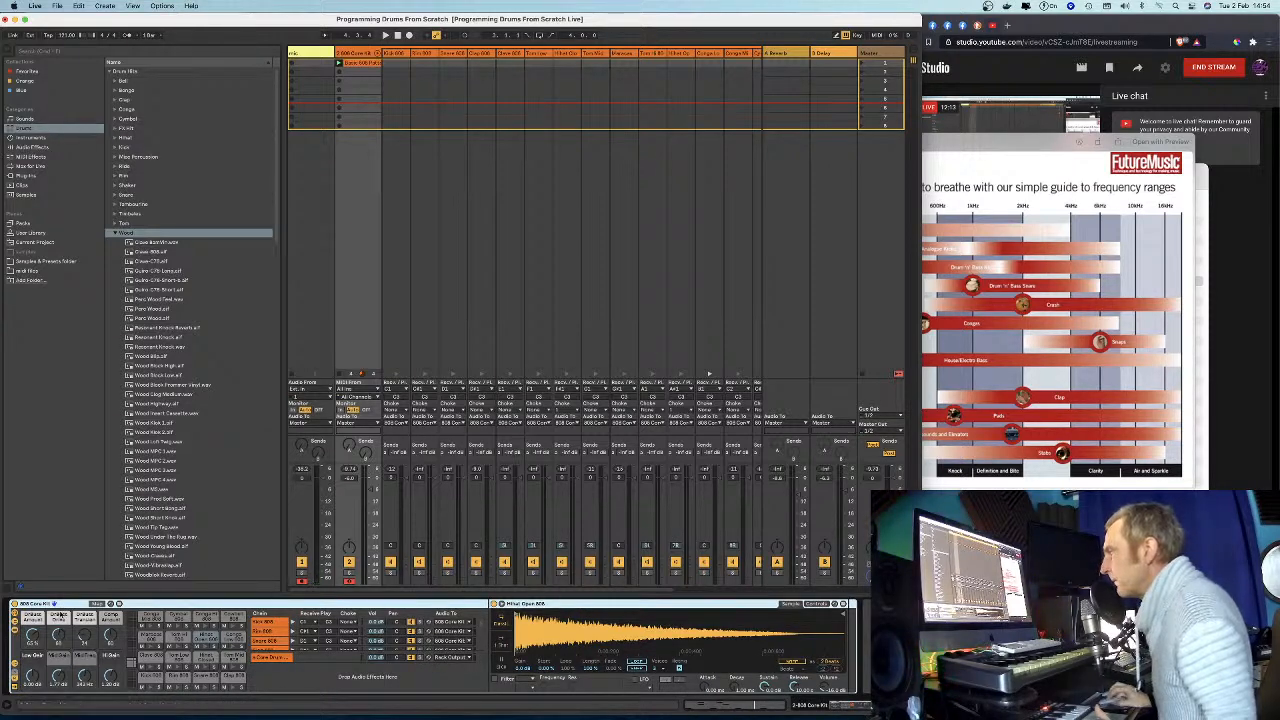
{"action": "left_click", "coordinate": [16, 622]}
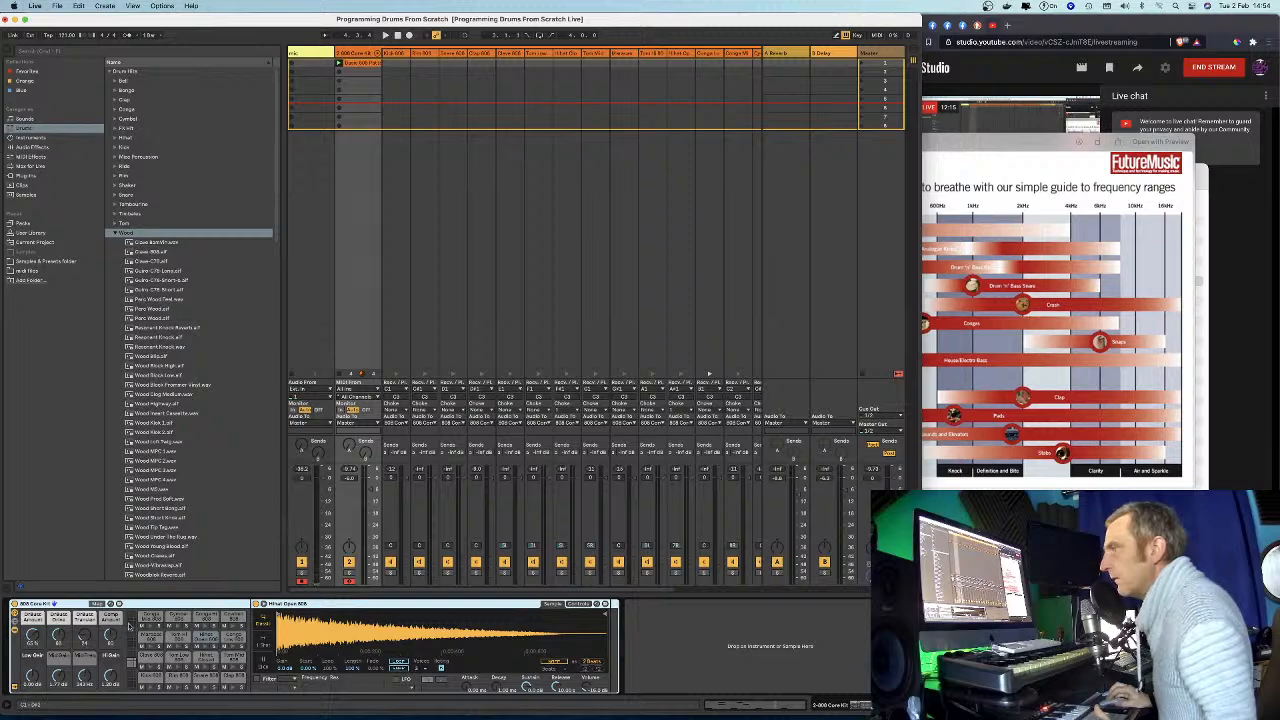
{"action": "left_click", "coordinate": [150, 677]}
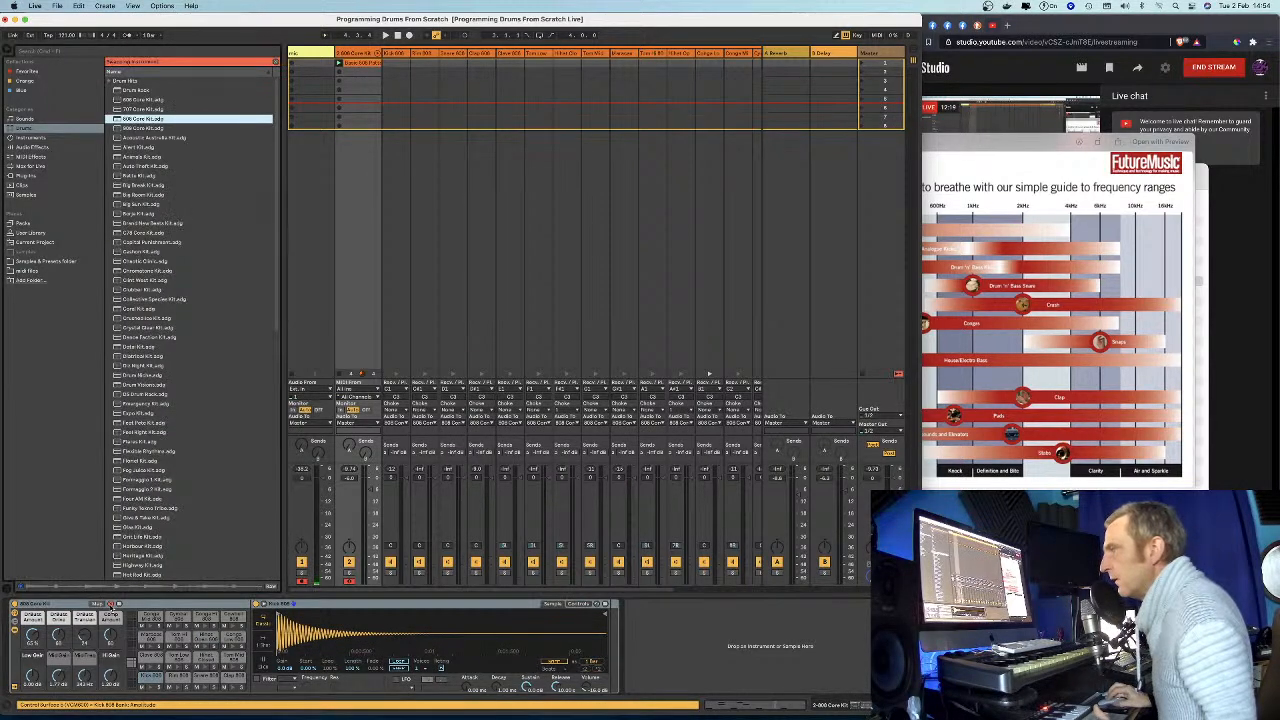
{"action": "left_click", "coordinate": [97, 604]}
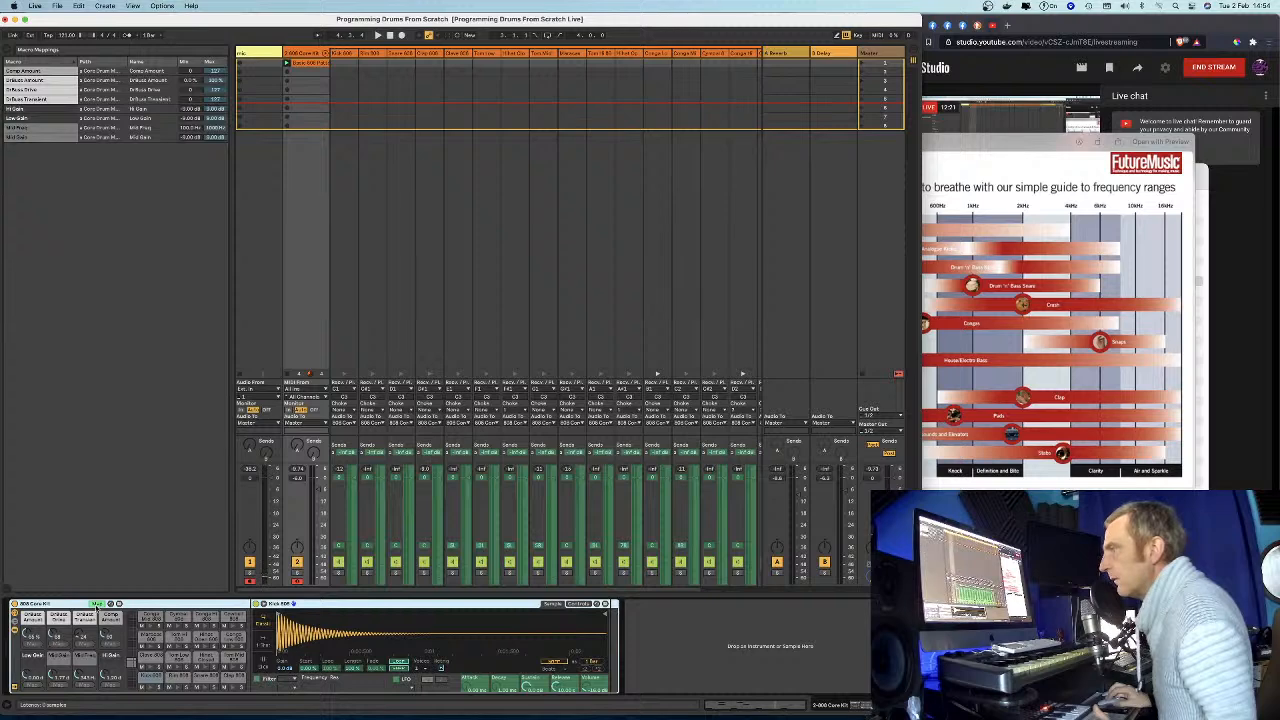
{"action": "left_click", "coordinate": [97, 604]}
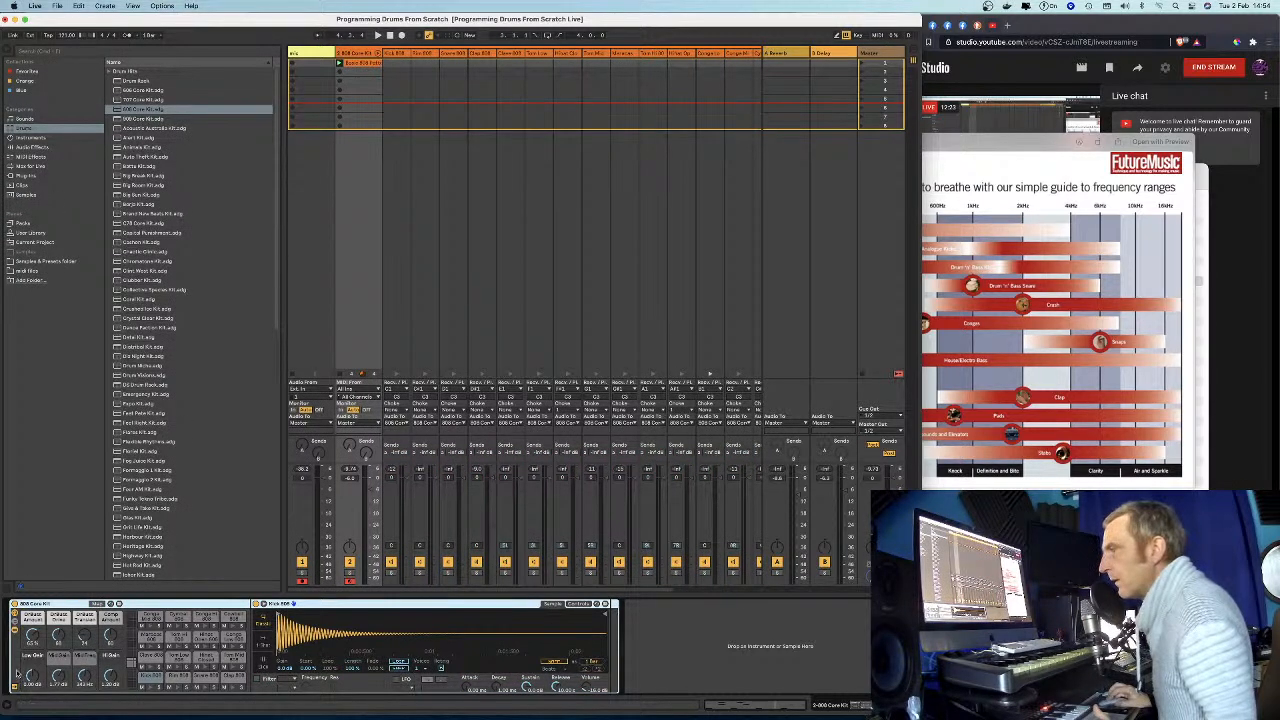
Look through the drum rack's chain list, hide it again, and select the Kick 808 pad.
{"action": "left_click", "coordinate": [14, 628]}
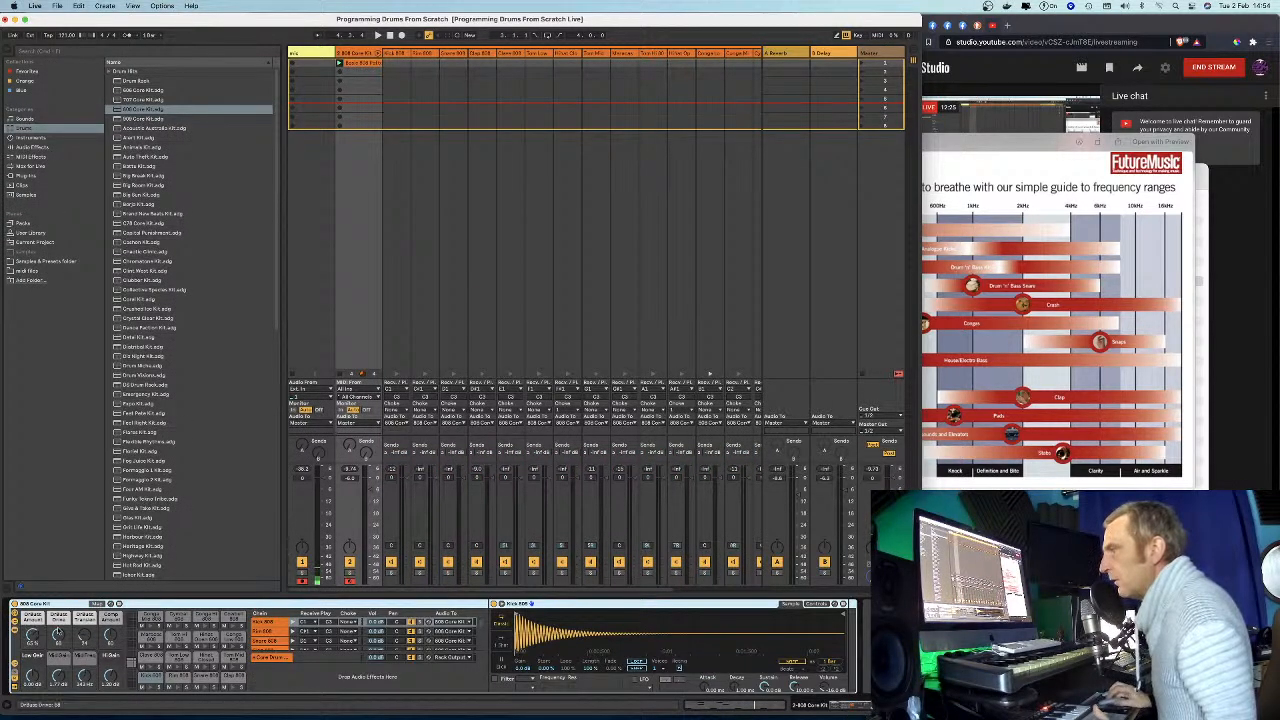
{"action": "left_click", "coordinate": [317, 623]}
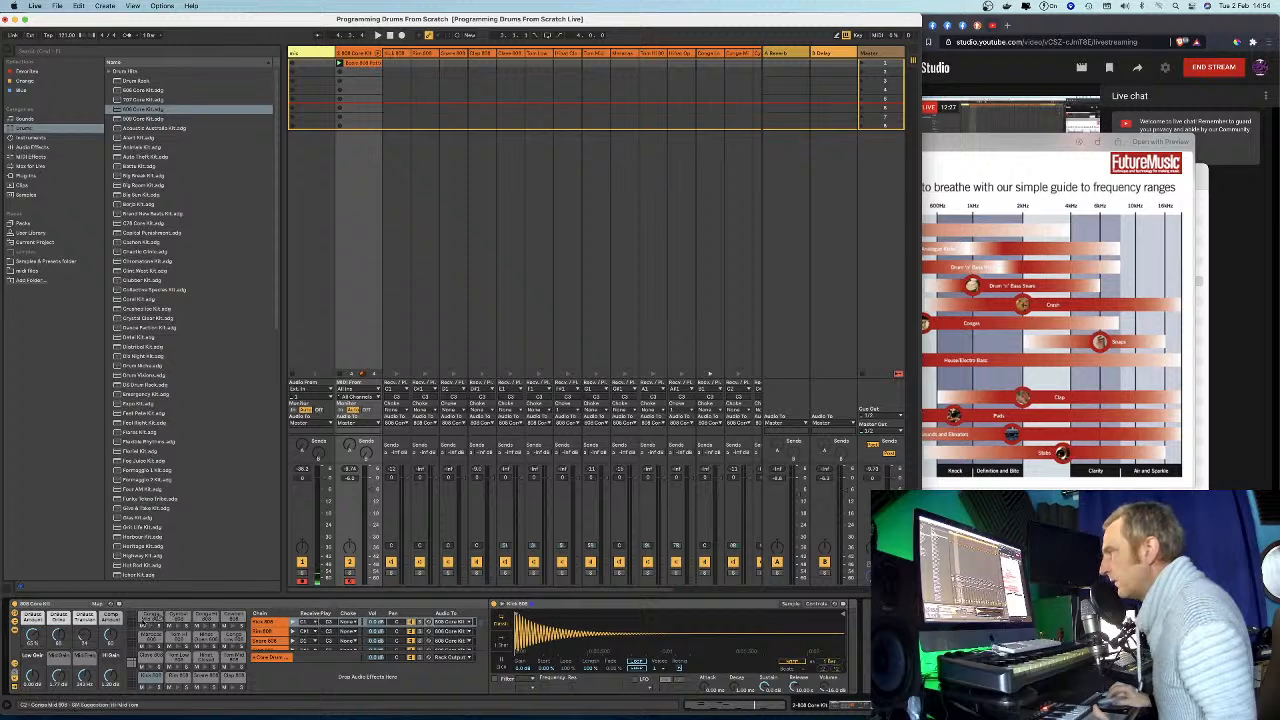
{"action": "left_click", "coordinate": [14, 628]}
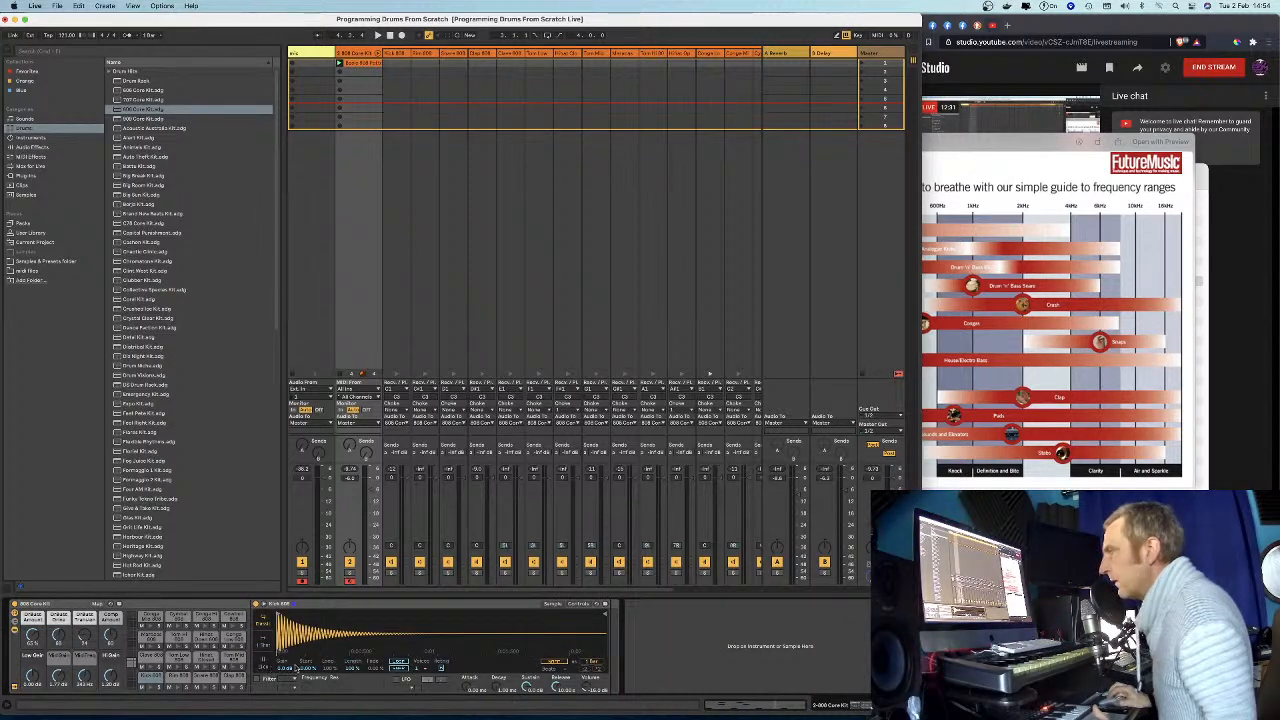
{"action": "left_click", "coordinate": [150, 676]}
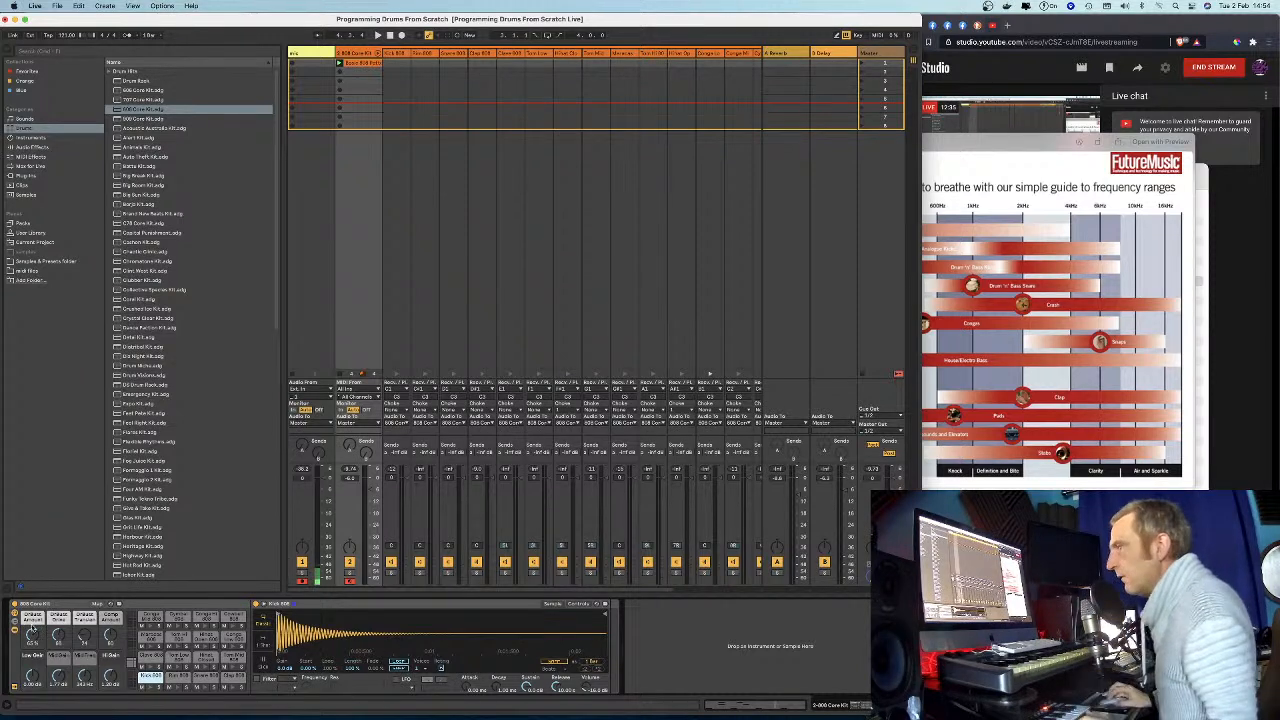
Open the core drum return chain from the rack's chain list and hide the list, leaving the Core Drum Master rack selected.
{"action": "left_click", "coordinate": [14, 628]}
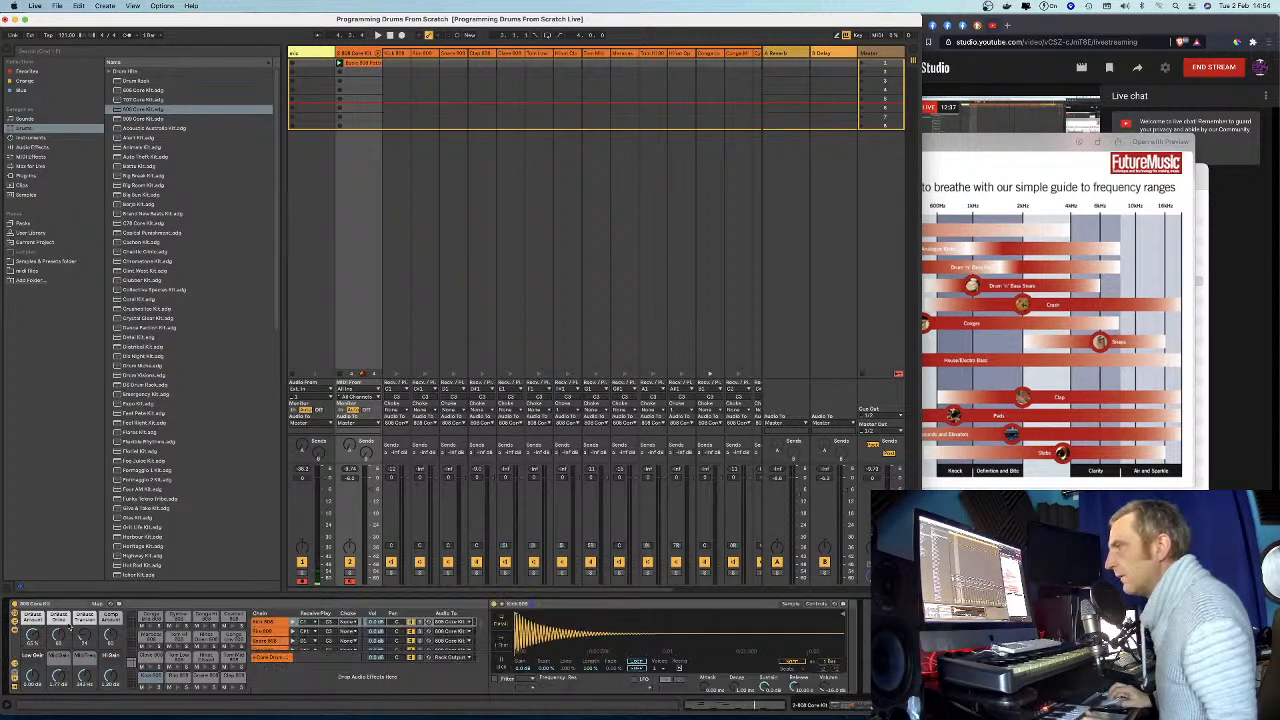
{"action": "right_click", "coordinate": [270, 658]}
{"action": "left_click", "coordinate": [150, 624]}
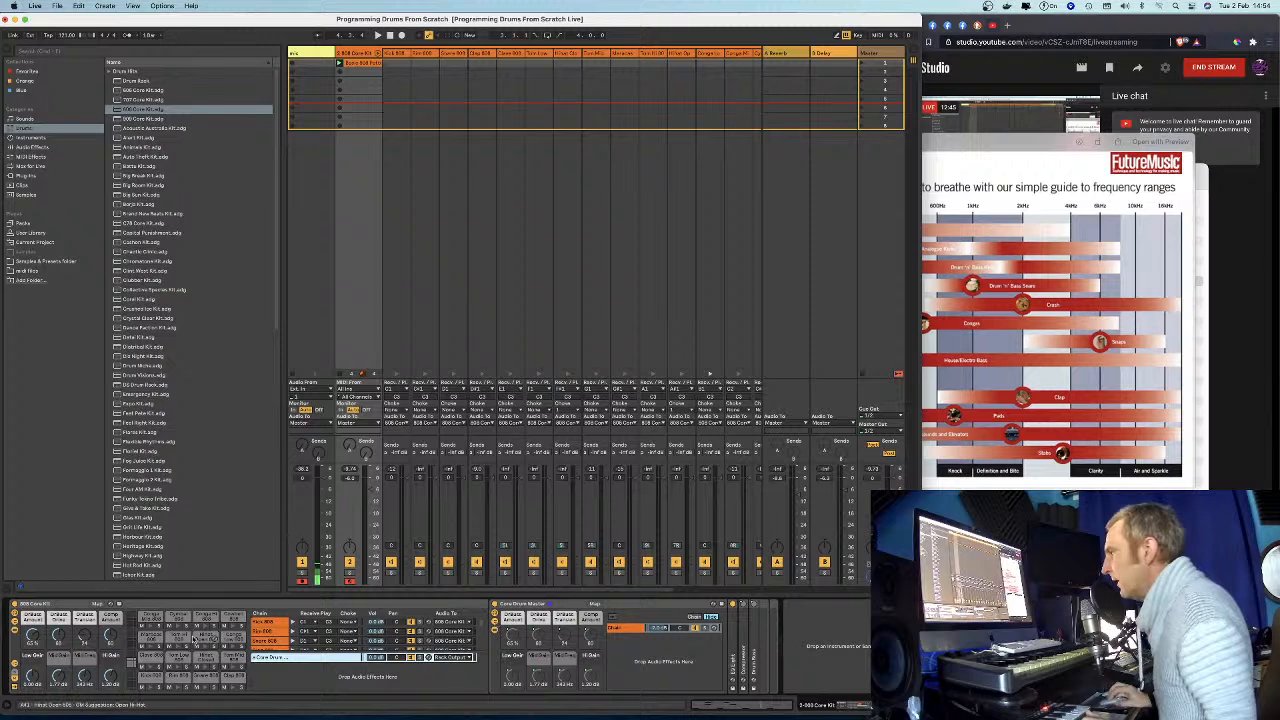
{"action": "left_click", "coordinate": [14, 621]}
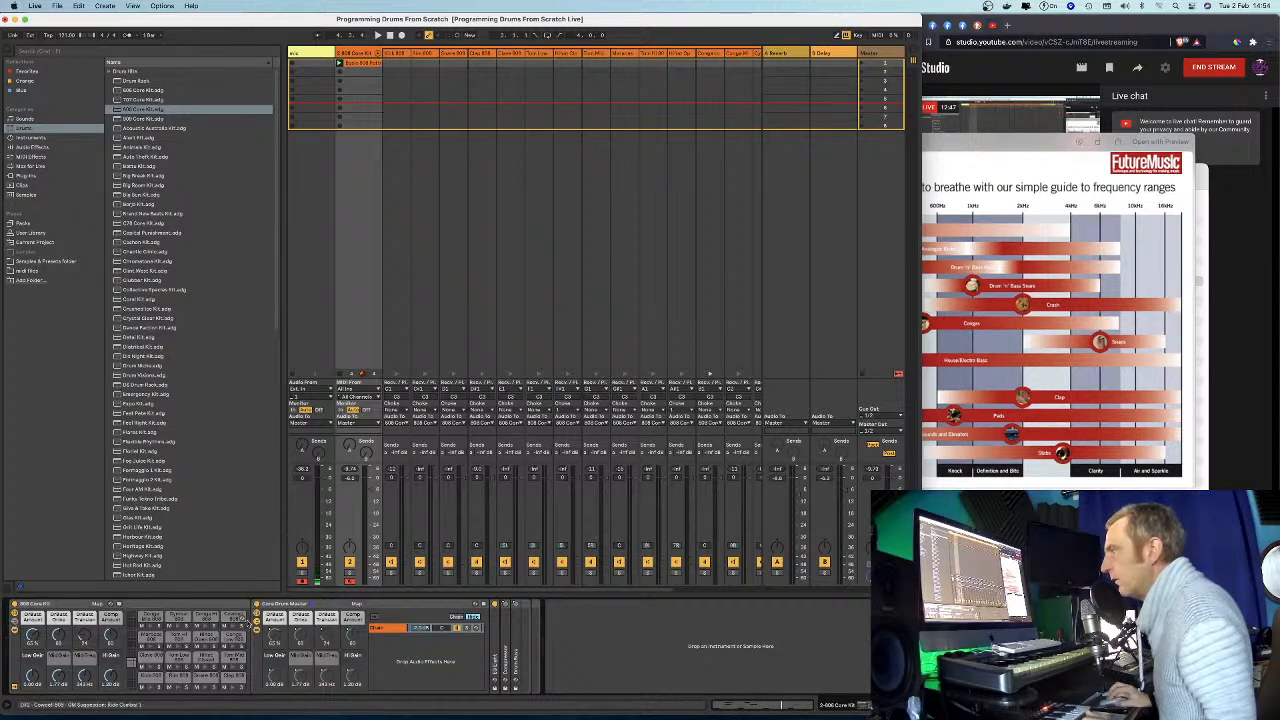
{"action": "left_click", "coordinate": [276, 632]}
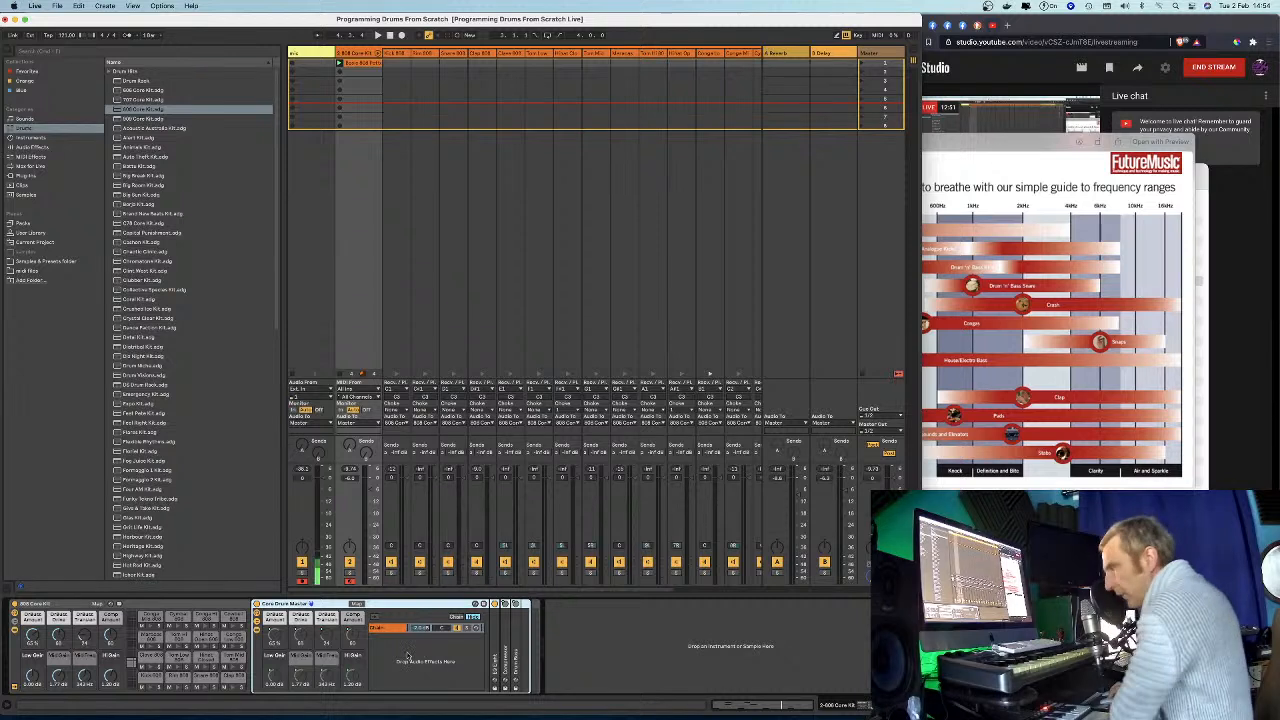
Unfold the EQ Eight, Compressor and Drum Buss devices in the Core Drum Master rack and look over the whole chain.
{"action": "double_click", "coordinate": [497, 663]}
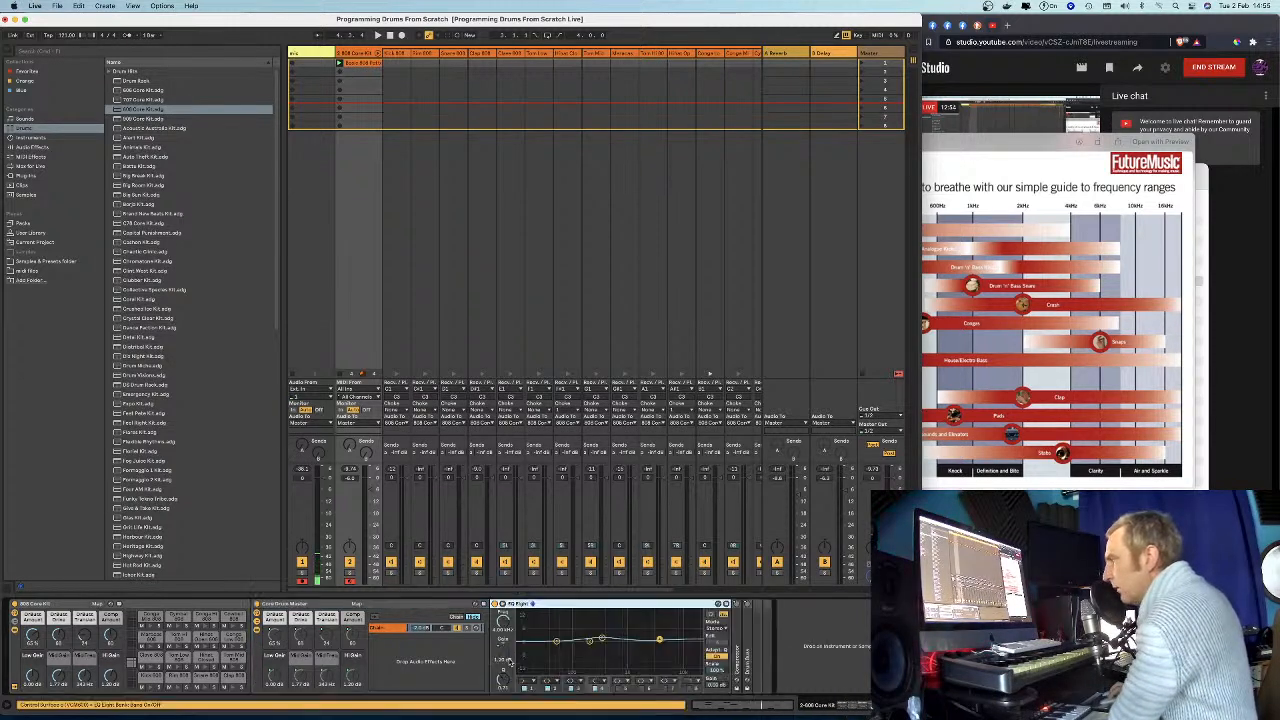
{"action": "double_click", "coordinate": [738, 650]}
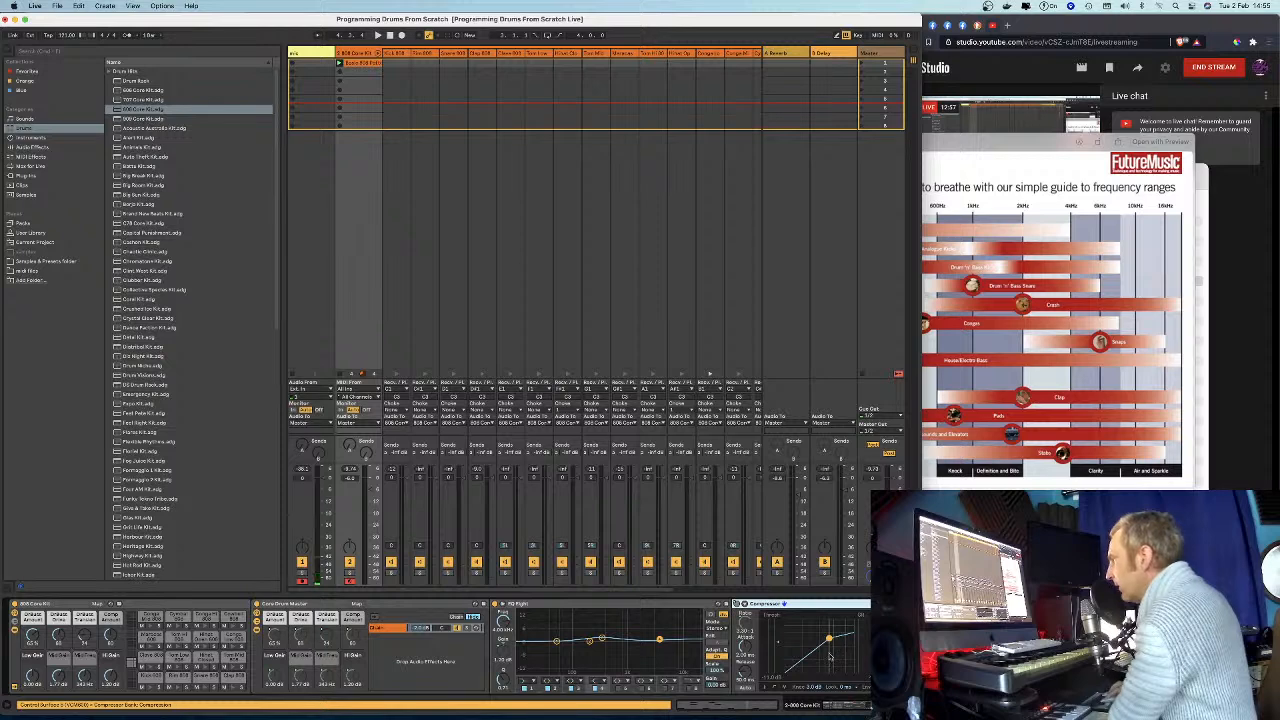
{"action": "scroll", "coordinate": [829, 656], "scroll_direction": "right", "scroll_amount": 3}
{"action": "double_click", "coordinate": [872, 661]}
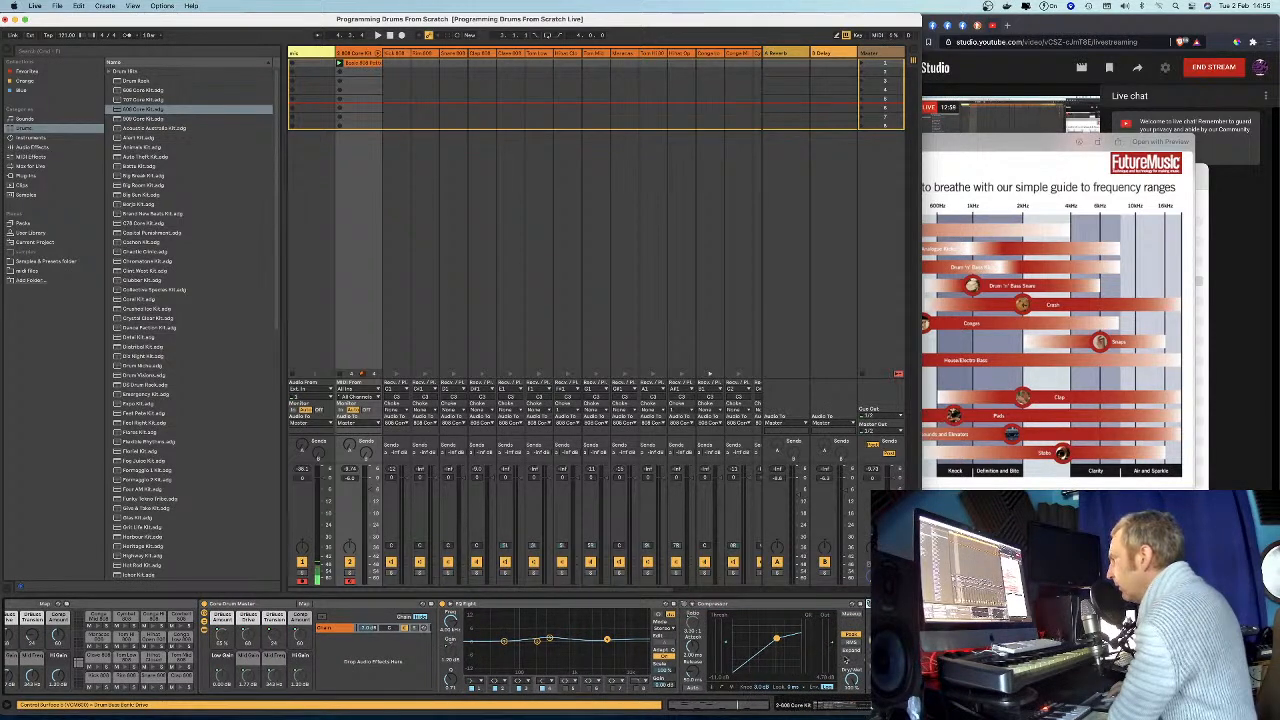
{"action": "scroll", "coordinate": [740, 645], "scroll_direction": "right", "scroll_amount": 4}
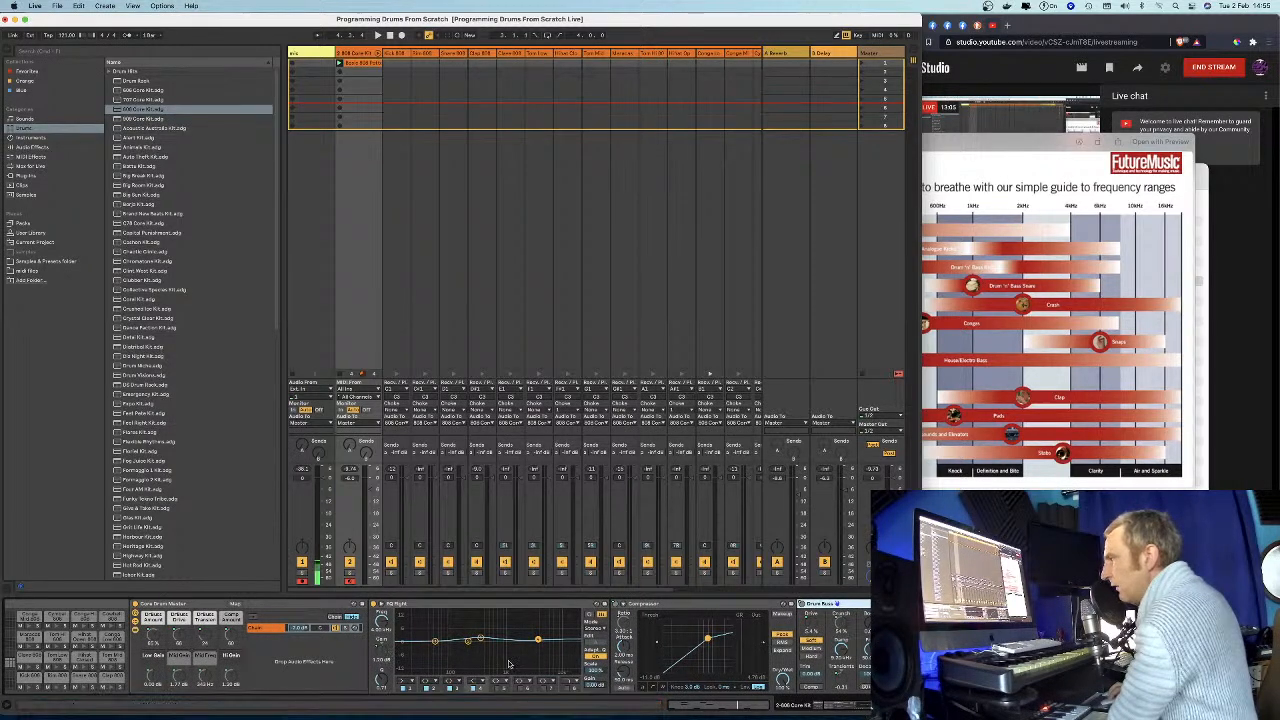
{"action": "scroll", "coordinate": [805, 632], "scroll_direction": "right", "scroll_amount": 5}
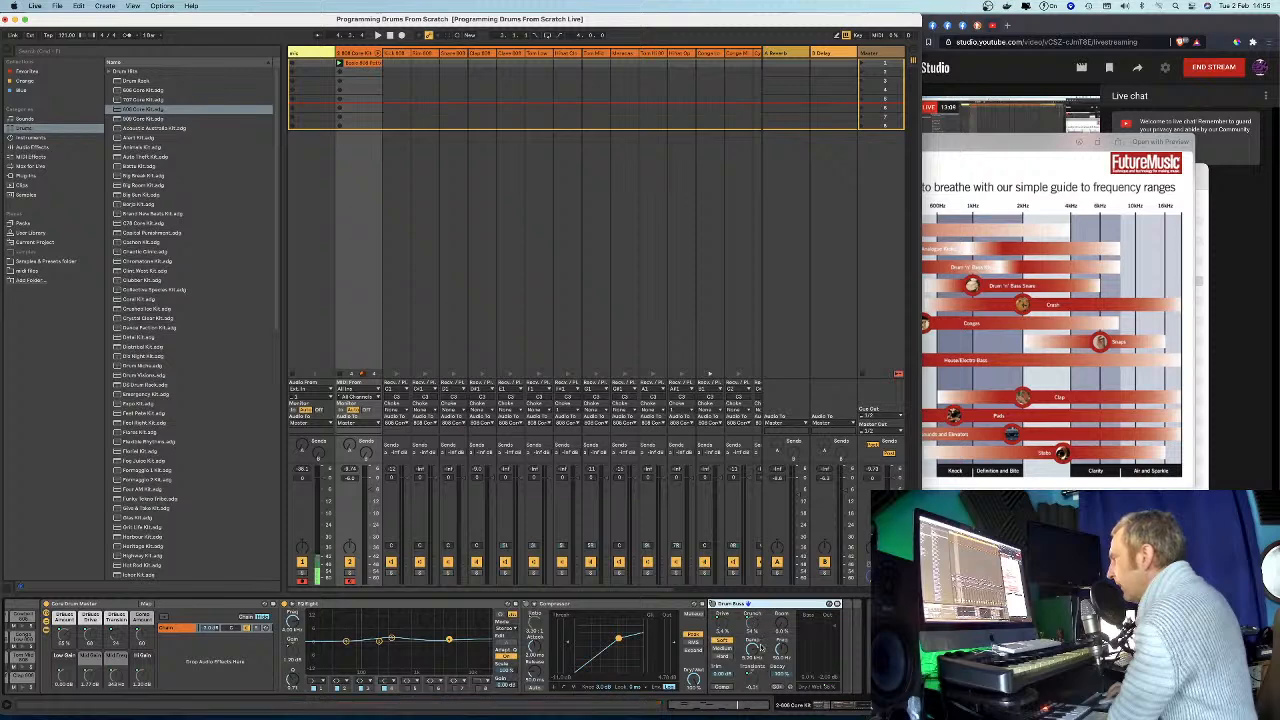
{"action": "scroll", "coordinate": [752, 680], "scroll_direction": "left", "scroll_amount": 10}
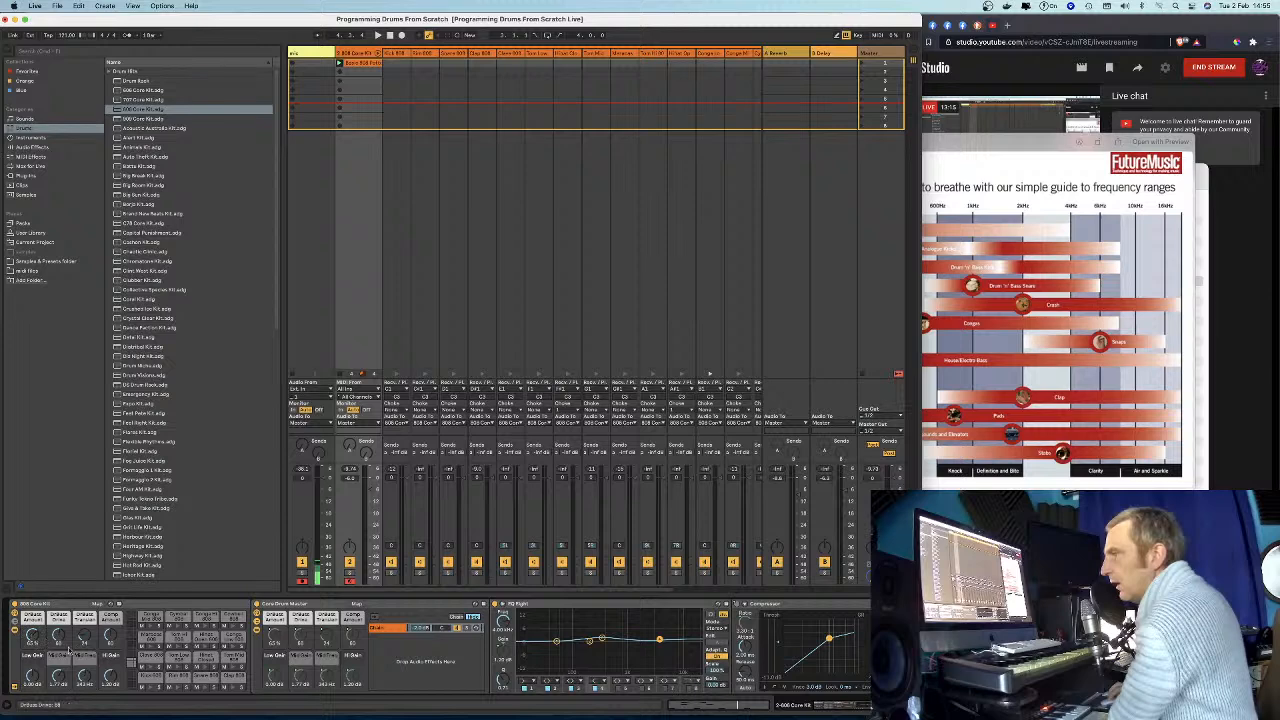
Examine the Core Drum Master's macro mappings and adjust the Comp Amount macro to see how it moves the linked Compressor.
{"action": "left_click", "coordinate": [357, 605]}
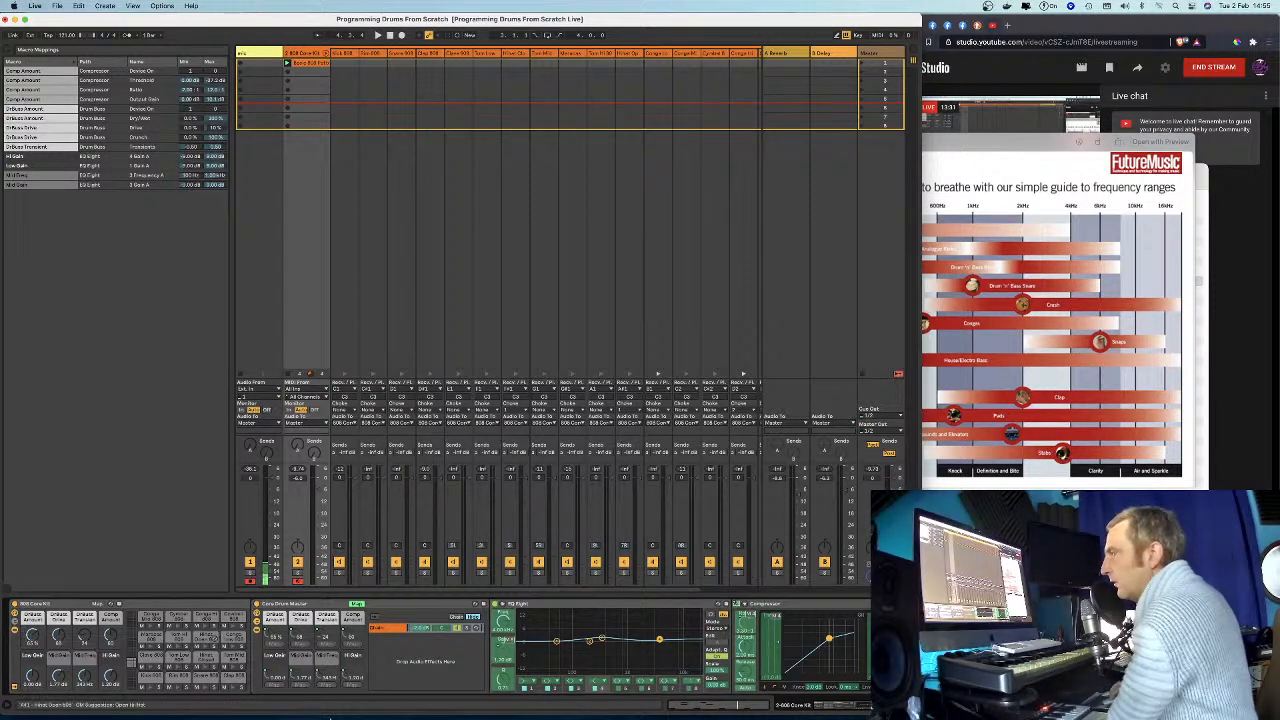
{"action": "left_click", "coordinate": [357, 605]}
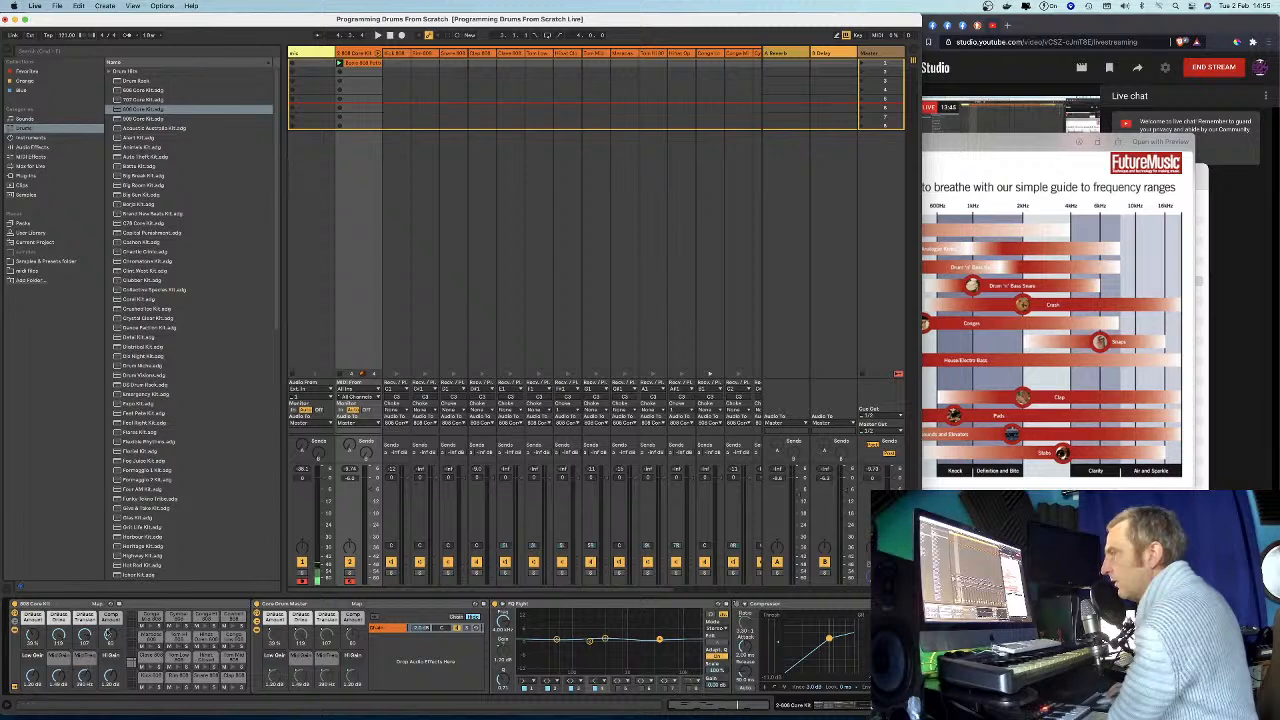
{"action": "mouse_move", "coordinate": [110, 635]}
{"action": "left_mouse_down"}
{"action": "mouse_move", "coordinate": [110, 600]}
{"action": "mouse_move", "coordinate": [110, 639]}
{"action": "left_mouse_up"}
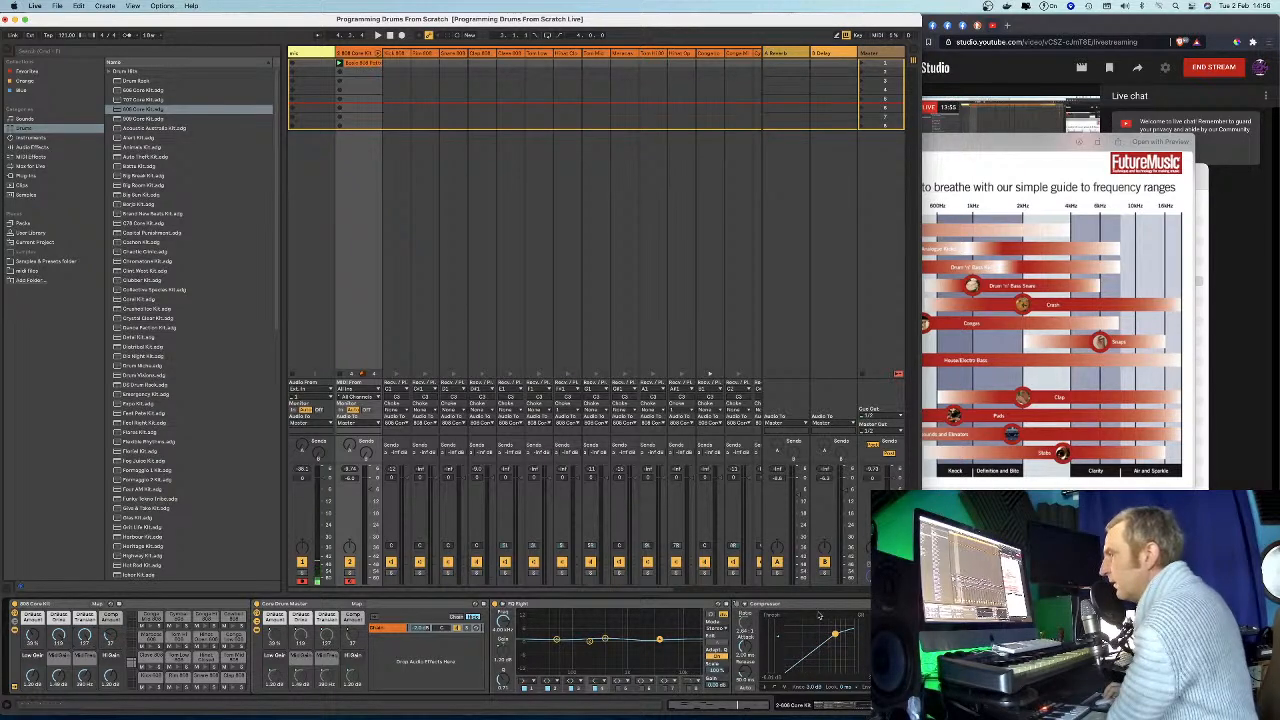
{"action": "scroll", "coordinate": [818, 614], "scroll_direction": "right", "scroll_amount": 5}
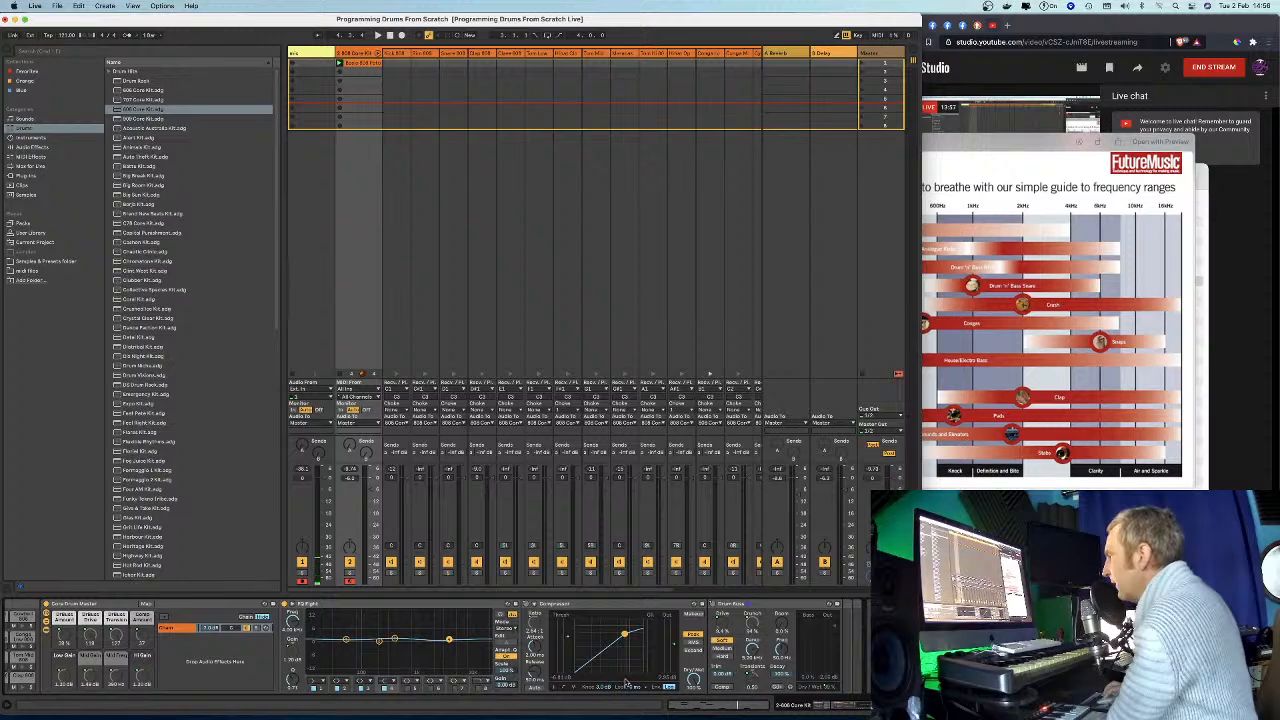
{"action": "scroll", "coordinate": [626, 683], "scroll_direction": "left", "scroll_amount": 5}
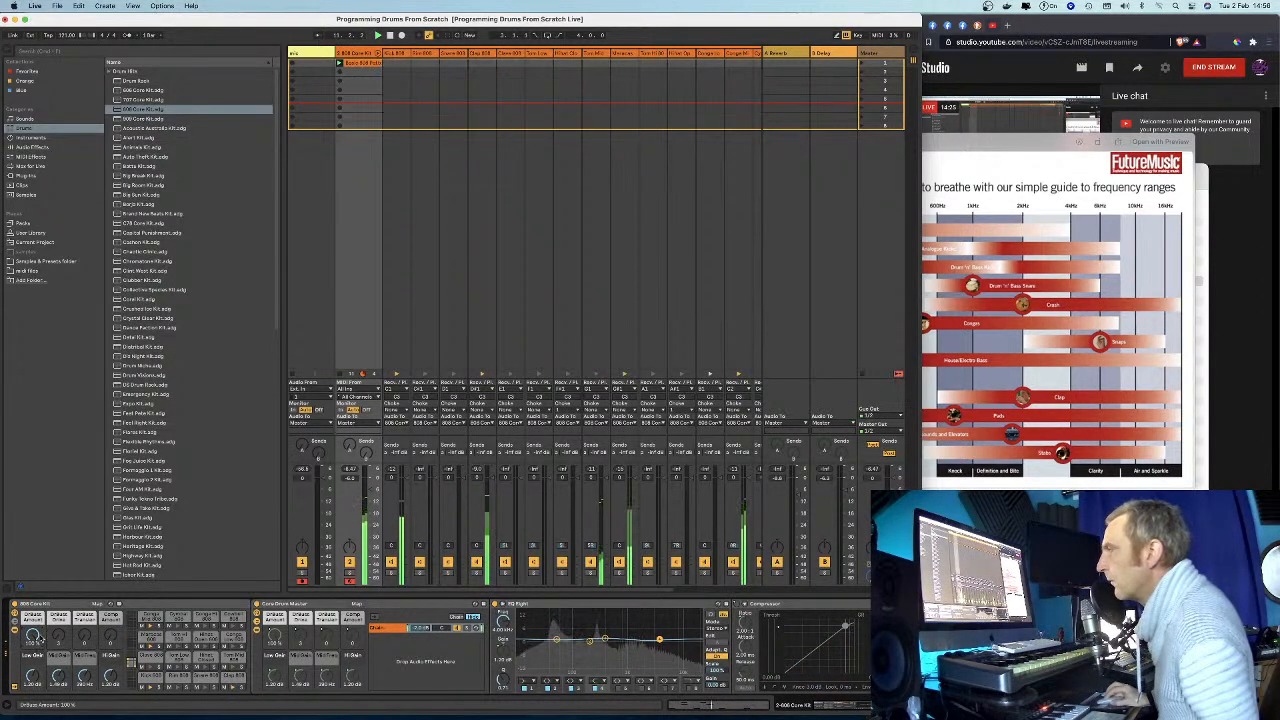
While the pattern plays, raise the Drum Buss Transient macro to 127 and bring Comp Amount from full down to 77.
{"action": "left_click_drag", "start_coordinate": [117, 645], "coordinate": [117, 626]}
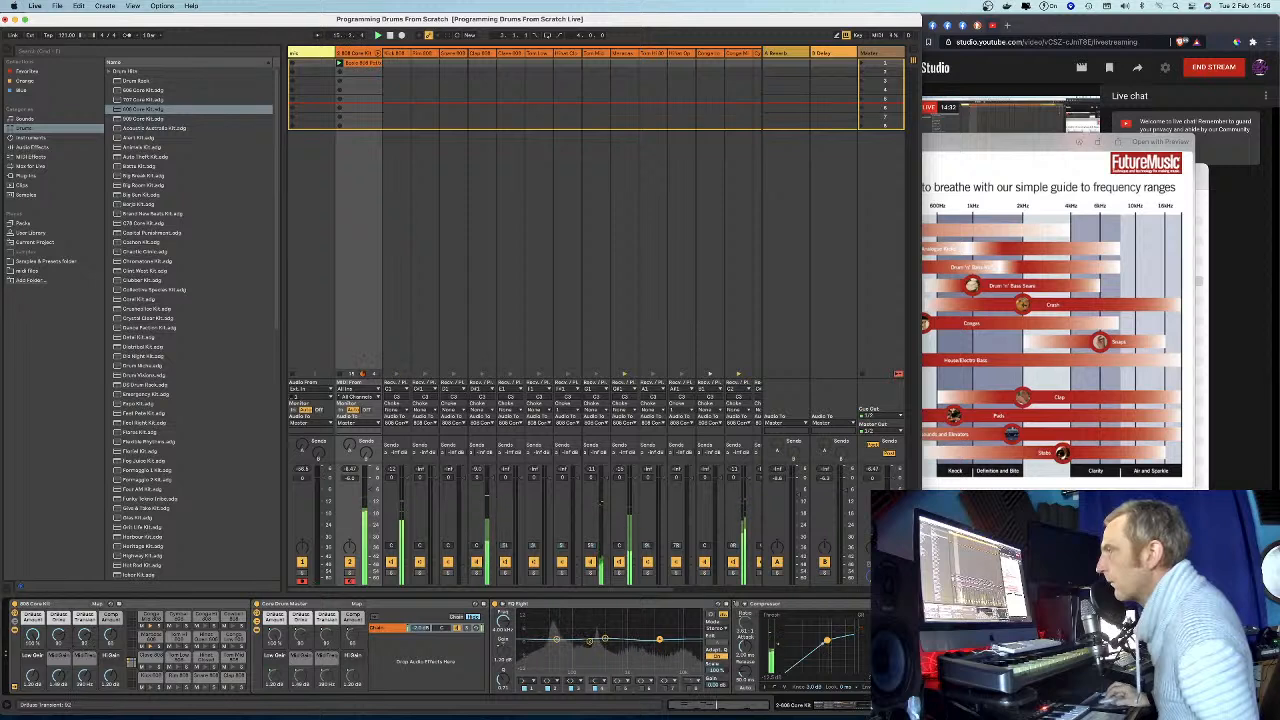
{"action": "left_click_drag", "start_coordinate": [80, 643], "coordinate": [86, 643]}
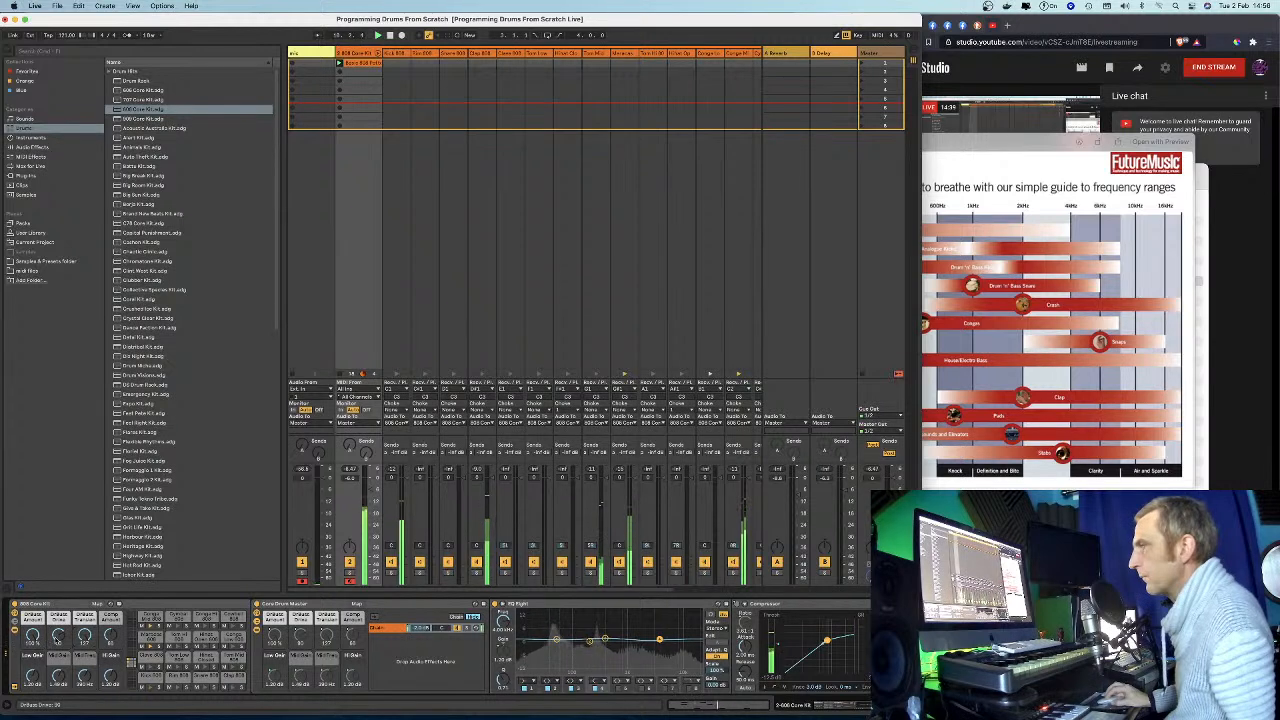
{"action": "left_click_drag", "start_coordinate": [111, 640], "coordinate": [111, 635]}
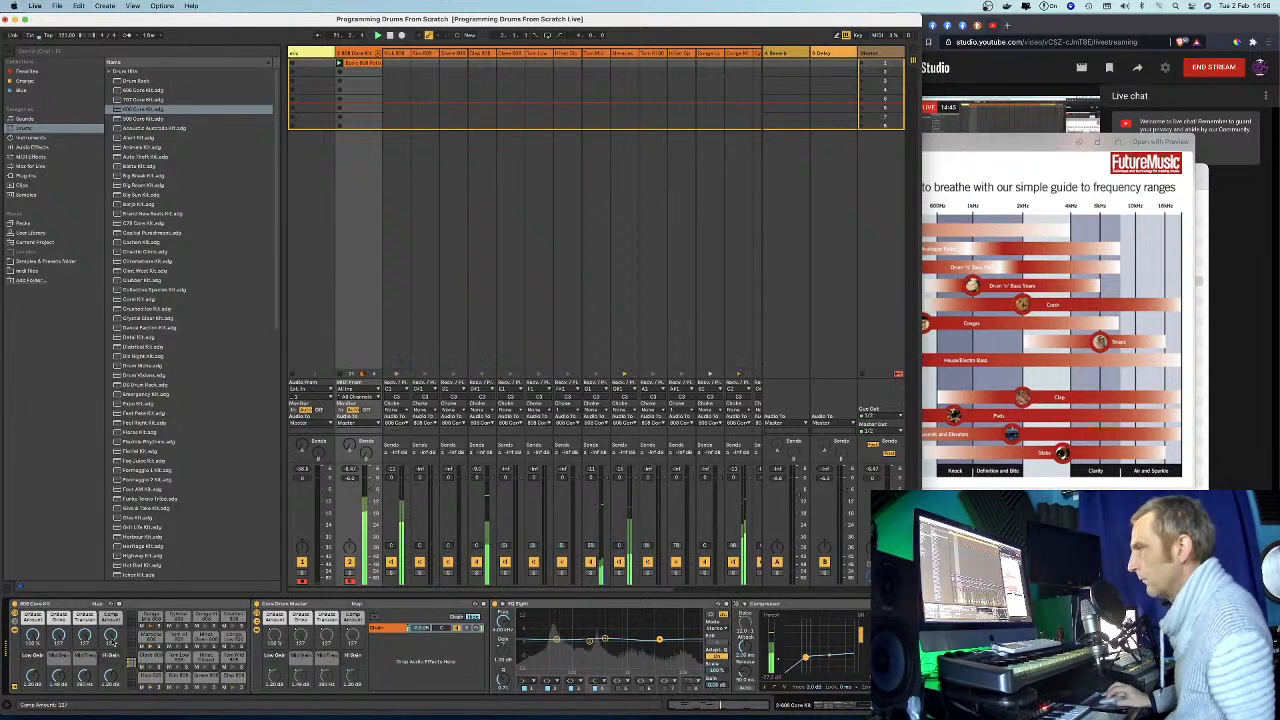
{"action": "mouse_move", "coordinate": [111, 636]}
{"action": "left_mouse_down"}
{"action": "mouse_move", "coordinate": [111, 696]}
{"action": "mouse_move", "coordinate": [111, 659]}
{"action": "left_mouse_up"}
{"action": "key", "text": "space"}
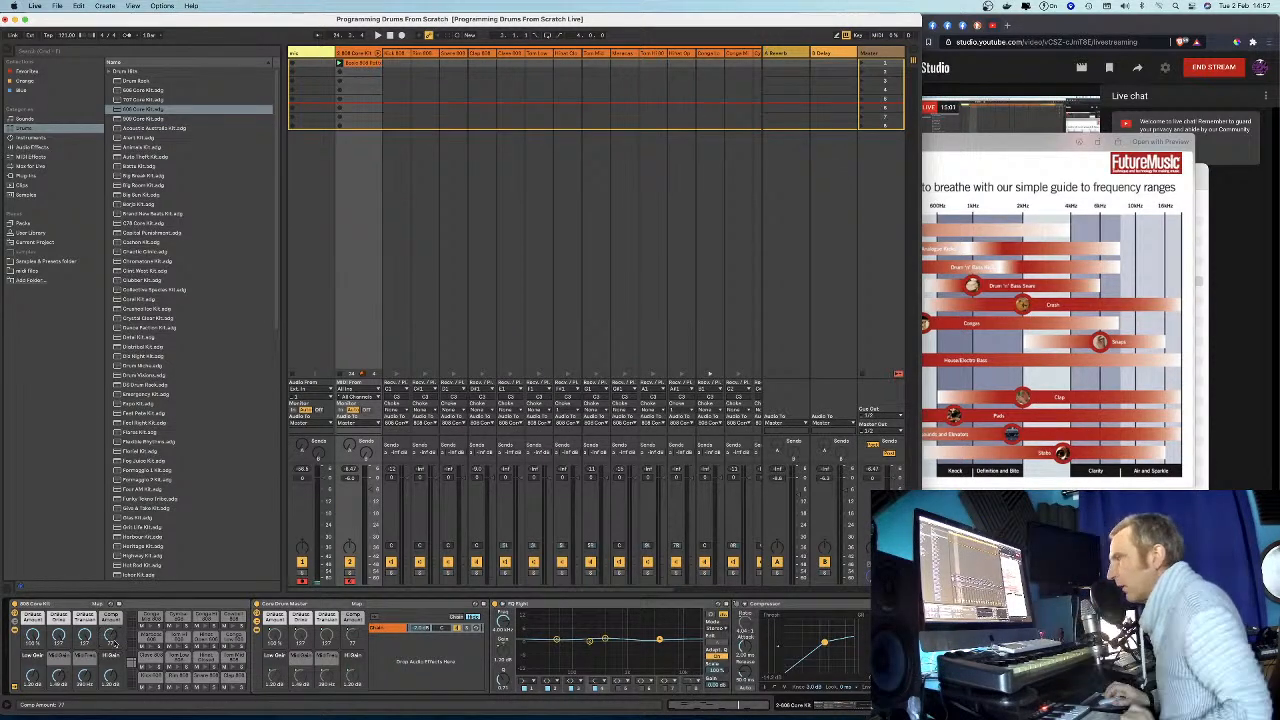
Raise the Comp Amount macro to about 82 and play the pattern briefly to hear it.
{"action": "left_click_drag", "start_coordinate": [111, 636], "coordinate": [111, 630]}
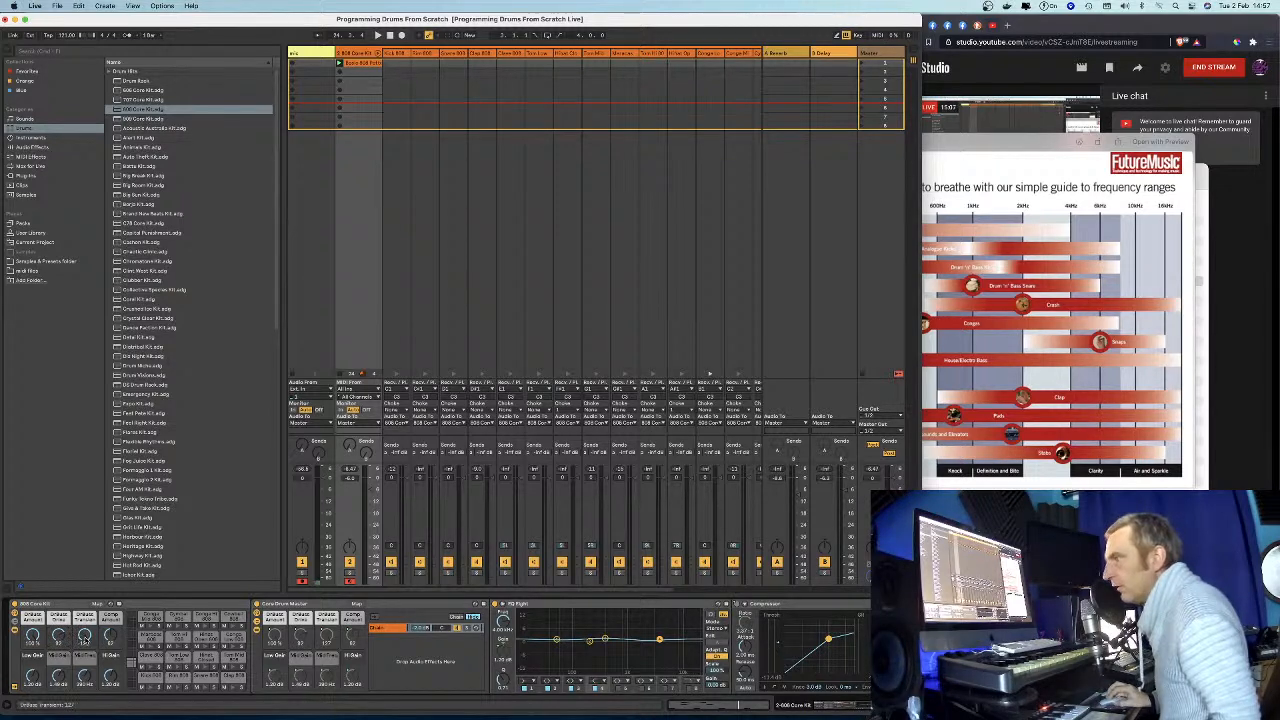
{"action": "key", "text": "space"}
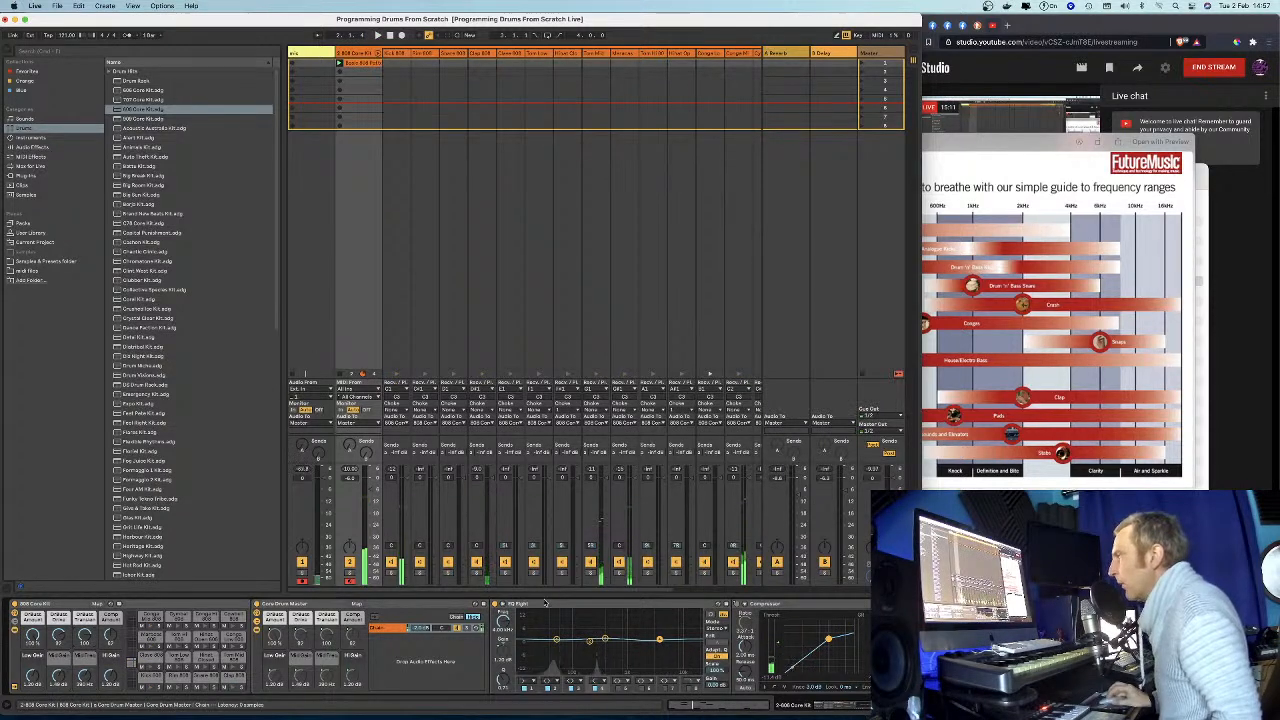
{"action": "key", "text": "space"}
Open the 808 Core Kit clip in the MIDI note editor and enlarge the editor and its velocity lane.
{"action": "left_click_drag", "start_coordinate": [571, 591], "coordinate": [594, 591]}
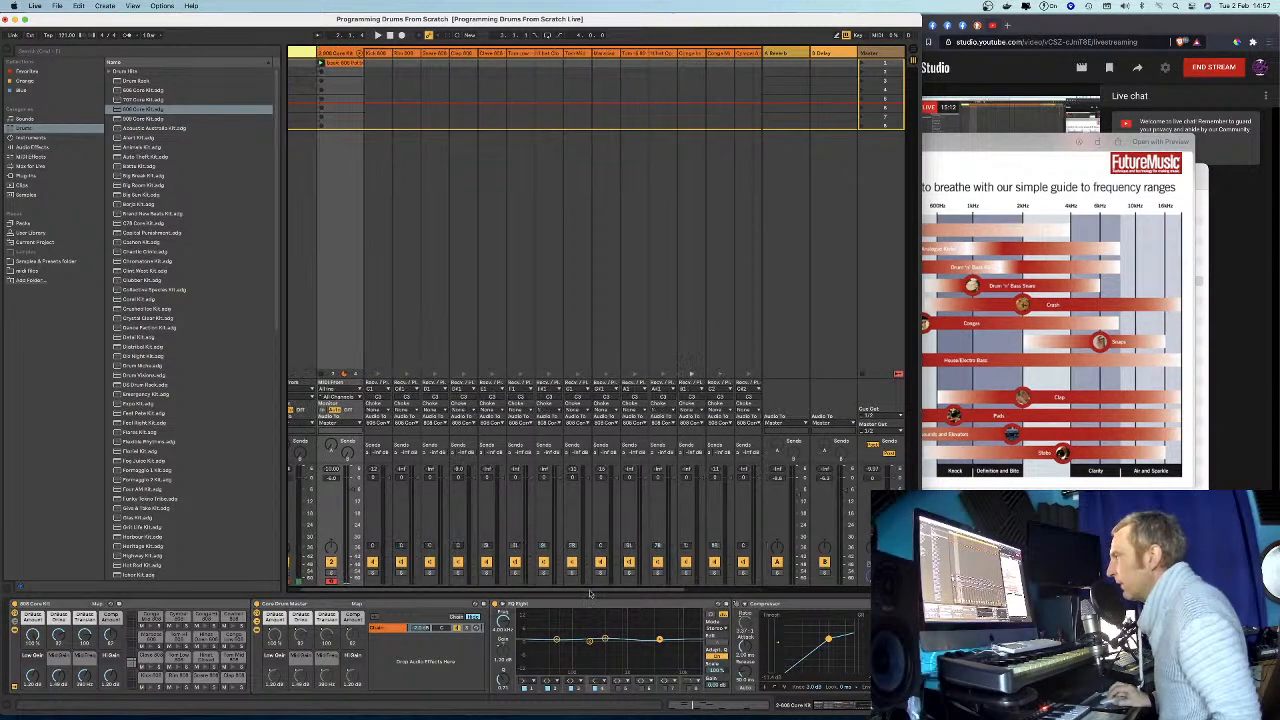
{"action": "double_click", "coordinate": [338, 63]}
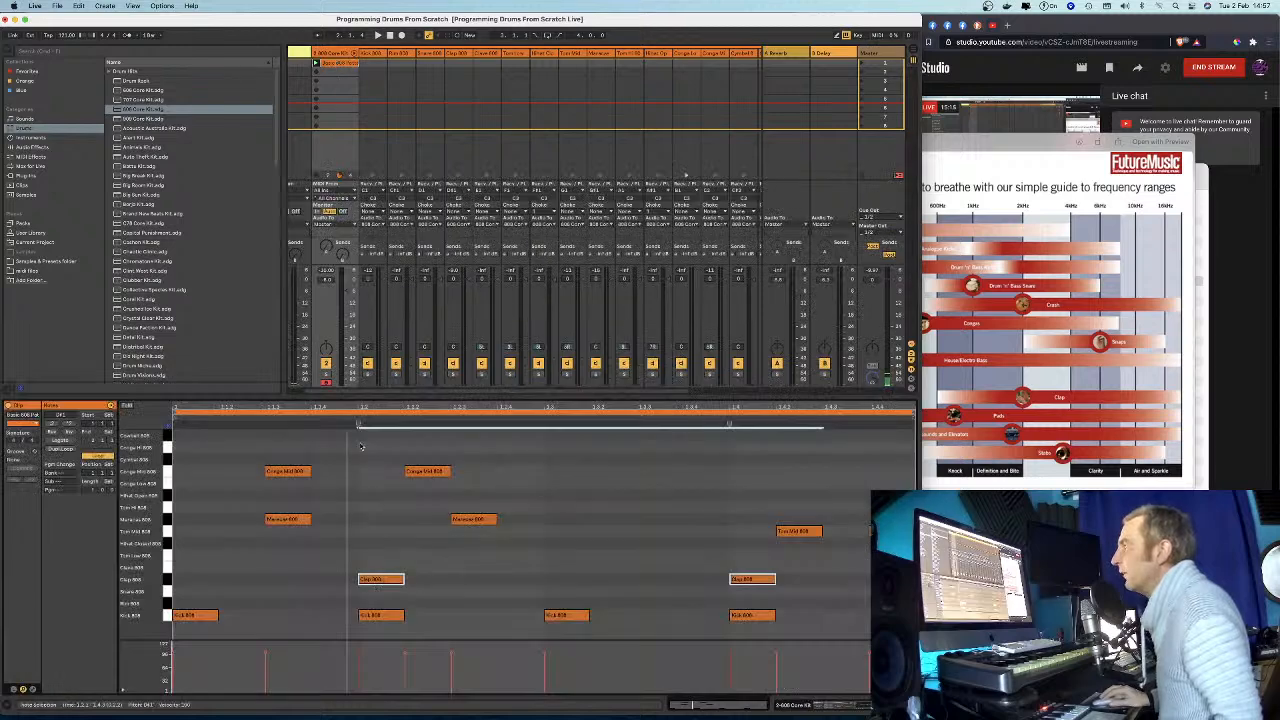
{"action": "left_click_drag", "start_coordinate": [363, 398], "coordinate": [368, 347]}
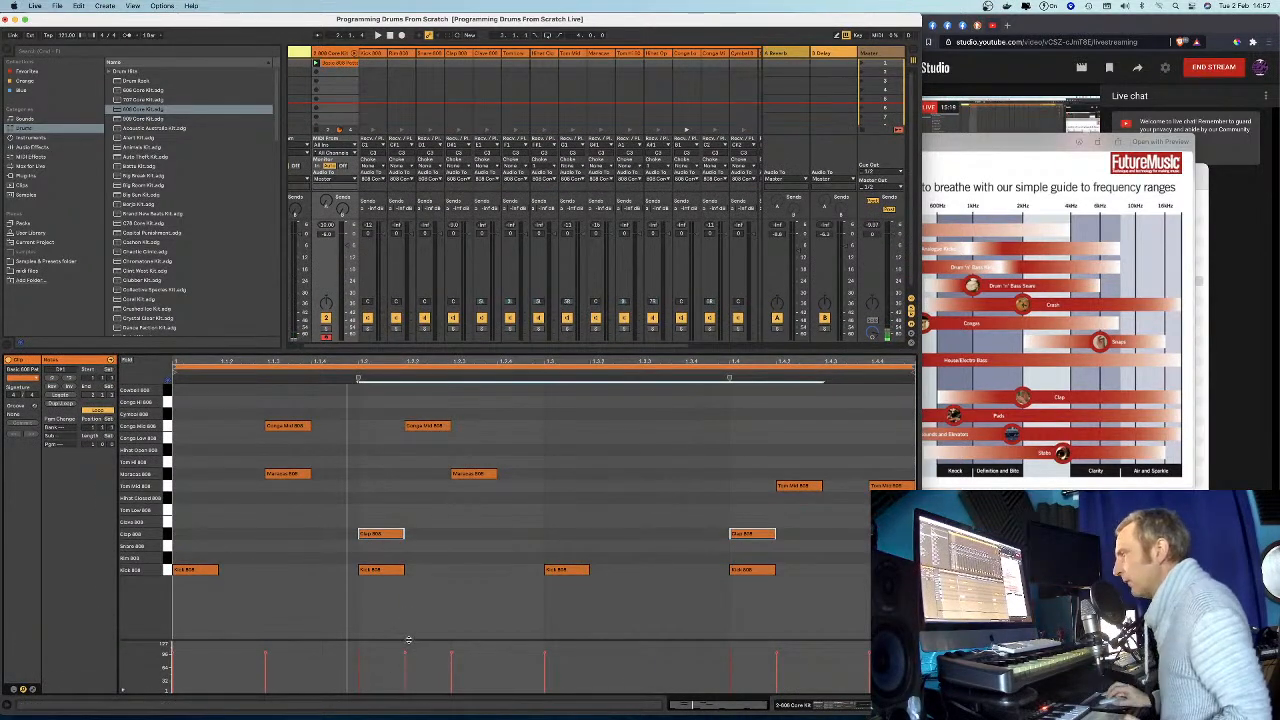
{"action": "left_click_drag", "start_coordinate": [410, 640], "coordinate": [413, 607]}
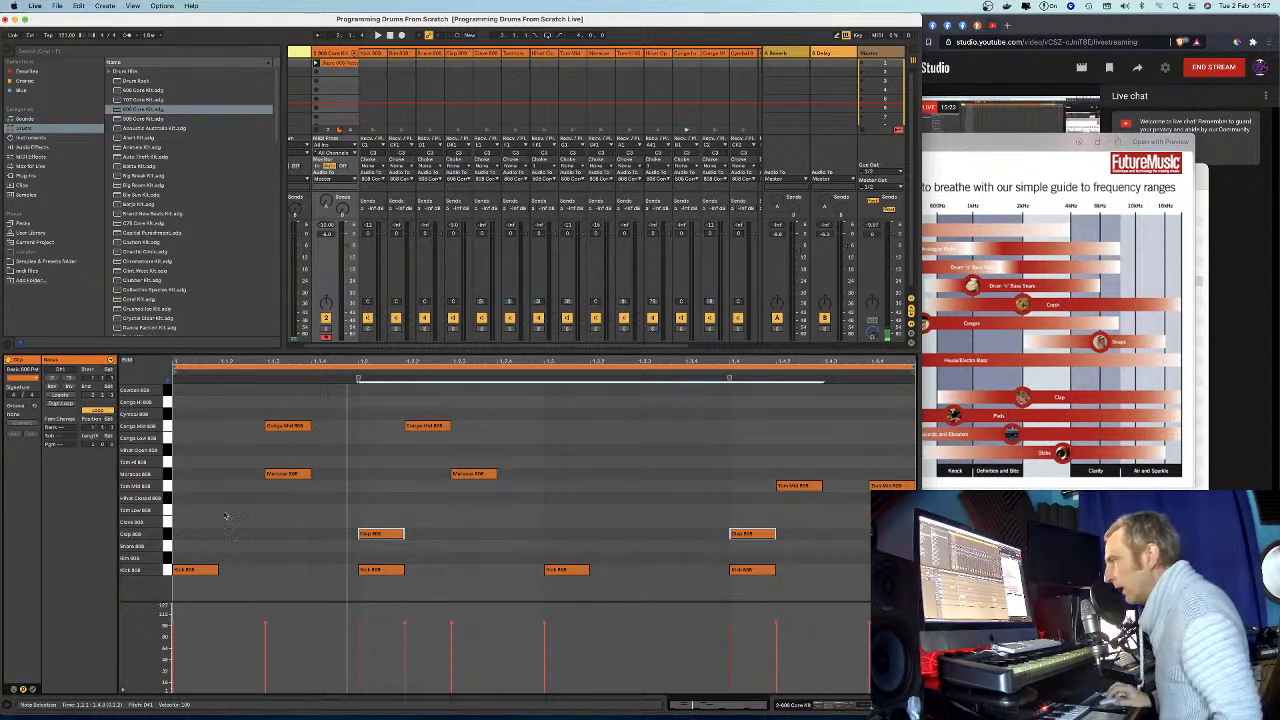
Raise all four kick velocities to about 120, then slightly reduce the second, third and fourth kicks individually, with the third at 117.
{"action": "left_click_drag", "start_coordinate": [808, 585], "coordinate": [204, 578]}
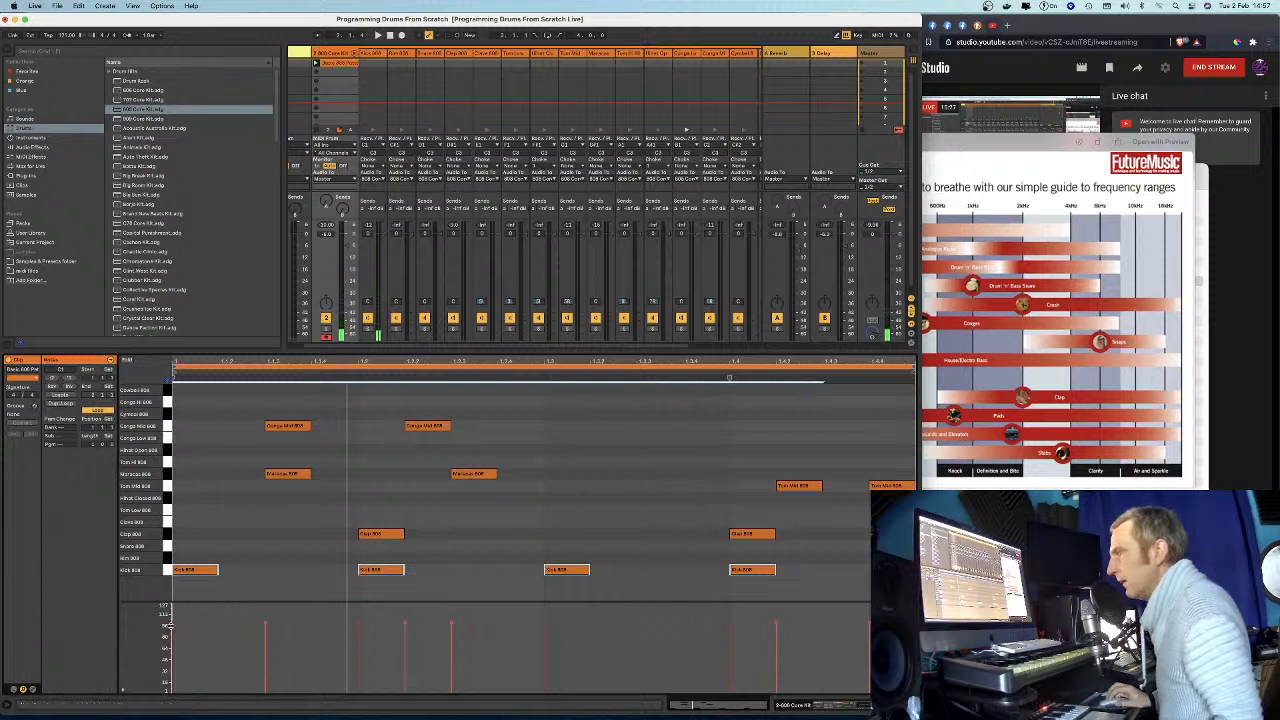
{"action": "left_click_drag", "start_coordinate": [173, 623], "coordinate": [173, 606]}
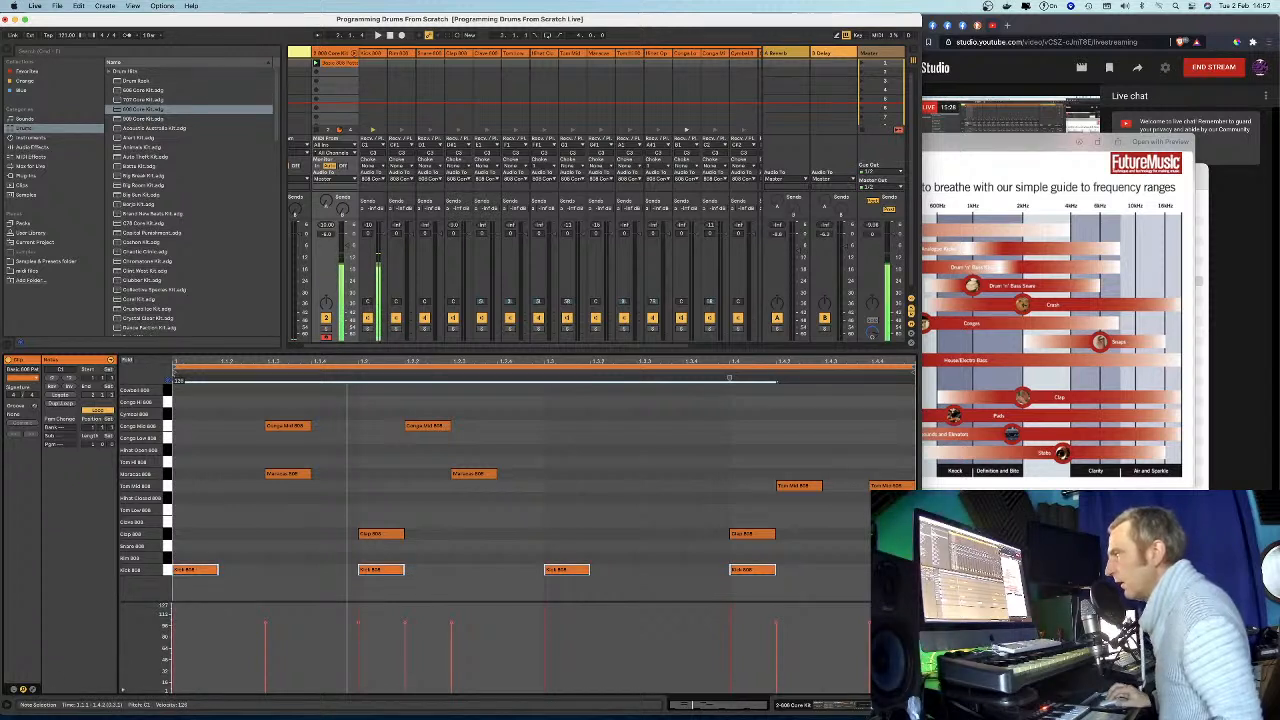
{"action": "left_click", "coordinate": [348, 614]}
{"action": "left_click_drag", "start_coordinate": [359, 605], "coordinate": [359, 609]}
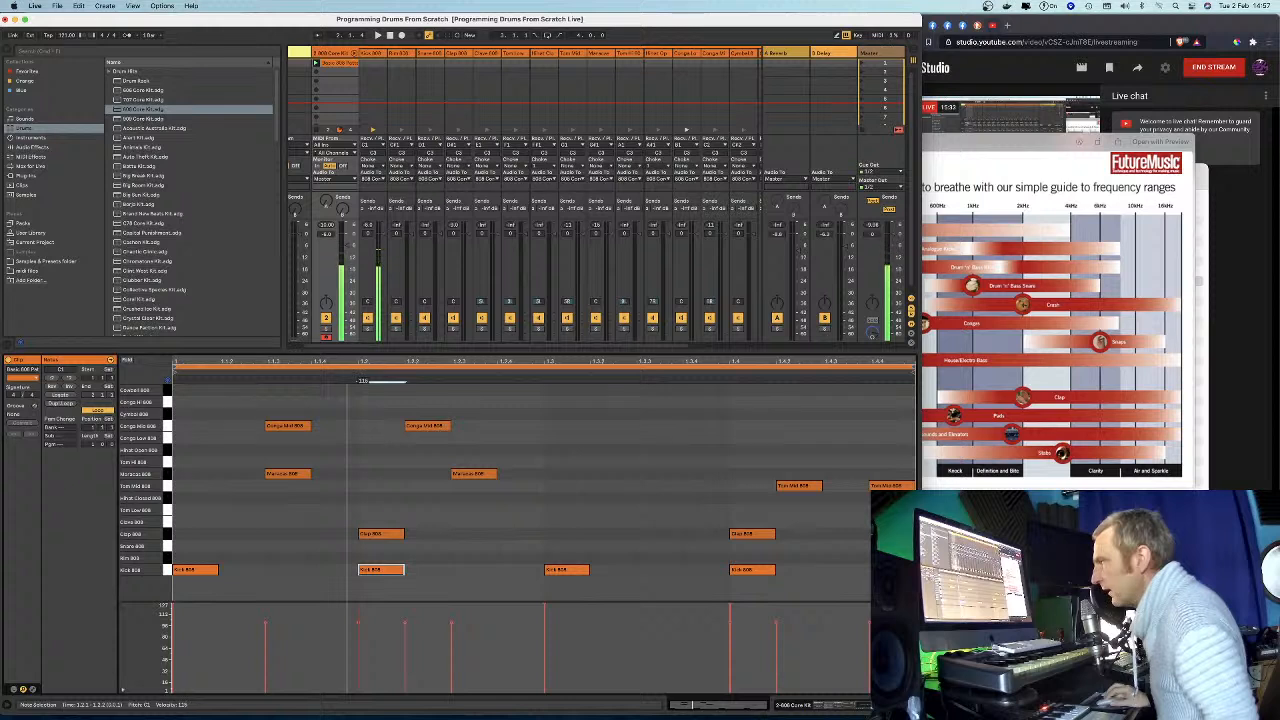
{"action": "left_click", "coordinate": [545, 608]}
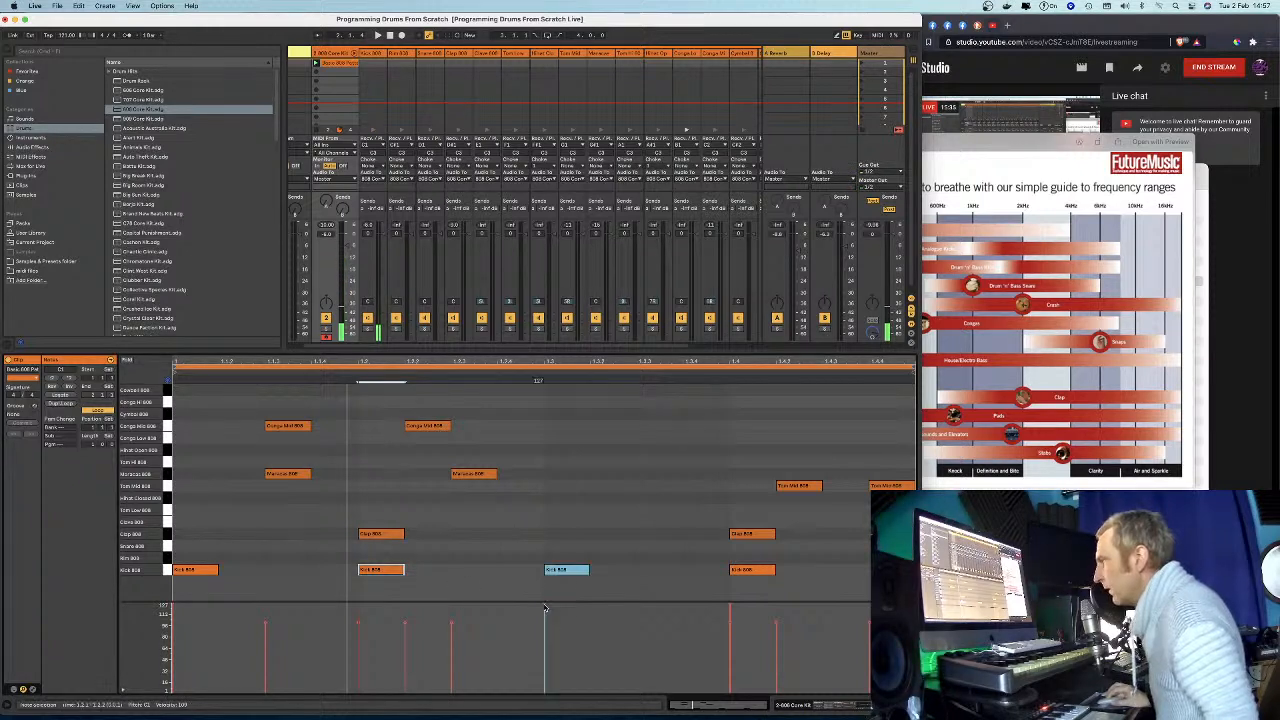
{"action": "left_click_drag", "start_coordinate": [545, 608], "coordinate": [545, 614]}
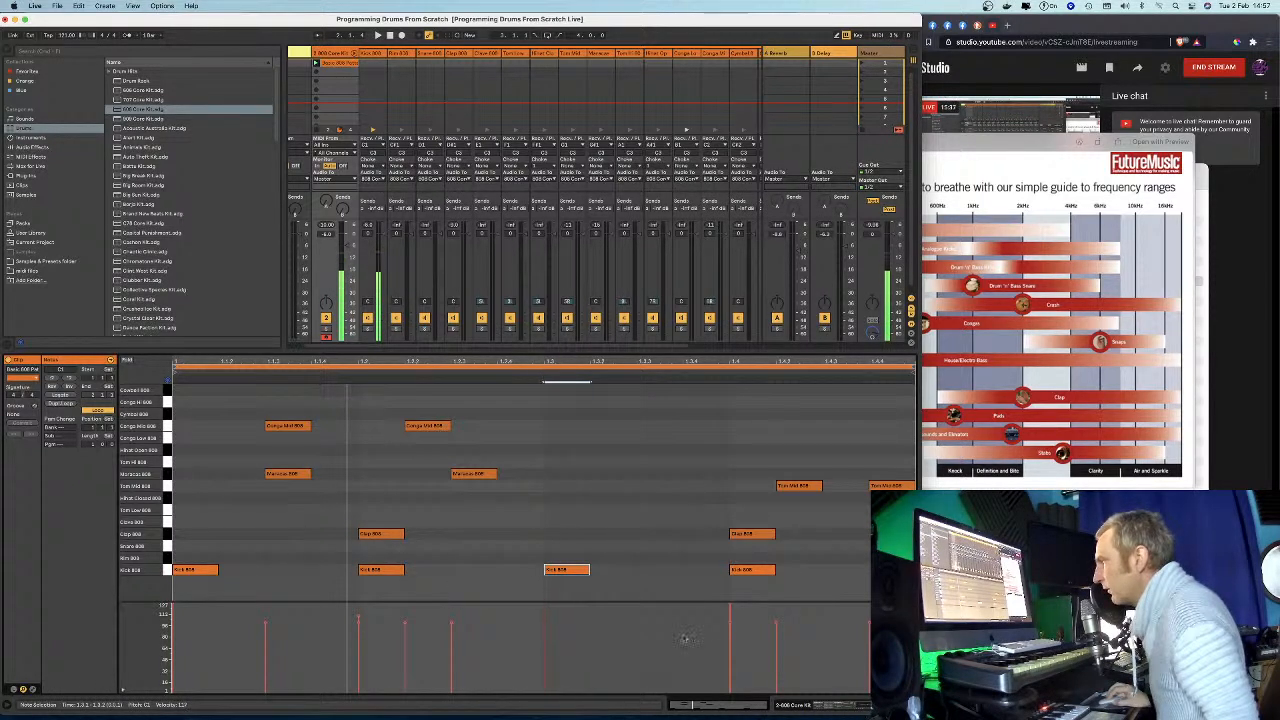
{"action": "left_click", "coordinate": [731, 608]}
{"action": "left_click_drag", "start_coordinate": [731, 608], "coordinate": [731, 615]}
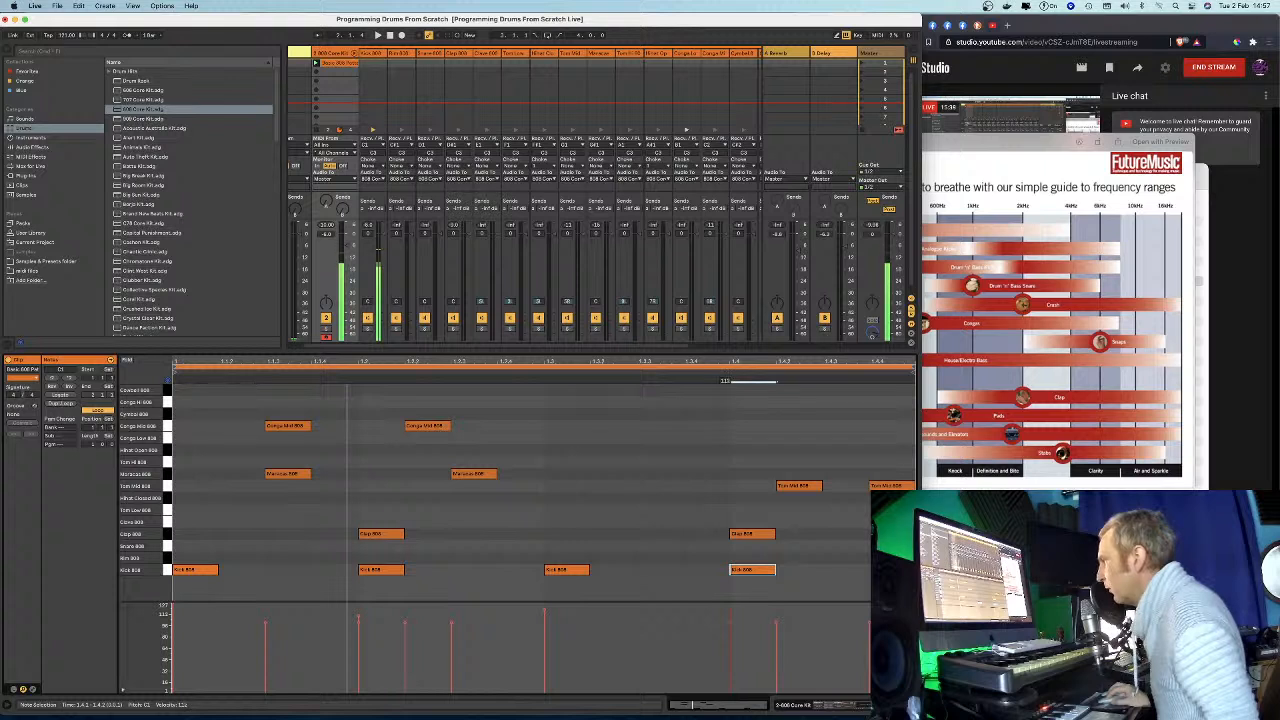
Play the pattern with the adjusted kick velocities, then solo the Kick 808 chain and listen to it alone.
{"action": "left_click", "coordinate": [683, 632]}
{"action": "key", "text": "space"}
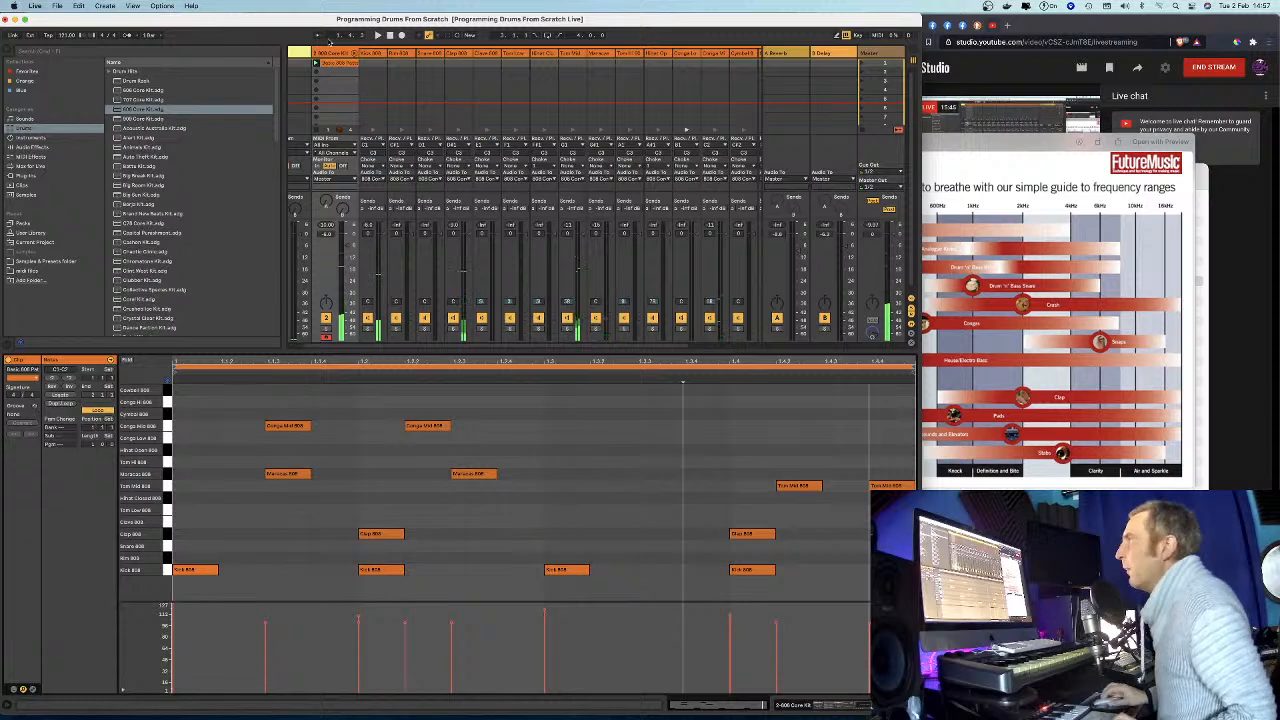
{"action": "left_click", "coordinate": [367, 330]}
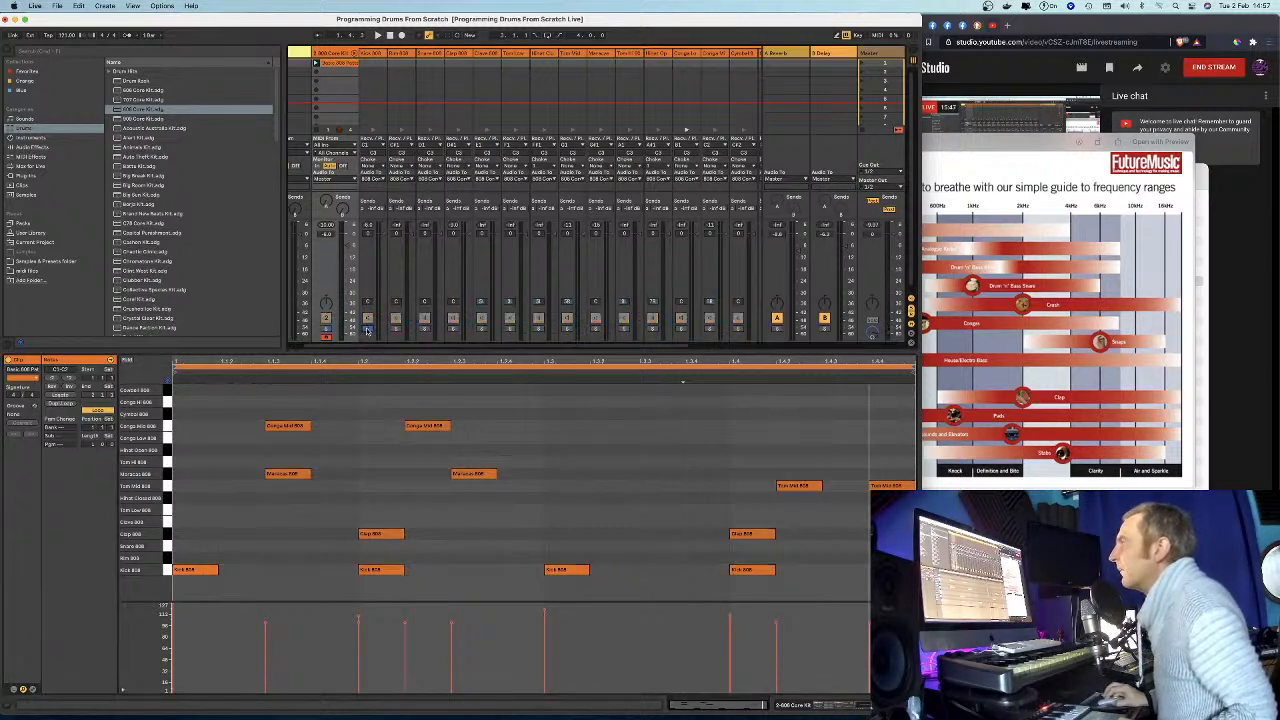
{"action": "scroll", "coordinate": [366, 331], "scroll_direction": "left", "scroll_amount": 2}
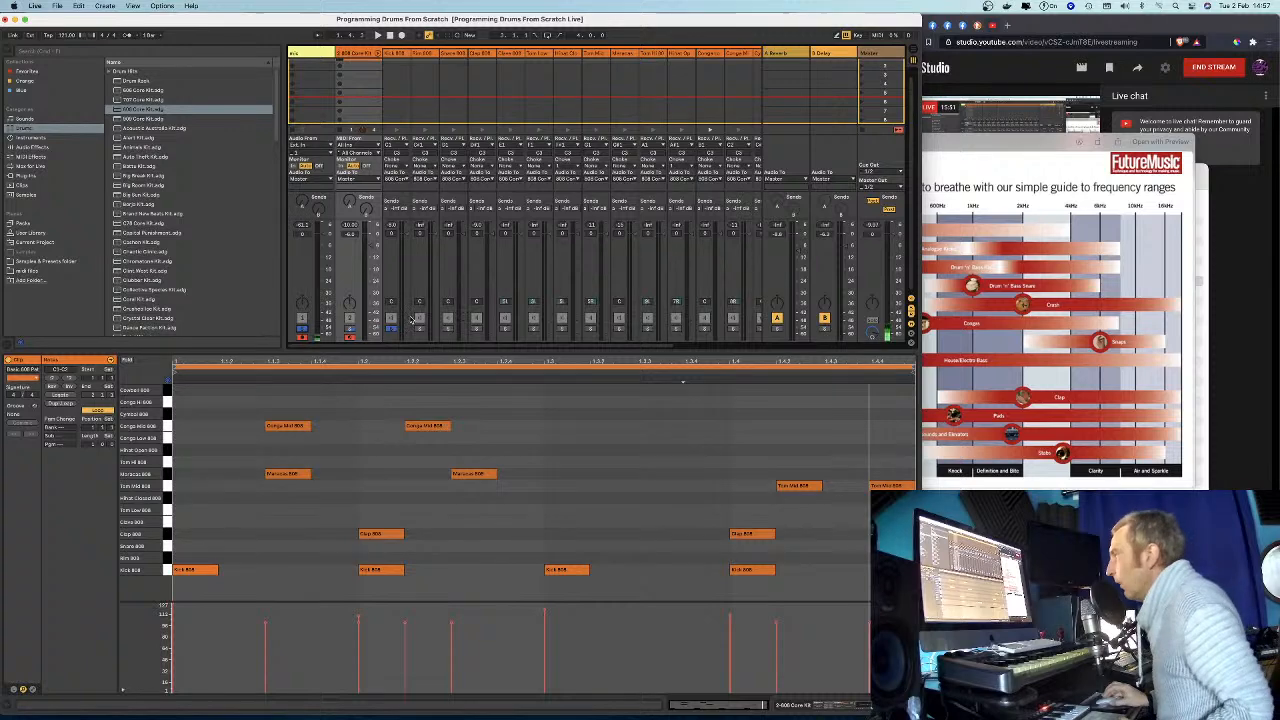
{"action": "key", "text": "space"}
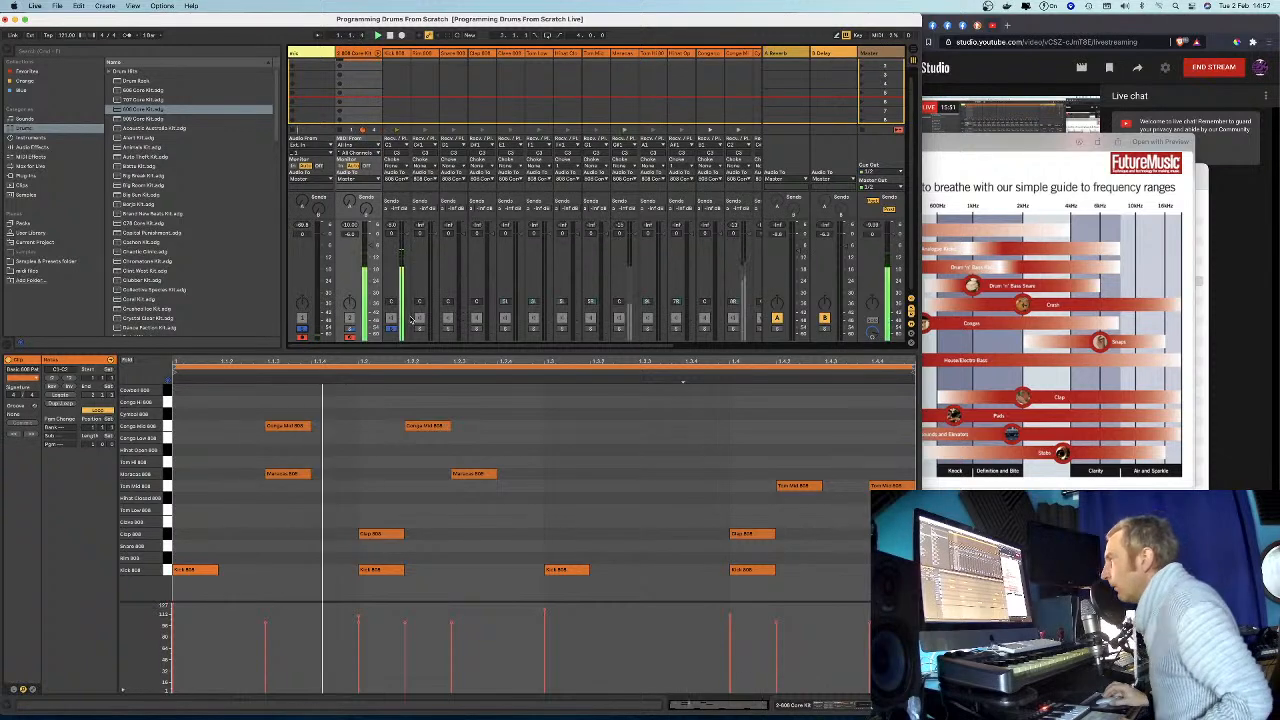
Open the Kick 808 chain's Simpler and show its Controls page with the envelope and velocity settings.
{"action": "left_click", "coordinate": [403, 56]}
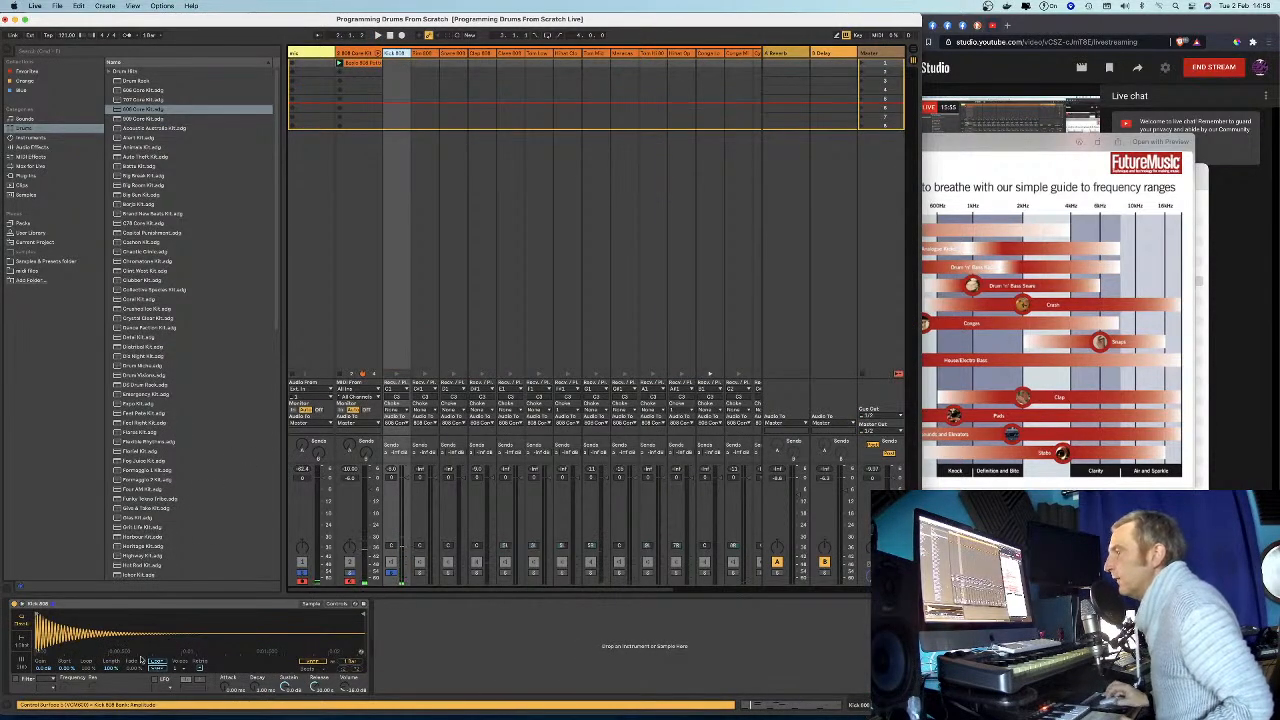
{"action": "left_click", "coordinate": [337, 604]}
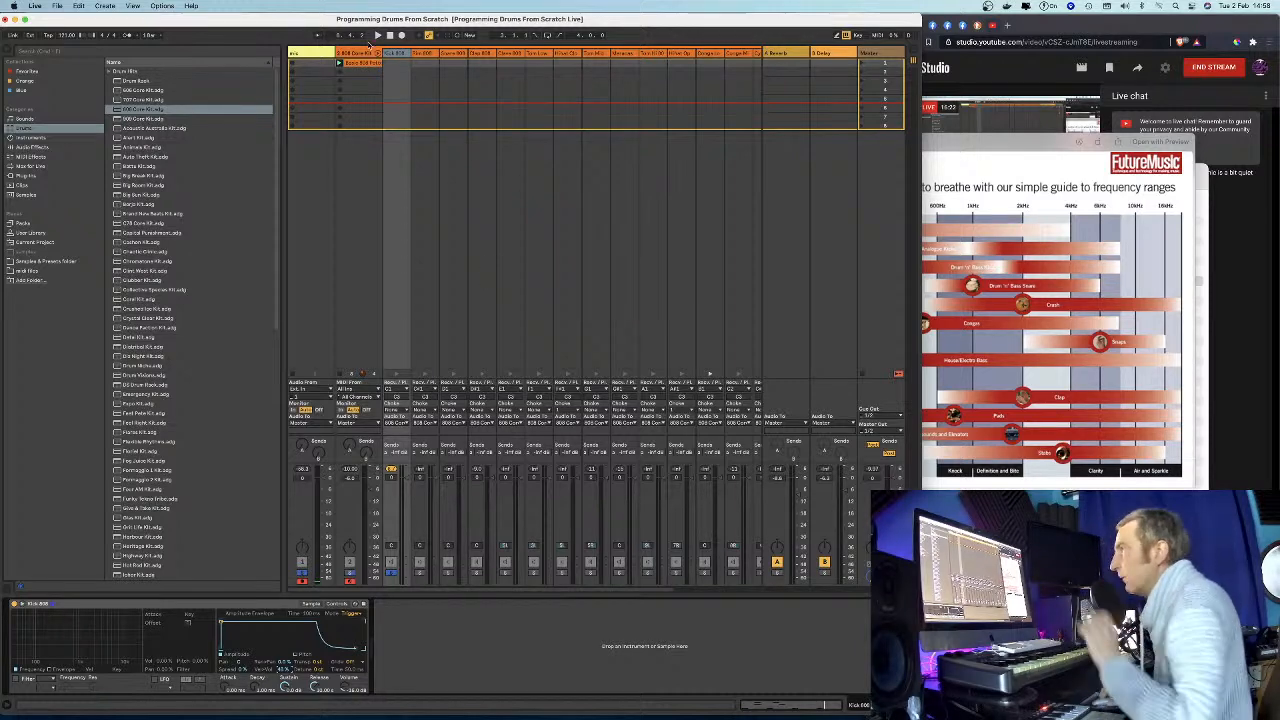
Reopen the 808 clip's notes and, with the soloed kick playing, drop the second kick's velocity to about 40, then set it to 100.
{"action": "double_click", "coordinate": [361, 64]}
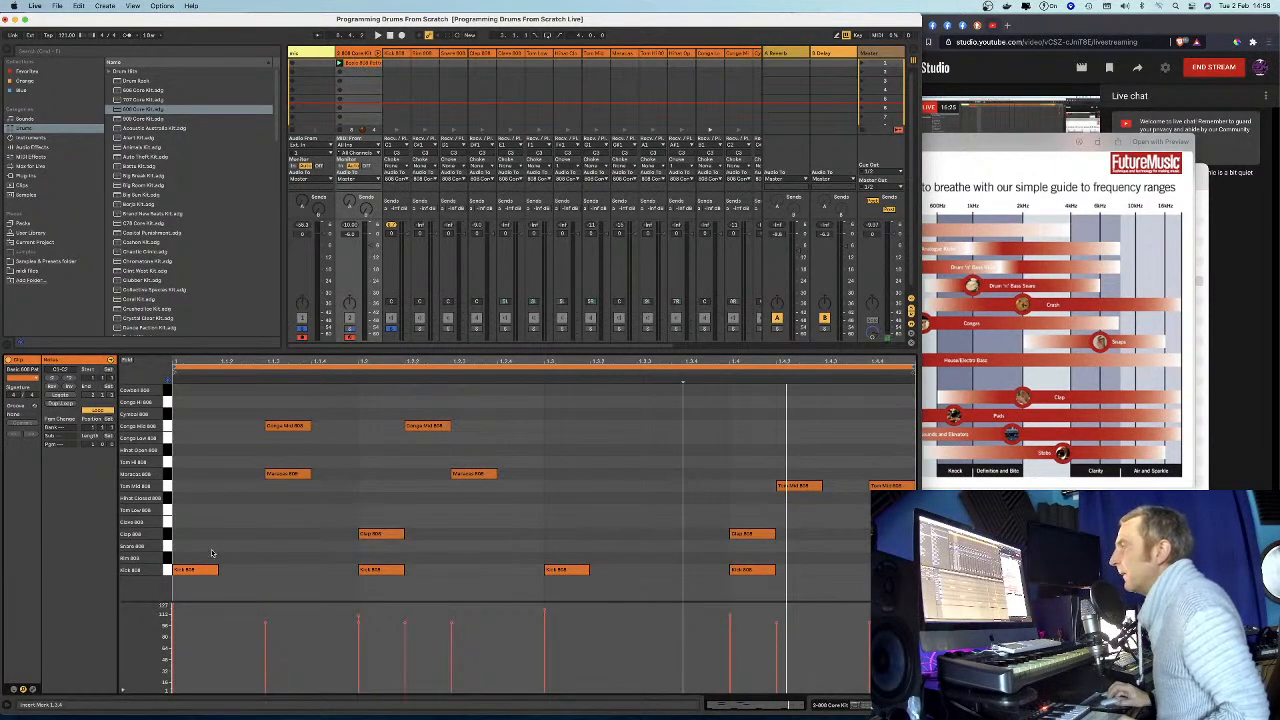
{"action": "left_click", "coordinate": [218, 553]}
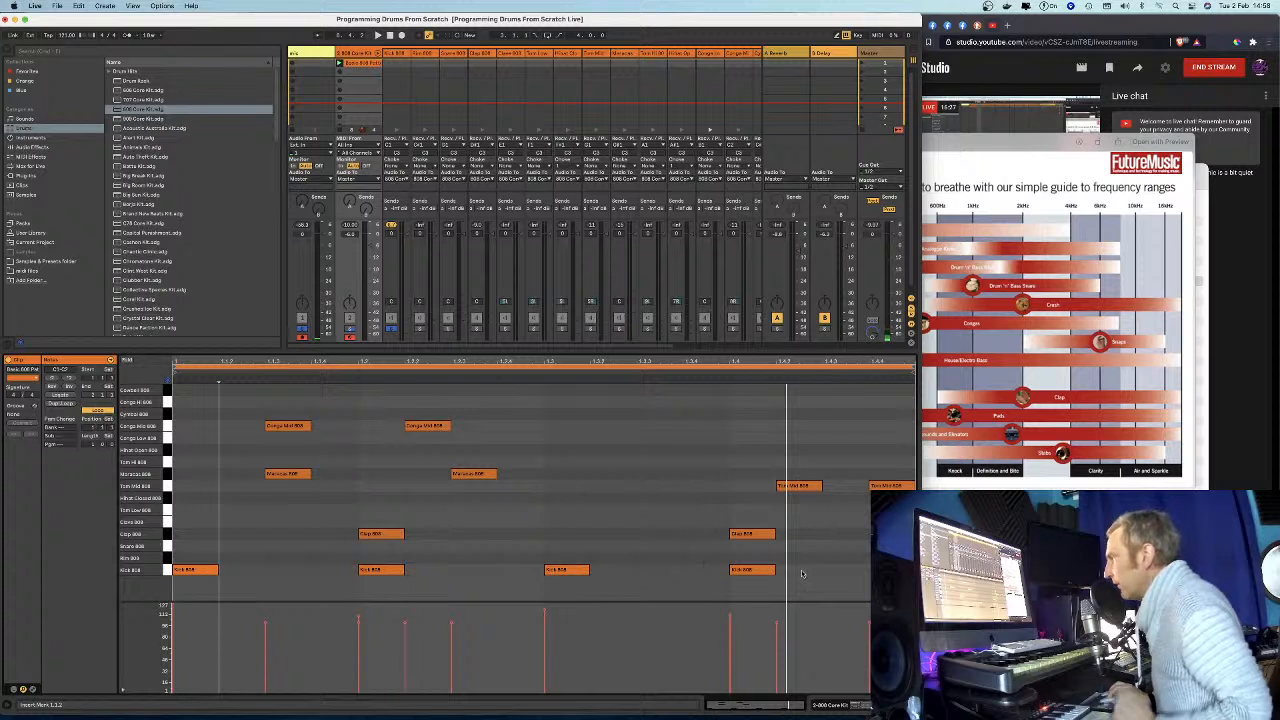
{"action": "left_click_drag", "start_coordinate": [804, 575], "coordinate": [208, 574]}
{"action": "left_click", "coordinate": [245, 577]}
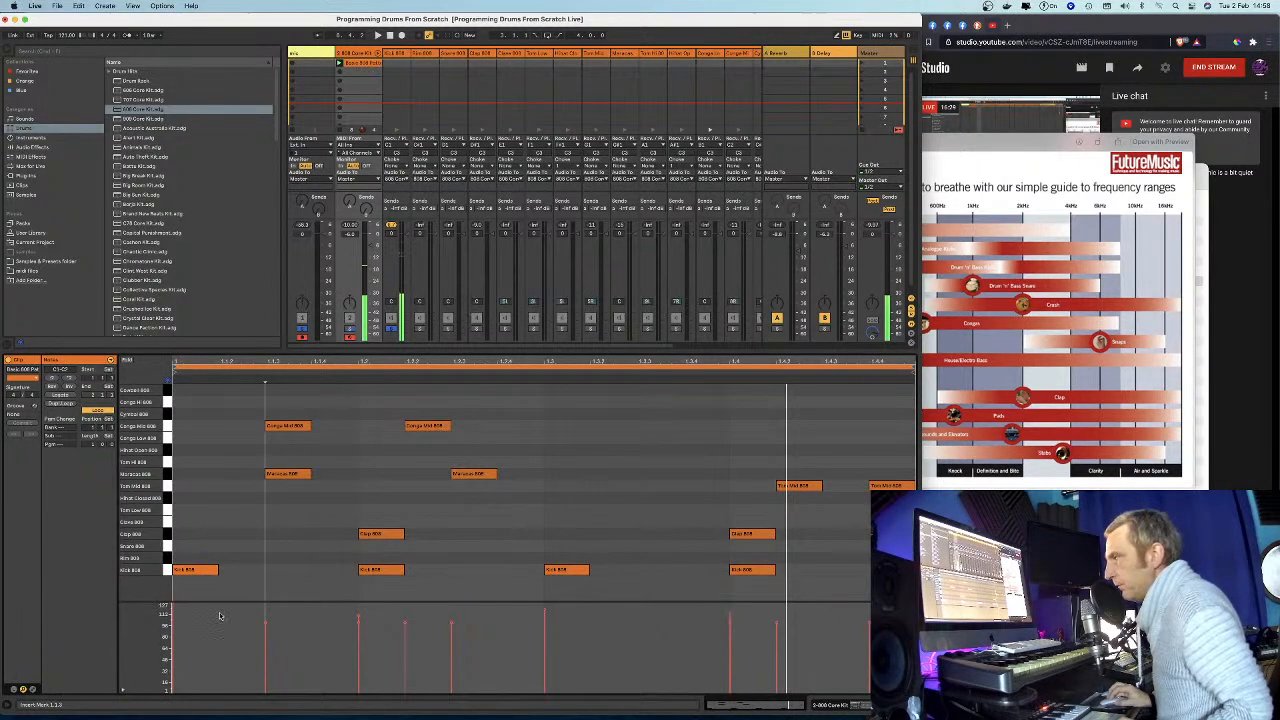
{"action": "left_click", "coordinate": [172, 605]}
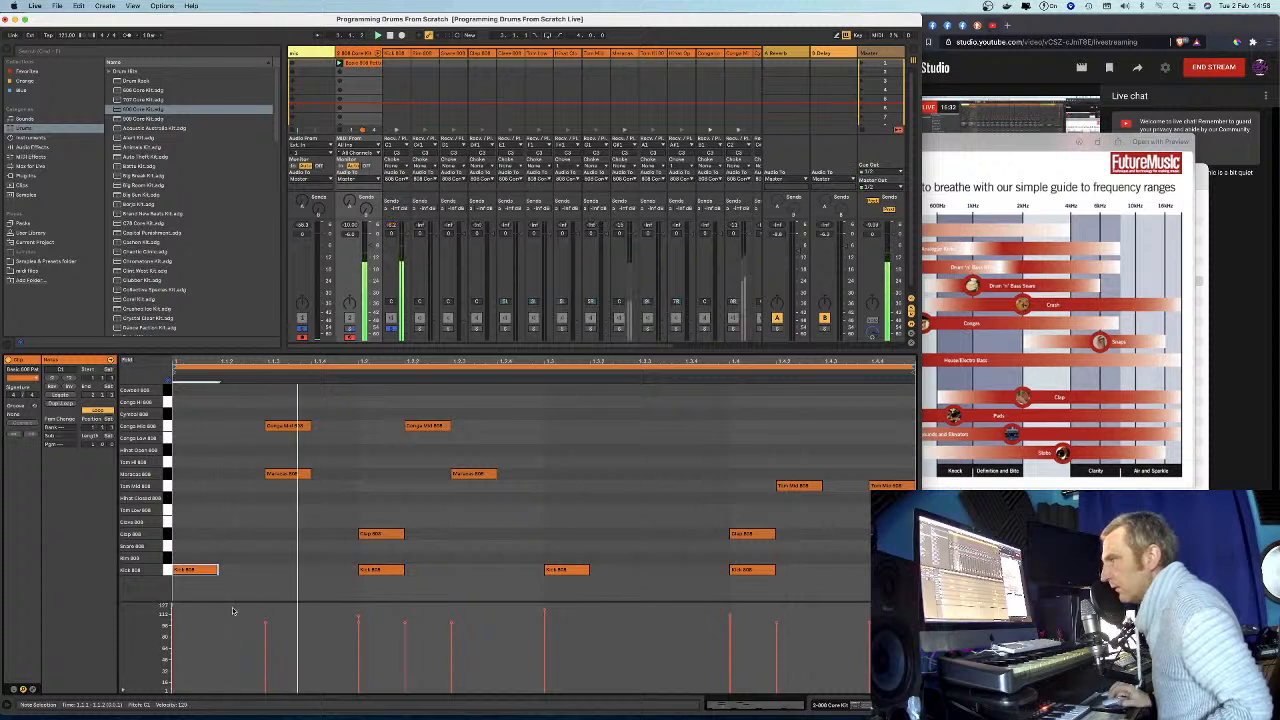
{"action": "left_click_drag", "start_coordinate": [358, 618], "coordinate": [364, 660]}
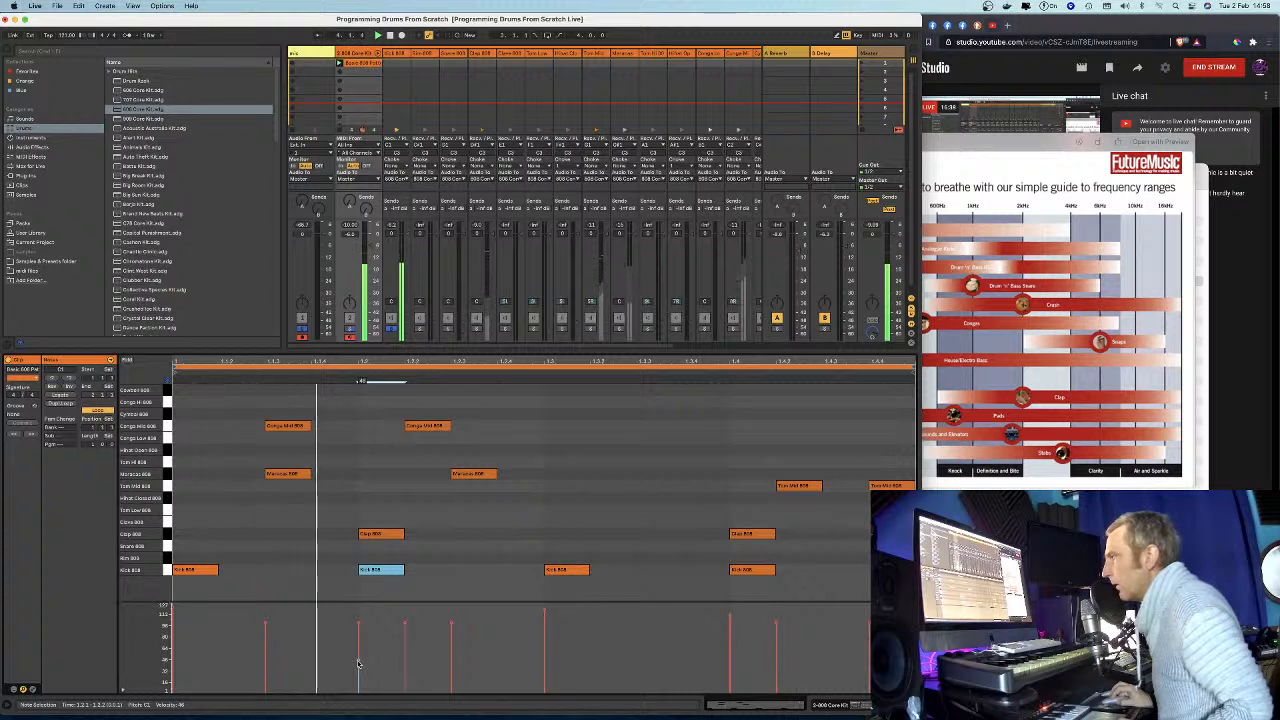
{"action": "left_click_drag", "start_coordinate": [359, 630], "coordinate": [359, 621]}
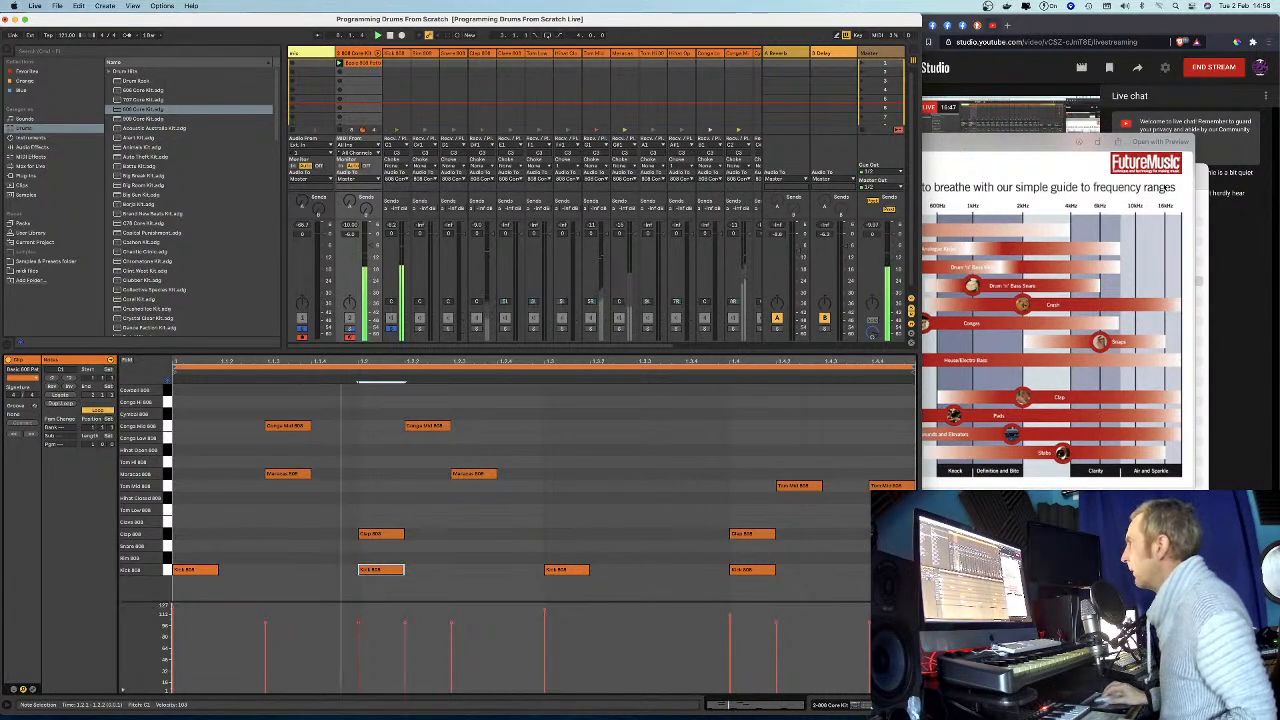
Switch to the YouTube Studio live chat and close the Club Track EQ Chart preview and the Documents Finder window.
{"action": "left_click", "coordinate": [955, 145]}
{"action": "left_click_drag", "start_coordinate": [954, 145], "coordinate": [958, 146]}
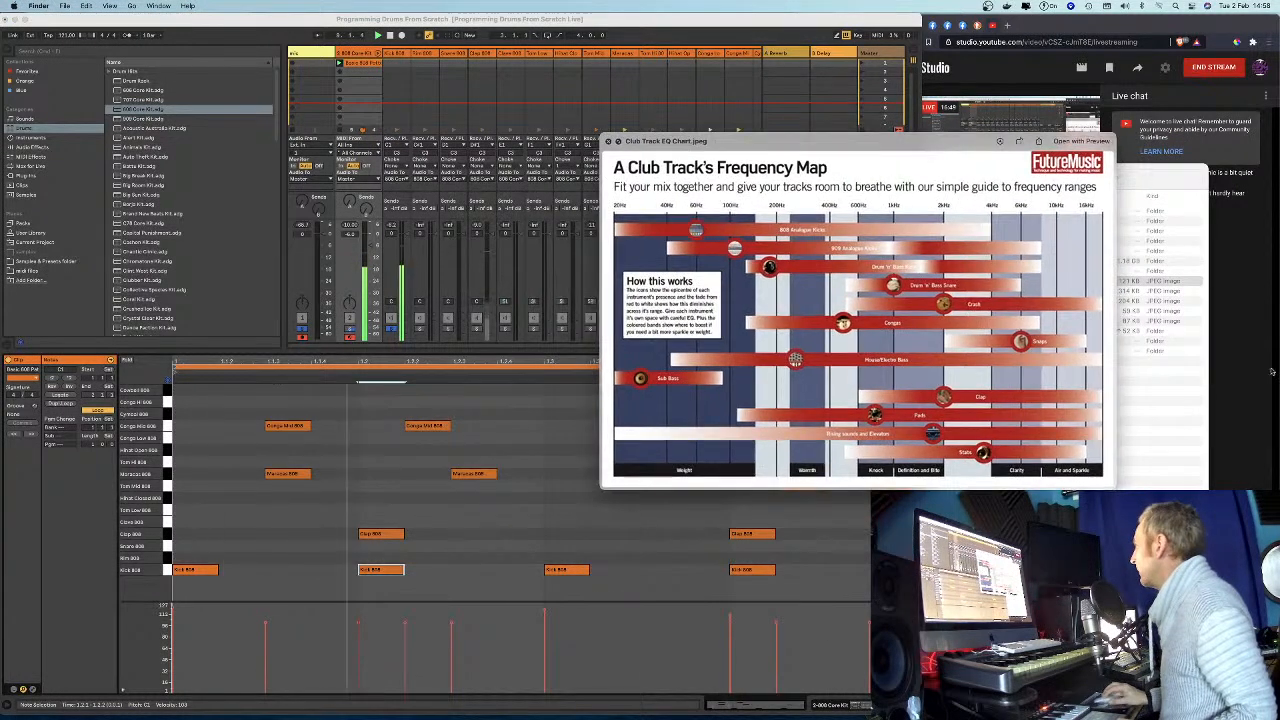
{"action": "left_click", "coordinate": [990, 90]}
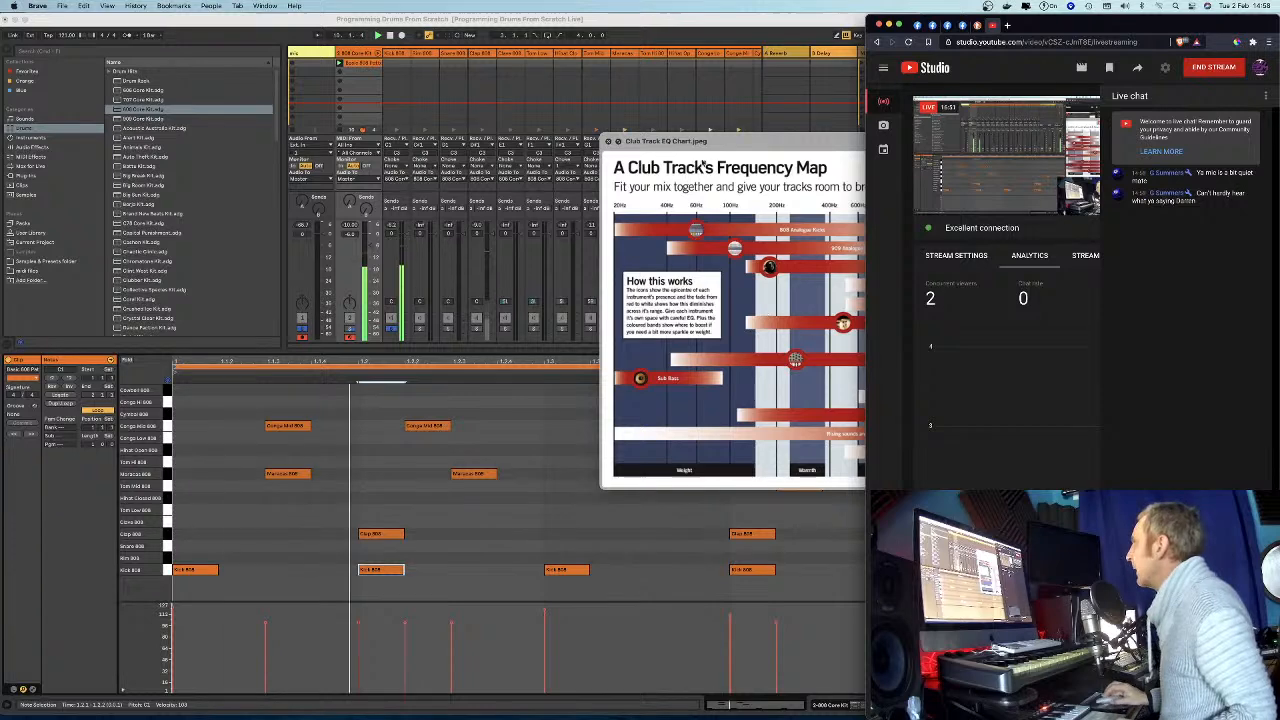
{"action": "left_click_drag", "start_coordinate": [737, 140], "coordinate": [512, 133]}
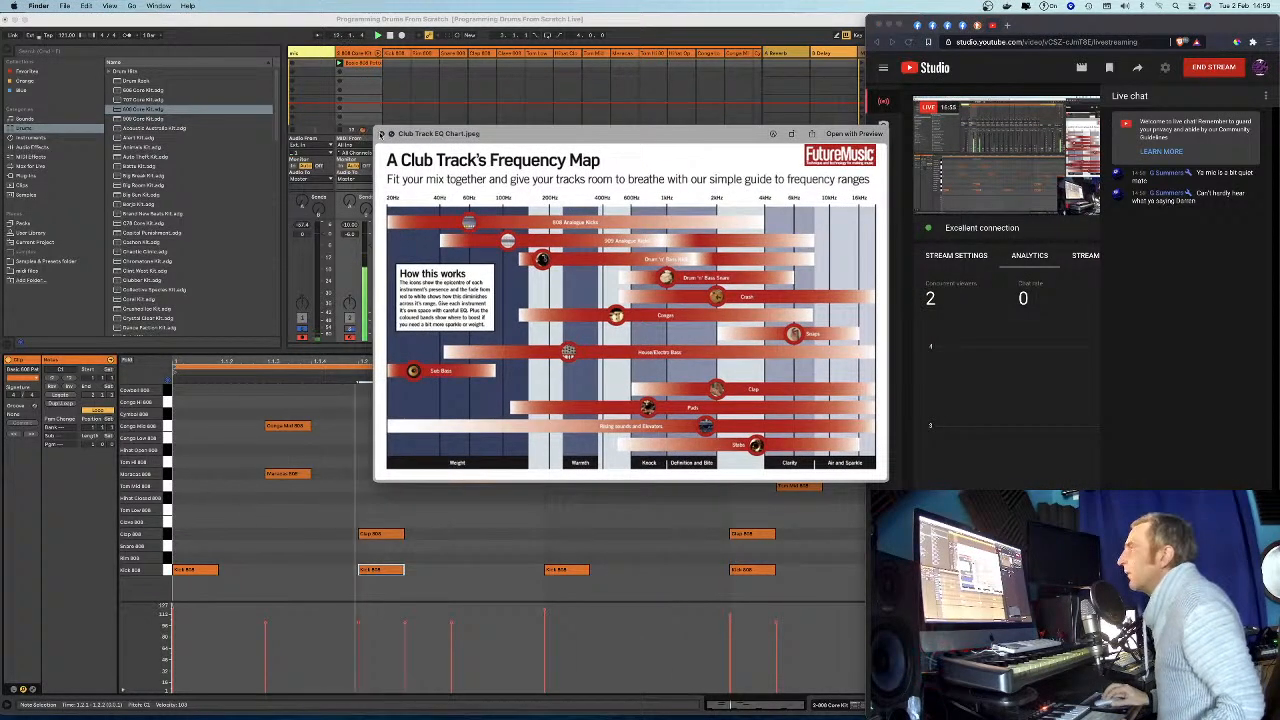
{"action": "left_click", "coordinate": [380, 133]}
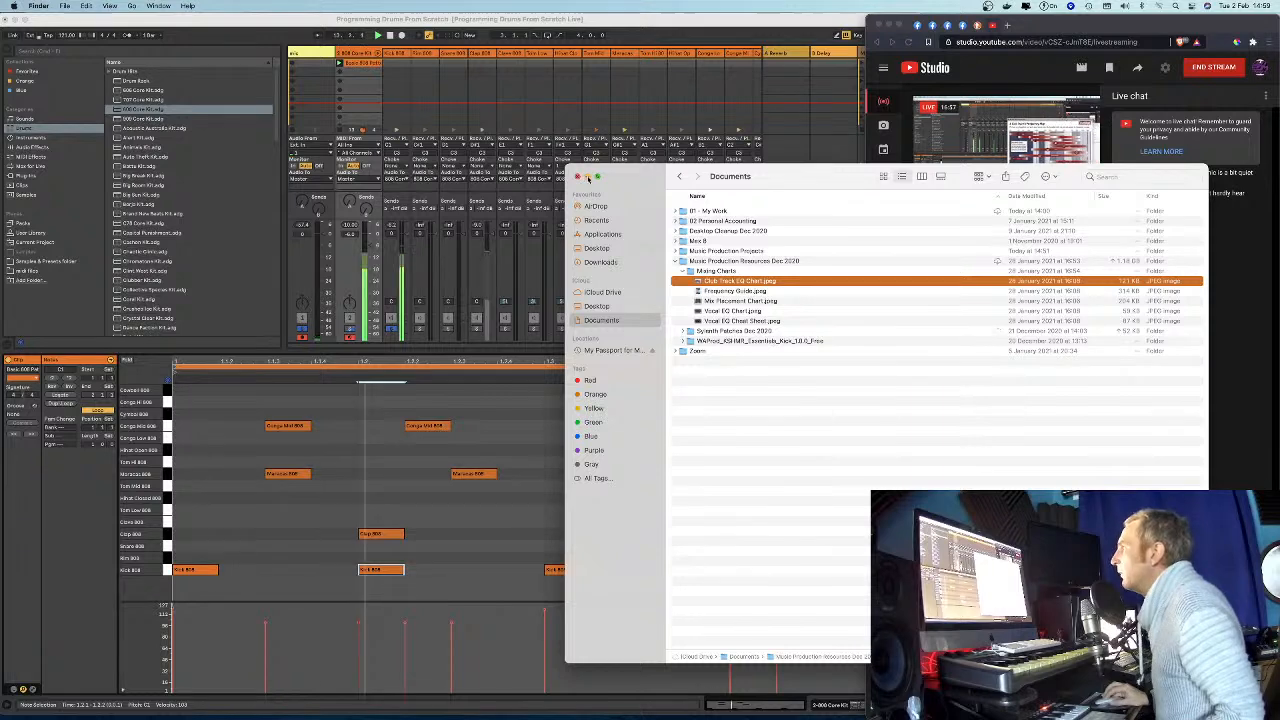
{"action": "left_click", "coordinate": [576, 176]}
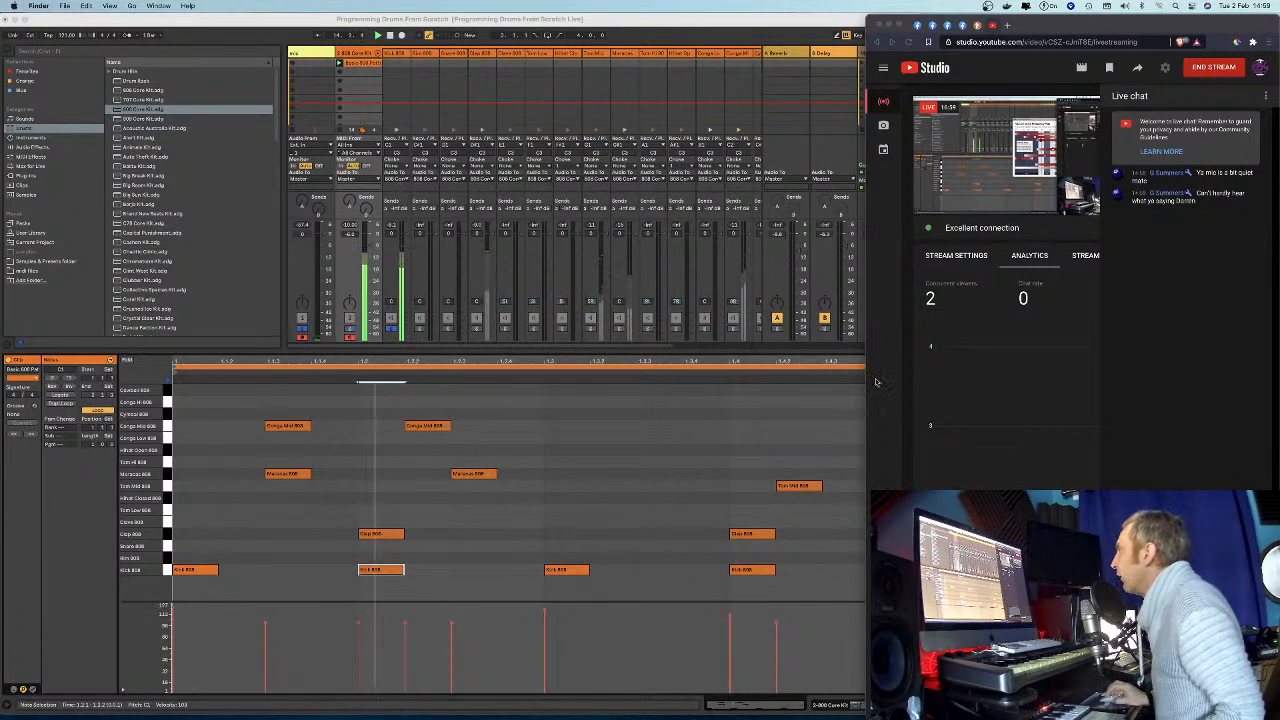
{"action": "left_click", "coordinate": [977, 395]}
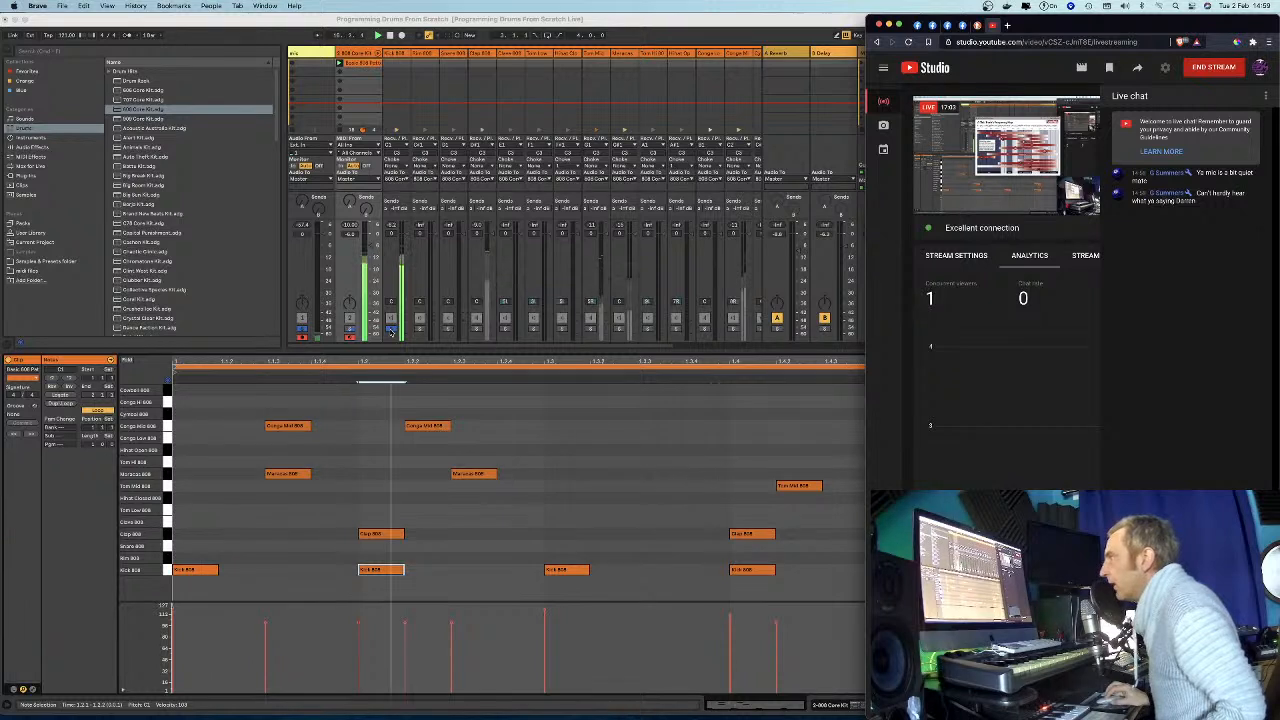
Unsolo the Kick 808 and play the full pattern, soloing the Clap 808 chain for a while before returning to the full kit.
{"action": "left_click", "coordinate": [391, 333]}
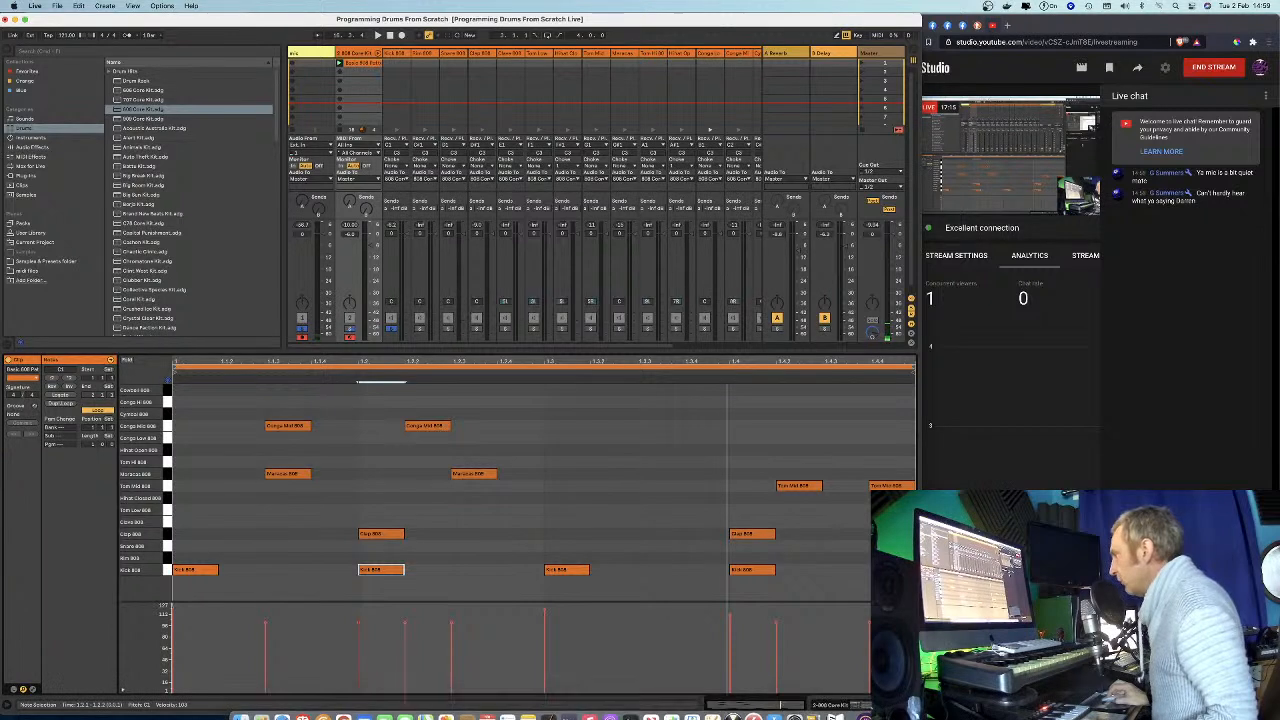
{"action": "left_click", "coordinate": [450, 530]}
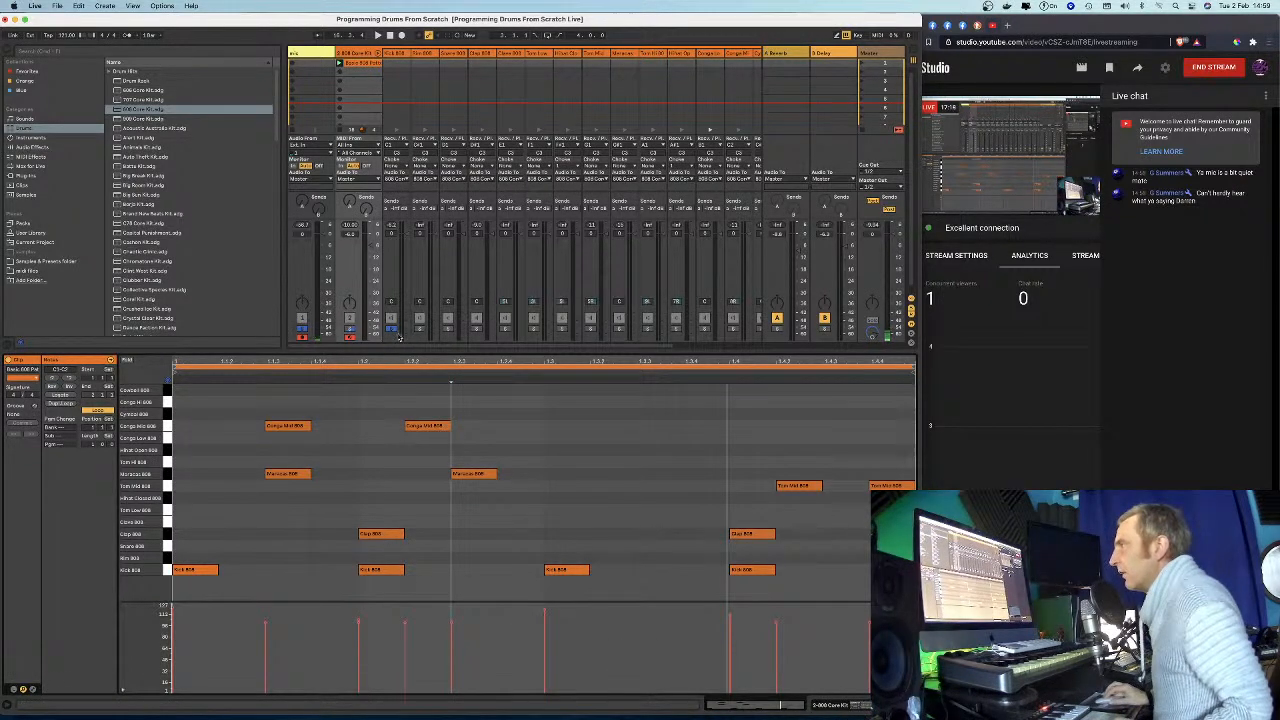
{"action": "key", "text": "space"}
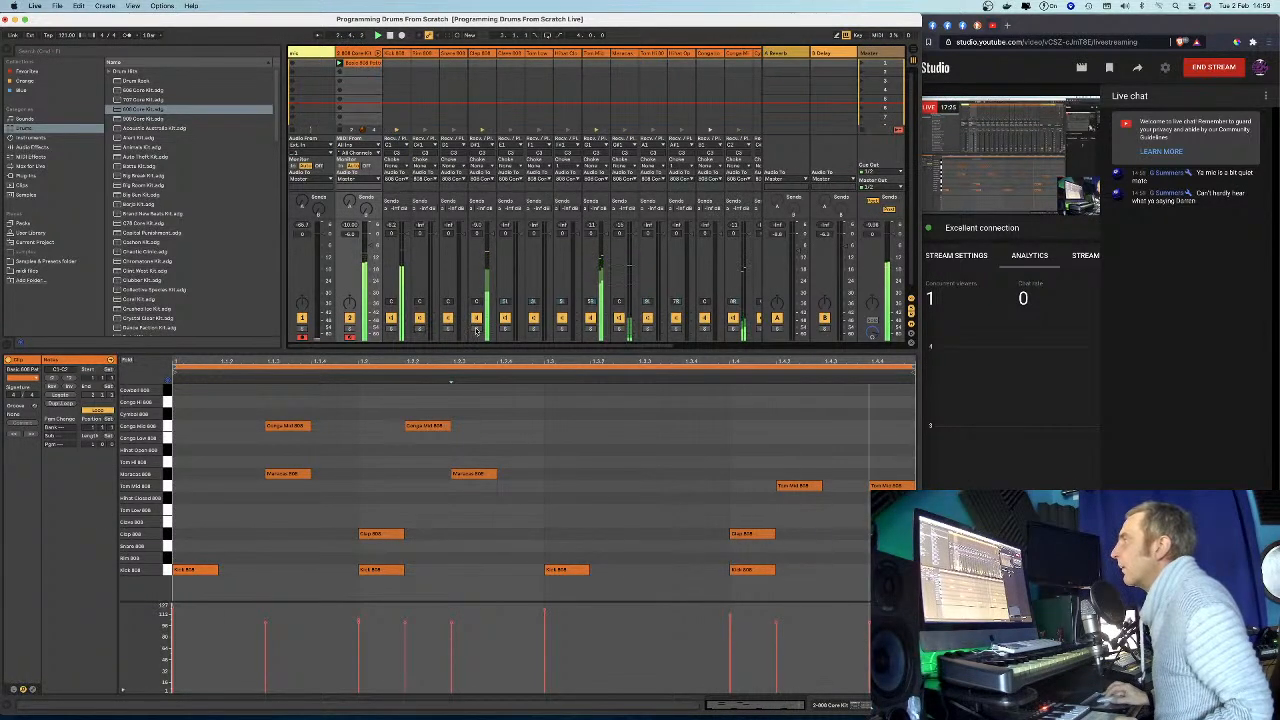
{"action": "left_click", "coordinate": [476, 329]}
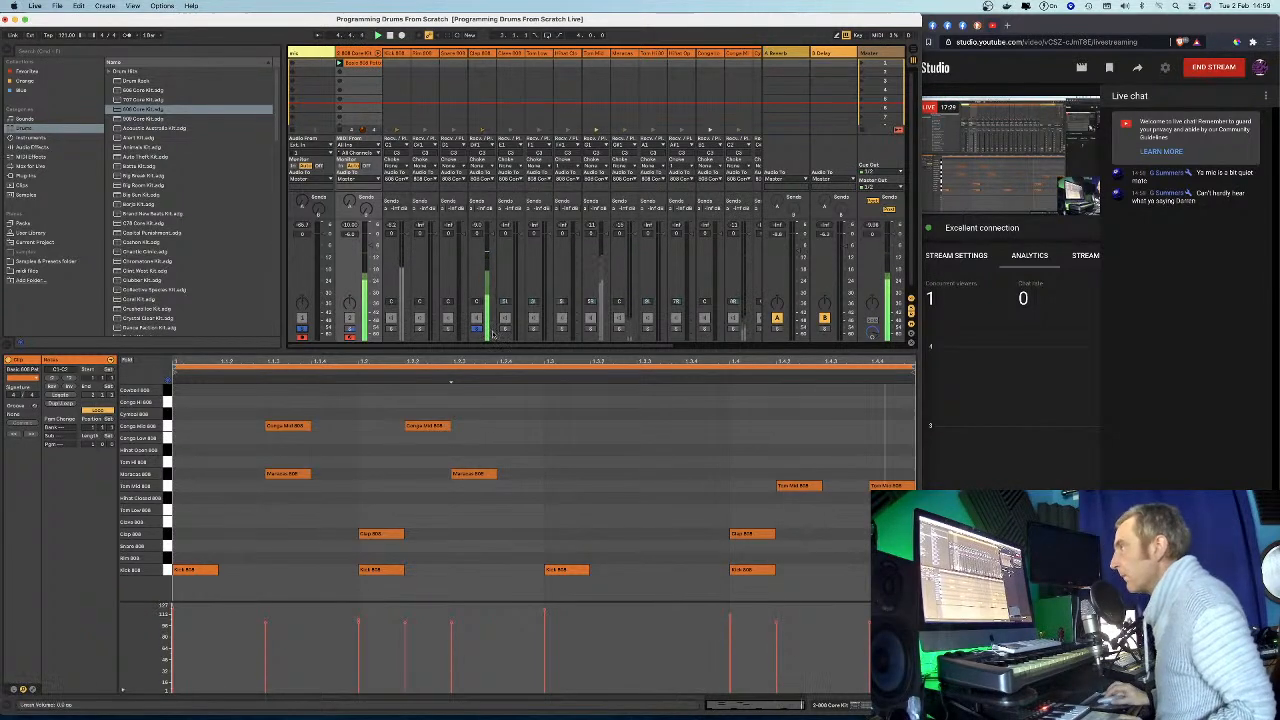
{"action": "left_click", "coordinate": [476, 329]}
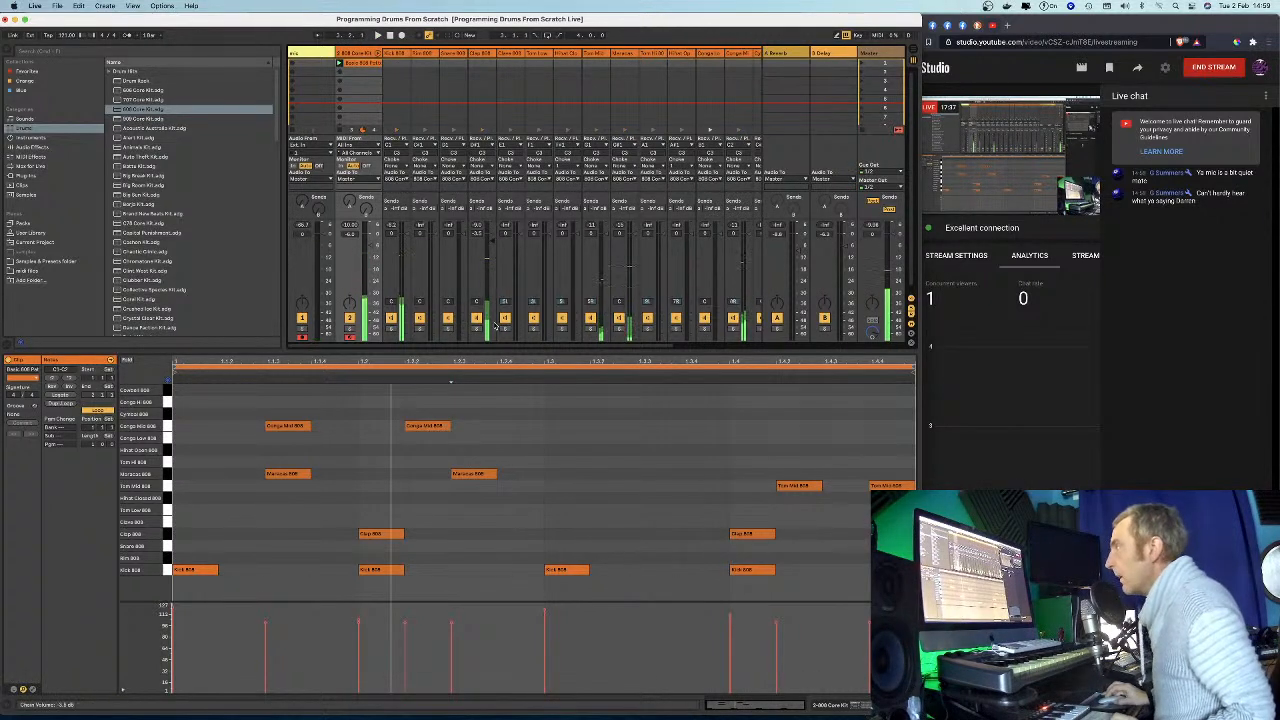
{"action": "key", "text": "space"}
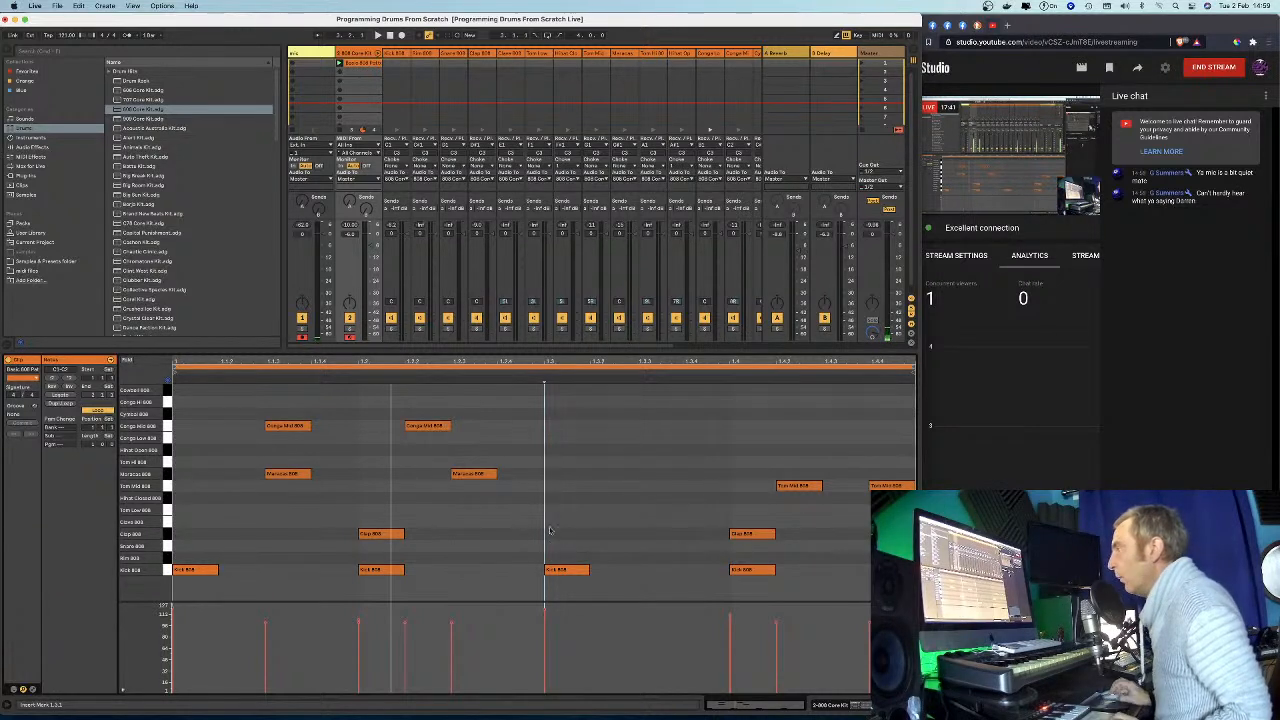
Lower the velocities of both clap notes together while the pattern plays, then adjust the second clap's velocity on its own.
{"action": "left_click", "coordinate": [419, 521]}
{"action": "left_click_drag", "start_coordinate": [770, 550], "coordinate": [770, 550]}
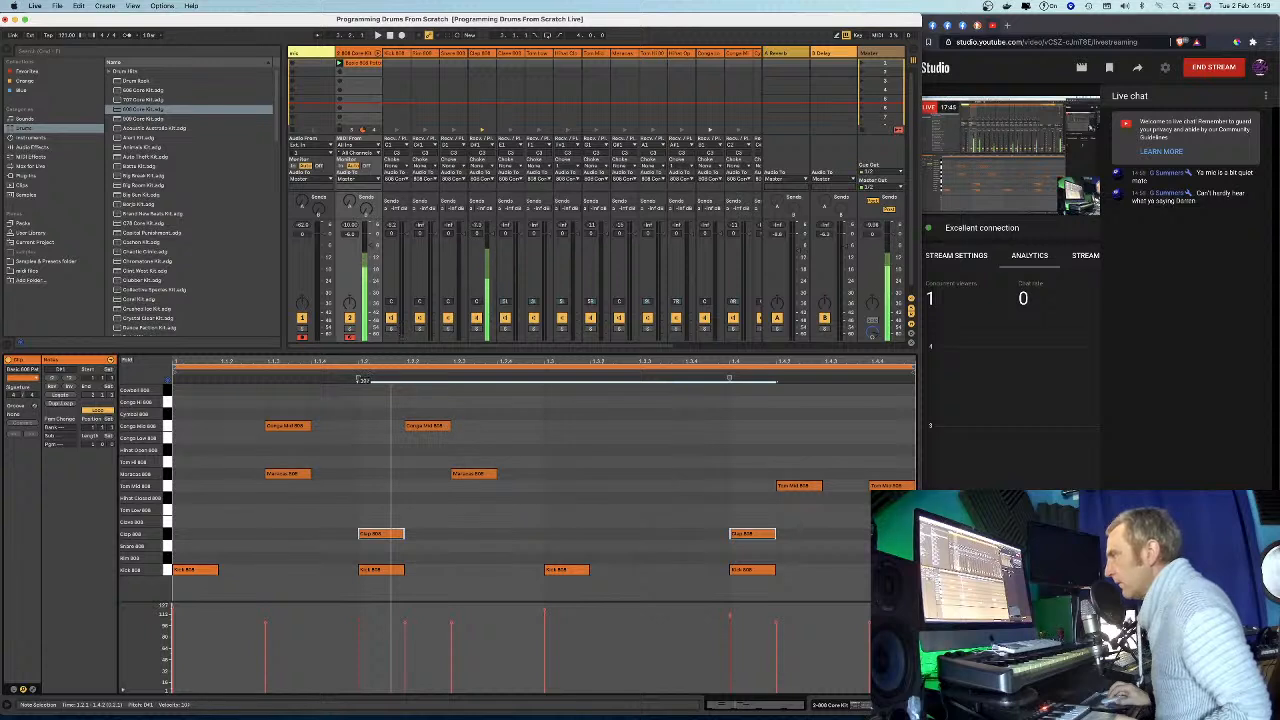
{"action": "key", "text": "space"}
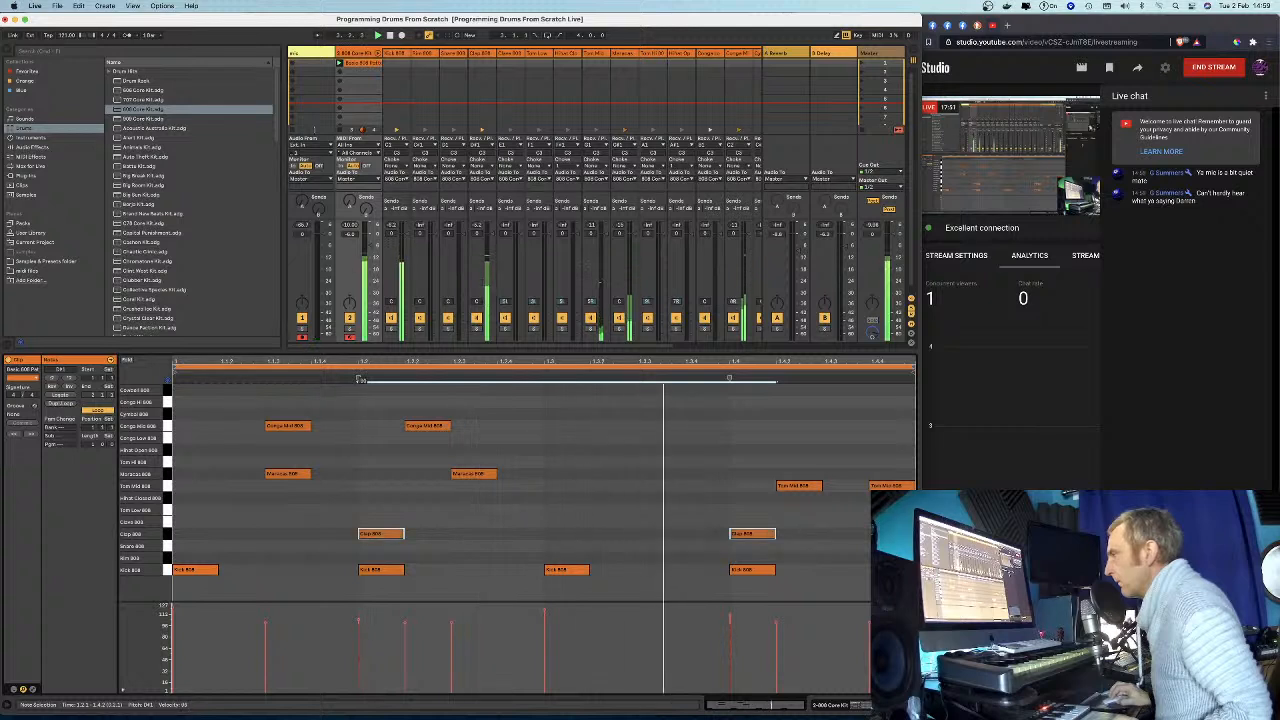
{"action": "left_click", "coordinate": [728, 627]}
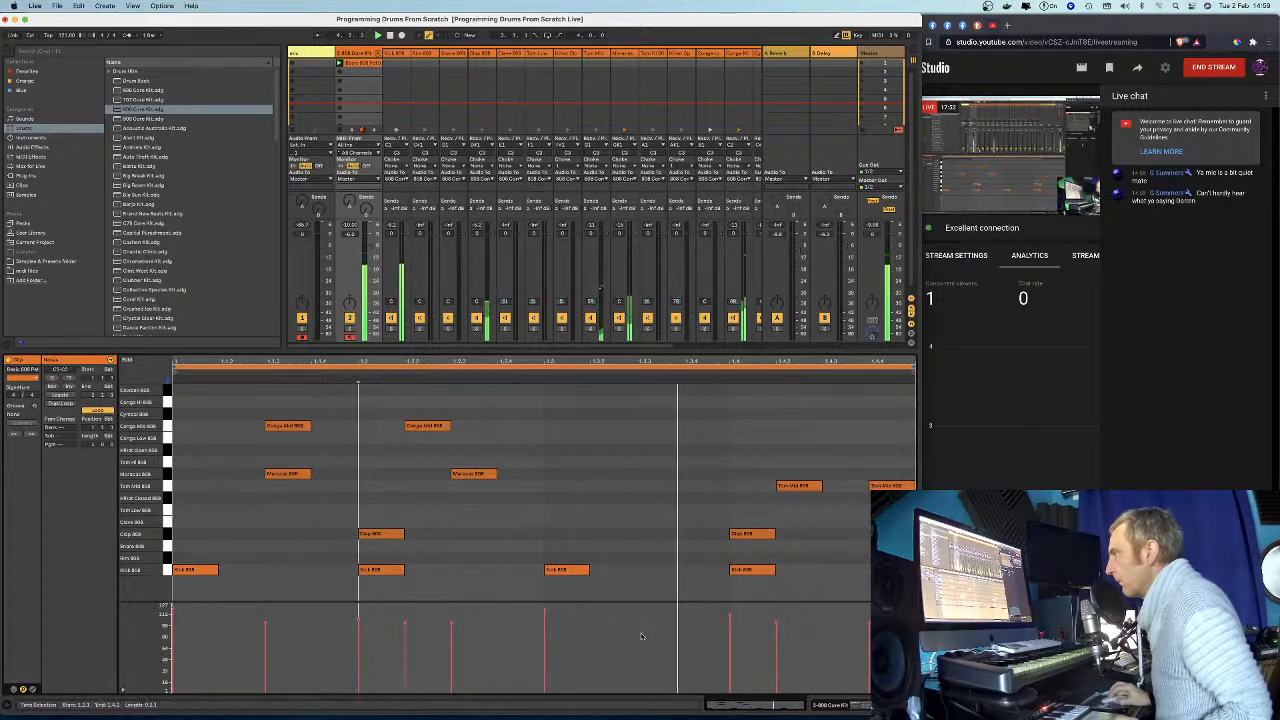
{"action": "left_click_drag", "start_coordinate": [728, 628], "coordinate": [728, 635]}
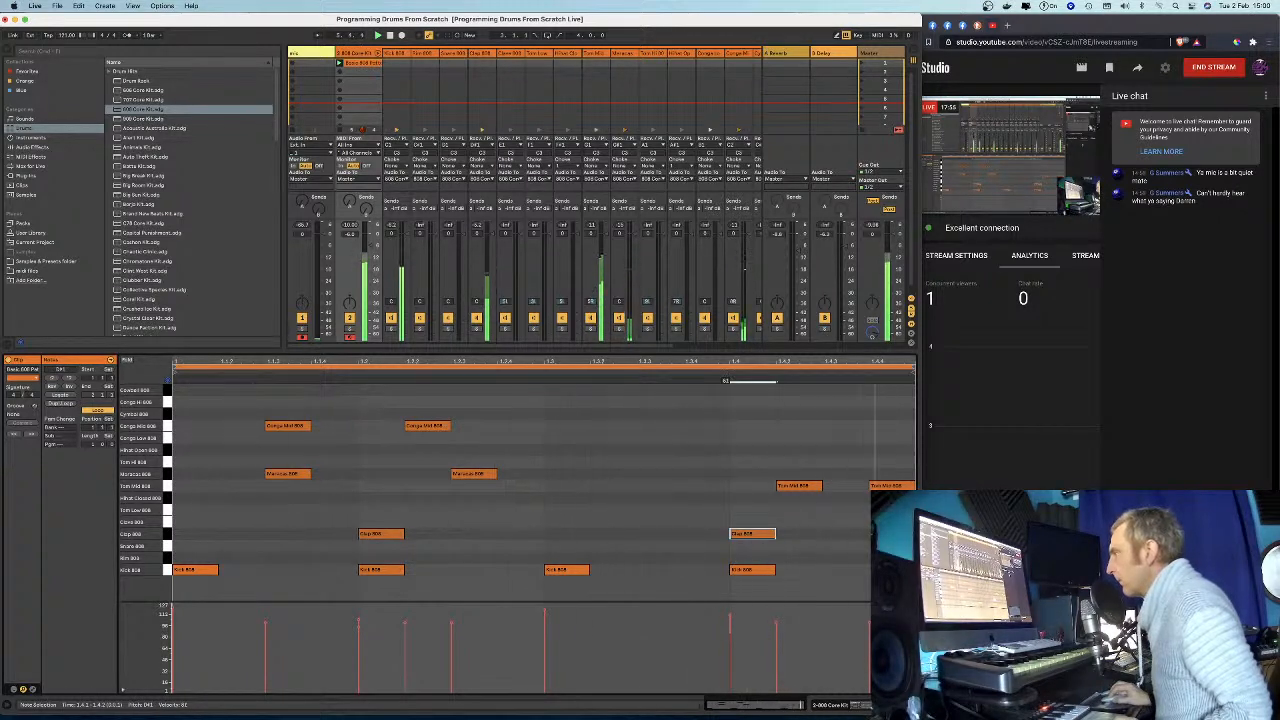
Add an extra Clap 808 note at 1.4.3, an eighth note after the clap on beat four.
{"action": "double_click", "coordinate": [705, 534]}
{"action": "left_click_drag", "start_coordinate": [705, 534], "coordinate": [772, 535]}
{"action": "double_click", "coordinate": [826, 535]}
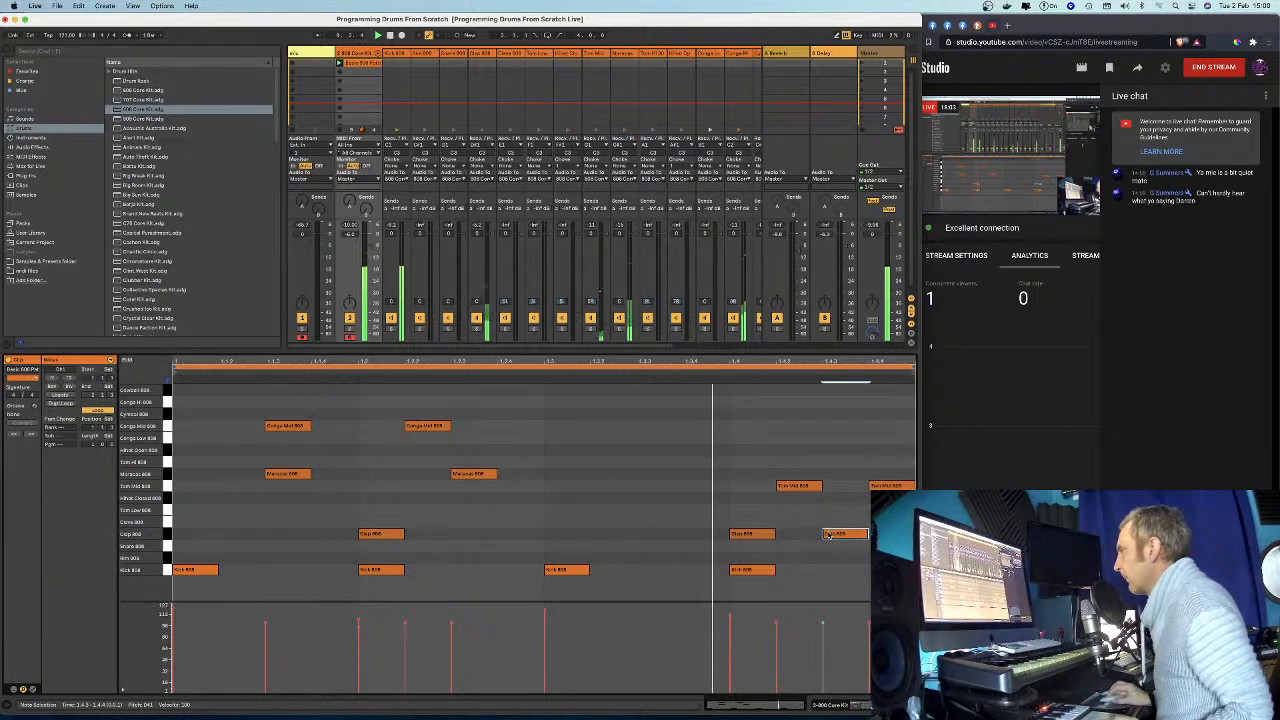
Try the extra Clap 808 note at 1.4.2, move it to 1.4.4 while listening, and stop playback.
{"action": "left_click_drag", "start_coordinate": [826, 535], "coordinate": [797, 537]}
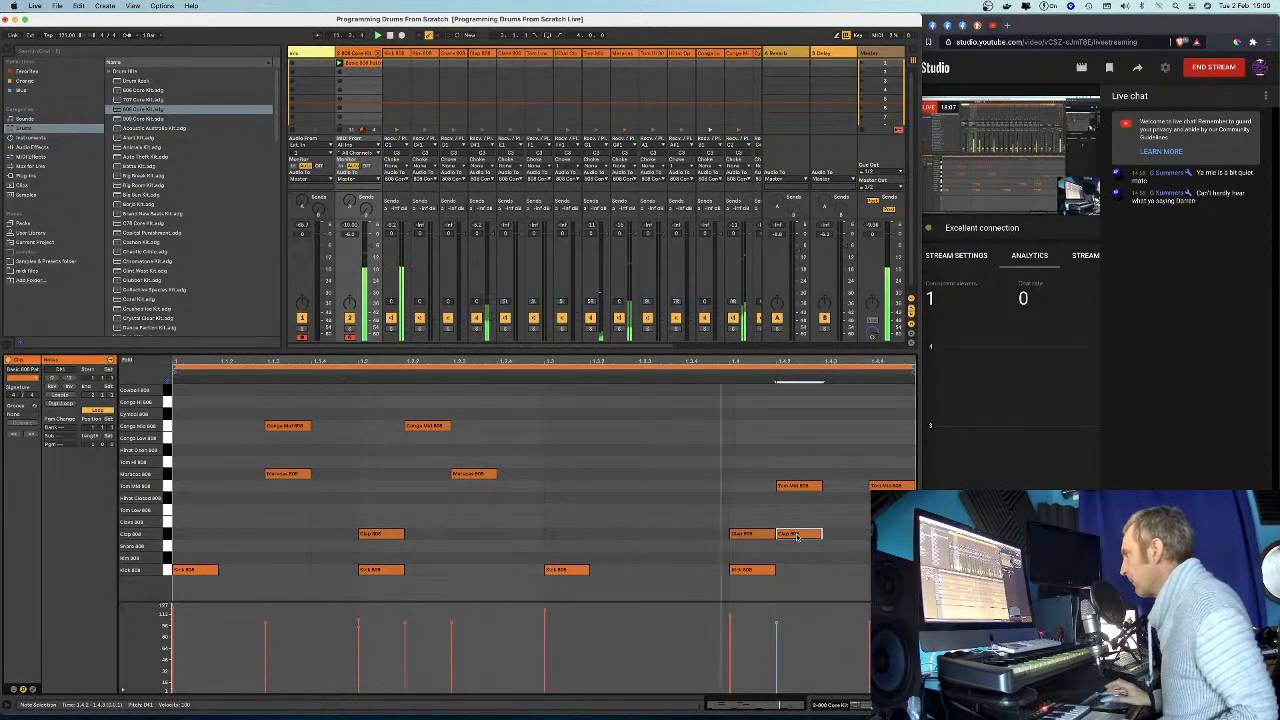
{"action": "key", "text": "Delete"}
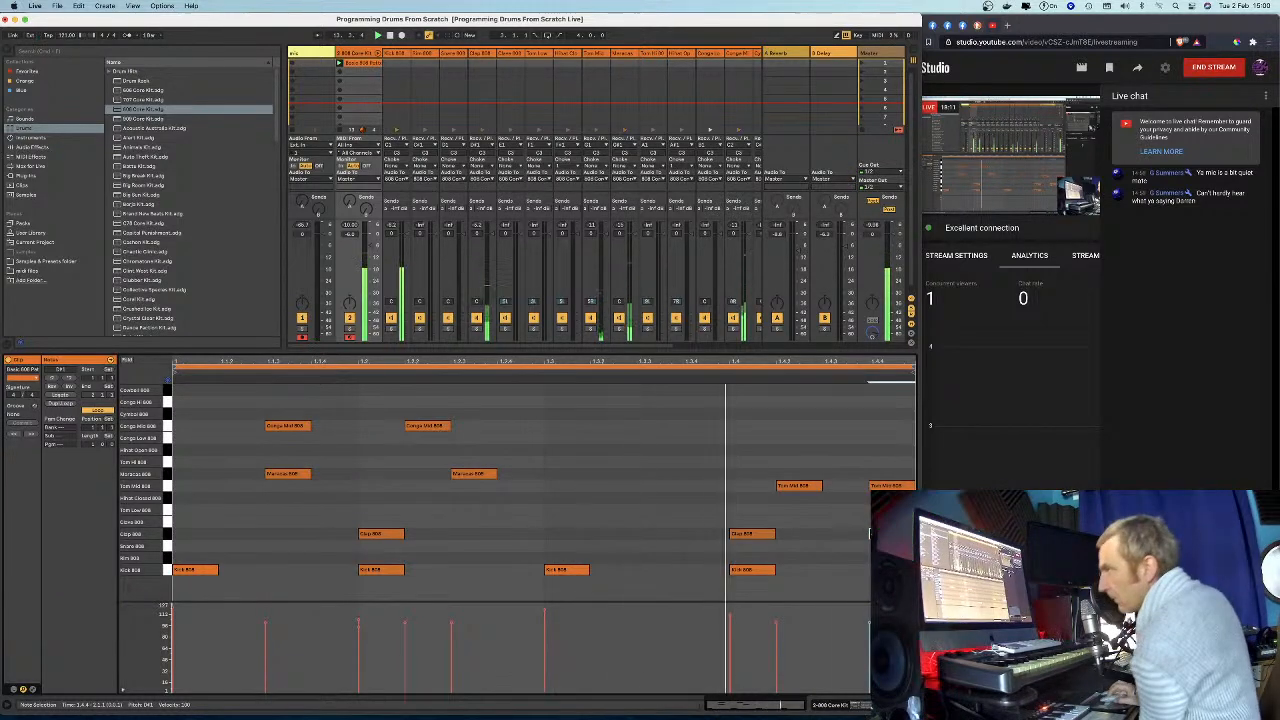
{"action": "key", "text": "space"}
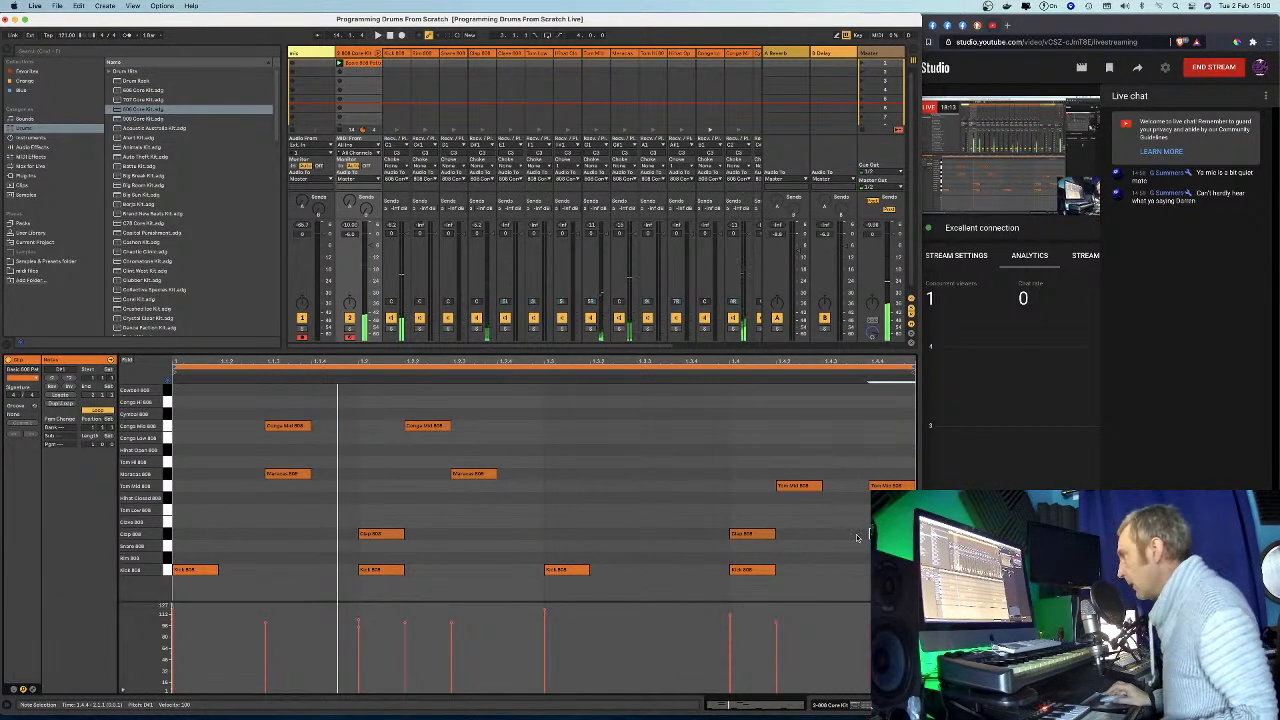
{"action": "left_click", "coordinate": [651, 532]}
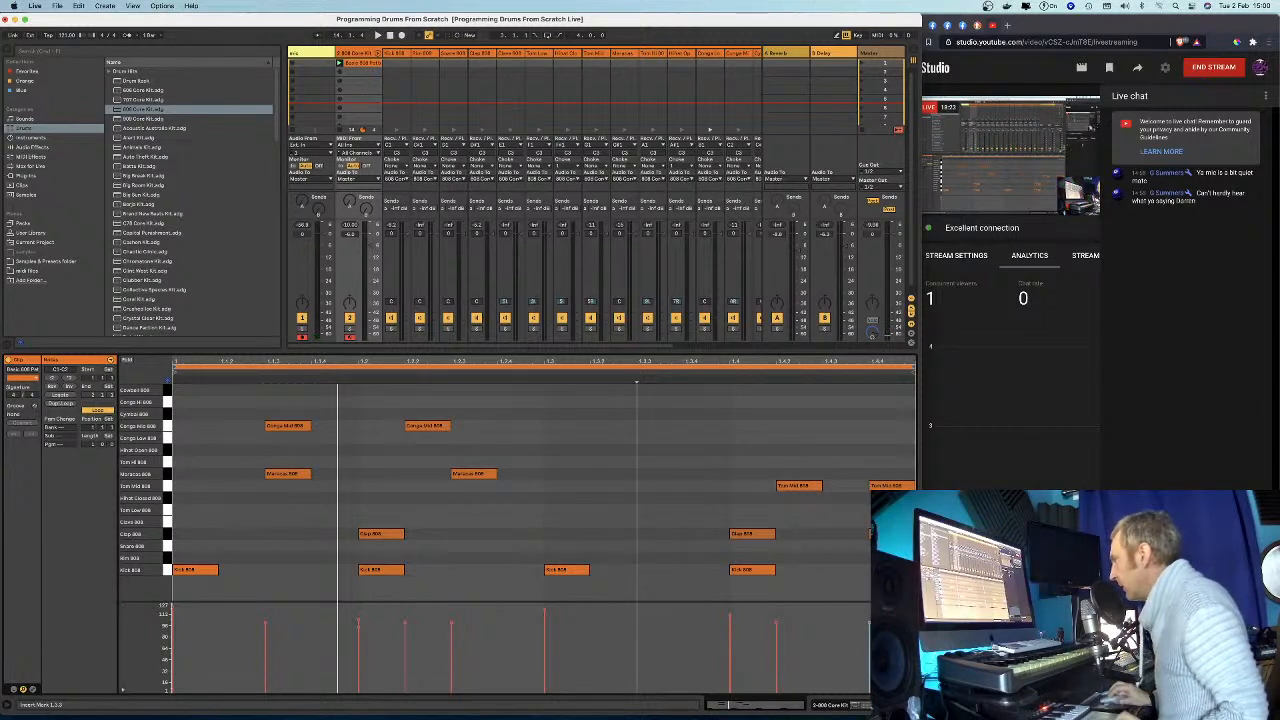
{"action": "key", "text": "space"}
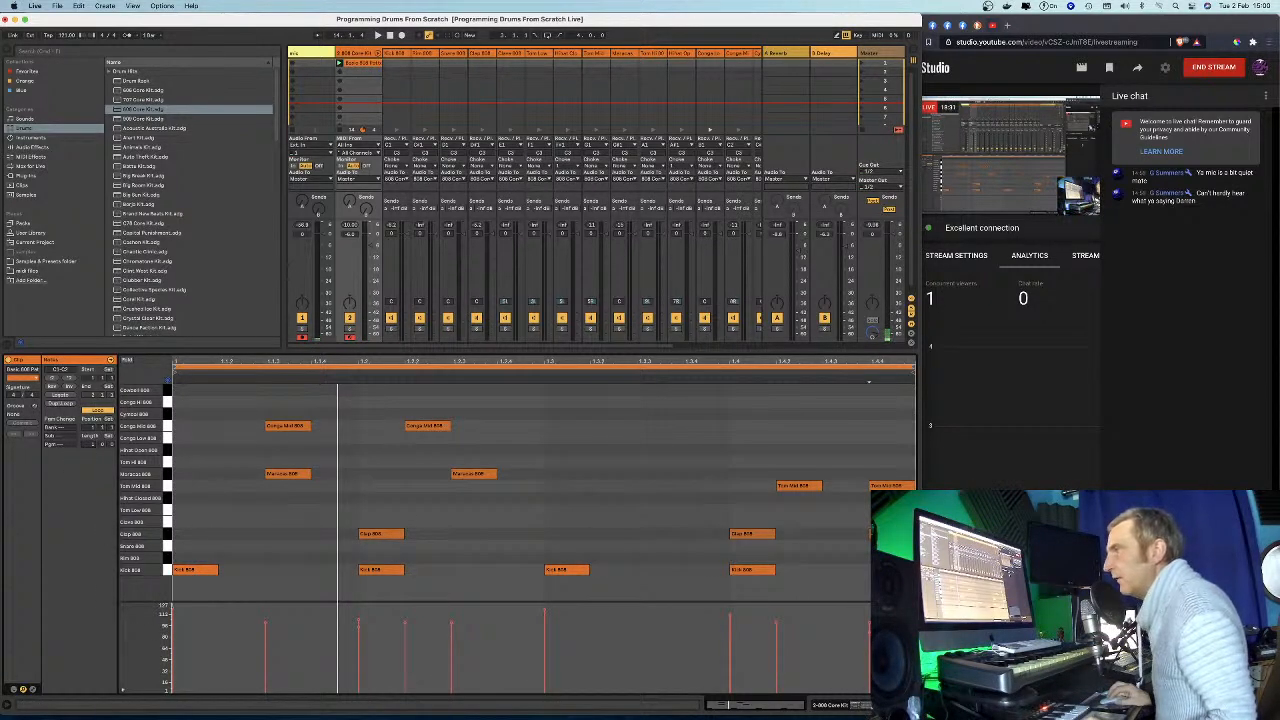
Extend the drum clip's loop to two bars and copy all of the first bar's notes into bar two.
{"action": "left_click_drag", "start_coordinate": [93, 444], "coordinate": [93, 436]}
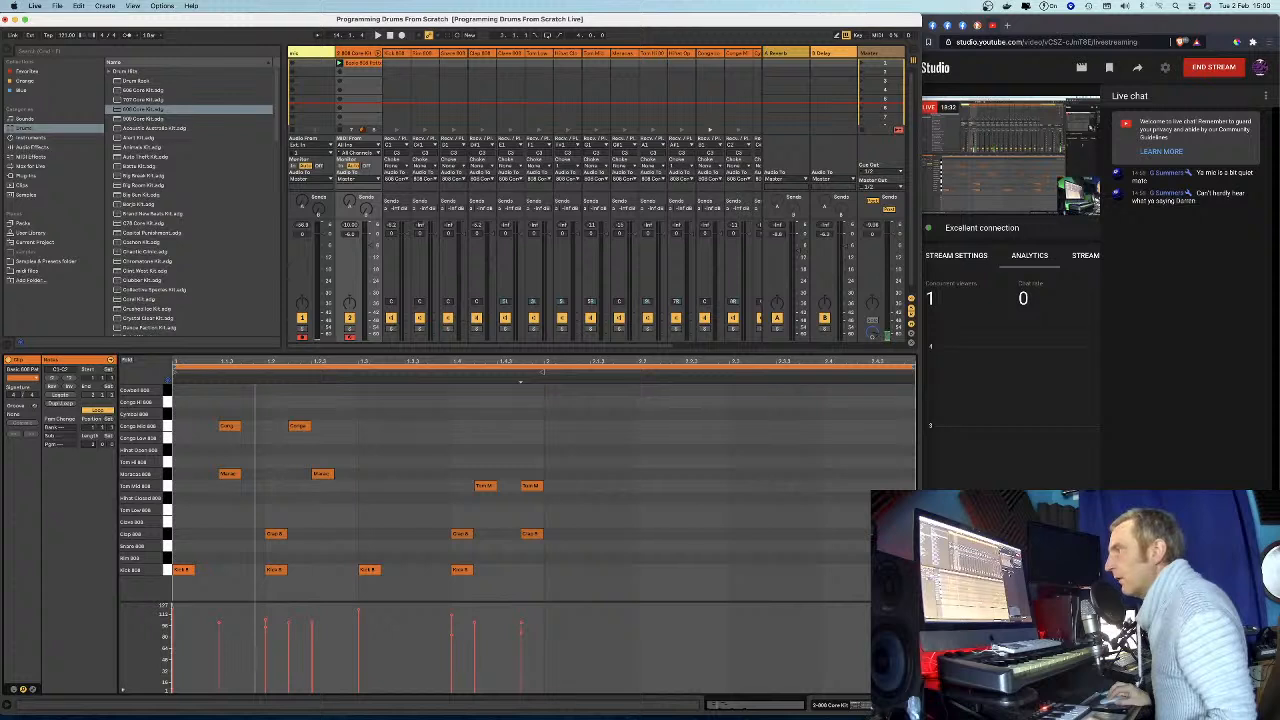
{"action": "left_click_drag", "start_coordinate": [563, 584], "coordinate": [177, 410]}
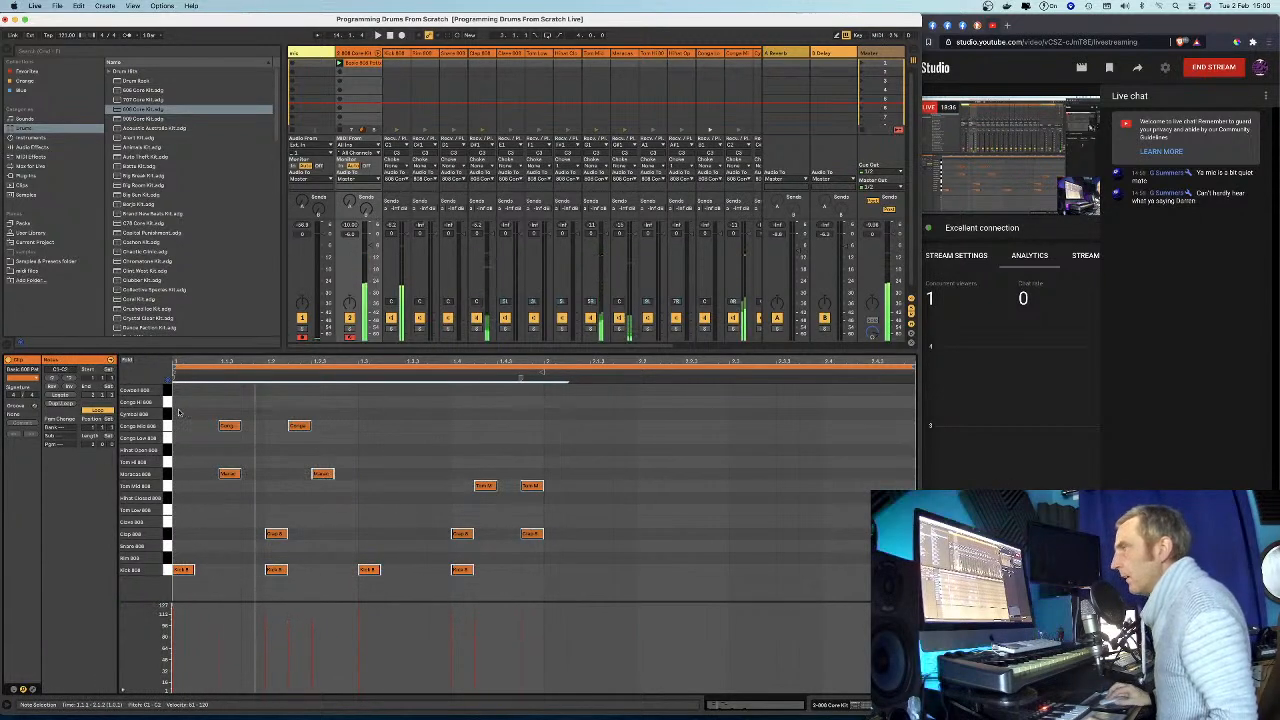
{"action": "left_click", "coordinate": [182, 570]}
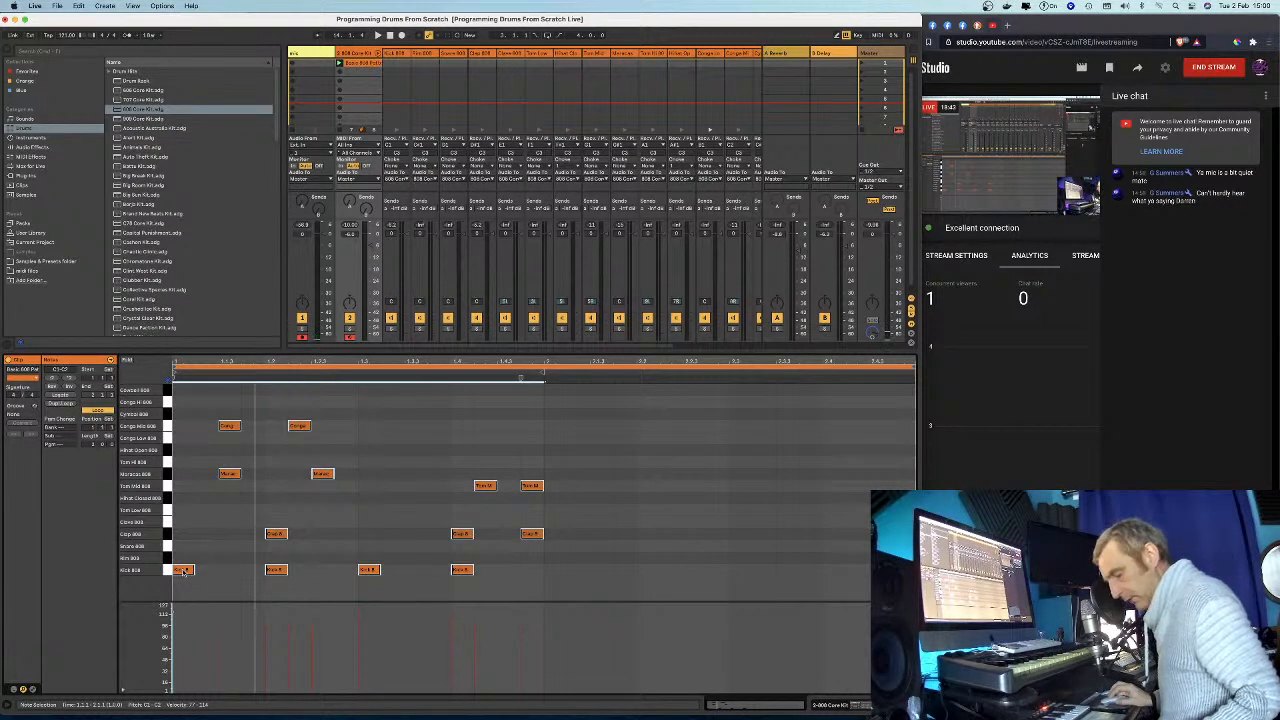
{"action": "left_click_drag", "start_coordinate": [183, 571], "coordinate": [556, 580]}
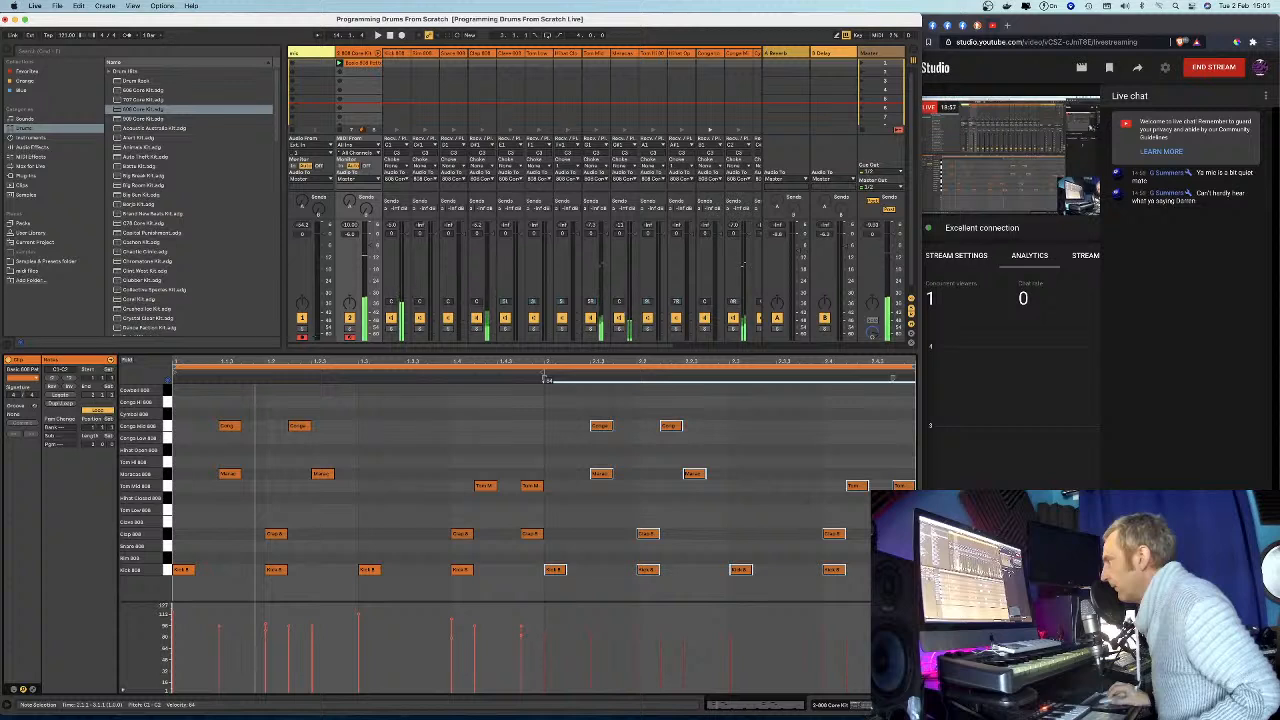
{"action": "left_click", "coordinate": [579, 596]}
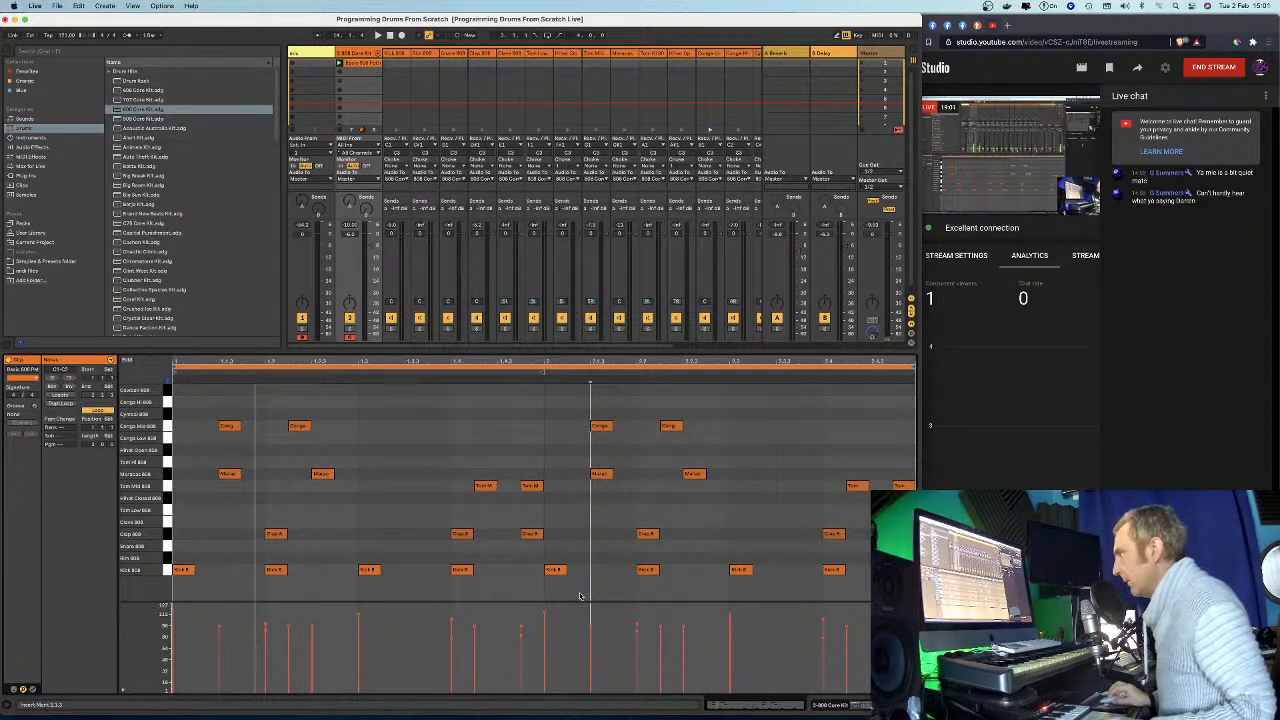
Play the two-bar loop and delete the Clap 808 note at 1.4.4 at the end of the first bar.
{"action": "key", "text": "space"}
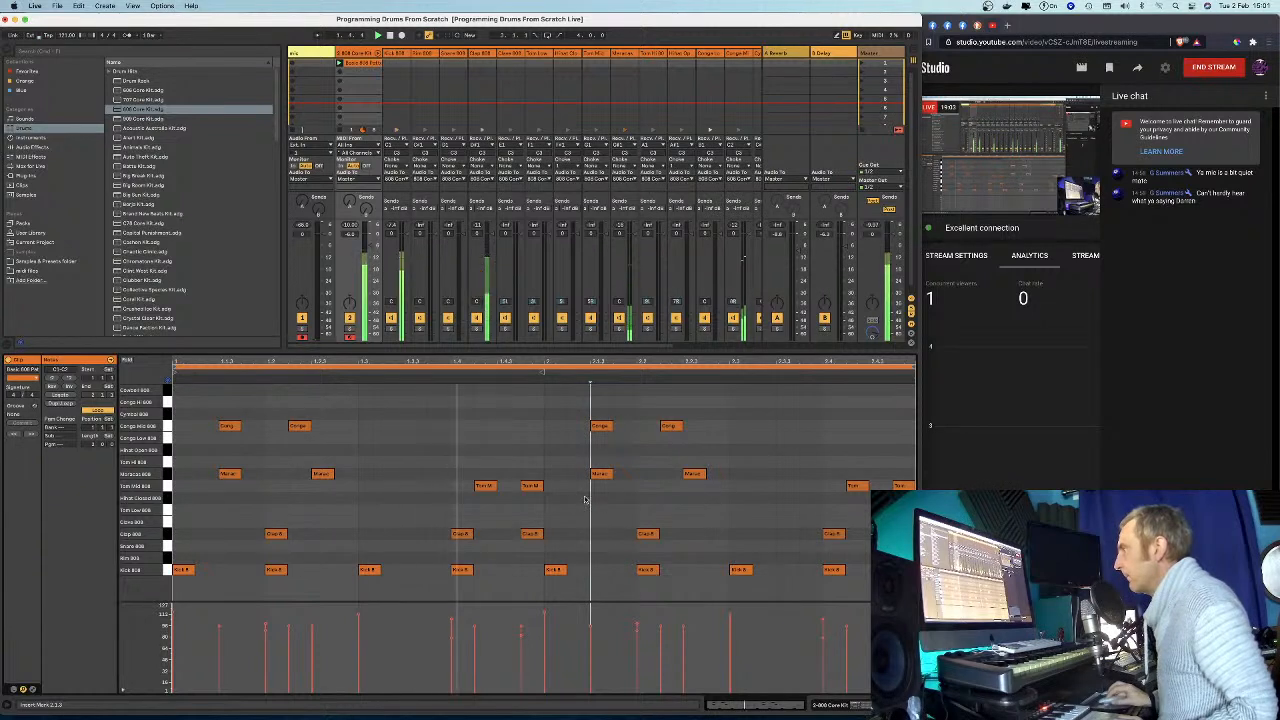
{"action": "double_click", "coordinate": [532, 534]}
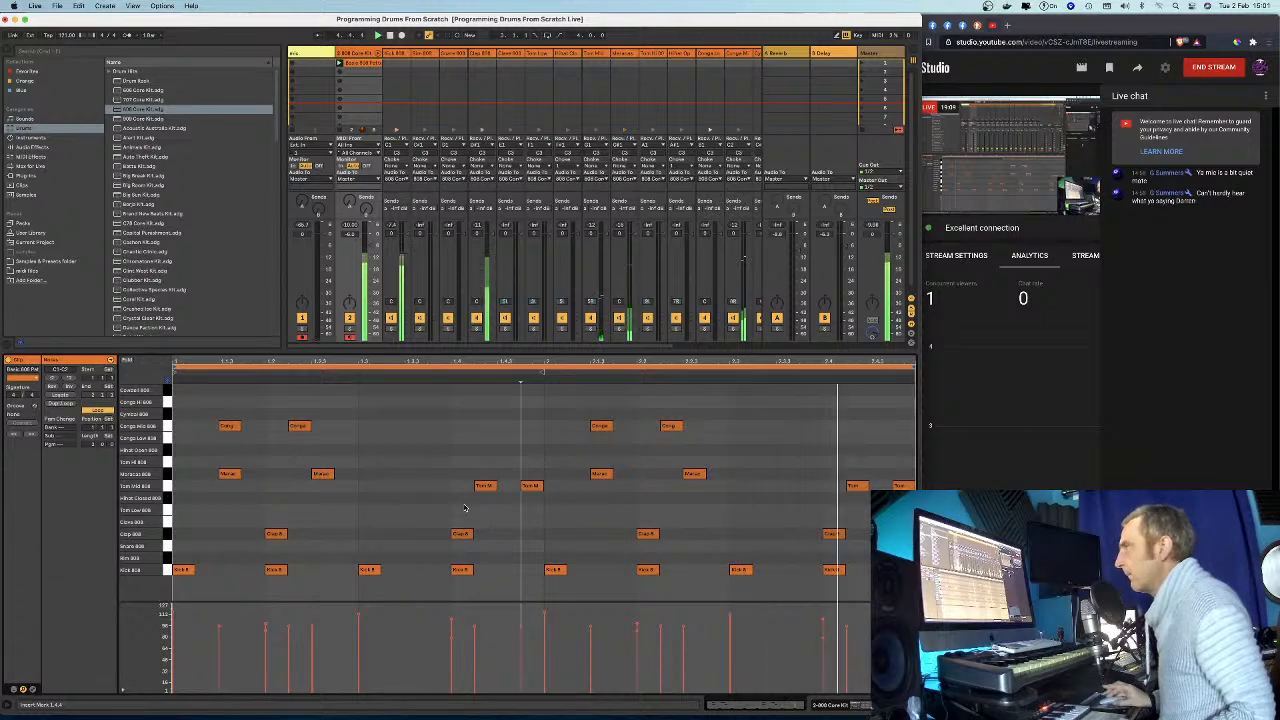
{"action": "left_click", "coordinate": [464, 508]}
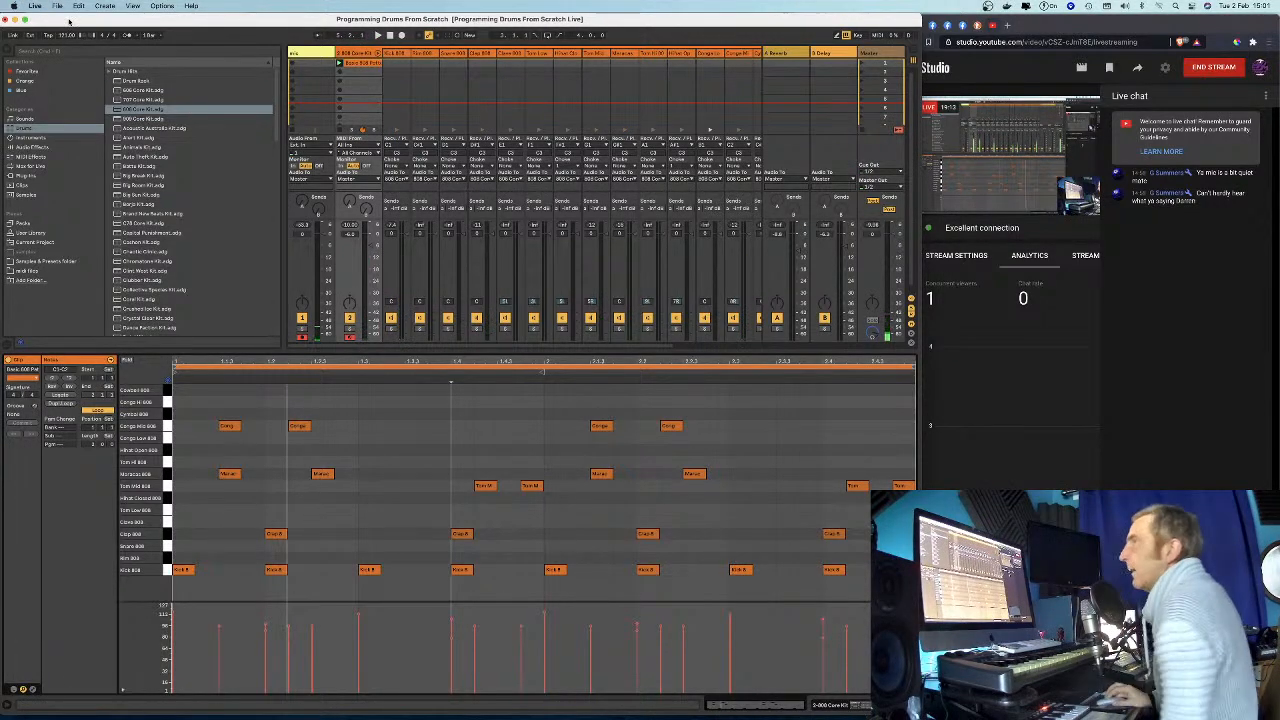
Switch to the drum programming guide in Preview and highlight point 9 on 2 bar and 4 bar loops and point 7 on groove.
{"action": "left_click_drag", "start_coordinate": [69, 20], "coordinate": [93, 54]}
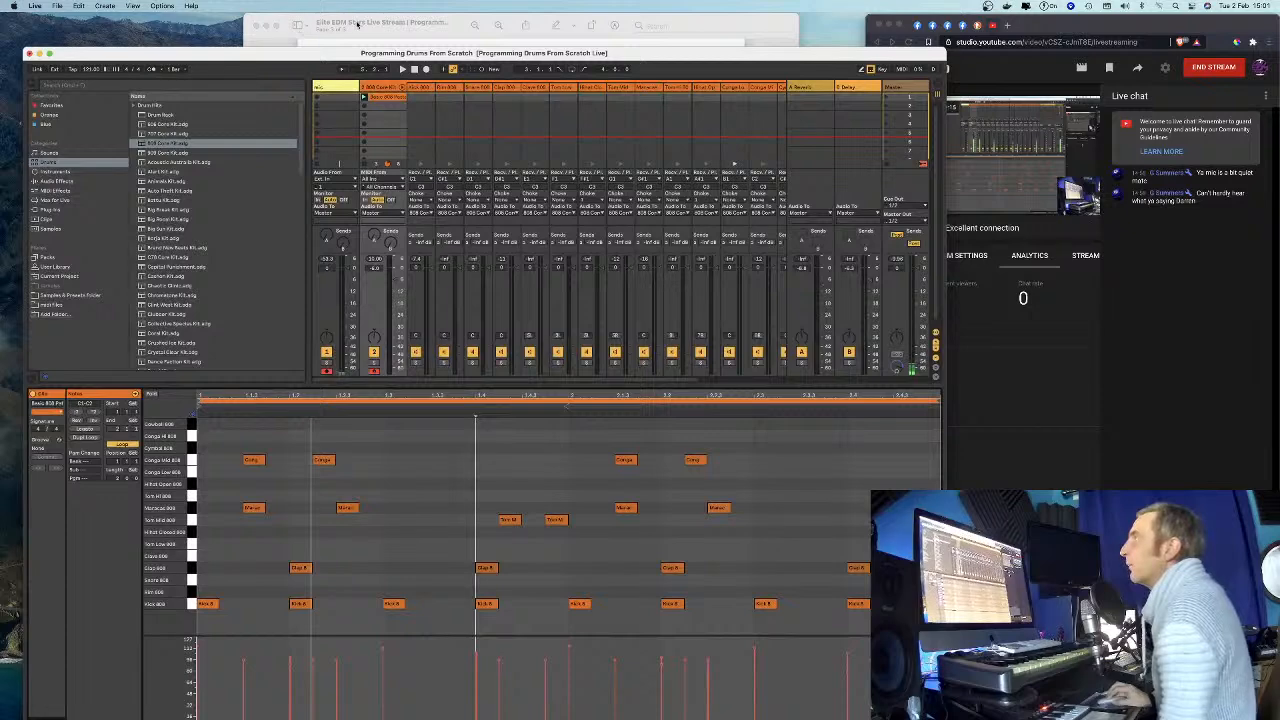
{"action": "left_click", "coordinate": [357, 22]}
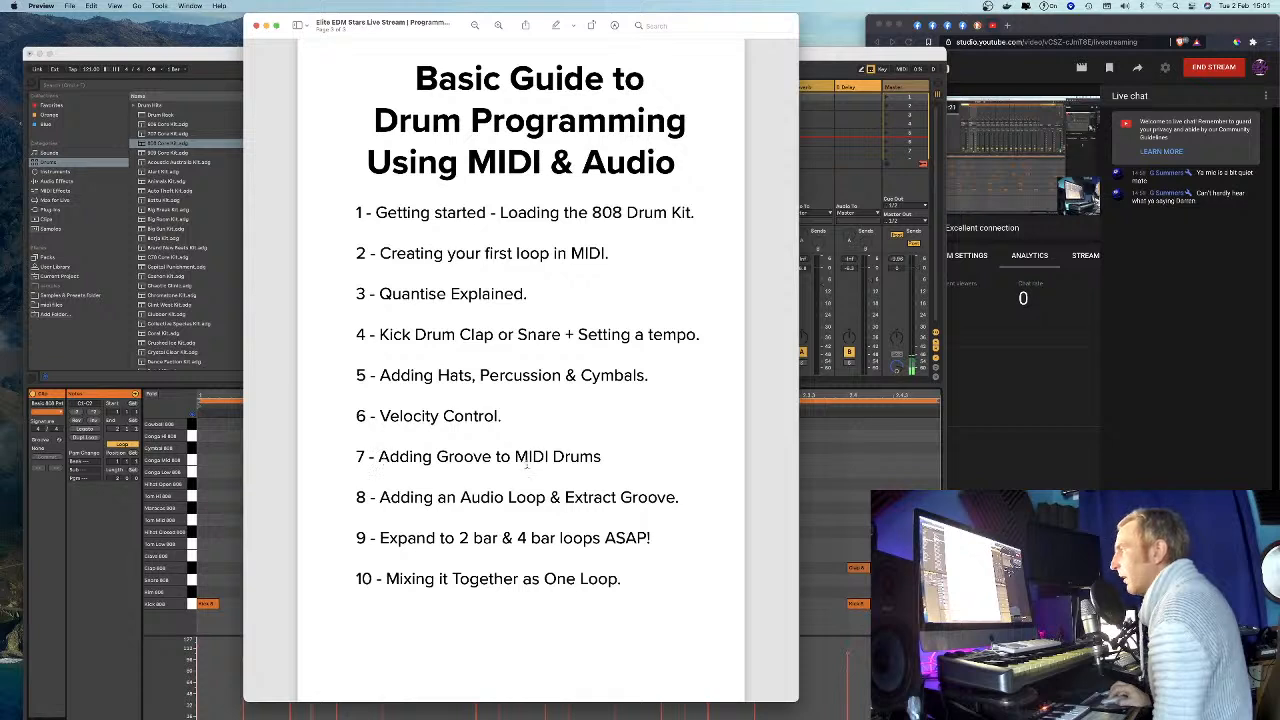
{"action": "left_click_drag", "start_coordinate": [381, 538], "coordinate": [584, 540]}
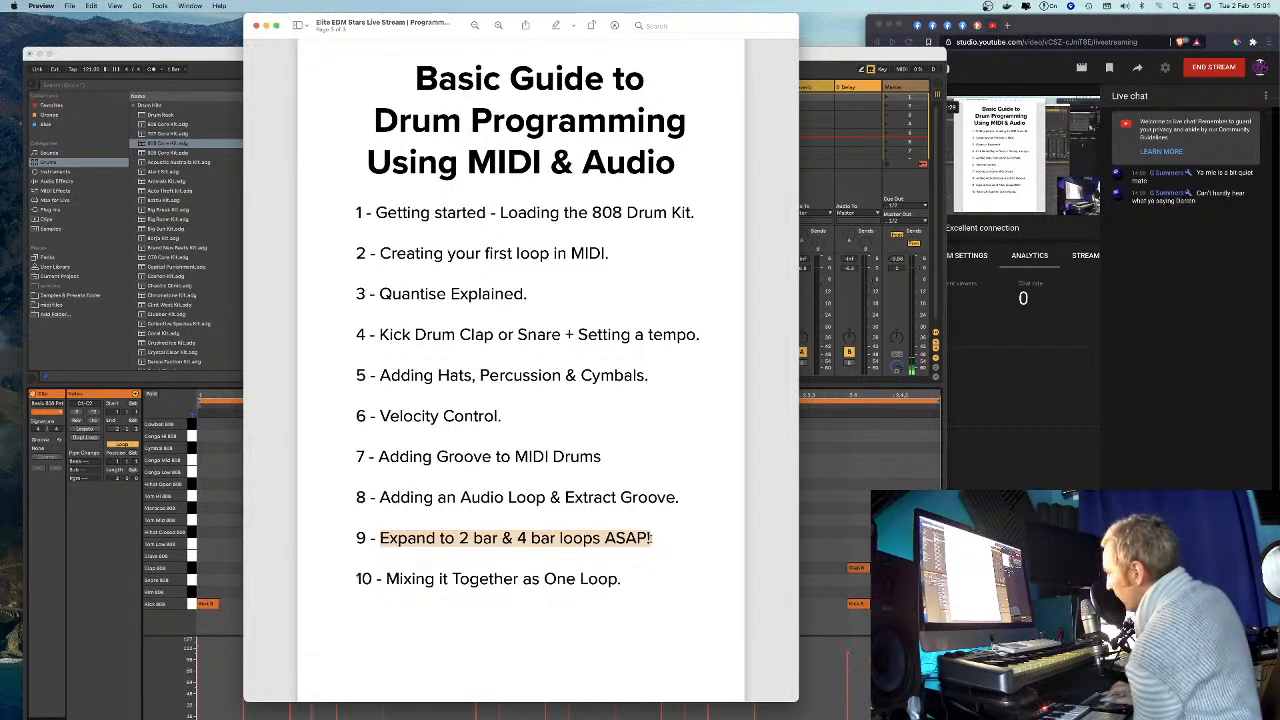
{"action": "left_click_drag", "start_coordinate": [651, 538], "coordinate": [381, 539]}
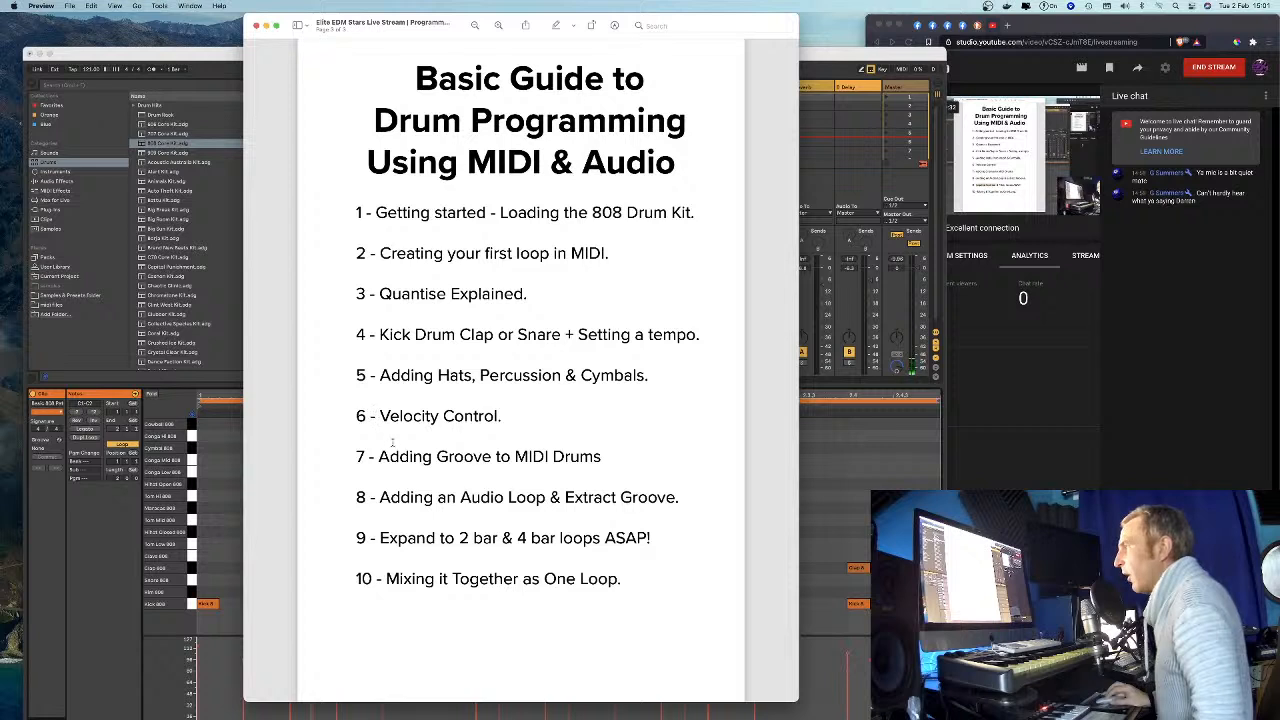
{"action": "left_click_drag", "start_coordinate": [378, 458], "coordinate": [601, 466]}
{"action": "left_click", "coordinate": [620, 468]}
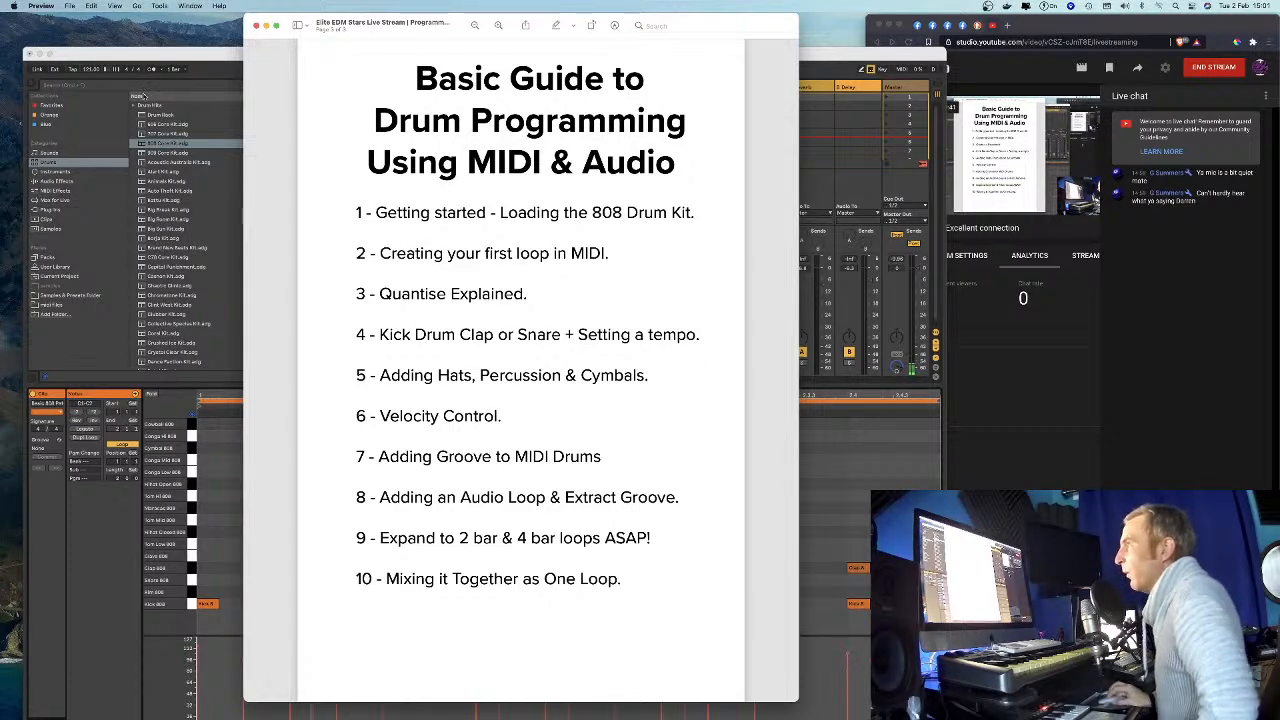
Return to the Ableton Live set and set the project tempo to 124 BPM.
{"action": "double_click", "coordinate": [148, 57]}
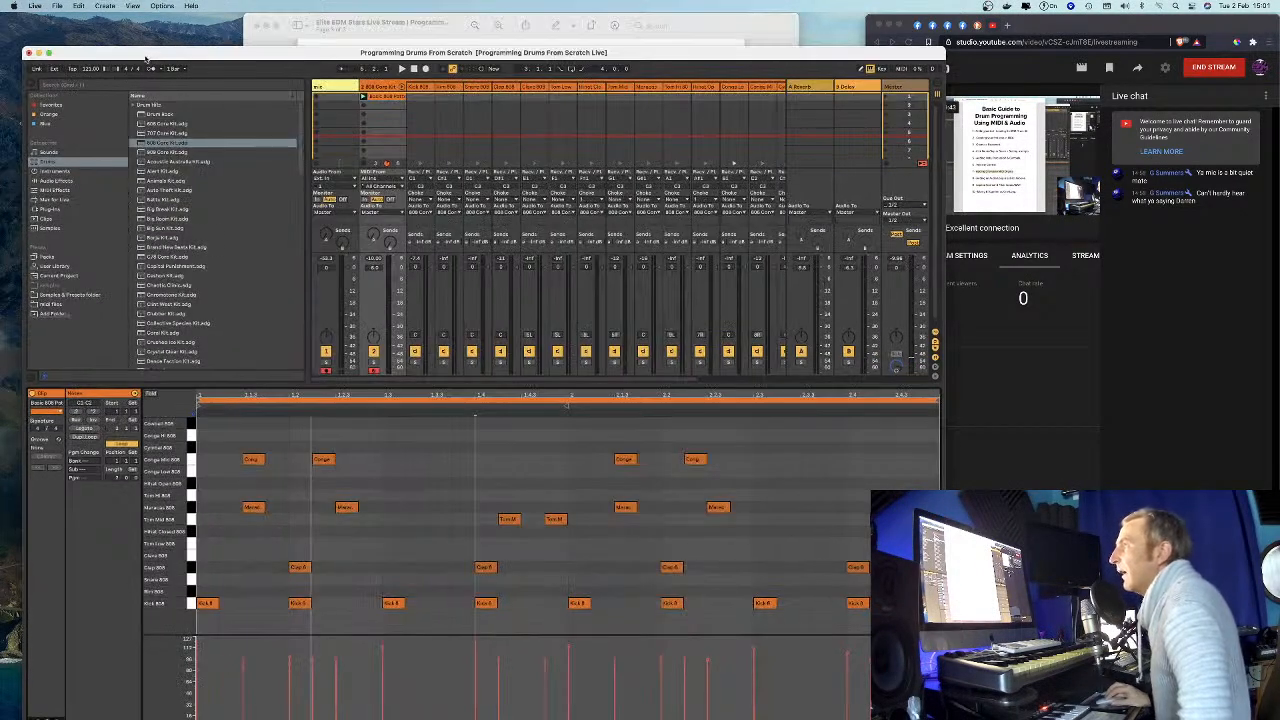
{"action": "left_click", "coordinate": [74, 36]}
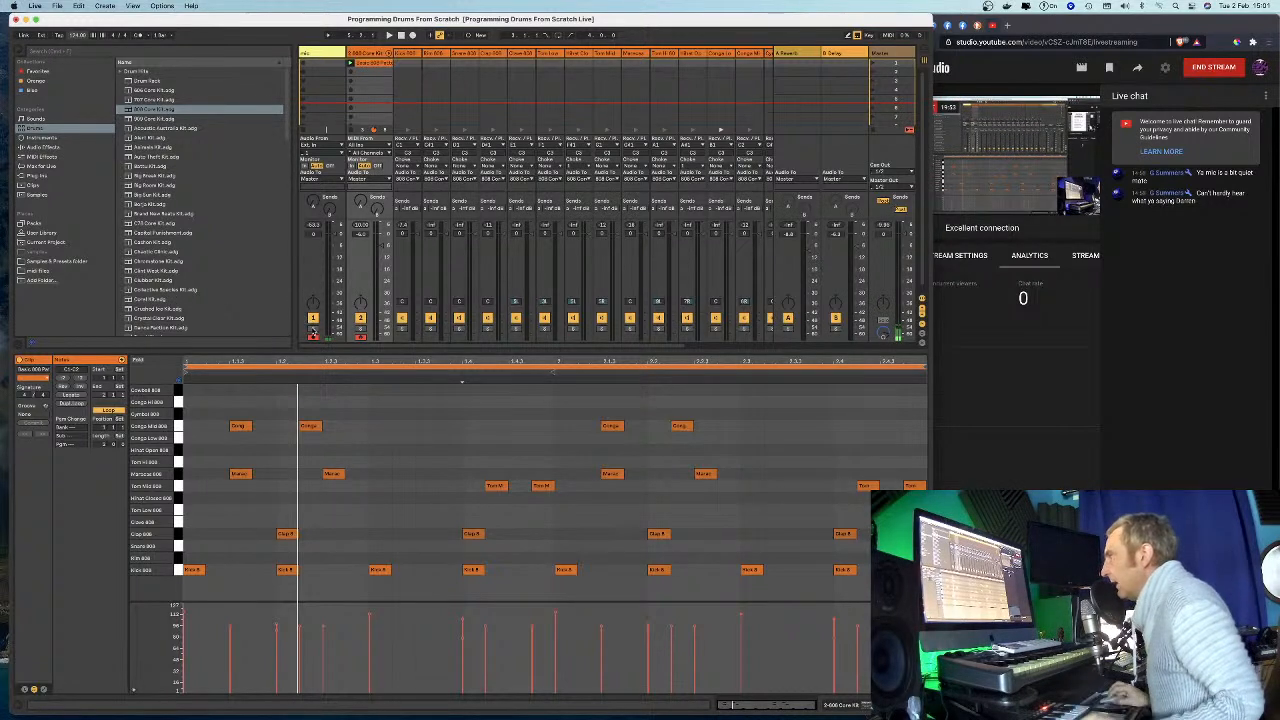
{"action": "left_click", "coordinate": [313, 330]}
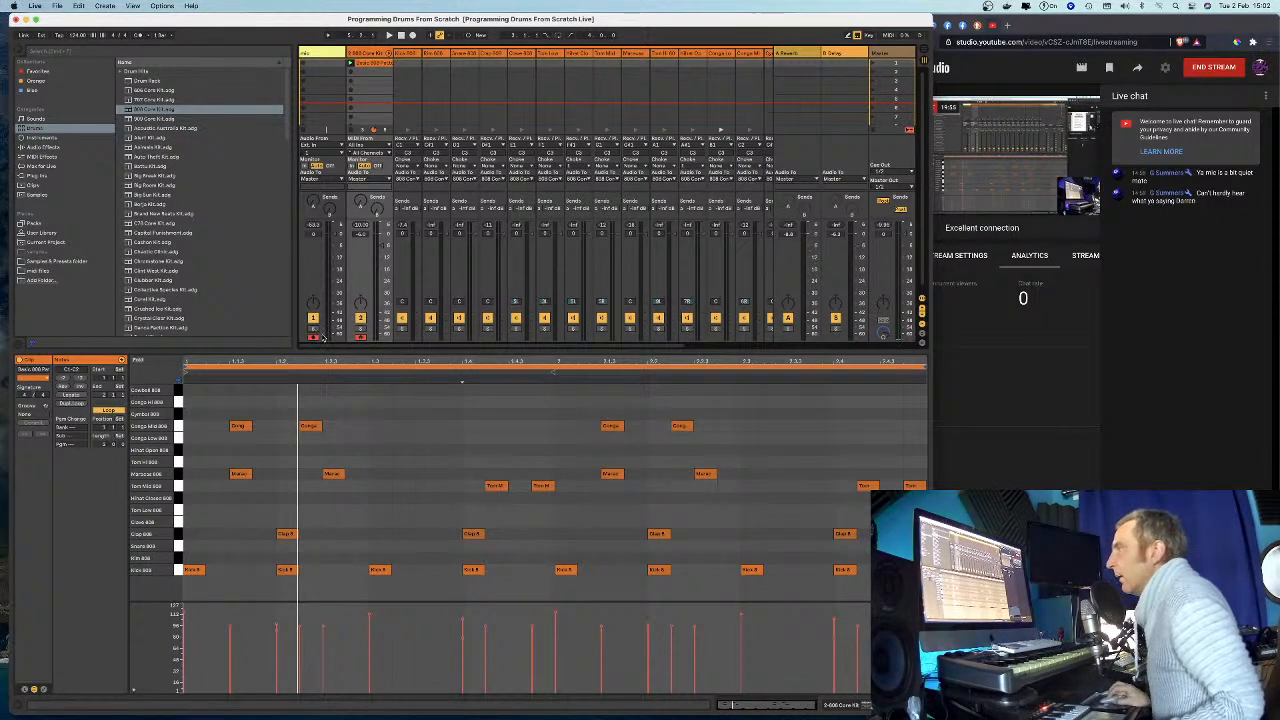
{"action": "mouse_move", "coordinate": [424, 706]}
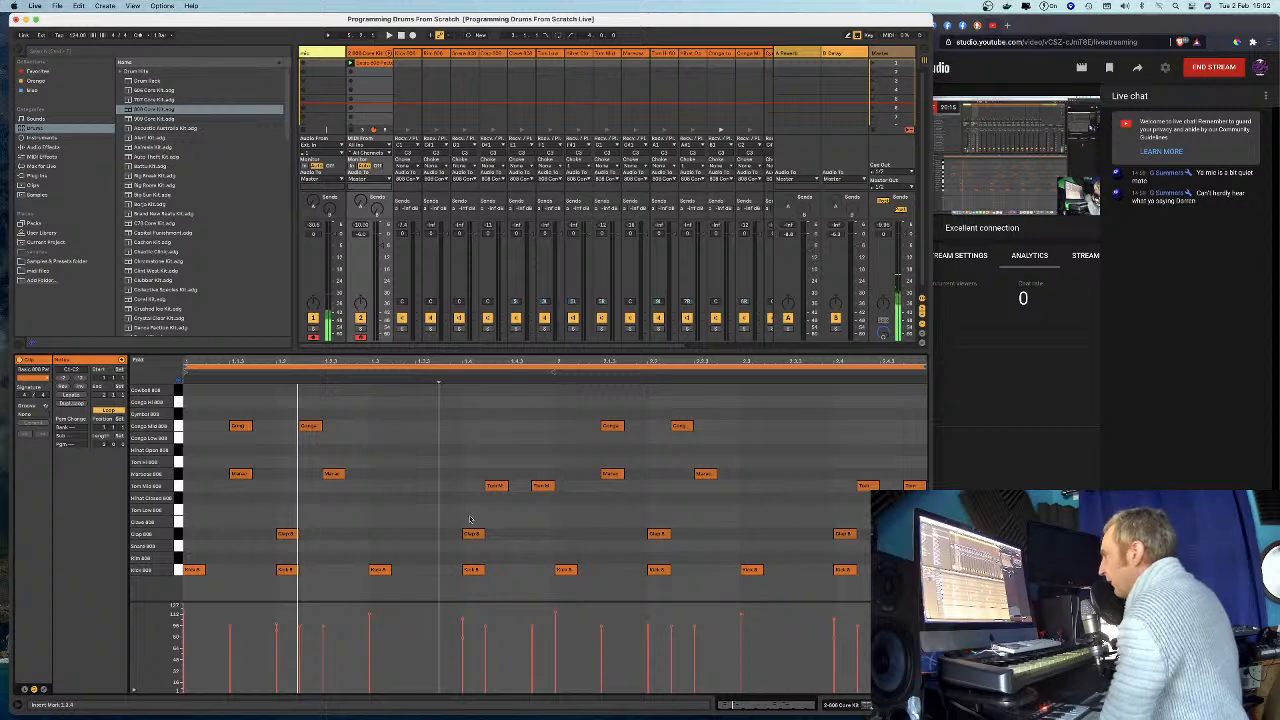
Bring up the drum programming guide, reposition it beside the Ableton Live window, and return to the Live set.
{"action": "left_click_drag", "start_coordinate": [492, 19], "coordinate": [483, 96]}
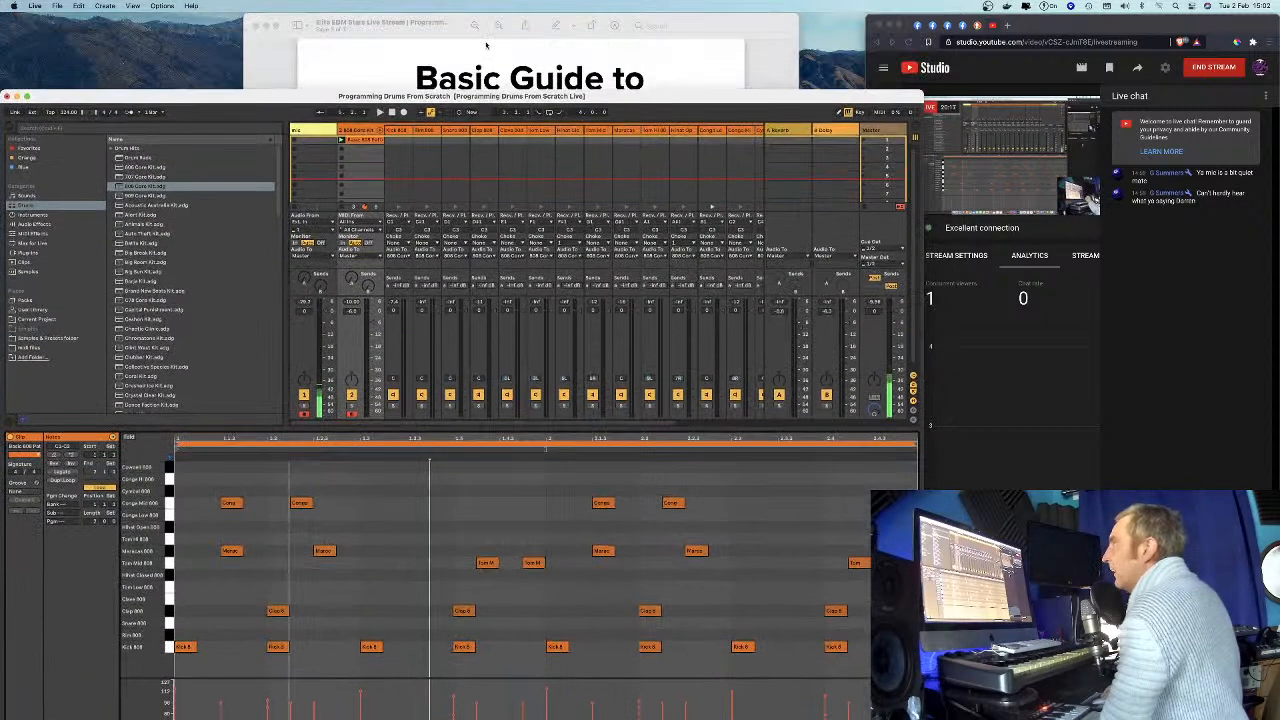
{"action": "left_click", "coordinate": [417, 25]}
{"action": "left_click", "coordinate": [417, 25]}
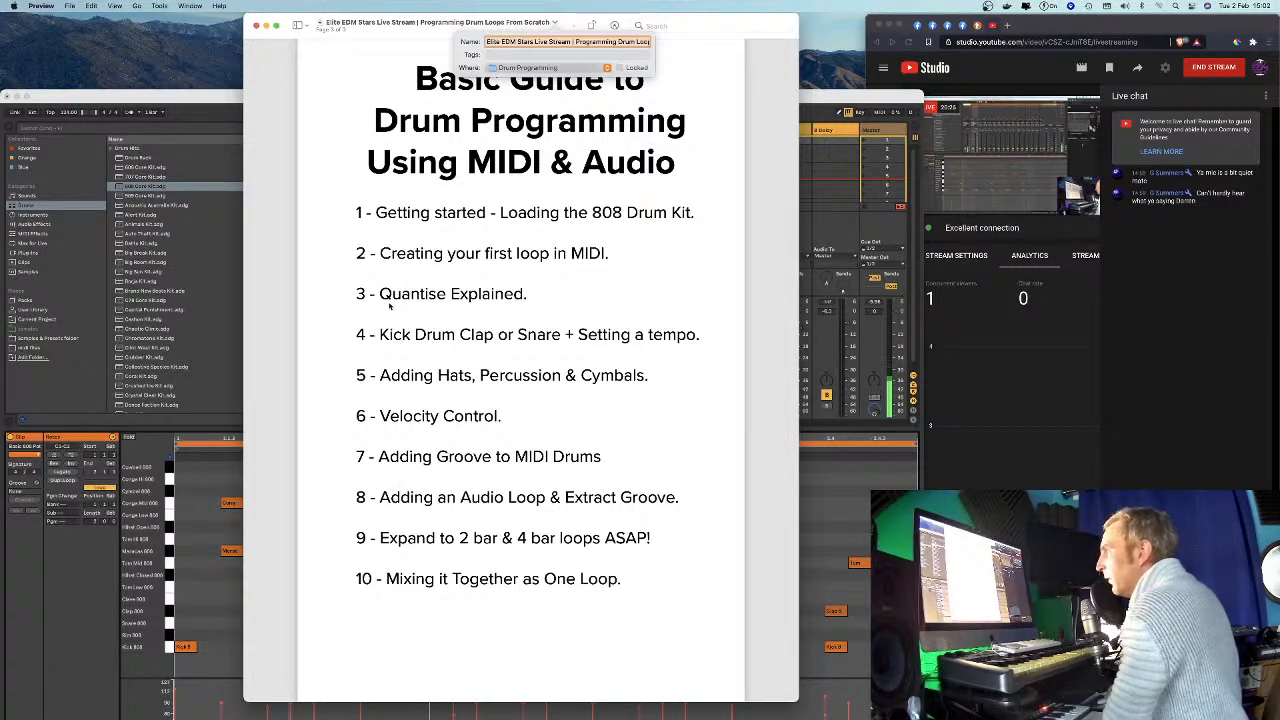
{"action": "left_click_drag", "start_coordinate": [485, 23], "coordinate": [500, 24]}
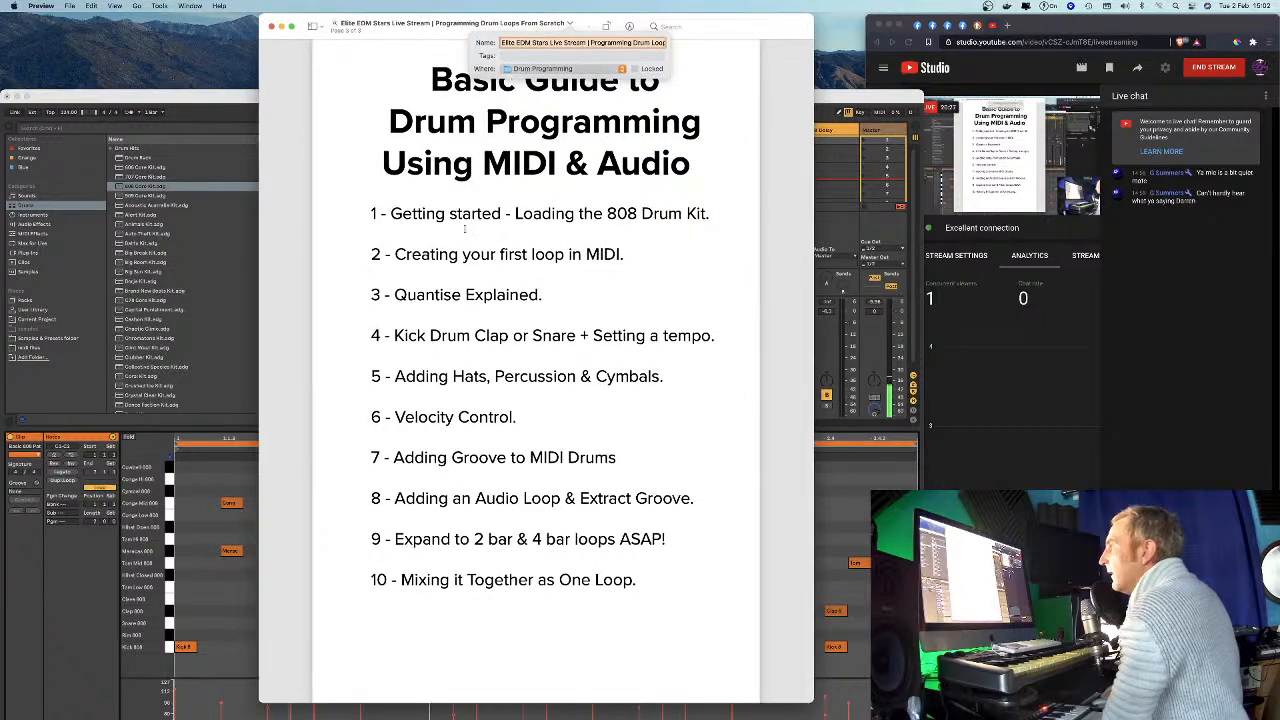
{"action": "left_click_drag", "start_coordinate": [400, 24], "coordinate": [836, 23]}
{"action": "double_click", "coordinate": [545, 98]}
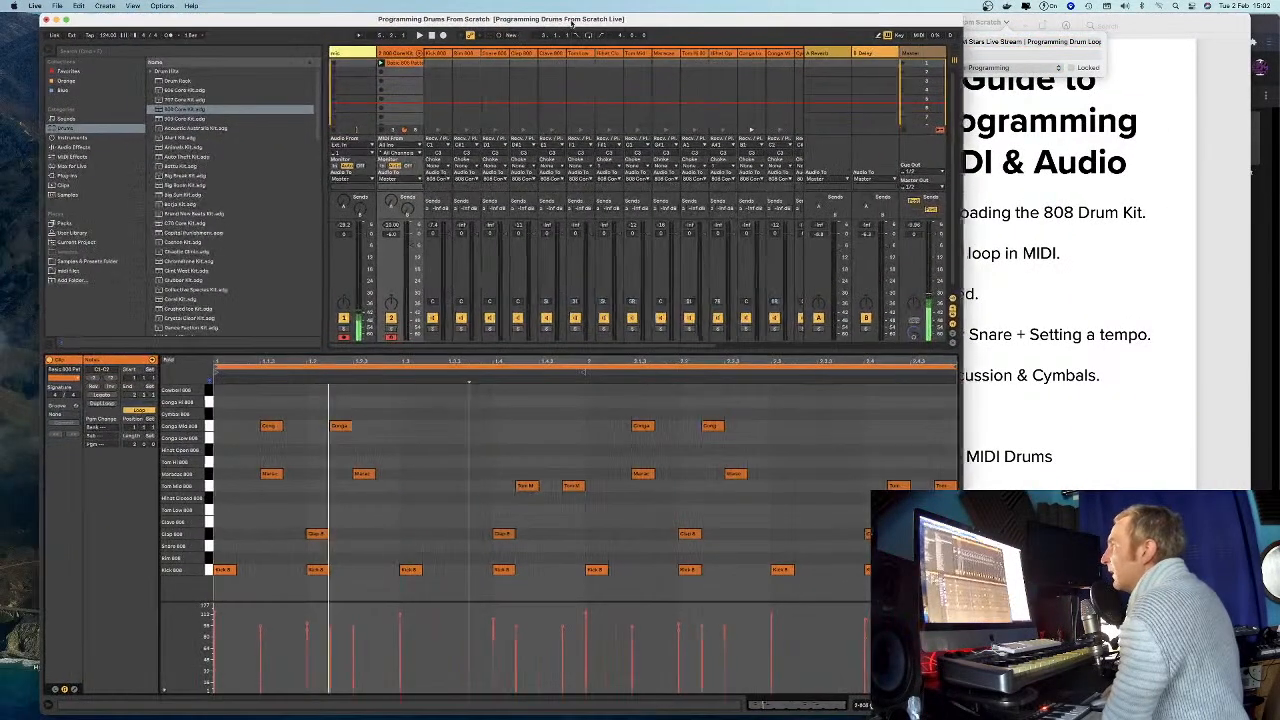
Set the fixed grid to 1/16 and lengthen all the Kick 808 notes in both bars to three sixteenths.
{"action": "right_click", "coordinate": [446, 505]}
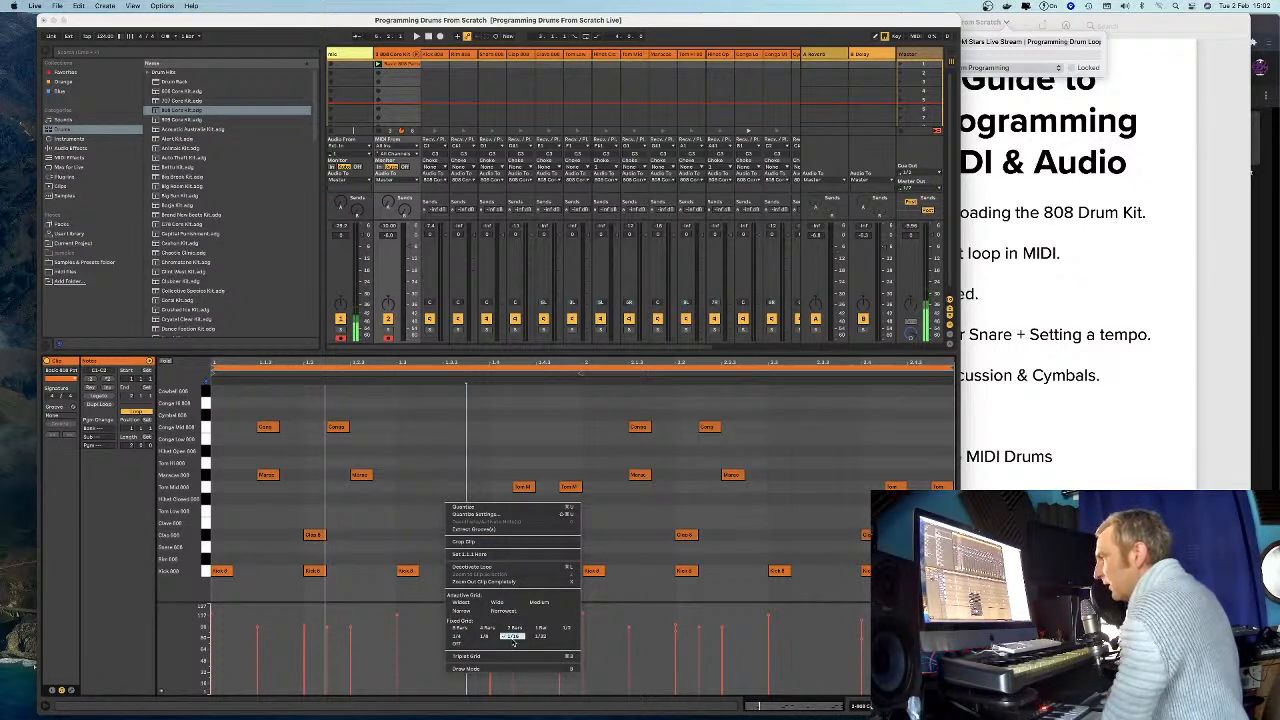
{"action": "left_click", "coordinate": [512, 638]}
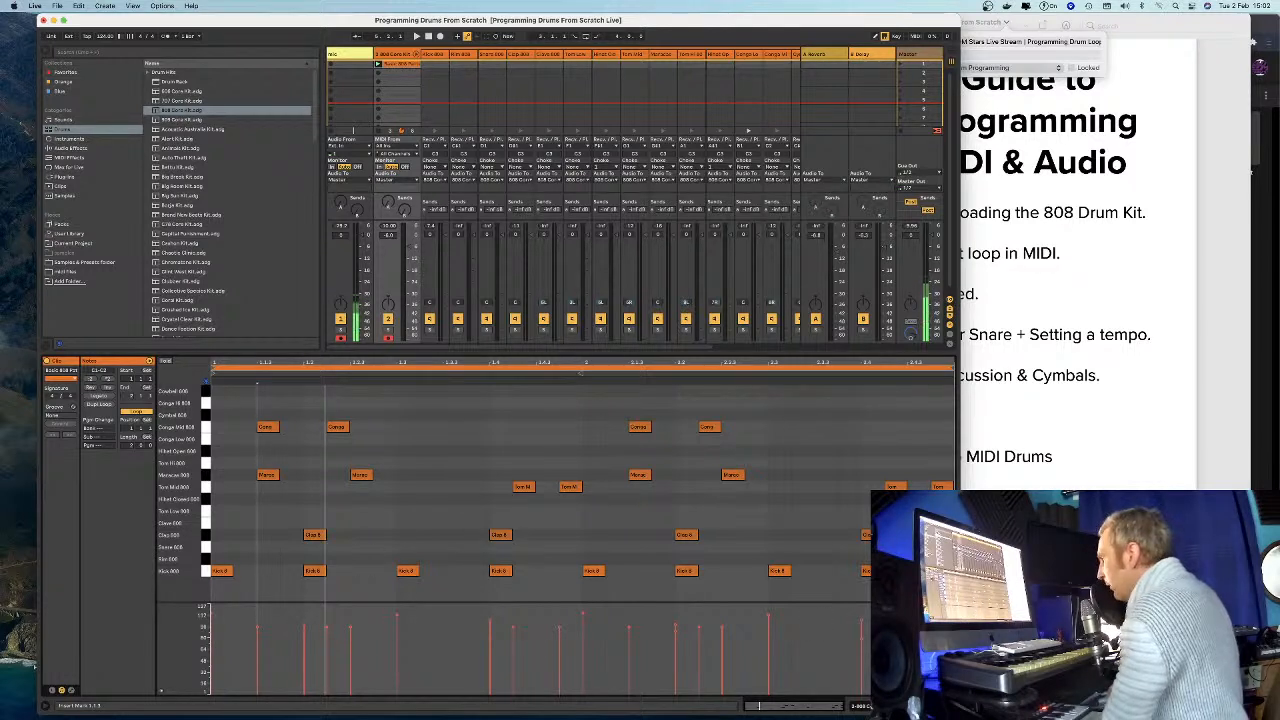
{"action": "left_click_drag", "start_coordinate": [930, 574], "coordinate": [285, 572]}
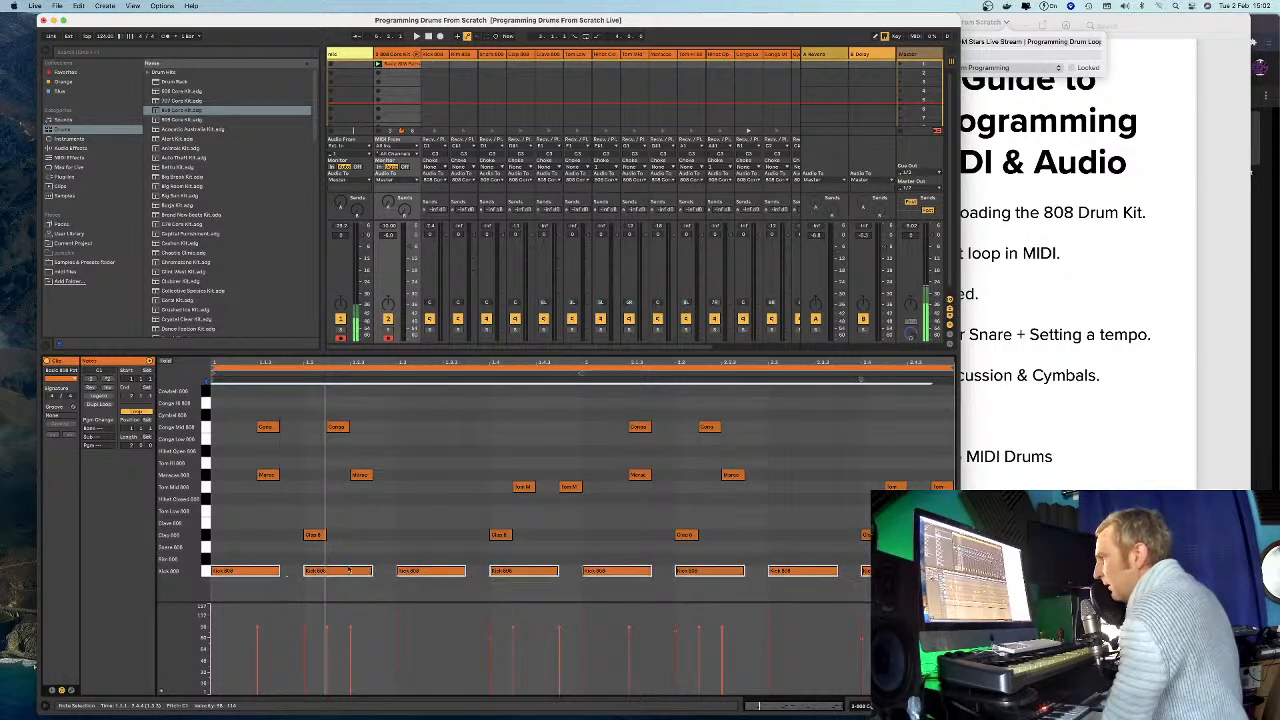
{"action": "left_click", "coordinate": [442, 539]}
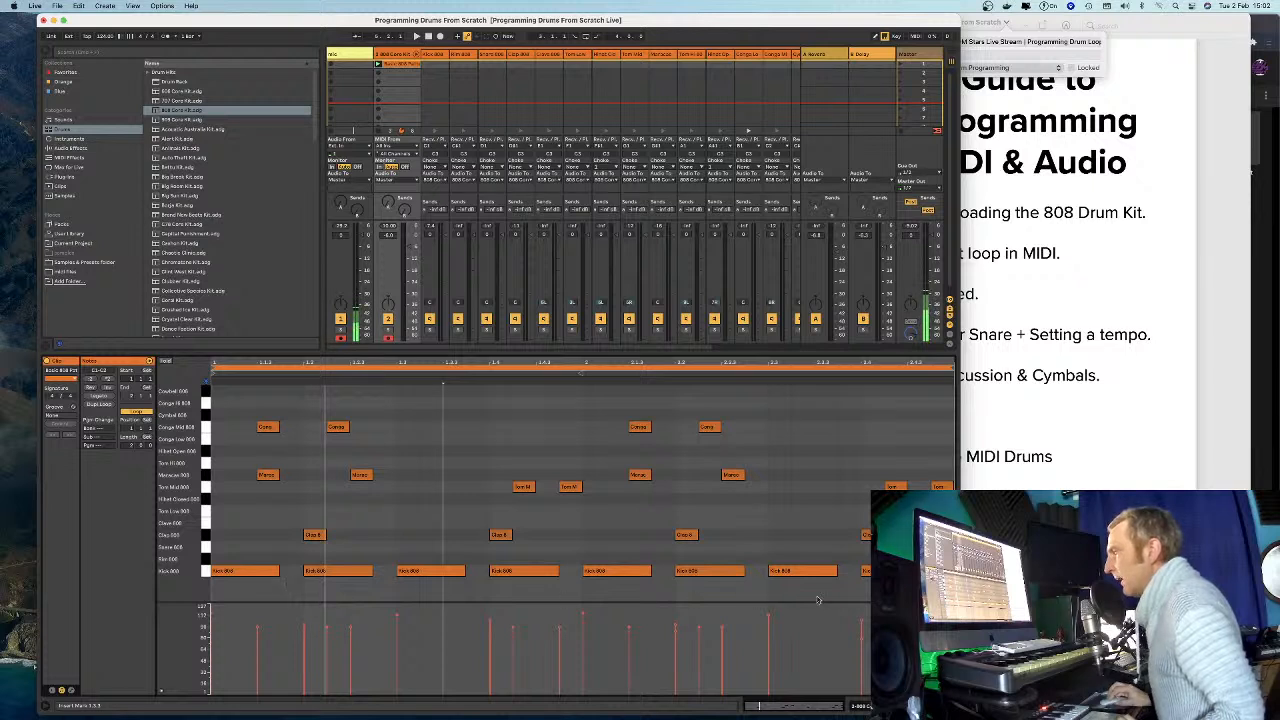
{"action": "left_click", "coordinate": [933, 545]}
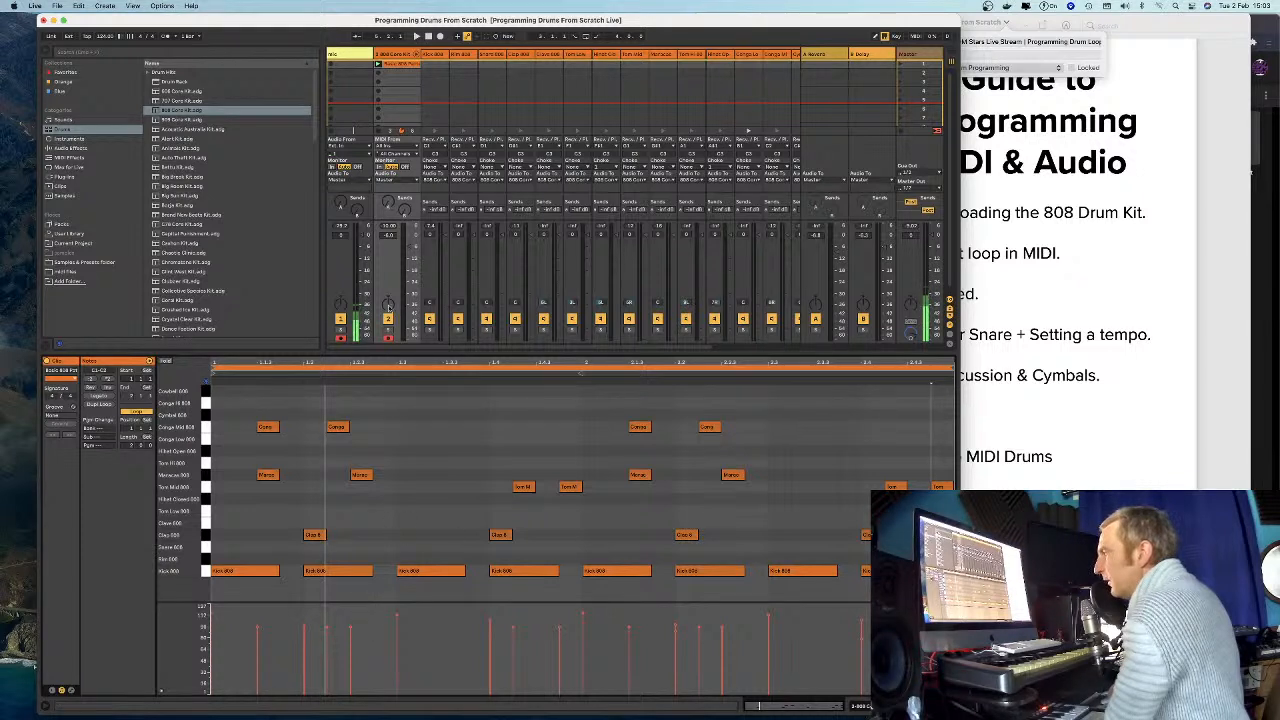
Select the first bar's two Maracas 808 notes, solo the Maracas 808 chain during playback, and show its sample device.
{"action": "left_click", "coordinate": [302, 485]}
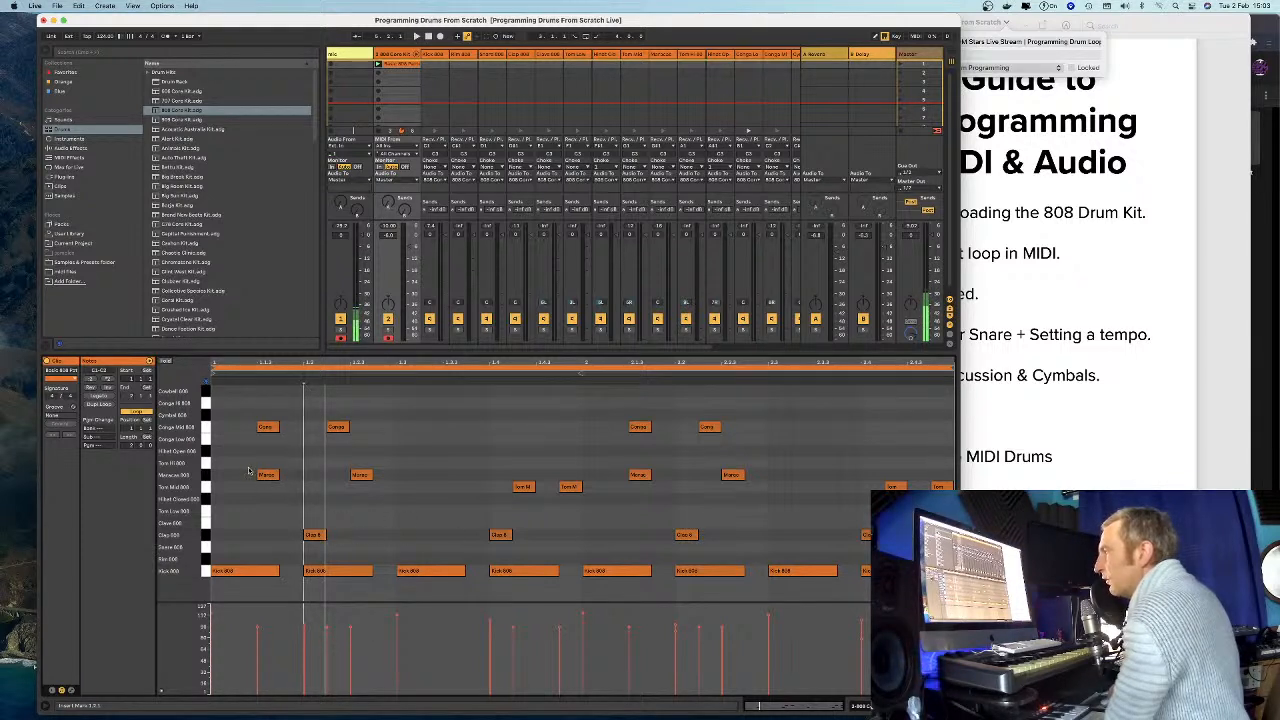
{"action": "left_click_drag", "start_coordinate": [249, 470], "coordinate": [391, 481]}
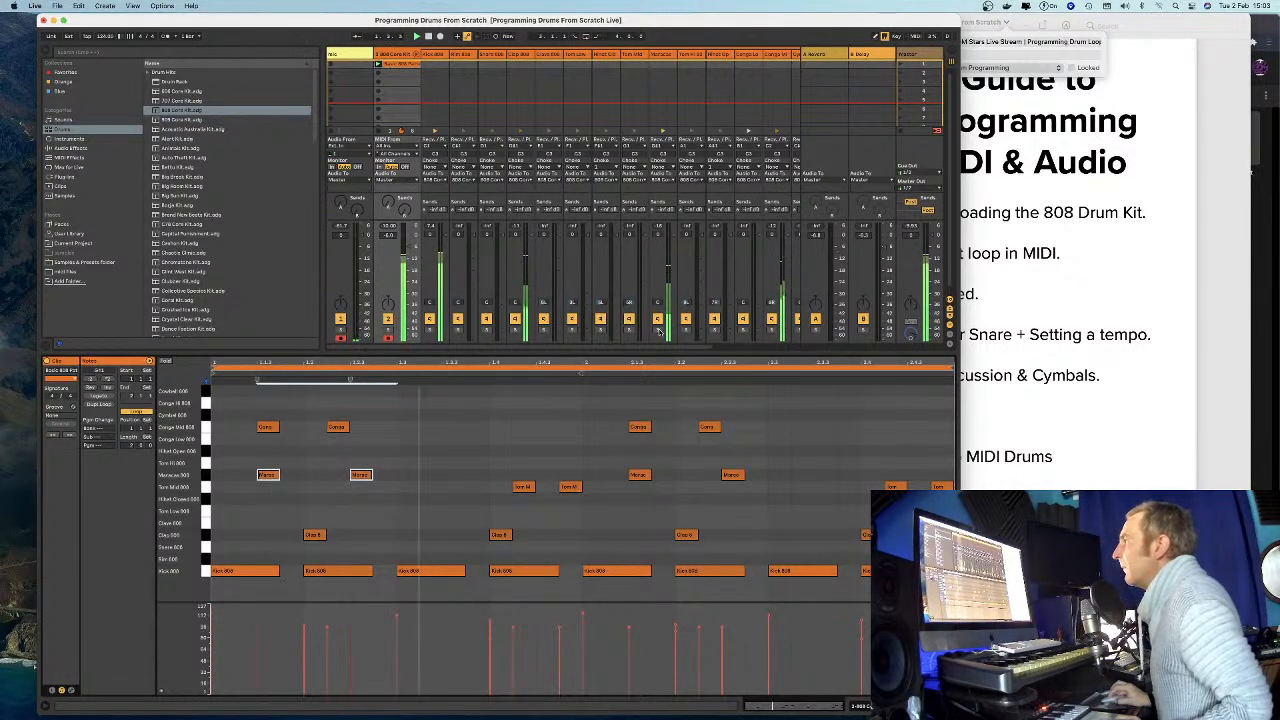
{"action": "left_click", "coordinate": [657, 331]}
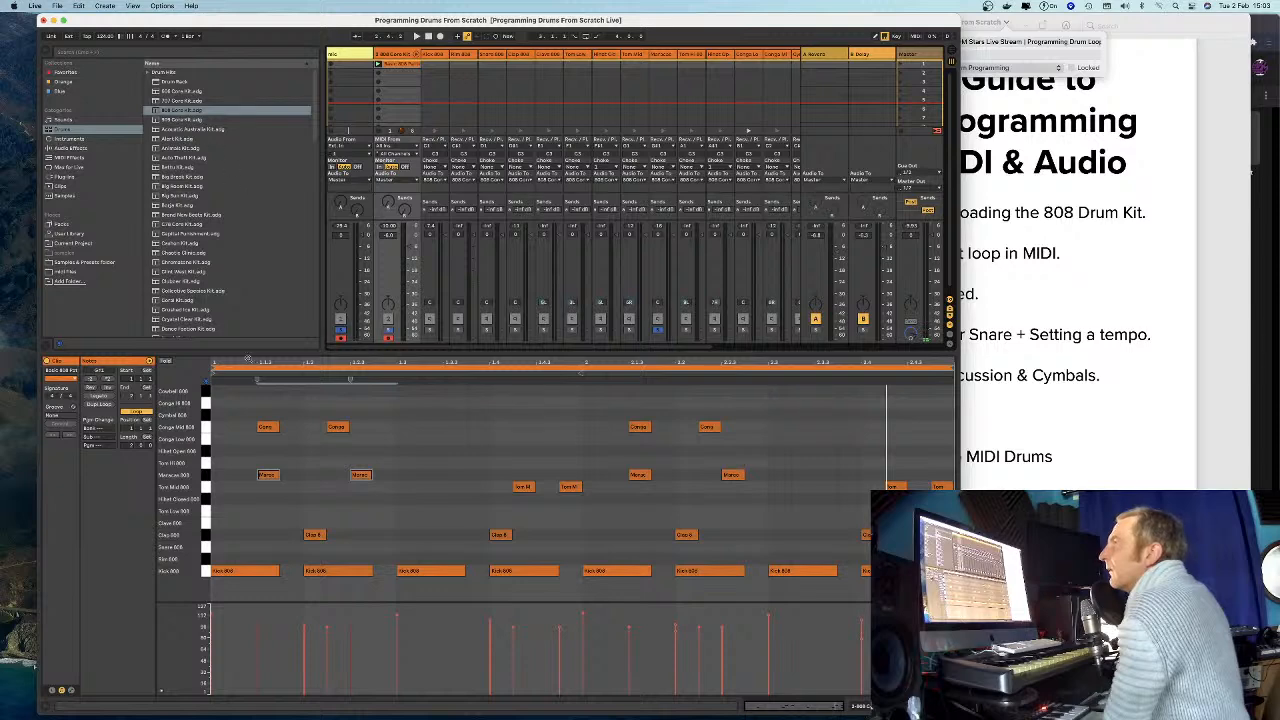
{"action": "left_click", "coordinate": [660, 54]}
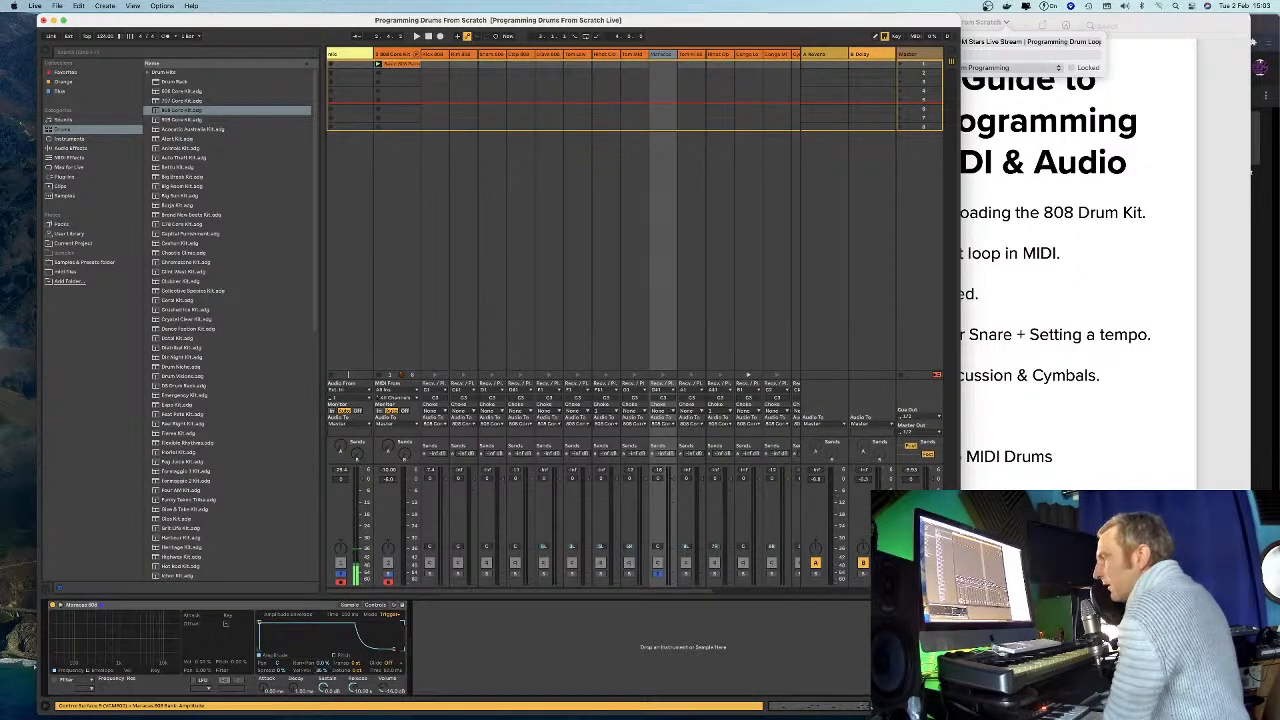
Open the 808 clip's notes during playback and adjust the velocities of the first bar's two Maracas 808 notes.
{"action": "key", "text": "space"}
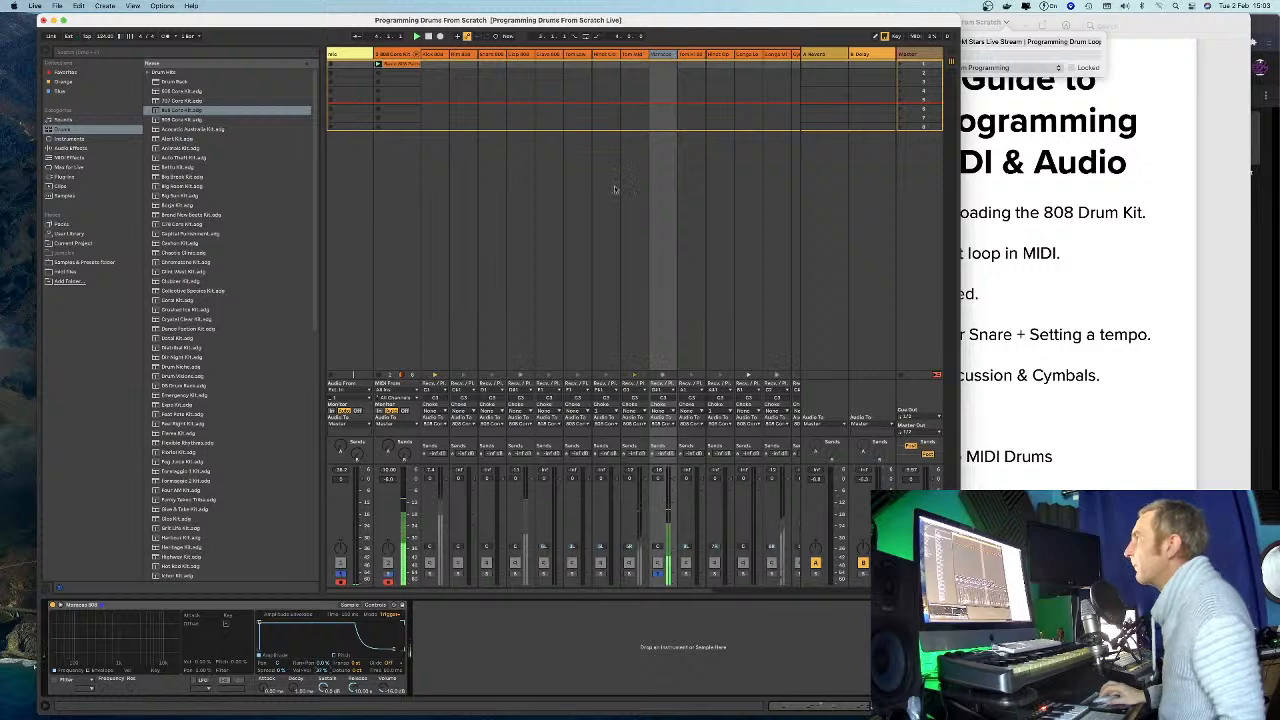
{"action": "double_click", "coordinate": [408, 66]}
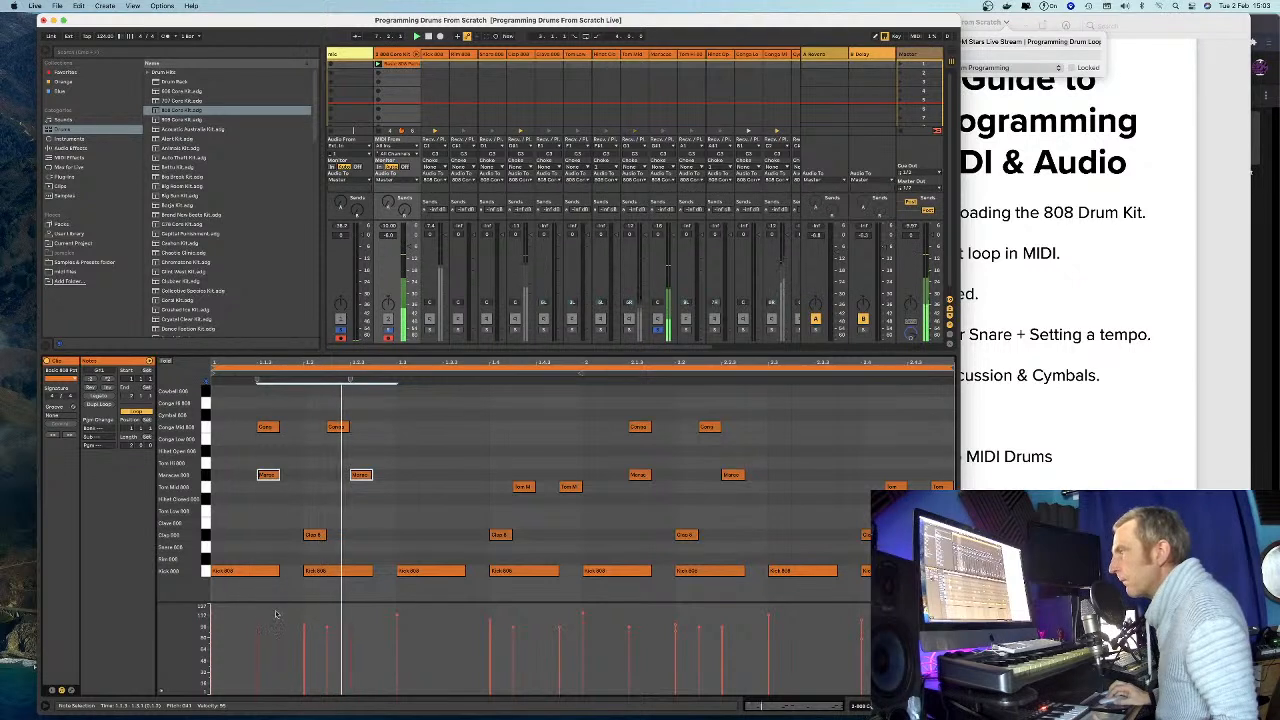
{"action": "left_click", "coordinate": [361, 474]}
{"action": "left_click_drag", "start_coordinate": [350, 629], "coordinate": [350, 606]}
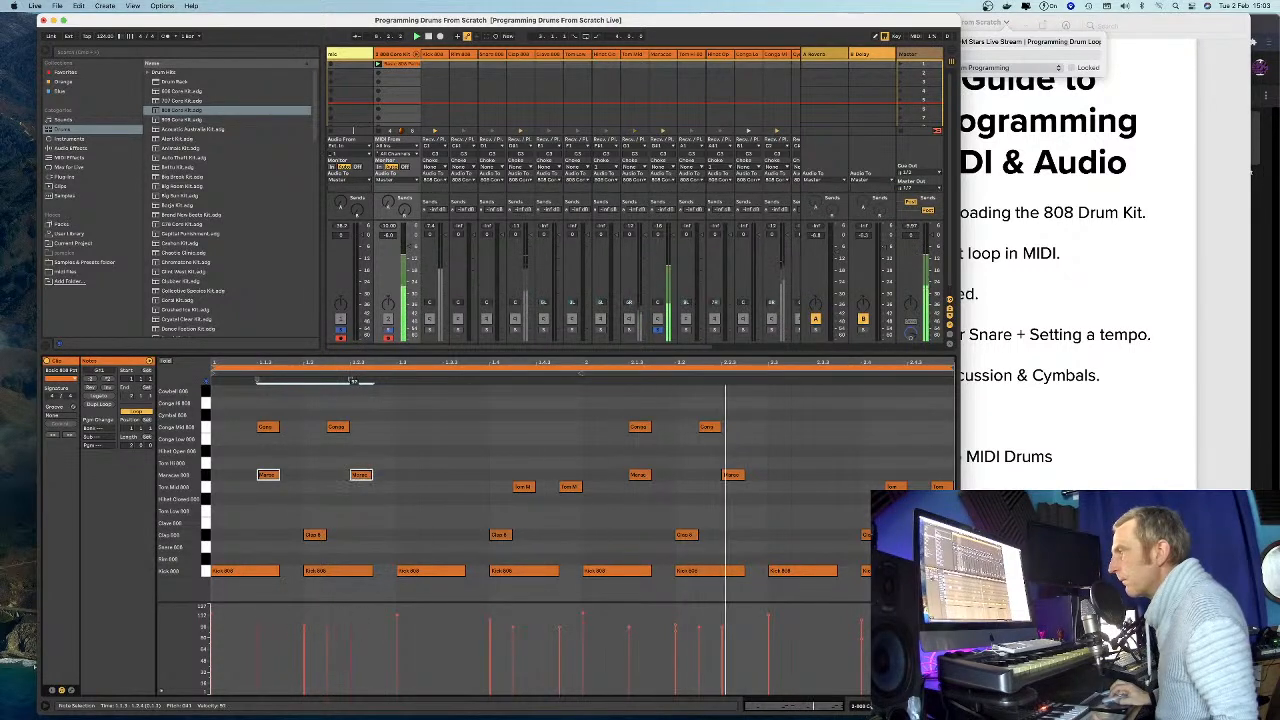
{"action": "left_click_drag", "start_coordinate": [350, 380], "coordinate": [351, 628]}
{"action": "left_click", "coordinate": [366, 622]}
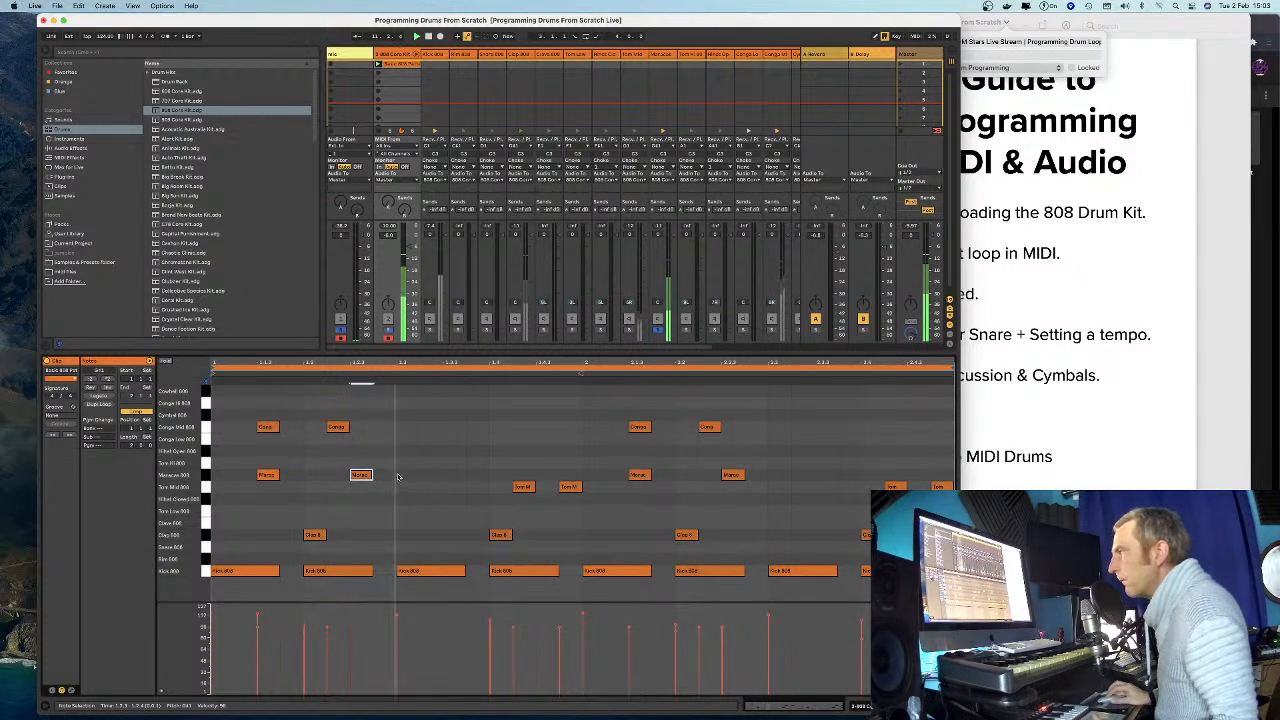
Duplicate the second Maracas 808 note onto the following sixteenth, lower the duplicate's velocity, and stop playback.
{"action": "key", "text": "super+d"}
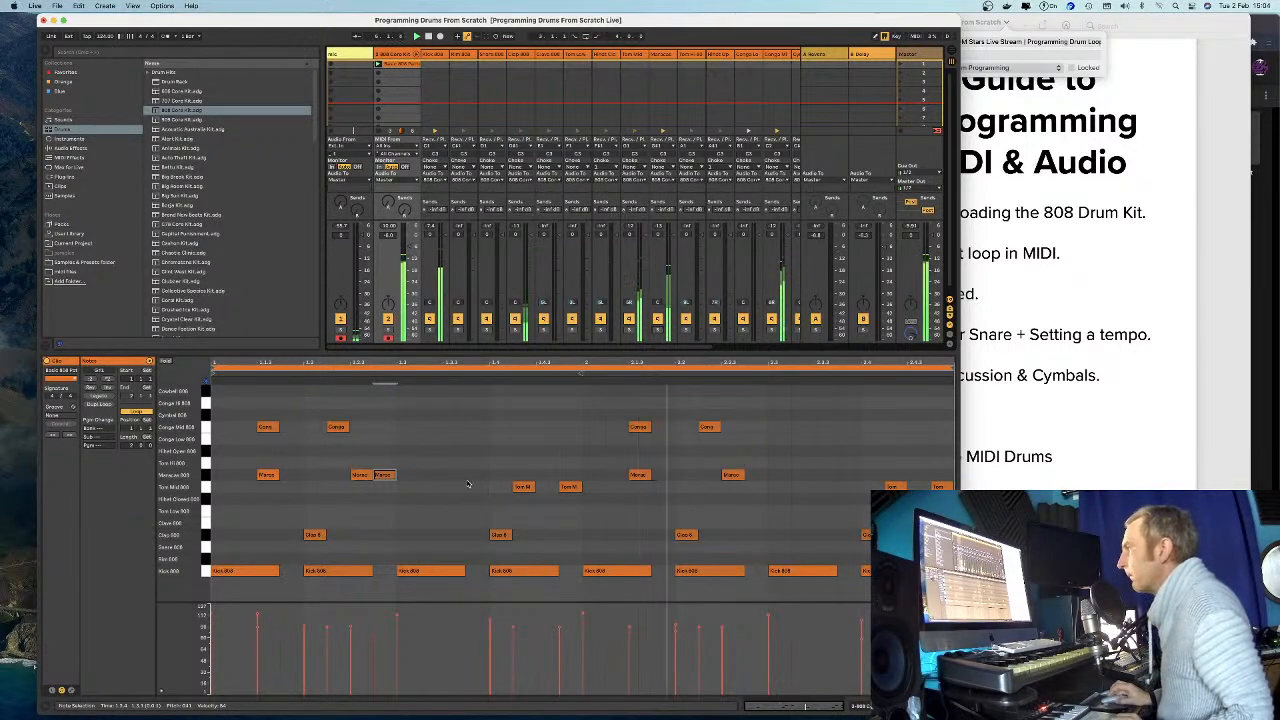
{"action": "left_click_drag", "start_coordinate": [374, 636], "coordinate": [374, 640]}
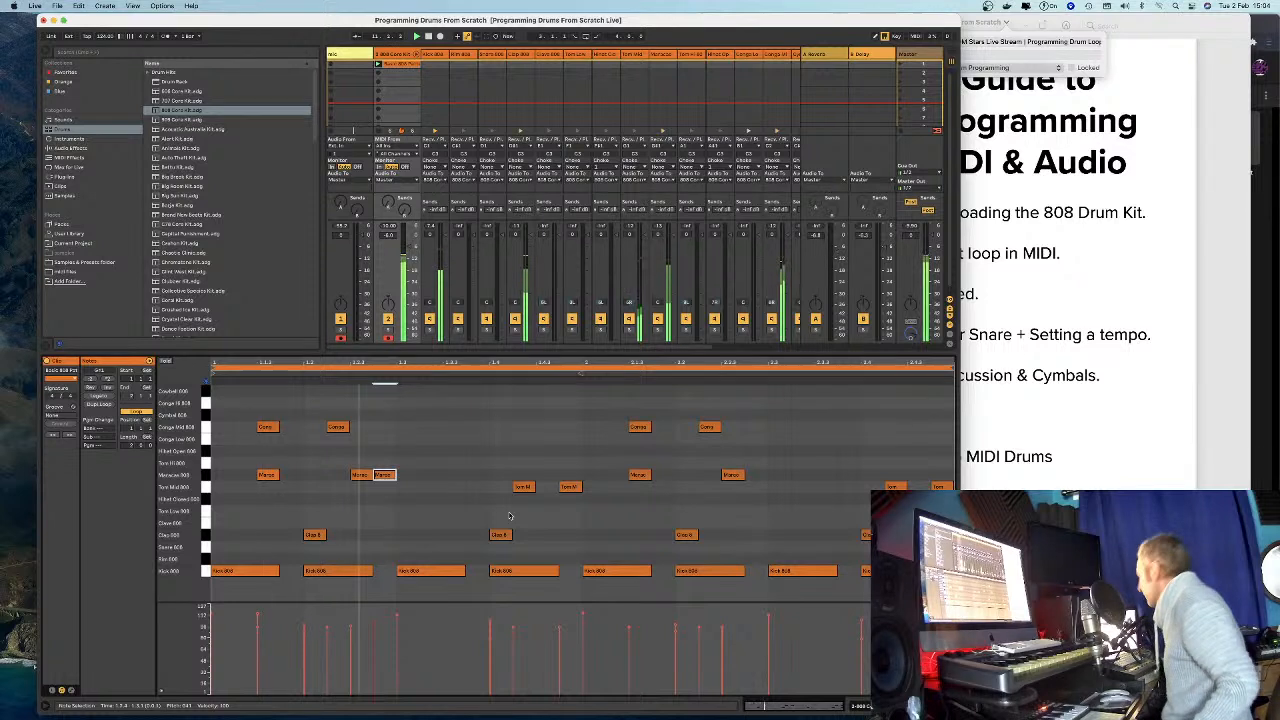
{"action": "left_click", "coordinate": [372, 631]}
{"action": "left_click", "coordinate": [383, 474]}
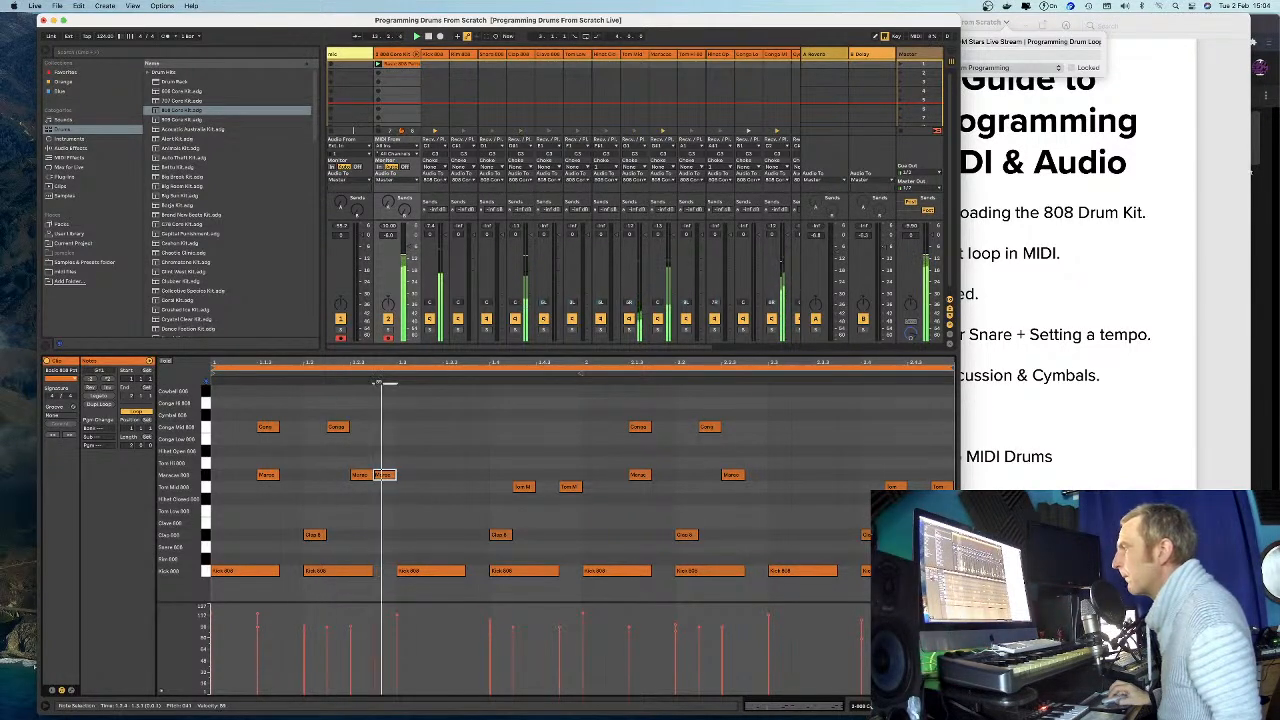
{"action": "left_click", "coordinate": [361, 475]}
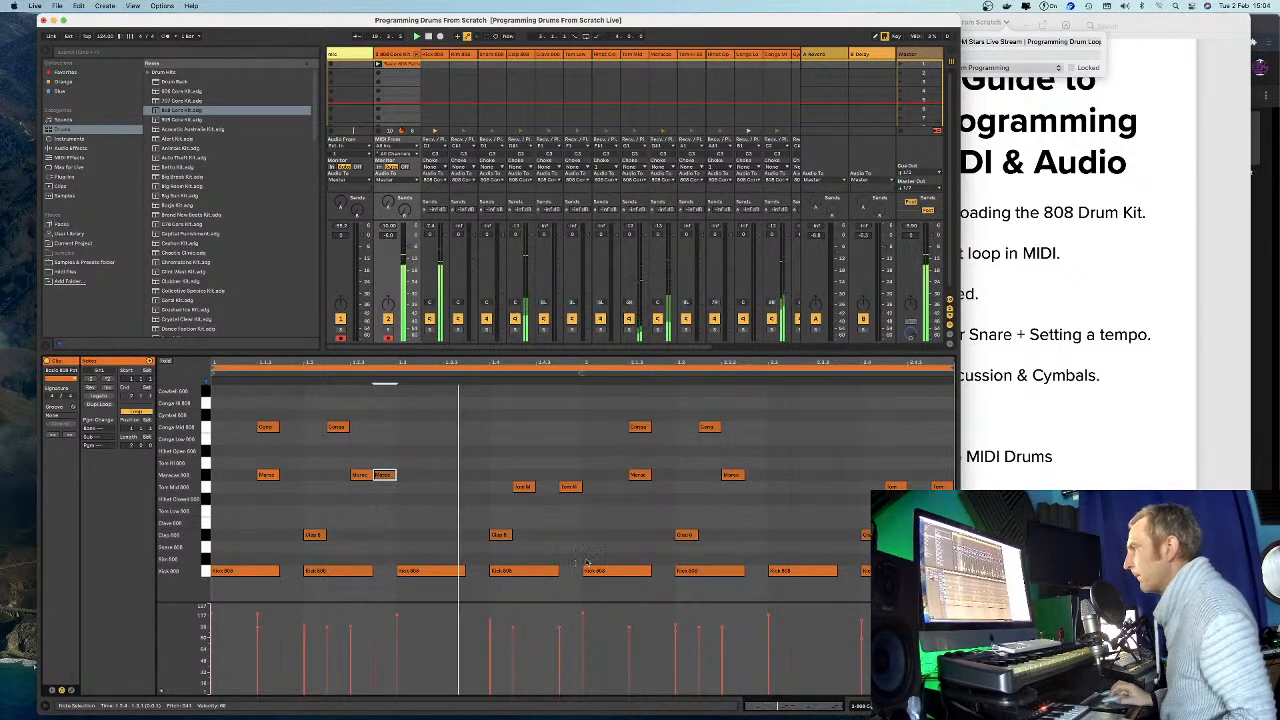
{"action": "left_click", "coordinate": [472, 499]}
{"action": "key", "text": "space"}
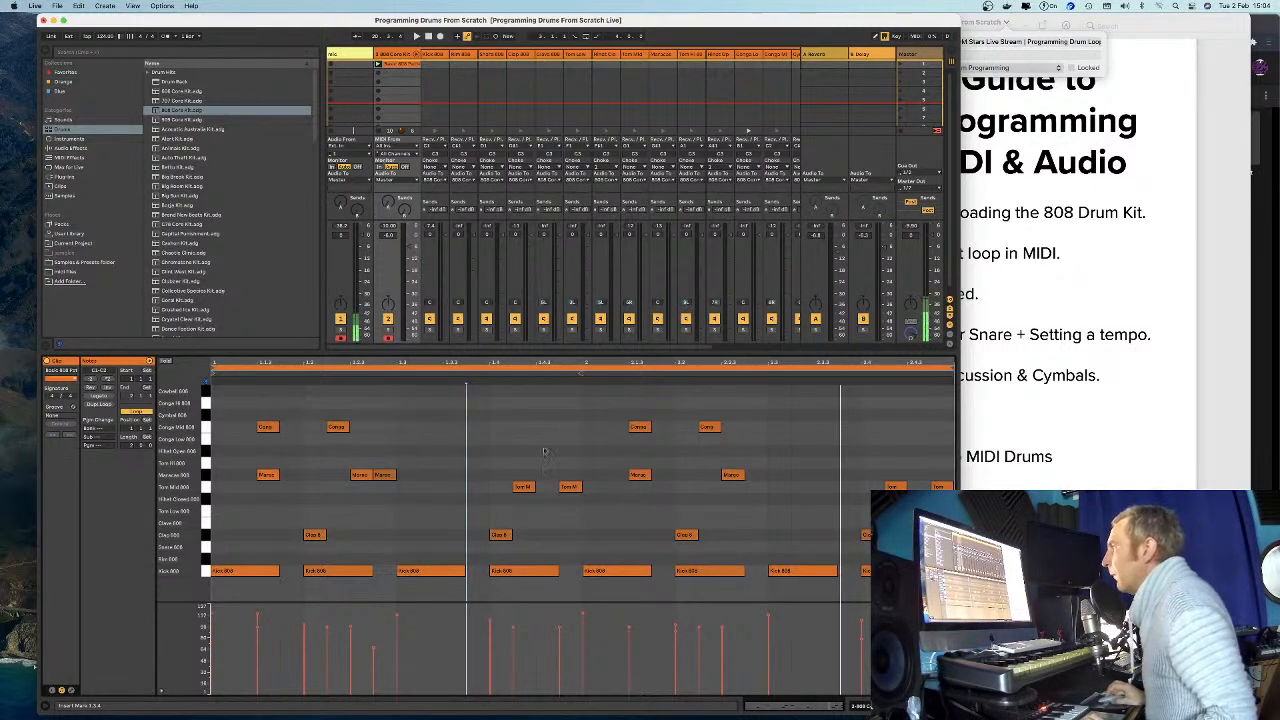
Check the topic list in the drum programming guide and return to the Ableton Live set.
{"action": "left_click", "coordinate": [1062, 183]}
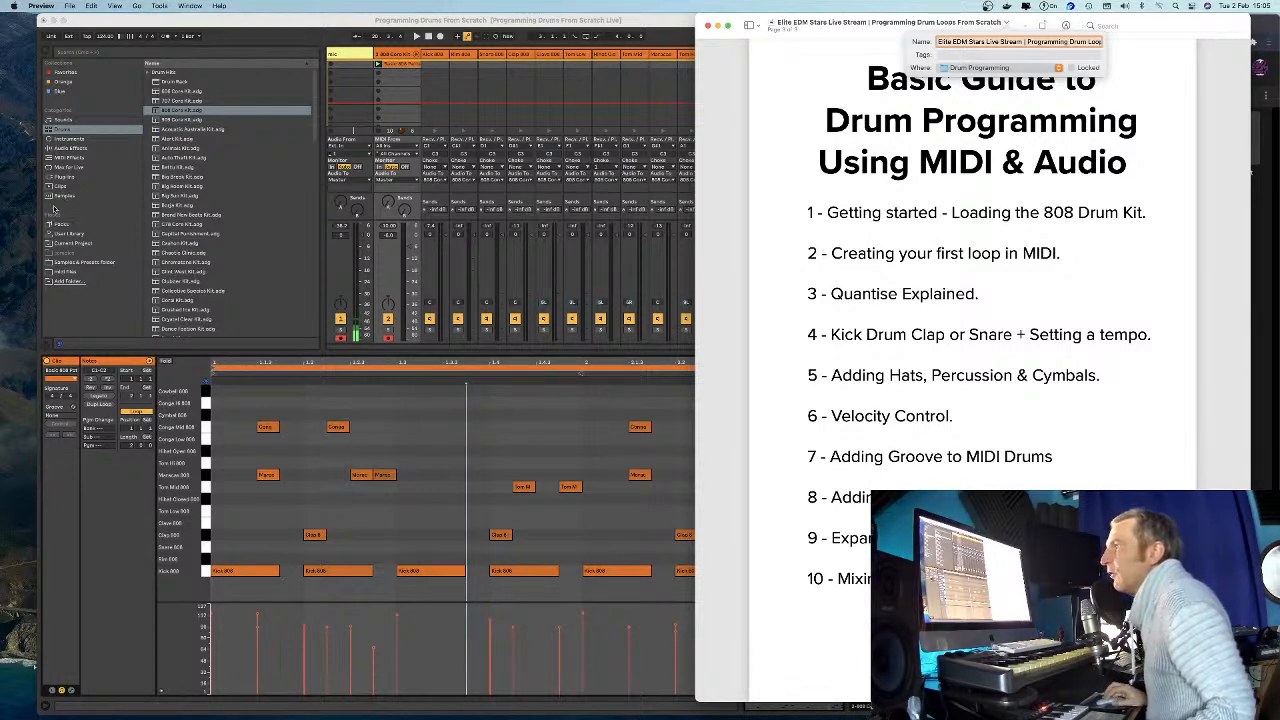
{"action": "left_click", "coordinate": [93, 311]}
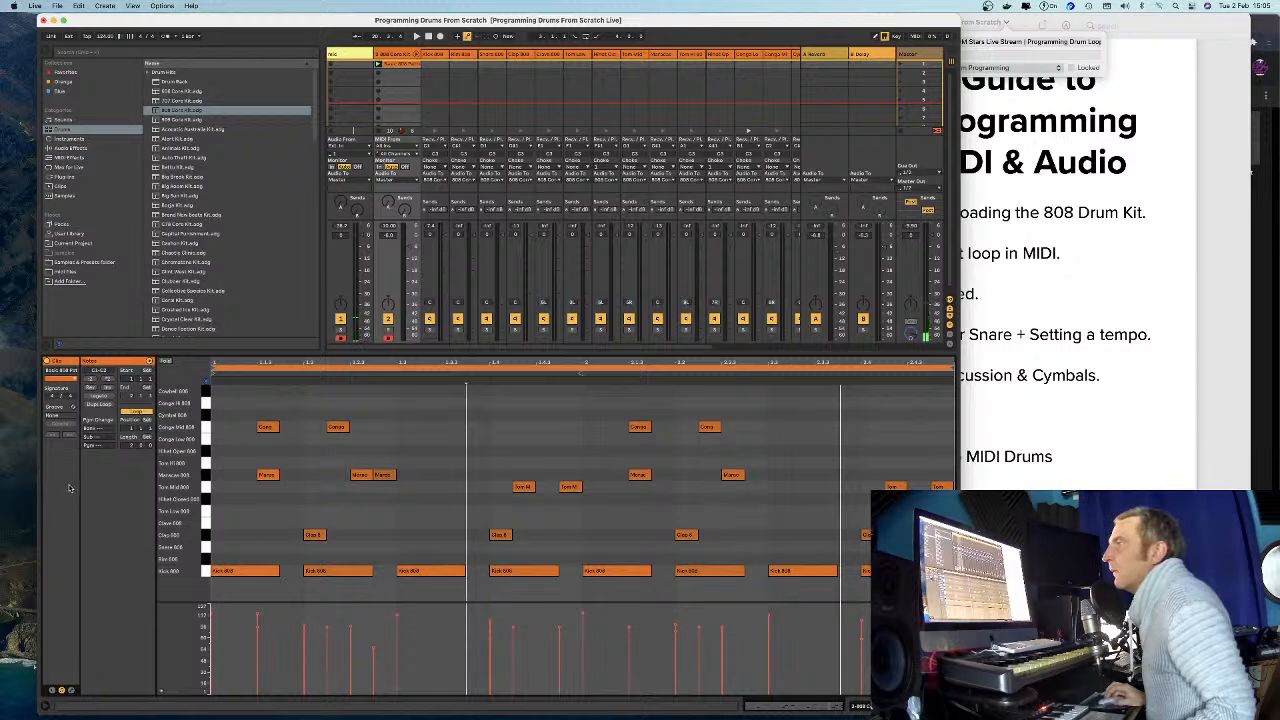
{"action": "left_click", "coordinate": [82, 301]}
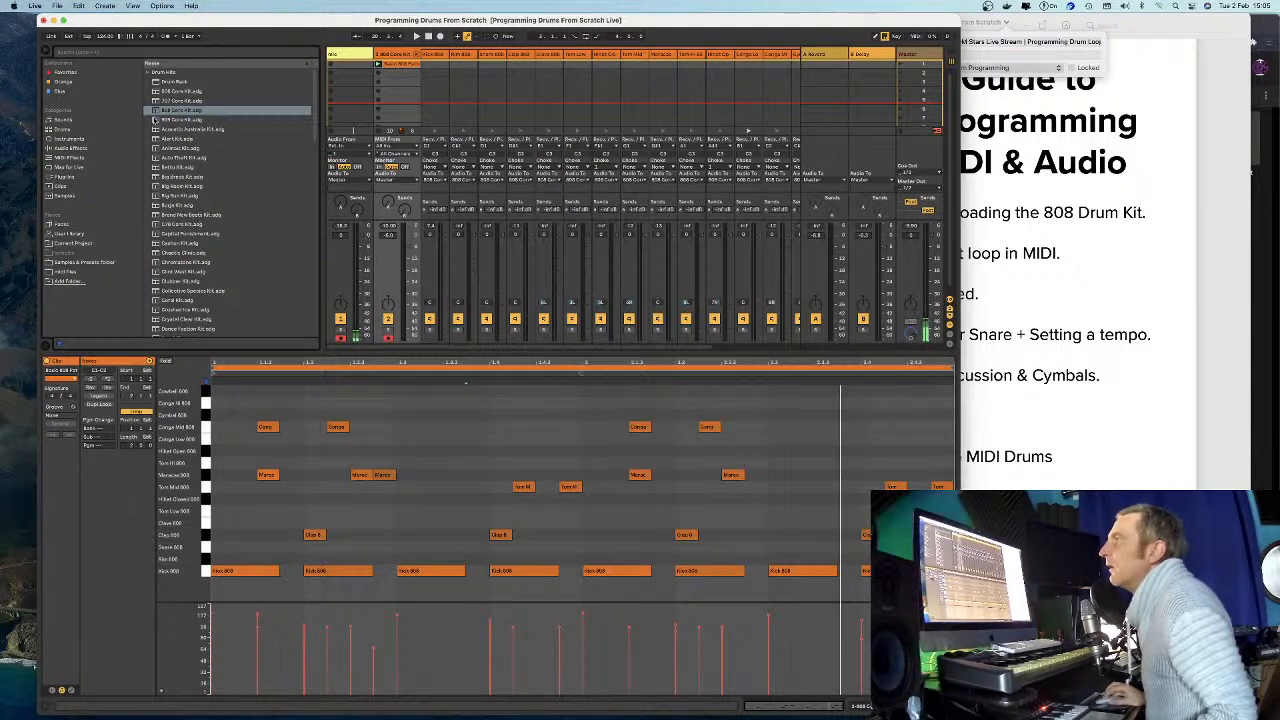
{"action": "left_click", "coordinate": [174, 110]}
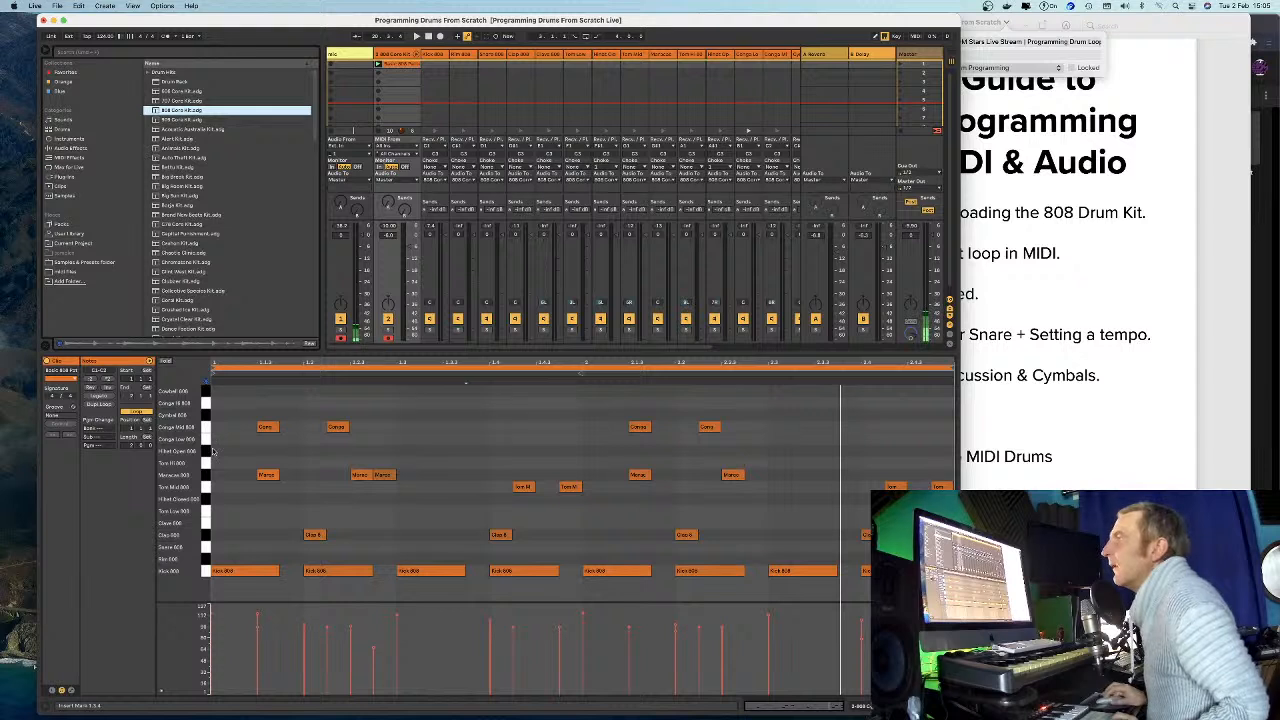
{"action": "left_click", "coordinate": [119, 469]}
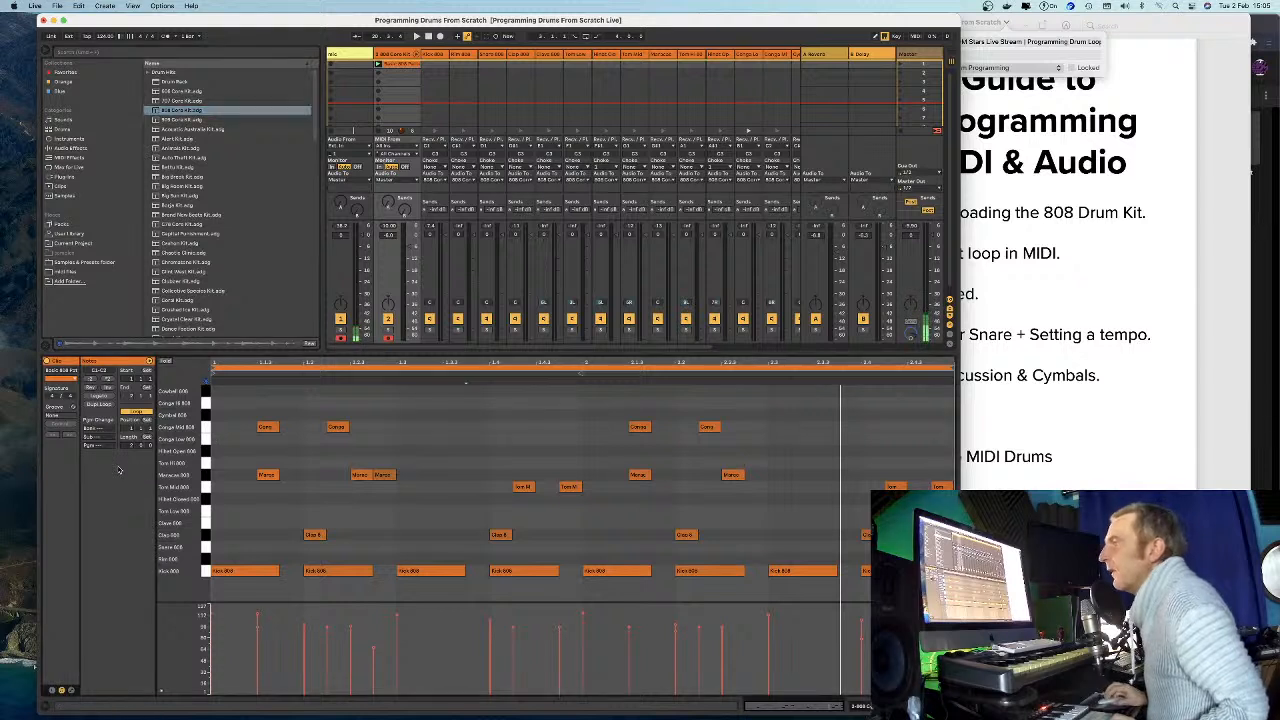
Browse the MPC swing grooves for the drum clip, load an MPC 16 Double Up groove, and play the loop.
{"action": "left_click", "coordinate": [72, 408]}
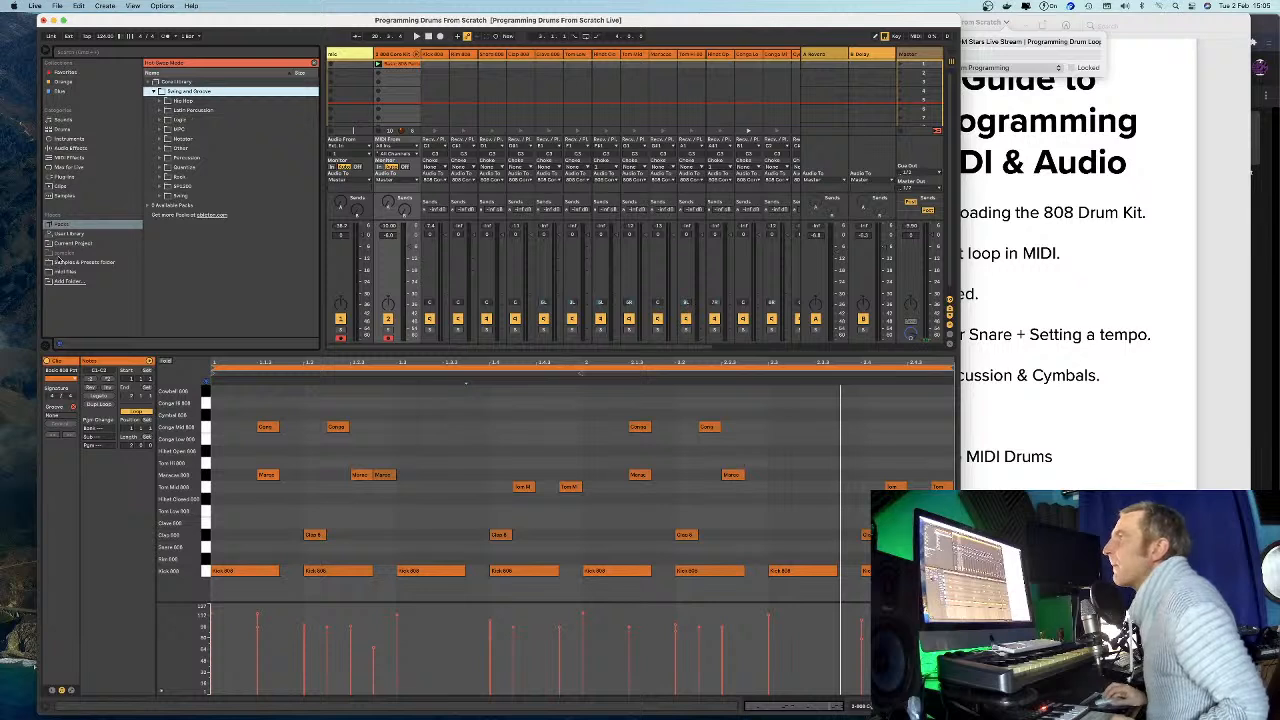
{"action": "left_click", "coordinate": [161, 129]}
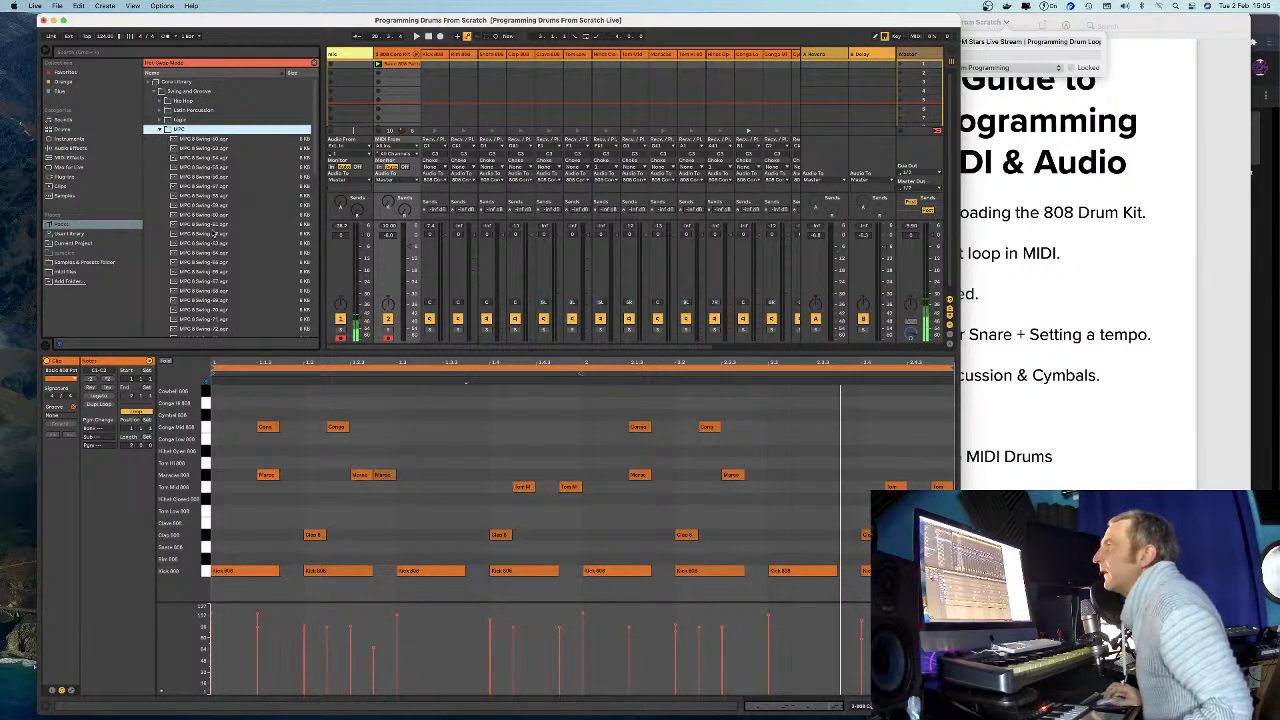
{"action": "scroll", "coordinate": [228, 210], "scroll_direction": "down", "scroll_amount": 8}
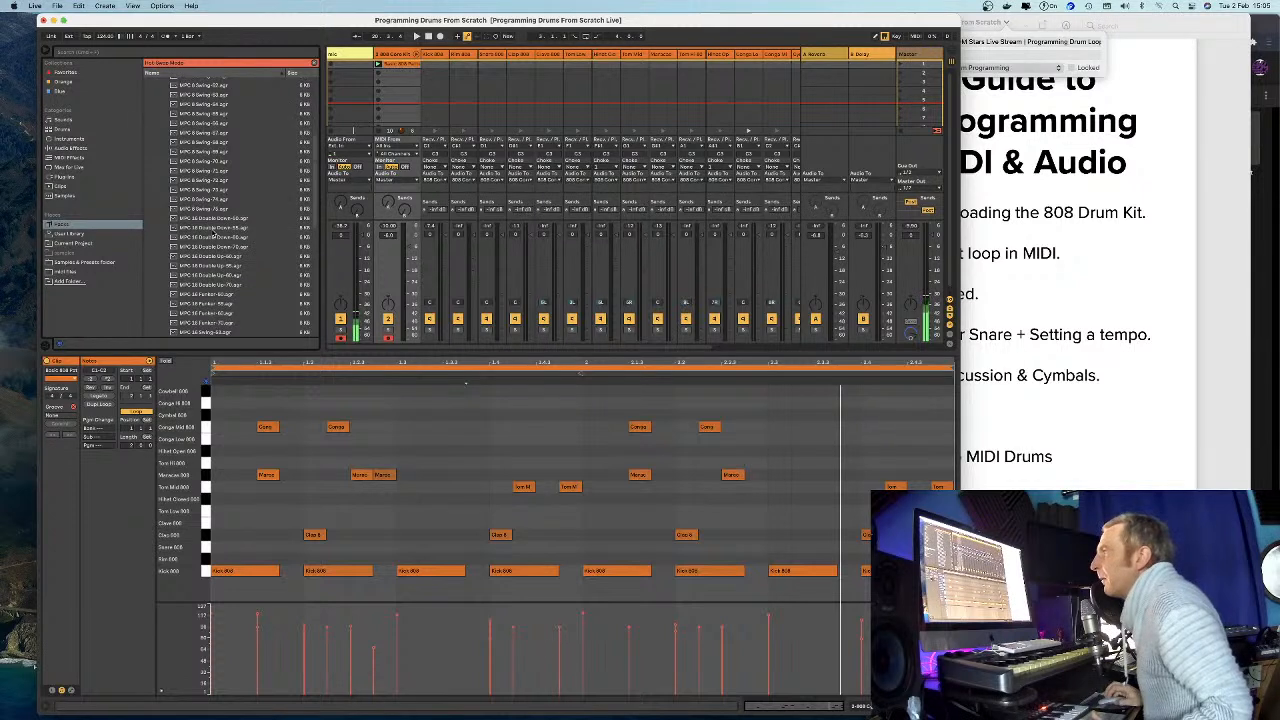
{"action": "scroll", "coordinate": [210, 210], "scroll_direction": "down", "scroll_amount": 5}
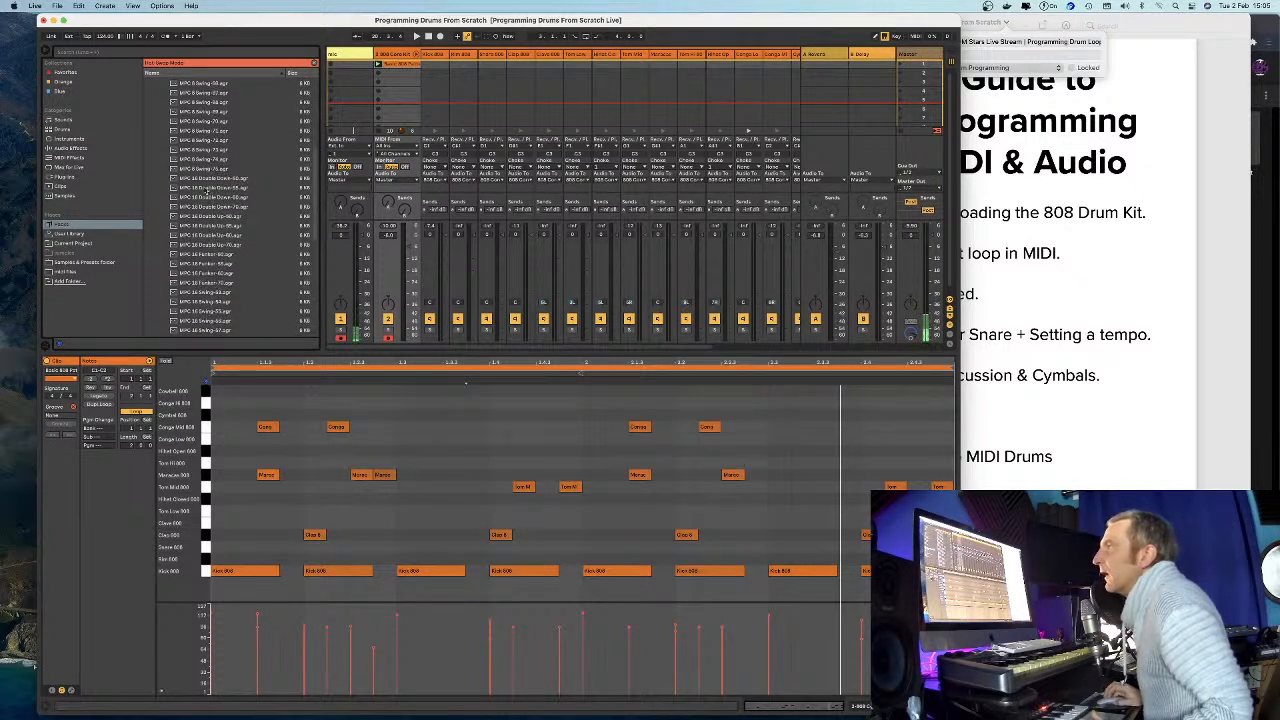
{"action": "scroll", "coordinate": [206, 257], "scroll_direction": "down", "scroll_amount": 3}
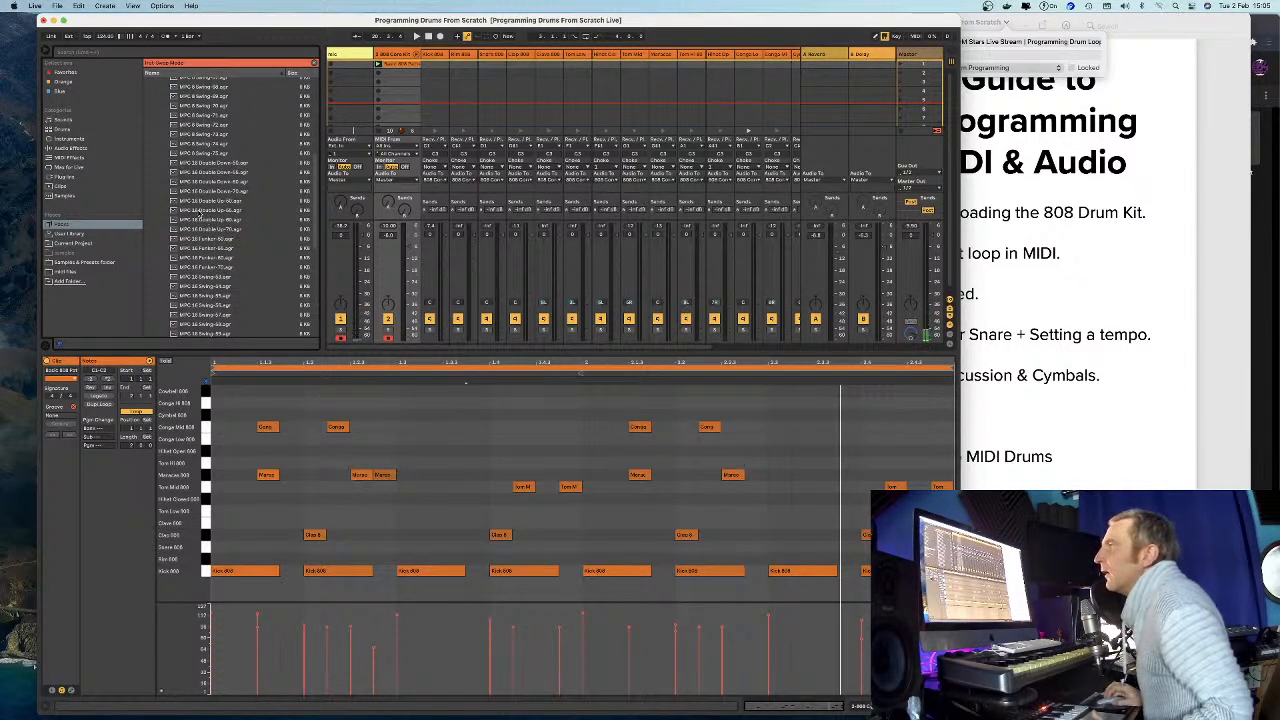
{"action": "left_click", "coordinate": [174, 209]}
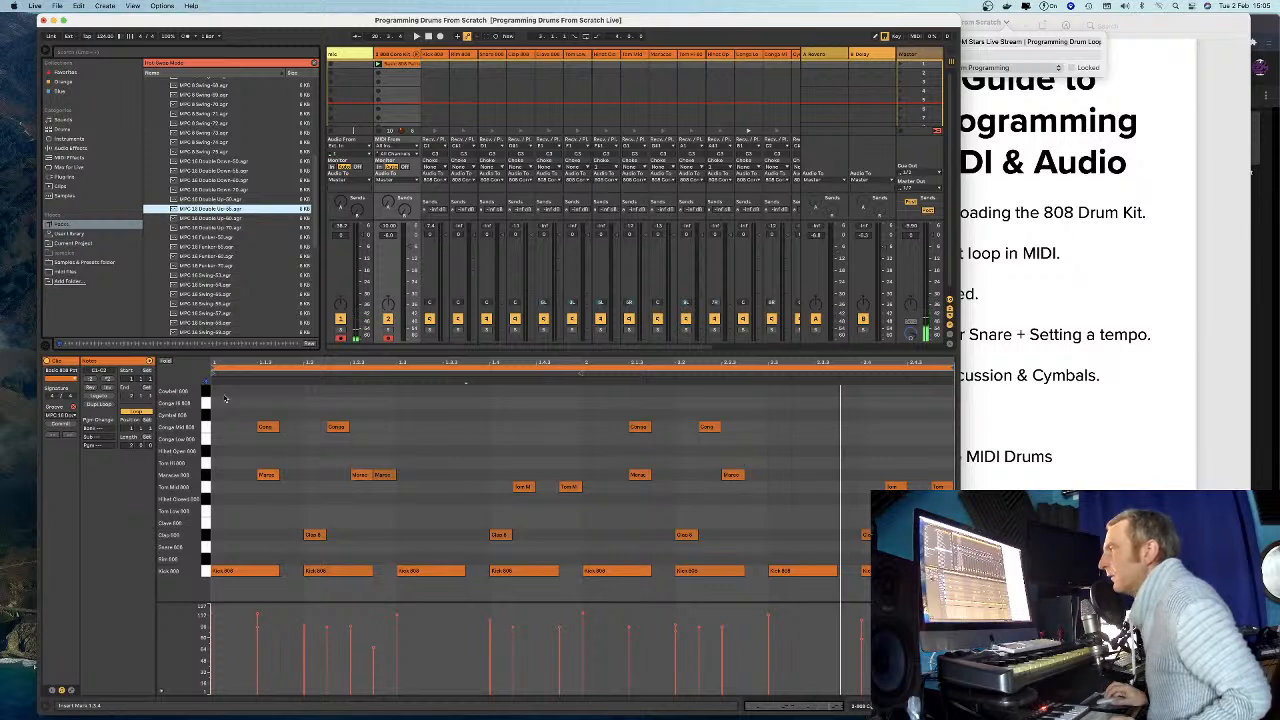
{"action": "key", "text": "space"}
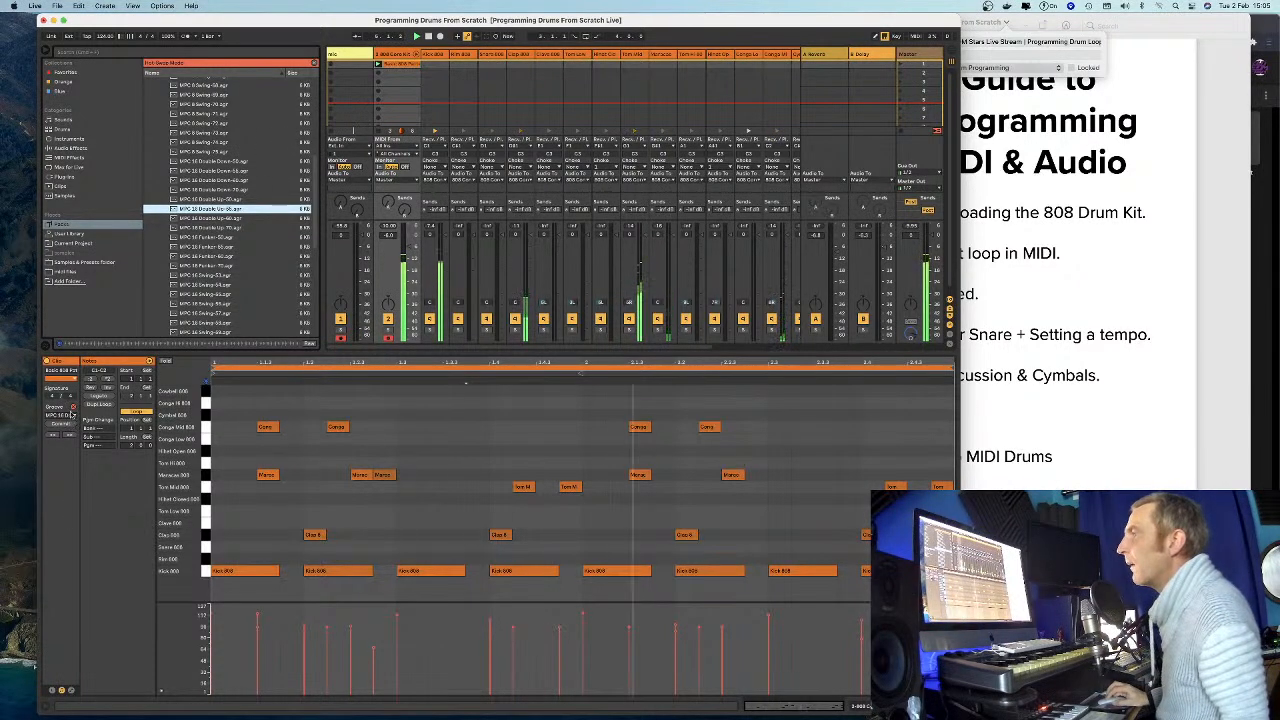
End groove swapping, commit the groove to the clip's notes, check the playback, and undo the commit.
{"action": "left_click", "coordinate": [73, 408]}
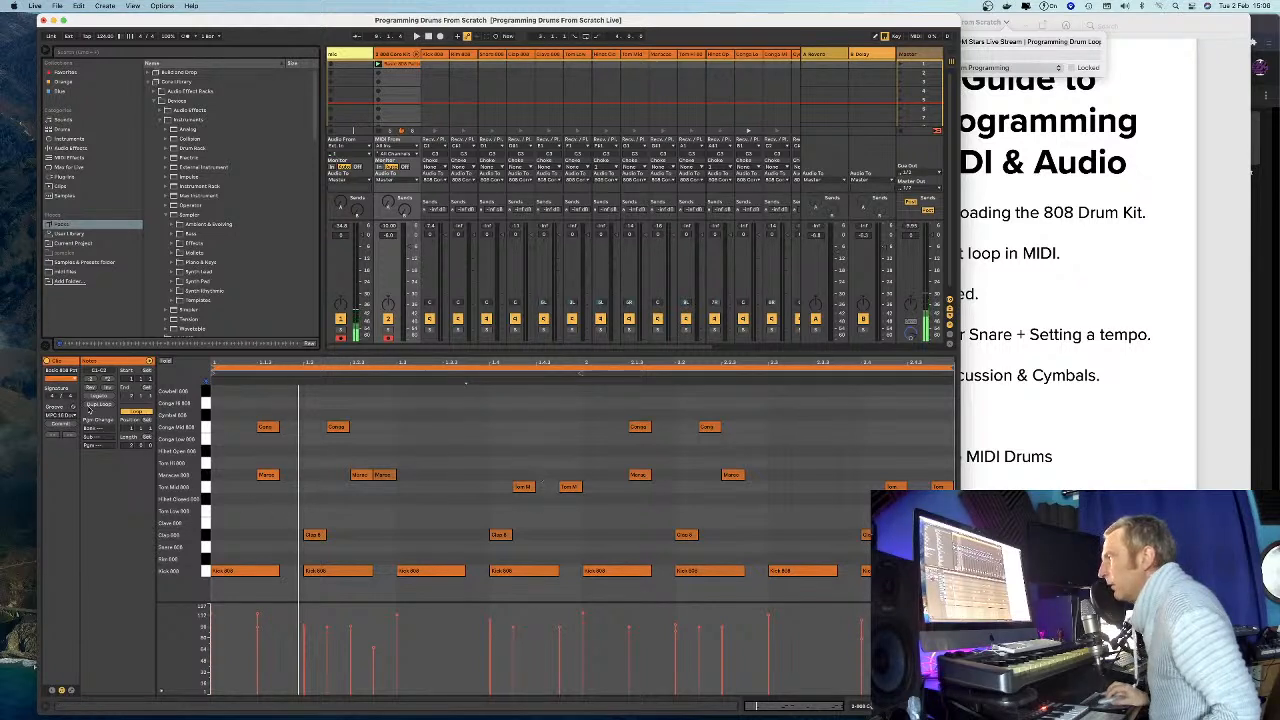
{"action": "left_click", "coordinate": [61, 425]}
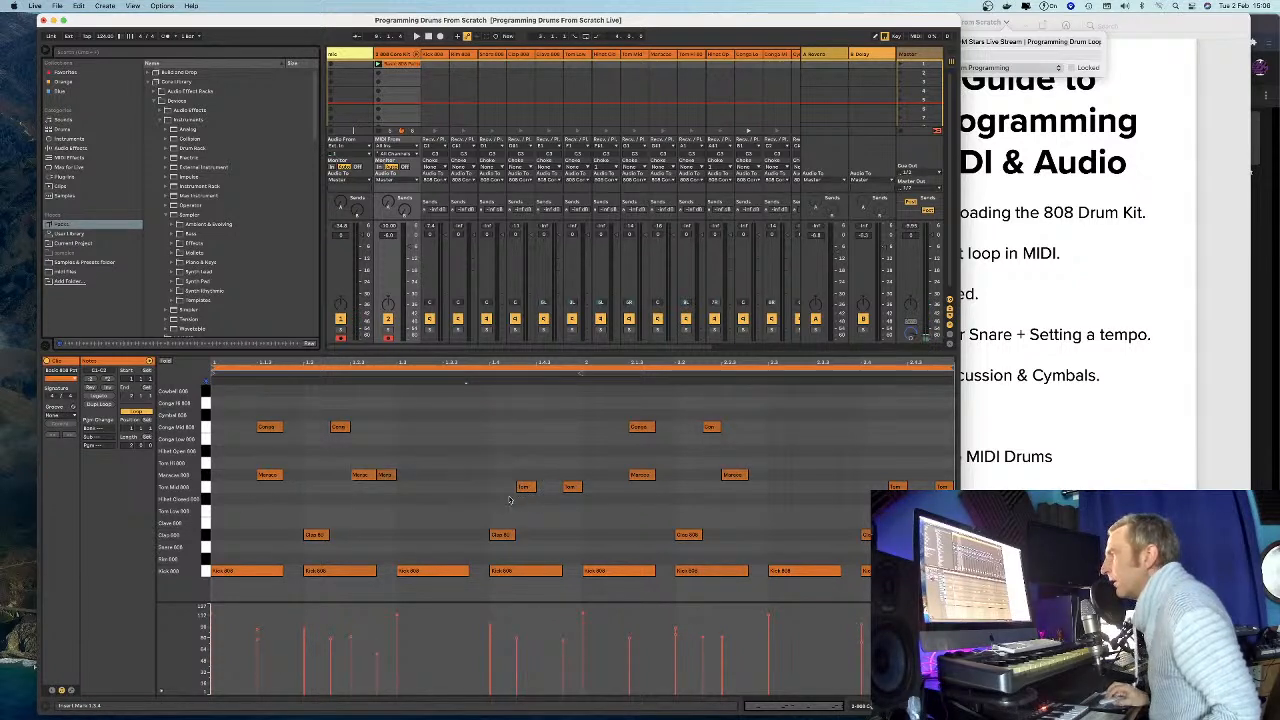
{"action": "key", "text": "space"}
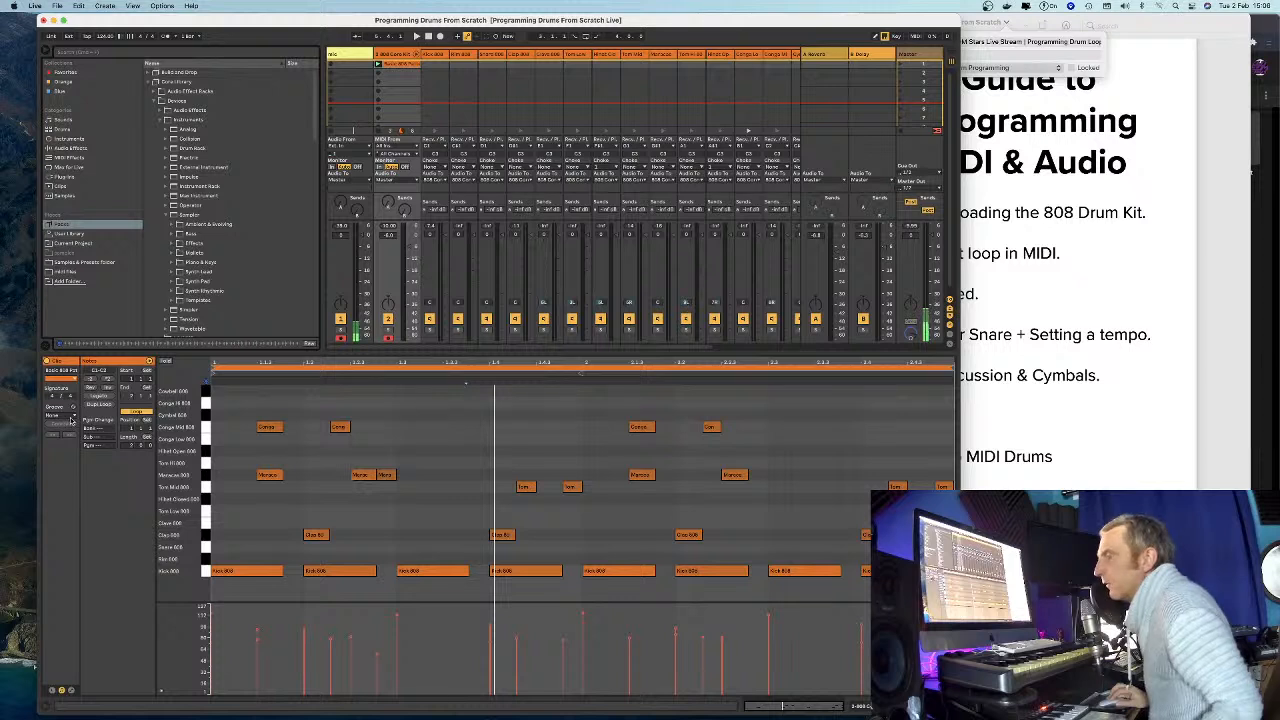
{"action": "key", "text": "super+z"}
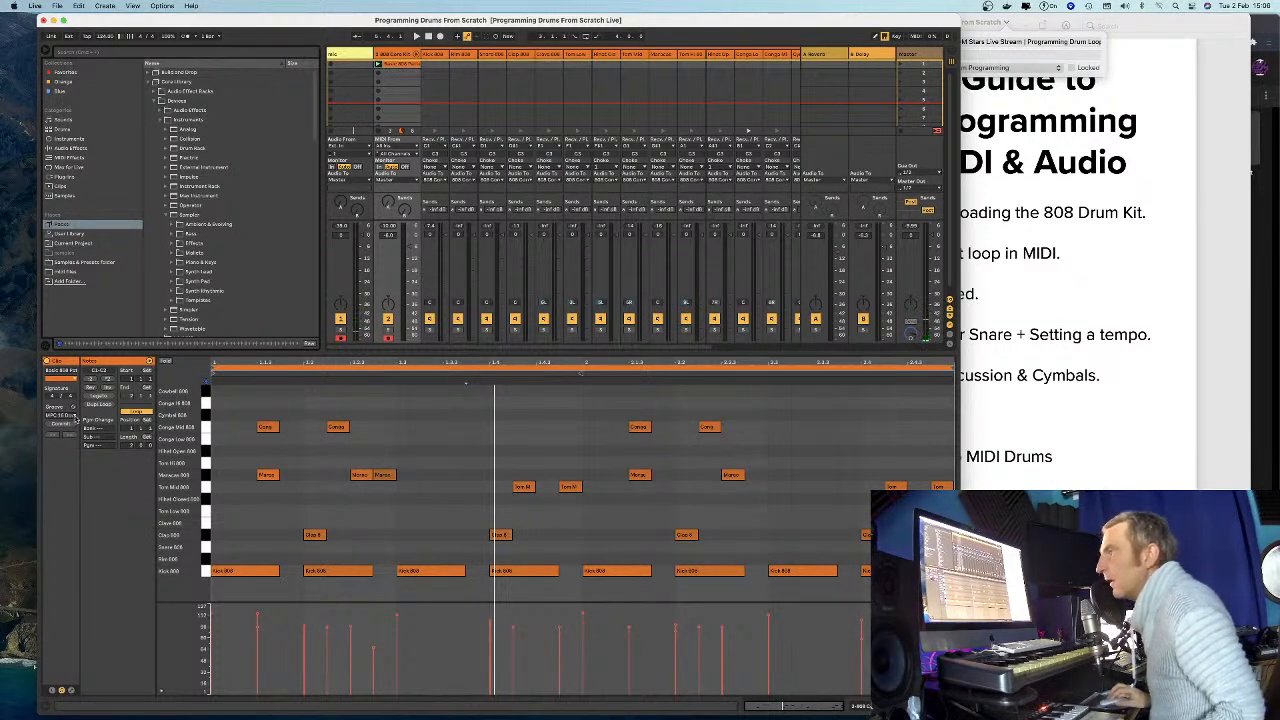
Show the Groove Pool from the clip's groove settings and enlarge the upper part of the Live window.
{"action": "left_click", "coordinate": [75, 419]}
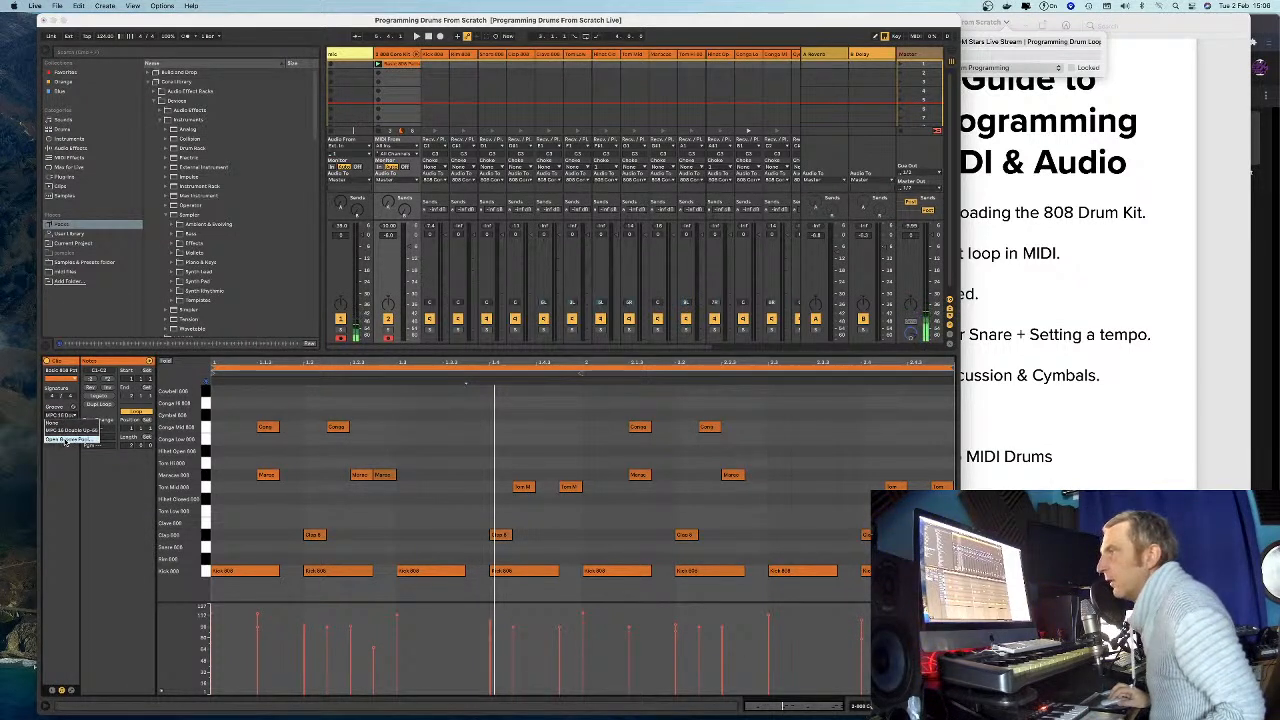
{"action": "left_click", "coordinate": [65, 441]}
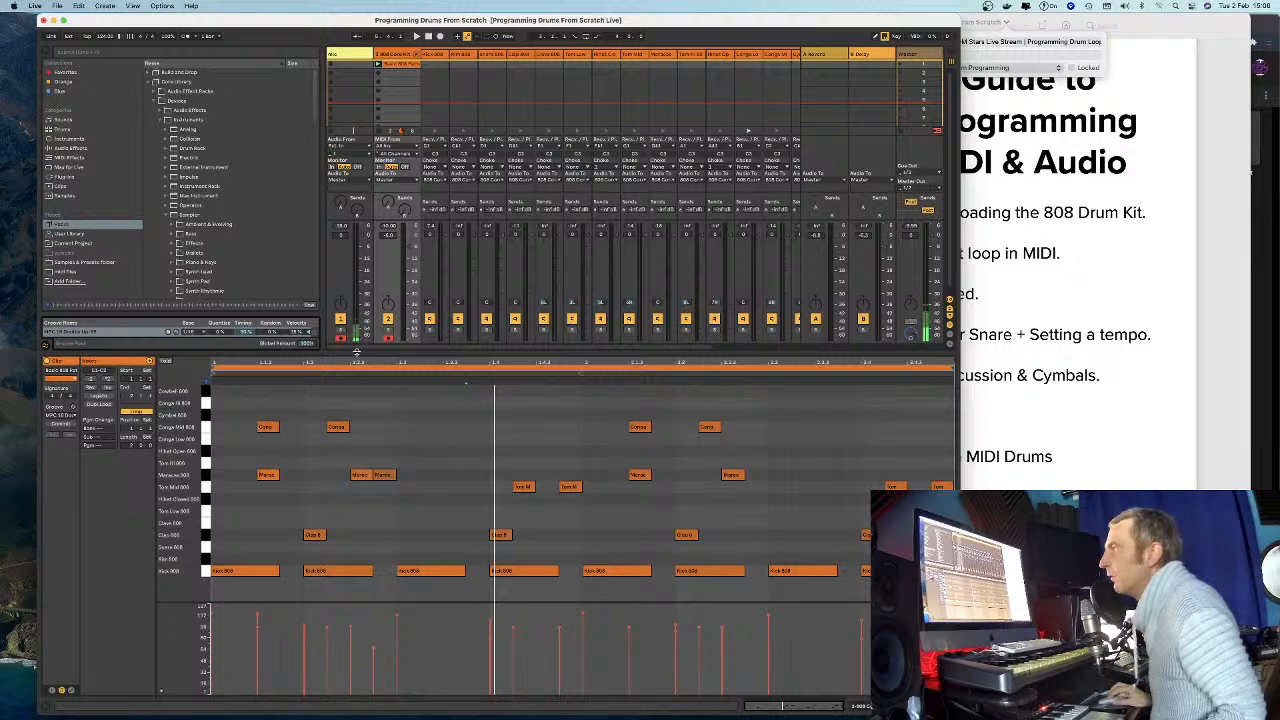
{"action": "left_click_drag", "start_coordinate": [356, 352], "coordinate": [356, 437]}
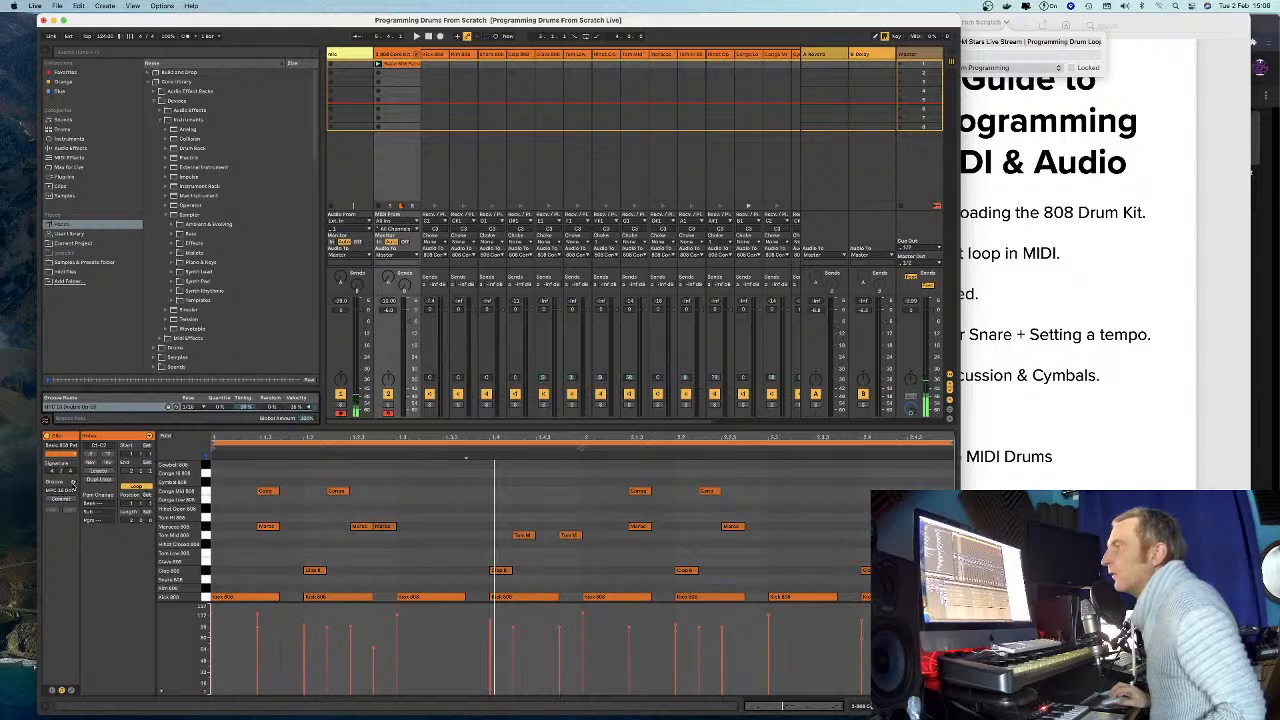
Hot-swap the drum clip's groove and audition the MPC 16 Double Up variants in the groove library.
{"action": "left_click", "coordinate": [72, 482]}
{"action": "scroll", "coordinate": [247, 323], "scroll_direction": "down", "scroll_amount": 3}
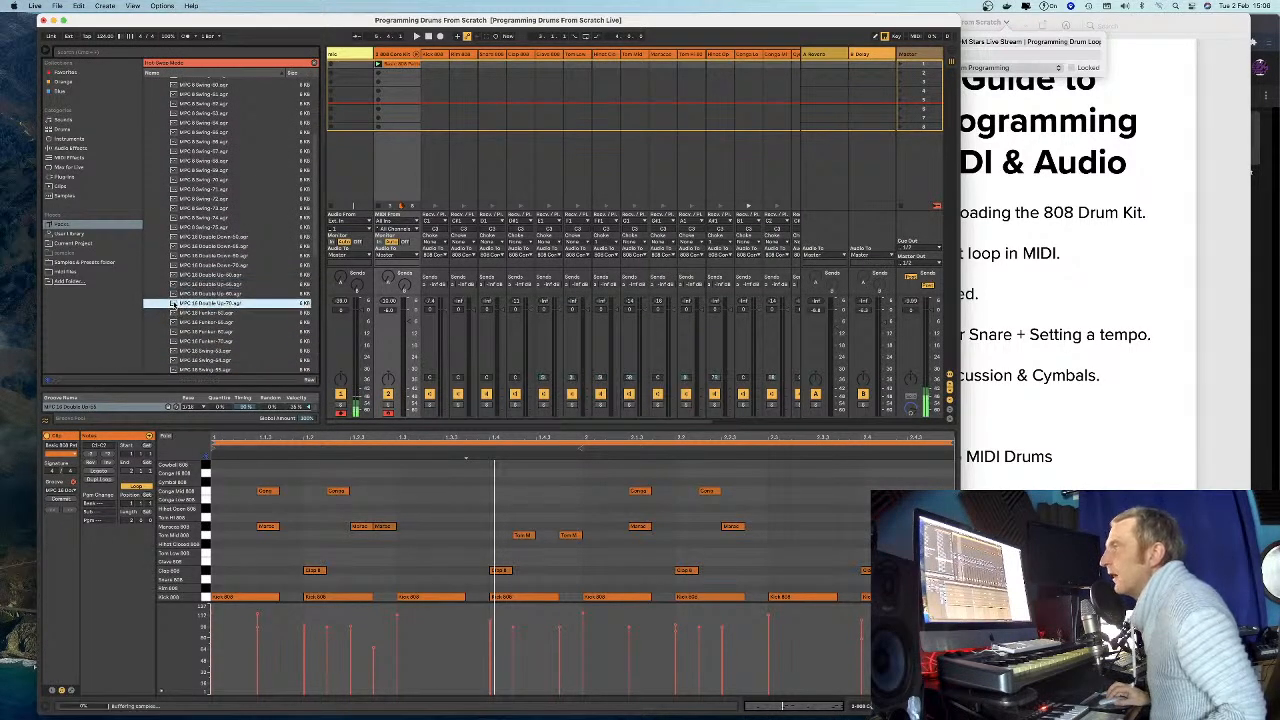
{"action": "left_click", "coordinate": [176, 295]}
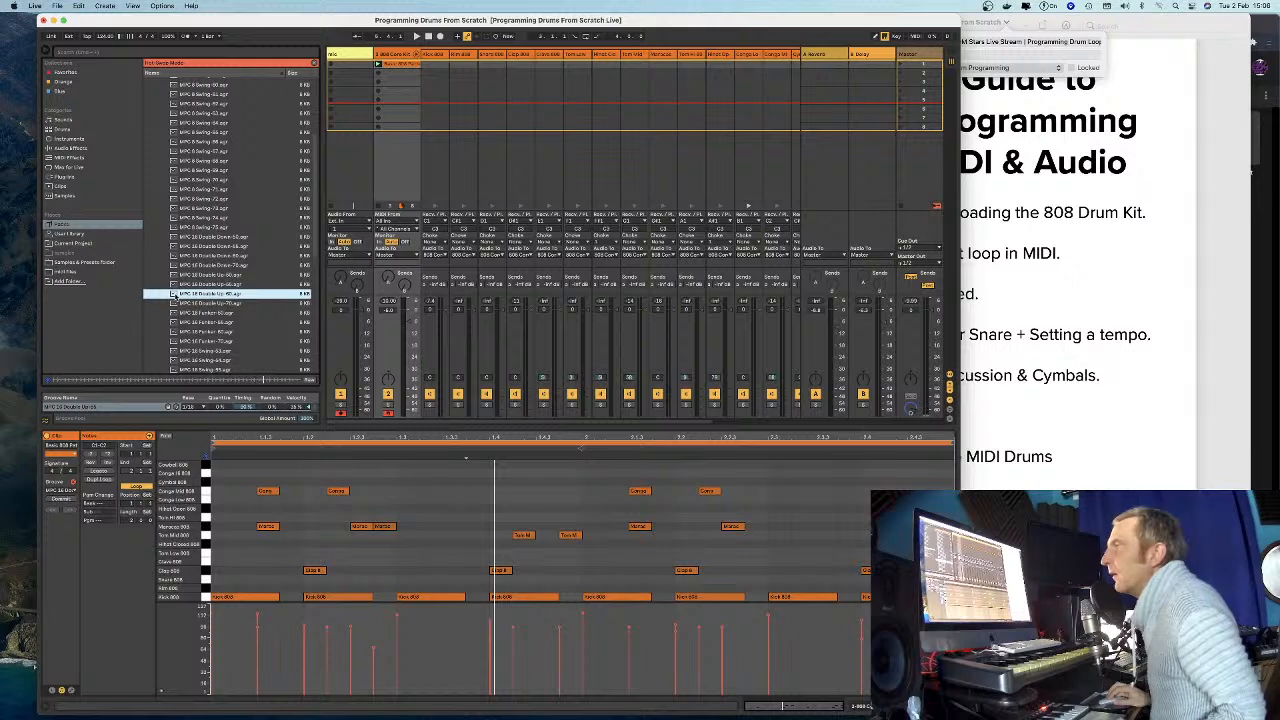
{"action": "left_click", "coordinate": [174, 277]}
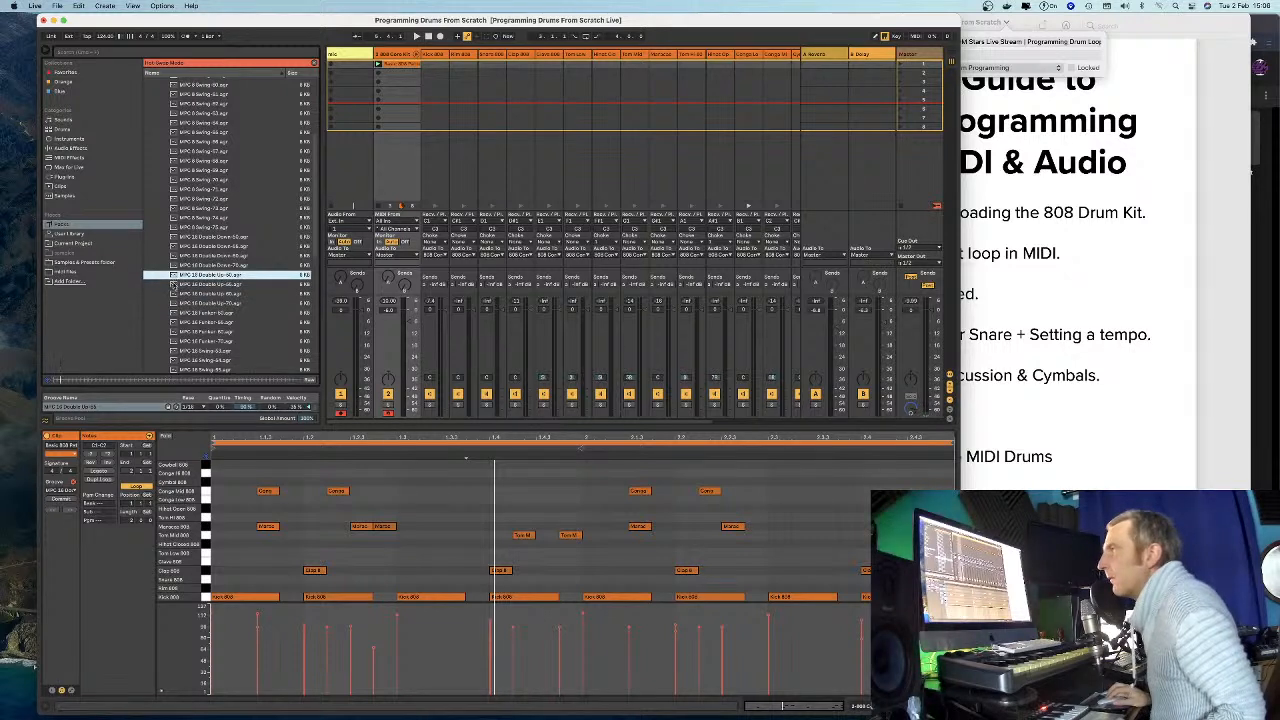
{"action": "left_click", "coordinate": [174, 285]}
{"action": "left_click", "coordinate": [174, 293]}
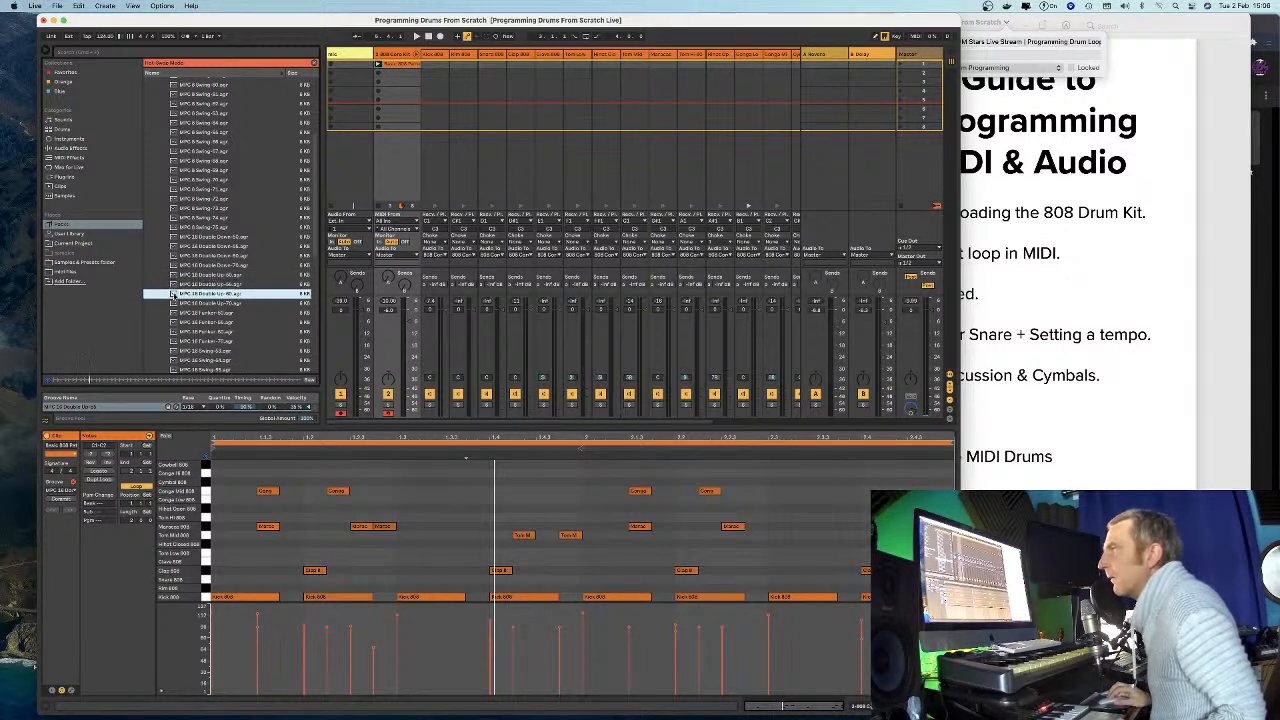
{"action": "left_click", "coordinate": [173, 303]}
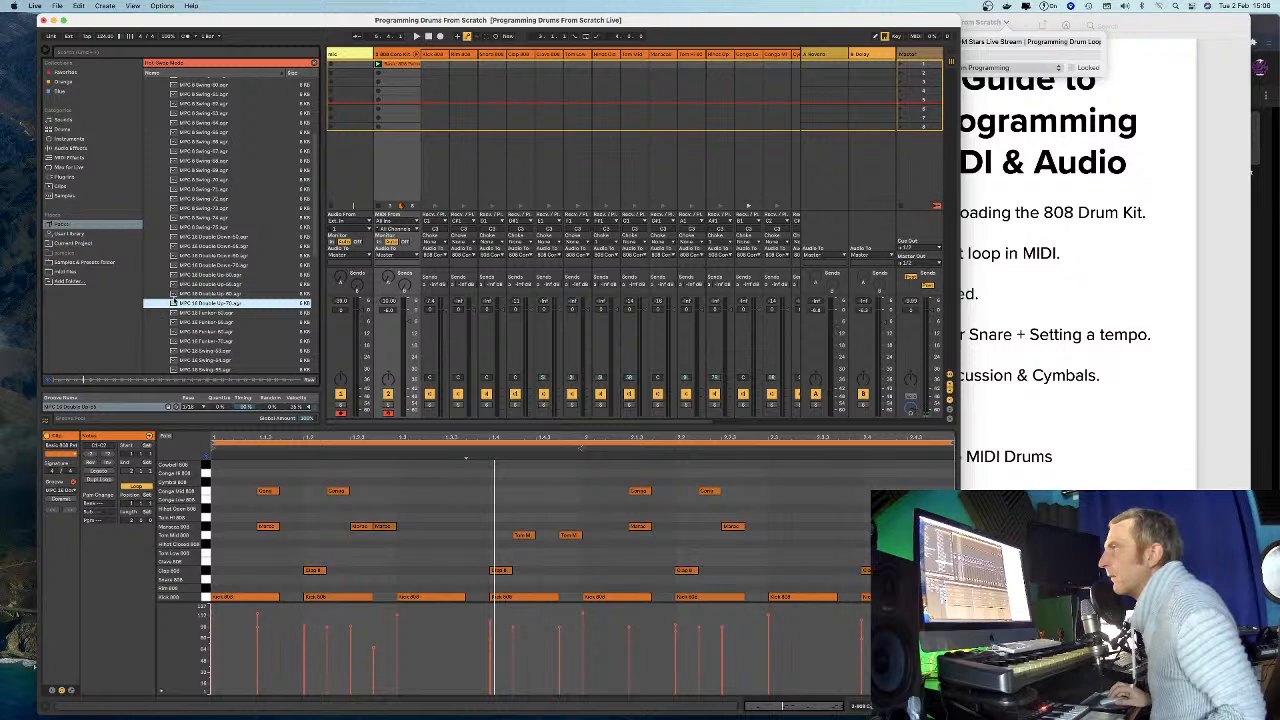
{"action": "left_click", "coordinate": [173, 294]}
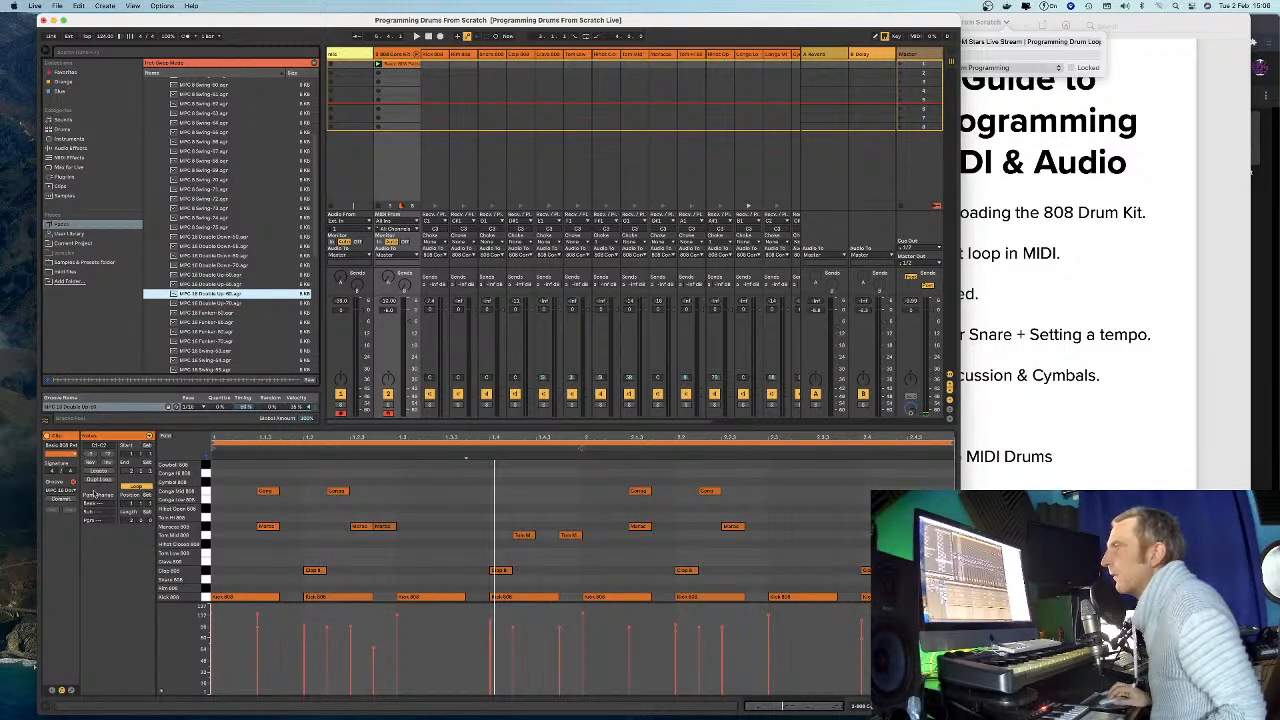
Select the MPC 16 Double Up groove in the clip's groove settings and play the loop.
{"action": "left_click", "coordinate": [70, 491]}
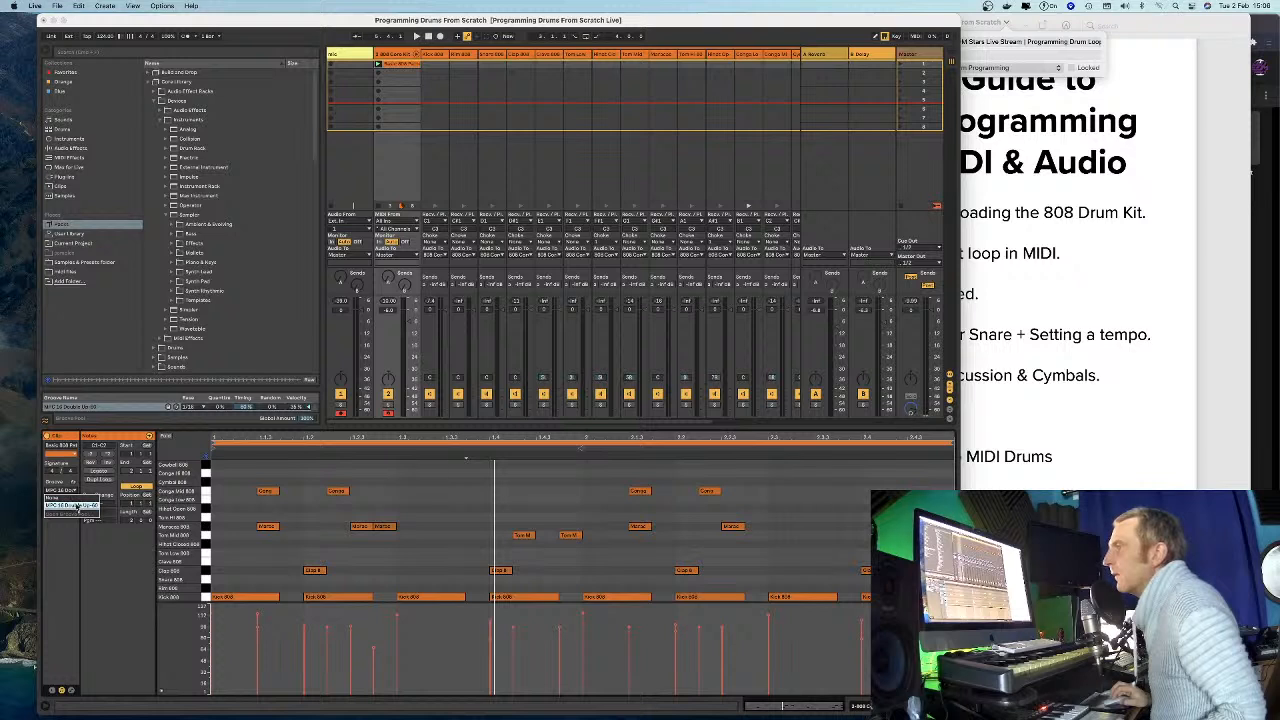
{"action": "left_click", "coordinate": [77, 506]}
{"action": "key", "text": "space"}
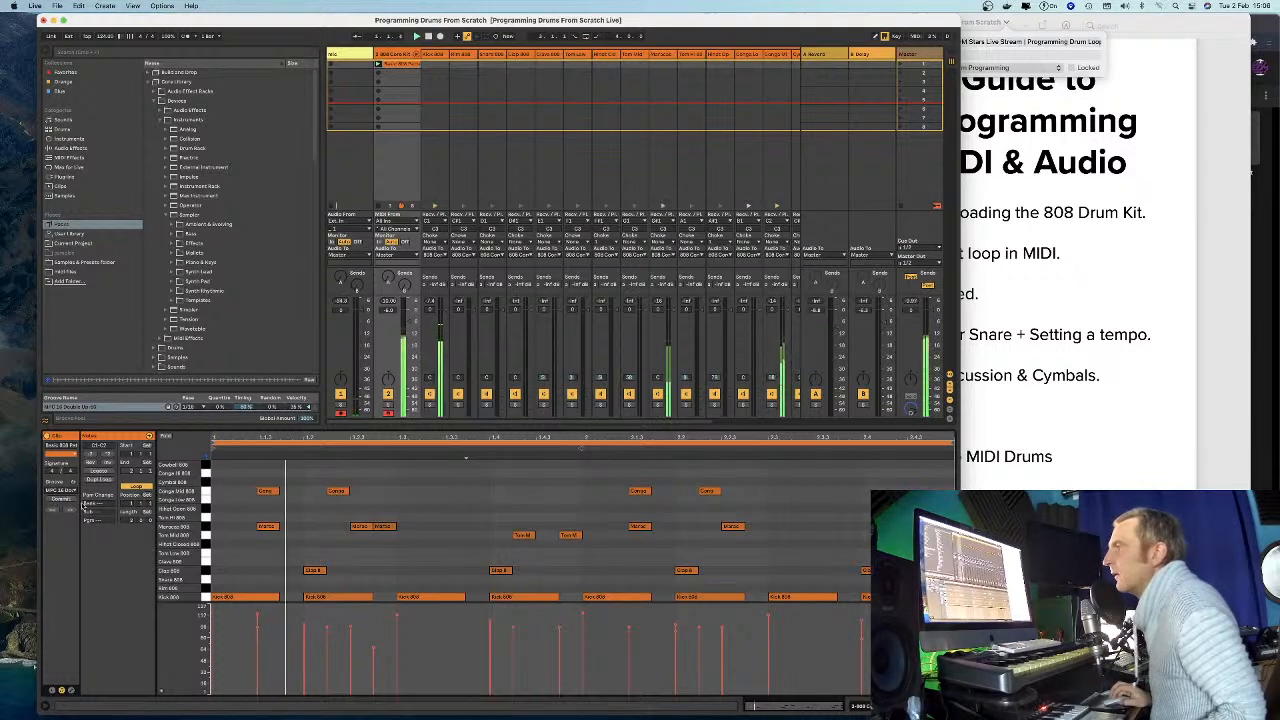
Commit the MPC 16 Double Up groove to the drum clip's notes and undo the commit.
{"action": "left_click", "coordinate": [60, 499]}
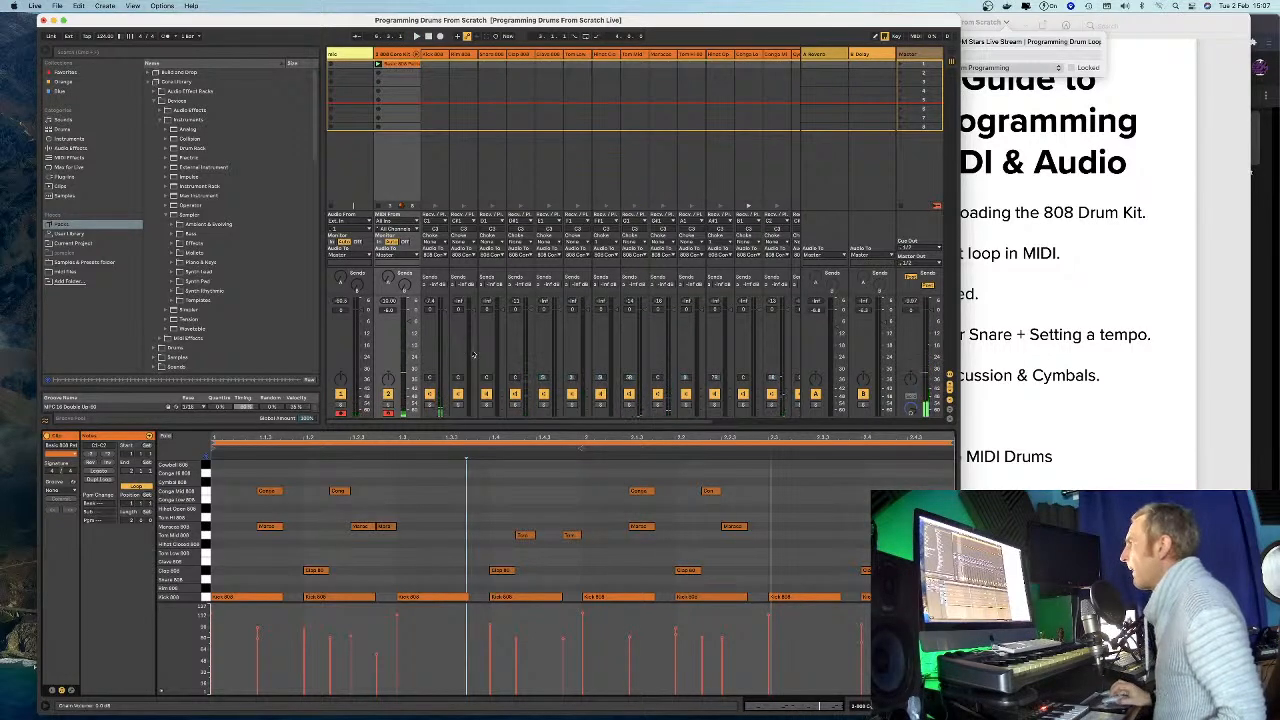
{"action": "left_click_drag", "start_coordinate": [476, 418], "coordinate": [488, 426]}
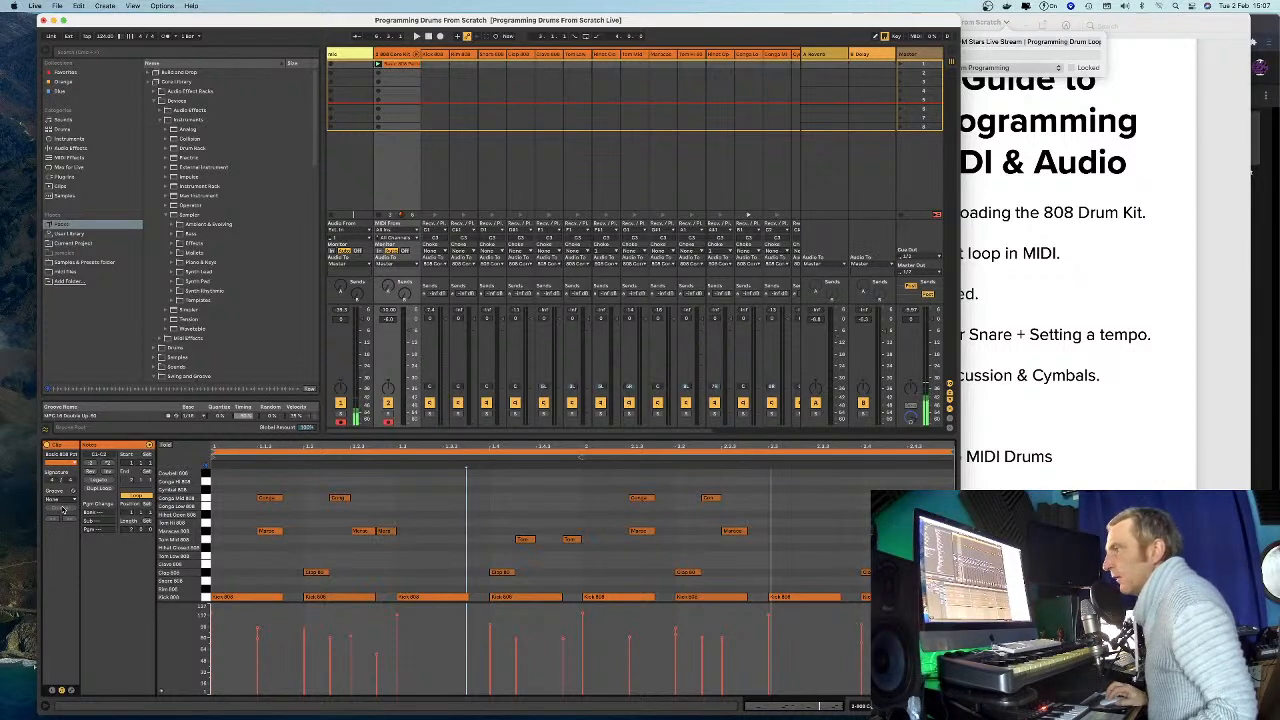
{"action": "key", "text": "super+z"}
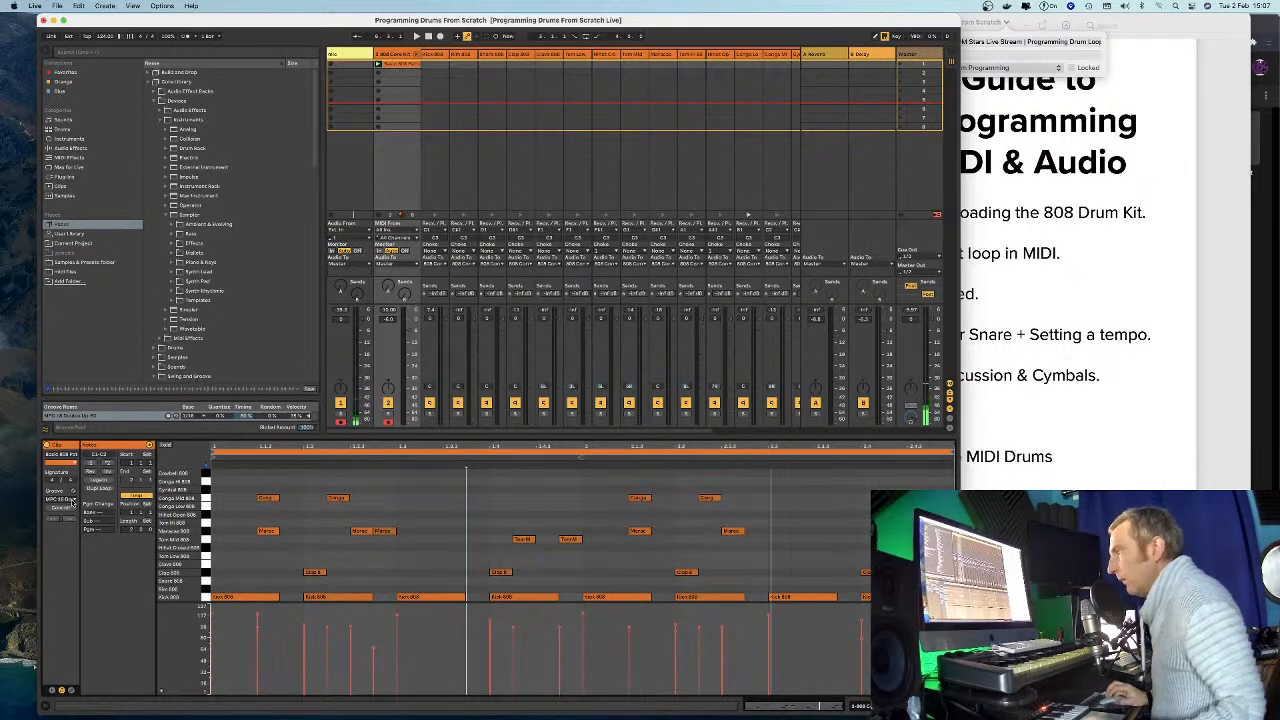
Keep the groove assigned to the clip, play the loop, and try out the groove's Quantize, Timing, Velocity and Base settings.
{"action": "left_click", "coordinate": [72, 502]}
{"action": "left_click", "coordinate": [68, 514]}
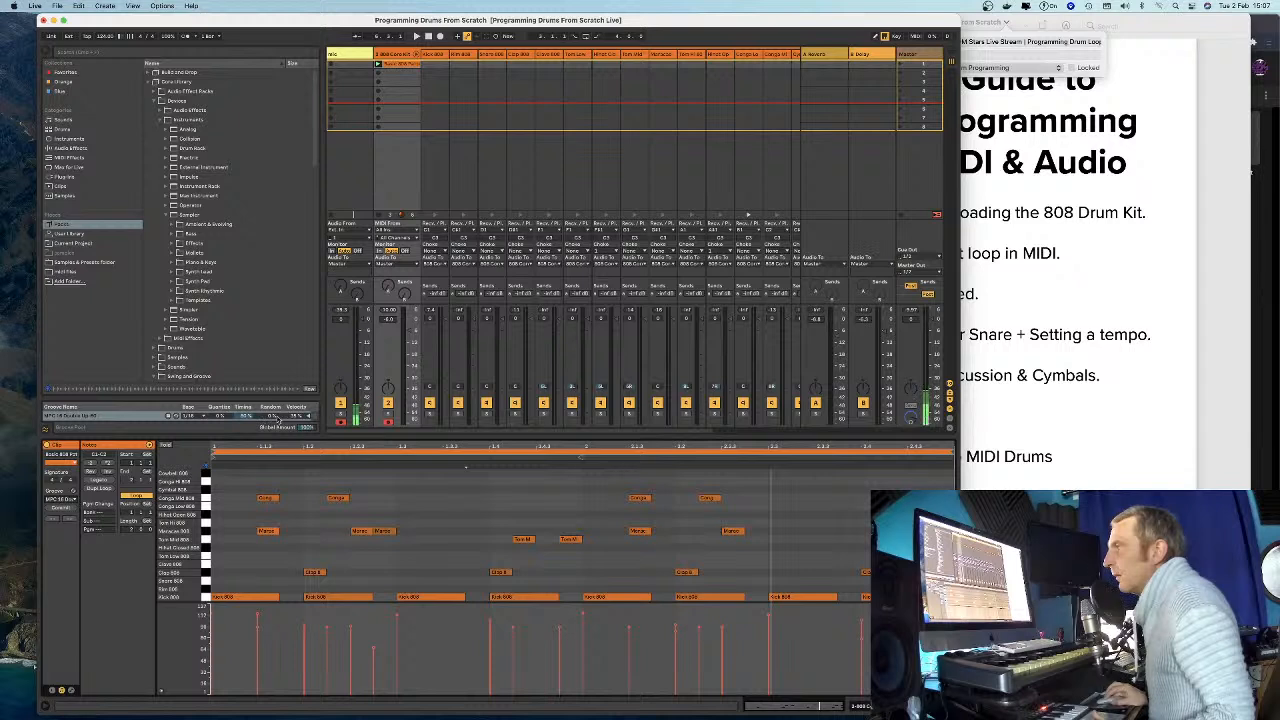
{"action": "key", "text": "space"}
{"action": "left_click", "coordinate": [296, 416]}
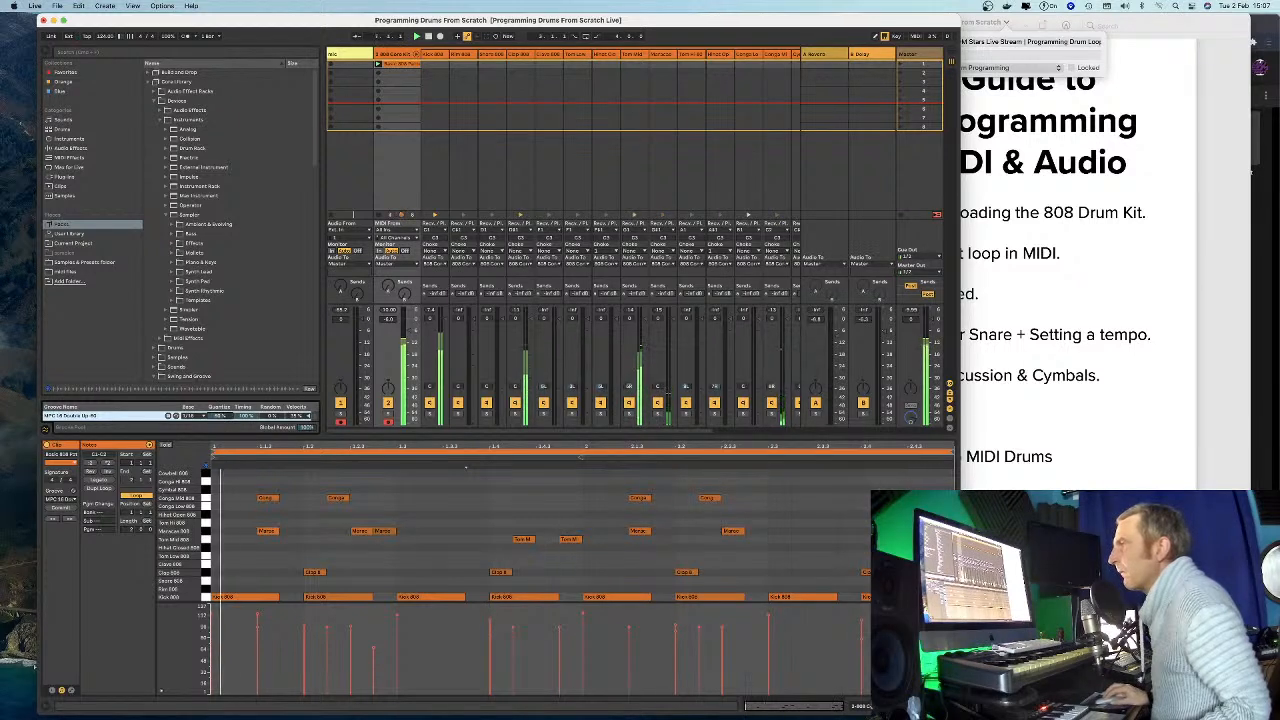
{"action": "left_click", "coordinate": [190, 415]}
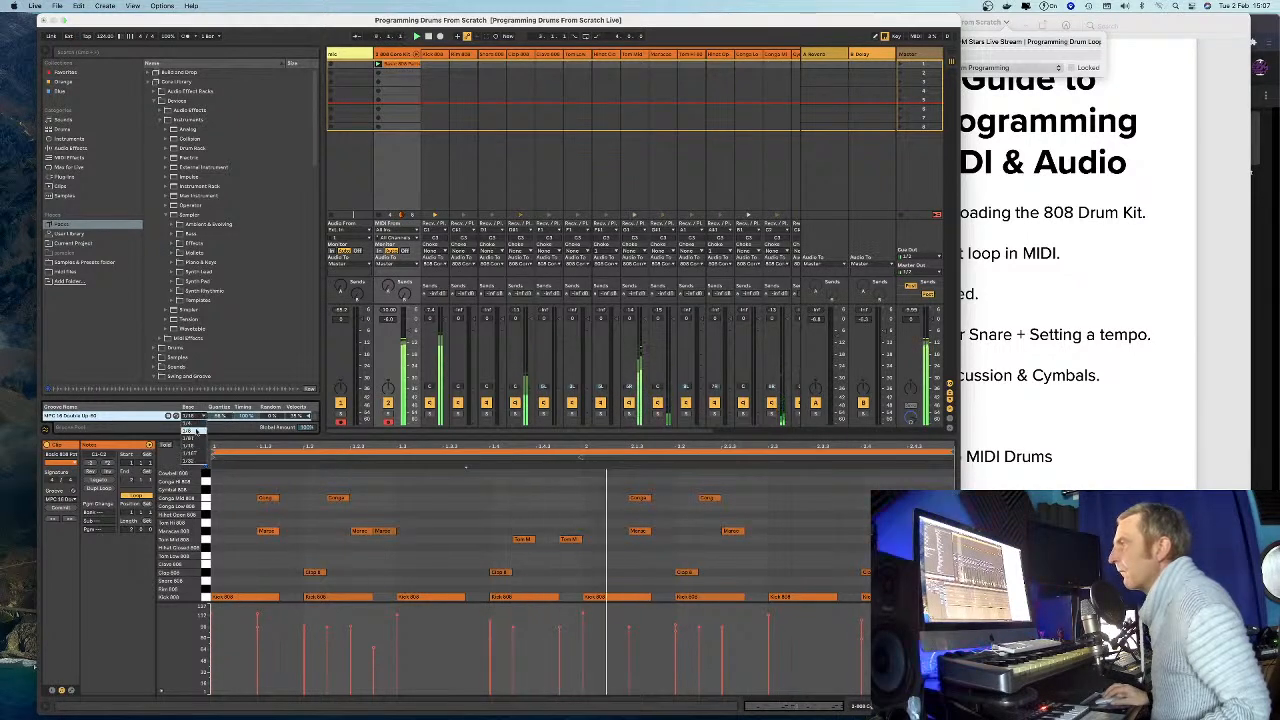
{"action": "left_click", "coordinate": [188, 455]}
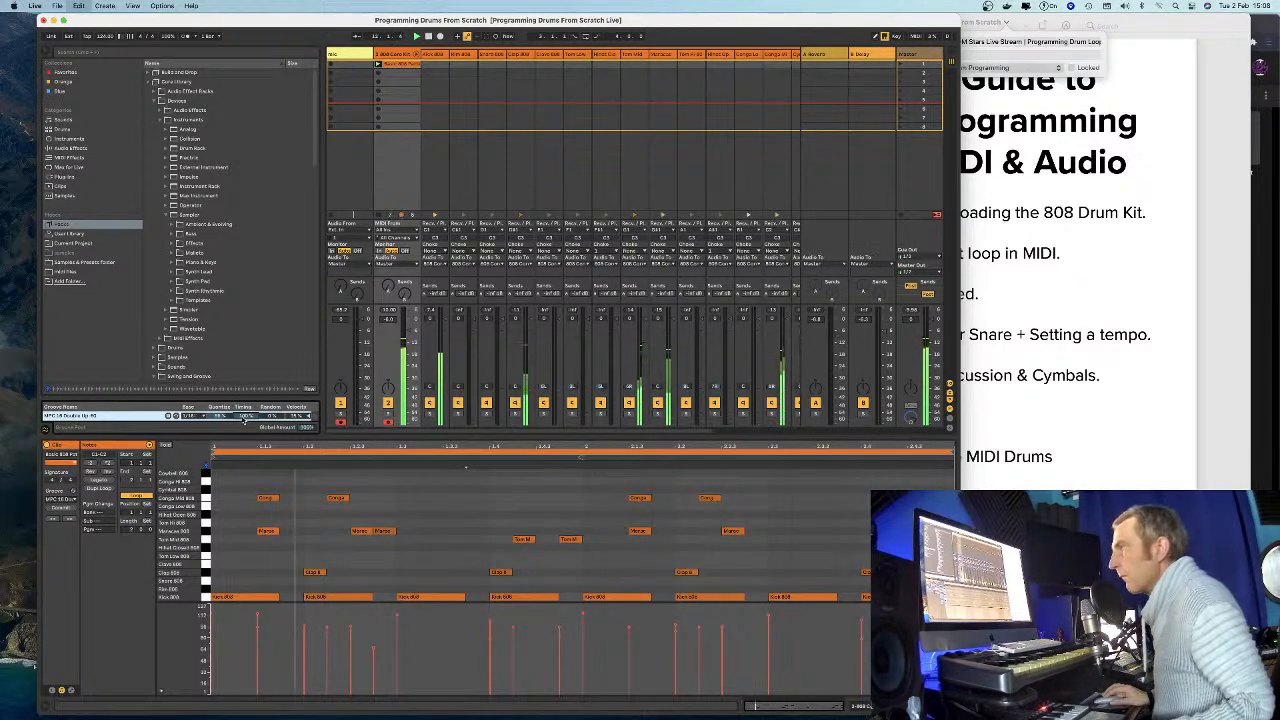
Clear the groove from the Groove Pool and bring it back with Redo Hot-Swap Groove.
{"action": "key", "text": "Delete"}
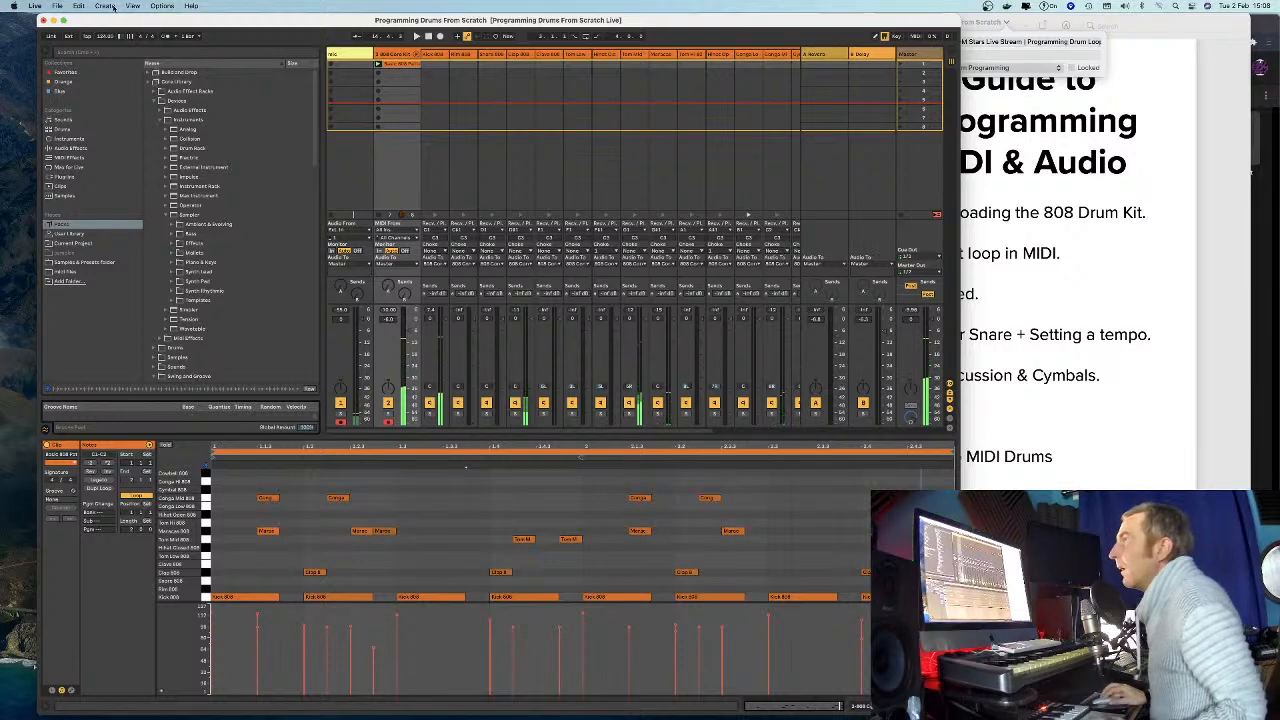
{"action": "left_click", "coordinate": [78, 6]}
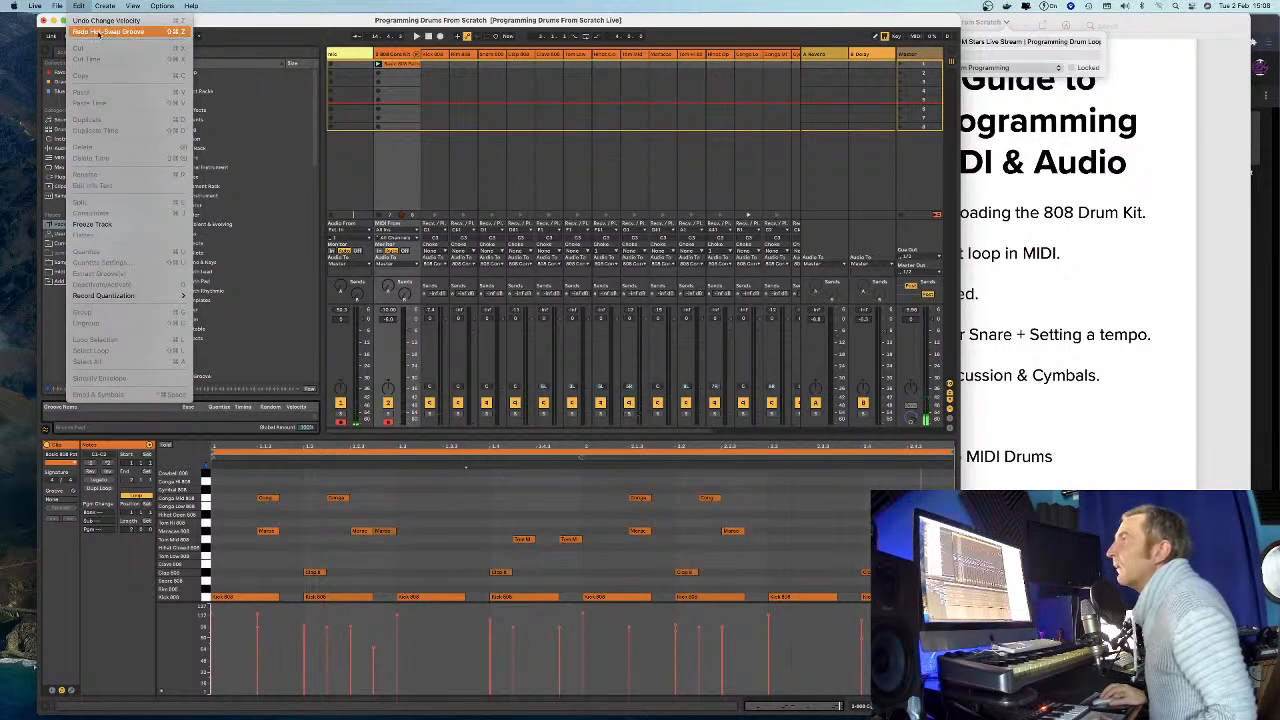
{"action": "left_click", "coordinate": [101, 32]}
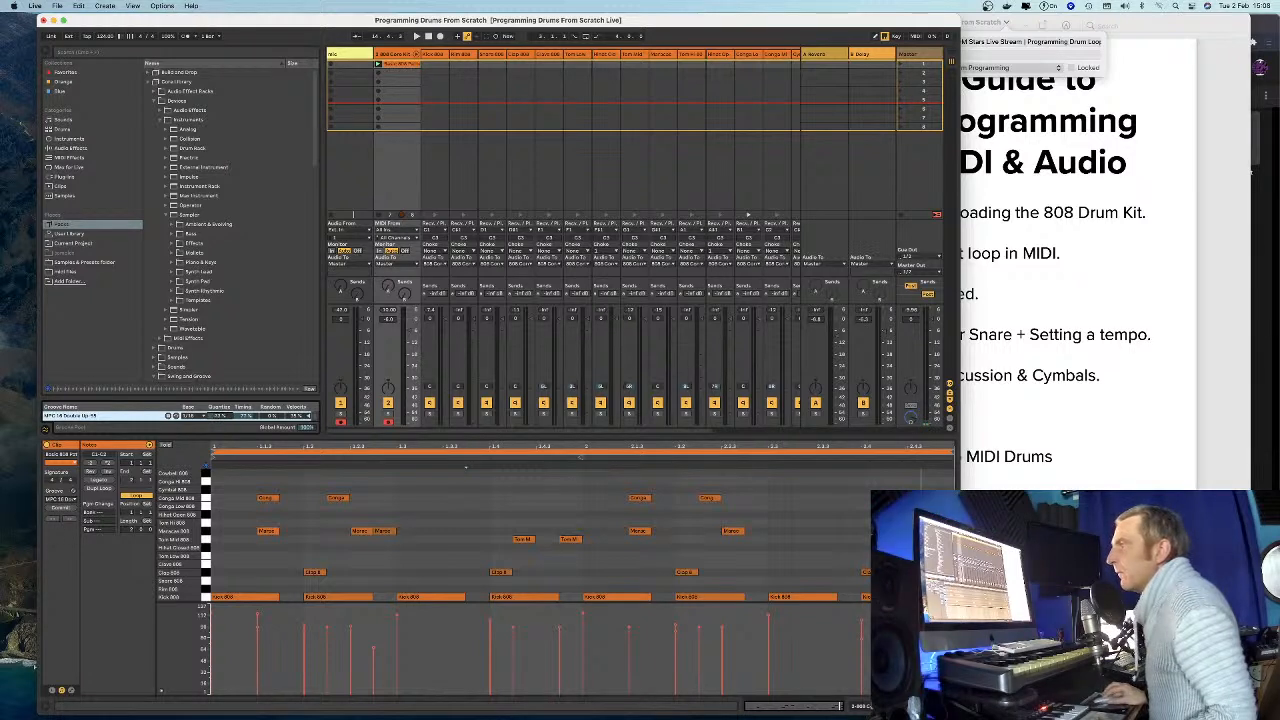
Play the loop with the restored groove, commit it to the clip's notes, and undo that commit.
{"action": "key", "text": "space"}
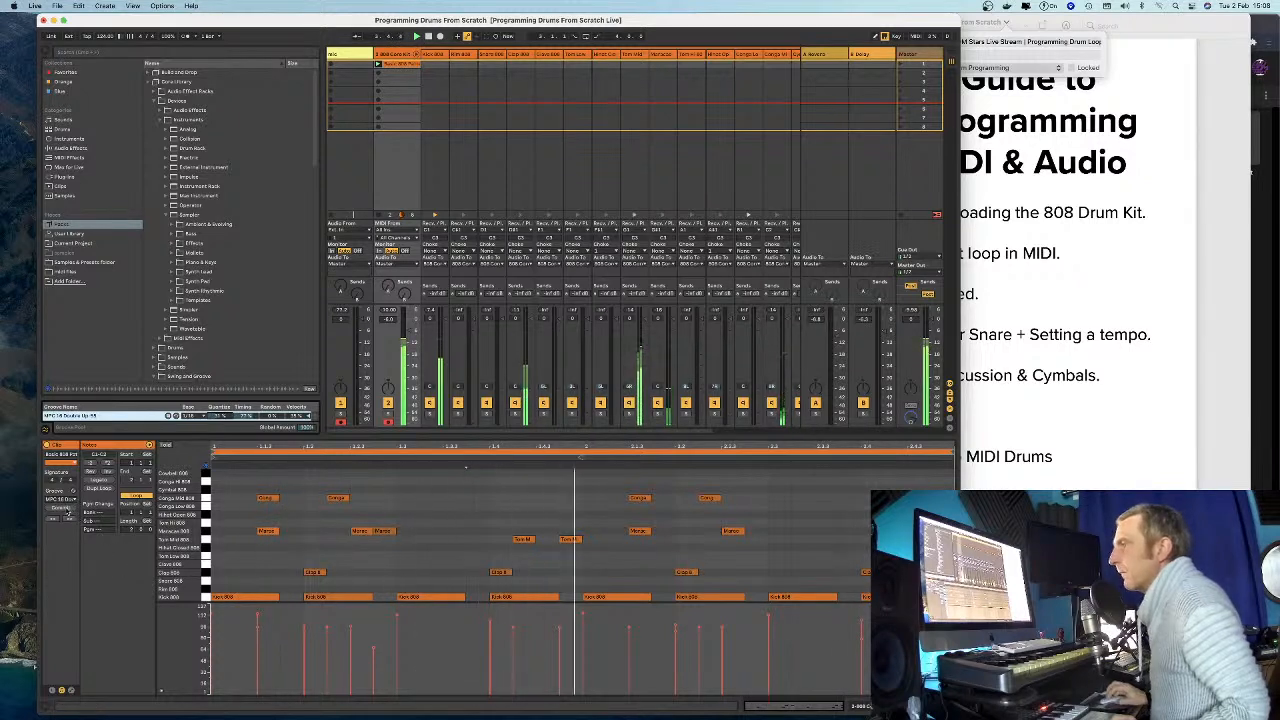
{"action": "left_click", "coordinate": [64, 509]}
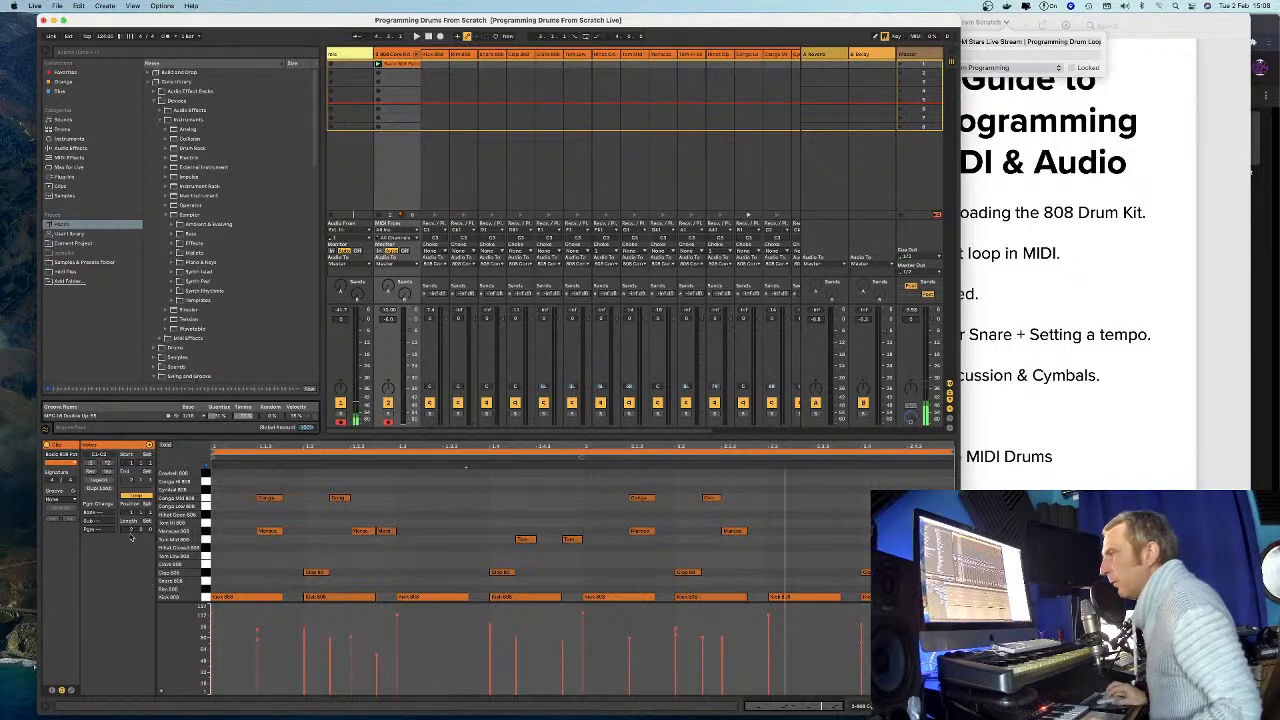
{"action": "key", "text": "super+z"}
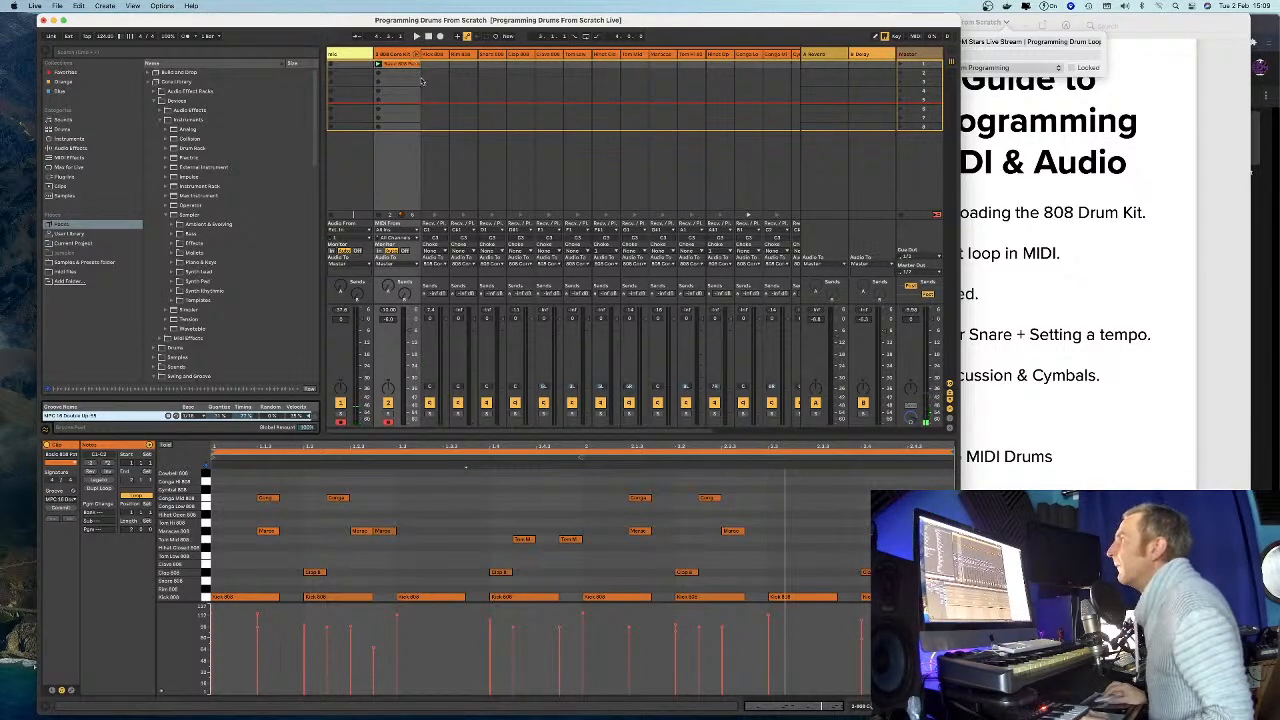
Narrow the browser and shift the Live window so more of the programming guide is uncovered.
{"action": "left_click_drag", "start_coordinate": [320, 177], "coordinate": [250, 192]}
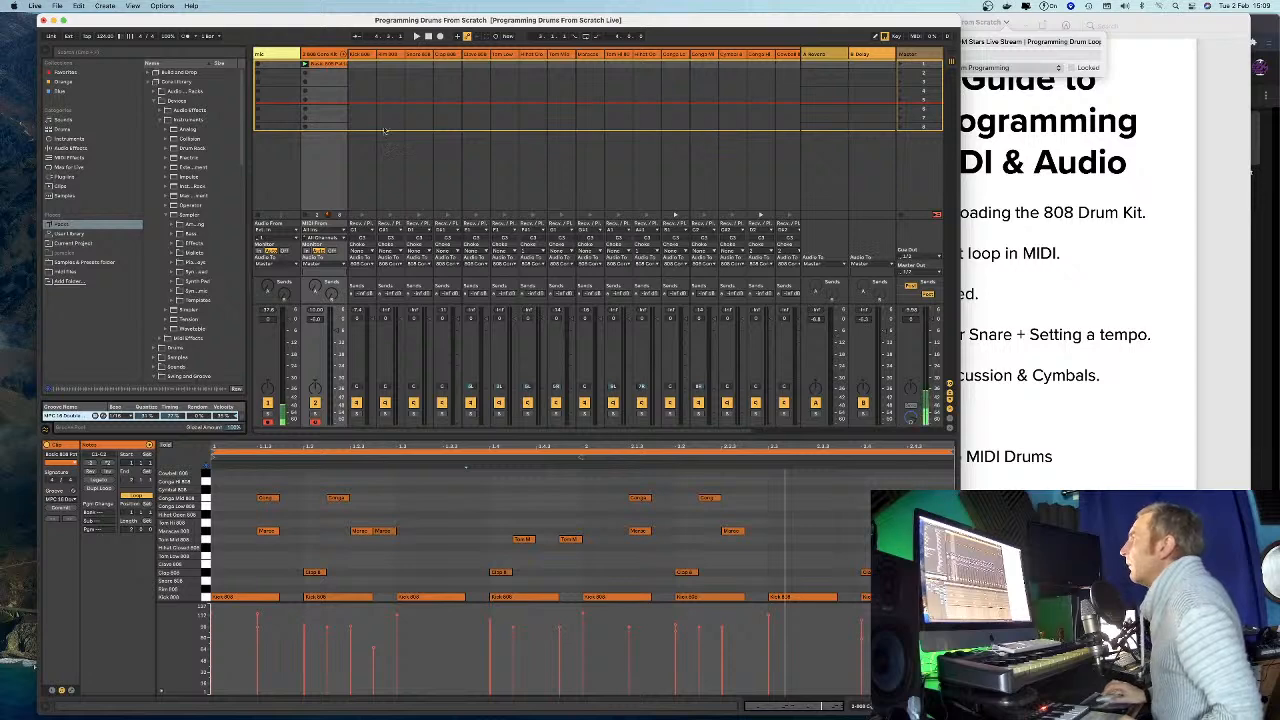
{"action": "left_click_drag", "start_coordinate": [851, 13], "coordinate": [815, 25]}
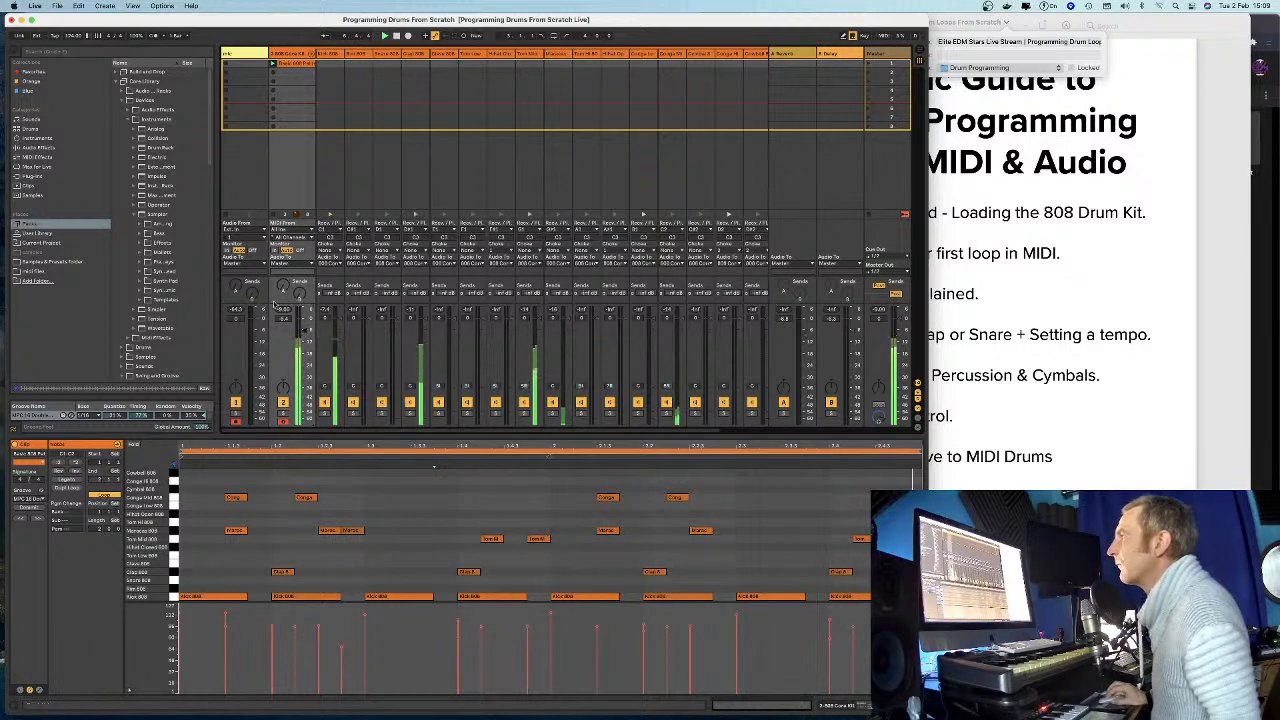
Lower the 808 Core Kit track's volume to -7.0 dB, select the Maracas chain, and stop playback.
{"action": "left_click_drag", "start_coordinate": [306, 330], "coordinate": [306, 335]}
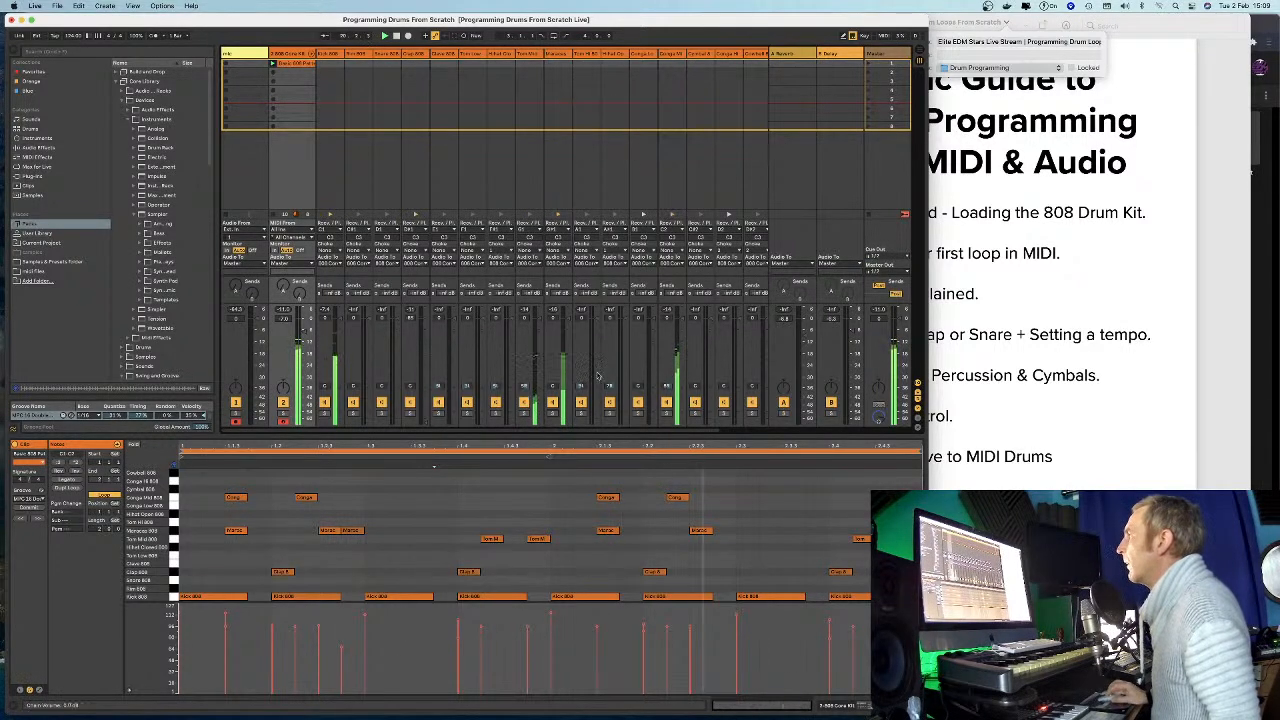
{"action": "left_click", "coordinate": [548, 405]}
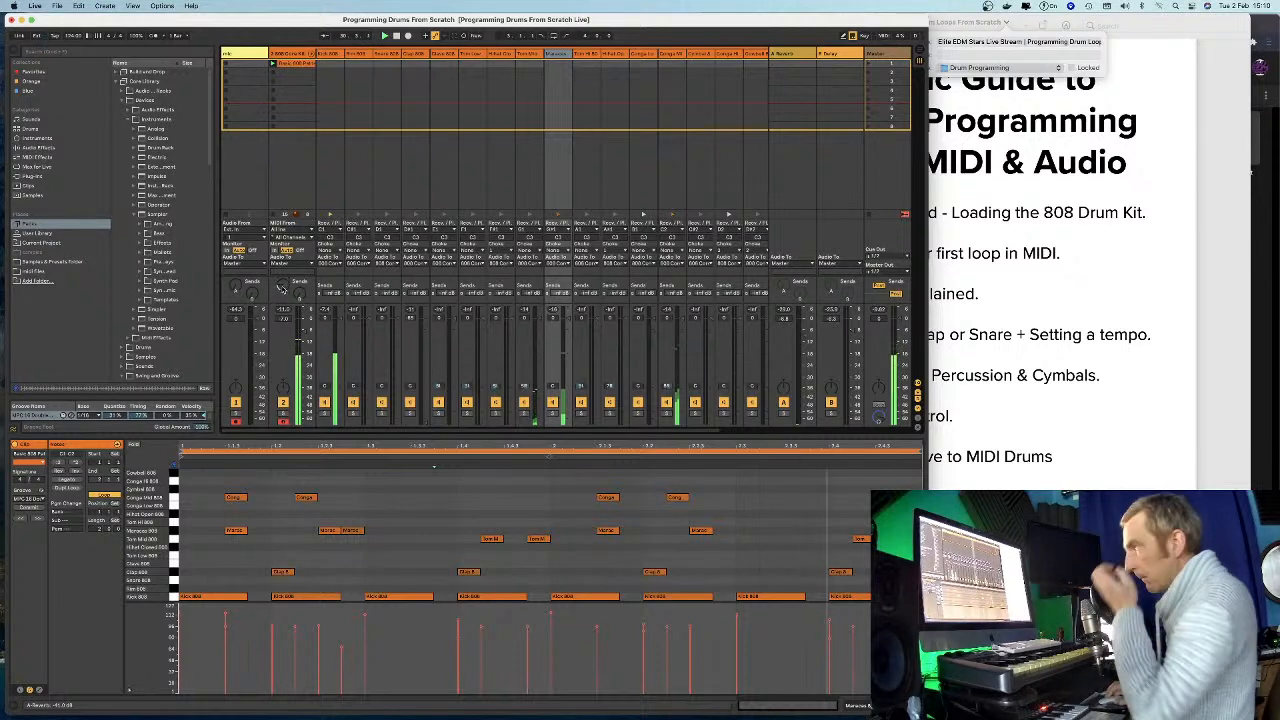
{"action": "key", "text": "space"}
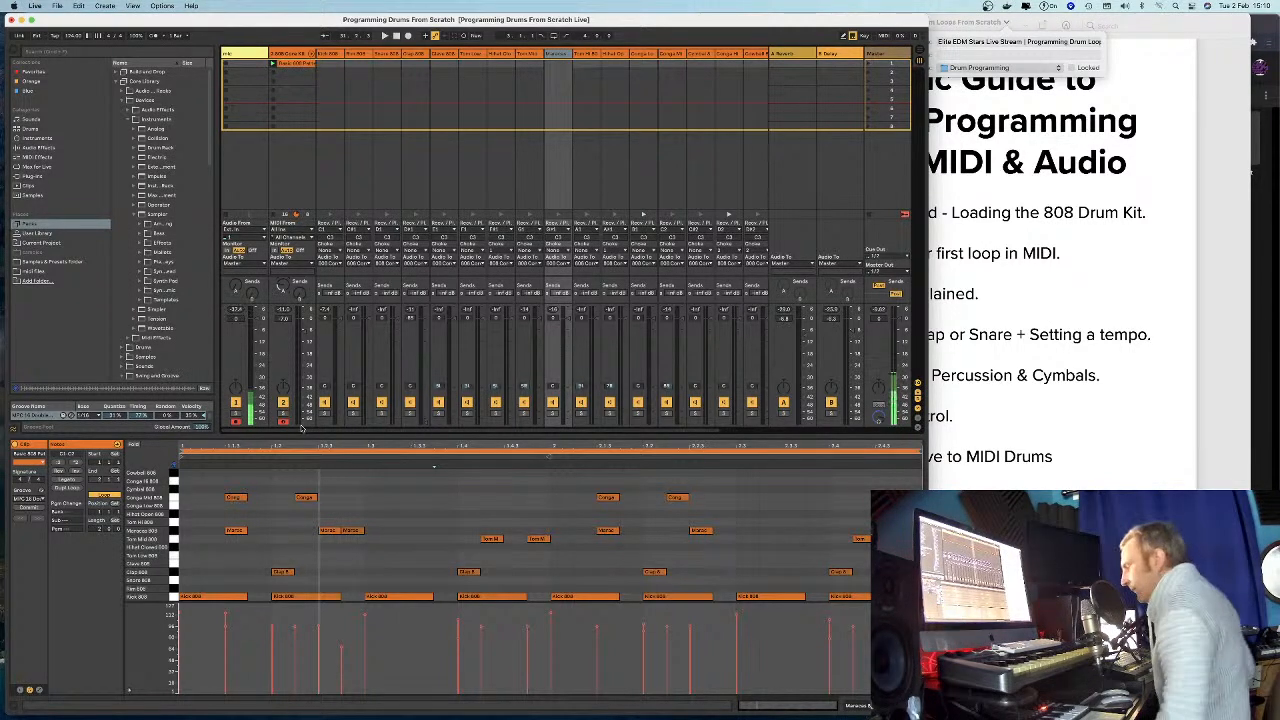
Copy the basic 808 clip into the track's second slot and delete all the kick notes from the copy.
{"action": "left_click", "coordinate": [285, 56]}
{"action": "left_click", "coordinate": [250, 470]}
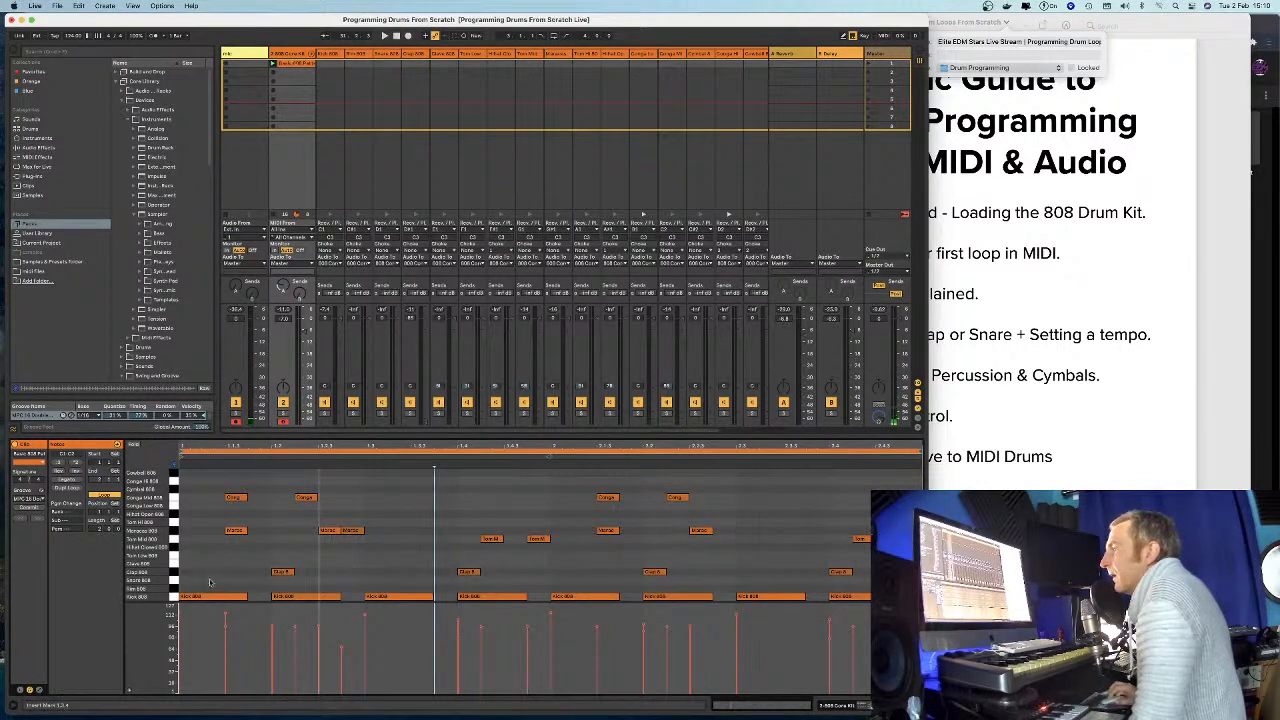
{"action": "left_click", "coordinate": [297, 65]}
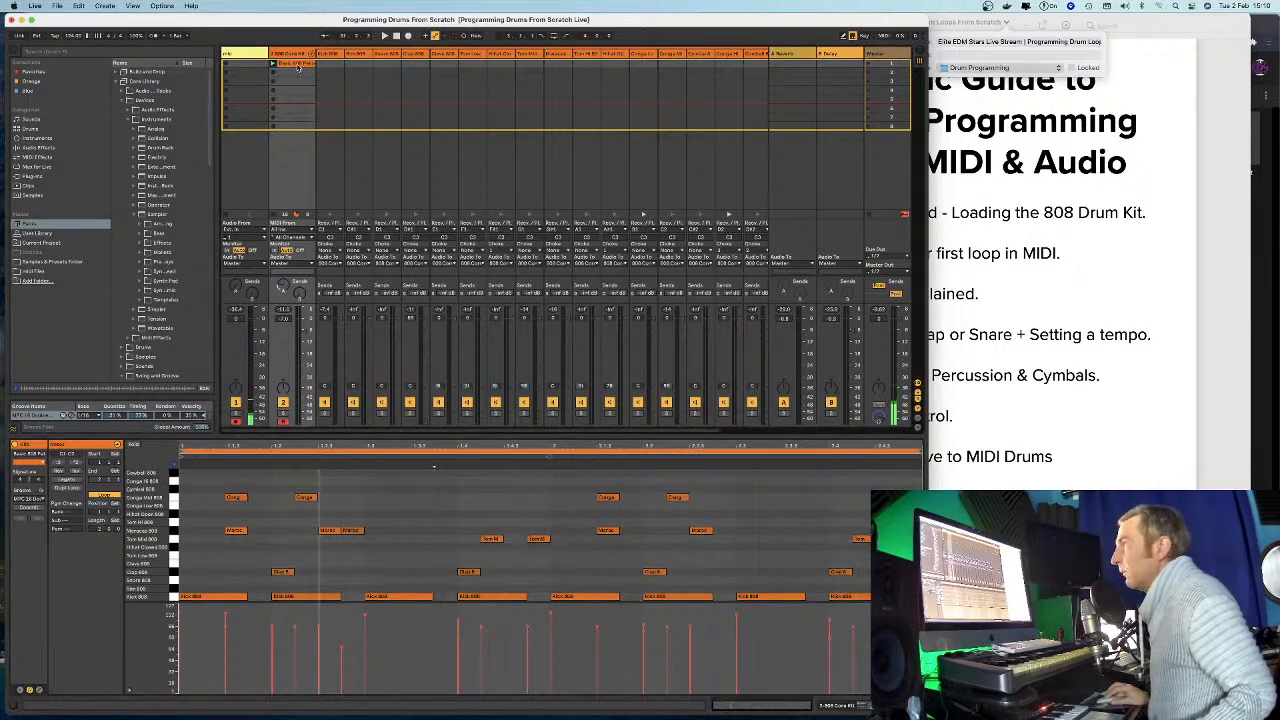
{"action": "left_click_drag", "start_coordinate": [295, 77], "coordinate": [295, 75]}
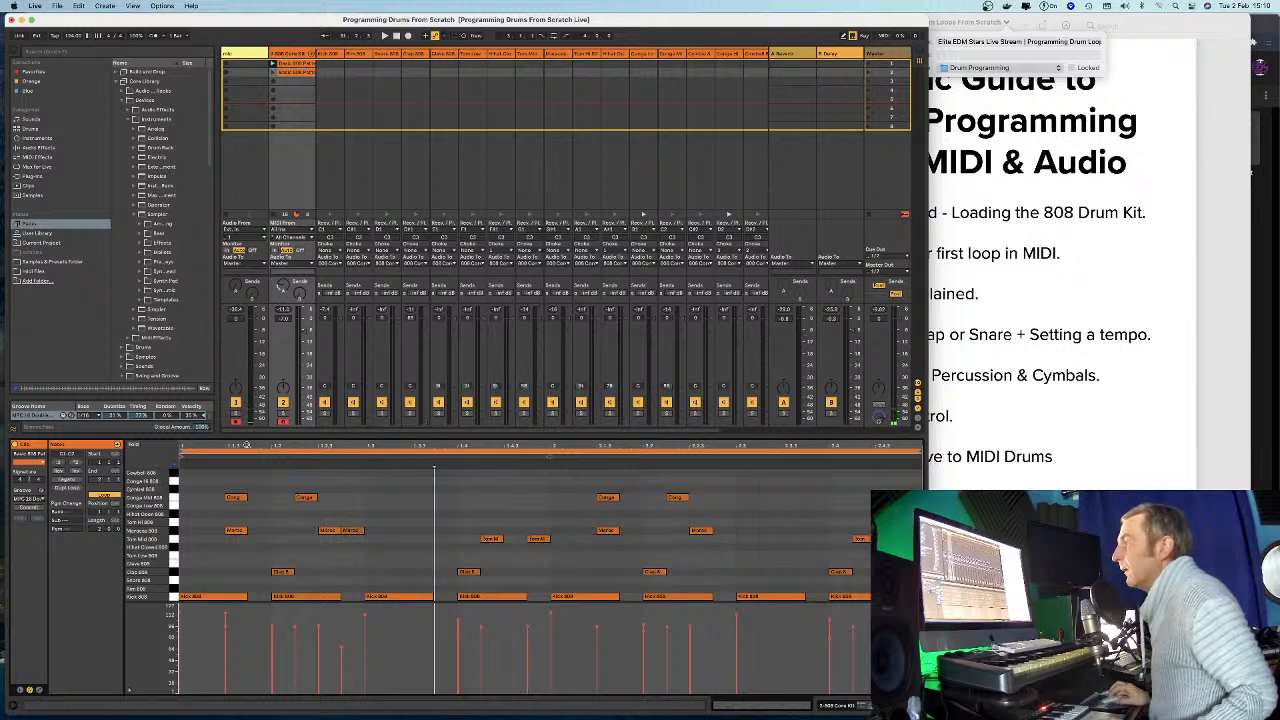
{"action": "left_click_drag", "start_coordinate": [206, 587], "coordinate": [873, 599]}
{"action": "key", "text": "Delete"}
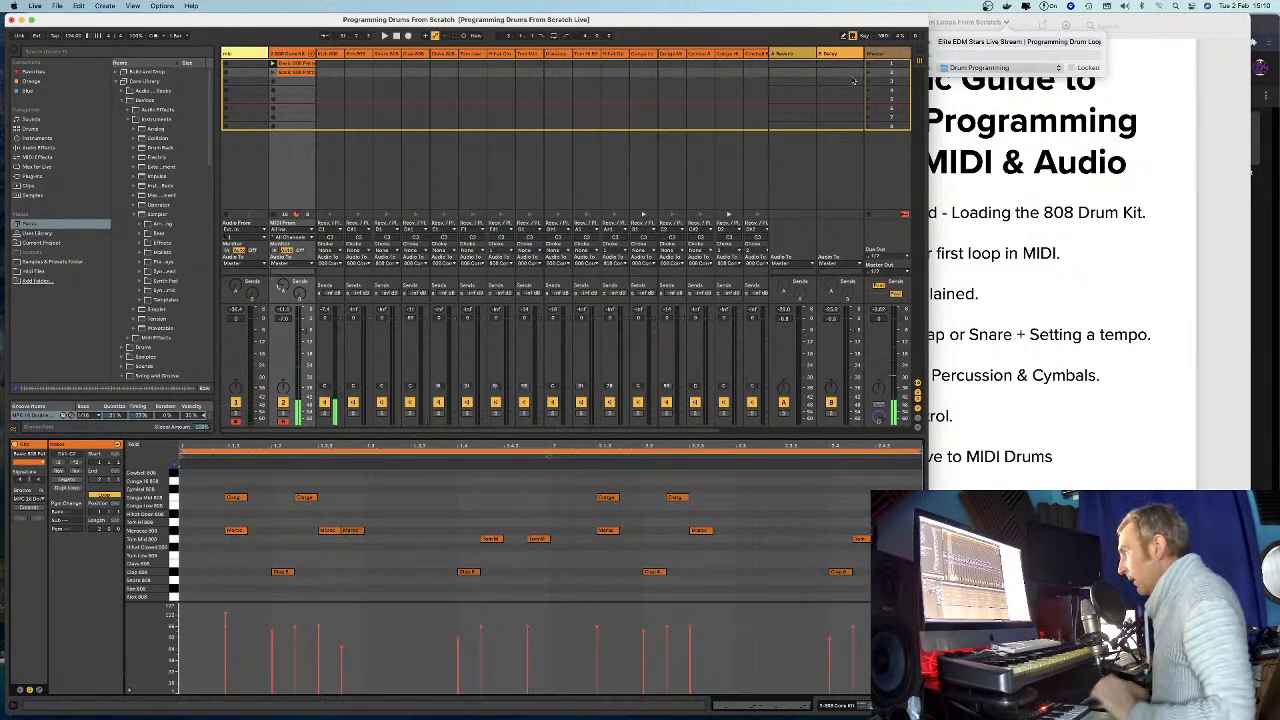
Launch scenes 1 and 2 alternately to compare the loop with and without the kick.
{"action": "left_click", "coordinate": [869, 66]}
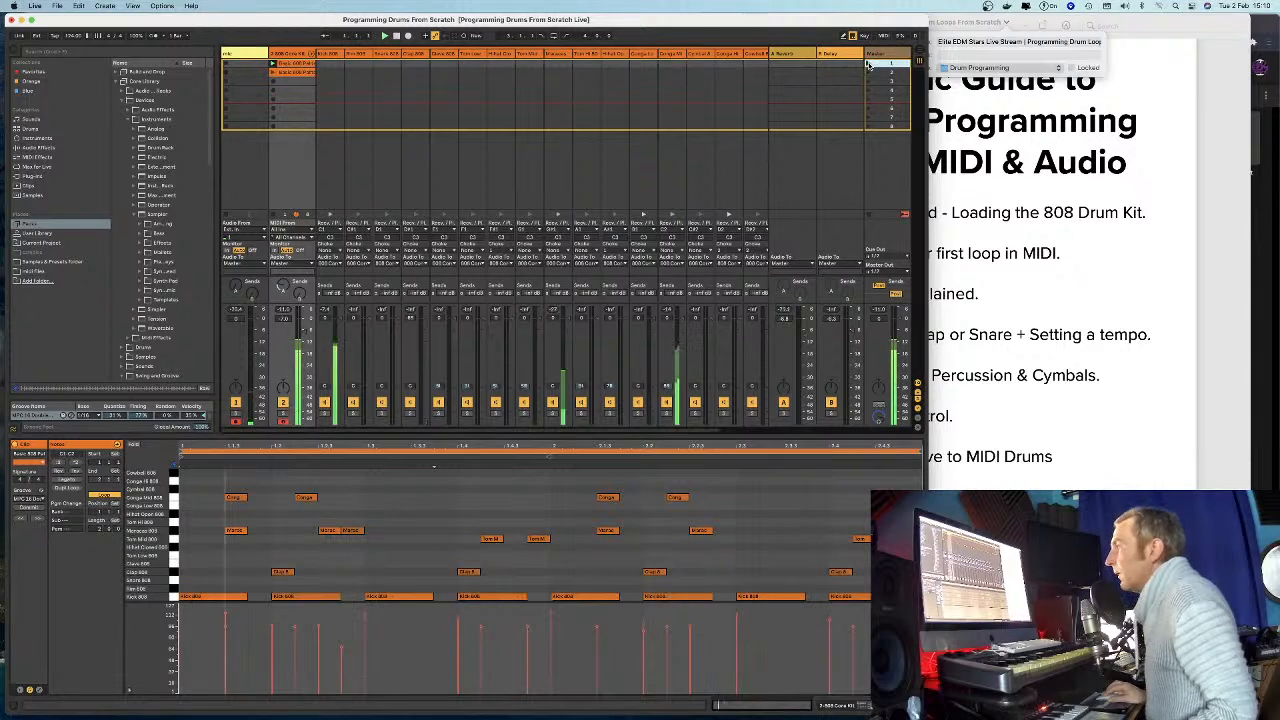
{"action": "left_click", "coordinate": [868, 72]}
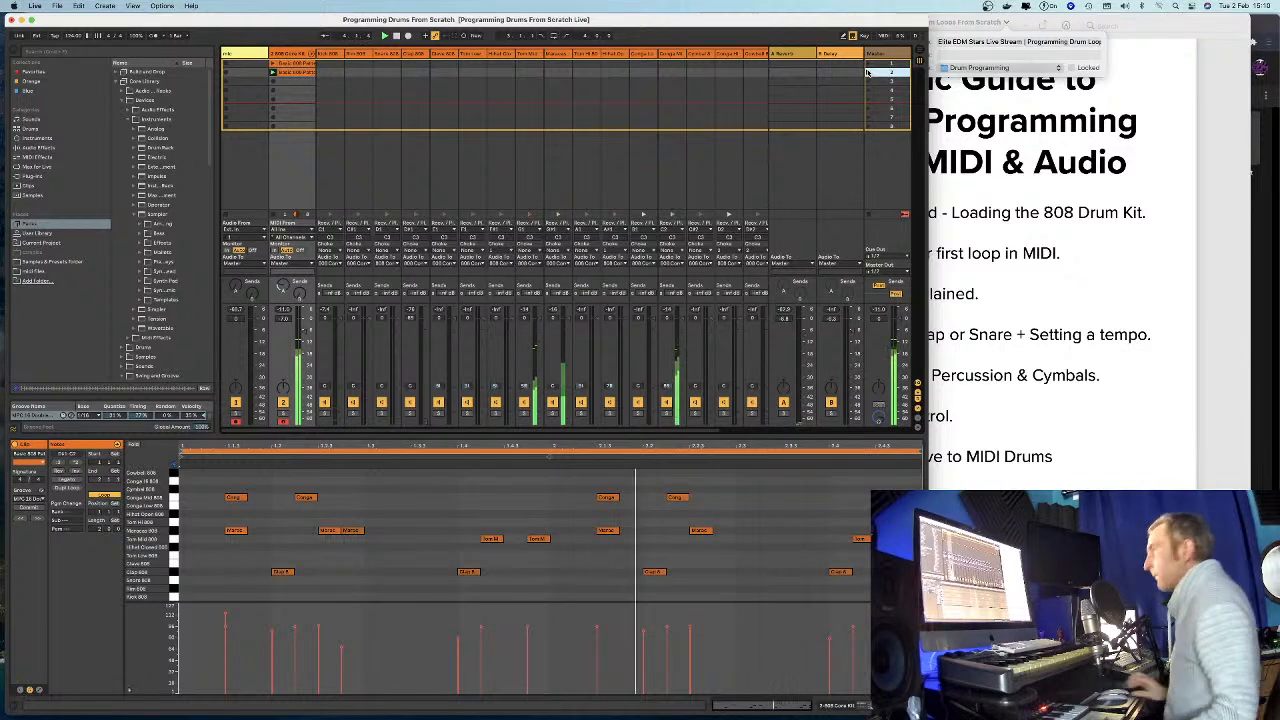
{"action": "left_click", "coordinate": [868, 64]}
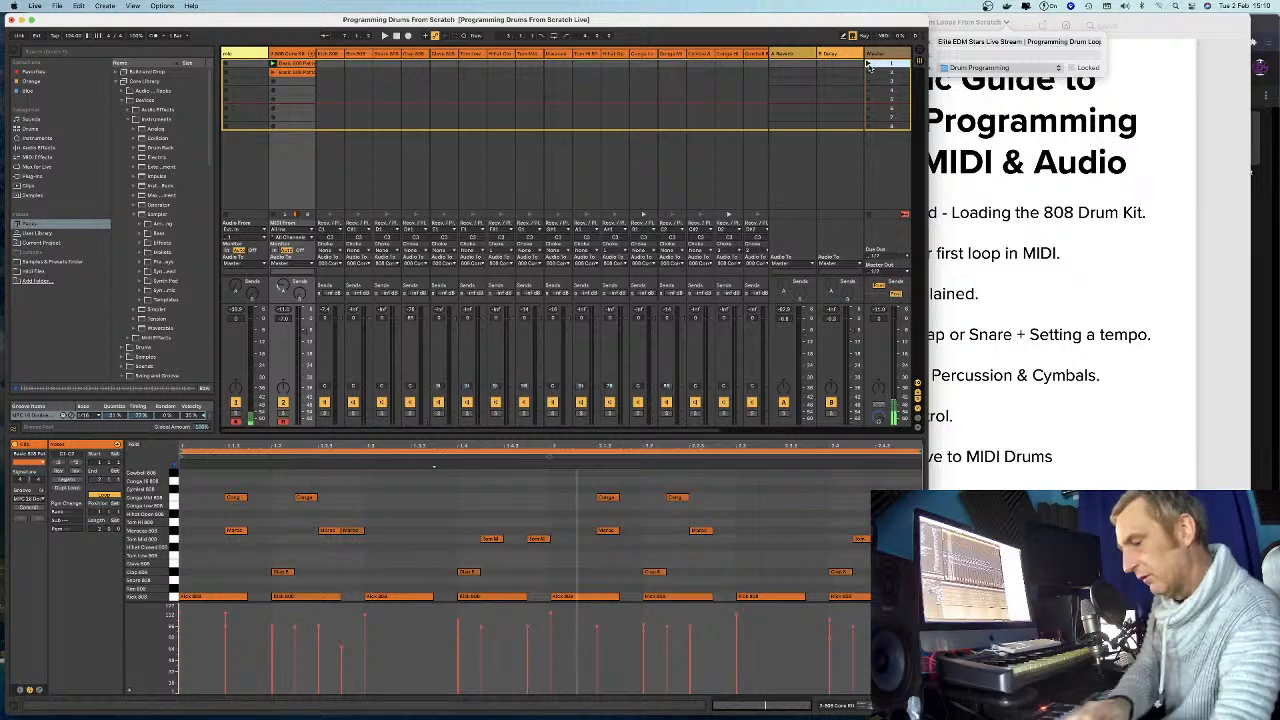
{"action": "key", "text": "space"}
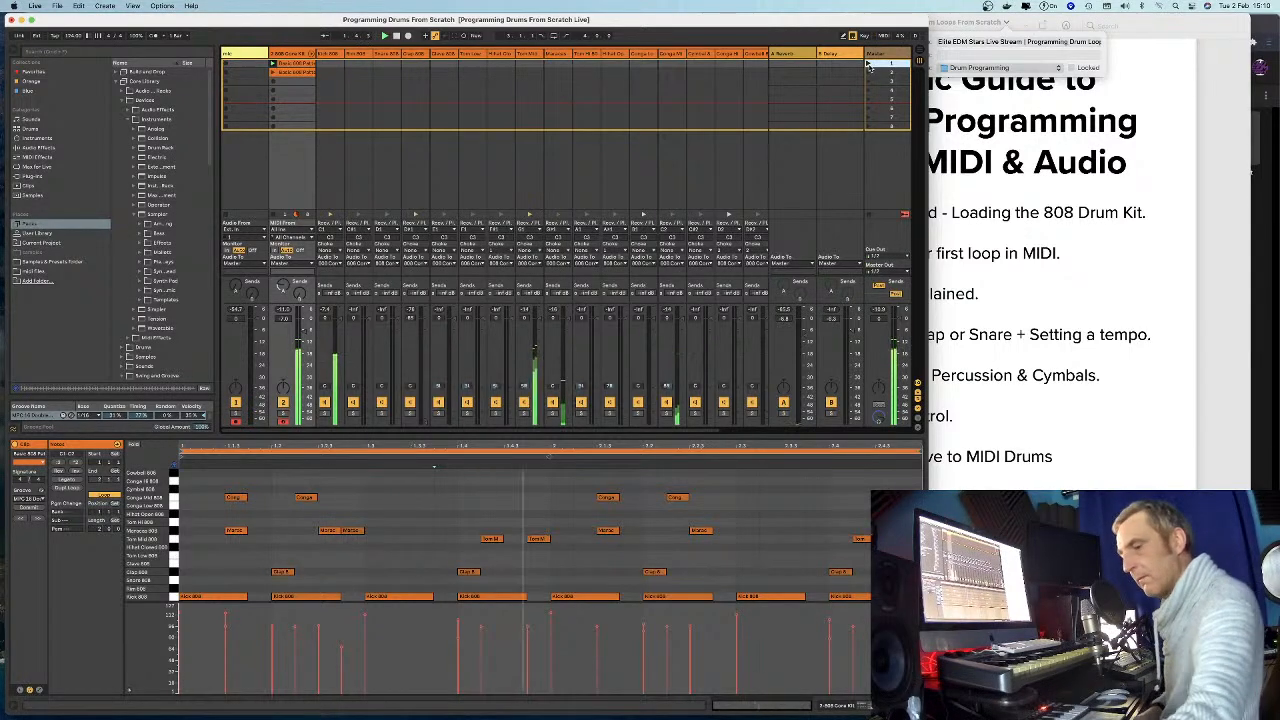
{"action": "key", "text": "Down"}
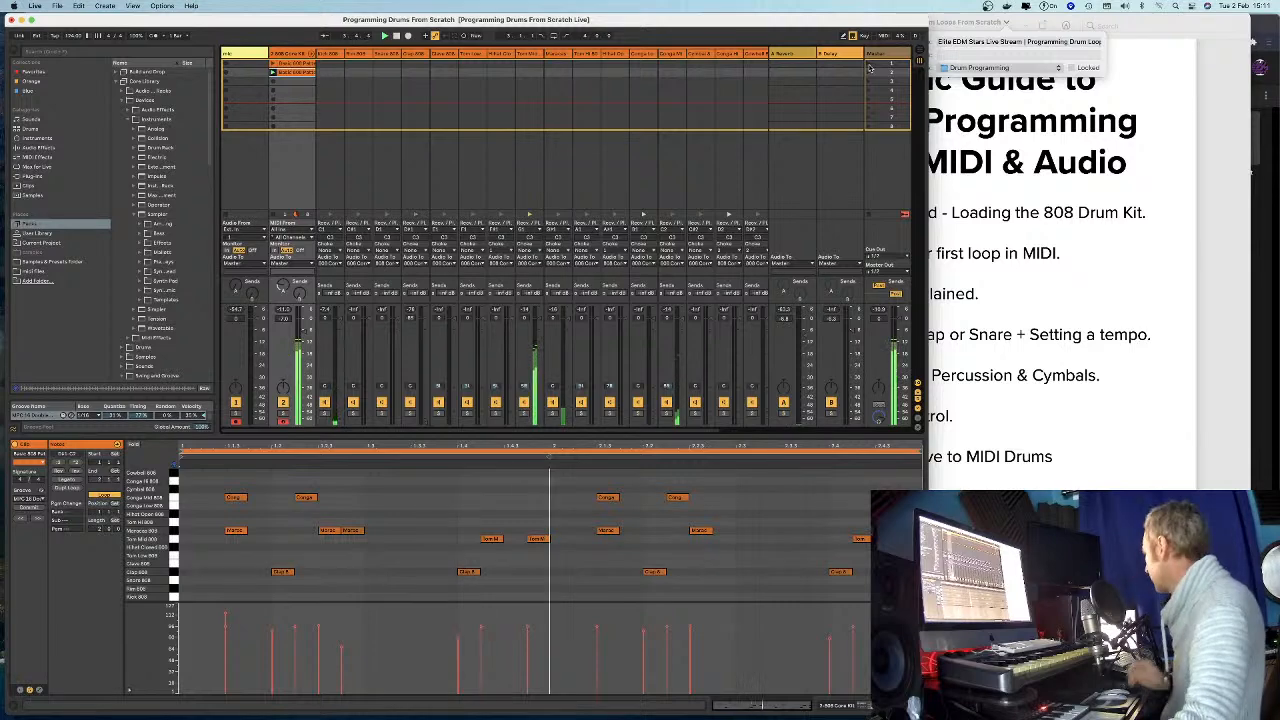
Launch scene 1 again and compare the notes in the 808 clips with and without the kick.
{"action": "key", "text": "Up"}
{"action": "key", "text": "Return"}
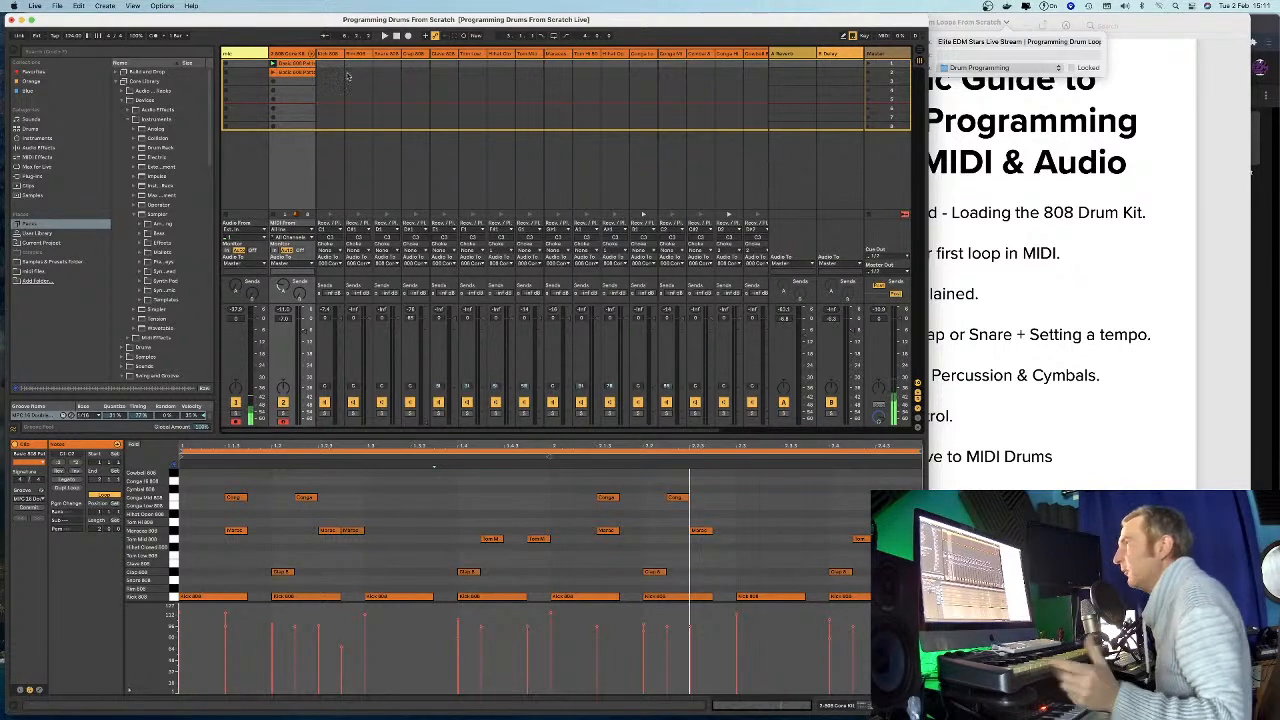
{"action": "left_click", "coordinate": [294, 74]}
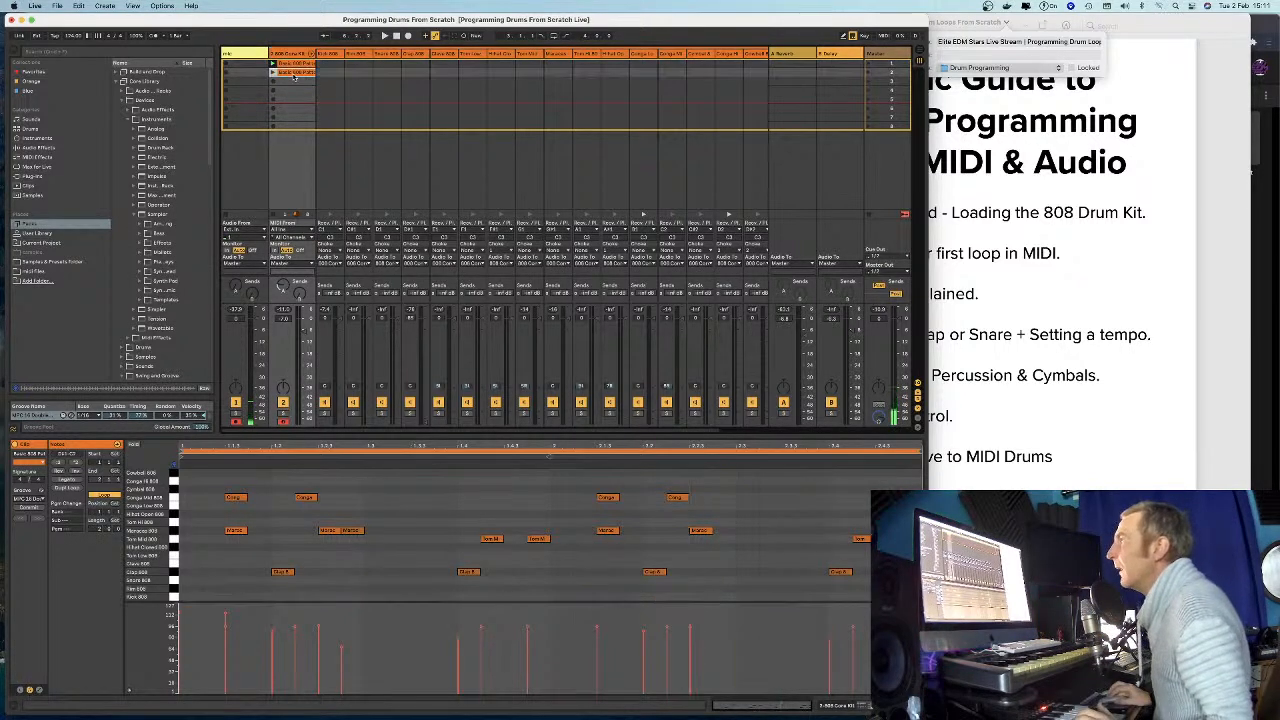
{"action": "left_click", "coordinate": [293, 65]}
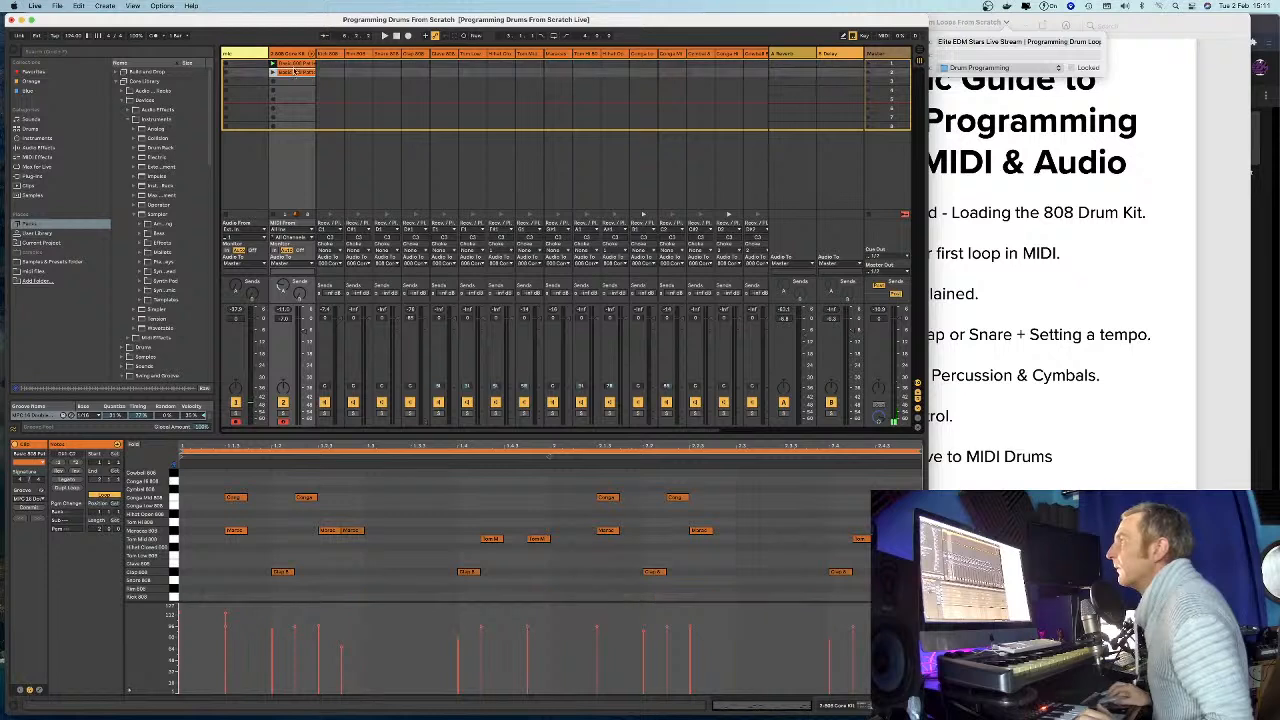
{"action": "left_click", "coordinate": [290, 74]}
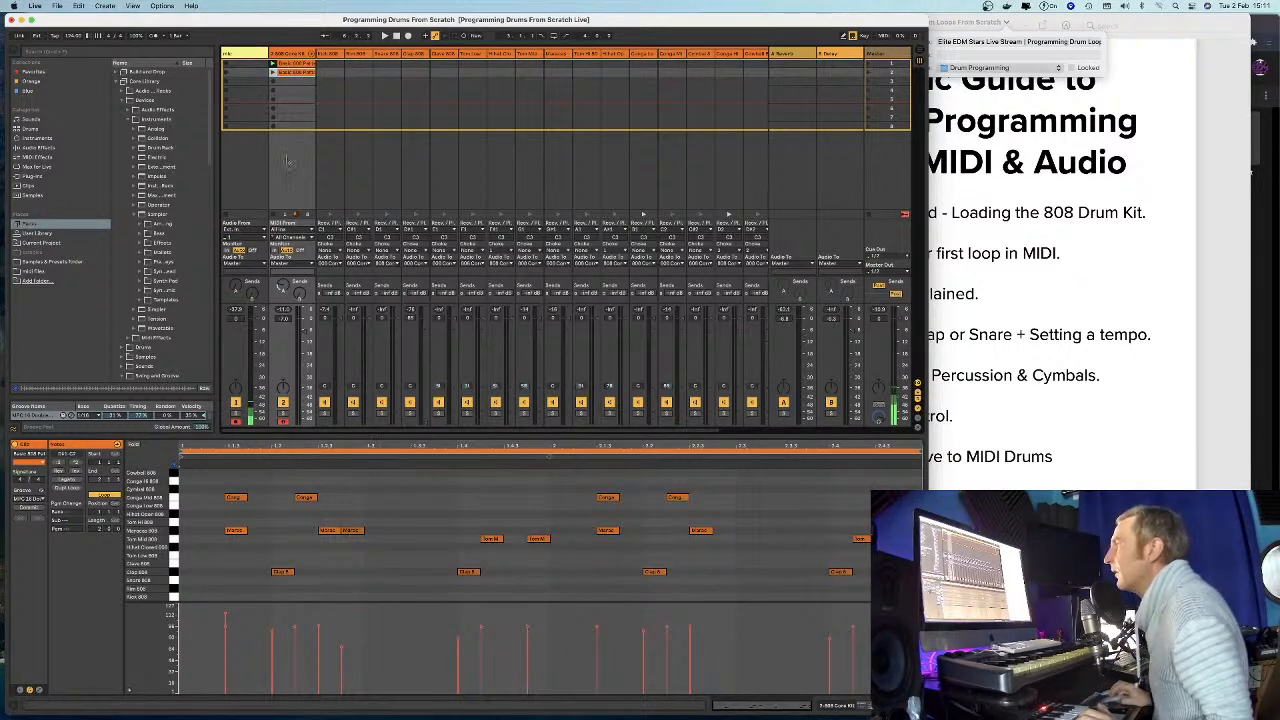
{"action": "left_click", "coordinate": [285, 64]}
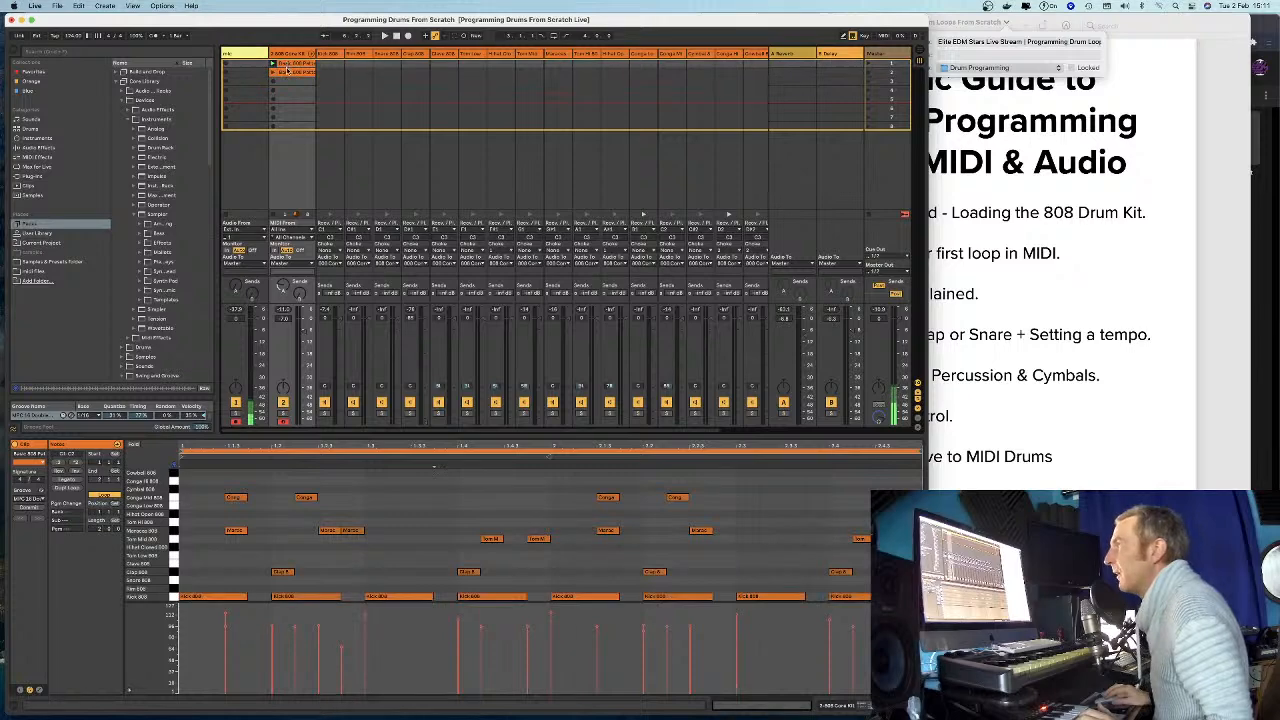
Delete the kickless clip from the second slot, reselect the original 808 clip and start playback.
{"action": "left_click", "coordinate": [287, 75]}
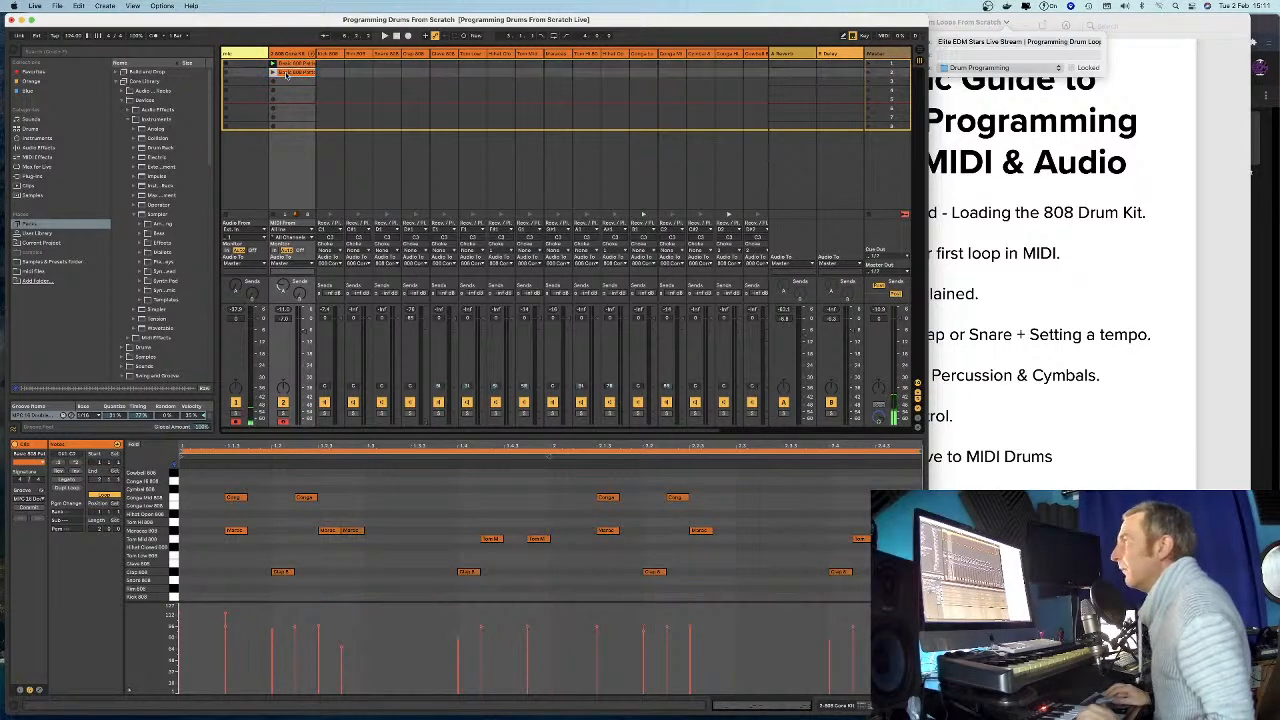
{"action": "left_click", "coordinate": [287, 82]}
{"action": "left_click", "coordinate": [289, 66]}
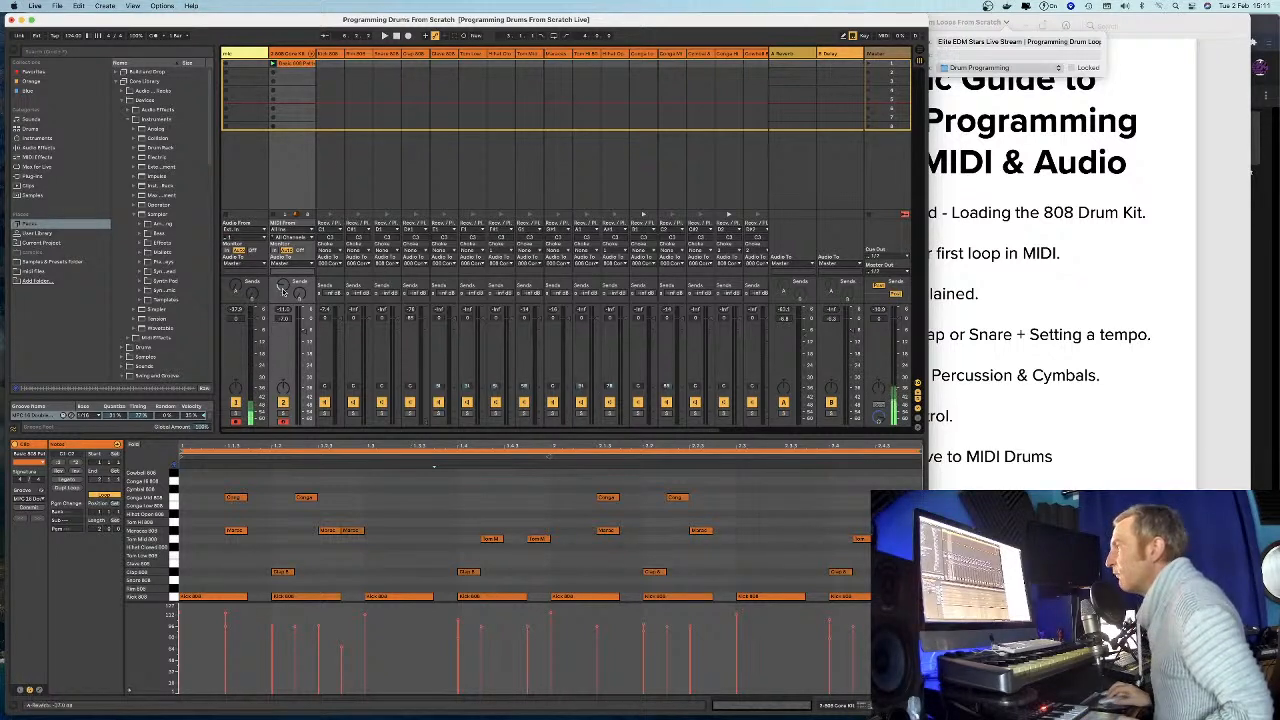
{"action": "key", "text": "space"}
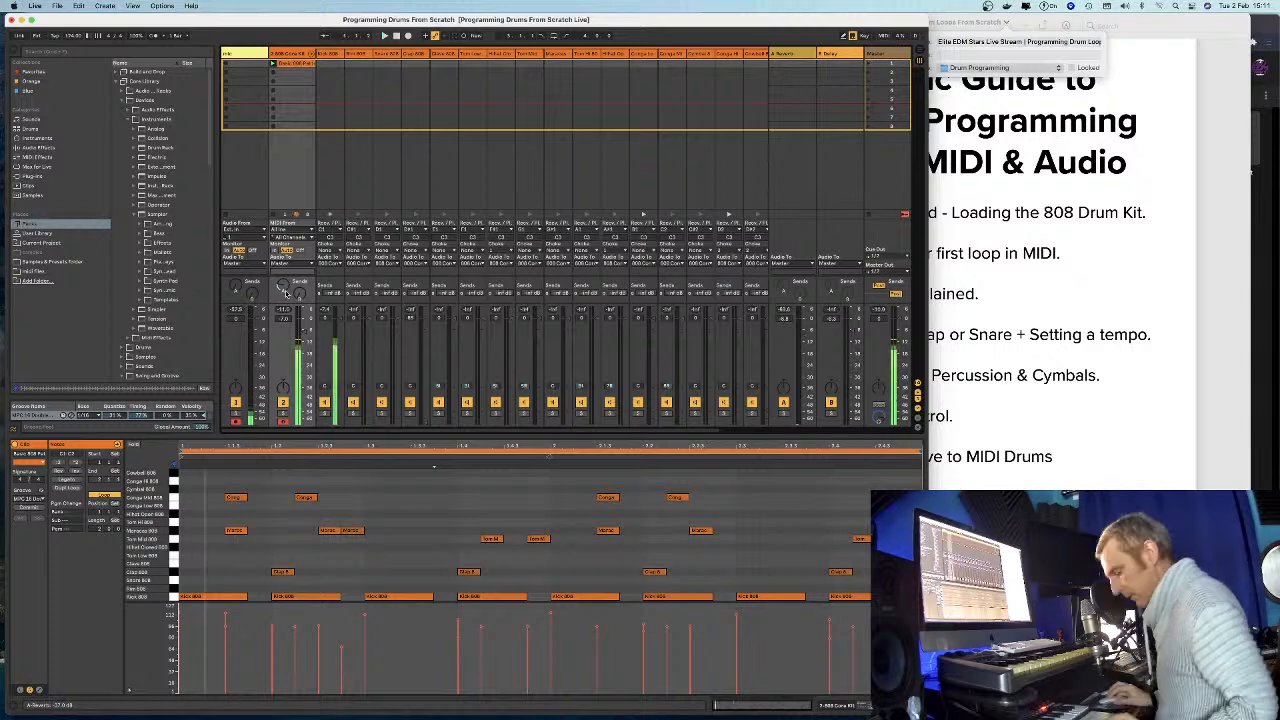
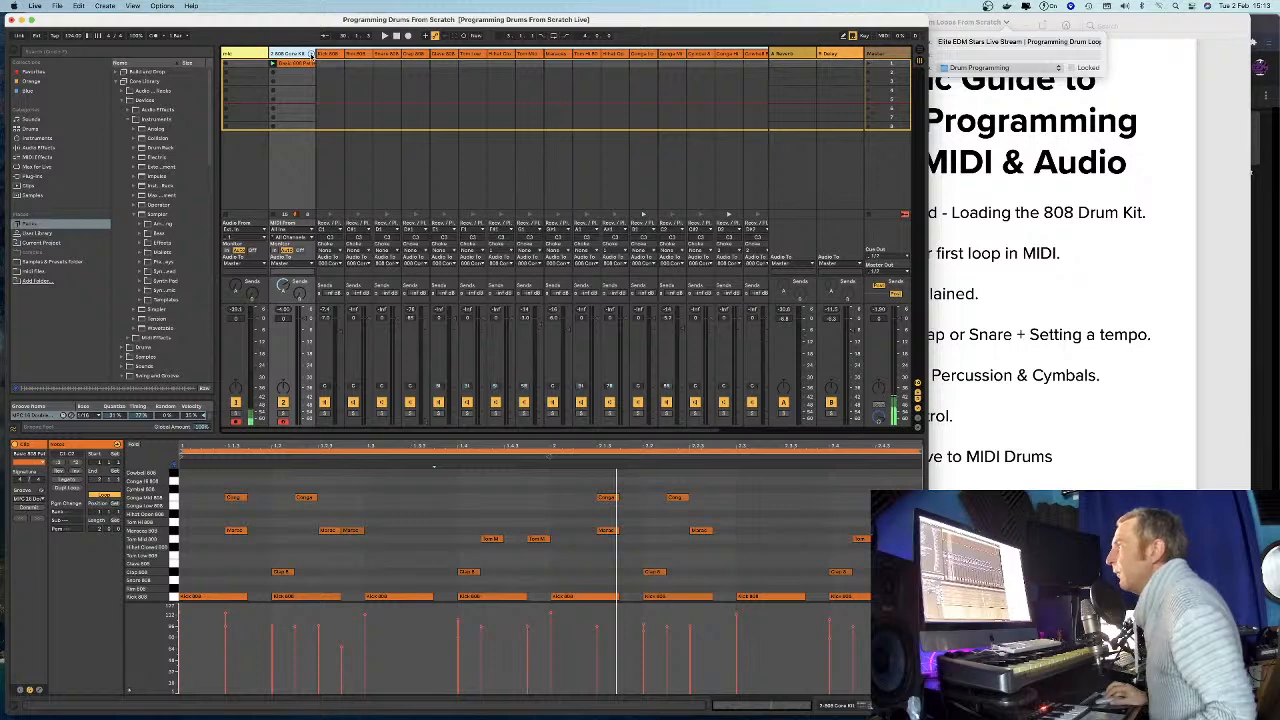
Check the topic list in the drum programming guide, return to Live and play the 808 loop.
{"action": "left_click", "coordinate": [1005, 475]}
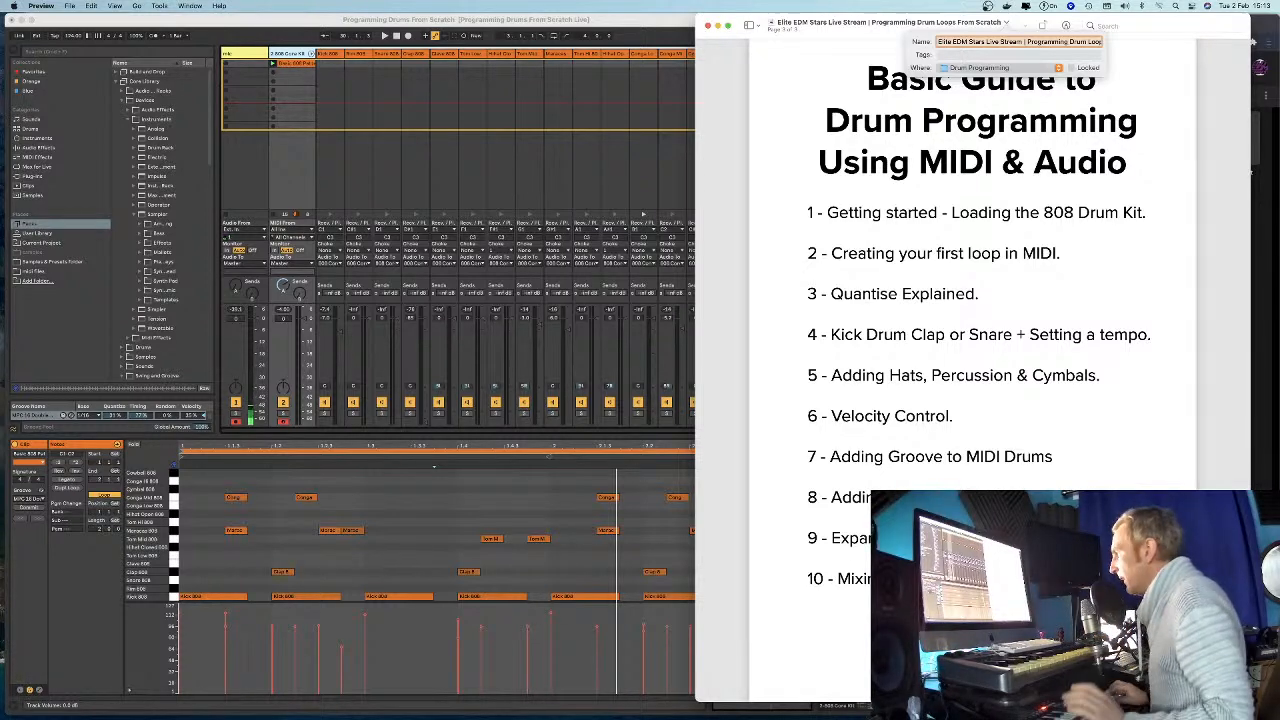
{"action": "left_click", "coordinate": [303, 176]}
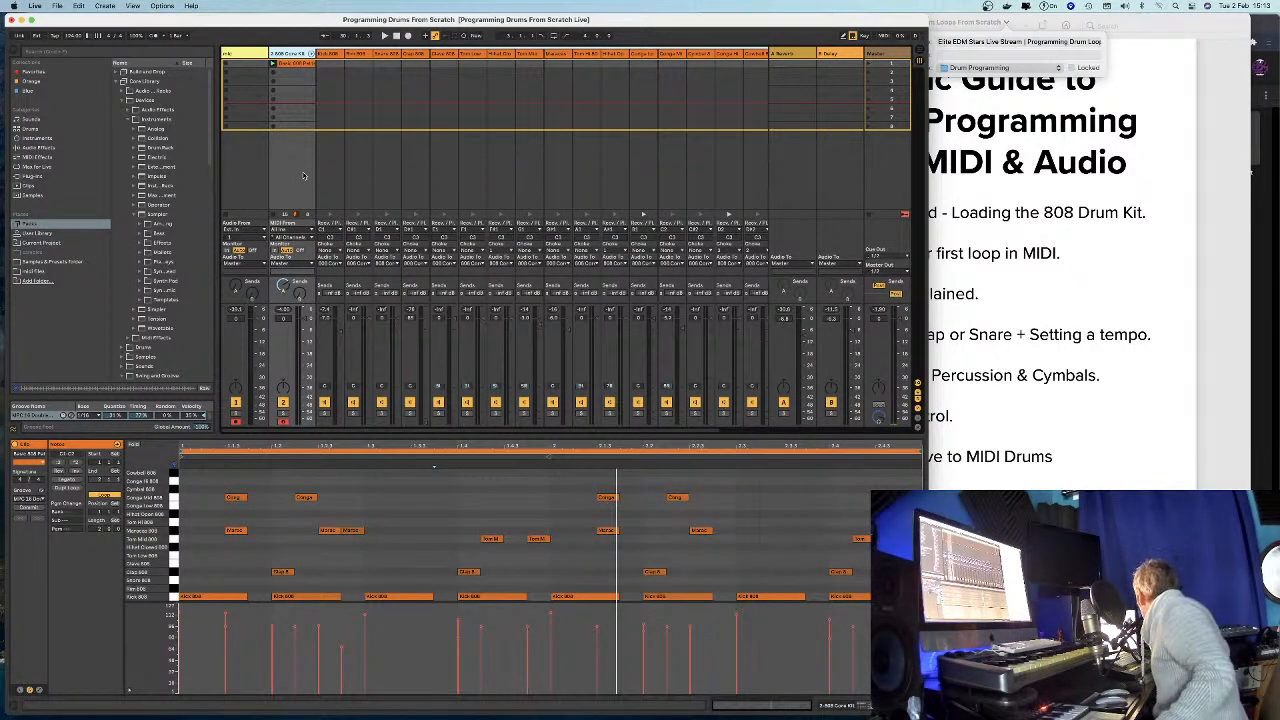
{"action": "key", "text": "space"}
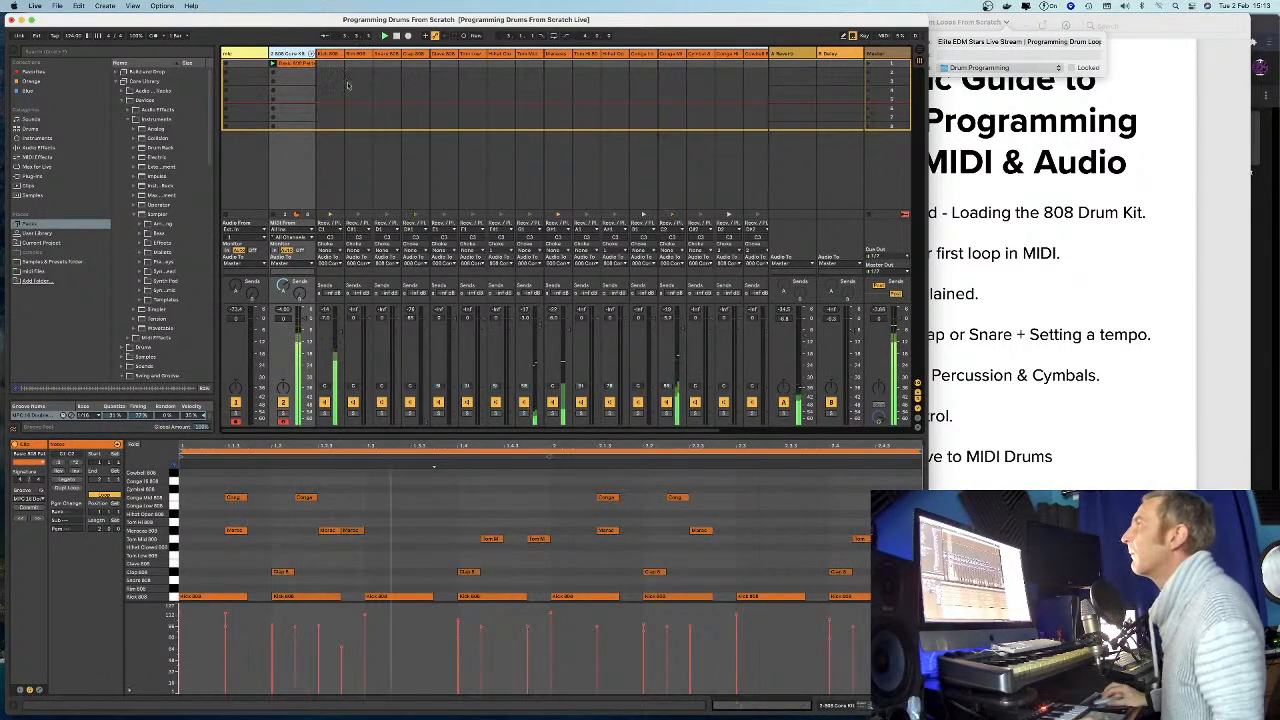
Check the stream status and live chat in YouTube Studio and return to the Live set.
{"action": "left_click", "coordinate": [1236, 26]}
{"action": "left_click", "coordinate": [1257, 32]}
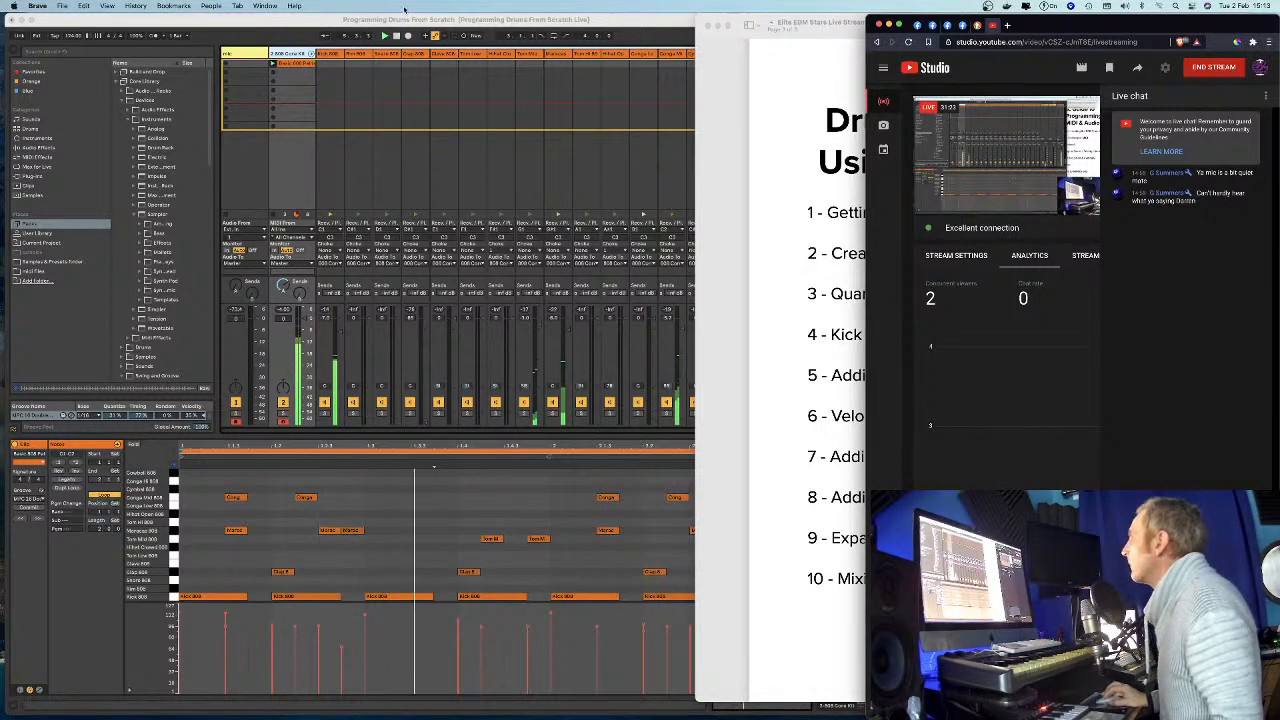
{"action": "left_click", "coordinate": [393, 19]}
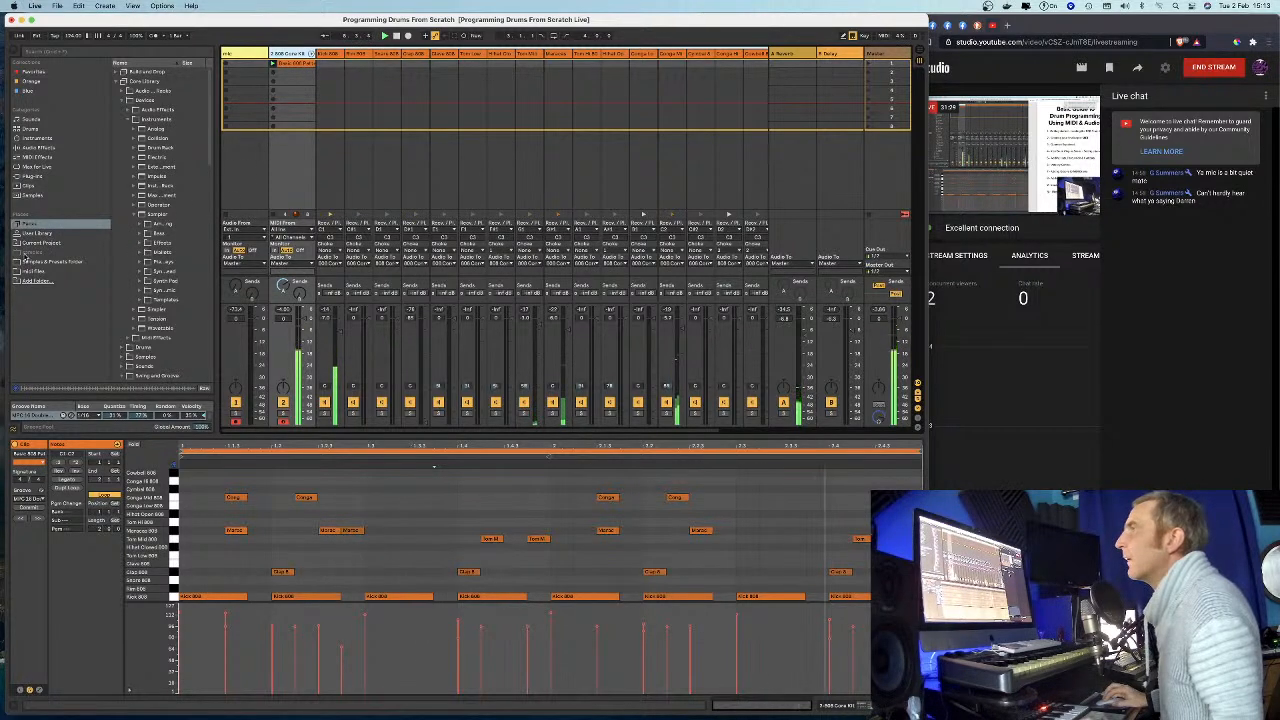
Browse the Samples & Presets folder to the I Love House Music pack's ILHM_Kits folder and widen the browser to show full names.
{"action": "left_click", "coordinate": [55, 261]}
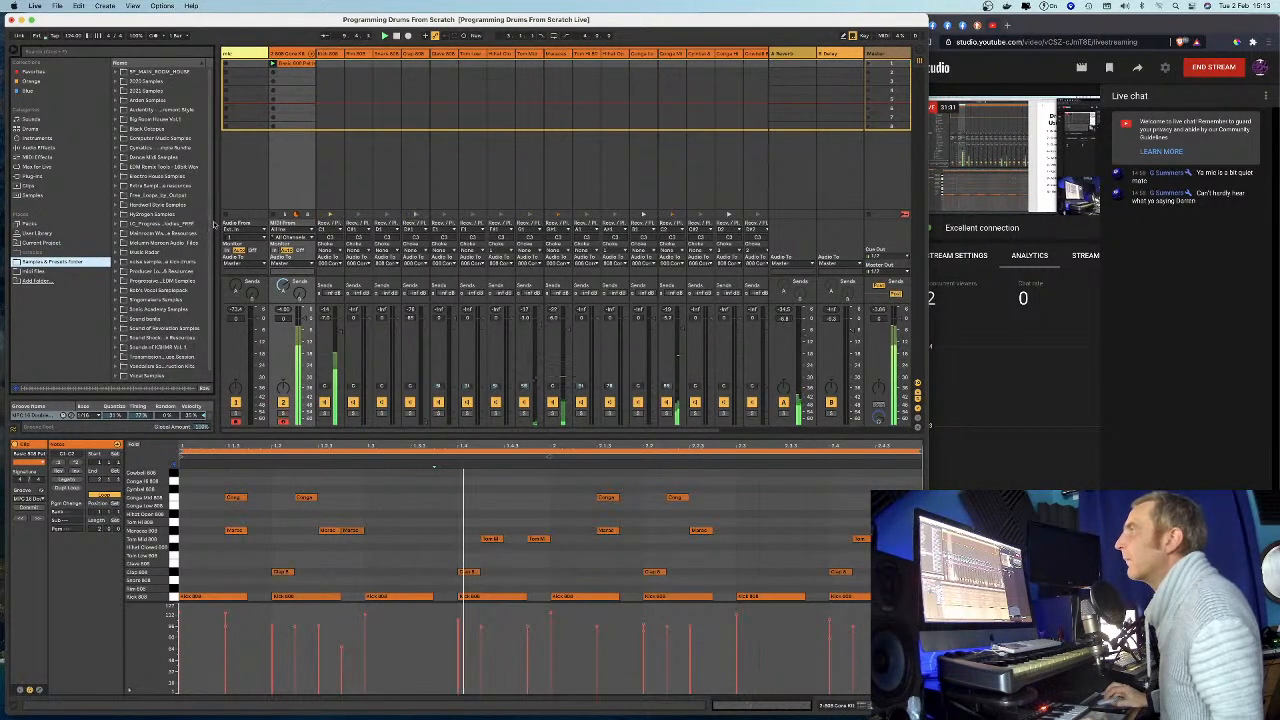
{"action": "left_click", "coordinate": [118, 90]}
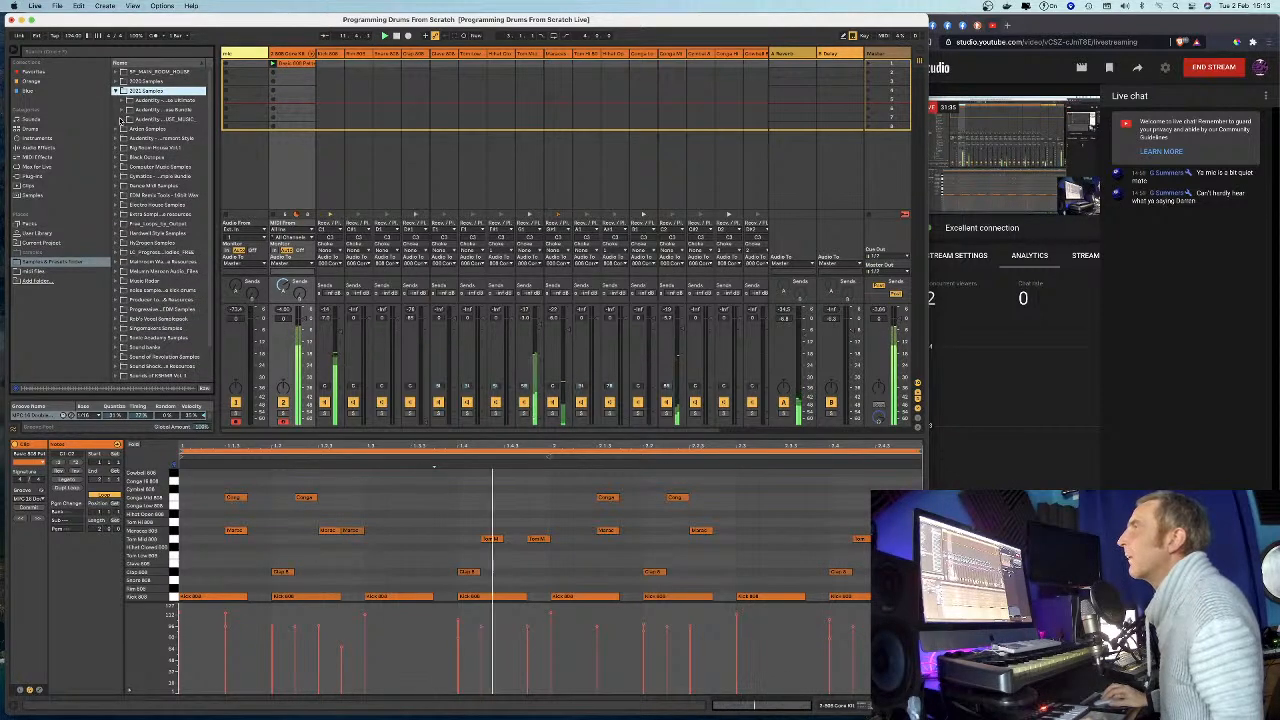
{"action": "left_click", "coordinate": [123, 119]}
{"action": "left_click_drag", "start_coordinate": [215, 124], "coordinate": [241, 124]}
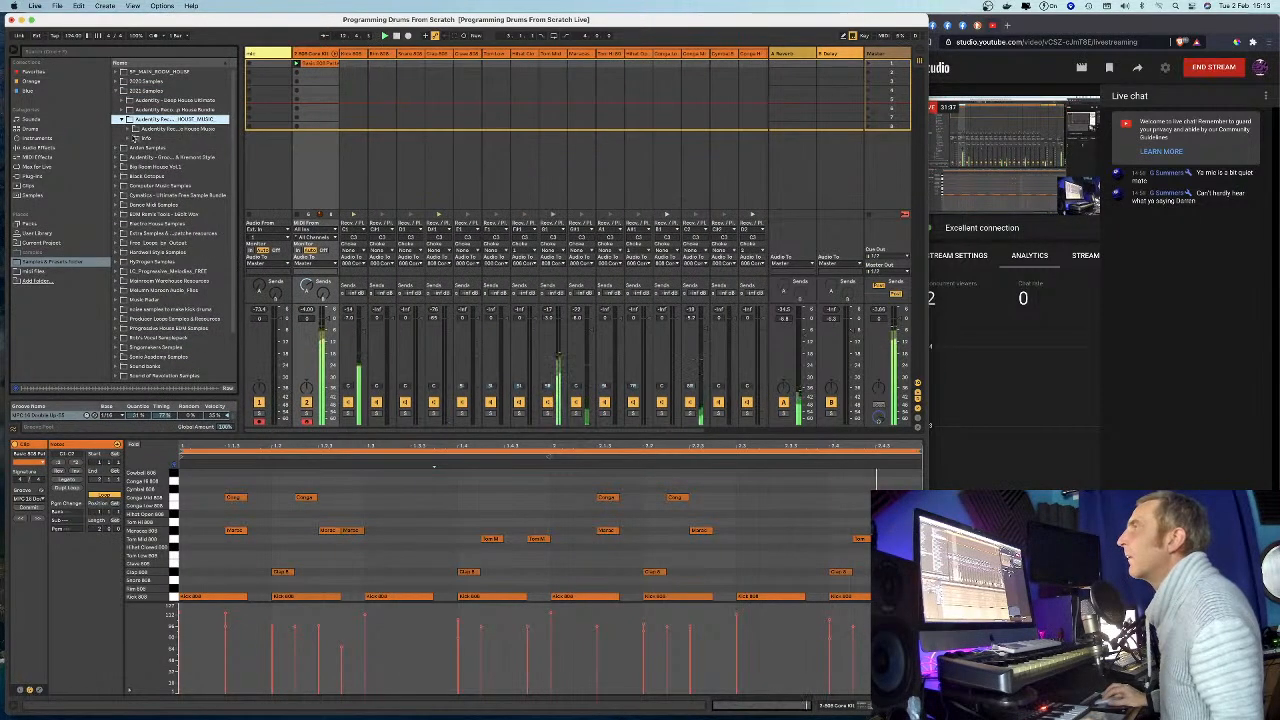
{"action": "left_click", "coordinate": [133, 128]}
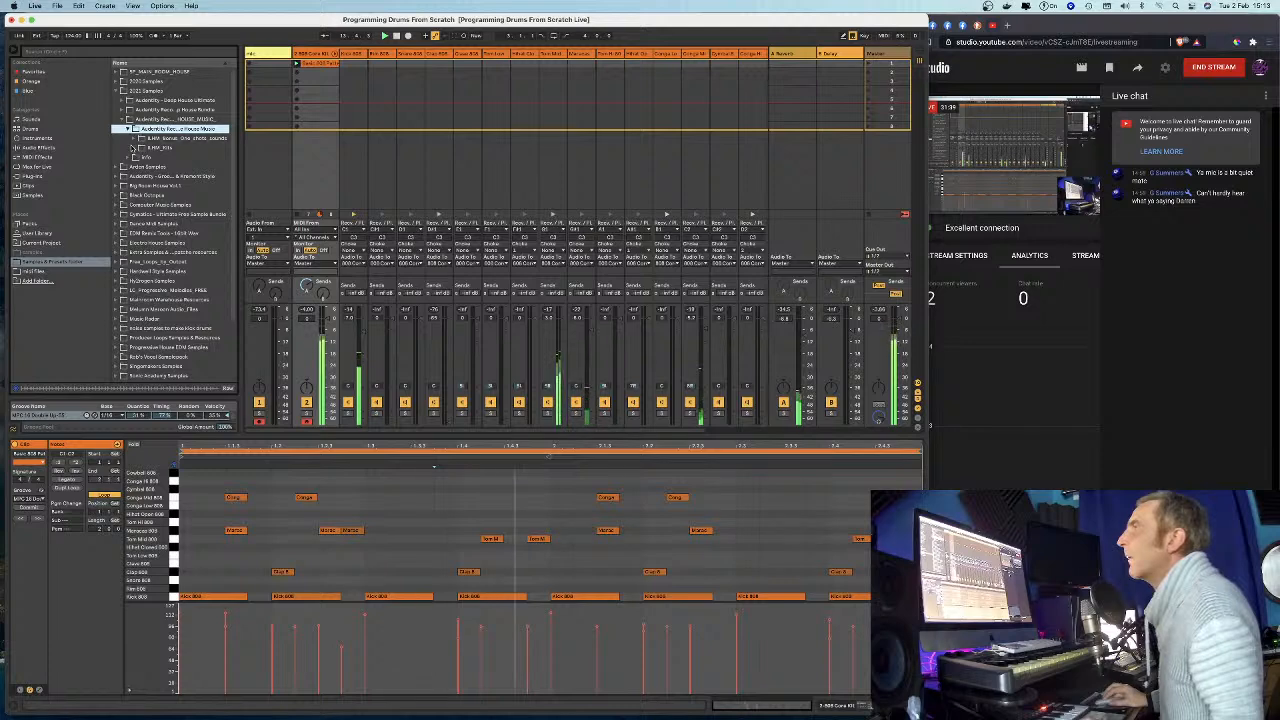
{"action": "left_click", "coordinate": [140, 147]}
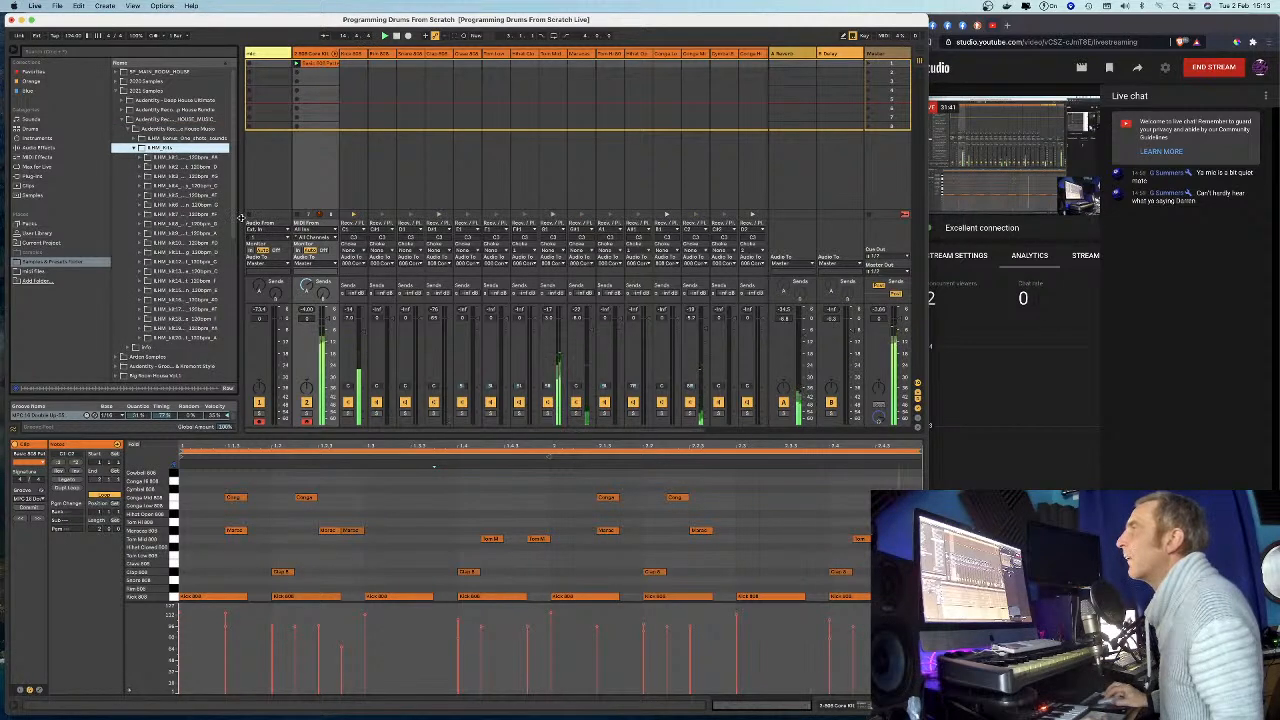
{"action": "left_click_drag", "start_coordinate": [241, 218], "coordinate": [300, 218]}
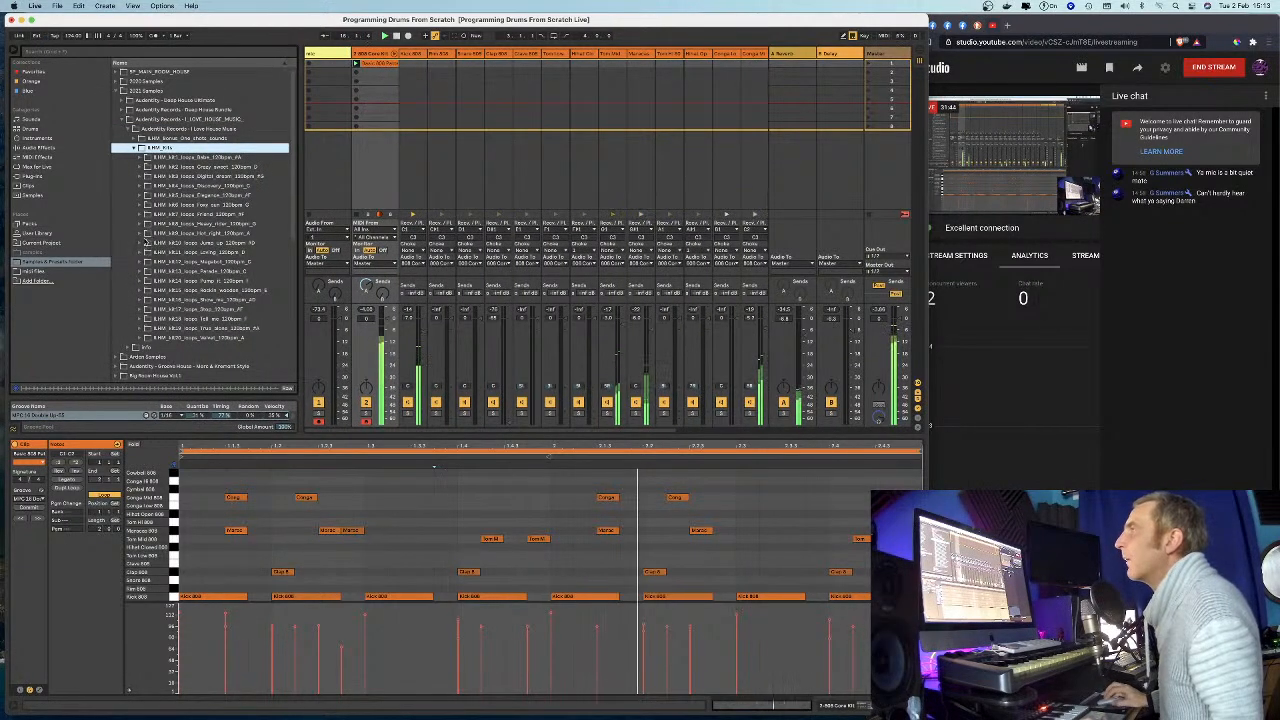
Look through the Jump up and Loving 120 bpm kits, and preview the Loving kit's full loop and kick loop.
{"action": "left_click", "coordinate": [139, 243]}
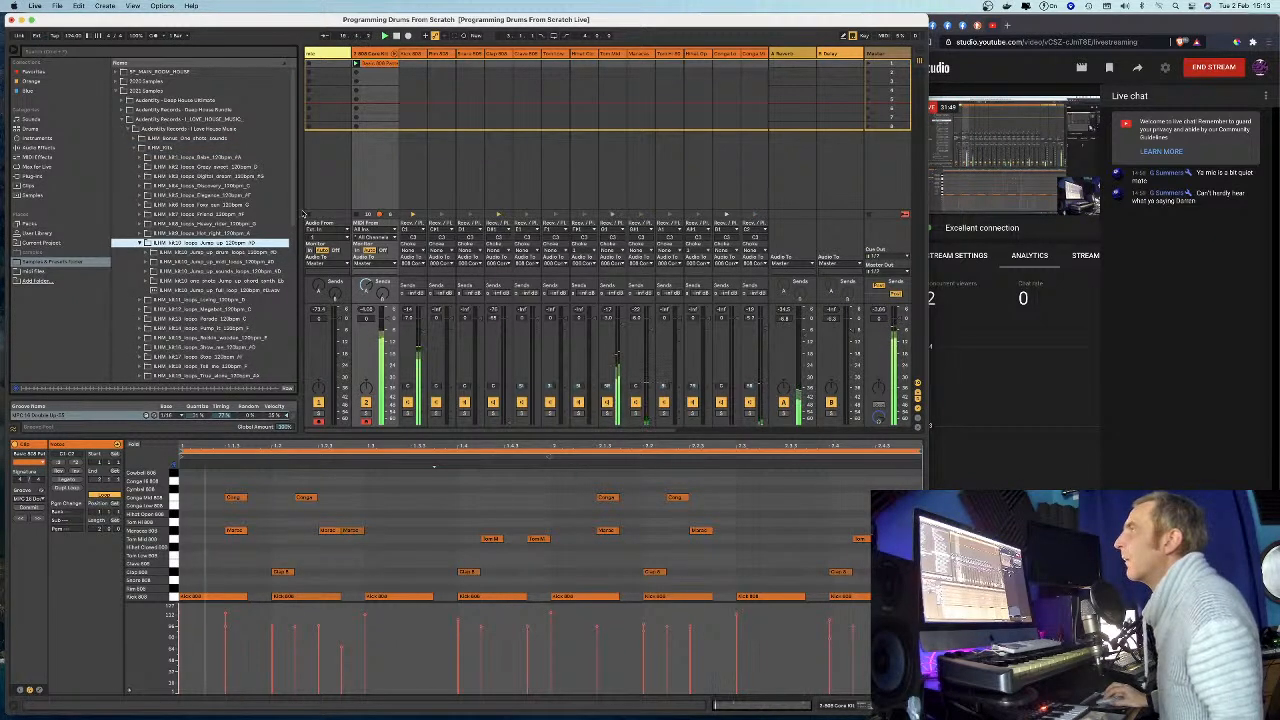
{"action": "left_click_drag", "start_coordinate": [312, 211], "coordinate": [359, 211]}
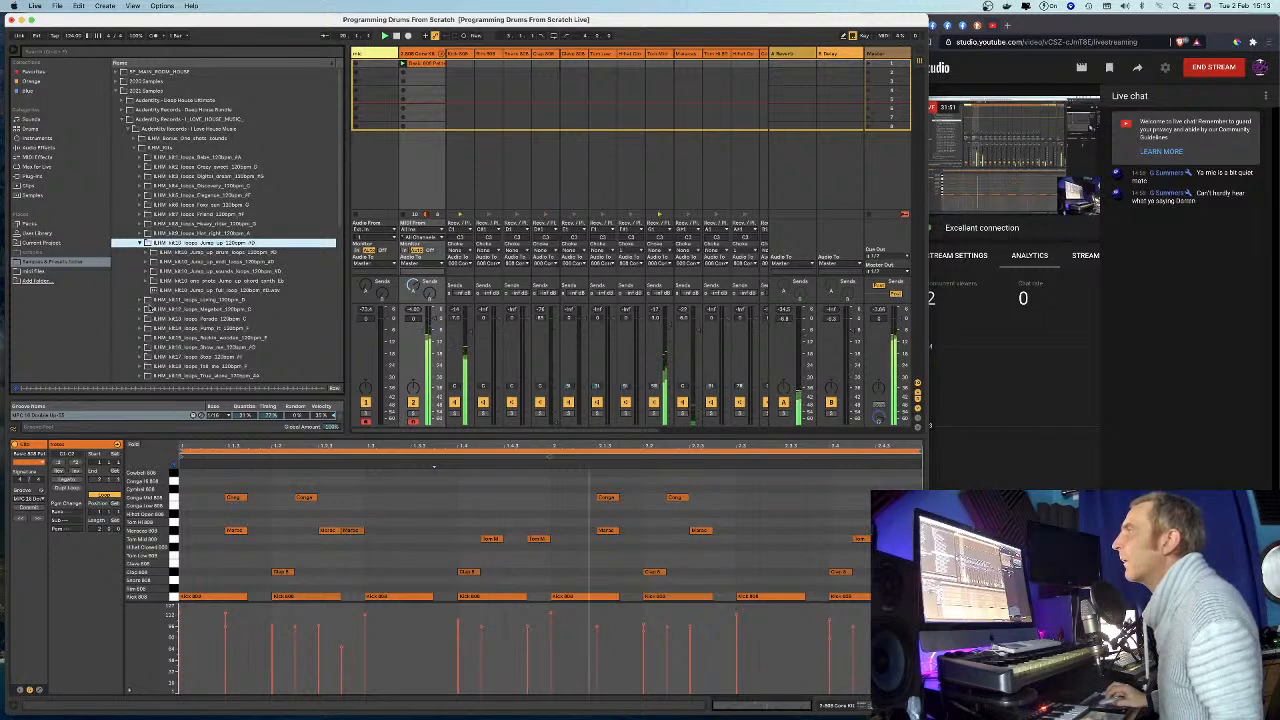
{"action": "left_click", "coordinate": [141, 244]}
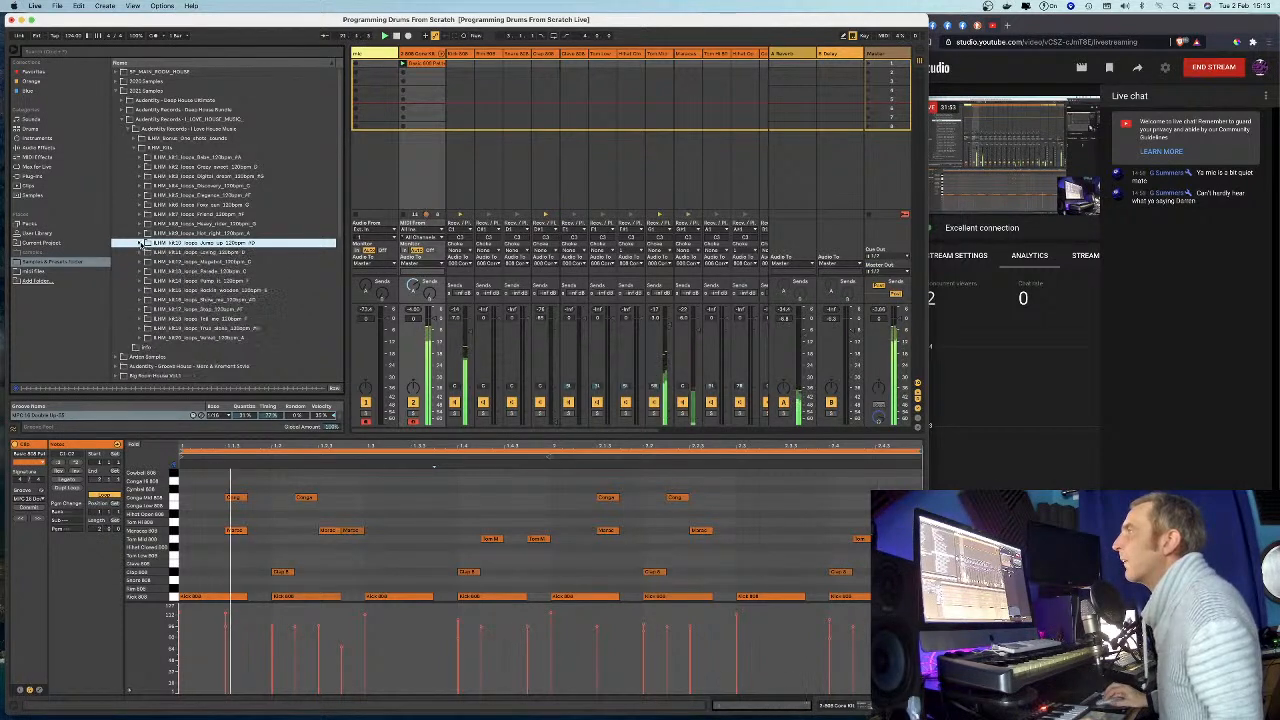
{"action": "left_click", "coordinate": [141, 252]}
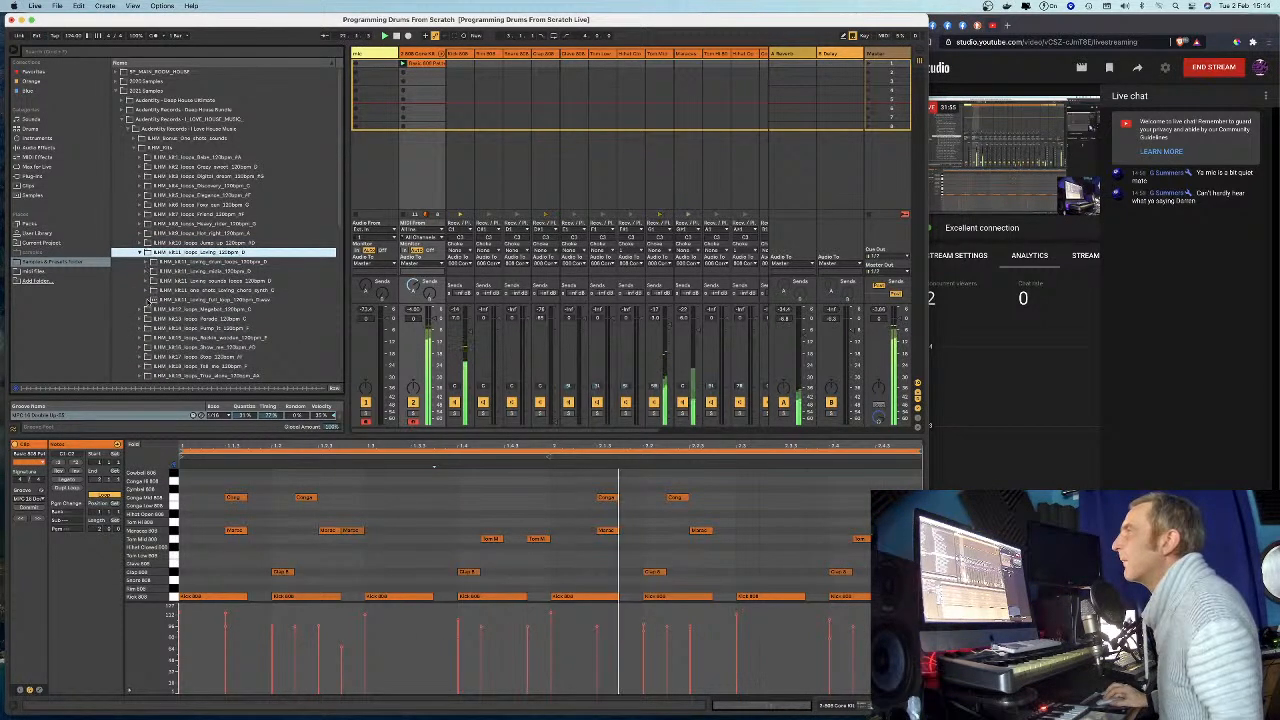
{"action": "left_click", "coordinate": [152, 300]}
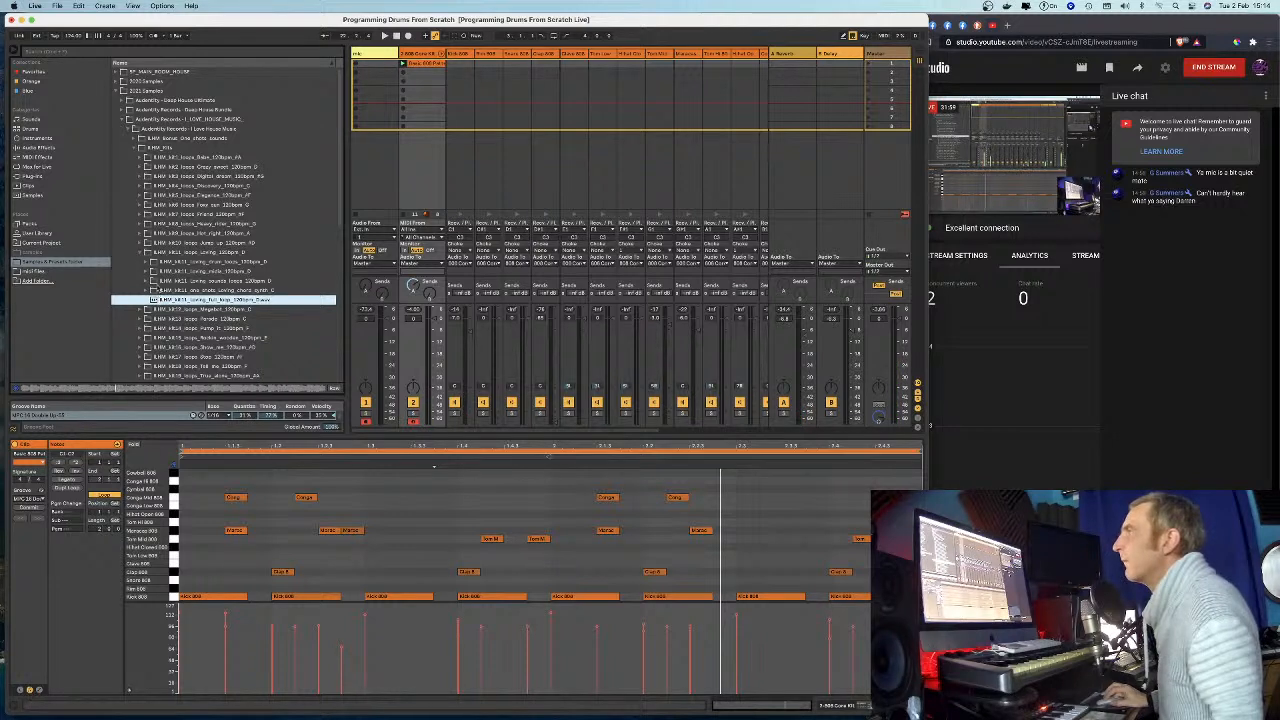
{"action": "left_click", "coordinate": [148, 263]}
{"action": "left_click", "coordinate": [158, 272]}
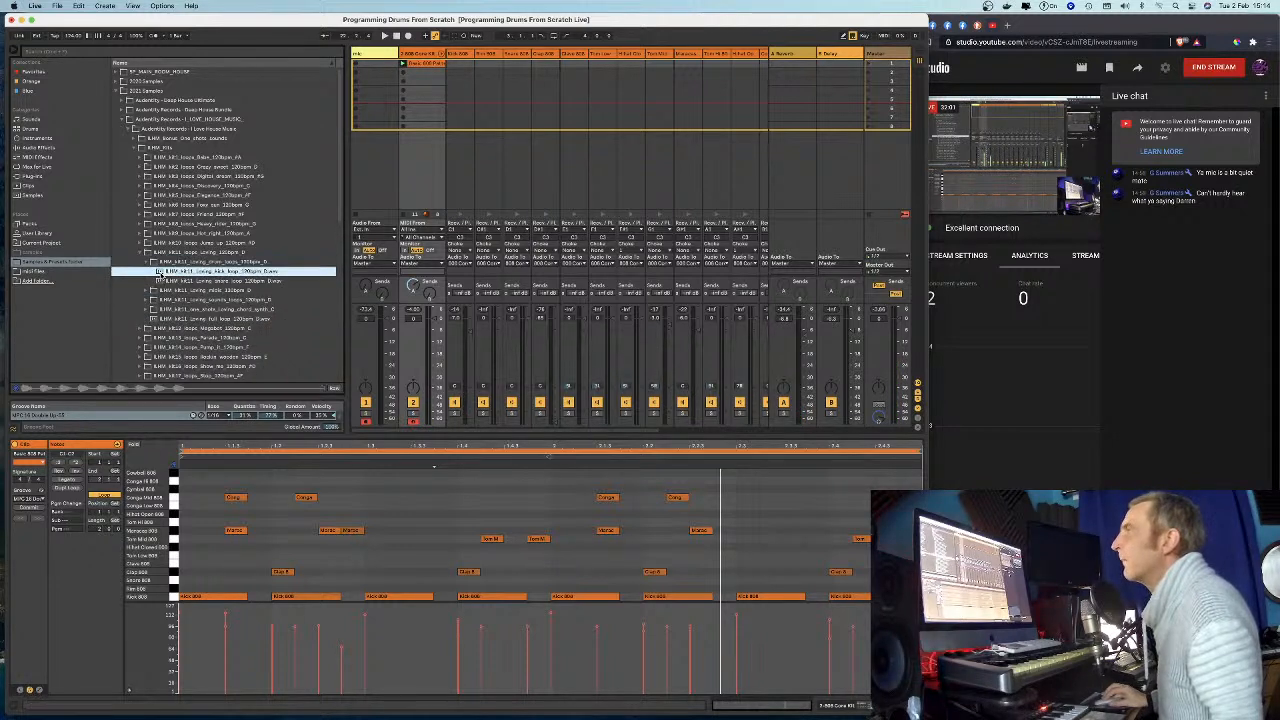
Audition the snare loop, the MIDI loops and the full loop of the Loving kit in the sample library.
{"action": "left_click", "coordinate": [160, 282]}
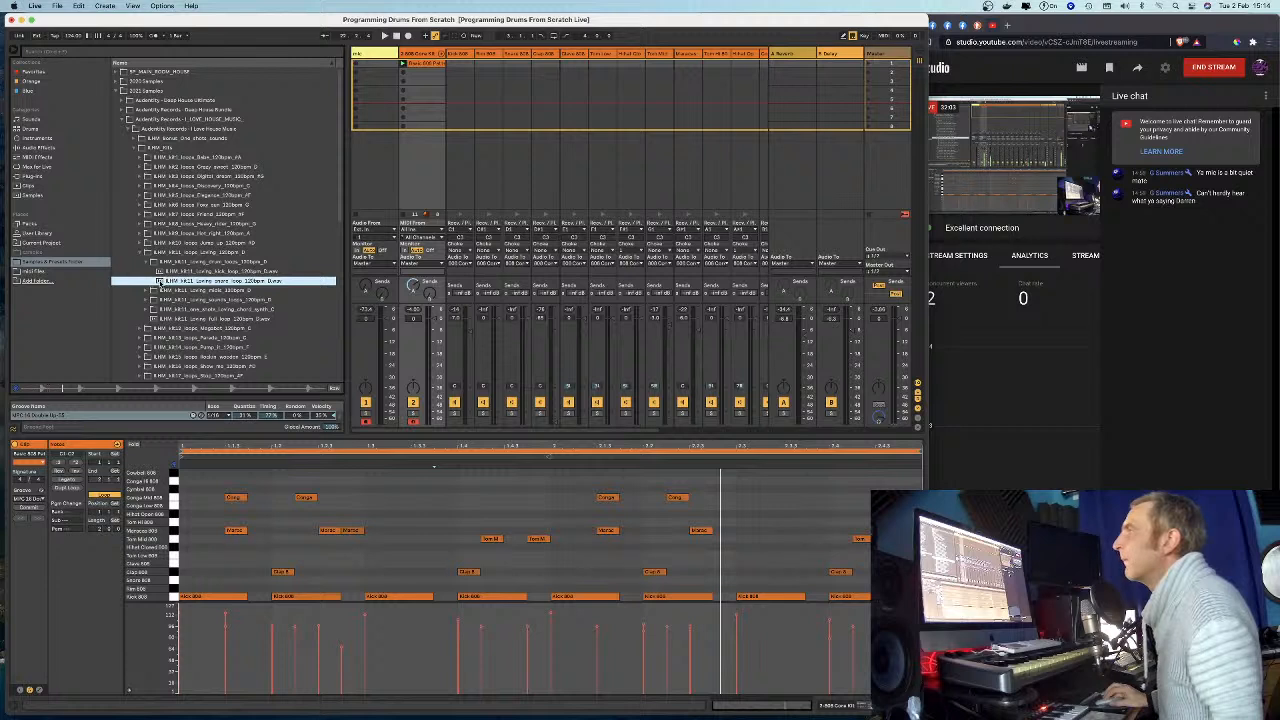
{"action": "left_click", "coordinate": [148, 262]}
{"action": "left_click", "coordinate": [147, 271]}
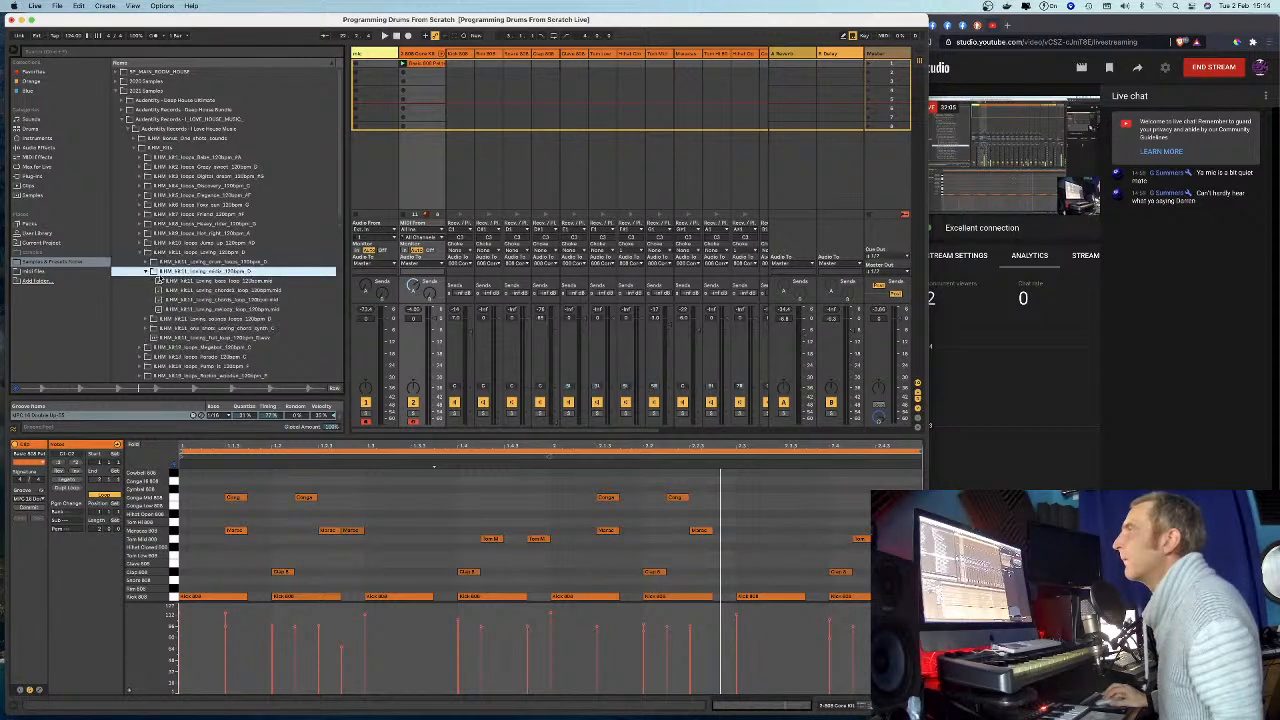
{"action": "left_click", "coordinate": [162, 280]}
{"action": "left_click", "coordinate": [148, 271]}
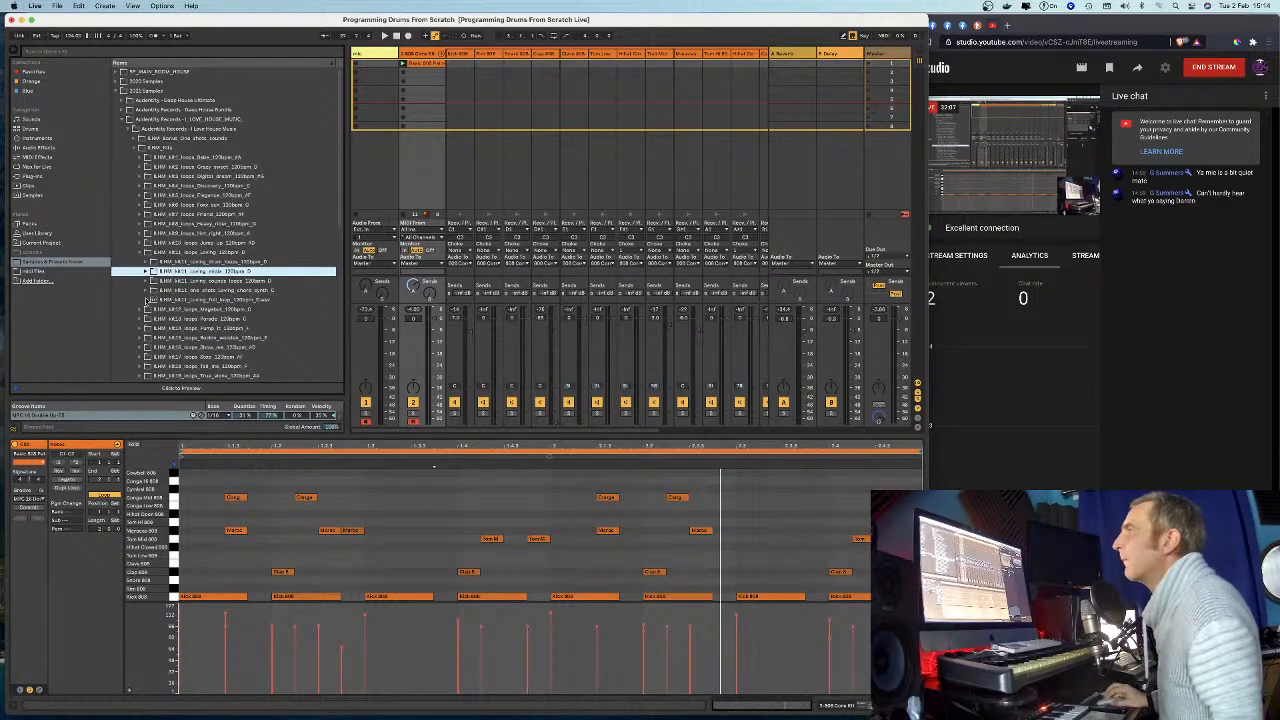
{"action": "left_click", "coordinate": [150, 299]}
{"action": "left_click", "coordinate": [145, 262]}
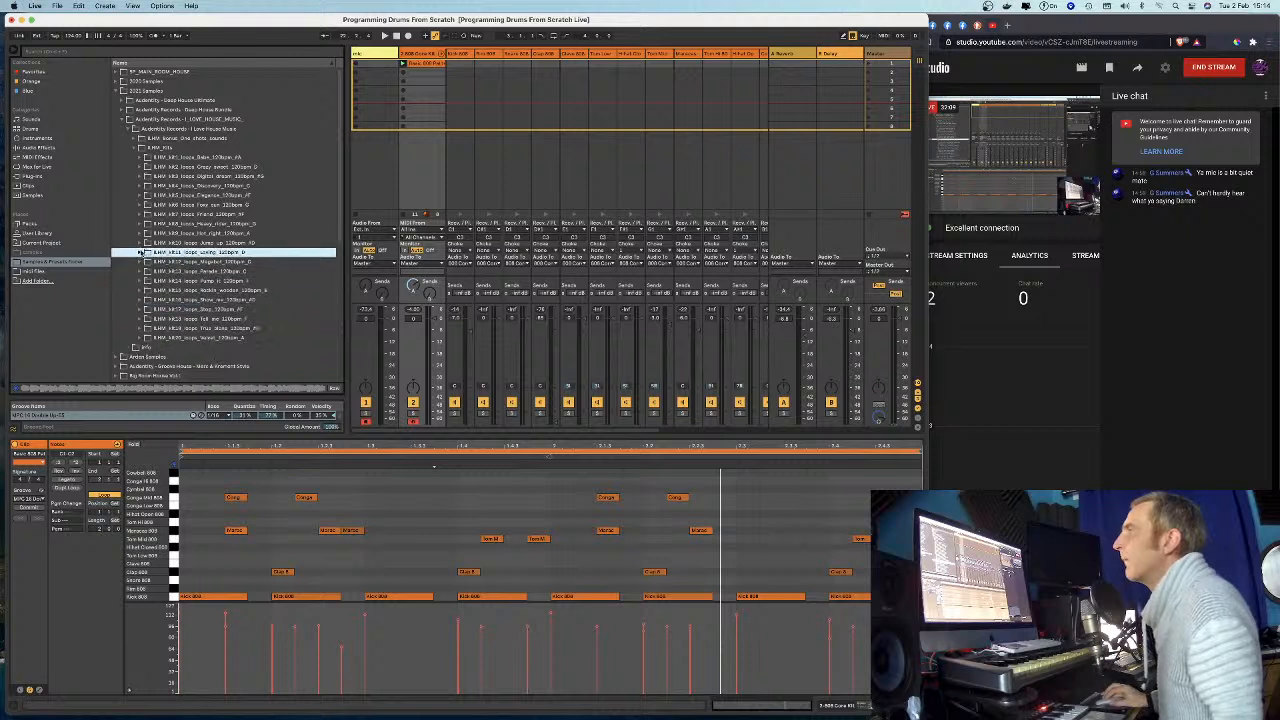
Browse the Jump up, Friend and Foxy sun kits and audition their full loops.
{"action": "left_click", "coordinate": [141, 244]}
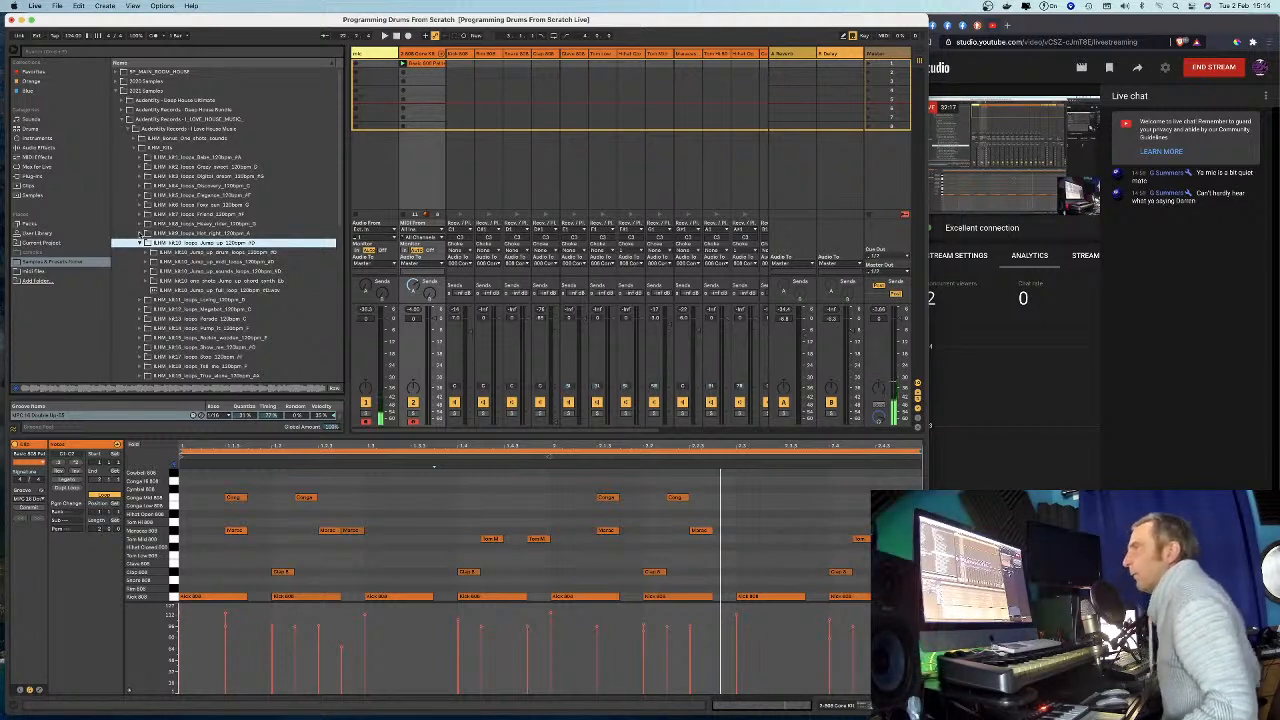
{"action": "left_click", "coordinate": [142, 214]}
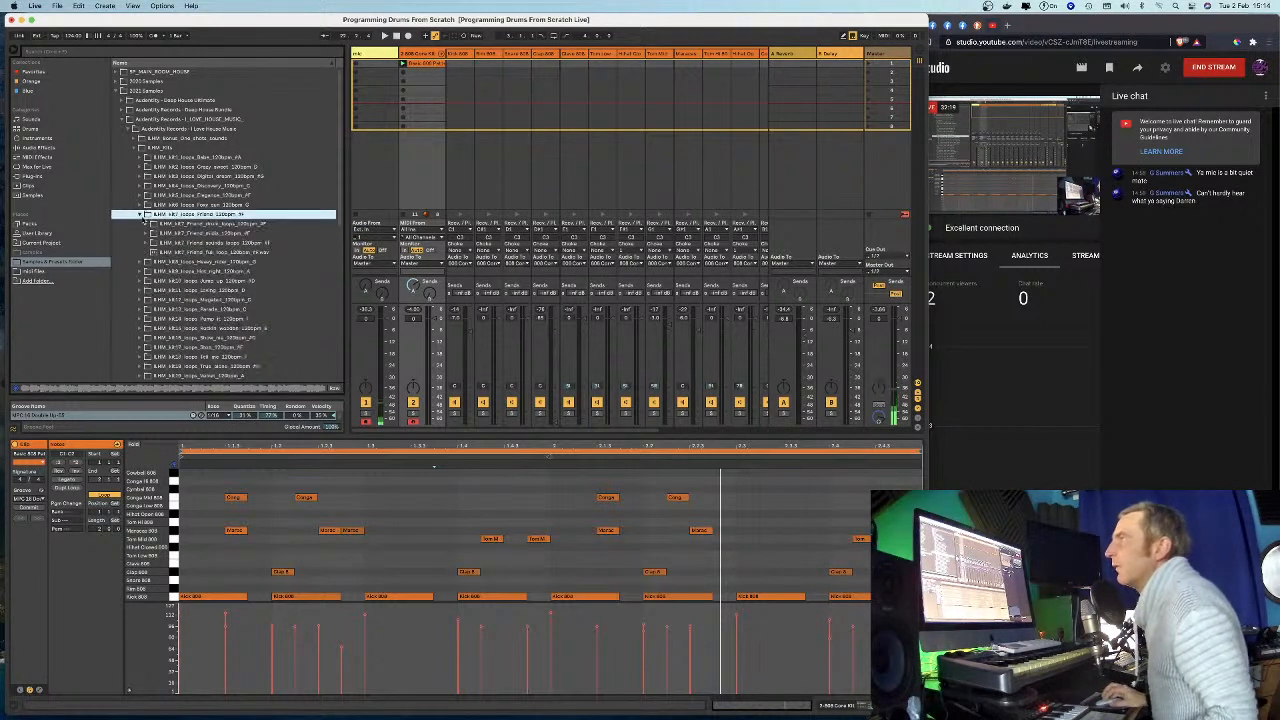
{"action": "left_click", "coordinate": [155, 252]}
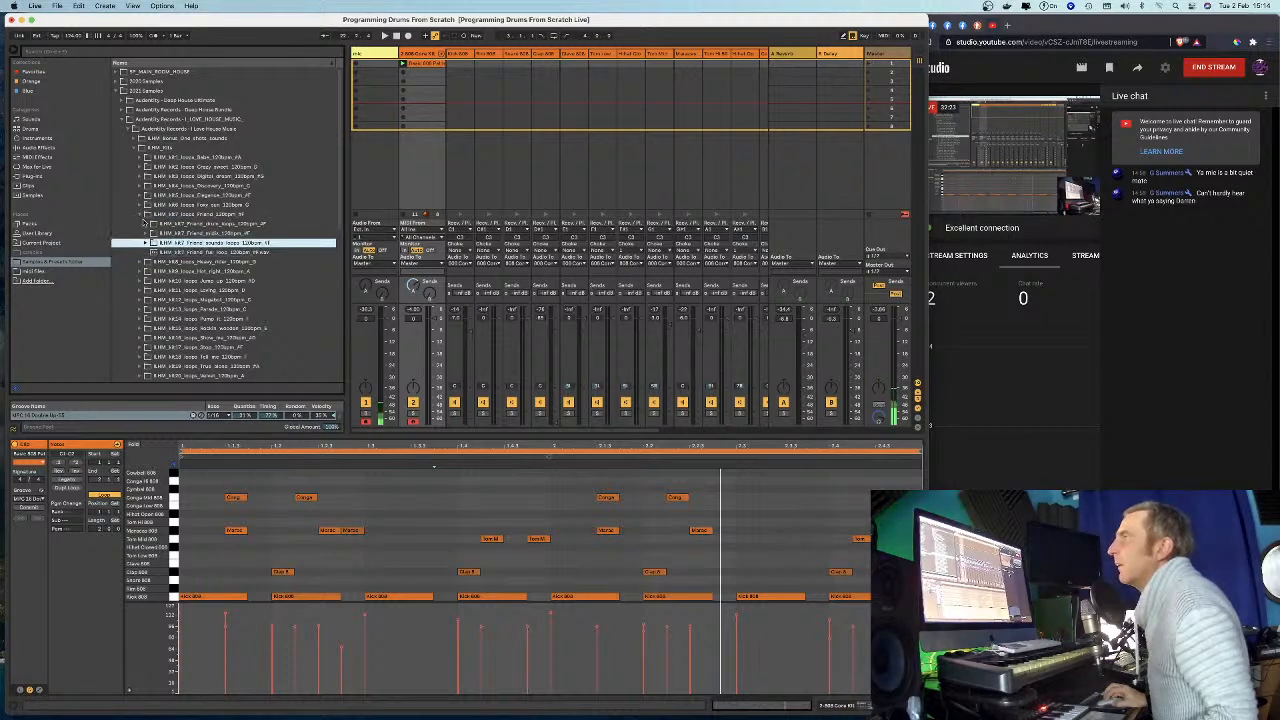
{"action": "left_click", "coordinate": [139, 207]}
{"action": "left_click", "coordinate": [153, 252]}
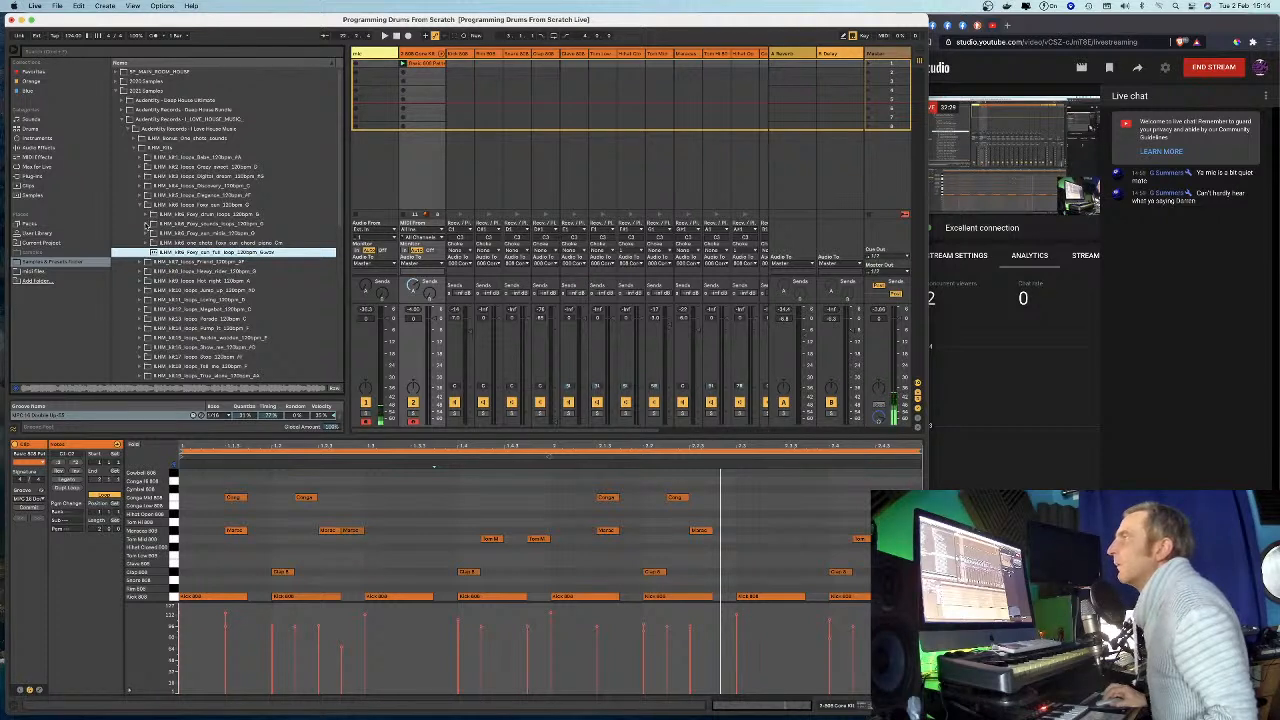
Audition the bass and piano loops of the Foxy sun kit, plus its full loop.
{"action": "left_click", "coordinate": [147, 224]}
{"action": "left_click", "coordinate": [160, 233]}
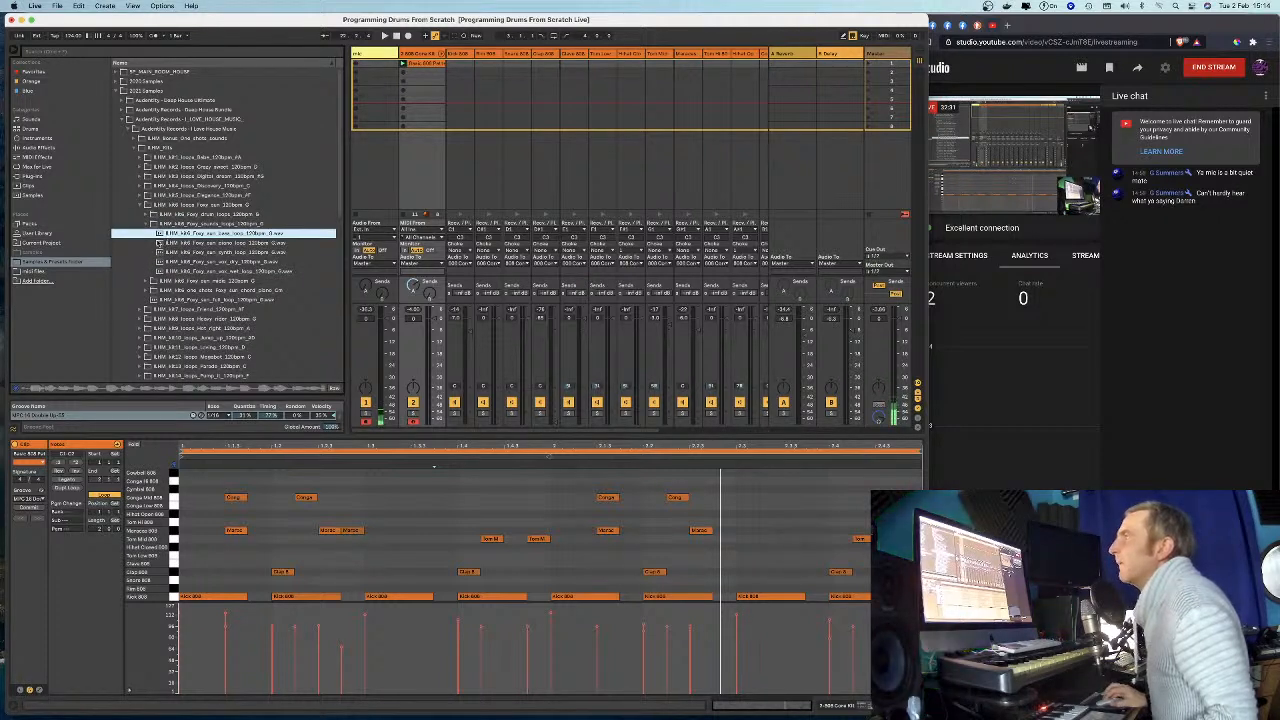
{"action": "left_click", "coordinate": [160, 242]}
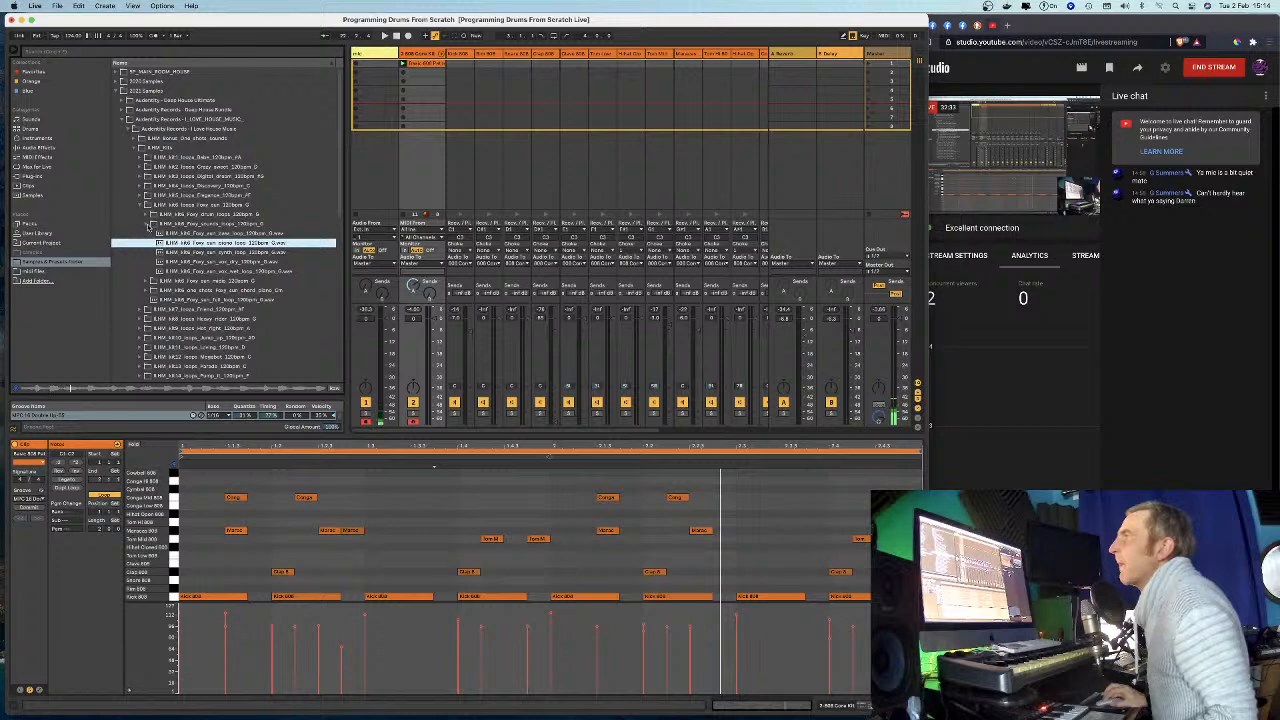
{"action": "left_click", "coordinate": [147, 224]}
{"action": "left_click", "coordinate": [152, 252]}
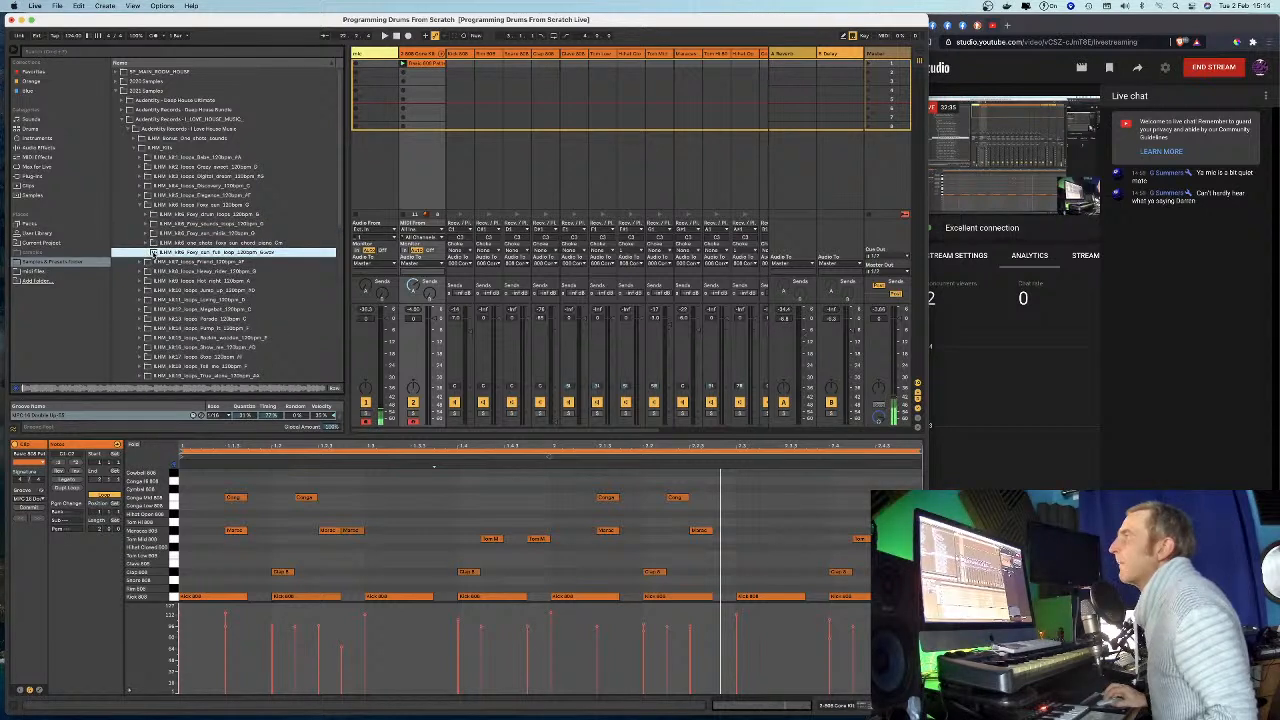
Audition the clap, hi-hat and kick loops in the Foxy sun drum loops folder.
{"action": "left_click", "coordinate": [147, 216]}
{"action": "key", "text": "Down"}
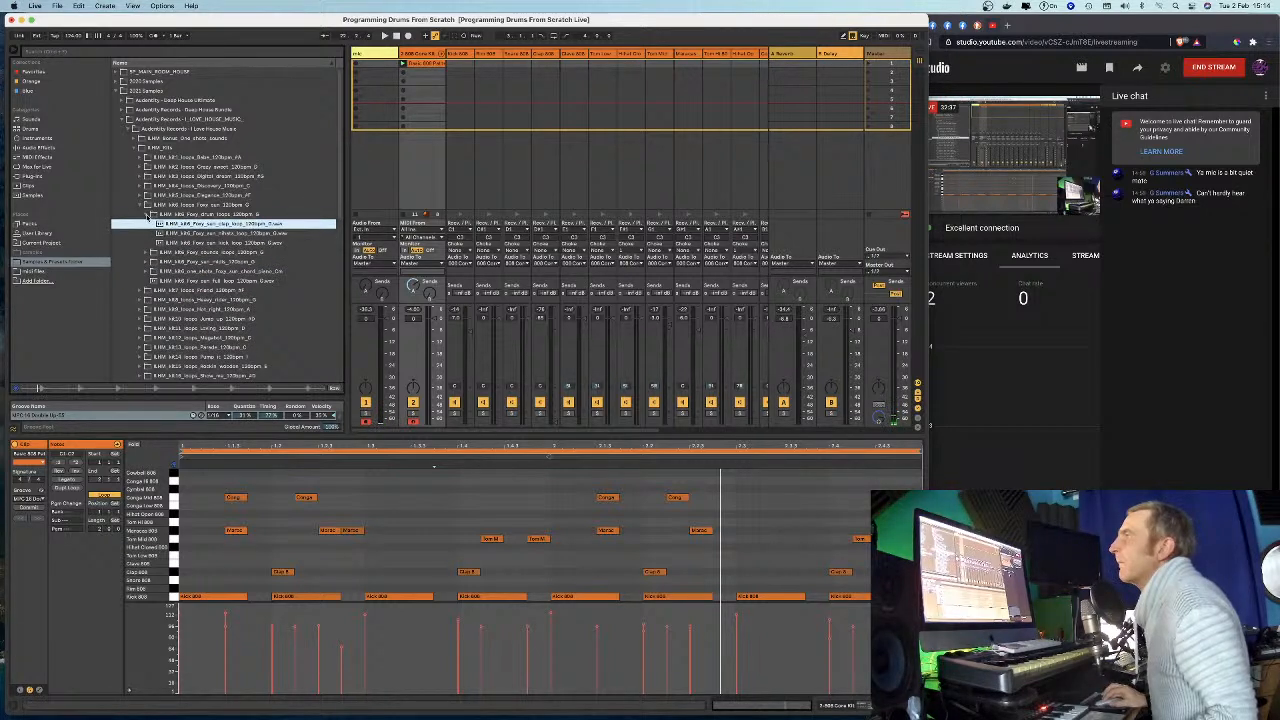
{"action": "key", "text": "Down"}
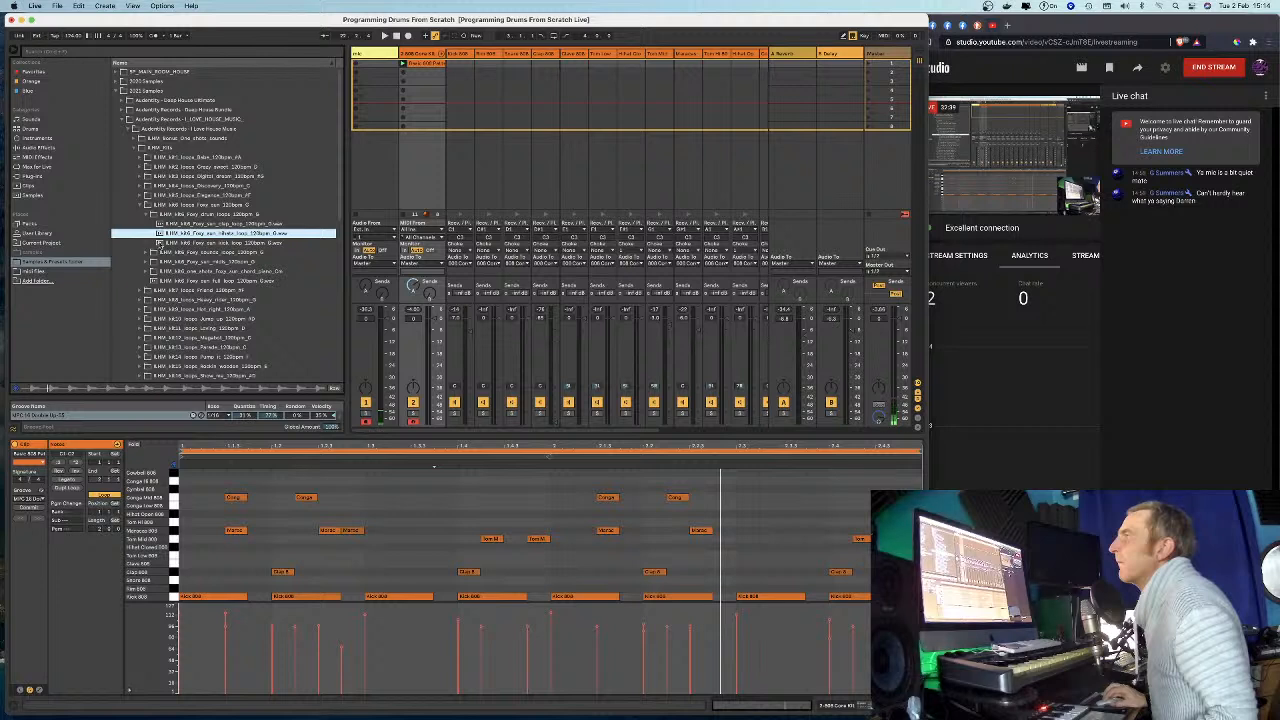
{"action": "left_click", "coordinate": [159, 242]}
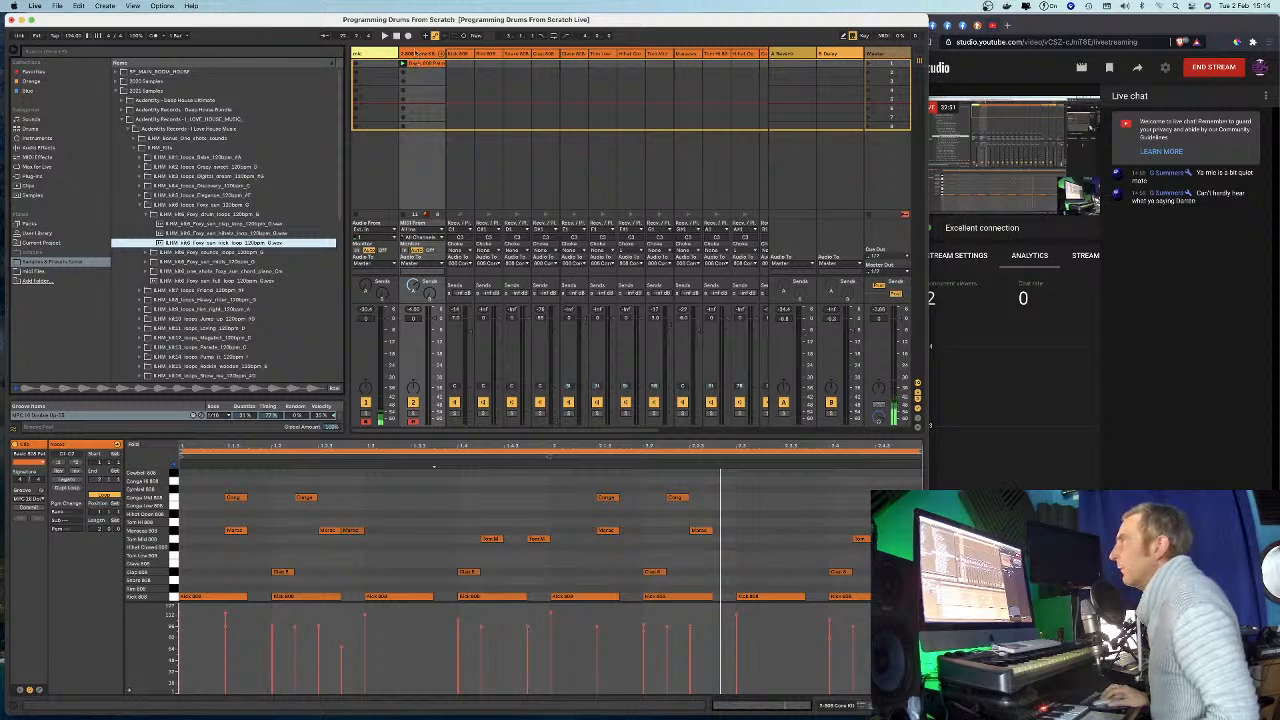
Start playback, fold the 808 Core Kit track and place the Foxy sun kick loop on a new audio track.
{"action": "left_click", "coordinate": [430, 53]}
{"action": "key", "text": "space"}
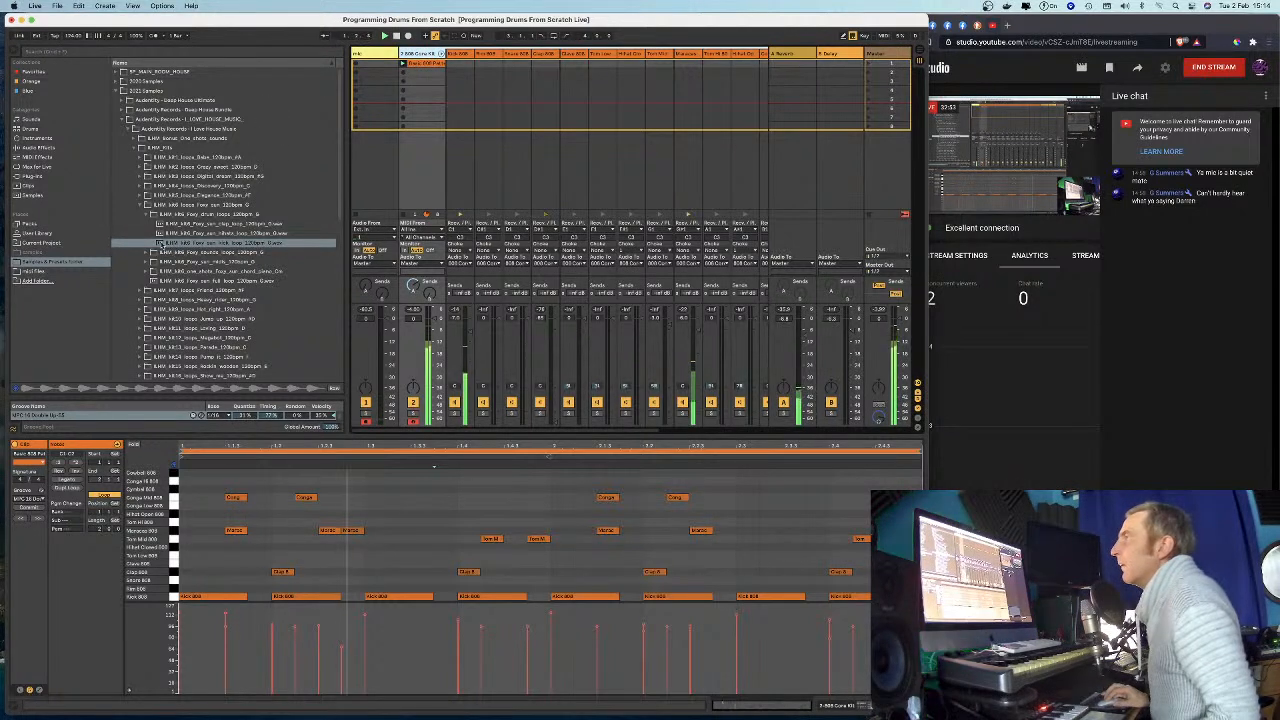
{"action": "left_click", "coordinate": [160, 243]}
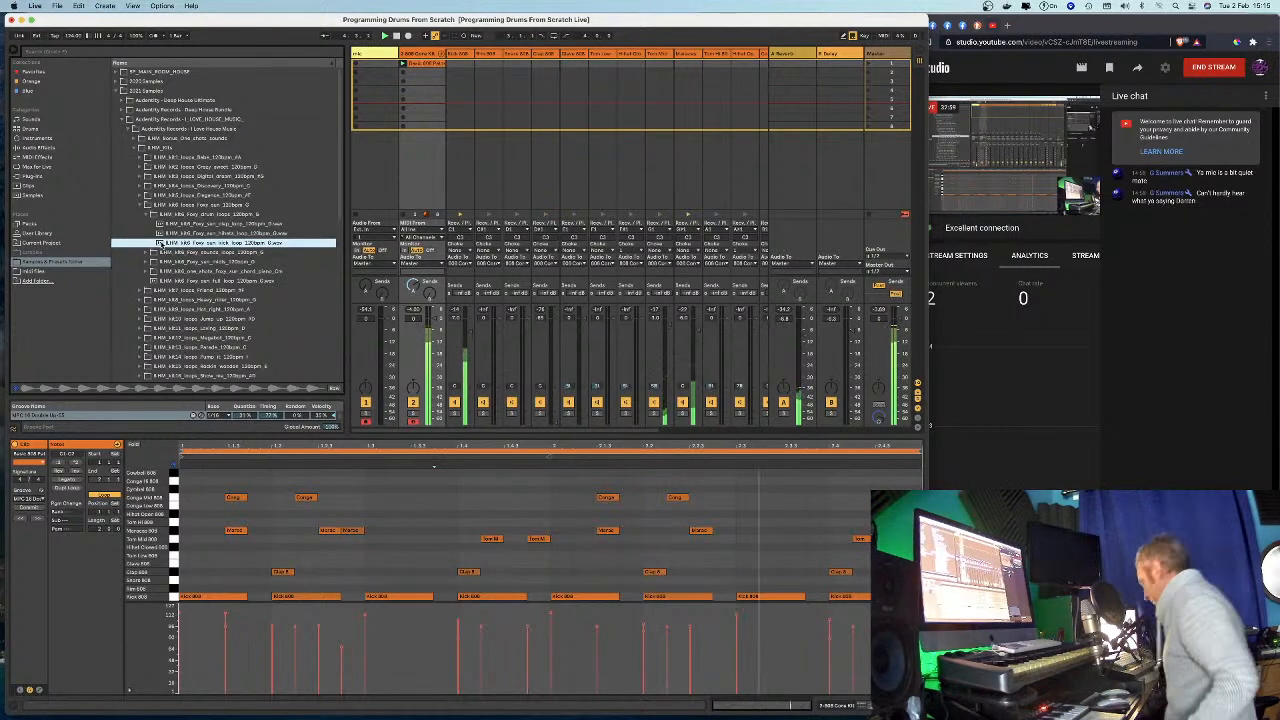
{"action": "key", "text": "Down"}
{"action": "key", "text": "Up"}
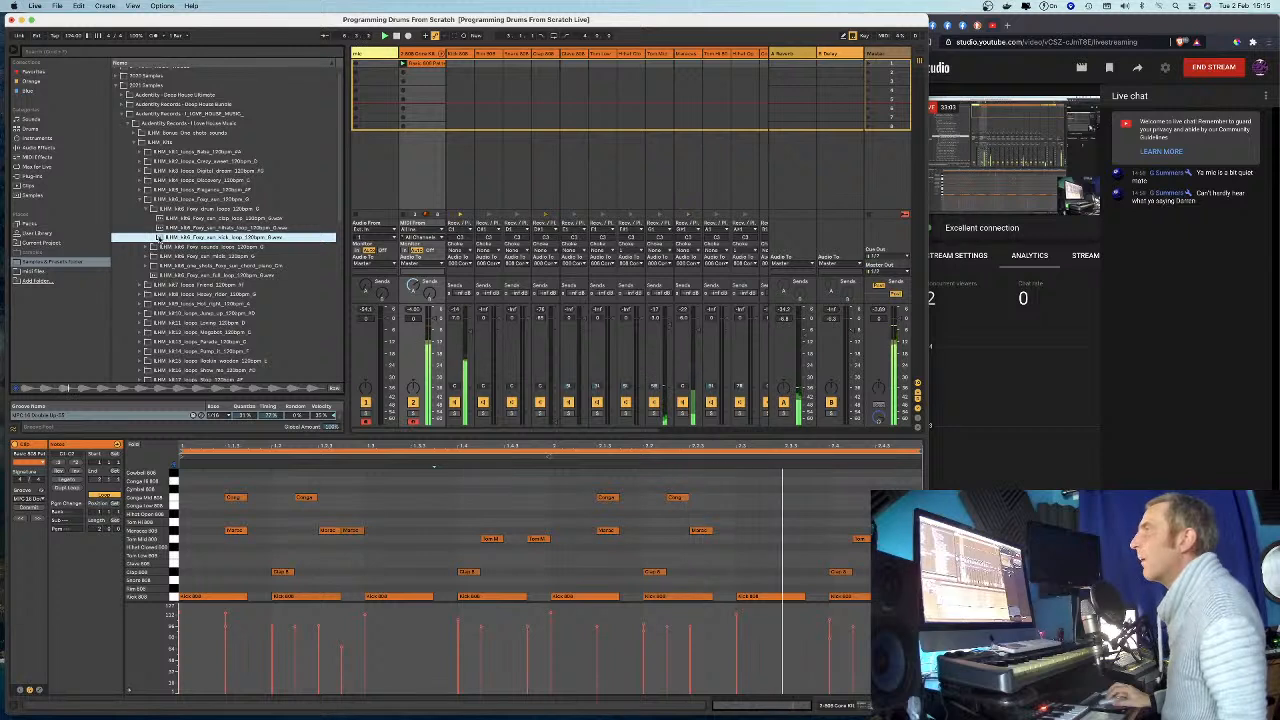
{"action": "left_click", "coordinate": [441, 54]}
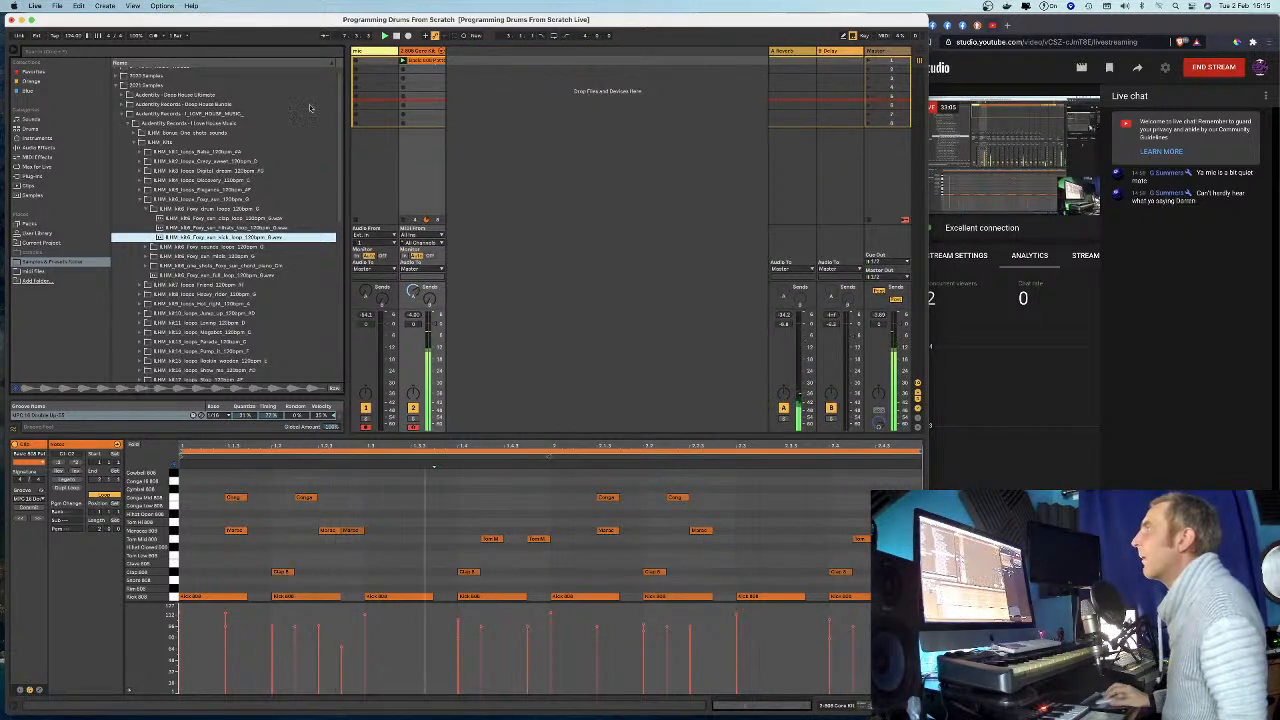
{"action": "left_click_drag", "start_coordinate": [160, 238], "coordinate": [470, 62]}
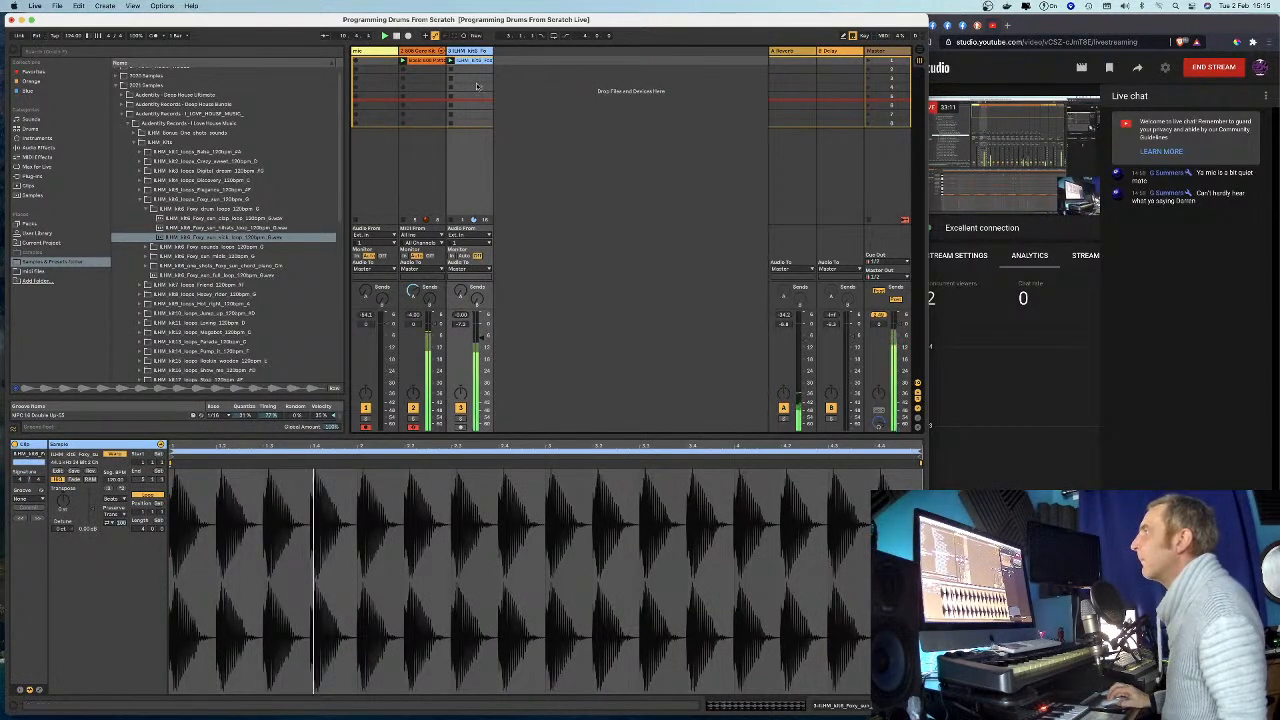
Delete all the Kick 808 notes from the 808 drum pattern clip.
{"action": "left_click", "coordinate": [421, 62]}
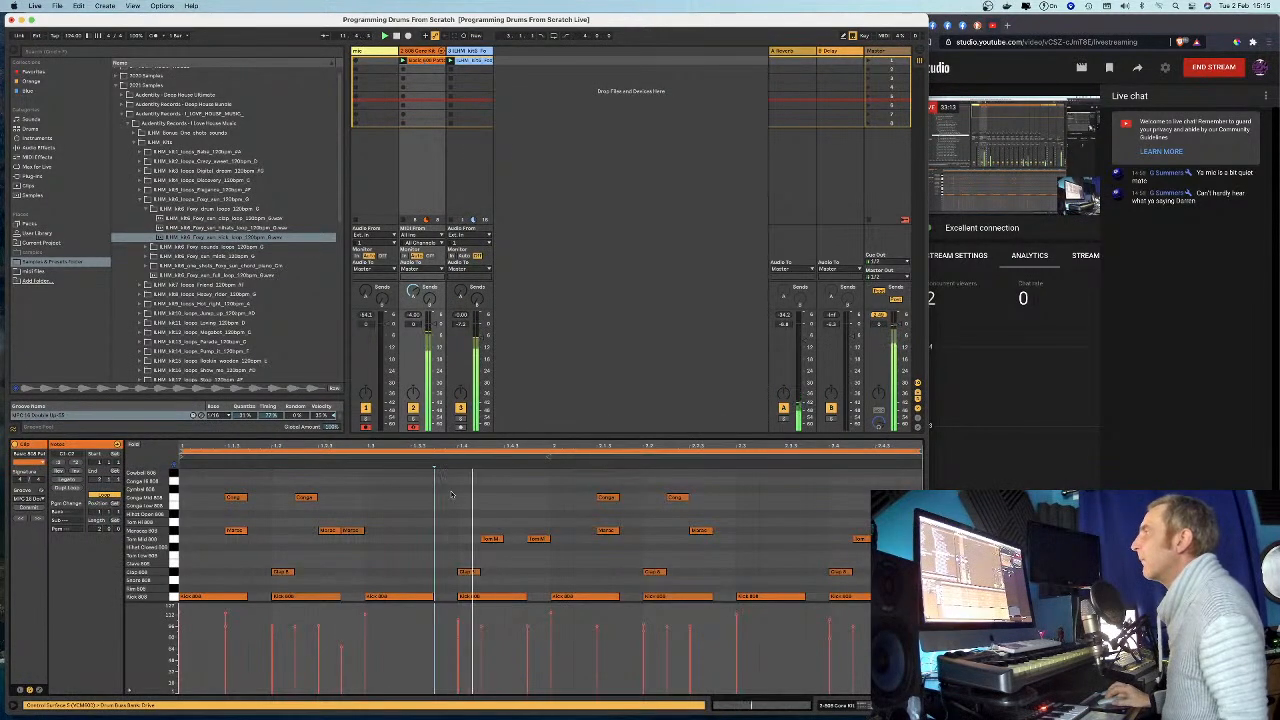
{"action": "left_click_drag", "start_coordinate": [903, 588], "coordinate": [208, 617]}
{"action": "key", "text": "Delete"}
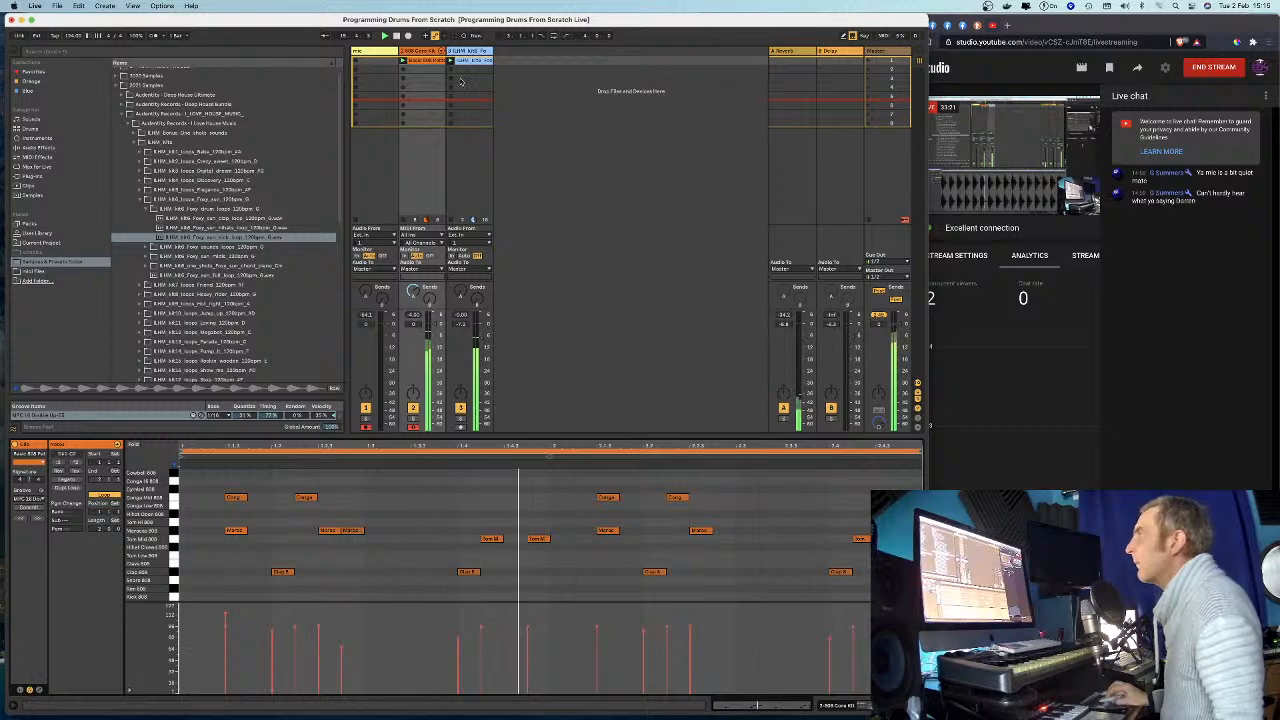
Move the 808 Core Kit track behind the kick loop track and lower its volume slightly.
{"action": "left_click", "coordinate": [406, 61]}
{"action": "left_click_drag", "start_coordinate": [418, 51], "coordinate": [480, 52]}
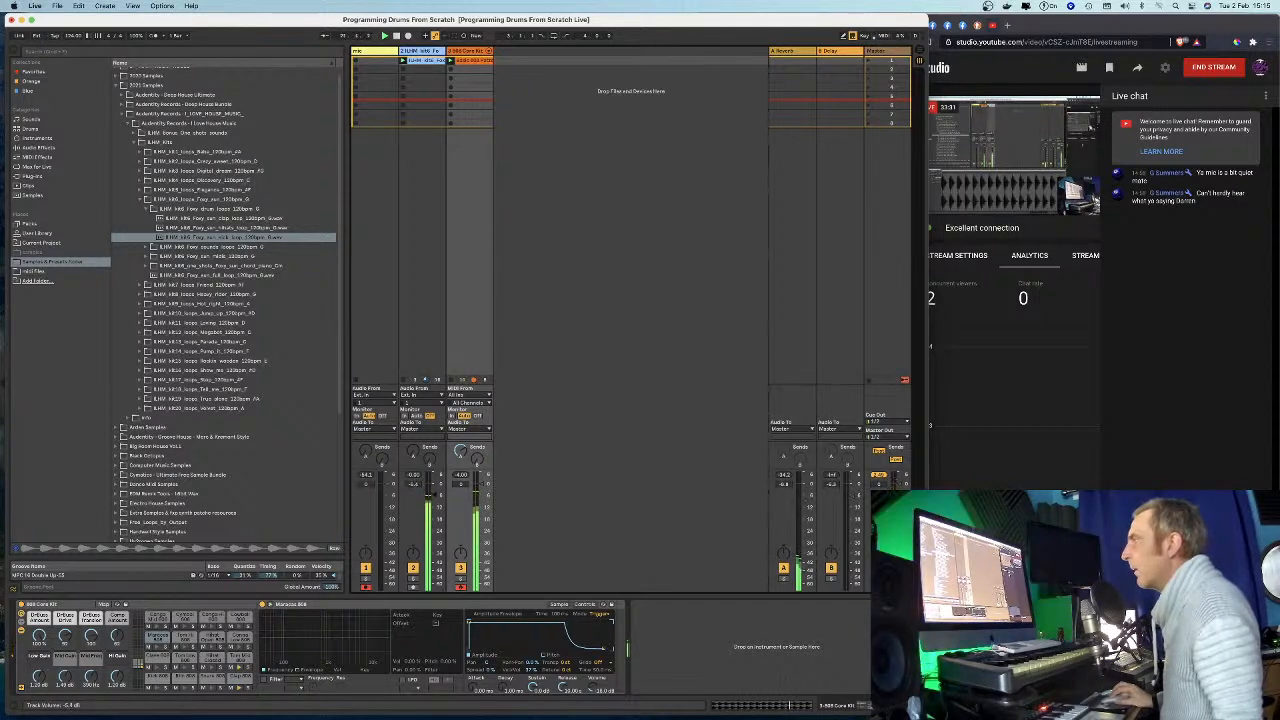
{"action": "left_click_drag", "start_coordinate": [483, 485], "coordinate": [483, 490]}
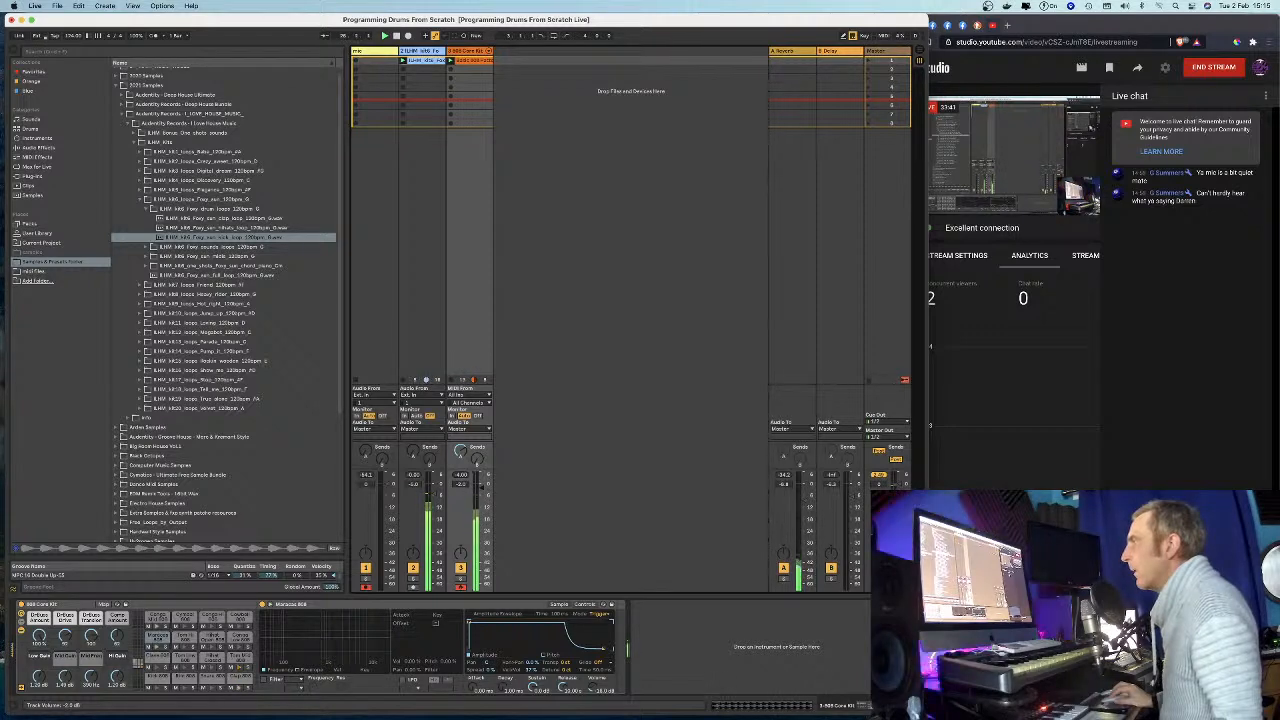
Place the Foxy sun clap loop on a new audio track and rename the kick loop's track Kick.
{"action": "left_click", "coordinate": [228, 229]}
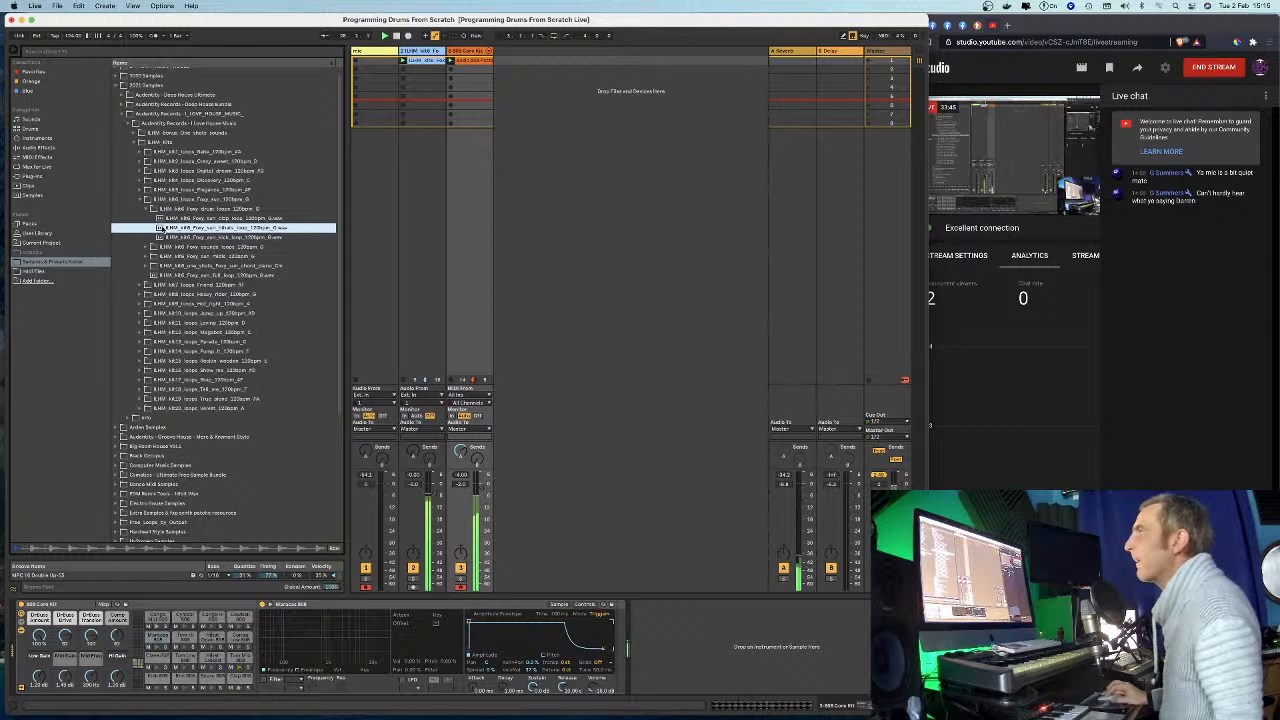
{"action": "left_click", "coordinate": [161, 218]}
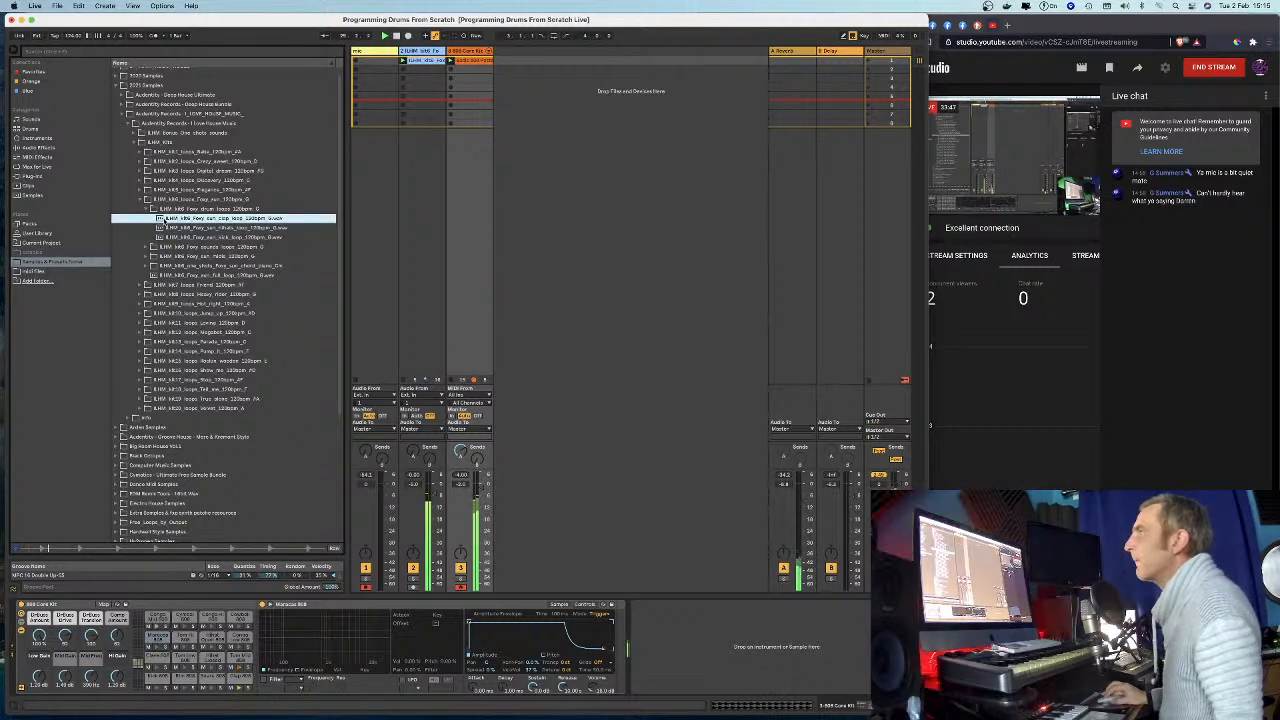
{"action": "left_click_drag", "start_coordinate": [160, 218], "coordinate": [515, 64]}
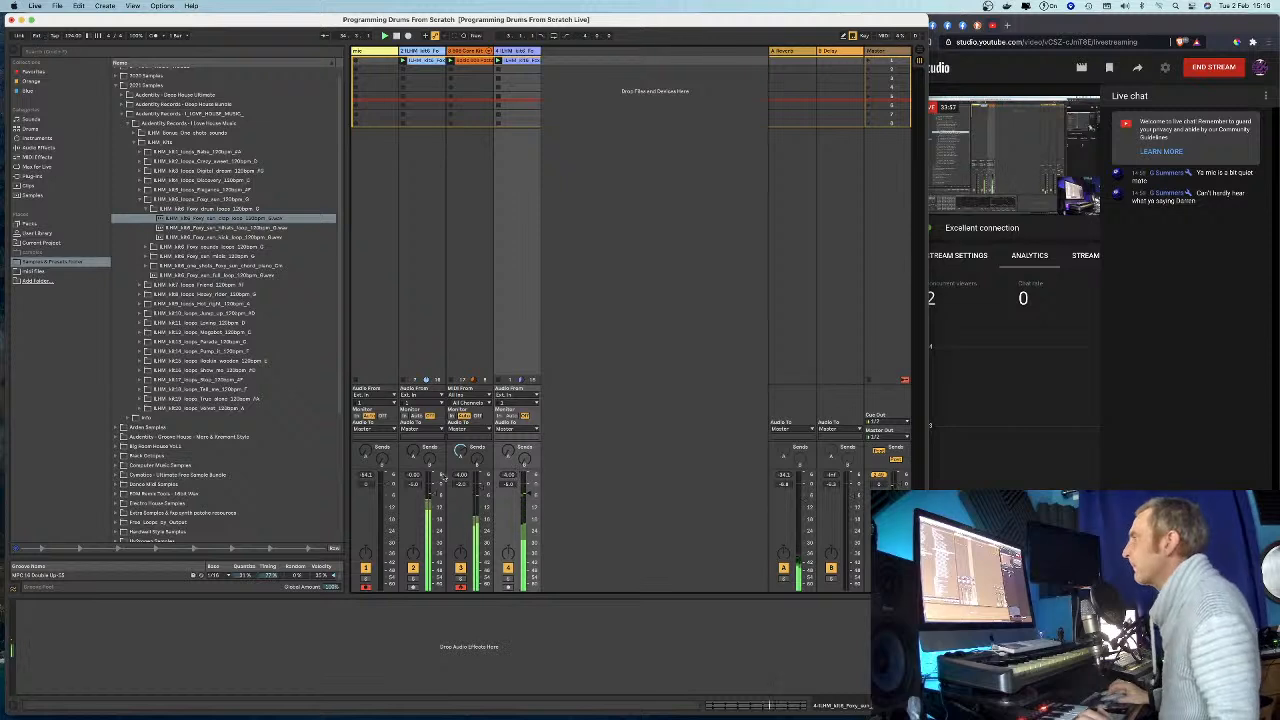
{"action": "left_click", "coordinate": [416, 50]}
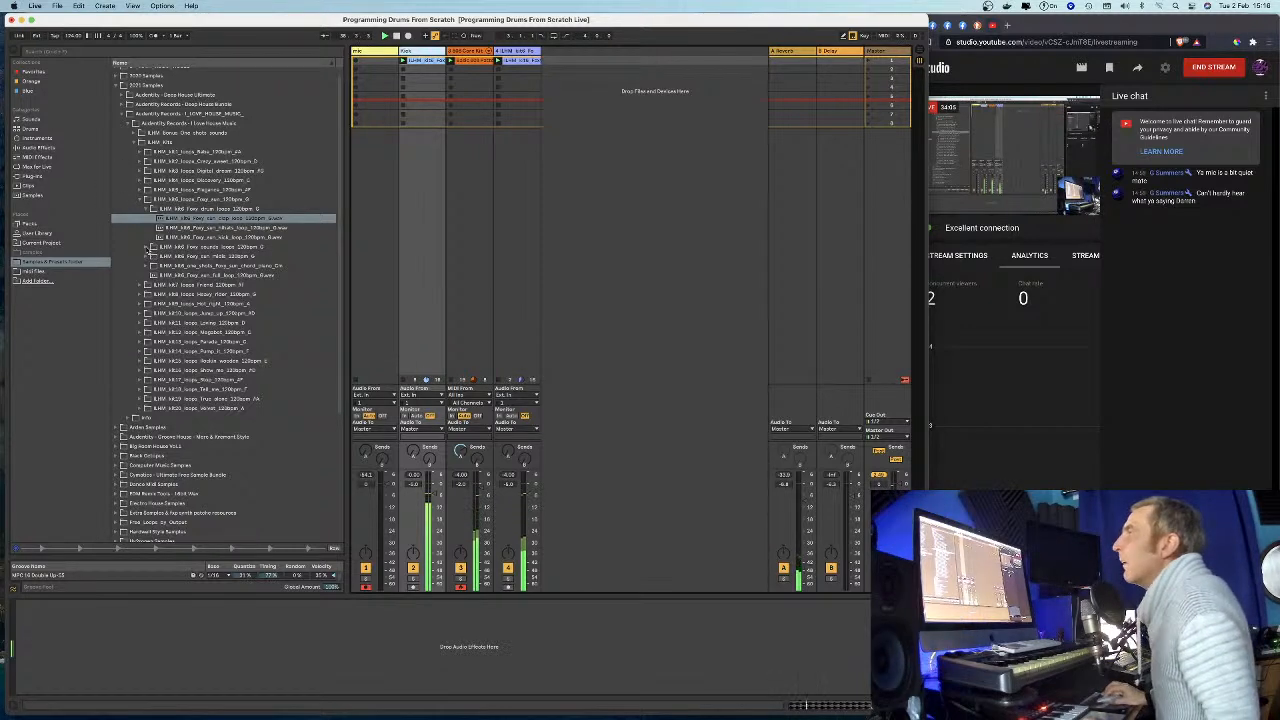
Place the Foxy sun piano loop on a new audio track after the clap loop and lower that track's volume.
{"action": "left_click", "coordinate": [147, 247]}
{"action": "left_click", "coordinate": [160, 230]}
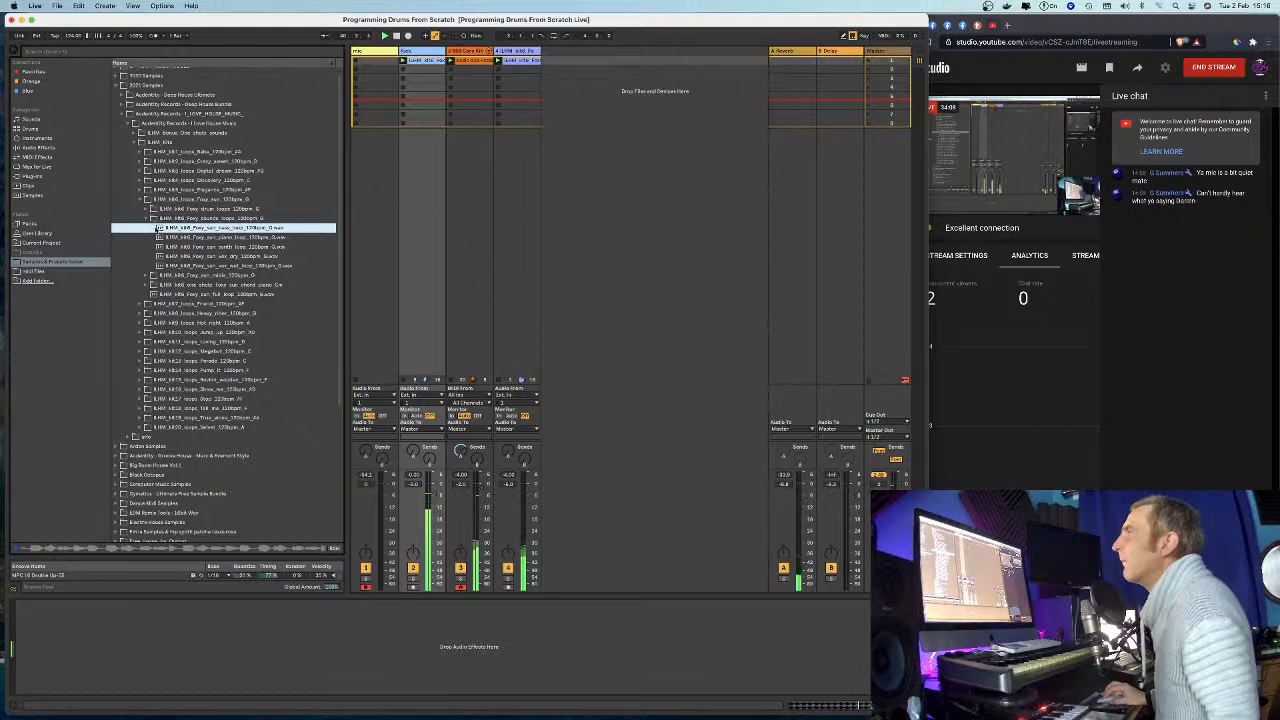
{"action": "left_click", "coordinate": [159, 238]}
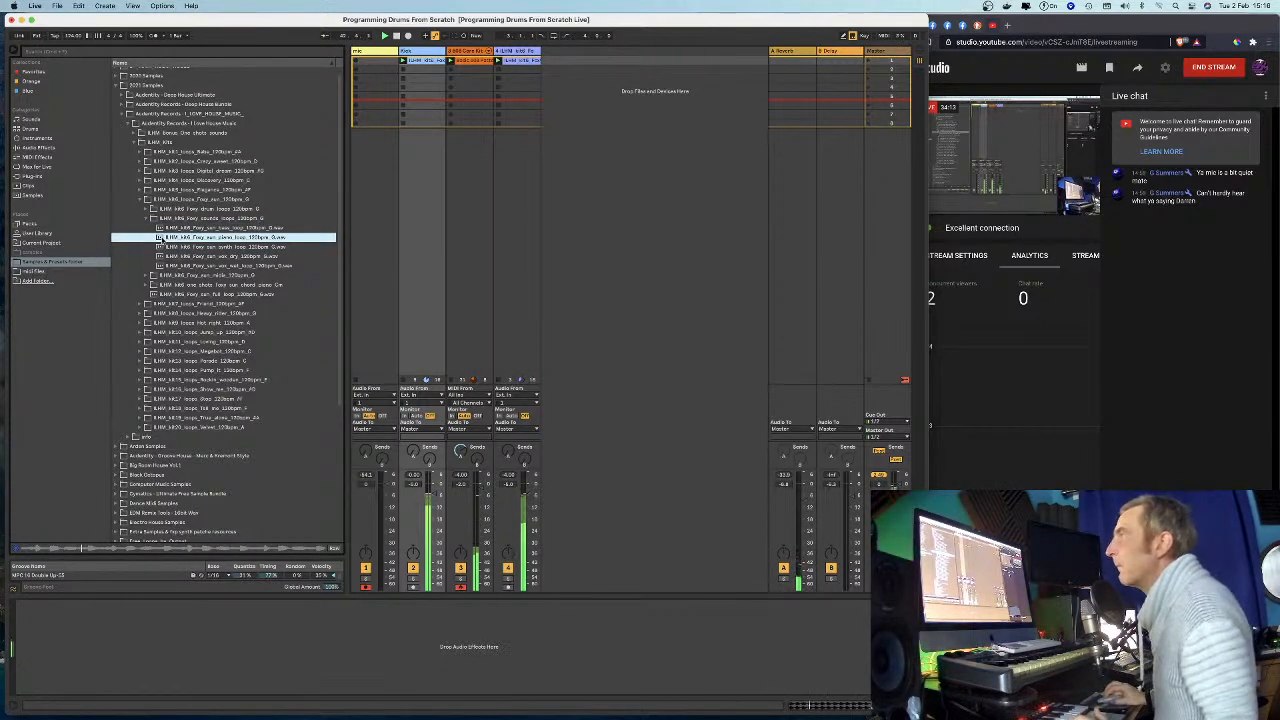
{"action": "left_click_drag", "start_coordinate": [159, 238], "coordinate": [548, 61]}
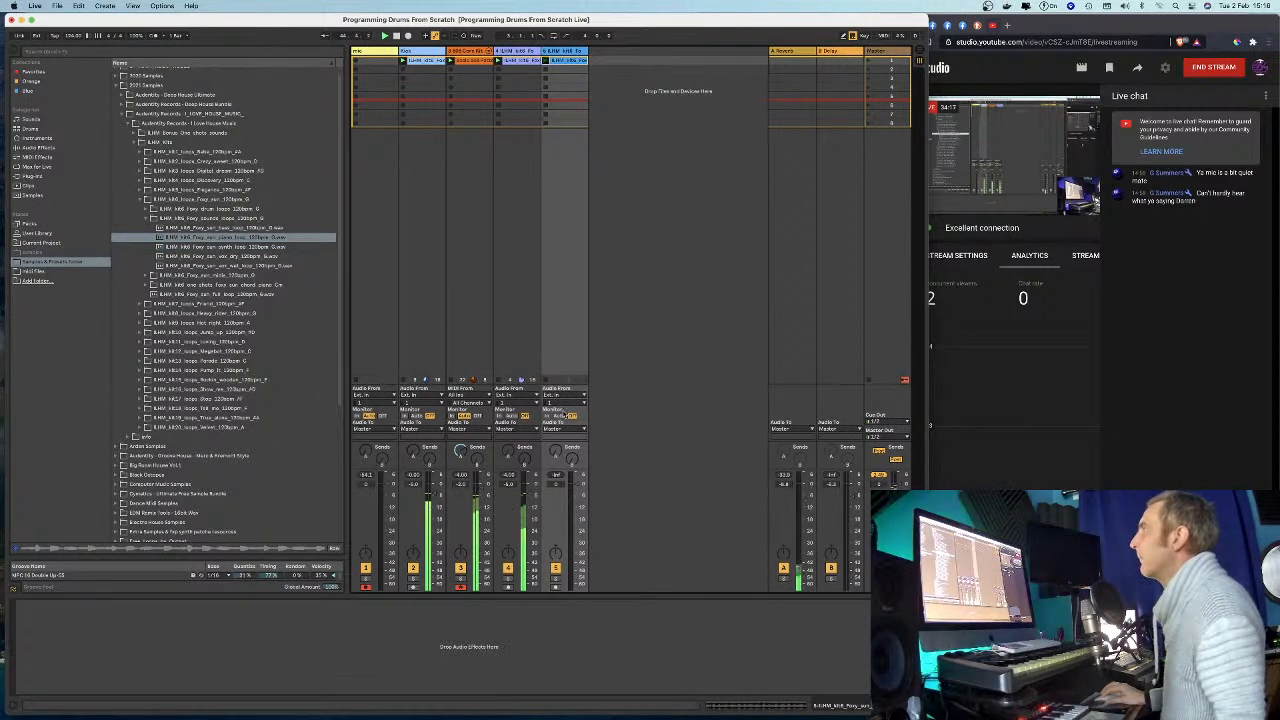
{"action": "left_click_drag", "start_coordinate": [580, 497], "coordinate": [580, 515]}
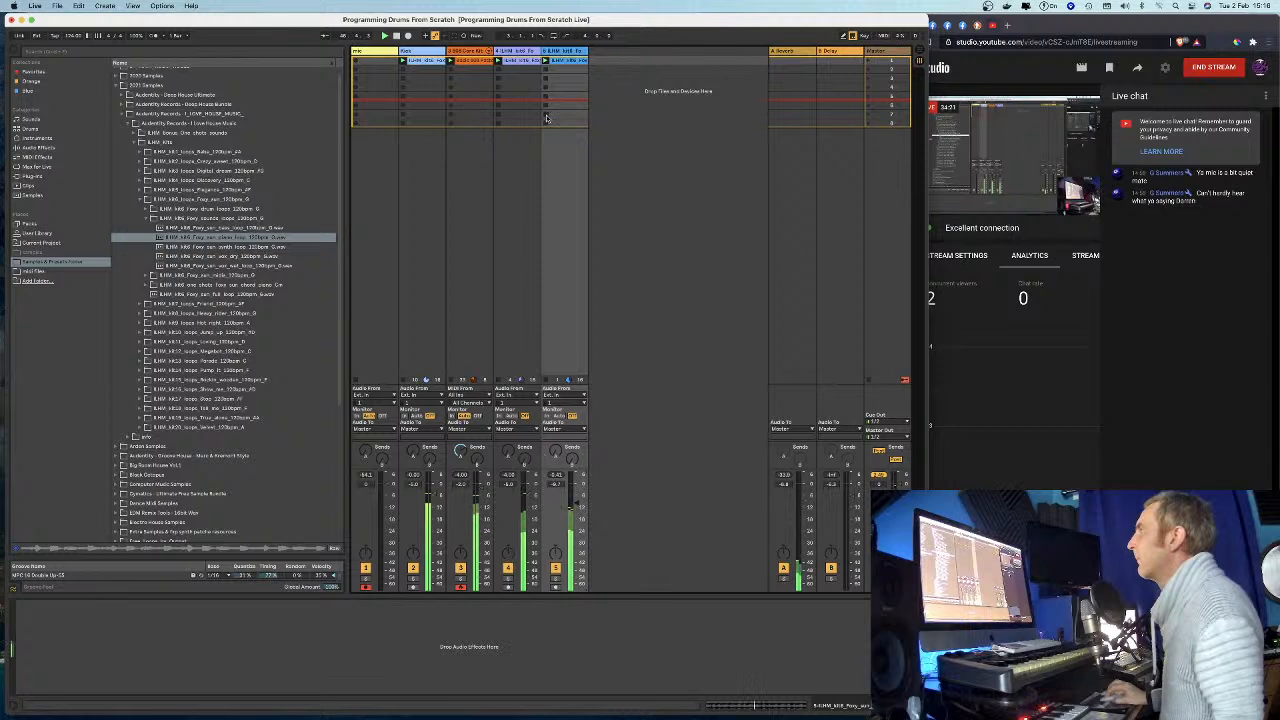
Audition the Foxy sun full loop, then the kit's bass, piano and synth loops against the playing tracks.
{"action": "left_click", "coordinate": [147, 219]}
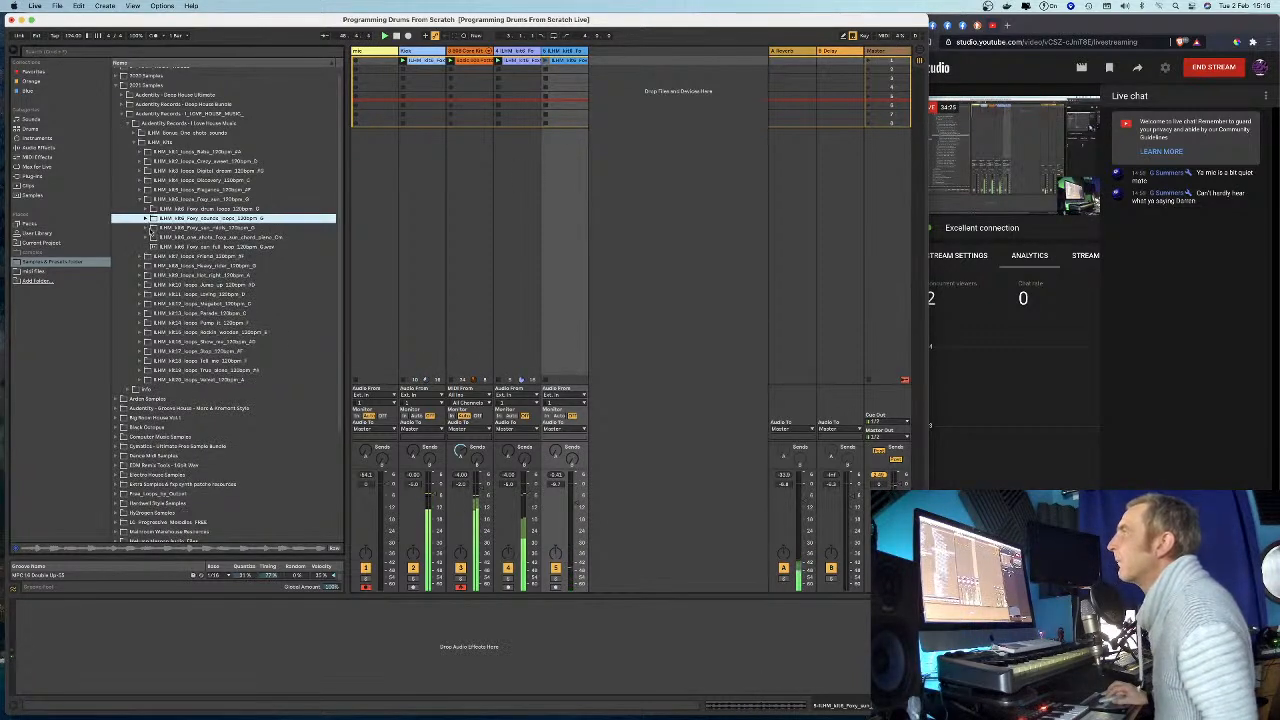
{"action": "left_click", "coordinate": [146, 249]}
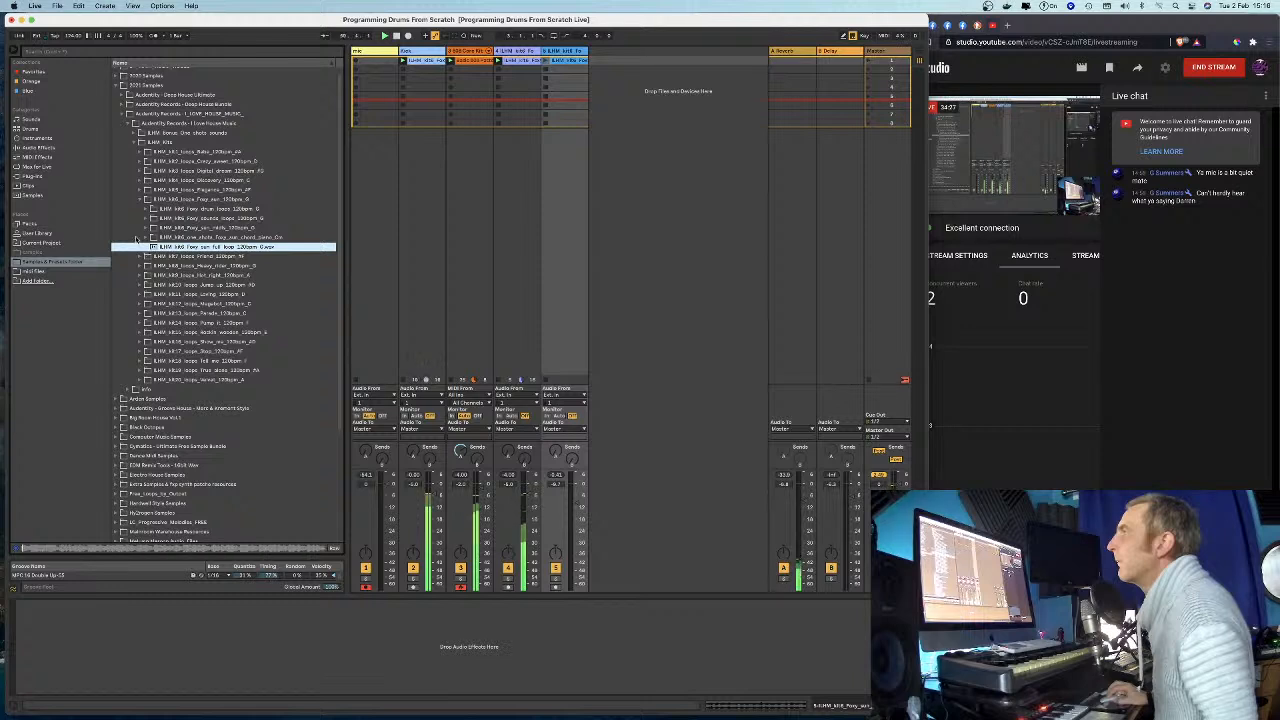
{"action": "left_click", "coordinate": [152, 237]}
{"action": "left_click", "coordinate": [147, 218]}
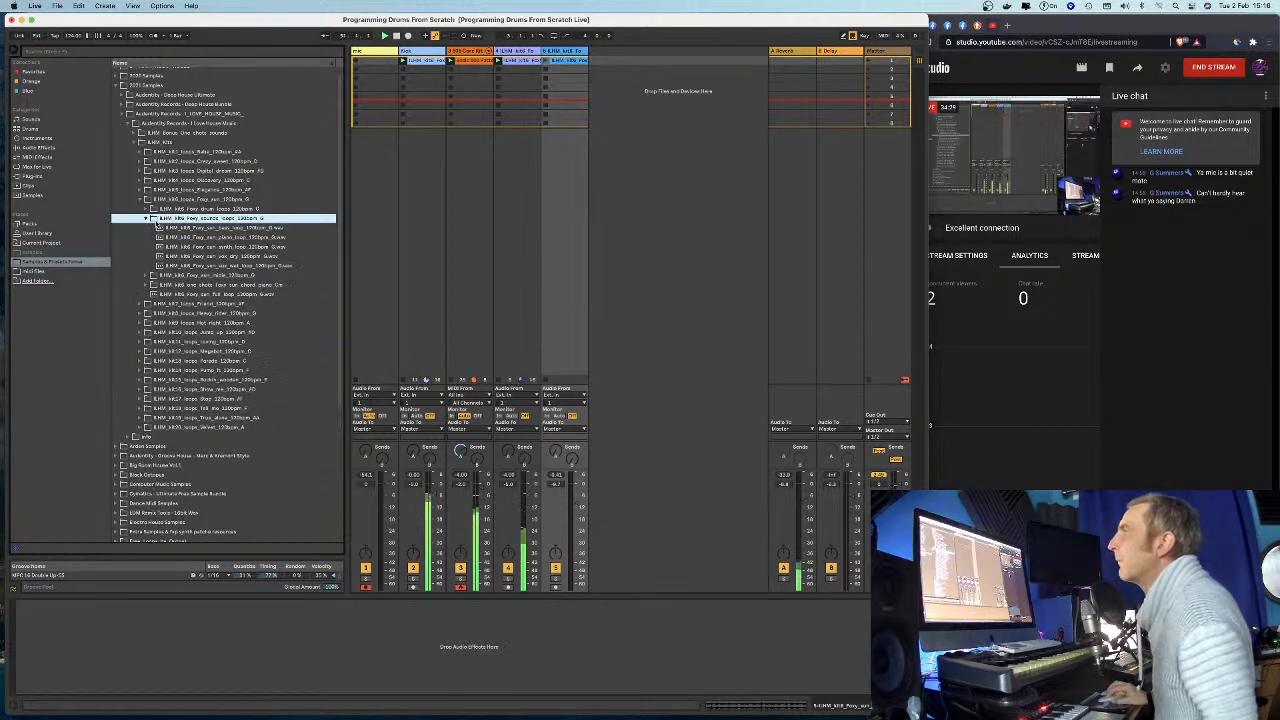
{"action": "left_click", "coordinate": [158, 228]}
{"action": "left_click", "coordinate": [160, 237]}
{"action": "left_click", "coordinate": [163, 246]}
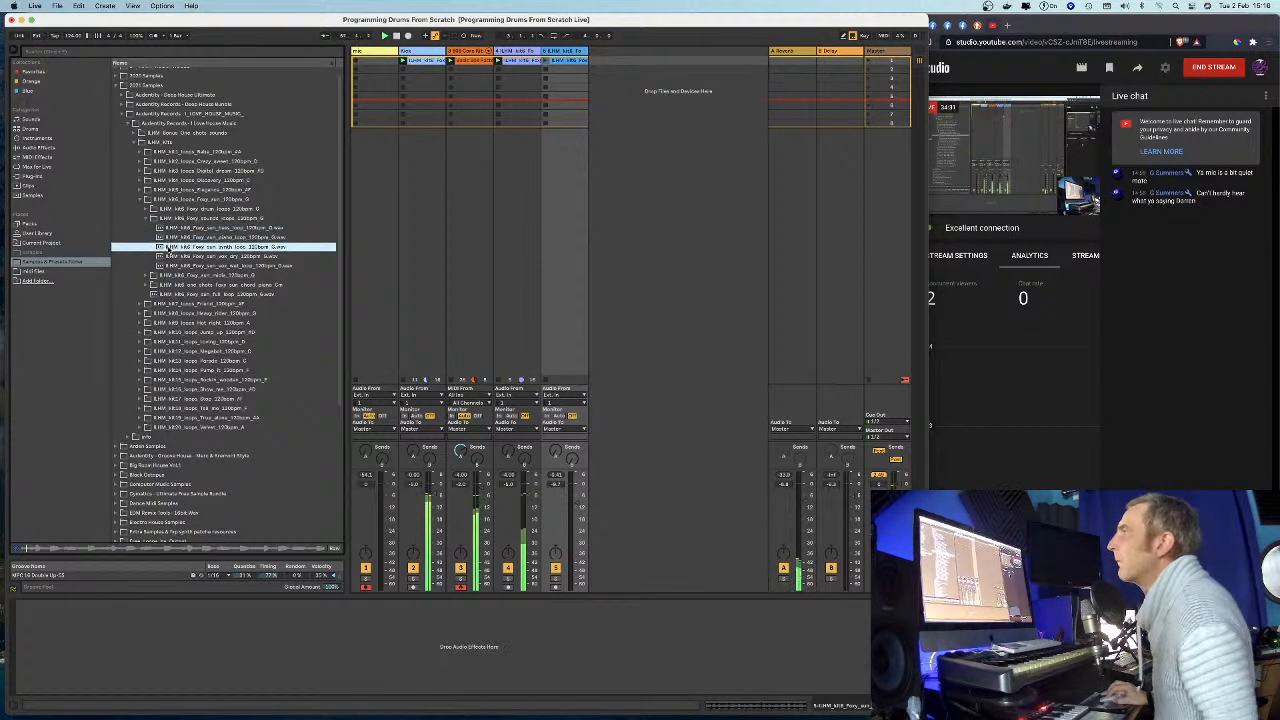
Audition the Foxy sun dry and wet vox loops and place the wet vox loop on a new audio track.
{"action": "left_click", "coordinate": [166, 256]}
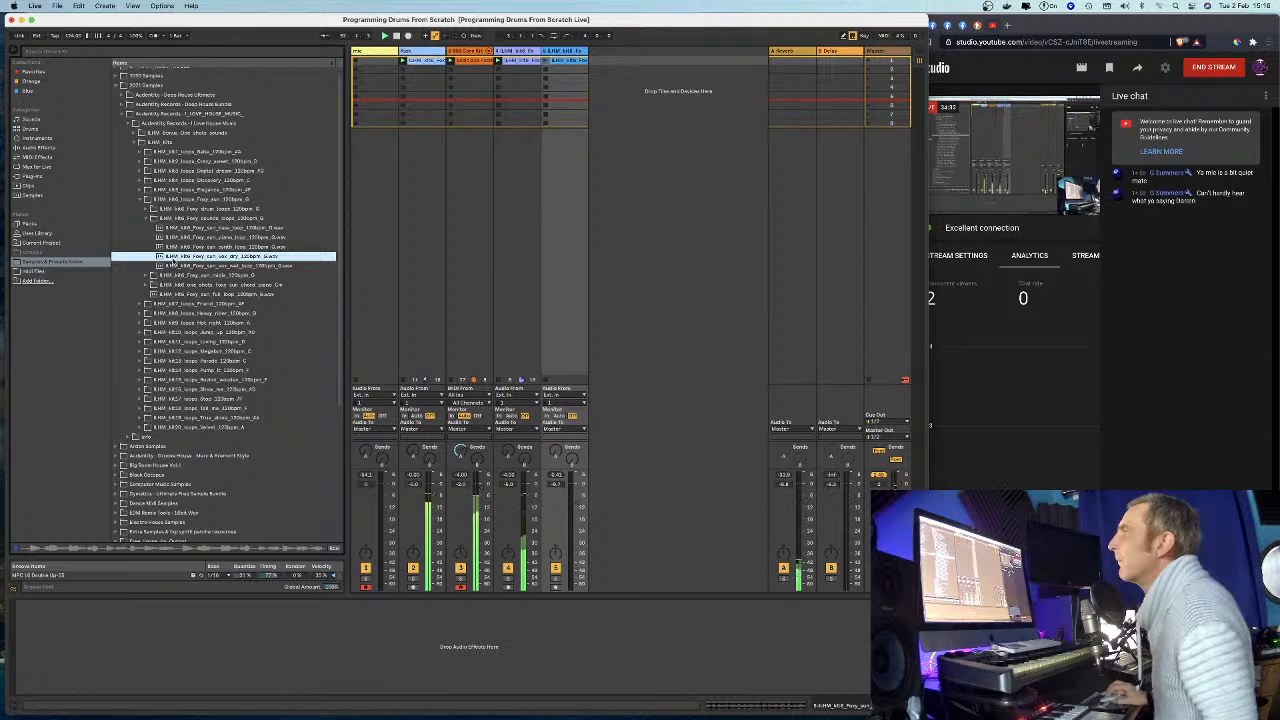
{"action": "left_click", "coordinate": [160, 265]}
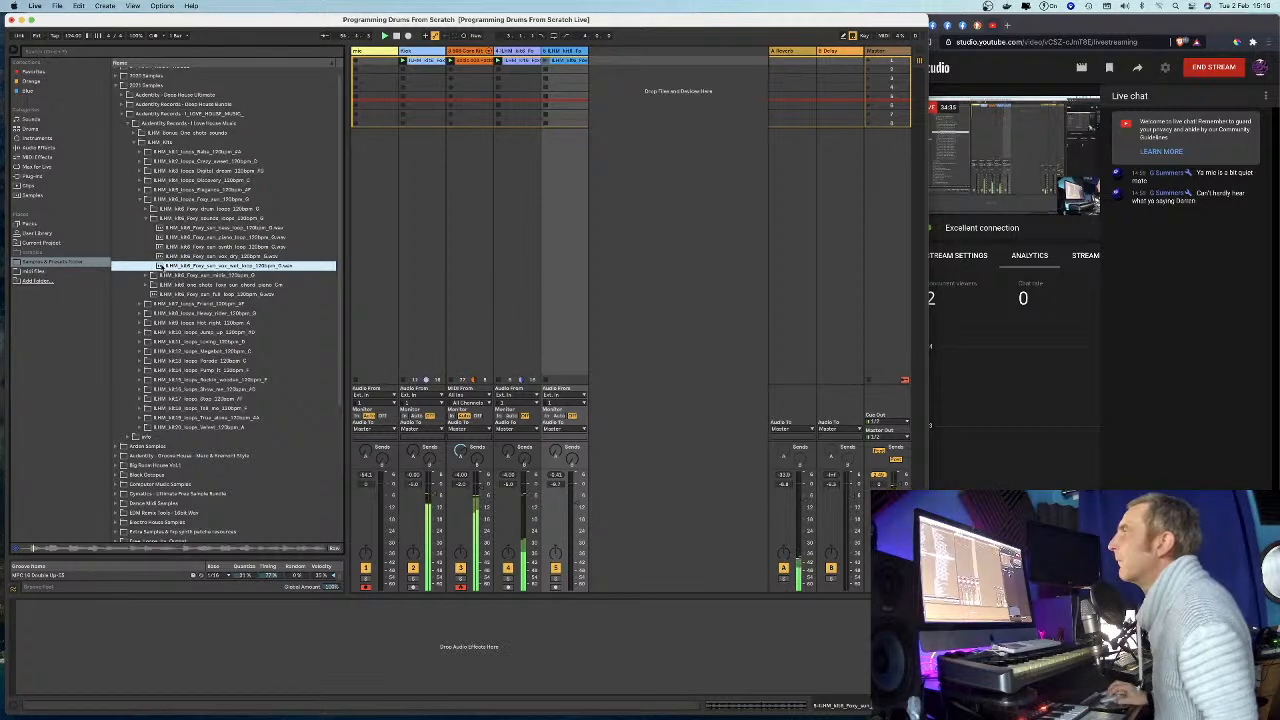
{"action": "left_click_drag", "start_coordinate": [583, 65], "coordinate": [605, 64]}
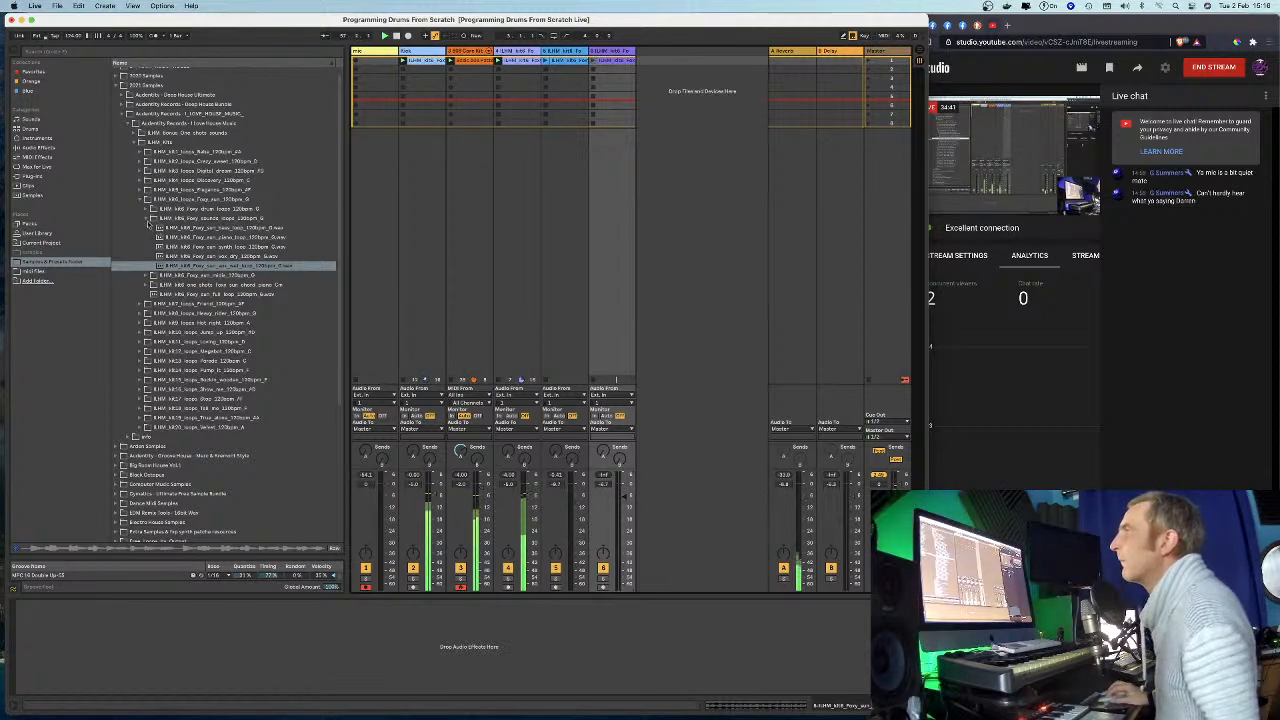
Audition the Elegance kit's full loop and its individual hi-hat, kick, snare and tambourine drum loops.
{"action": "left_click", "coordinate": [147, 219]}
{"action": "left_click", "coordinate": [140, 190]}
{"action": "scroll", "coordinate": [145, 197], "scroll_direction": "down", "scroll_amount": 1}
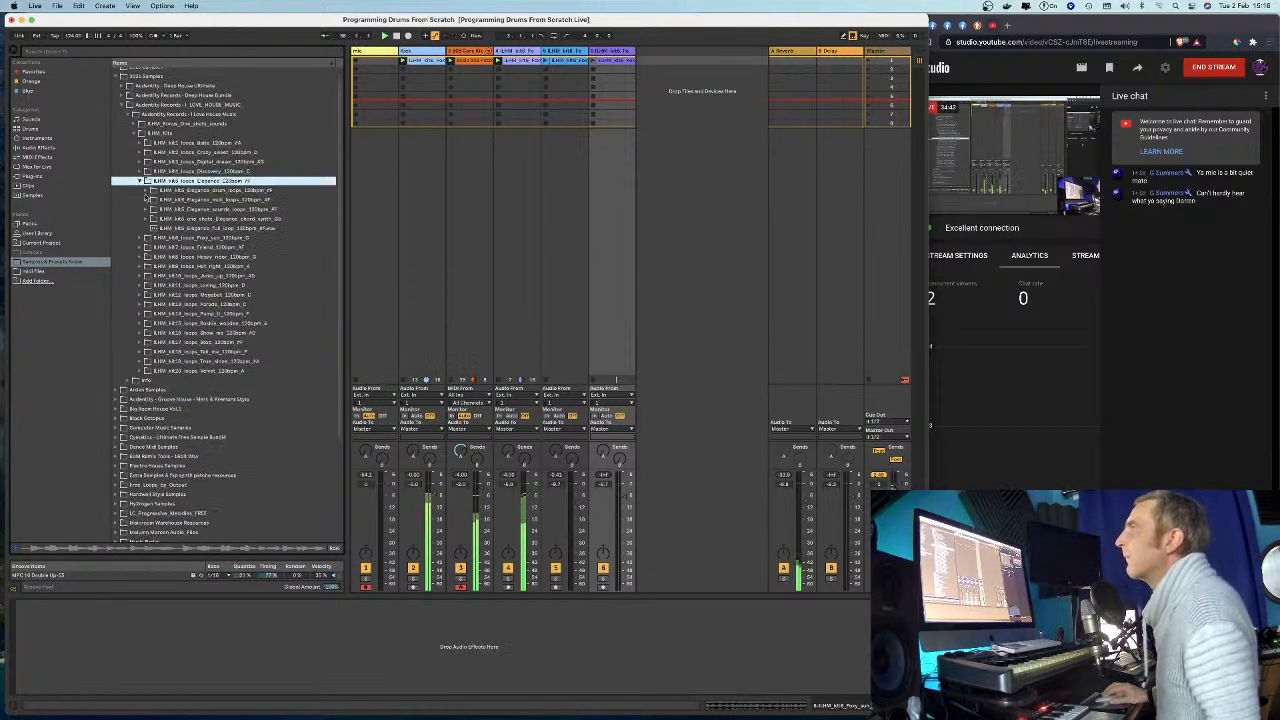
{"action": "left_click", "coordinate": [152, 227]}
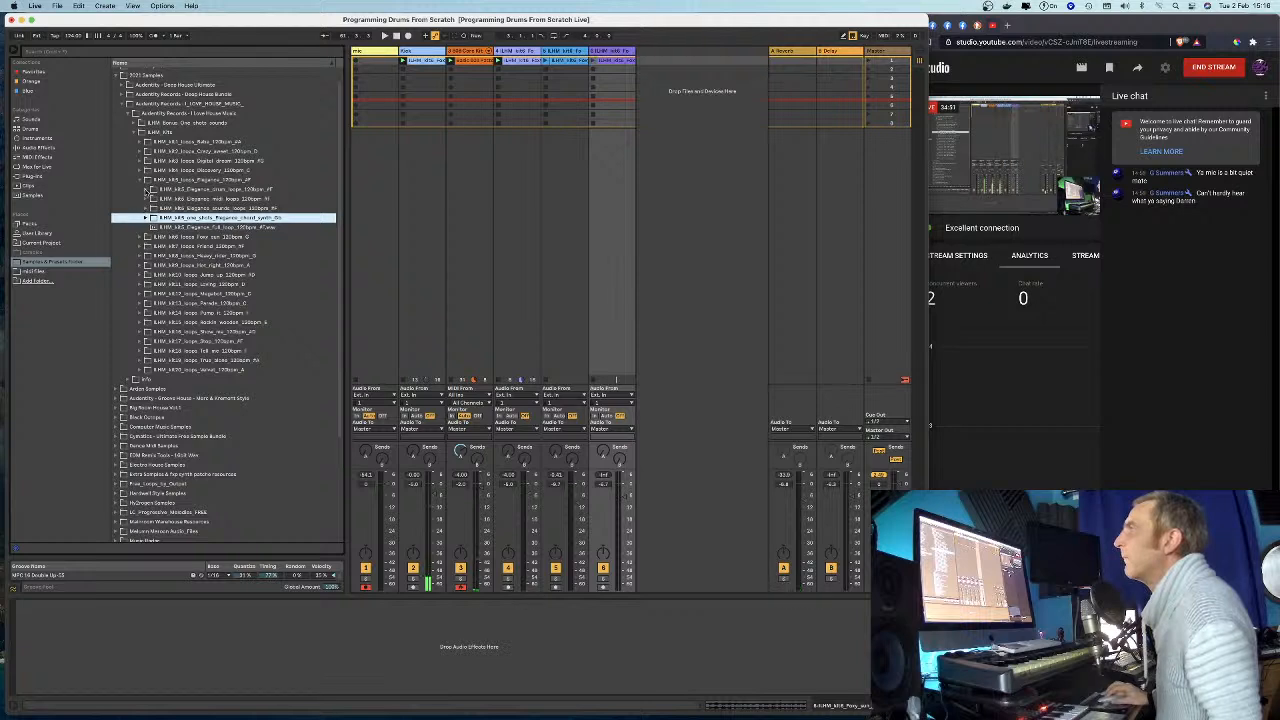
{"action": "left_click", "coordinate": [147, 189]}
{"action": "left_click", "coordinate": [159, 199]}
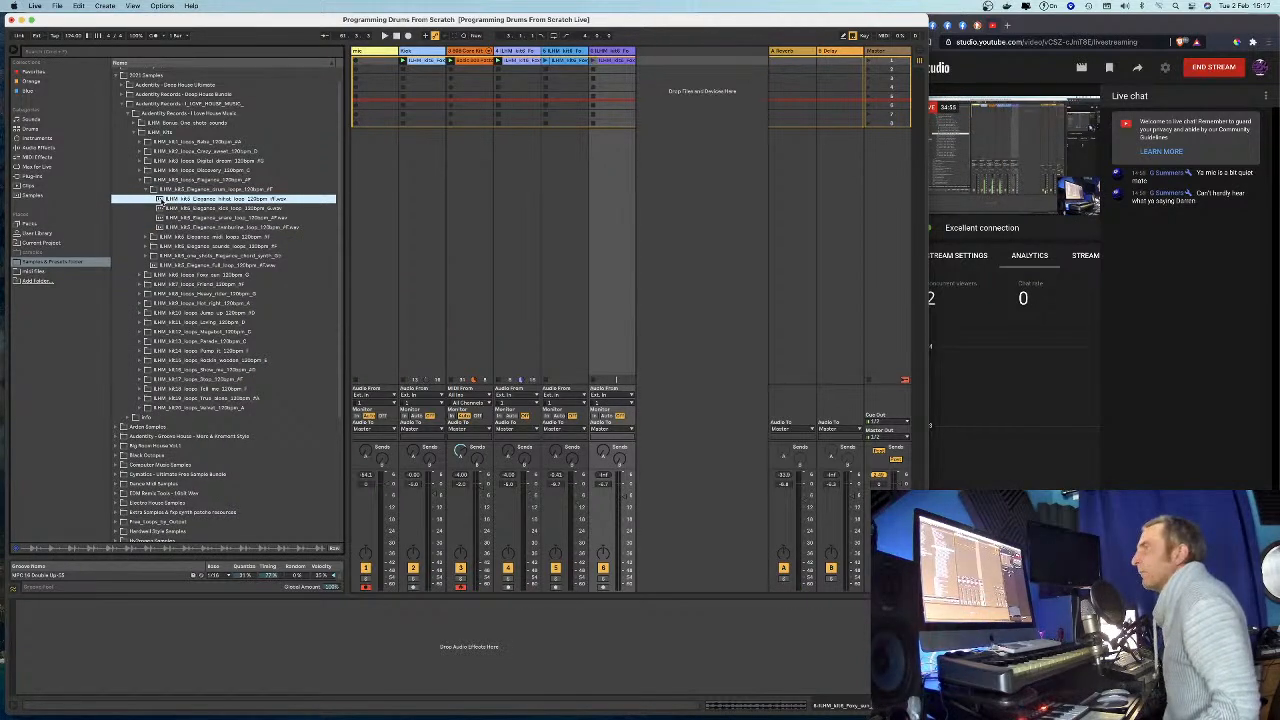
{"action": "left_click", "coordinate": [166, 208]}
{"action": "scroll", "coordinate": [175, 237], "scroll_direction": "up", "scroll_amount": 1}
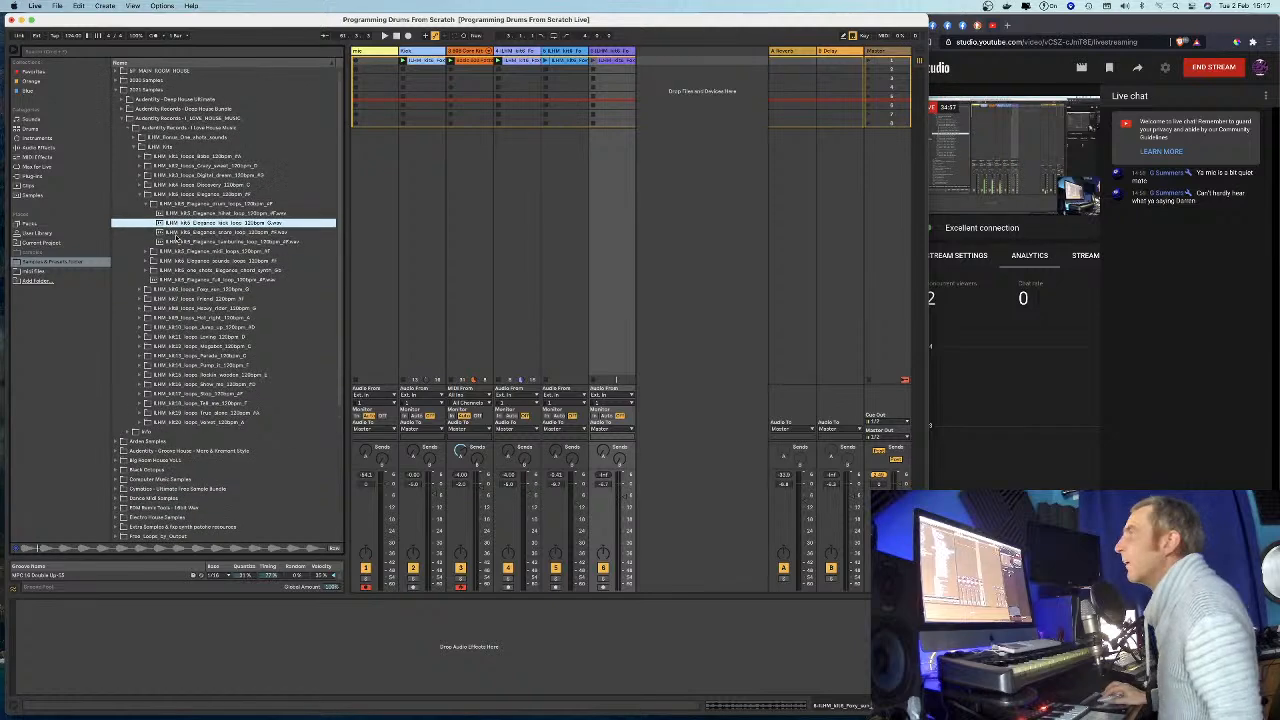
{"action": "left_click", "coordinate": [175, 234]}
{"action": "left_click", "coordinate": [185, 243]}
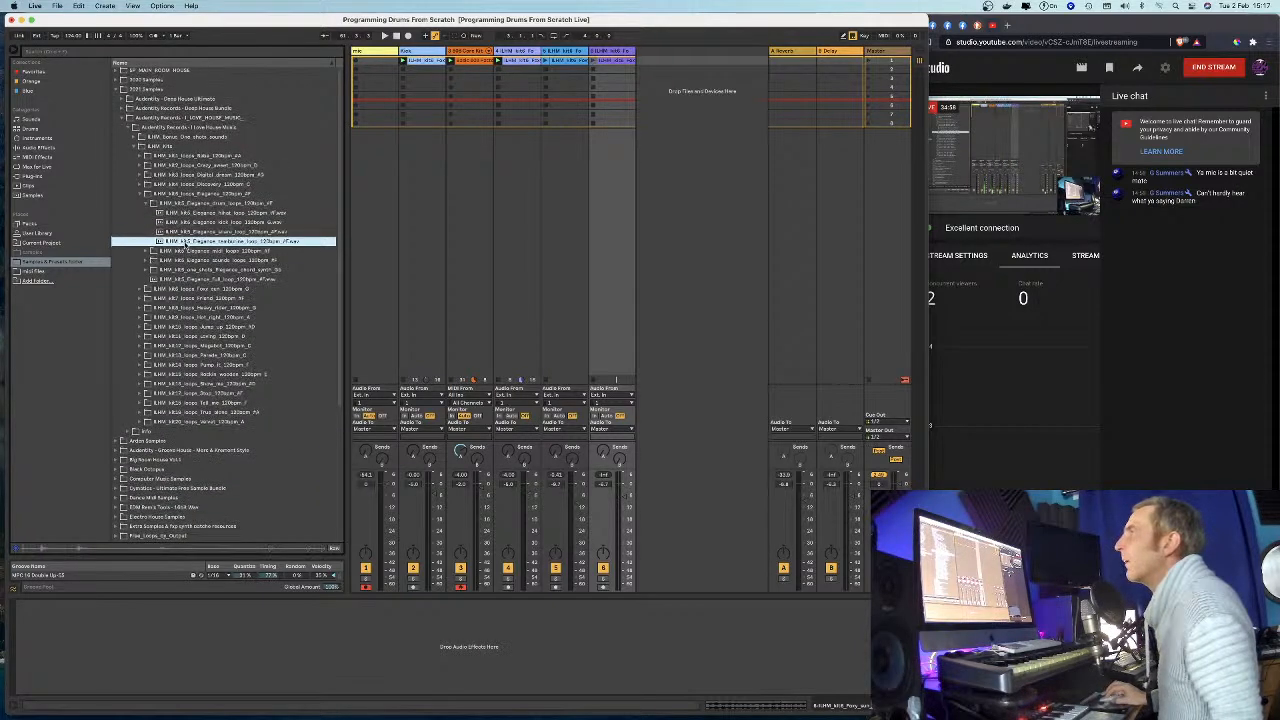
Add the Elegance hi-hat loop on a new audio track, launch it, and move that track directly after the 808 Core Kit track.
{"action": "left_click", "coordinate": [159, 213]}
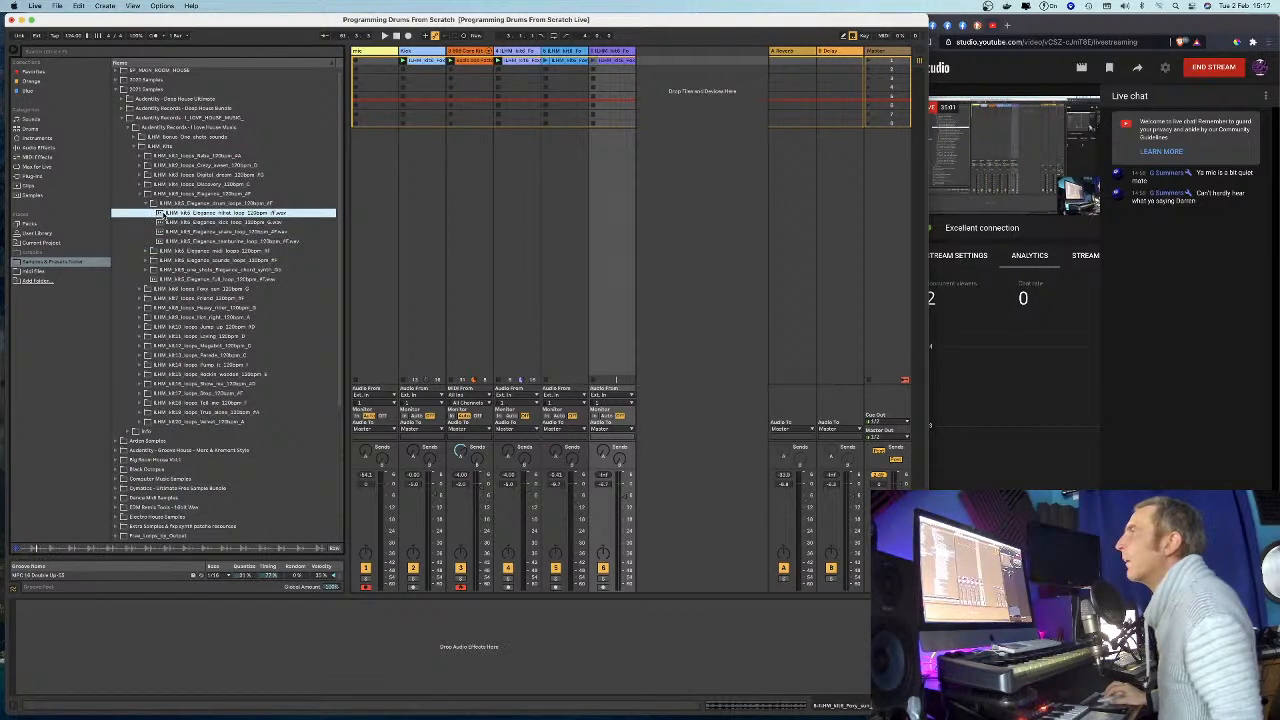
{"action": "key", "text": "space"}
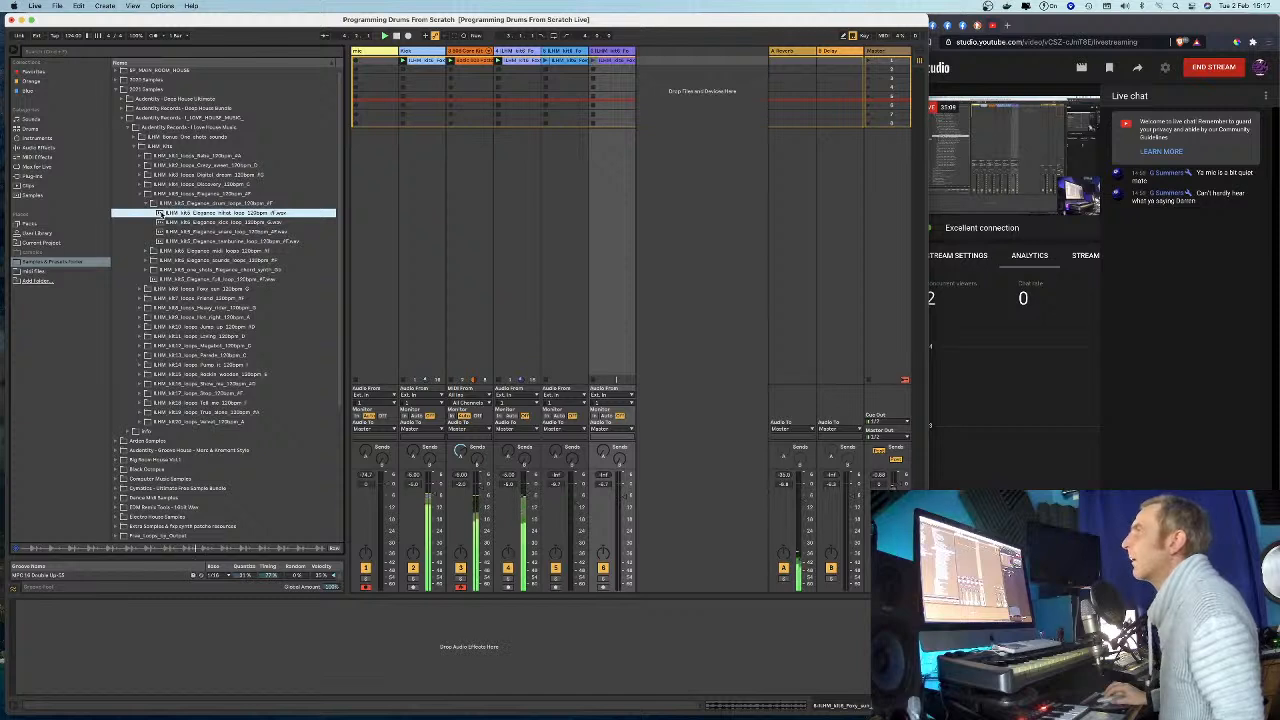
{"action": "left_click_drag", "start_coordinate": [160, 213], "coordinate": [645, 62]}
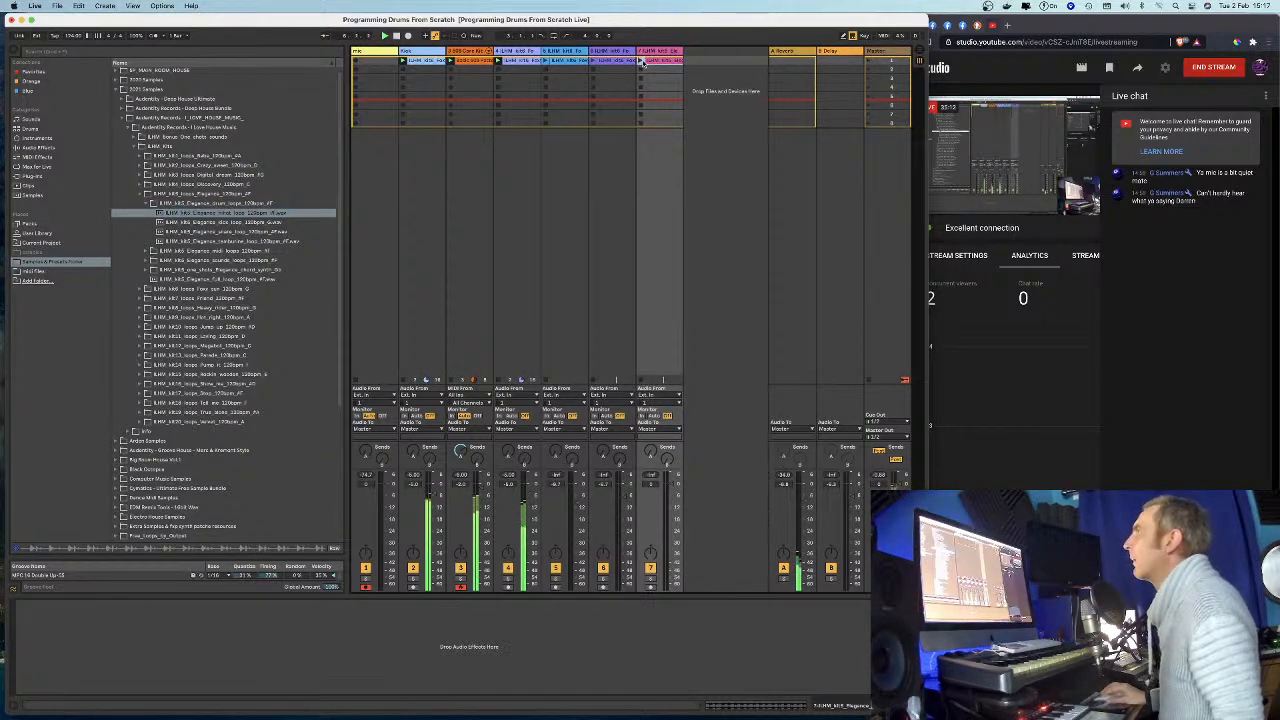
{"action": "left_click", "coordinate": [640, 60]}
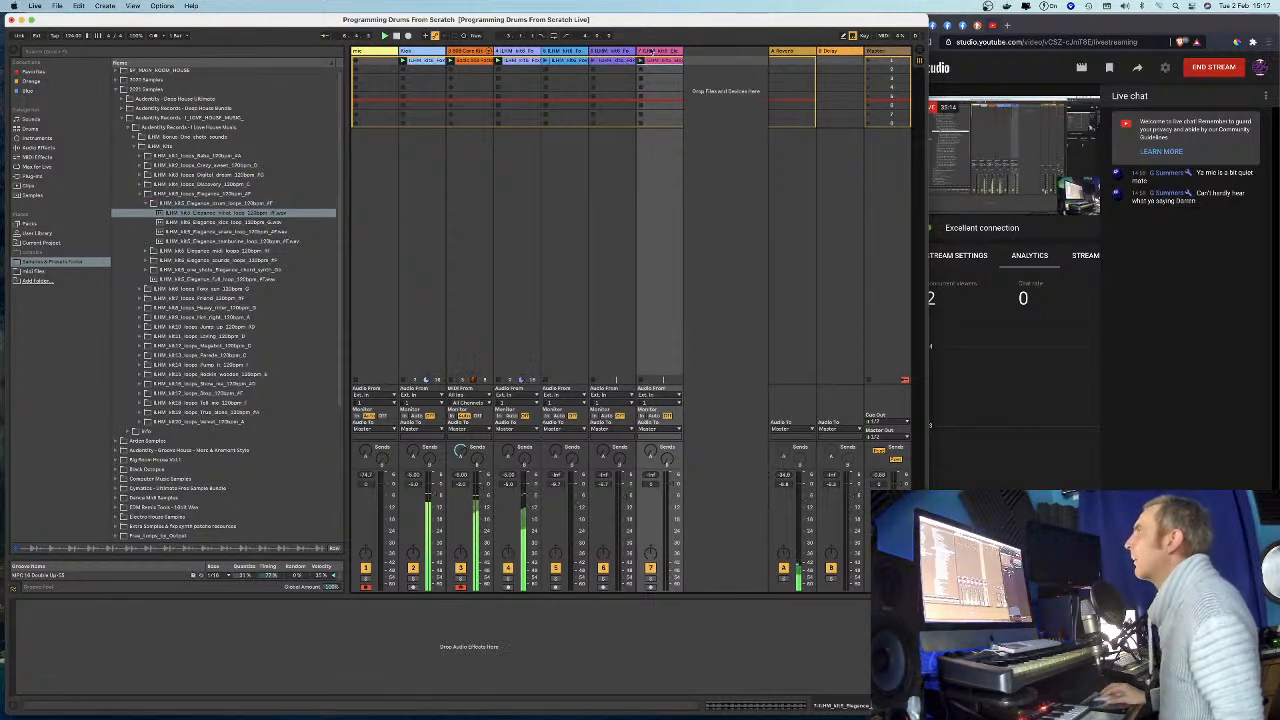
{"action": "left_click", "coordinate": [504, 62]}
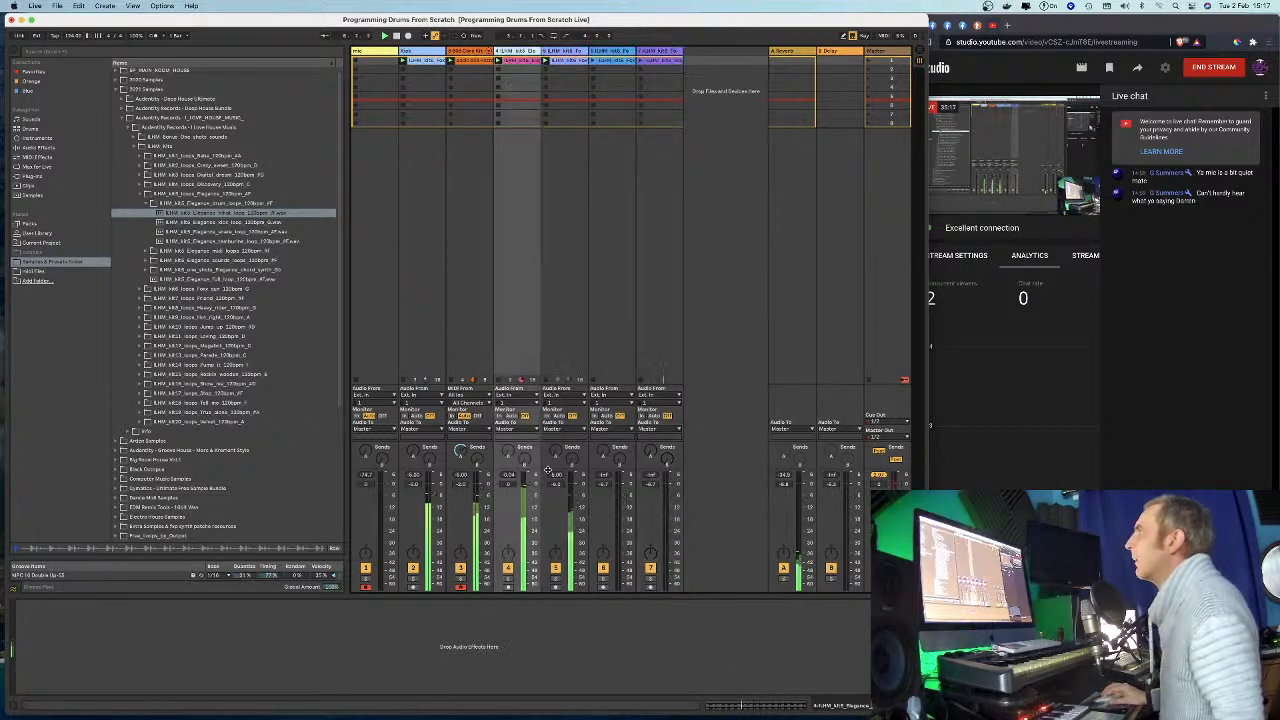
Solo the hi-hat loop, bring in the 808 Core Kit and clap loop for comparison, and restore playback of all tracks.
{"action": "left_click", "coordinate": [508, 579]}
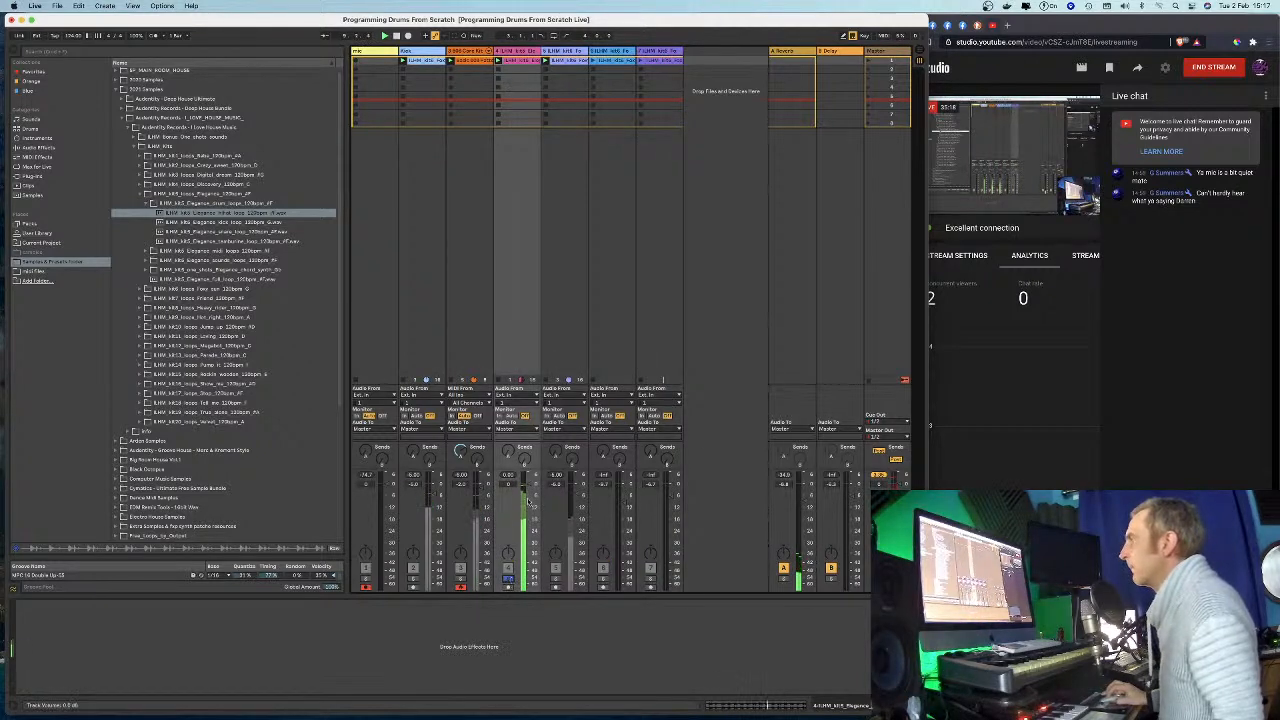
{"action": "left_click", "coordinate": [460, 579]}
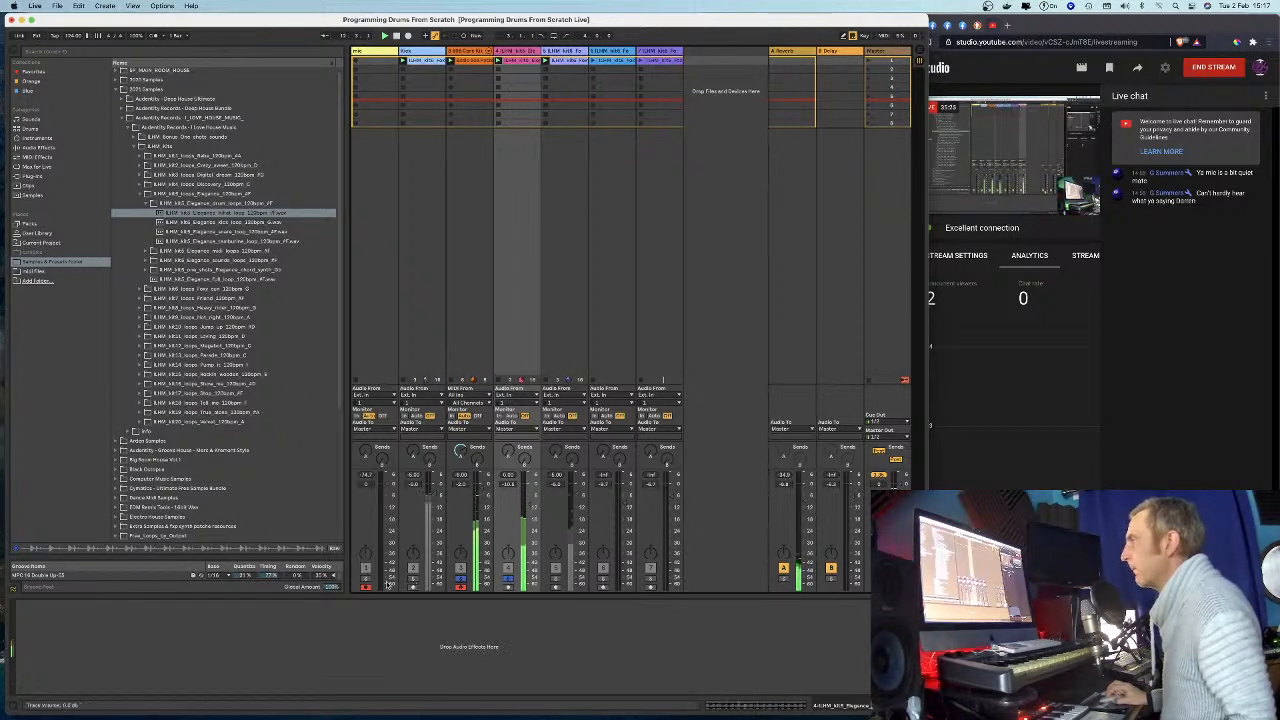
{"action": "left_click", "coordinate": [554, 582]}
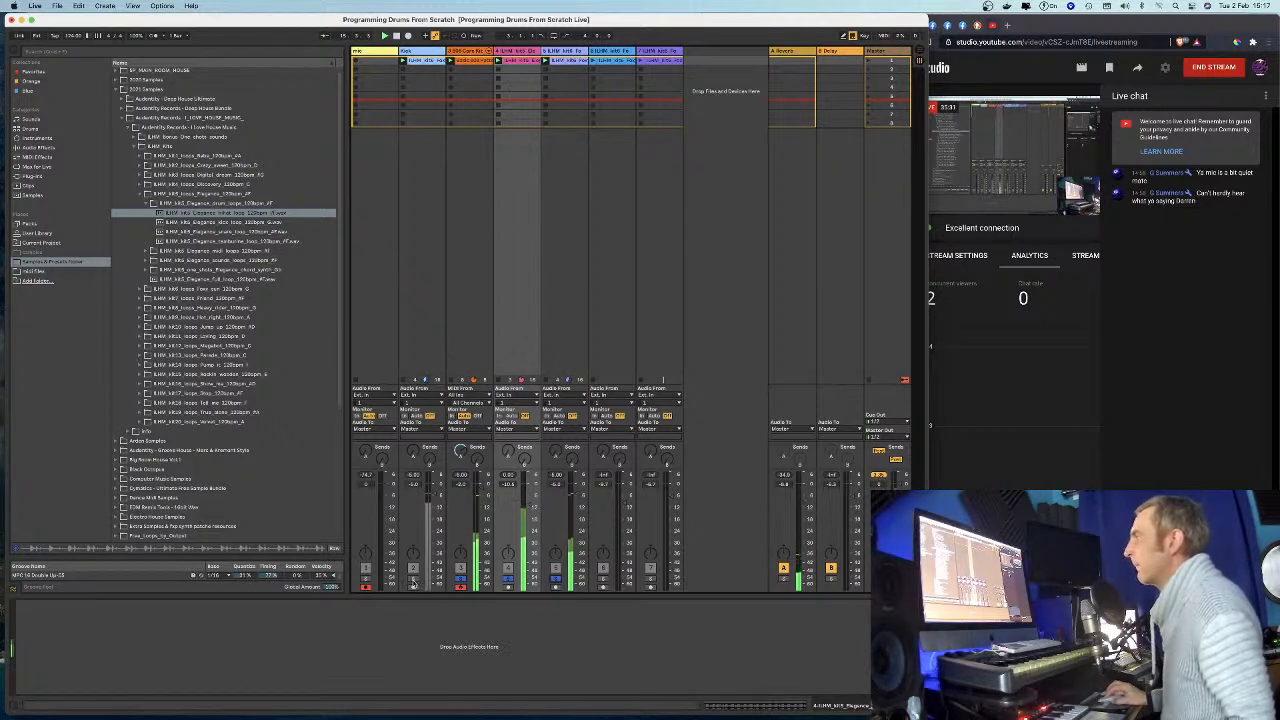
{"action": "left_click", "coordinate": [413, 583]}
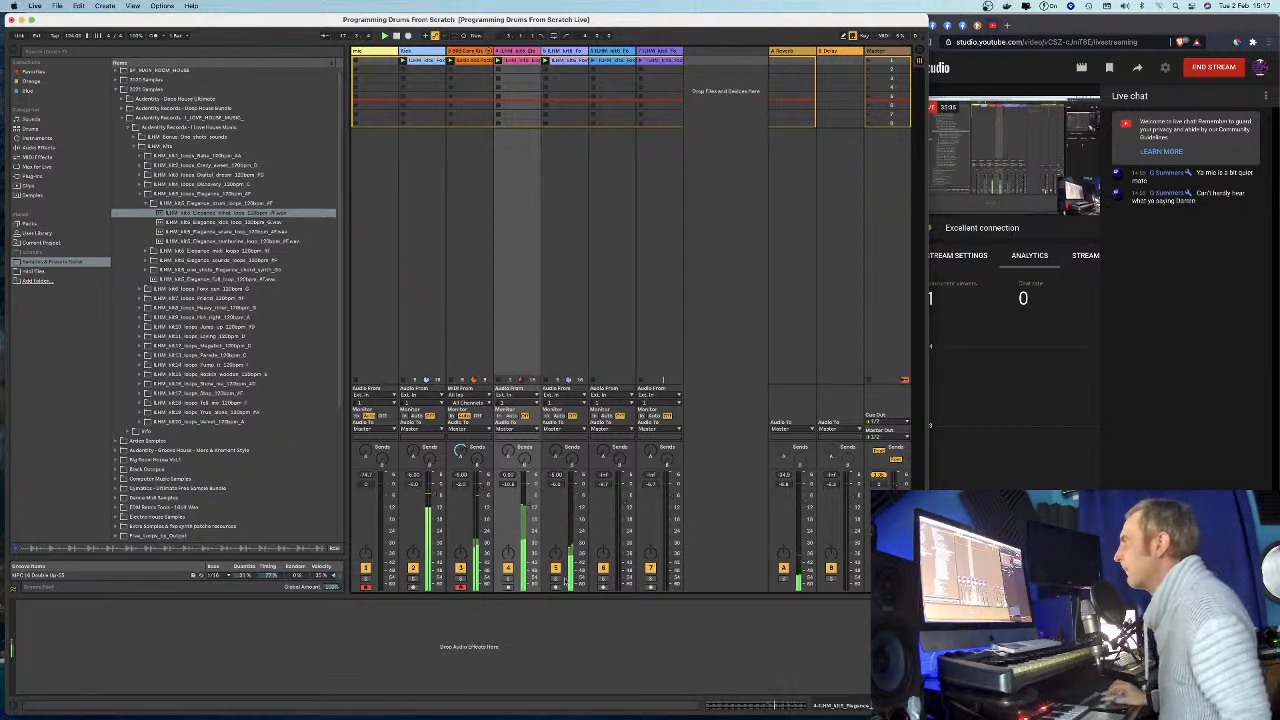
Rename the clap loop's track Clap and the hi-hat loop's track Hats.
{"action": "left_click", "coordinate": [570, 52]}
{"action": "key", "text": "super+r"}
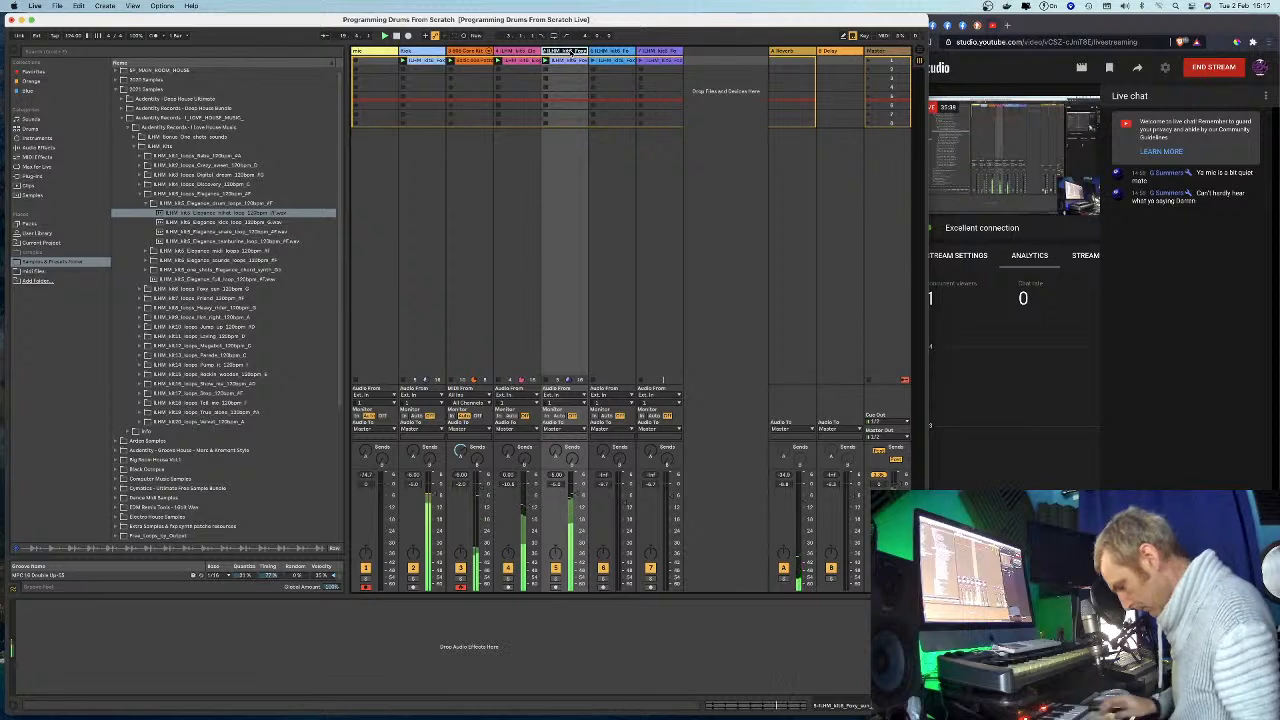
{"action": "type", "text": "Clap"}
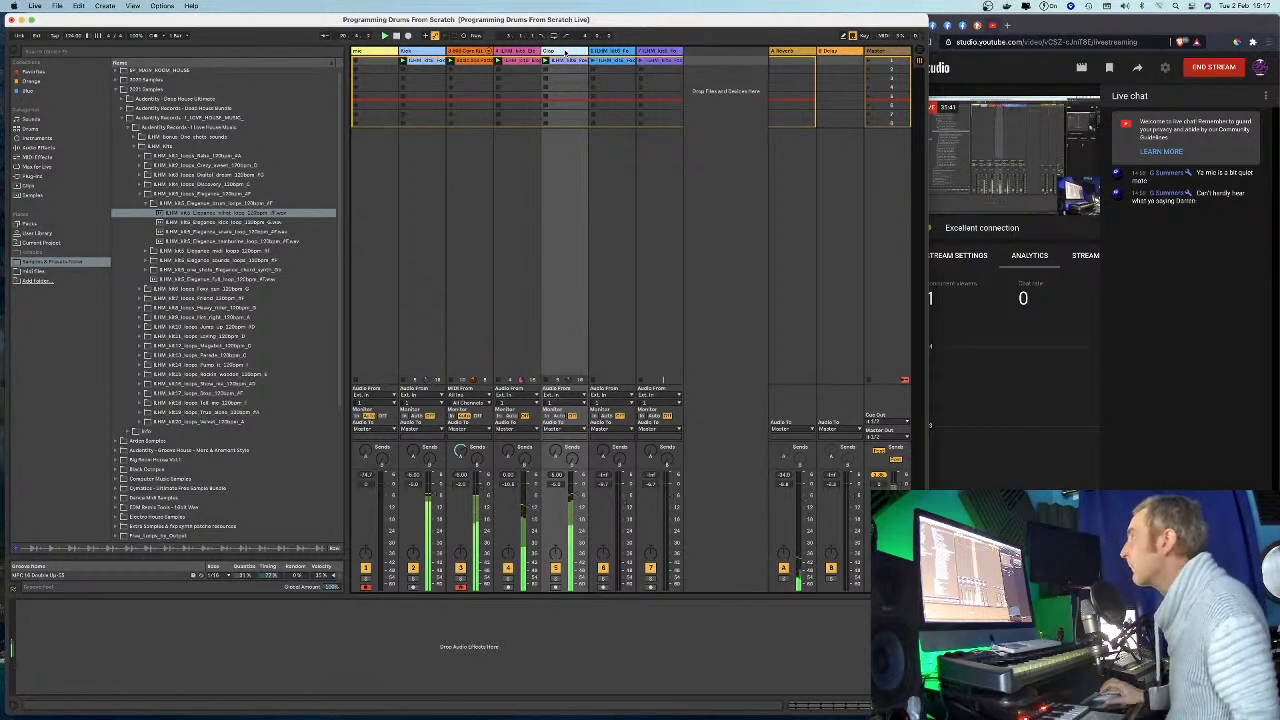
{"action": "left_click", "coordinate": [507, 578]}
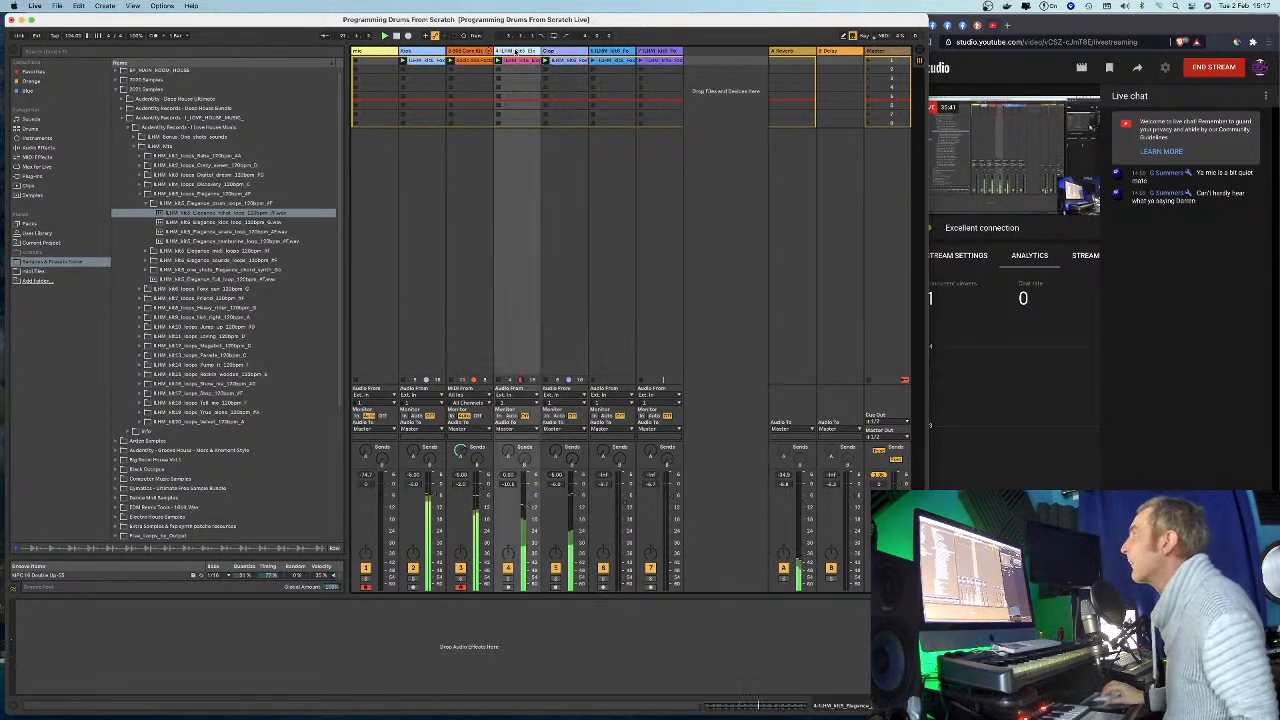
{"action": "left_click", "coordinate": [507, 578]}
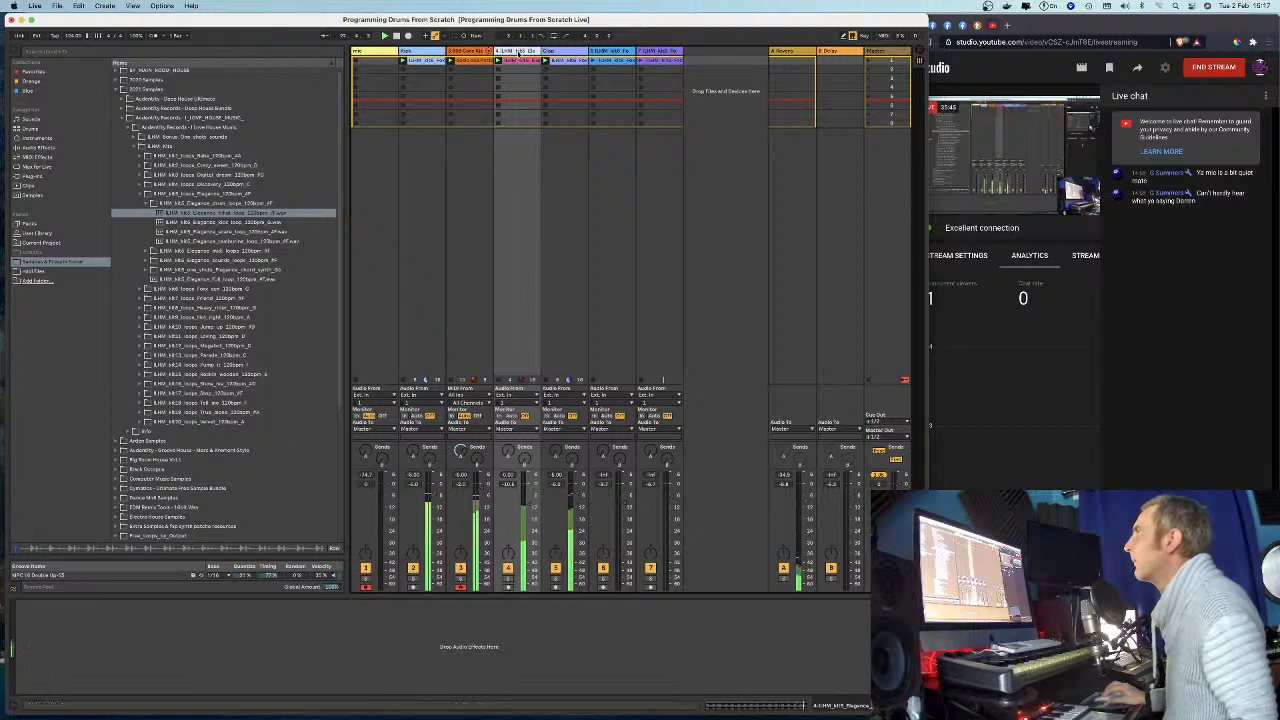
{"action": "type", "text": "Hats"}
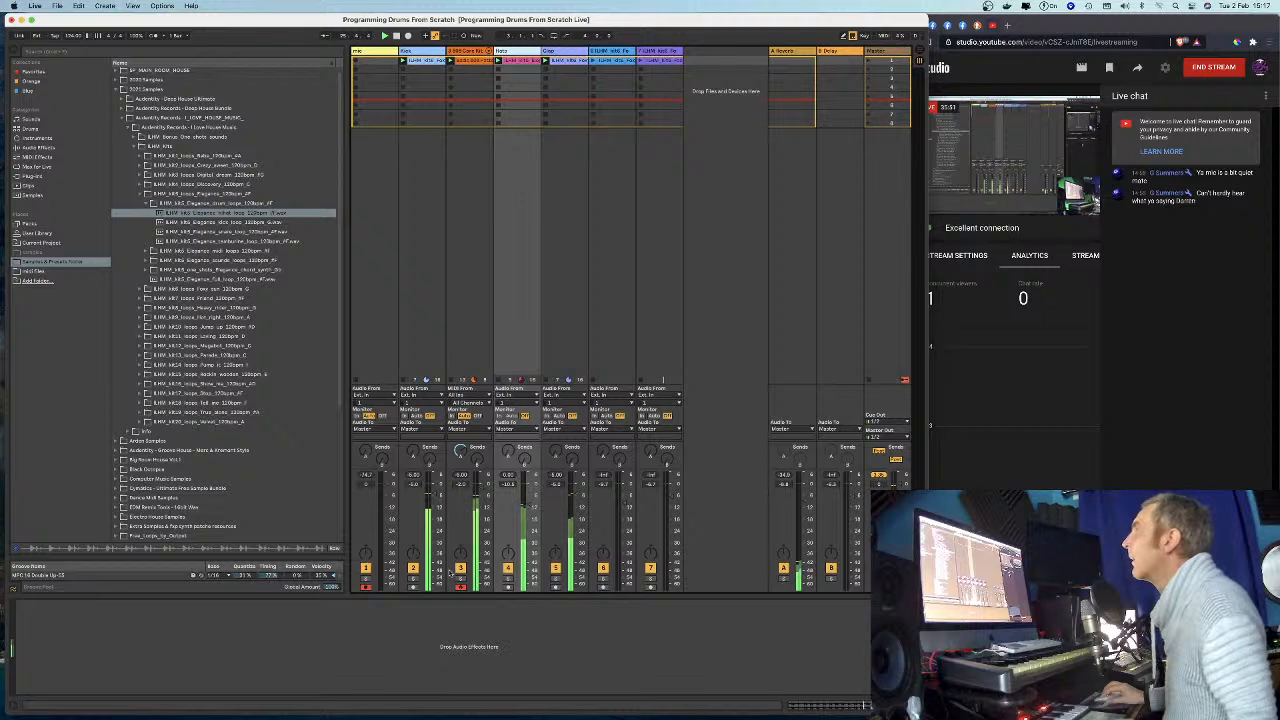
Enlarge the mixer's volume faders and adjust the Comp Amount macro of the 808 Core Kit.
{"action": "left_click_drag", "start_coordinate": [542, 468], "coordinate": [542, 450]}
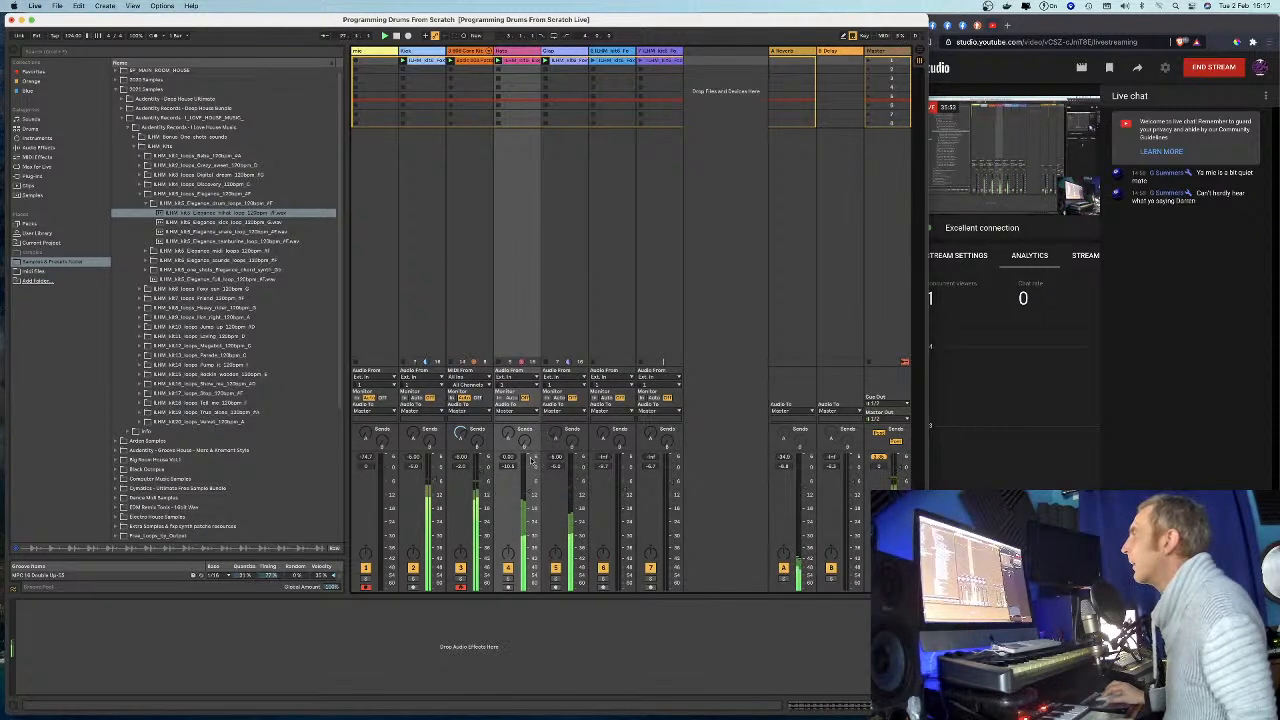
{"action": "left_click", "coordinate": [472, 52]}
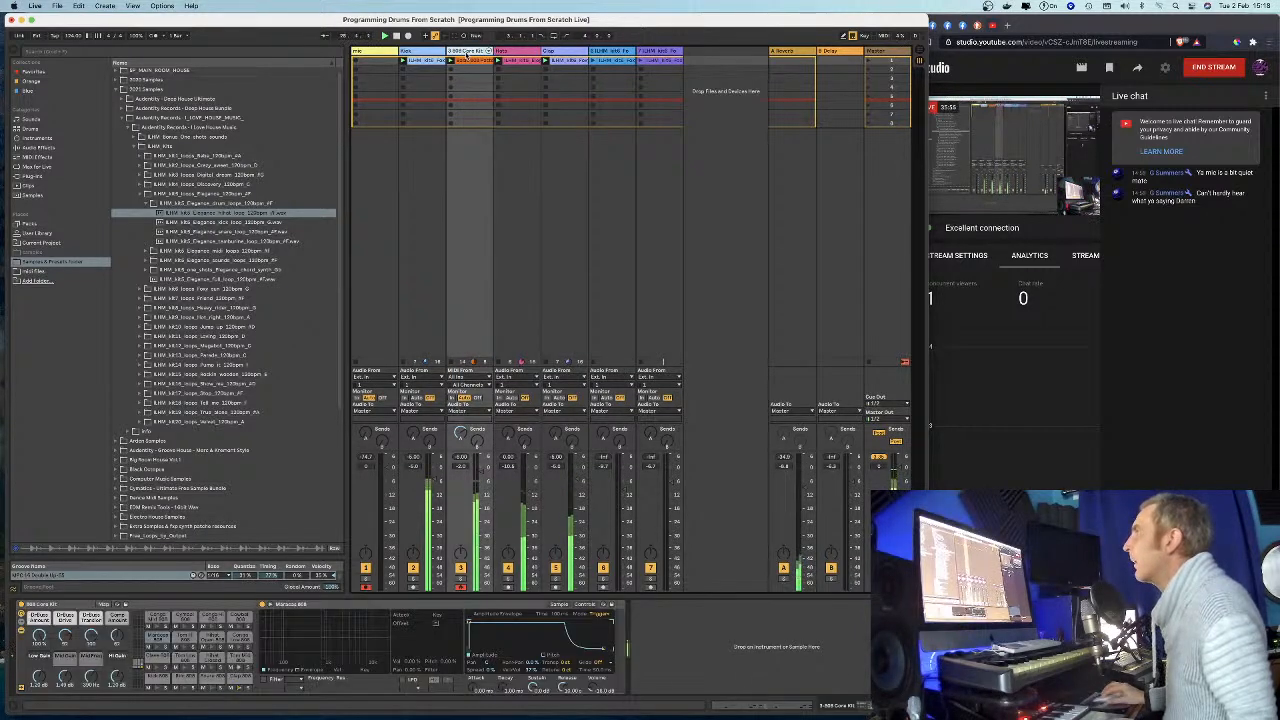
{"action": "left_click_drag", "start_coordinate": [121, 640], "coordinate": [121, 632]}
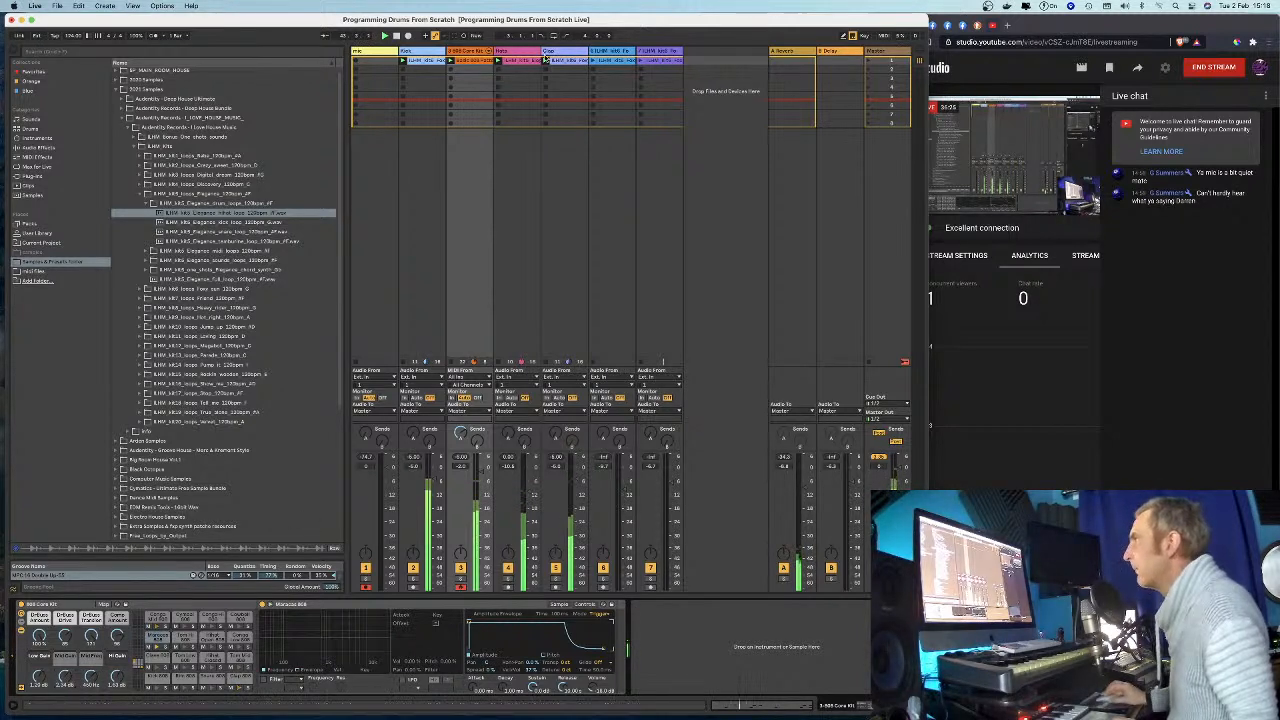
Group the 808 Core Kit, Hats and Clap tracks and name the group Drums Group.
{"action": "left_click", "coordinate": [418, 51]}
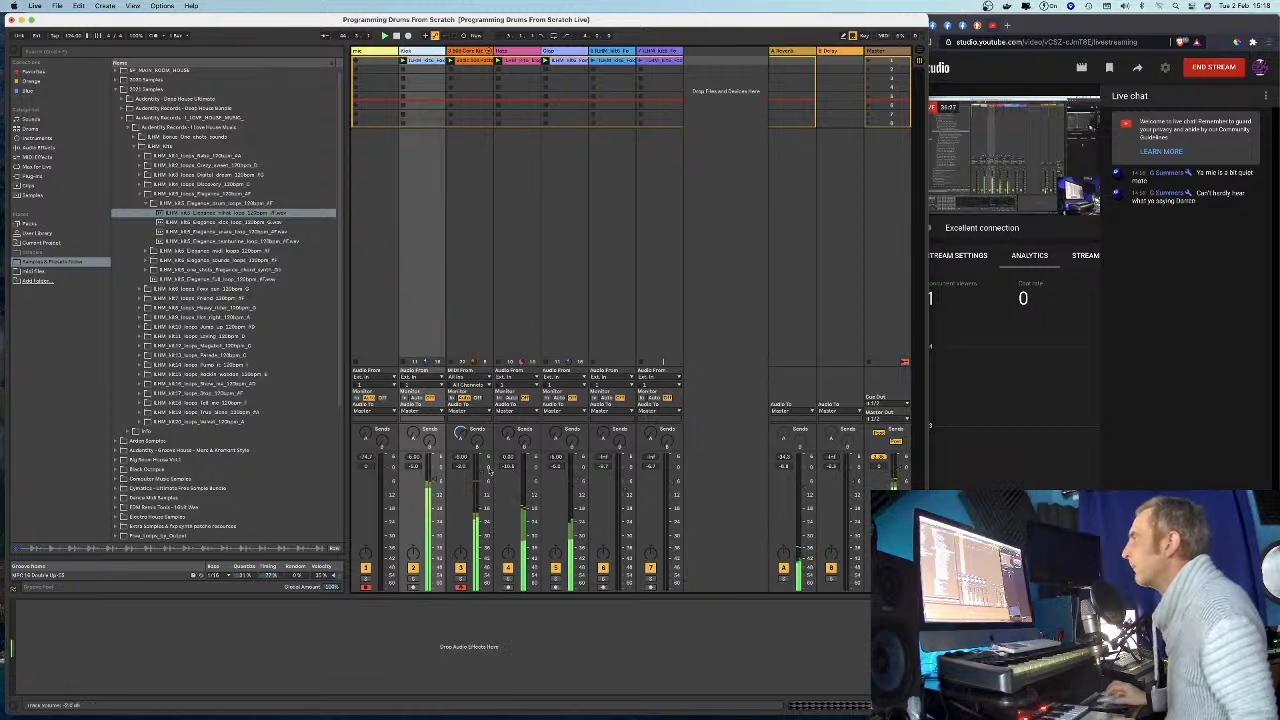
{"action": "left_click", "coordinate": [468, 50]}
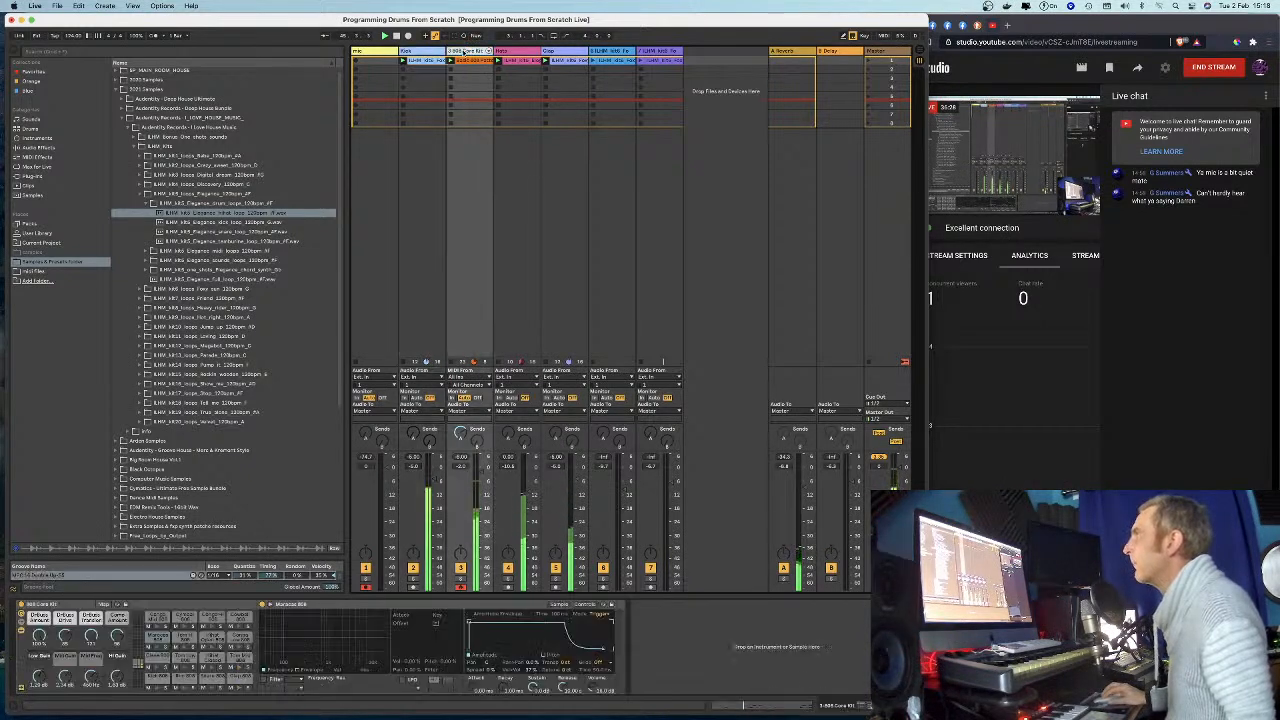
{"action": "left_click", "coordinate": [563, 51]}
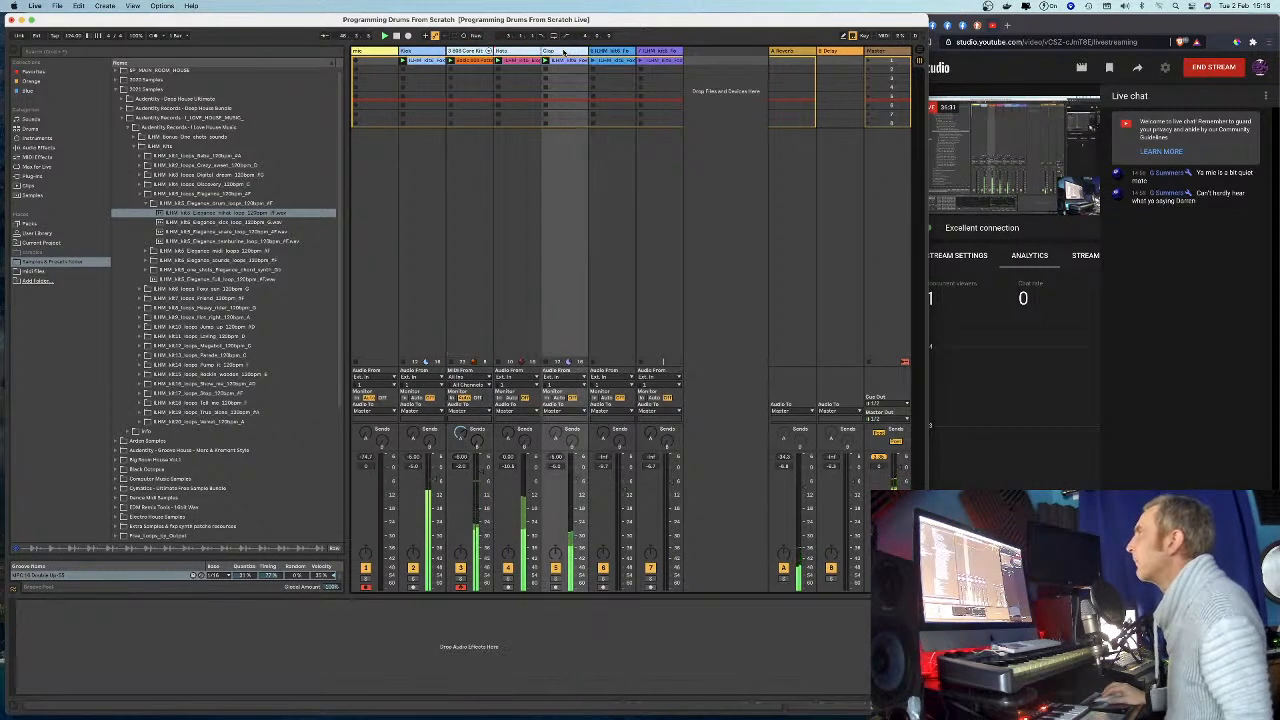
{"action": "right_click", "coordinate": [563, 51]}
{"action": "left_click", "coordinate": [589, 125]}
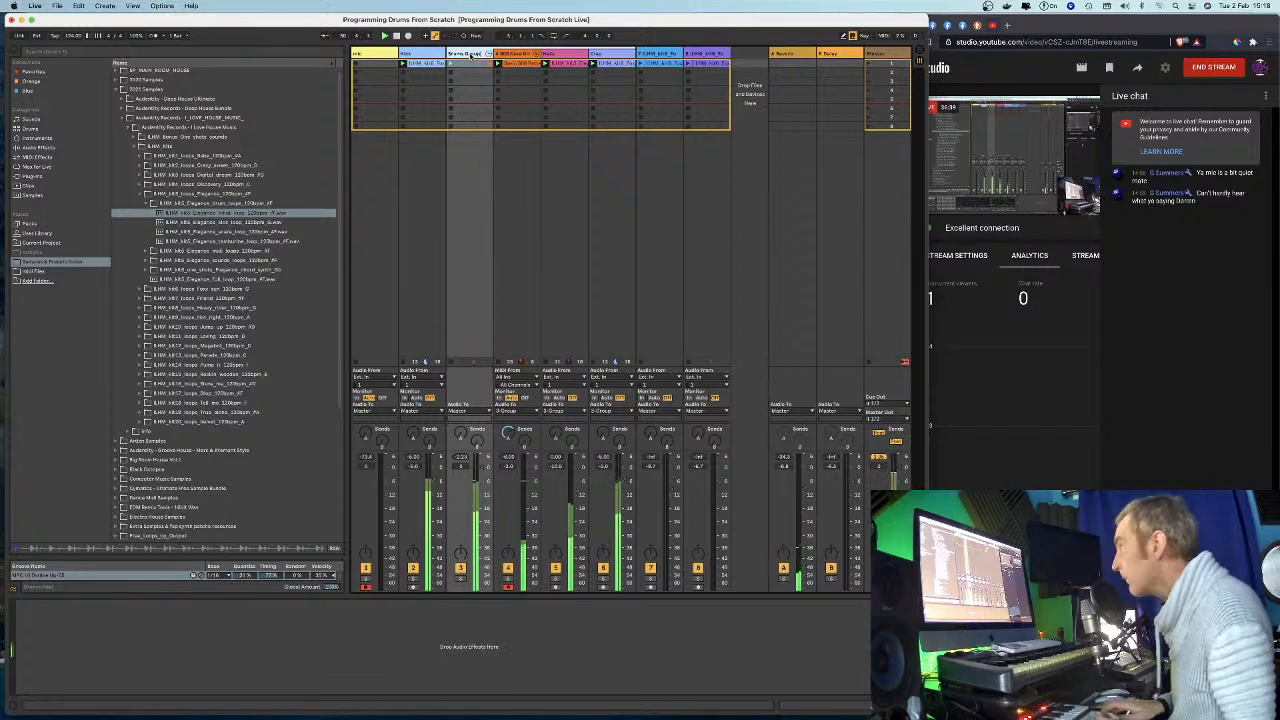
{"action": "key", "text": "Return"}
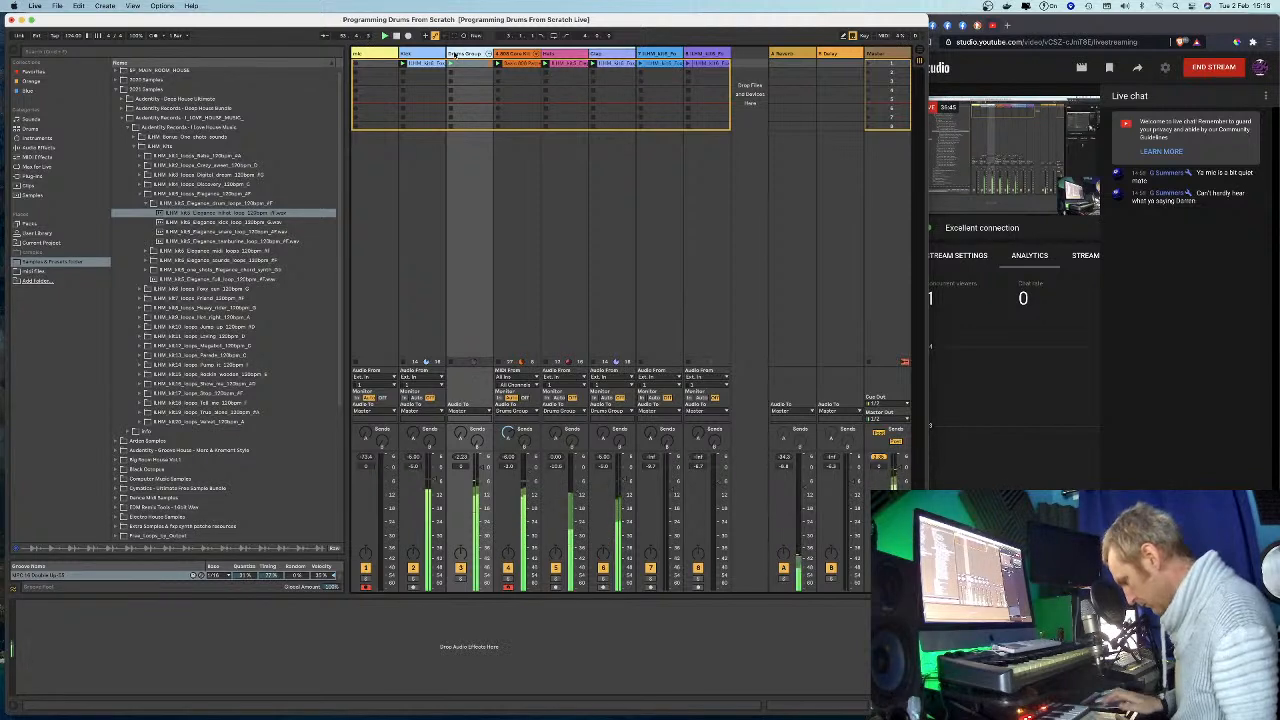
Mute the Kick track to audition the other drums, raise the Drums Group's reverb send, and switch the Kick track back on.
{"action": "left_click", "coordinate": [444, 496]}
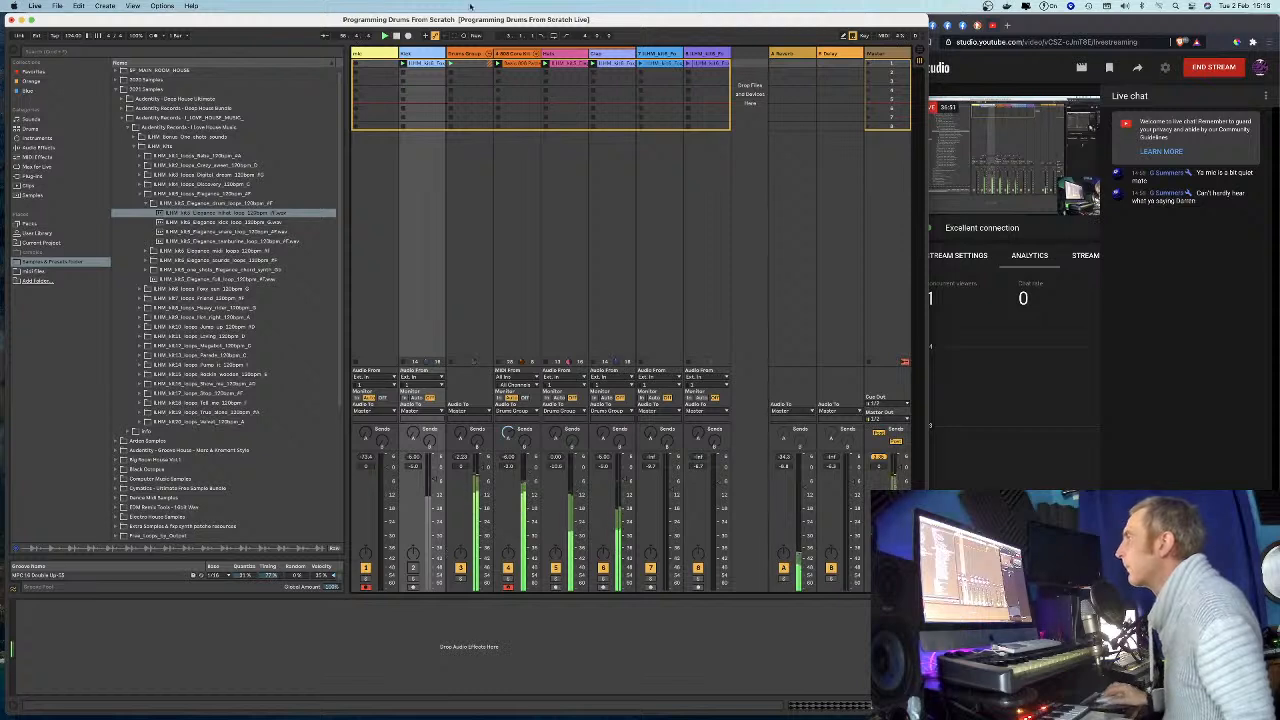
{"action": "left_click", "coordinate": [465, 52]}
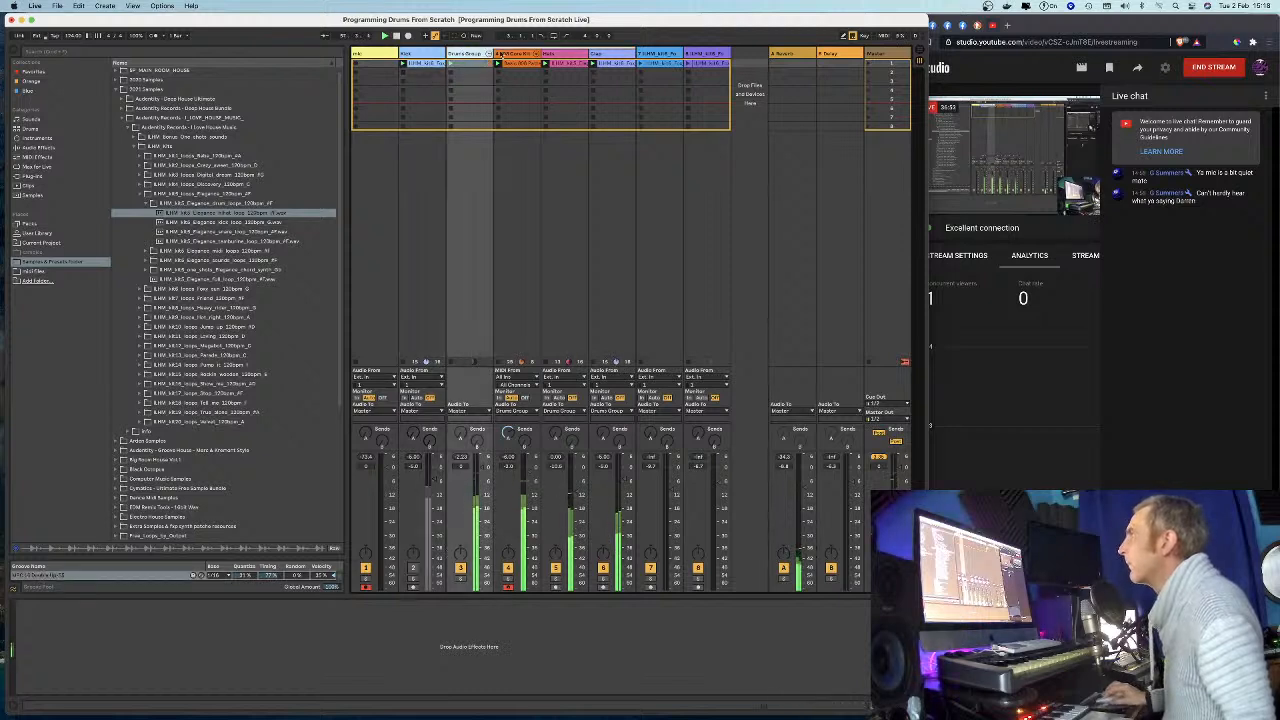
{"action": "left_click", "coordinate": [522, 55]}
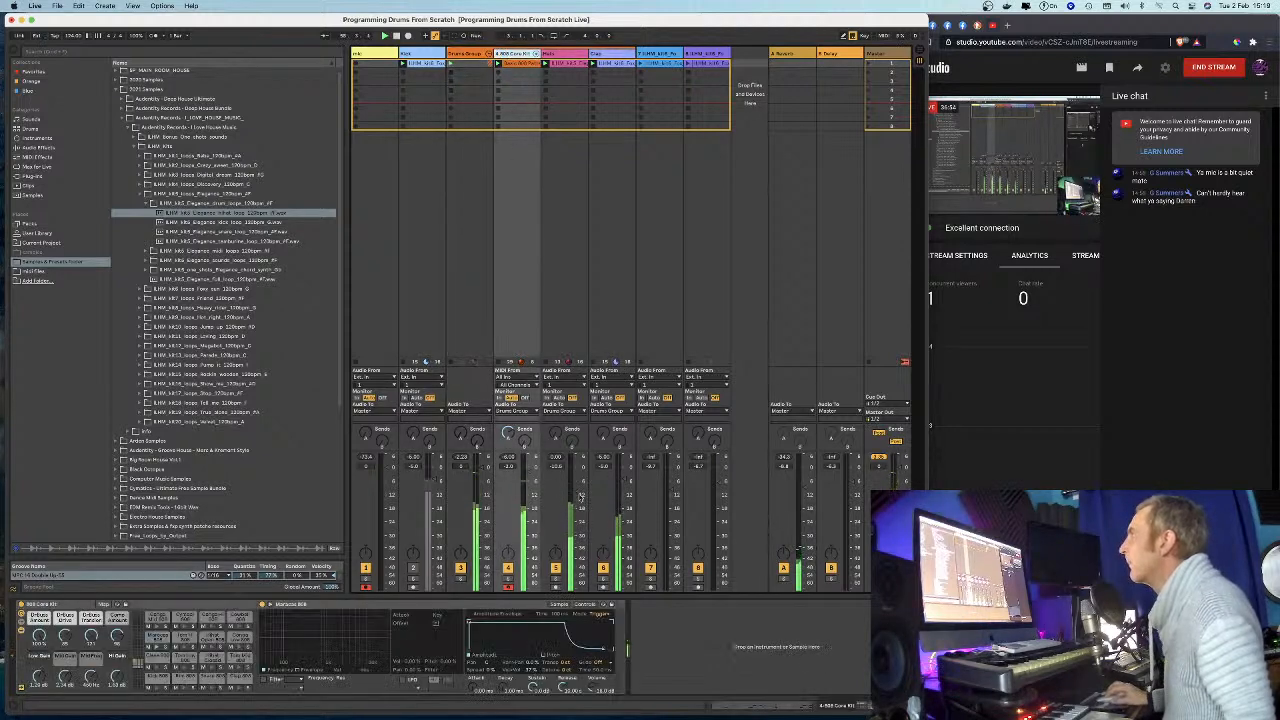
{"action": "left_click", "coordinate": [508, 568]}
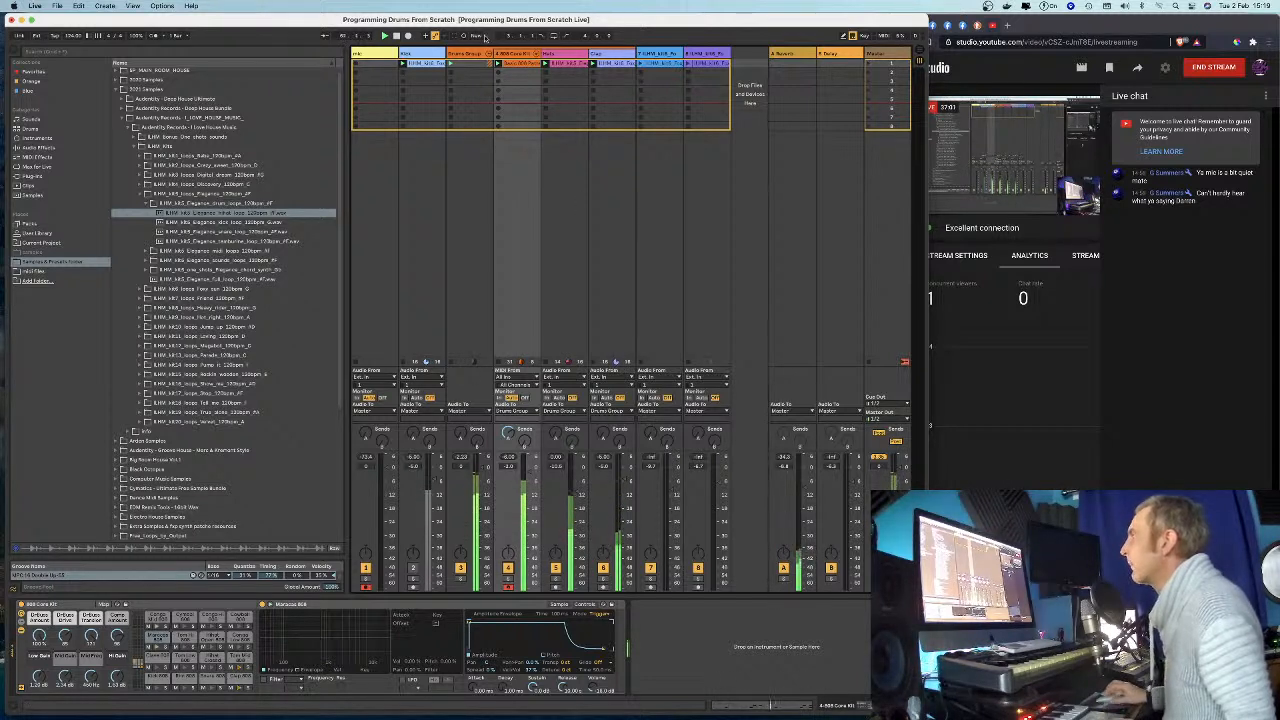
{"action": "left_click", "coordinate": [476, 54]}
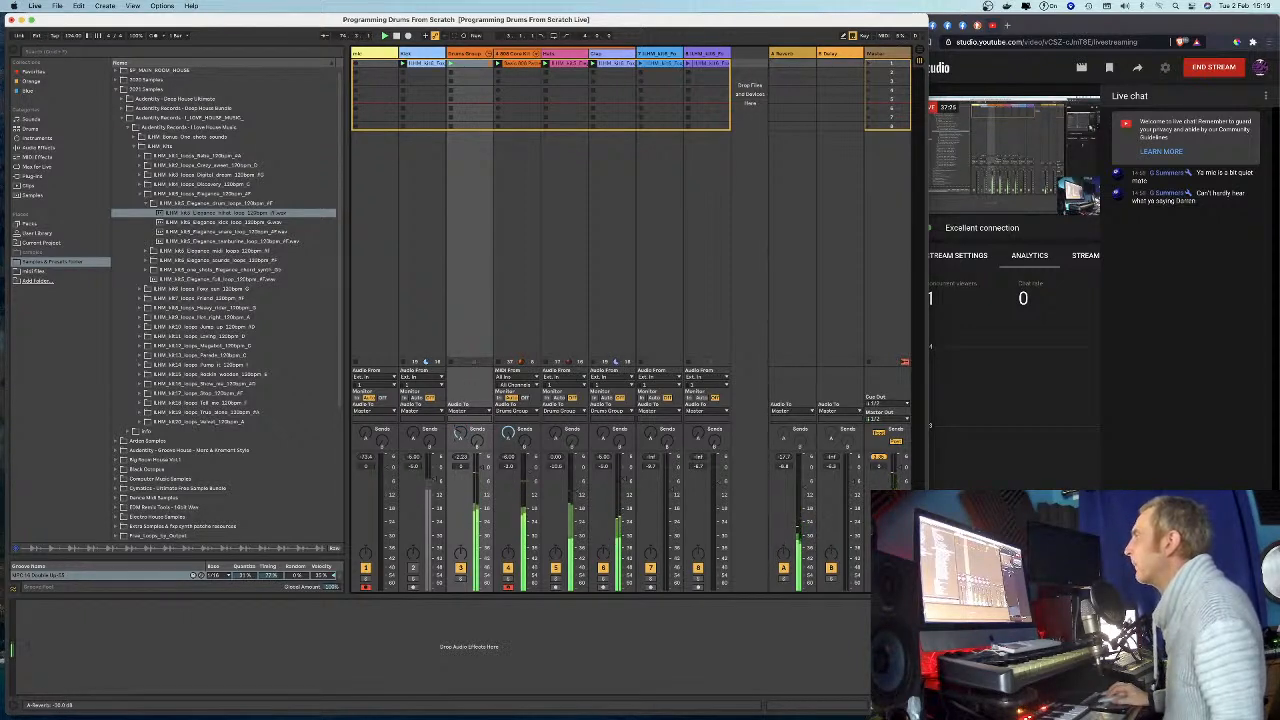
{"action": "left_click", "coordinate": [412, 568]}
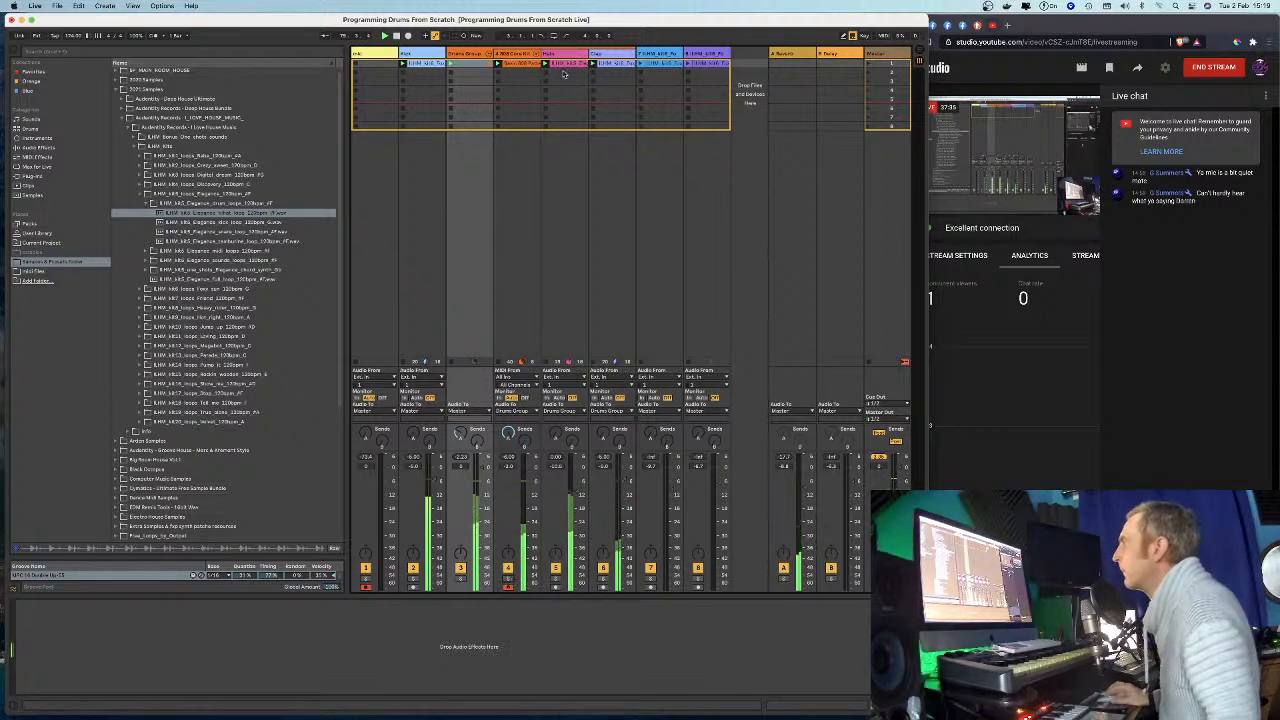
{"action": "left_click", "coordinate": [515, 54]}
{"action": "left_click", "coordinate": [477, 55]}
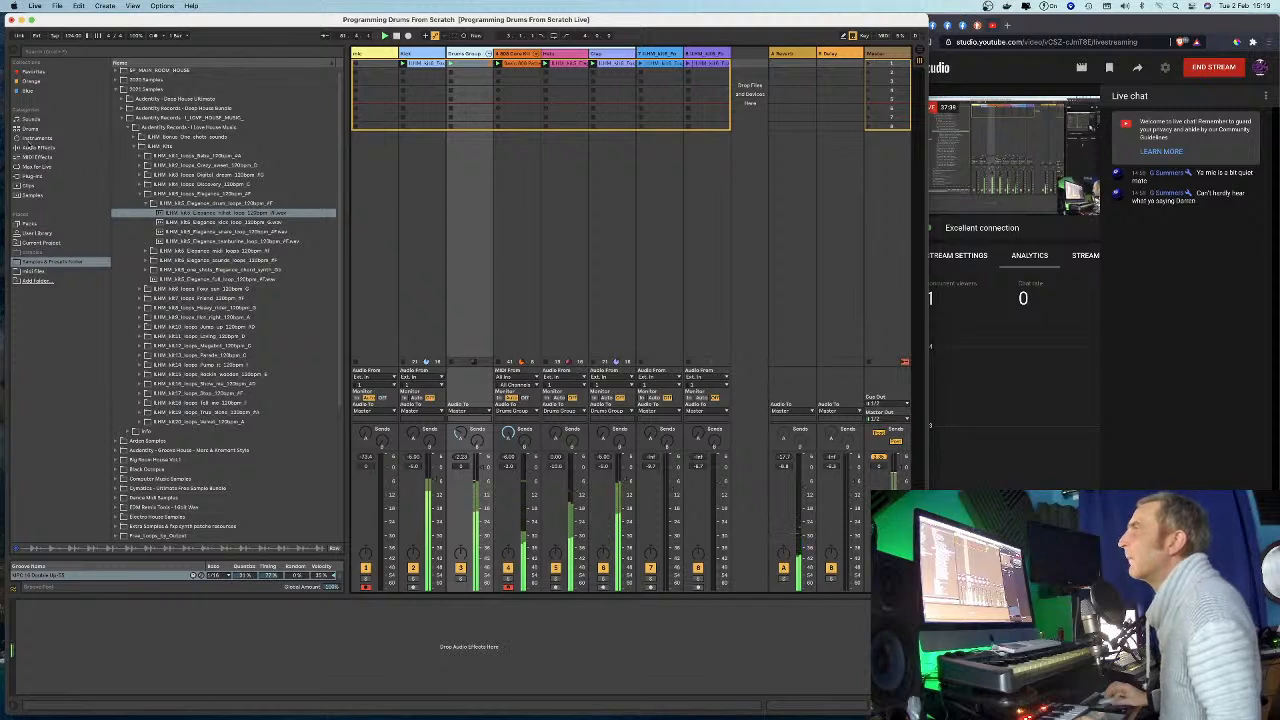
Browse the Compressor and Drum Buss presets among the audio effects and solo the Drums Group.
{"action": "left_click", "coordinate": [40, 139]}
{"action": "left_click", "coordinate": [40, 148]}
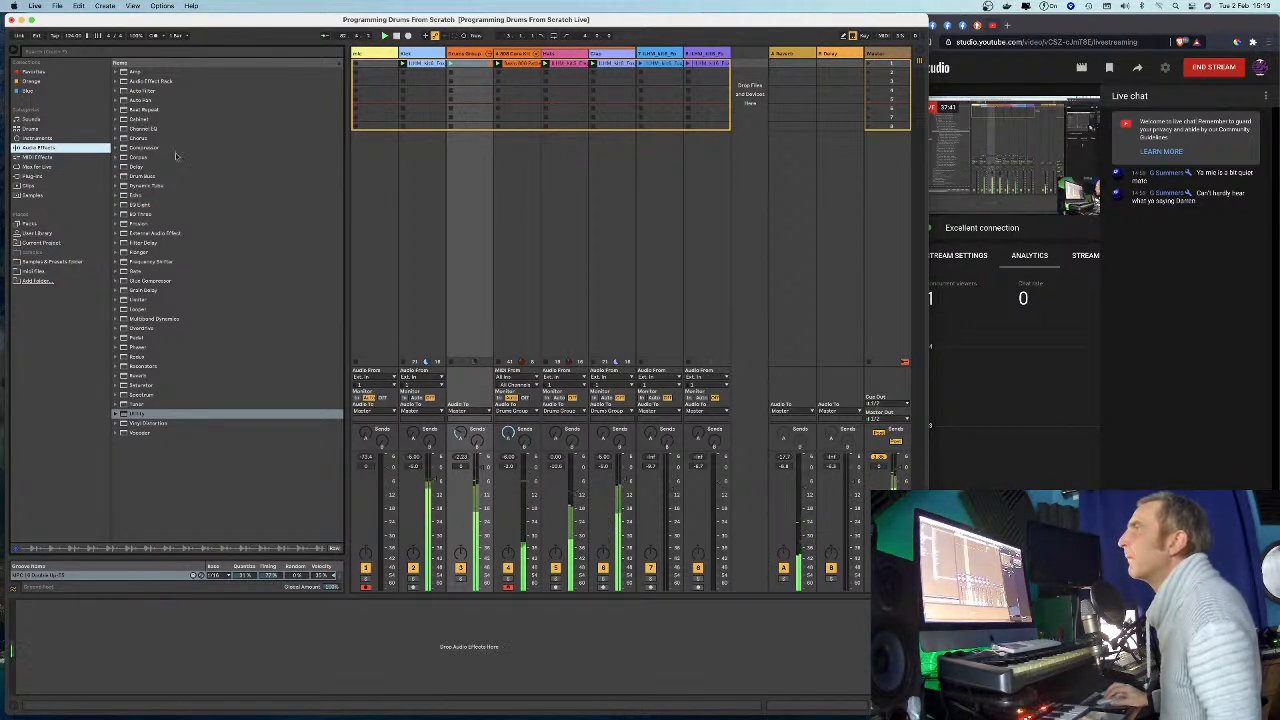
{"action": "left_click", "coordinate": [117, 148]}
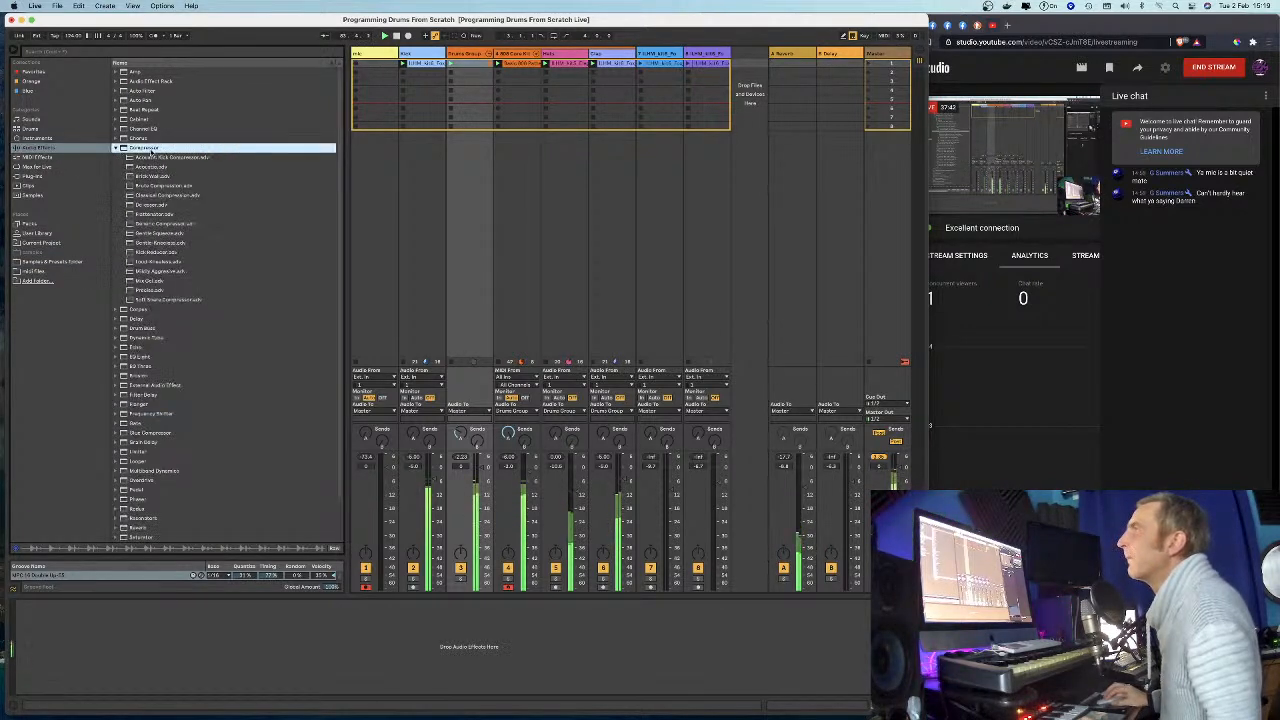
{"action": "left_click", "coordinate": [390, 194]}
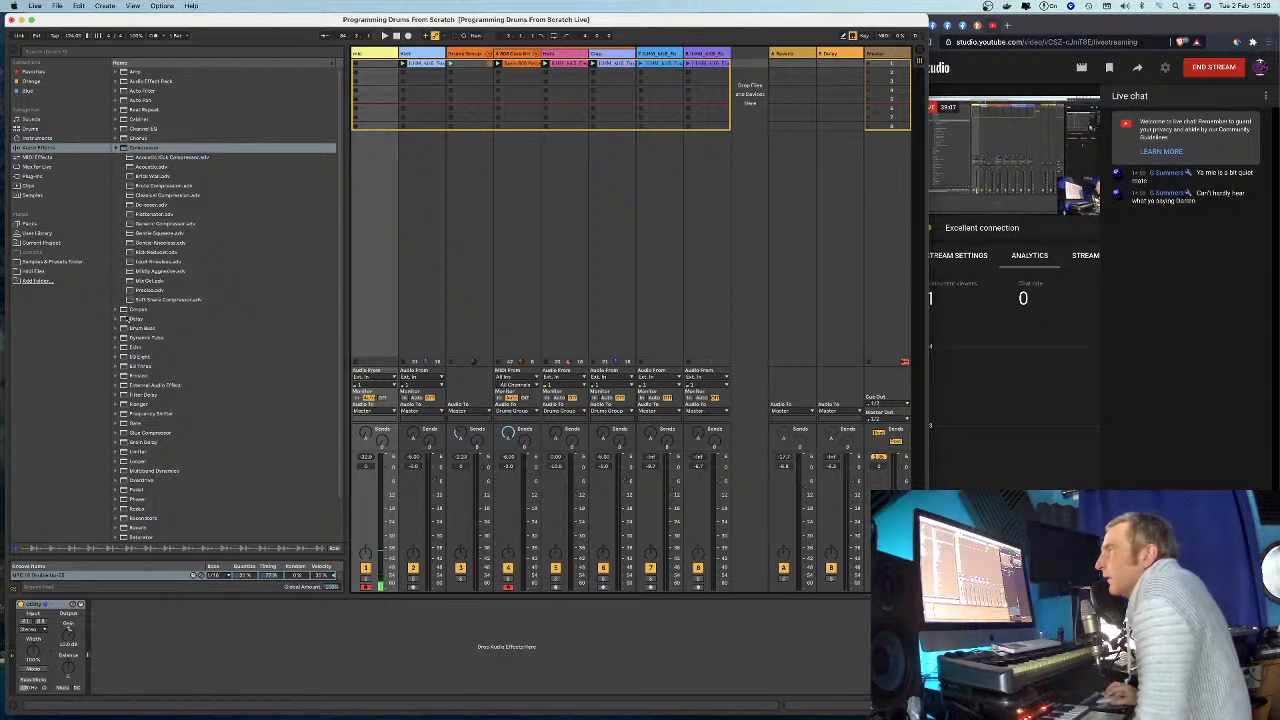
{"action": "left_click", "coordinate": [117, 327]}
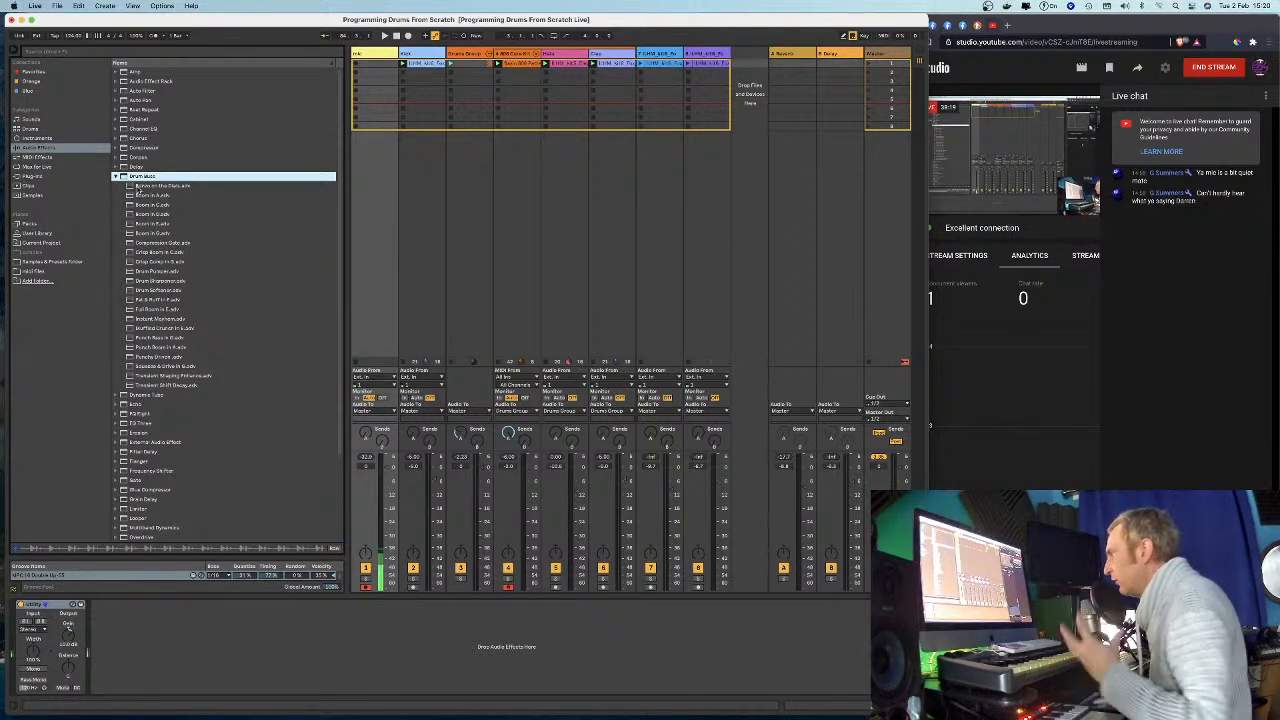
{"action": "left_click", "coordinate": [130, 187]}
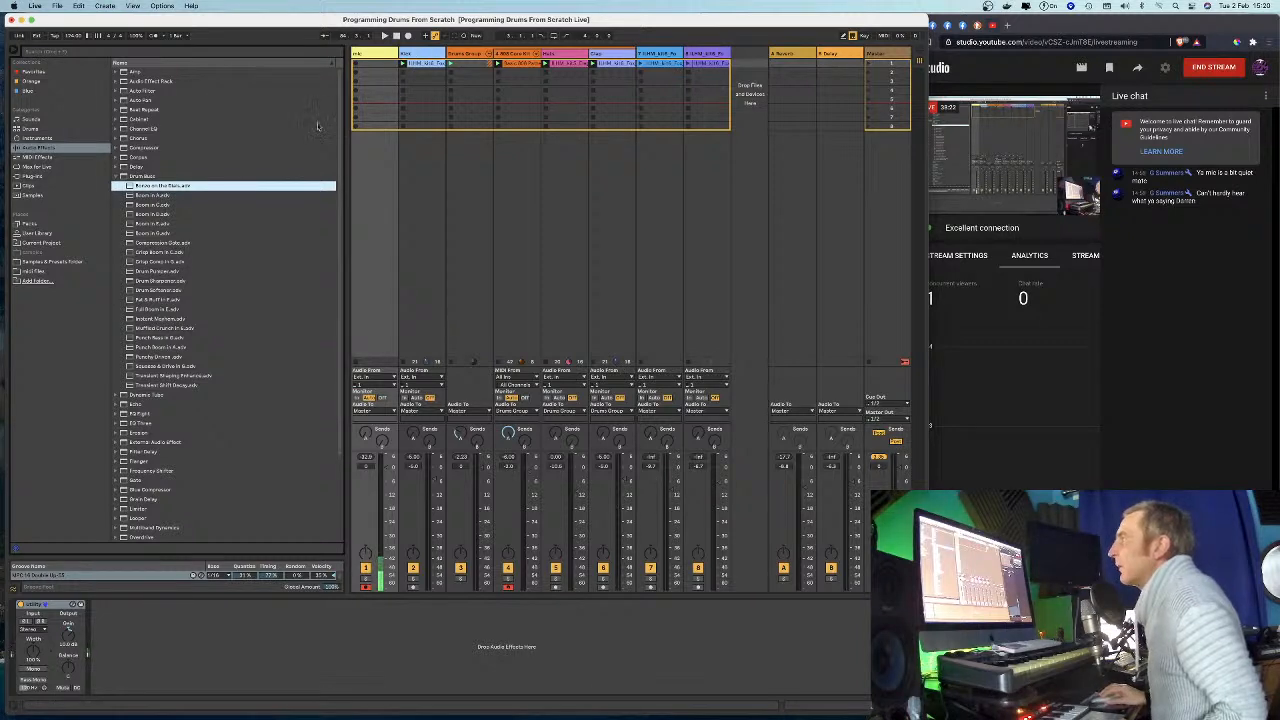
{"action": "left_click", "coordinate": [470, 57]}
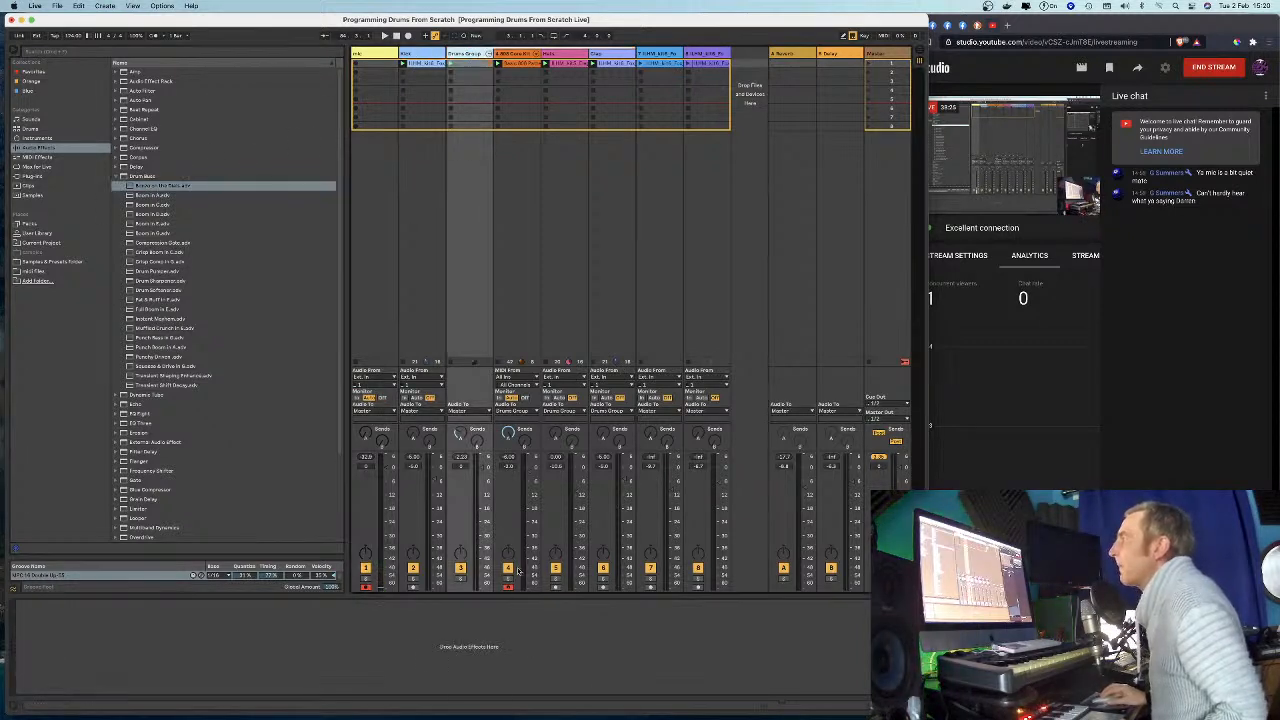
{"action": "left_click", "coordinate": [460, 580]}
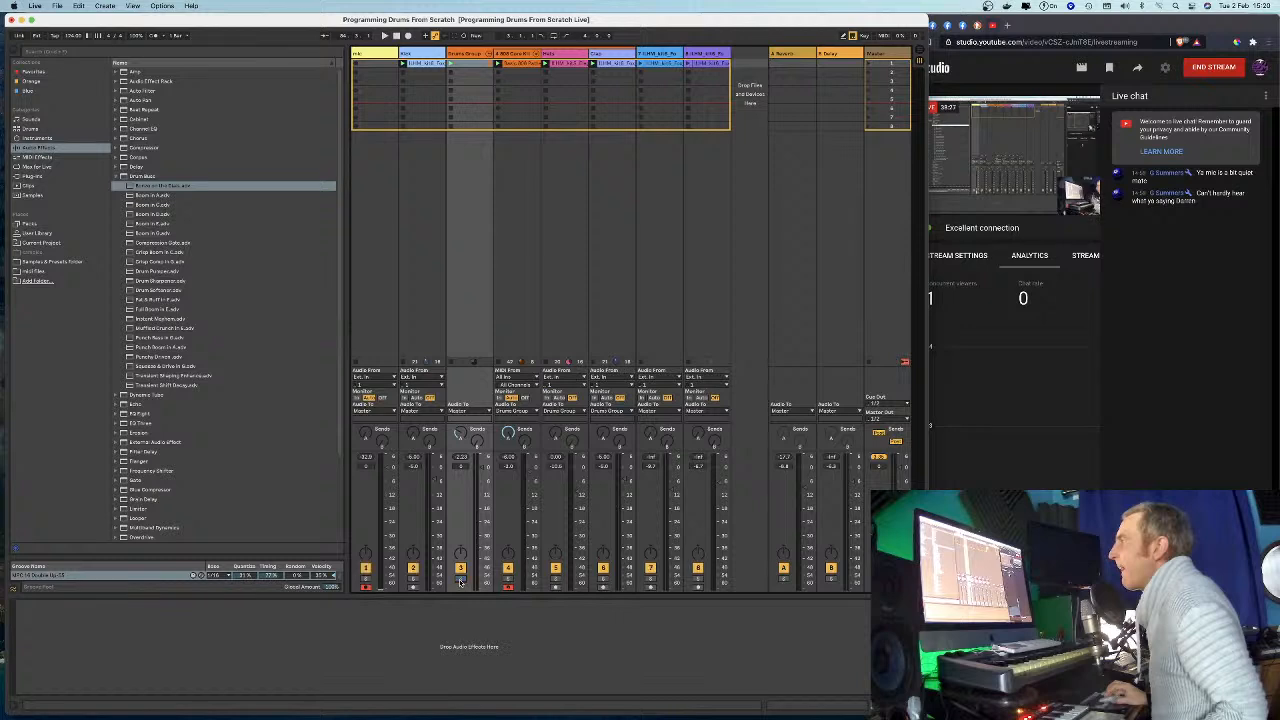
Extend the 808 Core Kit clip's loop to 4 bars and duplicate its two-bar note pattern into bars 3 and 4.
{"action": "double_click", "coordinate": [520, 63]}
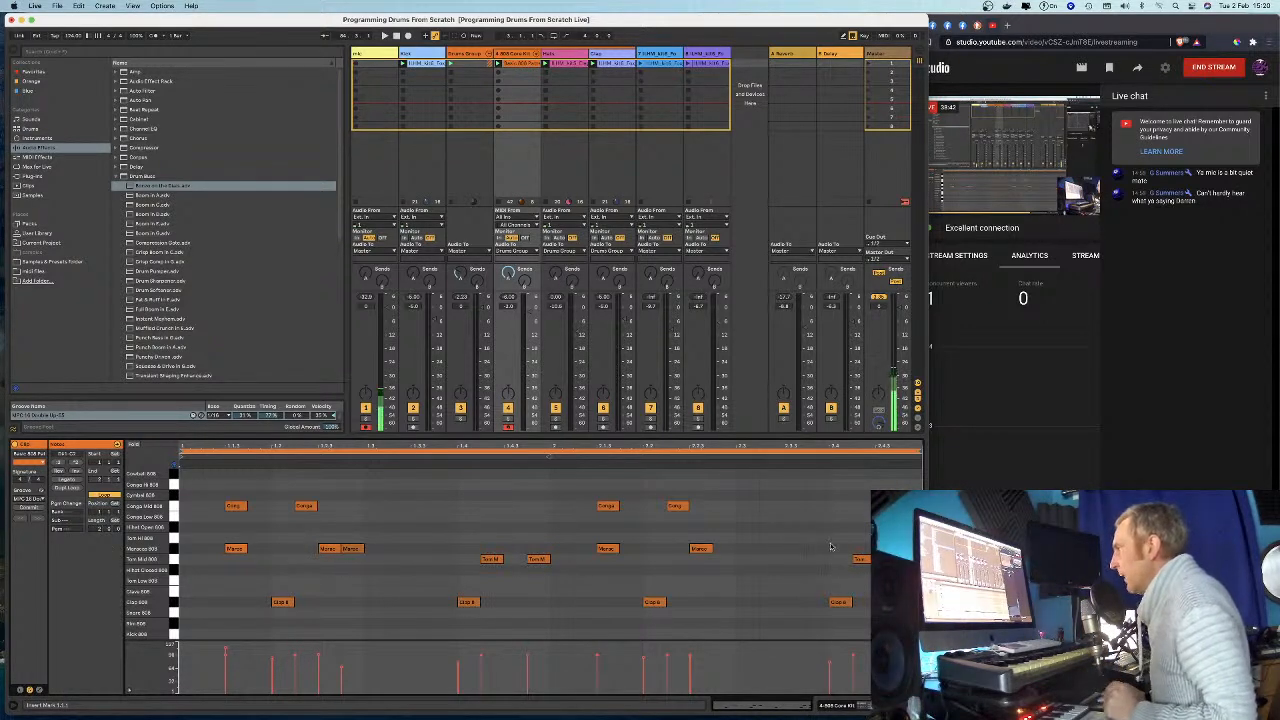
{"action": "left_click_drag", "start_coordinate": [97, 530], "coordinate": [97, 521]}
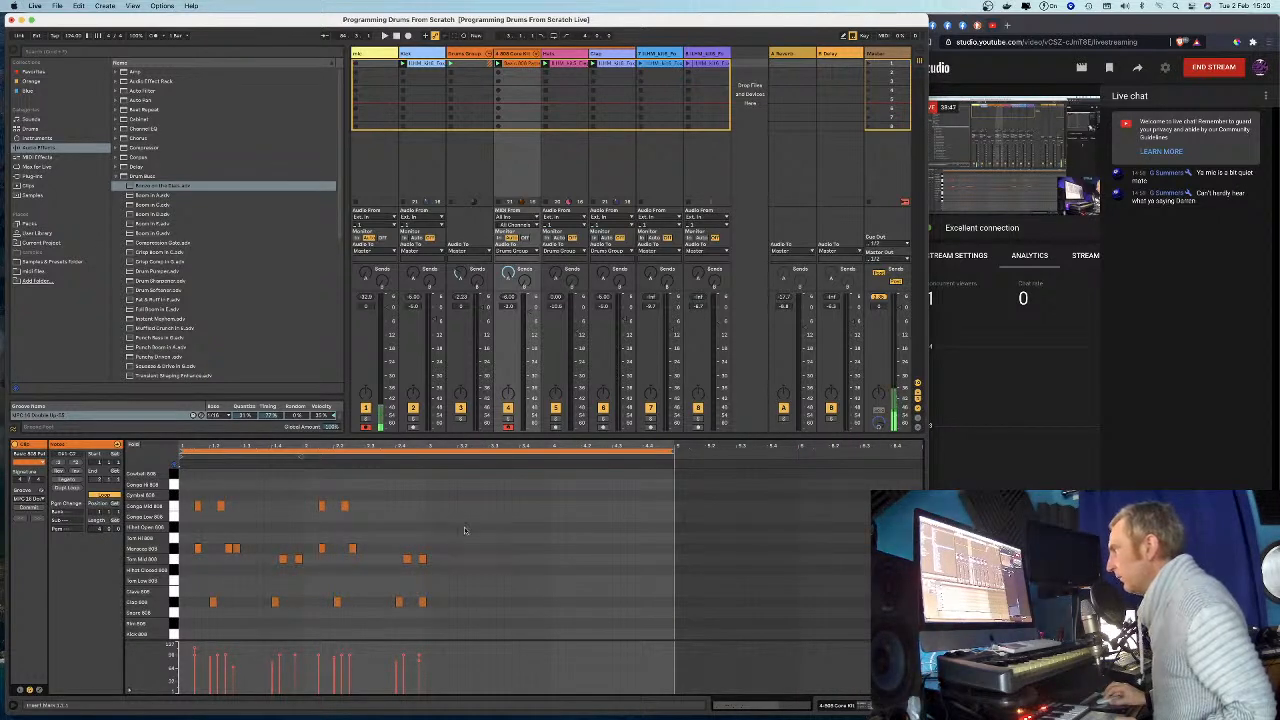
{"action": "left_click_drag", "start_coordinate": [441, 607], "coordinate": [172, 499]}
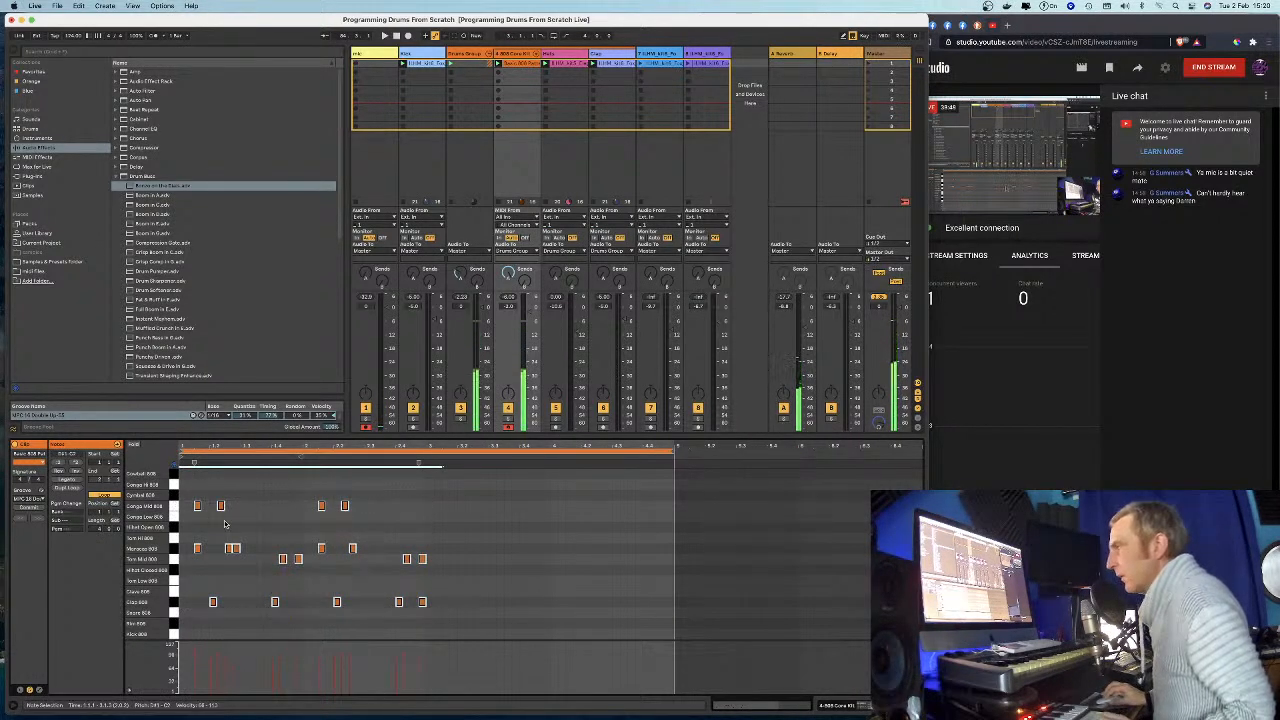
{"action": "left_click", "coordinate": [421, 603]}
{"action": "key", "text": "super+d"}
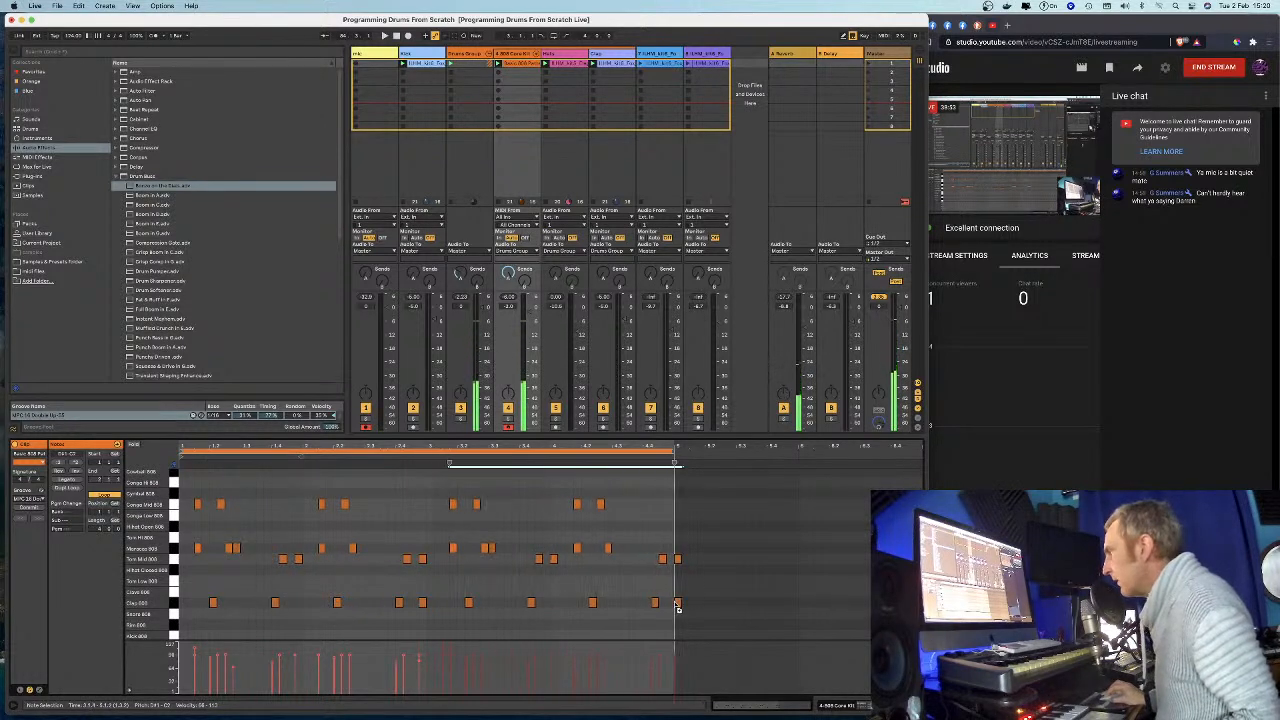
{"action": "left_click", "coordinate": [627, 552]}
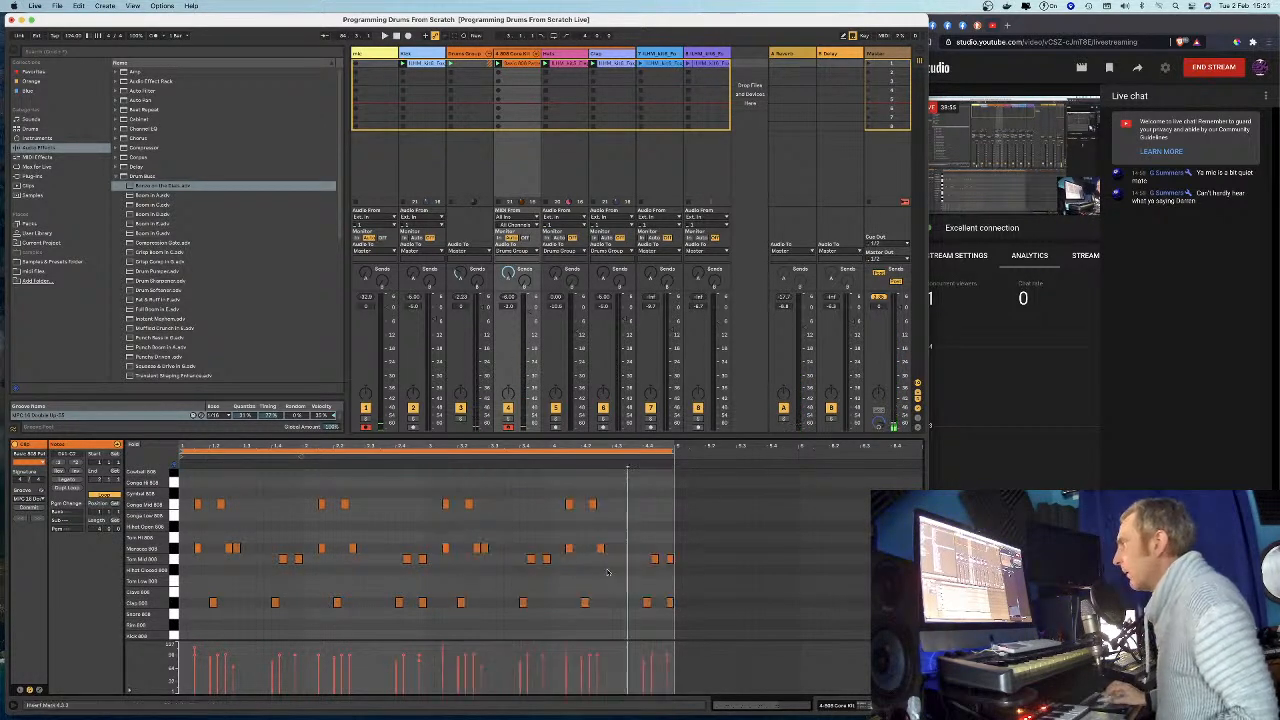
Add an extra Maracas note on beat 3 of bar 4 in the 808 clip and play the result briefly.
{"action": "left_click", "coordinate": [617, 551]}
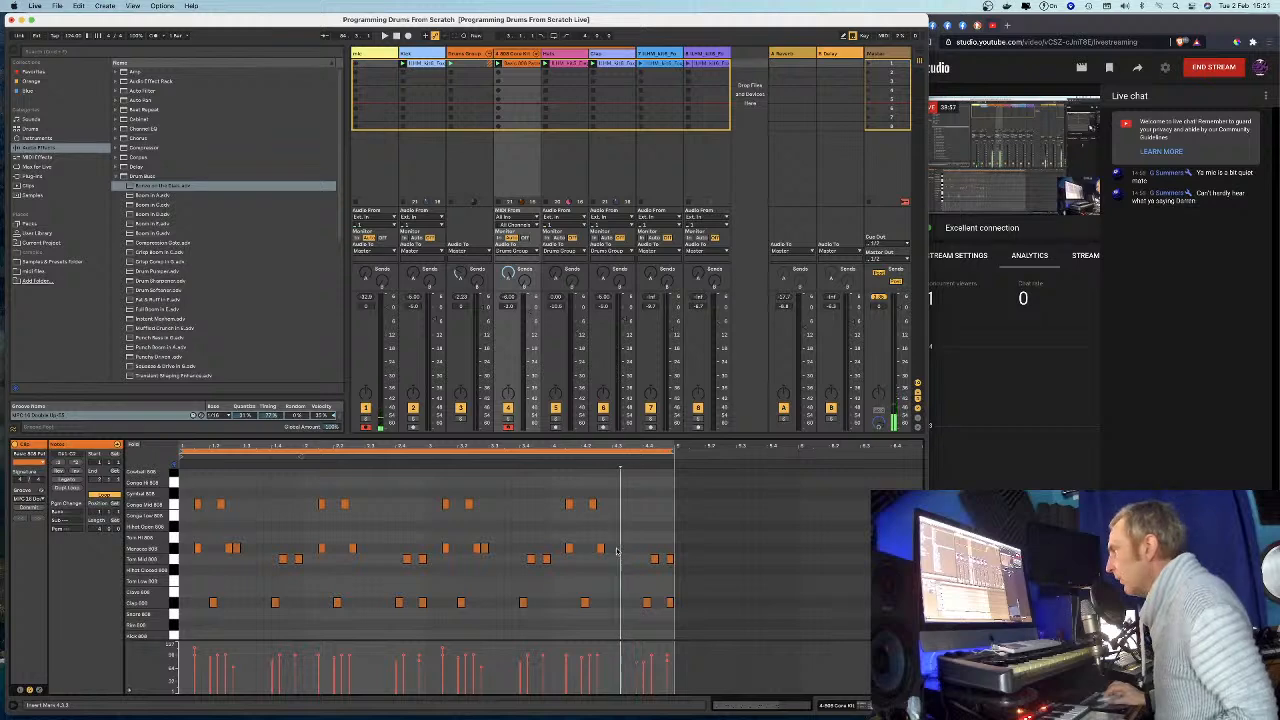
{"action": "double_click", "coordinate": [621, 549]}
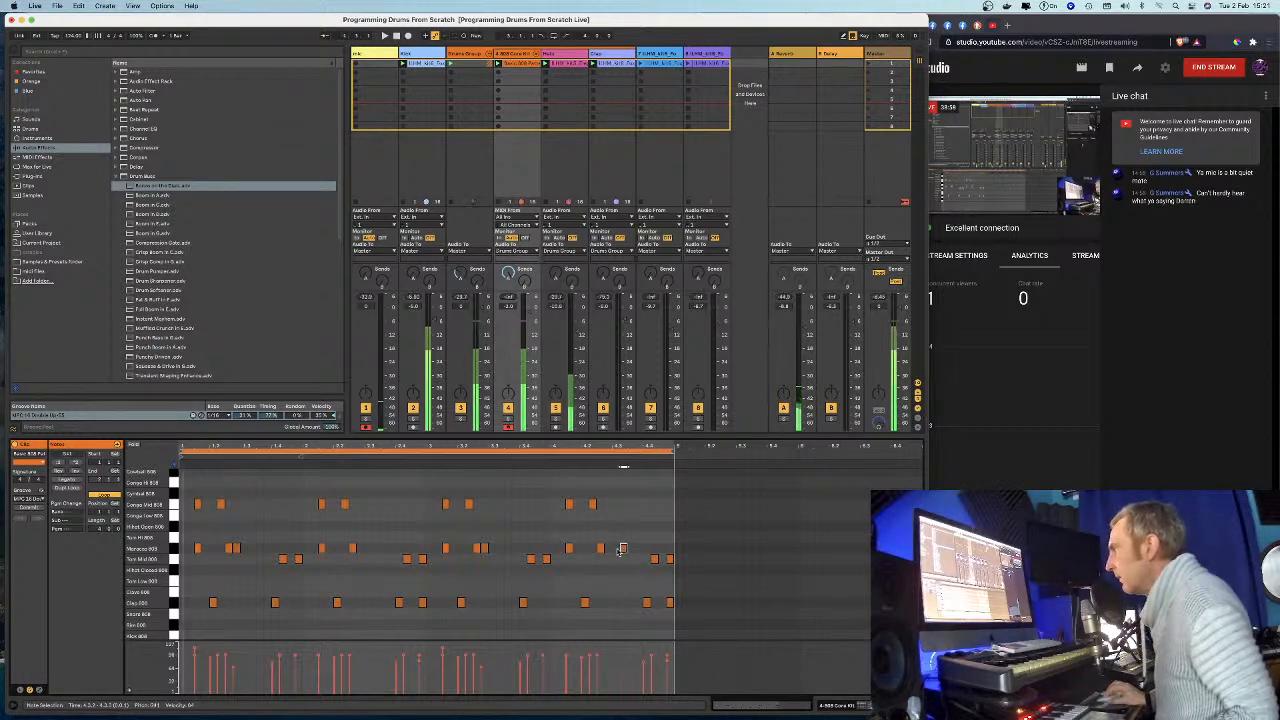
{"action": "key", "text": "space"}
{"action": "key", "text": "space"}
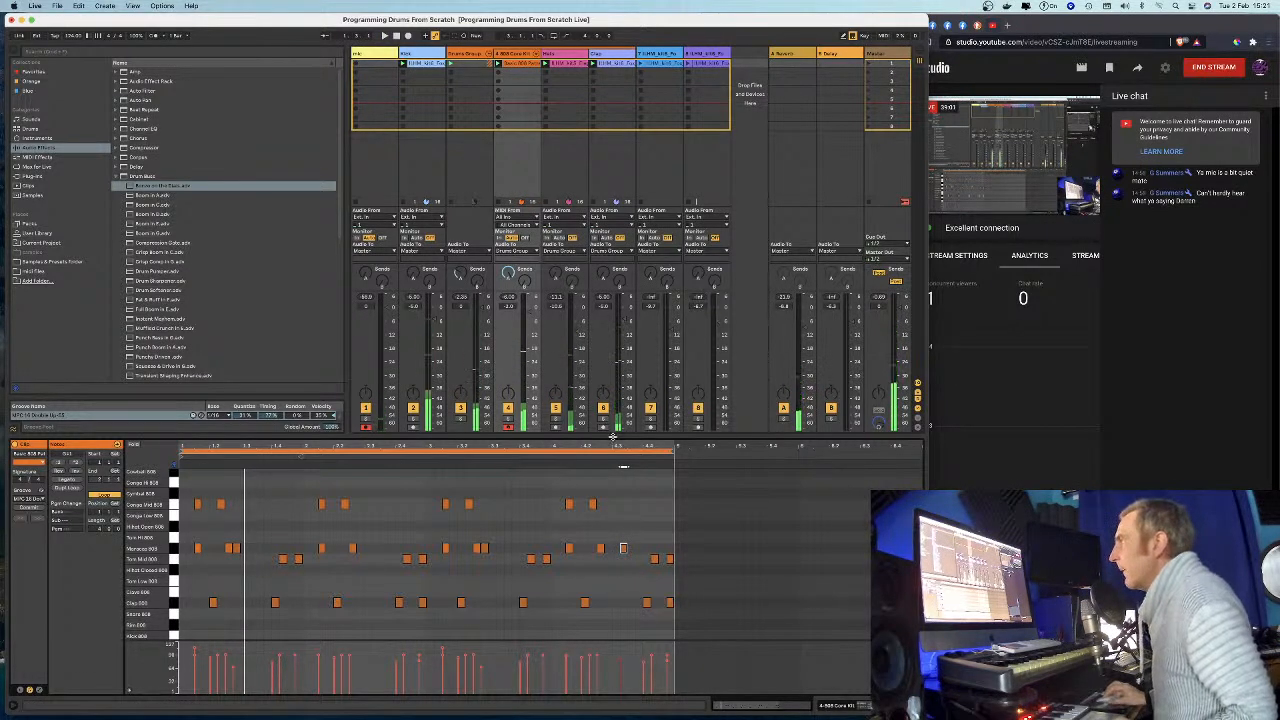
Show the Hats track's hi-hat loop clip, check its groove choices, and extract the groove from that clip.
{"action": "left_click_drag", "start_coordinate": [609, 439], "coordinate": [608, 481]}
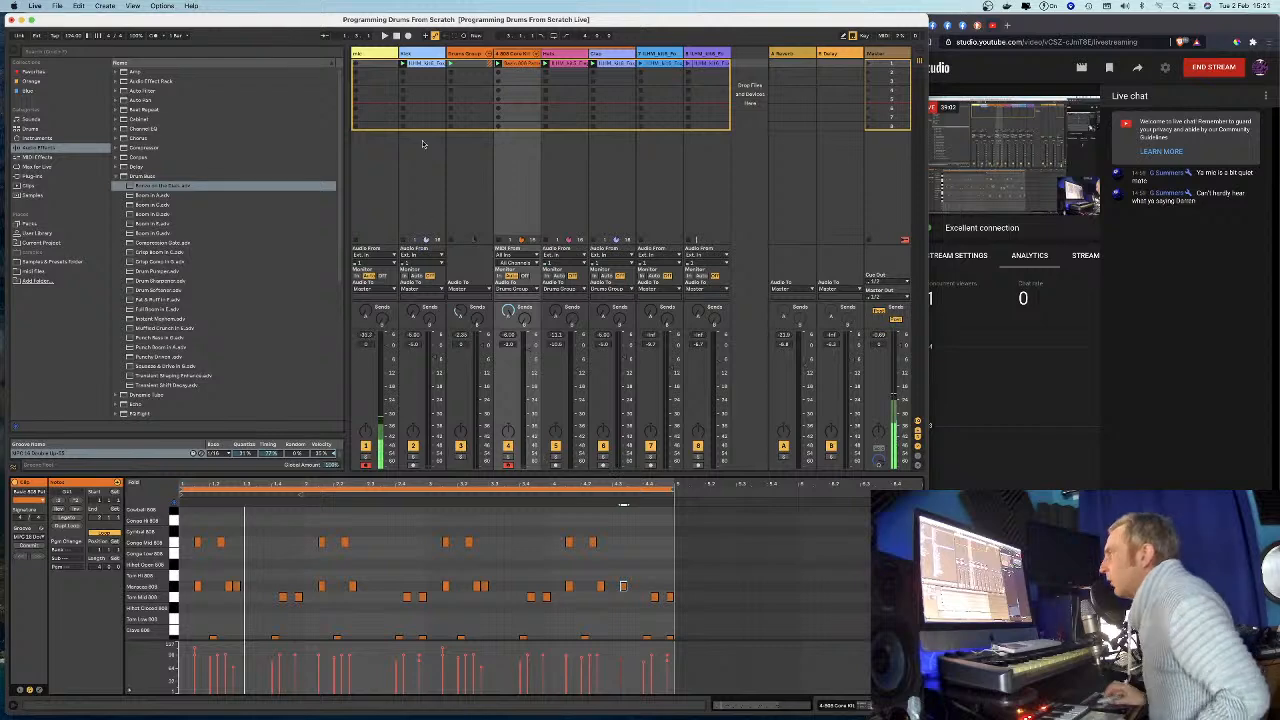
{"action": "left_click", "coordinate": [565, 79]}
{"action": "left_click", "coordinate": [565, 63]}
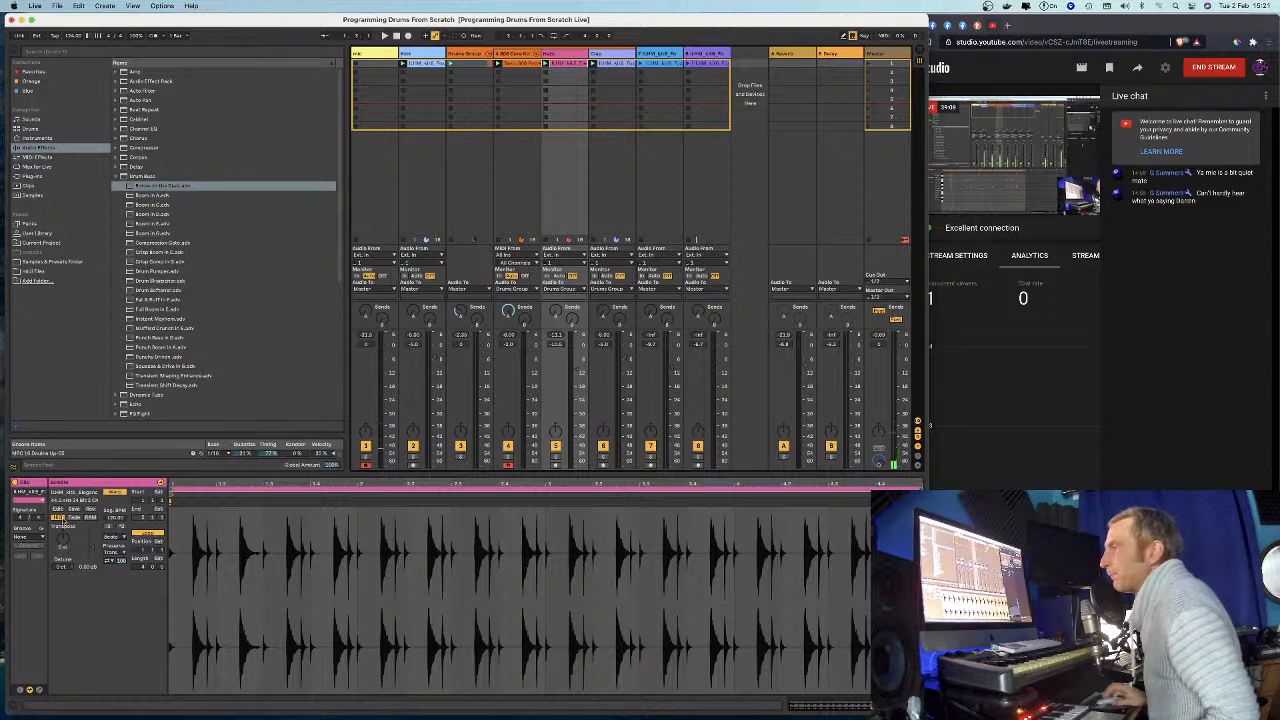
{"action": "left_click", "coordinate": [29, 538]}
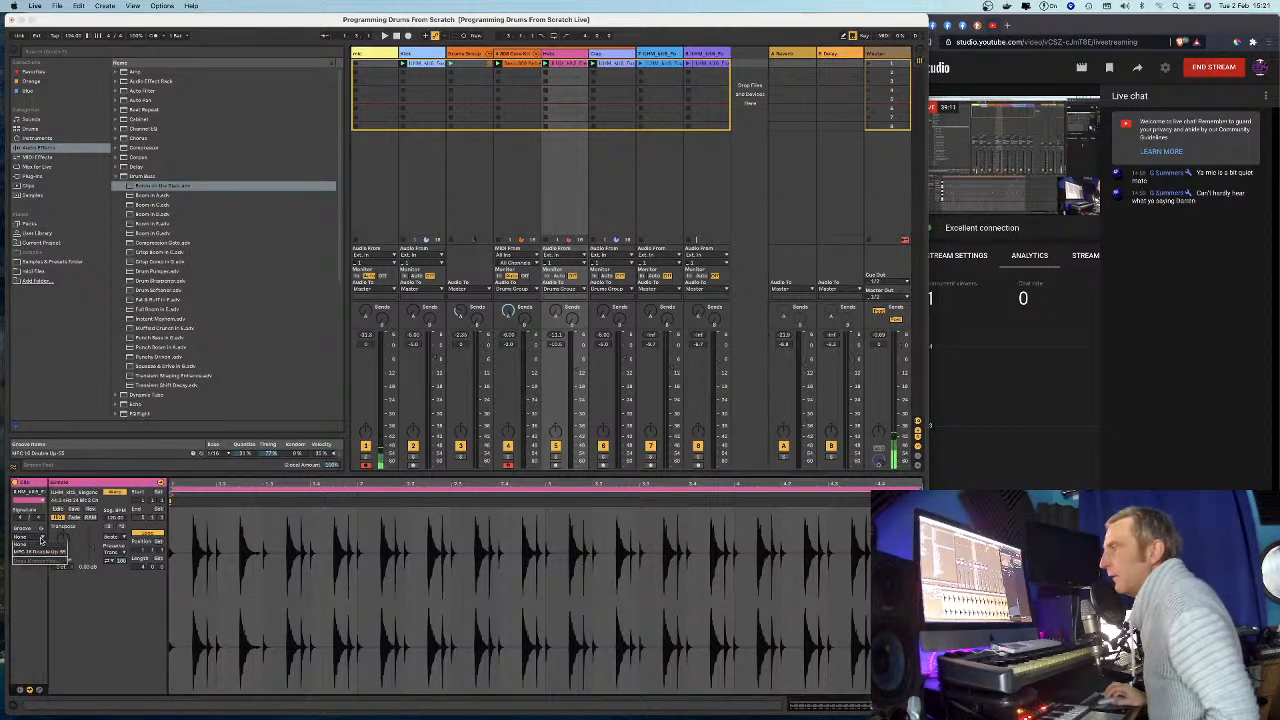
{"action": "left_click", "coordinate": [83, 606]}
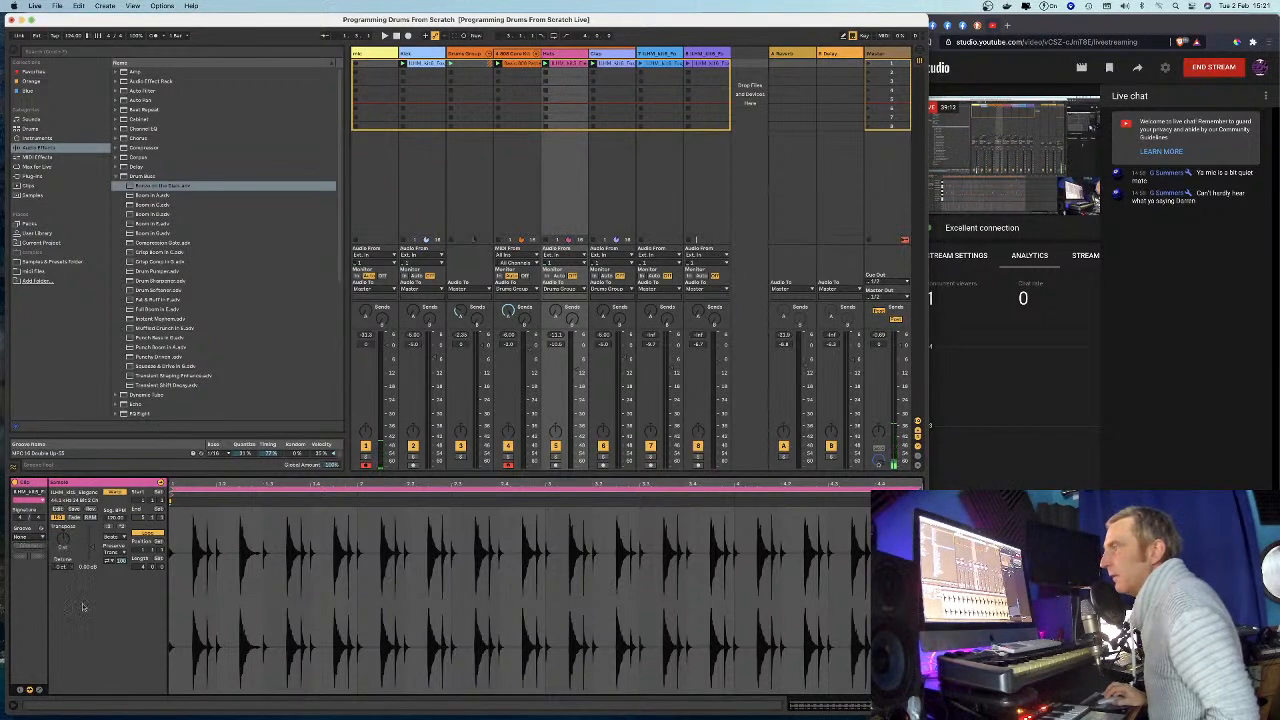
{"action": "right_click", "coordinate": [569, 64]}
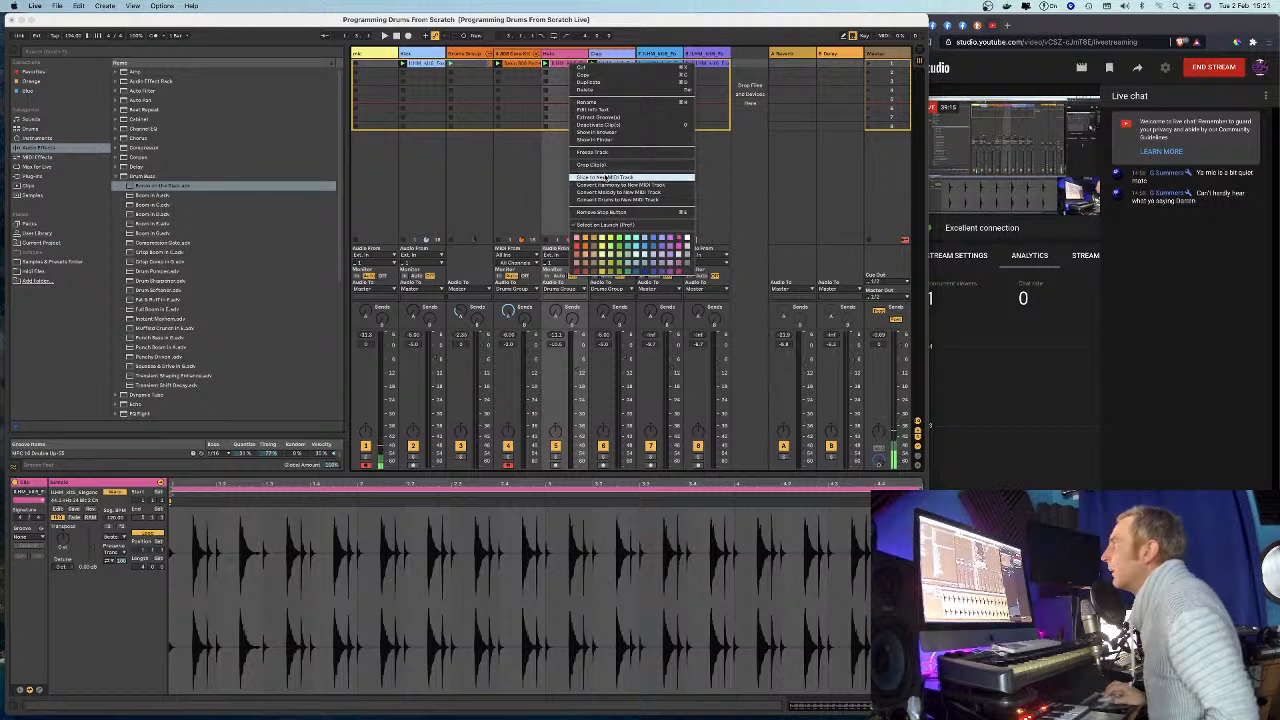
{"action": "left_click", "coordinate": [595, 119]}
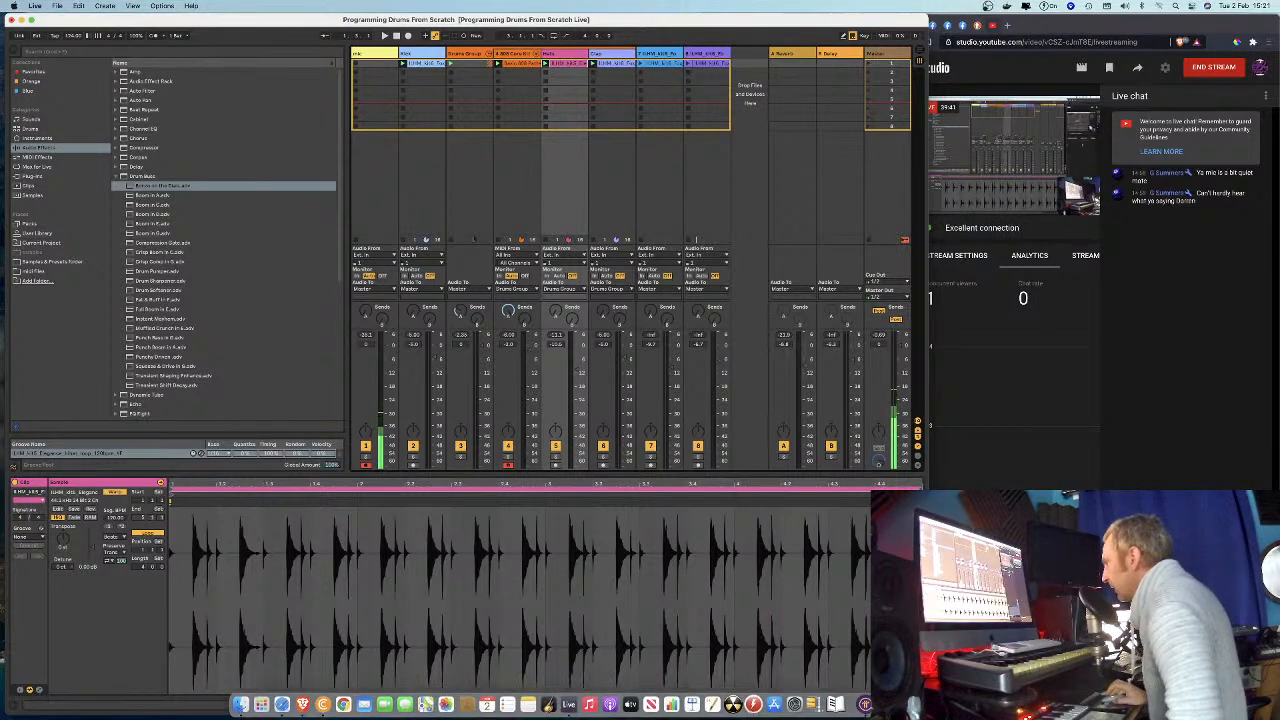
Switch to OBS and reposition its window to check the stream's audio mixer levels.
{"action": "left_click", "coordinate": [1018, 707]}
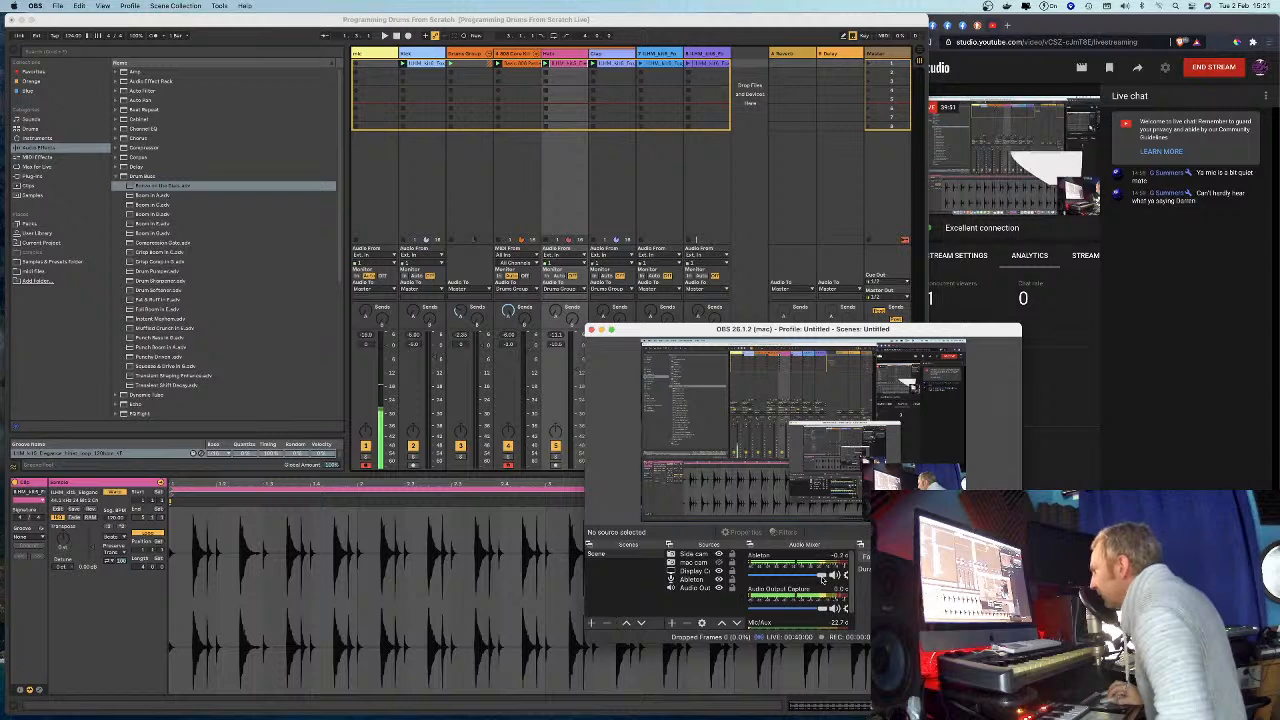
{"action": "left_click_drag", "start_coordinate": [879, 330], "coordinate": [955, 367]}
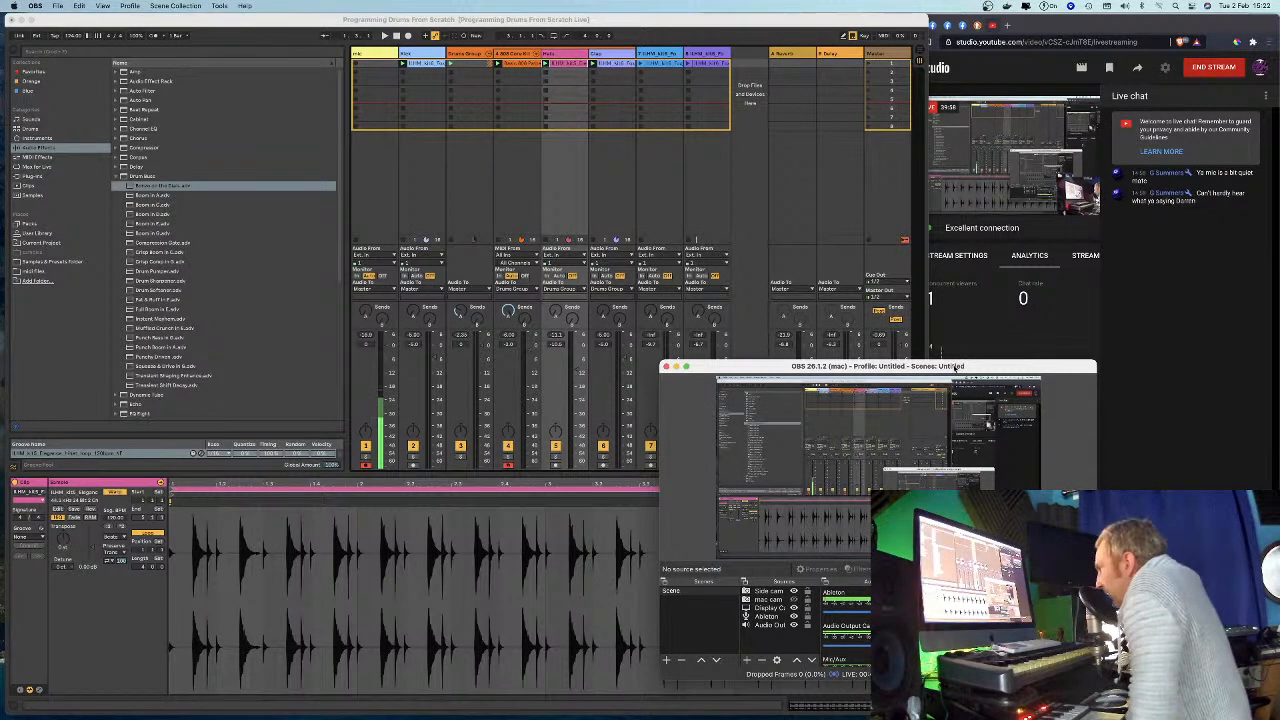
{"action": "left_click_drag", "start_coordinate": [870, 366], "coordinate": [814, 355]}
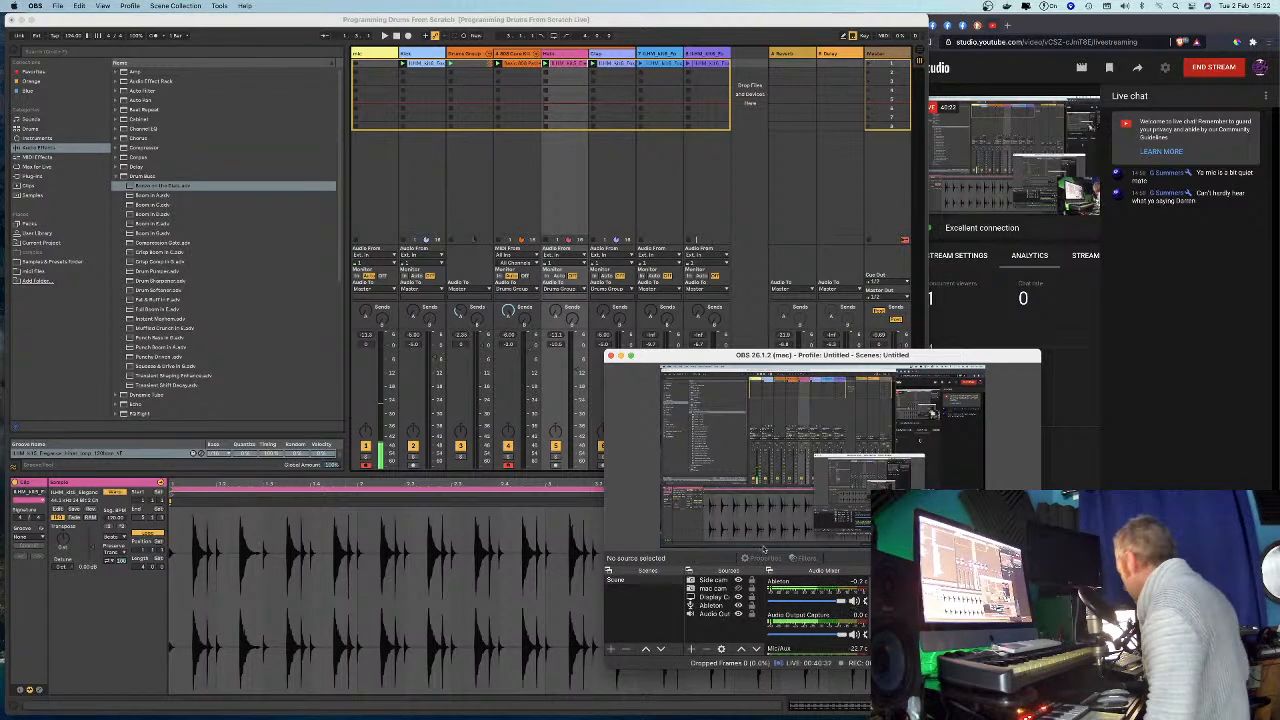
{"action": "left_click_drag", "start_coordinate": [755, 355], "coordinate": [887, 230]}
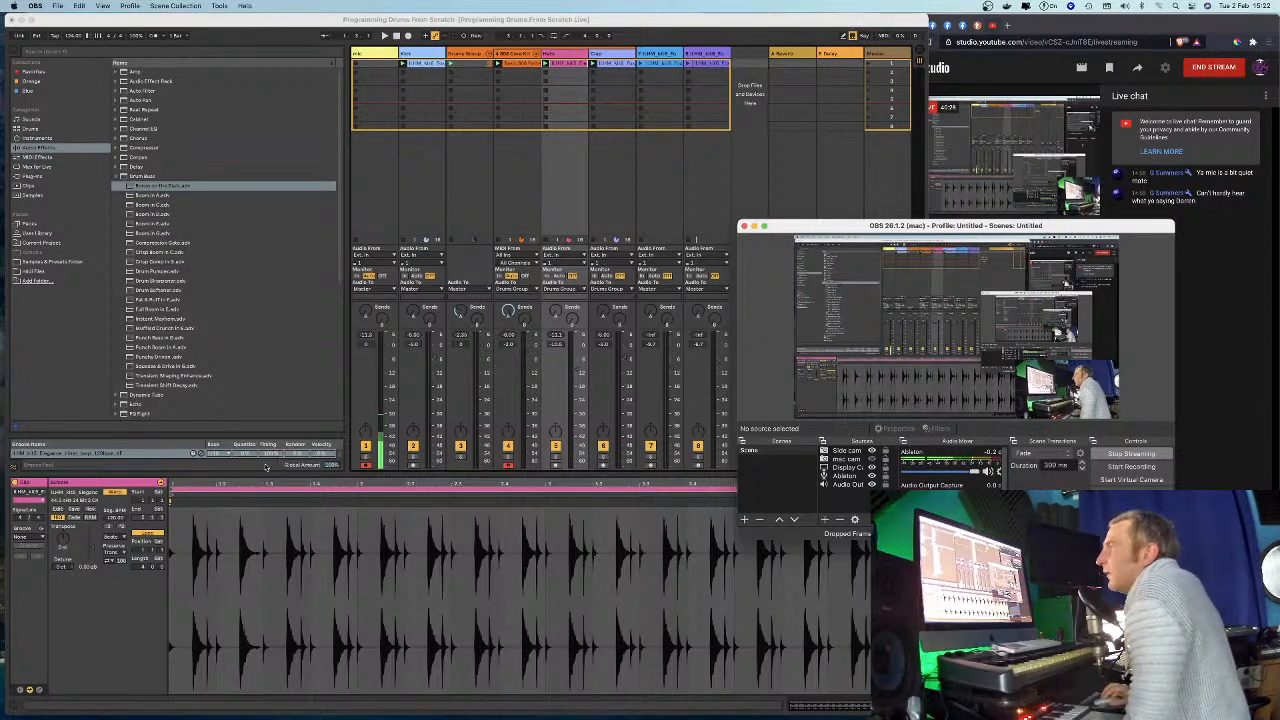
Return to Ableton Live, select the hi-hat loop's extracted groove, and enlarge the groove pool.
{"action": "right_click", "coordinate": [552, 63]}
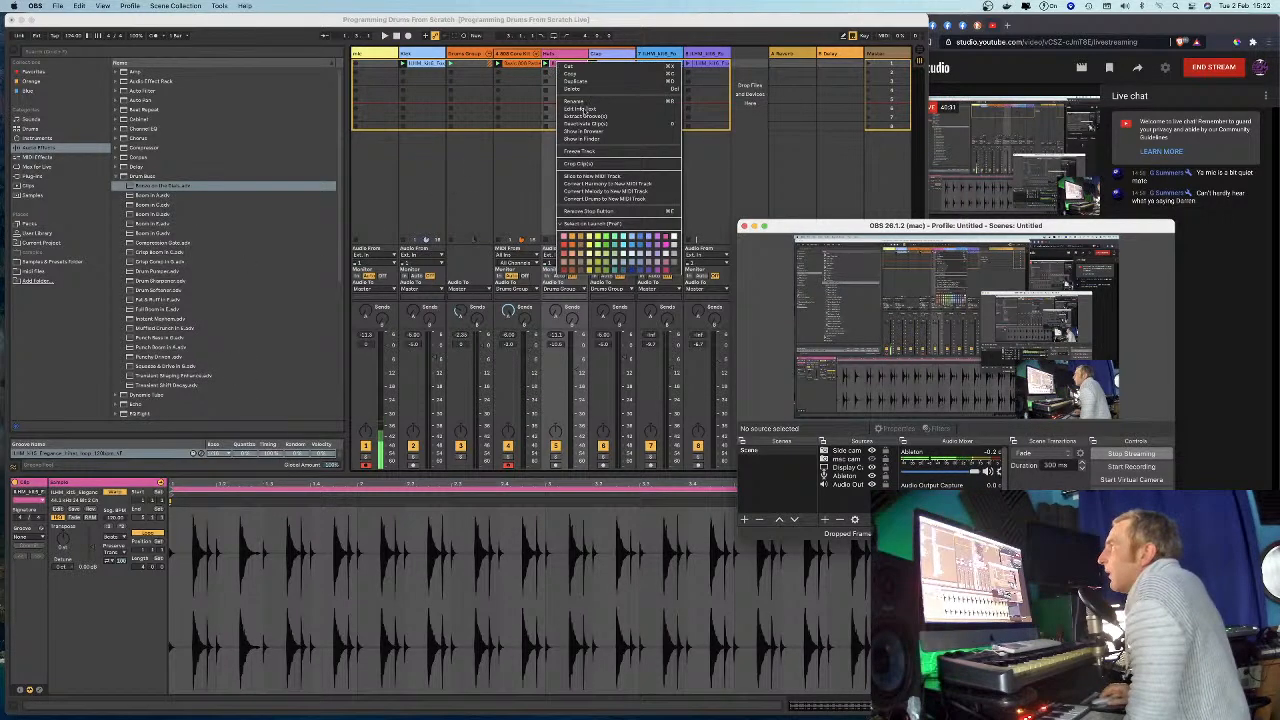
{"action": "left_click", "coordinate": [126, 453]}
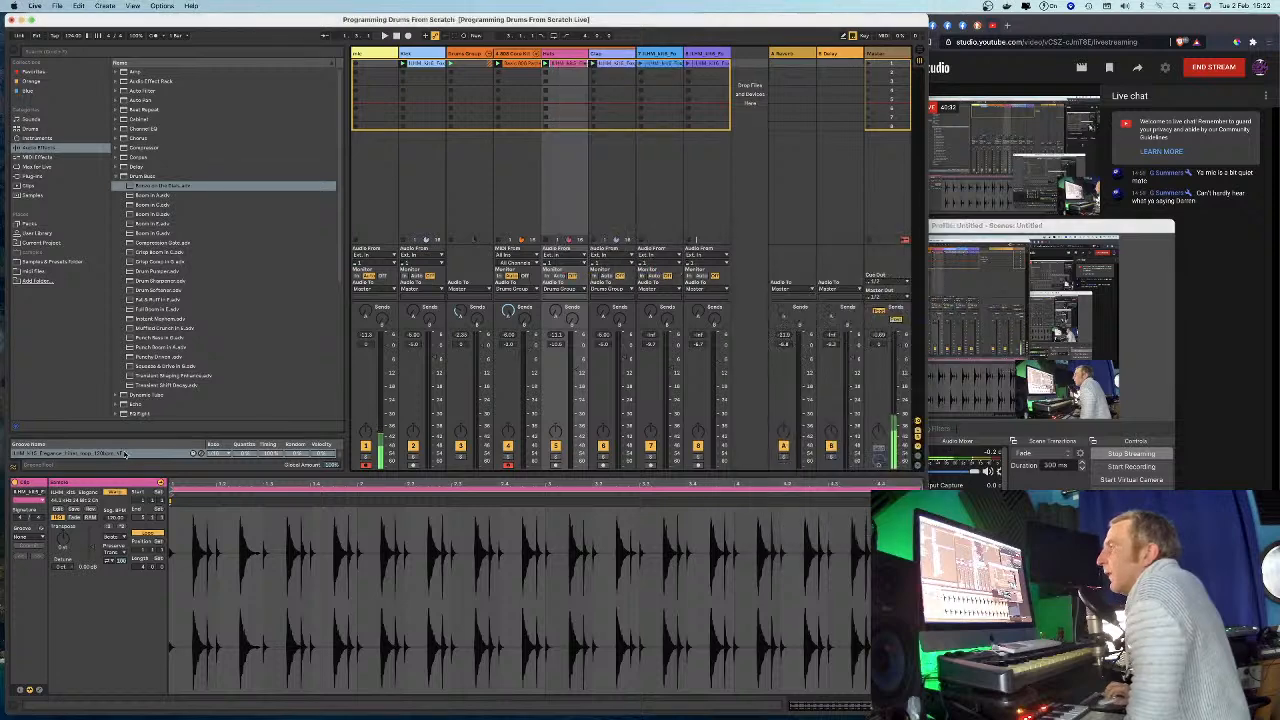
{"action": "left_click_drag", "start_coordinate": [232, 436], "coordinate": [242, 391]}
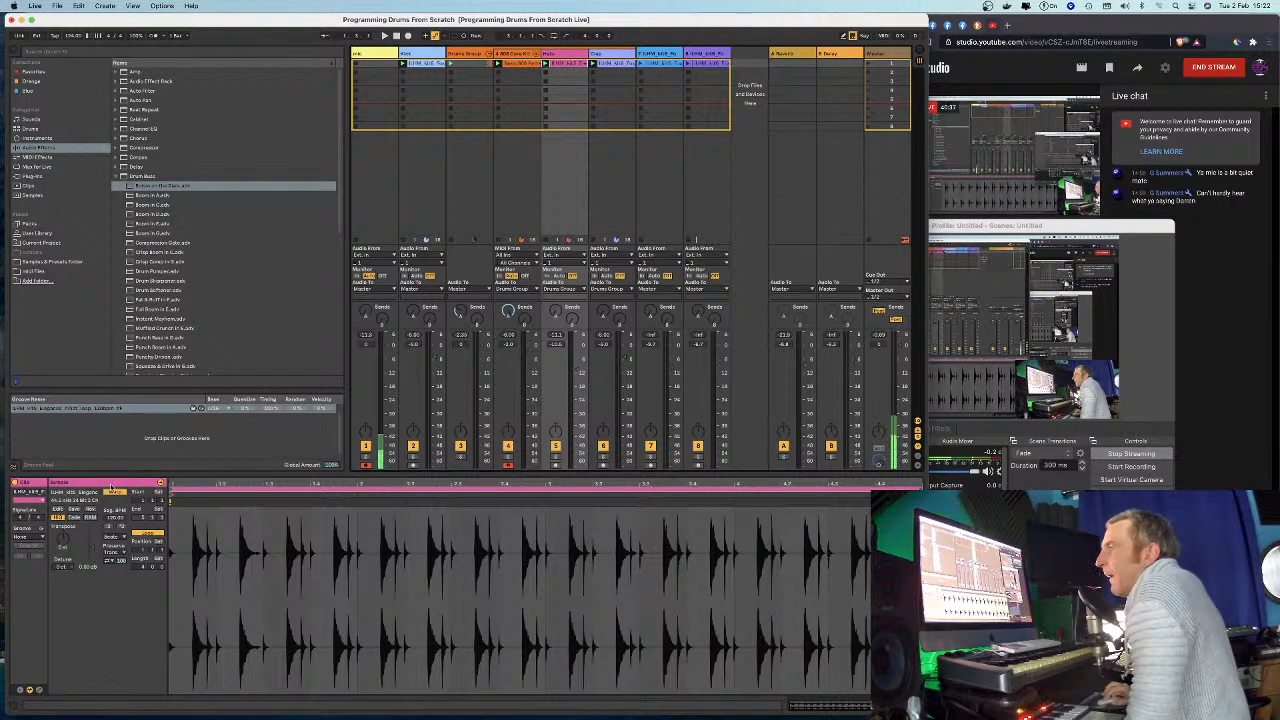
Show the 808 pattern clip, select each of the two pooled grooves in turn, and enlarge the clip's note editor.
{"action": "left_click", "coordinate": [95, 410]}
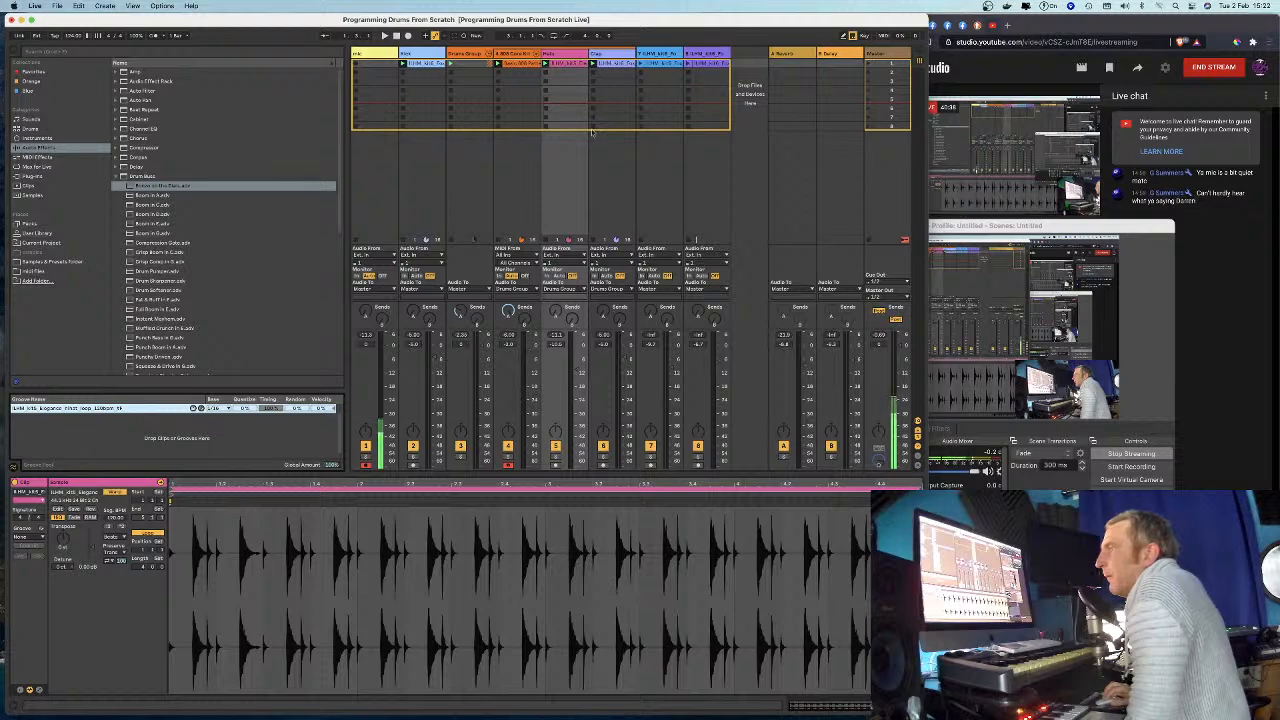
{"action": "left_click", "coordinate": [528, 65]}
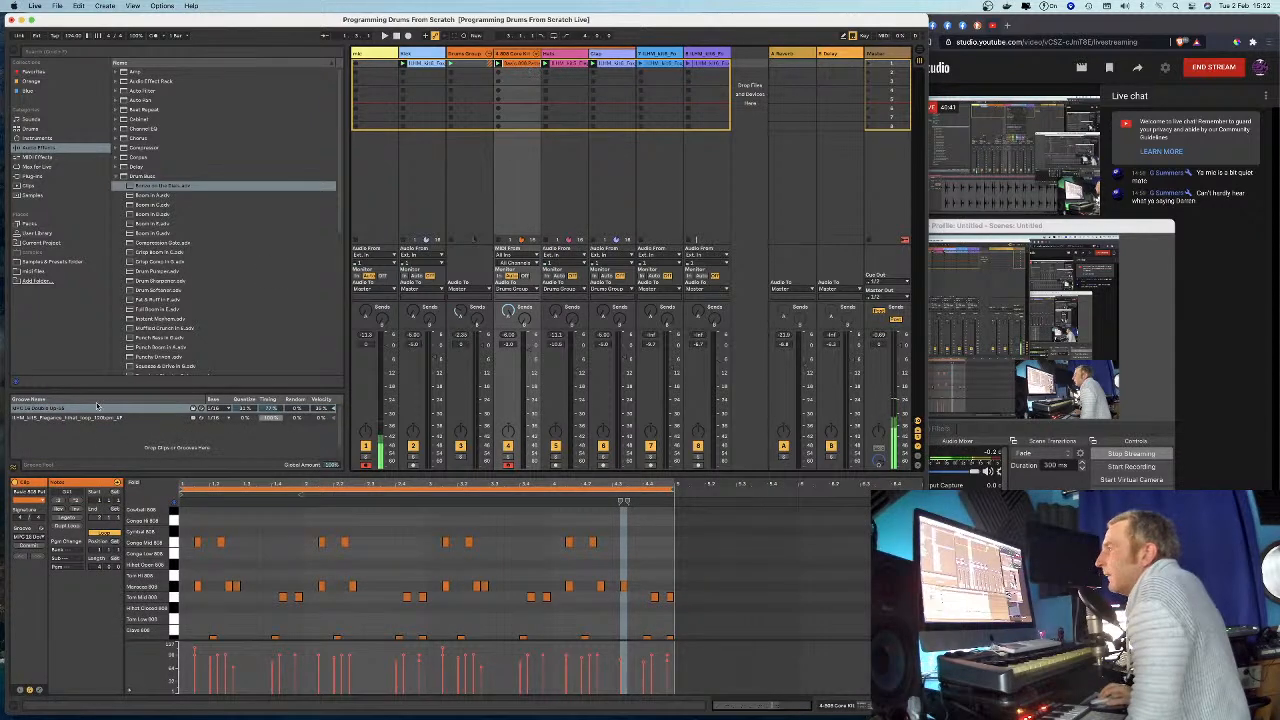
{"action": "left_click", "coordinate": [97, 407]}
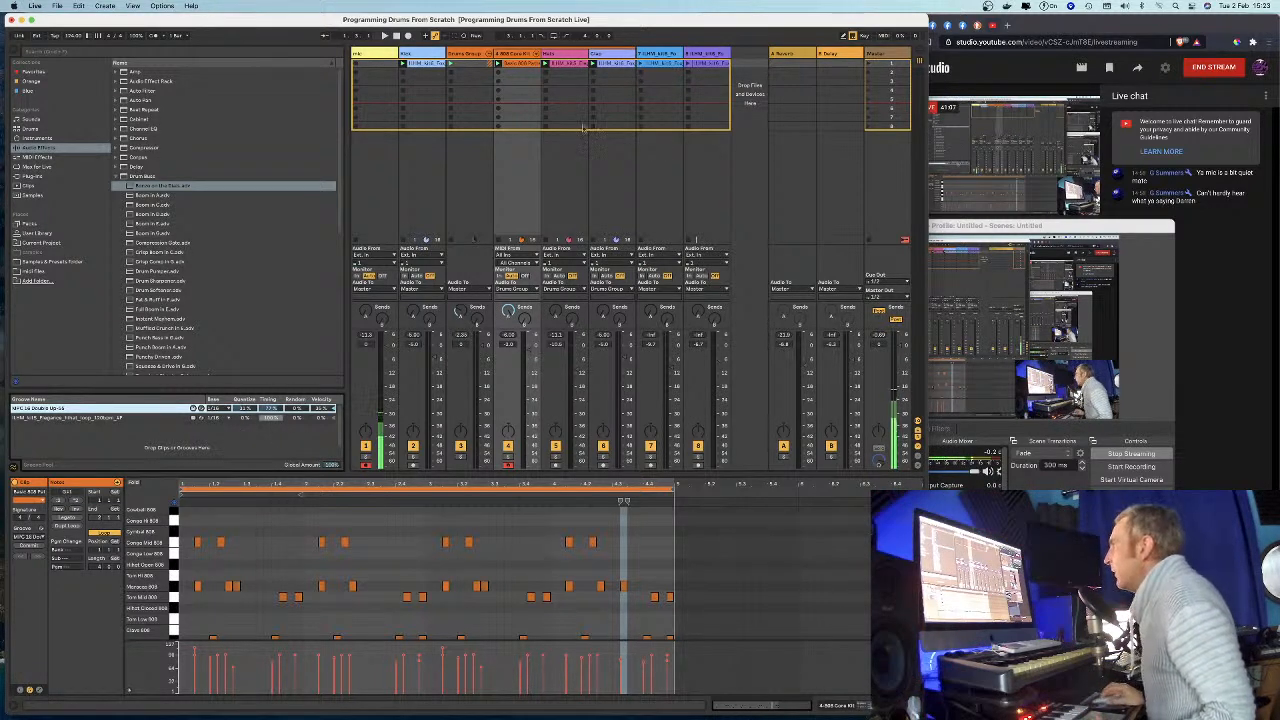
{"action": "left_click", "coordinate": [65, 418]}
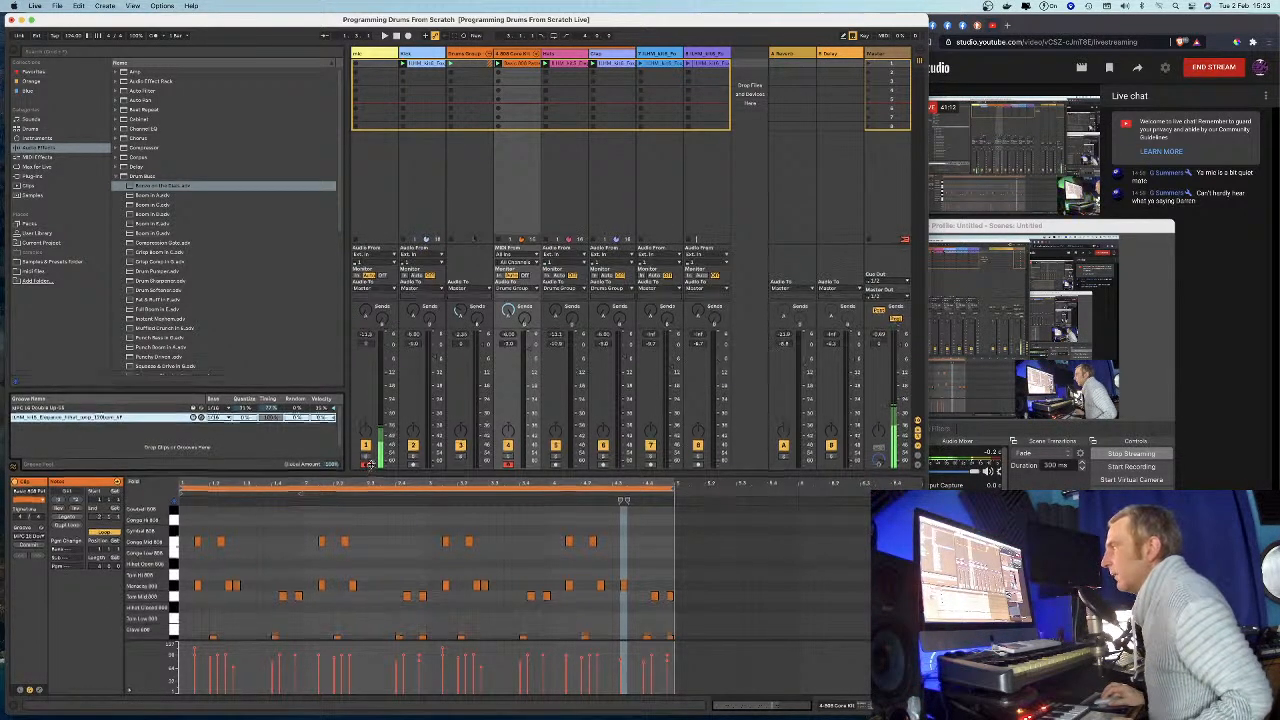
{"action": "left_click_drag", "start_coordinate": [368, 476], "coordinate": [202, 391]}
{"action": "left_click", "coordinate": [139, 340]}
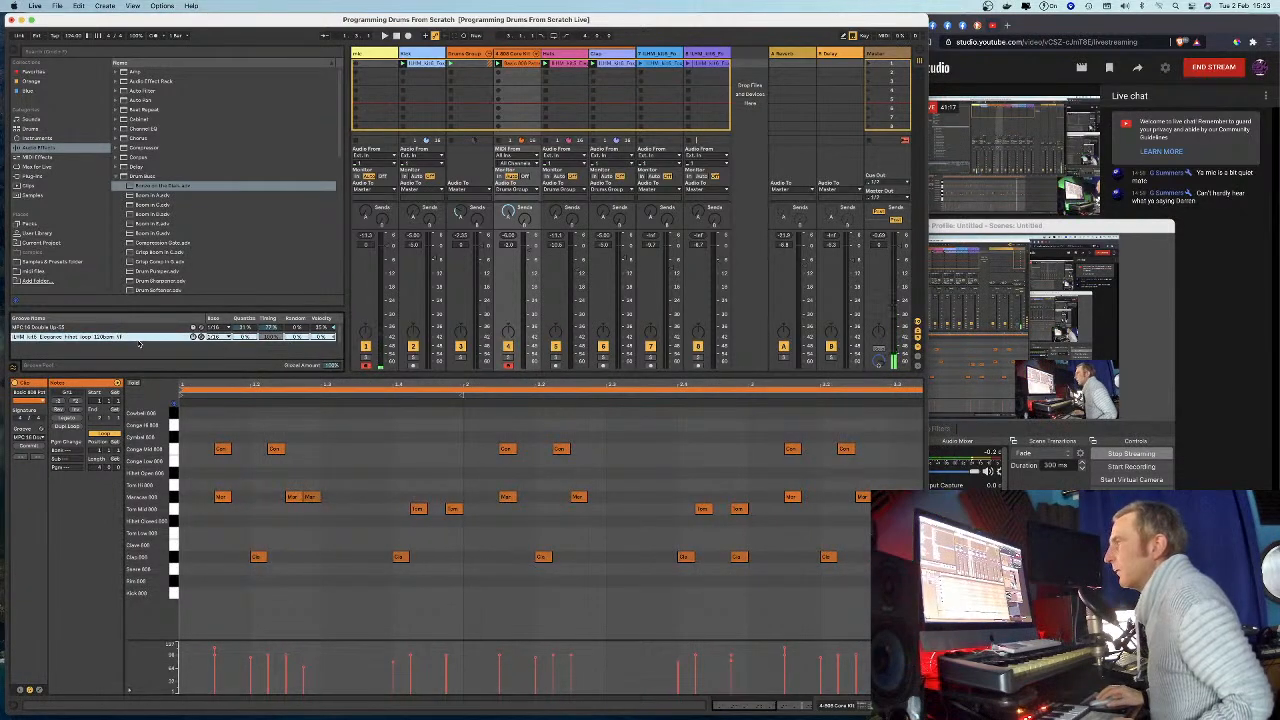
Play the clip briefly, select all its notes, and narrow the browser beside the extracted hi-hat groove.
{"action": "key", "text": "space"}
{"action": "key", "text": "space"}
{"action": "left_click", "coordinate": [391, 539]}
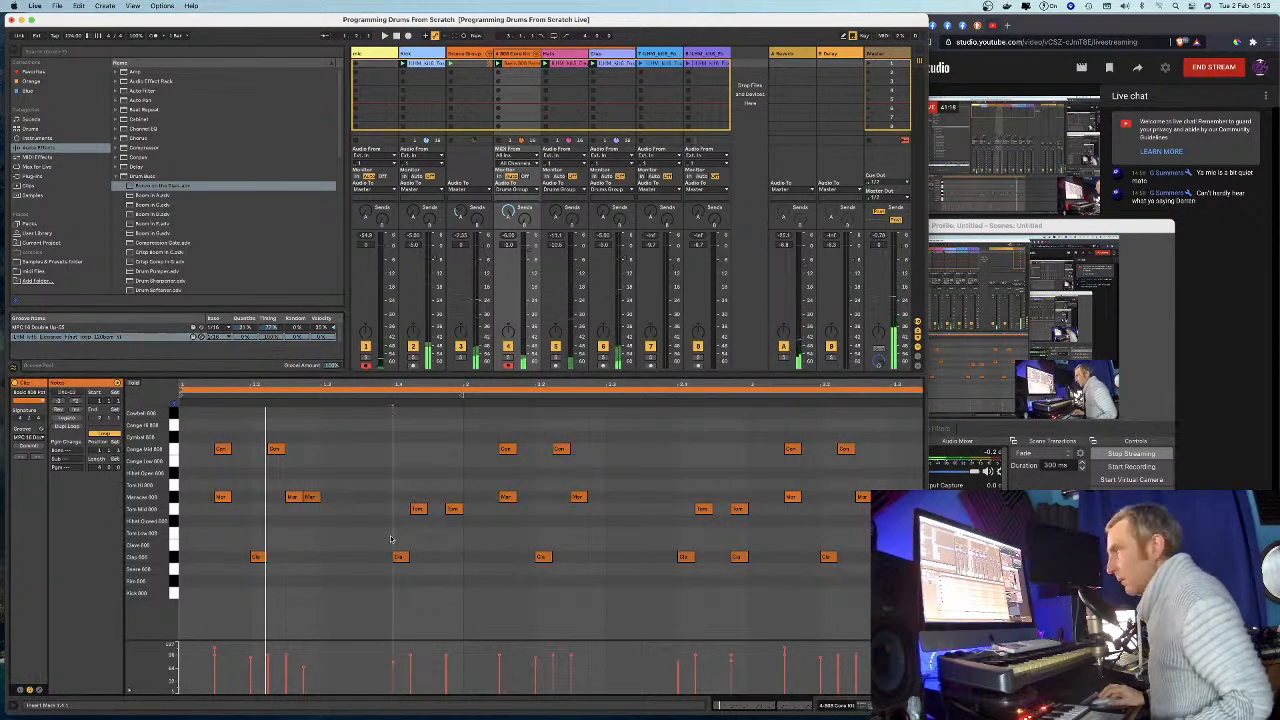
{"action": "key", "text": "ctrl+a"}
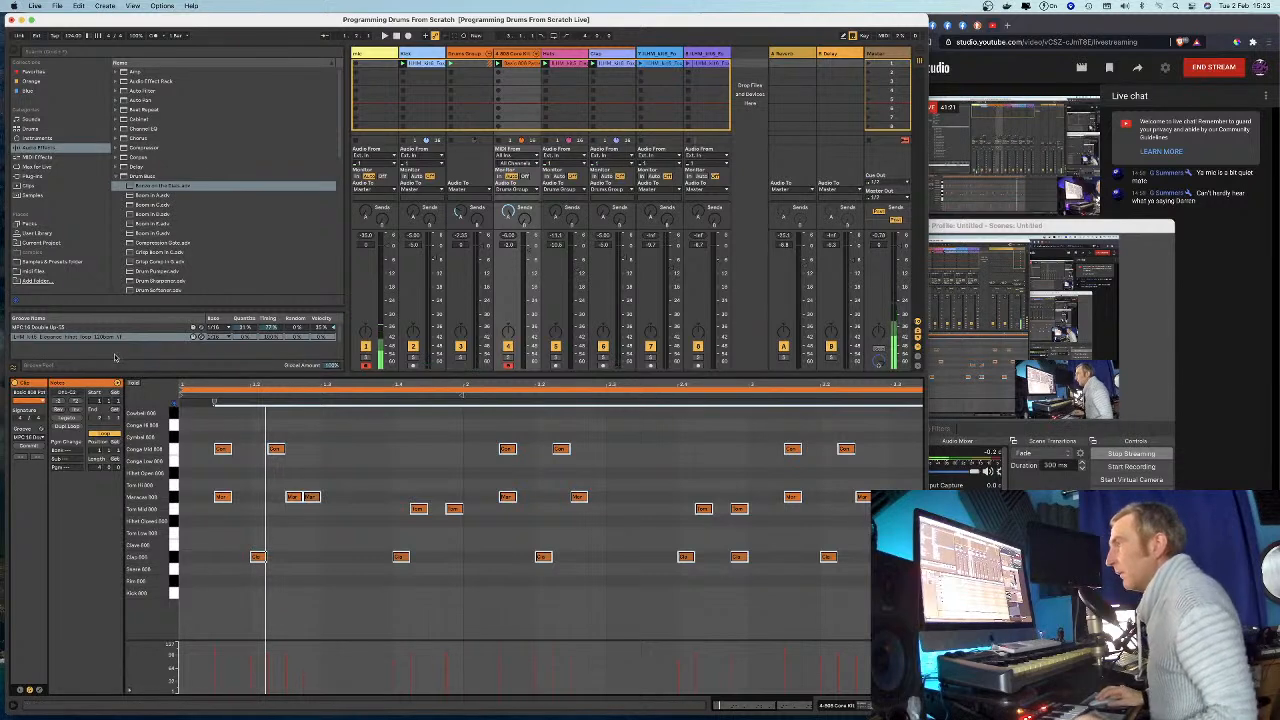
{"action": "left_click", "coordinate": [73, 339]}
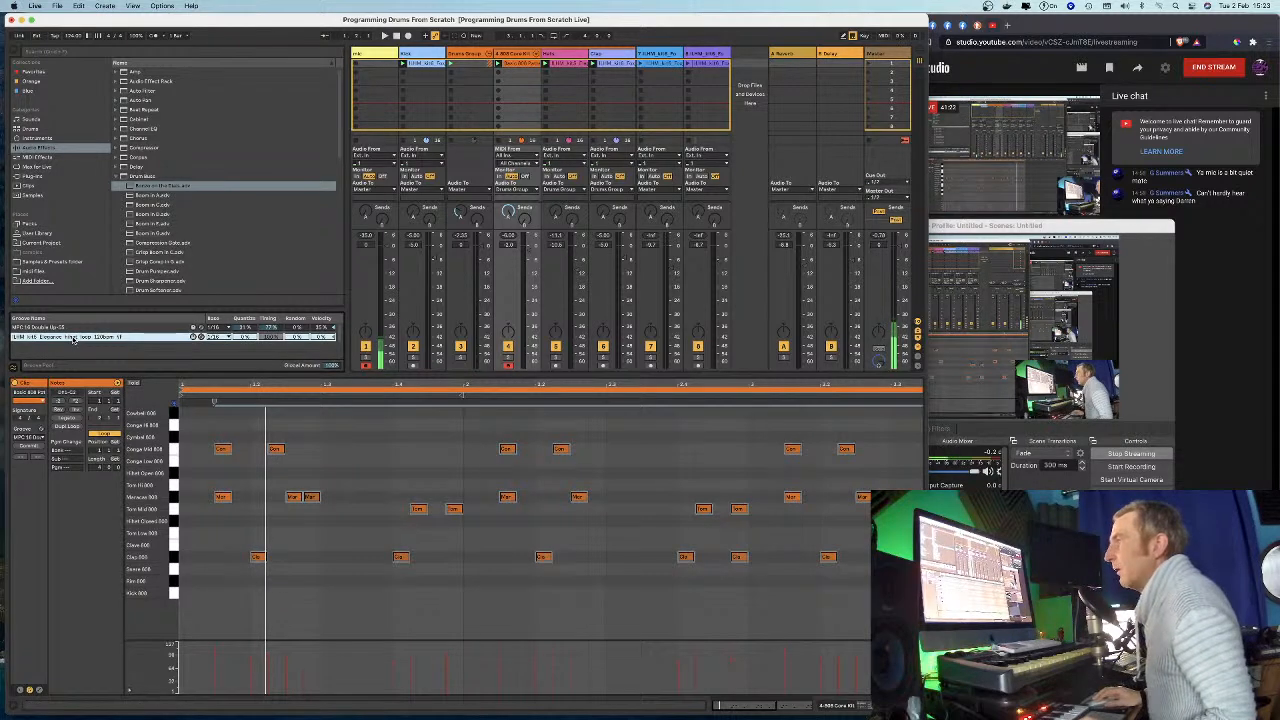
{"action": "left_click_drag", "start_coordinate": [347, 338], "coordinate": [175, 338]}
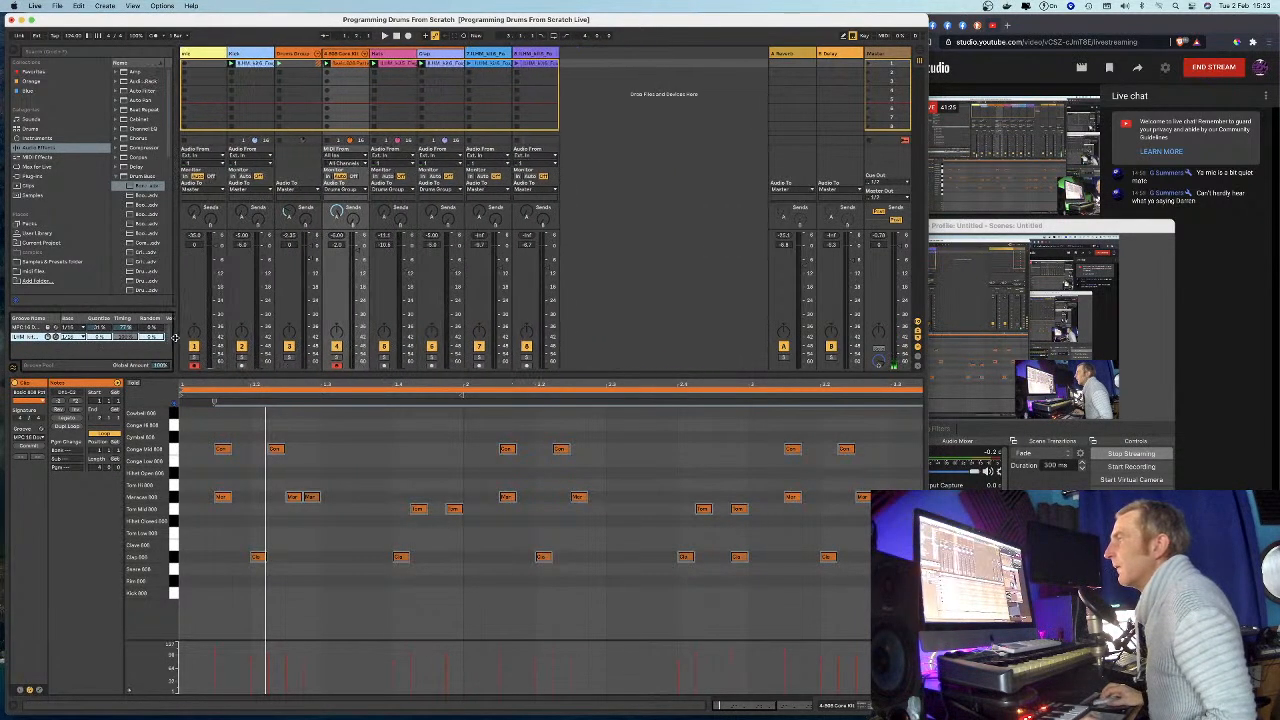
Check the options for both pooled grooves and delete the extracted hi-hat loop groove.
{"action": "right_click", "coordinate": [31, 341]}
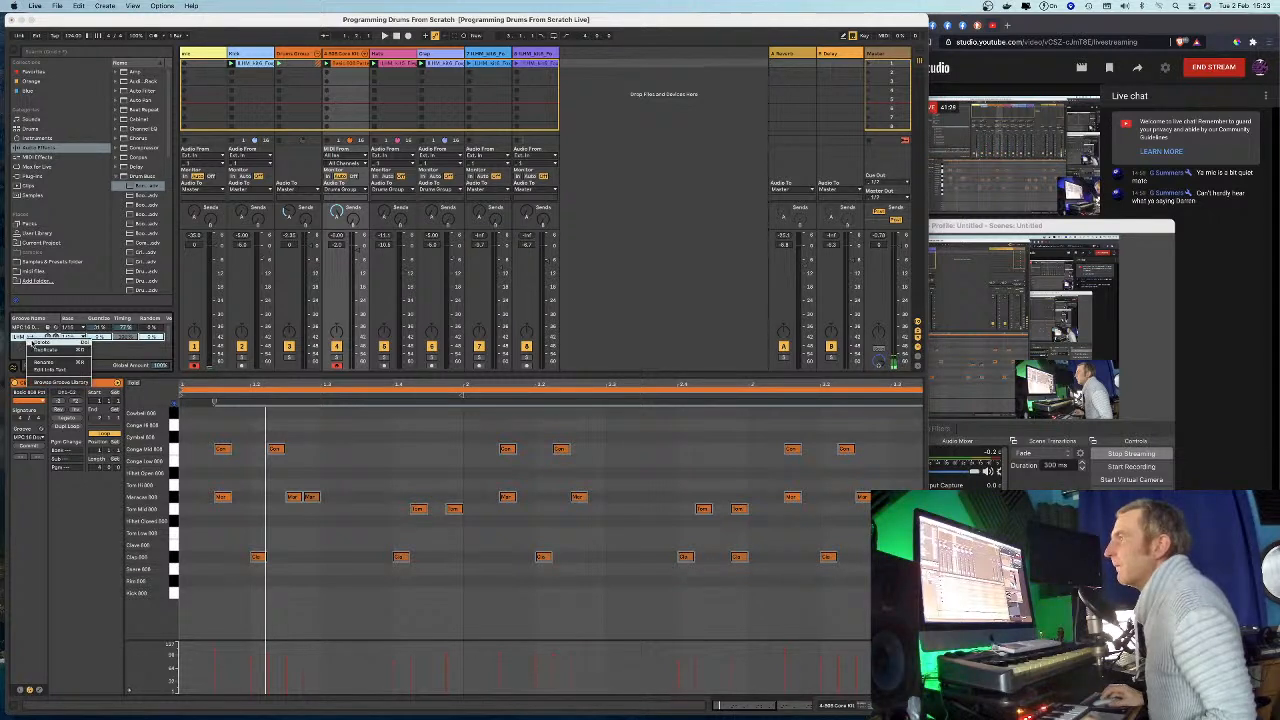
{"action": "left_click", "coordinate": [25, 342]}
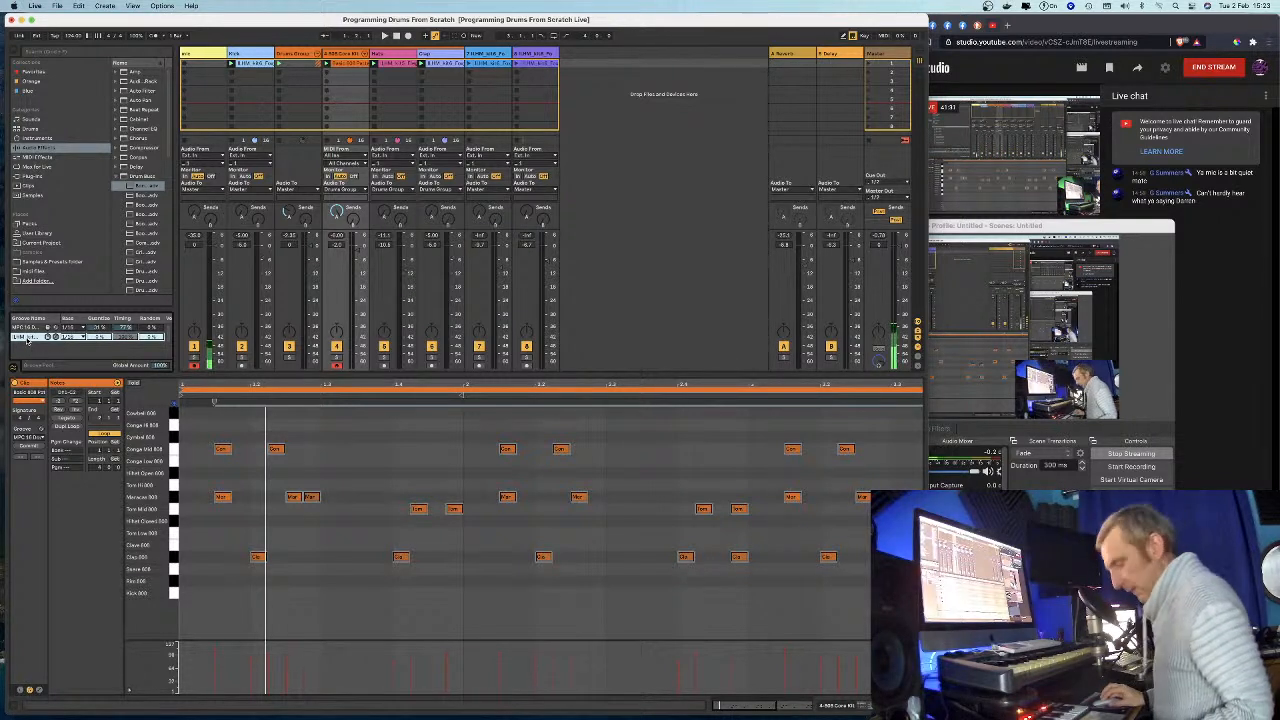
{"action": "left_click", "coordinate": [27, 329]}
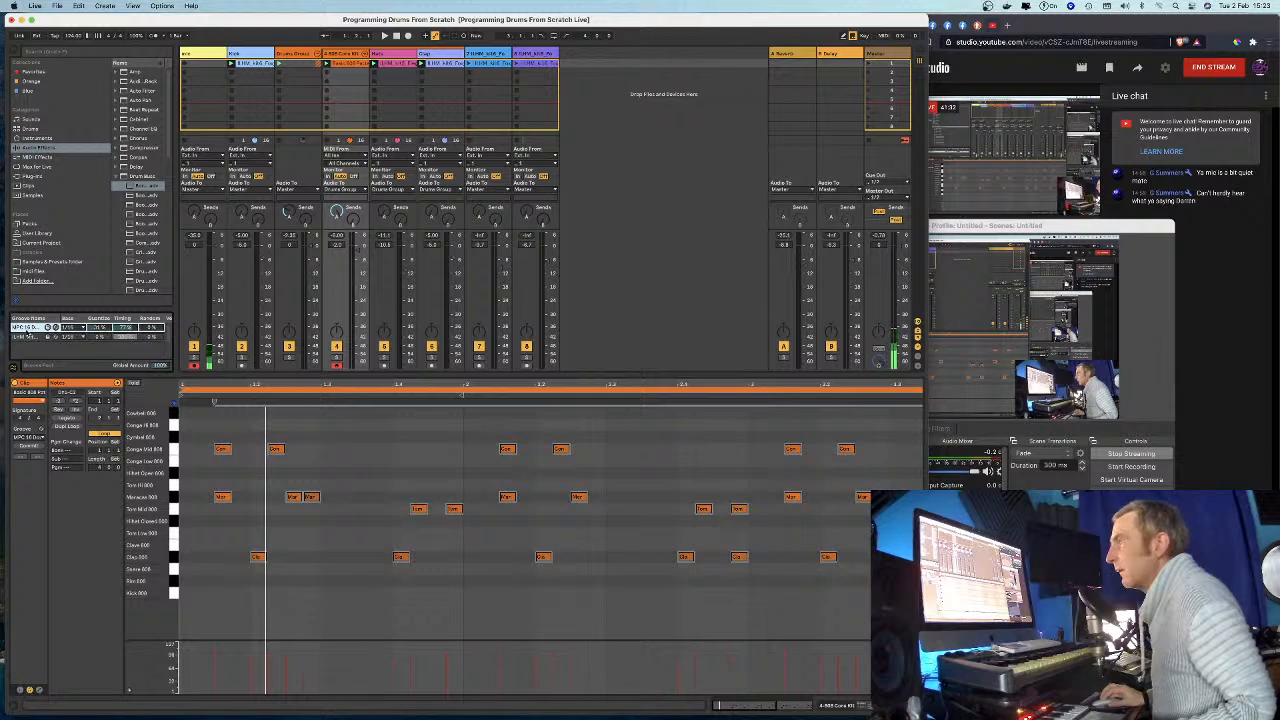
{"action": "right_click", "coordinate": [27, 330]}
{"action": "left_click", "coordinate": [27, 334]}
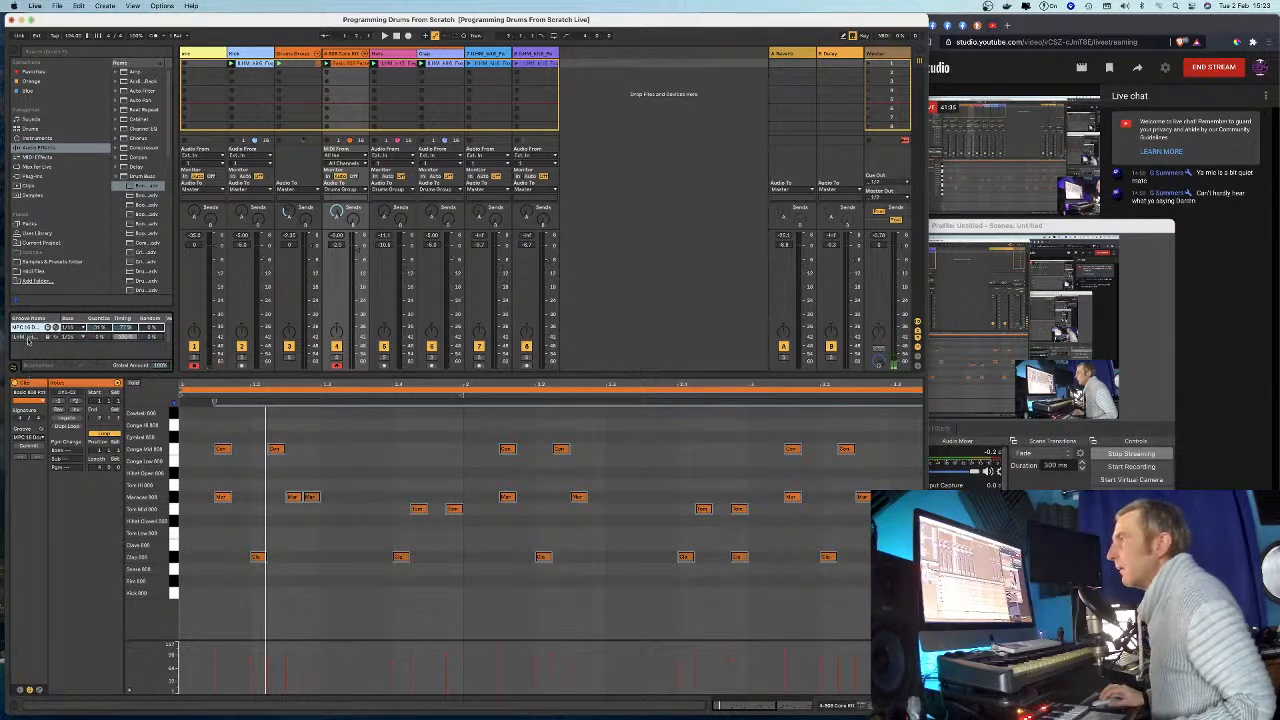
{"action": "left_click", "coordinate": [30, 339]}
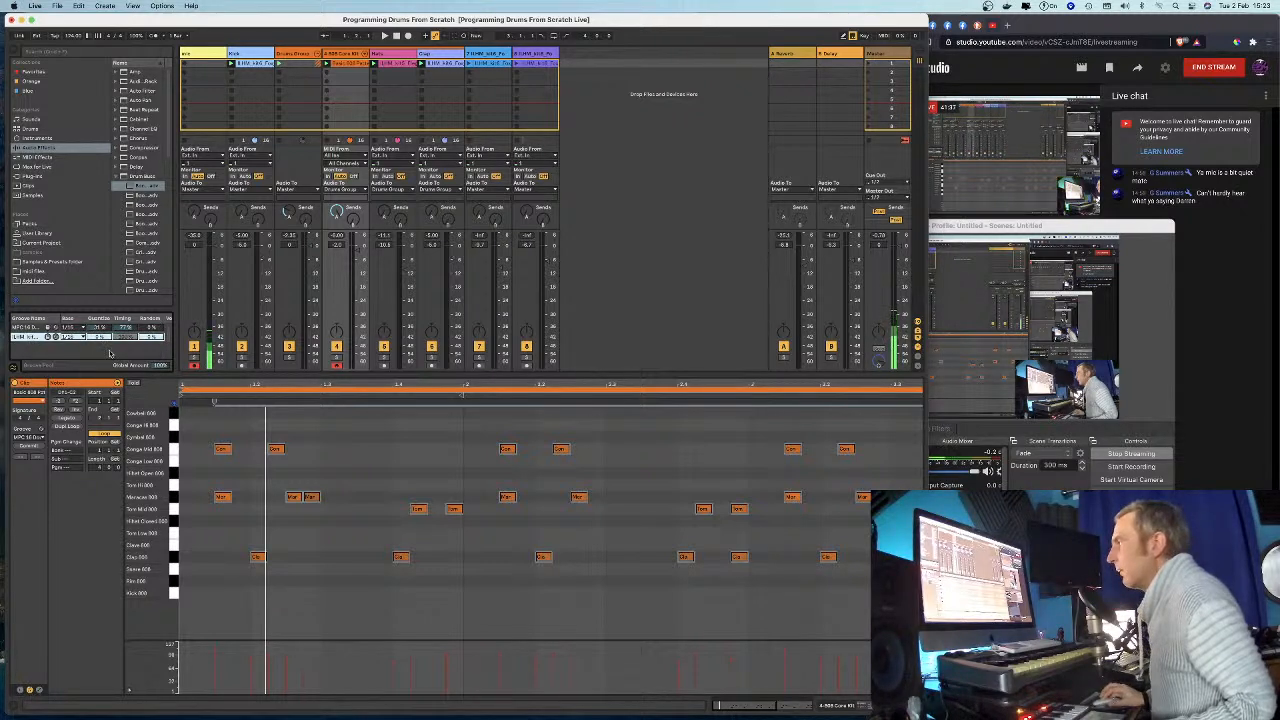
{"action": "key", "text": "Delete"}
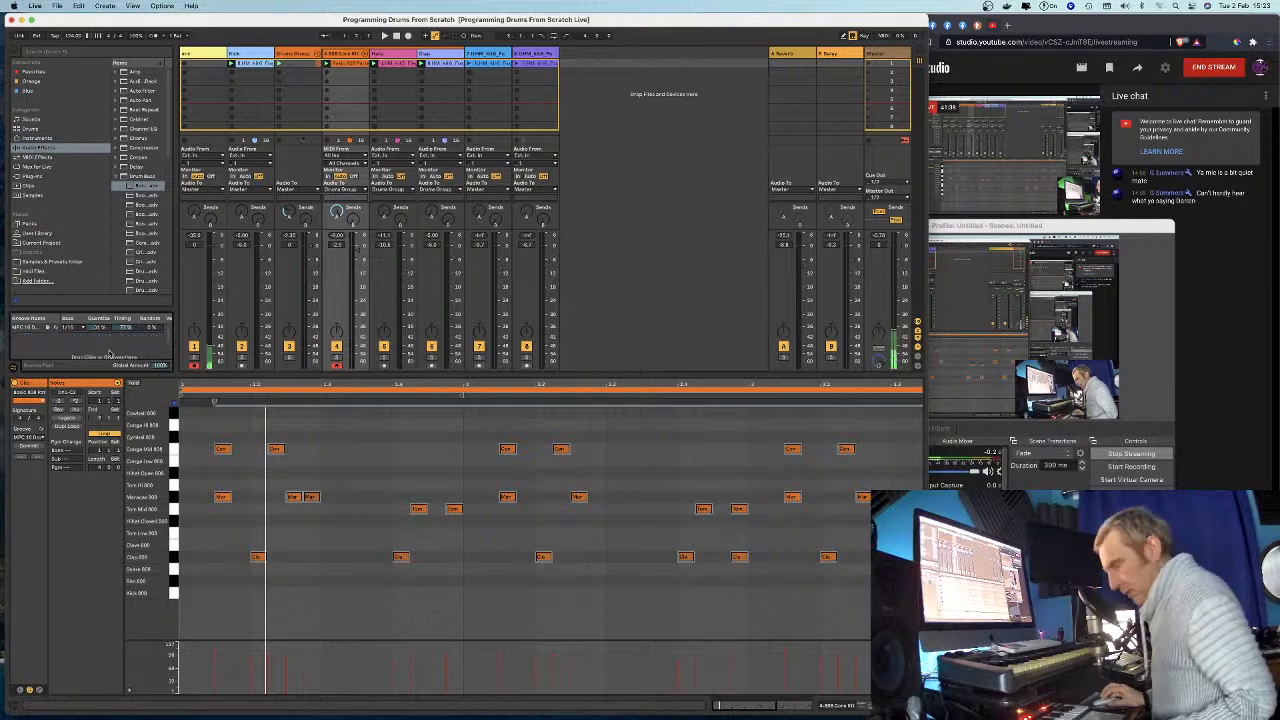
Clear the note selection and step through the undo history to restore the hi-hat loop groove to the pool.
{"action": "left_click", "coordinate": [33, 330]}
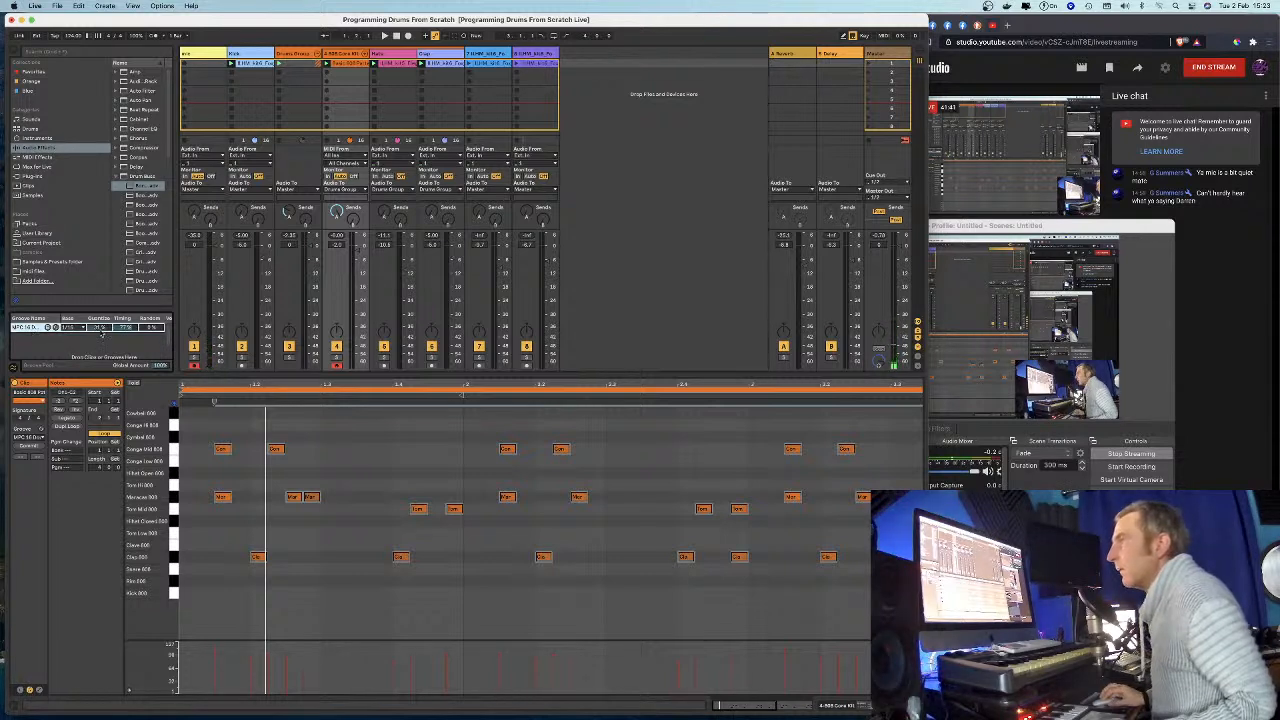
{"action": "left_click", "coordinate": [235, 473]}
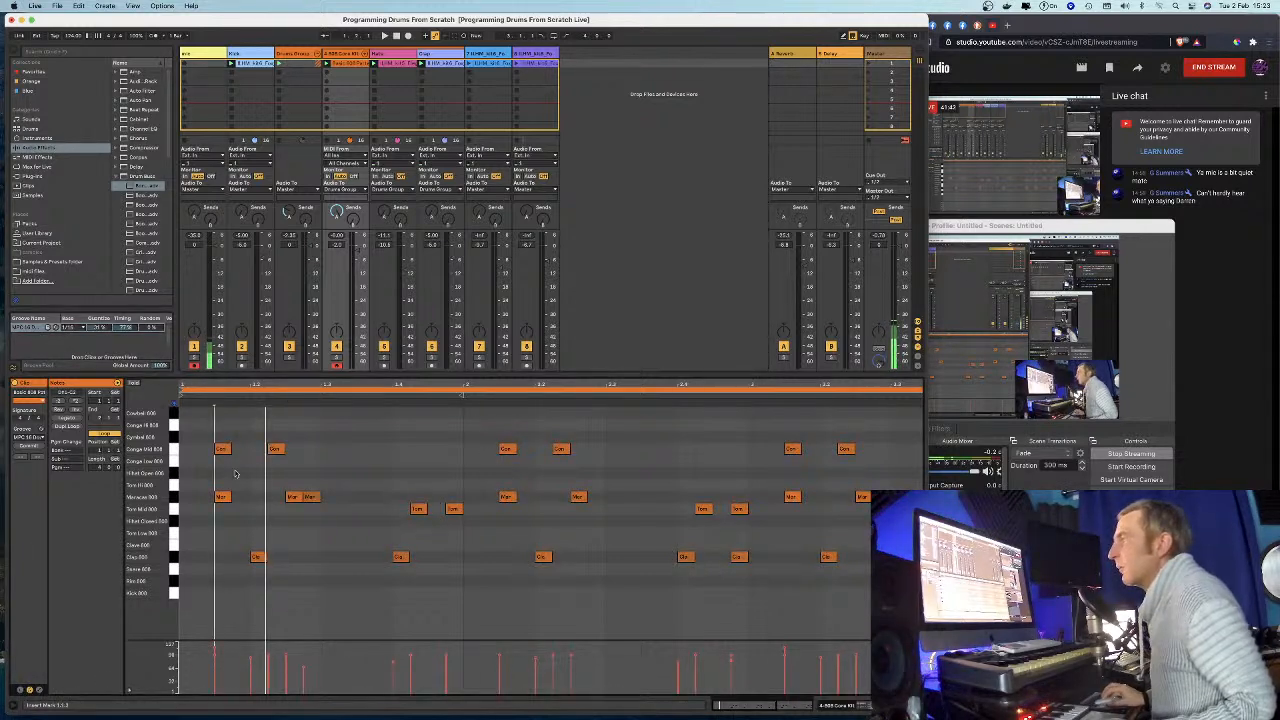
{"action": "left_click", "coordinate": [19, 330]}
{"action": "left_click", "coordinate": [265, 520]}
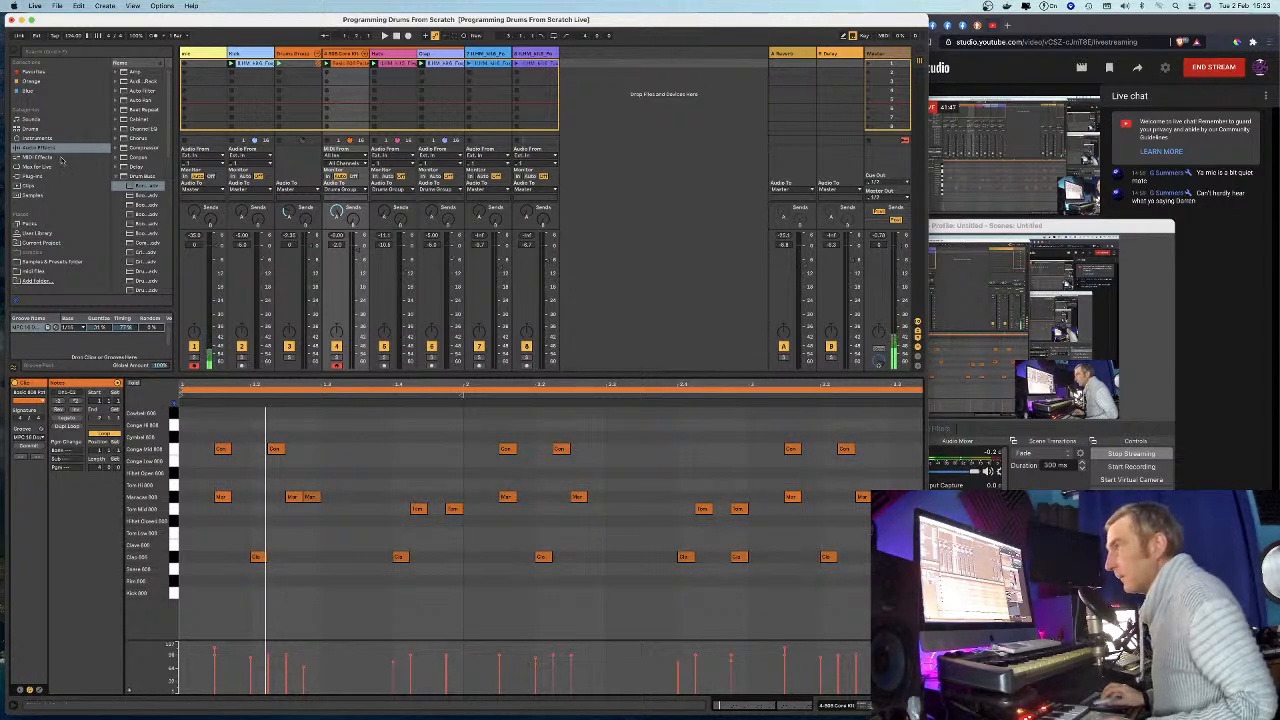
{"action": "left_click", "coordinate": [78, 6]}
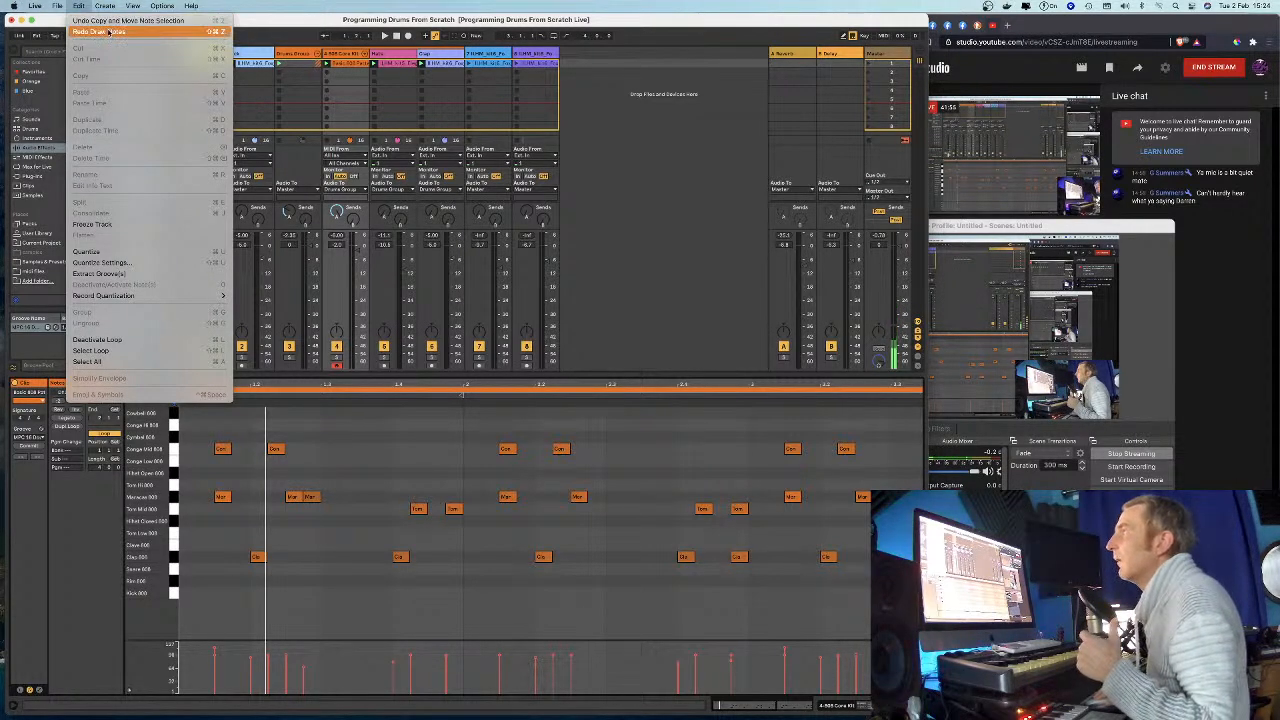
{"action": "left_click", "coordinate": [108, 32]}
{"action": "left_click", "coordinate": [78, 6]}
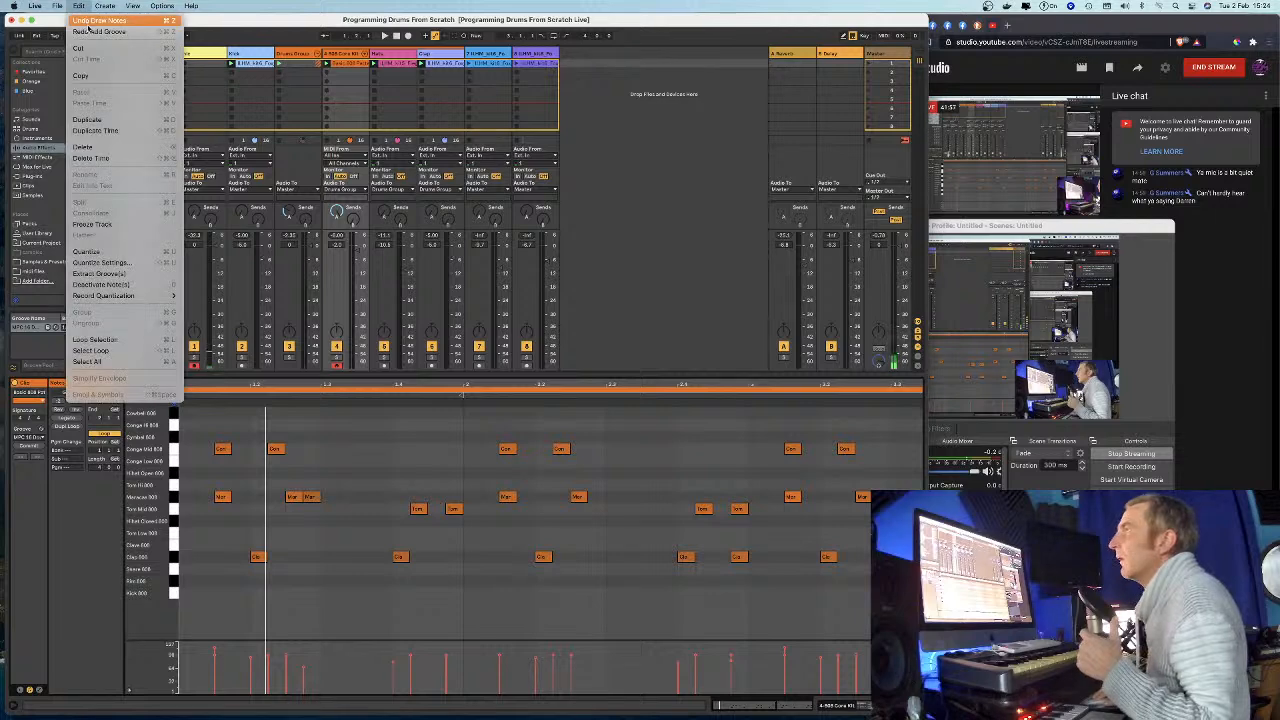
{"action": "left_click", "coordinate": [90, 32]}
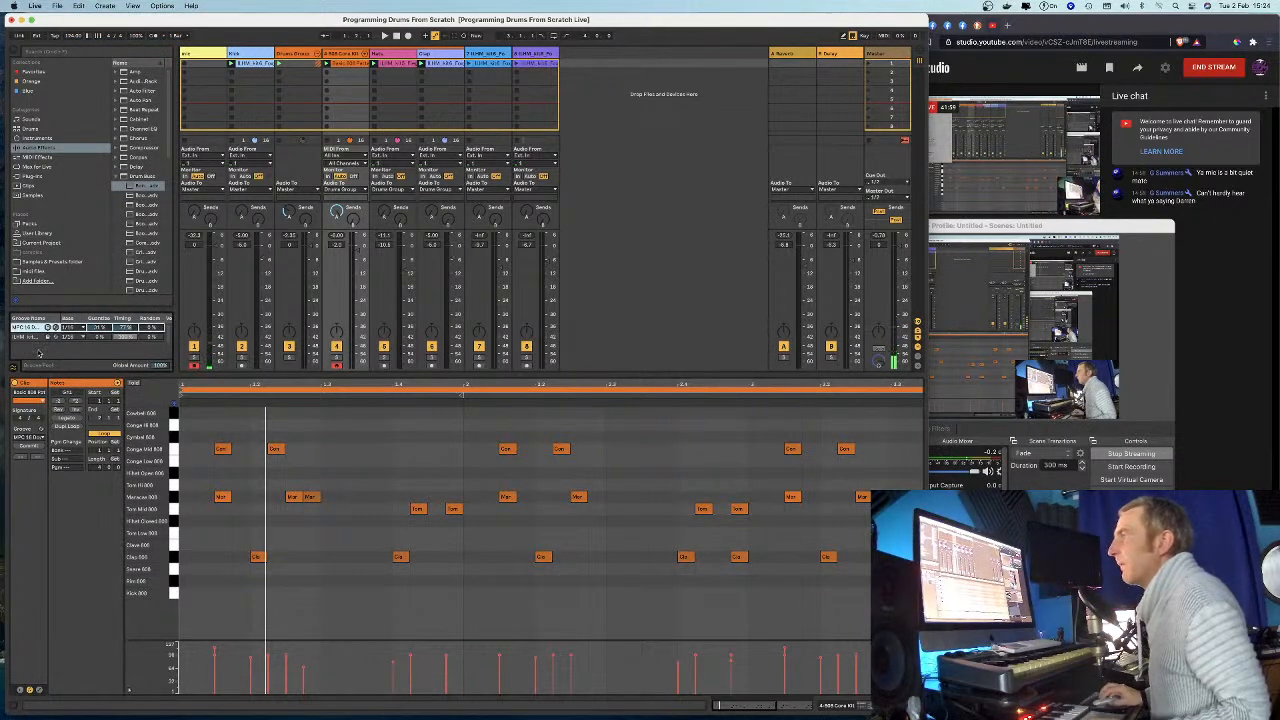
Assign the extracted hi-hat loop groove to the 808 clip, try committing it to the notes, and undo each commit.
{"action": "left_click", "coordinate": [38, 440]}
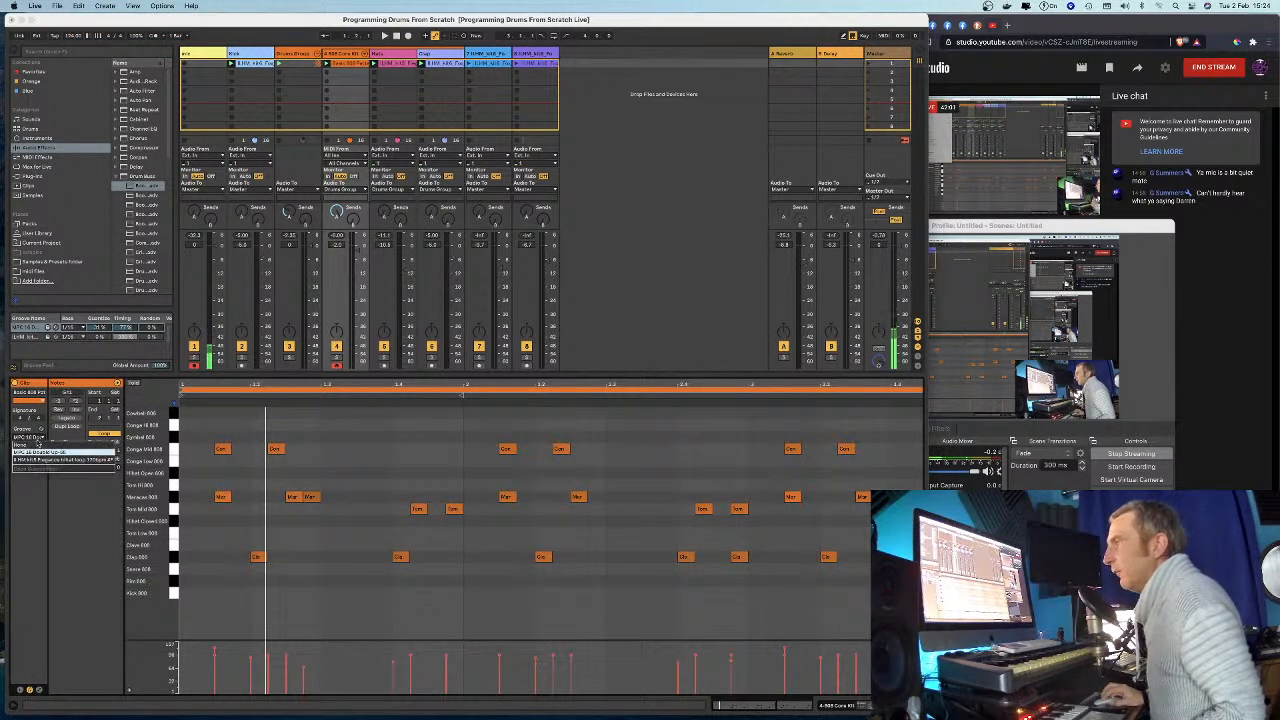
{"action": "left_click", "coordinate": [66, 462]}
{"action": "key", "text": "space"}
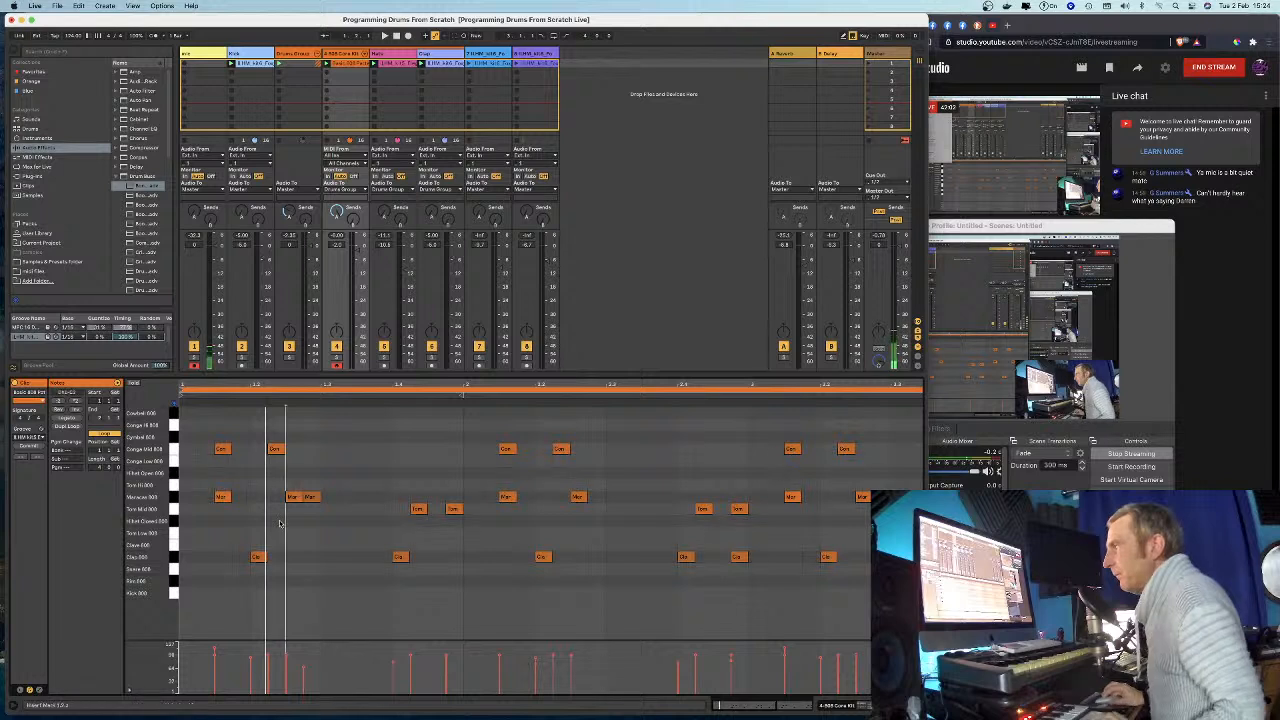
{"action": "left_click", "coordinate": [28, 447]}
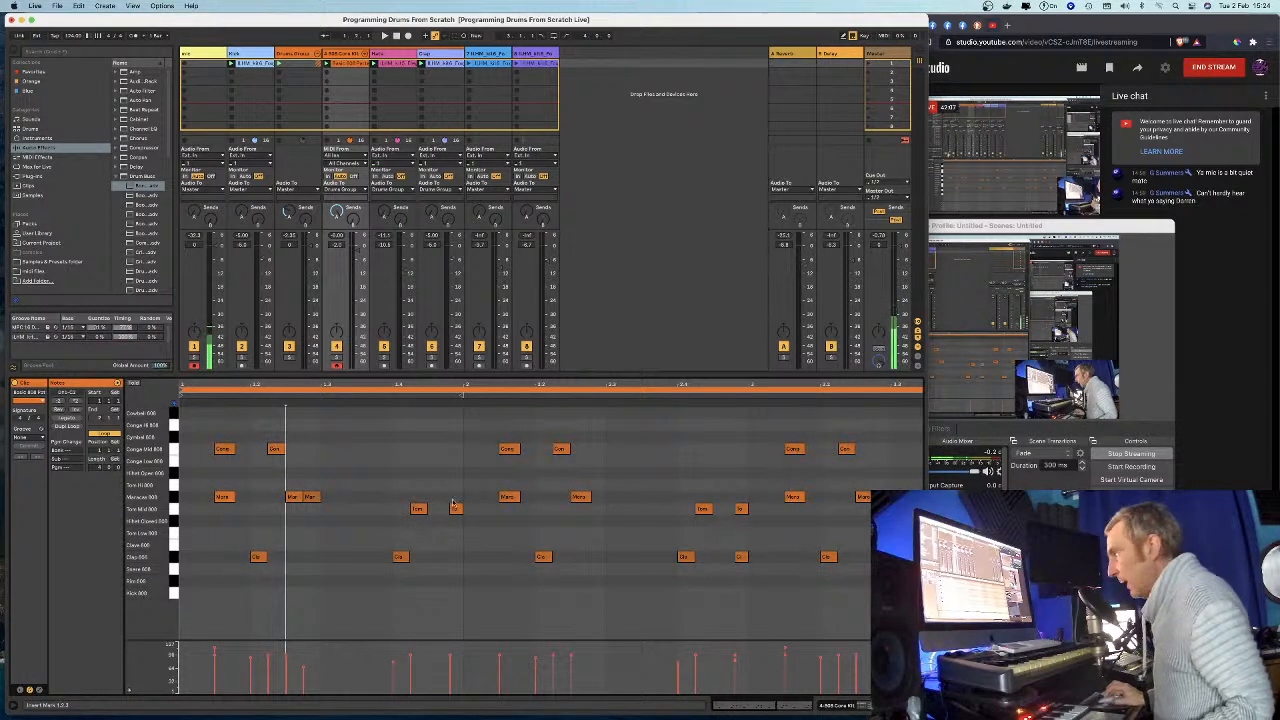
{"action": "left_click_drag", "start_coordinate": [457, 507], "coordinate": [453, 508]}
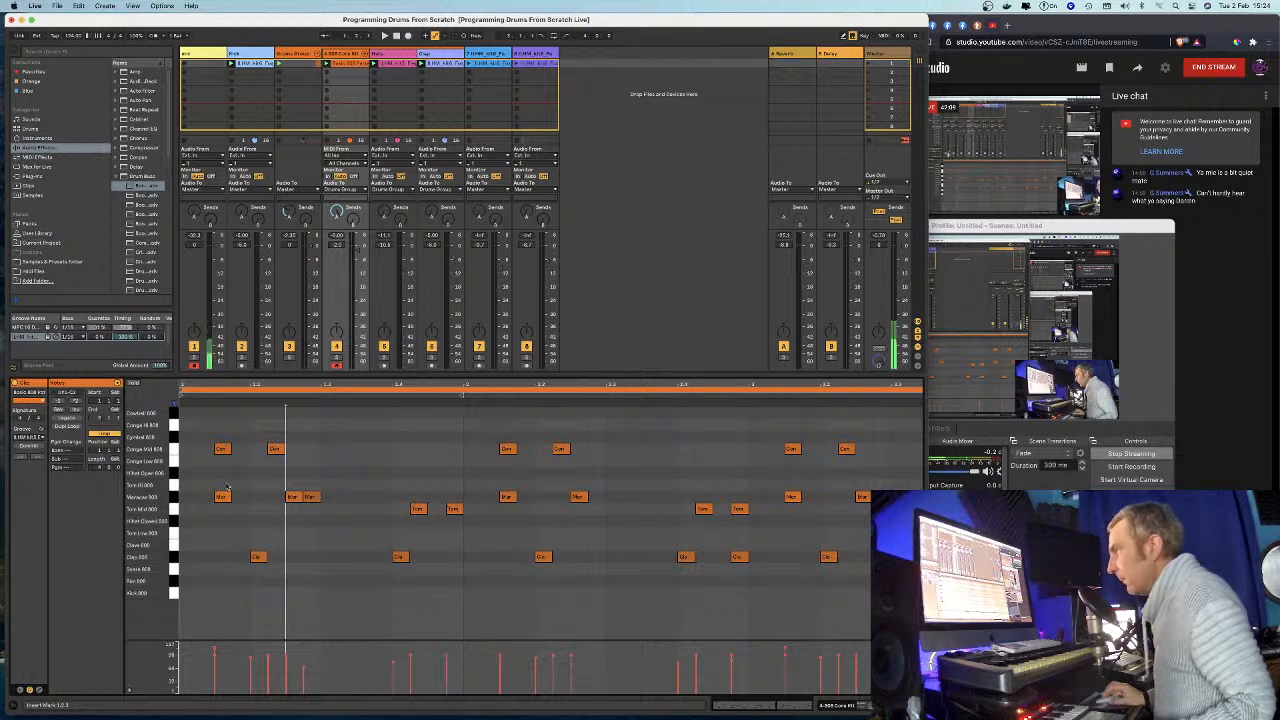
{"action": "left_click", "coordinate": [30, 448]}
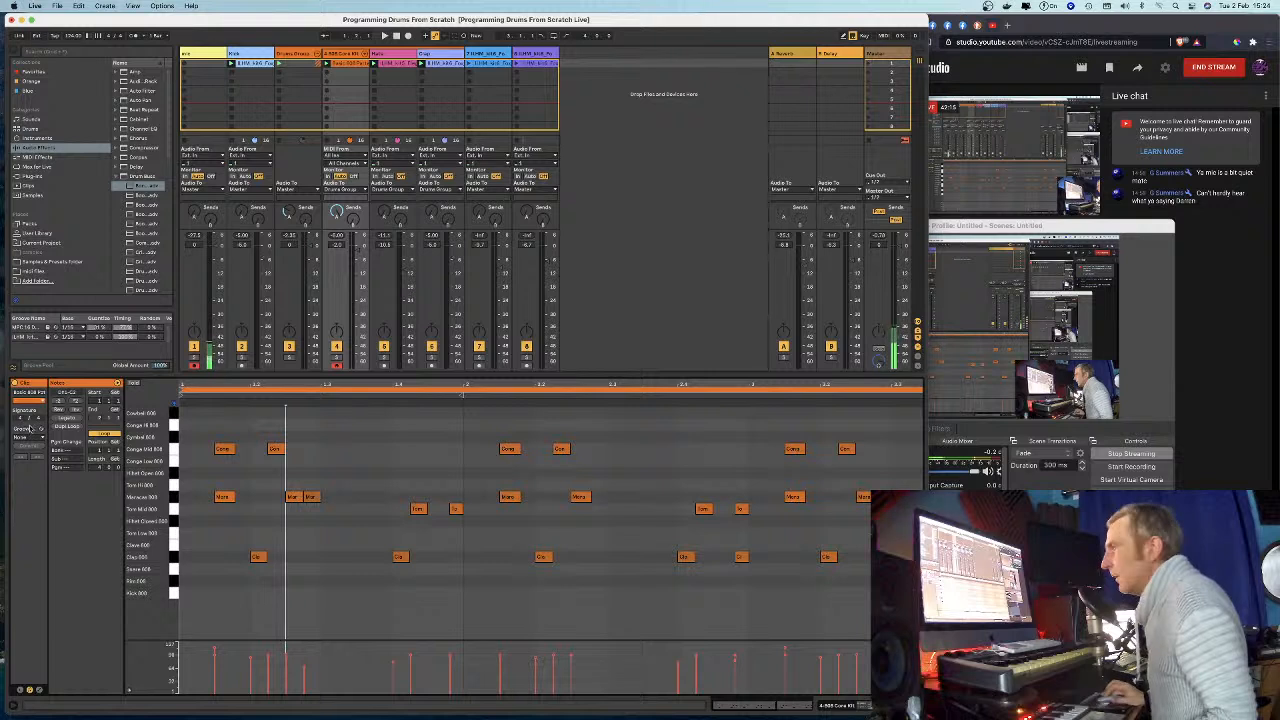
{"action": "key", "text": "super+z"}
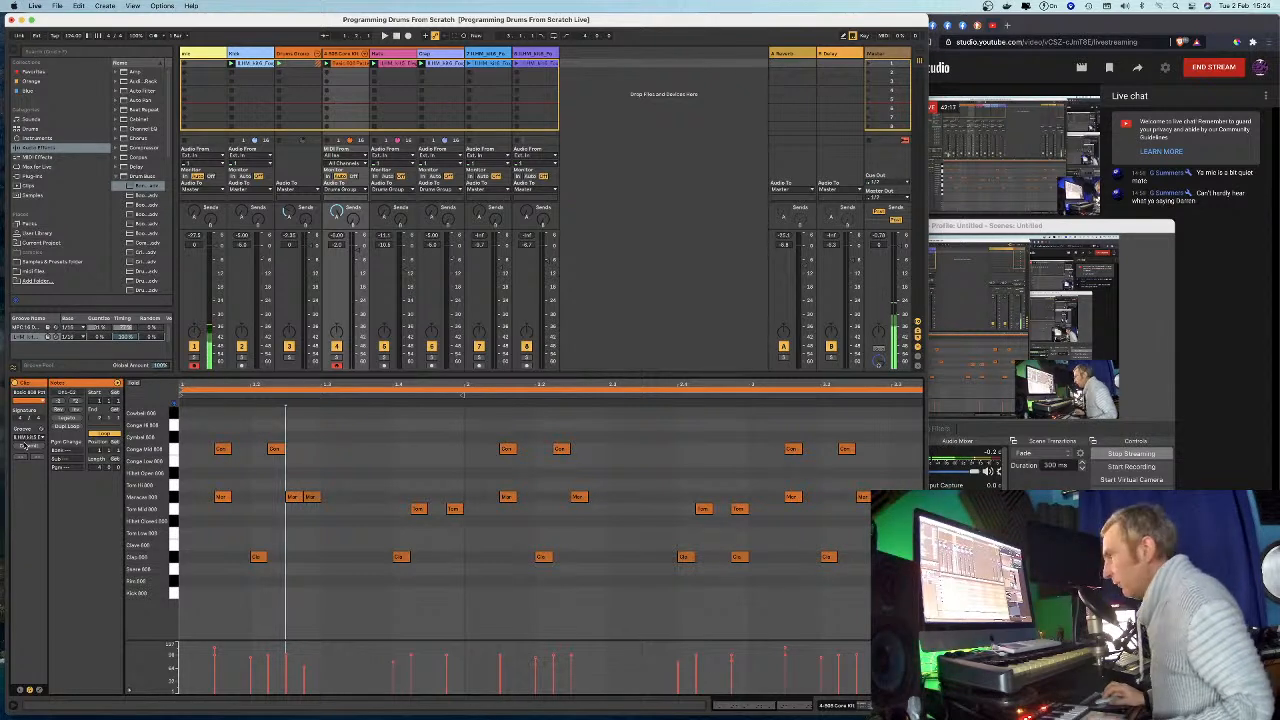
Try the MPC 16 Double Up groove on the 808 clip, commit it to the notes, and undo the commit.
{"action": "left_click", "coordinate": [39, 439]}
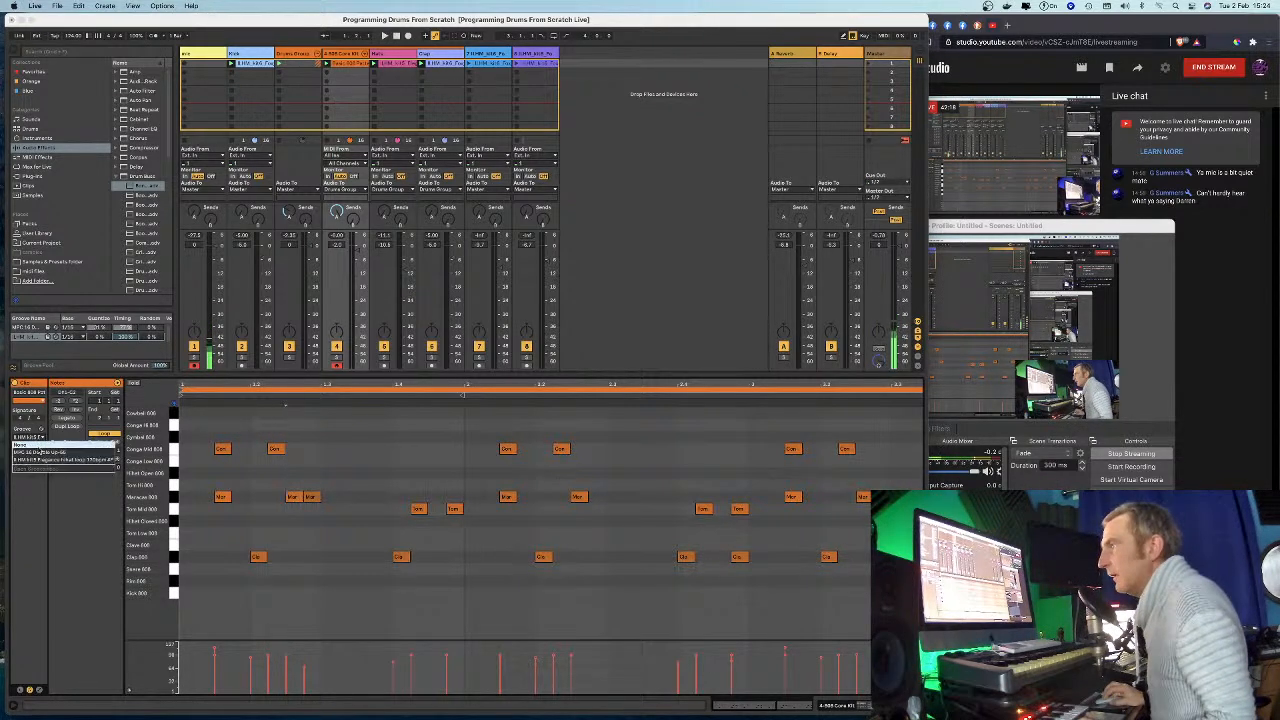
{"action": "left_click", "coordinate": [36, 450]}
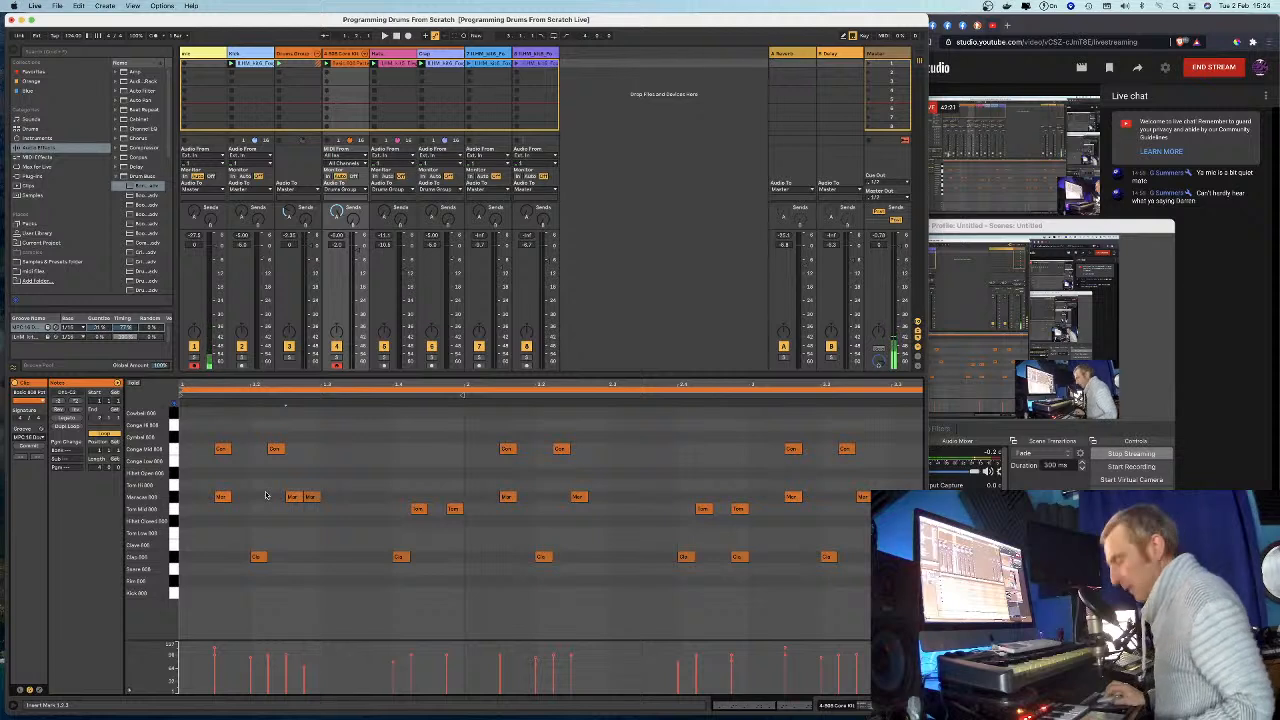
{"action": "key", "text": "super+z"}
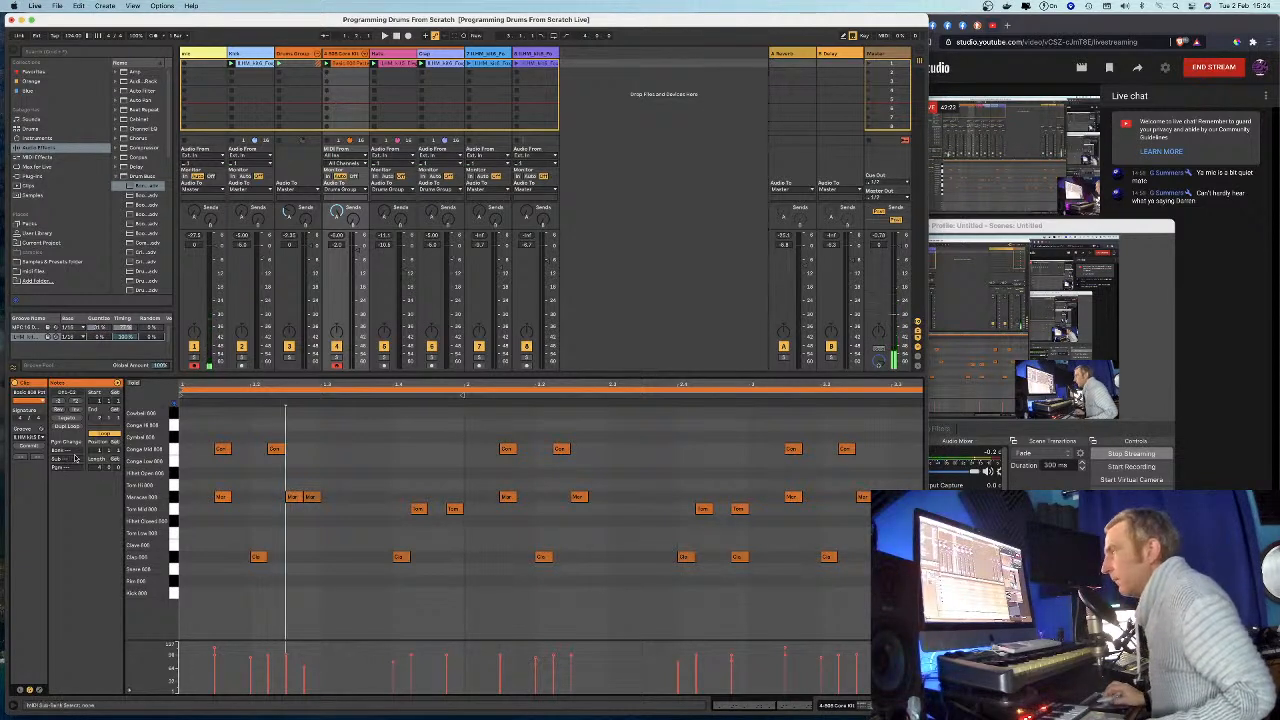
{"action": "left_click", "coordinate": [40, 440]}
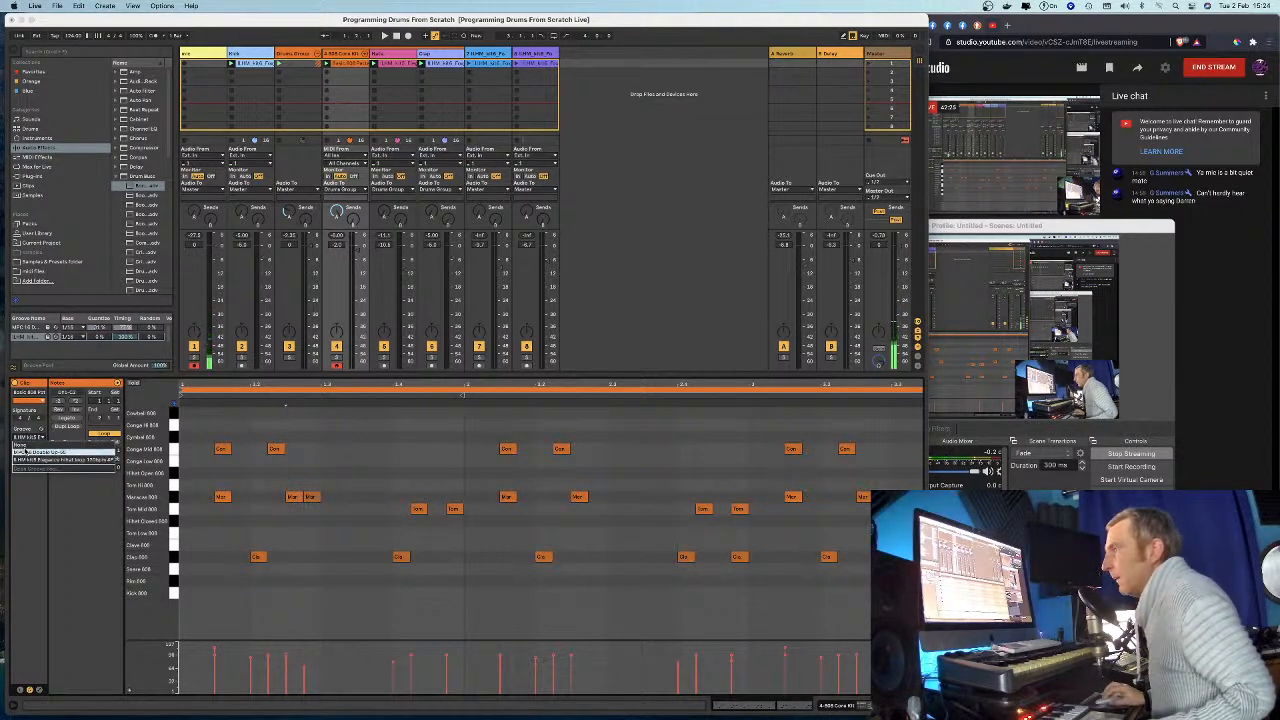
{"action": "left_click", "coordinate": [36, 450]}
{"action": "left_click", "coordinate": [30, 448]}
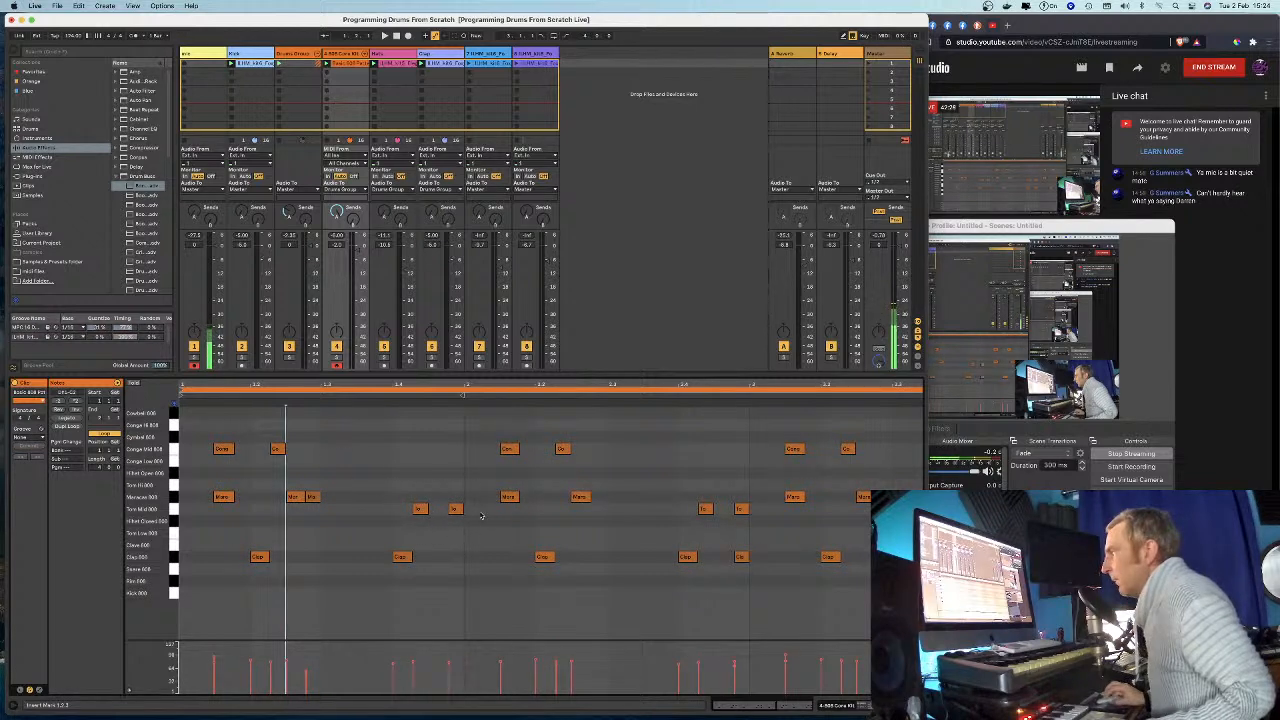
{"action": "key", "text": "super+z"}
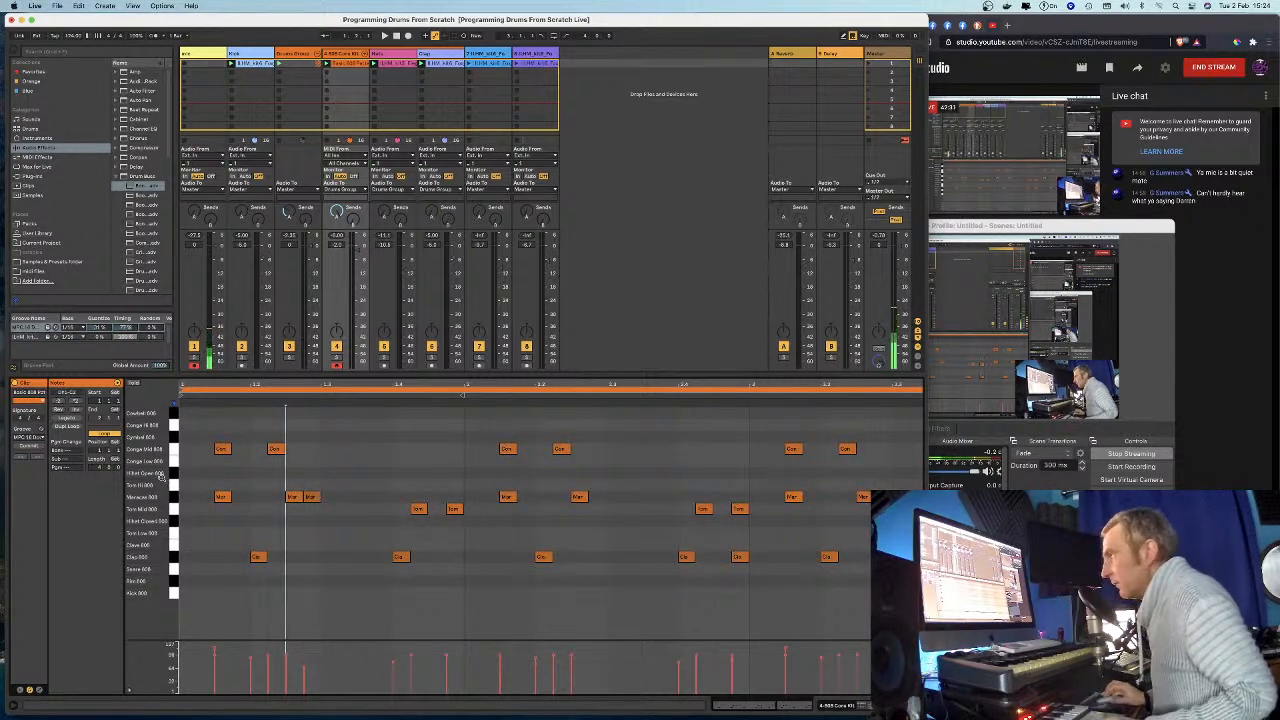
Assign the extracted hi-hat loop groove to the 808 clip and commit it to the notes.
{"action": "left_click", "coordinate": [35, 438]}
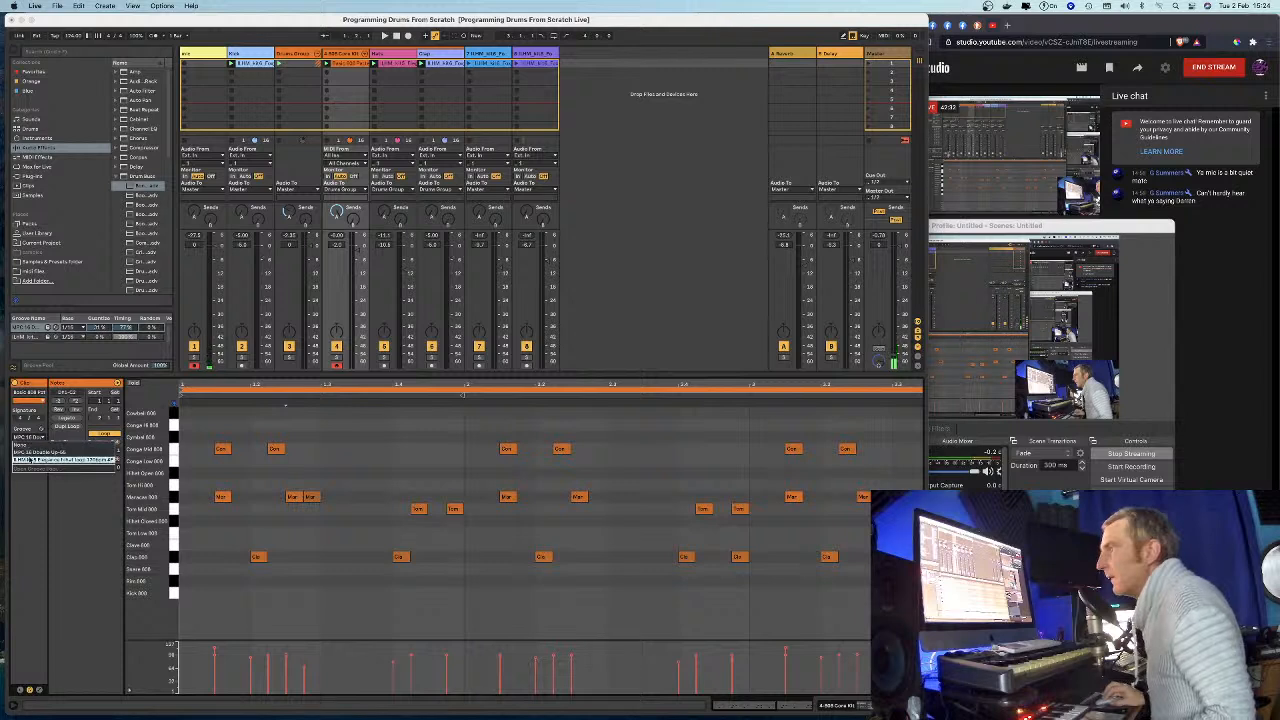
{"action": "left_click", "coordinate": [36, 460]}
{"action": "left_click", "coordinate": [30, 448]}
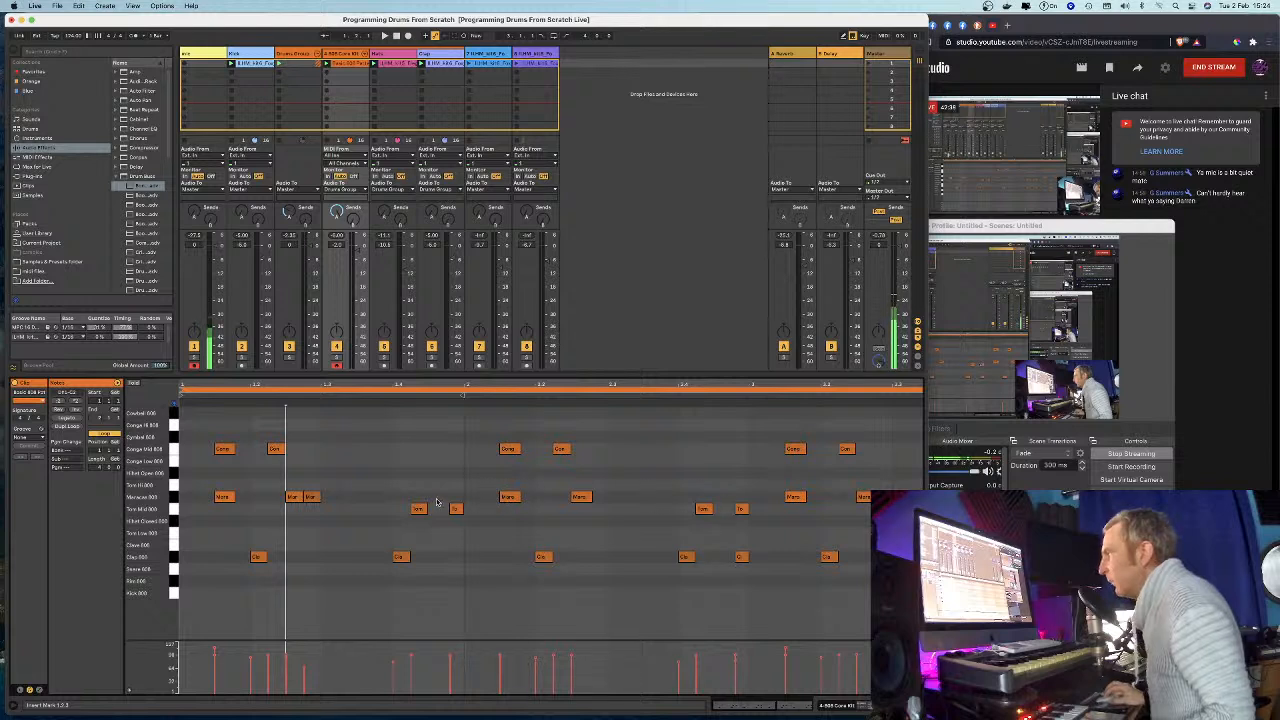
Replace the committed hi-hat groove on the 808 clip with the MPC 16 Double Up groove and commit it to the notes.
{"action": "left_click", "coordinate": [31, 438]}
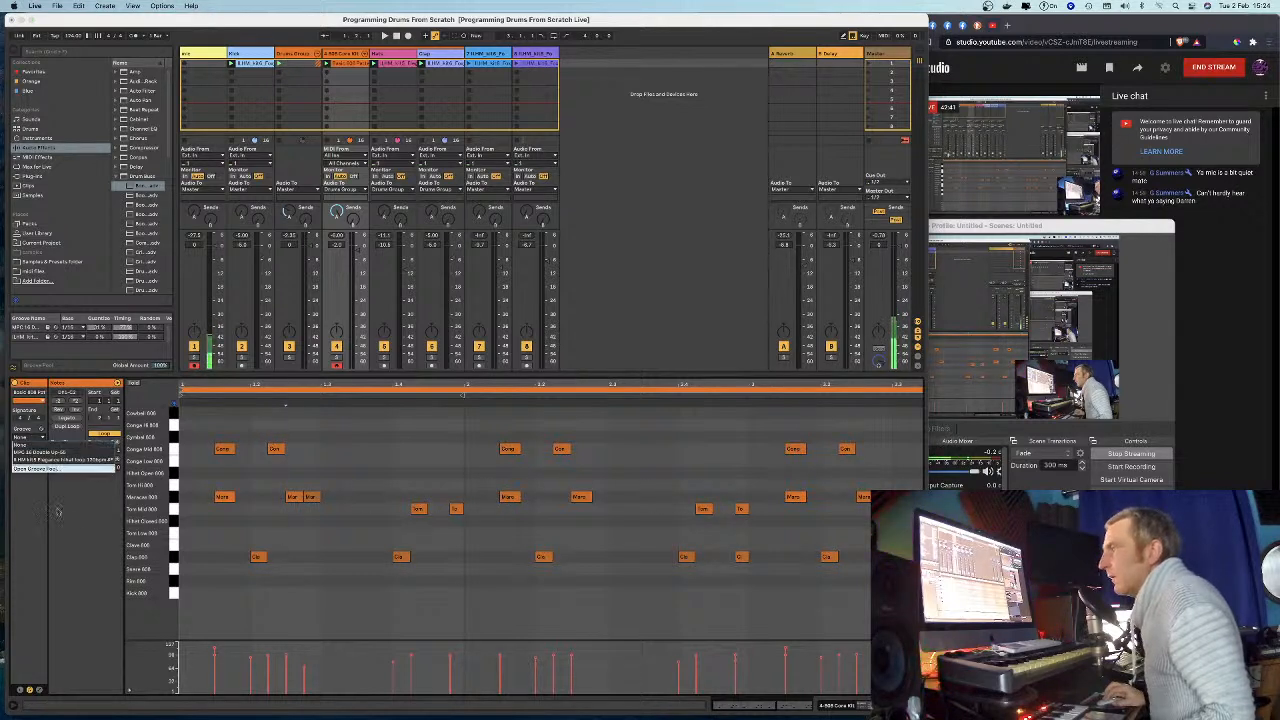
{"action": "left_click", "coordinate": [75, 514]}
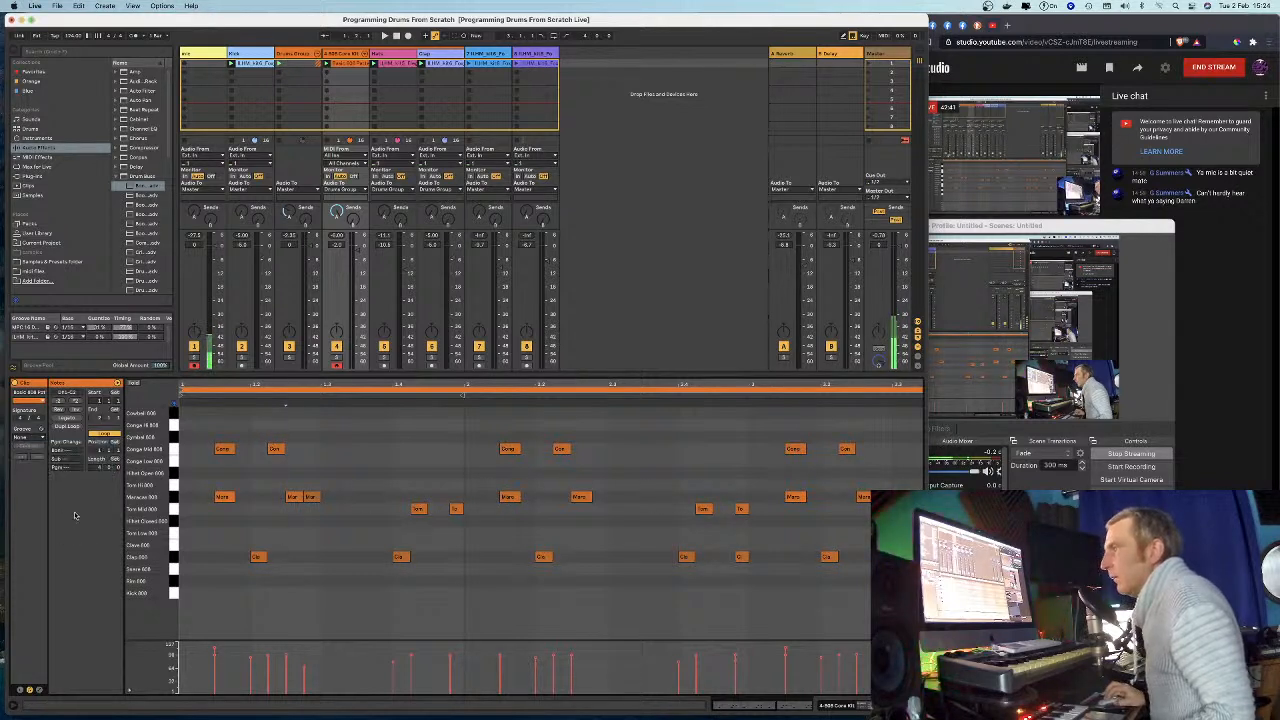
{"action": "left_click", "coordinate": [31, 438]}
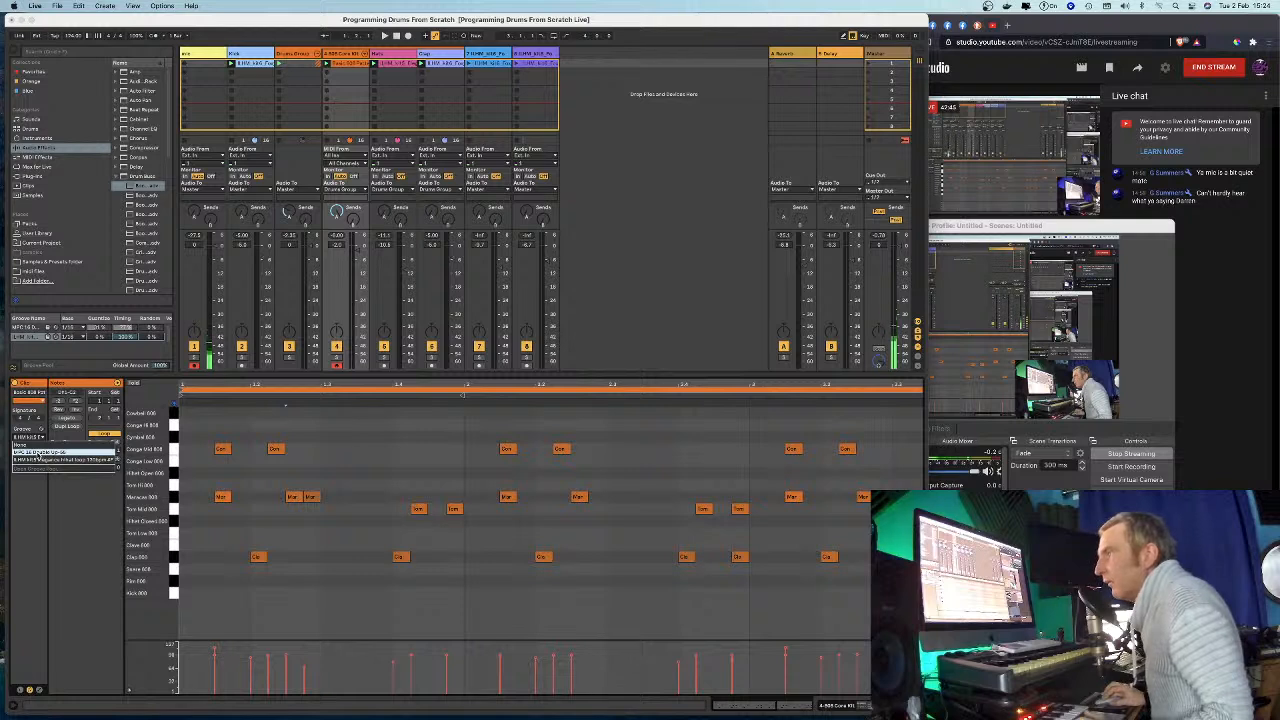
{"action": "left_click", "coordinate": [35, 452]}
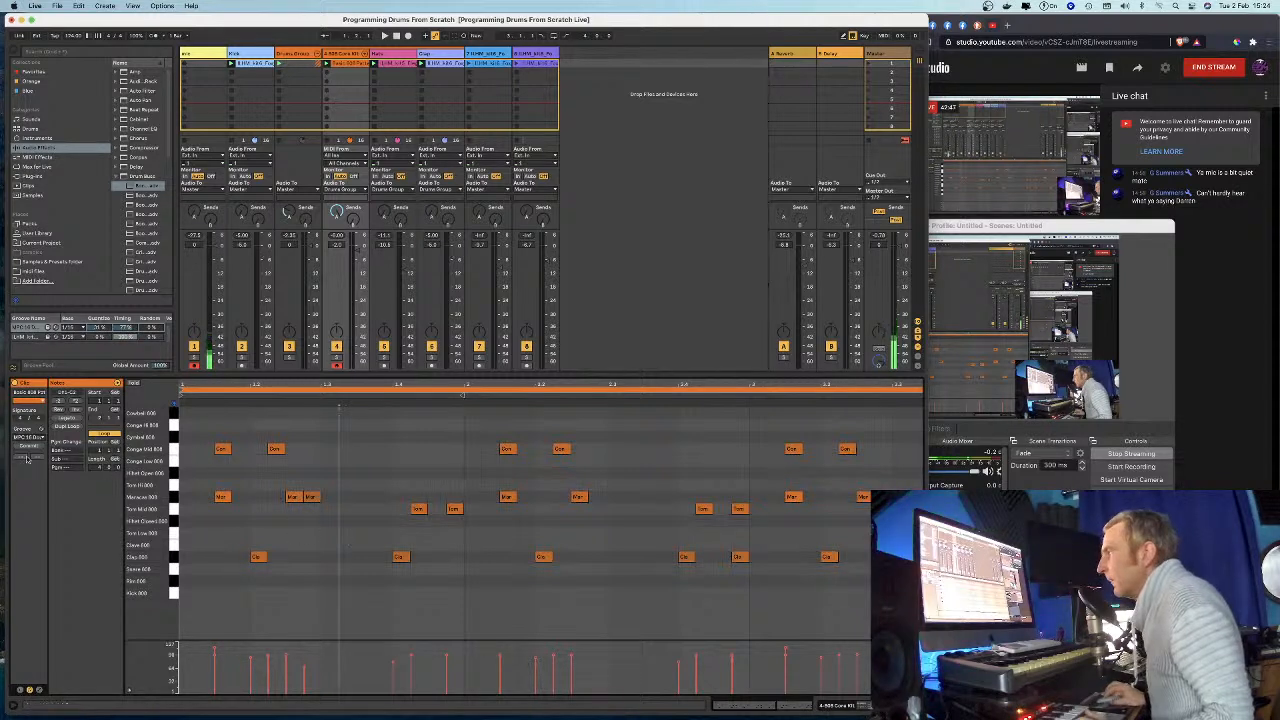
{"action": "left_click", "coordinate": [39, 451]}
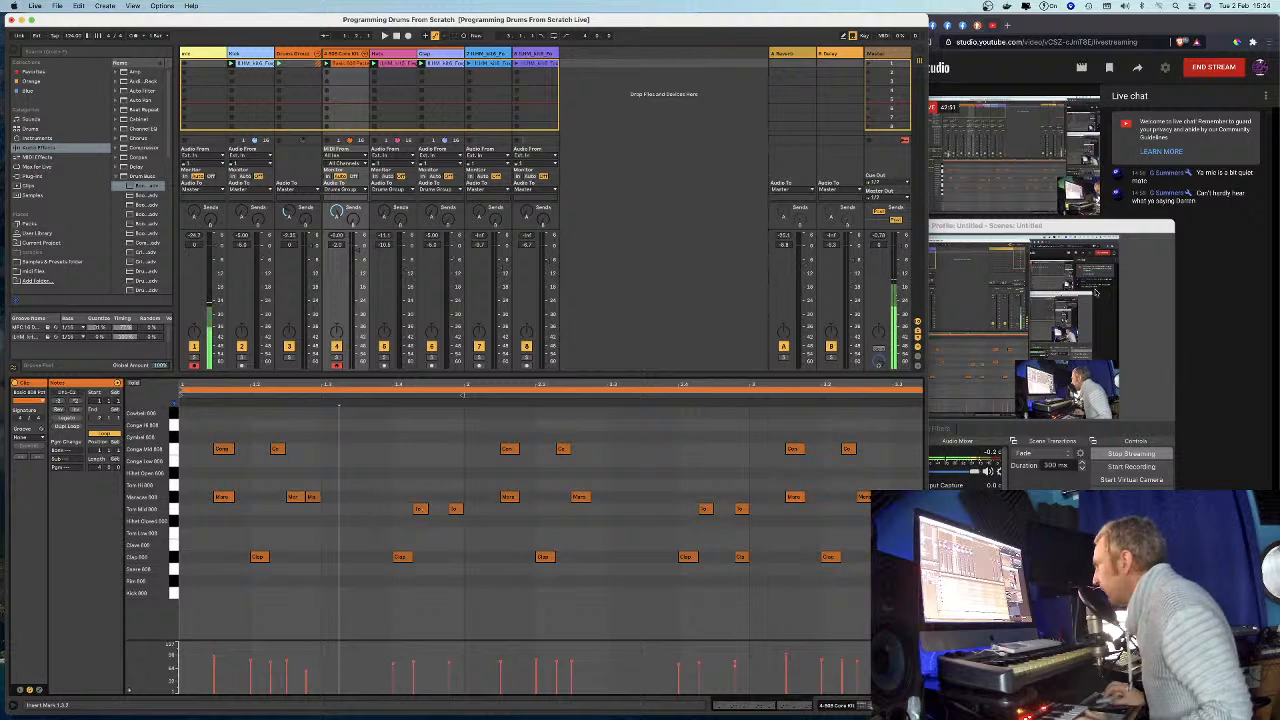
Clear the OBS window away from the stream page and switch back to Ableton Live.
{"action": "left_click", "coordinate": [1010, 229]}
{"action": "left_click", "coordinate": [754, 227]}
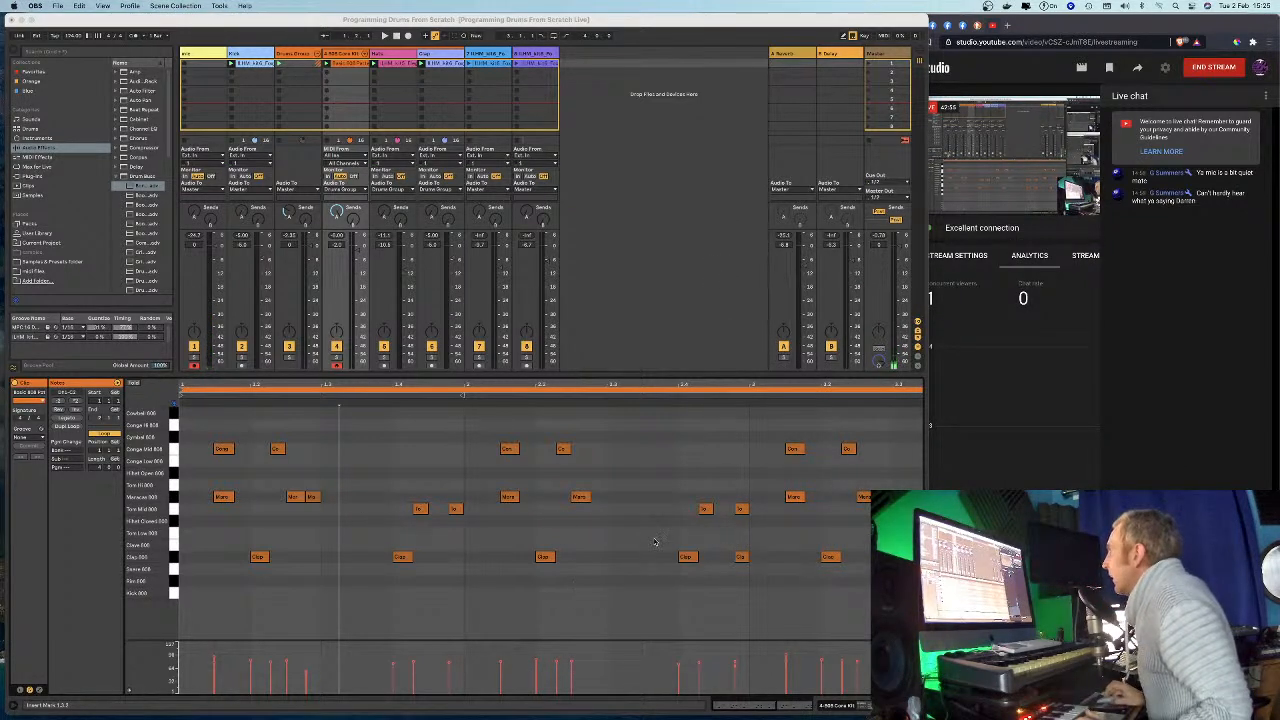
{"action": "left_click", "coordinate": [482, 546]}
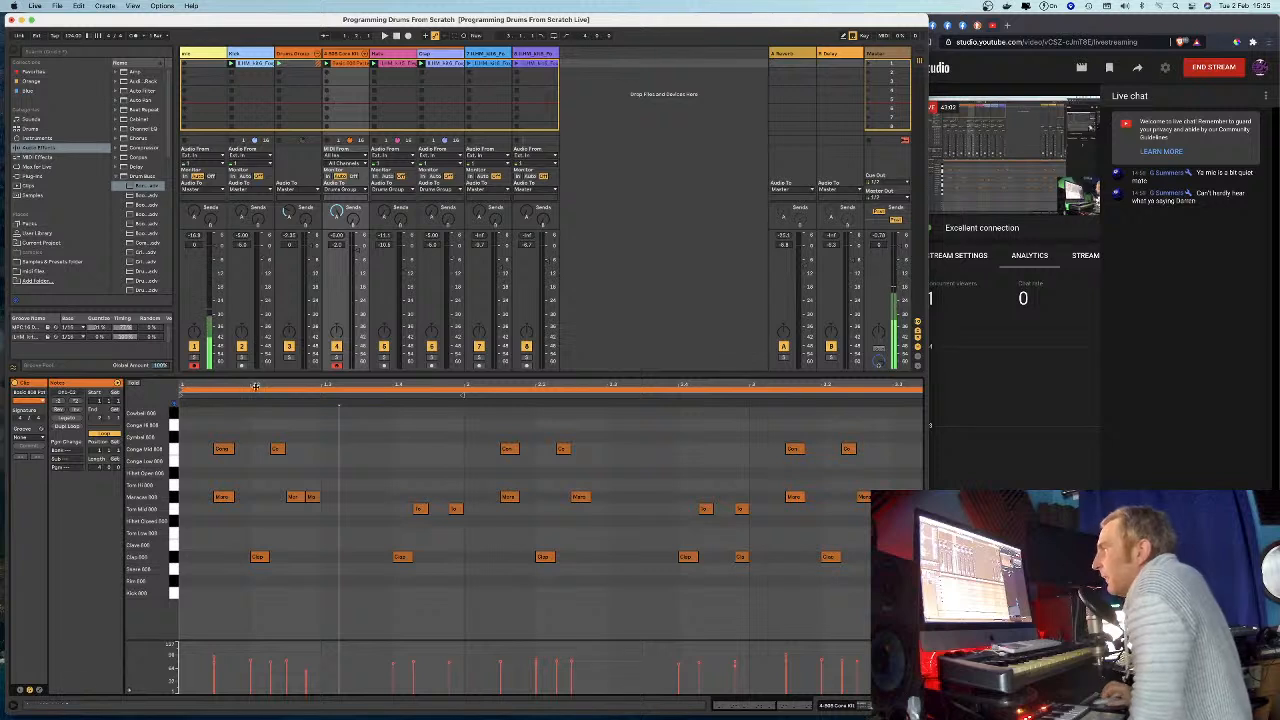
Show all four bars of the 808 clip, solo the Drums Group and play it back to check the groove.
{"action": "key", "text": "minus"}
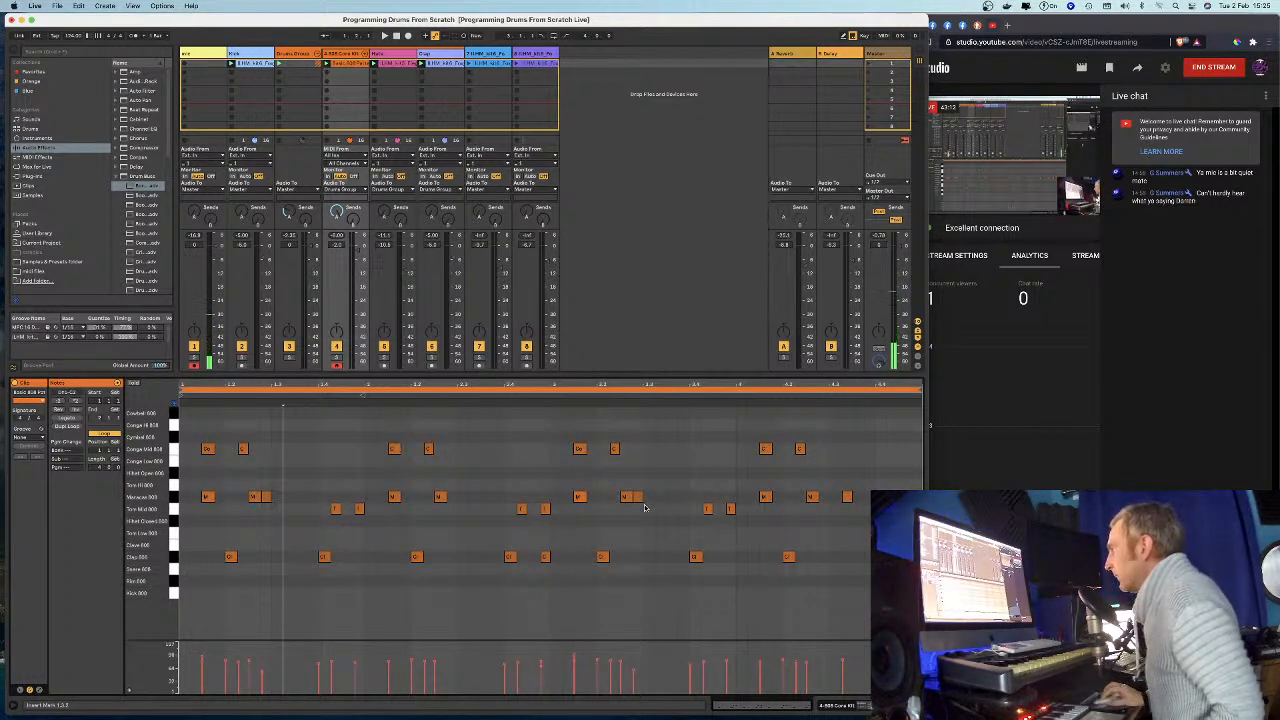
{"action": "left_click", "coordinate": [289, 360]}
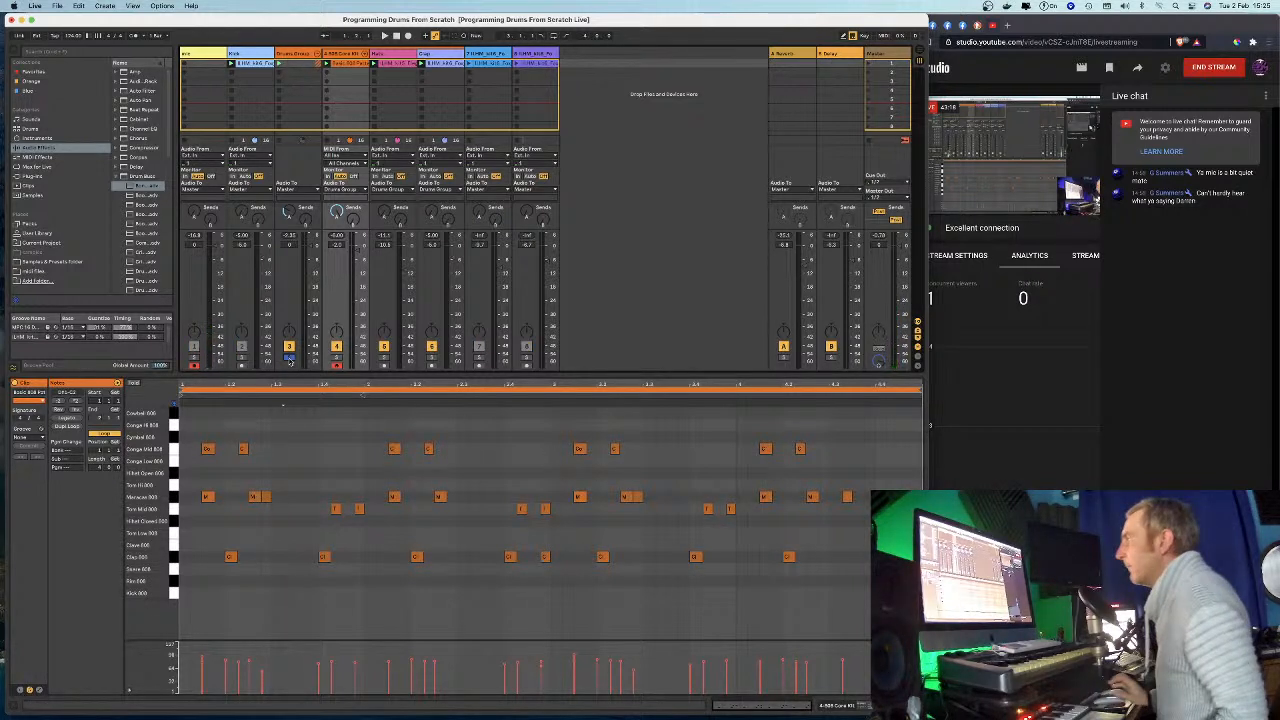
{"action": "key", "text": "space"}
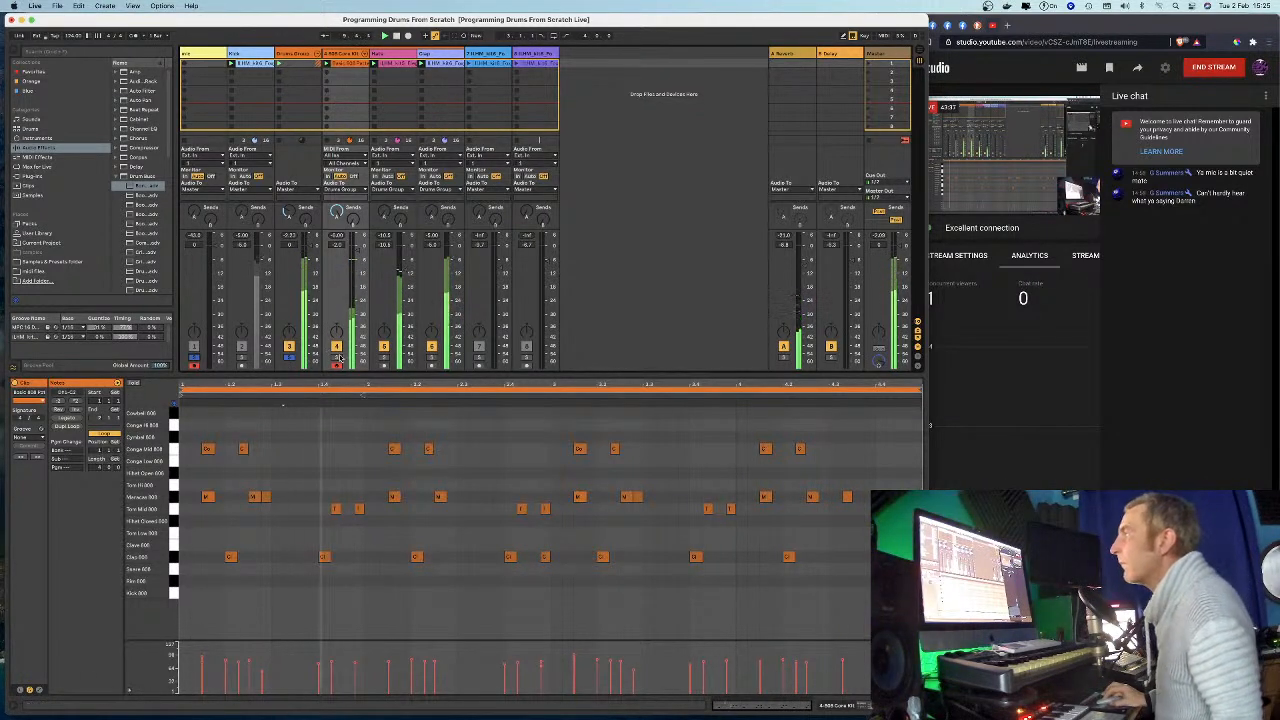
{"action": "left_click", "coordinate": [297, 54]}
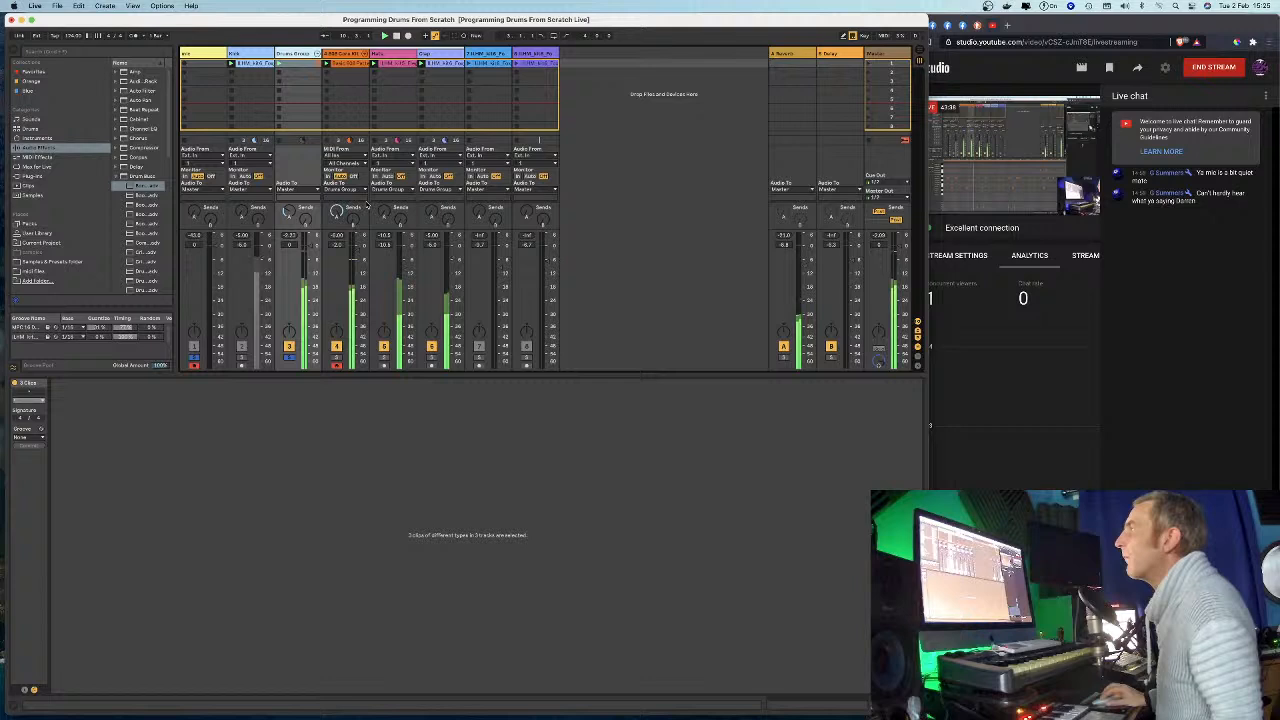
Reopen the 808 clip, audition Conga Hi, and add a Conga Hi note at 2.4.3 extended to the end of bar 2.
{"action": "left_click", "coordinate": [345, 63]}
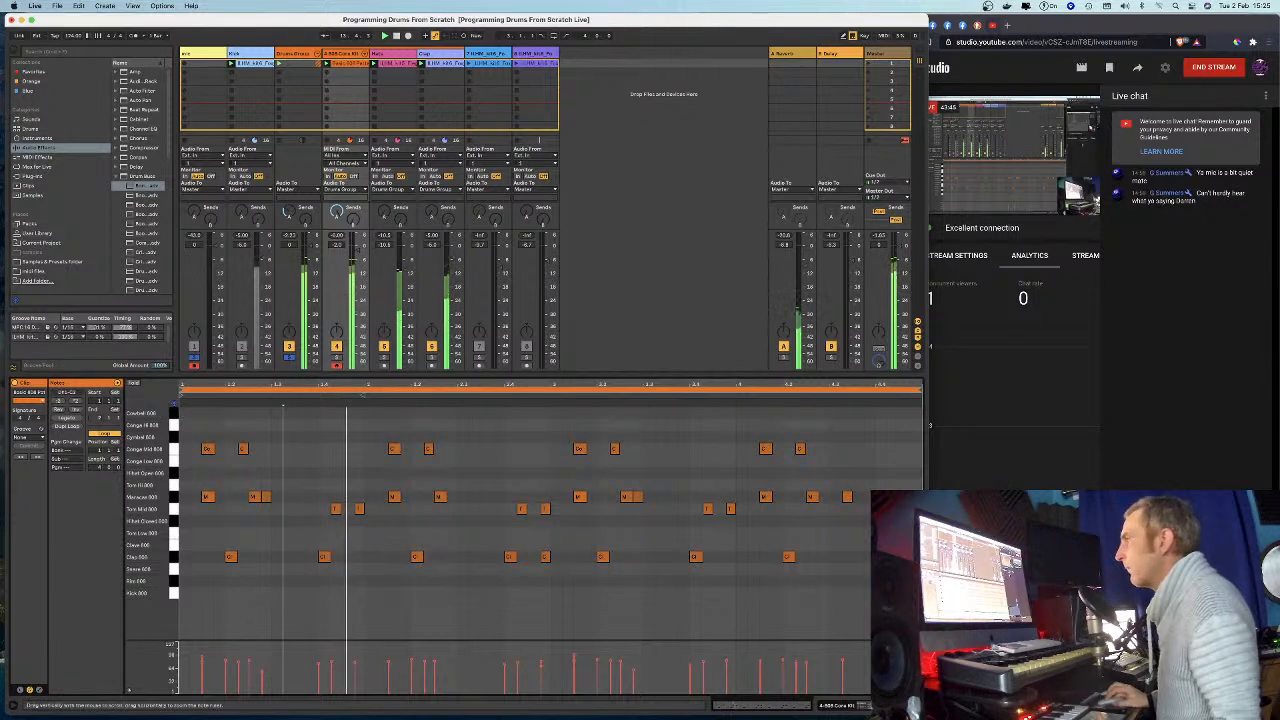
{"action": "left_click", "coordinate": [176, 427]}
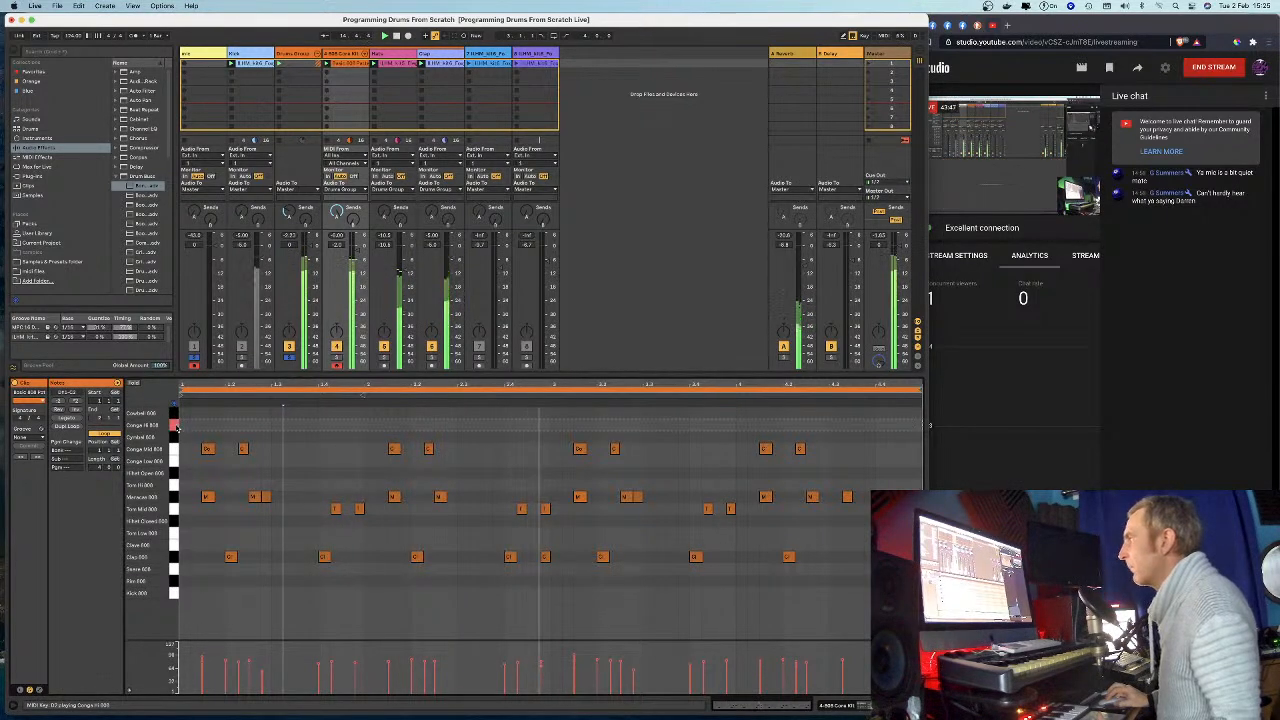
{"action": "double_click", "coordinate": [533, 424]}
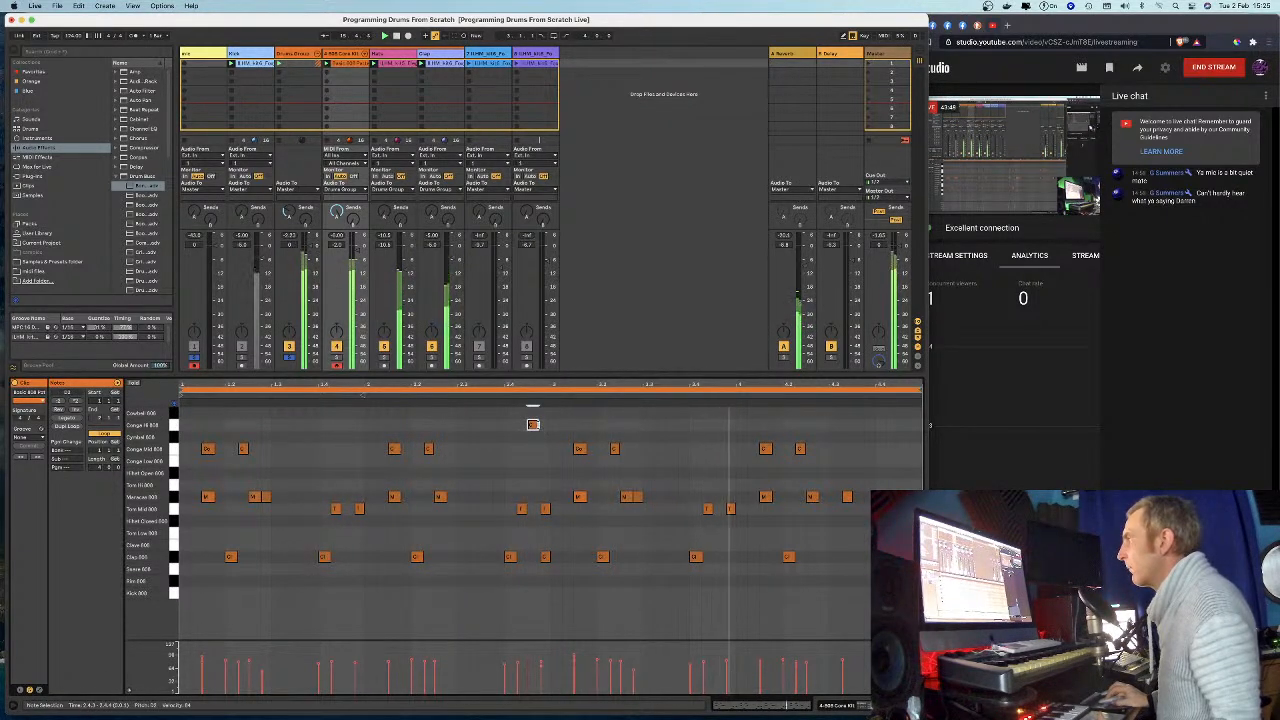
{"action": "left_click_drag", "start_coordinate": [538, 425], "coordinate": [550, 425]}
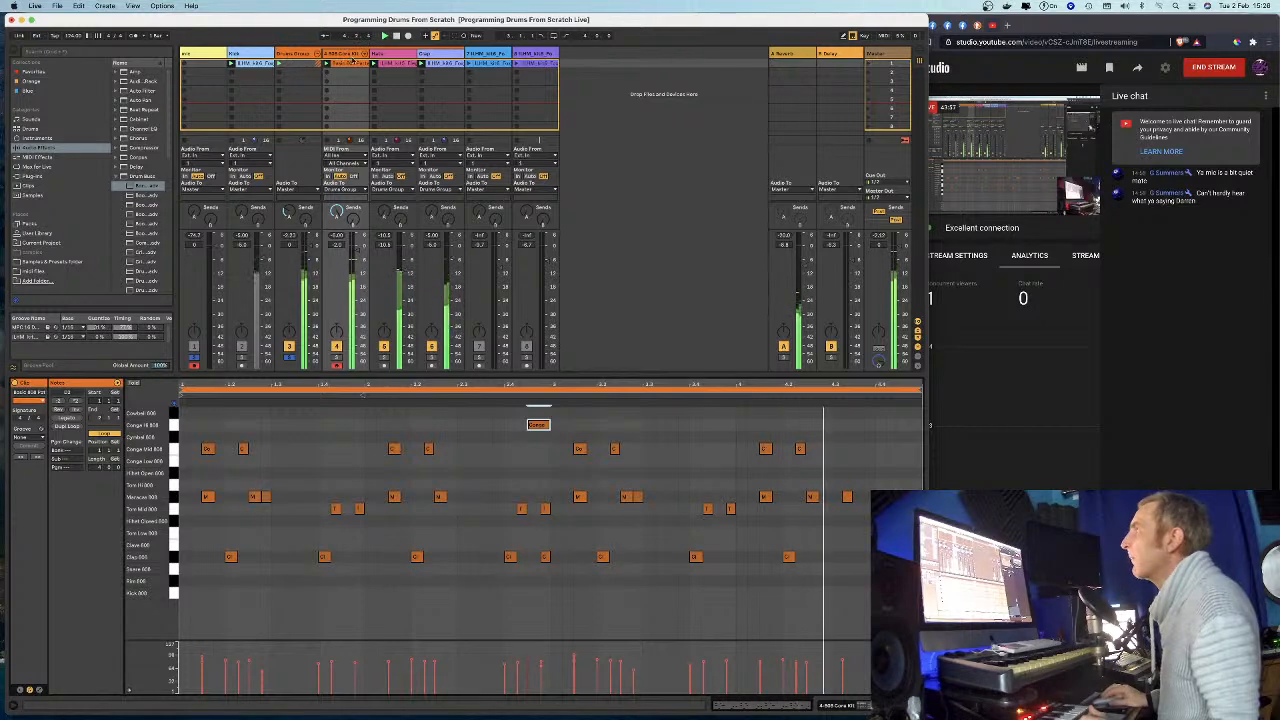
Expand the 808 kit's individual chains in the mixer and lower the Conga Hi chain's volume.
{"action": "left_click", "coordinate": [364, 54]}
{"action": "scroll", "coordinate": [608, 300], "scroll_direction": "right", "scroll_amount": 5}
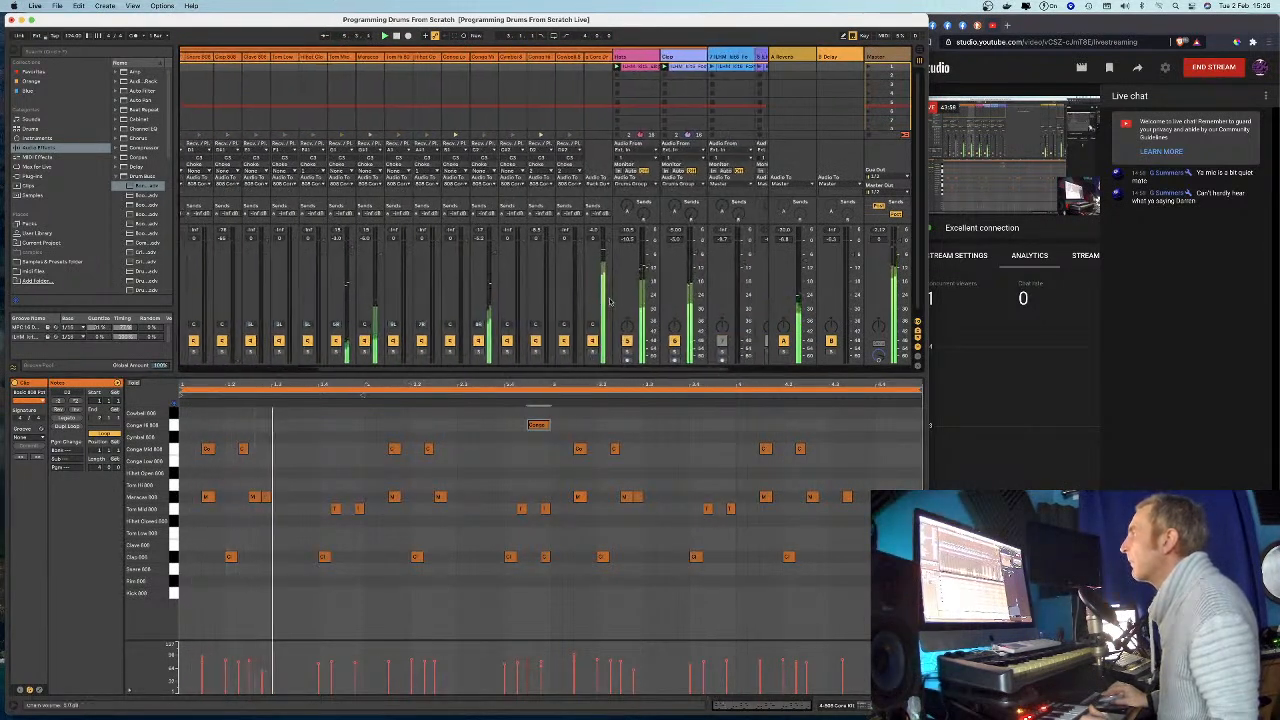
{"action": "scroll", "coordinate": [610, 301], "scroll_direction": "right", "scroll_amount": 1}
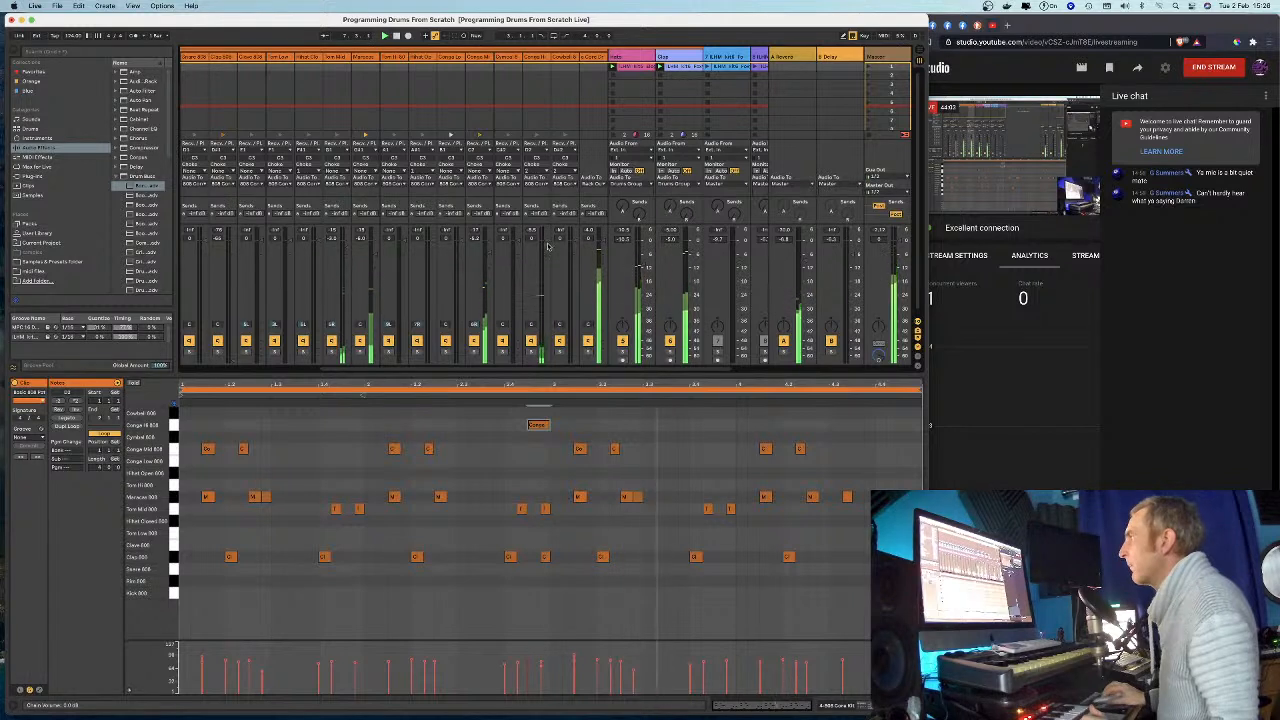
{"action": "left_click_drag", "start_coordinate": [547, 243], "coordinate": [546, 260]}
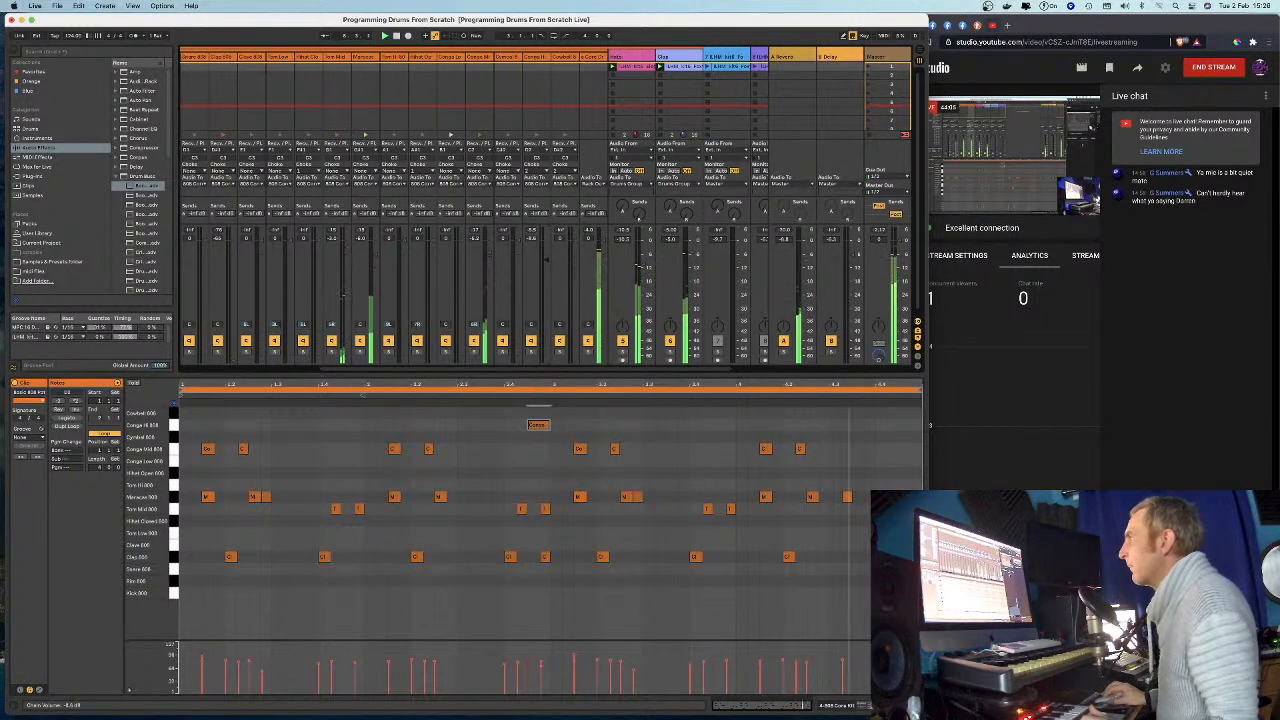
Add a second, shorter Conga Hi note after the first and move both to the last beat of bar 4.
{"action": "double_click", "coordinate": [567, 425]}
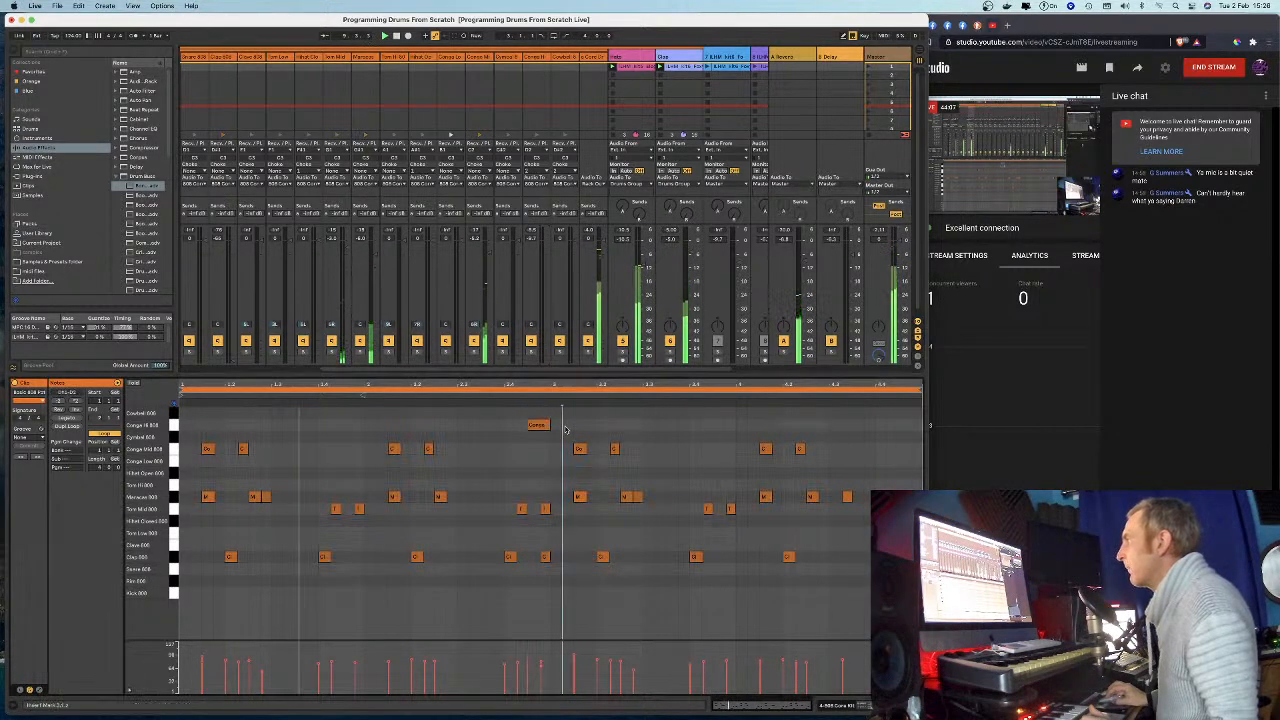
{"action": "left_click_drag", "start_coordinate": [568, 427], "coordinate": [575, 430]}
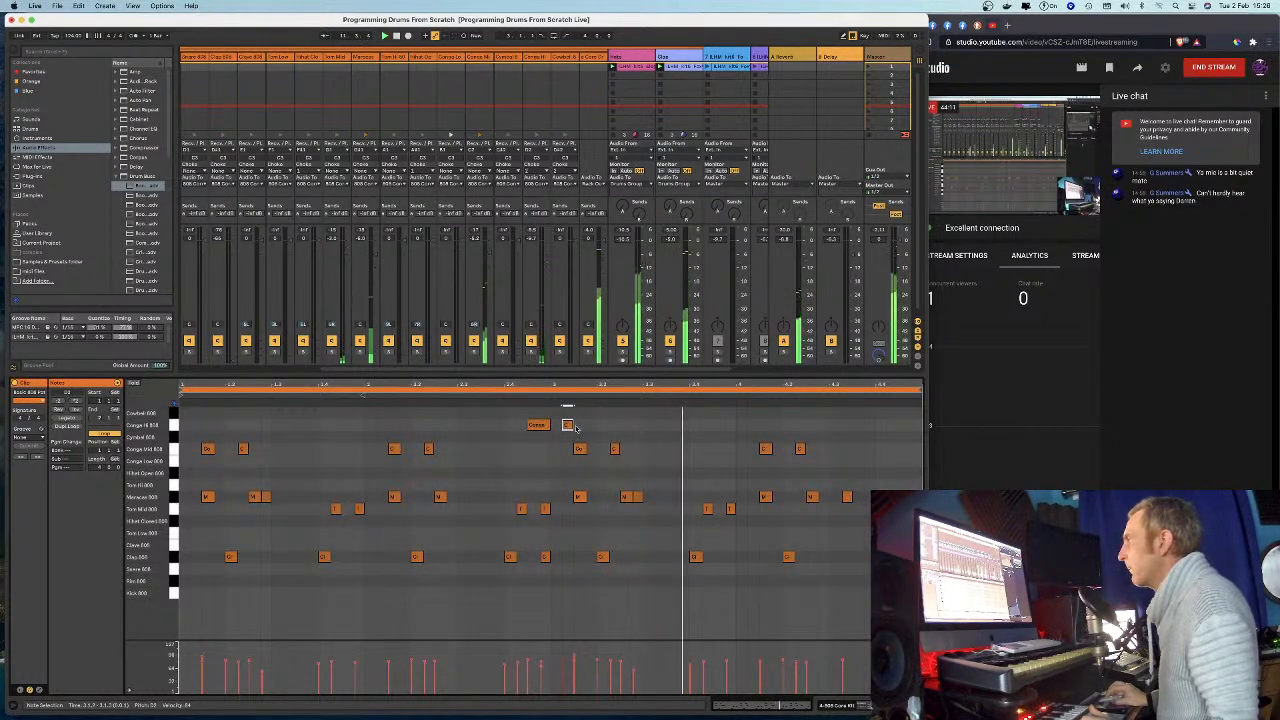
{"action": "left_click_drag", "start_coordinate": [558, 430], "coordinate": [887, 437]}
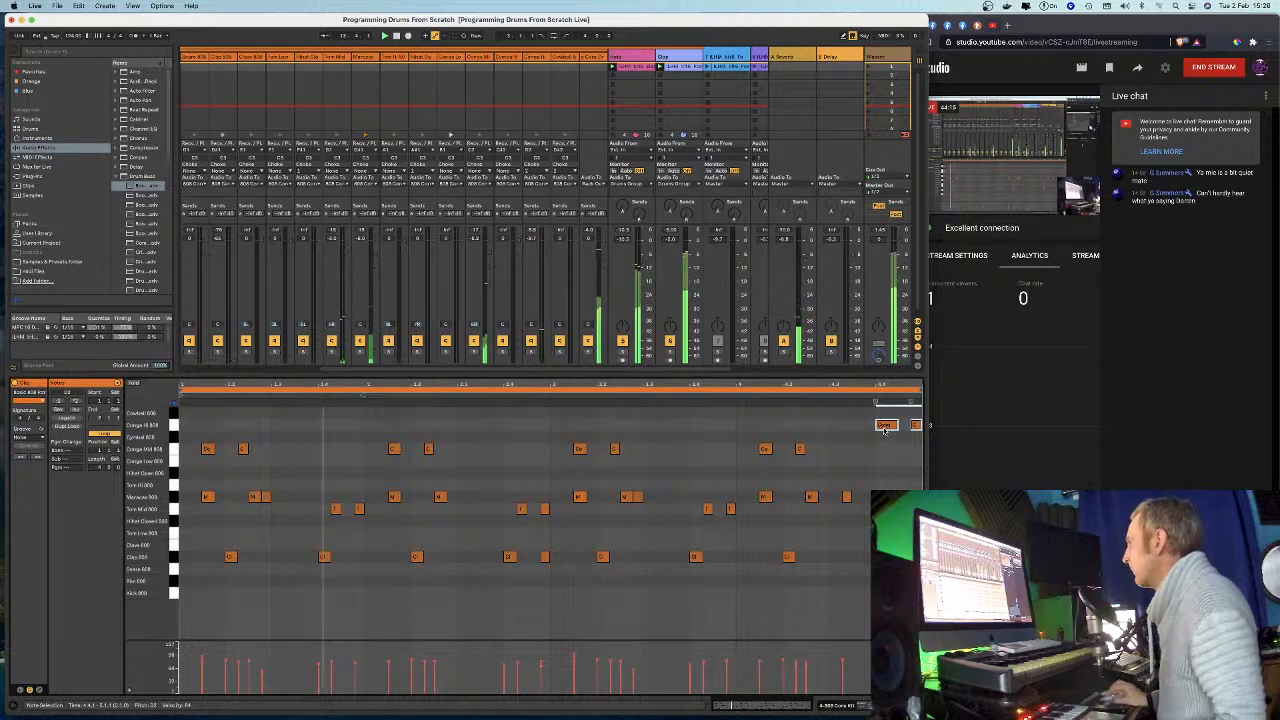
{"action": "left_click", "coordinate": [865, 411]}
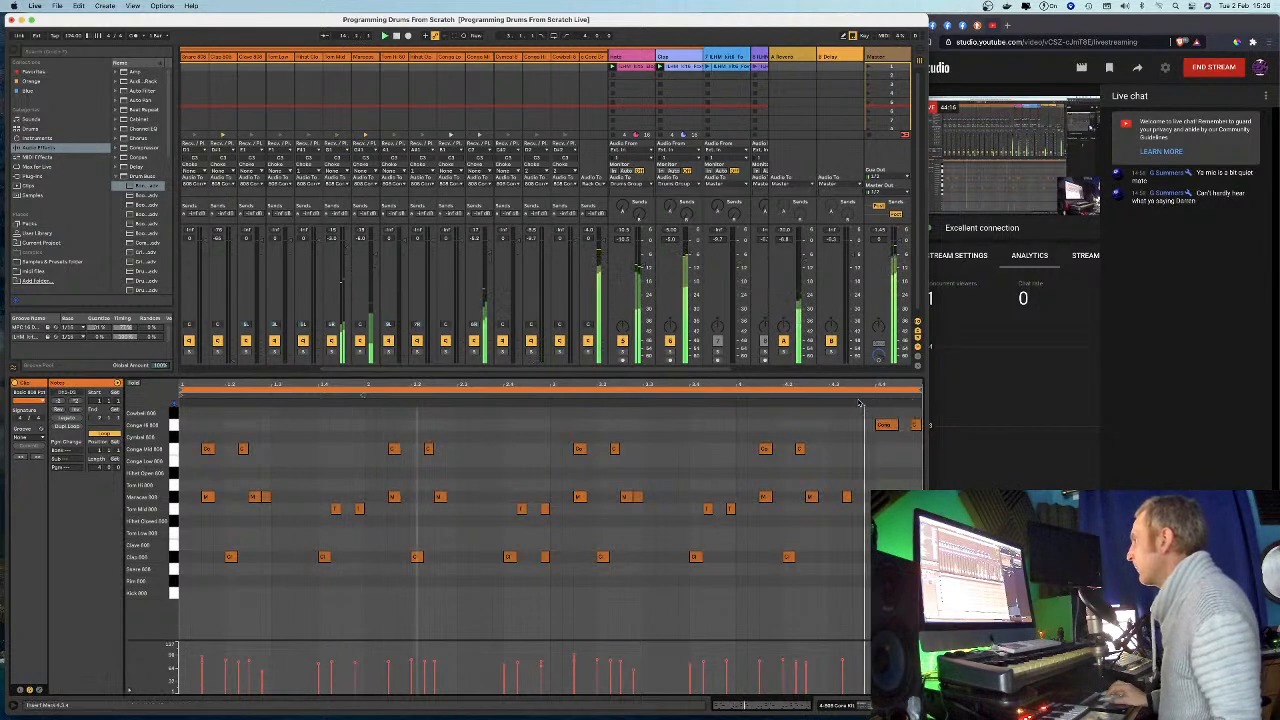
{"action": "left_click", "coordinate": [809, 439]}
Audition several sounds of the 808 kit, including Conga Hi and Hihat Open, to choose another percussion part.
{"action": "left_click", "coordinate": [174, 437]}
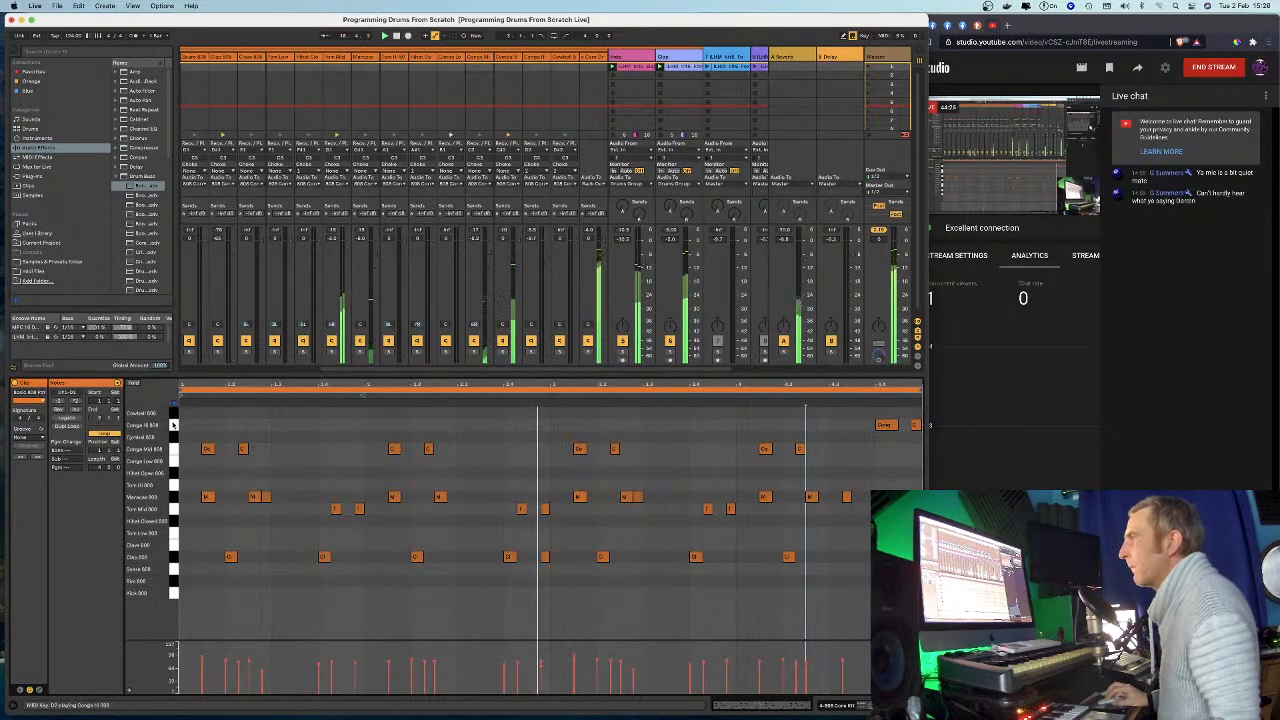
{"action": "left_click", "coordinate": [172, 463]}
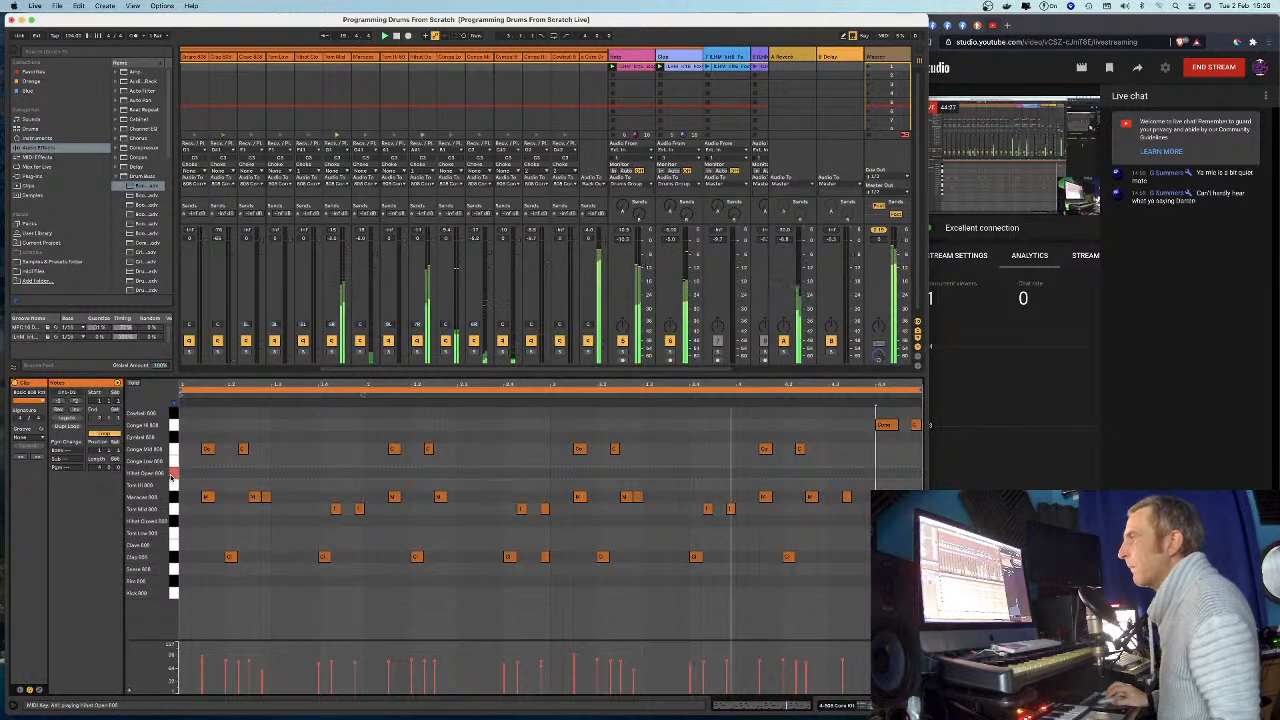
{"action": "left_click", "coordinate": [175, 508]}
{"action": "left_click", "coordinate": [177, 520]}
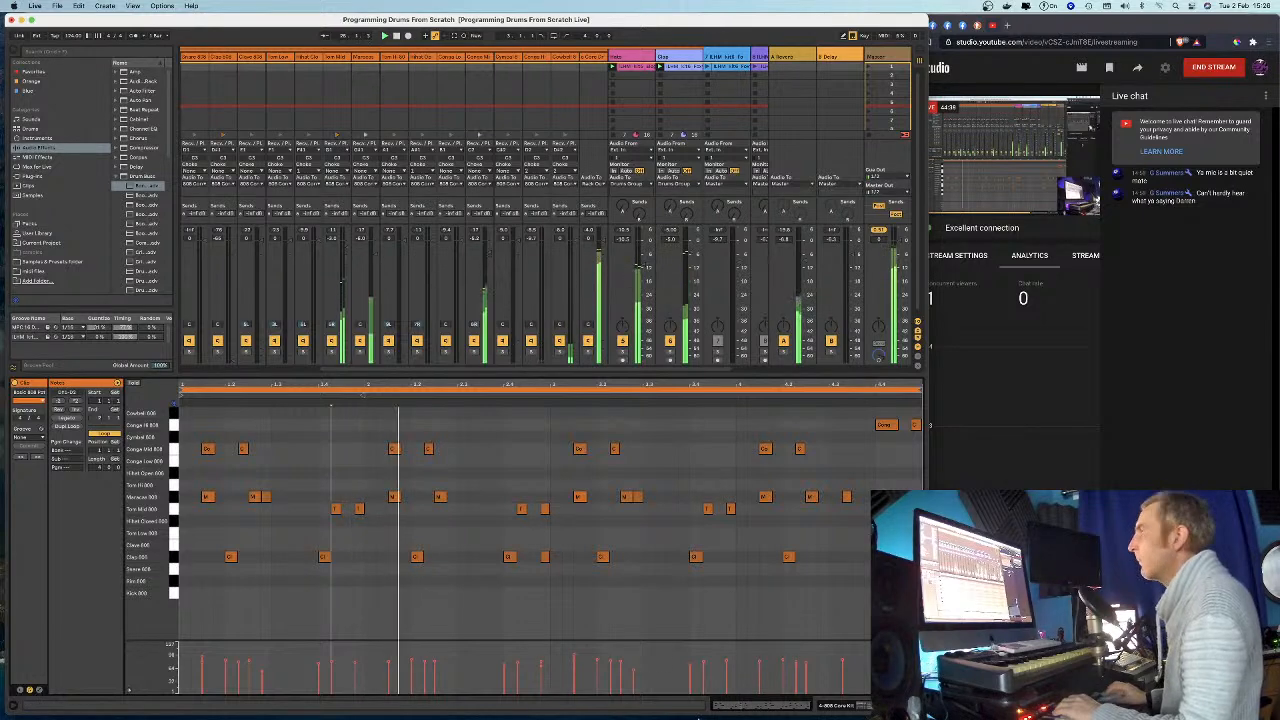
Add two adjacent Cowbell notes at 2.4.1 and 2.4.3, giving the first one a lower velocity.
{"action": "left_click_drag", "start_coordinate": [334, 369], "coordinate": [188, 364]}
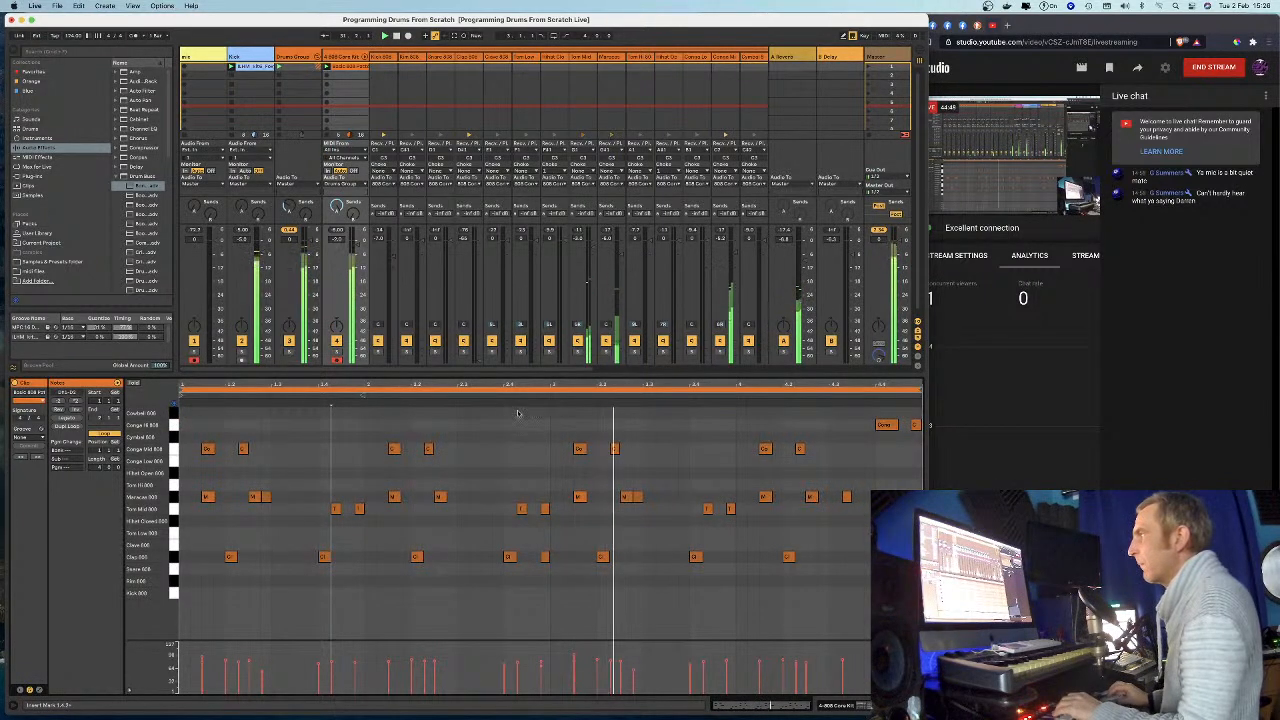
{"action": "mouse_move", "coordinate": [526, 412]}
{"action": "left_mouse_down"}
{"action": "mouse_move", "coordinate": [538, 412]}
{"action": "mouse_move", "coordinate": [517, 415]}
{"action": "left_mouse_up"}
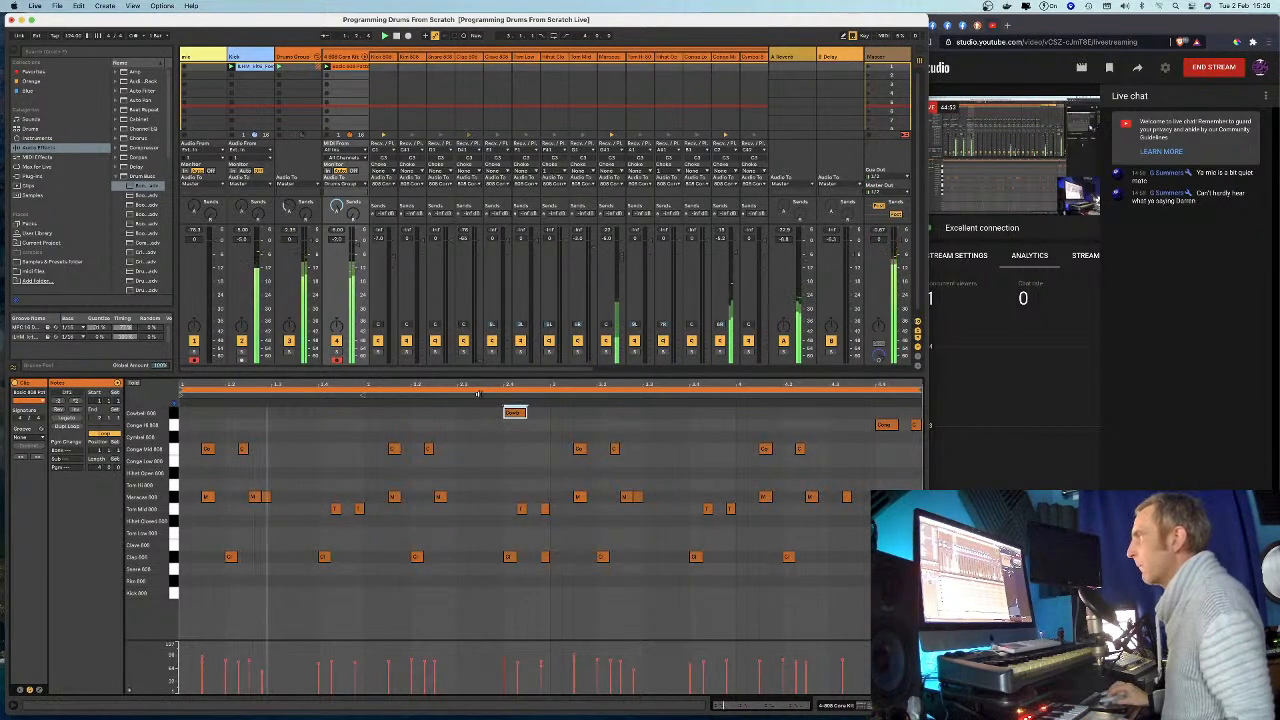
{"action": "key", "text": "super+c"}
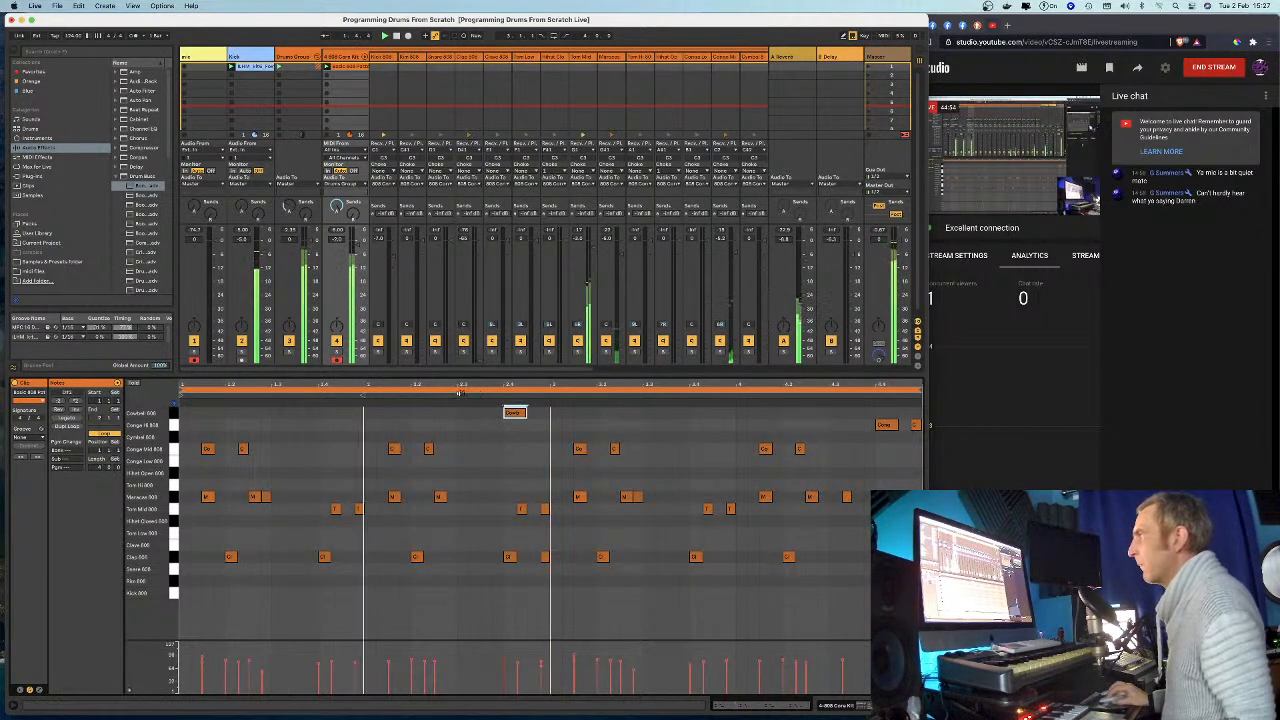
{"action": "left_click", "coordinate": [369, 391]}
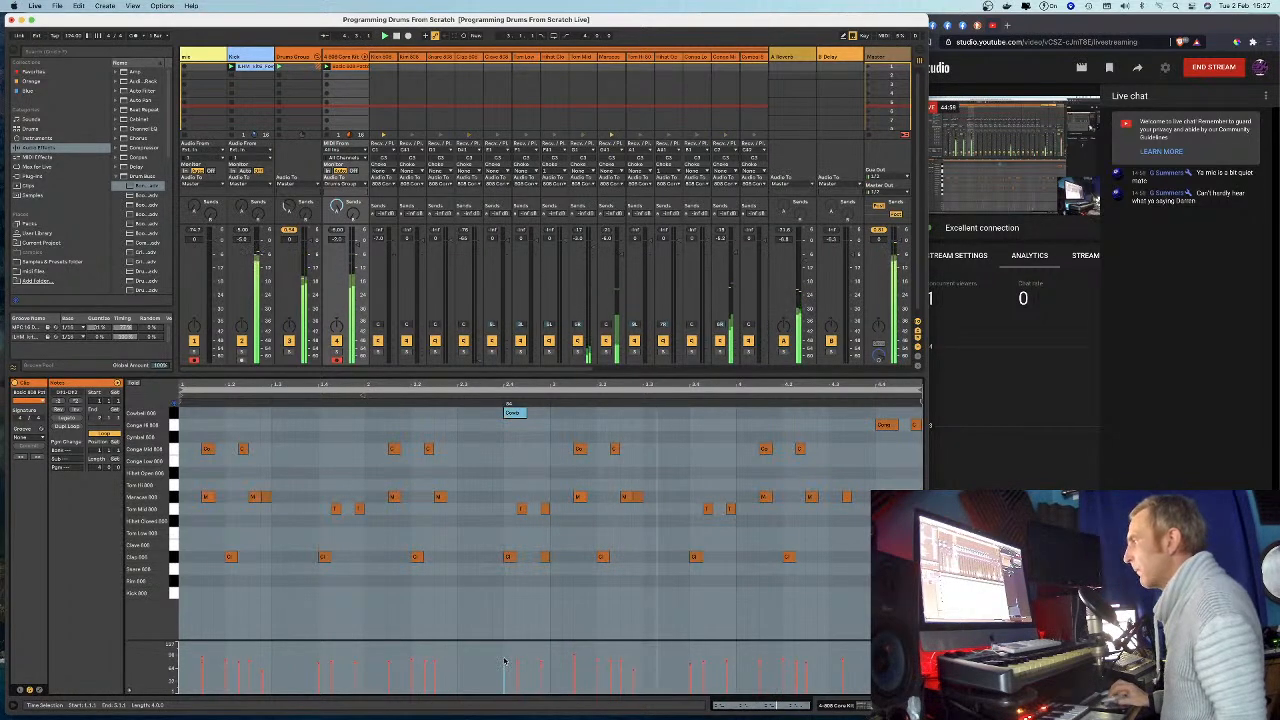
{"action": "left_click", "coordinate": [512, 412]}
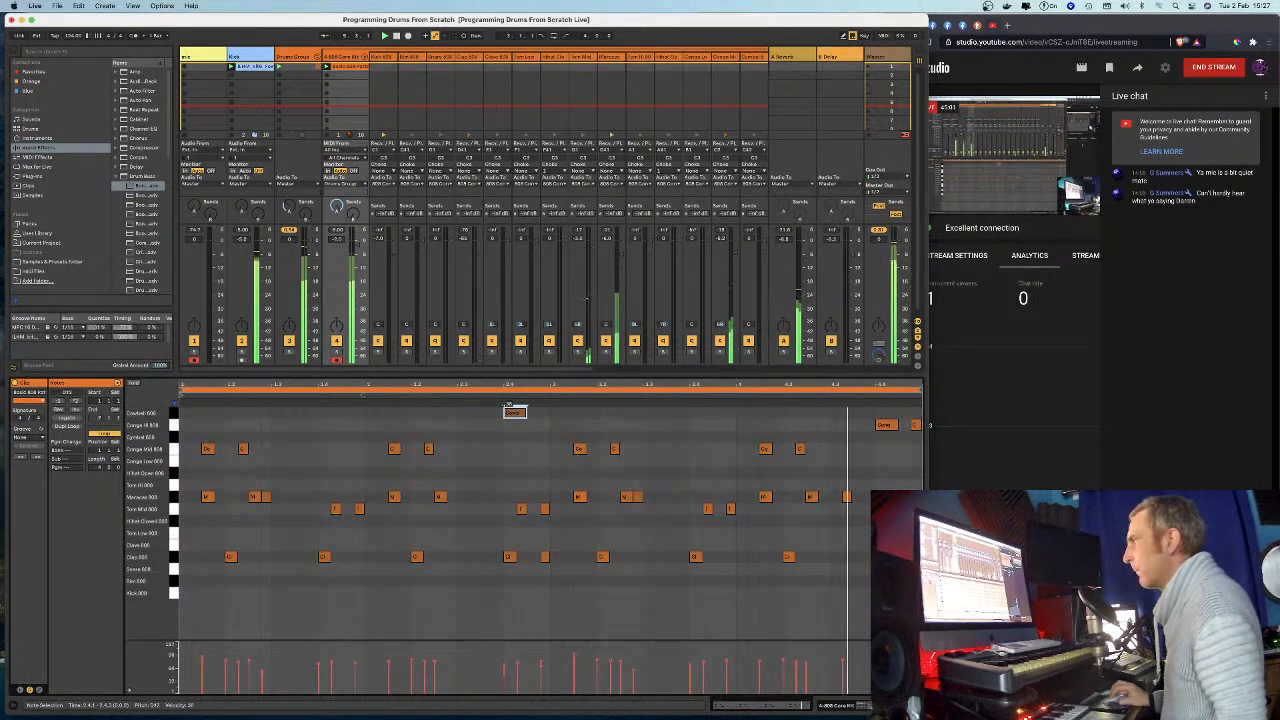
{"action": "double_click", "coordinate": [558, 412]}
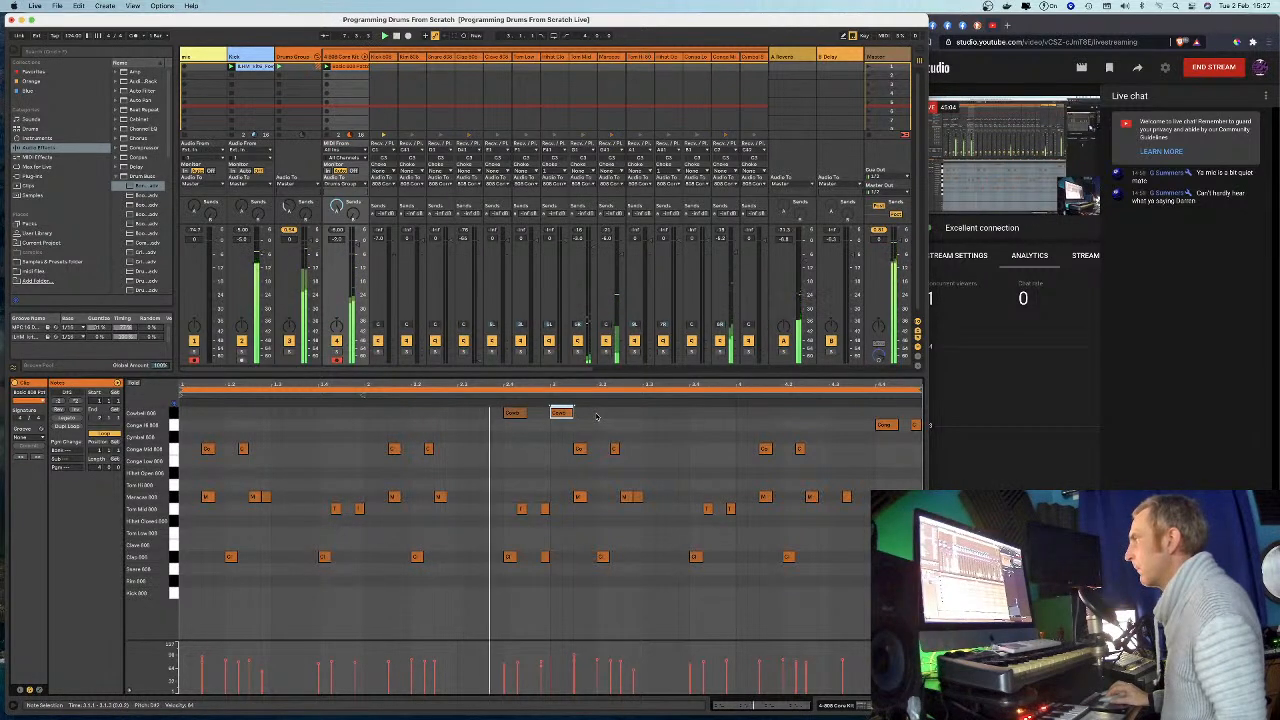
{"action": "left_click_drag", "start_coordinate": [561, 412], "coordinate": [537, 412]}
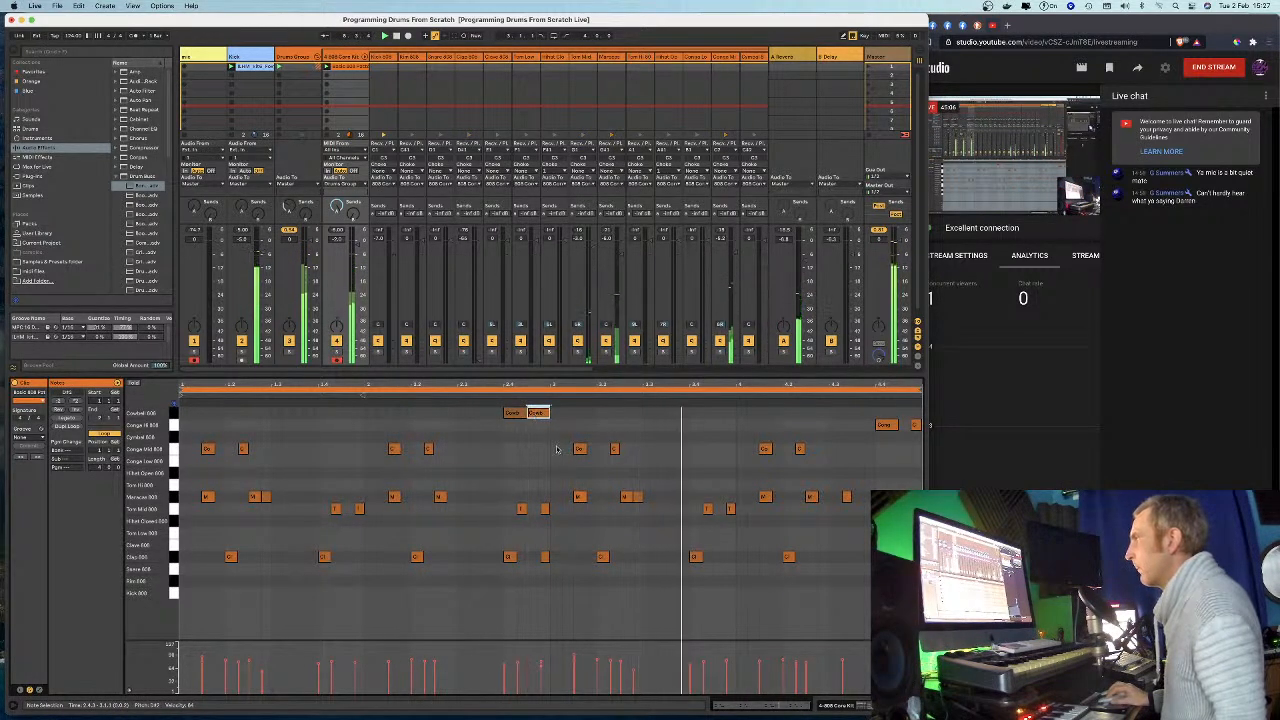
Move the first Cowbell note earlier, to 2.3.3 in the 808 pattern.
{"action": "left_click", "coordinate": [550, 396]}
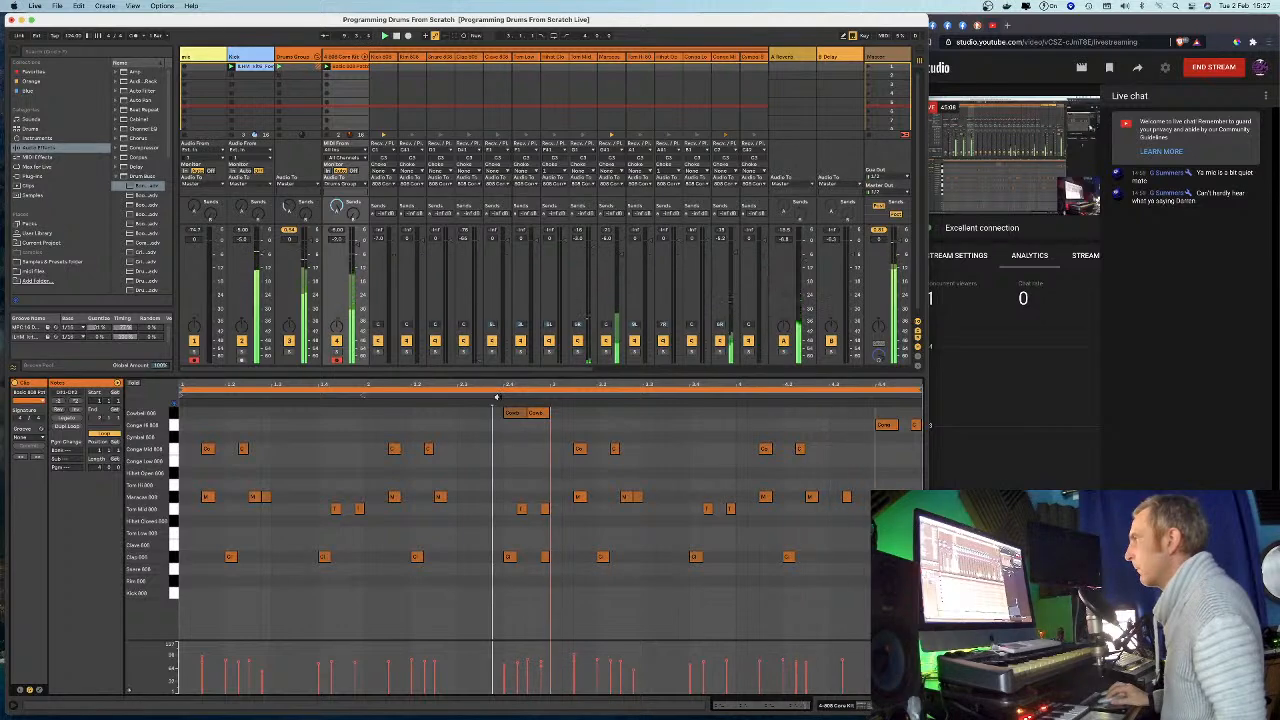
{"action": "left_click_drag", "start_coordinate": [506, 380], "coordinate": [506, 384]}
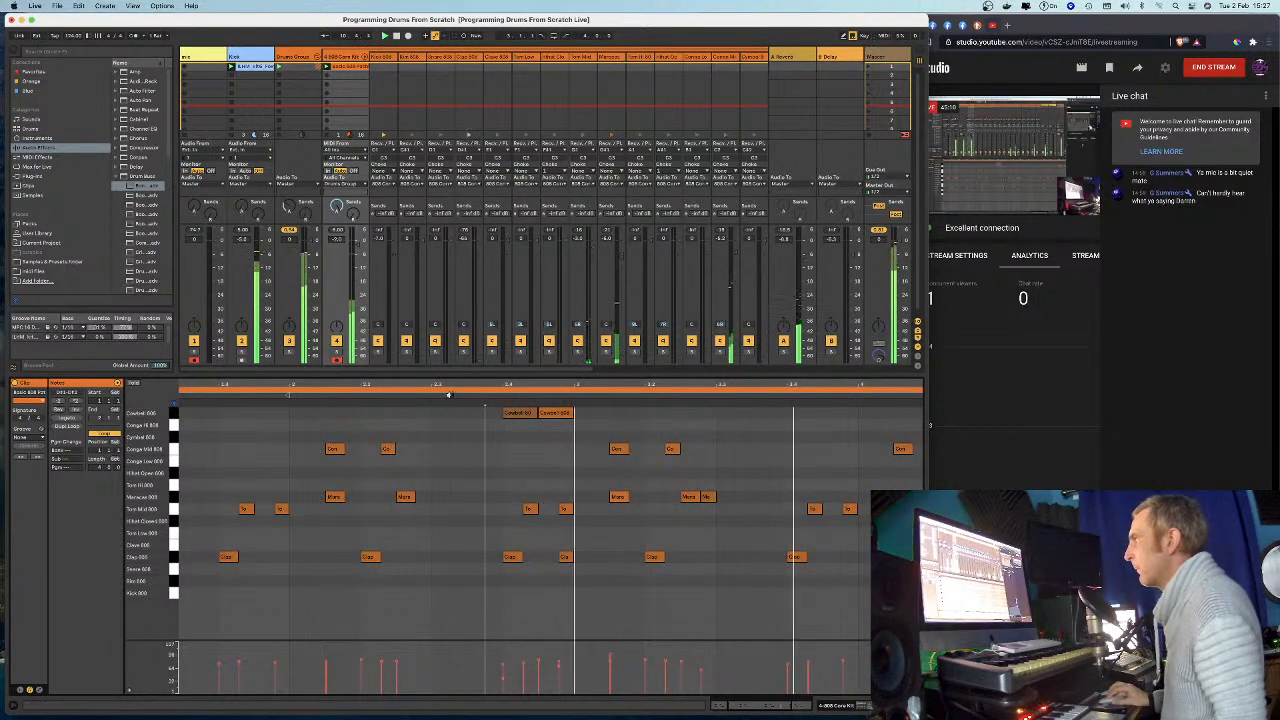
{"action": "right_click", "coordinate": [325, 403]}
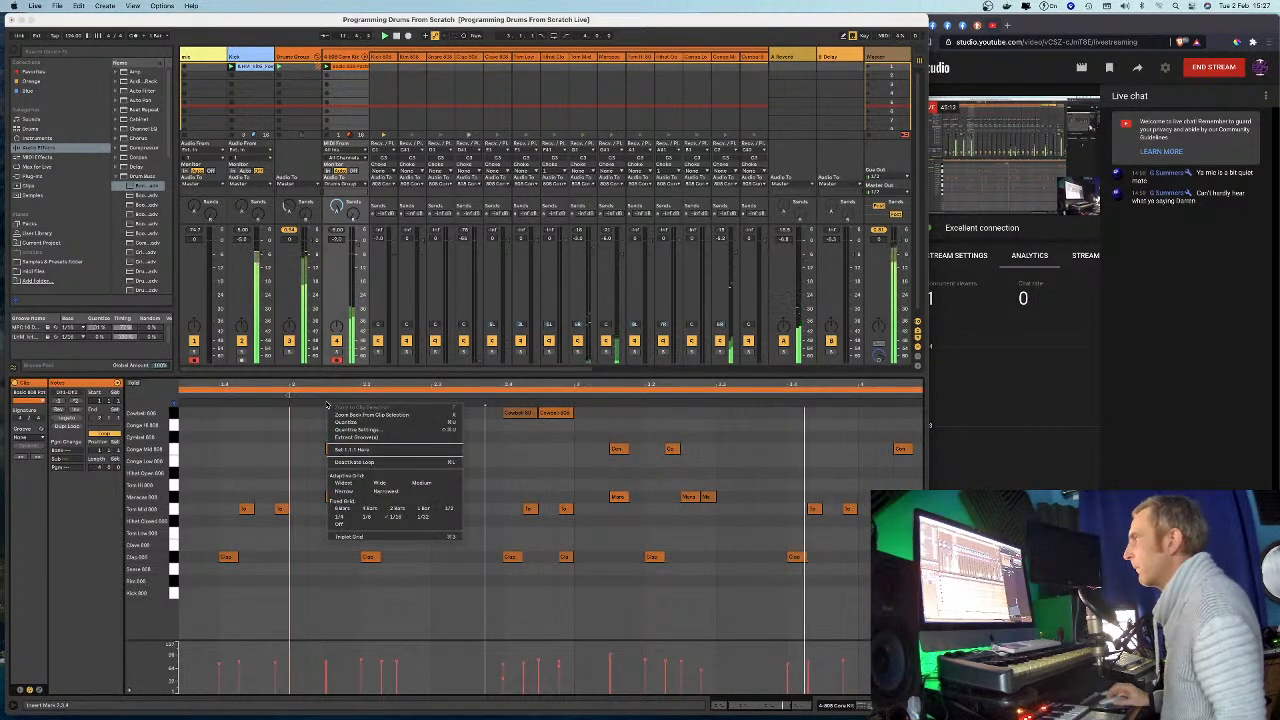
{"action": "left_click", "coordinate": [319, 406]}
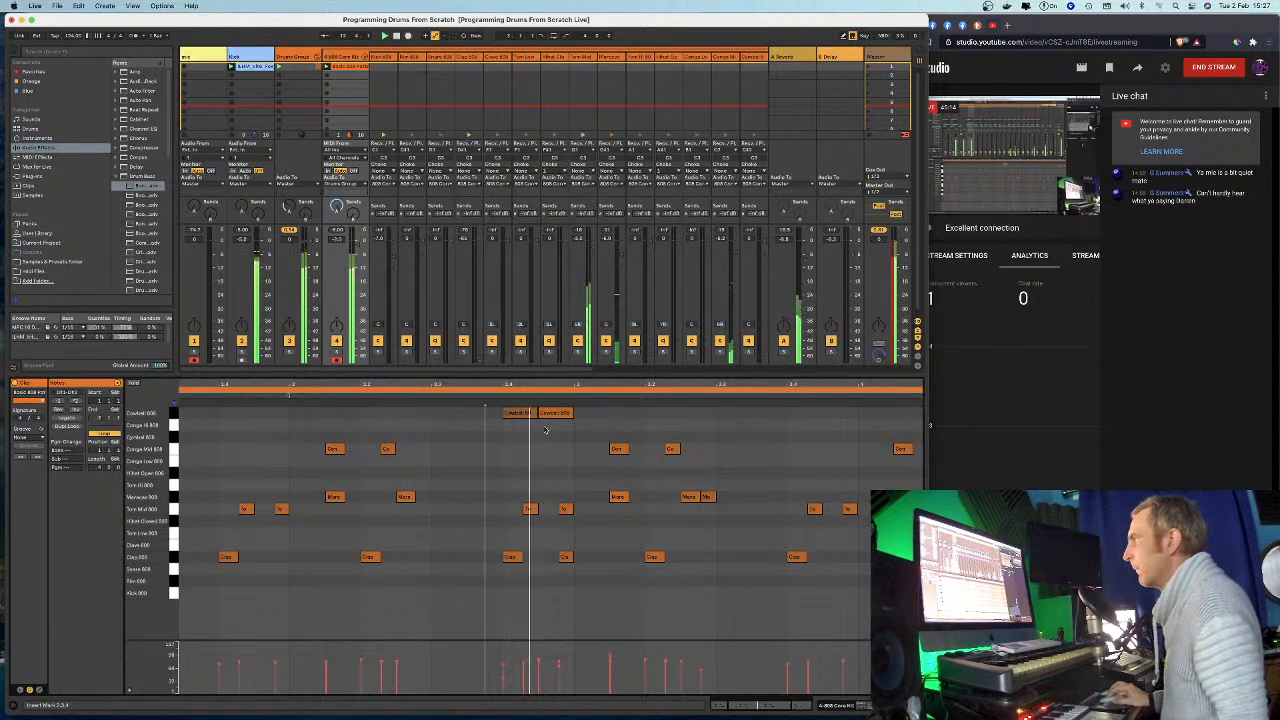
{"action": "left_click", "coordinate": [574, 433]}
{"action": "left_click_drag", "start_coordinate": [526, 414], "coordinate": [497, 413]}
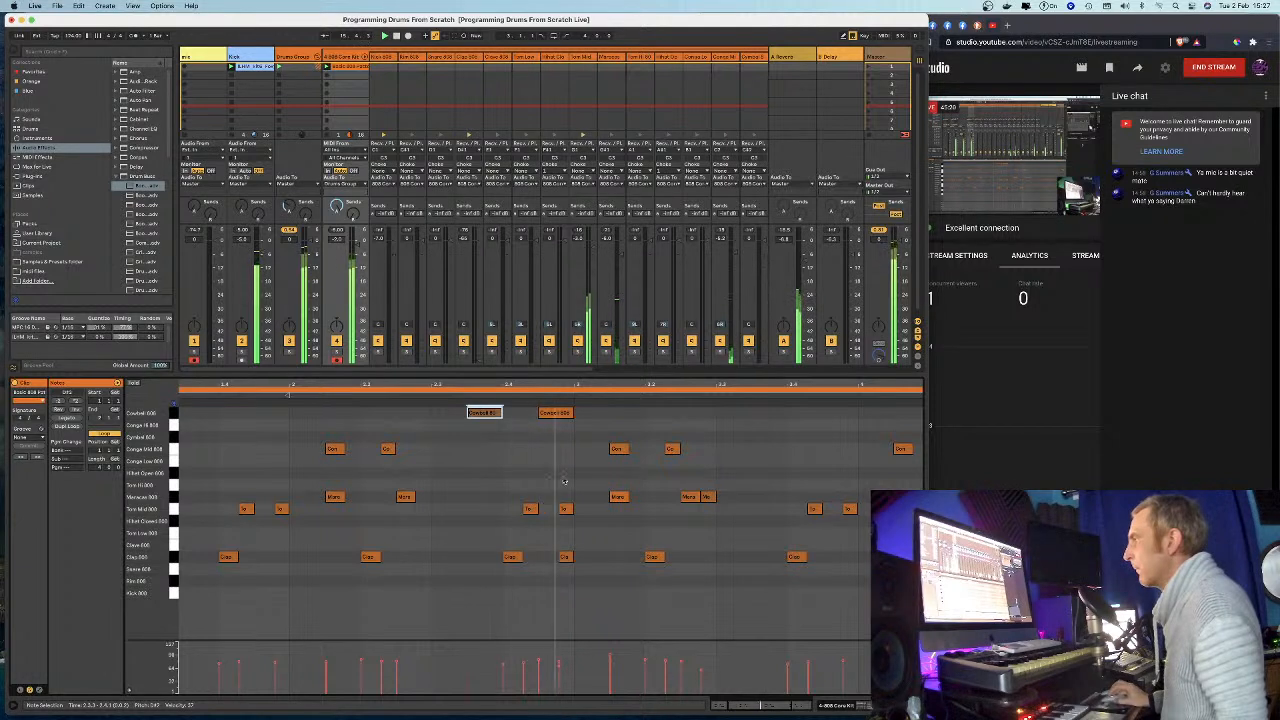
Try the second Cowbell note one sixteenth earlier at 2.4.2, listen to it, and move it back to 2.4.3.
{"action": "left_click_drag", "start_coordinate": [549, 412], "coordinate": [530, 412]}
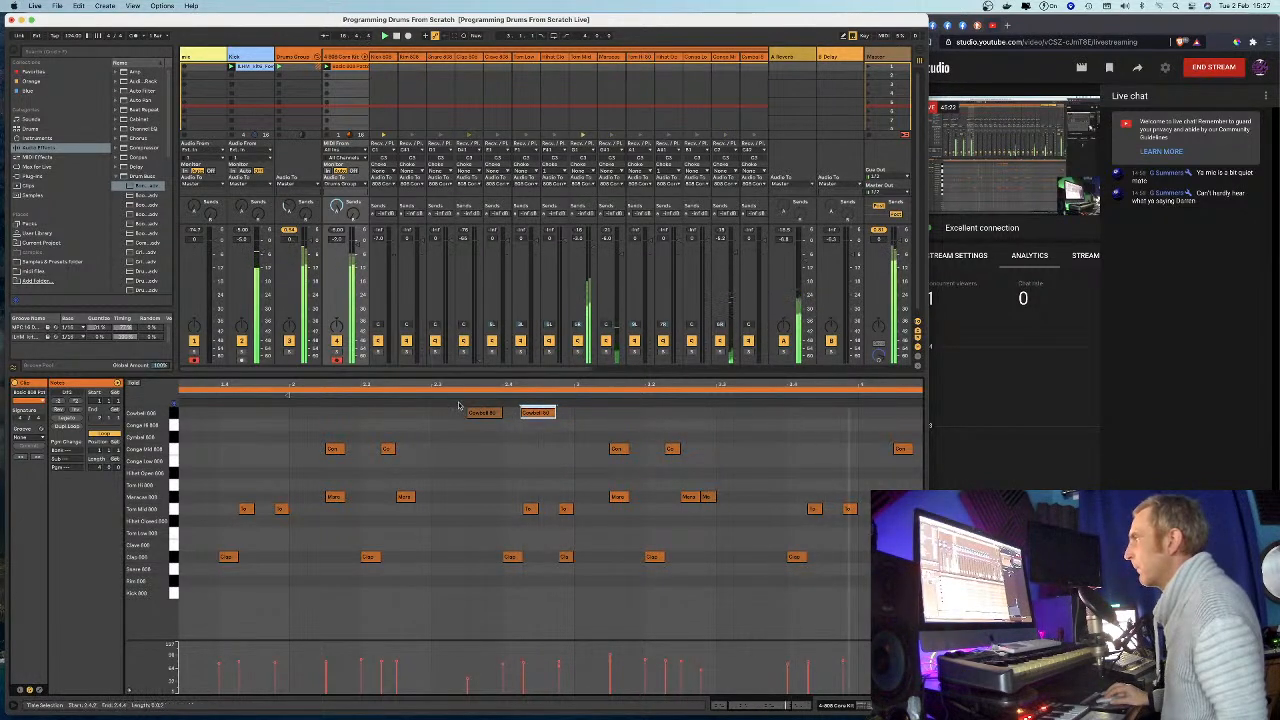
{"action": "left_click", "coordinate": [290, 397]}
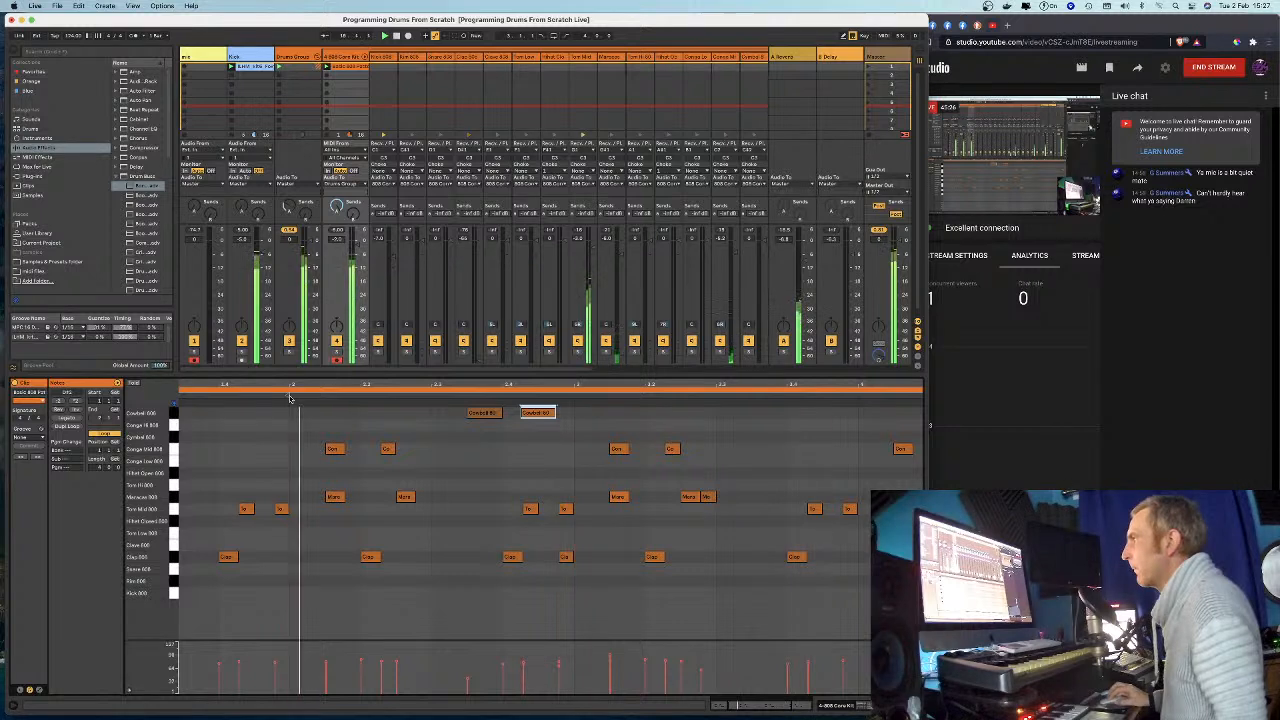
{"action": "left_click_drag", "start_coordinate": [320, 385], "coordinate": [437, 384]}
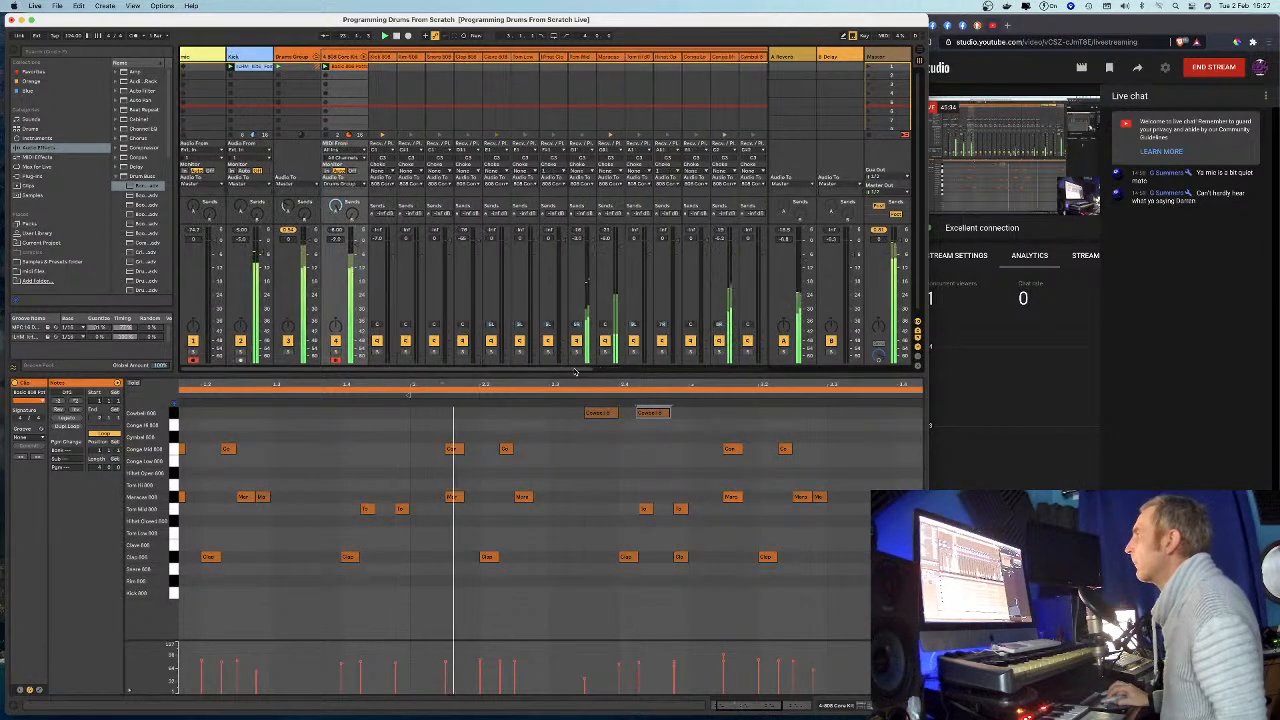
{"action": "scroll", "coordinate": [580, 150], "scroll_direction": "right", "scroll_amount": 5}
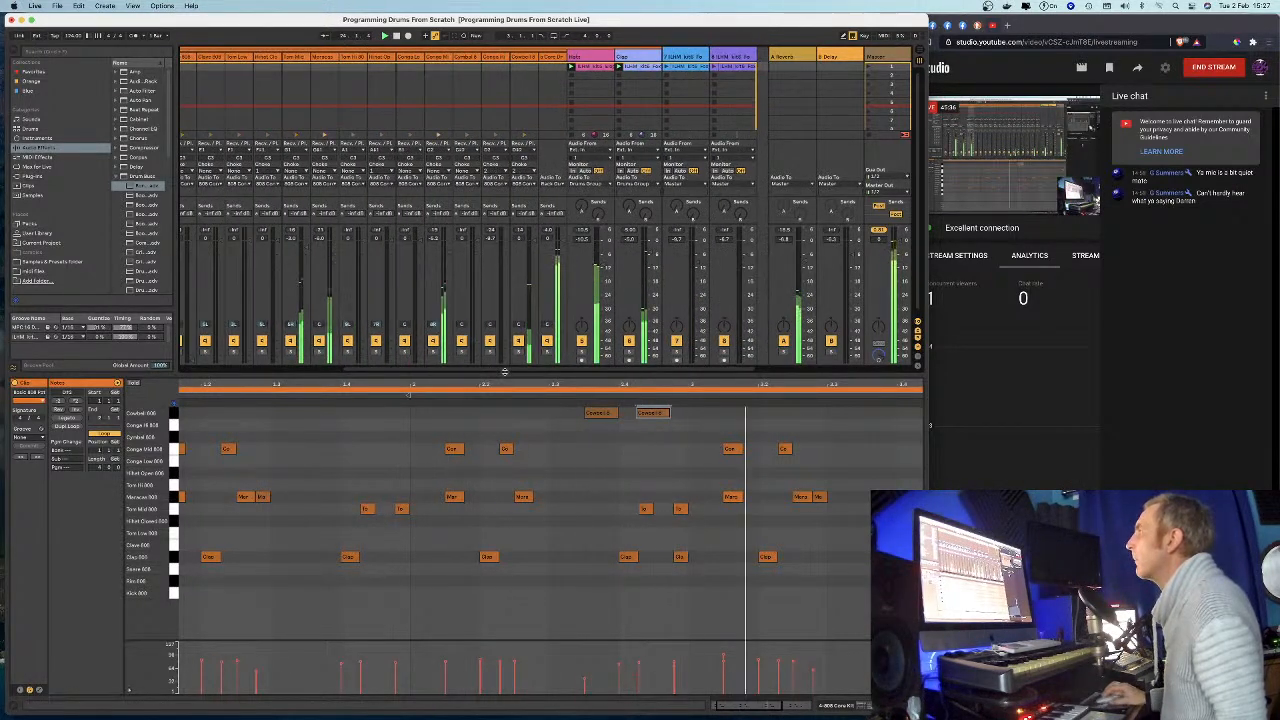
{"action": "left_click_drag", "start_coordinate": [658, 416], "coordinate": [678, 421]}
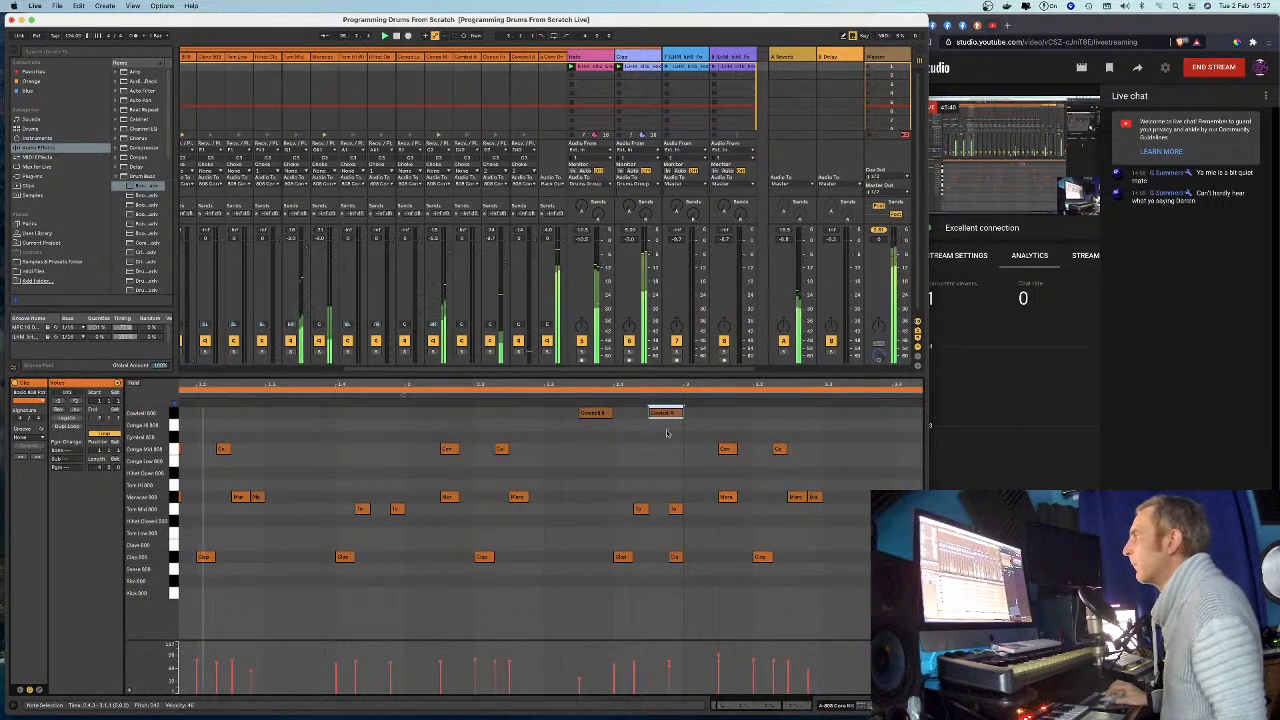
Assign the MPC 16 groove to the 808 clip, commit it to the notes, listen to the result, and undo the commit.
{"action": "left_click", "coordinate": [41, 437]}
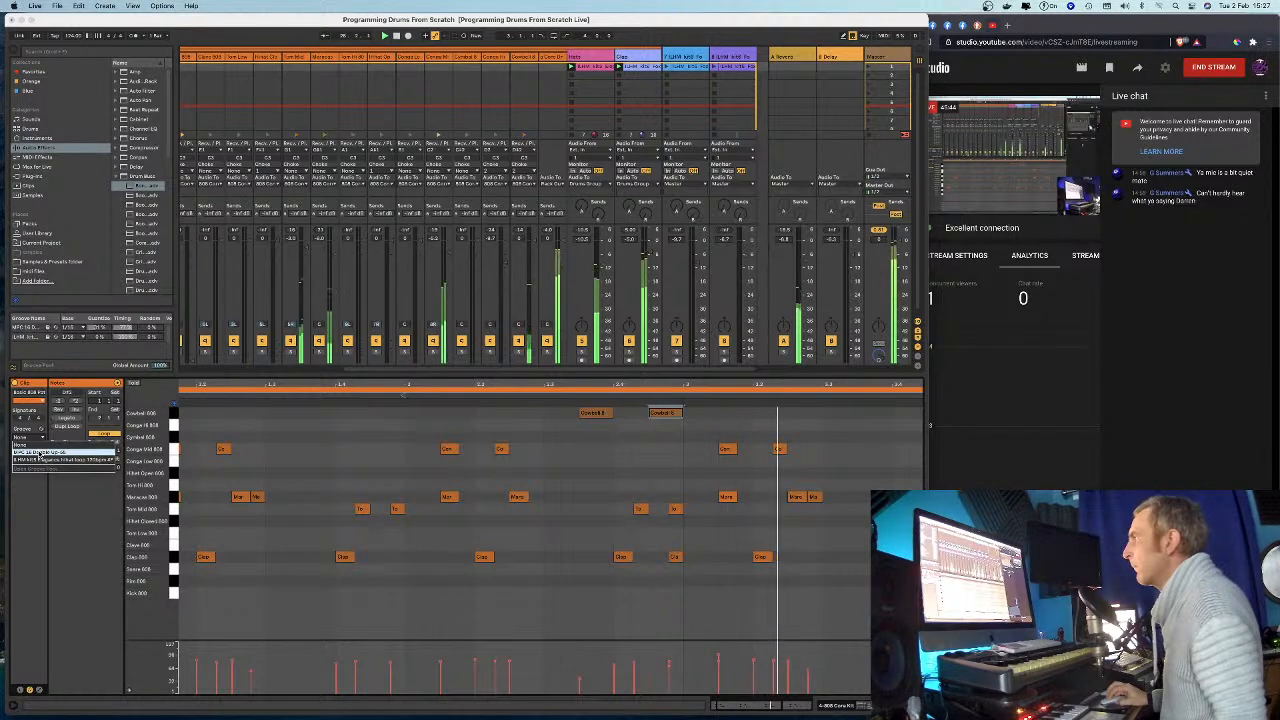
{"action": "left_click", "coordinate": [45, 452]}
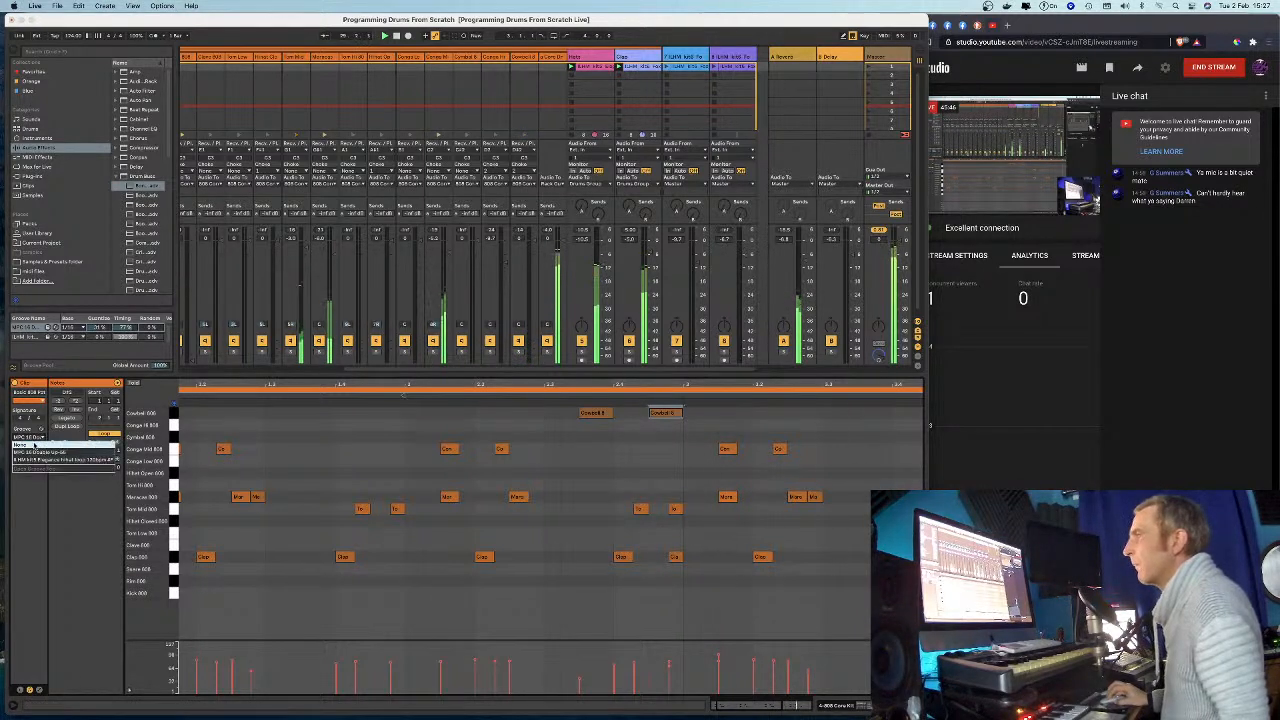
{"action": "left_click", "coordinate": [30, 452]}
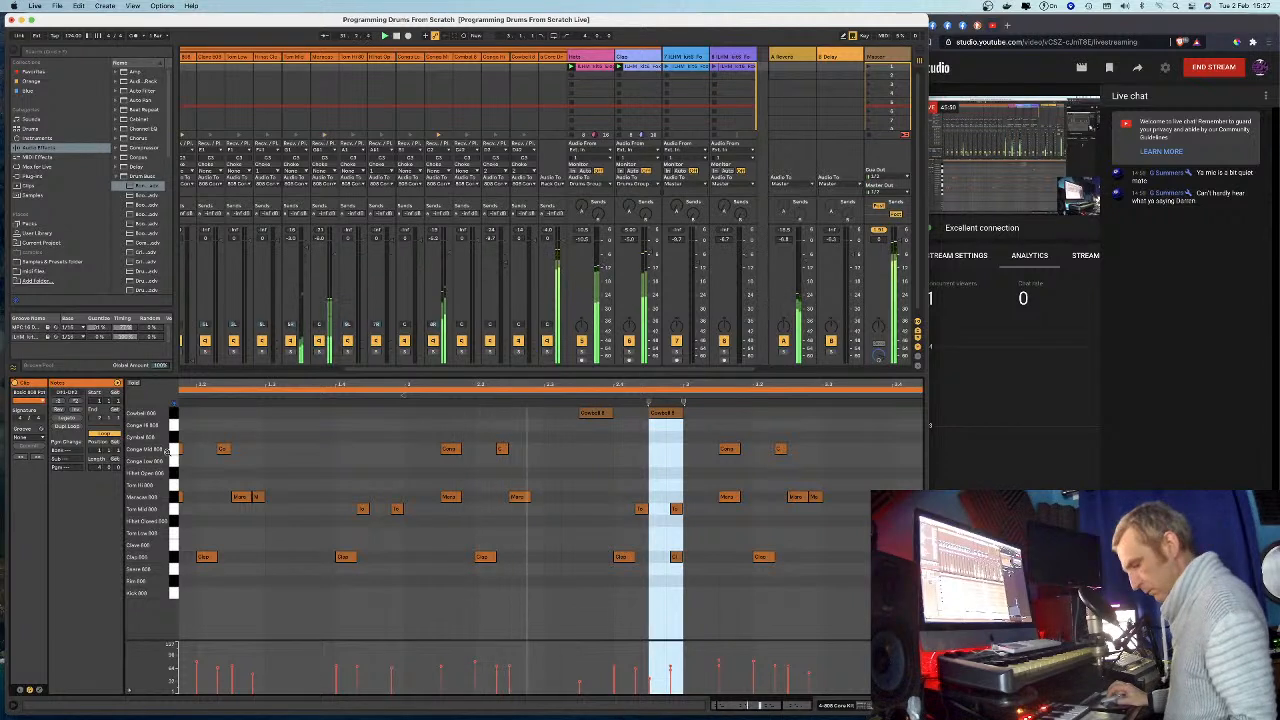
{"action": "left_click", "coordinate": [299, 431]}
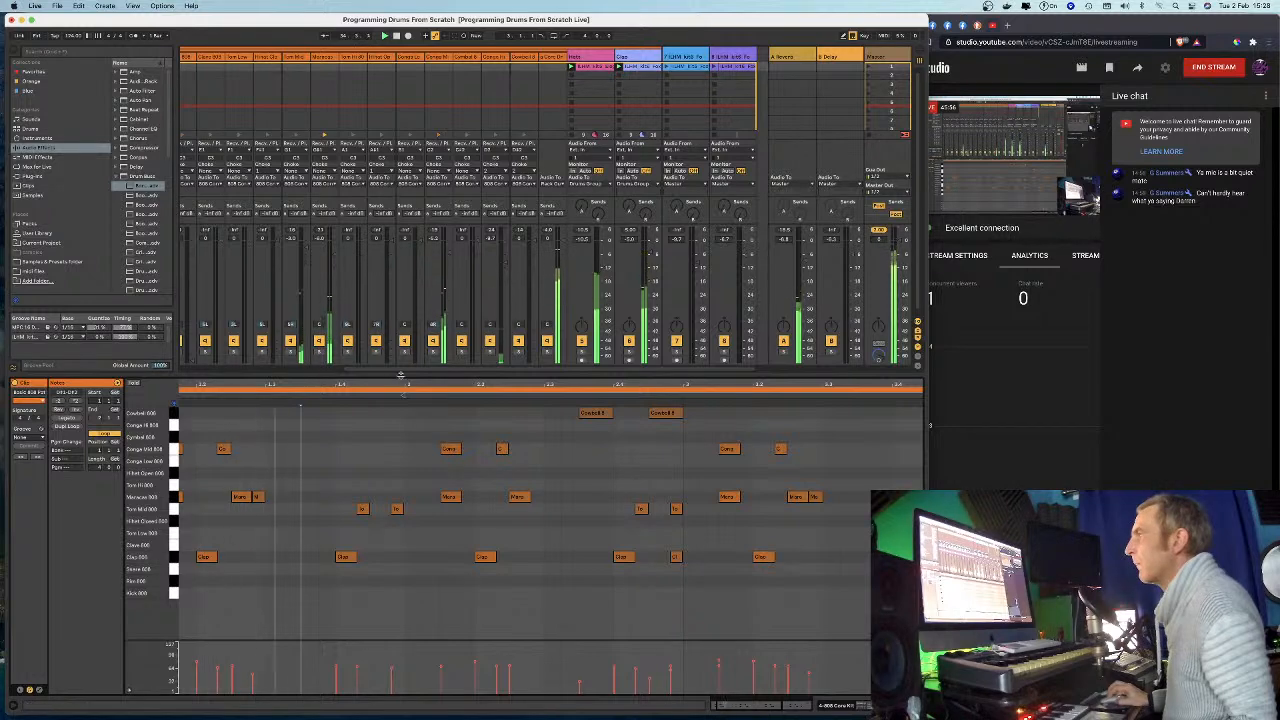
{"action": "left_click_drag", "start_coordinate": [404, 370], "coordinate": [240, 370]}
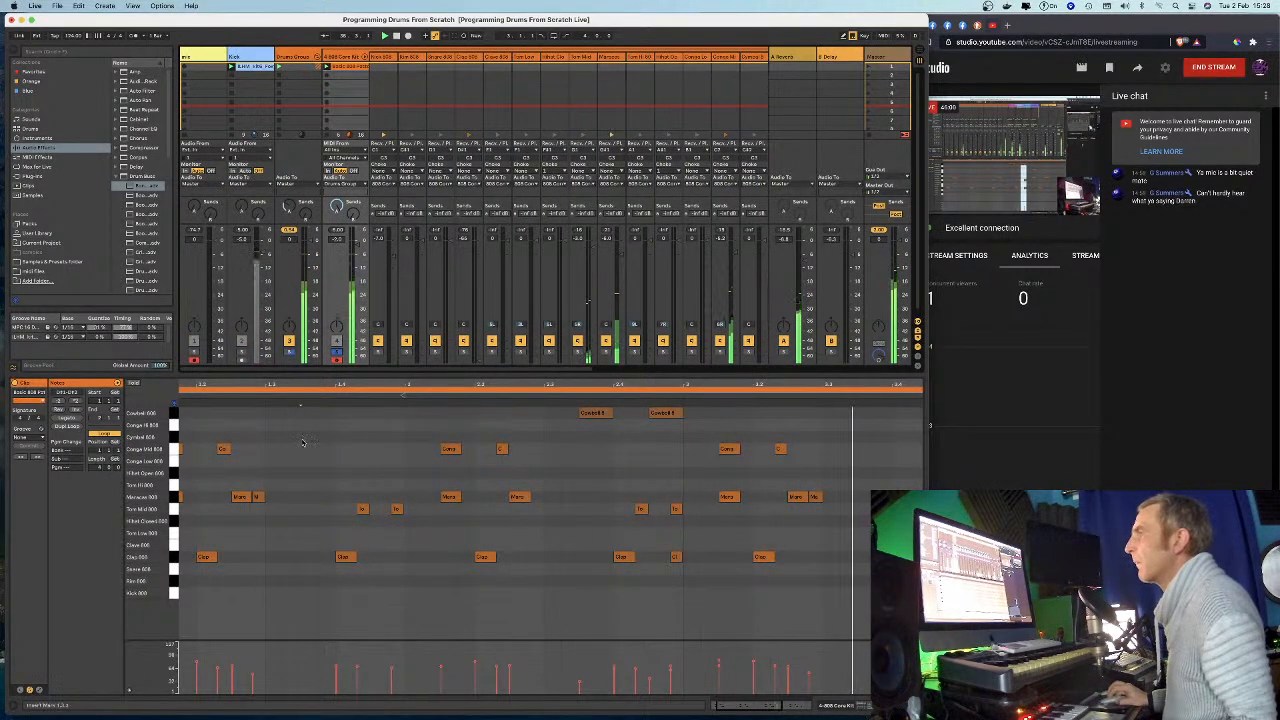
{"action": "key", "text": "super+z"}
{"action": "key", "text": "super+z"}
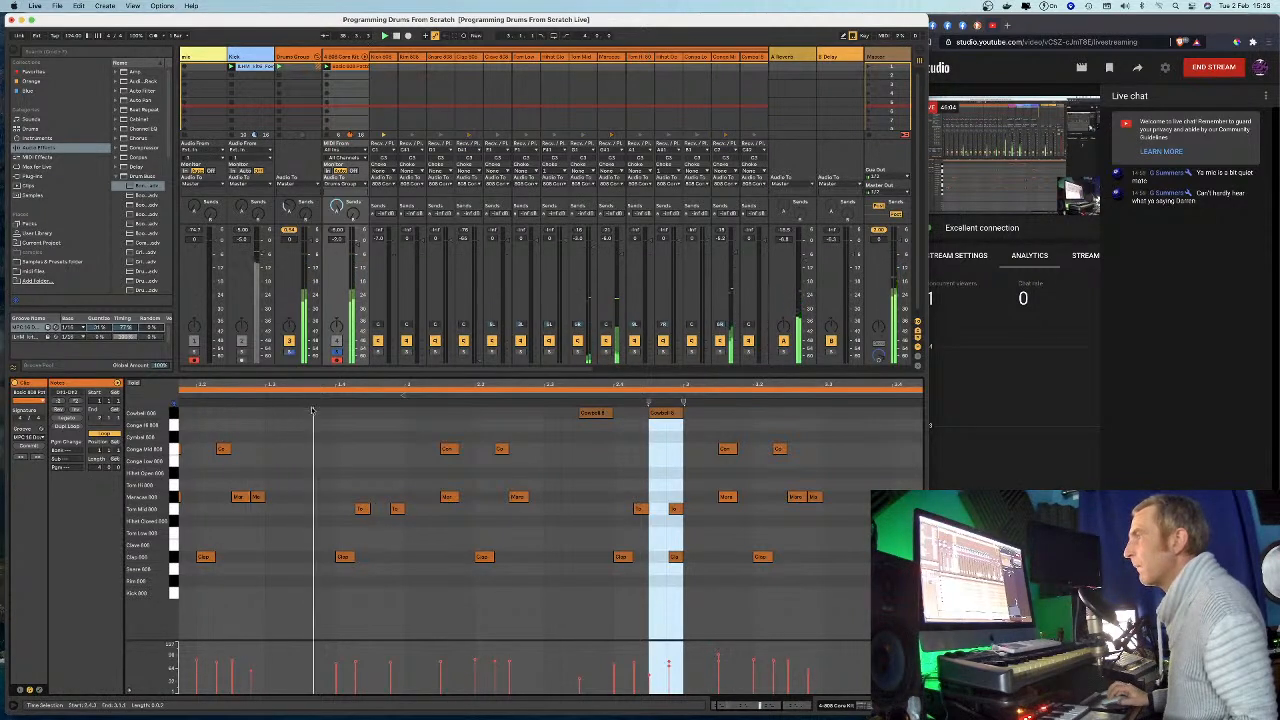
Keep the MPC 16 groove on the 808 clip, unsolo the kit, and raise the groove's Quantize while lowering its Timing.
{"action": "left_click", "coordinate": [37, 450]}
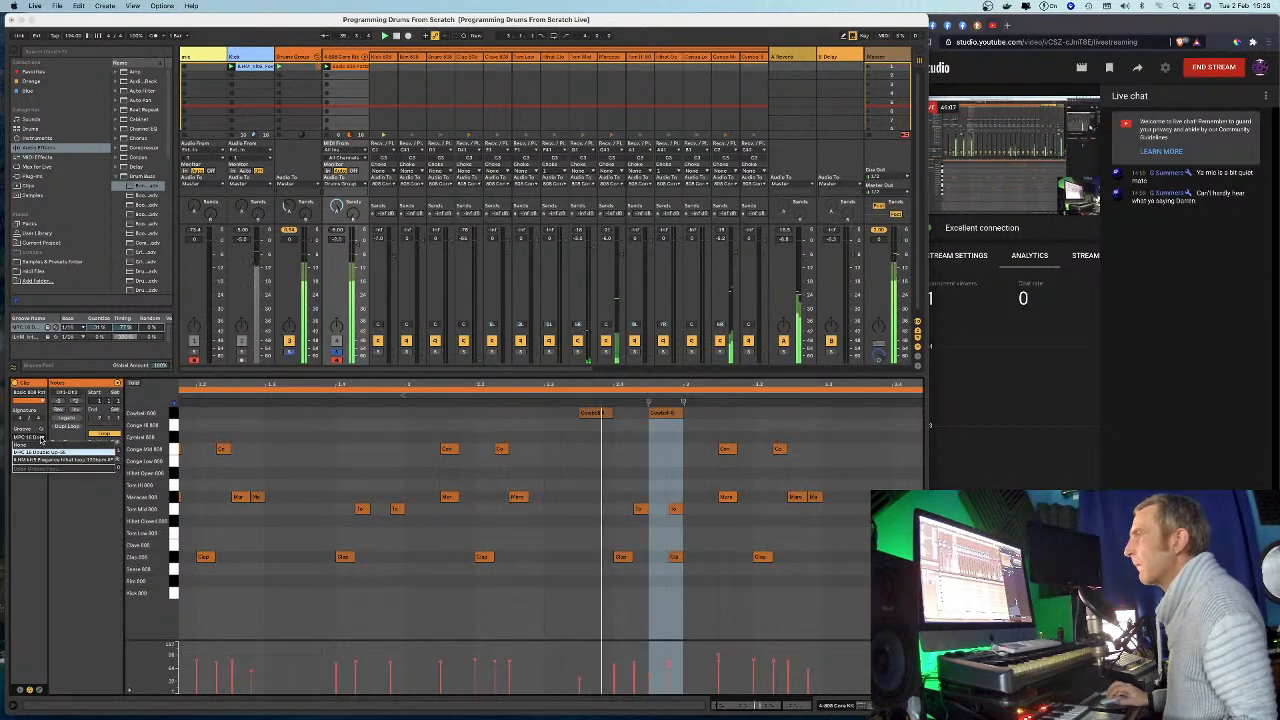
{"action": "left_click", "coordinate": [35, 455]}
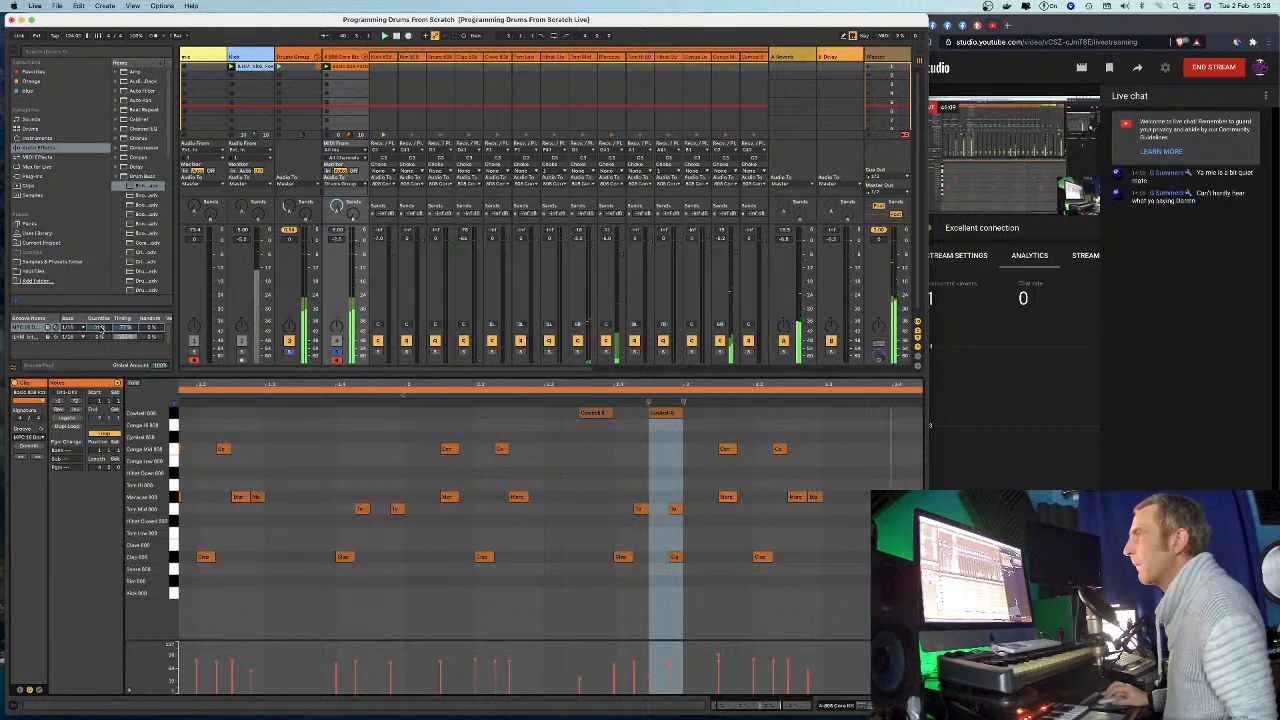
{"action": "left_click", "coordinate": [338, 351]}
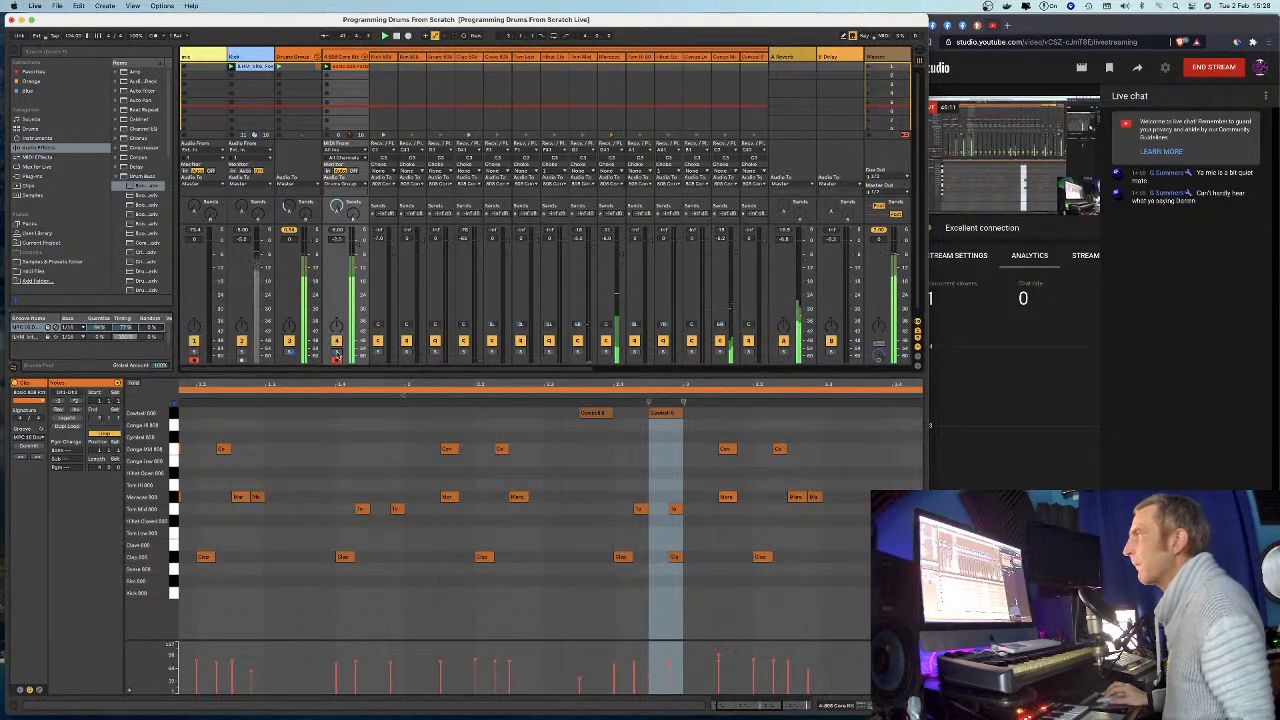
{"action": "left_click", "coordinate": [99, 328]}
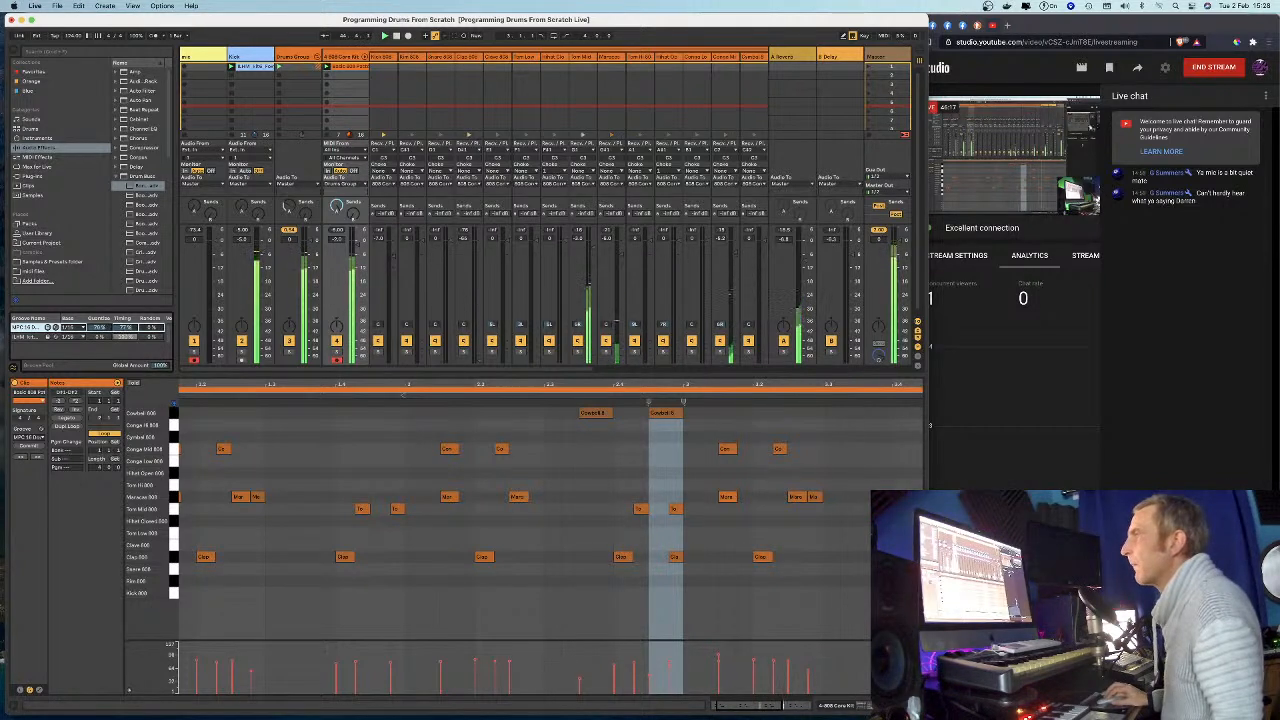
{"action": "left_click_drag", "start_coordinate": [121, 328], "coordinate": [121, 336]}
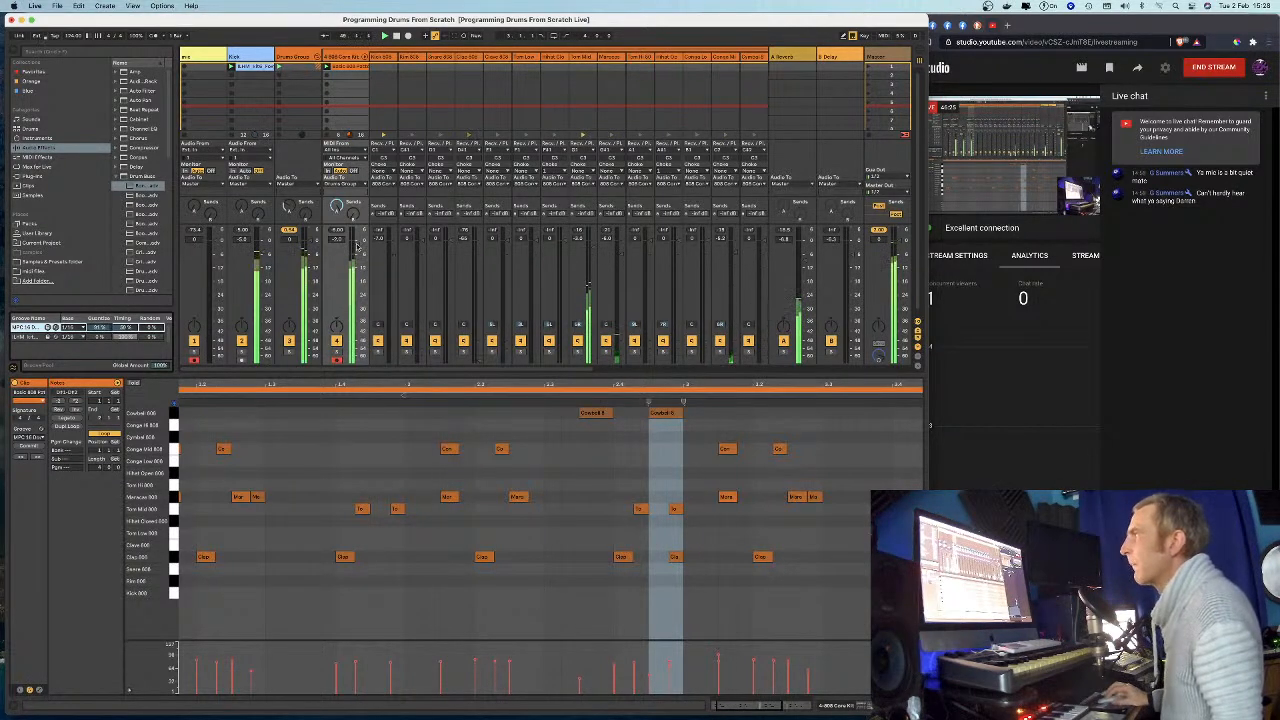
Fold the Drums Group and show the Samples & Presets folder in a widened browser.
{"action": "left_click", "coordinate": [318, 57]}
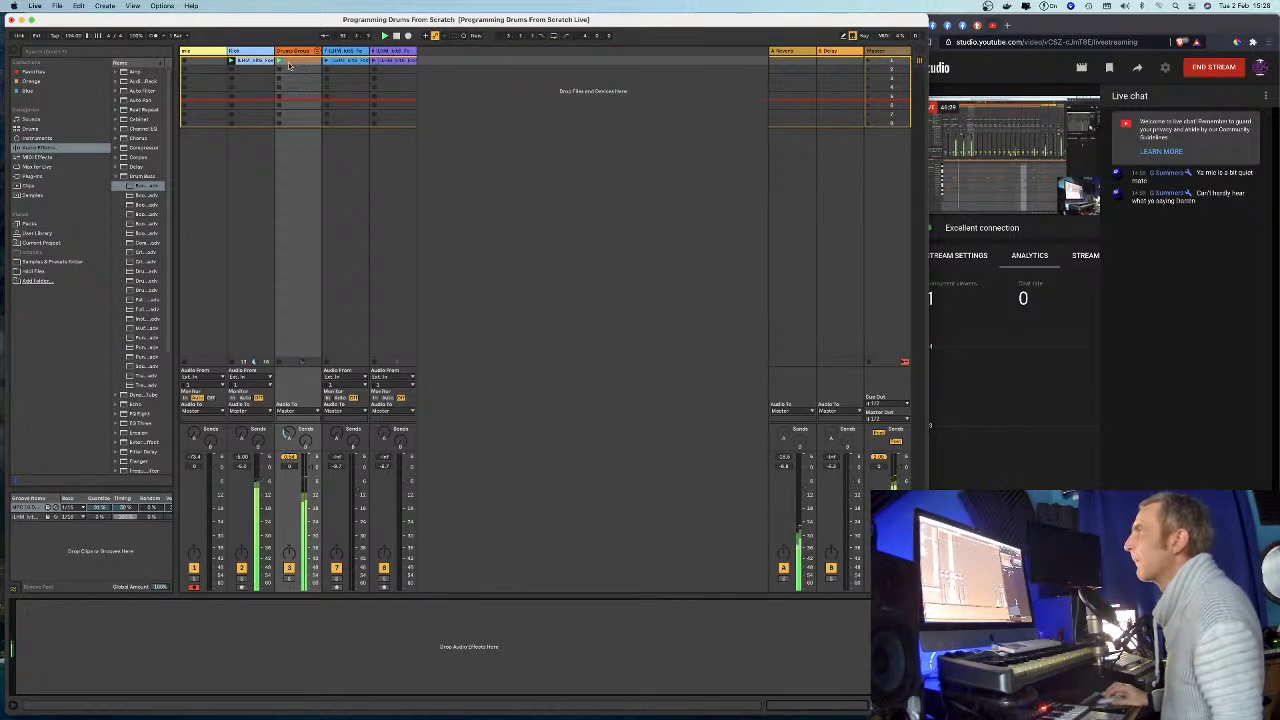
{"action": "left_click", "coordinate": [43, 262]}
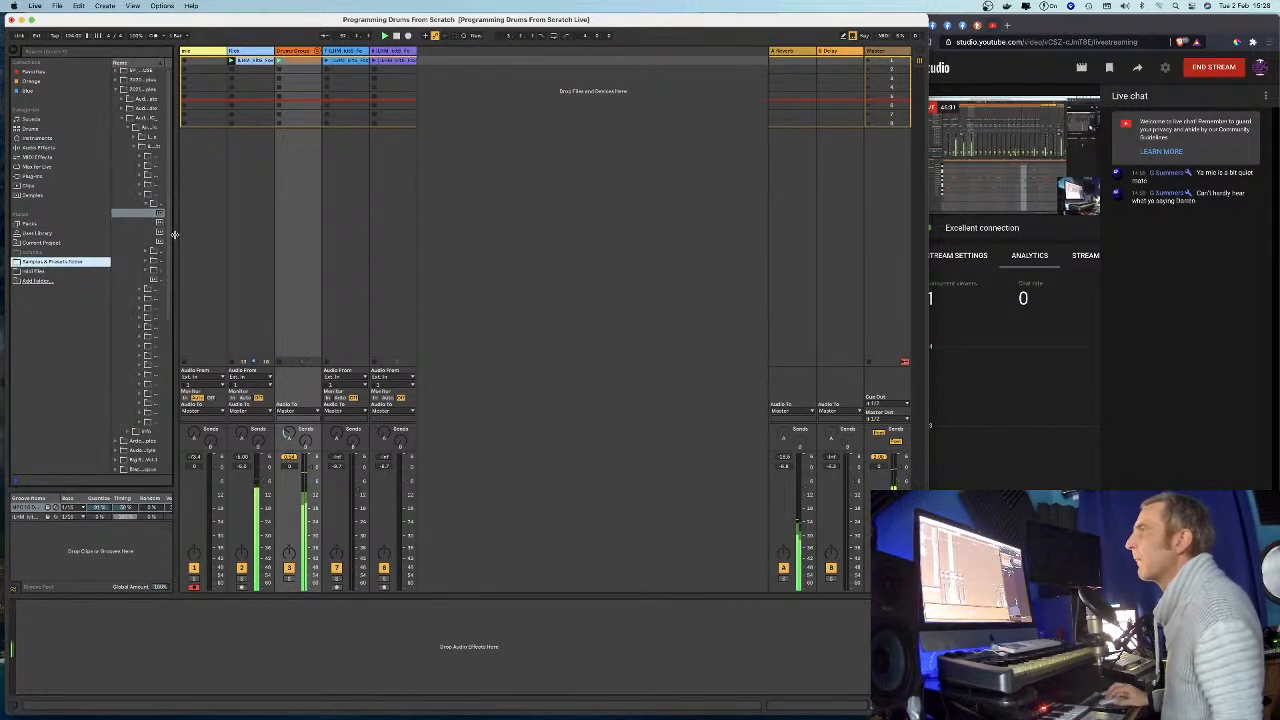
{"action": "left_click_drag", "start_coordinate": [175, 229], "coordinate": [278, 226]}
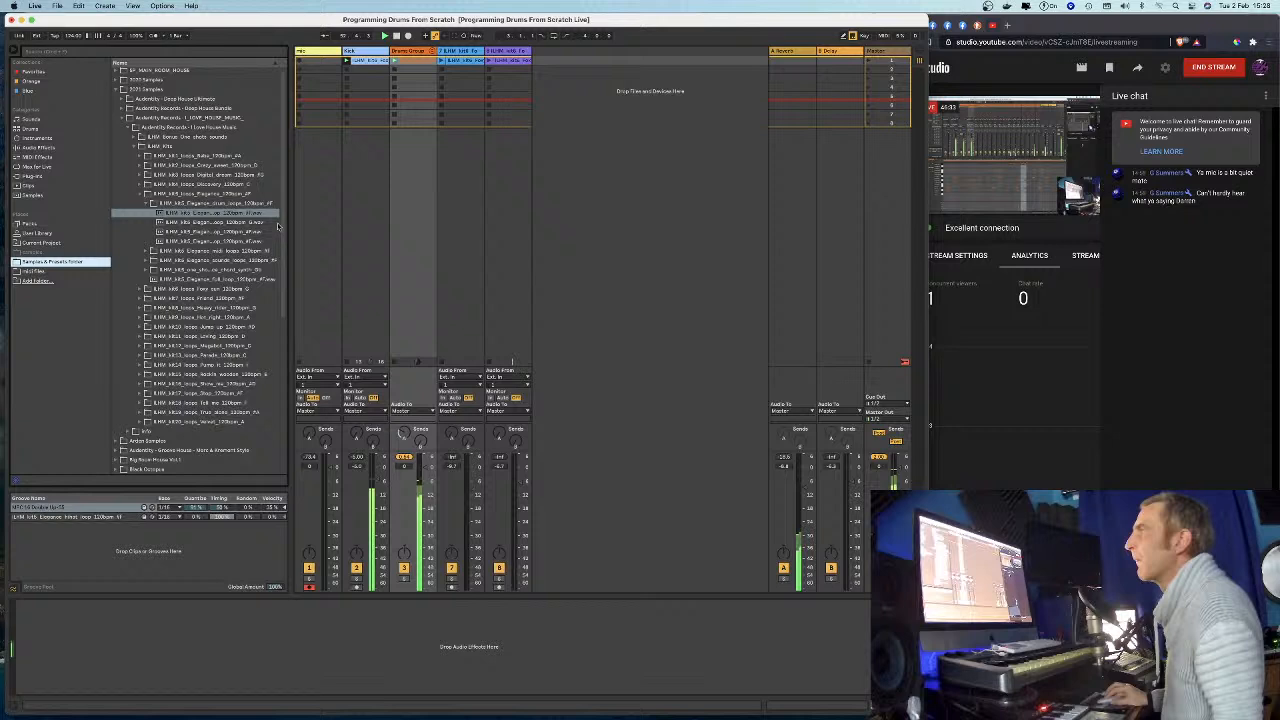
Launch the loops on the two tracks after the Drums Group and delete the last, purple track.
{"action": "left_click", "coordinate": [441, 61]}
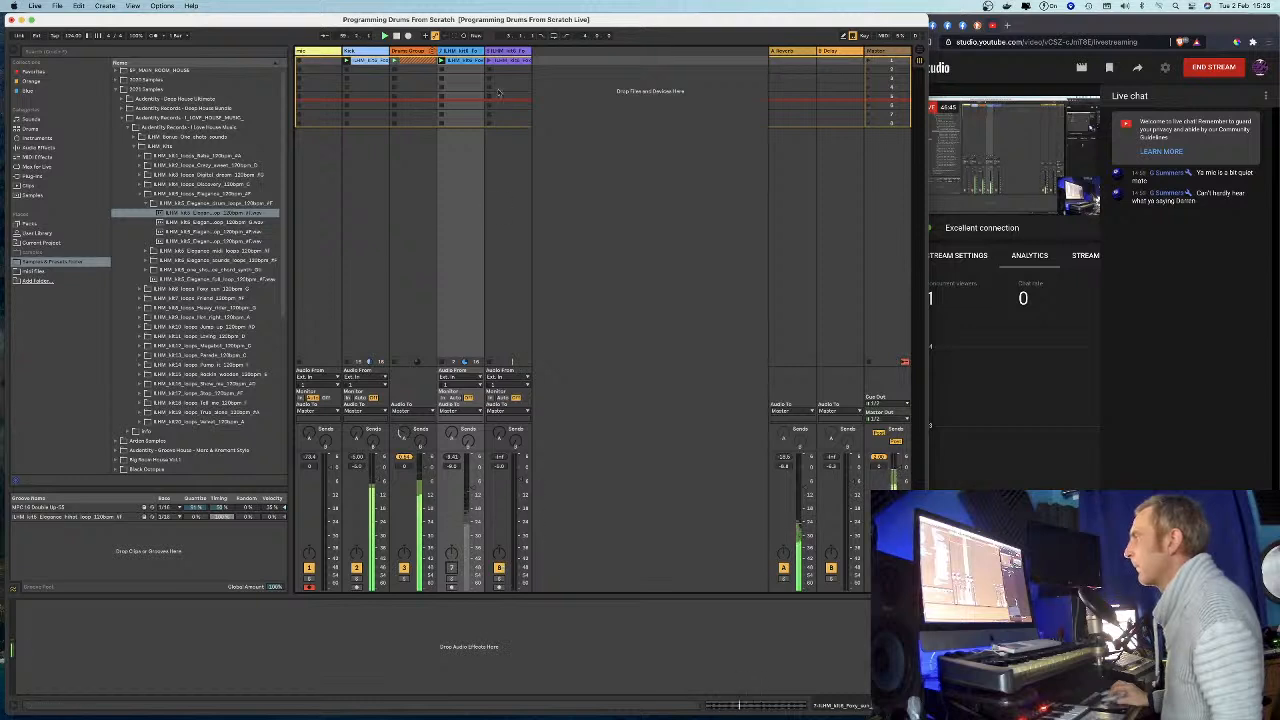
{"action": "left_click", "coordinate": [489, 61]}
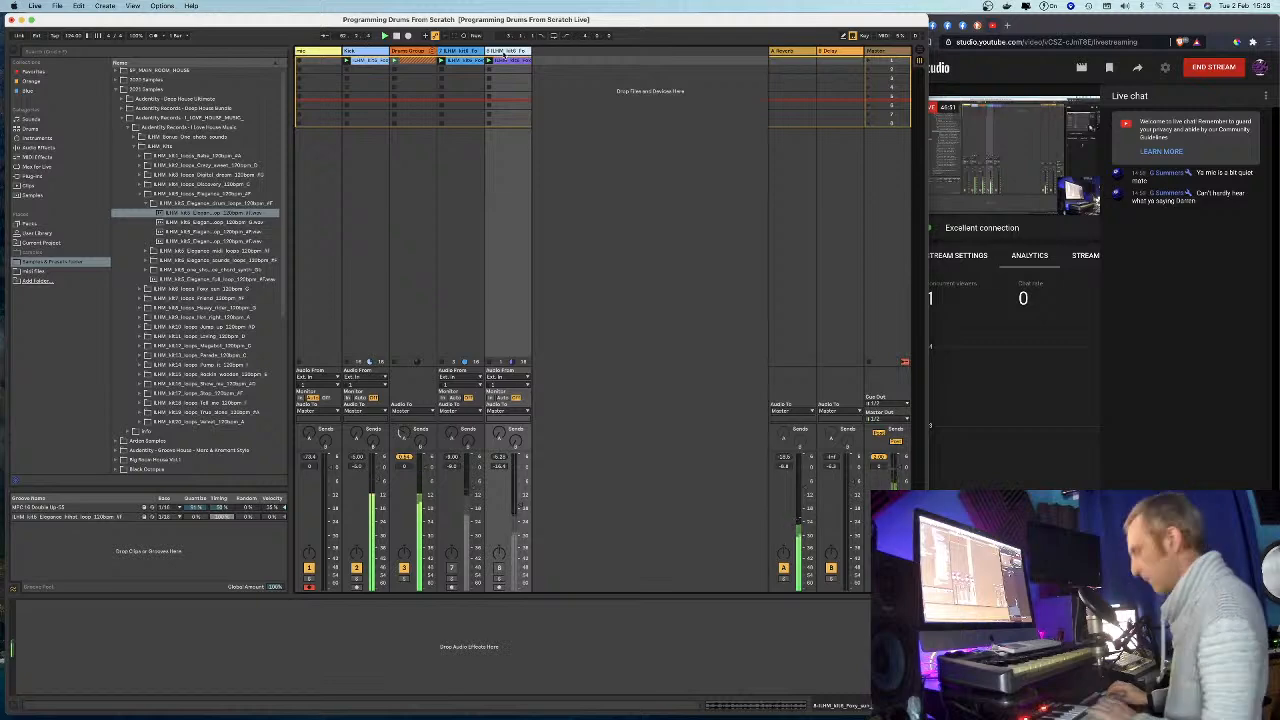
{"action": "key", "text": "Delete"}
Unfold the Drums Group to review its tracks, narrow the browser, and fold the group again.
{"action": "left_click", "coordinate": [352, 50]}
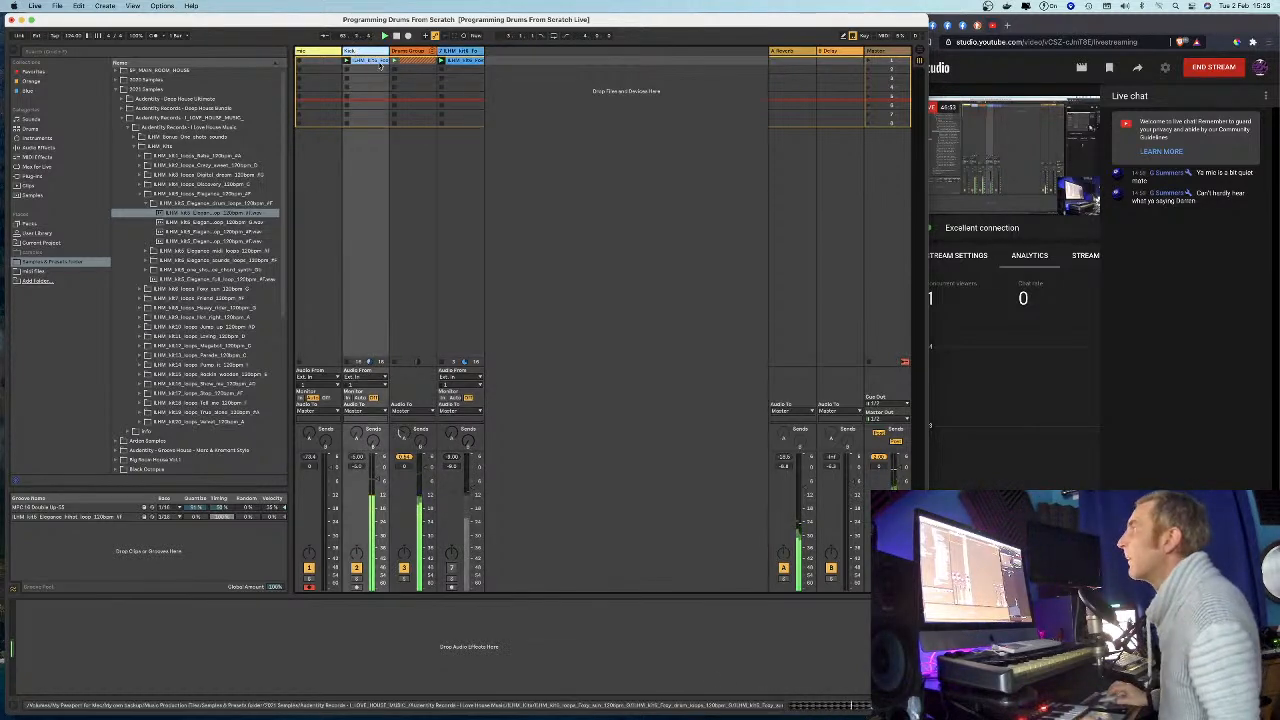
{"action": "left_click", "coordinate": [436, 51]}
{"action": "left_click", "coordinate": [432, 51]}
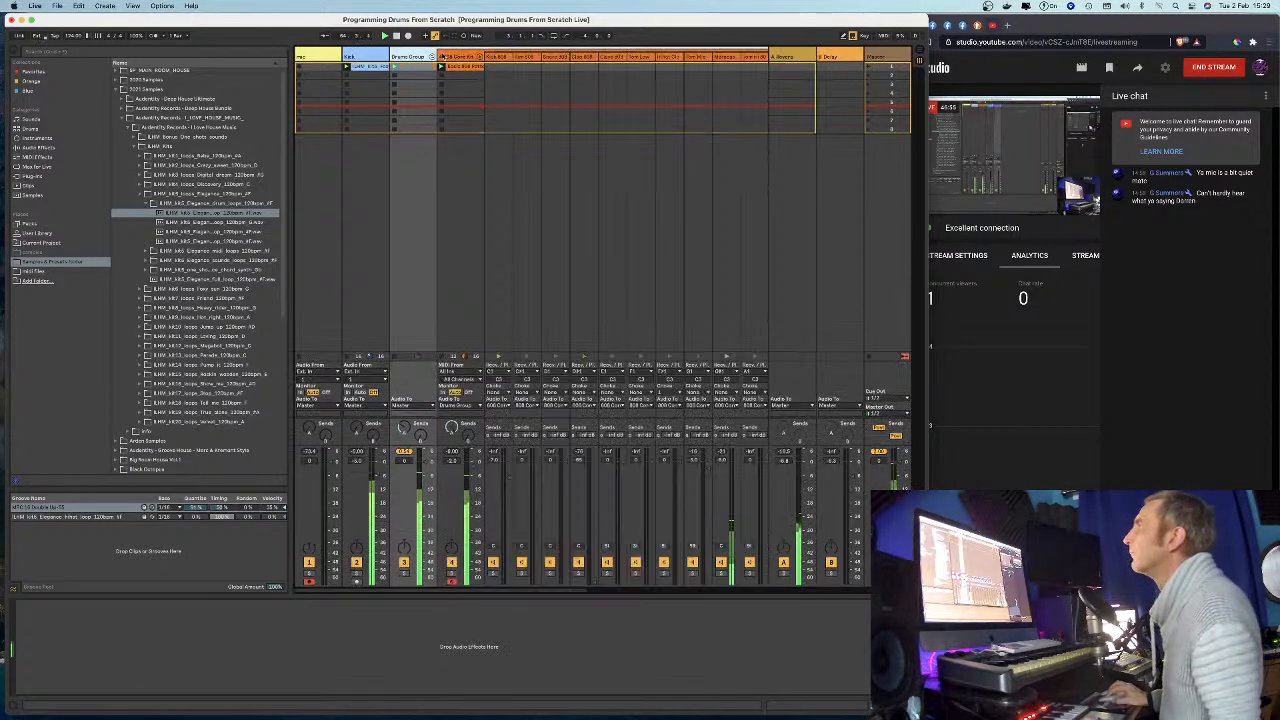
{"action": "scroll", "coordinate": [418, 85], "scroll_direction": "right", "scroll_amount": 2}
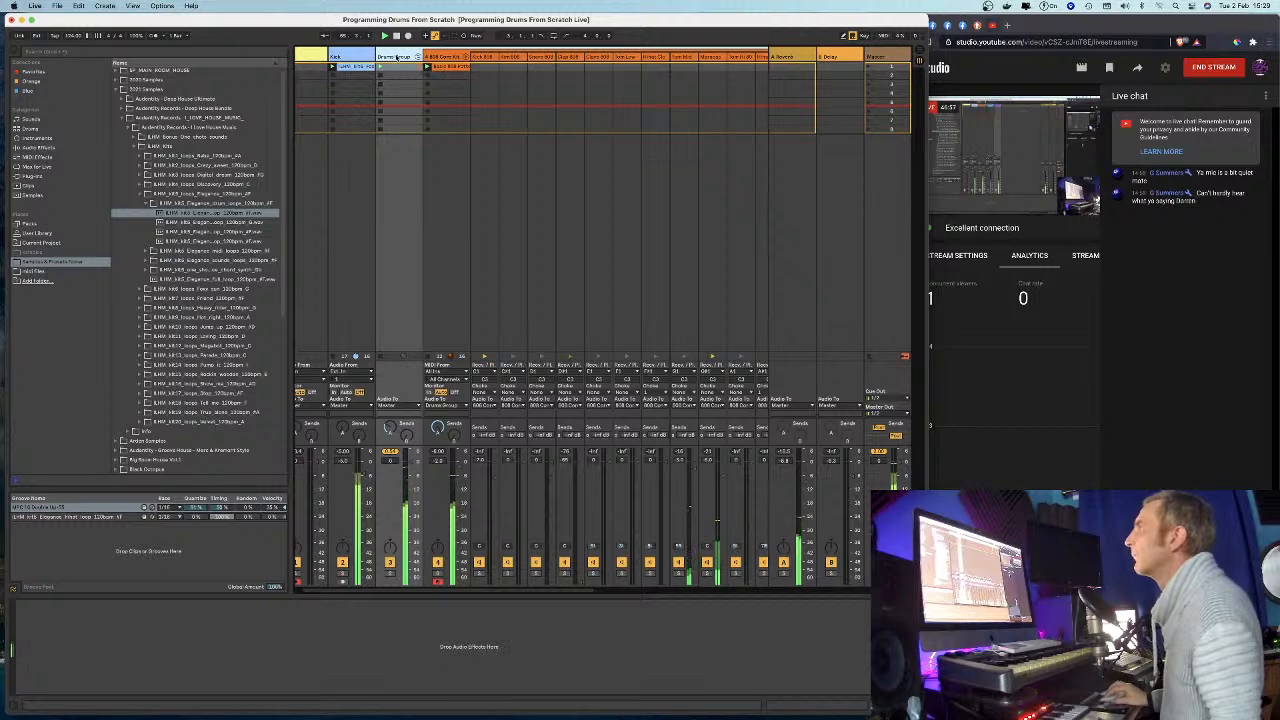
{"action": "scroll", "coordinate": [398, 57], "scroll_direction": "left", "scroll_amount": 1}
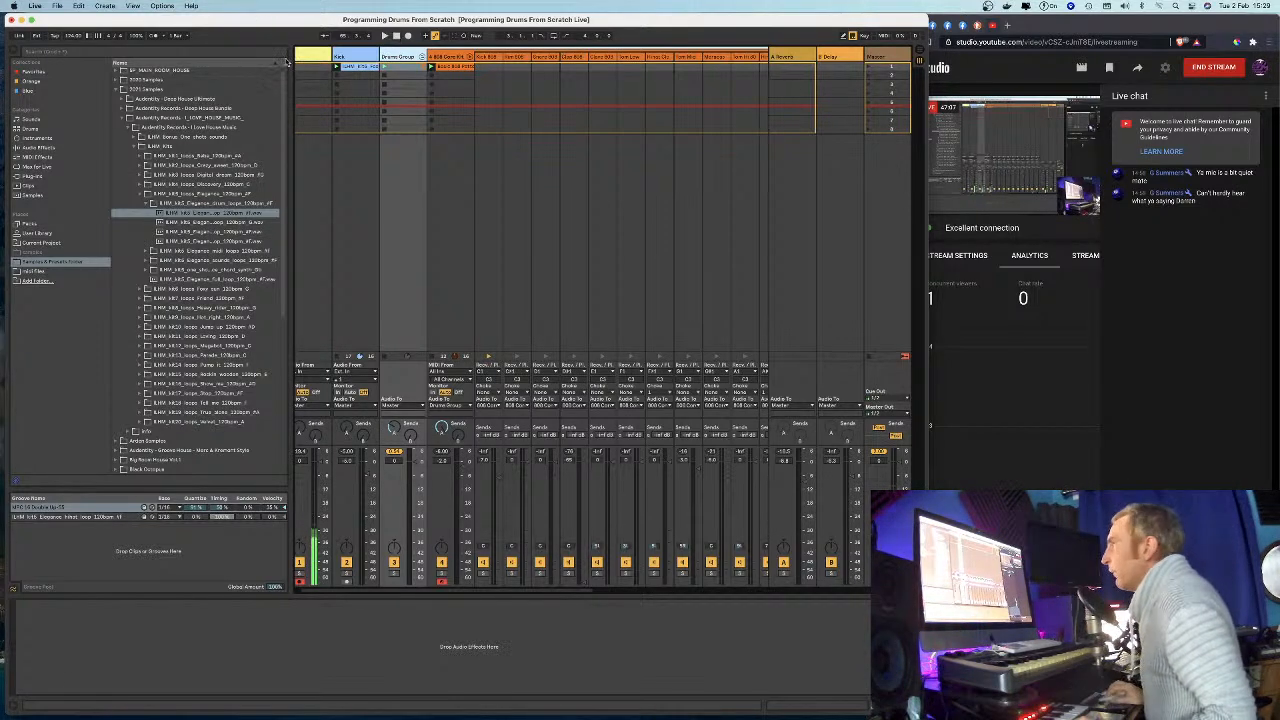
{"action": "left_click_drag", "start_coordinate": [288, 62], "coordinate": [229, 59]}
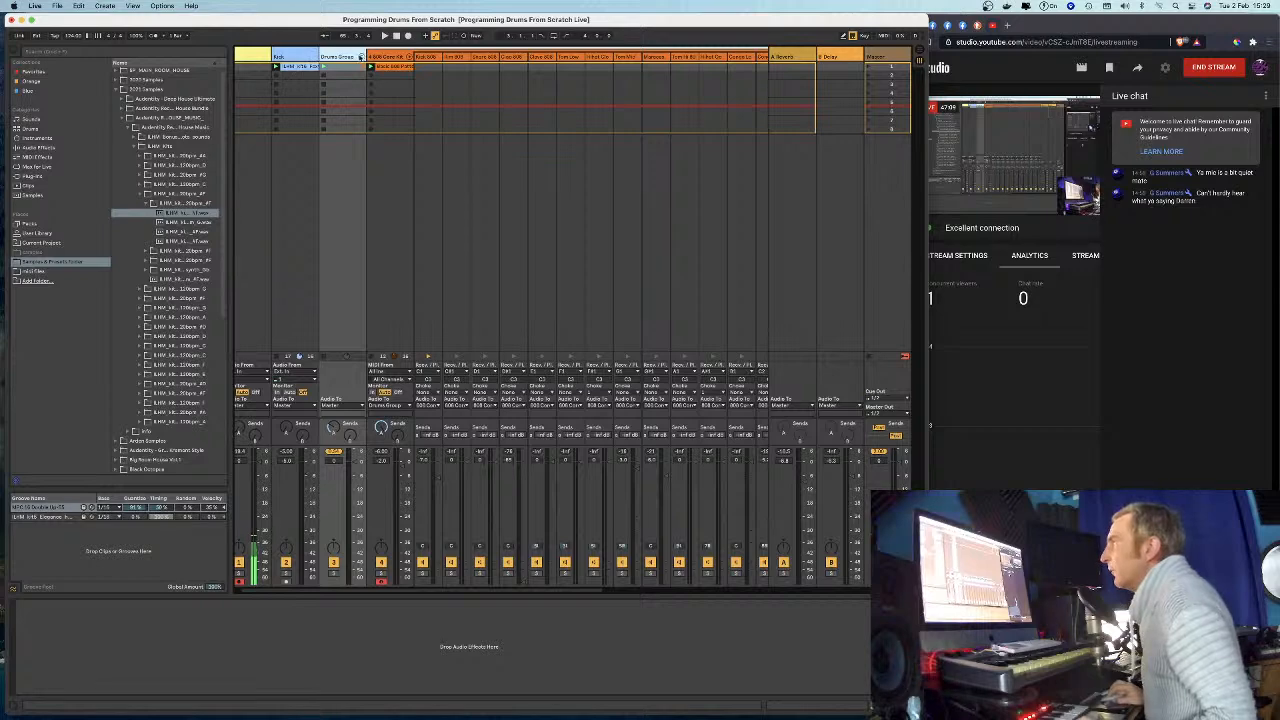
{"action": "left_click", "coordinate": [361, 57]}
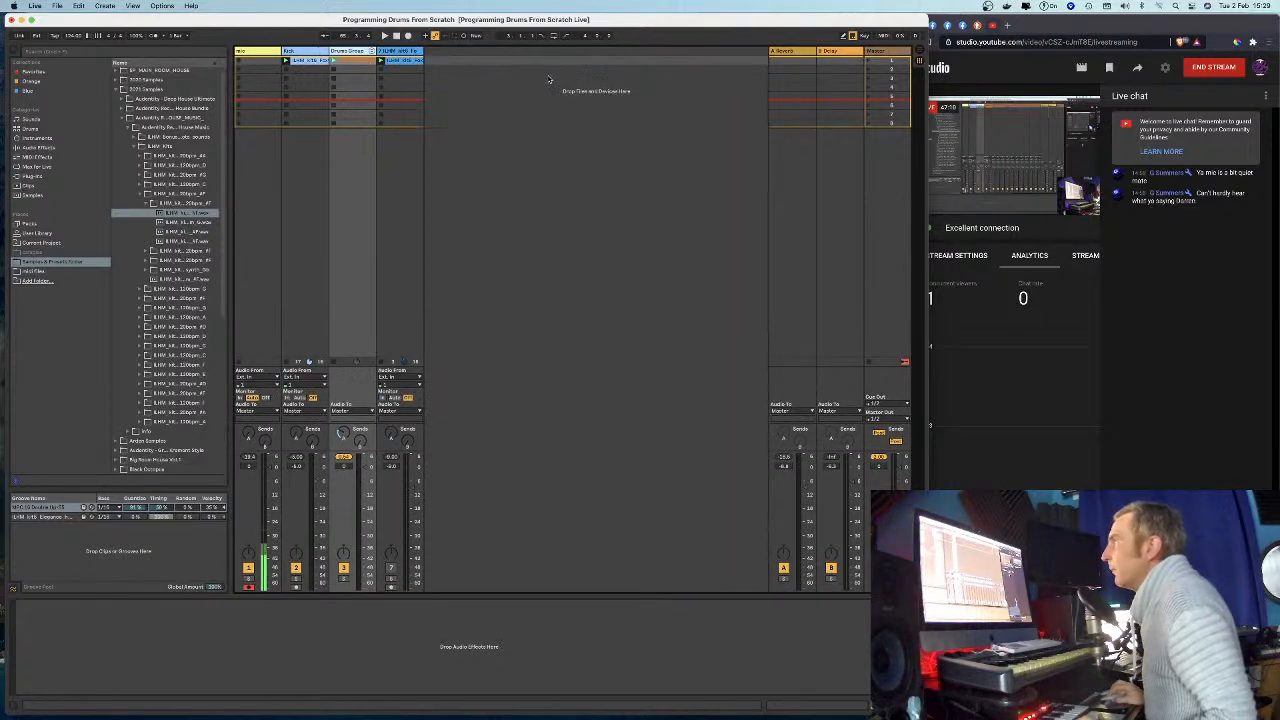
Shift the Live window aside to check the drum programming outline in Preview, and return the window to its place.
{"action": "double_click", "coordinate": [878, 18]}
{"action": "left_click", "coordinate": [818, 120]}
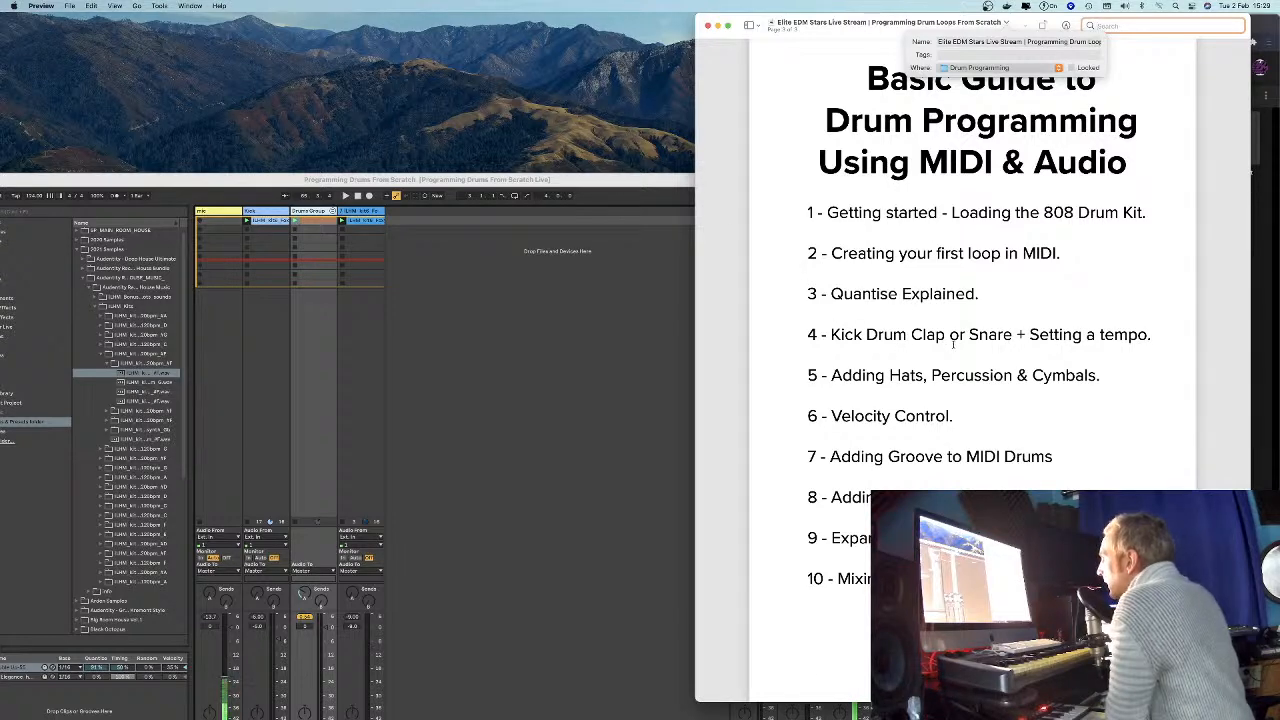
{"action": "double_click", "coordinate": [160, 182]}
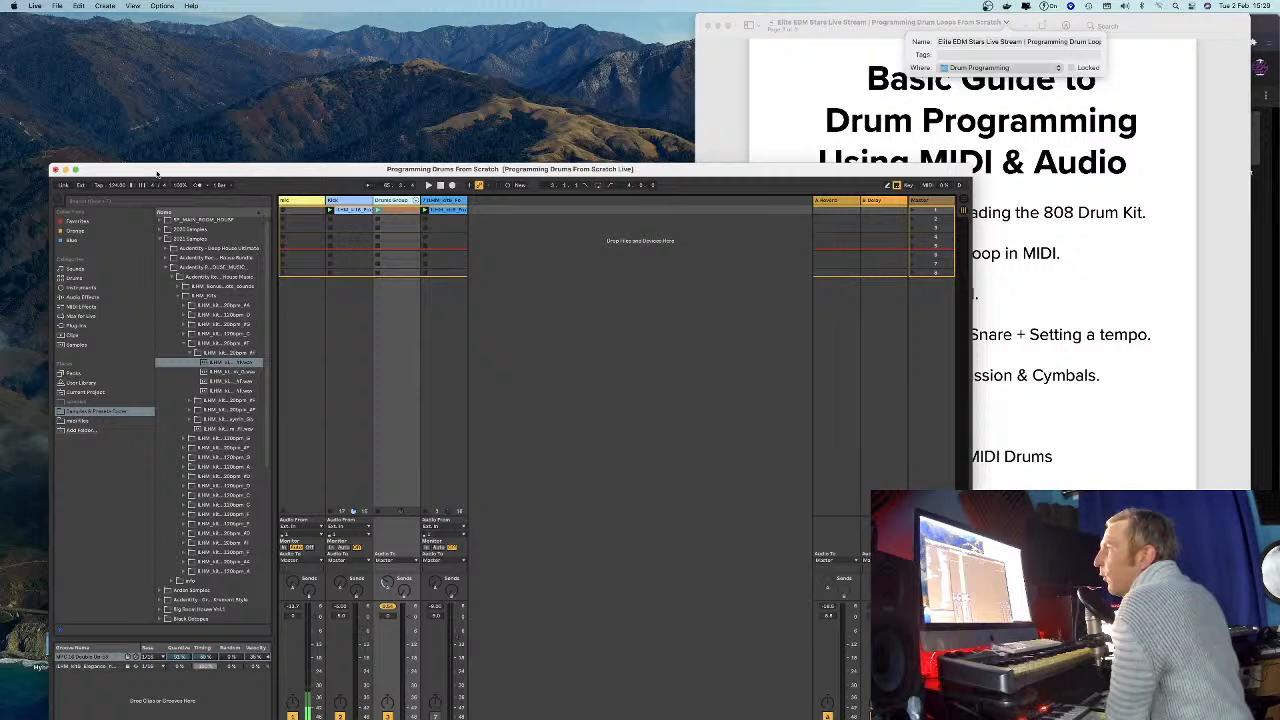
{"action": "left_click_drag", "start_coordinate": [157, 174], "coordinate": [108, 24]}
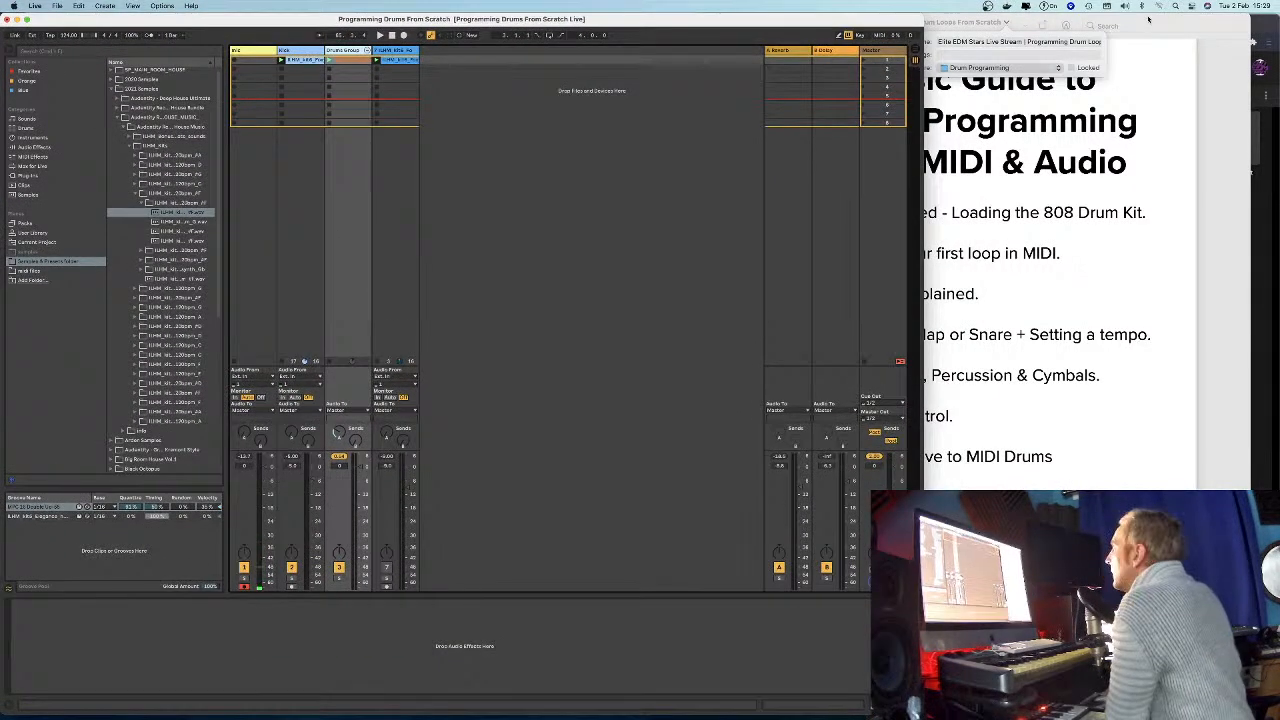
Check the drum programming outline in Preview, switching back to the Live set between looks.
{"action": "left_click", "coordinate": [1140, 23]}
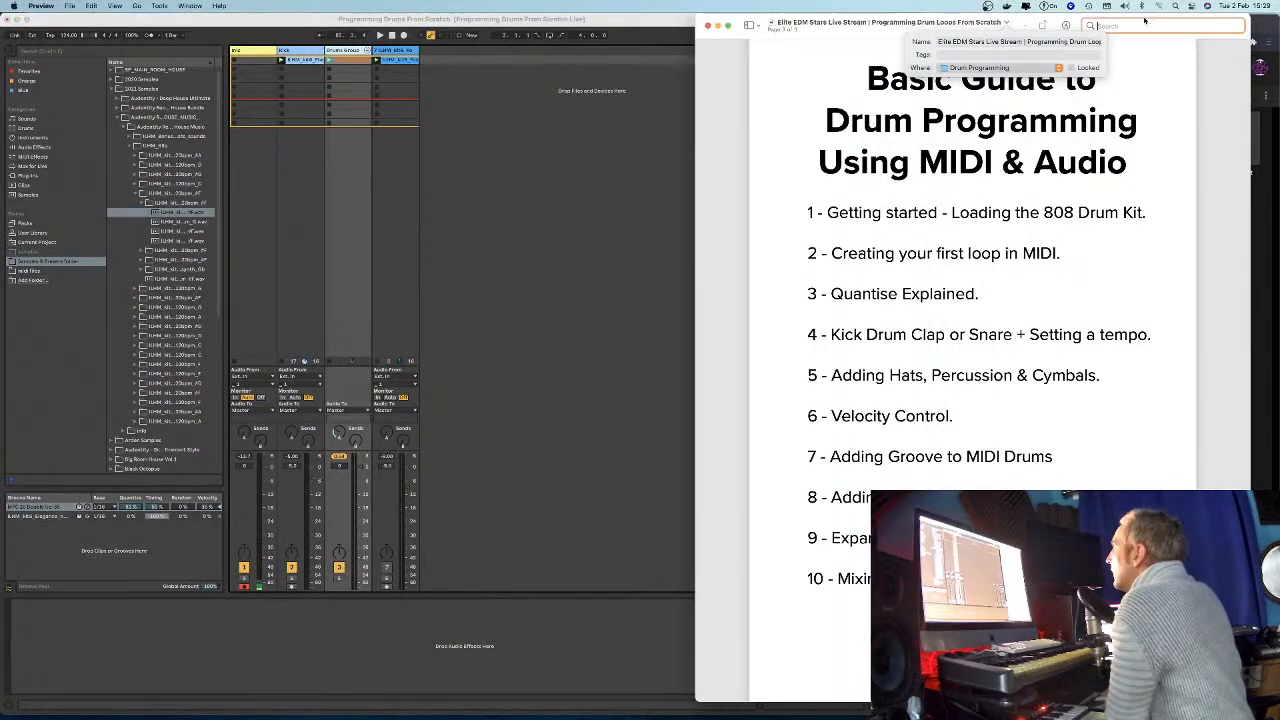
{"action": "left_click", "coordinate": [309, 25]}
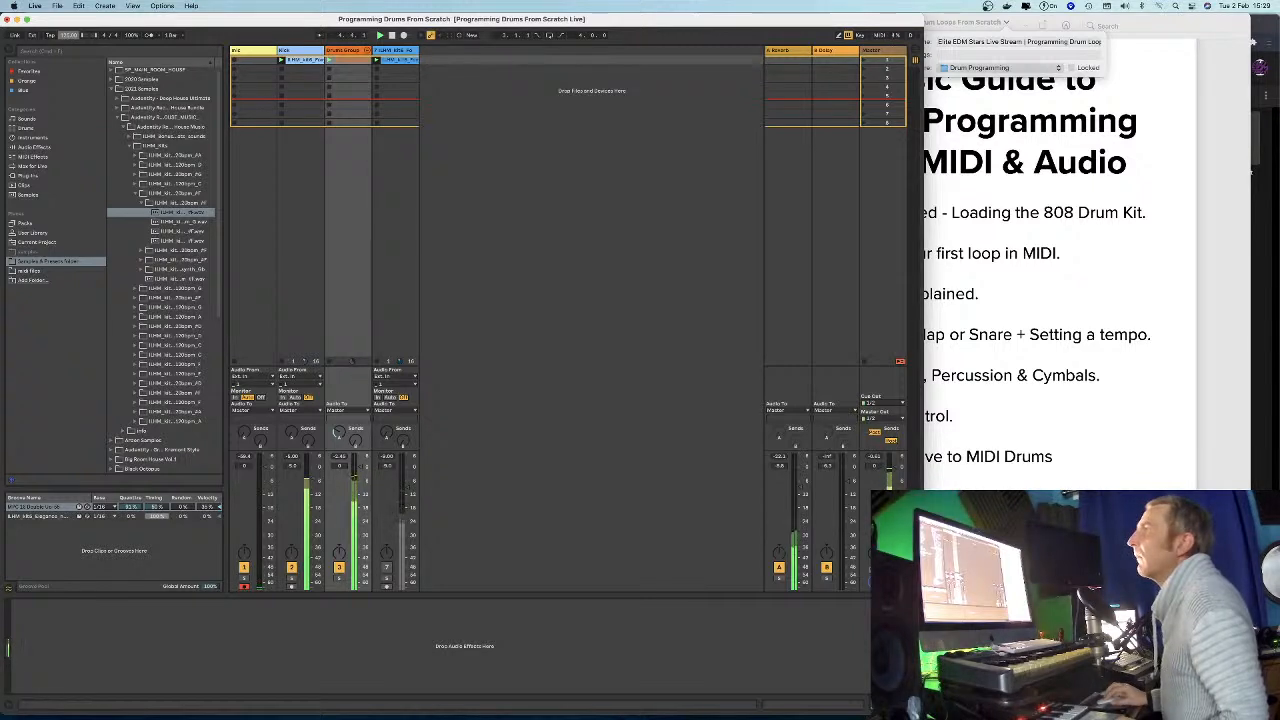
{"action": "left_click", "coordinate": [1140, 455]}
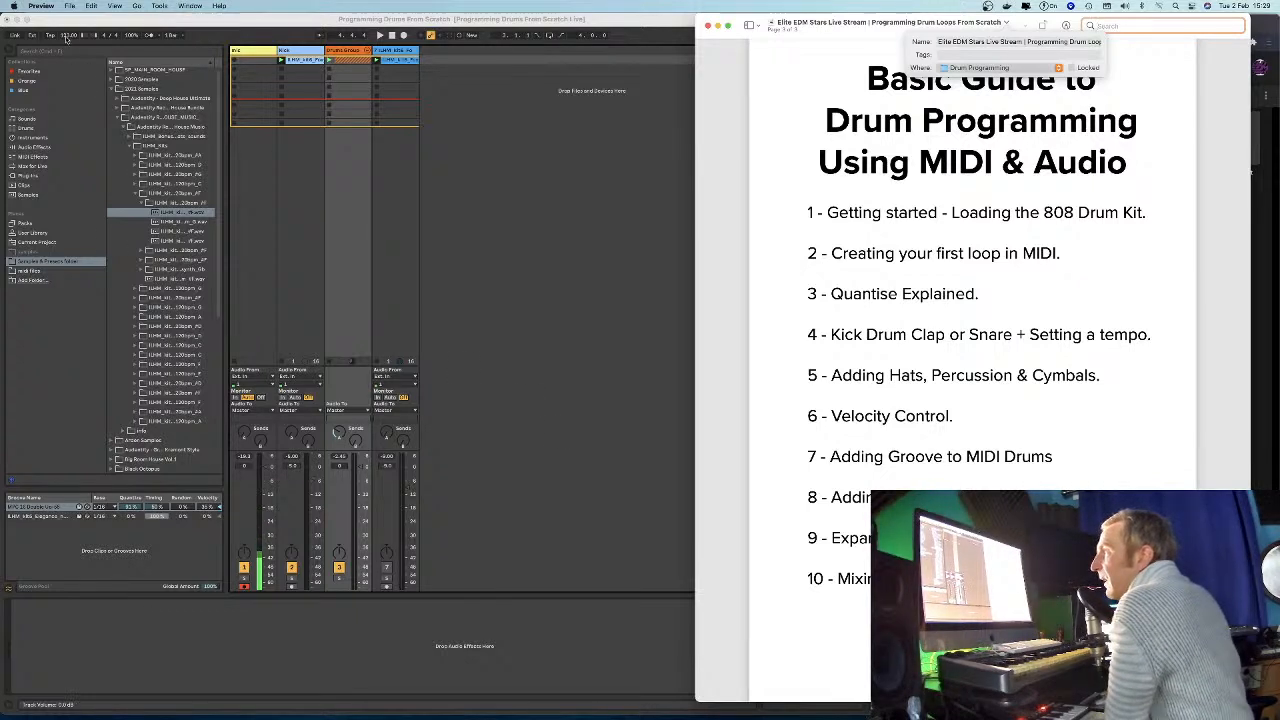
{"action": "left_click", "coordinate": [432, 172]}
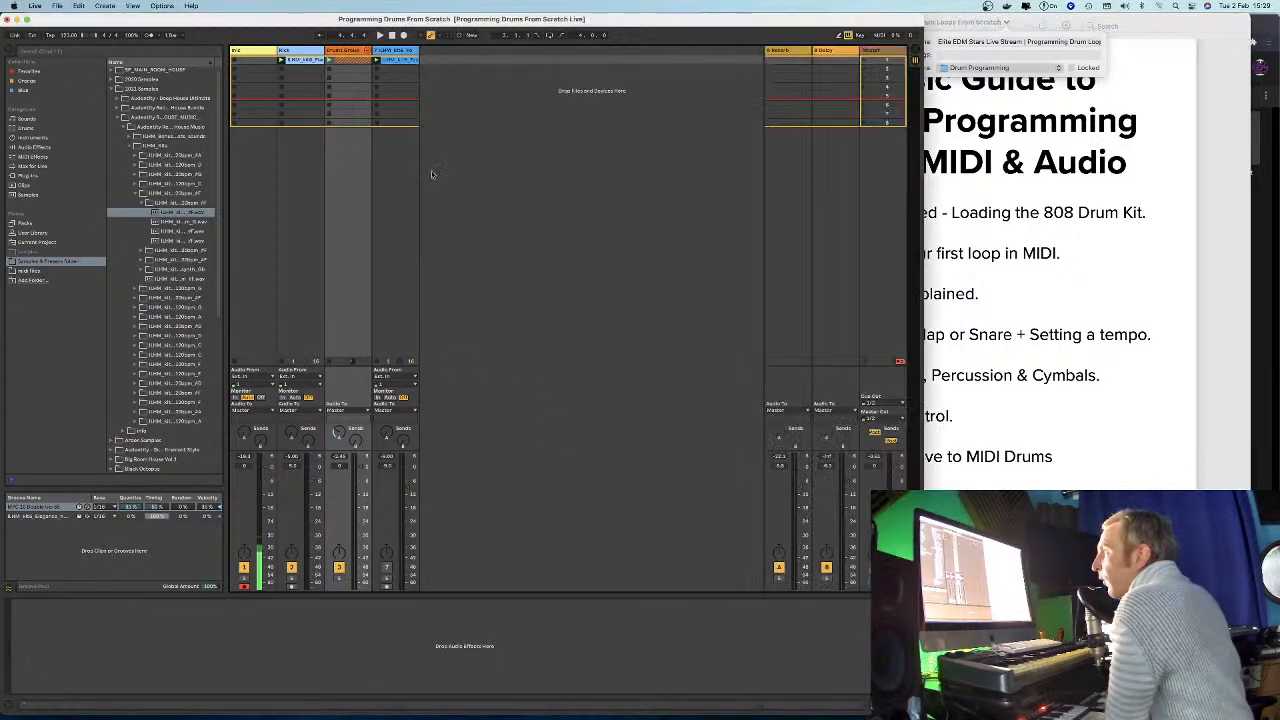
Narrow the Live window, move the outline window beside it, and dismiss the outline's file name pop-up.
{"action": "left_click_drag", "start_coordinate": [920, 15], "coordinate": [836, 22]}
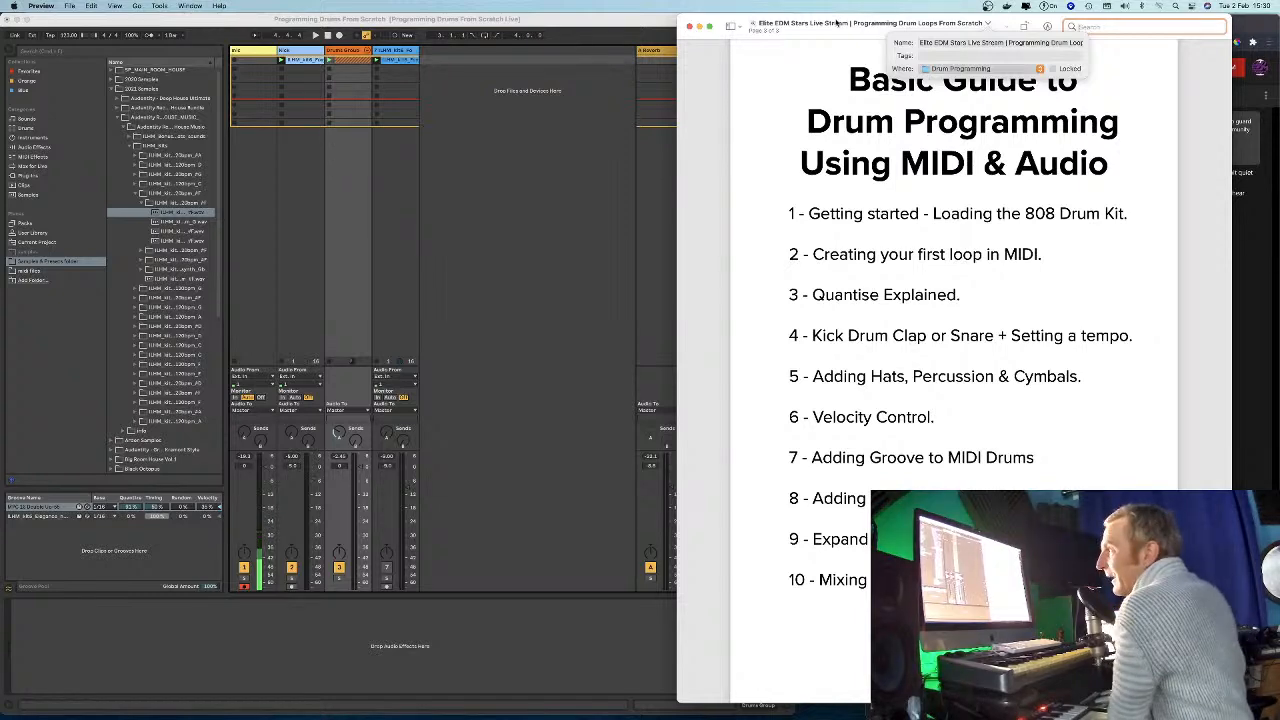
{"action": "left_click_drag", "start_coordinate": [836, 22], "coordinate": [862, 29]}
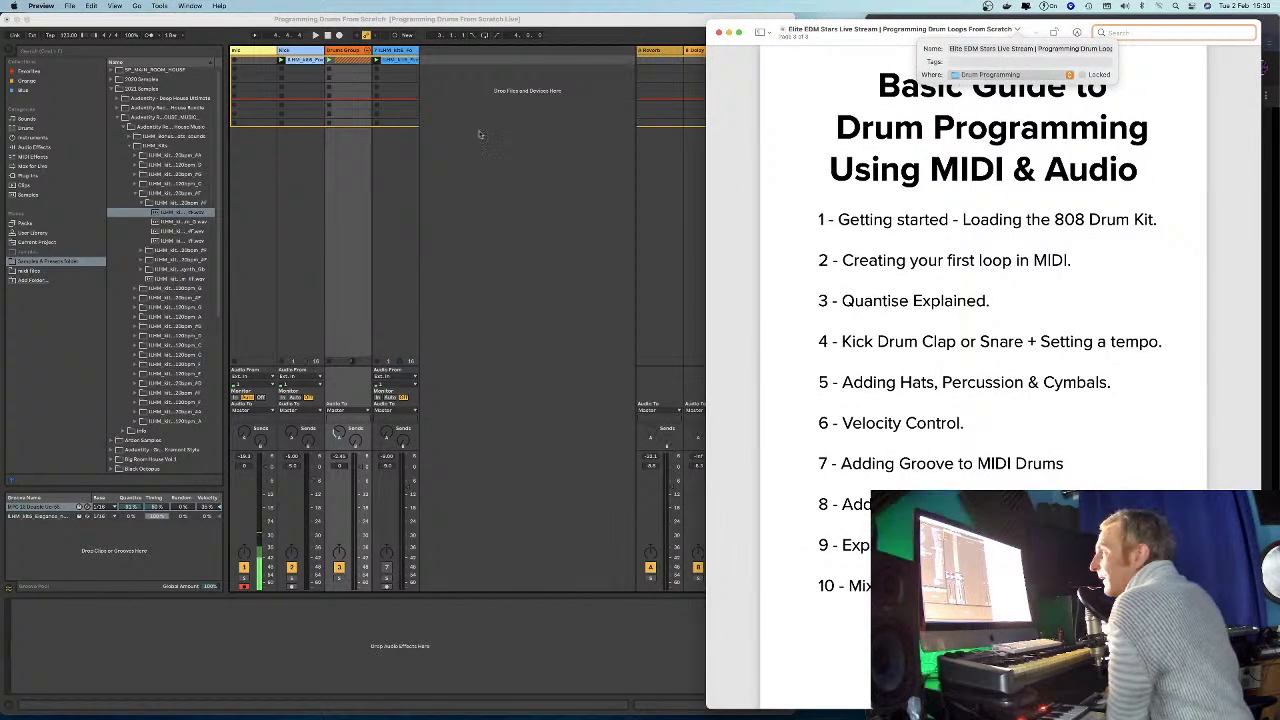
{"action": "left_click", "coordinate": [602, 269]}
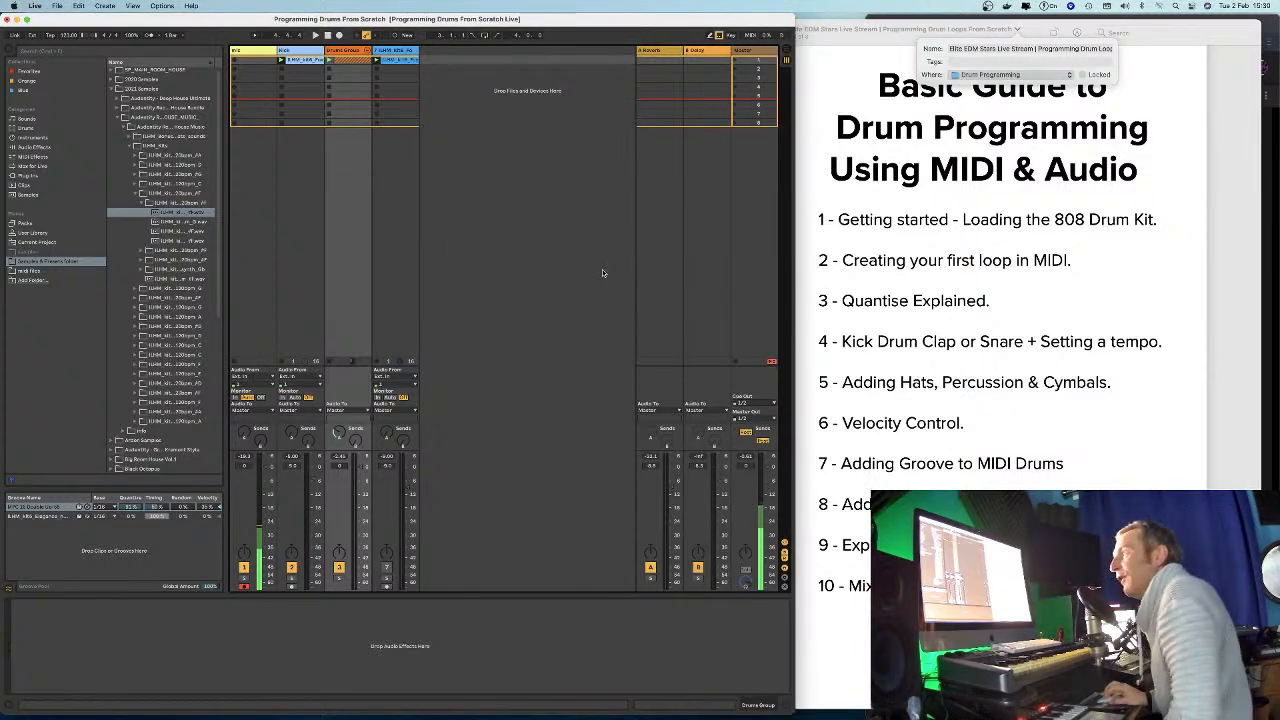
{"action": "left_click_drag", "start_coordinate": [911, 30], "coordinate": [953, 26]}
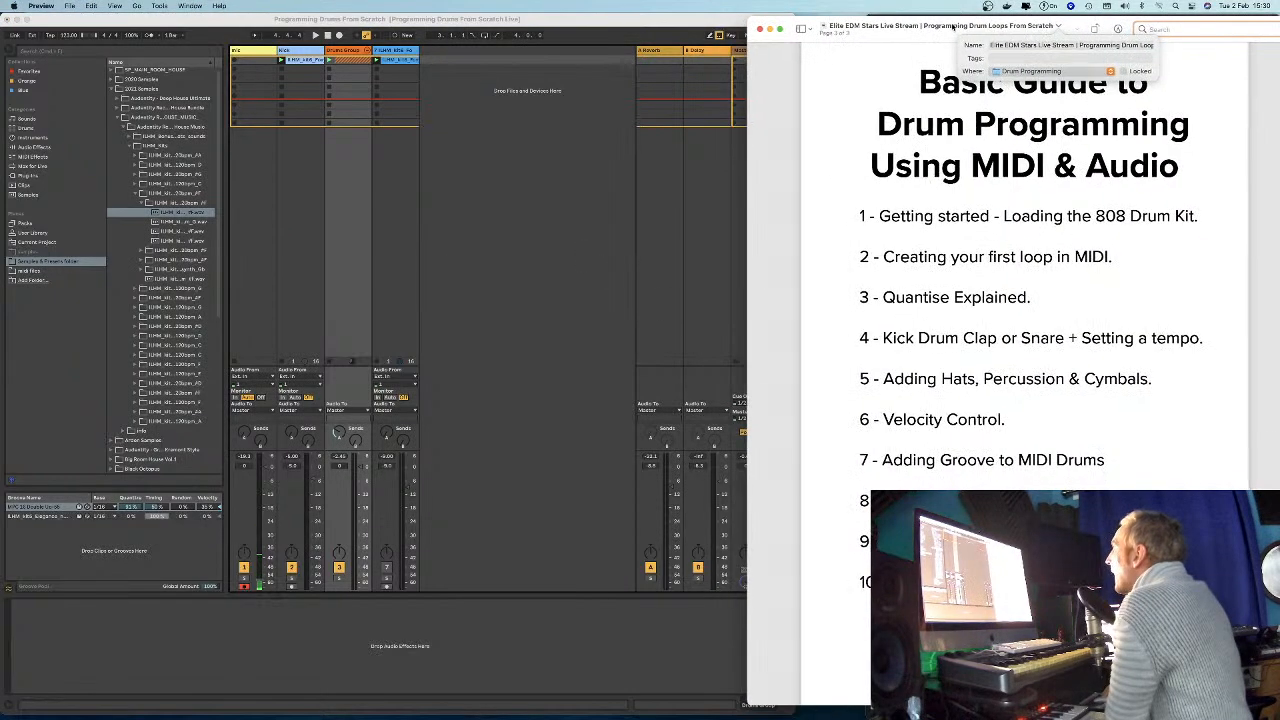
{"action": "left_click", "coordinate": [957, 376]}
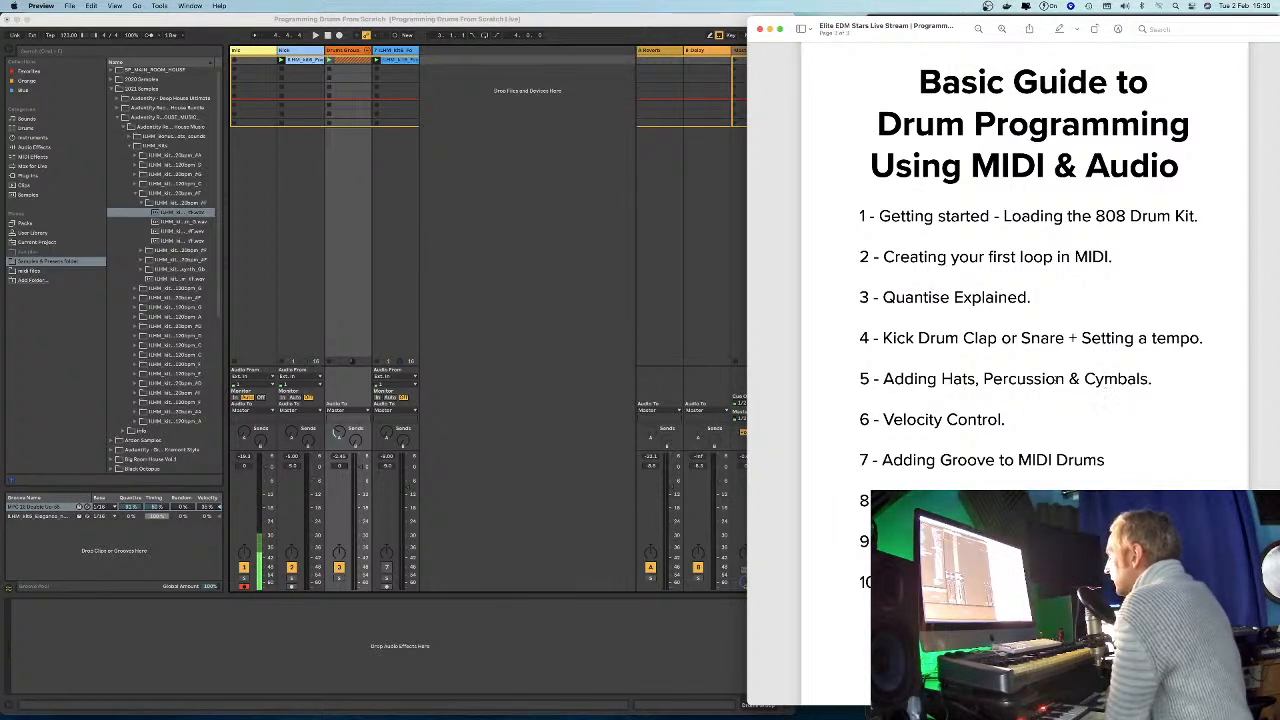
Return to Live, widen the browser, and search the Samples & Presets folder for "hats".
{"action": "left_click", "coordinate": [293, 57]}
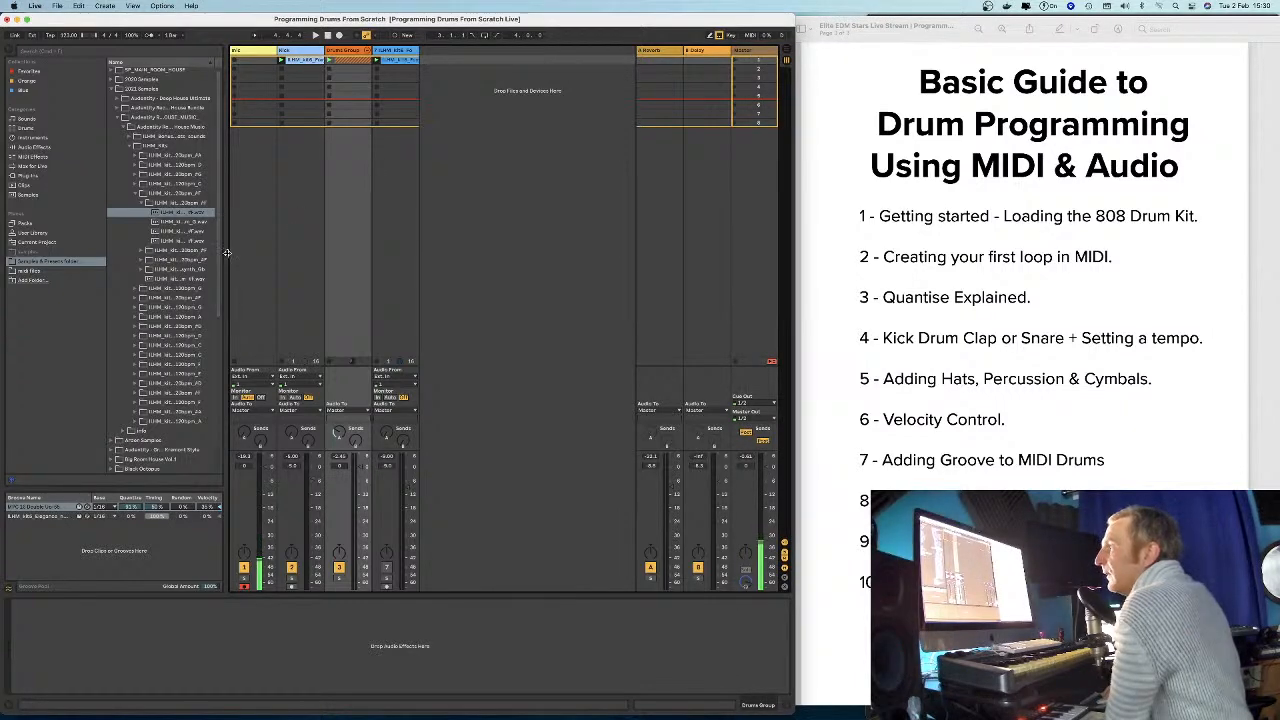
{"action": "left_click_drag", "start_coordinate": [227, 253], "coordinate": [300, 253]}
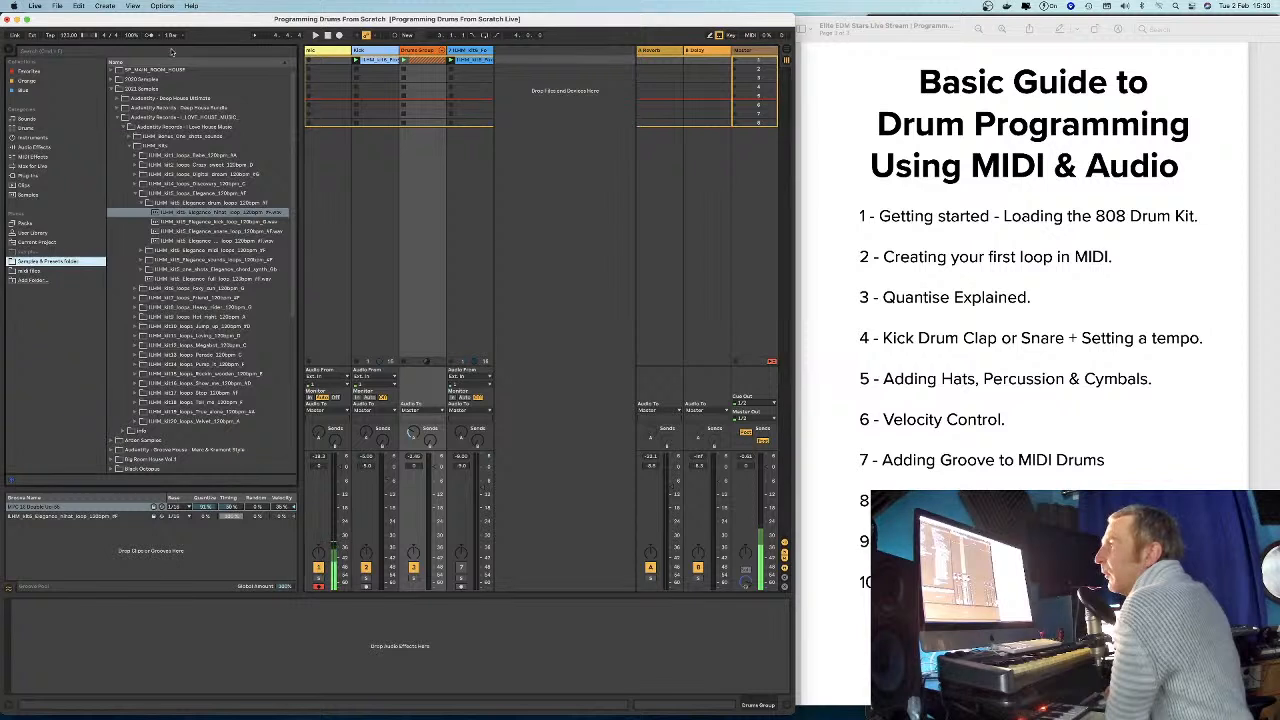
{"action": "left_click", "coordinate": [123, 51]}
{"action": "type", "text": "hotd"}
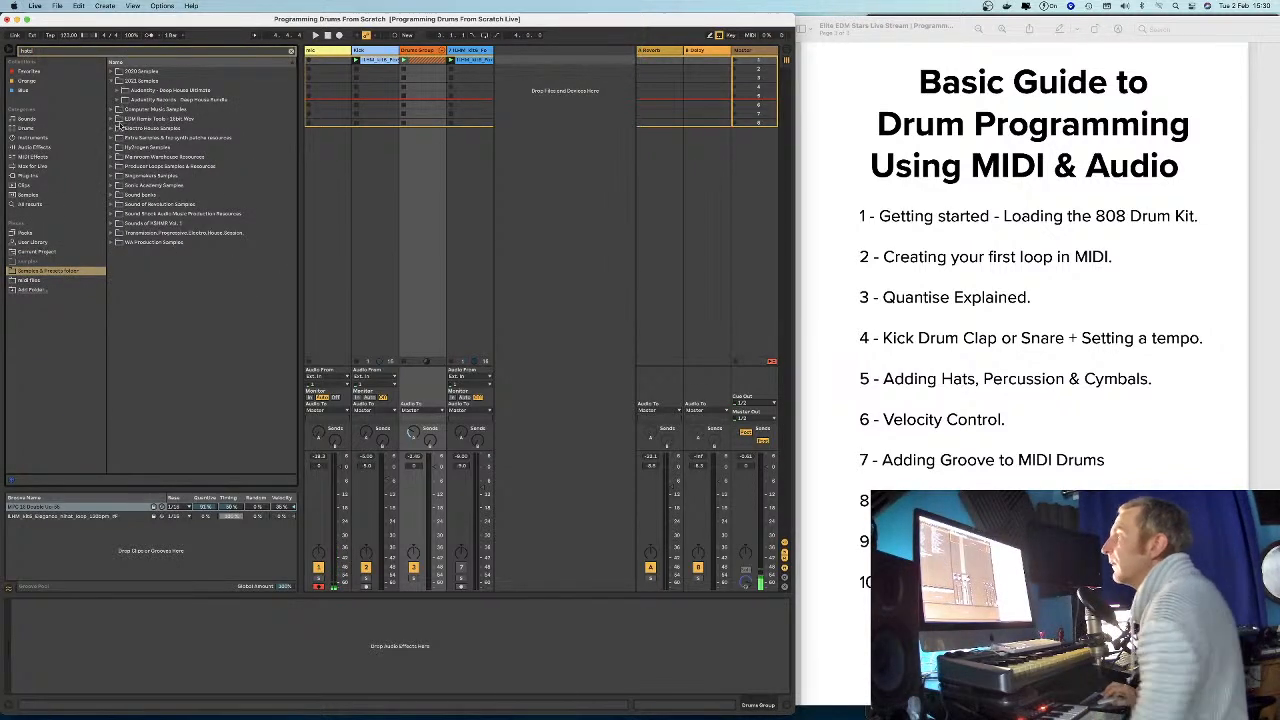
Audition the hats loops in the first two kit folders of the Audentity Records Deep House Bundle.
{"action": "left_click", "coordinate": [117, 100]}
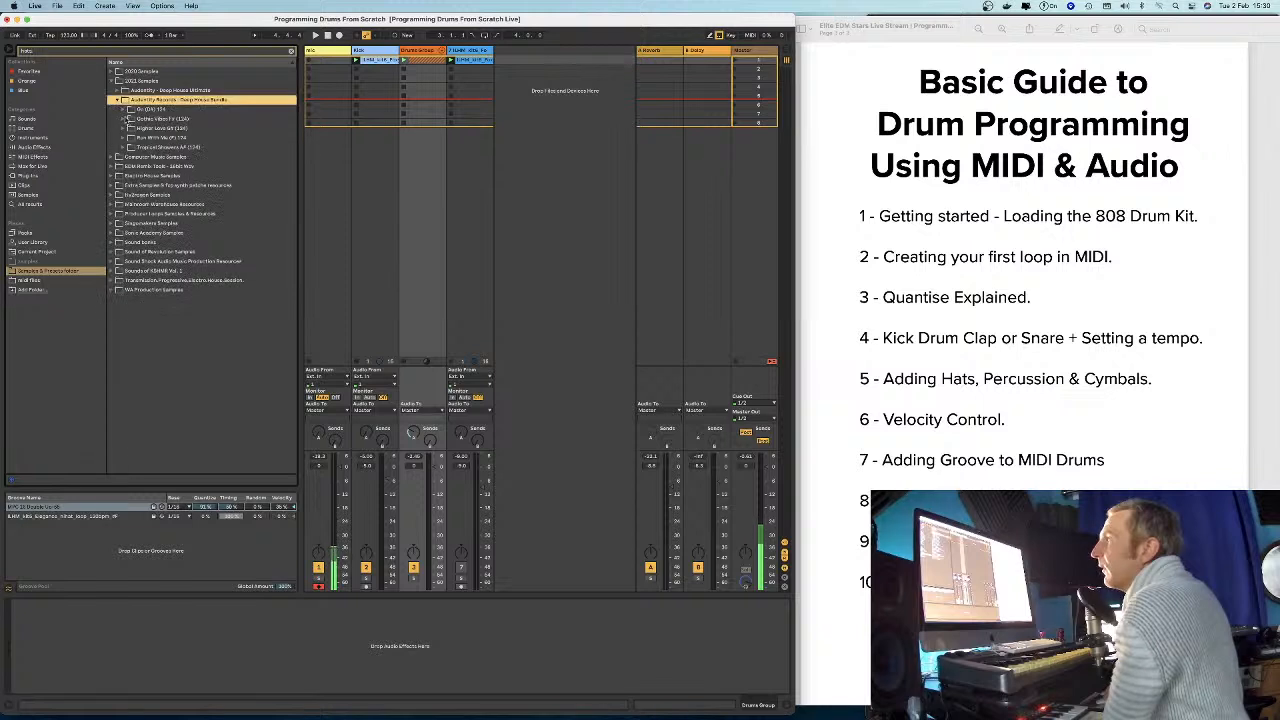
{"action": "left_click", "coordinate": [125, 109]}
{"action": "left_click", "coordinate": [140, 119]}
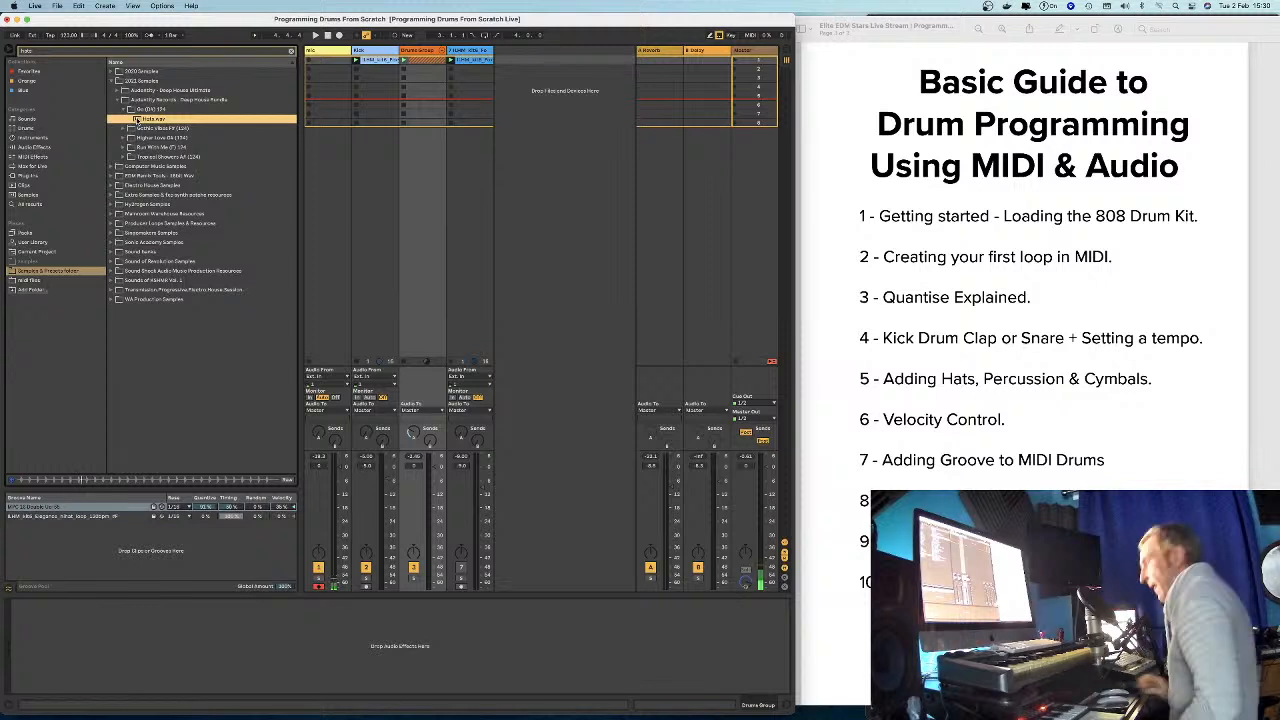
{"action": "left_click", "coordinate": [124, 129]}
{"action": "left_click", "coordinate": [141, 129]}
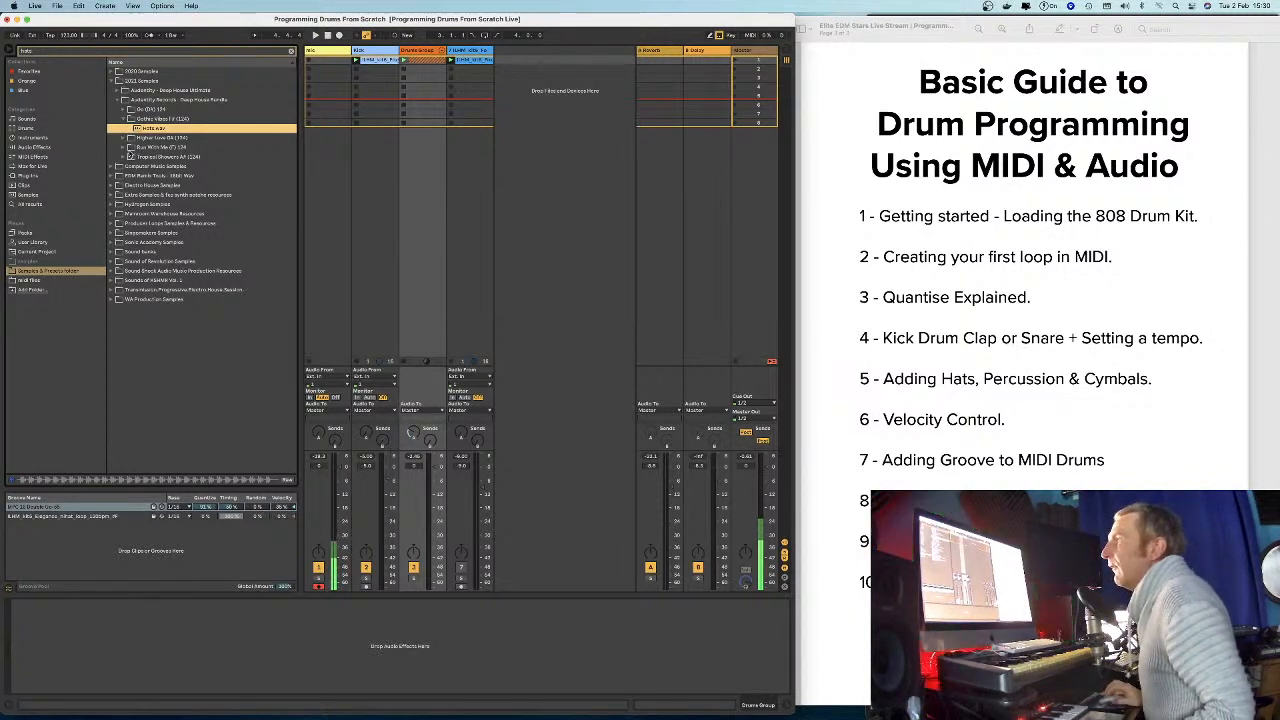
Audition the open hats sample in the Drums folder of Electro House Samples.
{"action": "left_click", "coordinate": [112, 186]}
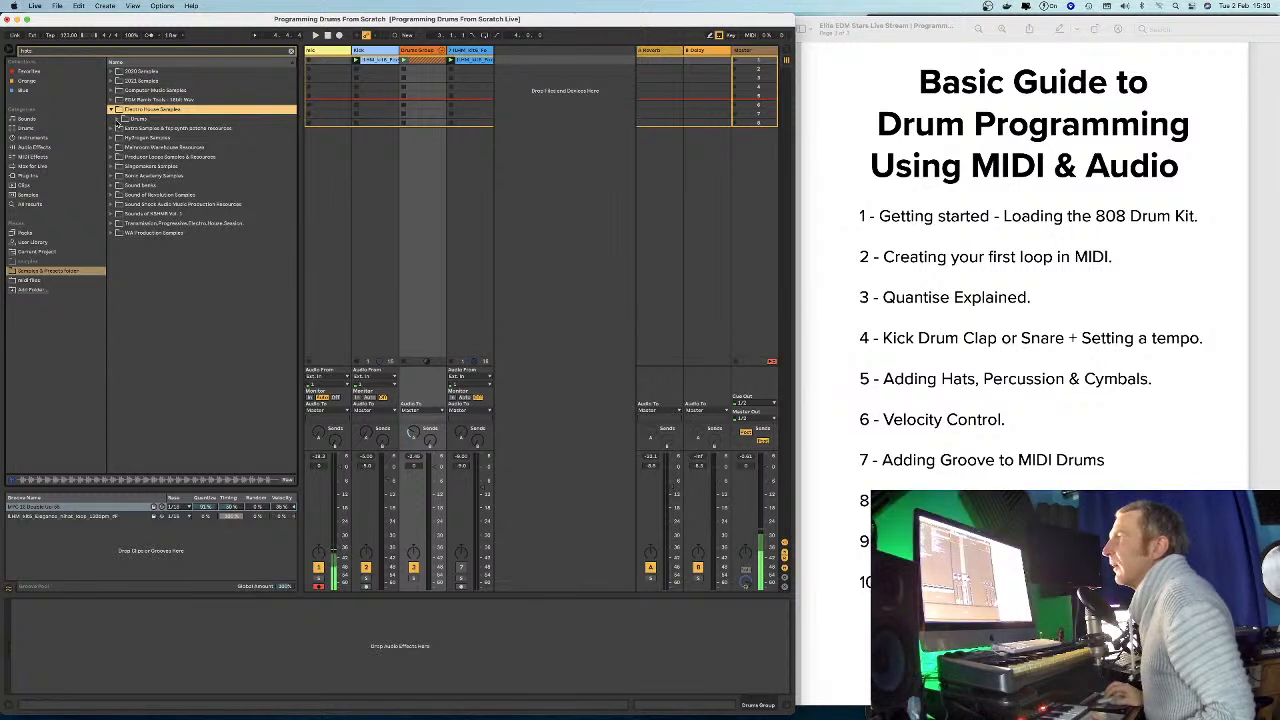
{"action": "left_click", "coordinate": [117, 120]}
{"action": "left_click", "coordinate": [131, 129]}
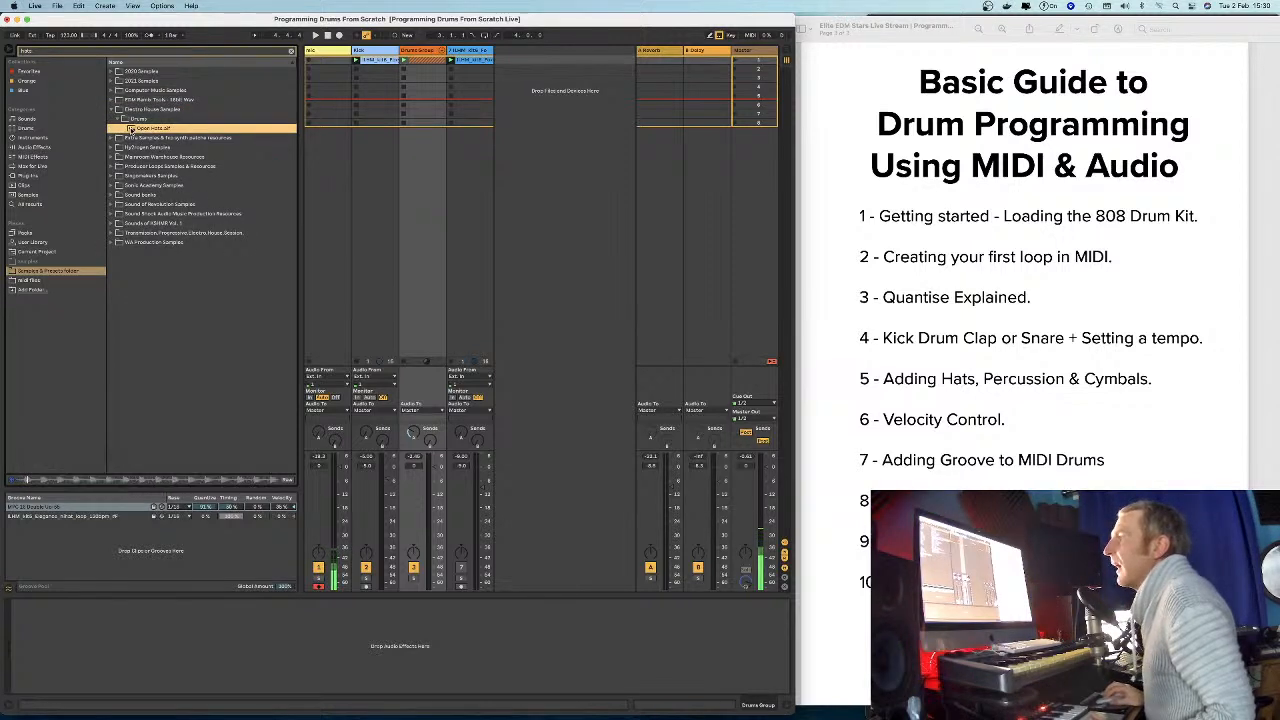
{"action": "left_click", "coordinate": [124, 119]}
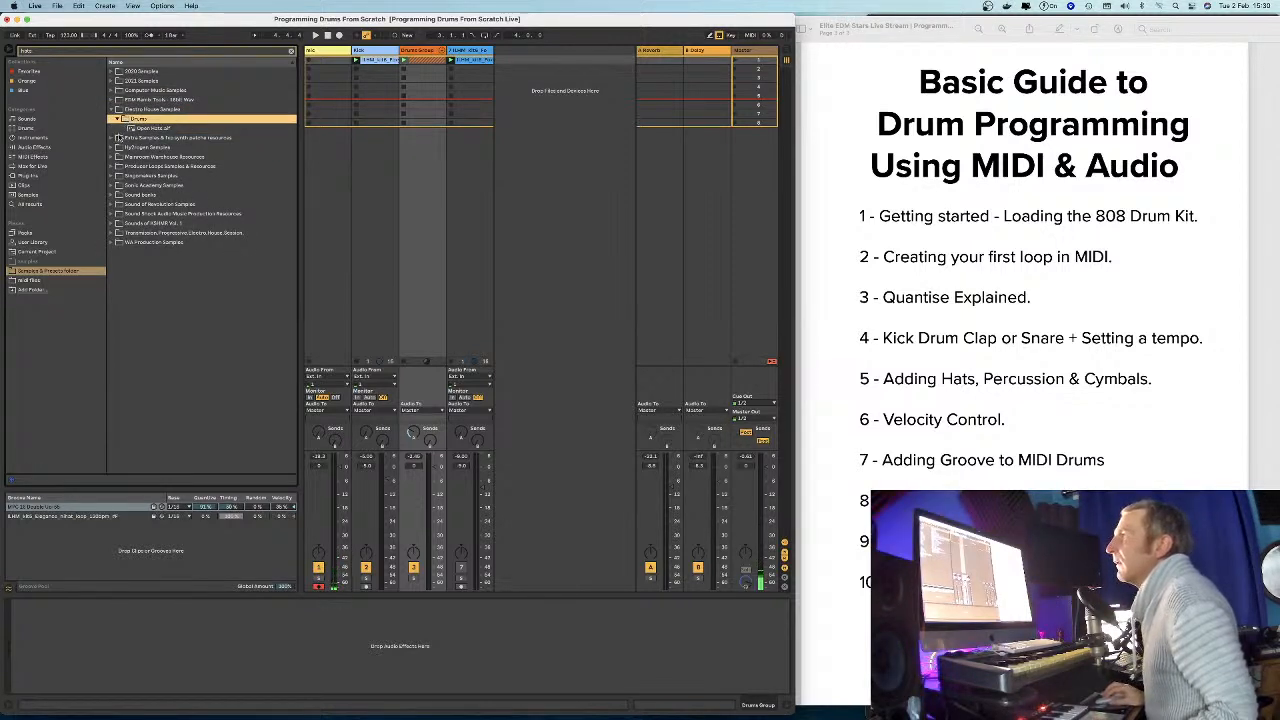
Look through the Future EDM kits in the Extra Samples folder for hats, and collapse their folders again.
{"action": "left_click", "coordinate": [112, 138]}
{"action": "left_click", "coordinate": [118, 129]}
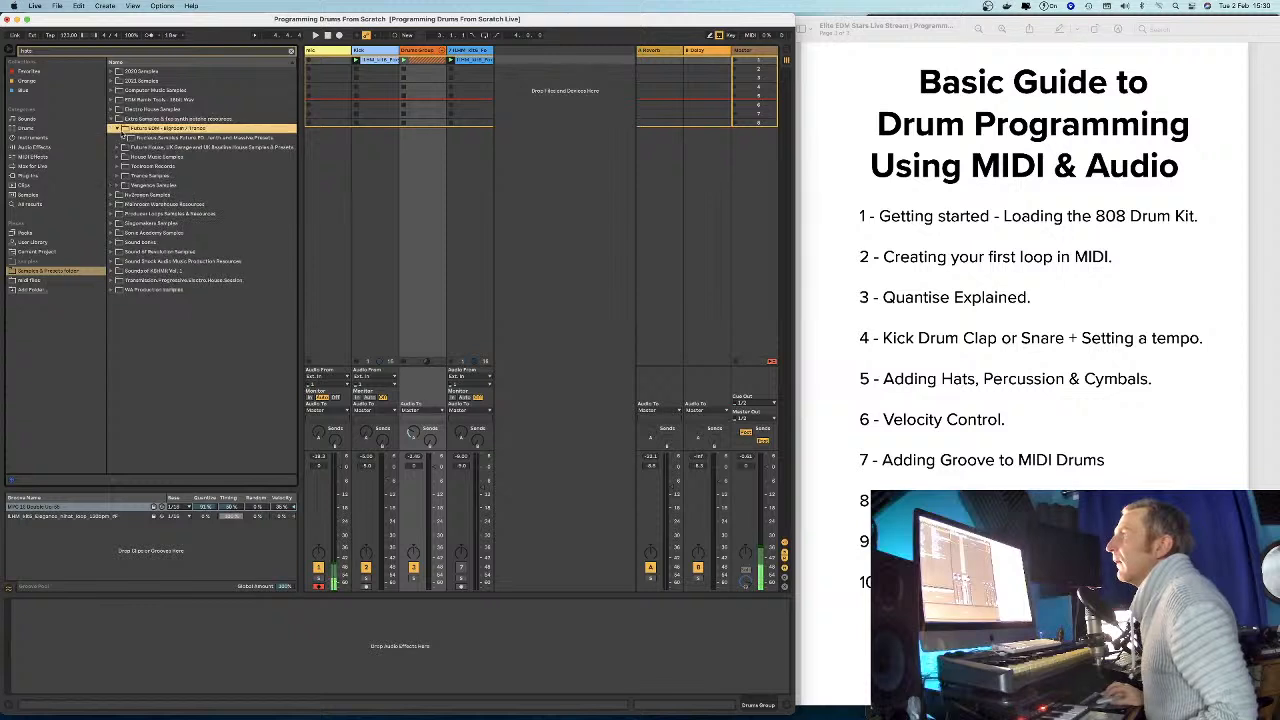
{"action": "left_click", "coordinate": [122, 138]}
{"action": "left_click", "coordinate": [130, 147]}
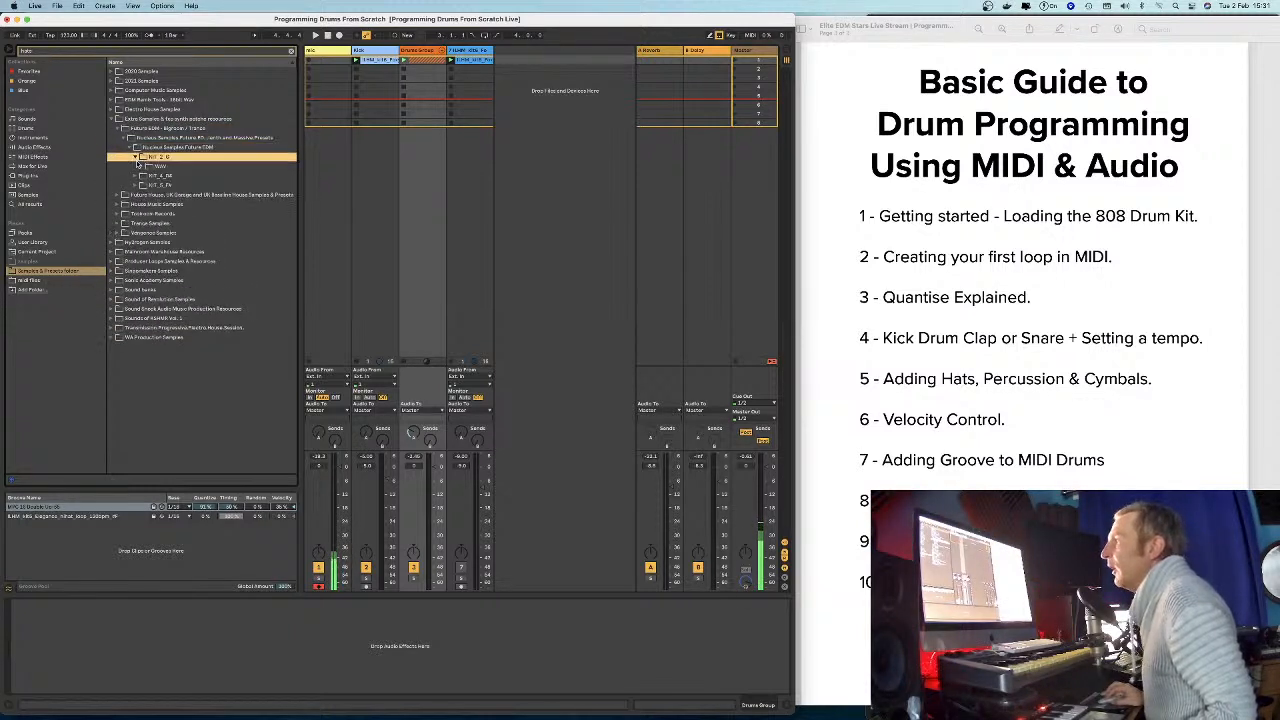
{"action": "left_click", "coordinate": [129, 147]}
{"action": "left_click", "coordinate": [121, 137]}
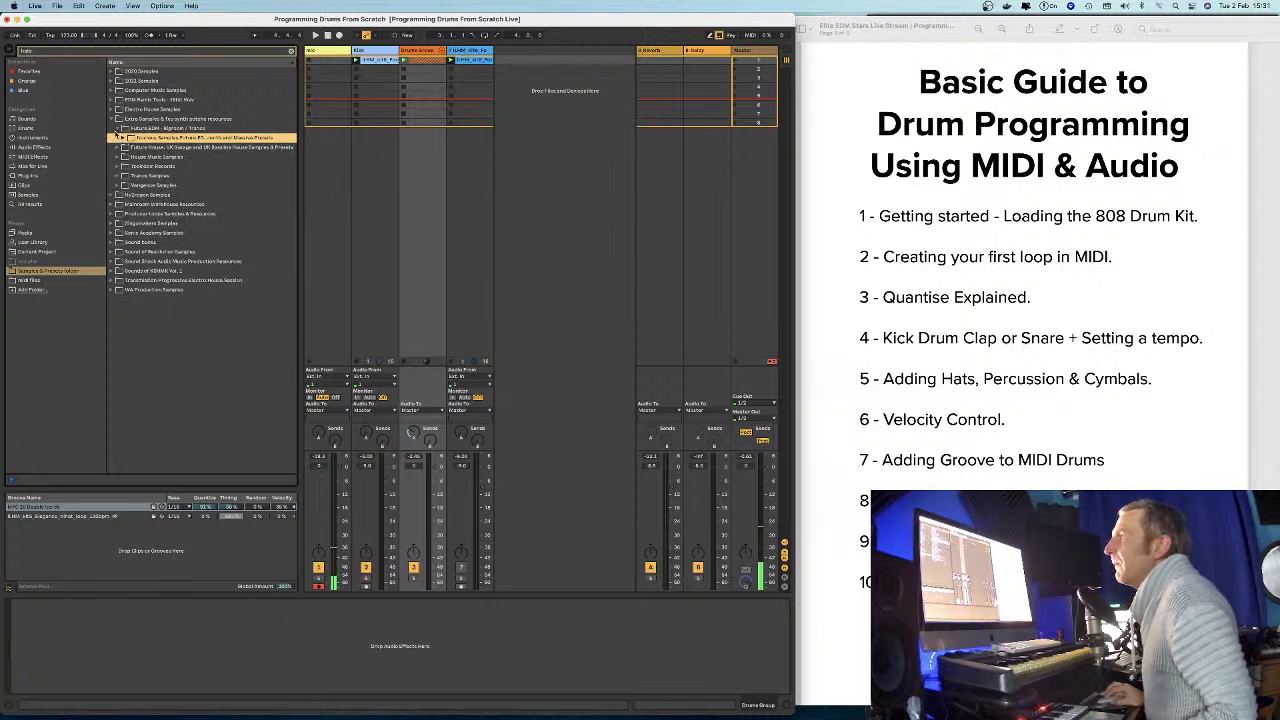
Open the SHE_Hats one-shot folder of Singomakers EDM Chart Smashers within Singomakers Samples.
{"action": "left_click", "coordinate": [116, 228]}
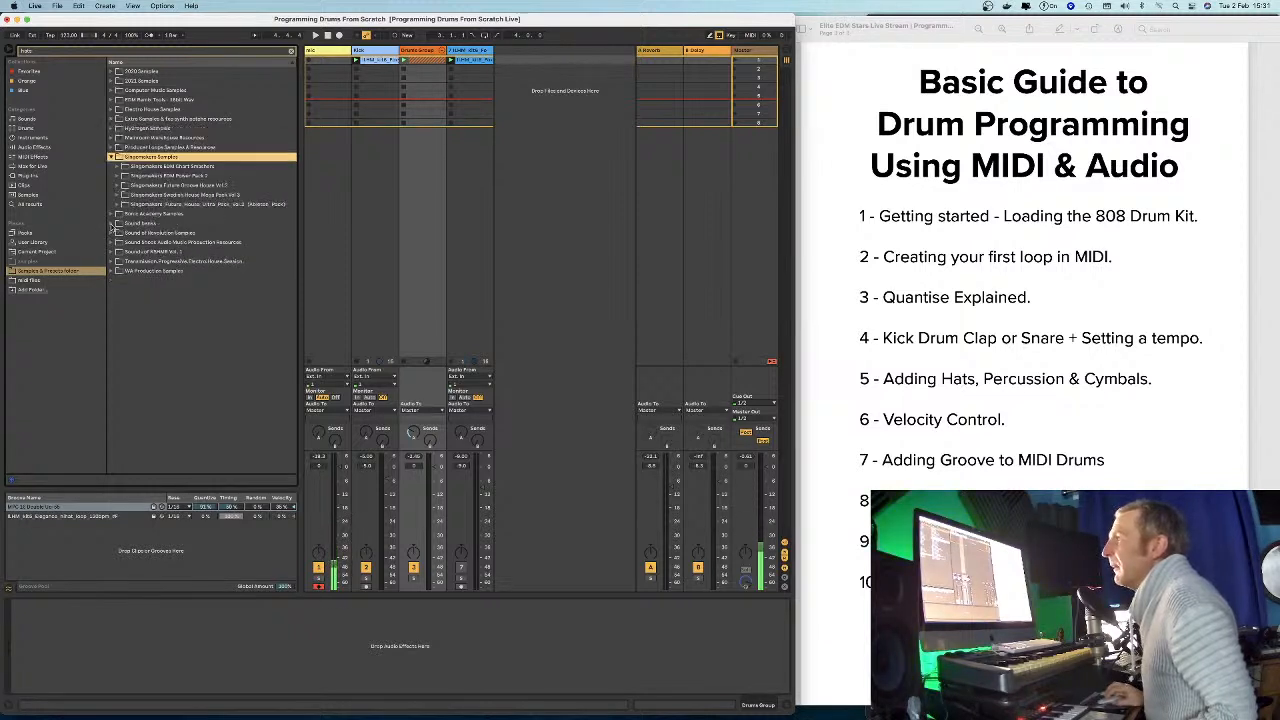
{"action": "left_click", "coordinate": [119, 167]}
{"action": "left_click", "coordinate": [123, 176]}
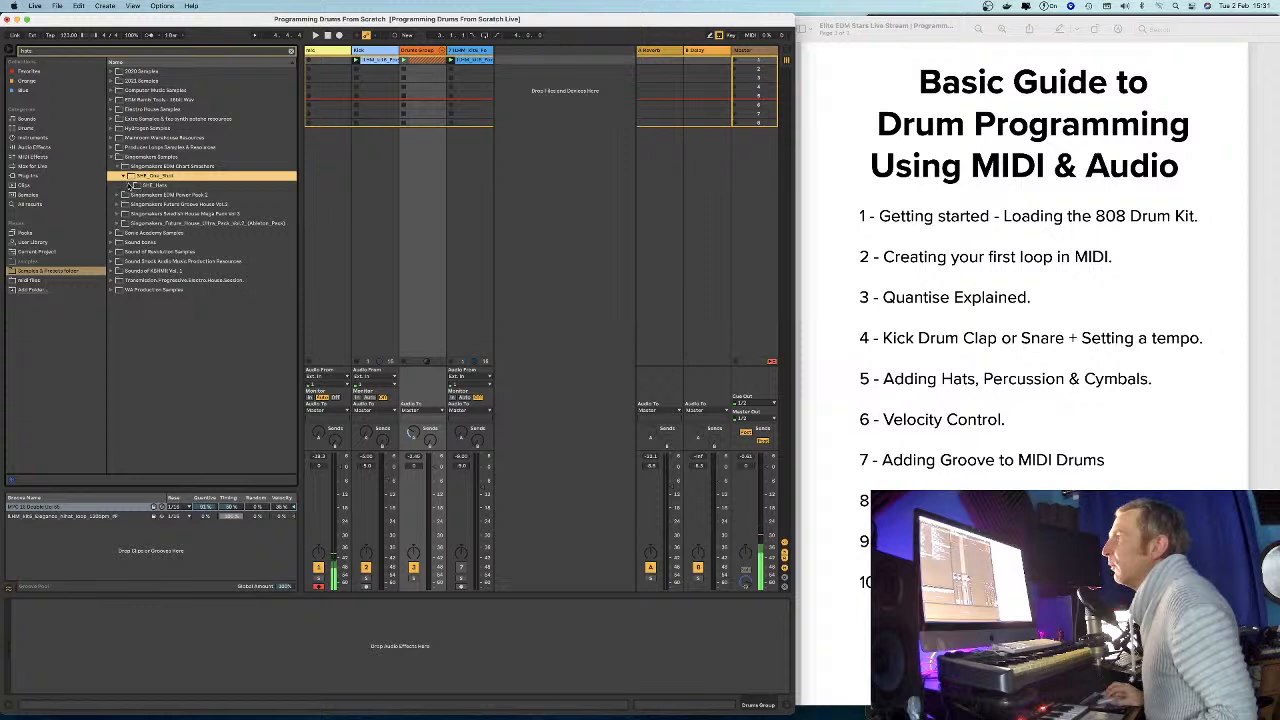
{"action": "left_click", "coordinate": [131, 185]}
Audition the one-shot hats from SHE_Hat_01.wav onward and settle on SHE_Hat_05.wav.
{"action": "left_click", "coordinate": [146, 195]}
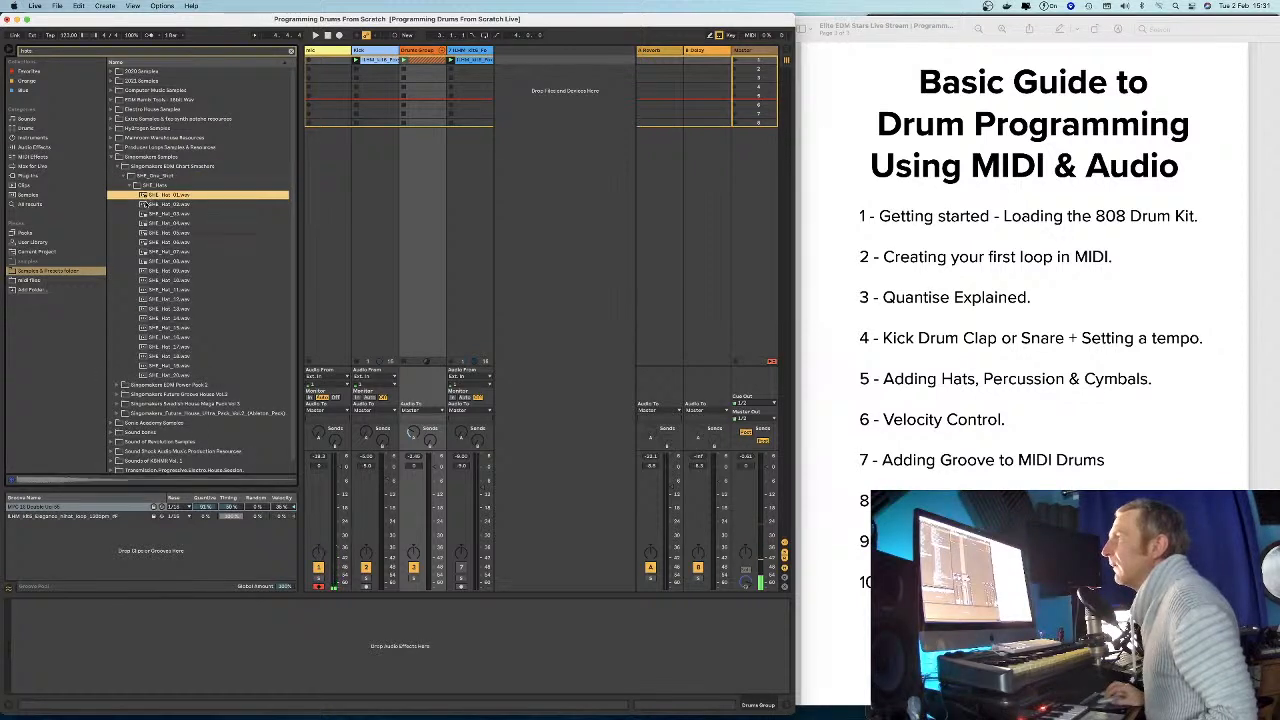
{"action": "left_click", "coordinate": [145, 204]}
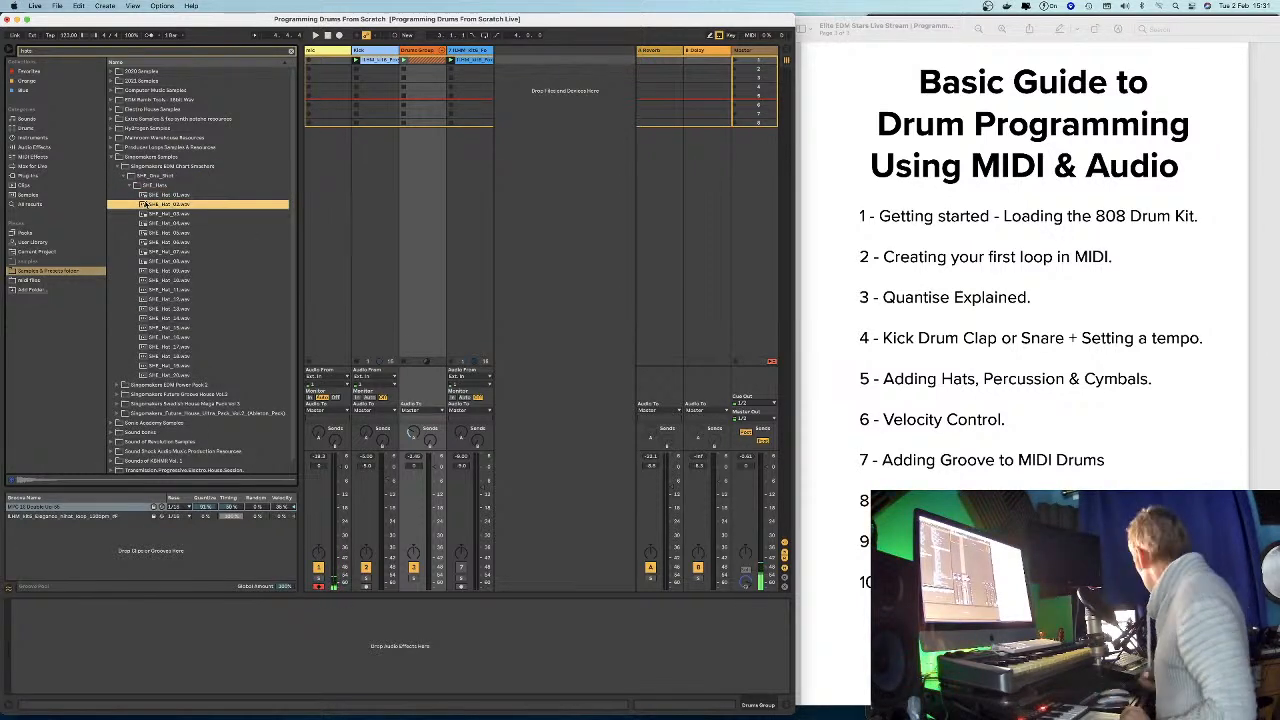
{"action": "key", "text": "Down"}
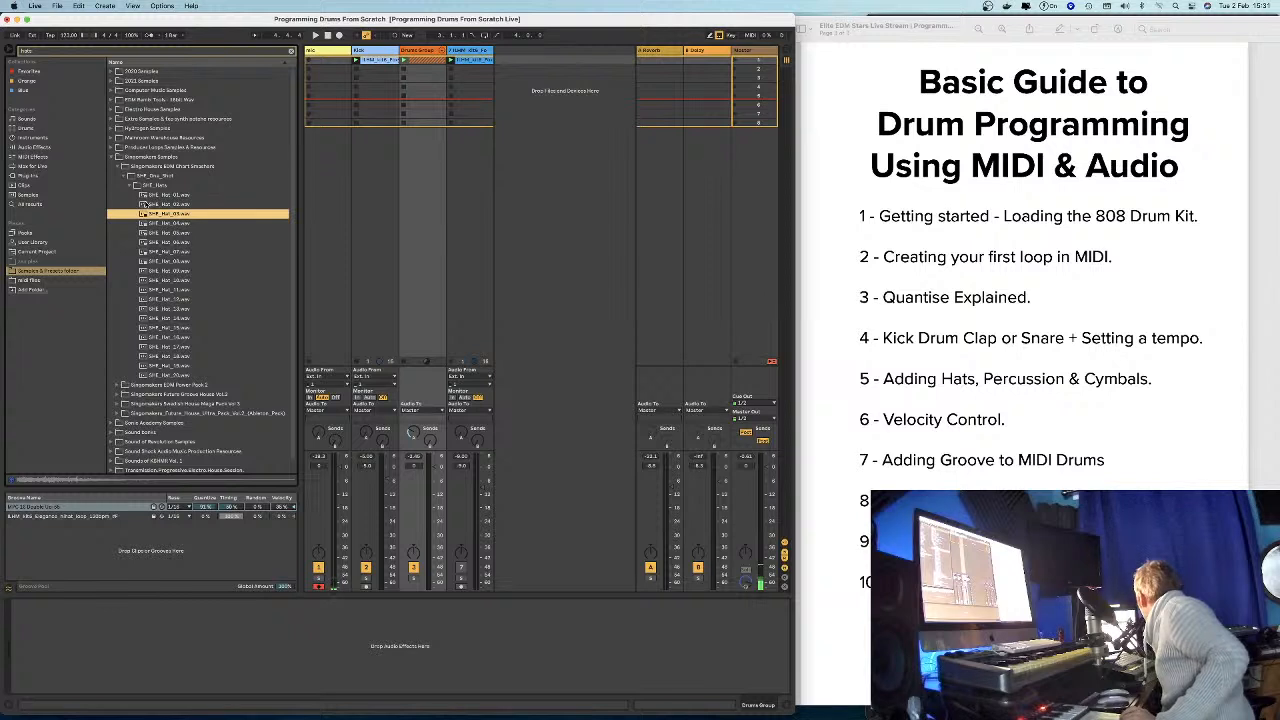
{"action": "key", "text": "Down"}
{"action": "key", "text": "Down"}
{"action": "key", "text": "Up"}
{"action": "key", "text": "Up"}
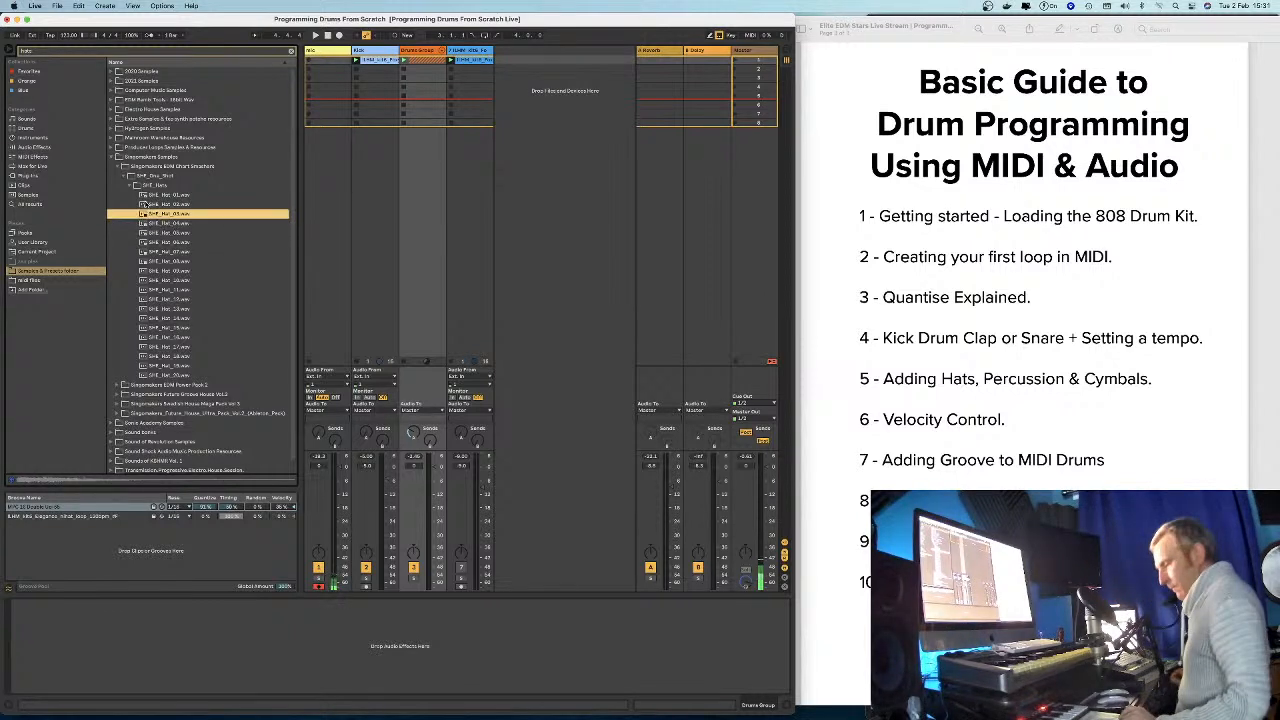
{"action": "key", "text": "Down"}
{"action": "key", "text": "Down"}
{"action": "key", "text": "Up"}
{"action": "key", "text": "Up"}
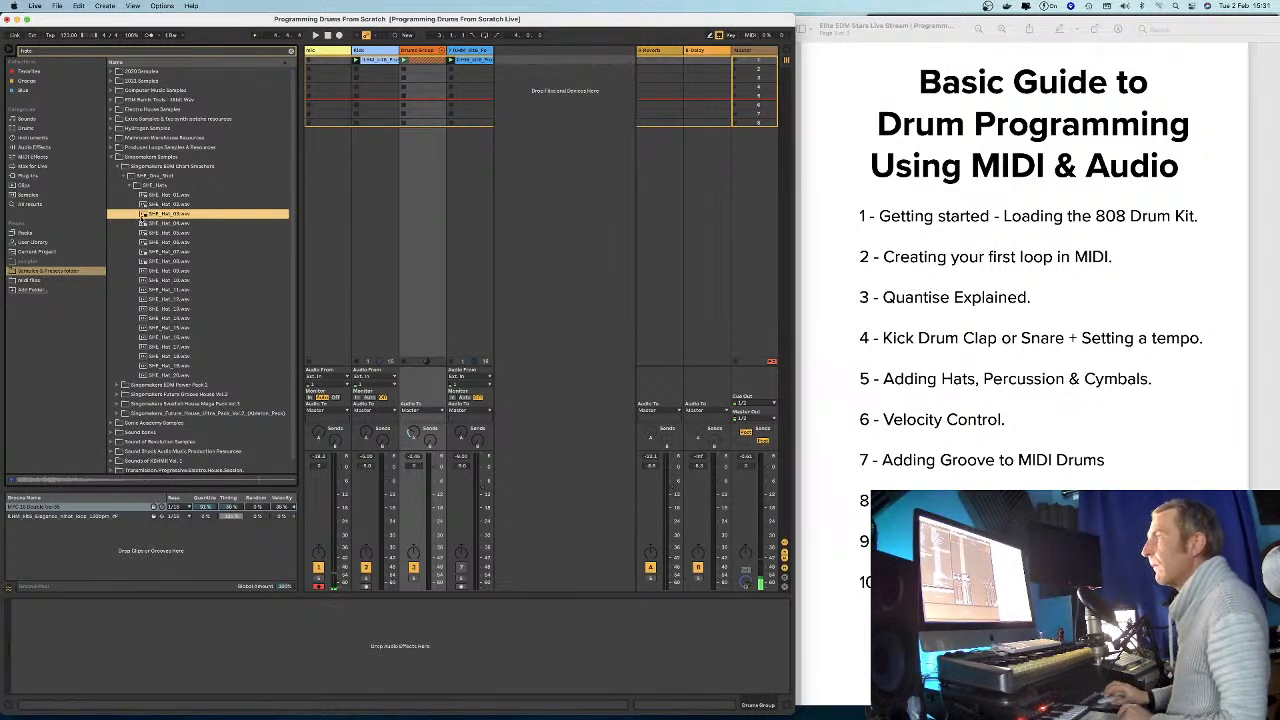
{"action": "key", "text": "Down"}
{"action": "key", "text": "Down"}
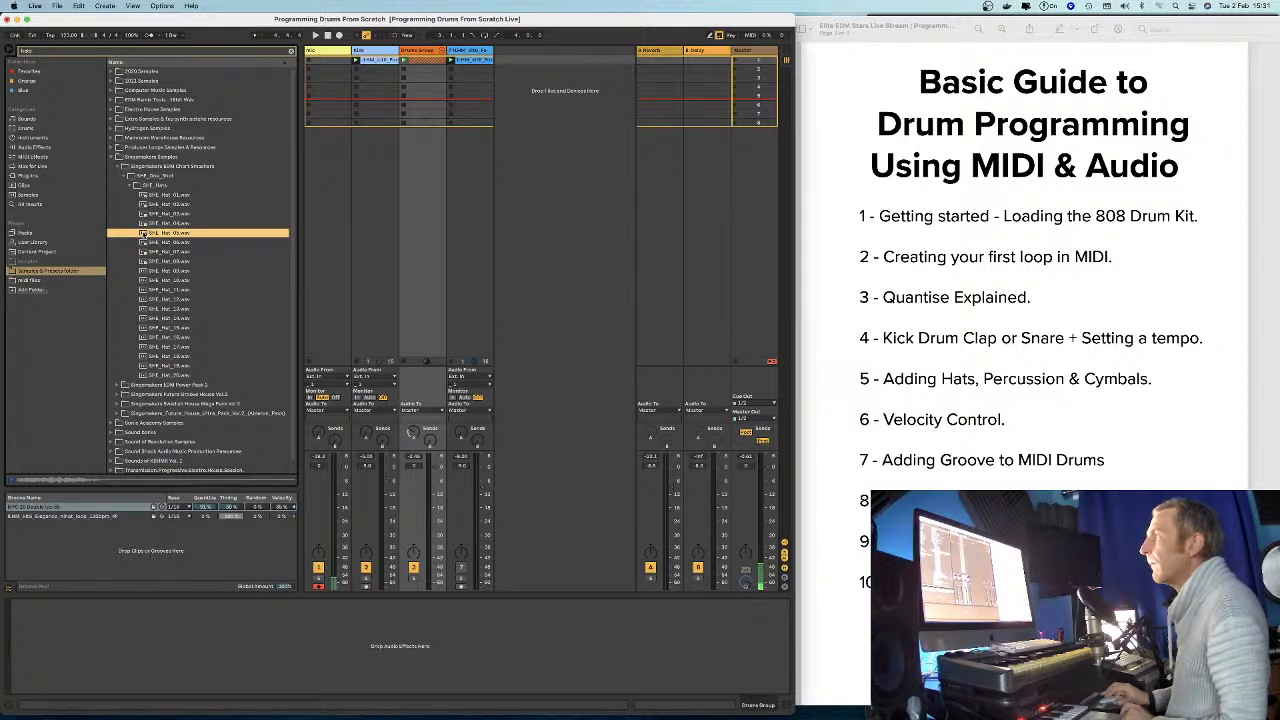
Insert a MIDI track after the last loop track and load SHE_Hat_05.wav onto it as a sampled instrument.
{"action": "right_click", "coordinate": [512, 60]}
{"action": "left_click", "coordinate": [545, 80]}
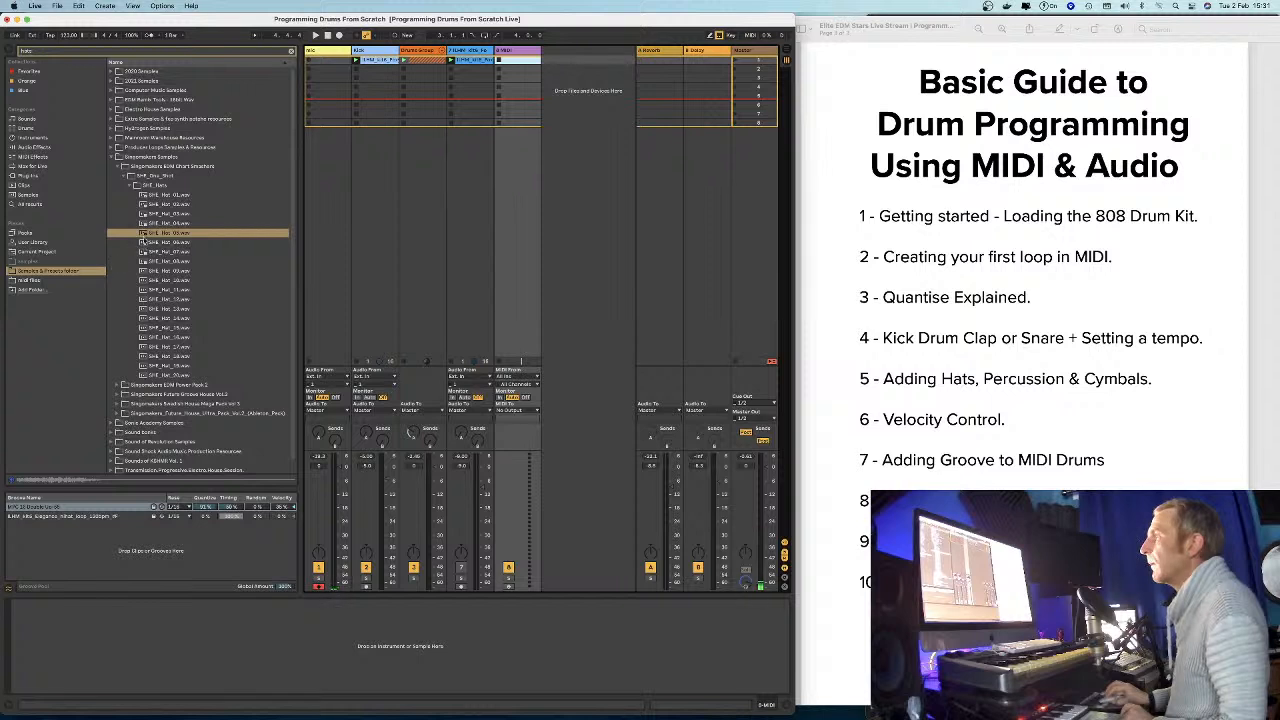
{"action": "left_click_drag", "start_coordinate": [148, 234], "coordinate": [521, 57]}
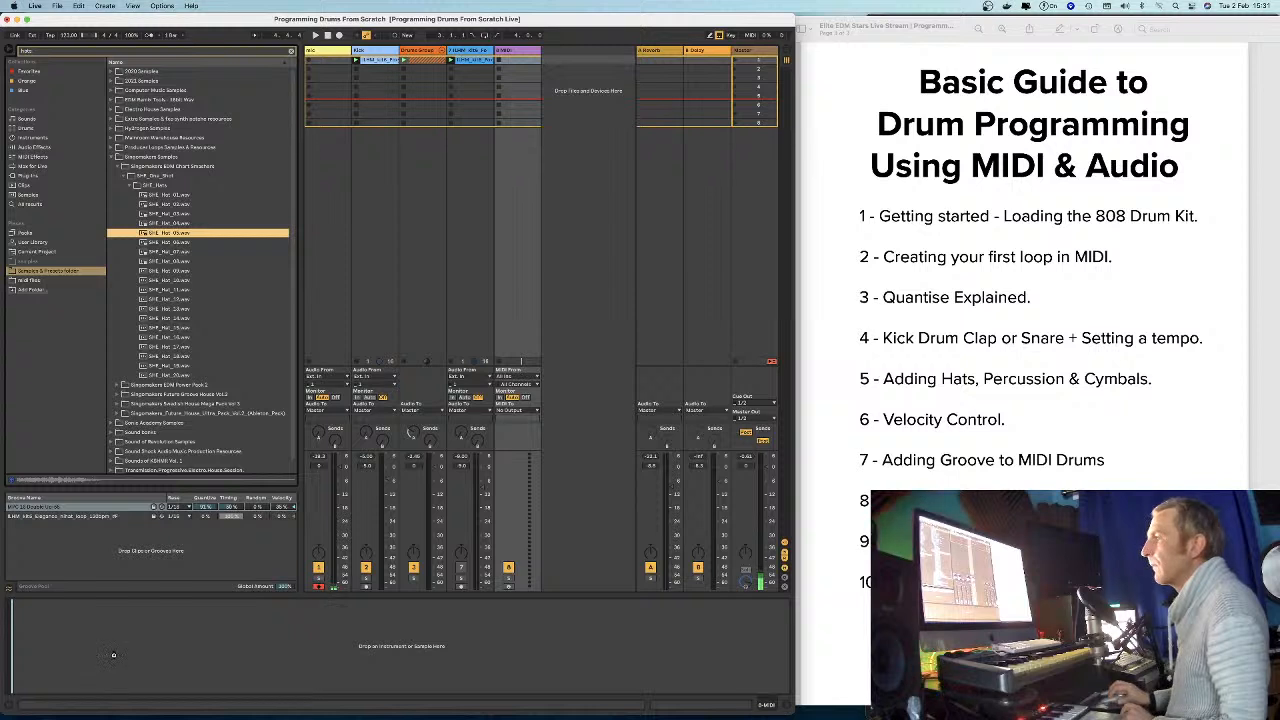
Arm the yellow microphone track again and create an empty MIDI clip in the hat track's first slot.
{"action": "left_click", "coordinate": [513, 62]}
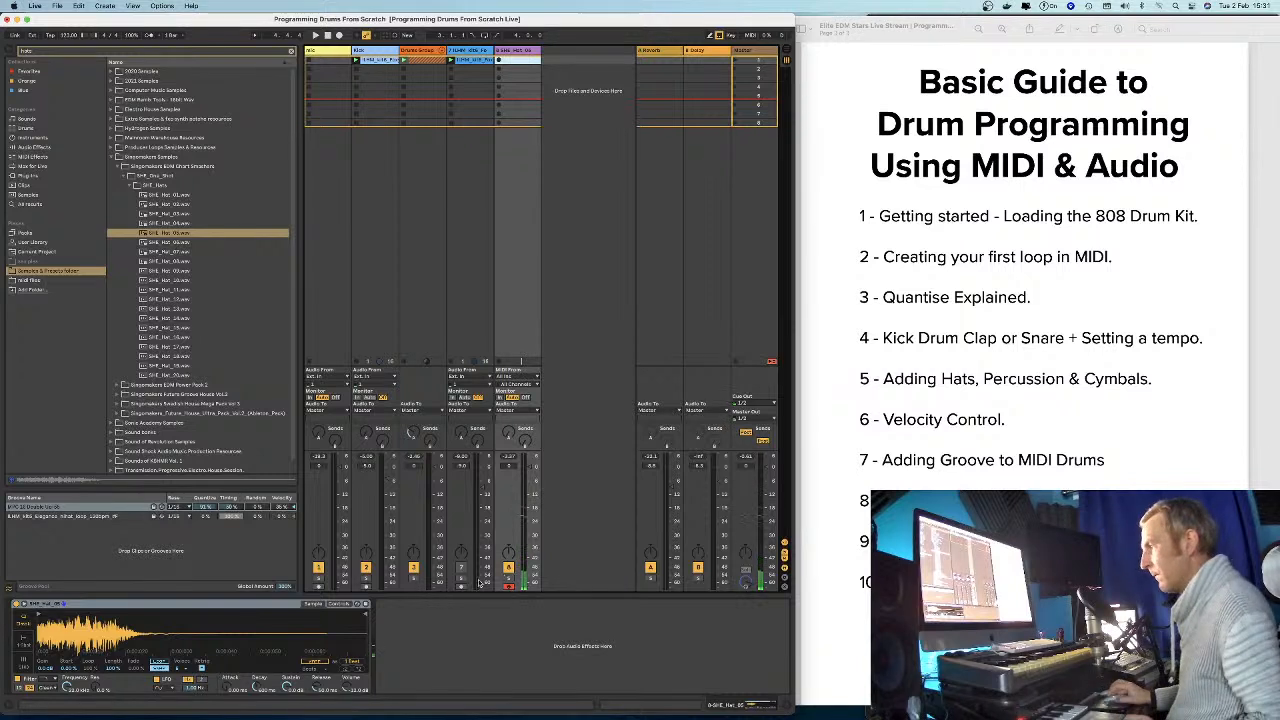
{"action": "left_click", "coordinate": [319, 587]}
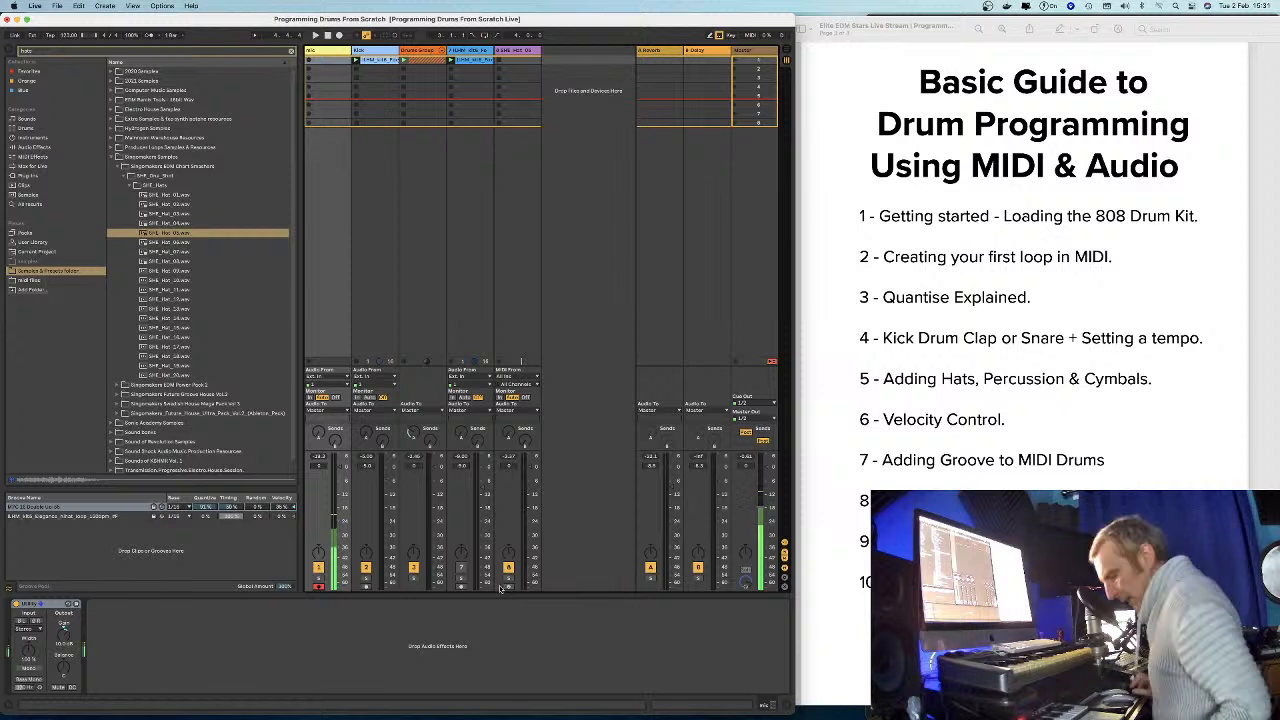
{"action": "left_click", "coordinate": [506, 50]}
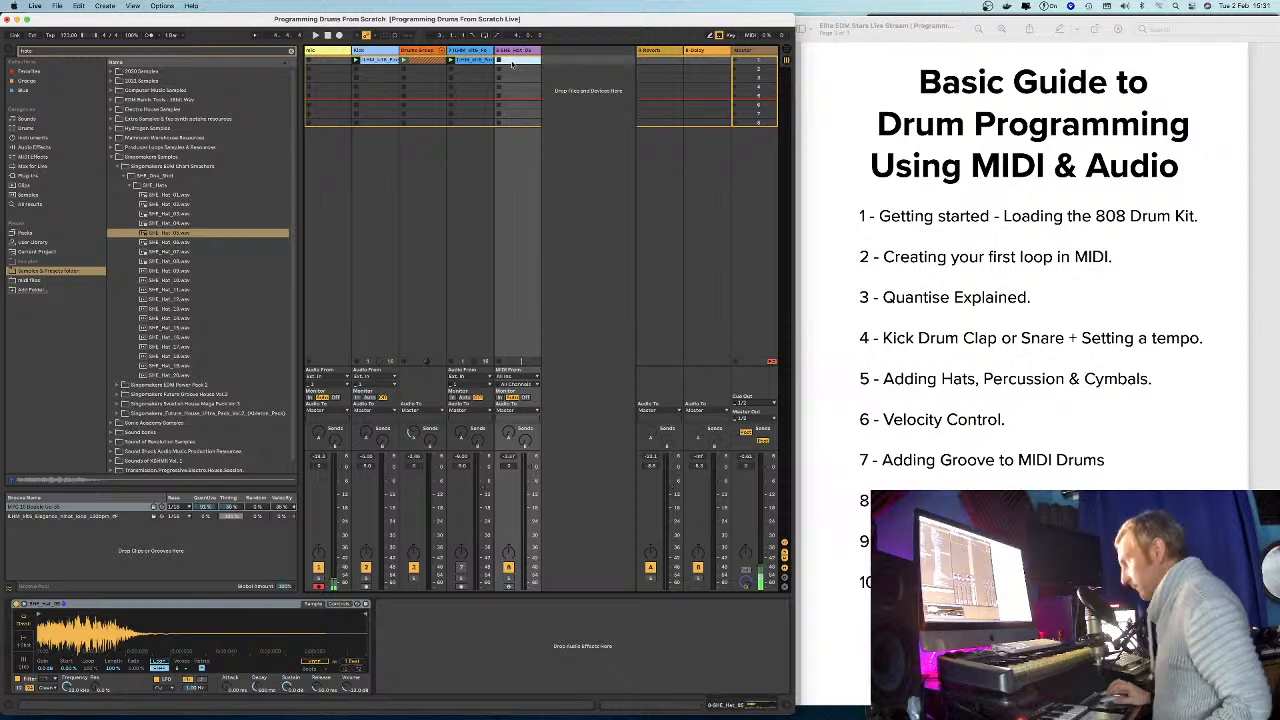
{"action": "double_click", "coordinate": [511, 61]}
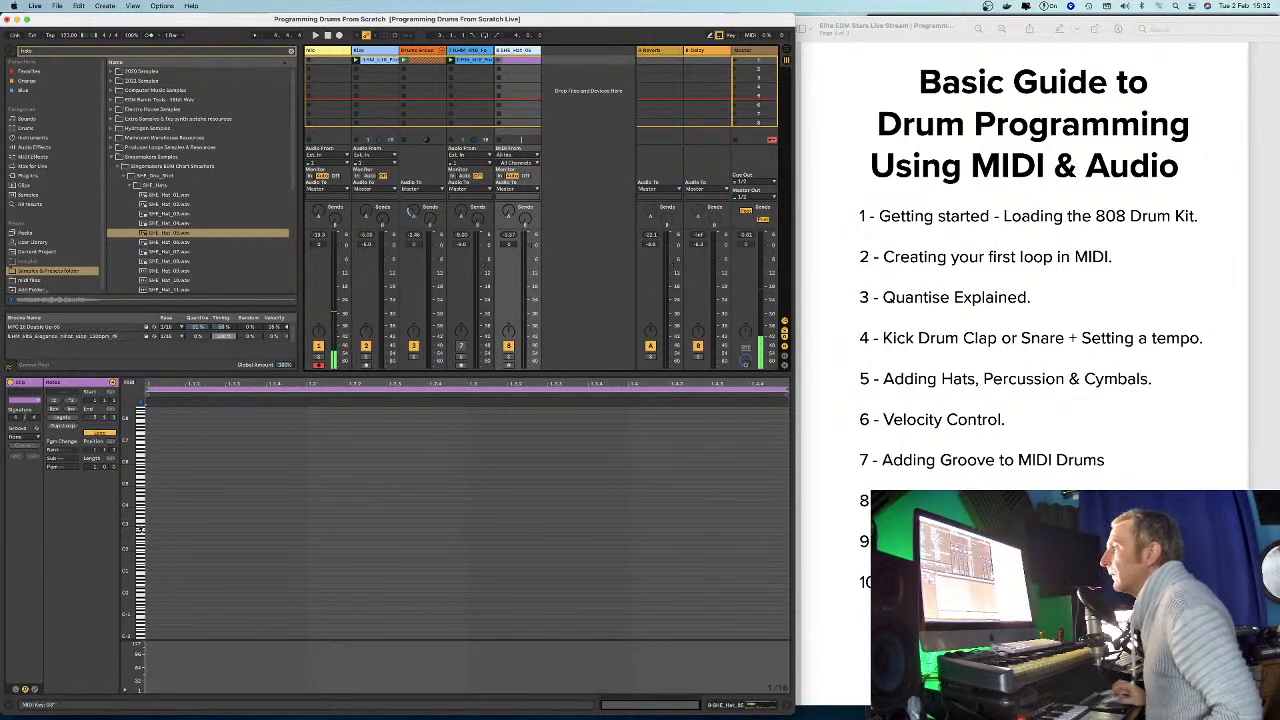
Add two sixteenth-length C3 notes to the hat clip and shift them to positions 1.1.2 and 1.1.4.
{"action": "left_click_drag", "start_coordinate": [131, 521], "coordinate": [116, 496]}
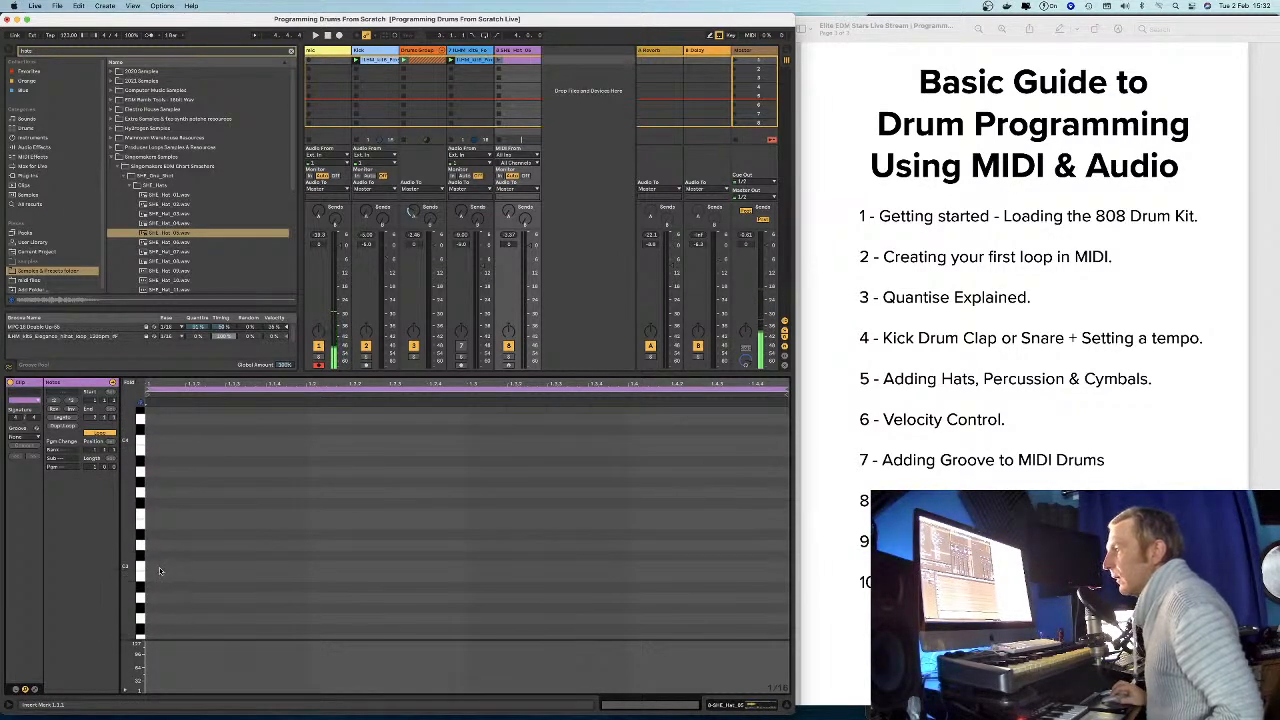
{"action": "double_click", "coordinate": [228, 566]}
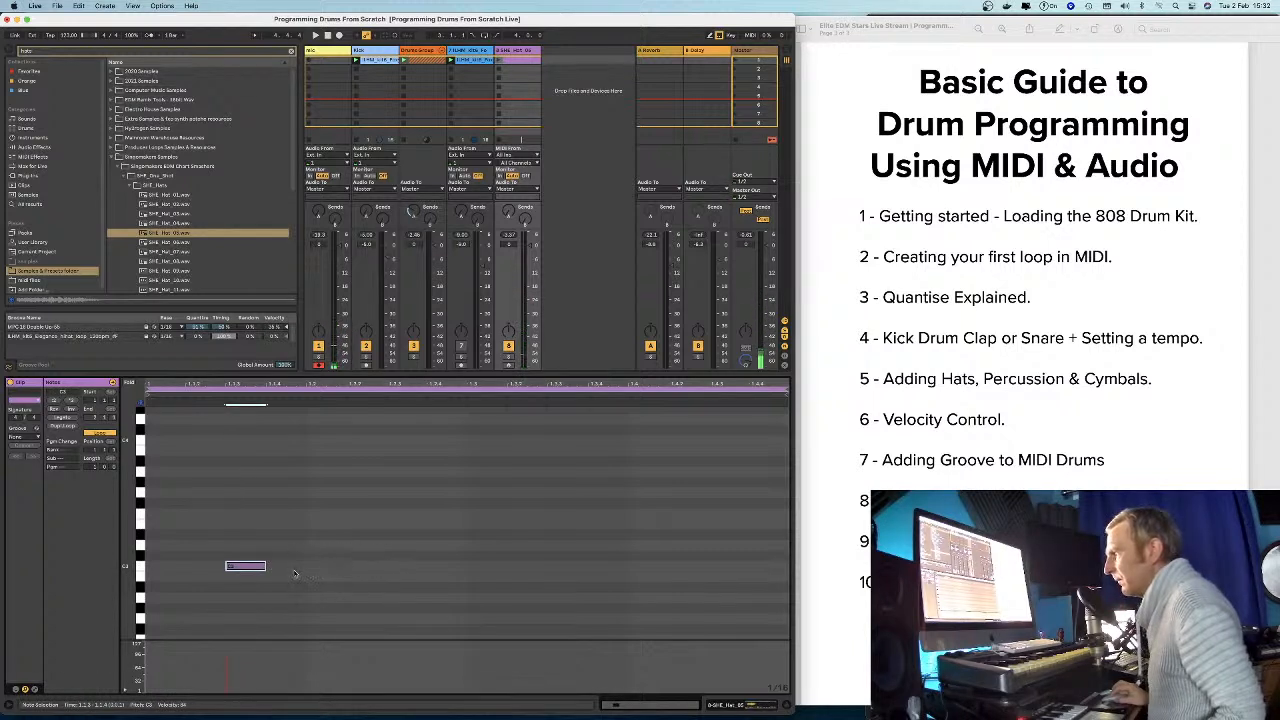
{"action": "left_click", "coordinate": [348, 570]}
{"action": "double_click", "coordinate": [330, 567]}
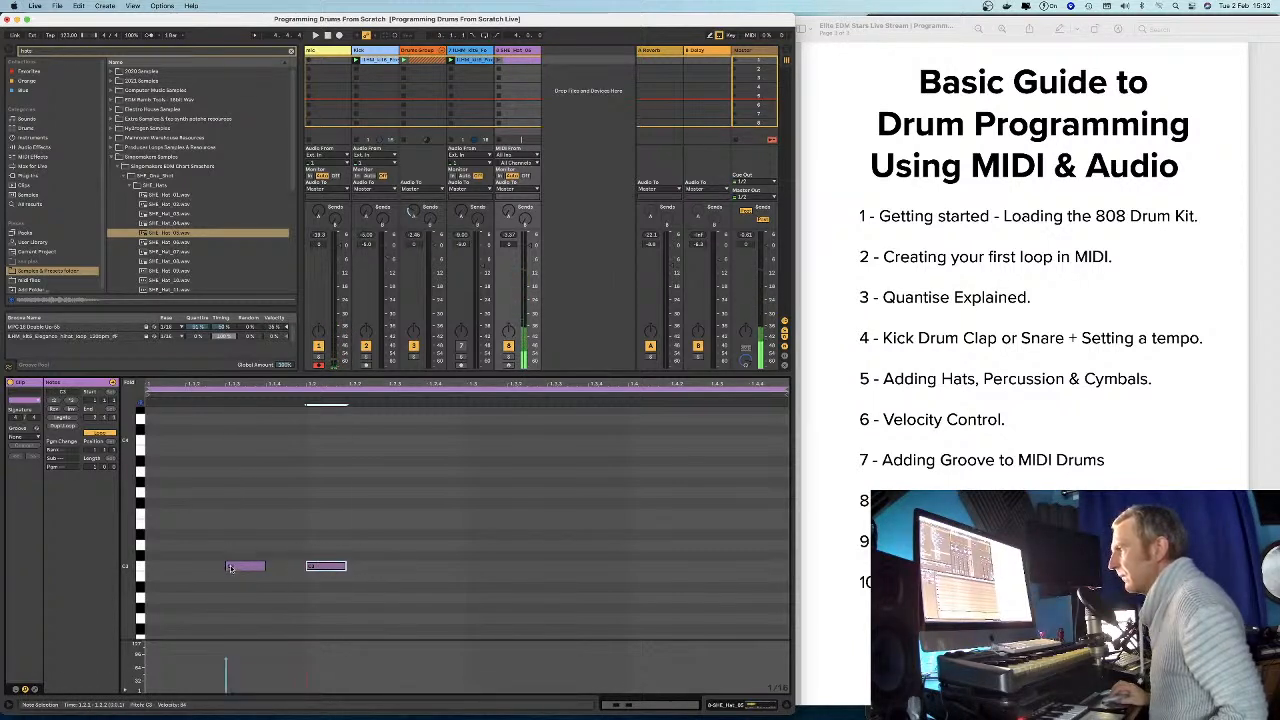
{"action": "left_click_drag", "start_coordinate": [261, 527], "coordinate": [281, 567]}
Play the set and add C3 hat notes at 1.2.3, 1.2.4, 1.3.3 and 1.4.3 in the hat clip.
{"action": "key", "text": "space"}
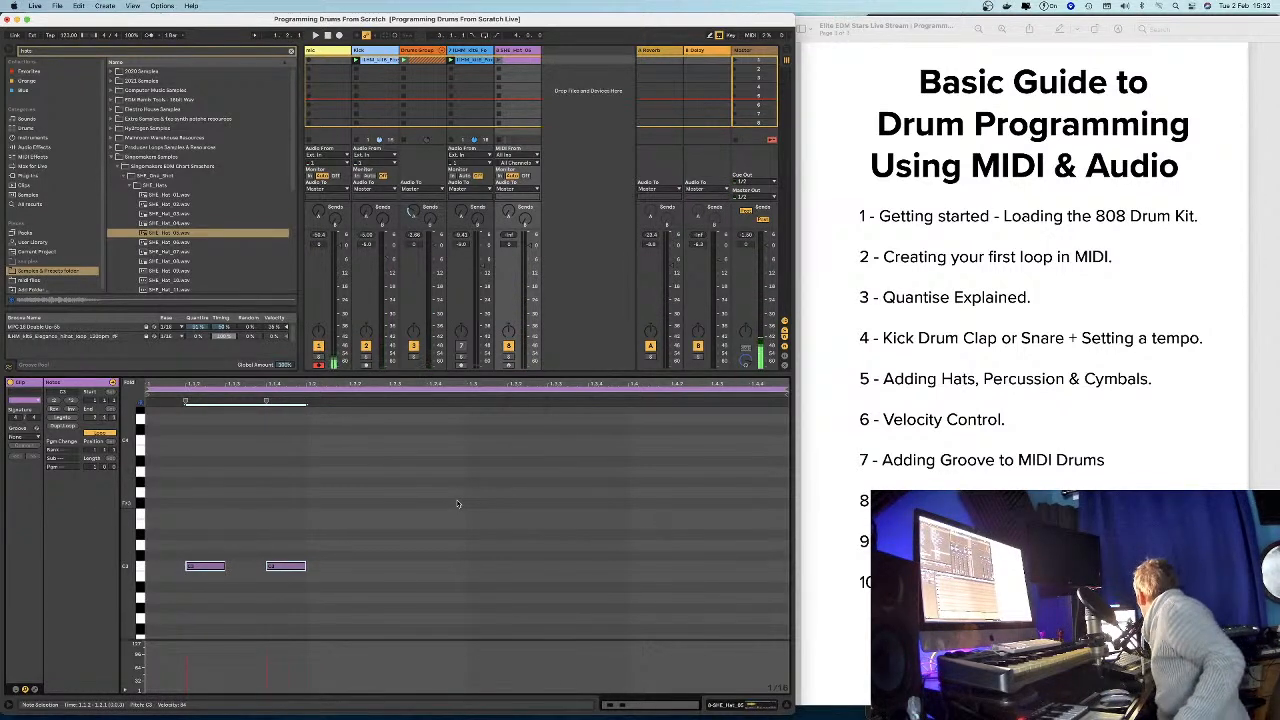
{"action": "key", "text": "space"}
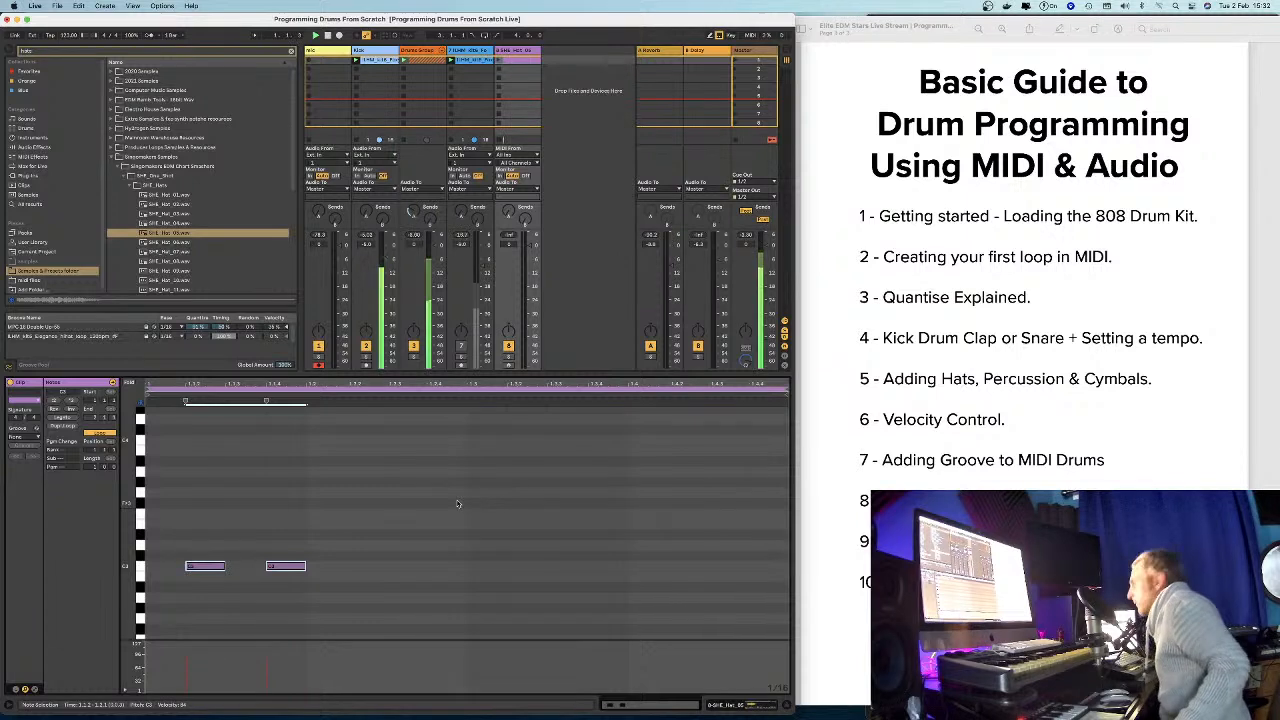
{"action": "left_click", "coordinate": [382, 583]}
{"action": "double_click", "coordinate": [400, 566]}
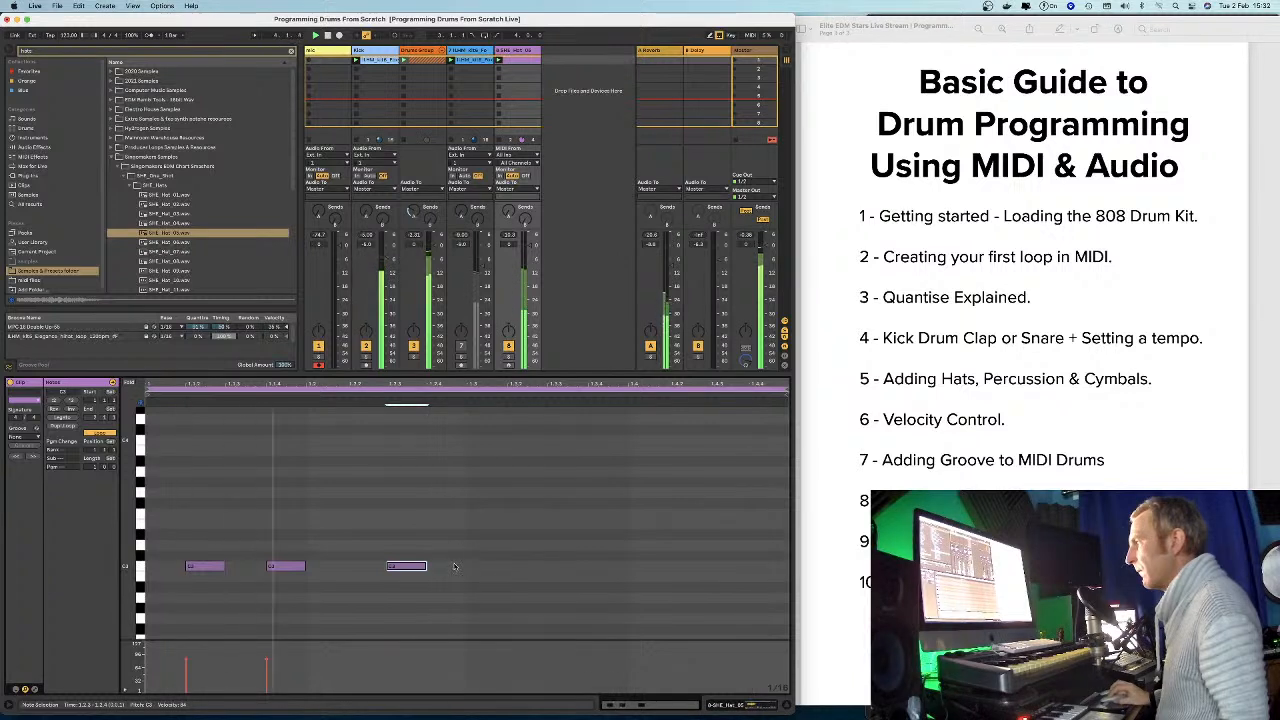
{"action": "double_click", "coordinate": [447, 566]}
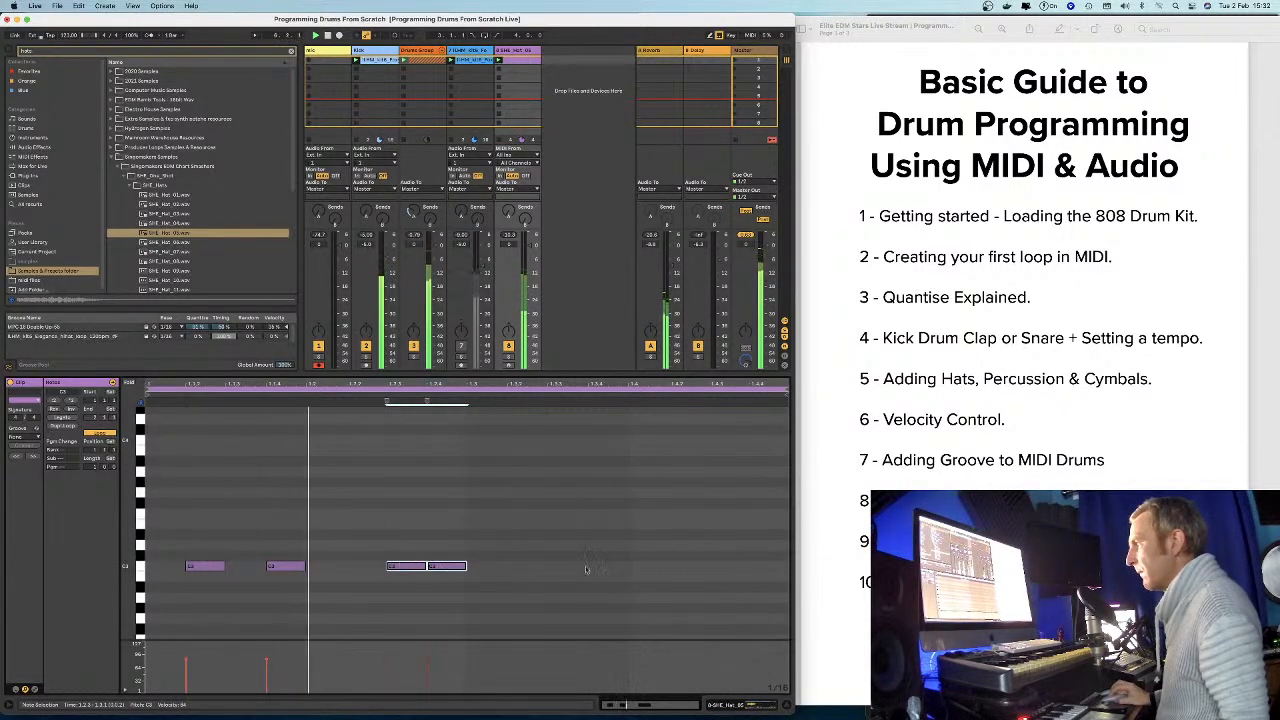
{"action": "left_click", "coordinate": [479, 569]}
{"action": "double_click", "coordinate": [567, 566]}
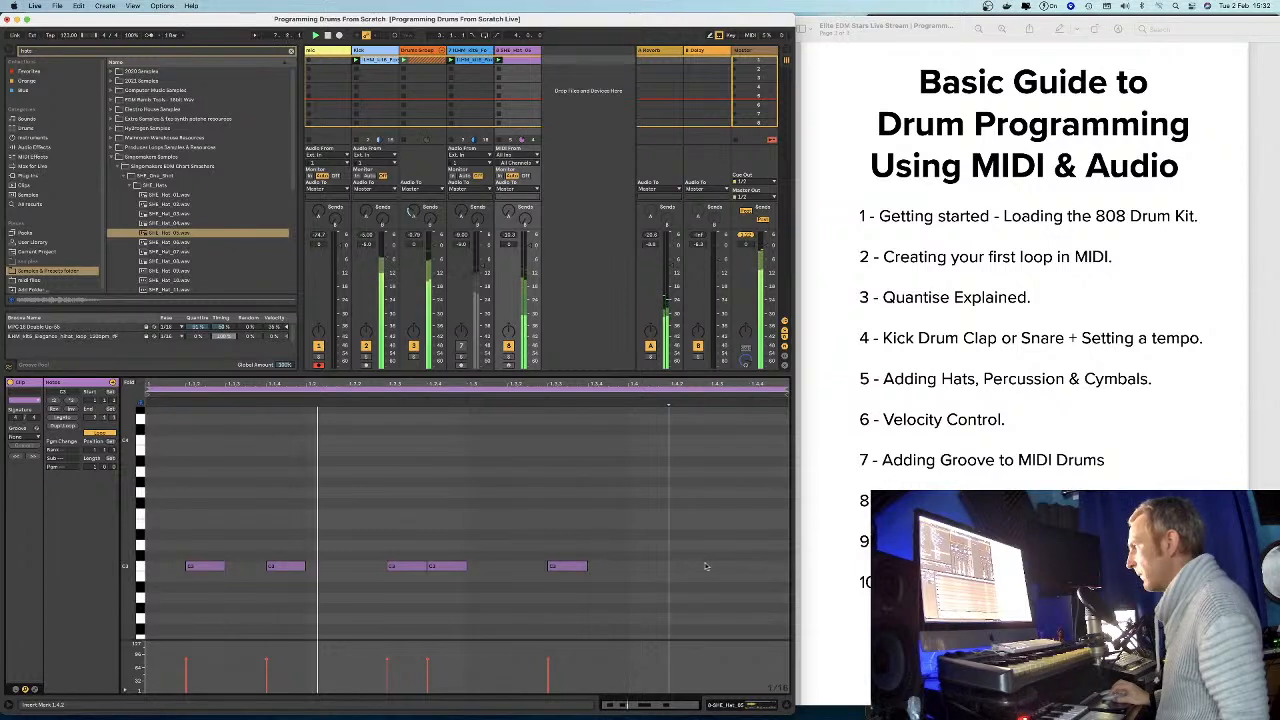
{"action": "double_click", "coordinate": [693, 566]}
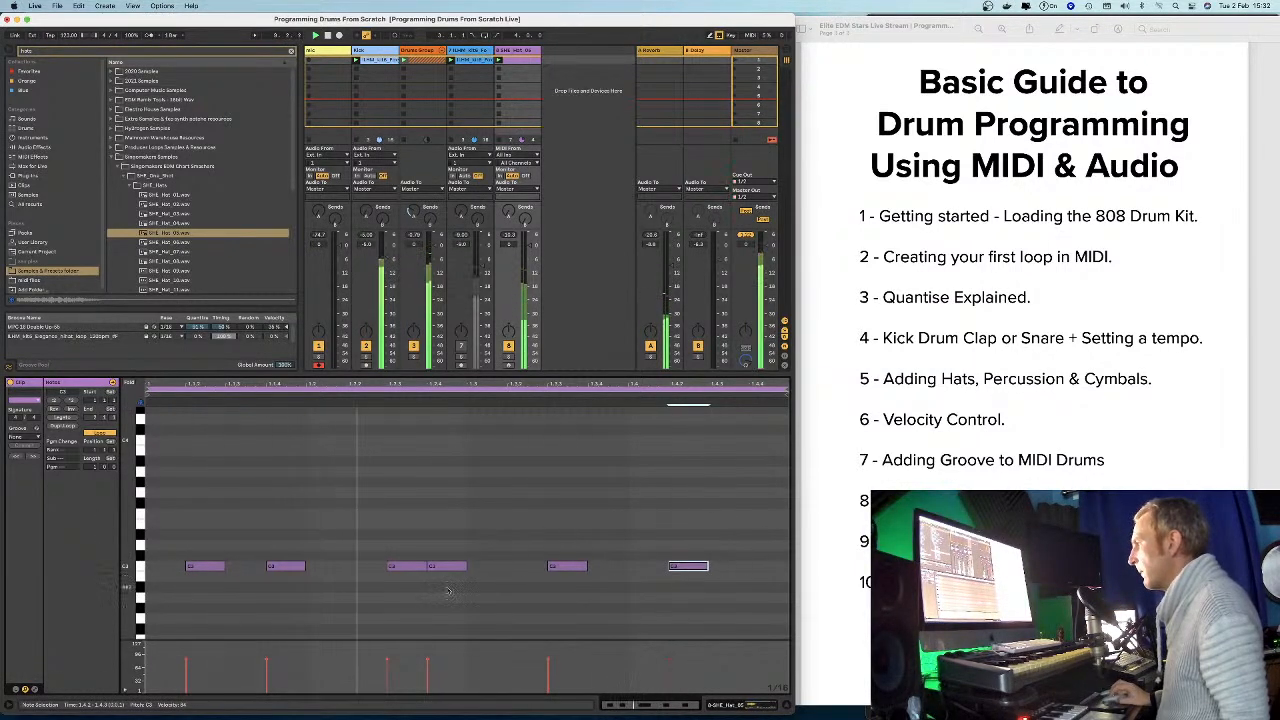
{"action": "left_click_drag", "start_coordinate": [686, 567], "coordinate": [722, 567]}
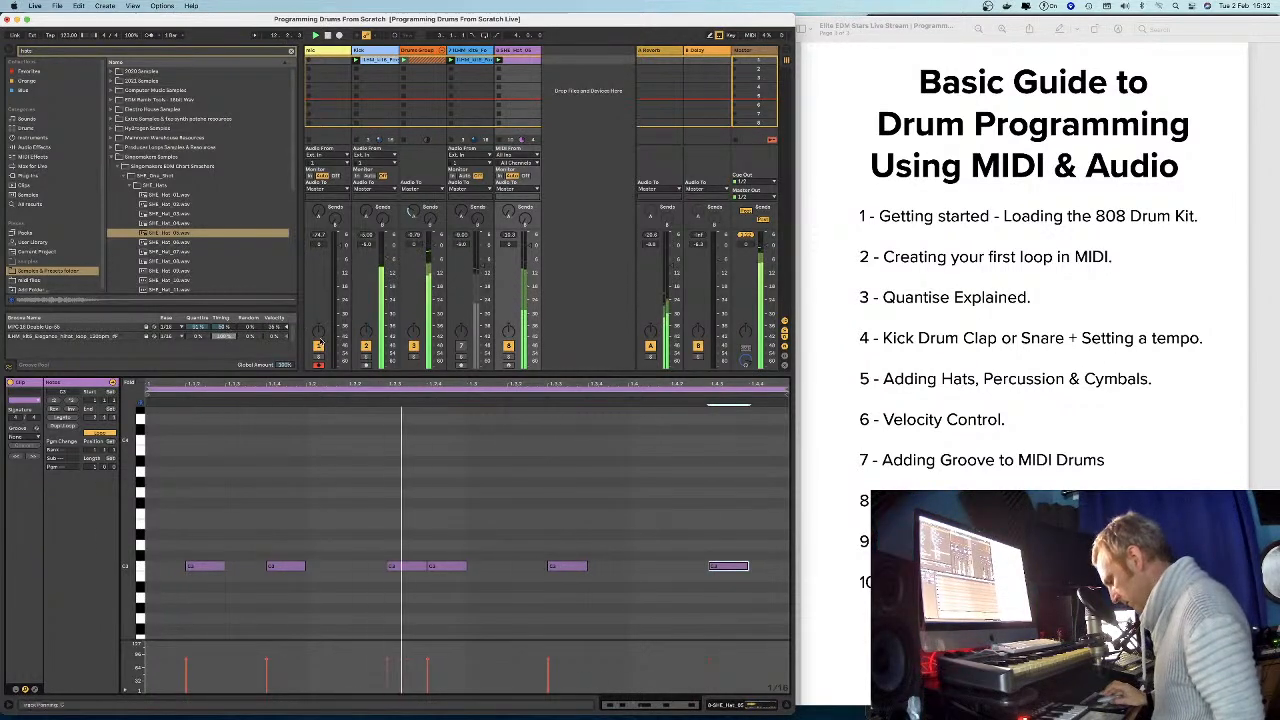
Move the SHE_Hat_05 track into the Drums Group and select the group.
{"action": "left_click", "coordinate": [520, 51]}
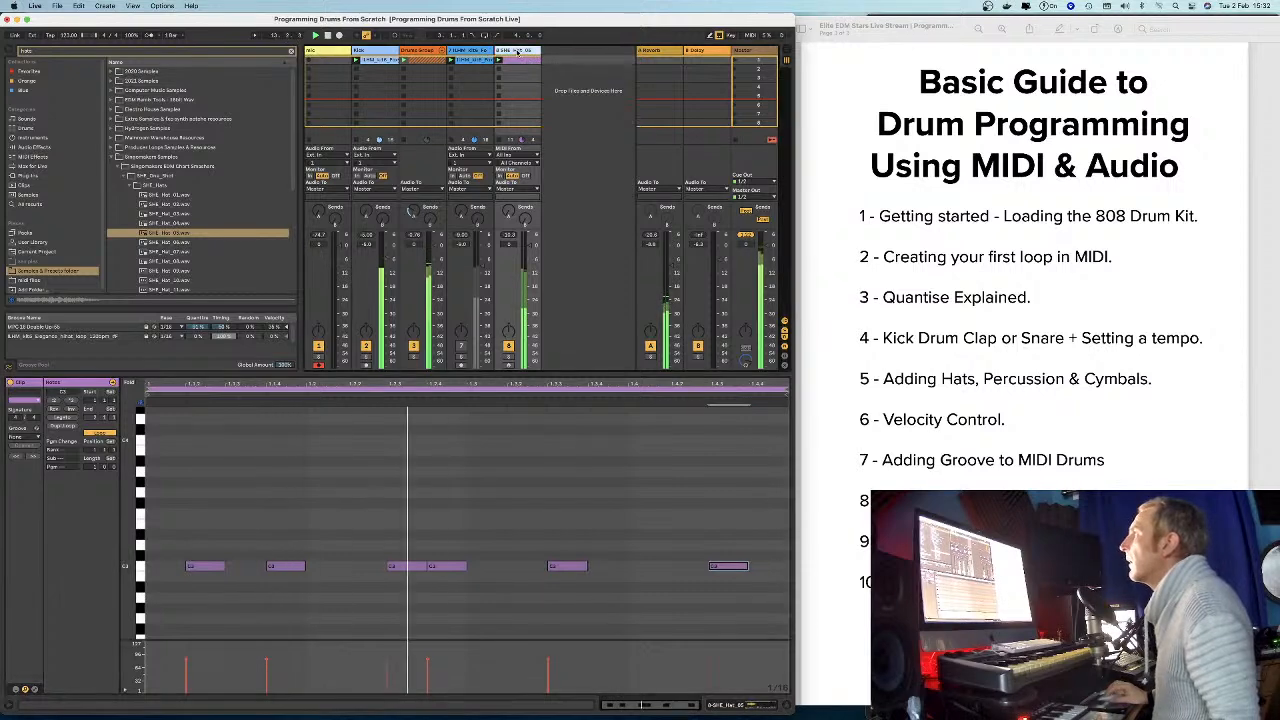
{"action": "left_click_drag", "start_coordinate": [520, 53], "coordinate": [425, 53]}
{"action": "left_click", "coordinate": [426, 53]}
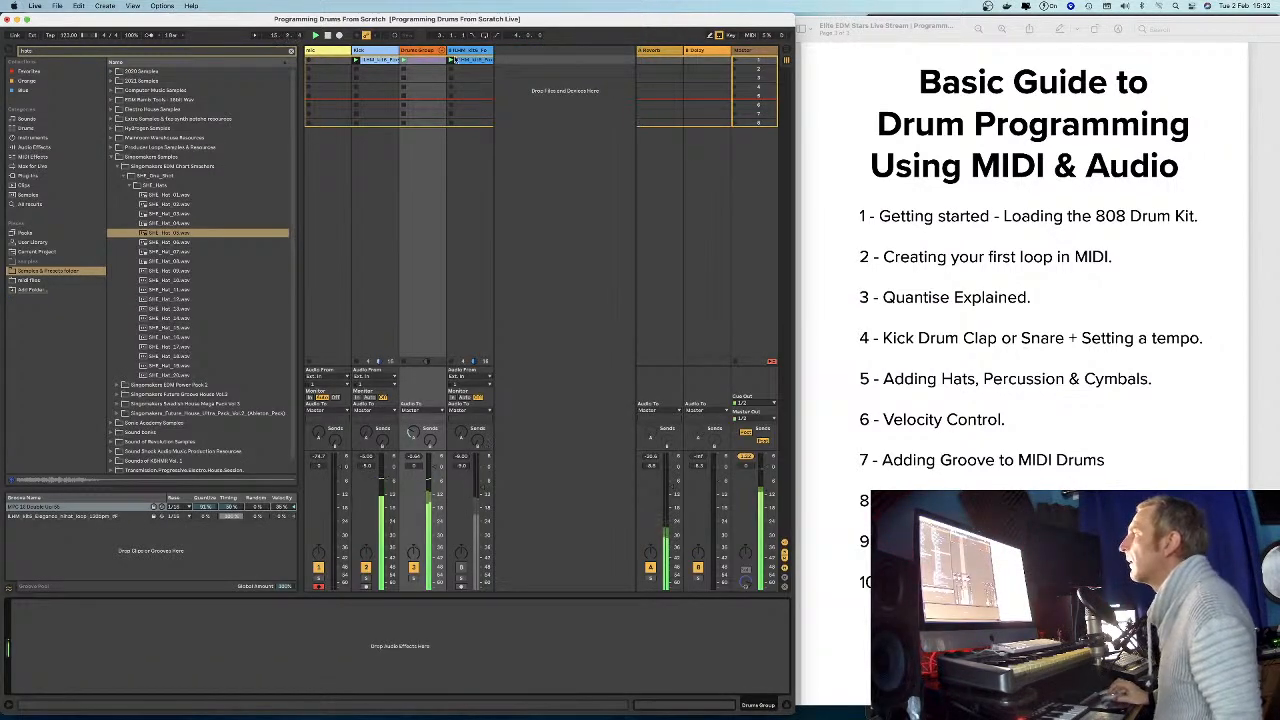
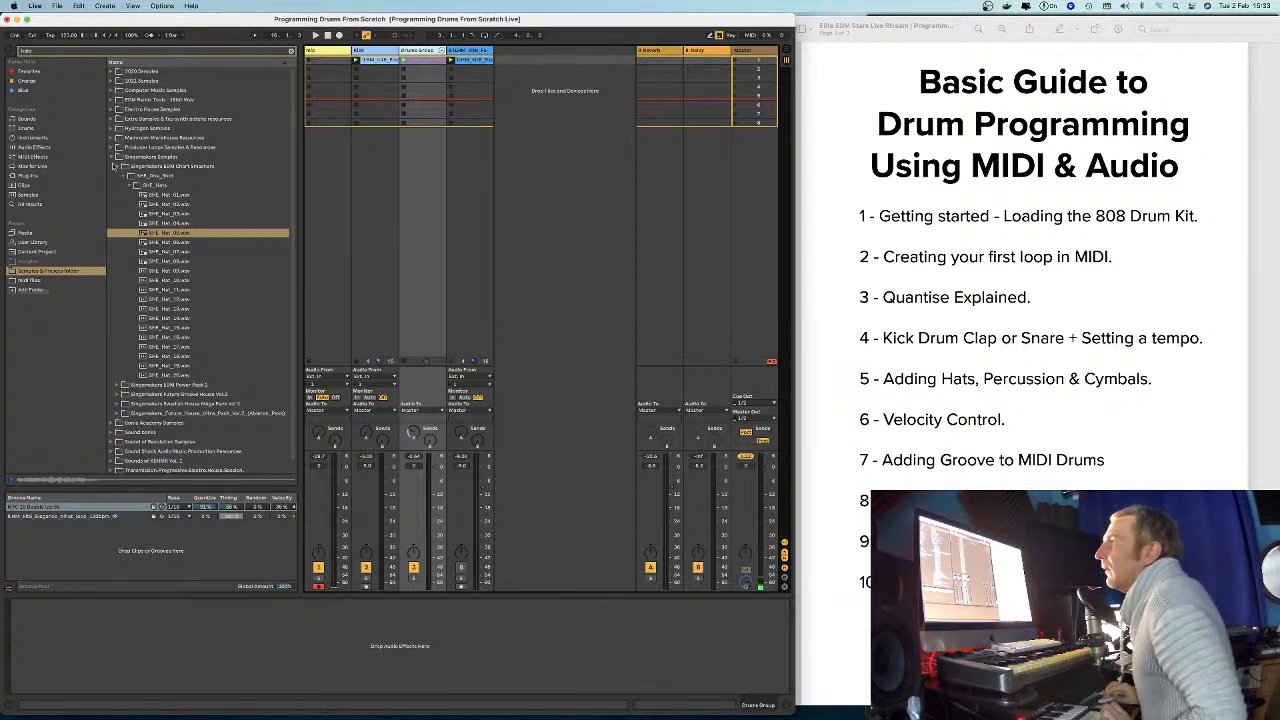
Search the Samples & Presets folder for ride samples, replacing the hat search term with "ride".
{"action": "left_click", "coordinate": [24, 147]}
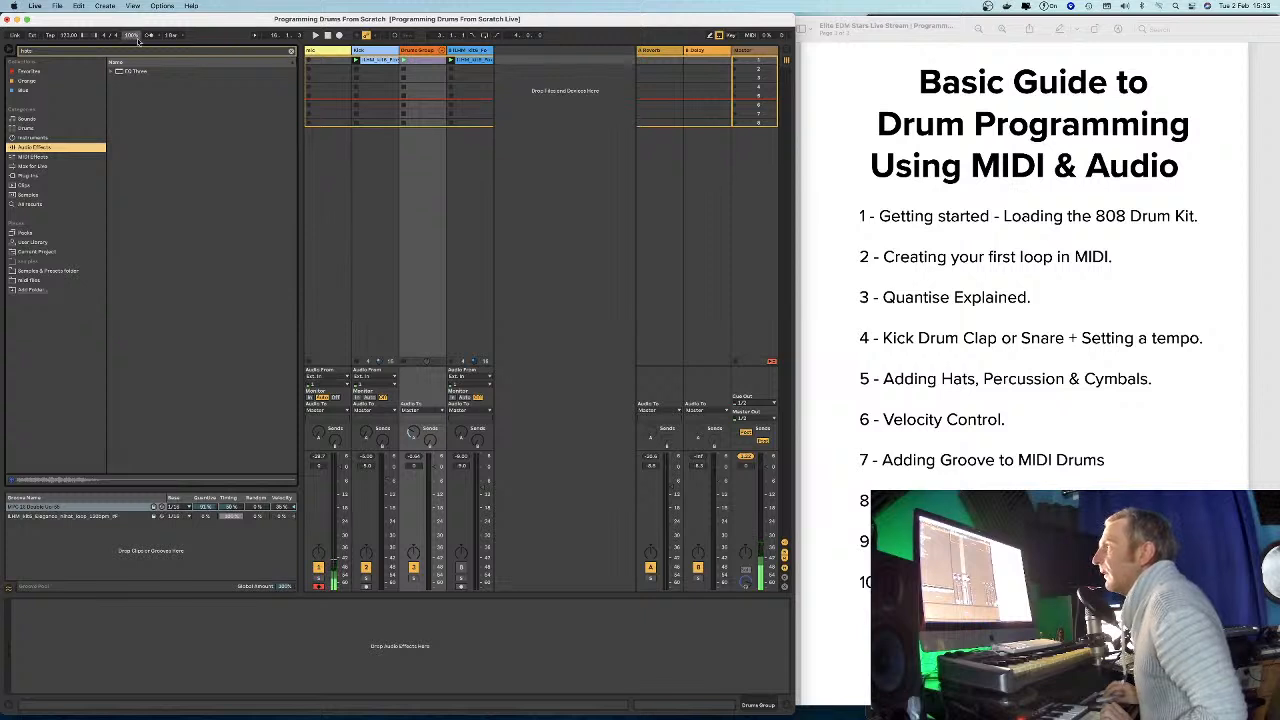
{"action": "left_click", "coordinate": [72, 53]}
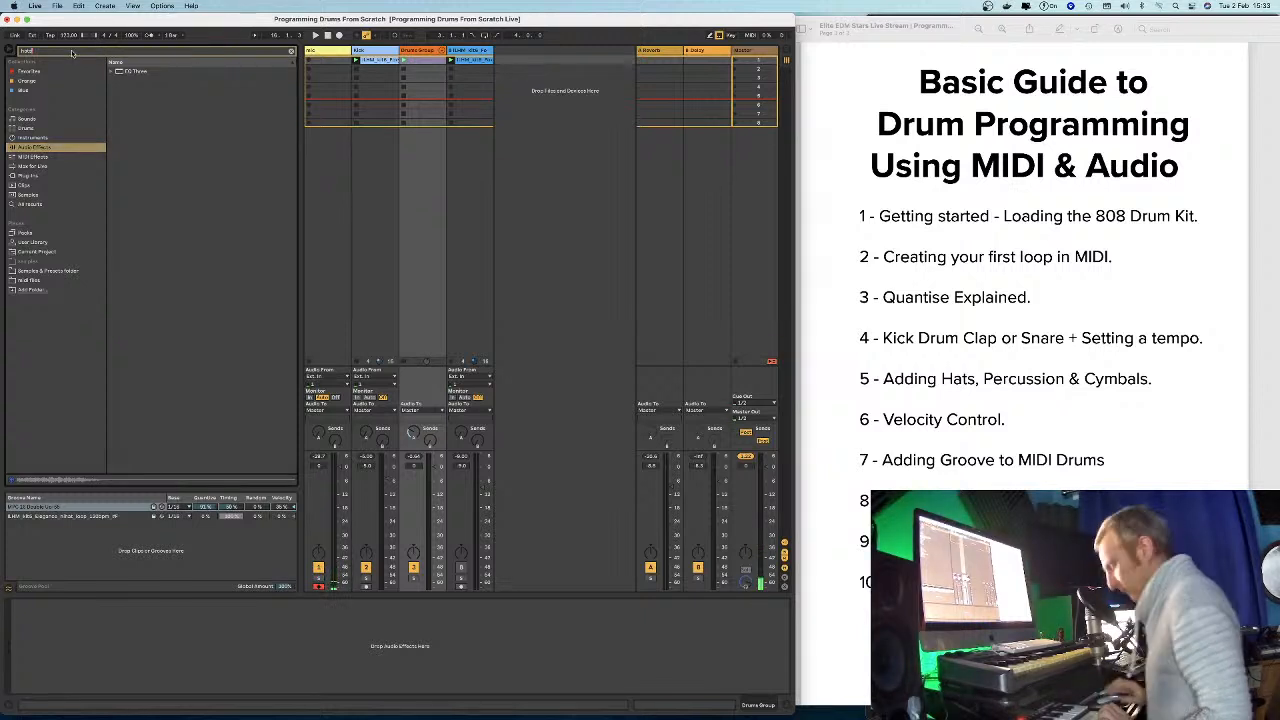
{"action": "key", "text": "BackSpace"}
{"action": "key", "text": "BackSpace"}
{"action": "key", "text": "BackSpace"}
{"action": "type", "text": "roe"}
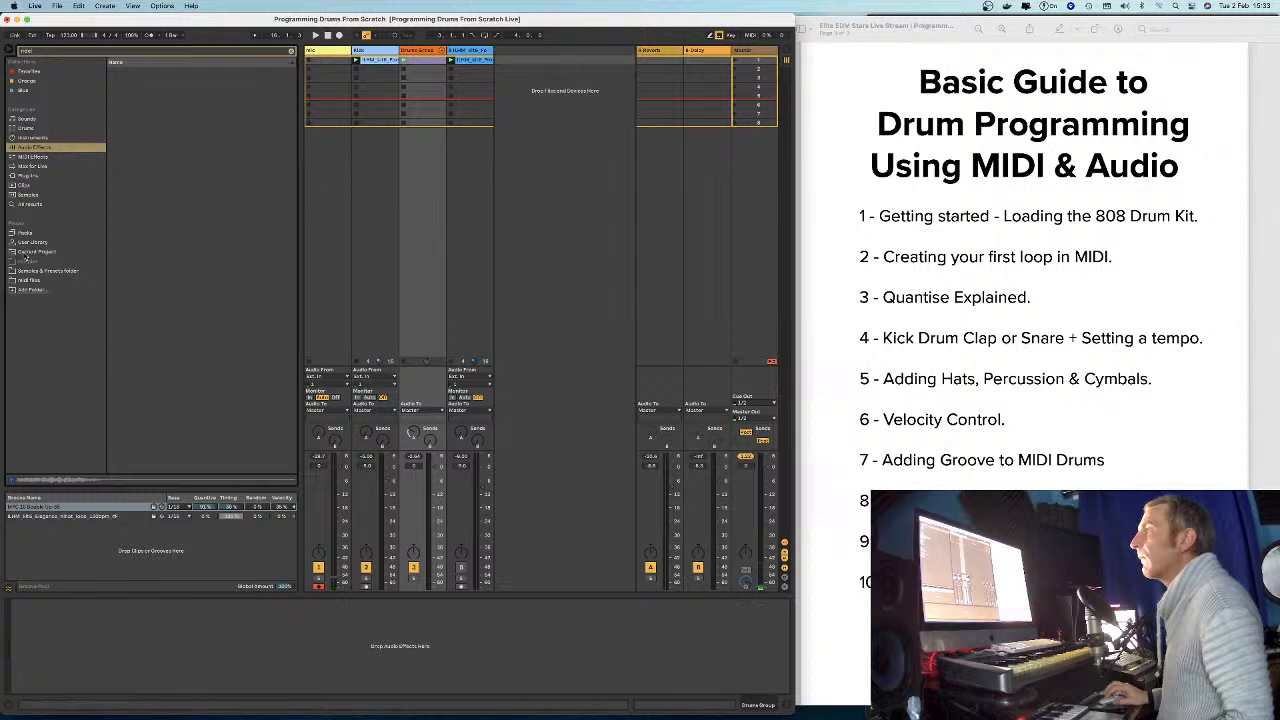
{"action": "left_click", "coordinate": [42, 271]}
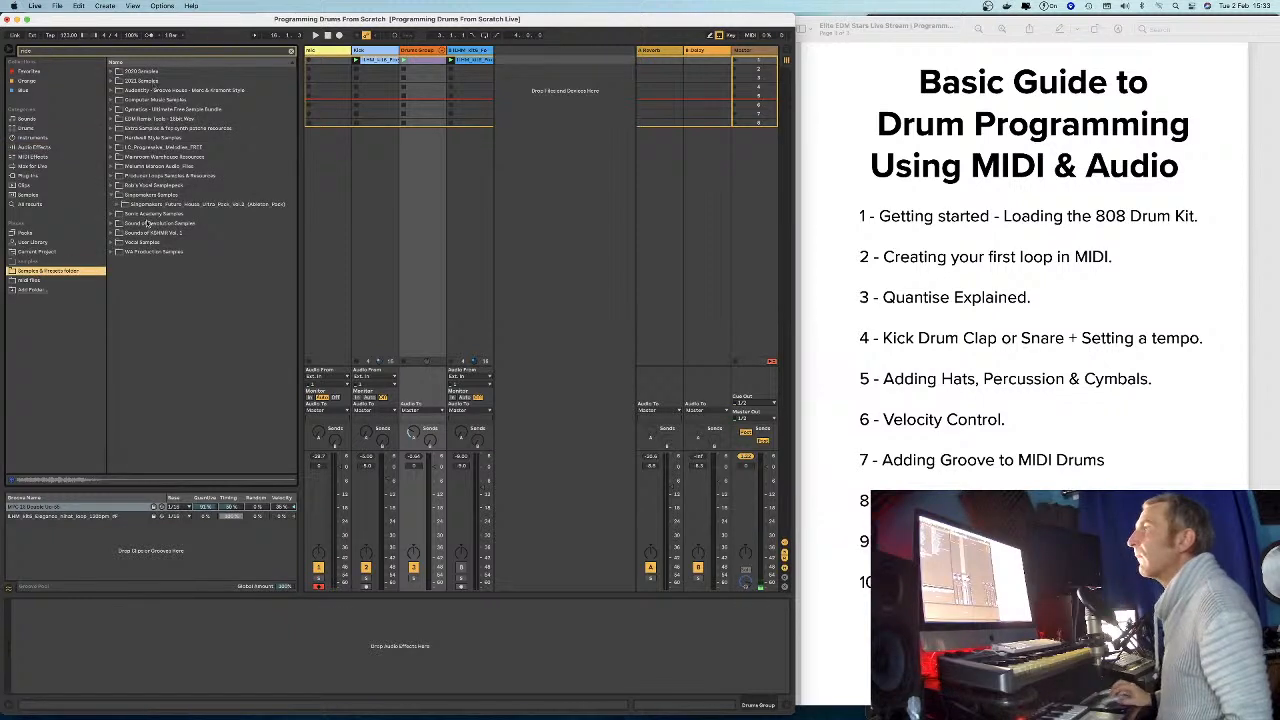
Open the SFH2_Rides one-shot folder of Future House Ultra Pack Vol.2 within Singomakers Samples.
{"action": "left_click", "coordinate": [122, 204]}
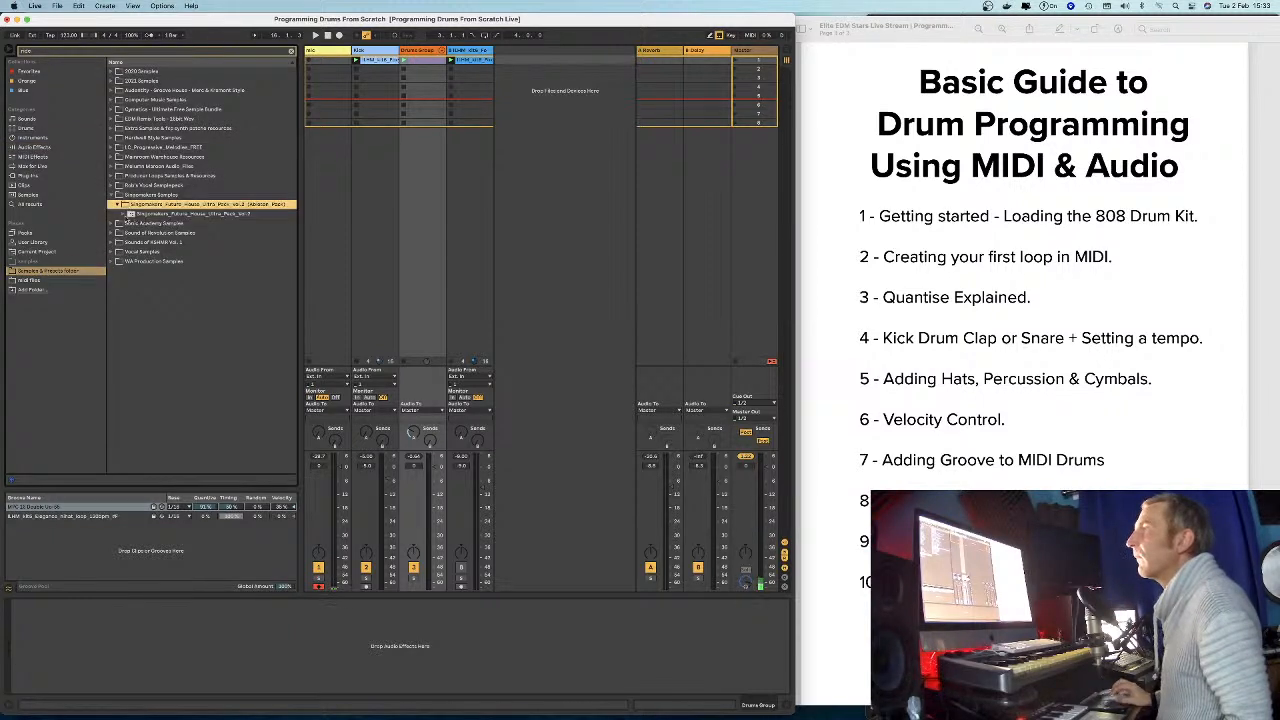
{"action": "left_click", "coordinate": [125, 214]}
{"action": "left_click", "coordinate": [132, 223]}
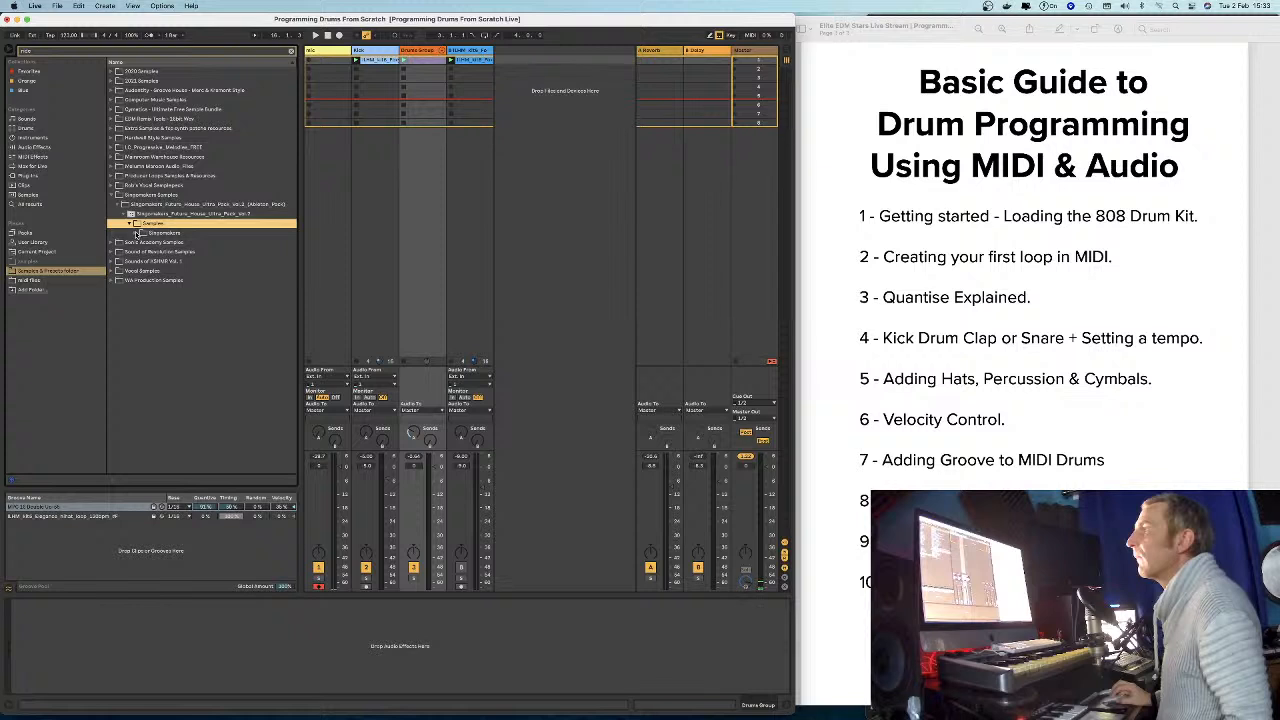
{"action": "left_click", "coordinate": [138, 233]}
{"action": "left_click", "coordinate": [144, 242]}
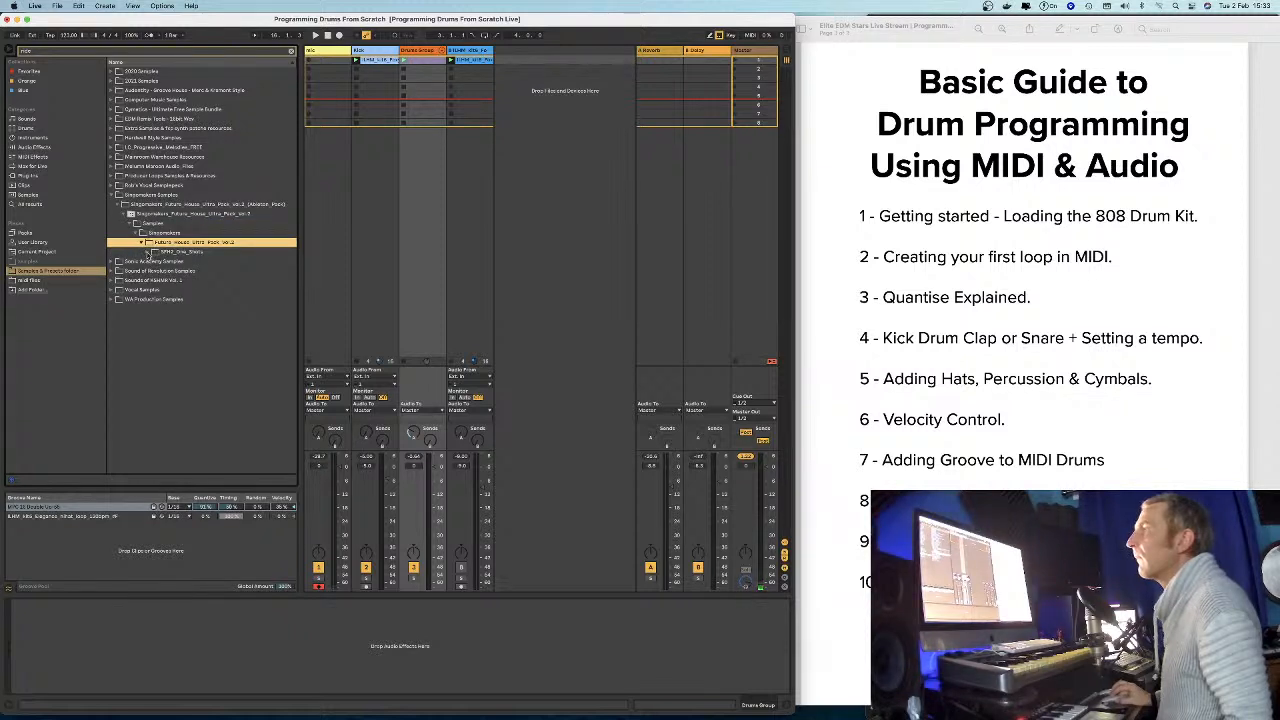
{"action": "left_click", "coordinate": [149, 252]}
{"action": "left_click", "coordinate": [152, 261]}
Audition the ride one-shots from SFH2_Ride_01.wav onward and settle on SFH2_Ride_04.wav.
{"action": "left_click", "coordinate": [172, 272]}
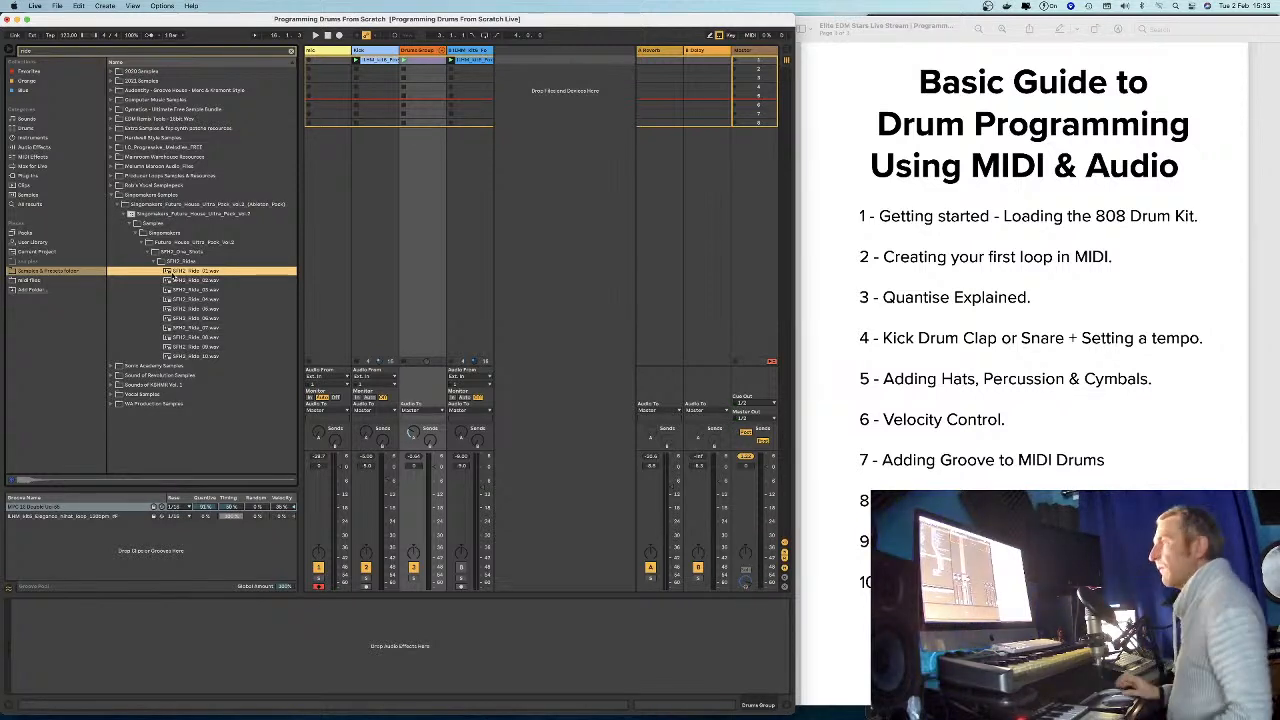
{"action": "left_click", "coordinate": [174, 281]}
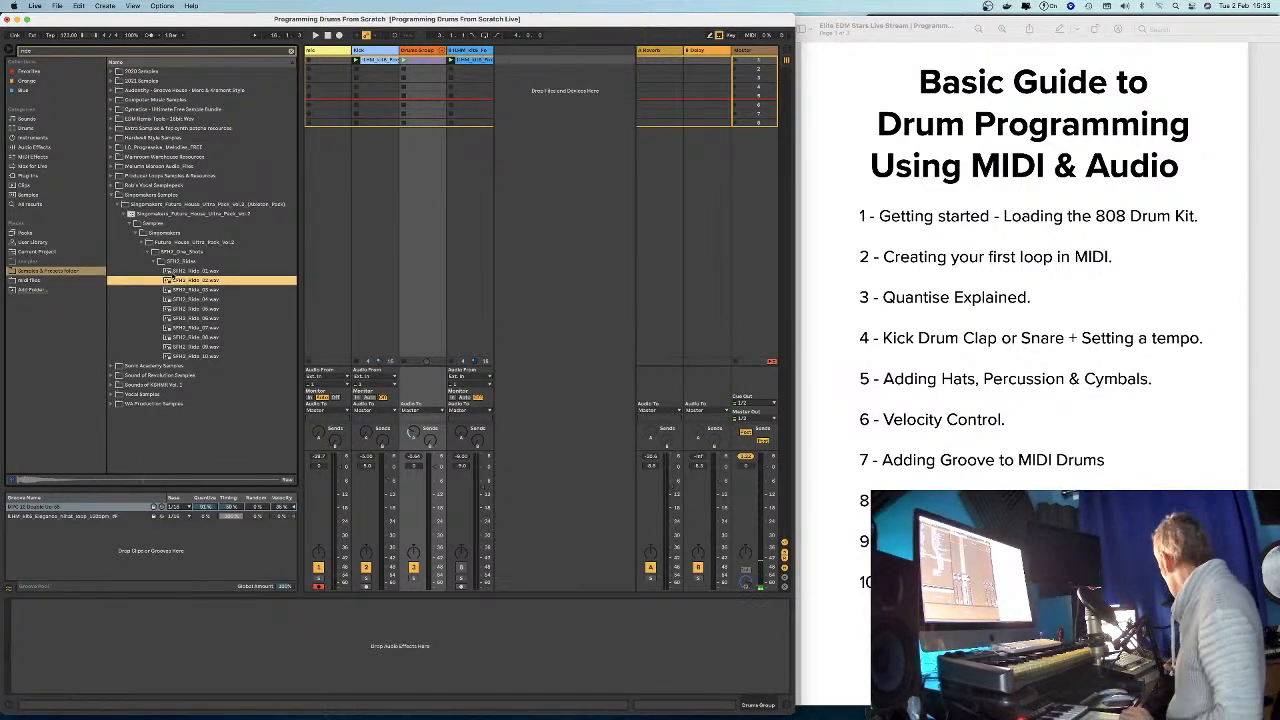
{"action": "key", "text": "Down"}
{"action": "key", "text": "Down"}
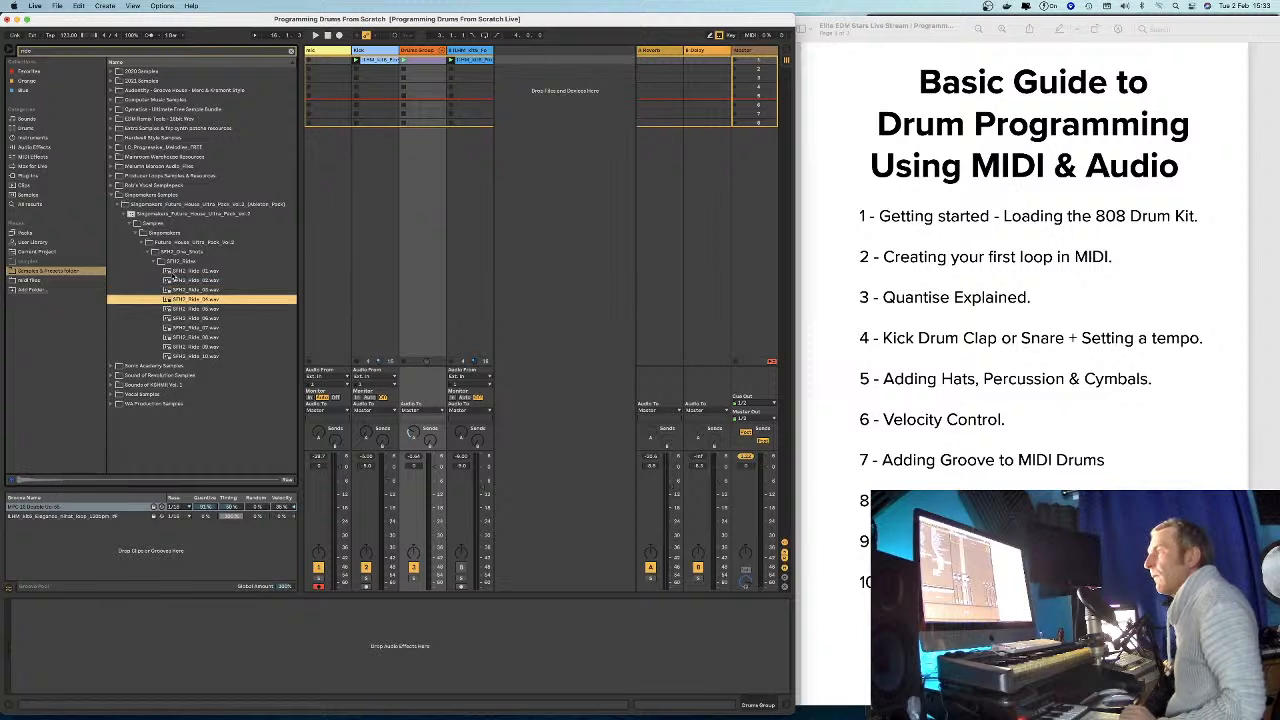
{"action": "key", "text": "Down"}
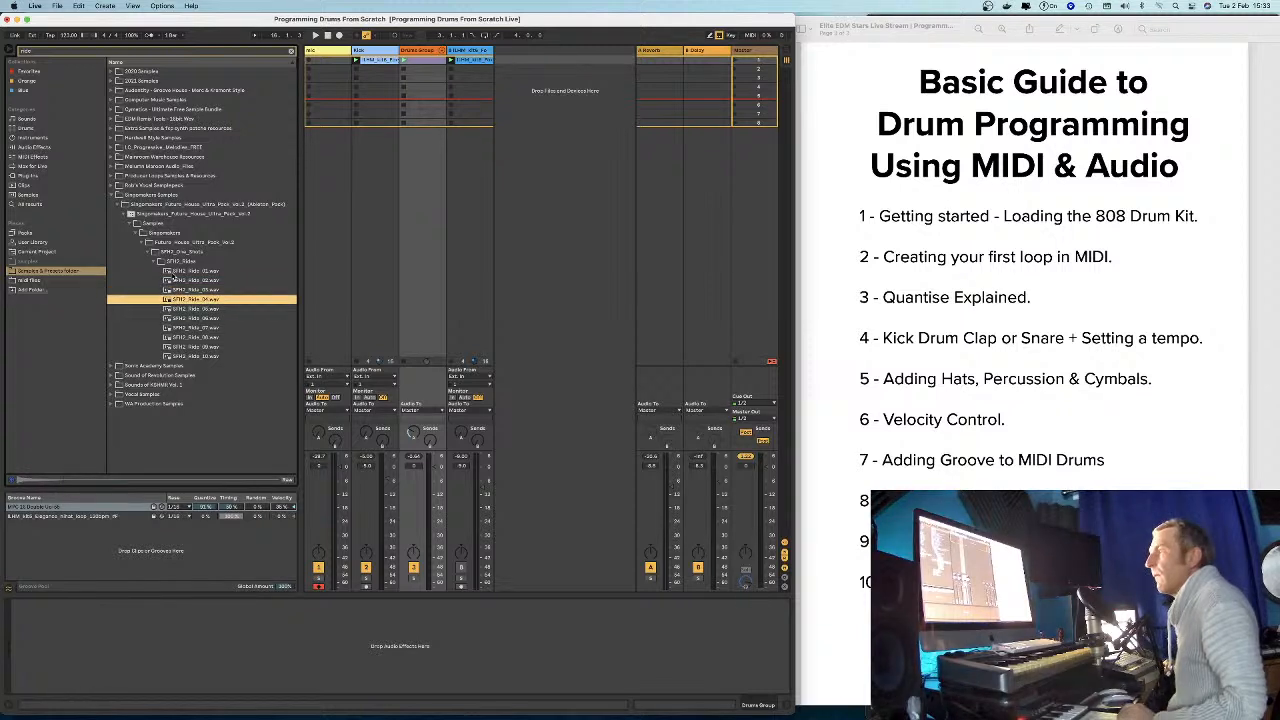
{"action": "key", "text": "Down"}
{"action": "key", "text": "Down"}
{"action": "key", "text": "Down"}
{"action": "key", "text": "Down"}
{"action": "key", "text": "Down"}
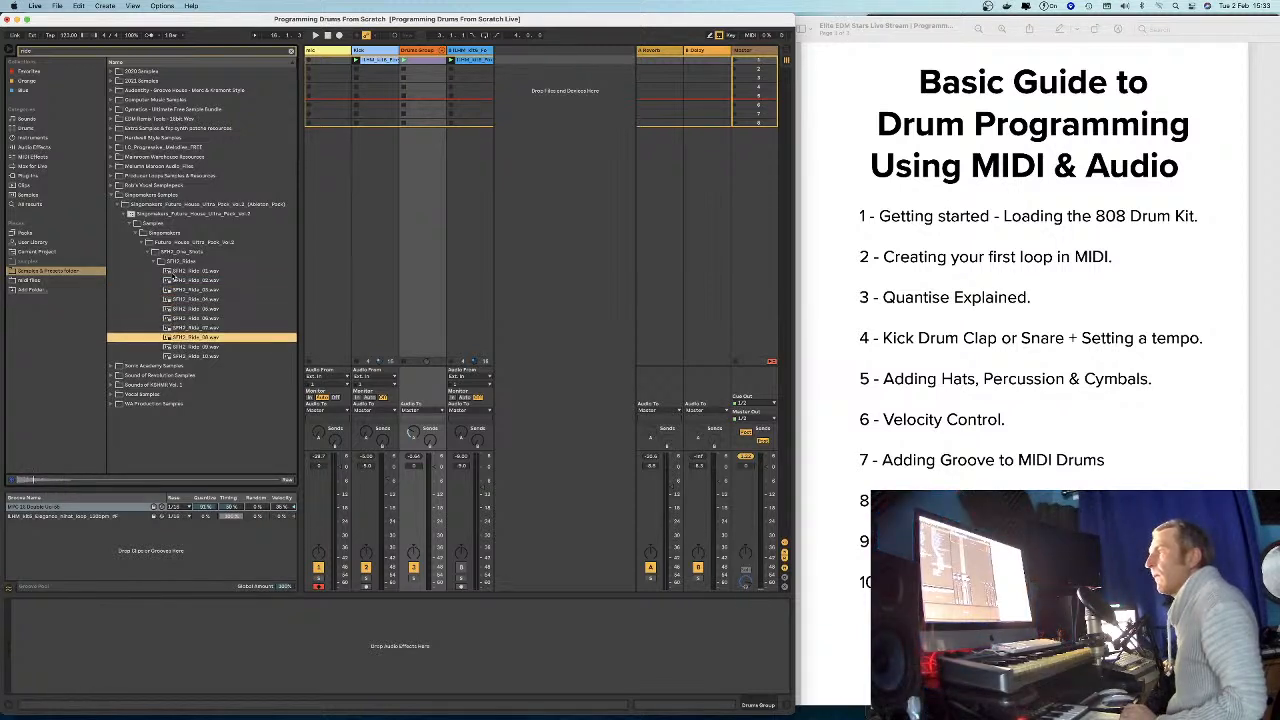
{"action": "key", "text": "Up"}
{"action": "key", "text": "Up"}
{"action": "key", "text": "Up"}
{"action": "key", "text": "Up"}
{"action": "key", "text": "Up"}
{"action": "key", "text": "Up"}
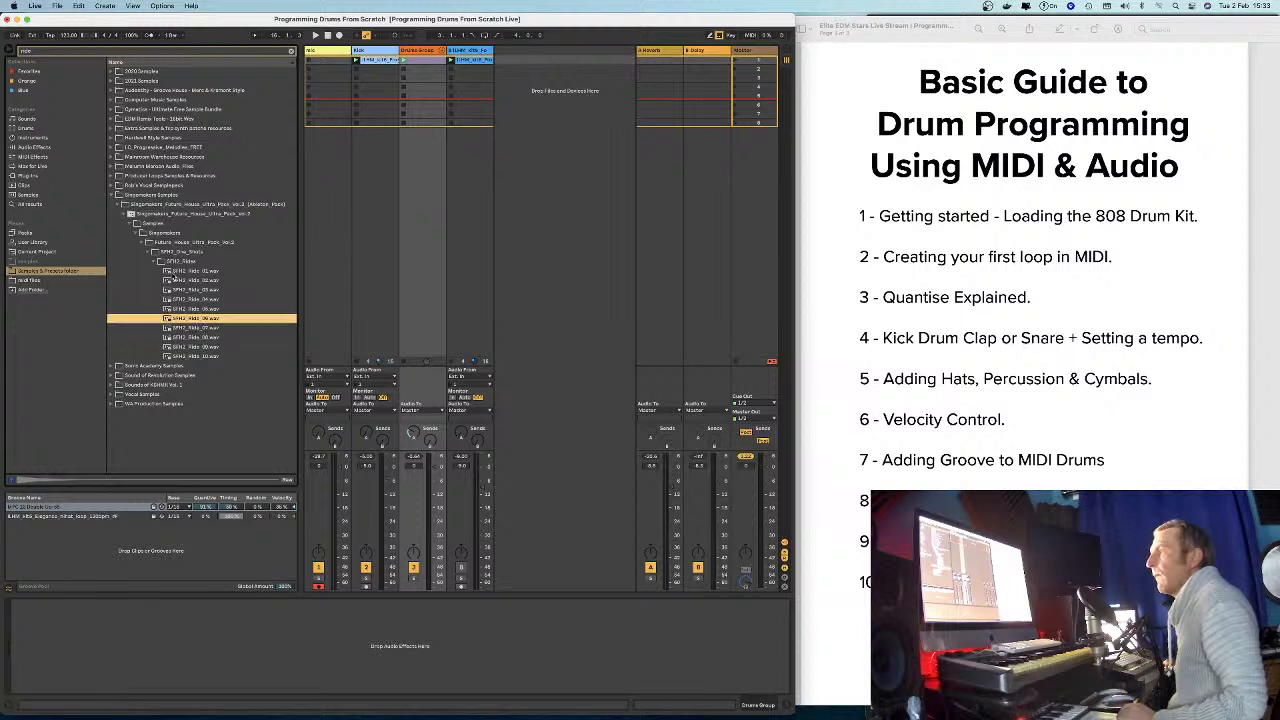
{"action": "key", "text": "Up"}
{"action": "key", "text": "Up"}
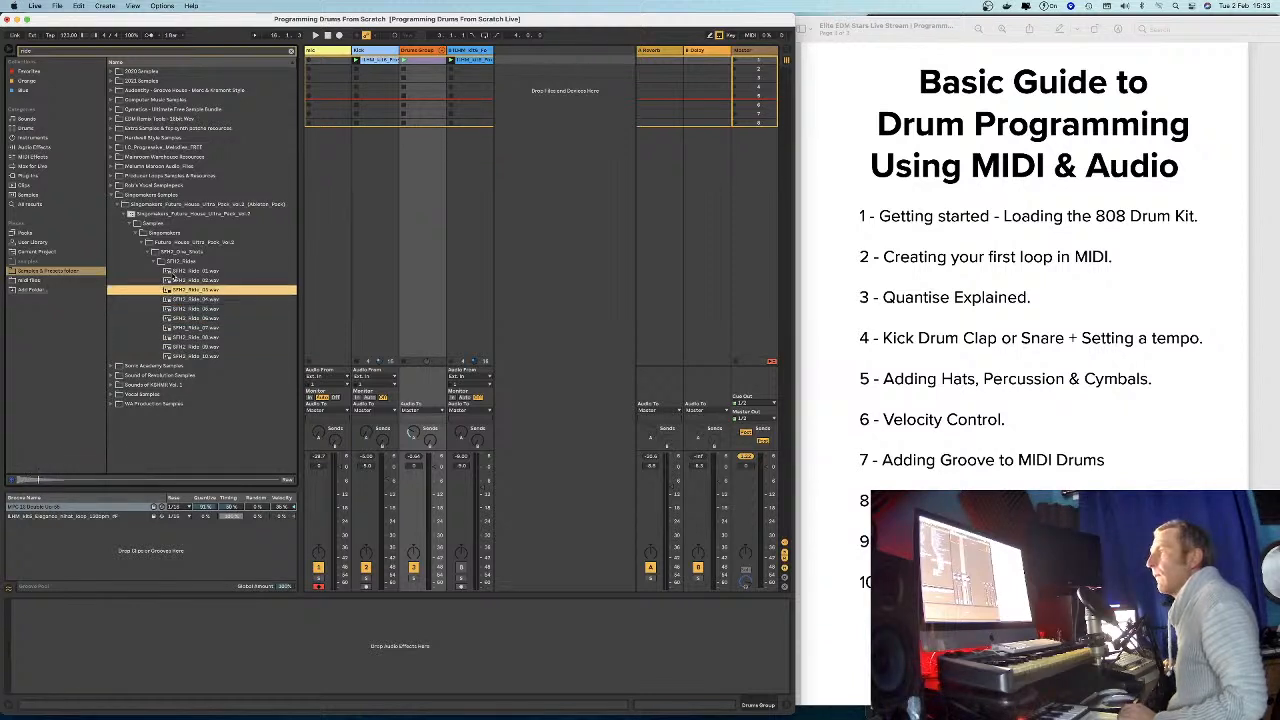
{"action": "key", "text": "Down"}
{"action": "key", "text": "Down"}
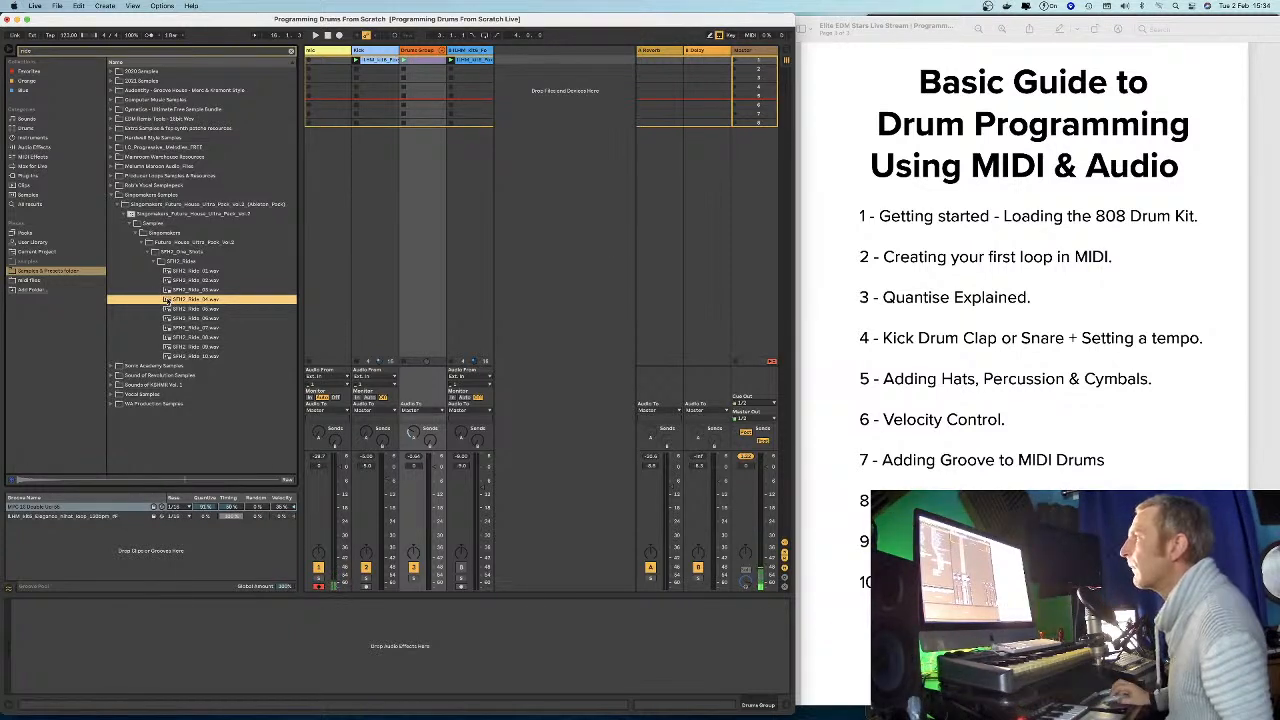
Insert a MIDI track after the last loop track and load SFH2_Ride_04.wav onto it as a sampled instrument.
{"action": "right_click", "coordinate": [527, 76]}
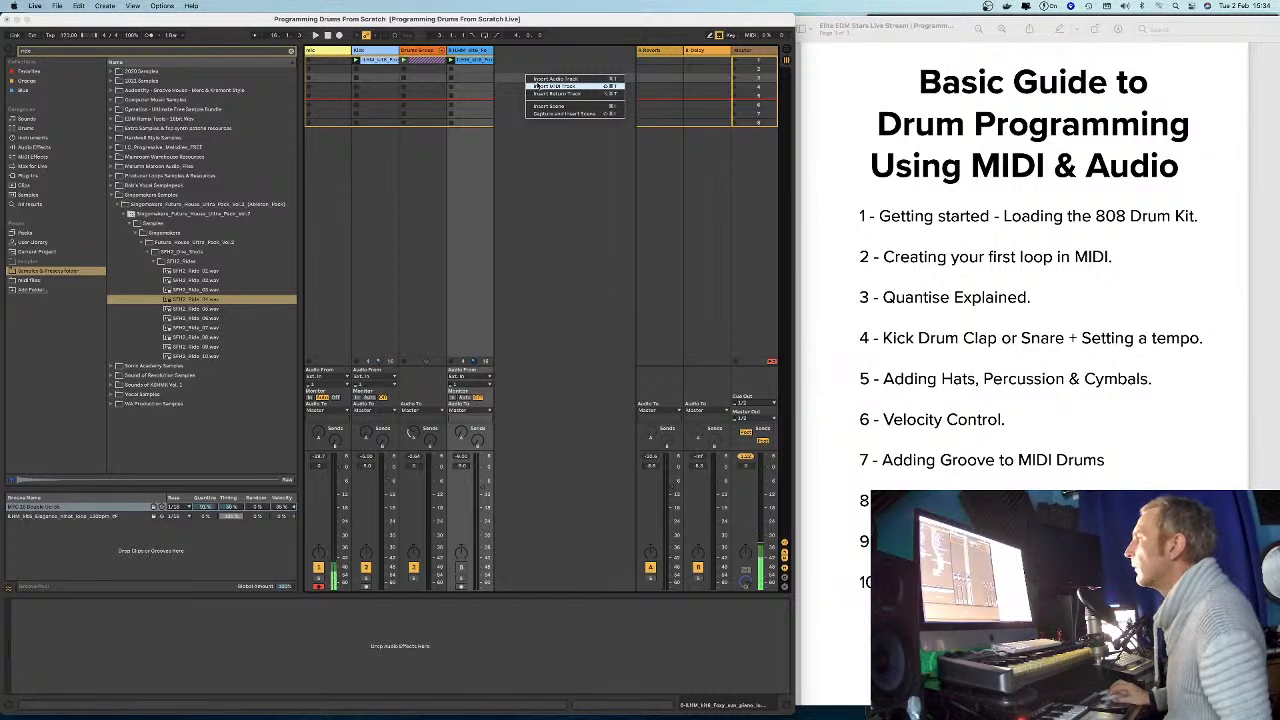
{"action": "left_click", "coordinate": [540, 86]}
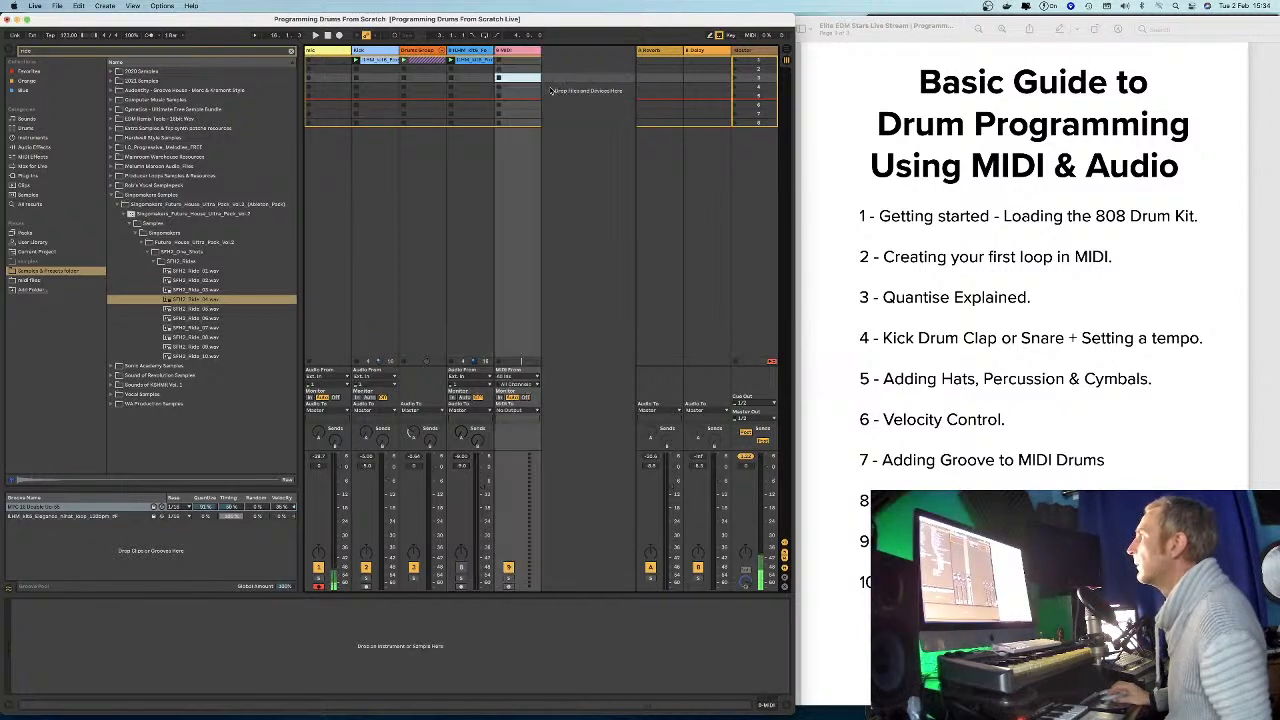
{"action": "left_click", "coordinate": [168, 300]}
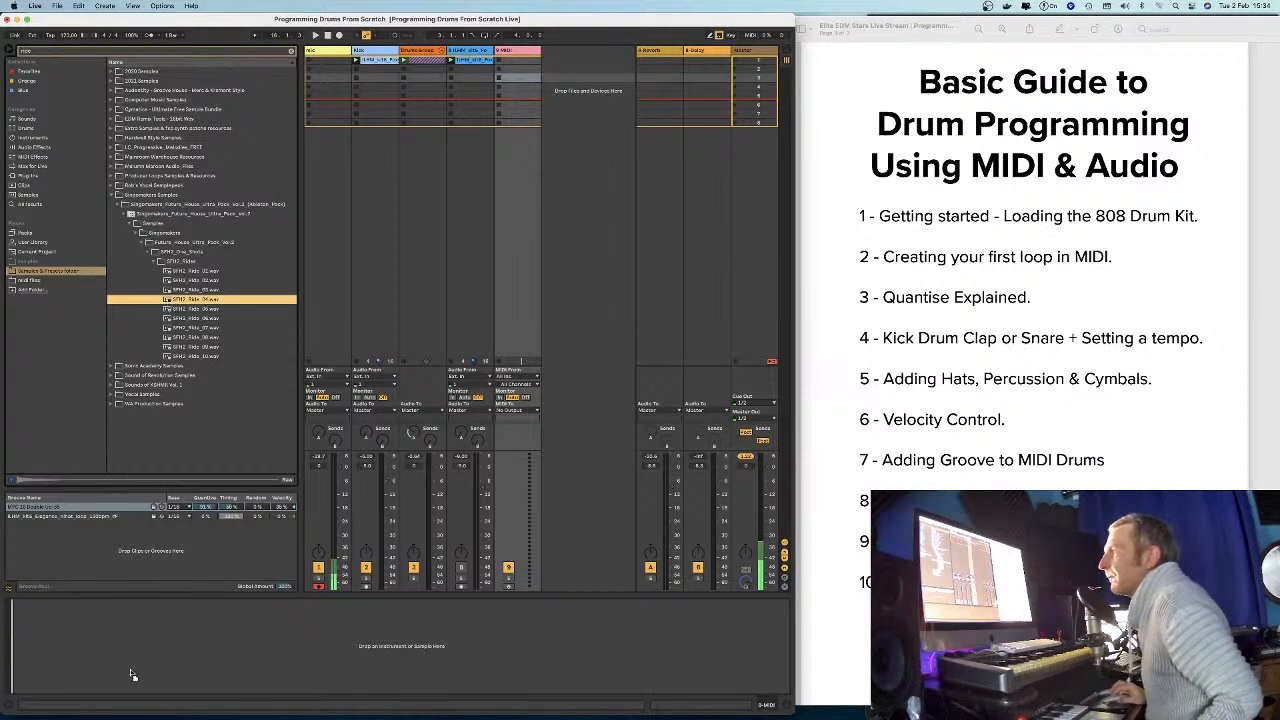
{"action": "left_click_drag", "start_coordinate": [127, 655], "coordinate": [127, 655]}
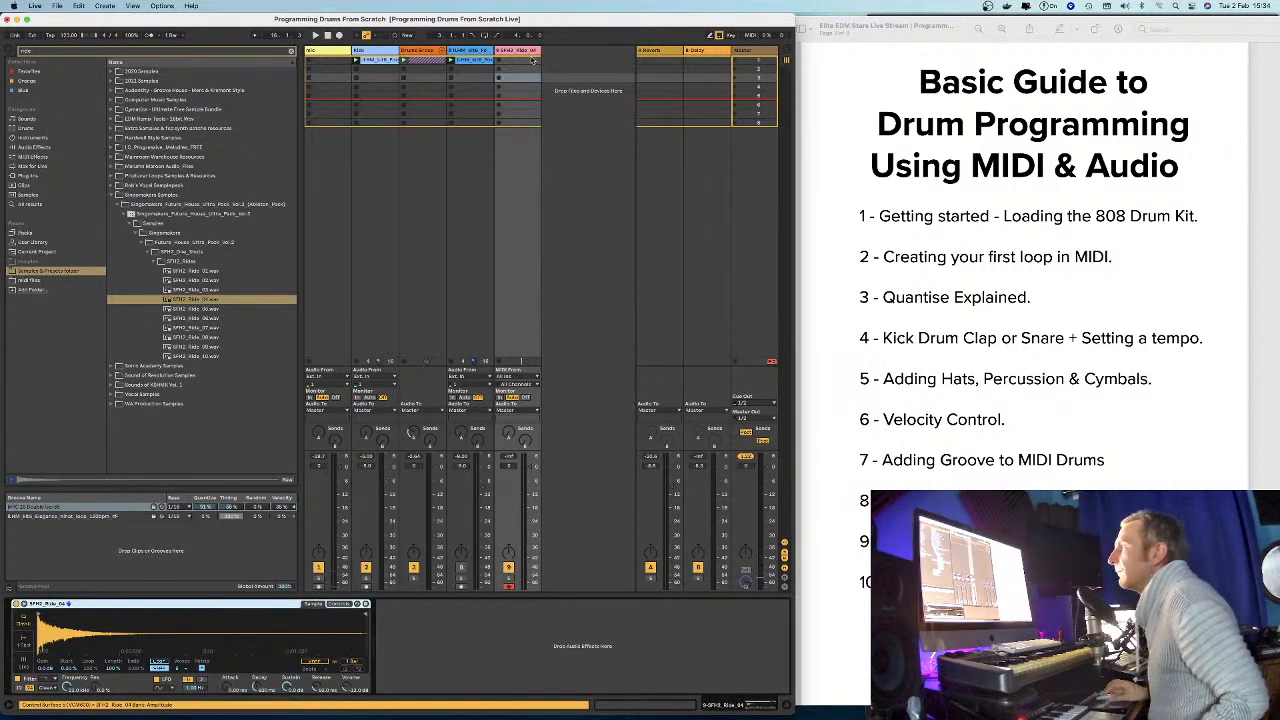
Create a MIDI clip in the ride track's first slot, set its grid to 1/8 and add a C3 note on the first beat.
{"action": "double_click", "coordinate": [514, 60]}
{"action": "right_click", "coordinate": [217, 558]}
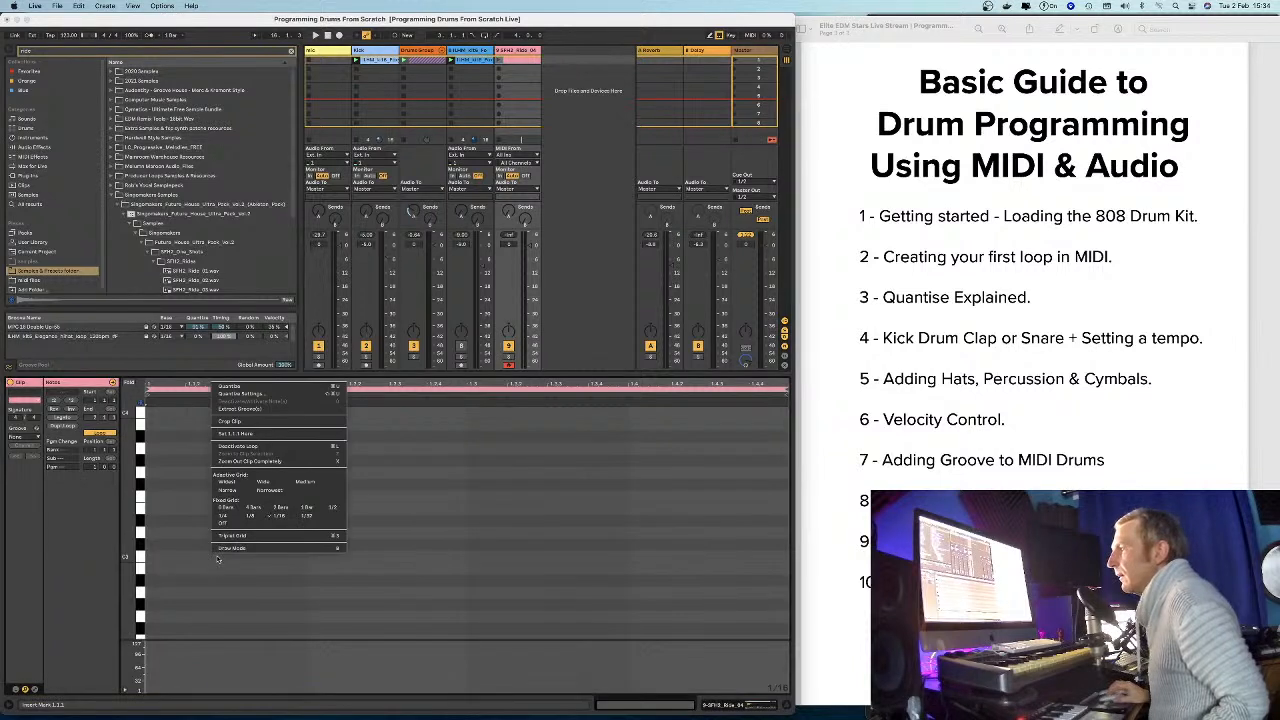
{"action": "left_click", "coordinate": [252, 517]}
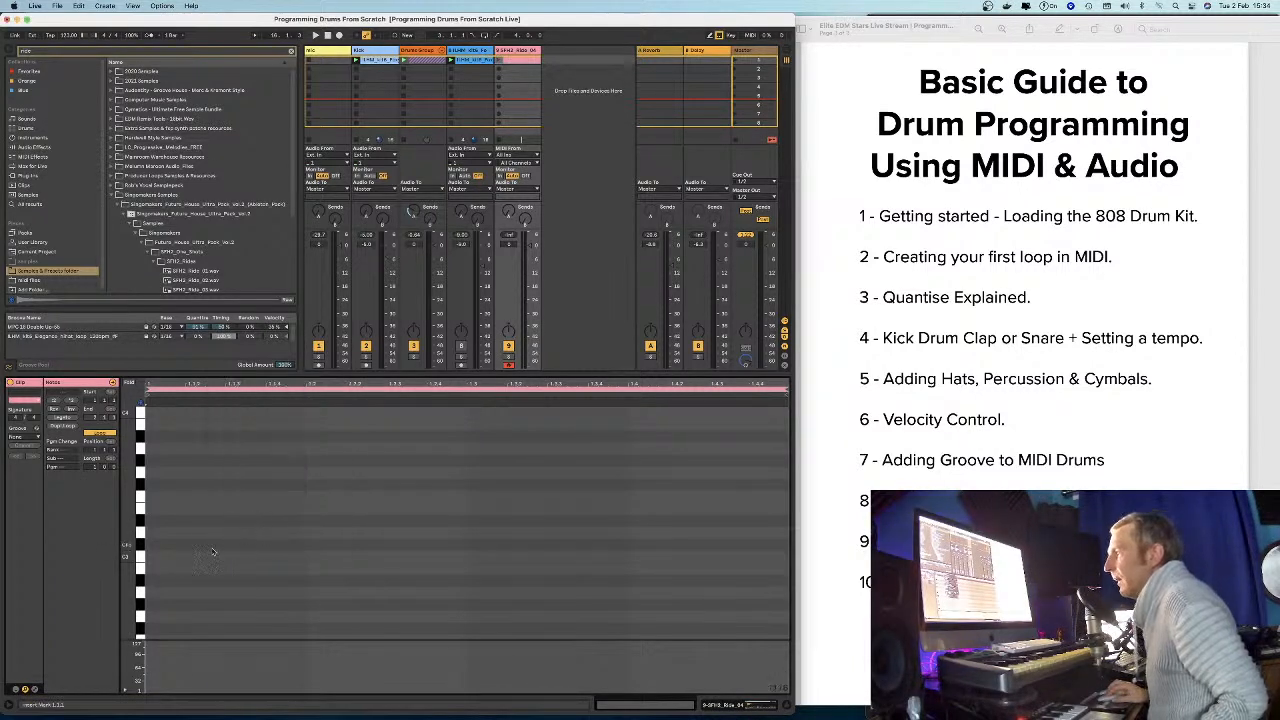
{"action": "double_click", "coordinate": [152, 557]}
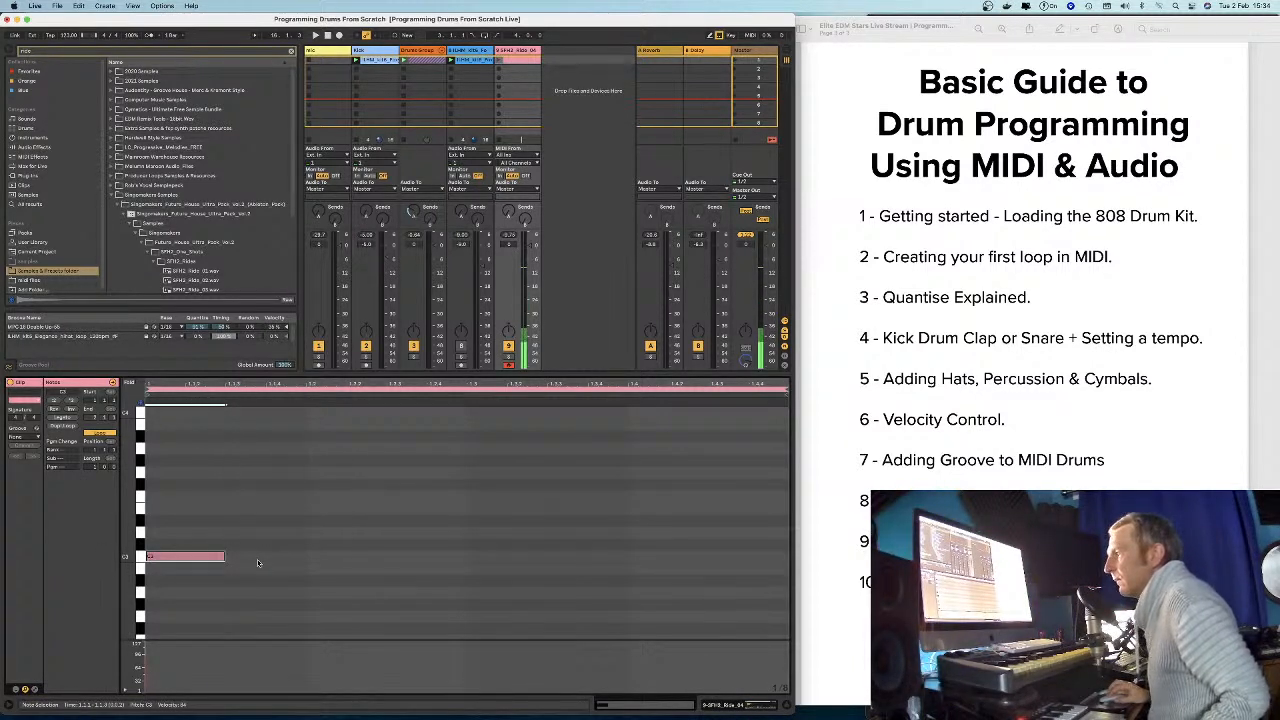
Duplicate the C3 ride note until eighth notes fill the whole bar.
{"action": "key", "text": "super+d"}
{"action": "key", "text": "super+d"}
{"action": "key", "text": "super+d"}
{"action": "key", "text": "super+d"}
{"action": "key", "text": "super+d"}
{"action": "key", "text": "super+d"}
{"action": "key", "text": "super+d"}
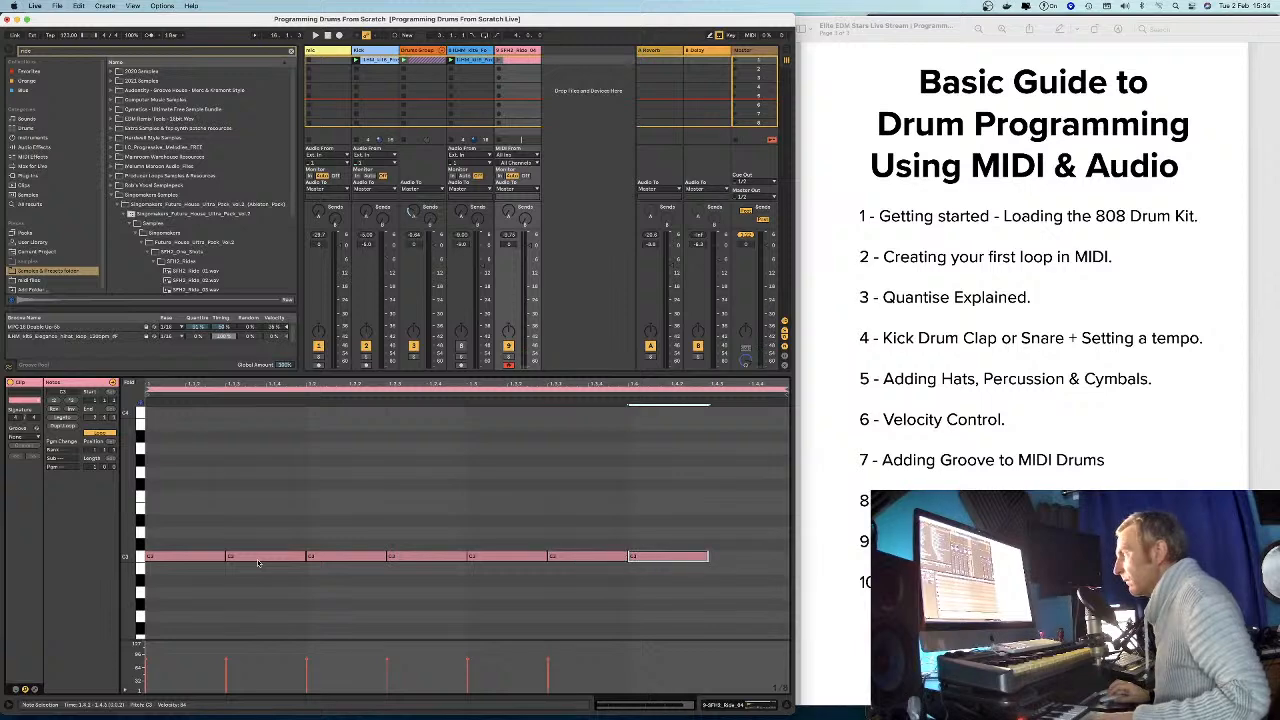
{"action": "left_click", "coordinate": [385, 580]}
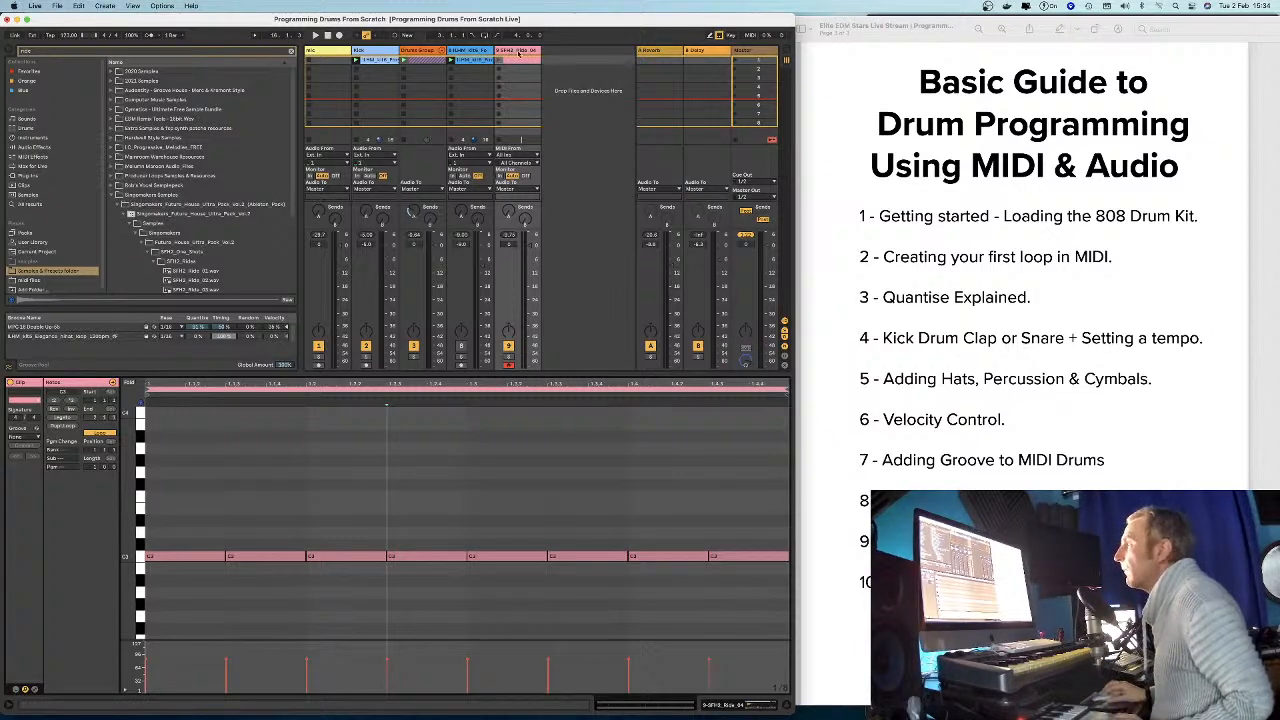
Display the Controls view of the ride track's SFH2_Ride_04 sampler and shift the program window slightly.
{"action": "double_click", "coordinate": [508, 50]}
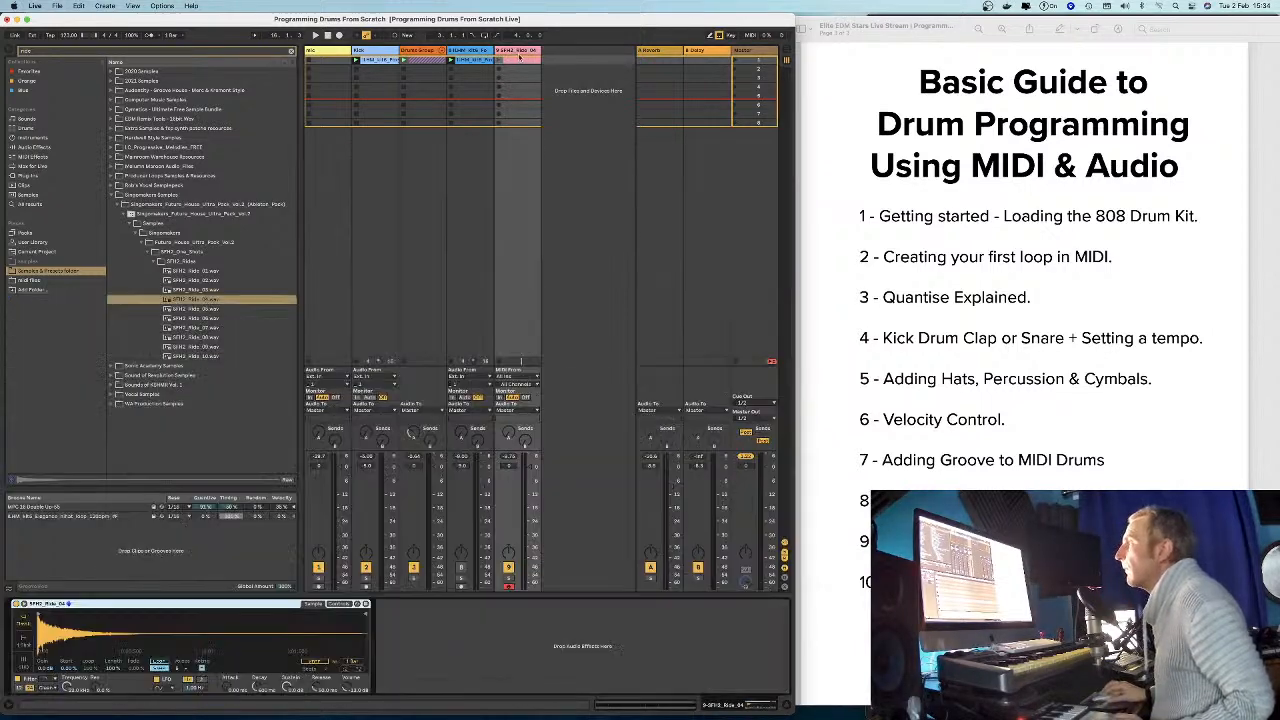
{"action": "left_click", "coordinate": [339, 604]}
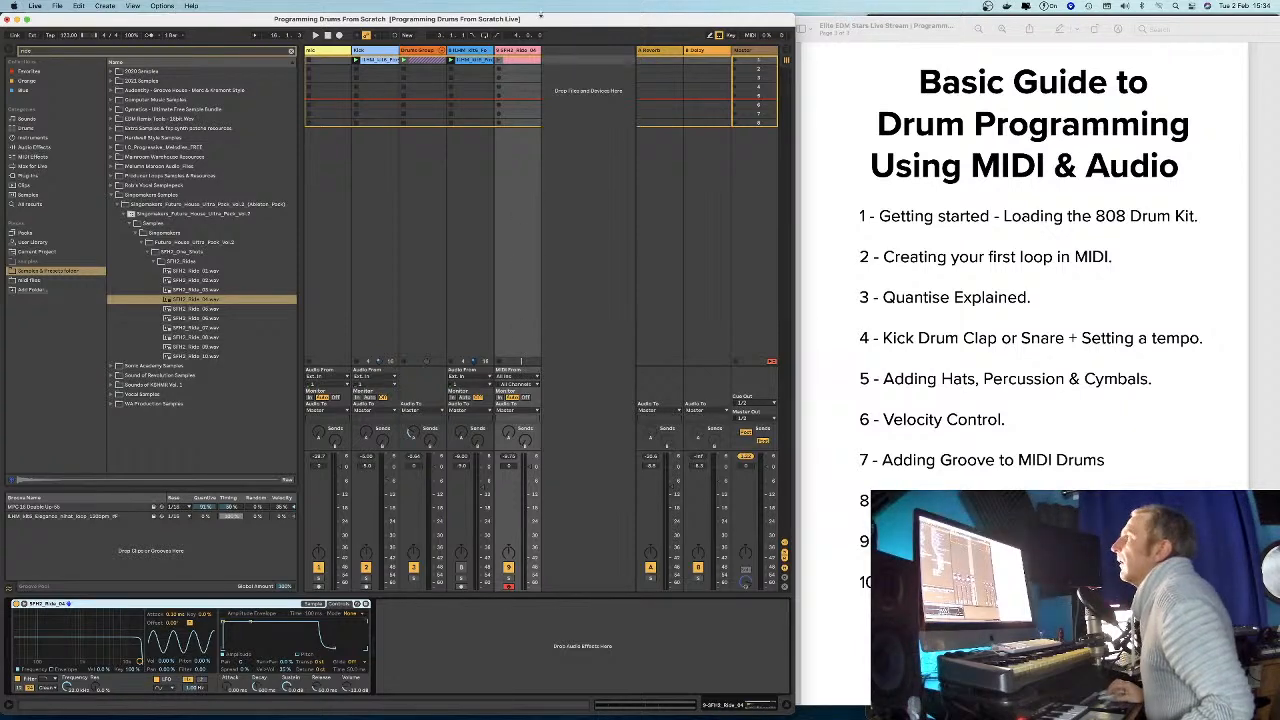
{"action": "mouse_move", "coordinate": [540, 14]}
{"action": "left_mouse_down"}
{"action": "mouse_move", "coordinate": [586, 16]}
{"action": "mouse_move", "coordinate": [560, 14]}
{"action": "left_mouse_up"}
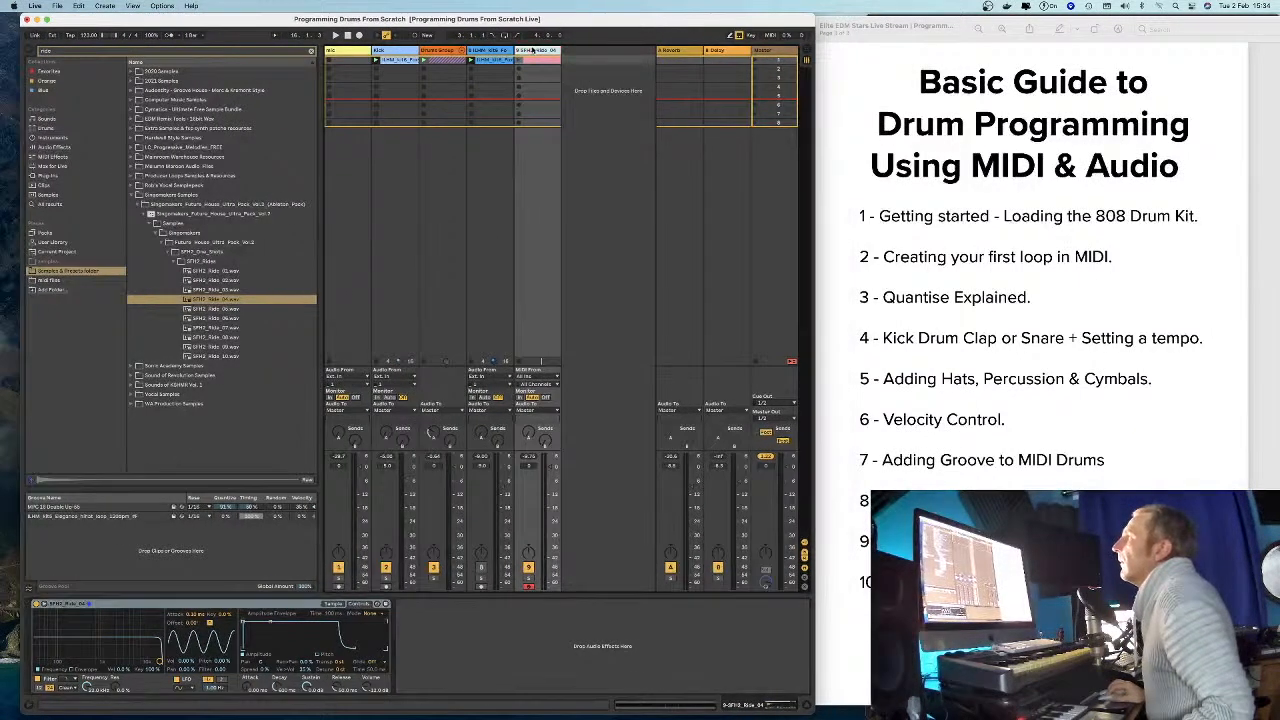
Start playback and launch the ride clip, audition it soloed, and release the solo to hear the full mix.
{"action": "key", "text": "space"}
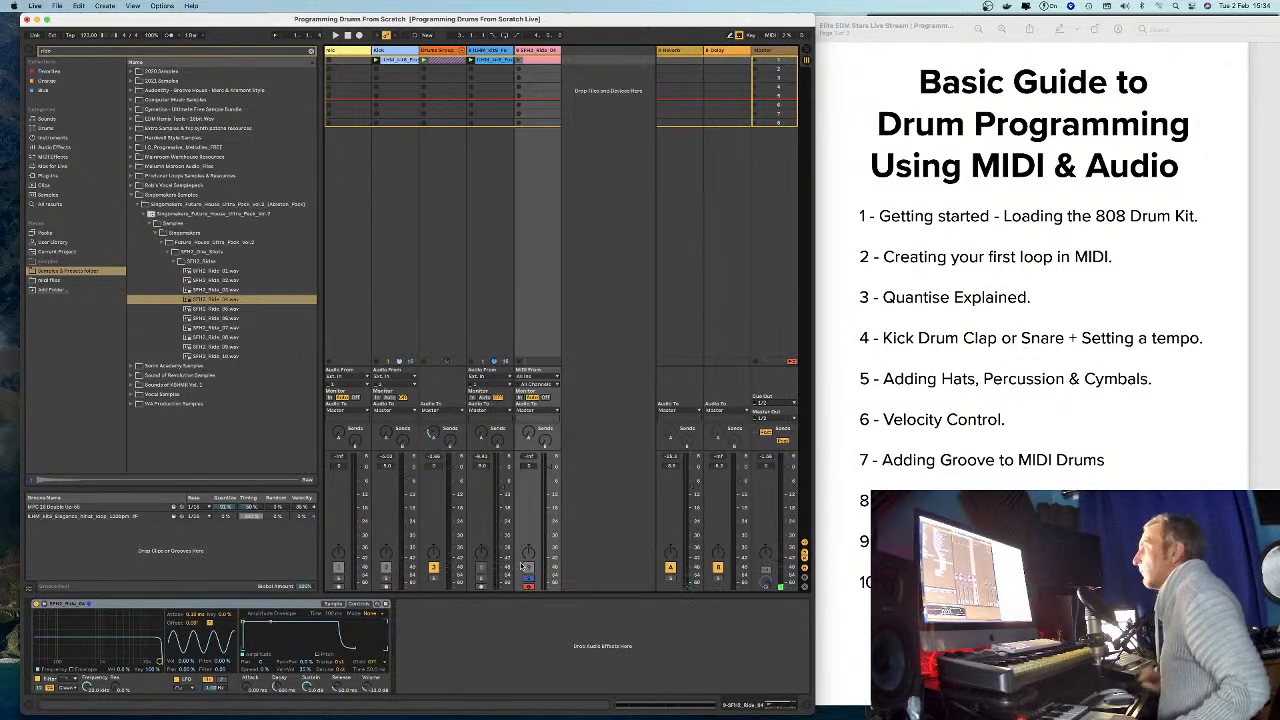
{"action": "left_click", "coordinate": [518, 62]}
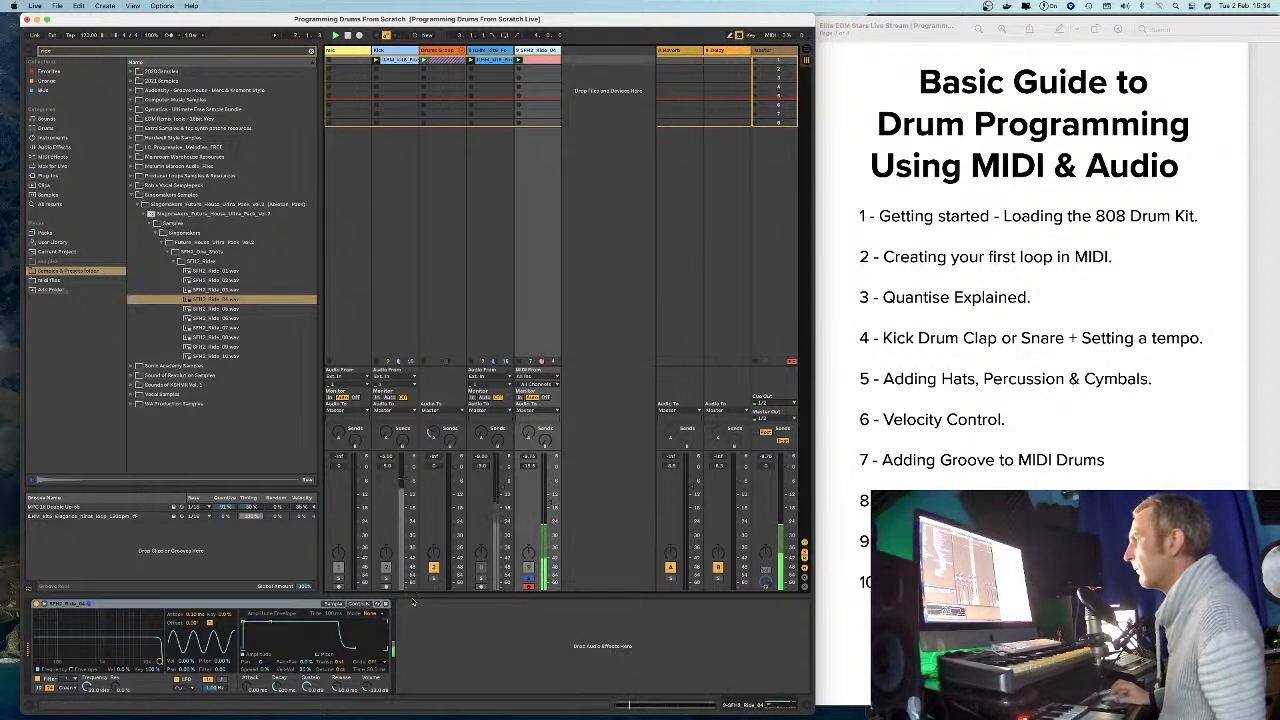
{"action": "left_click", "coordinate": [530, 577]}
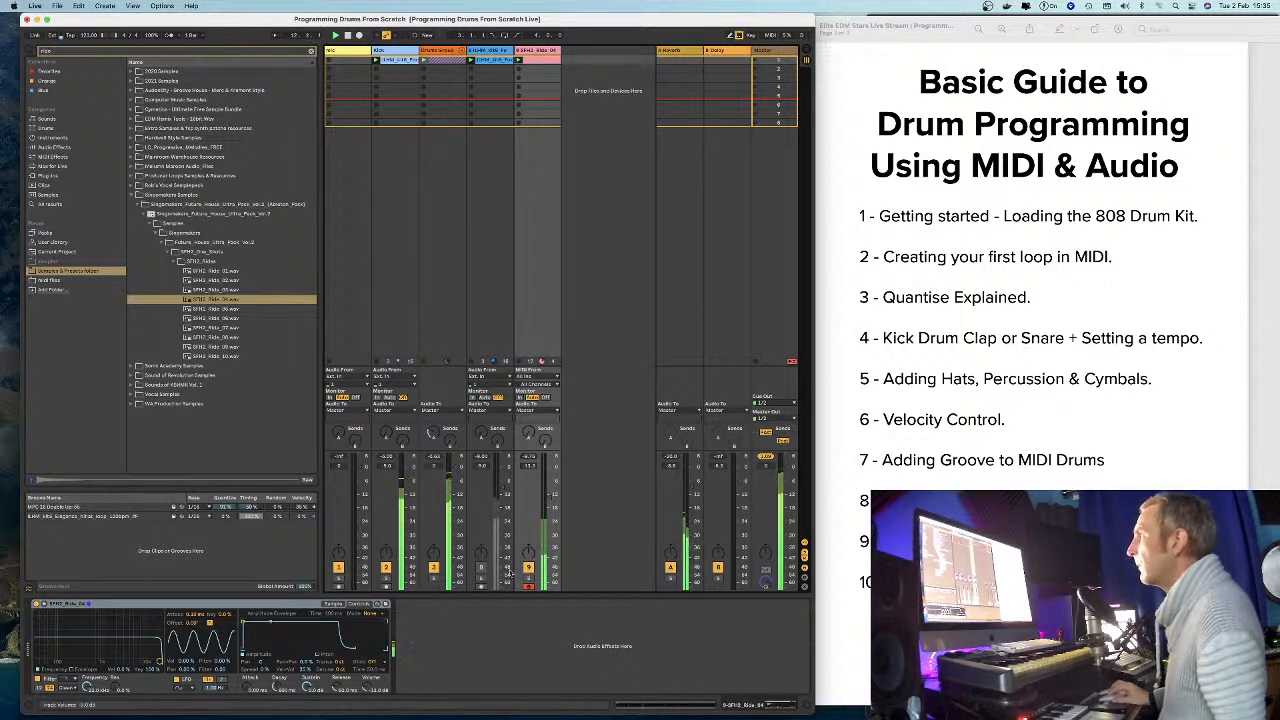
Solo the Drums Group, unfold its tracks and audition the 808 kit inside it on its own before releasing the solo.
{"action": "left_click", "coordinate": [433, 578]}
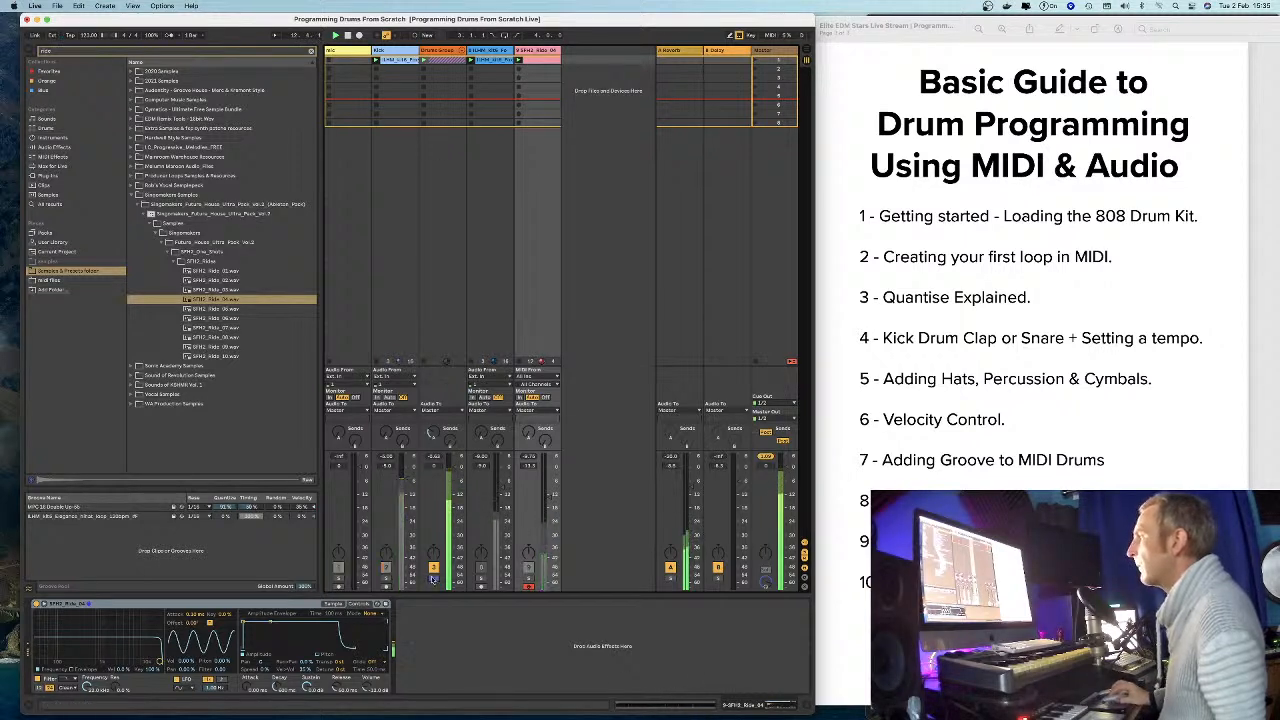
{"action": "left_click", "coordinate": [463, 50]}
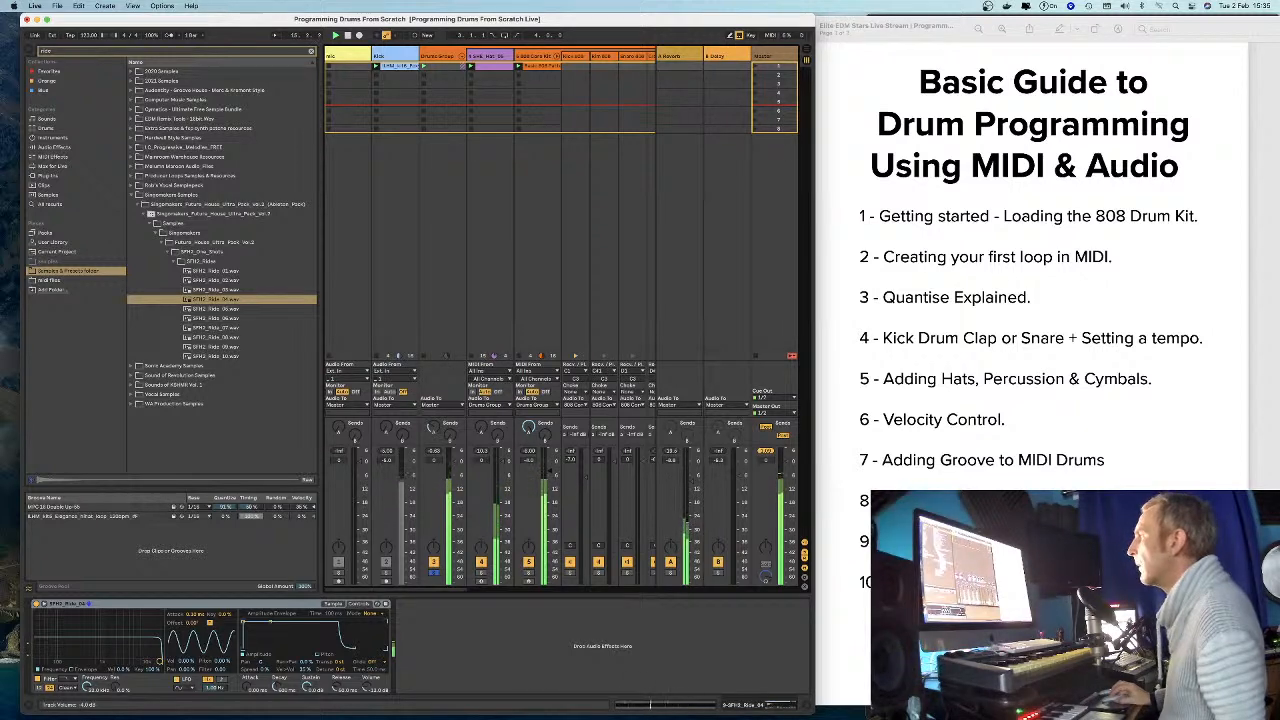
{"action": "scroll", "coordinate": [460, 596], "scroll_direction": "right", "scroll_amount": 5}
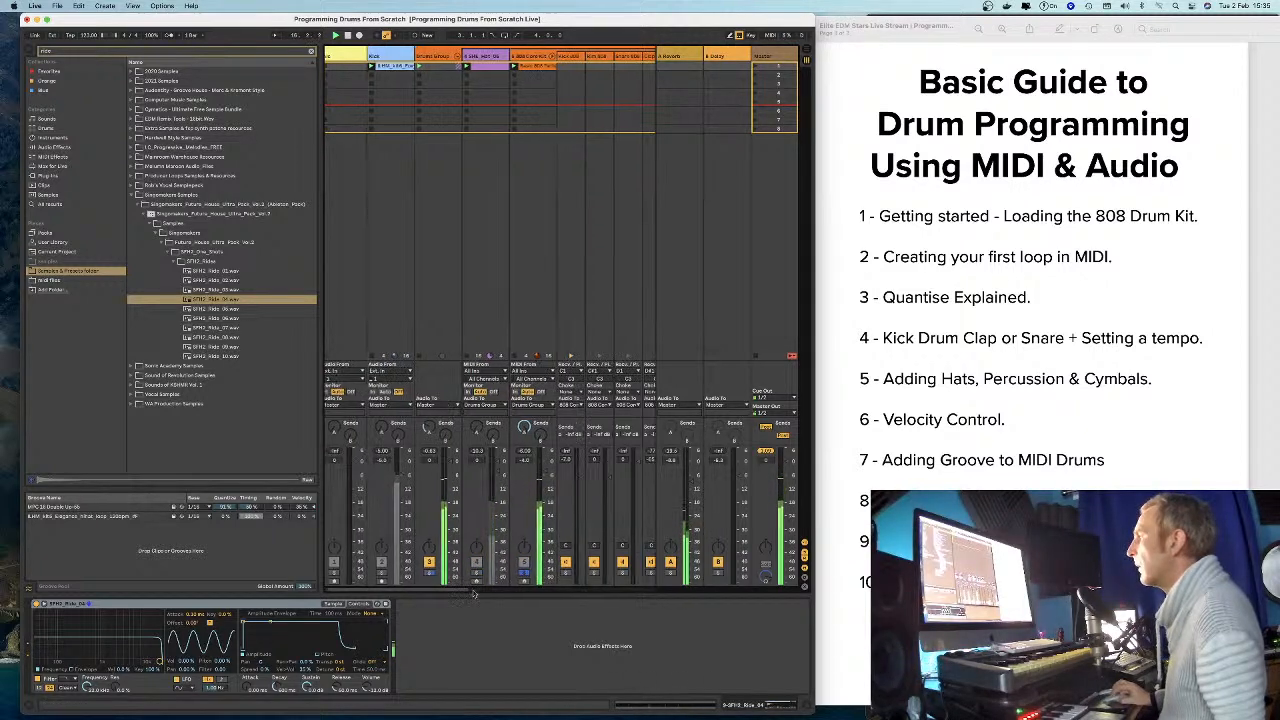
{"action": "left_click", "coordinate": [409, 575]}
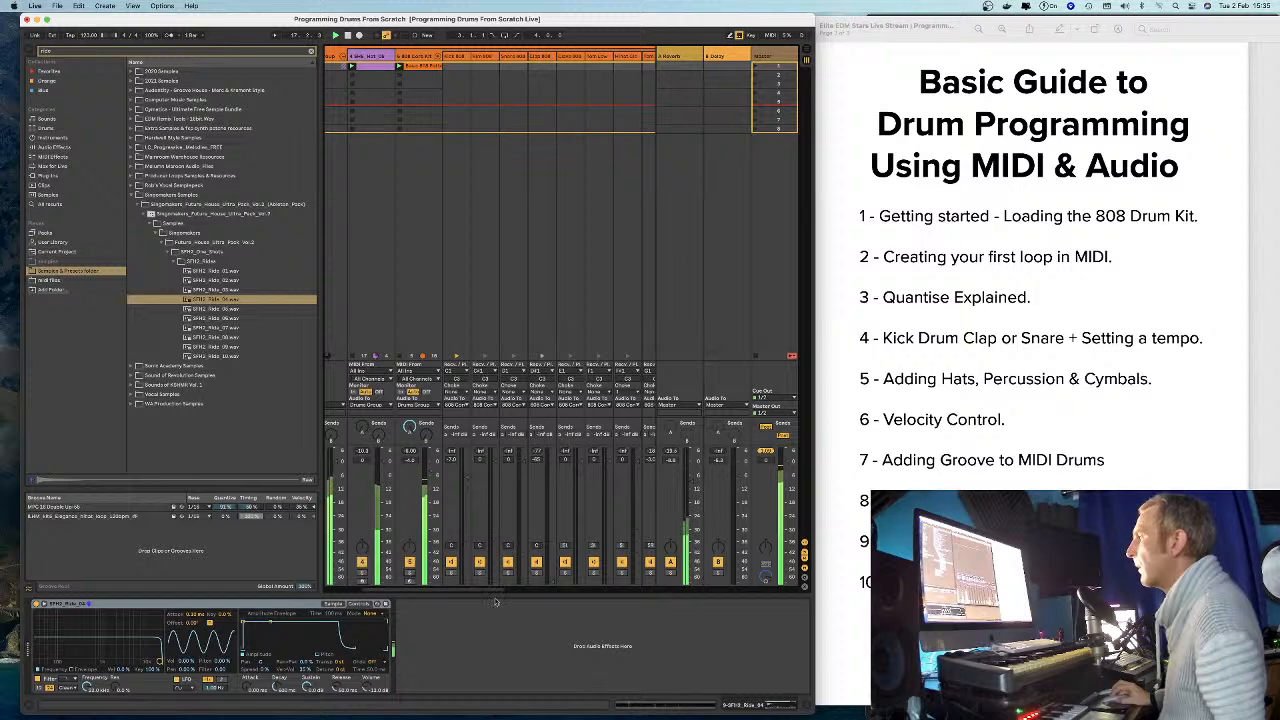
{"action": "left_click_drag", "start_coordinate": [481, 590], "coordinate": [529, 590]}
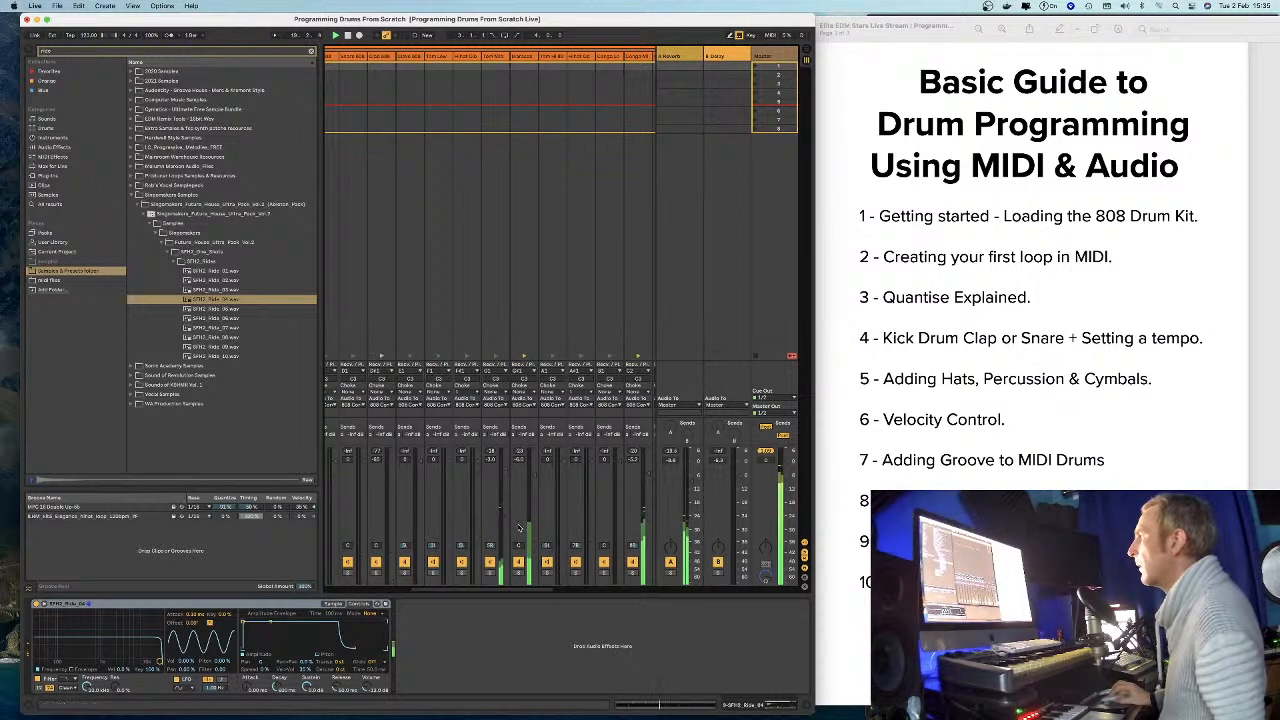
{"action": "scroll", "coordinate": [509, 420], "scroll_direction": "left", "scroll_amount": 5}
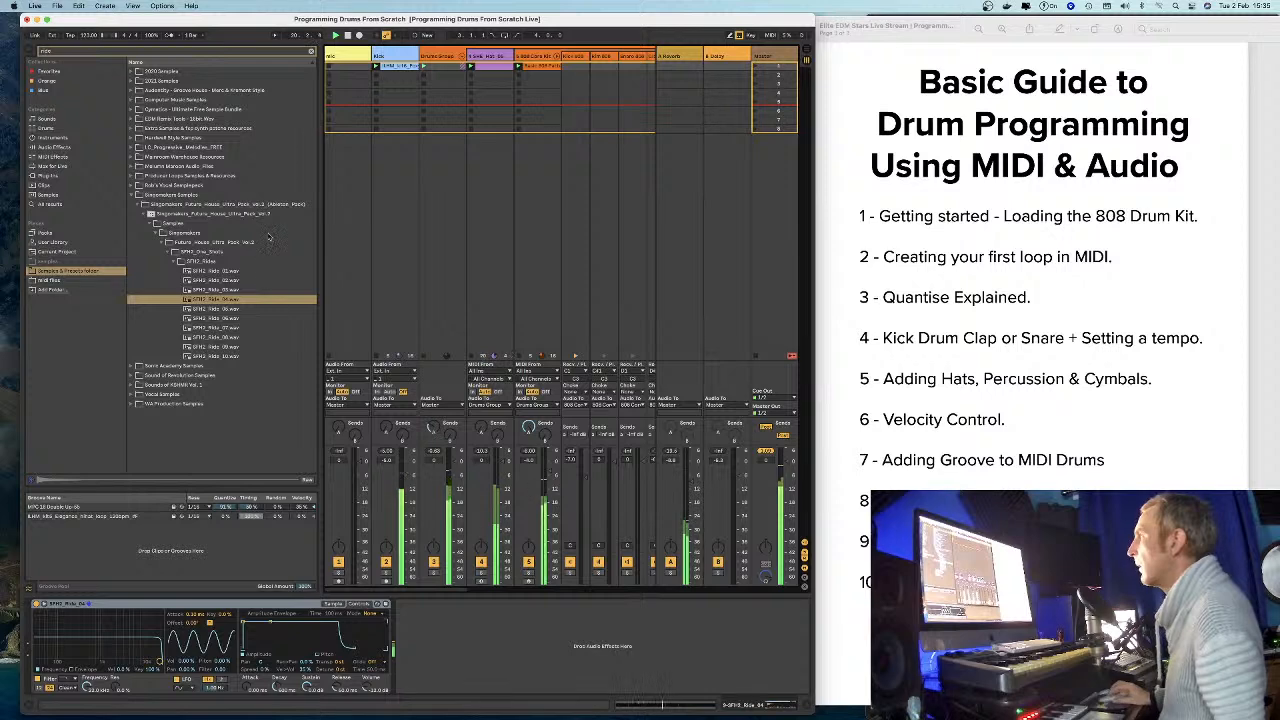
Narrow the browser and realign the program window to fit more mixer channels in view.
{"action": "left_click_drag", "start_coordinate": [321, 235], "coordinate": [204, 200]}
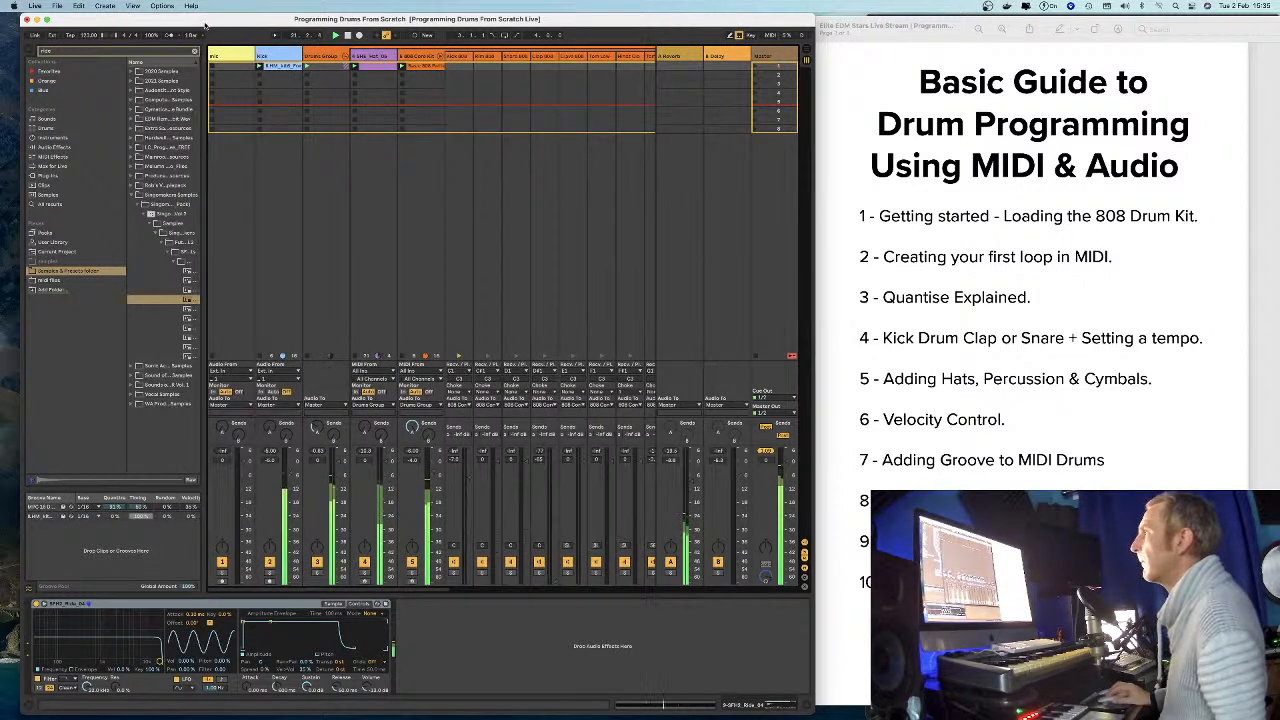
{"action": "left_click_drag", "start_coordinate": [219, 18], "coordinate": [203, 19]}
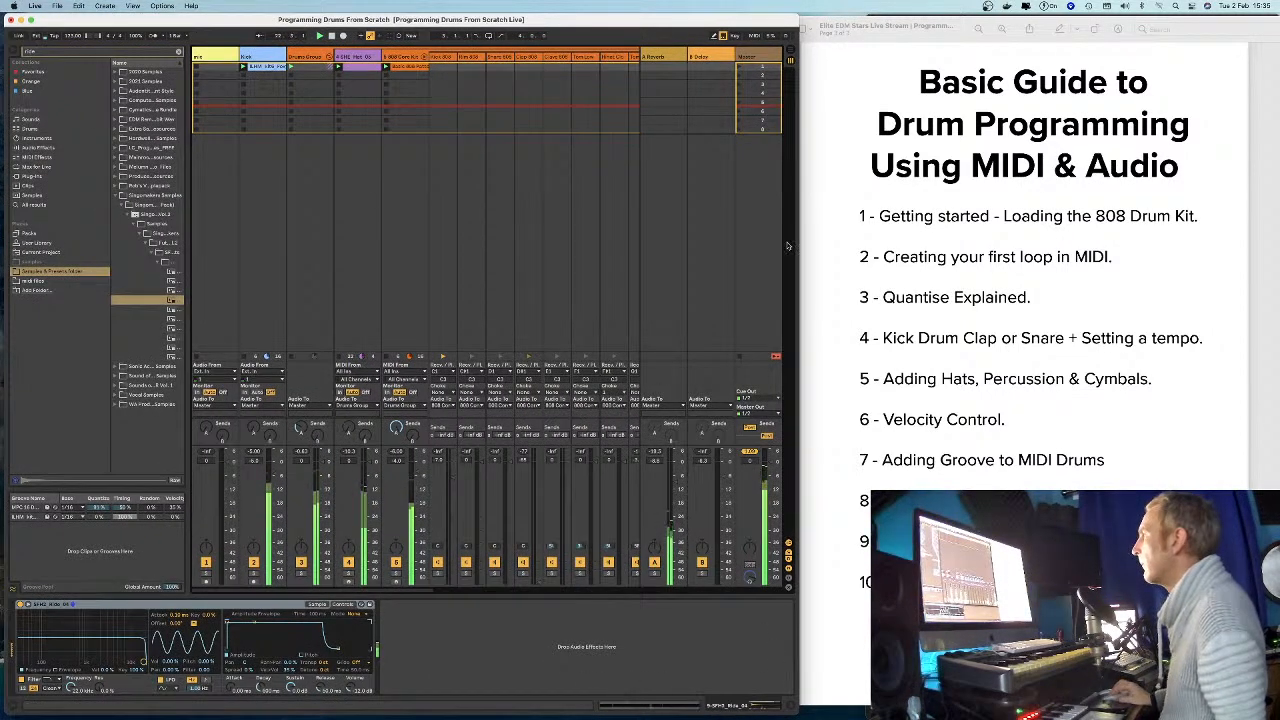
{"action": "scroll", "coordinate": [578, 265], "scroll_direction": "right", "scroll_amount": 5}
{"action": "scroll", "coordinate": [560, 450], "scroll_direction": "right", "scroll_amount": 3}
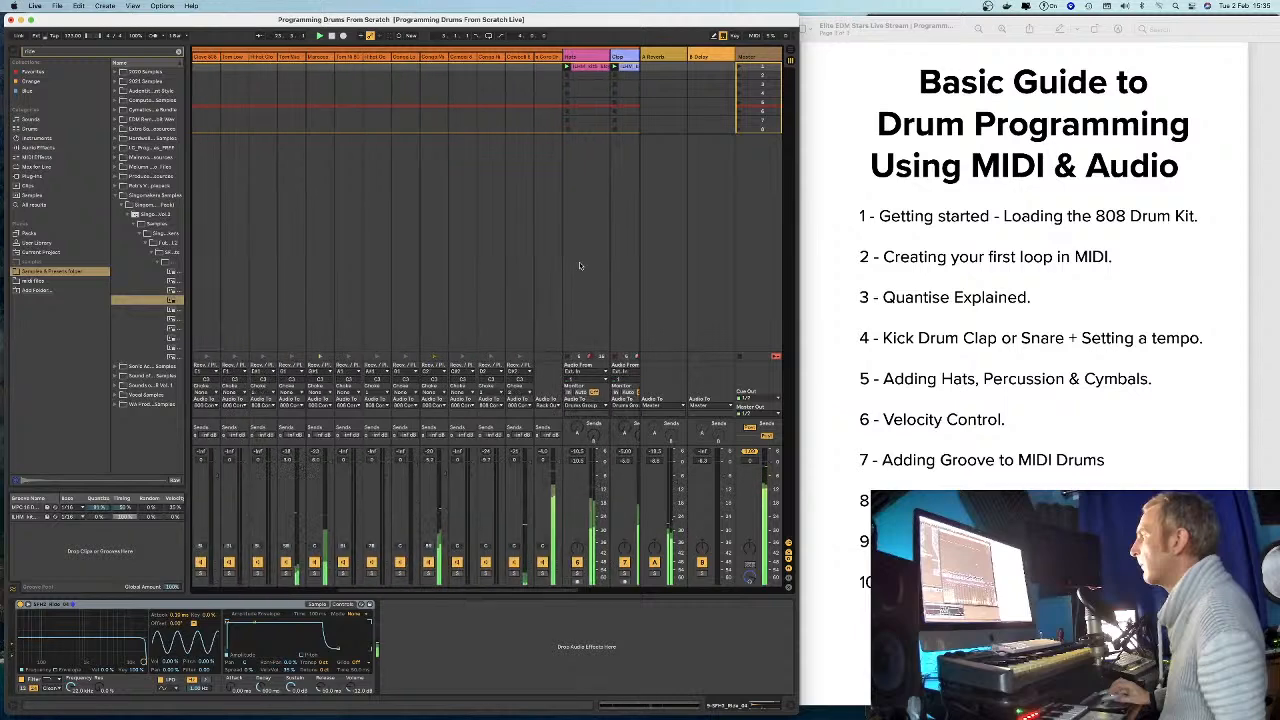
Audition the 808 kit's last channel in solo, release it, and return to the Drums Group to hear the group soloed.
{"action": "left_click", "coordinate": [522, 572]}
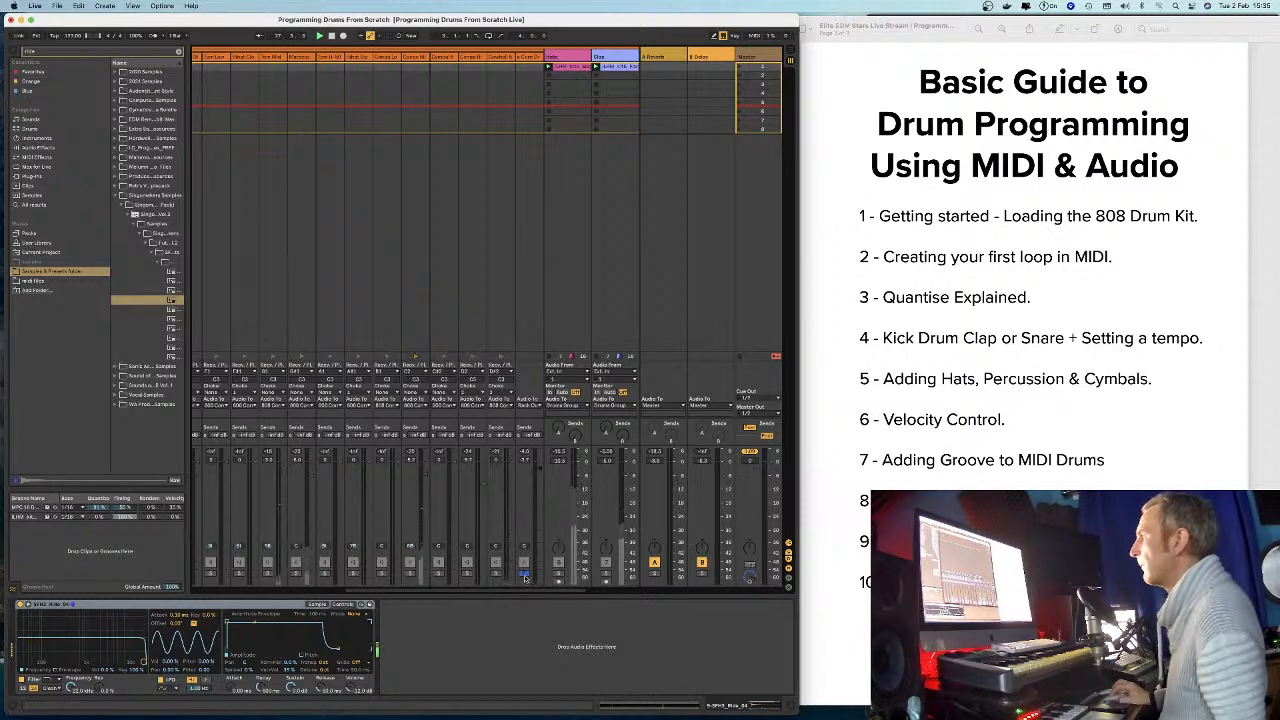
{"action": "left_click", "coordinate": [524, 574]}
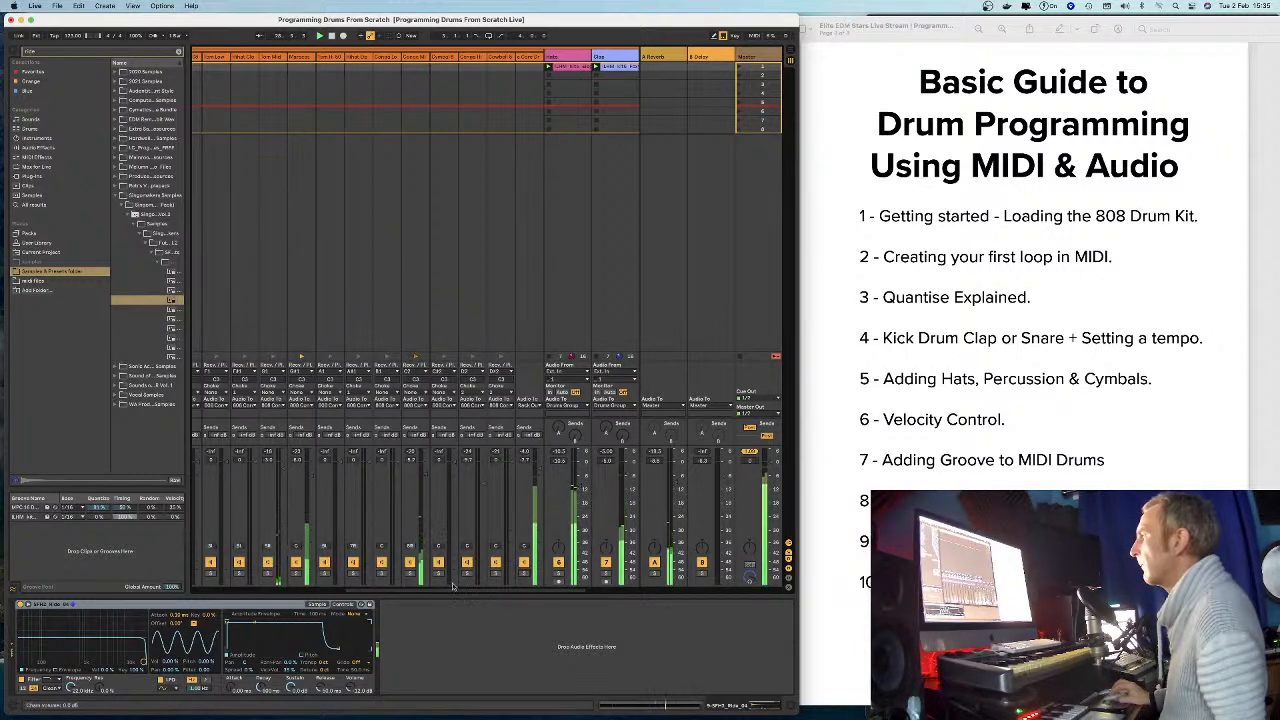
{"action": "scroll", "coordinate": [452, 587], "scroll_direction": "right", "scroll_amount": 2}
{"action": "scroll", "coordinate": [360, 583], "scroll_direction": "left", "scroll_amount": 5}
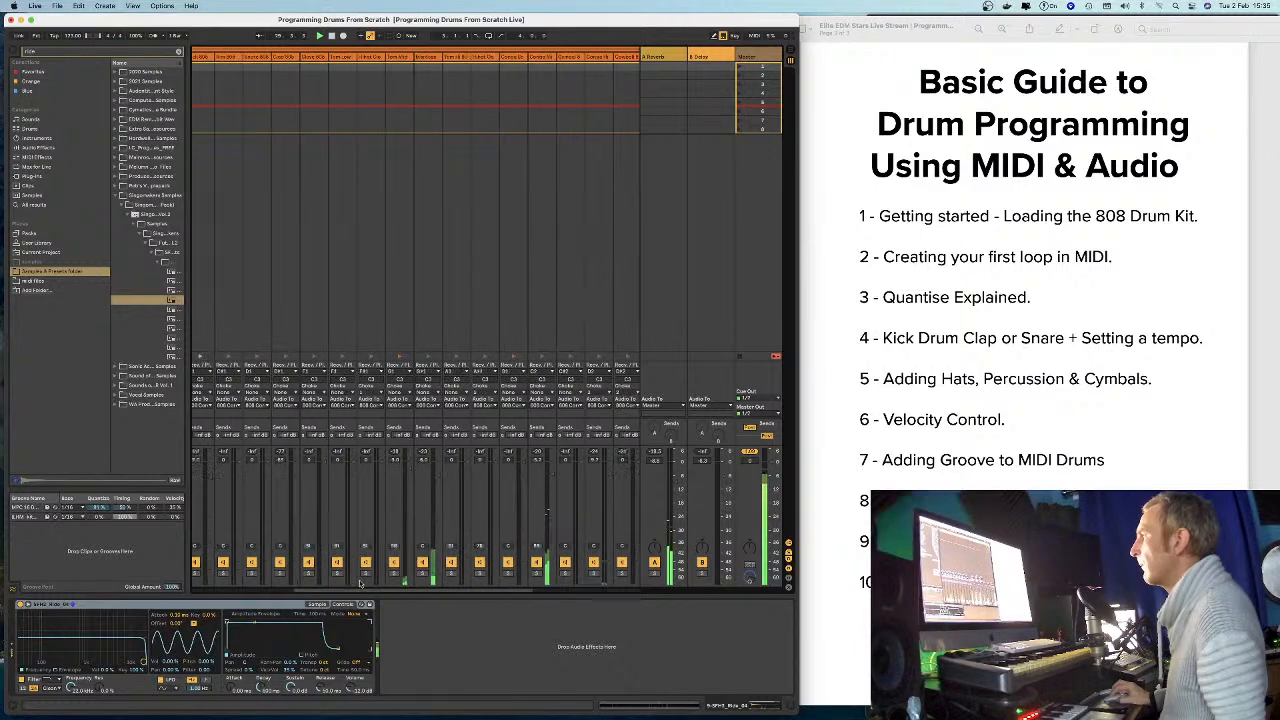
{"action": "scroll", "coordinate": [360, 583], "scroll_direction": "left", "scroll_amount": 6}
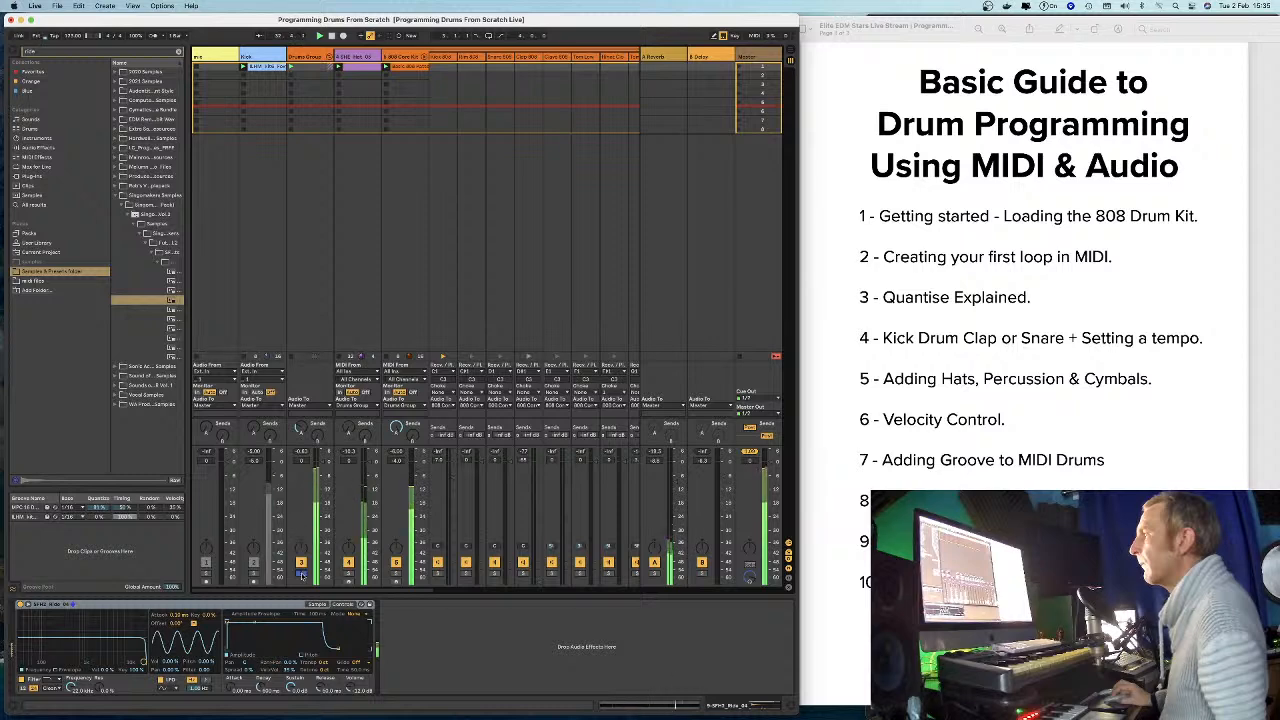
Lower the ride track's volume to -7.0 dB and keep that track selected.
{"action": "scroll", "coordinate": [332, 590], "scroll_direction": "right", "scroll_amount": 10}
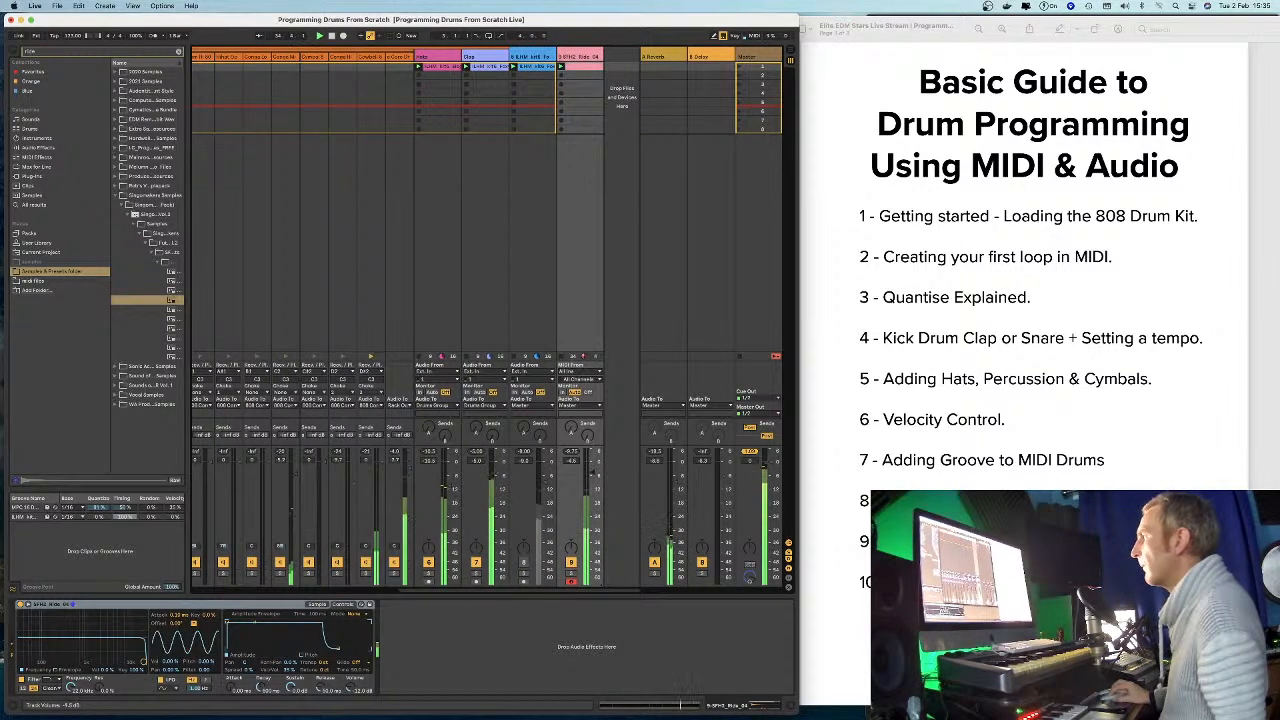
{"action": "left_click_drag", "start_coordinate": [592, 476], "coordinate": [593, 480]}
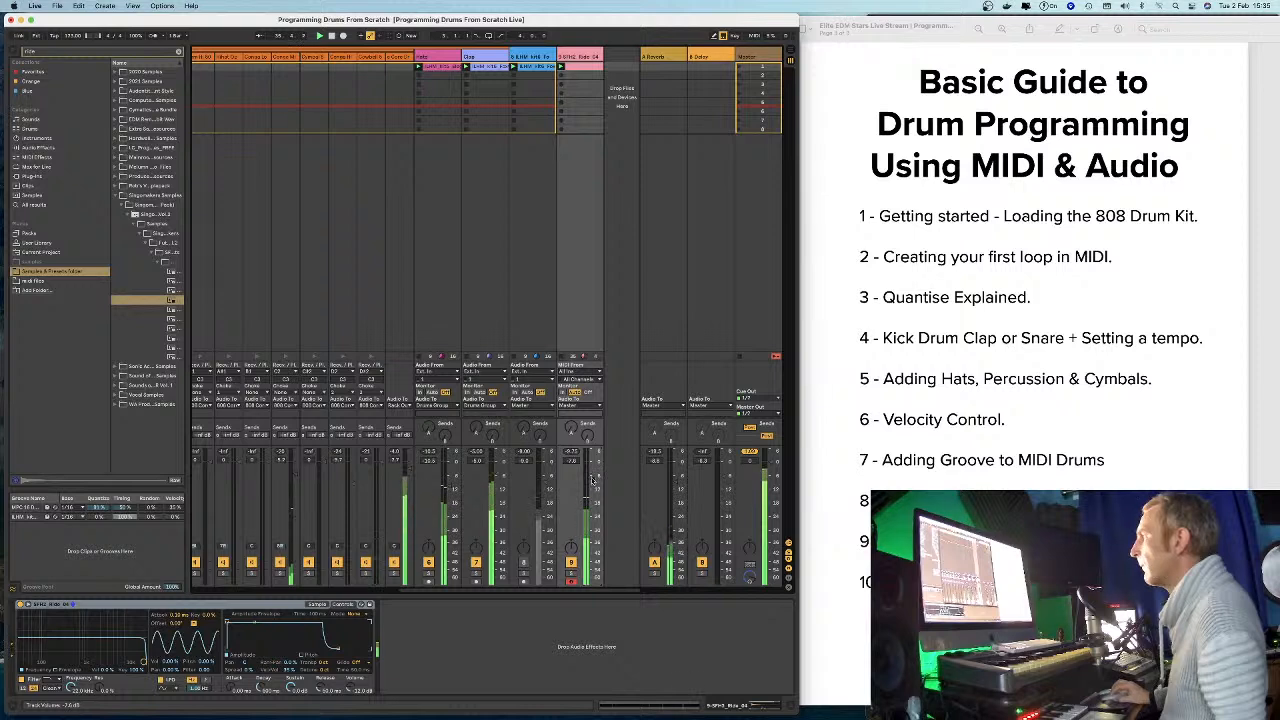
{"action": "left_click", "coordinate": [575, 56]}
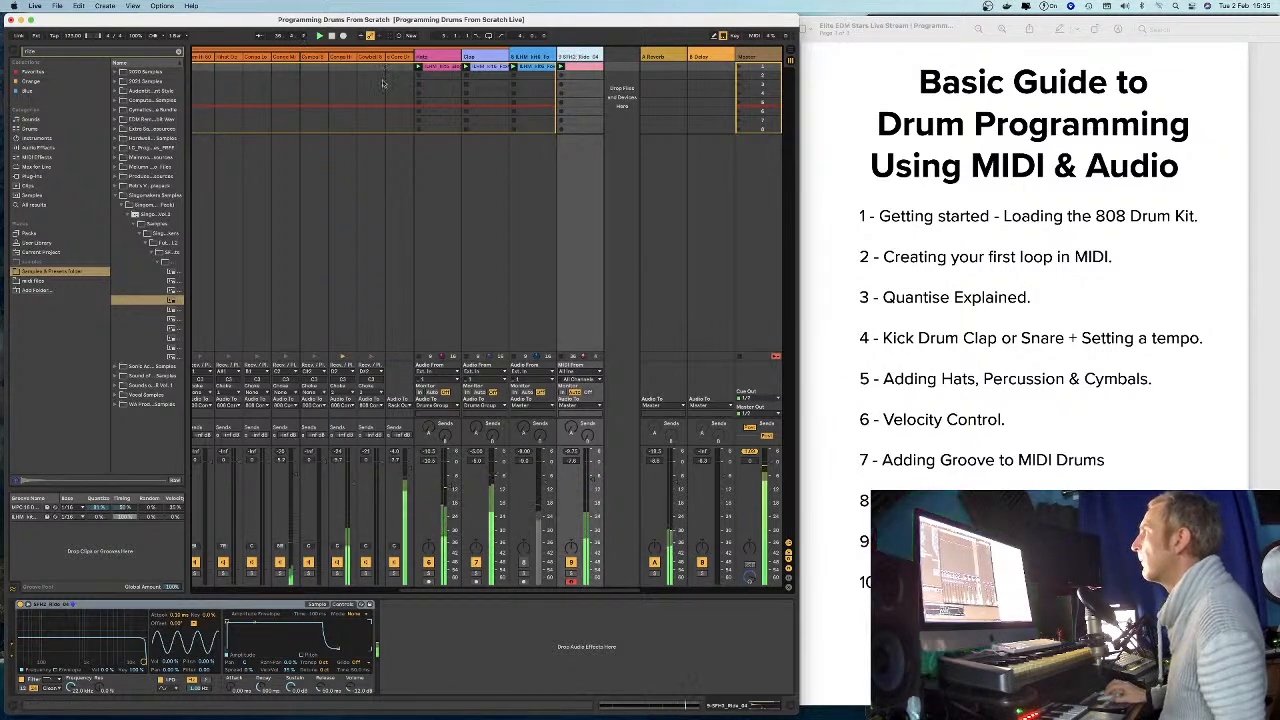
List all audio effects in the browser with the search cleared and the Drum Buss folder collapsed.
{"action": "left_click", "coordinate": [38, 148]}
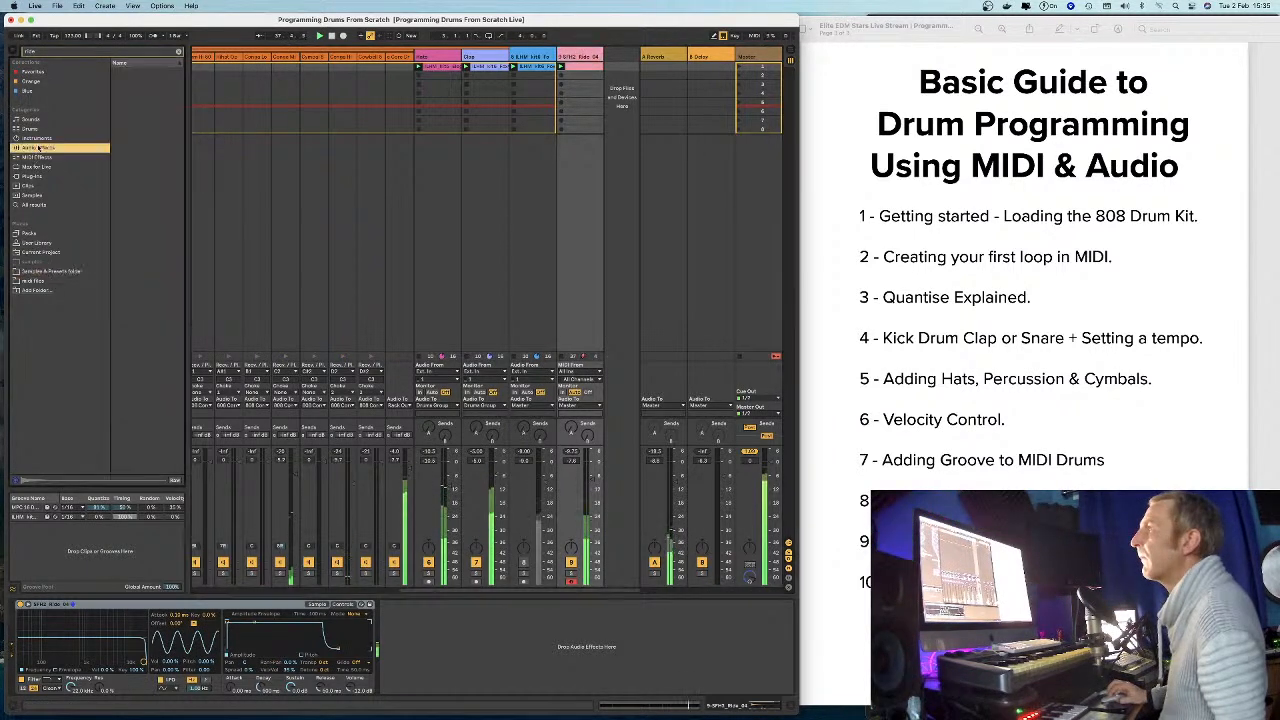
{"action": "left_click", "coordinate": [178, 51]}
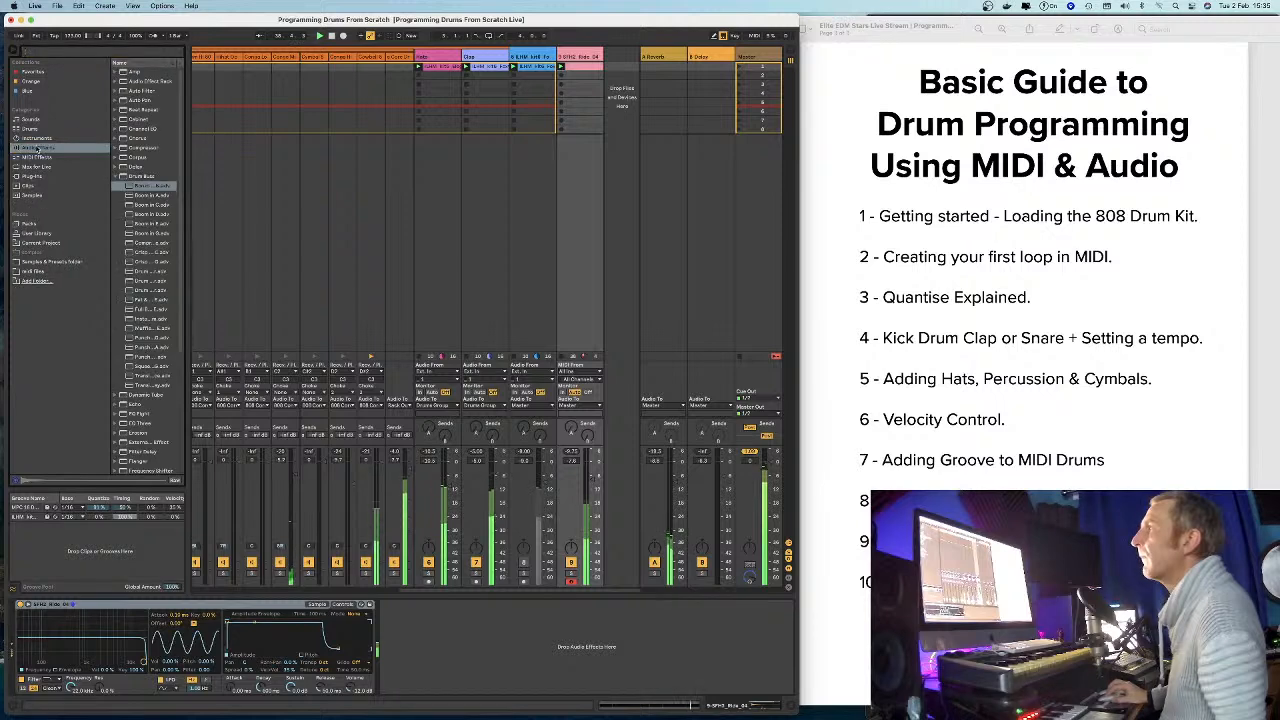
{"action": "left_click", "coordinate": [116, 176]}
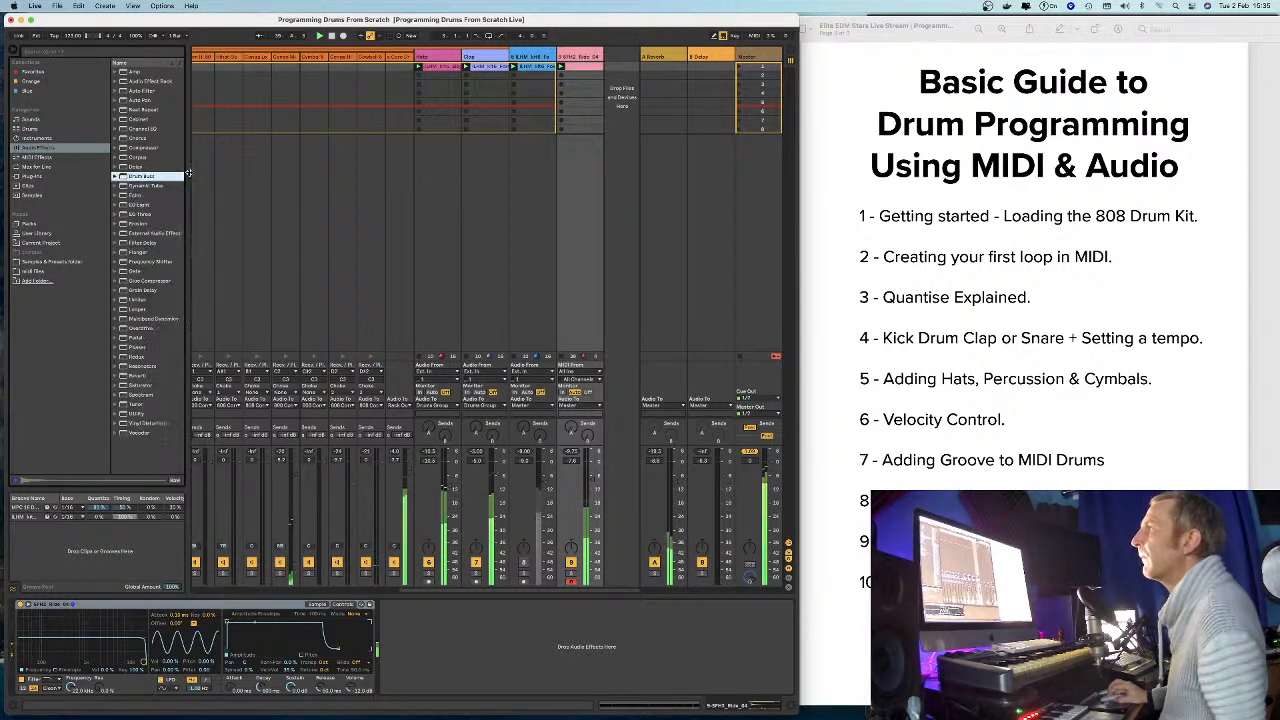
Add a Compressor to the ride track, undoing the copy loaded onto a separate new audio track.
{"action": "double_click", "coordinate": [116, 148]}
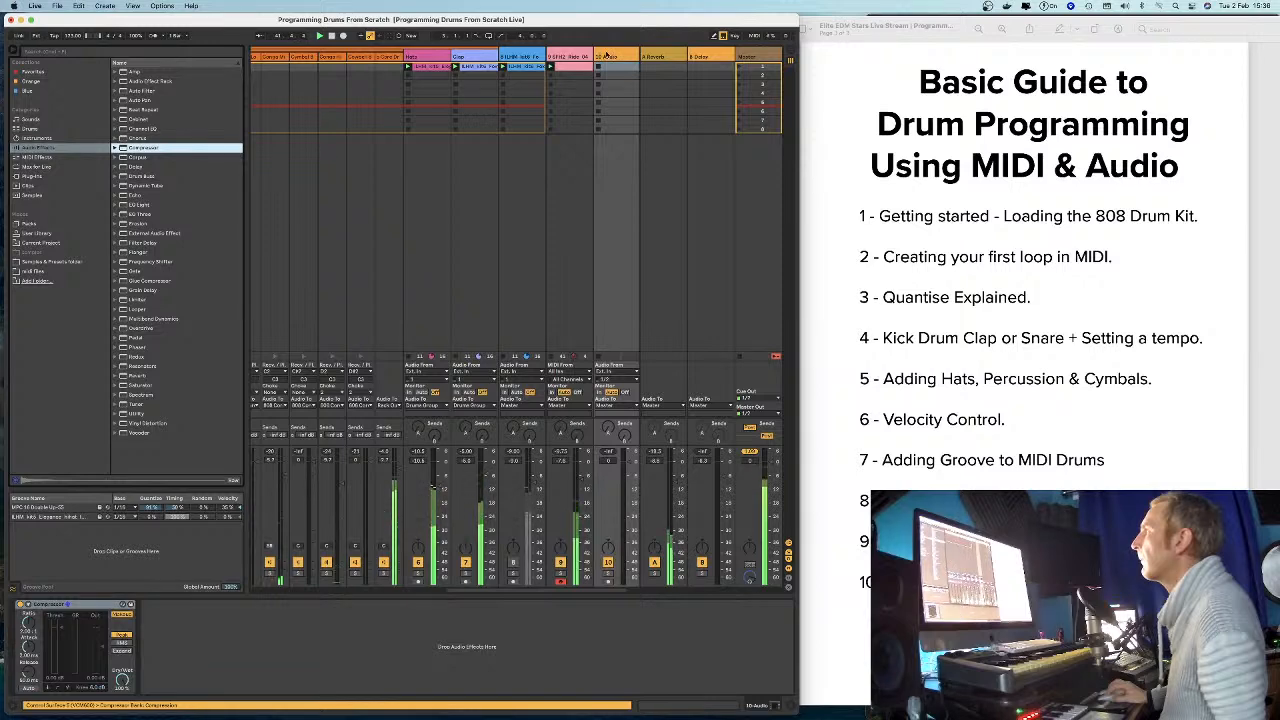
{"action": "key", "text": "super+z"}
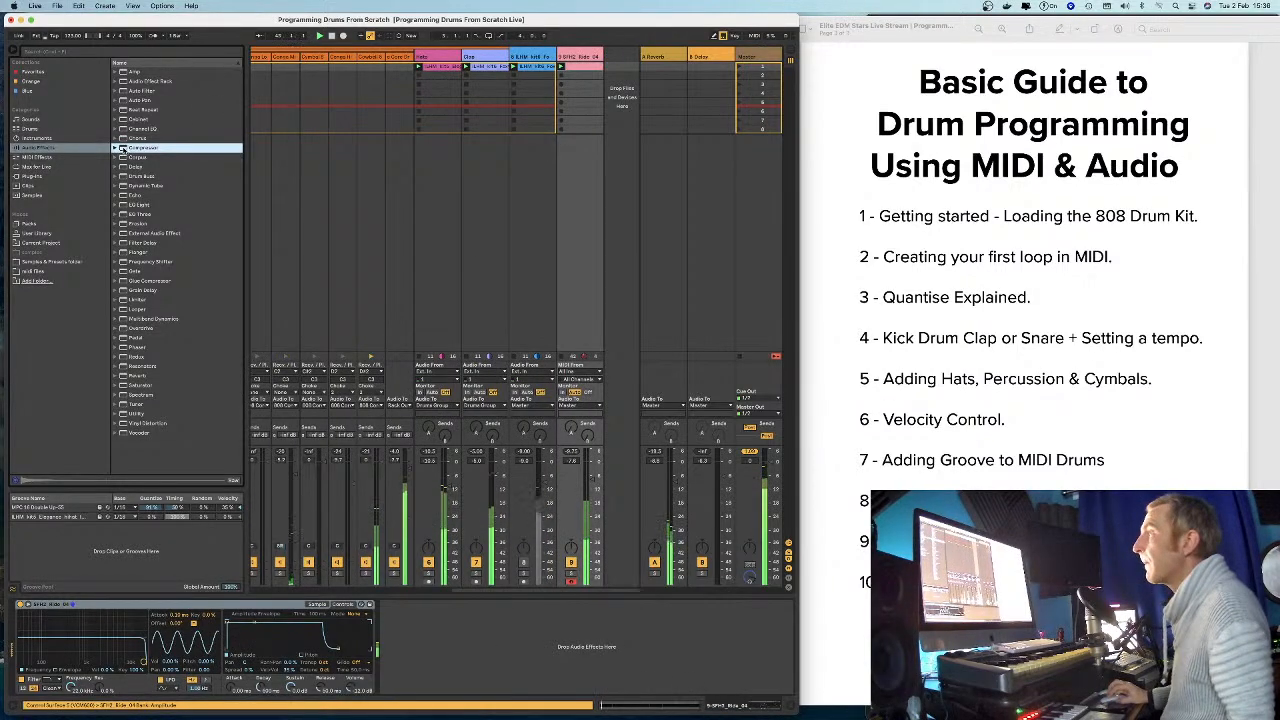
{"action": "left_click", "coordinate": [543, 56]}
{"action": "left_click", "coordinate": [579, 57]}
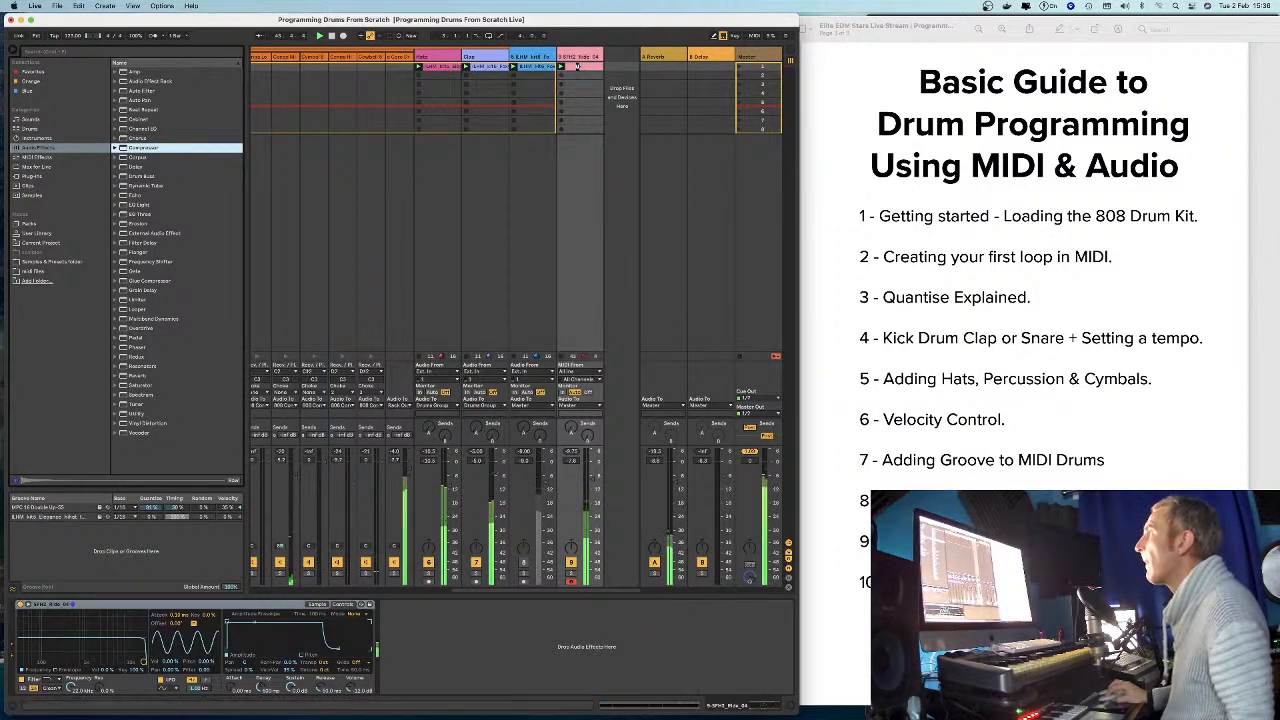
{"action": "left_click_drag", "start_coordinate": [577, 66], "coordinate": [577, 67]}
Check the device chains of the Kick track and the ride track.
{"action": "scroll", "coordinate": [400, 147], "scroll_direction": "left", "scroll_amount": 3}
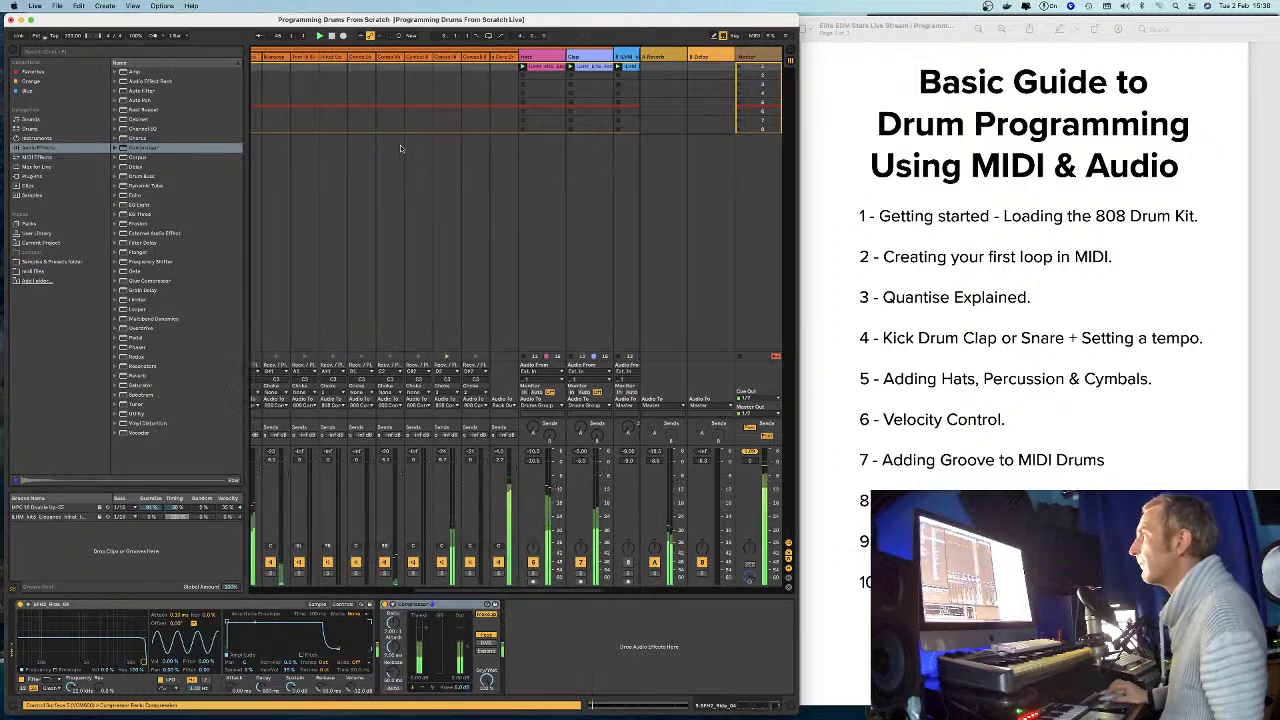
{"action": "scroll", "coordinate": [400, 148], "scroll_direction": "left", "scroll_amount": 5}
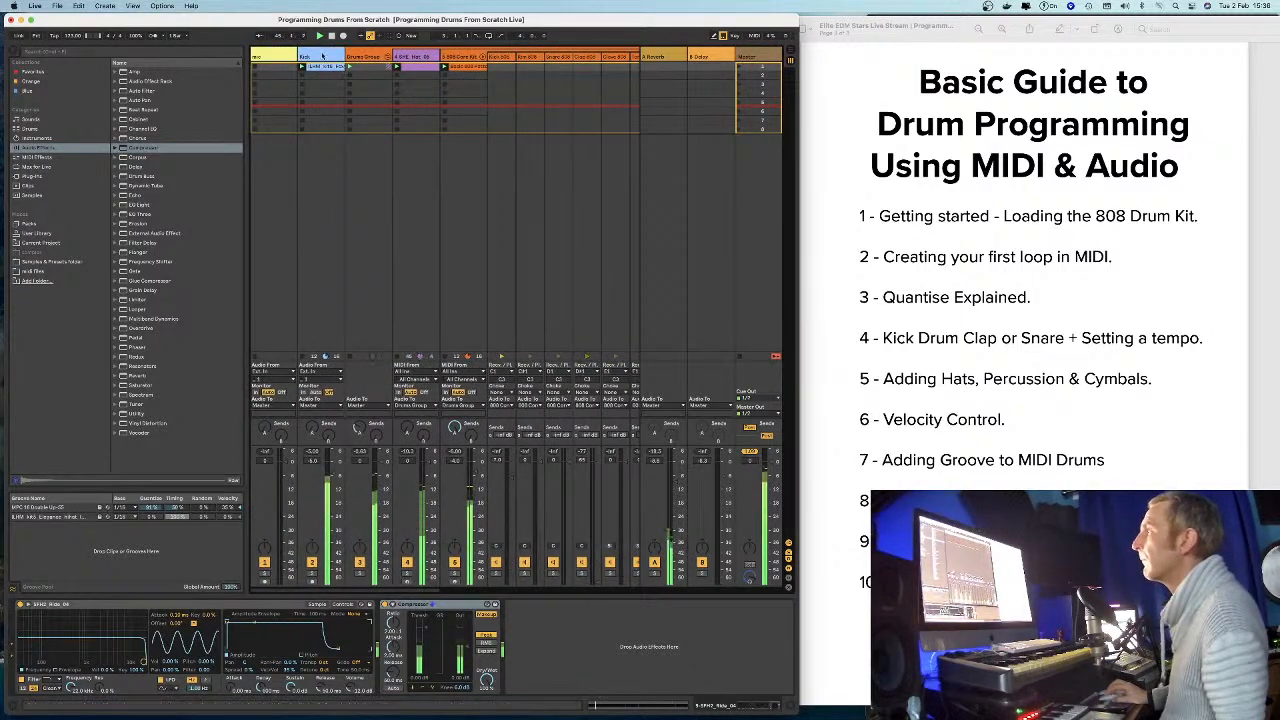
{"action": "left_click", "coordinate": [322, 56]}
{"action": "scroll", "coordinate": [402, 210], "scroll_direction": "right", "scroll_amount": 5}
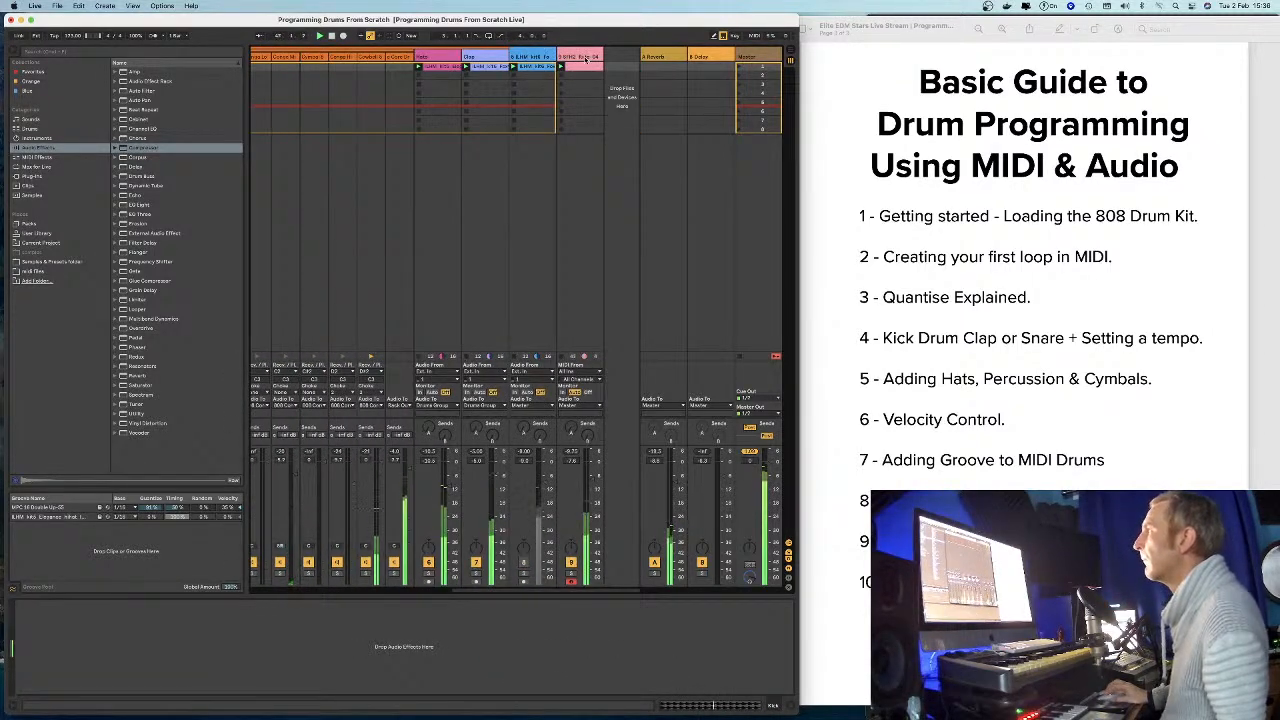
{"action": "left_click", "coordinate": [586, 58]}
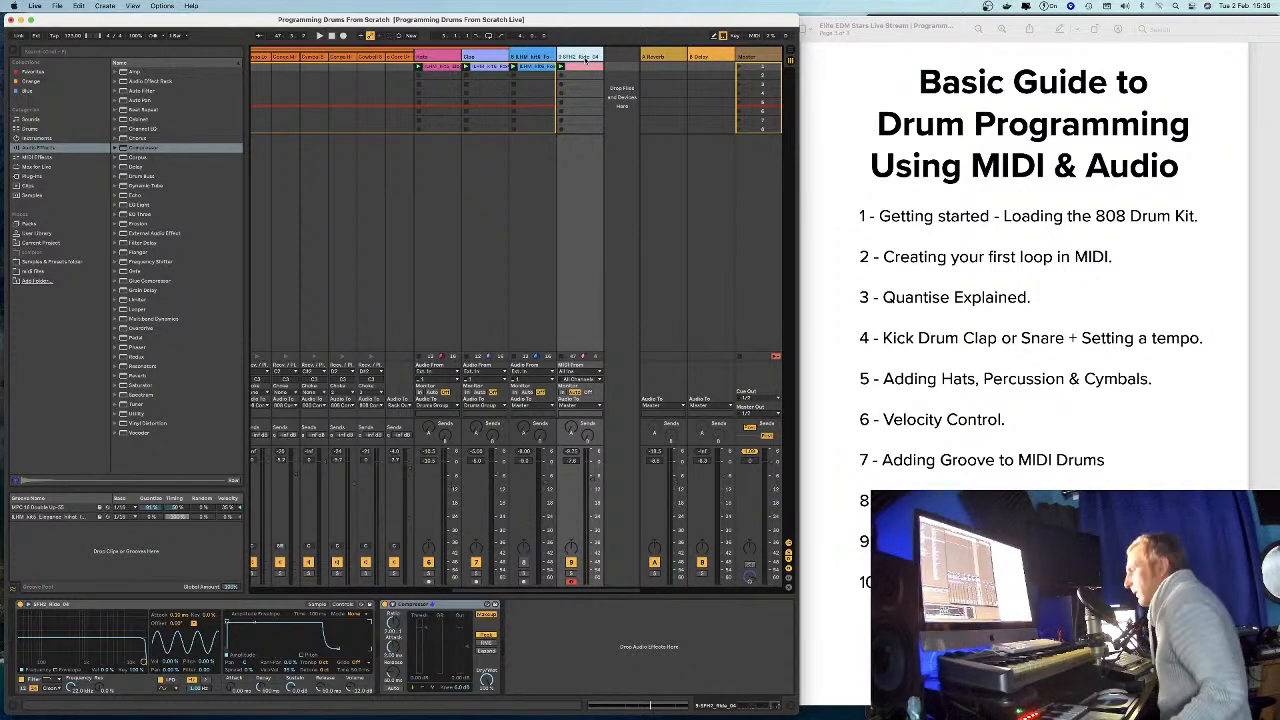
Hide the browser and fold the individual drum chains of the 808 Core Kit track.
{"action": "scroll", "coordinate": [562, 172], "scroll_direction": "left", "scroll_amount": 5}
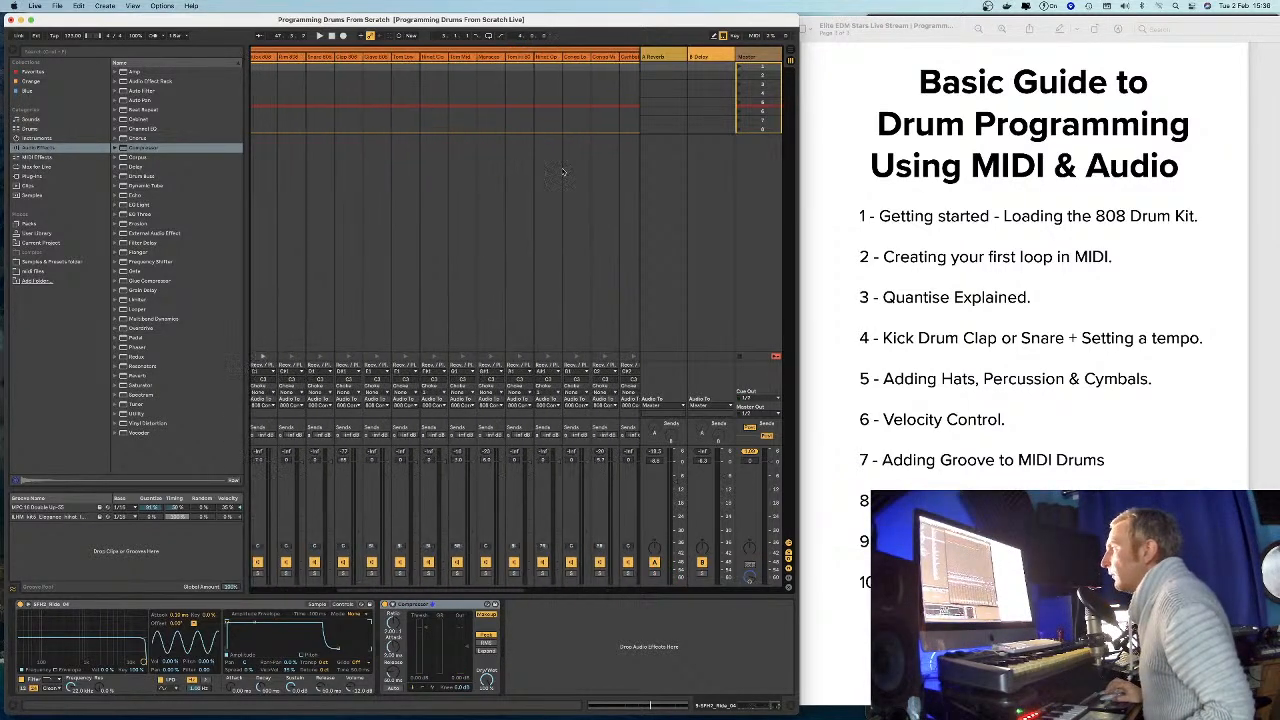
{"action": "scroll", "coordinate": [562, 172], "scroll_direction": "left", "scroll_amount": 1}
{"action": "left_click", "coordinate": [6, 50]}
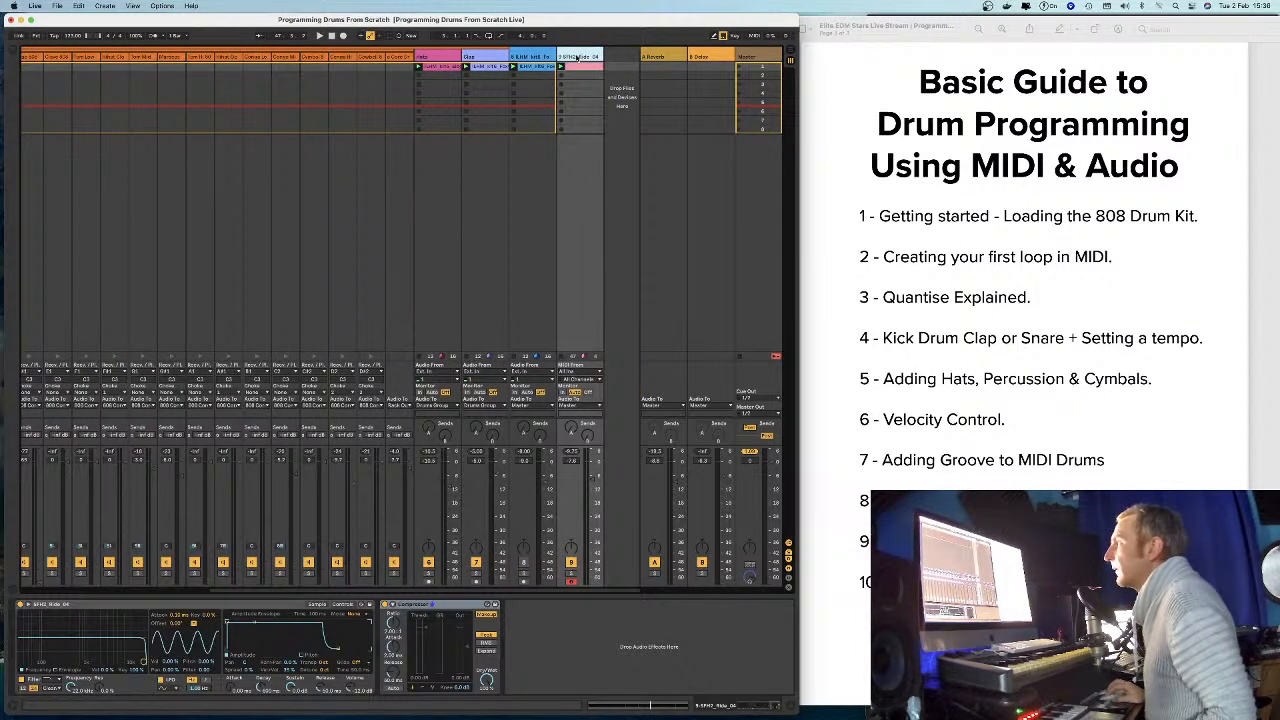
{"action": "scroll", "coordinate": [269, 113], "scroll_direction": "left", "scroll_amount": 10}
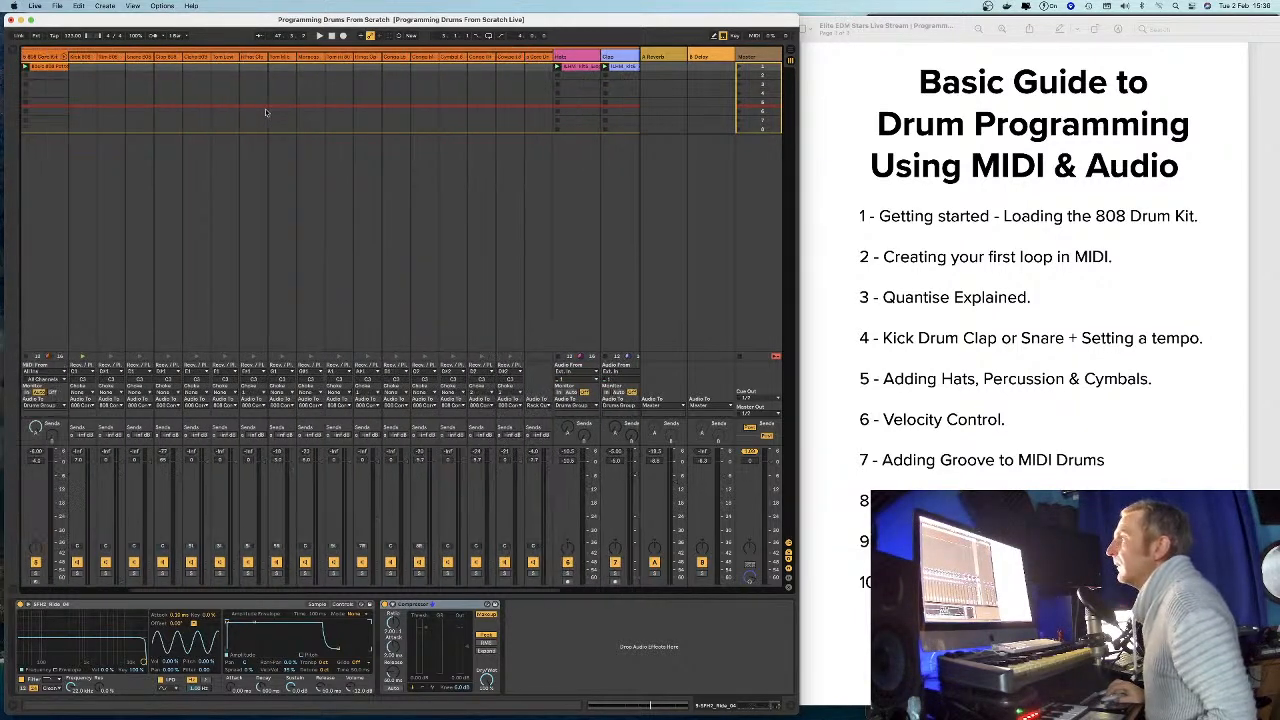
{"action": "left_click", "coordinate": [168, 58]}
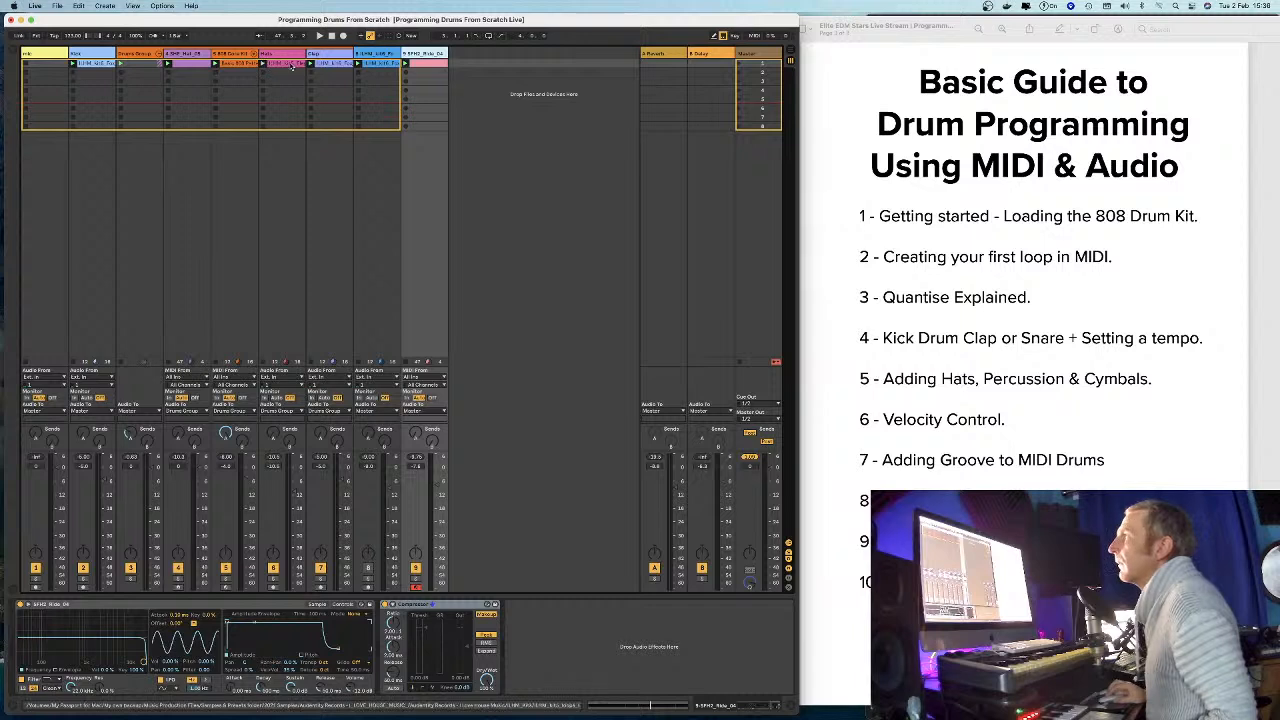
Move the ride track into the Drums Group, directly after the hi-hat track, and play the session.
{"action": "left_click_drag", "start_coordinate": [271, 72], "coordinate": [515, 107]}
{"action": "left_click", "coordinate": [515, 107]}
{"action": "left_click_drag", "start_coordinate": [428, 55], "coordinate": [220, 57]}
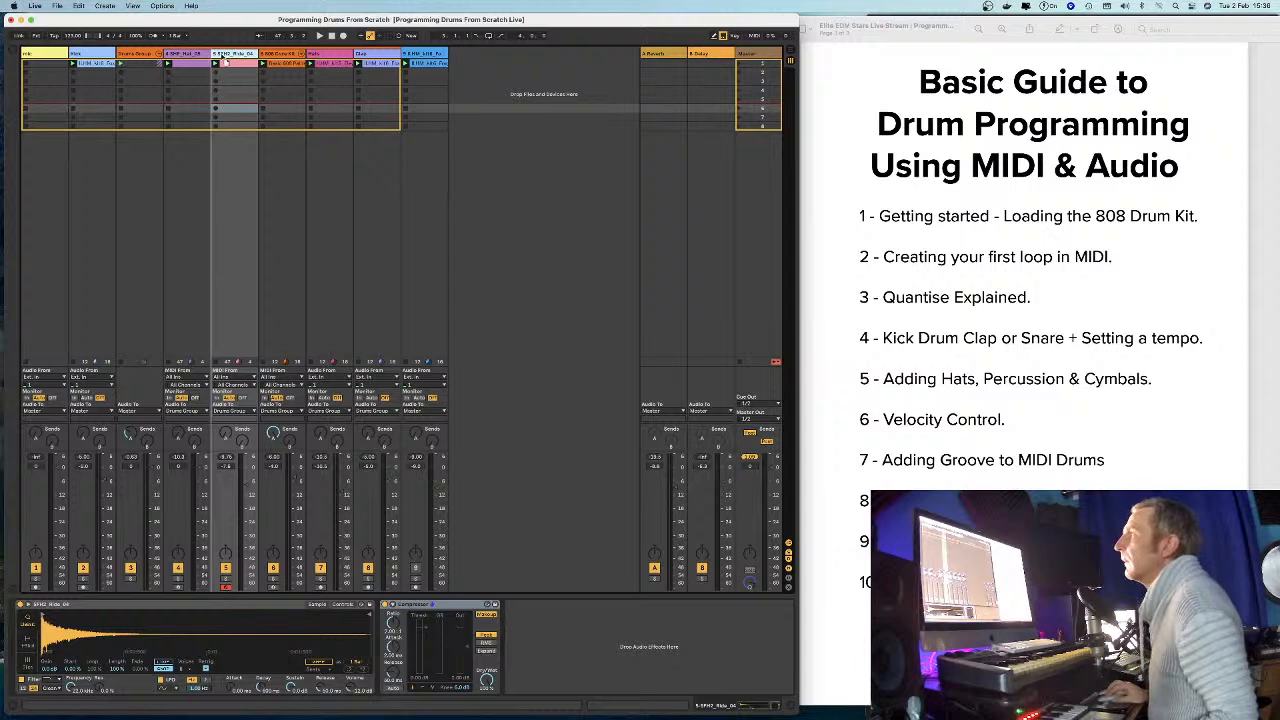
{"action": "key", "text": "space"}
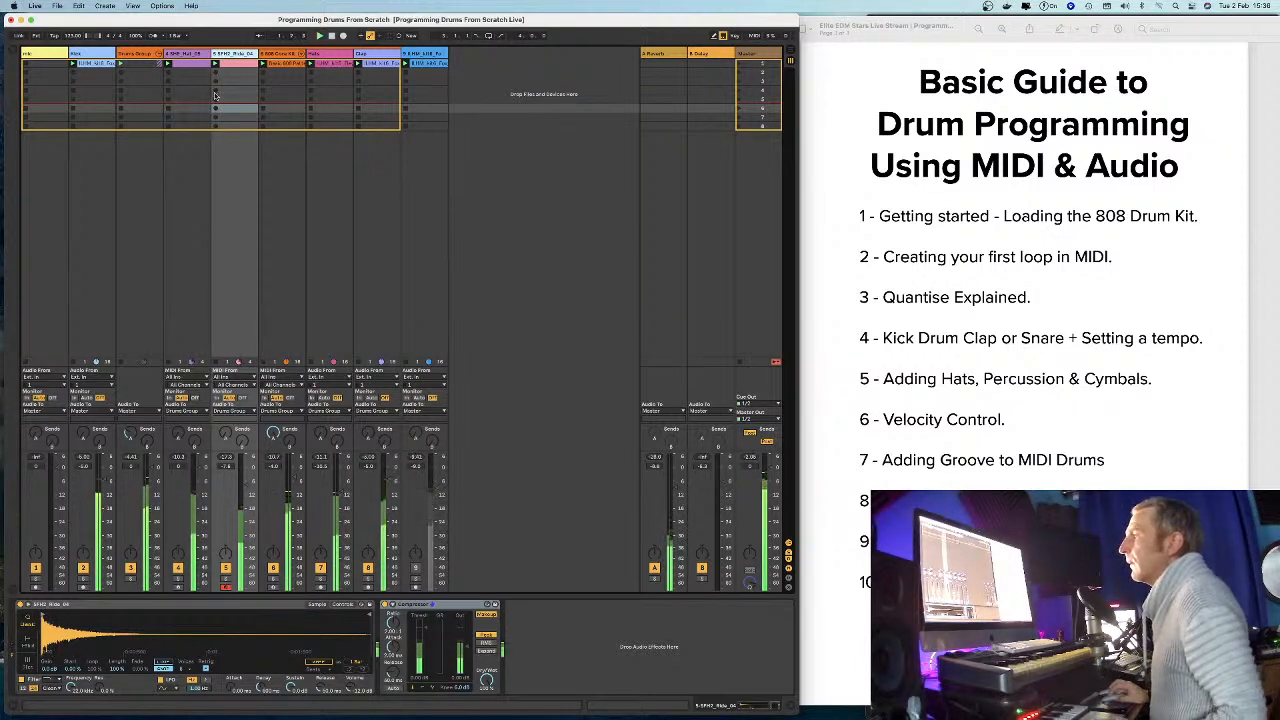
Check the ride track's Compressor and the Kick track's empty device chain, and arm the first audio track for recording.
{"action": "left_click", "coordinate": [425, 605]}
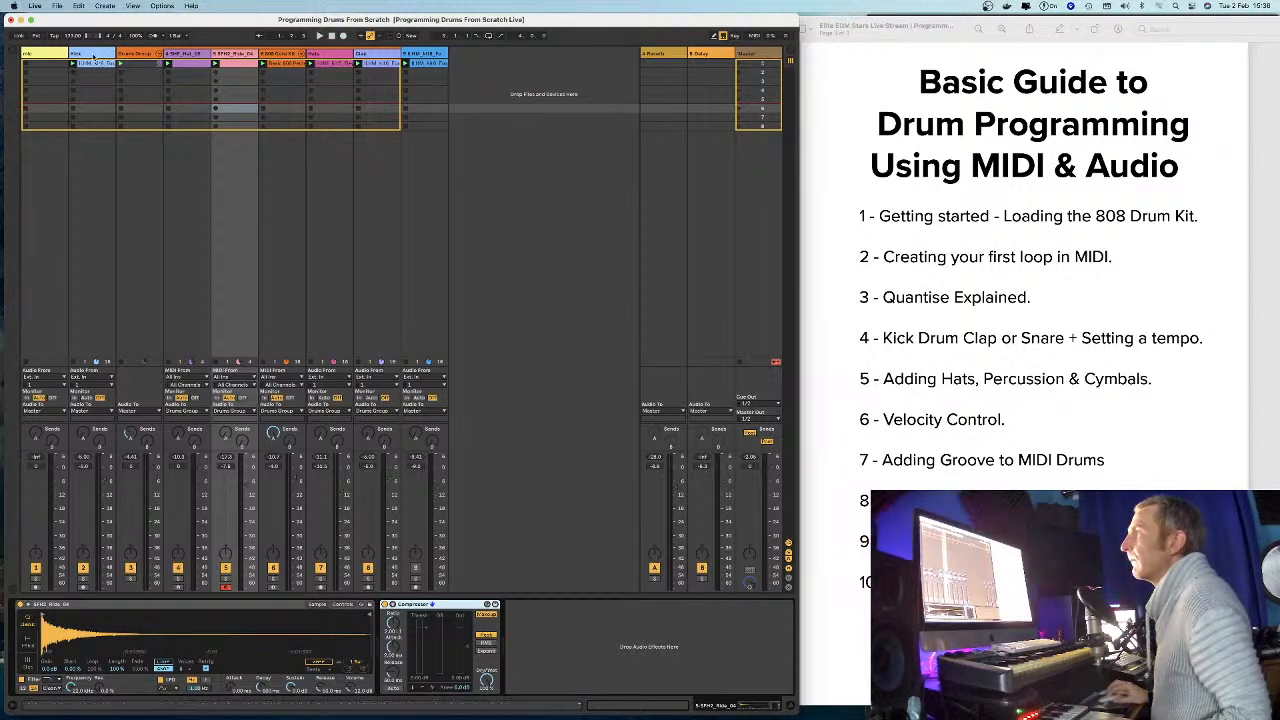
{"action": "left_click", "coordinate": [94, 107]}
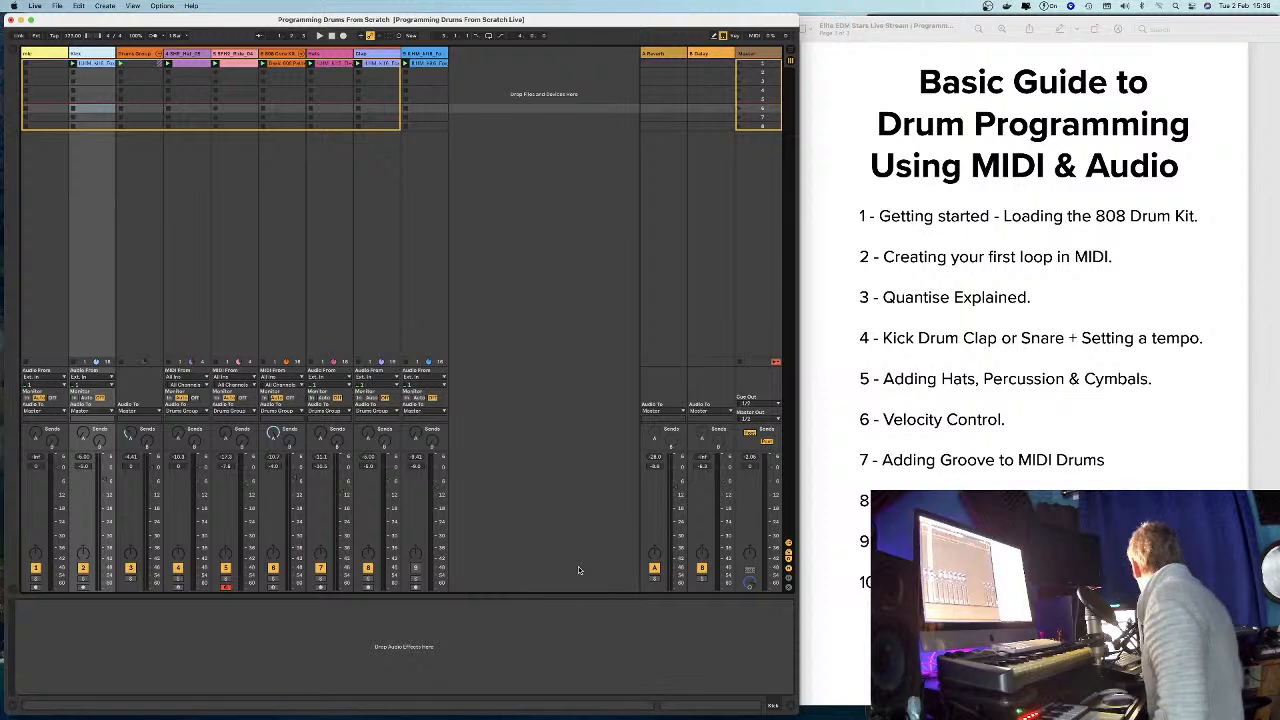
{"action": "left_click", "coordinate": [35, 586]}
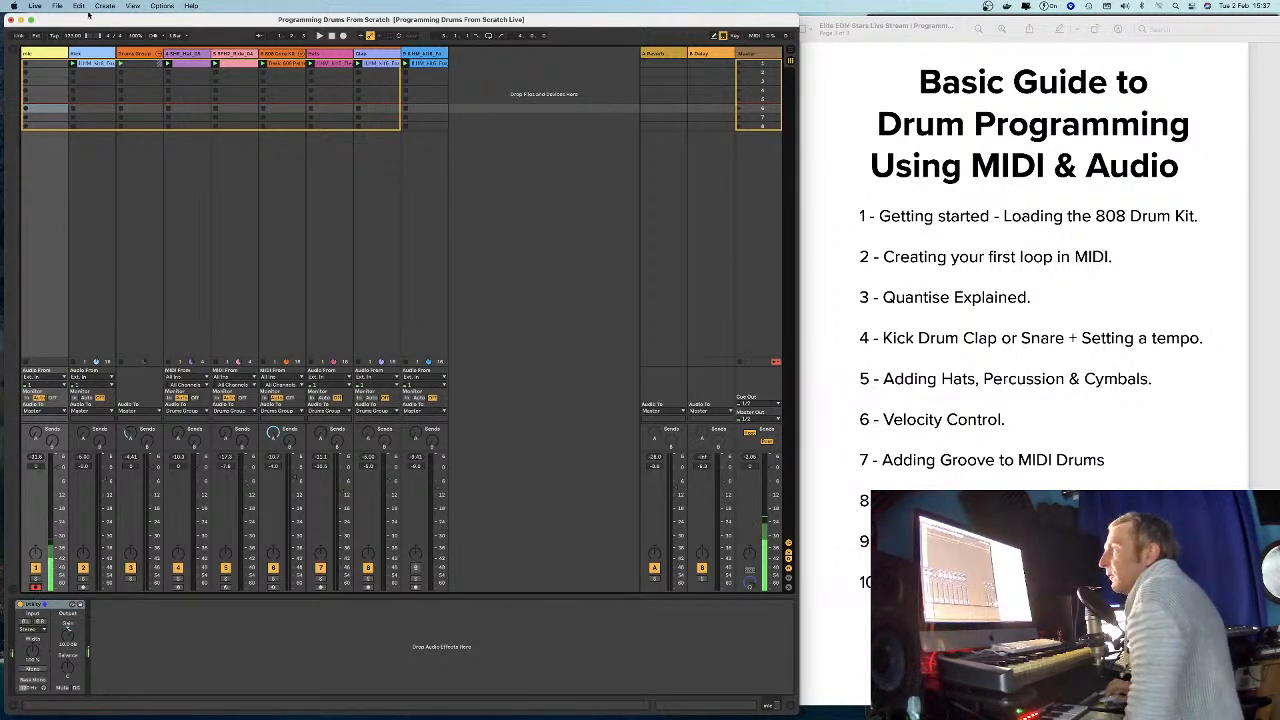
Duplicate the Kick track and rename the first copy SC Trigger.
{"action": "left_click", "coordinate": [419, 56]}
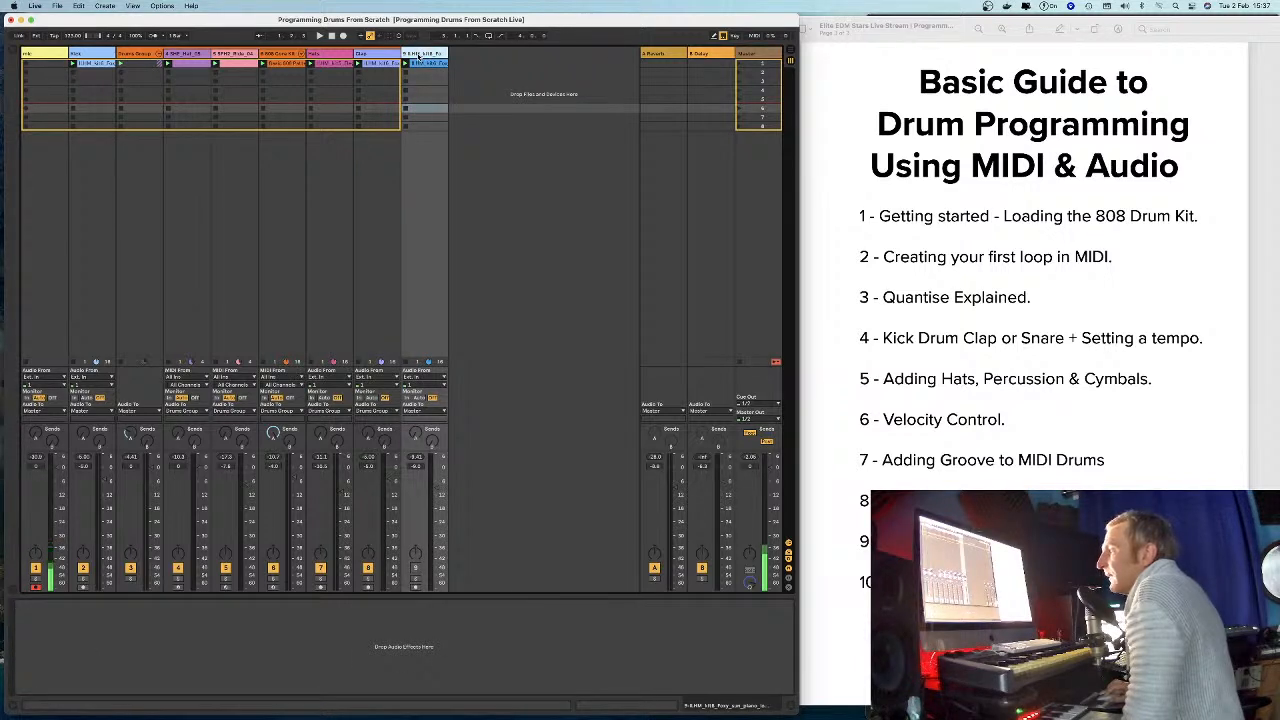
{"action": "left_click", "coordinate": [87, 52]}
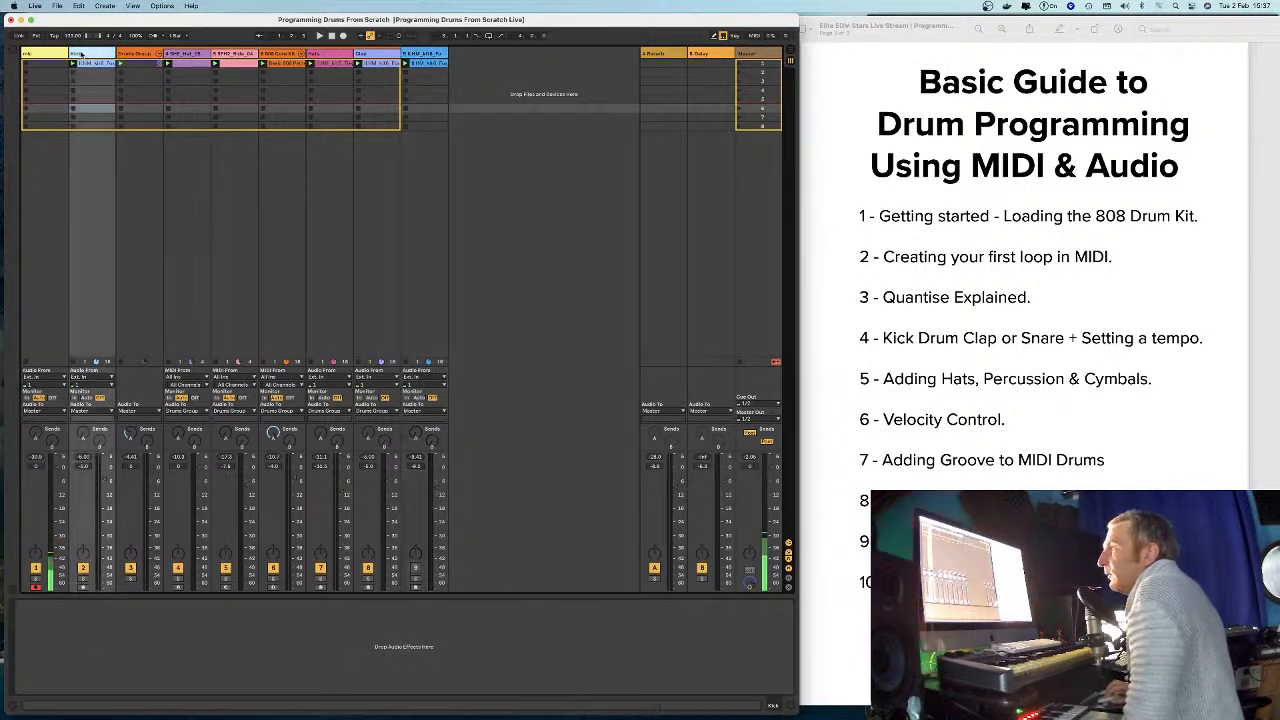
{"action": "left_click", "coordinate": [408, 52]}
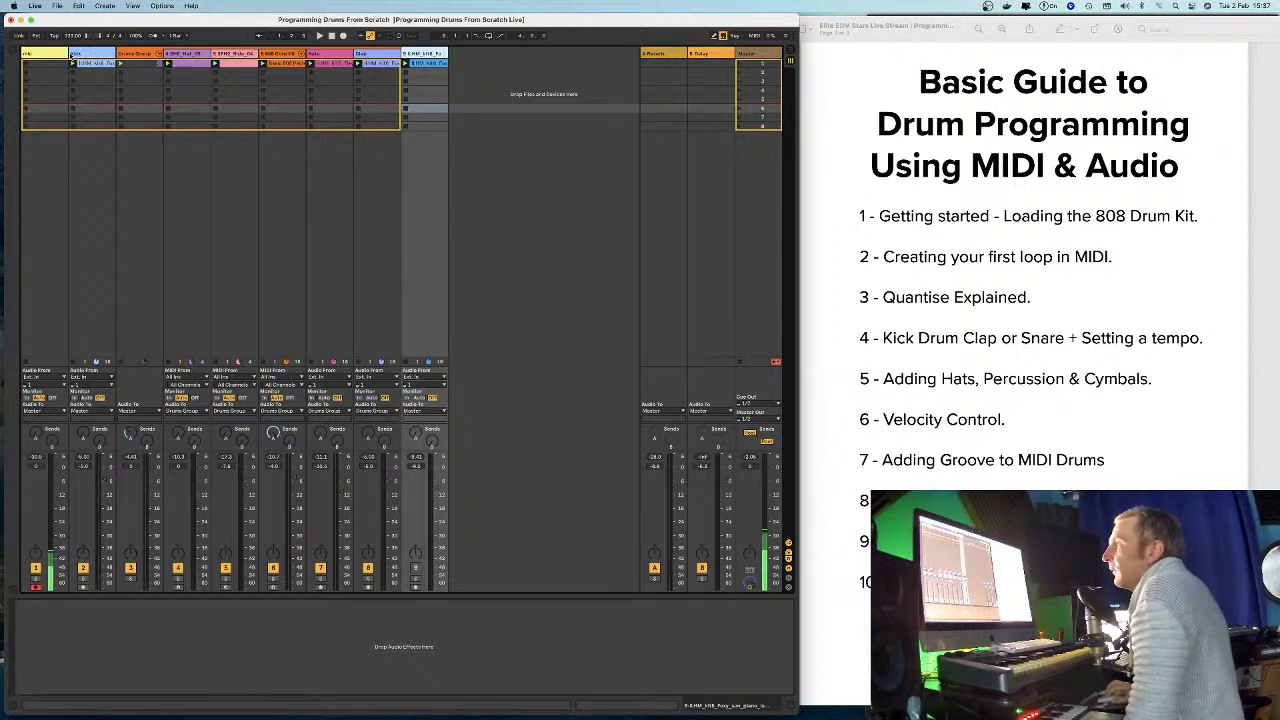
{"action": "right_click", "coordinate": [80, 54]}
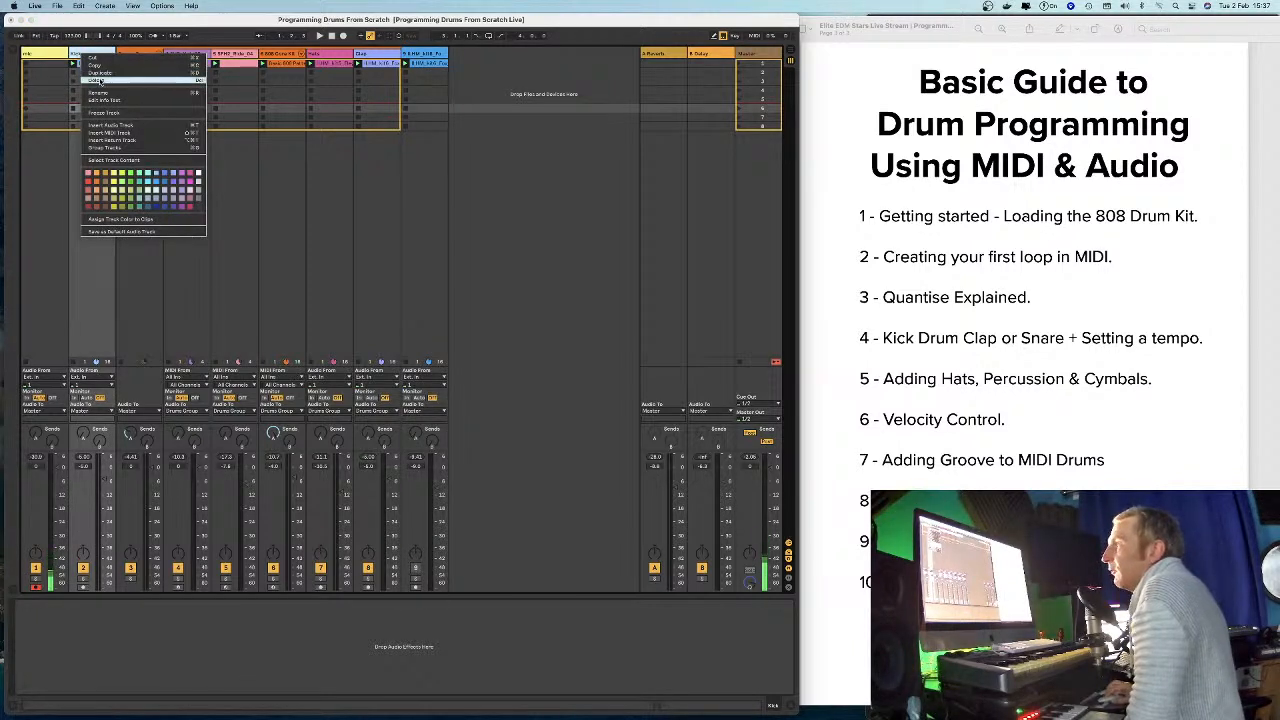
{"action": "left_click", "coordinate": [97, 73]}
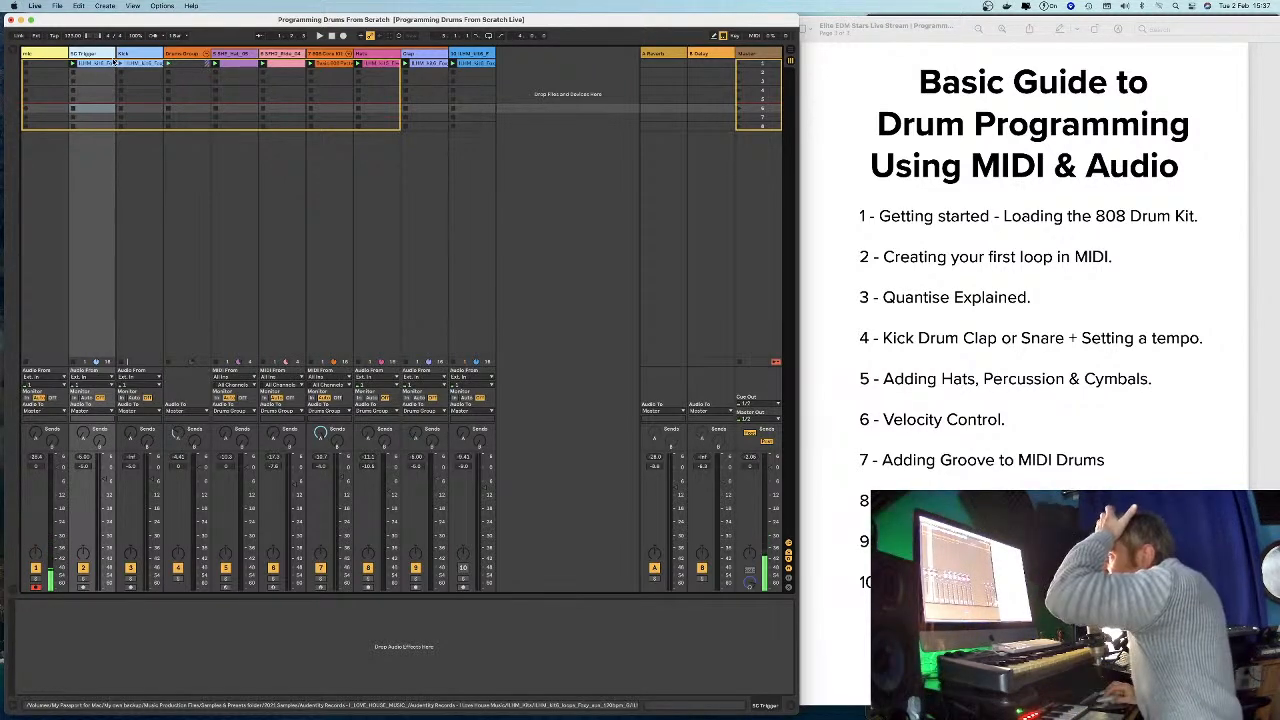
Review the Kick track, Drums Group and piano loop track while playing back the session.
{"action": "left_click", "coordinate": [144, 56]}
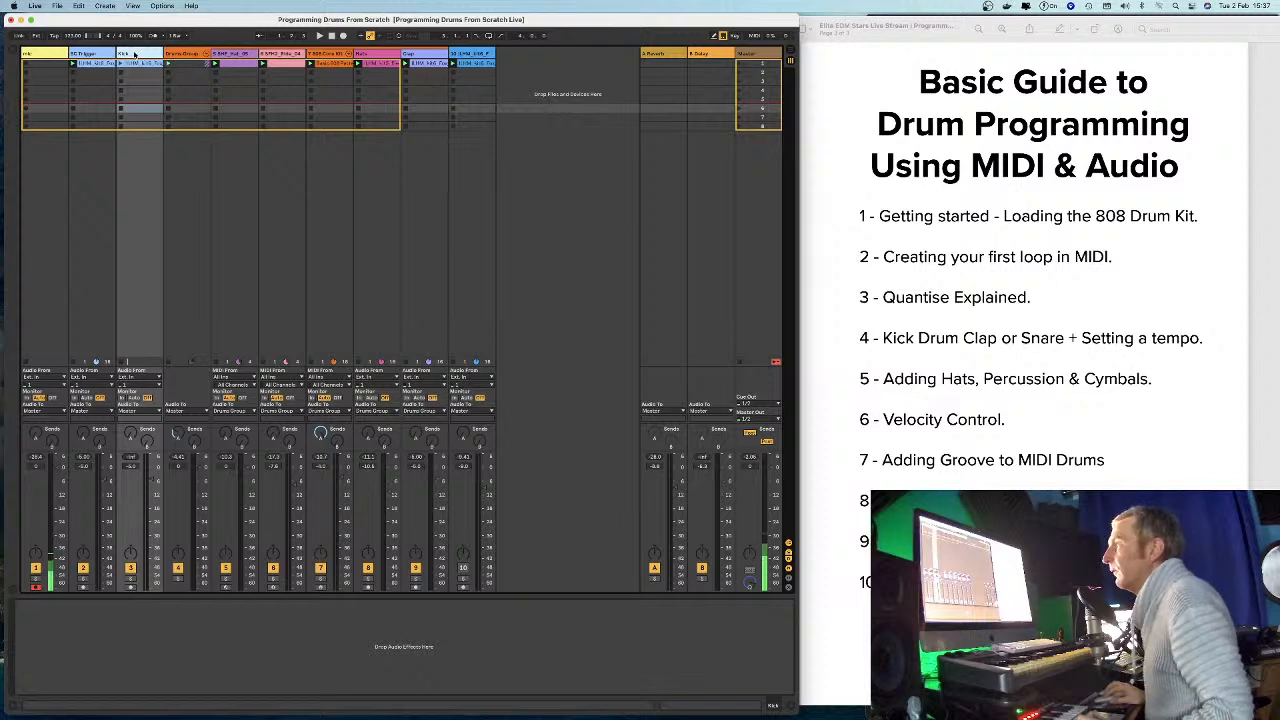
{"action": "left_click", "coordinate": [190, 55]}
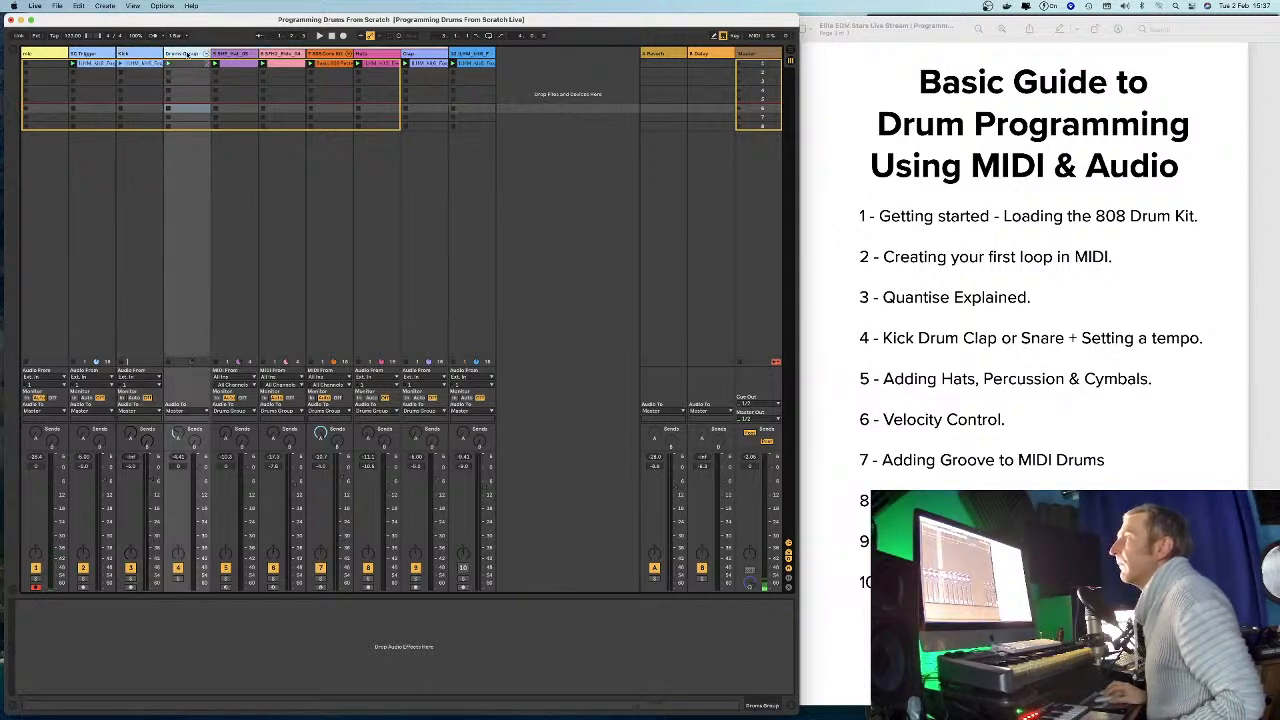
{"action": "key", "text": "space"}
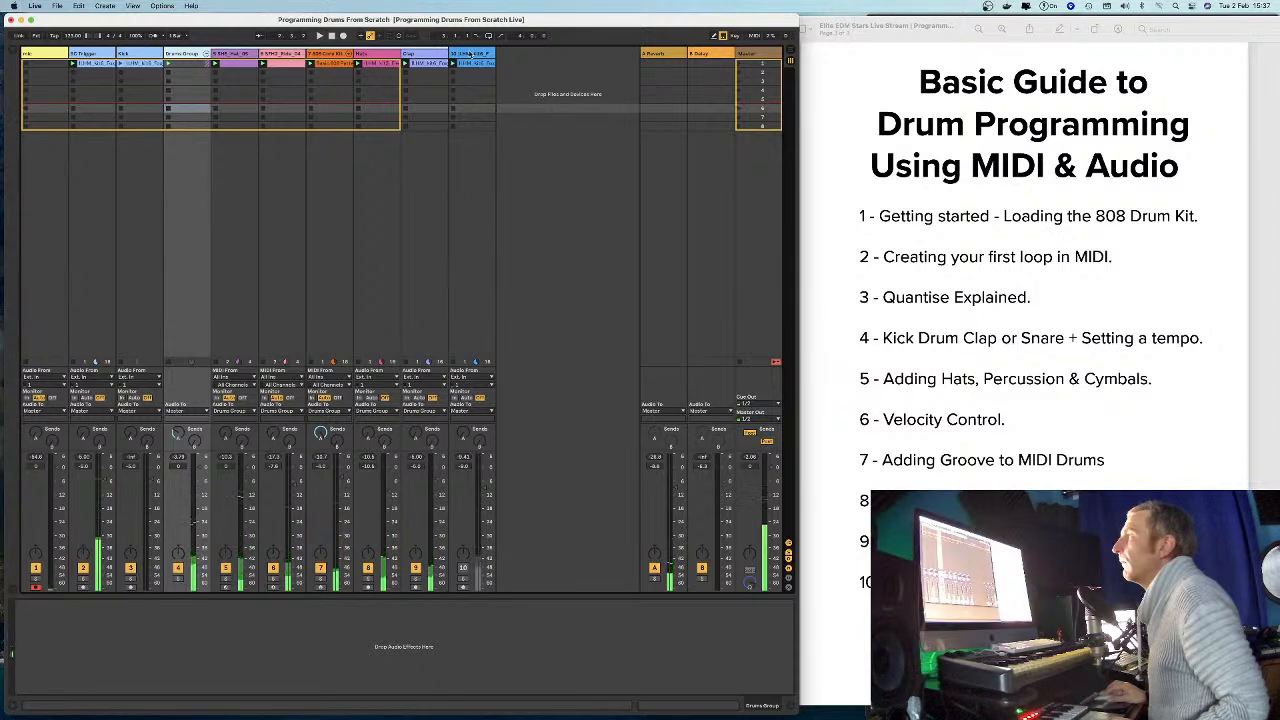
{"action": "left_click", "coordinate": [468, 63]}
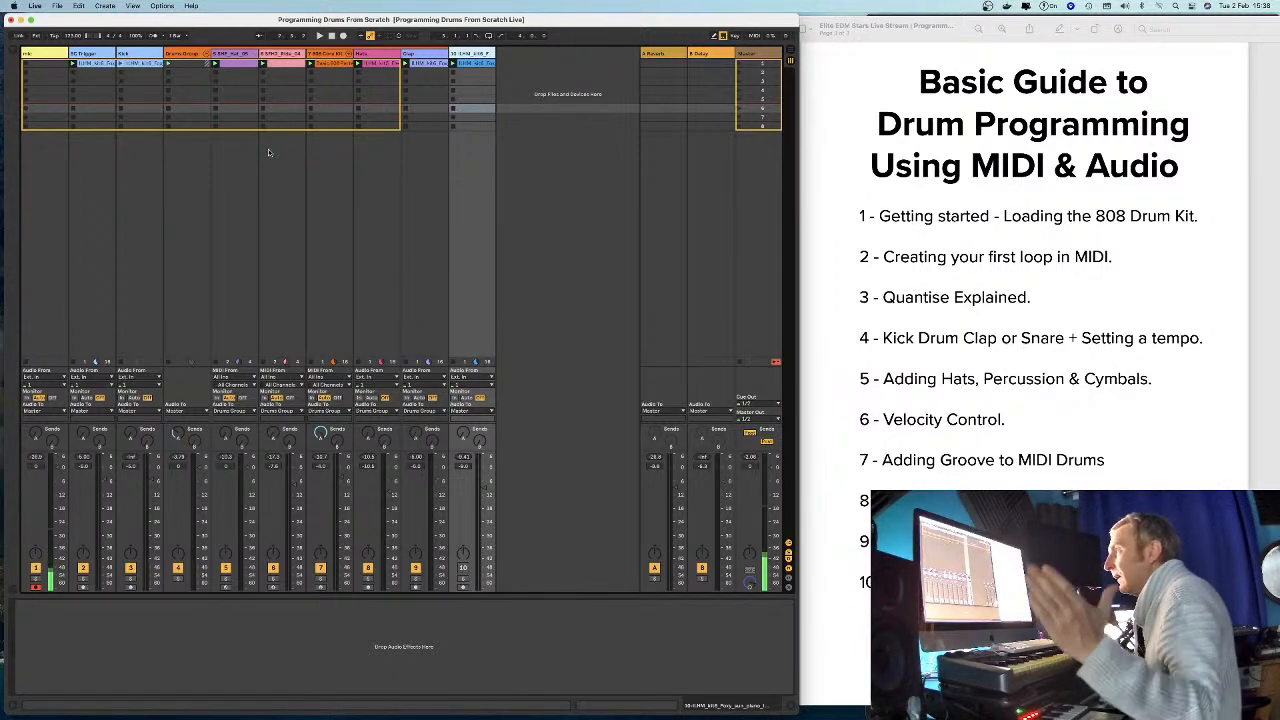
Look at the Arrangement View, return to the Session View and play the session with the piano loop track selected.
{"action": "key", "text": "Tab"}
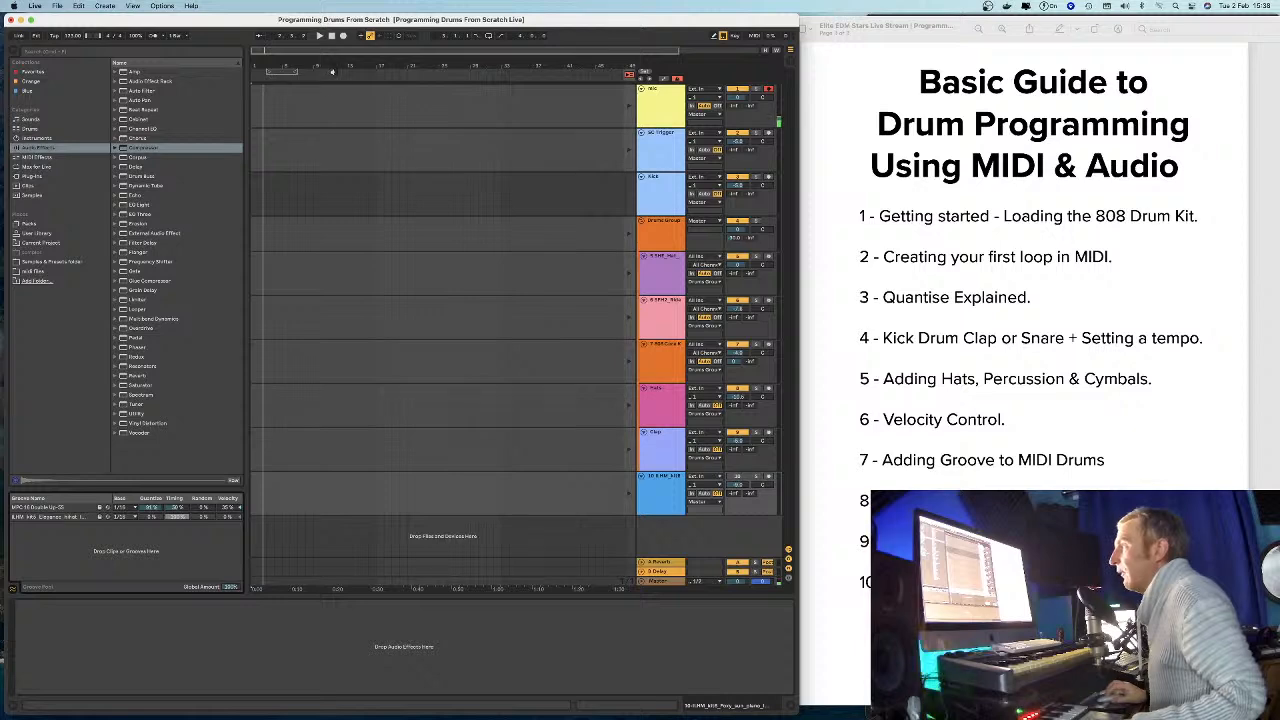
{"action": "key", "text": "Tab"}
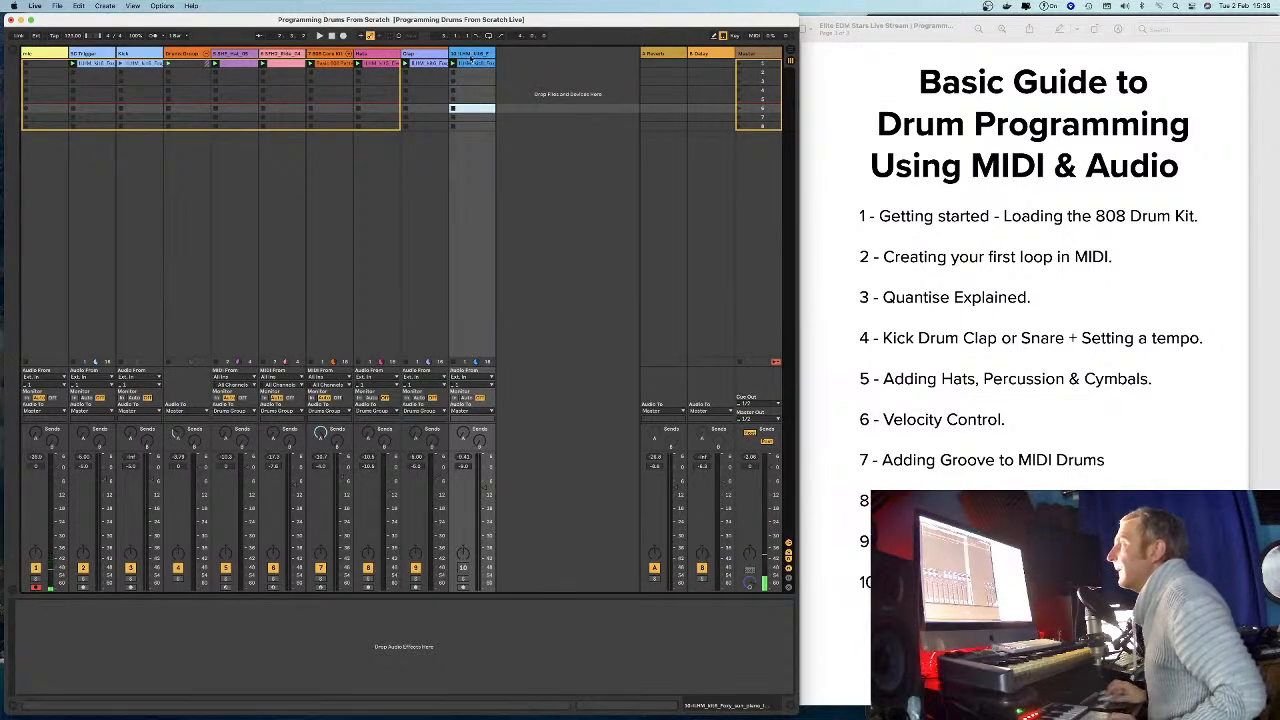
{"action": "left_click", "coordinate": [469, 58]}
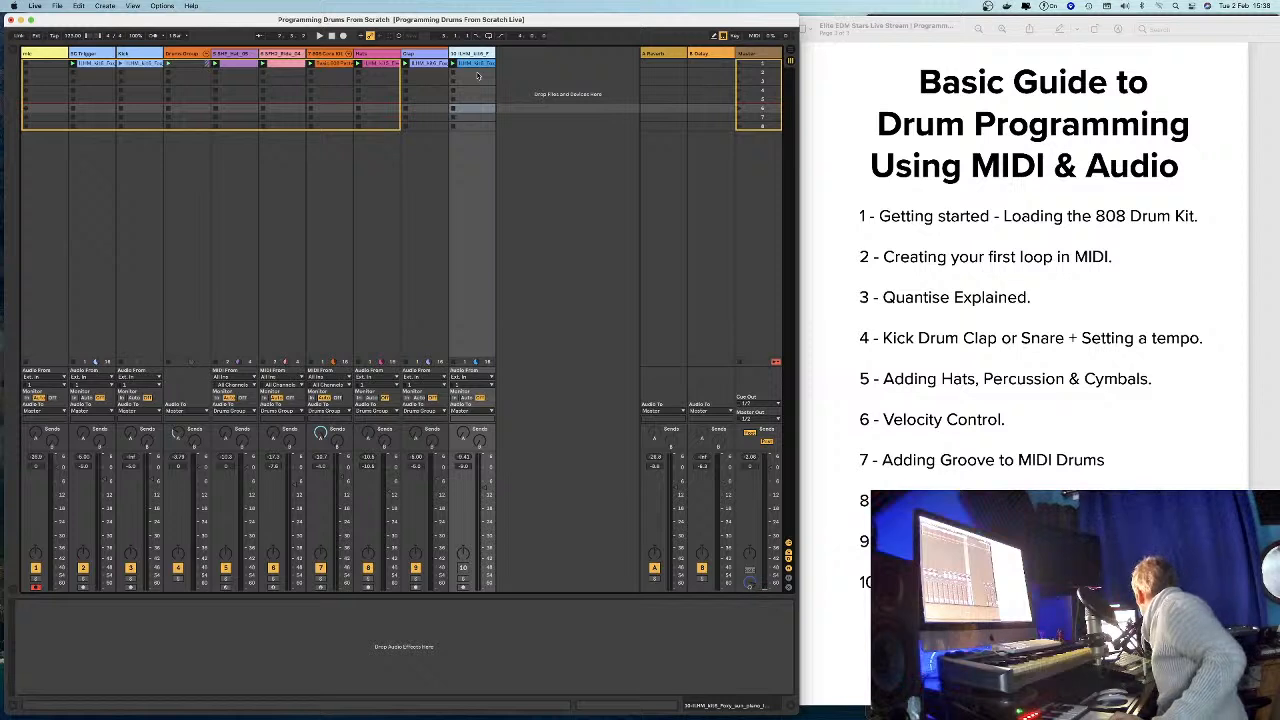
{"action": "key", "text": "space"}
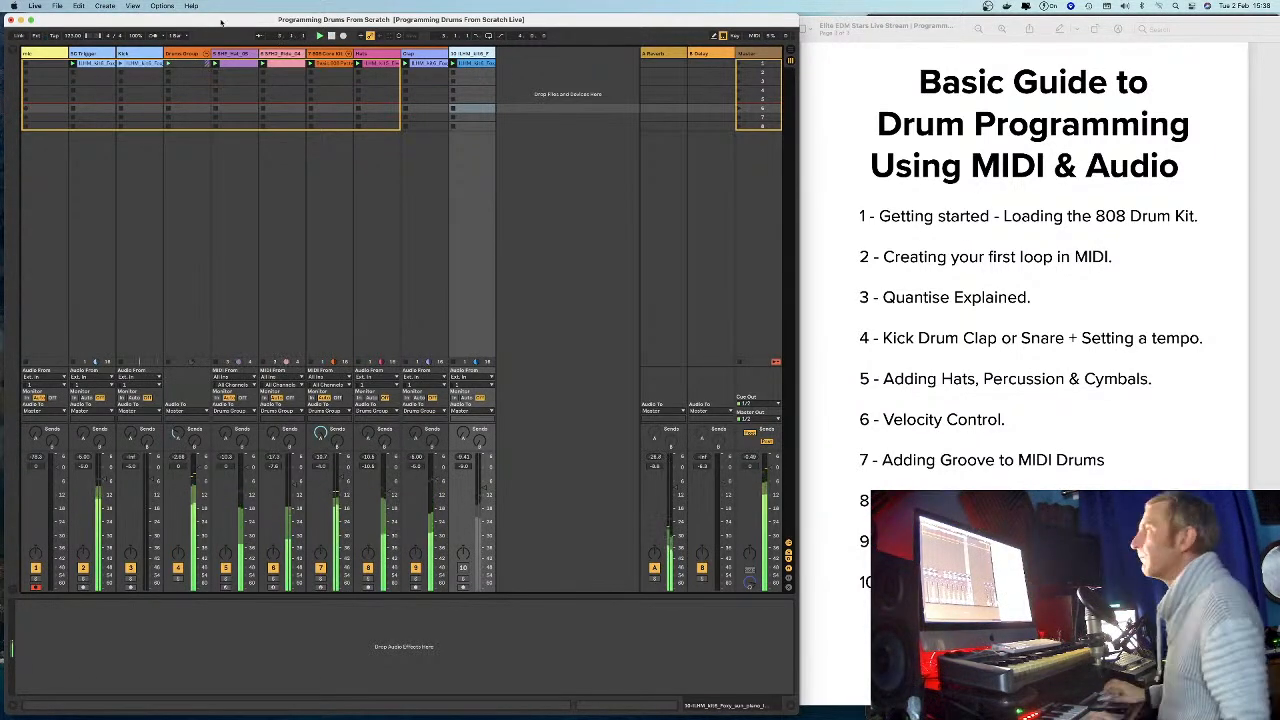
Expand the sidechain section of the ride track's Compressor and set its audio source to SC Trigger.
{"action": "left_click", "coordinate": [140, 53]}
{"action": "left_click", "coordinate": [196, 54]}
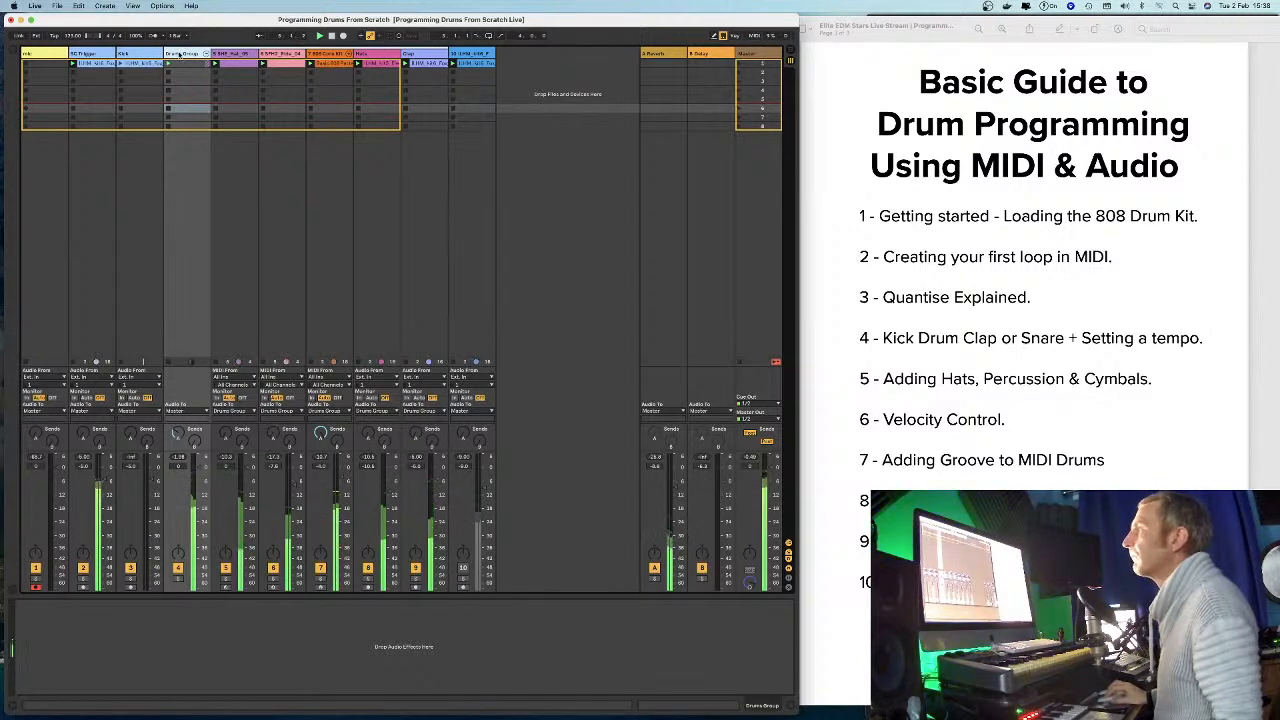
{"action": "left_click", "coordinate": [476, 63]}
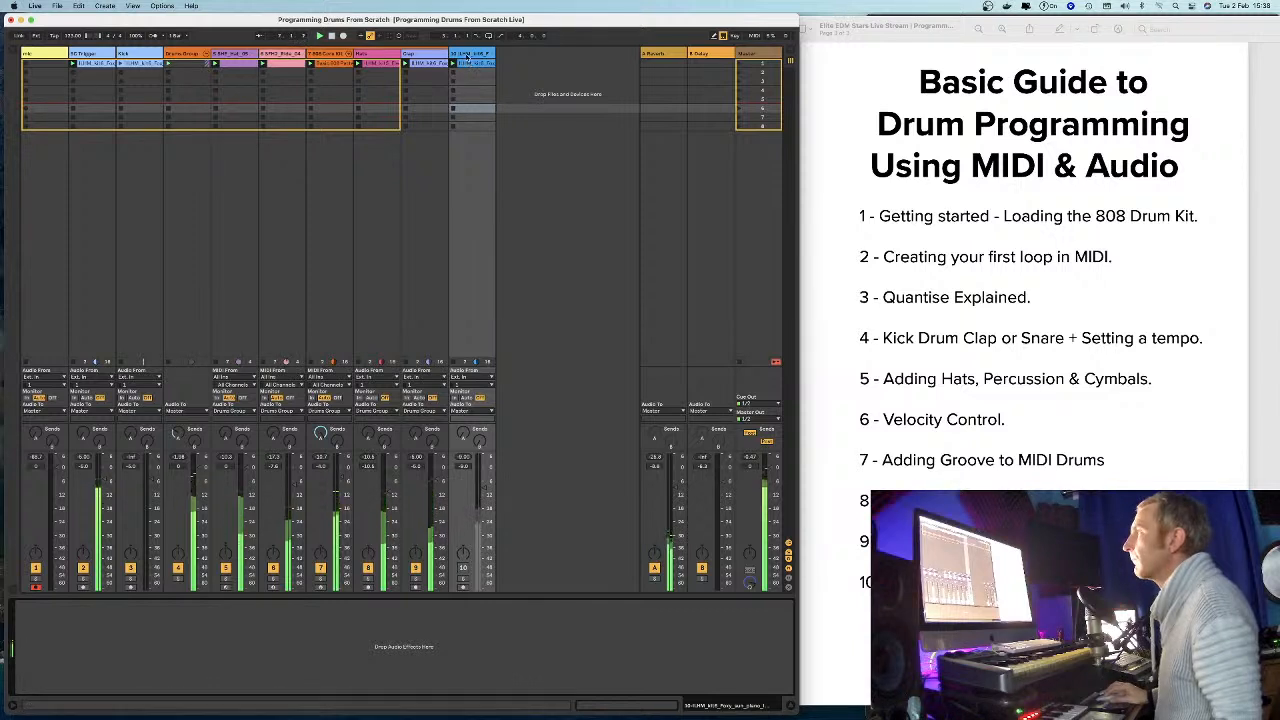
{"action": "left_click", "coordinate": [281, 54]}
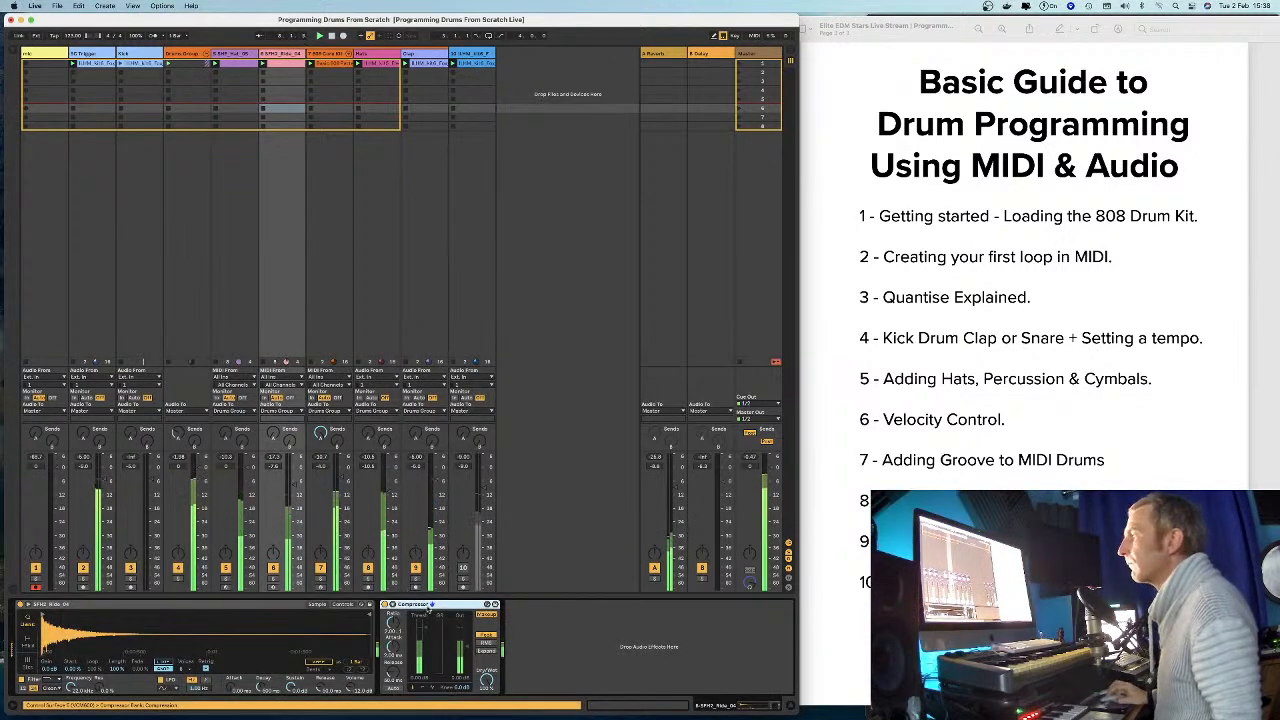
{"action": "left_click", "coordinate": [391, 605]}
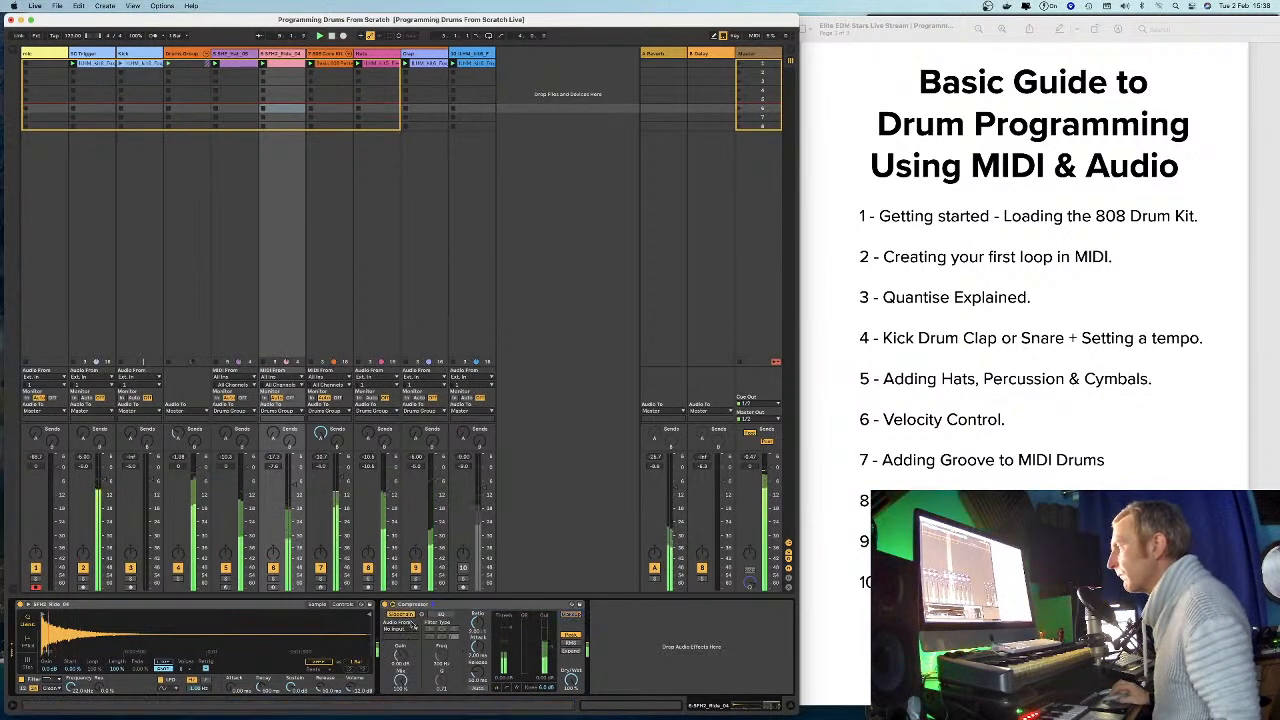
{"action": "left_click", "coordinate": [410, 628]}
{"action": "left_click", "coordinate": [397, 530]}
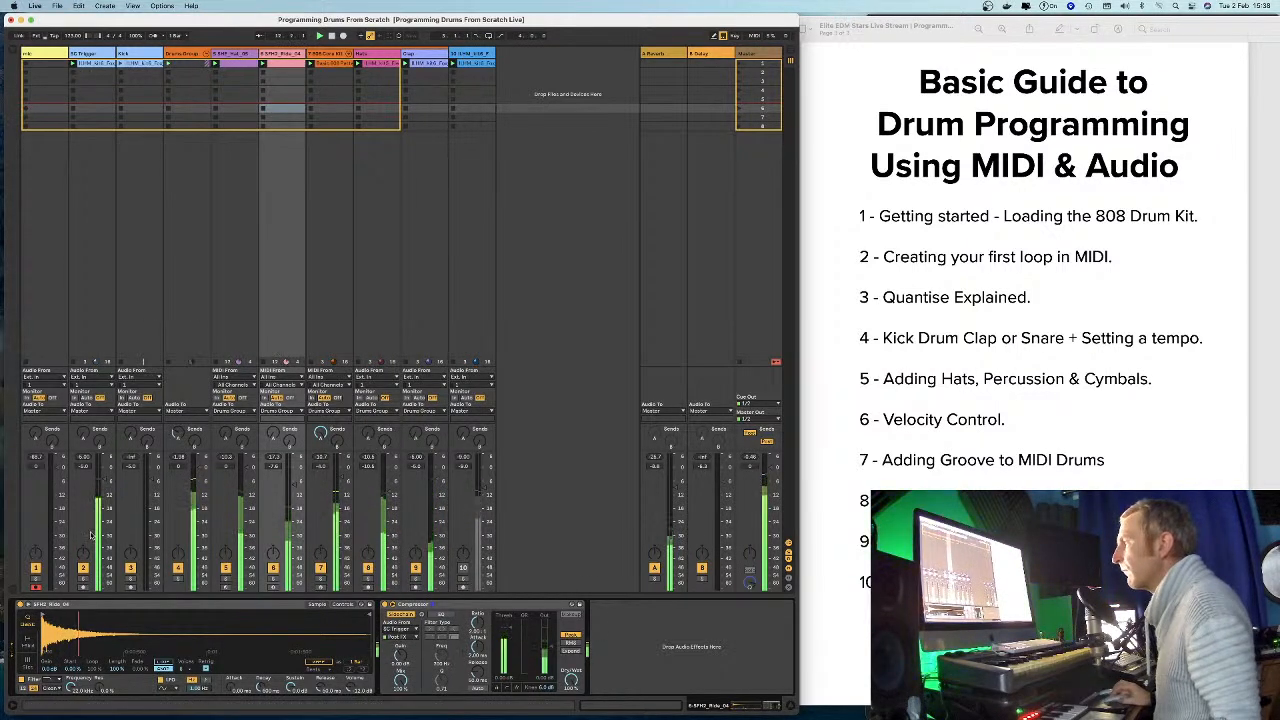
Mute the SC Trigger track and launch the Kick track's clip.
{"action": "left_click", "coordinate": [94, 54]}
{"action": "left_click", "coordinate": [129, 55]}
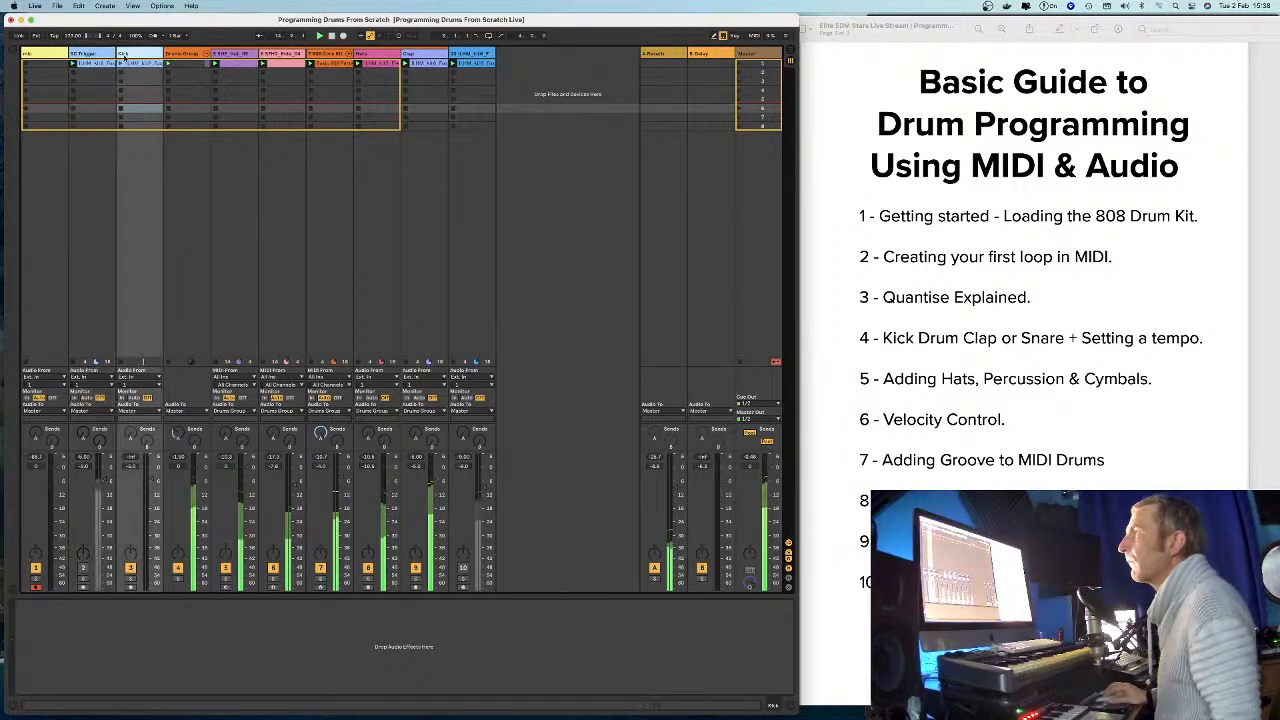
{"action": "left_click", "coordinate": [121, 64]}
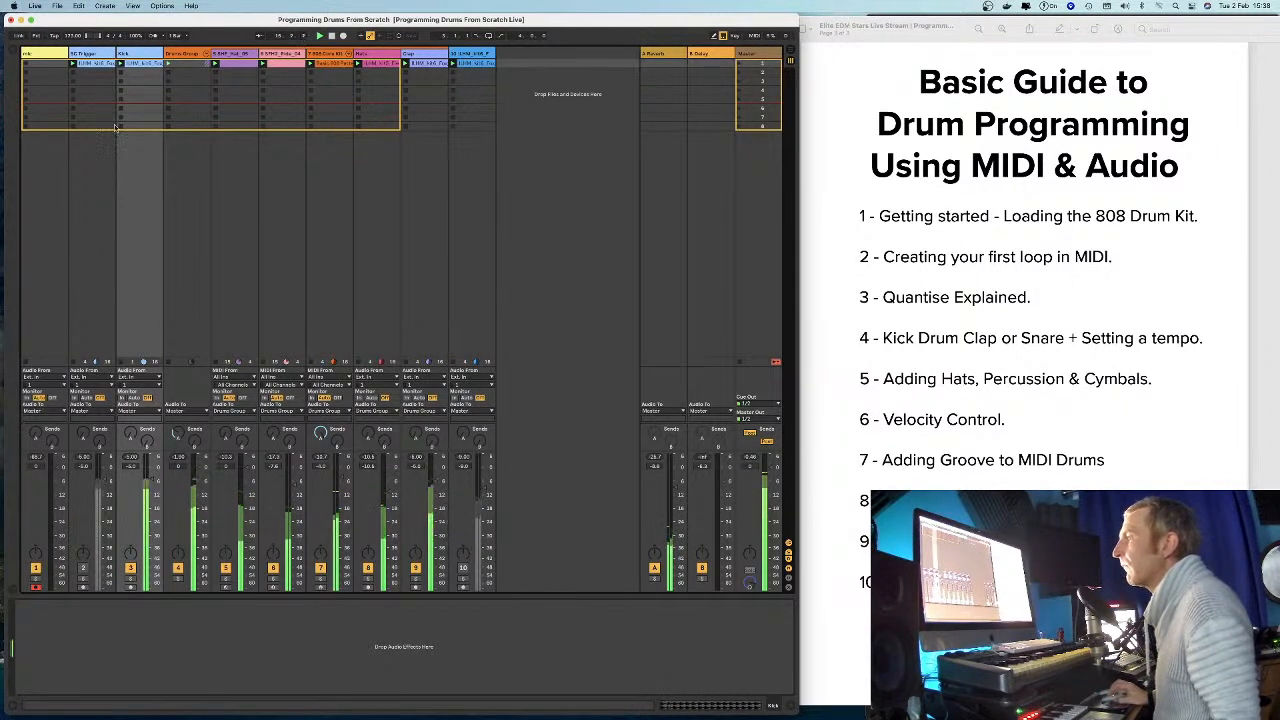
{"action": "left_click", "coordinate": [90, 54]}
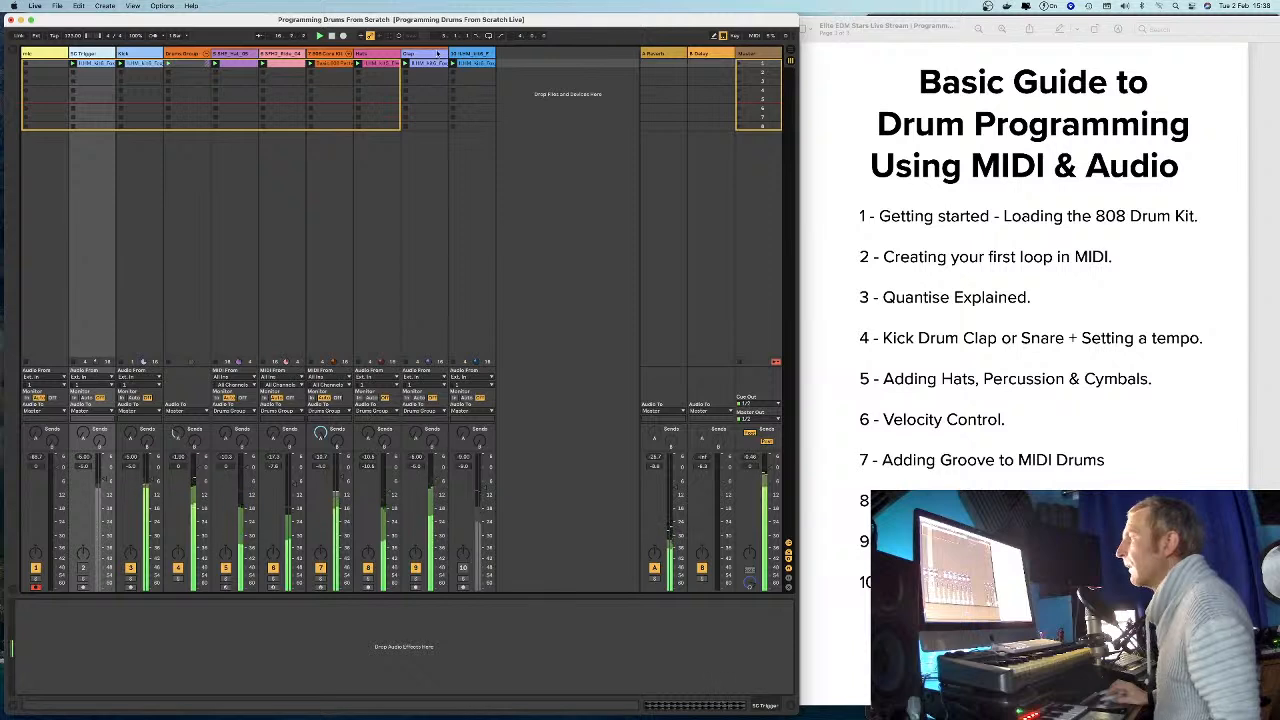
Show the ride Compressor's activity view, switch its sidechain source to Kick and set the threshold to -17.4 dB.
{"action": "left_click", "coordinate": [284, 55]}
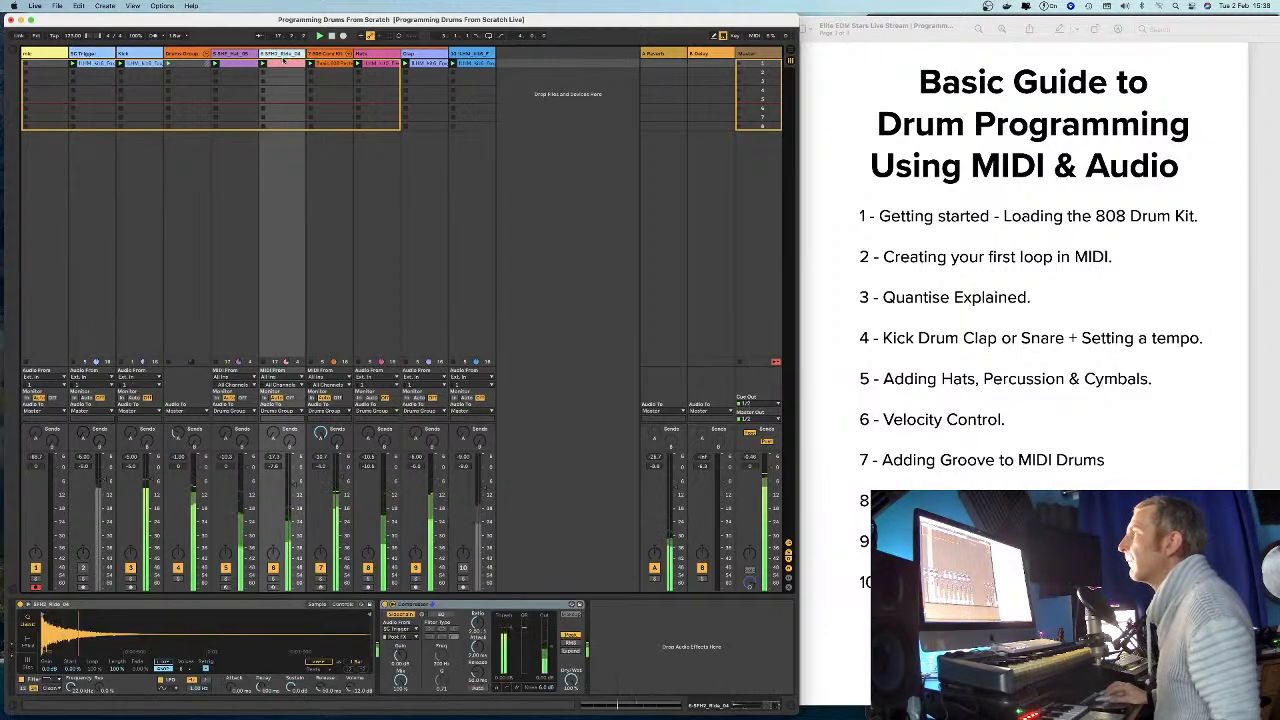
{"action": "left_click", "coordinate": [517, 690]}
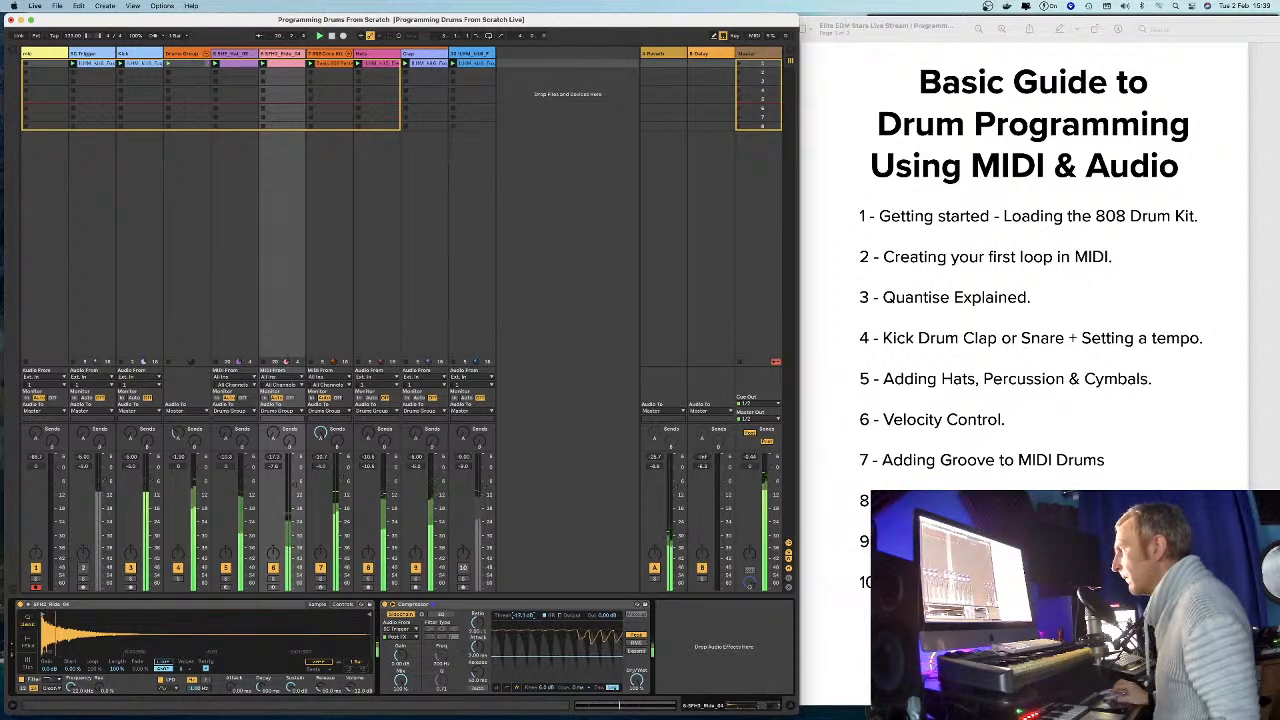
{"action": "left_click", "coordinate": [412, 630]}
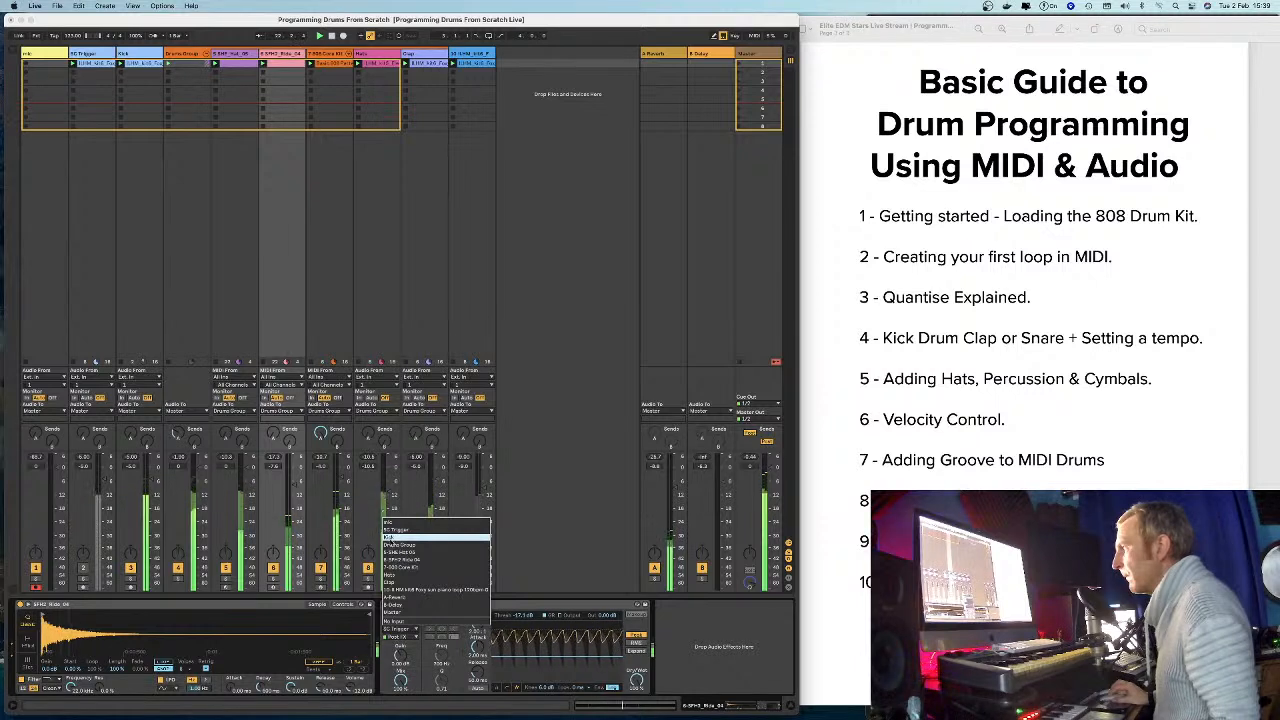
{"action": "left_click", "coordinate": [391, 537]}
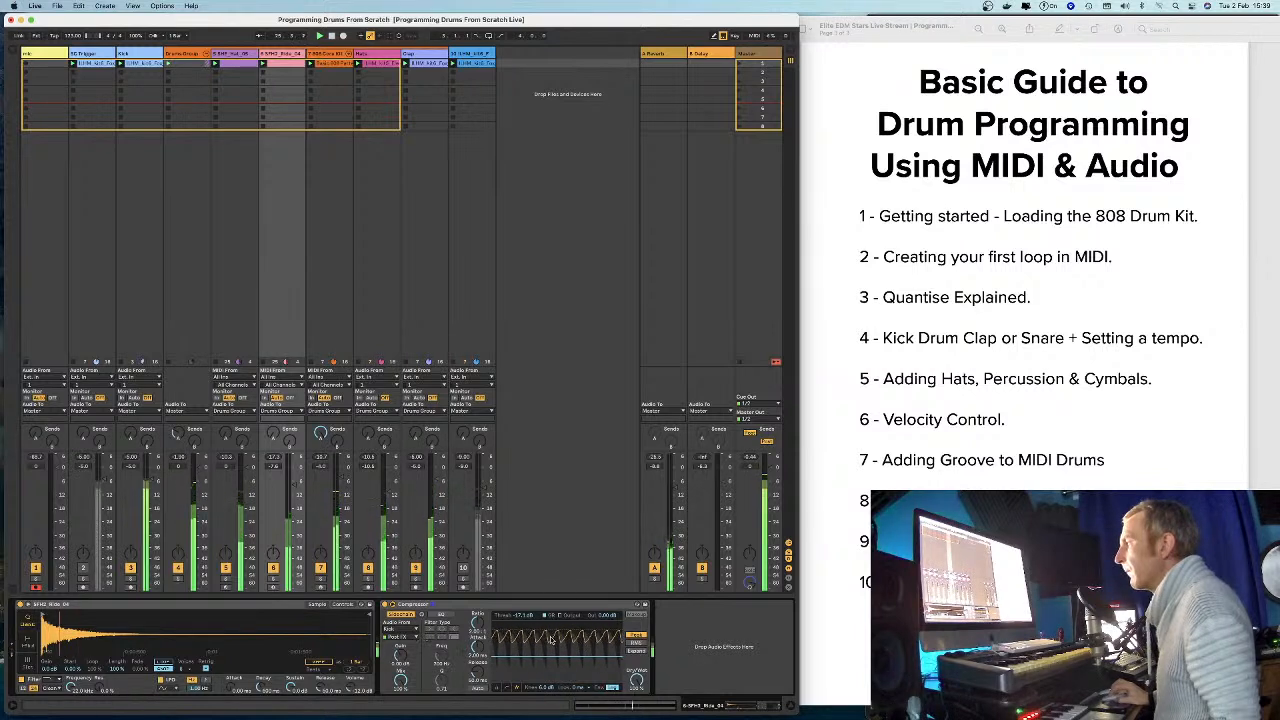
{"action": "mouse_move", "coordinate": [527, 615]}
{"action": "left_mouse_down"}
{"action": "mouse_move", "coordinate": [527, 628]}
{"action": "mouse_move", "coordinate": [527, 614]}
{"action": "left_mouse_up"}
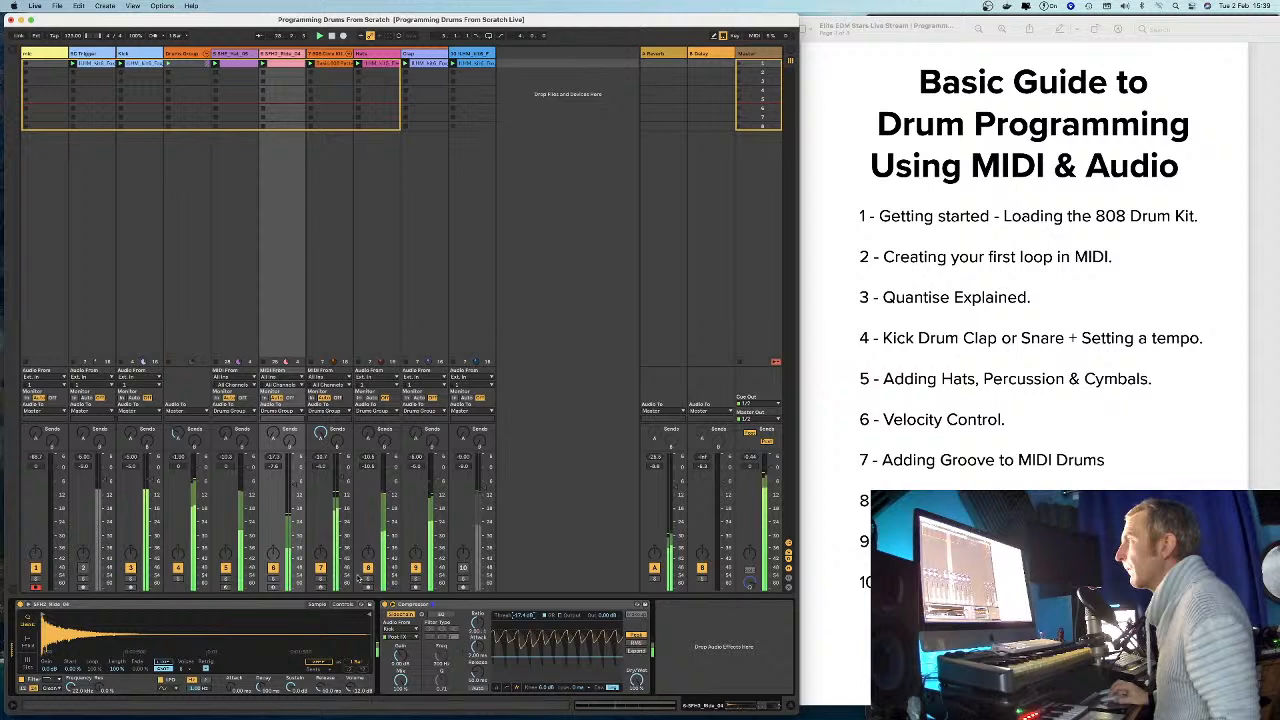
Solo the ride track to hear the kick-triggered ducking, unsolo it and check the Kick track.
{"action": "left_click", "coordinate": [320, 579]}
{"action": "left_click", "coordinate": [275, 579]}
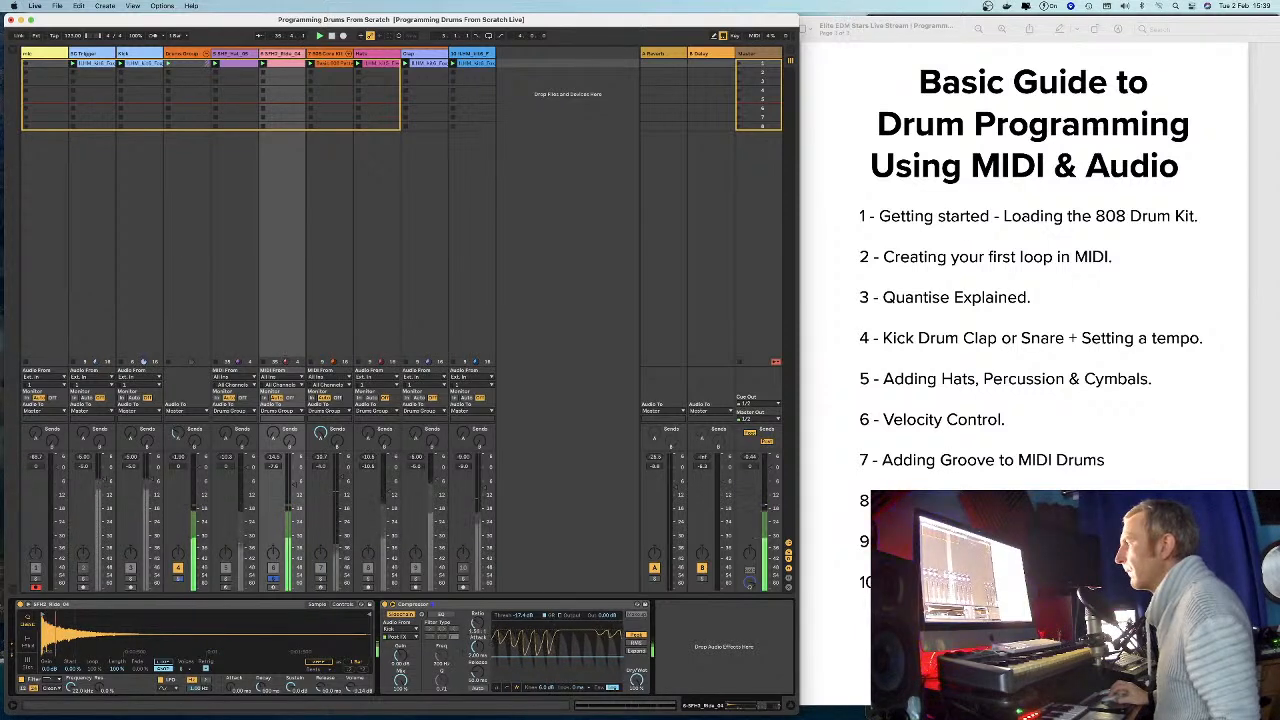
{"action": "left_click", "coordinate": [279, 580]}
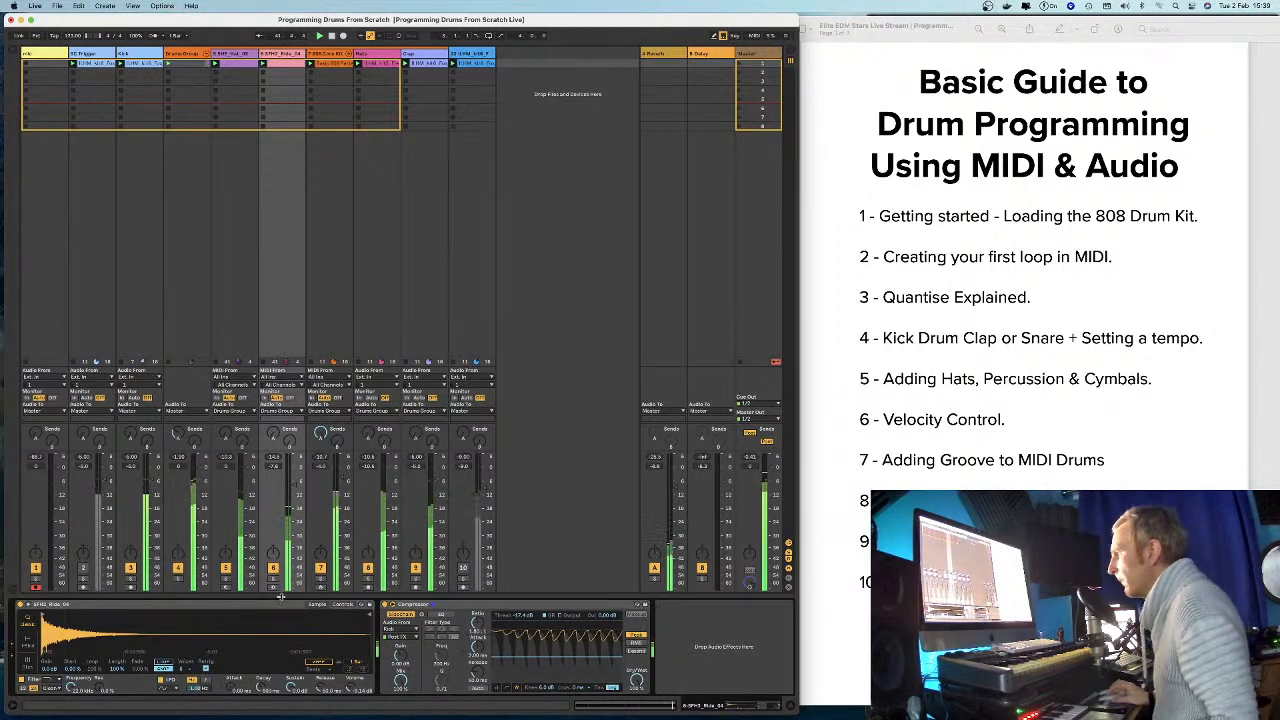
{"action": "left_click", "coordinate": [139, 53]}
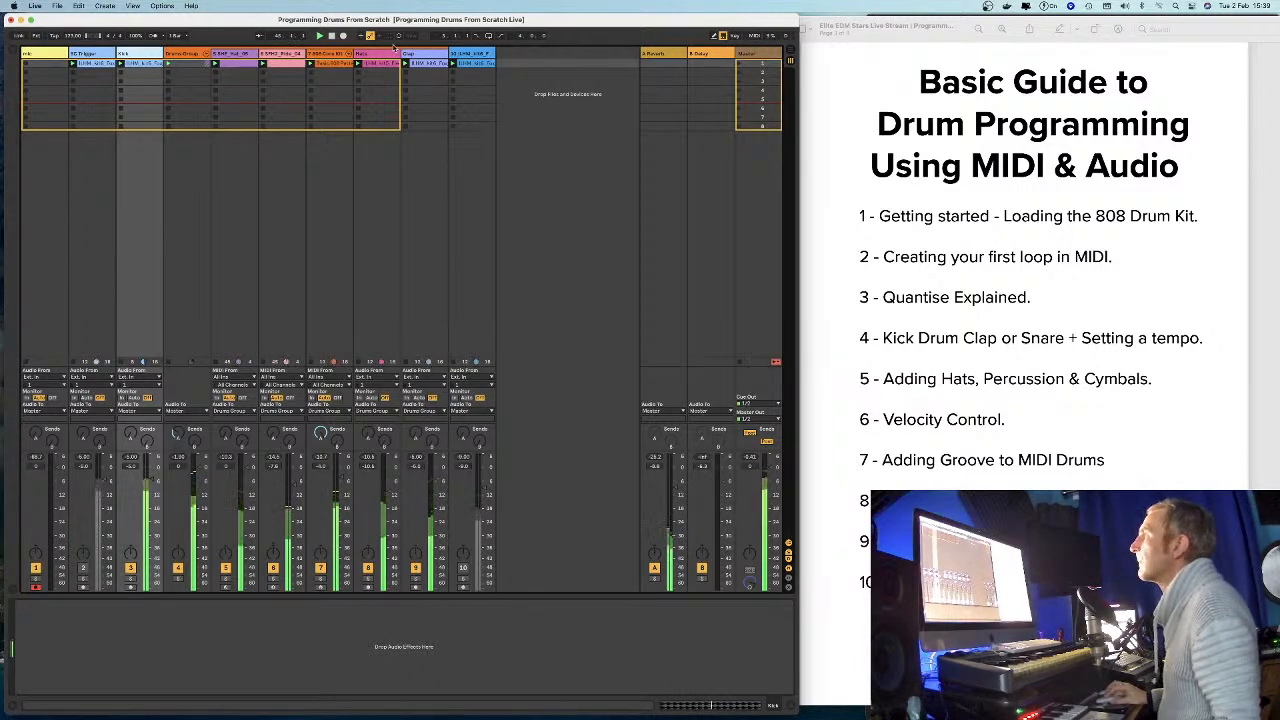
Minimise the PDF guide window in Preview and widen the Ableton Live window up to the browser window.
{"action": "left_click", "coordinate": [904, 27]}
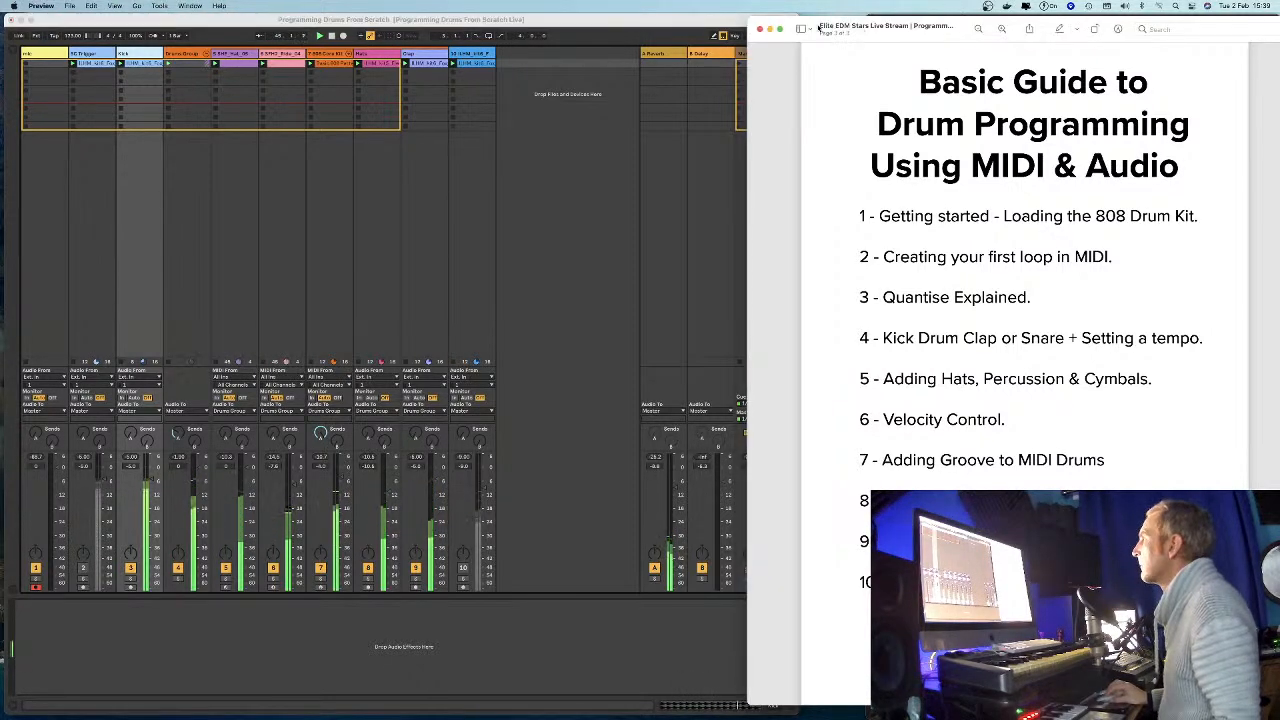
{"action": "key", "text": "super+m"}
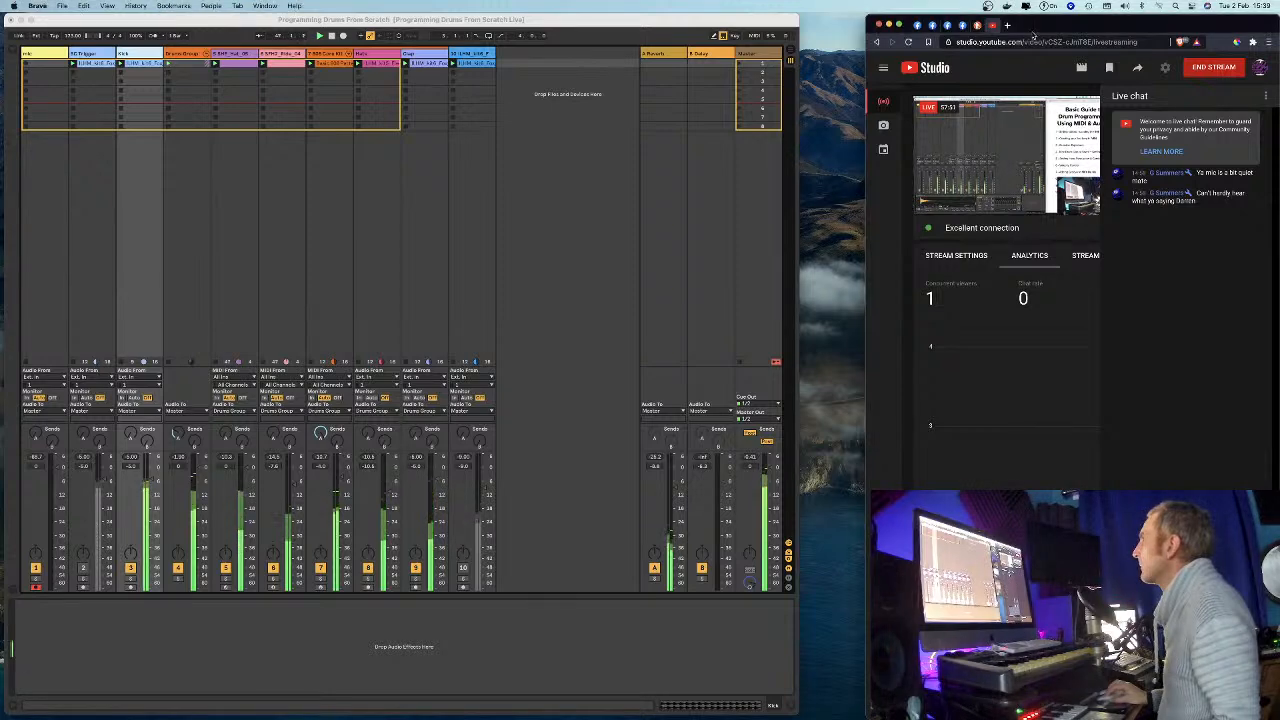
{"action": "left_click_drag", "start_coordinate": [773, 17], "coordinate": [866, 20]}
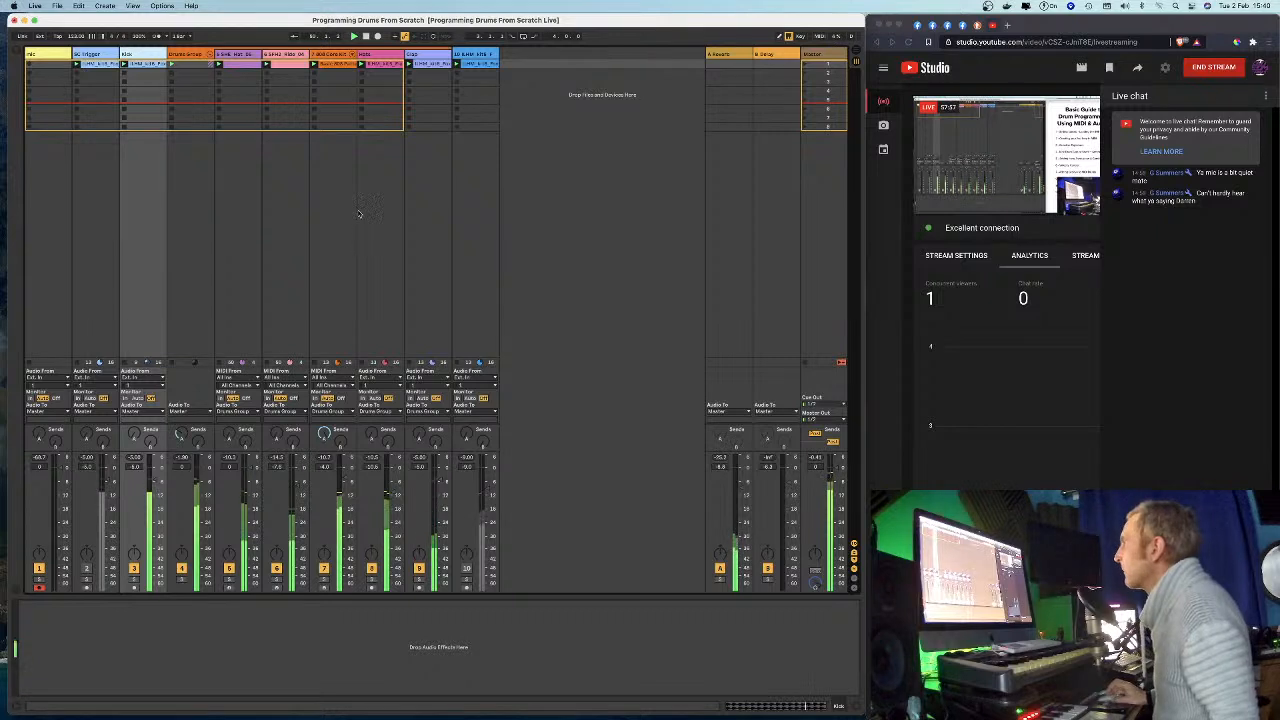
Listen to the Clap track soloed, and solo and select the Drums Group instead.
{"action": "left_click", "coordinate": [362, 121]}
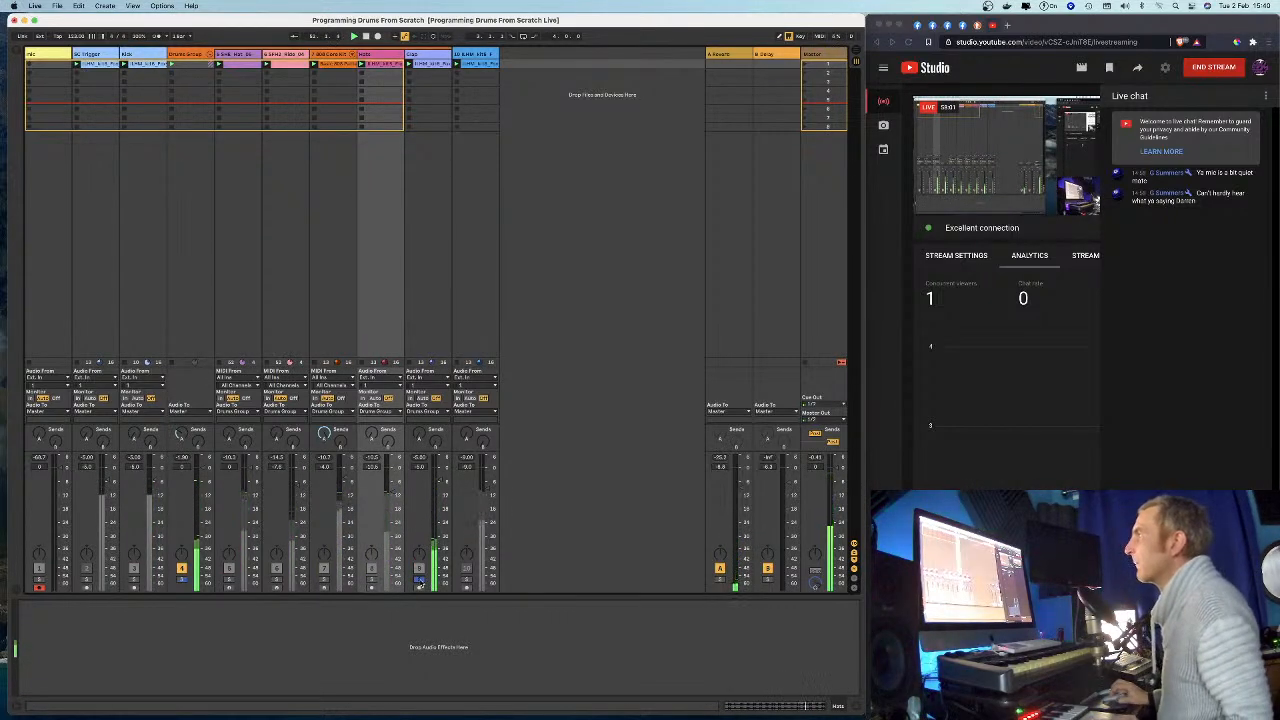
{"action": "left_click", "coordinate": [440, 180]}
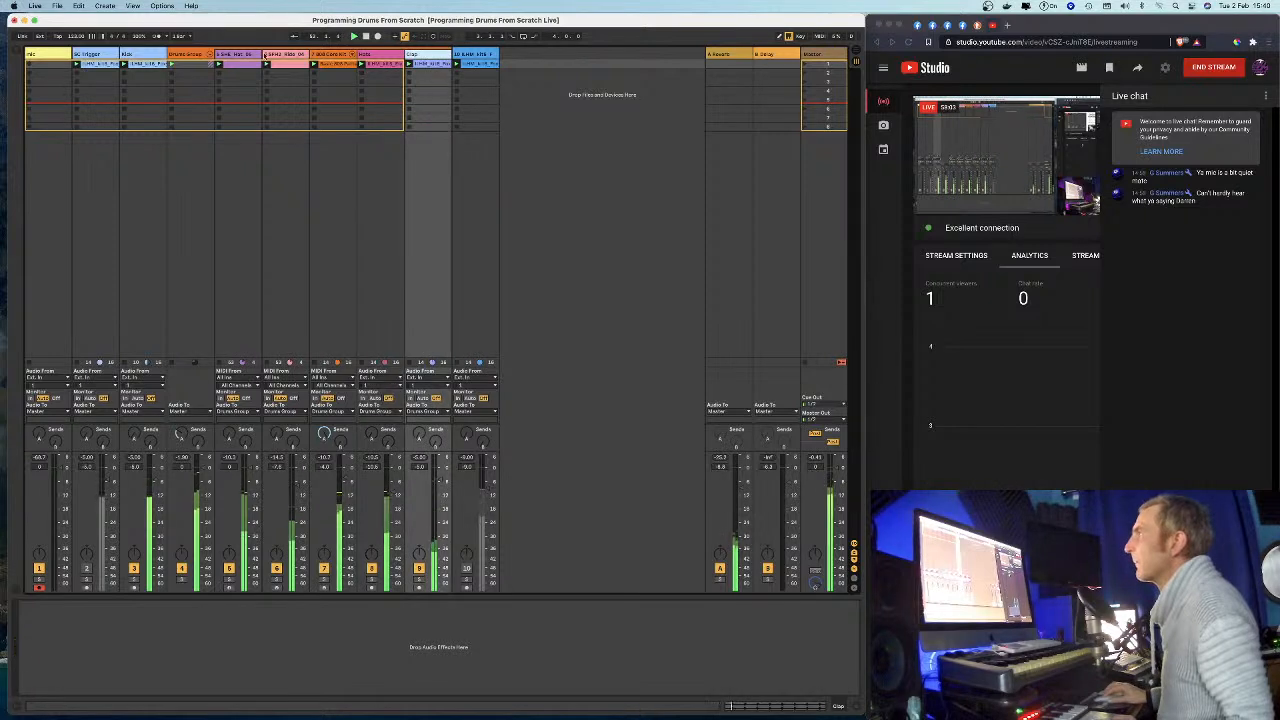
{"action": "left_click", "coordinate": [181, 579]}
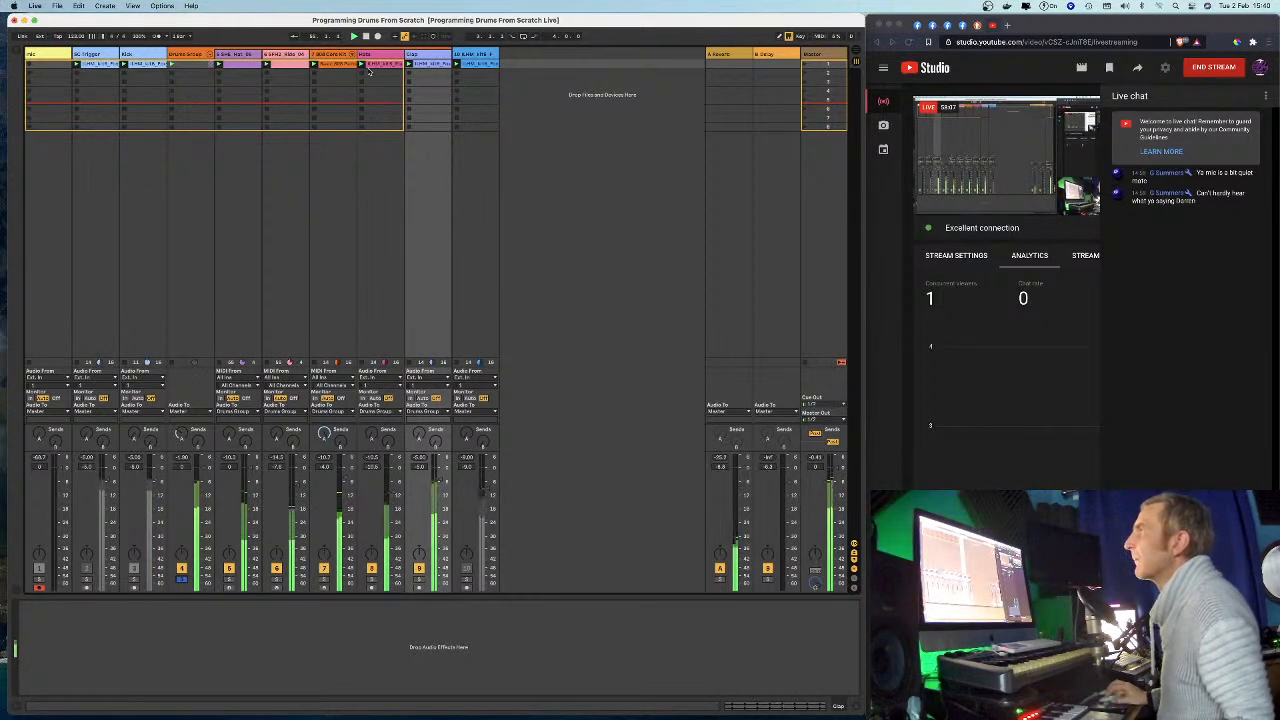
{"action": "left_click", "coordinate": [185, 55]}
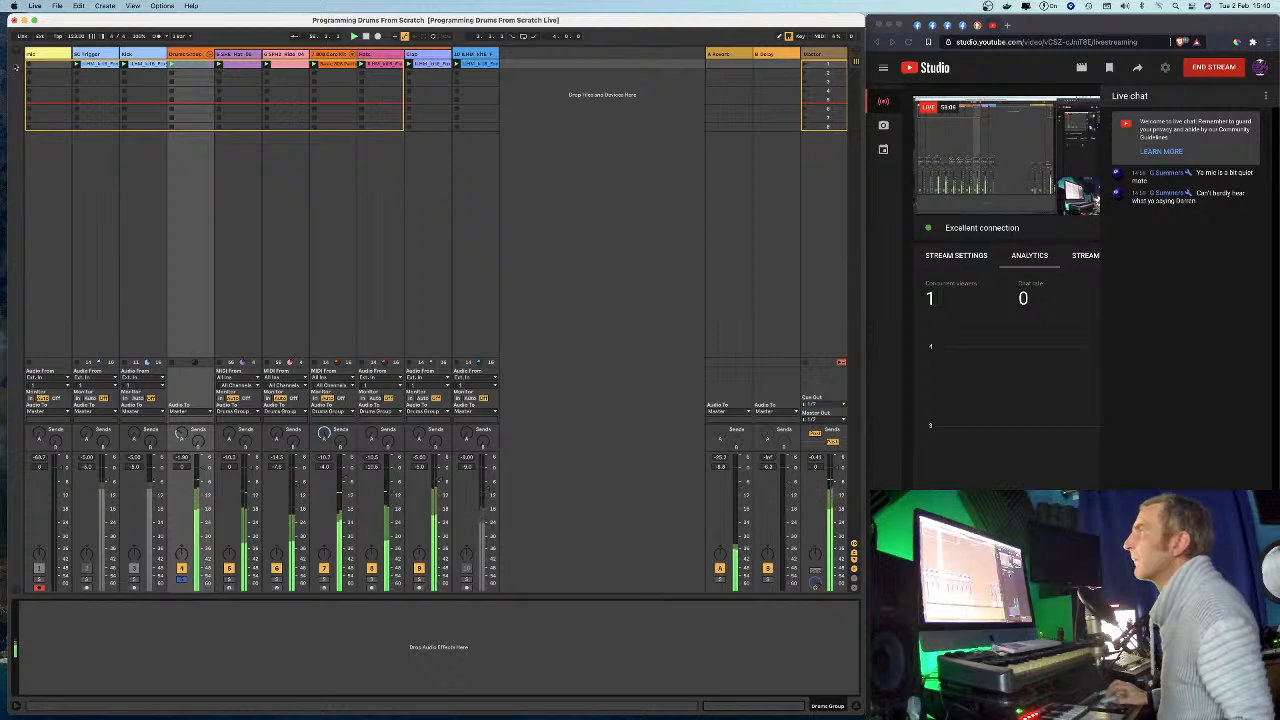
Add a Compressor to the Drums Group and insert an EQ Eight before it.
{"action": "key", "text": "super+alt+b"}
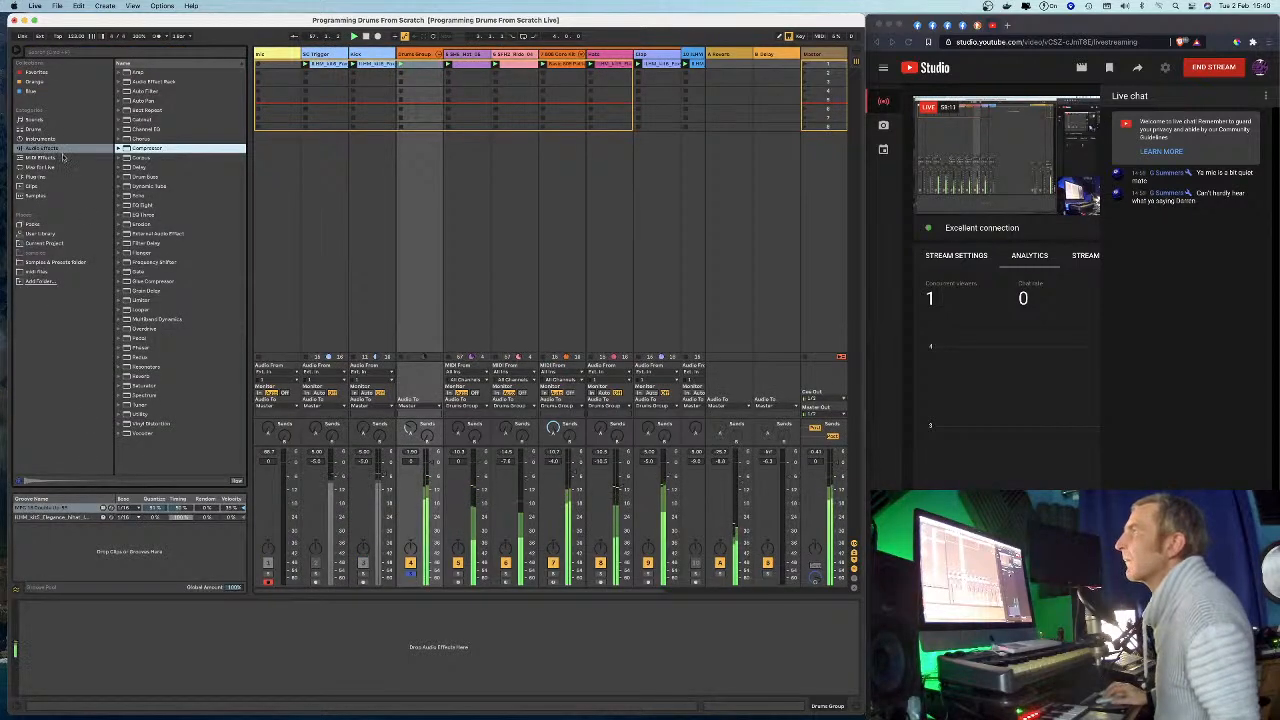
{"action": "left_click_drag", "start_coordinate": [129, 152], "coordinate": [415, 135]}
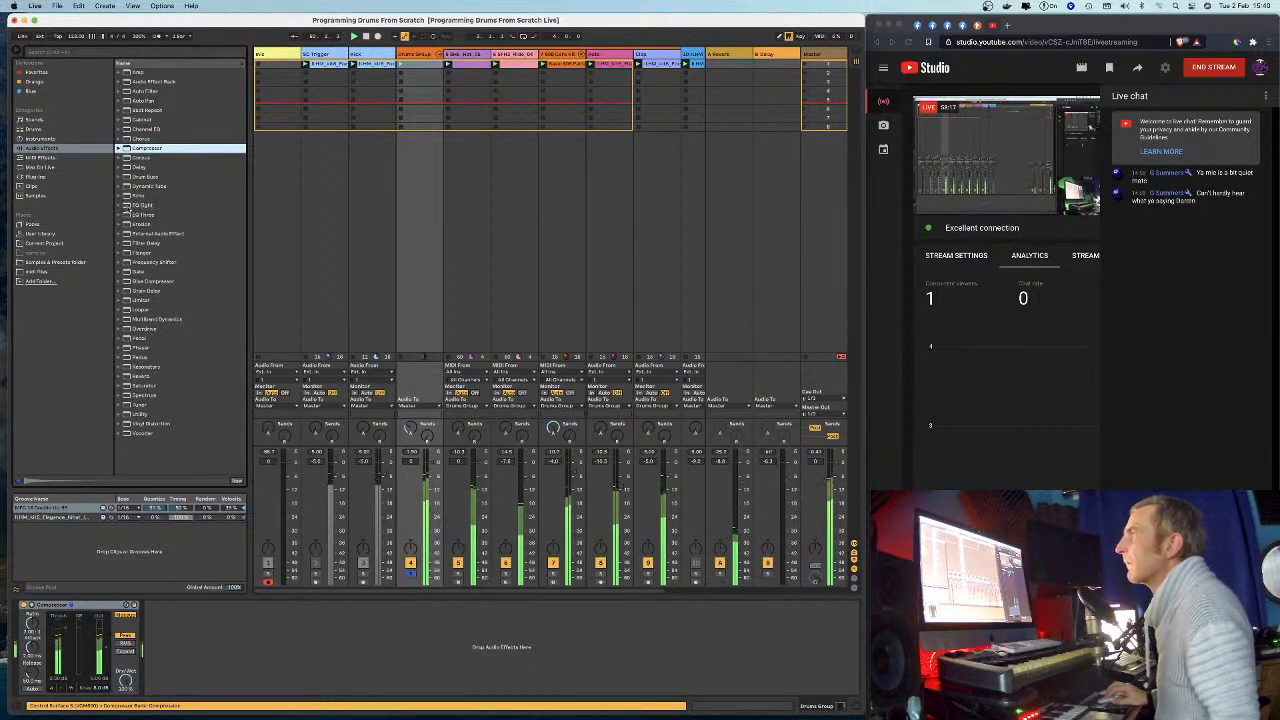
{"action": "left_click", "coordinate": [140, 205]}
{"action": "left_click_drag", "start_coordinate": [14, 597], "coordinate": [22, 640]}
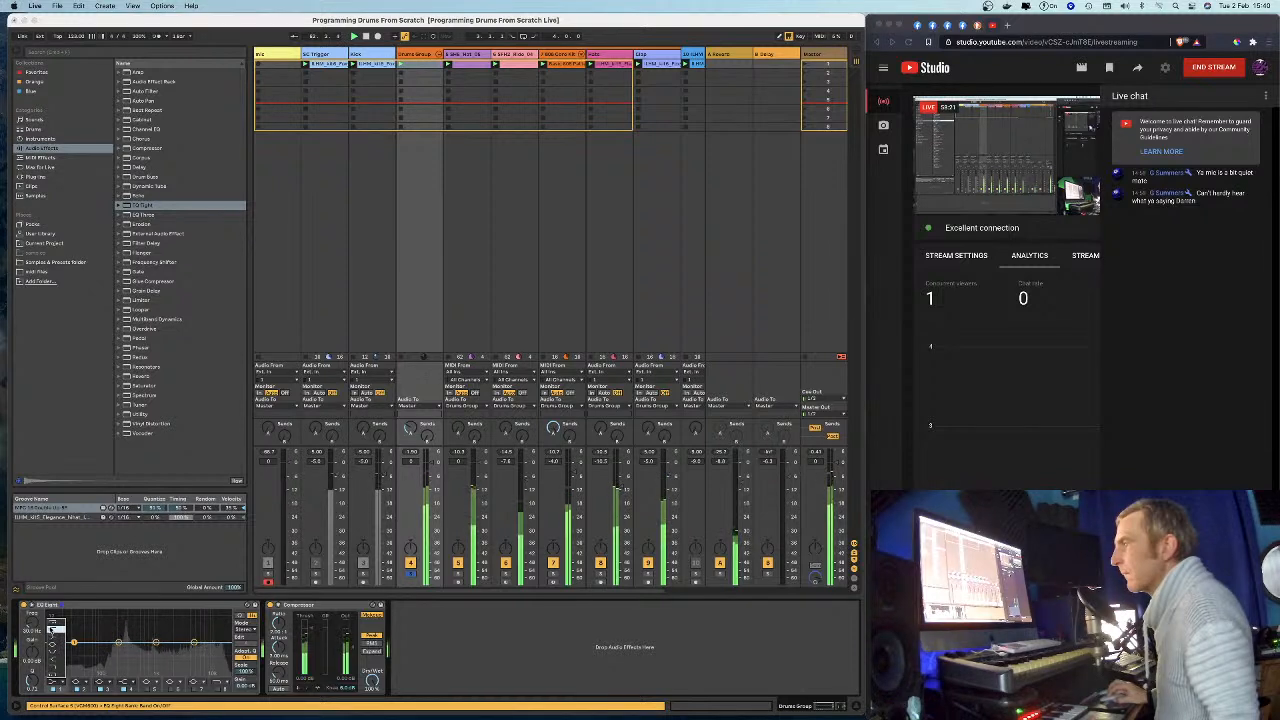
Set the EQ Eight's first band to a low cut, raise its frequency and slightly boost the upper bands.
{"action": "left_click", "coordinate": [54, 630]}
{"action": "left_click_drag", "start_coordinate": [74, 648], "coordinate": [93, 650]}
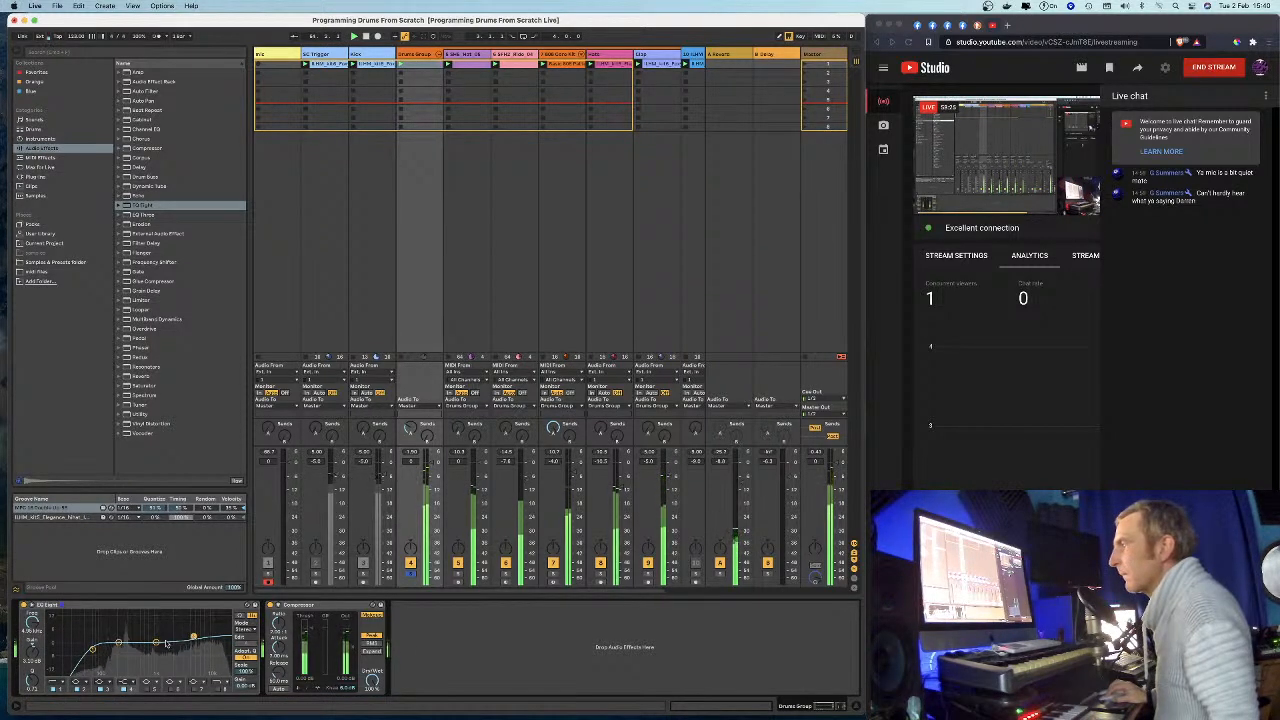
{"action": "left_click_drag", "start_coordinate": [154, 641], "coordinate": [191, 636]}
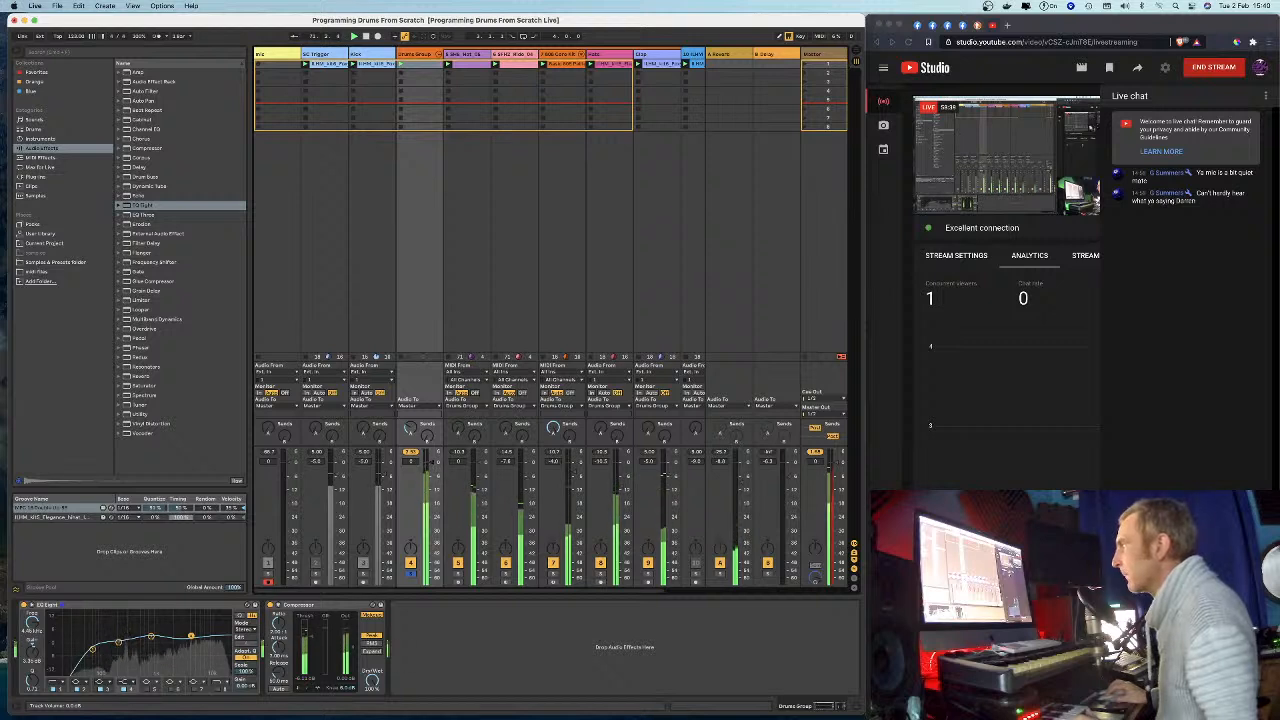
Lower the Drums Group volume to -3.0 dB and show its Compressor's transfer curve view.
{"action": "left_click_drag", "start_coordinate": [434, 468], "coordinate": [431, 471]}
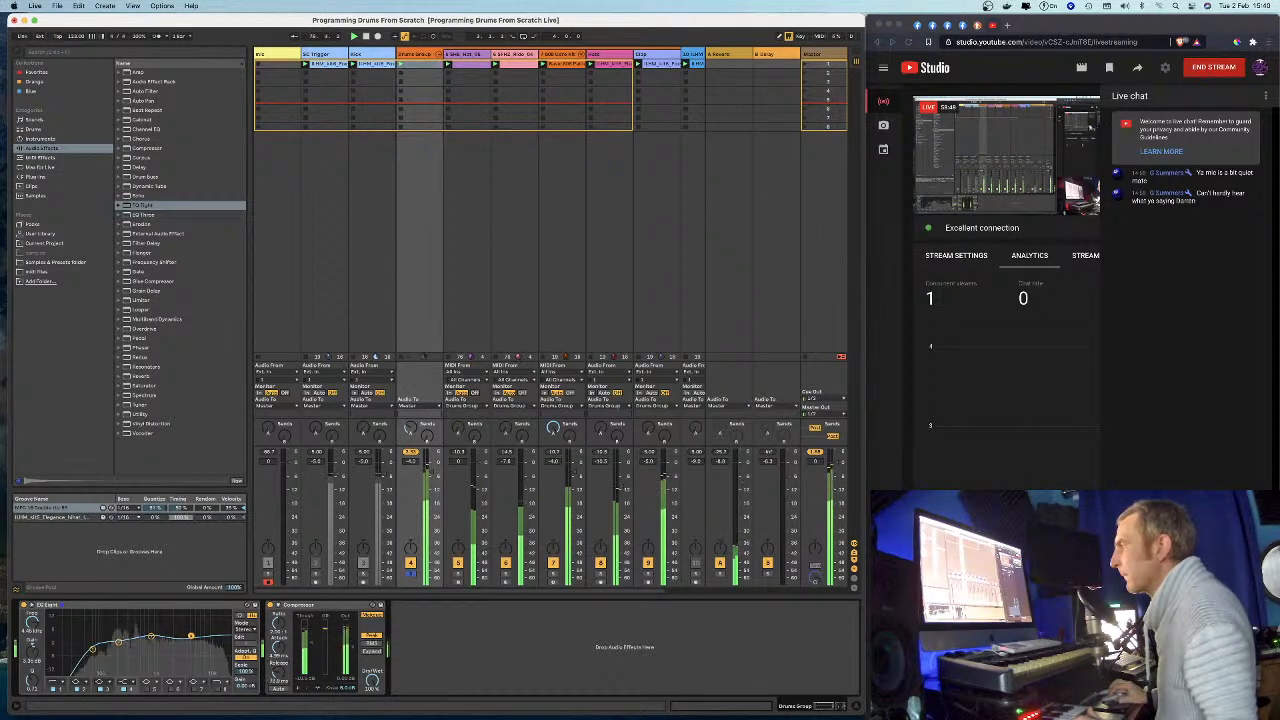
{"action": "left_click", "coordinate": [318, 690]}
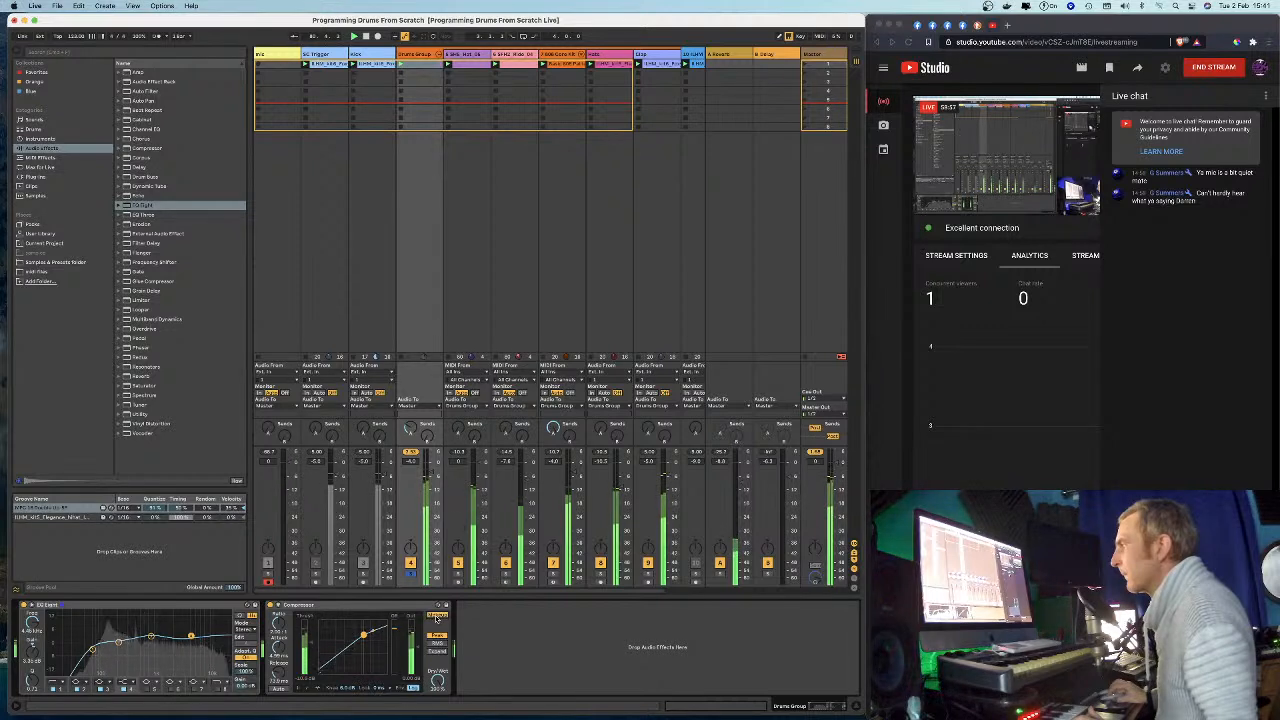
{"action": "left_click_drag", "start_coordinate": [432, 476], "coordinate": [431, 470]}
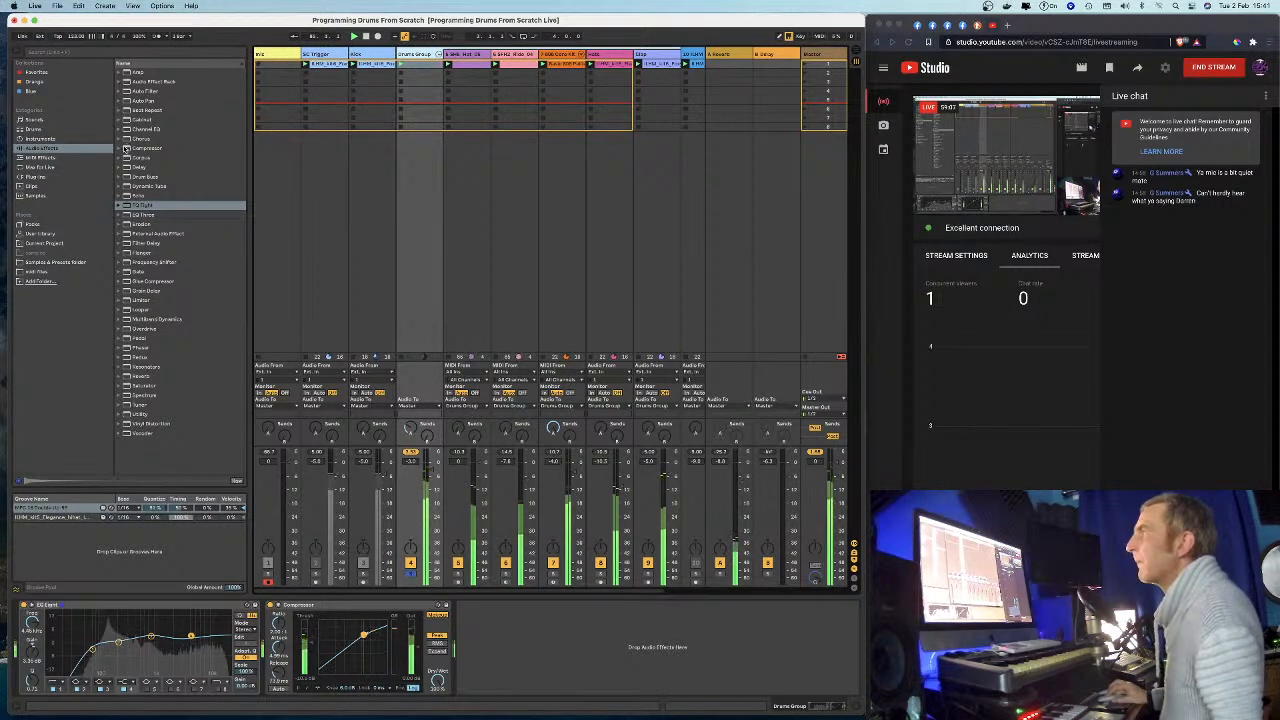
Add the Drum Buss preset Full Boom in E after the Drums Group's Compressor and hot-swap it for the first listed Drum Buss preset.
{"action": "left_click", "coordinate": [127, 284]}
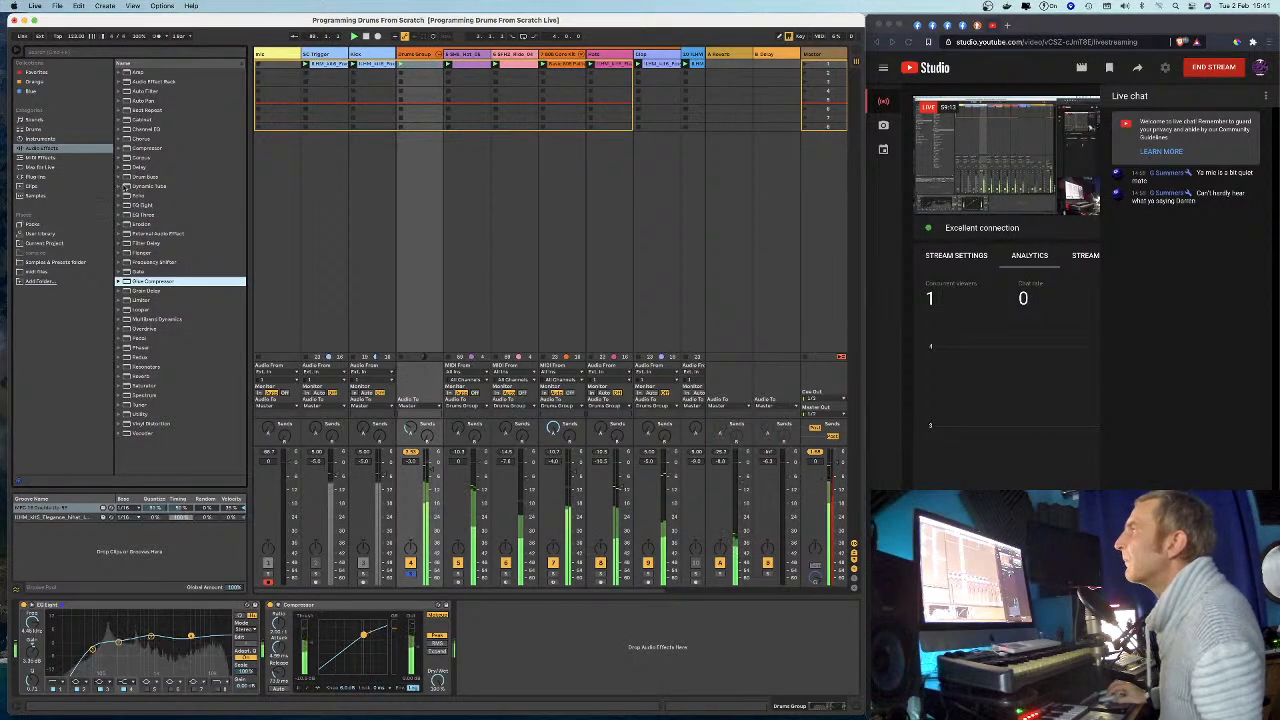
{"action": "left_click", "coordinate": [119, 178]}
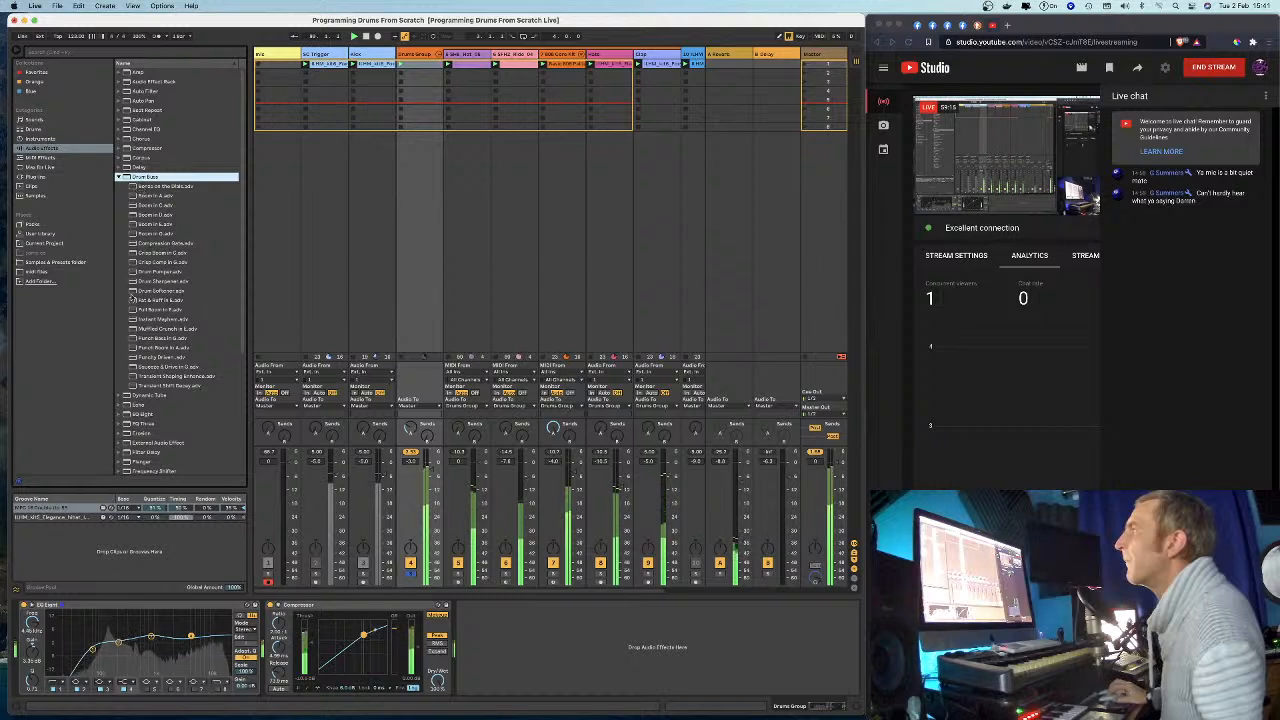
{"action": "left_click_drag", "start_coordinate": [137, 310], "coordinate": [470, 635]}
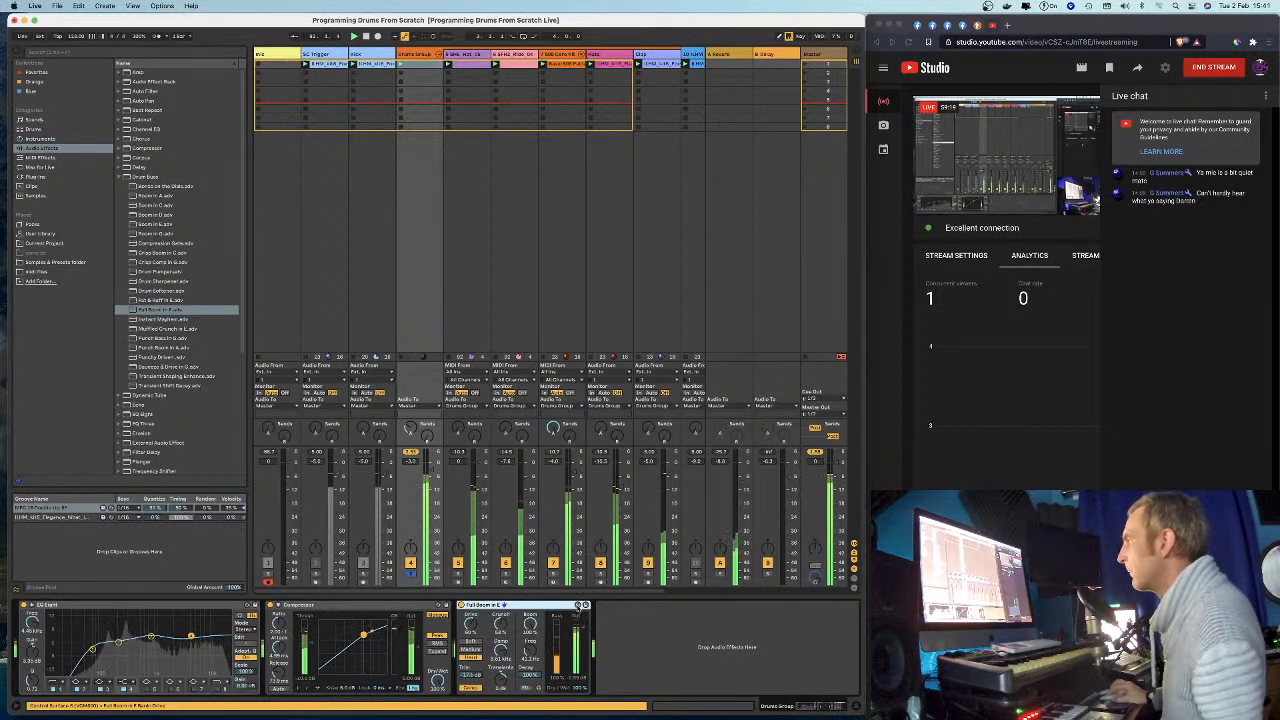
{"action": "left_click", "coordinate": [578, 605]}
{"action": "left_click", "coordinate": [158, 196]}
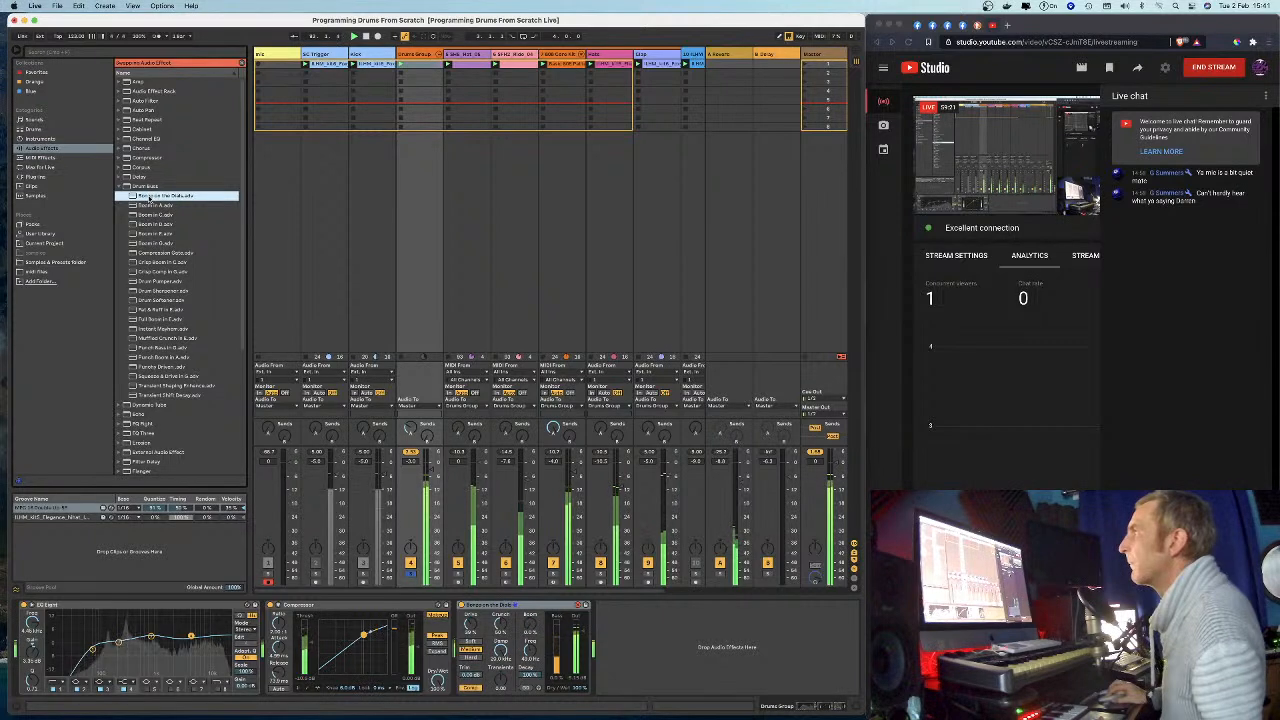
Audition the Drum Buss presets from Boom in A down to the first Crisp Boom preset on the Drums Group, returning to the Compression preset.
{"action": "left_click", "coordinate": [158, 205]}
{"action": "left_click", "coordinate": [157, 214]}
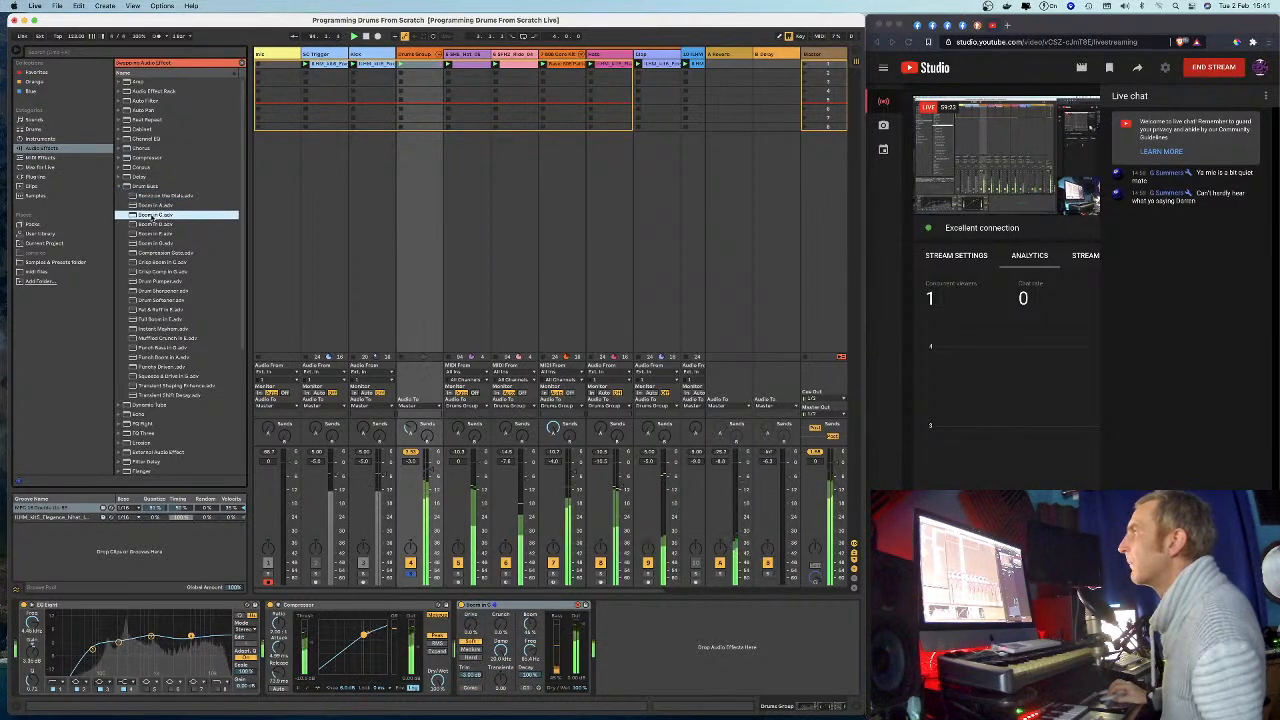
{"action": "left_click", "coordinate": [154, 224]}
{"action": "left_click", "coordinate": [149, 233]}
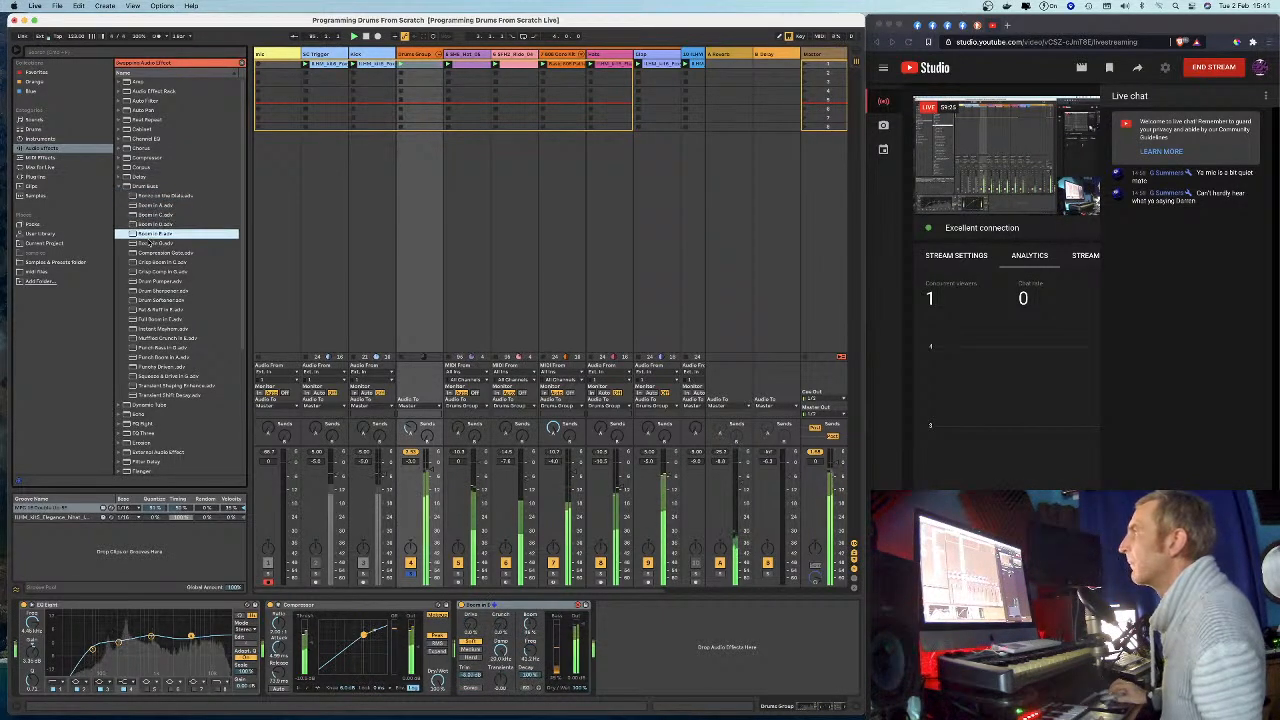
{"action": "left_click", "coordinate": [149, 243]}
{"action": "left_click", "coordinate": [150, 252]}
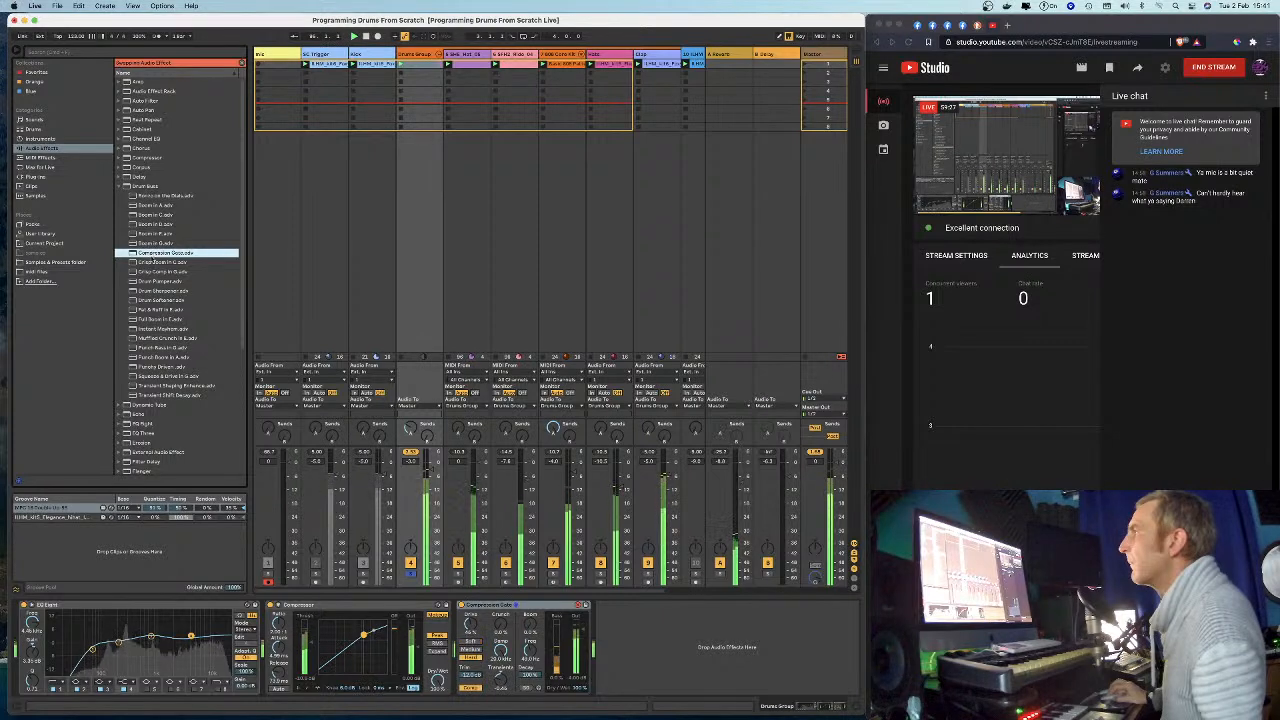
{"action": "left_click", "coordinate": [150, 262]}
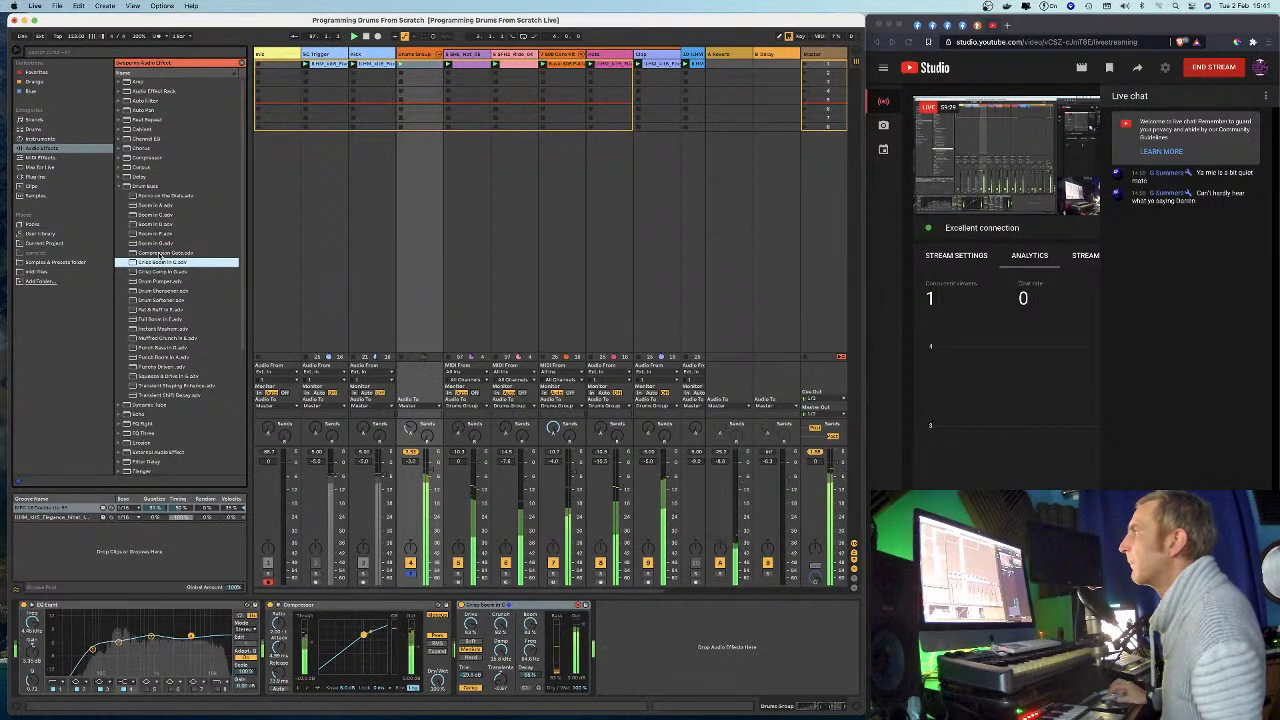
{"action": "left_click", "coordinate": [159, 253]}
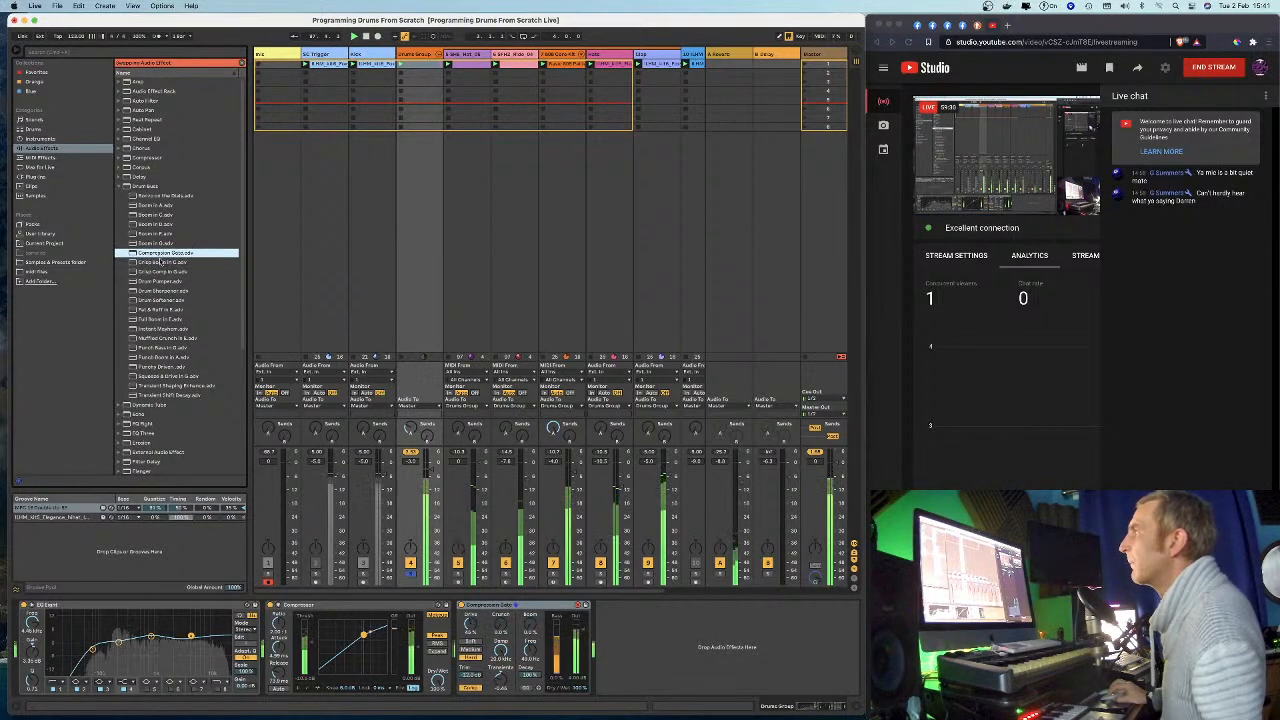
Audition the Drum Buss presets from Crisp Comp down to Full Boom in E, rechecking Drum Softener along the way.
{"action": "left_click", "coordinate": [157, 272]}
{"action": "left_click", "coordinate": [156, 281]}
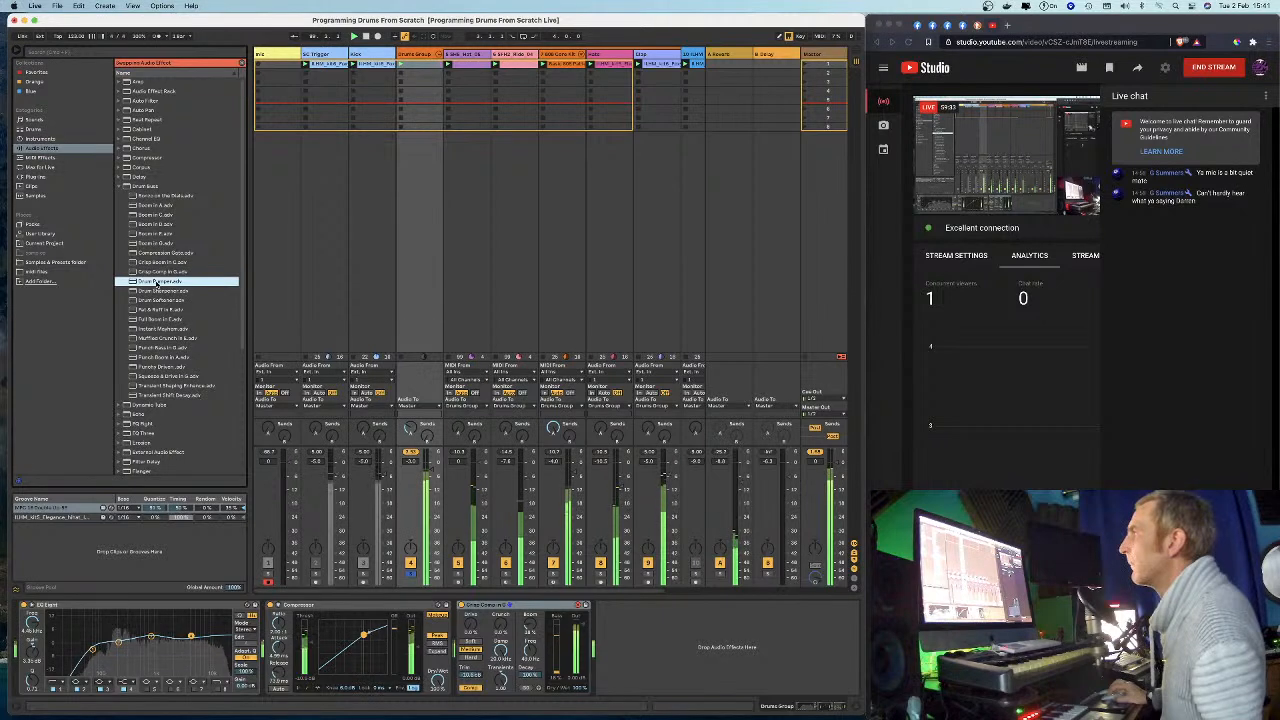
{"action": "left_click", "coordinate": [155, 290]}
{"action": "left_click", "coordinate": [156, 300]}
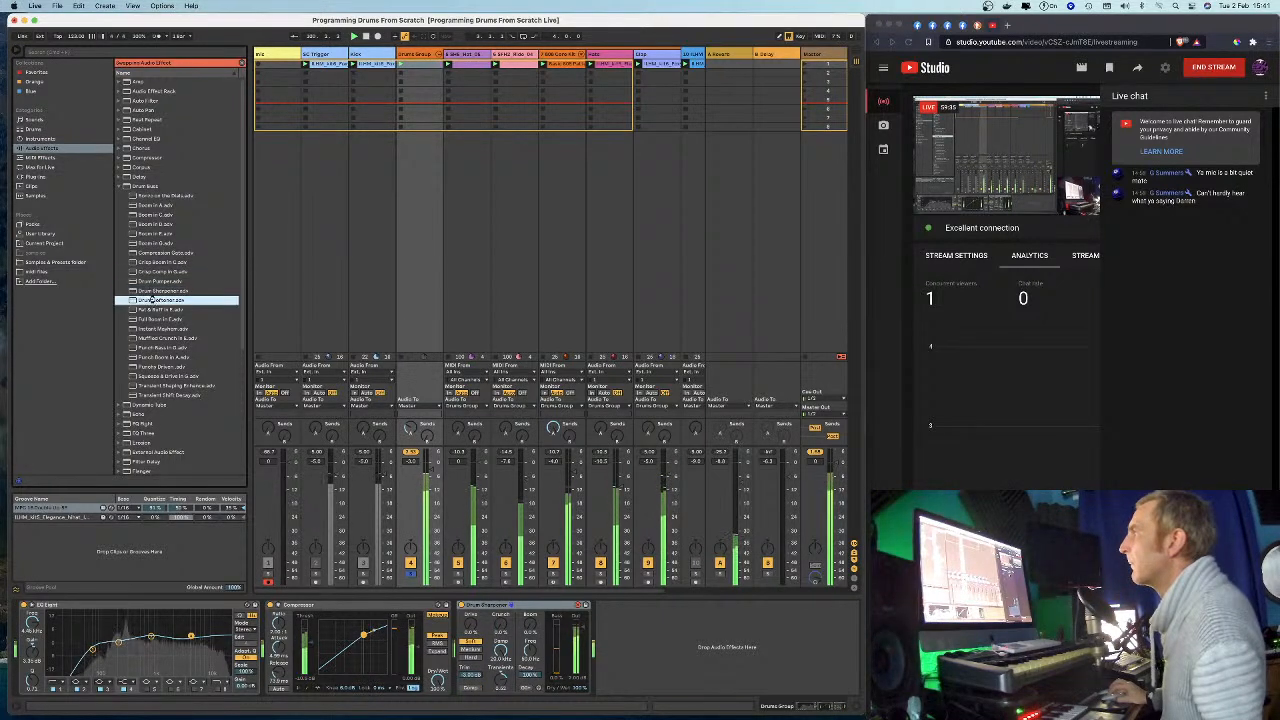
{"action": "left_click", "coordinate": [145, 309]}
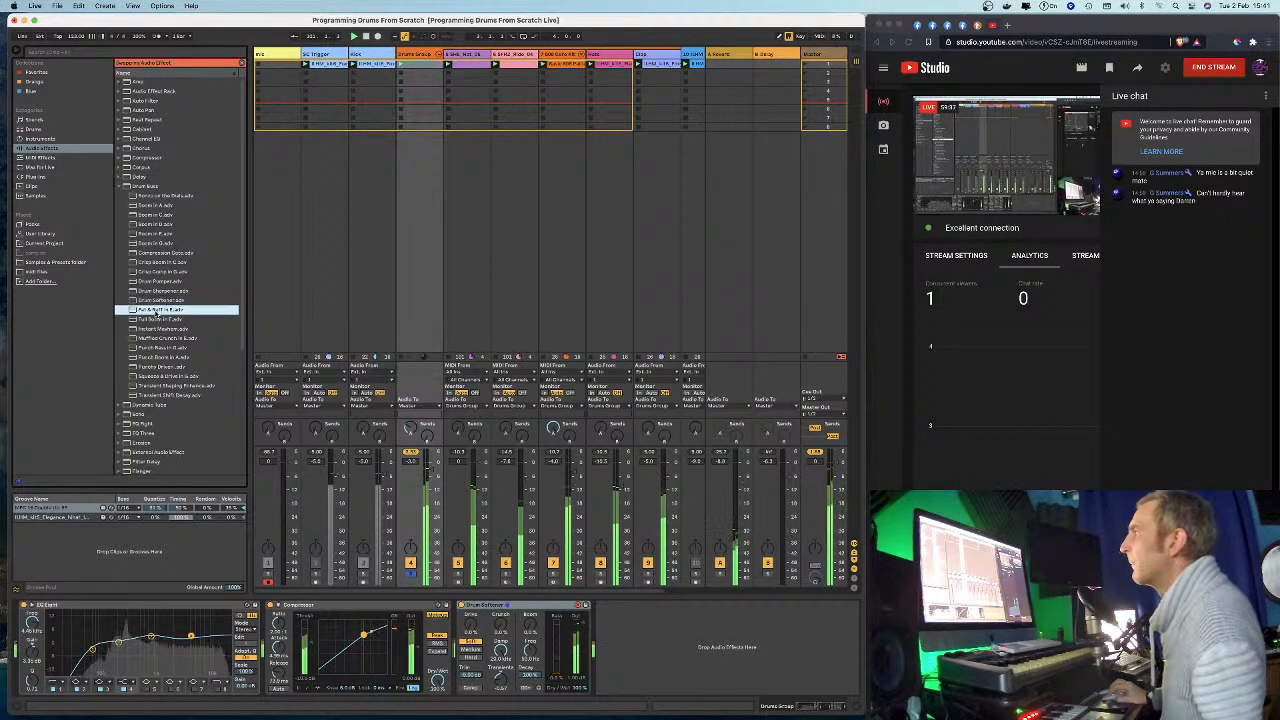
{"action": "key", "text": "Up"}
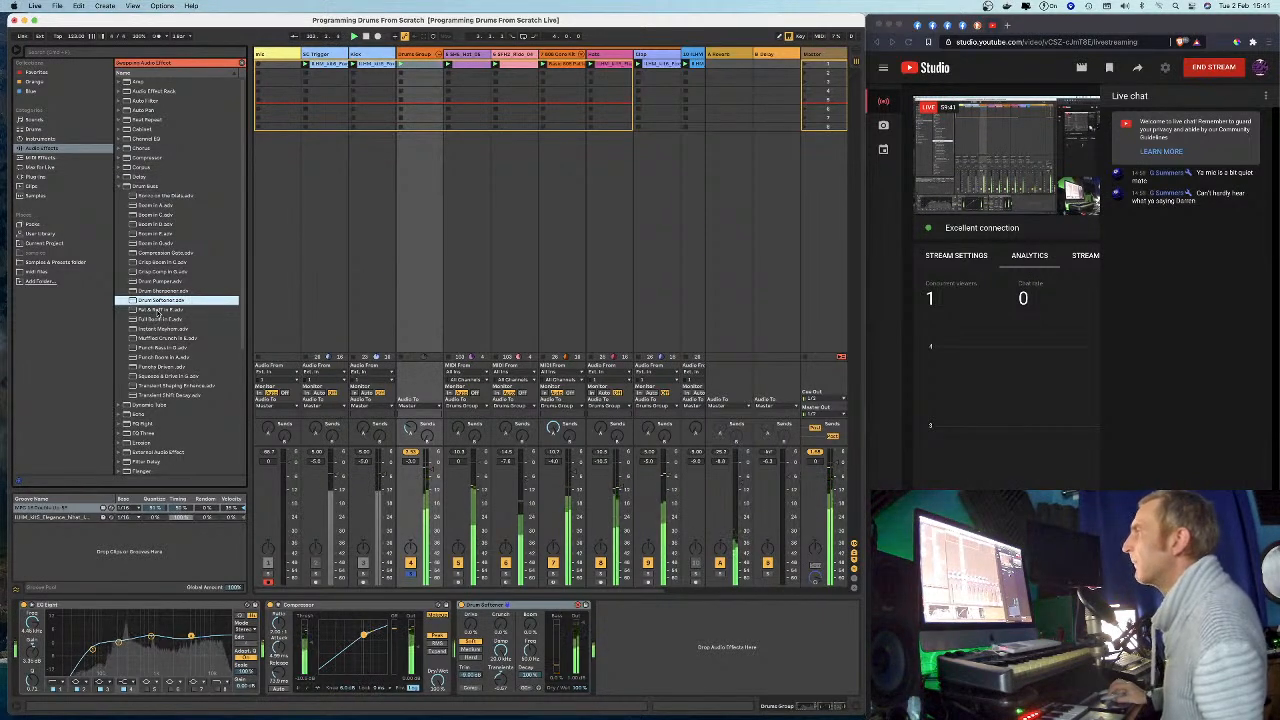
{"action": "key", "text": "Down"}
{"action": "key", "text": "Down"}
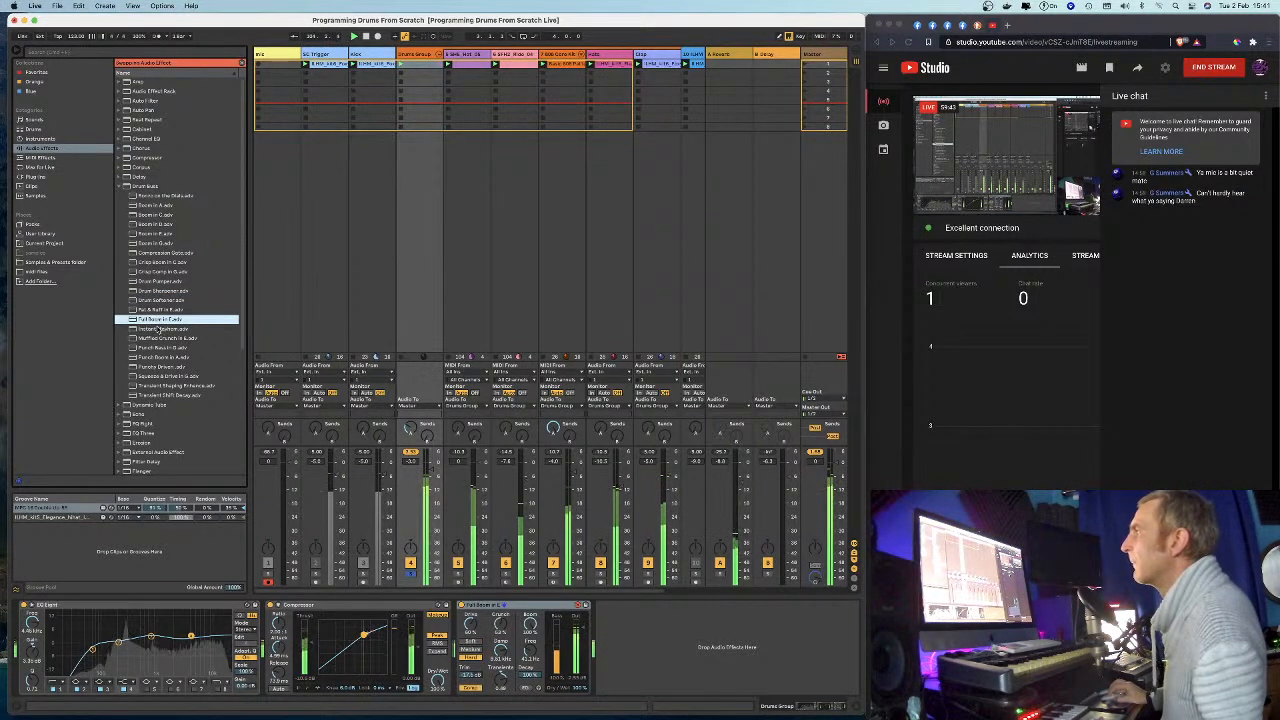
Audition the remaining Drum Buss presets from Instant Mayhem to Transient Shift Decay, and return via Boom in G to the Compression preset.
{"action": "key", "text": "Down"}
{"action": "key", "text": "Down"}
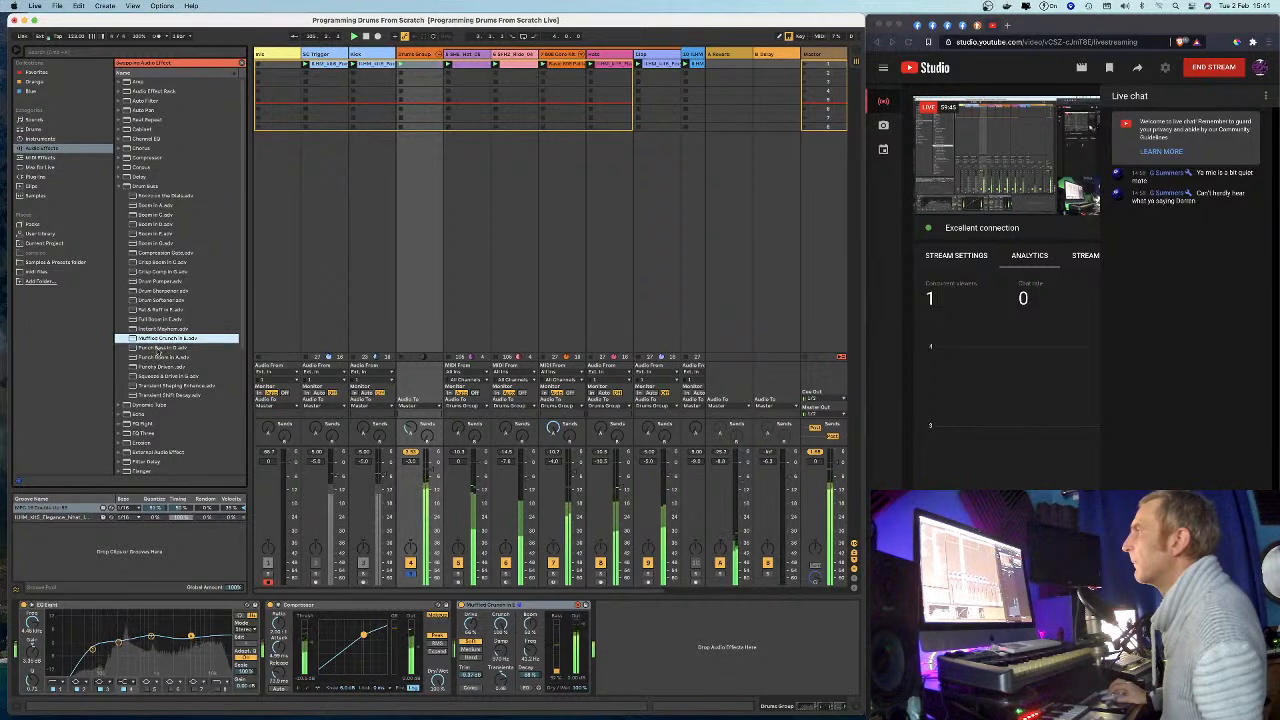
{"action": "key", "text": "Down"}
{"action": "key", "text": "Down"}
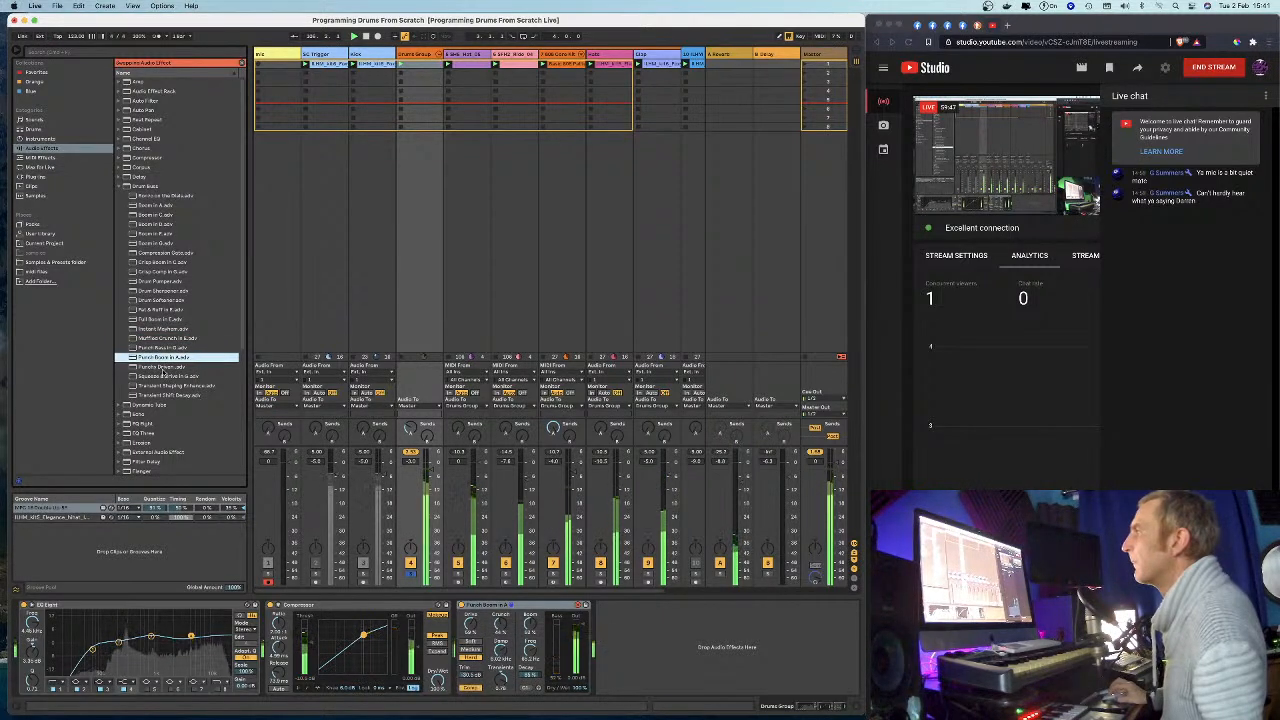
{"action": "key", "text": "Down"}
{"action": "key", "text": "Down"}
{"action": "key", "text": "Down"}
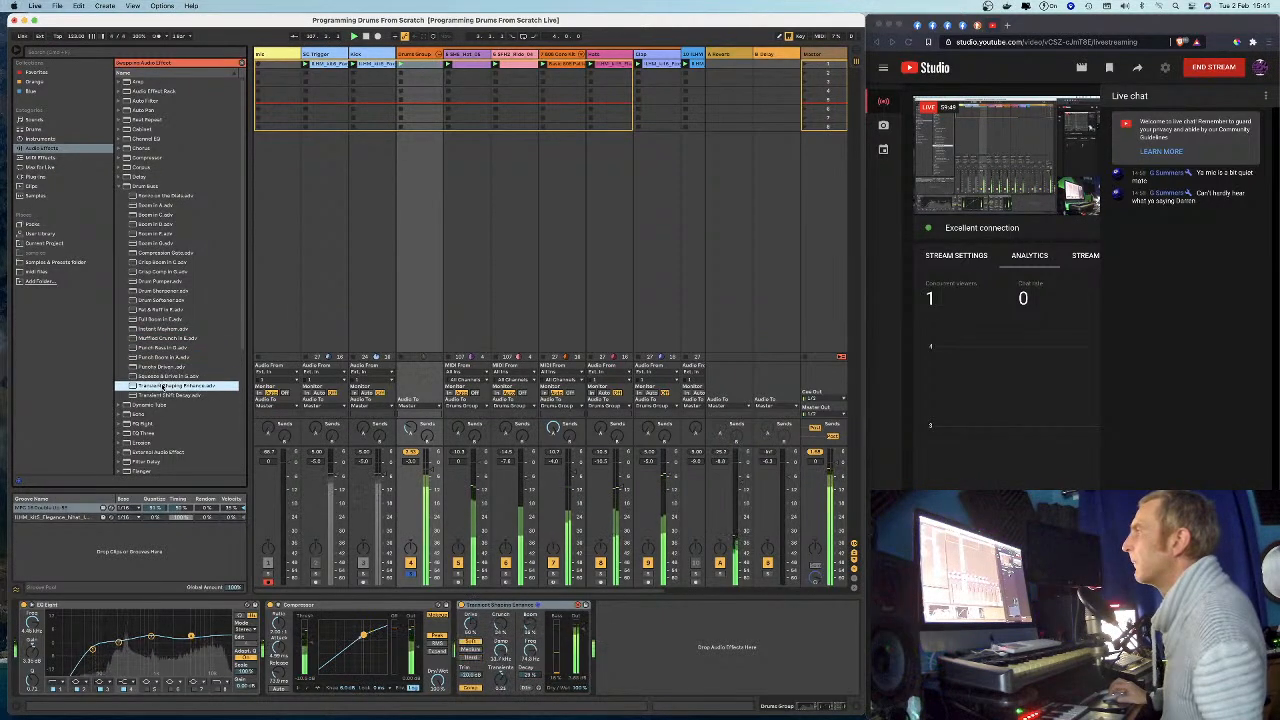
{"action": "key", "text": "Down"}
{"action": "left_click", "coordinate": [155, 243]}
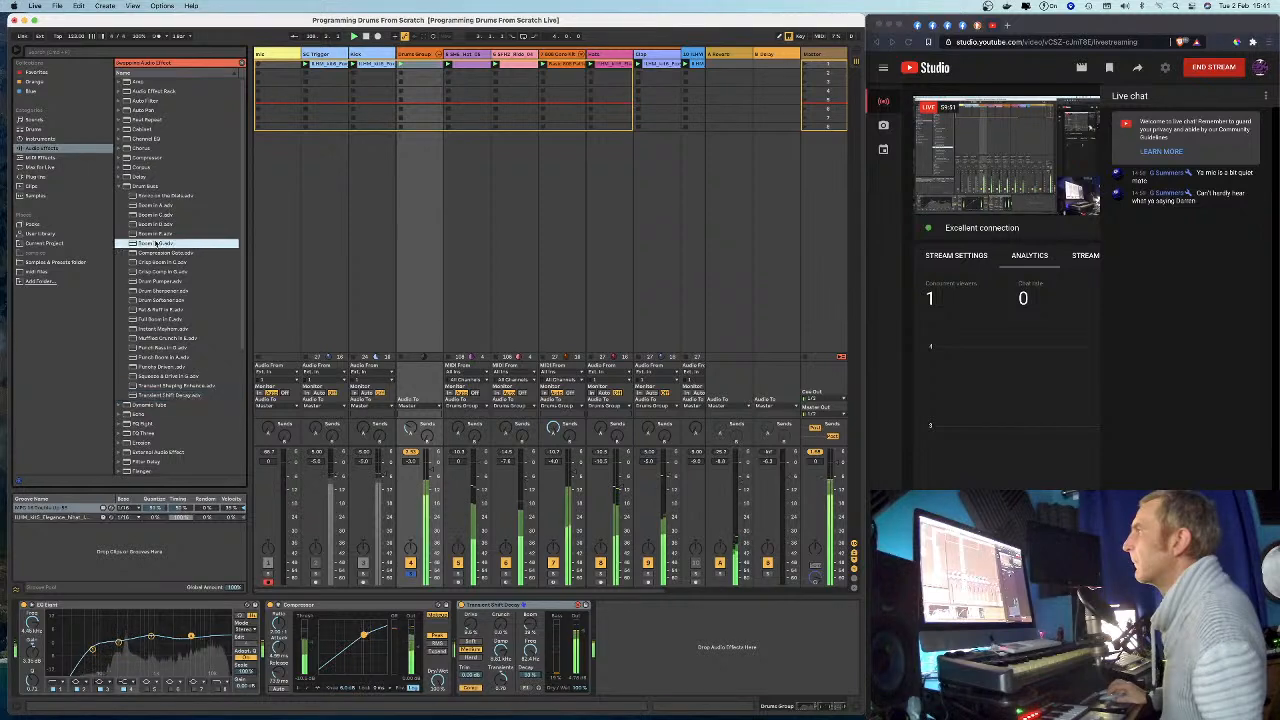
{"action": "left_click", "coordinate": [160, 253]}
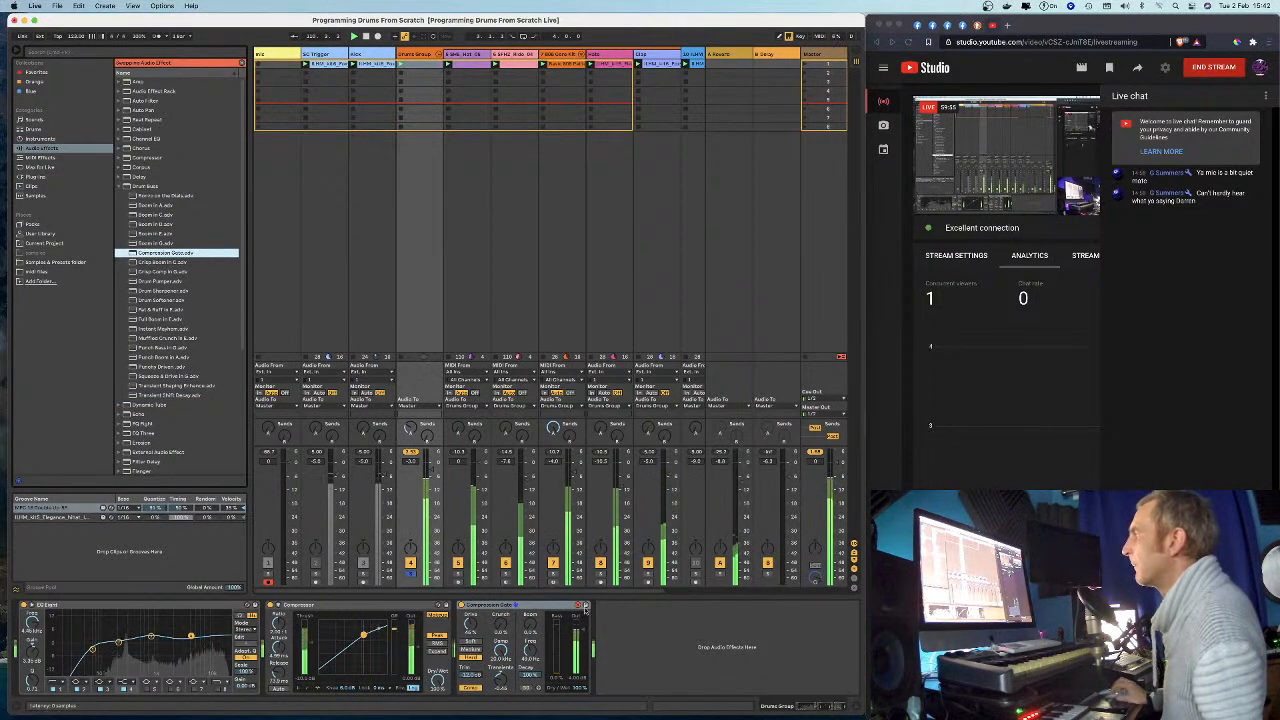
{"action": "left_click", "coordinate": [490, 605]}
{"action": "key", "text": "Delete"}
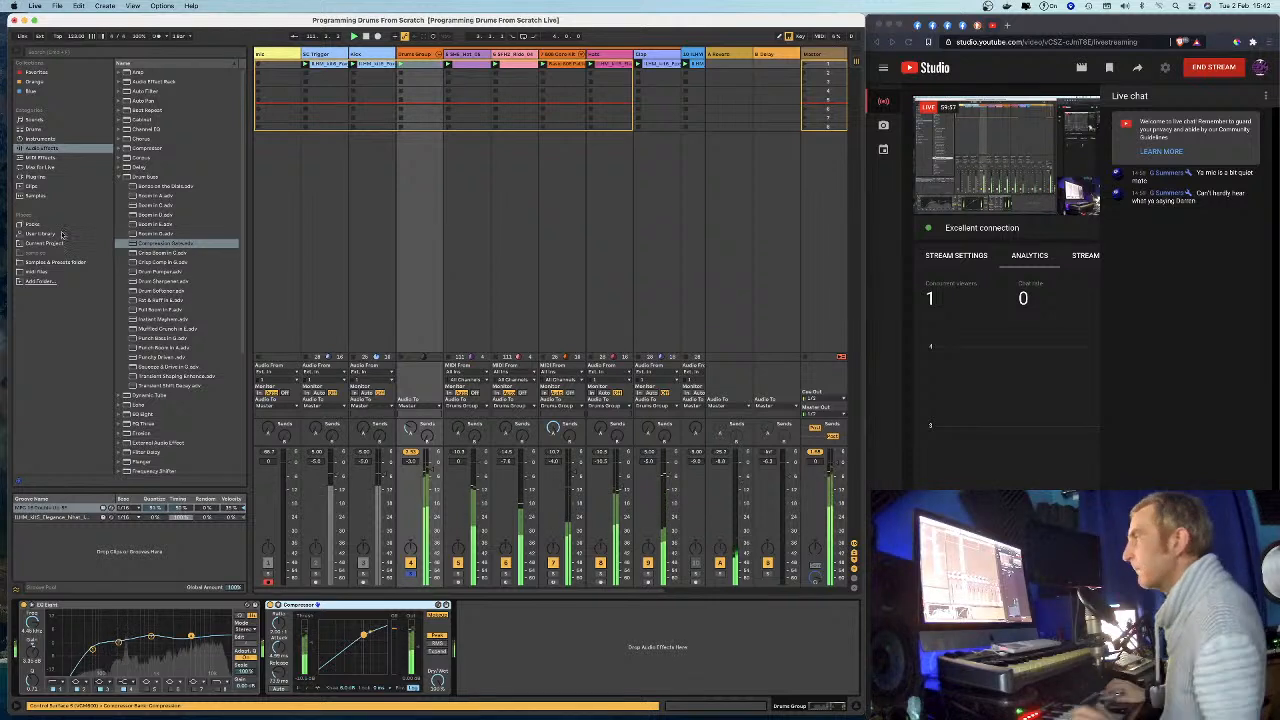
{"action": "left_click", "coordinate": [119, 177]}
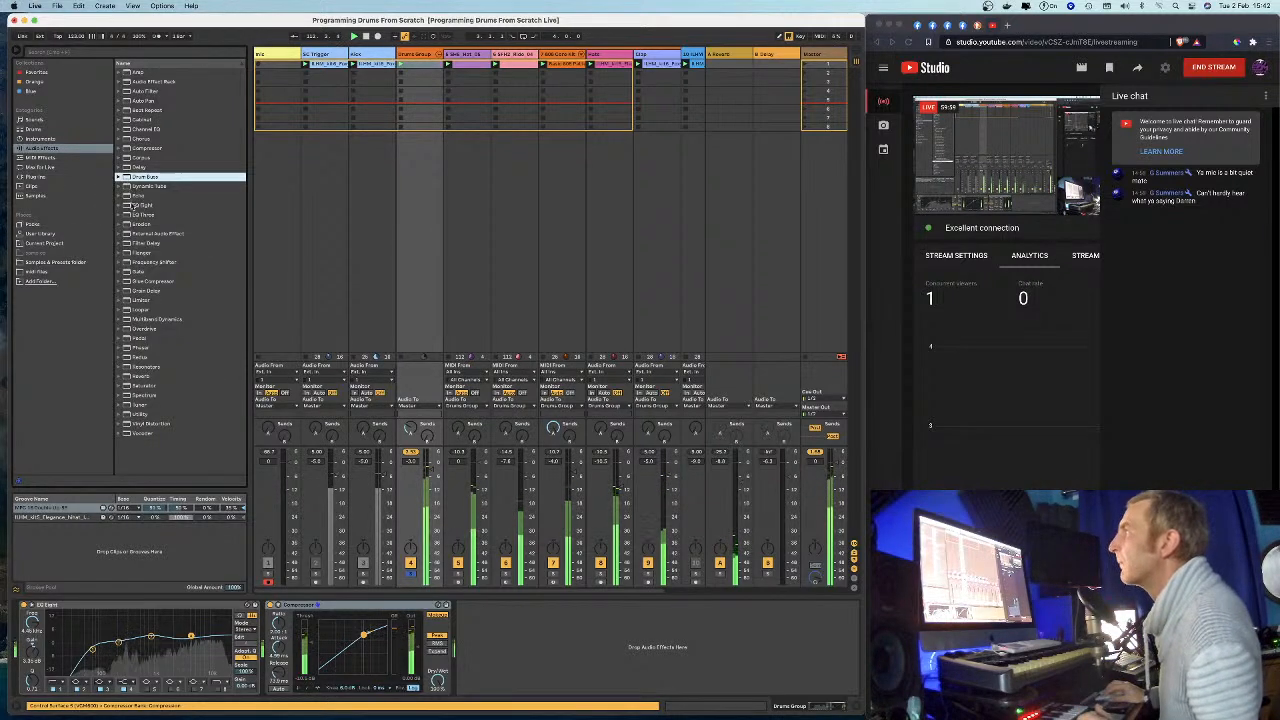
Add the Glue Compressor preset Drum - Full Parallel after the Drums Group's Compressor and raise its threshold to about -13 dB.
{"action": "left_click", "coordinate": [119, 281]}
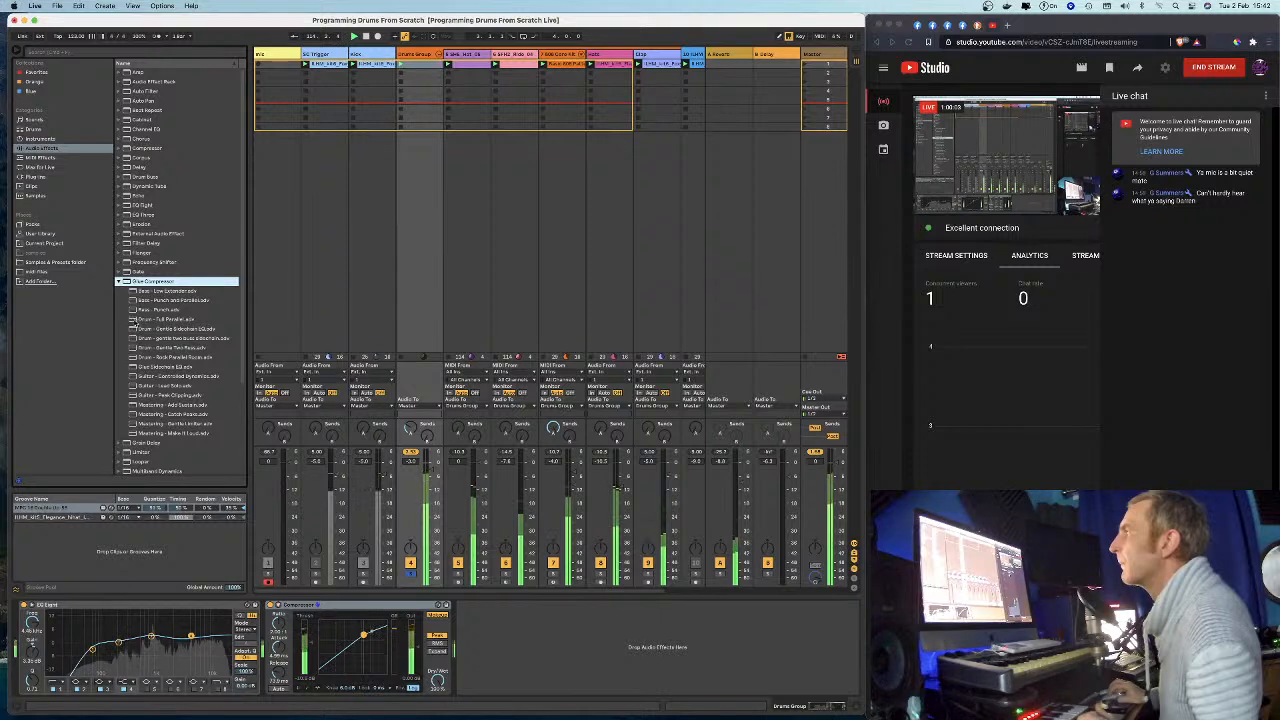
{"action": "left_click", "coordinate": [139, 319]}
{"action": "left_click_drag", "start_coordinate": [494, 634], "coordinate": [497, 624]}
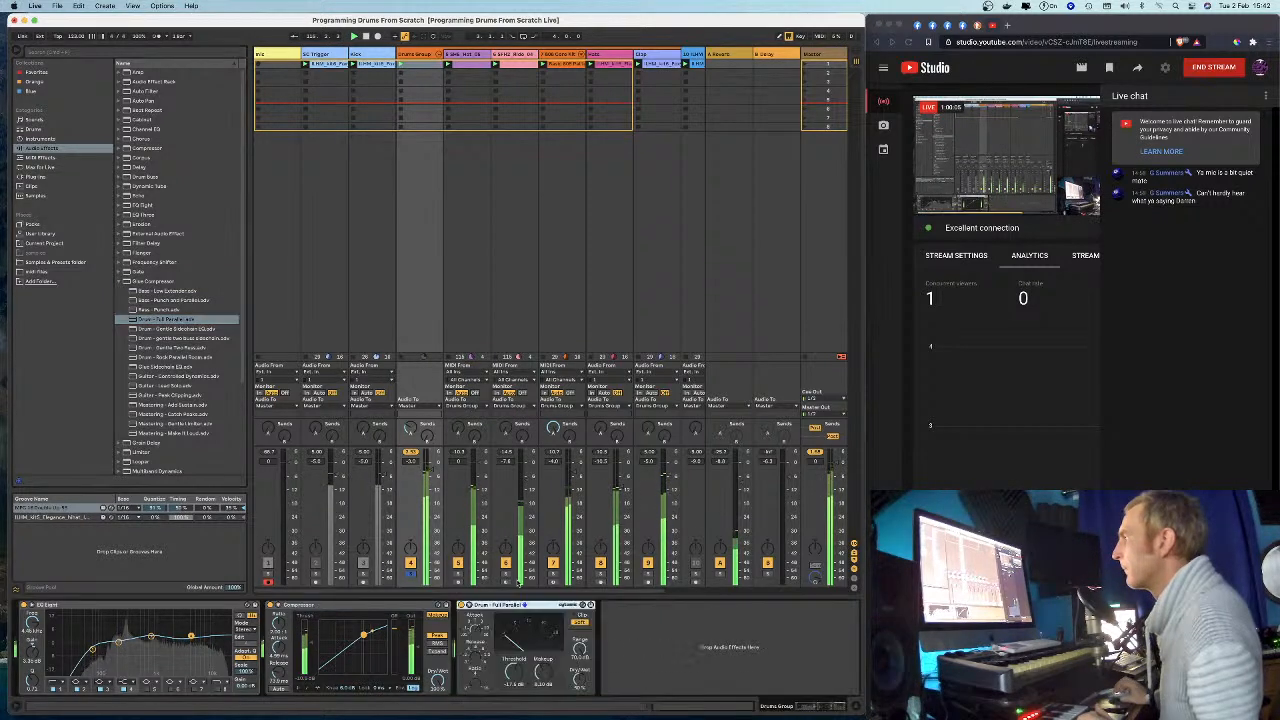
{"action": "double_click", "coordinate": [514, 675]}
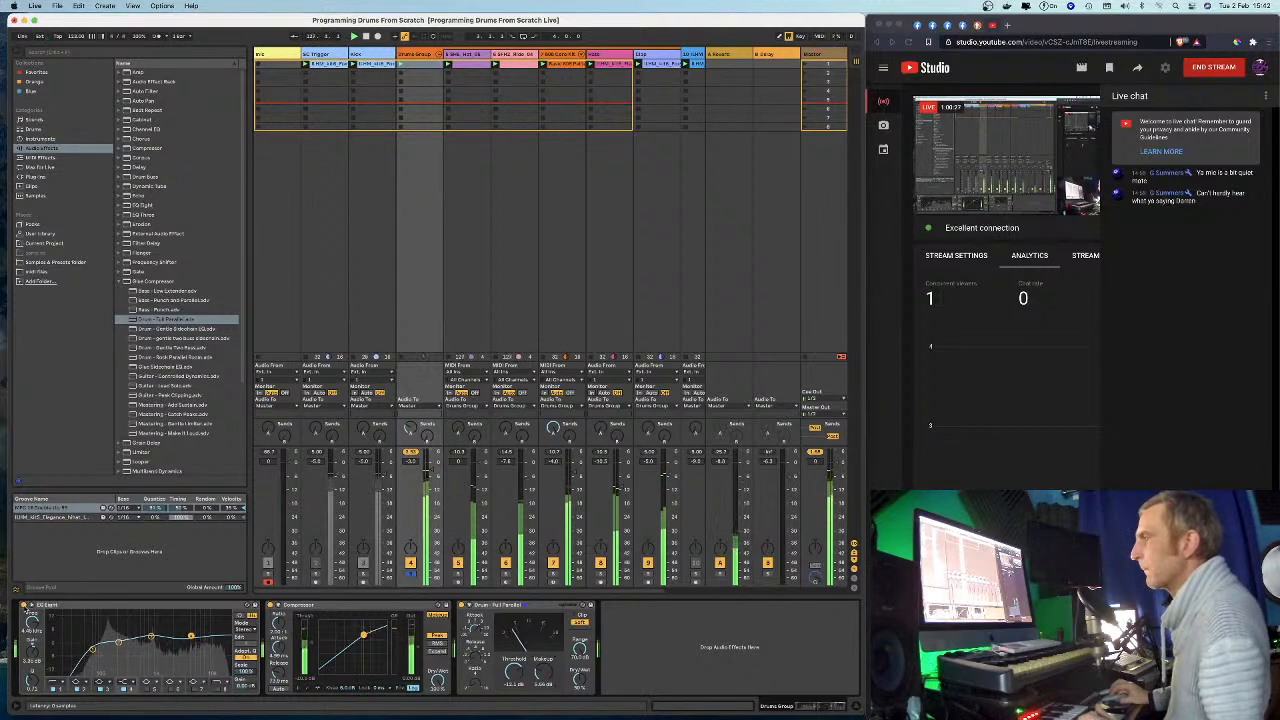
Compare the Drums Group with and without its EQ Eight, Compressor and Glue Compressor by bypassing and re-enabling them.
{"action": "left_click", "coordinate": [24, 605]}
{"action": "left_click", "coordinate": [270, 605]}
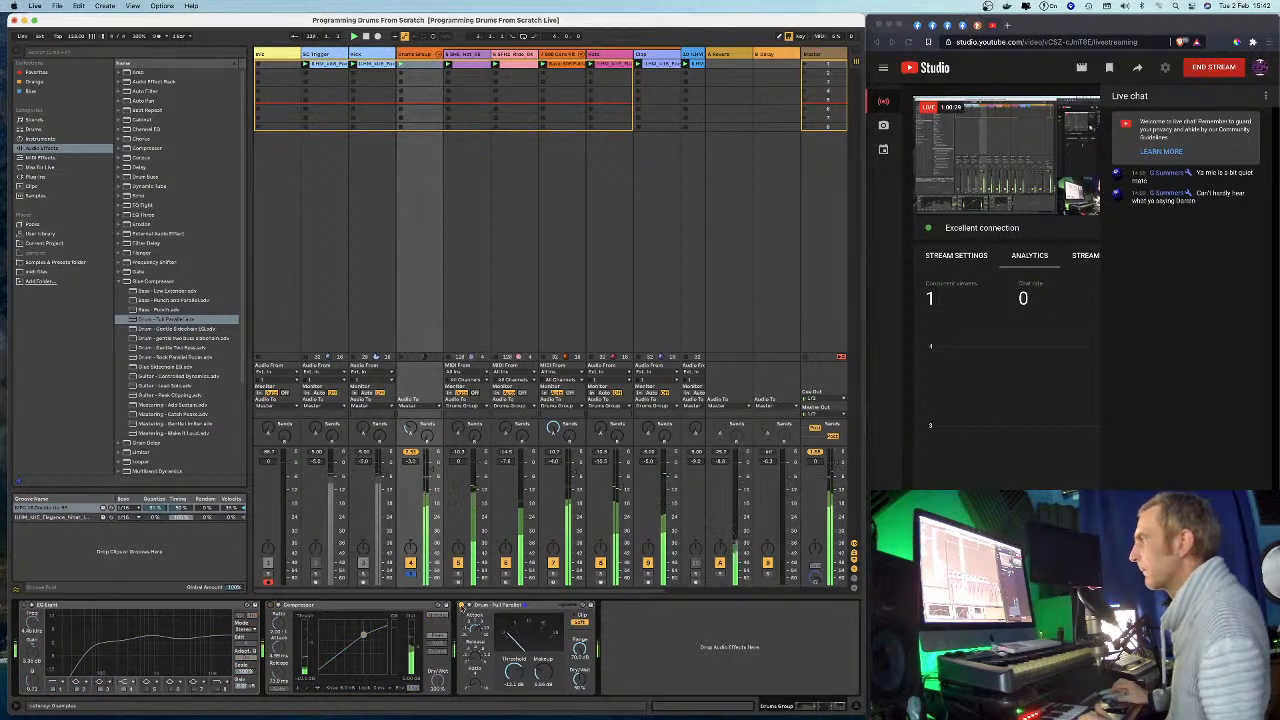
{"action": "left_click", "coordinate": [461, 605]}
{"action": "left_click", "coordinate": [461, 605]}
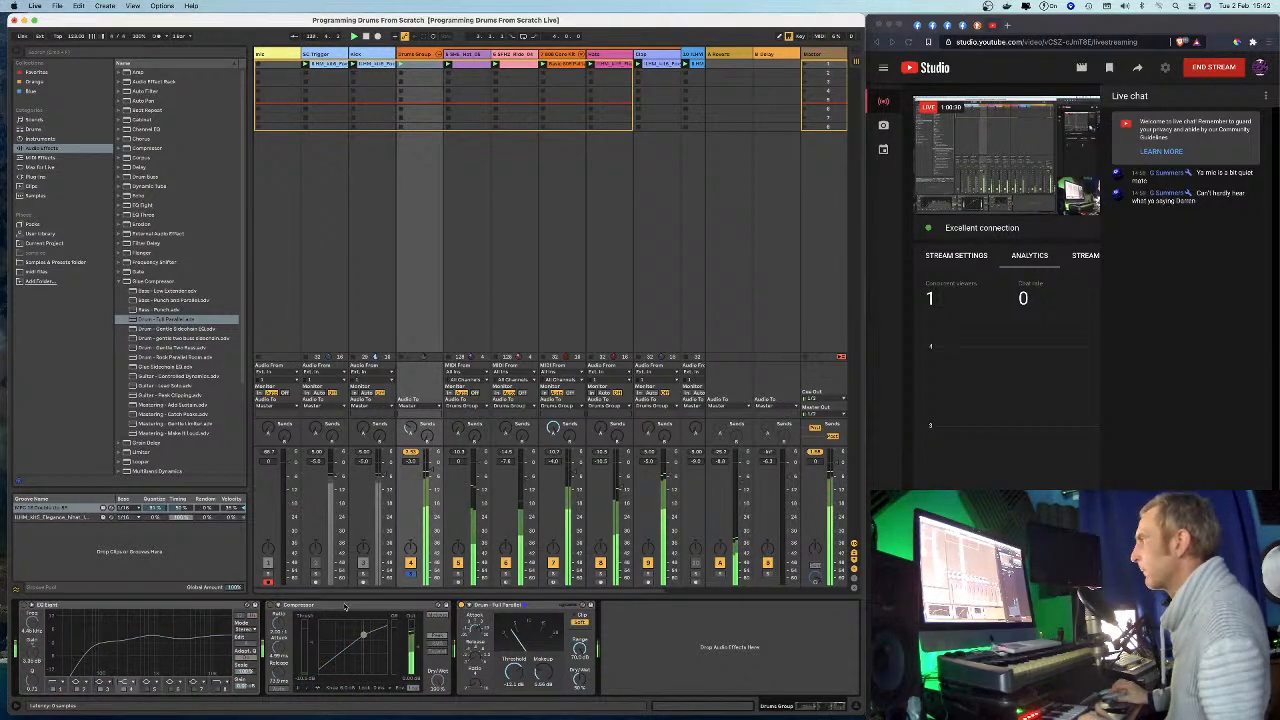
{"action": "left_click", "coordinate": [270, 605]}
{"action": "left_click", "coordinate": [25, 606]}
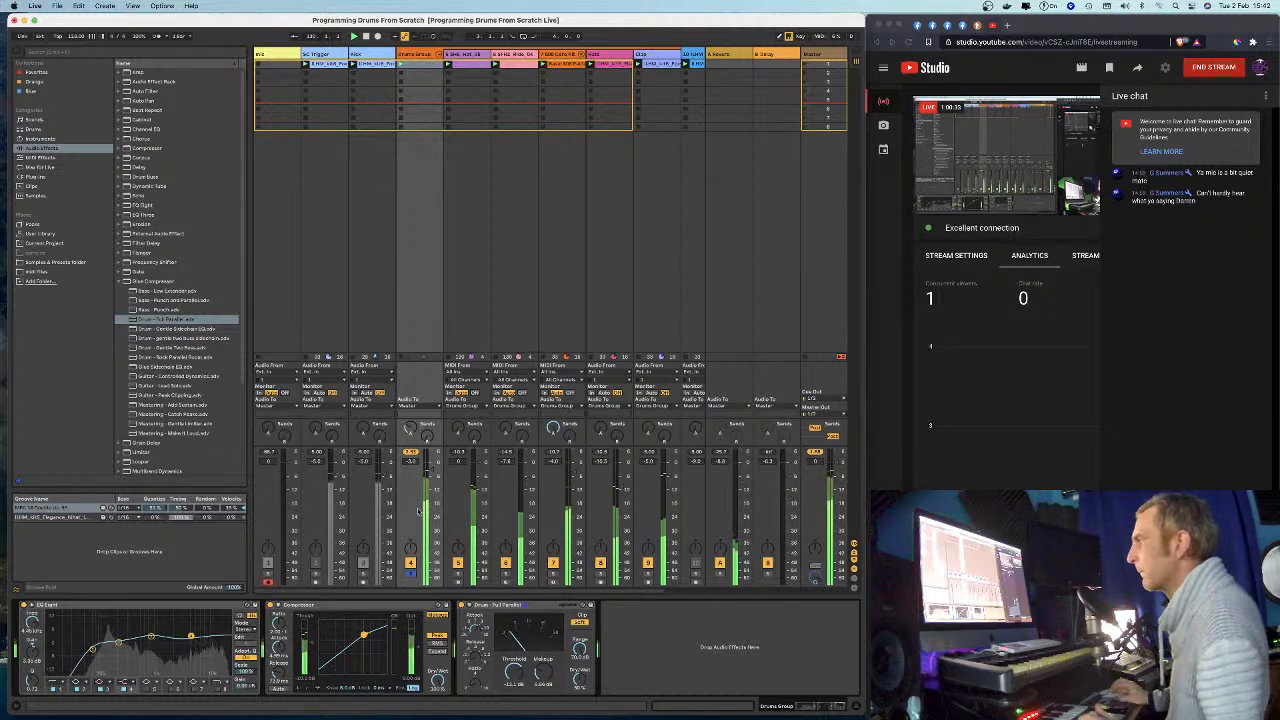
Unsolo the Drums Group and lower its volume to -4.0 dB.
{"action": "left_click", "coordinate": [408, 575]}
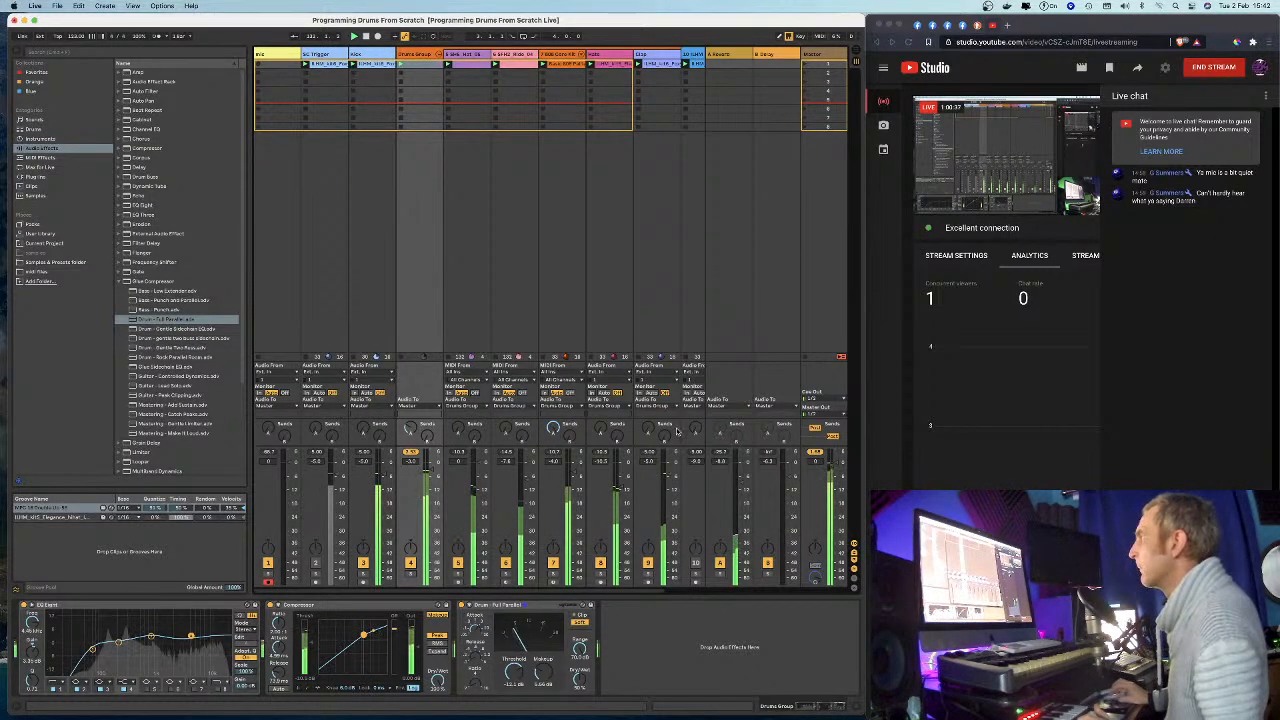
{"action": "scroll", "coordinate": [691, 587], "scroll_direction": "right", "scroll_amount": 2}
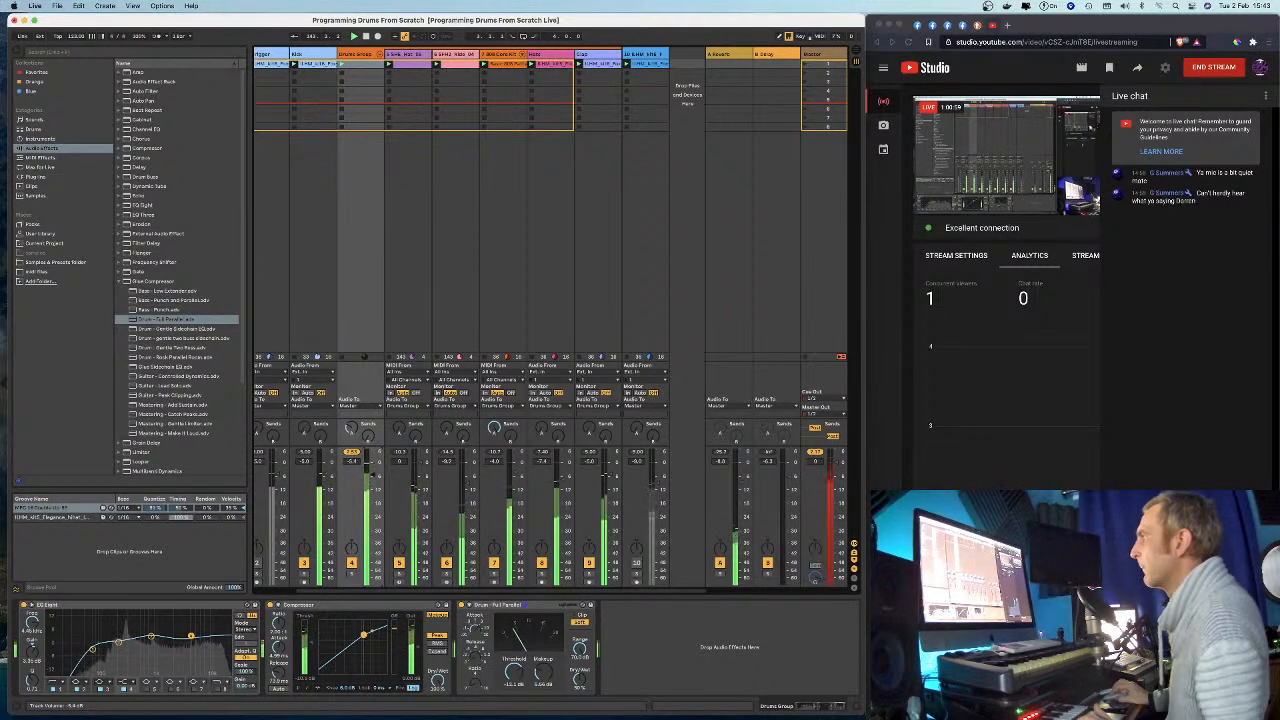
{"action": "left_click_drag", "start_coordinate": [373, 478], "coordinate": [373, 474]}
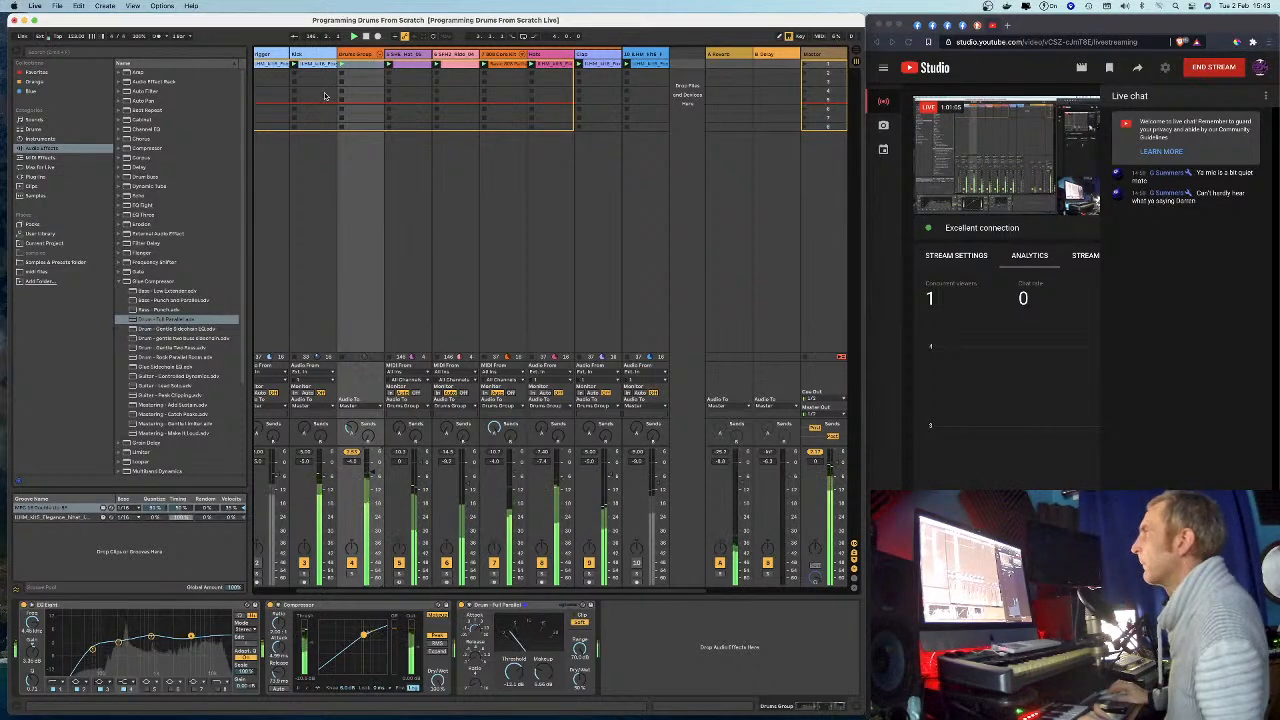
{"action": "scroll", "coordinate": [328, 98], "scroll_direction": "left", "scroll_amount": 3}
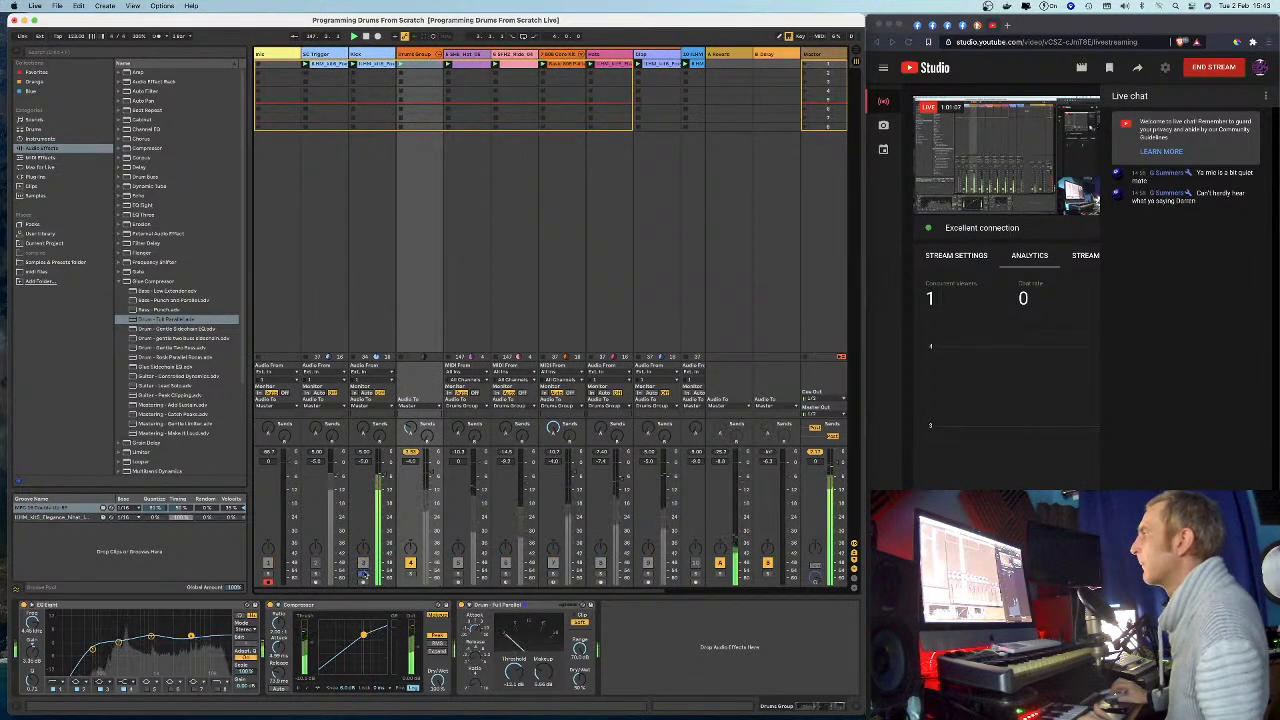
Solo the Kick track and give it a Compressor followed by the Glue Compressor preset Drum - Full Parallel.
{"action": "left_click", "coordinate": [362, 575]}
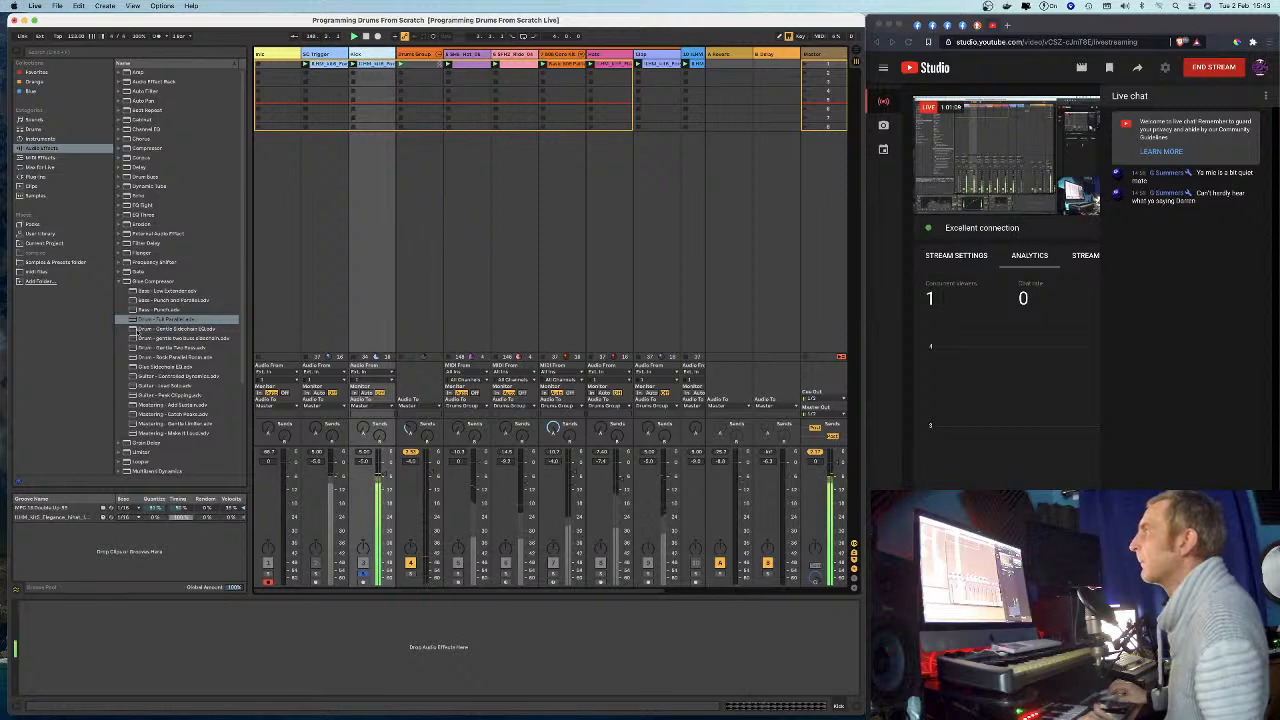
{"action": "left_click_drag", "start_coordinate": [142, 318], "coordinate": [334, 631]}
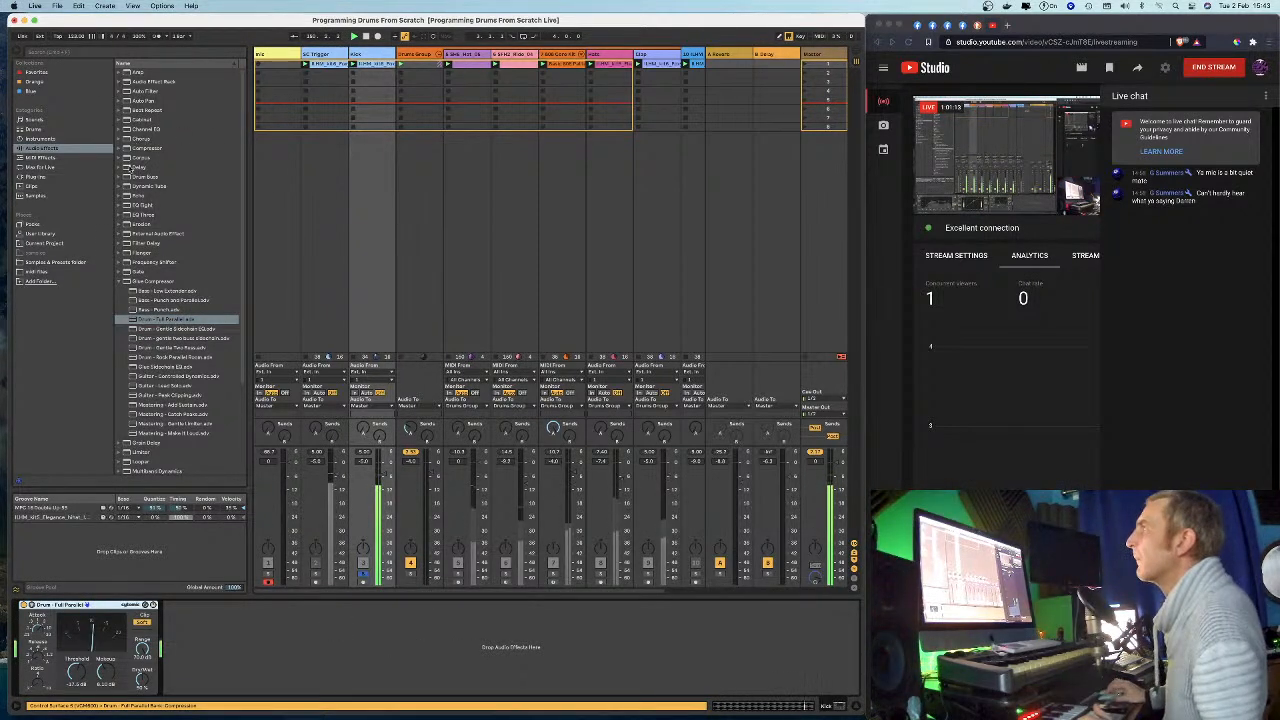
{"action": "double_click", "coordinate": [130, 148]}
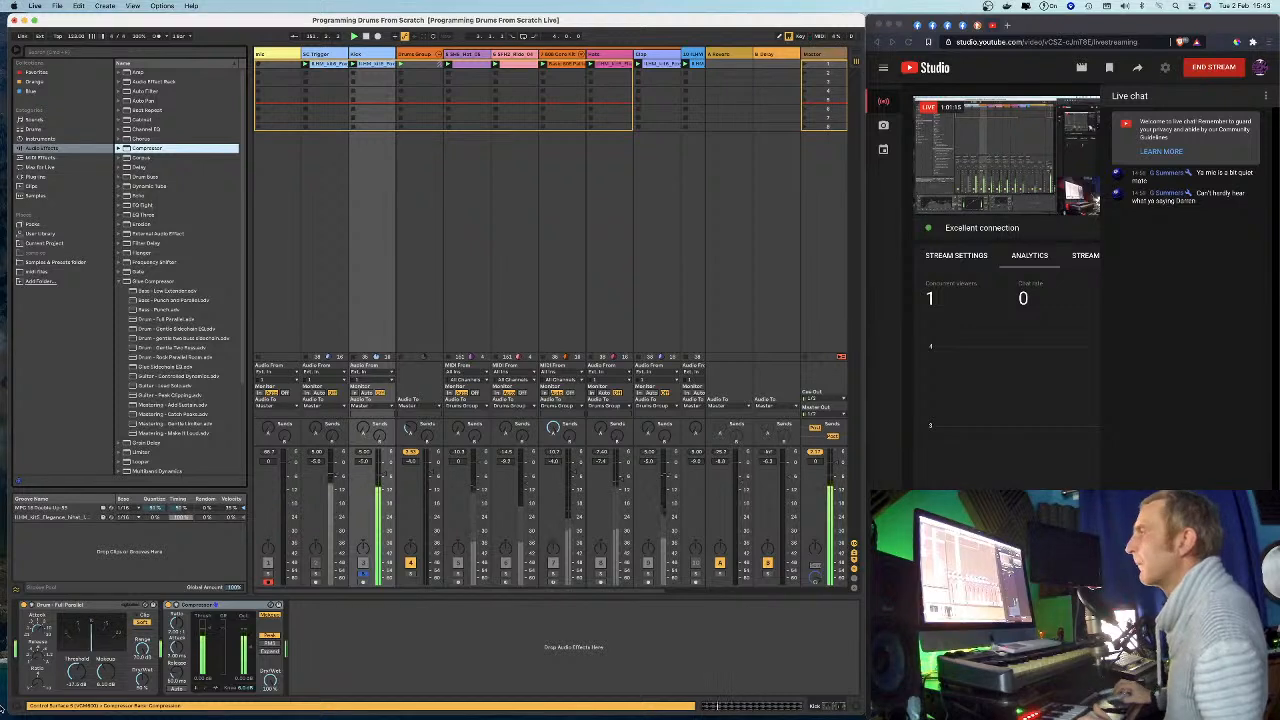
{"action": "left_click_drag", "start_coordinate": [98, 605], "coordinate": [343, 611]}
Lower the threshold of the Kick's Compressor slightly in its transfer curve view and unsolo the Kick.
{"action": "left_click_drag", "start_coordinate": [67, 631], "coordinate": [67, 634]}
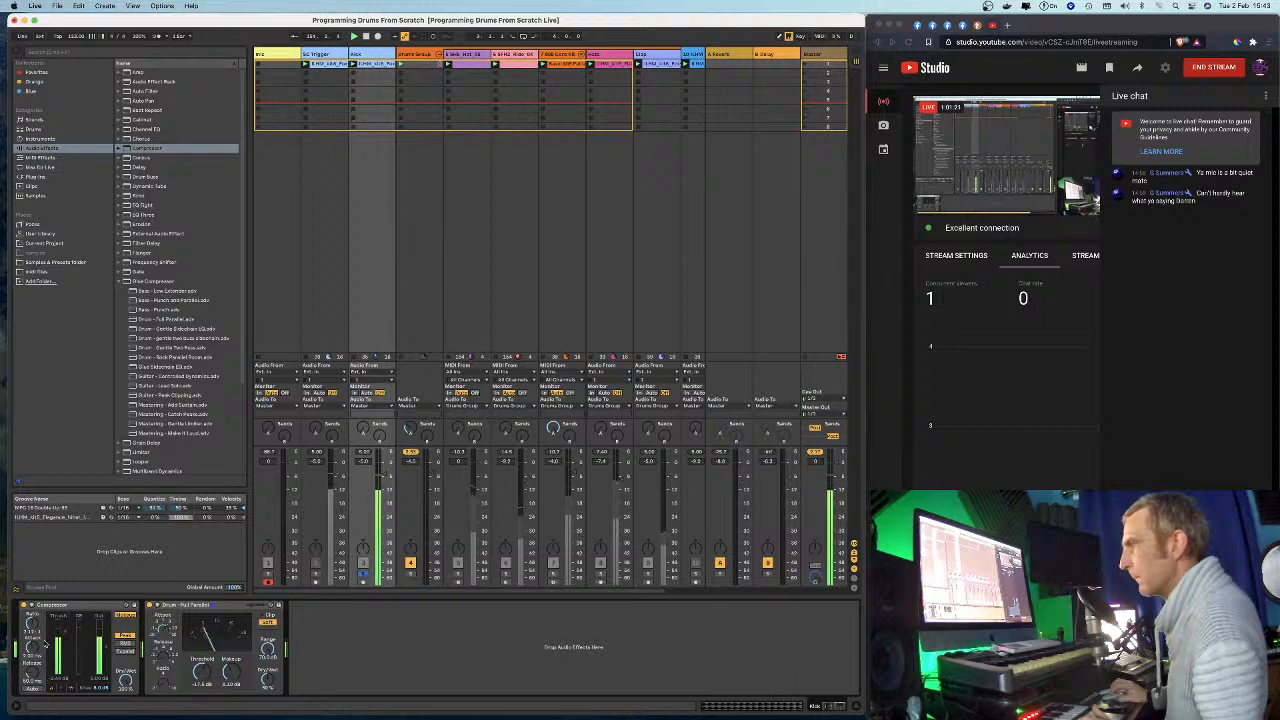
{"action": "left_click", "coordinate": [66, 692]}
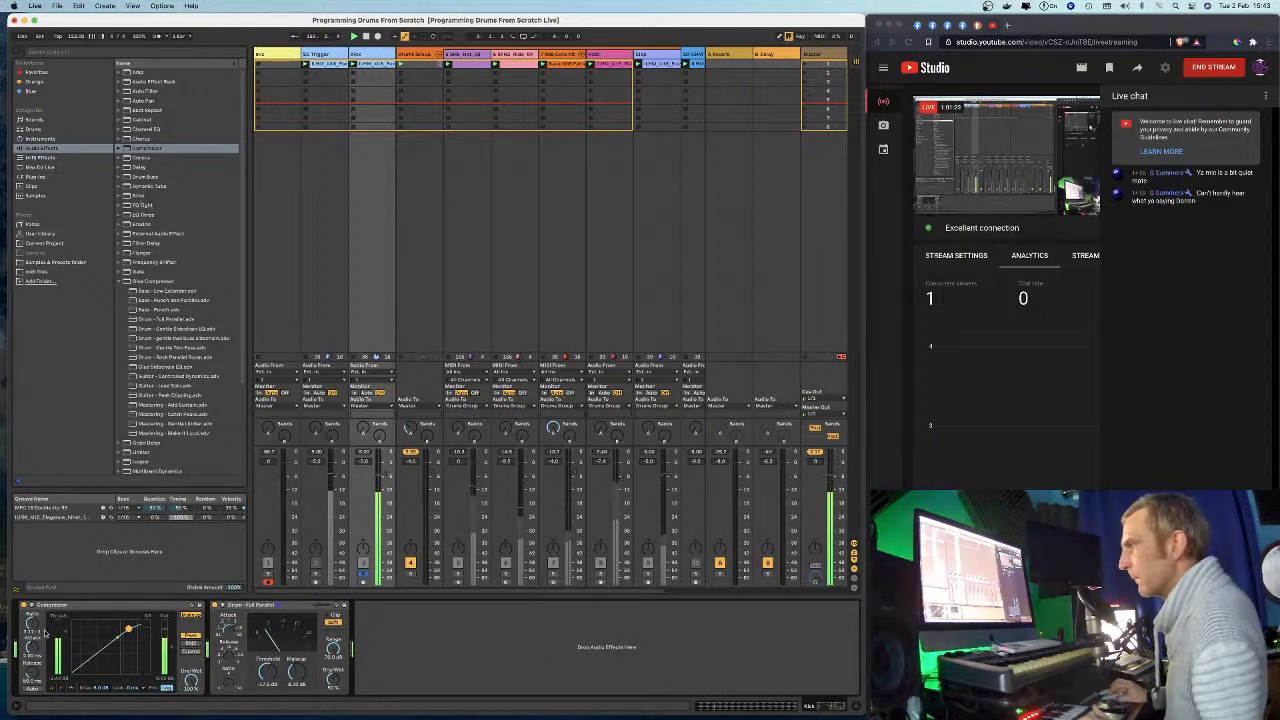
{"action": "left_click_drag", "start_coordinate": [66, 631], "coordinate": [66, 639]}
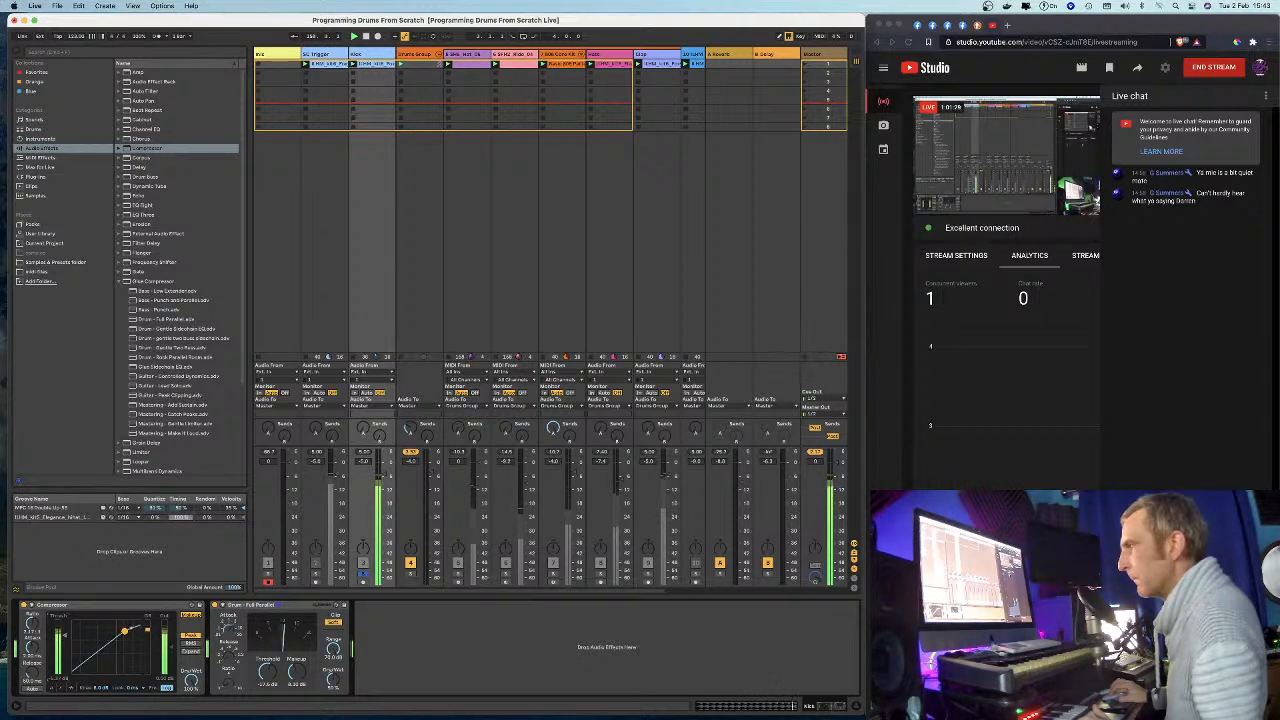
{"action": "left_click", "coordinate": [363, 577]}
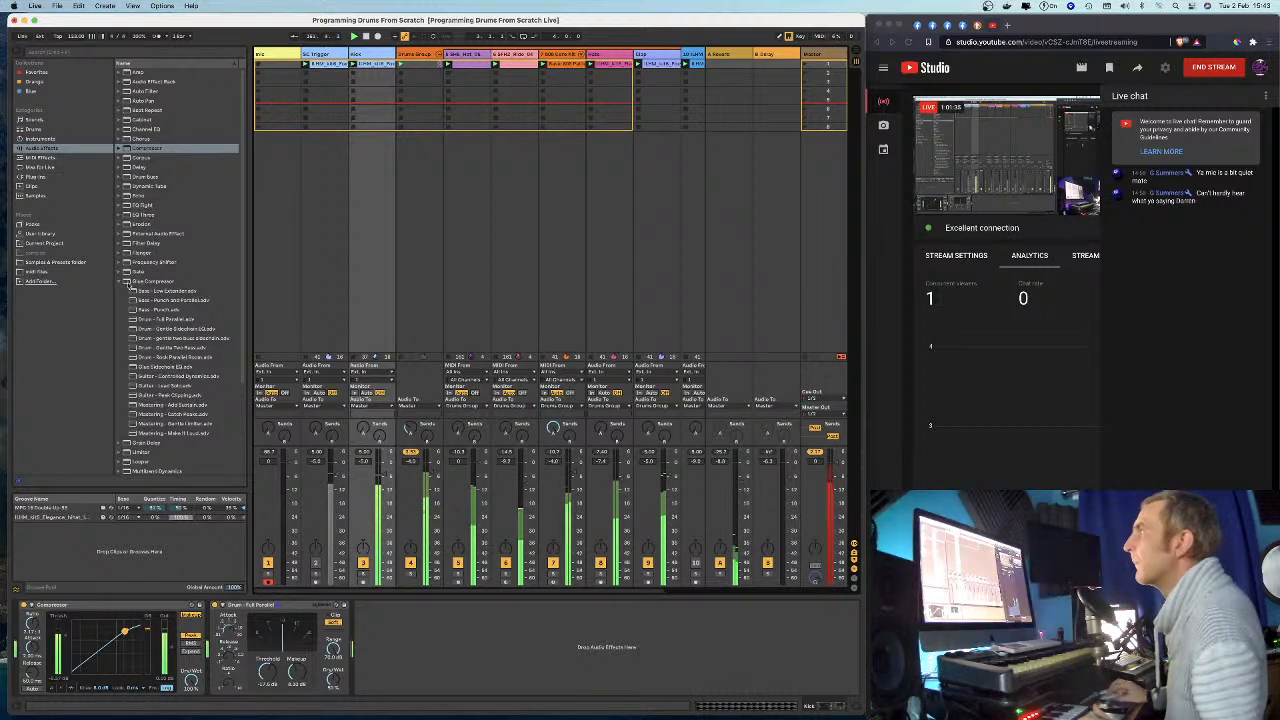
{"action": "left_click", "coordinate": [119, 282]}
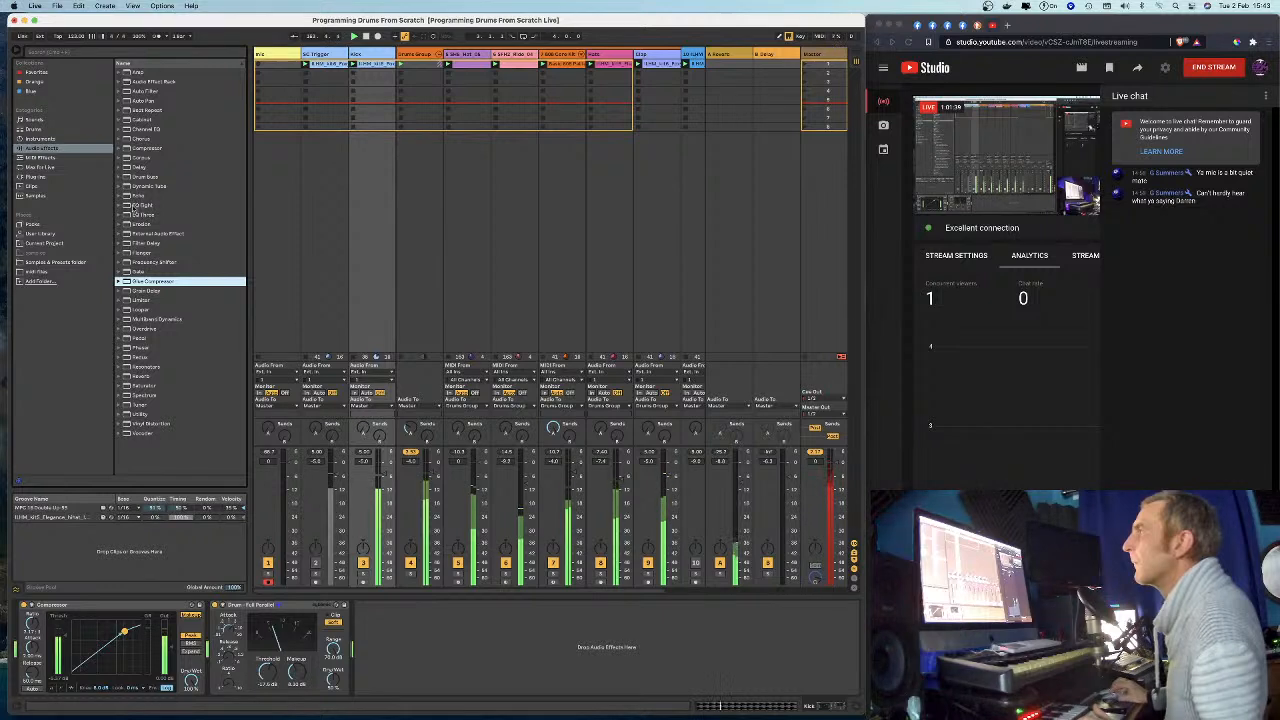
Add an EQ Eight before the Kick's Compressor and, with the Kick soloed, place its low-cut filter at about 32 Hz.
{"action": "left_click_drag", "start_coordinate": [133, 208], "coordinate": [90, 628]}
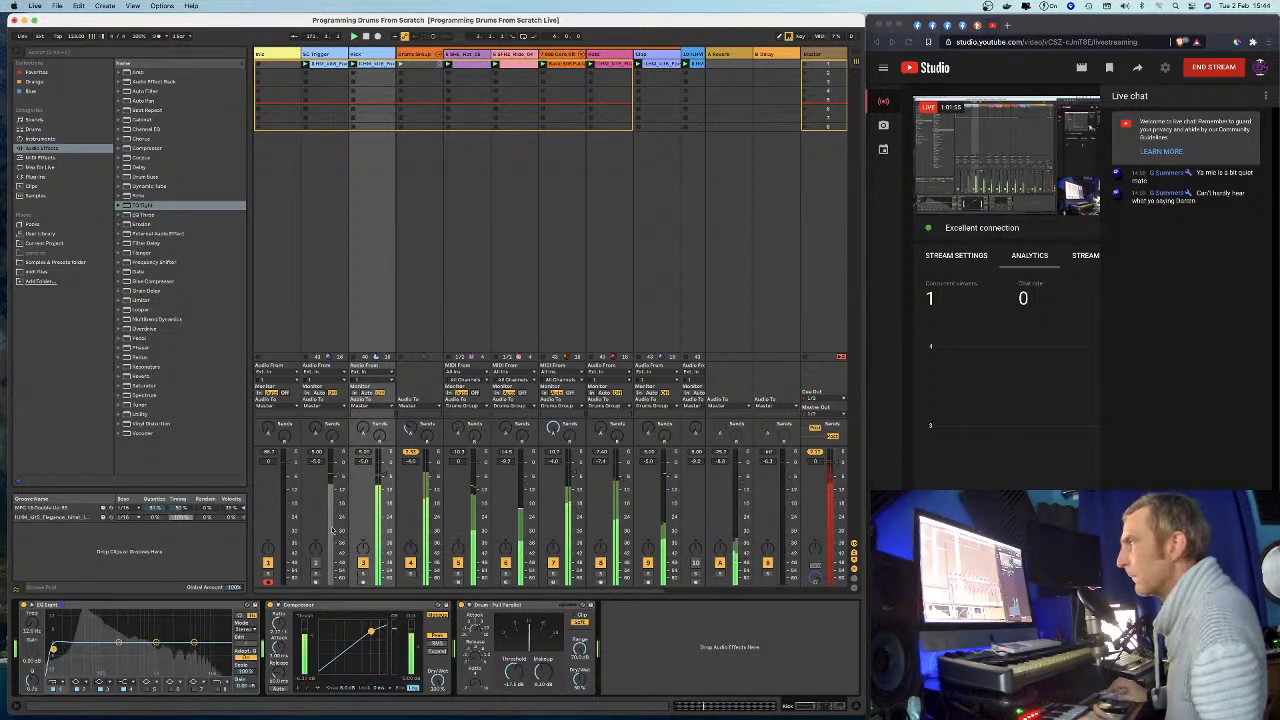
{"action": "left_click", "coordinate": [362, 576]}
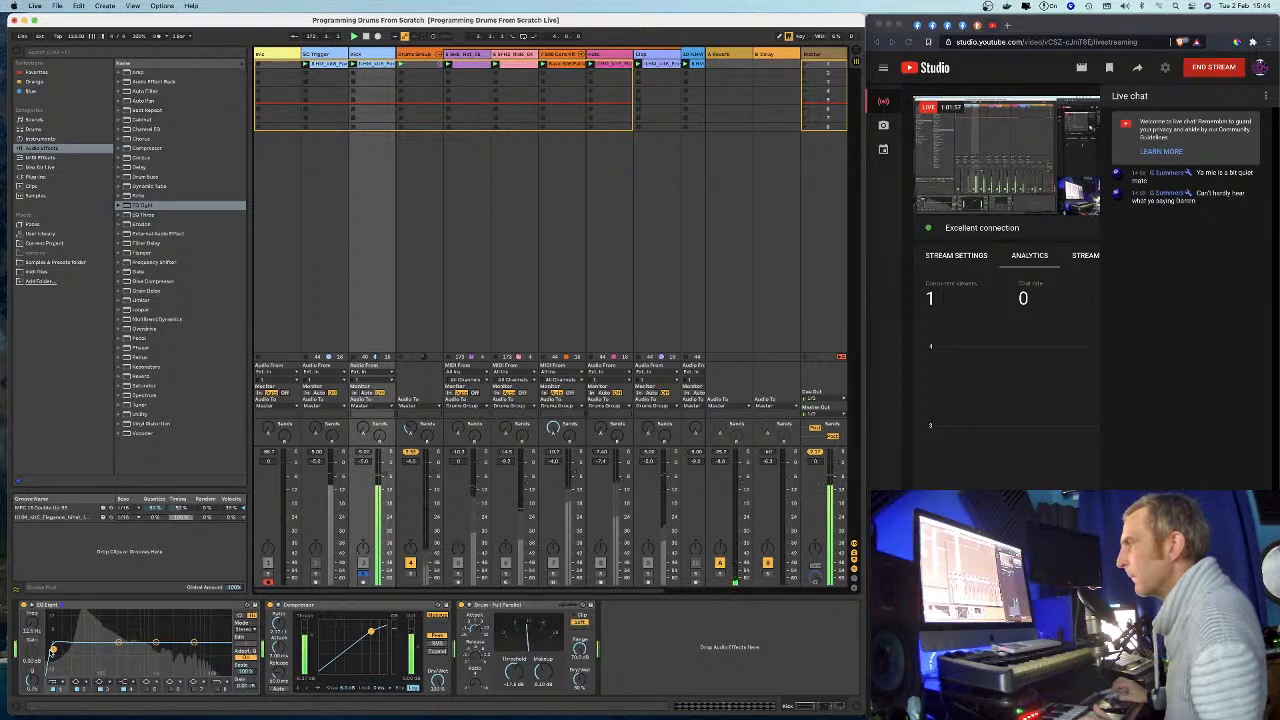
{"action": "left_click_drag", "start_coordinate": [53, 651], "coordinate": [56, 650]}
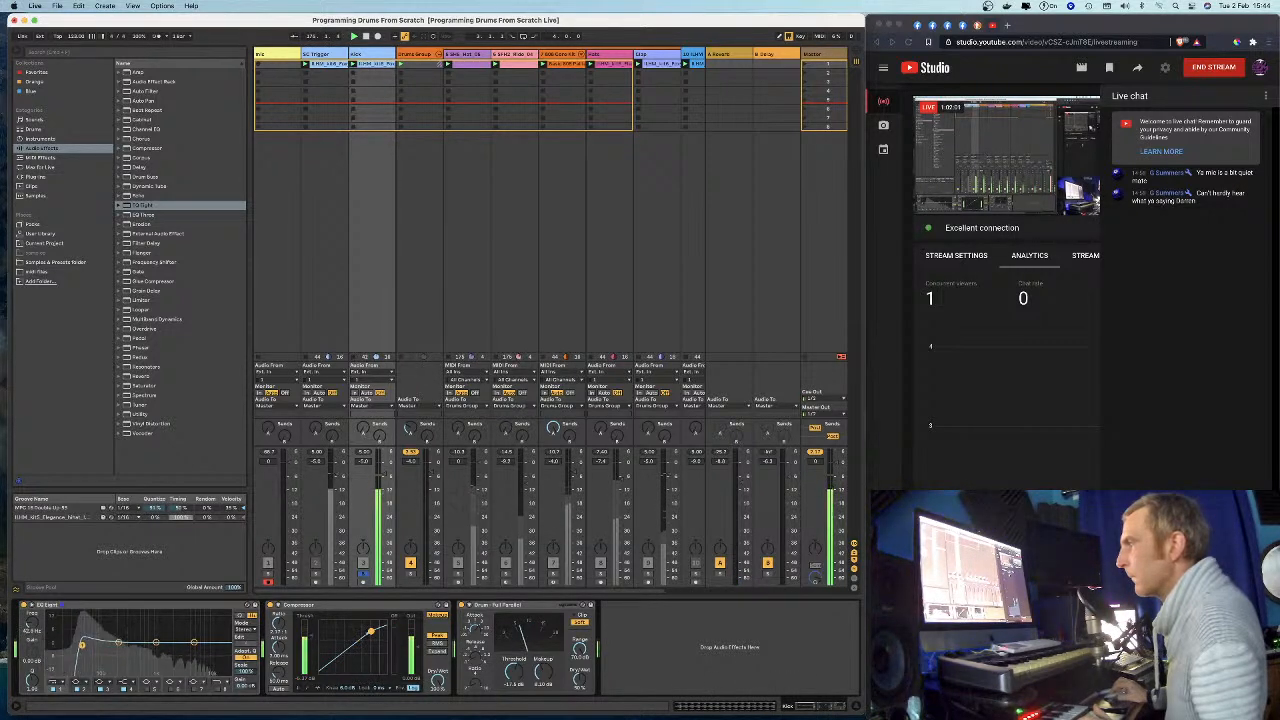
{"action": "left_click_drag", "start_coordinate": [79, 645], "coordinate": [75, 645]}
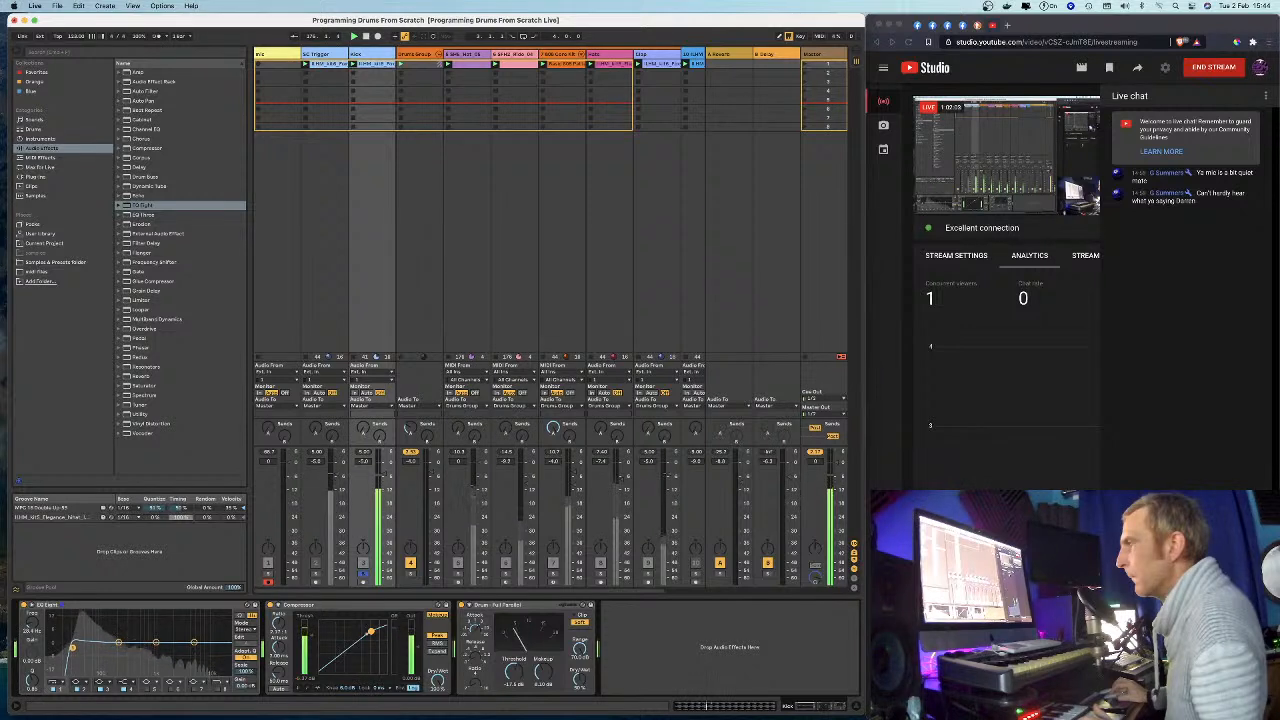
{"action": "left_click_drag", "start_coordinate": [81, 646], "coordinate": [80, 646]}
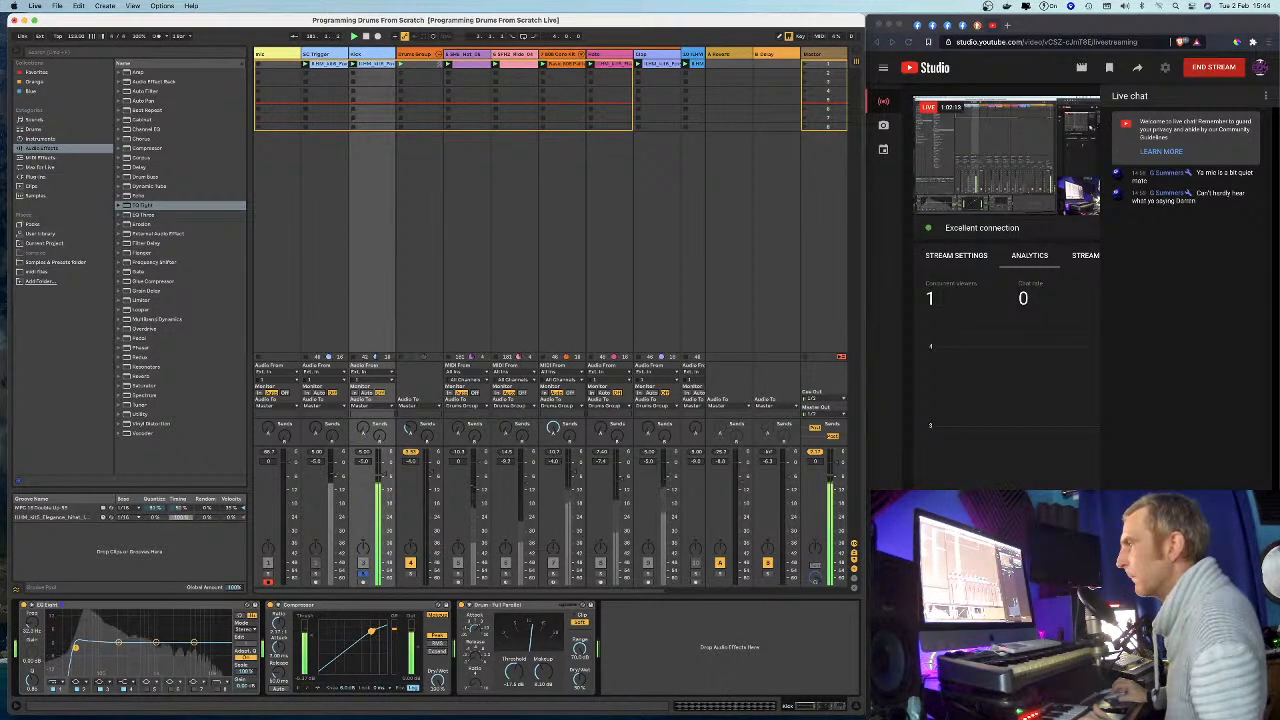
{"action": "left_click", "coordinate": [358, 577]}
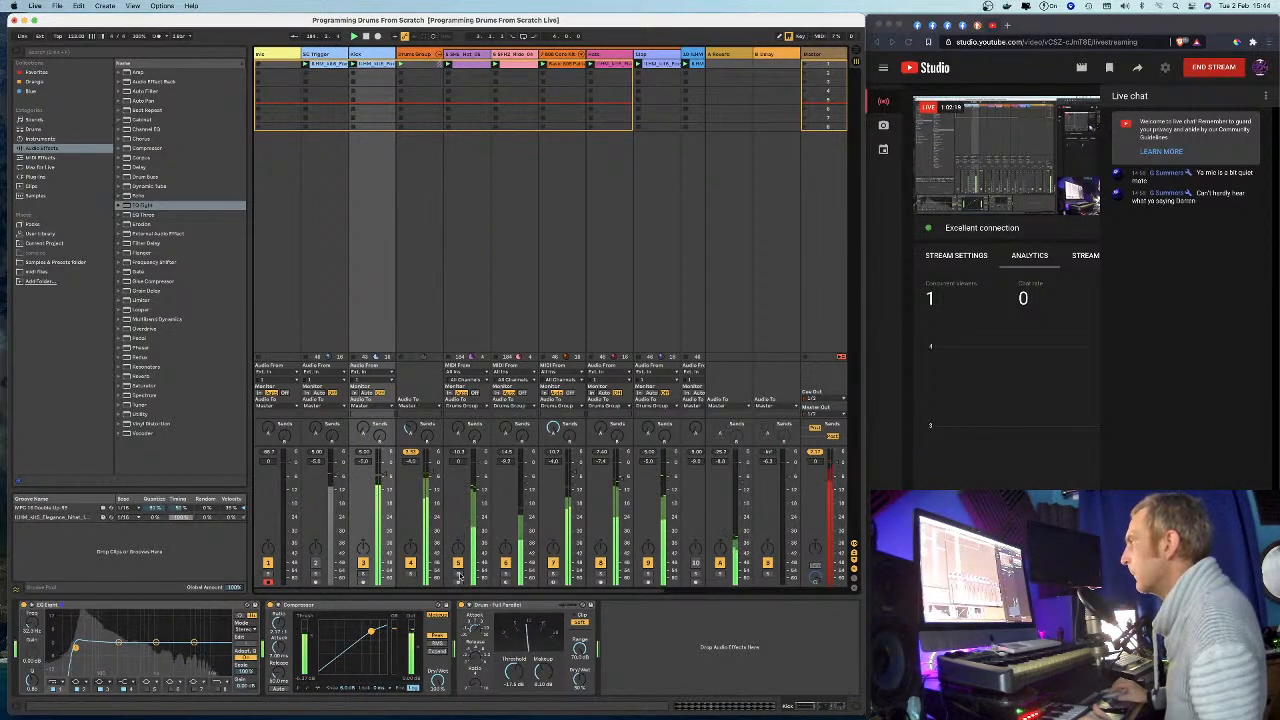
Audition the Kick soloed together with the hat, the ride and the whole Drums Group, and end with playback stopped and the solos cleared.
{"action": "left_click", "coordinate": [365, 577]}
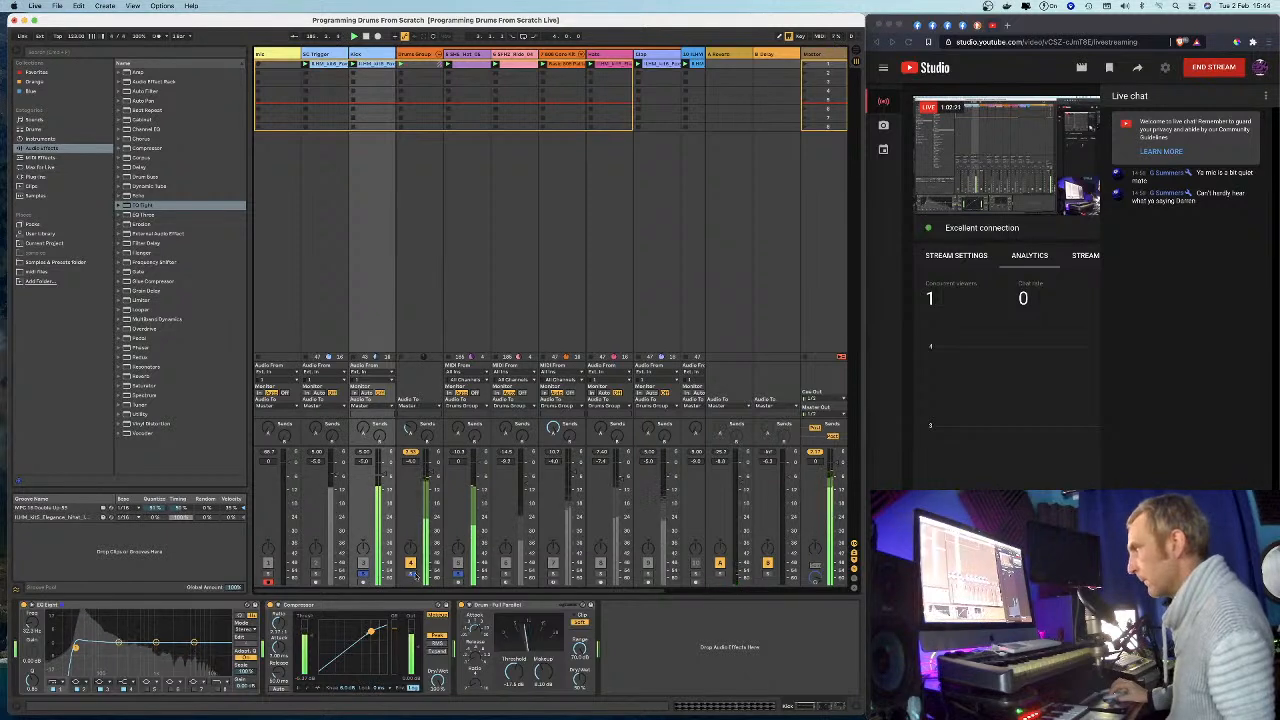
{"action": "left_click", "coordinate": [505, 576], "text": "super"}
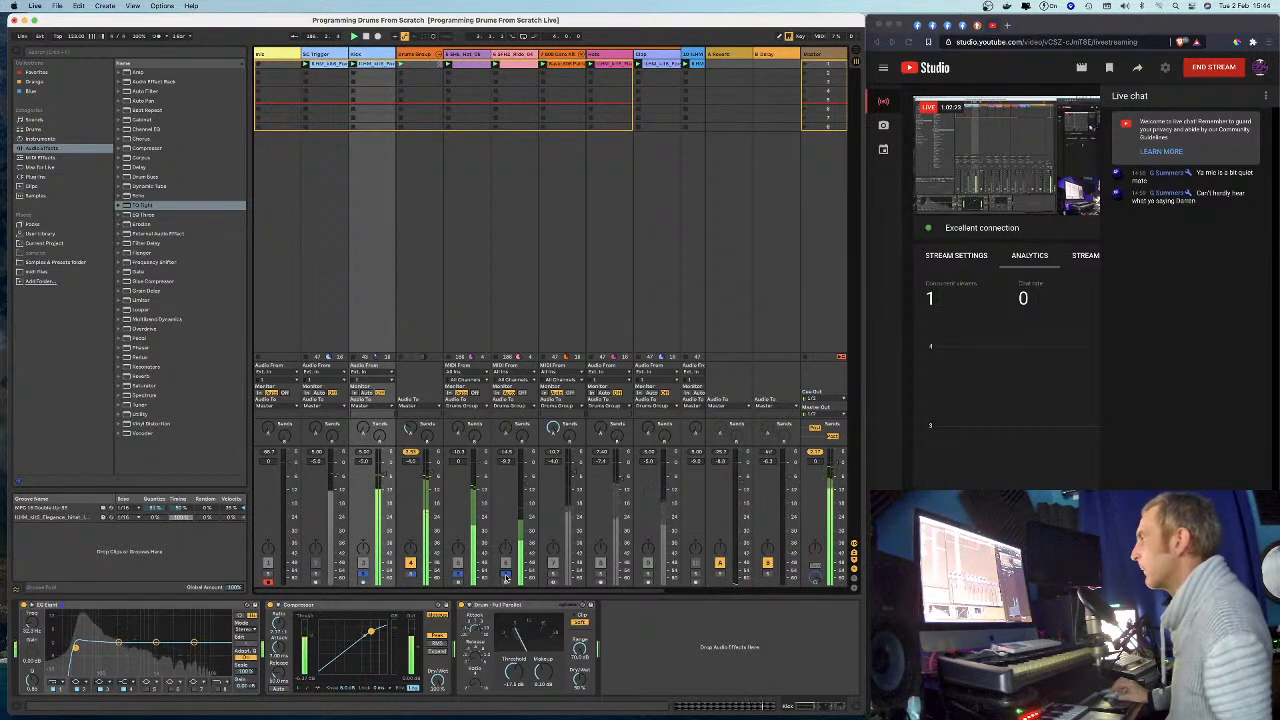
{"action": "left_click", "coordinate": [458, 575], "text": "super"}
{"action": "left_click", "coordinate": [411, 574], "text": "super"}
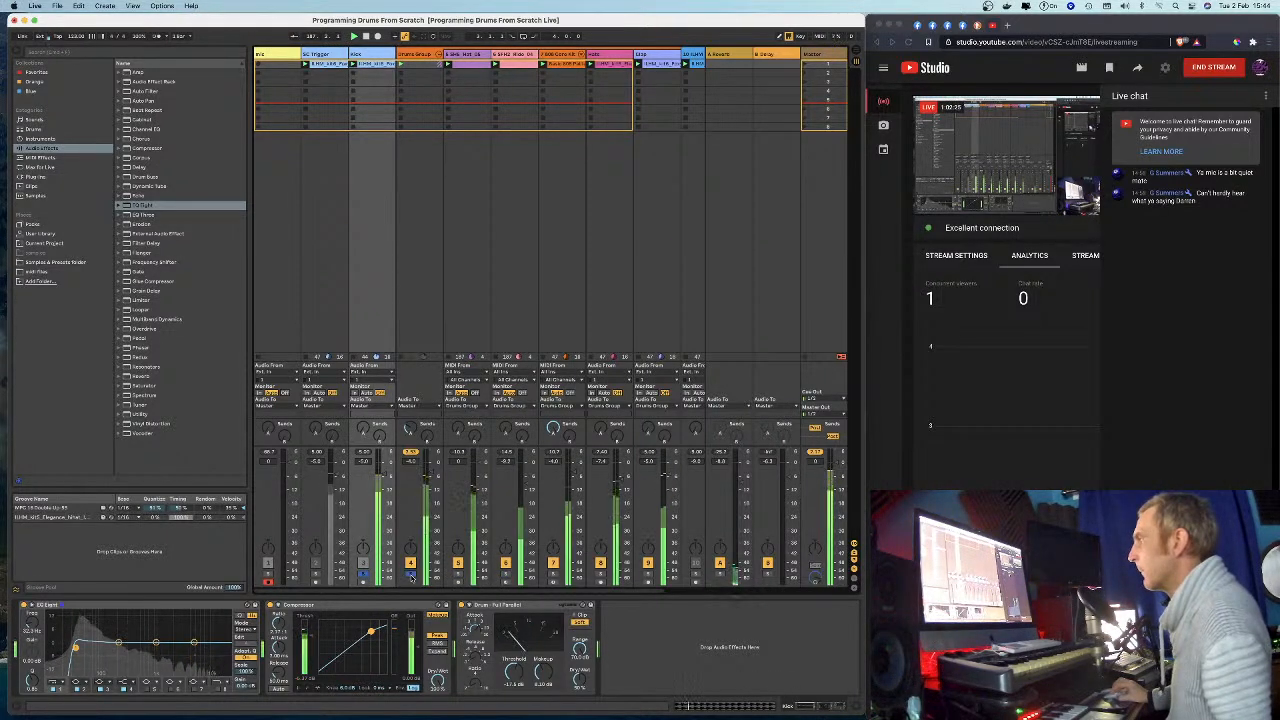
{"action": "key", "text": "Tab"}
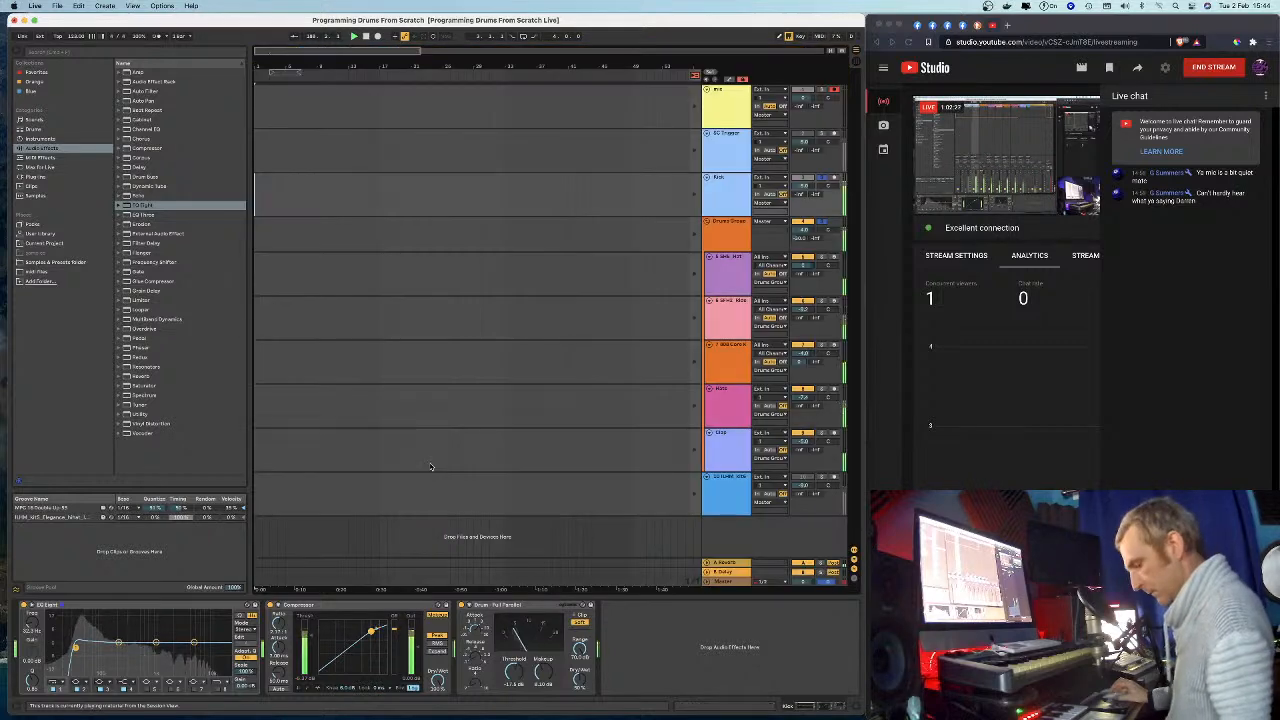
{"action": "key", "text": "Tab"}
{"action": "key", "text": "space"}
{"action": "left_click", "coordinate": [411, 574]}
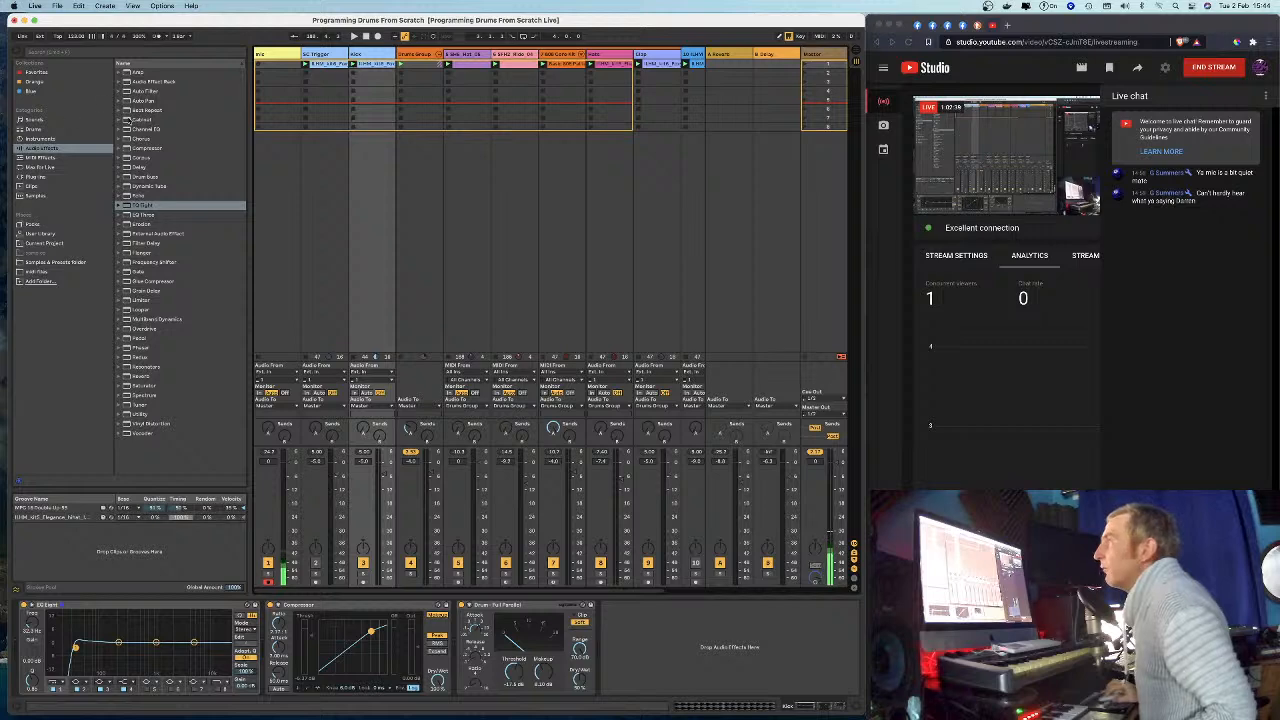
Record the Session View clips into the Arrangement from the start for about 16 bars and show the recorded arrangement.
{"action": "key", "text": "Tab"}
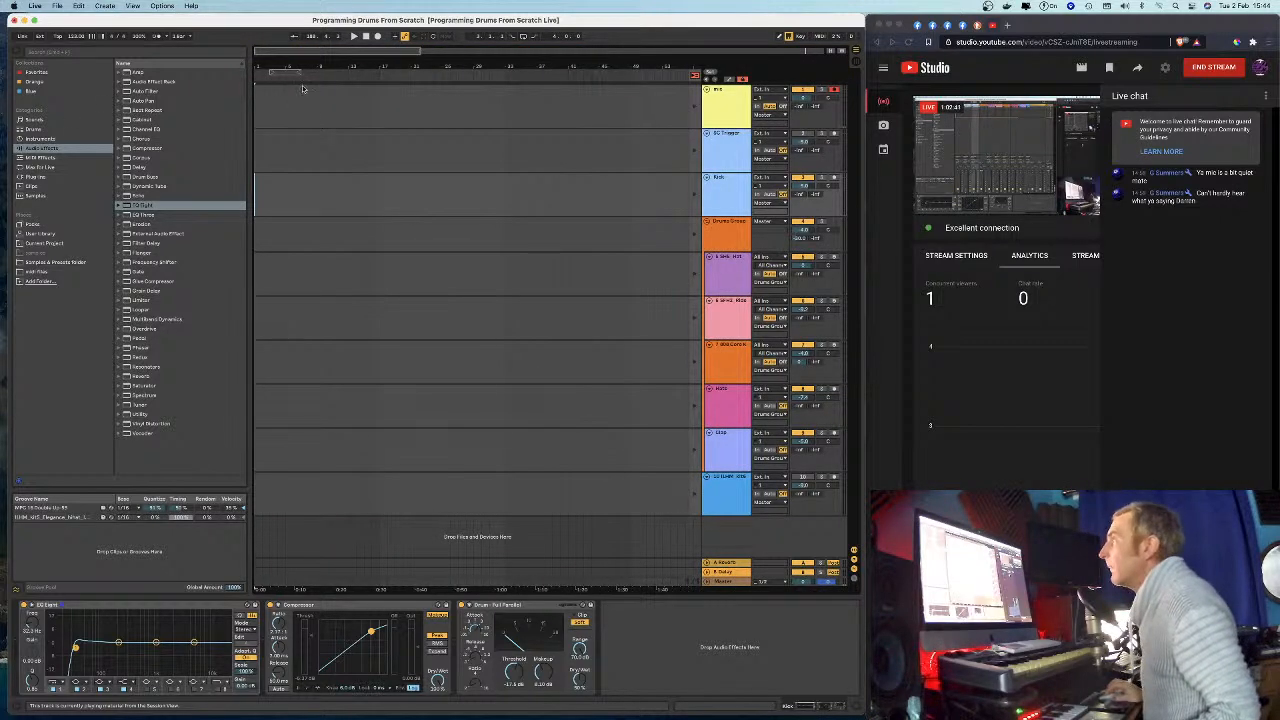
{"action": "key", "text": "Tab"}
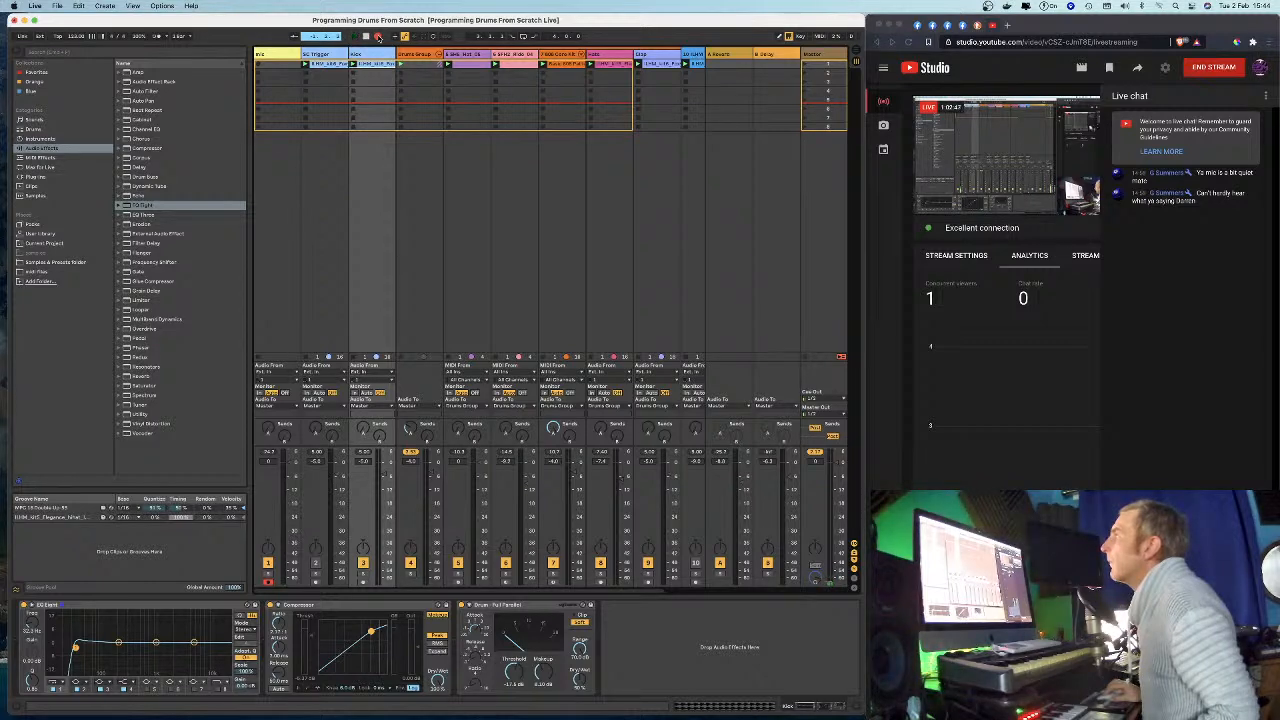
{"action": "key", "text": "Tab"}
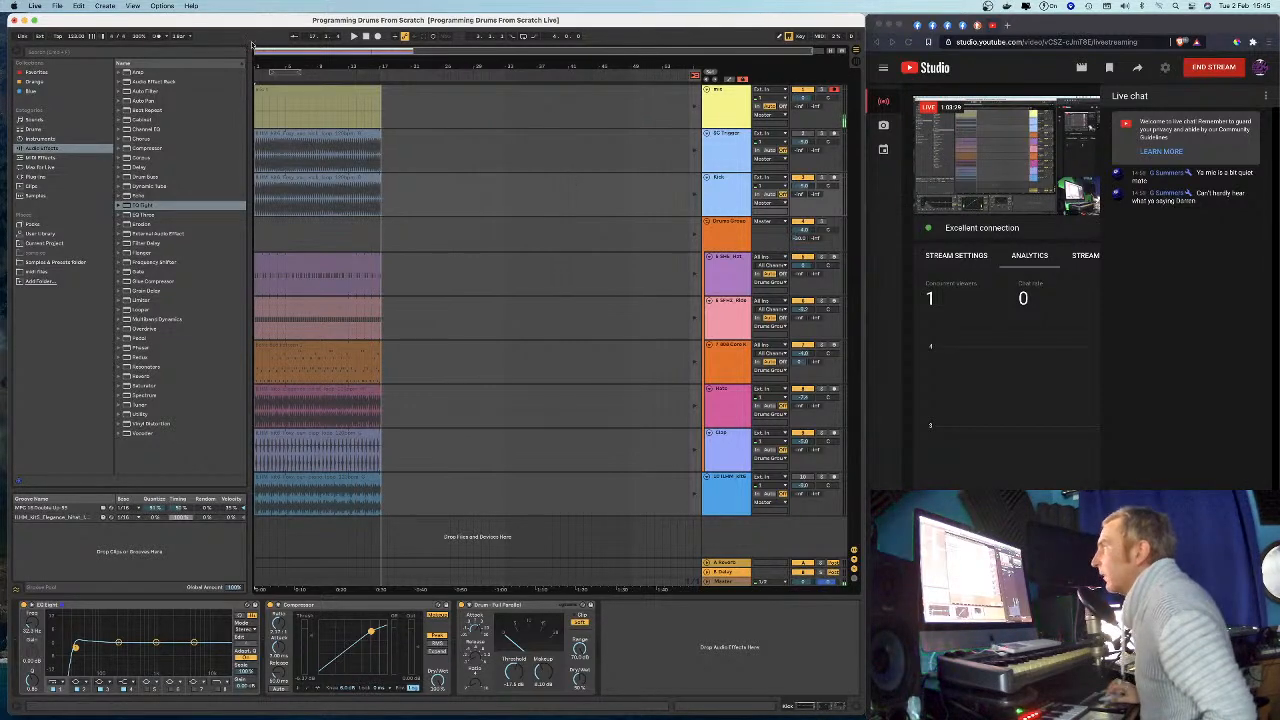
Hide the browser, delete the recorded clip on the mic track and set that track's monitoring to In.
{"action": "left_click_drag", "start_coordinate": [254, 65], "coordinate": [247, 79]}
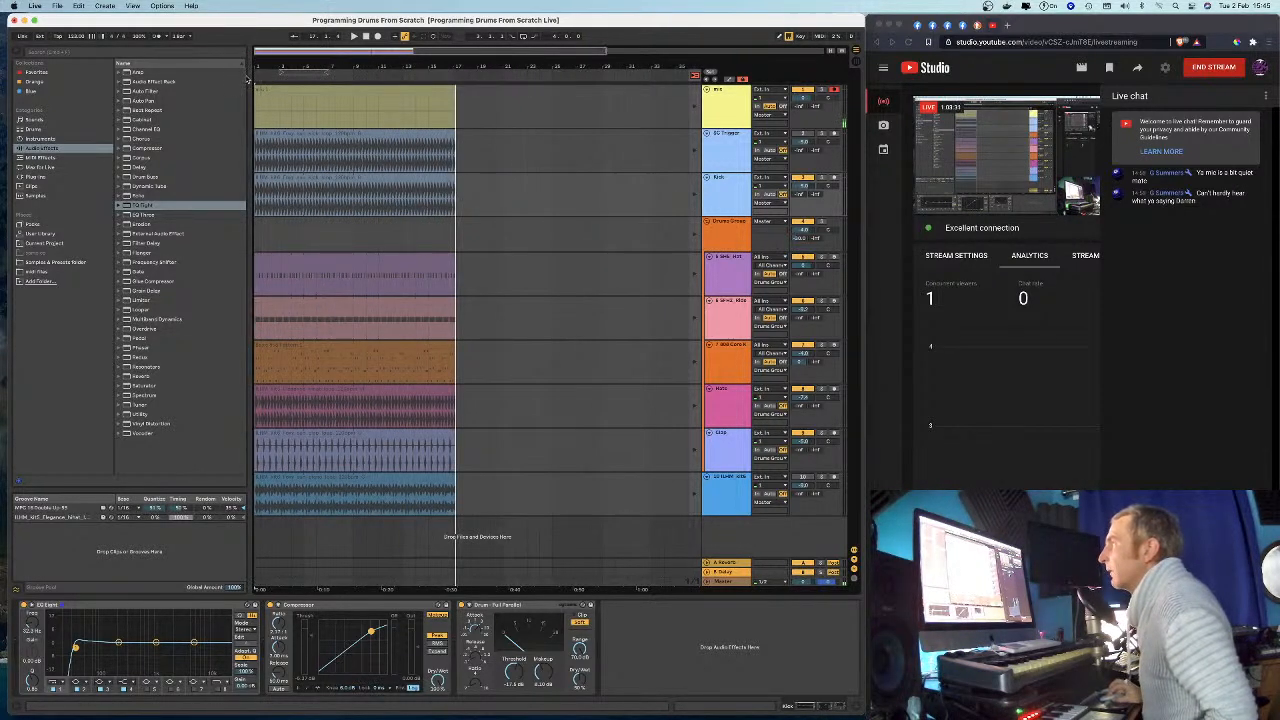
{"action": "left_click", "coordinate": [15, 50]}
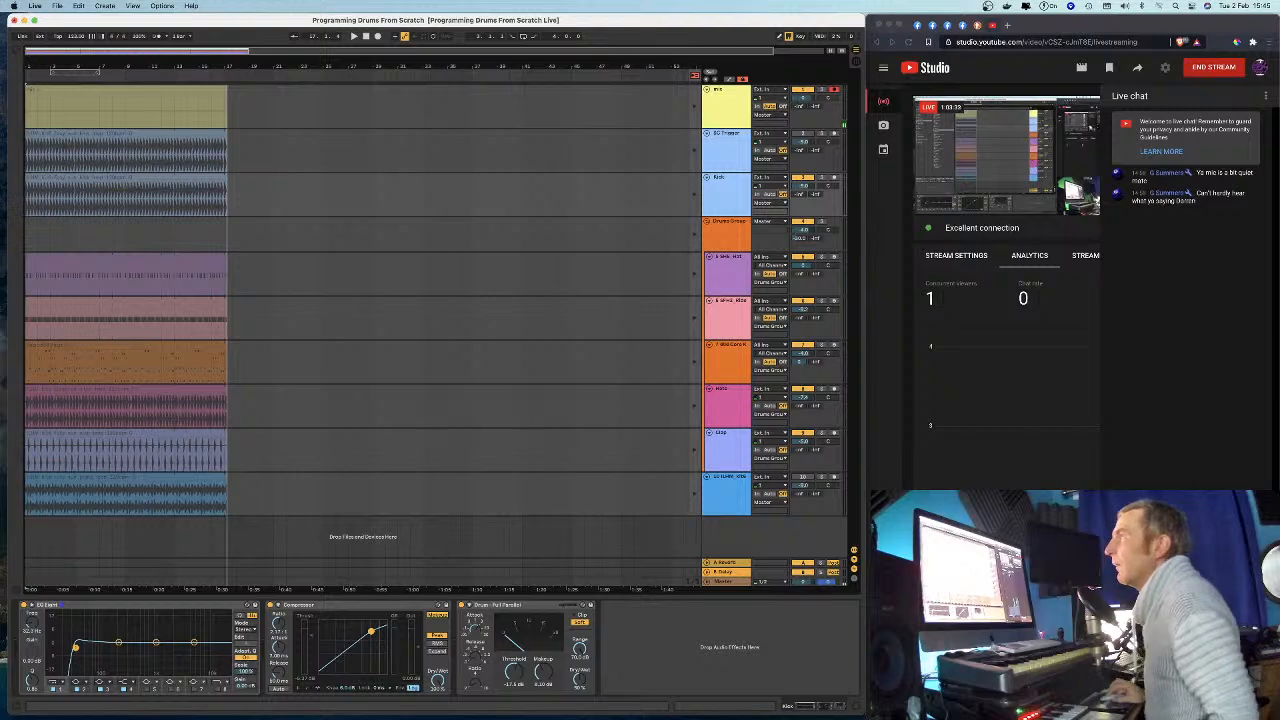
{"action": "left_click_drag", "start_coordinate": [555, 60], "coordinate": [555, 52]}
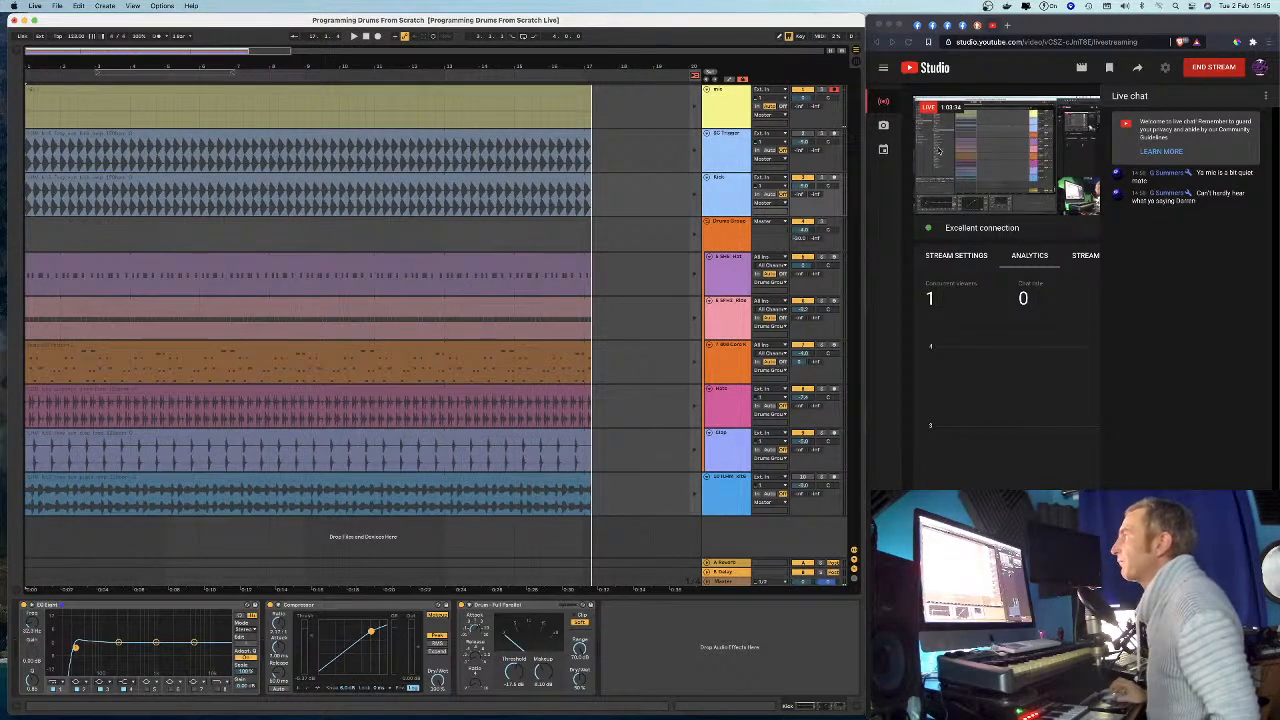
{"action": "left_click", "coordinate": [713, 97]}
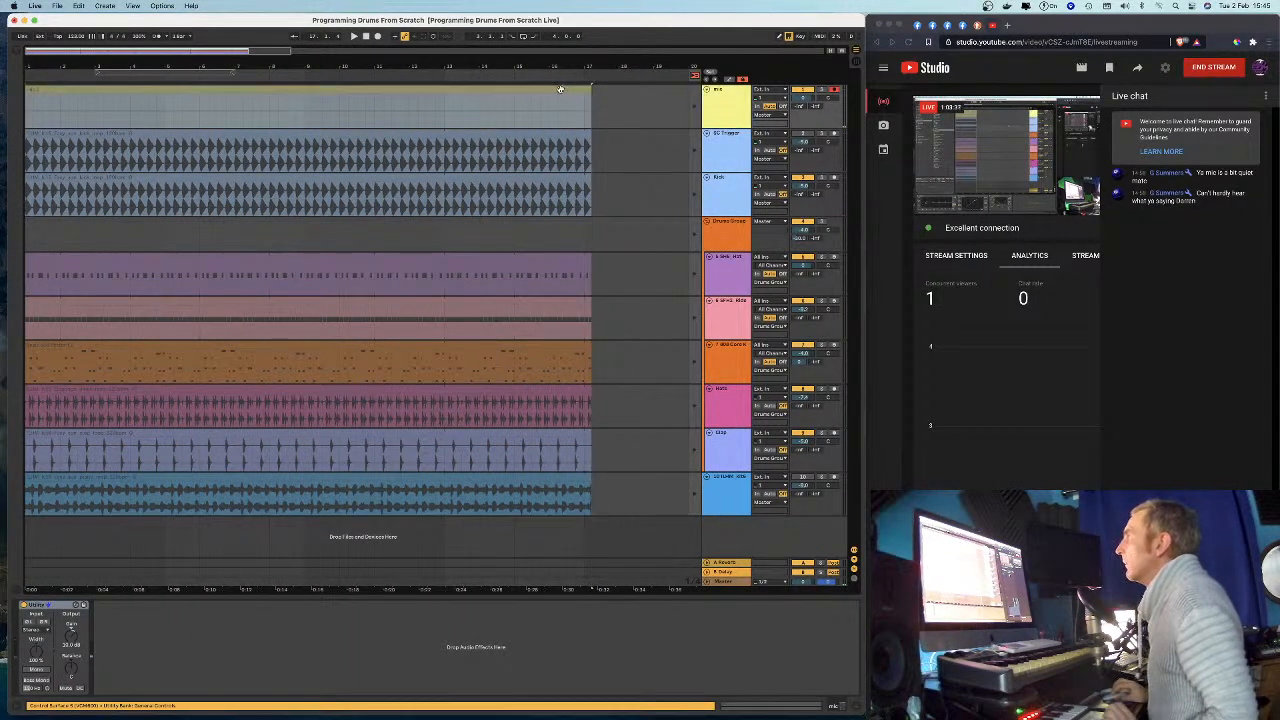
{"action": "left_click", "coordinate": [636, 100]}
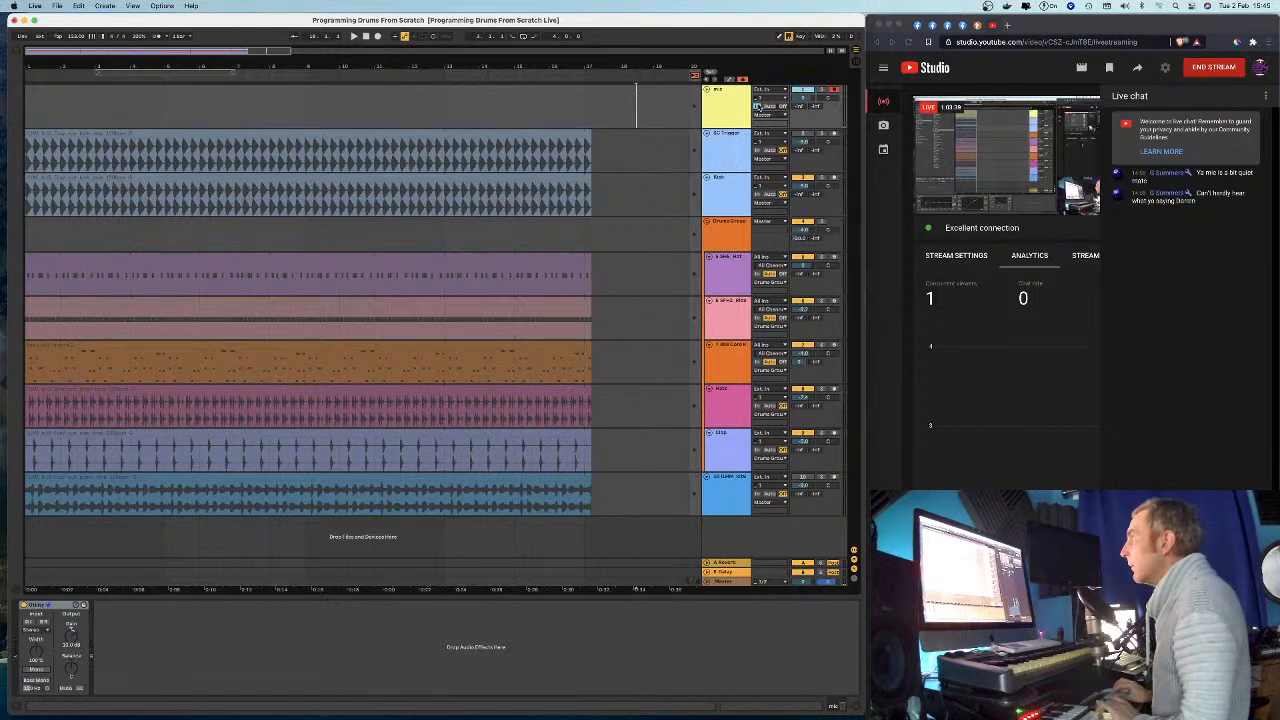
Fold the mic, SC Trigger and Kick tracks and return all tracks to Arrangement playback.
{"action": "left_click", "coordinate": [708, 90]}
{"action": "left_click", "coordinate": [723, 101]}
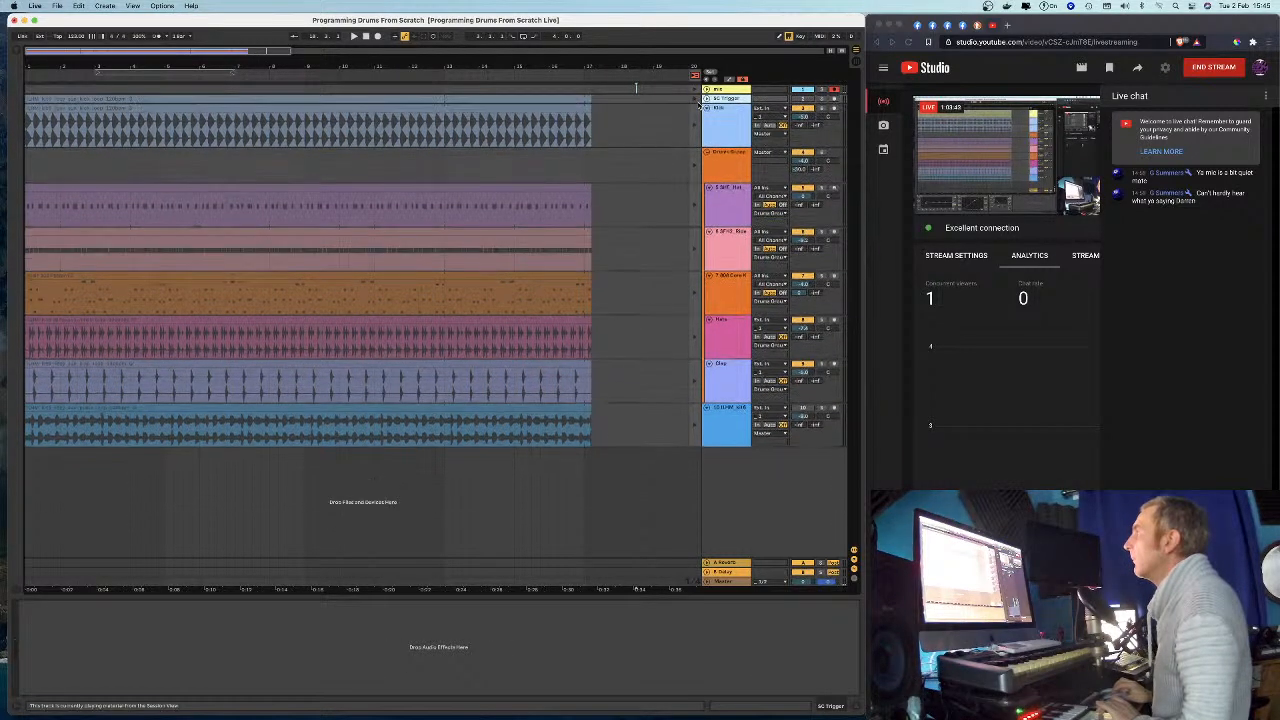
{"action": "left_click", "coordinate": [706, 98]}
{"action": "left_click", "coordinate": [711, 112]}
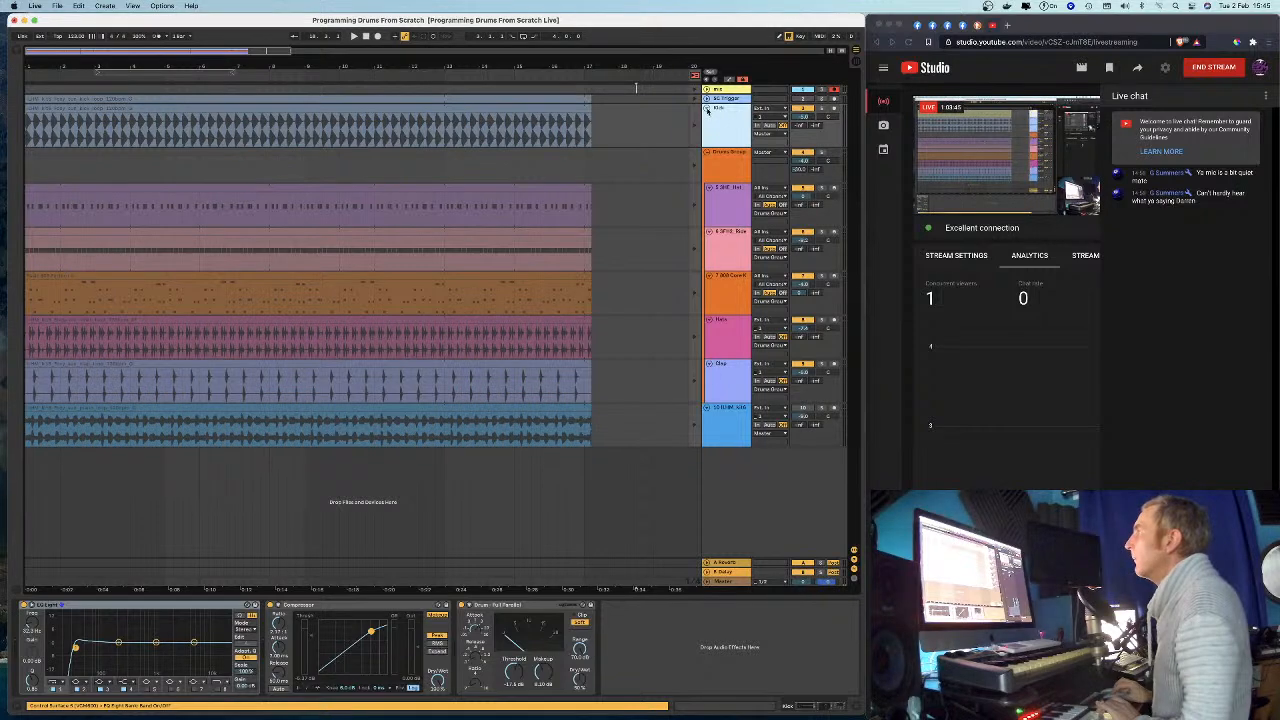
{"action": "left_click", "coordinate": [706, 108]}
{"action": "left_click", "coordinate": [718, 133]}
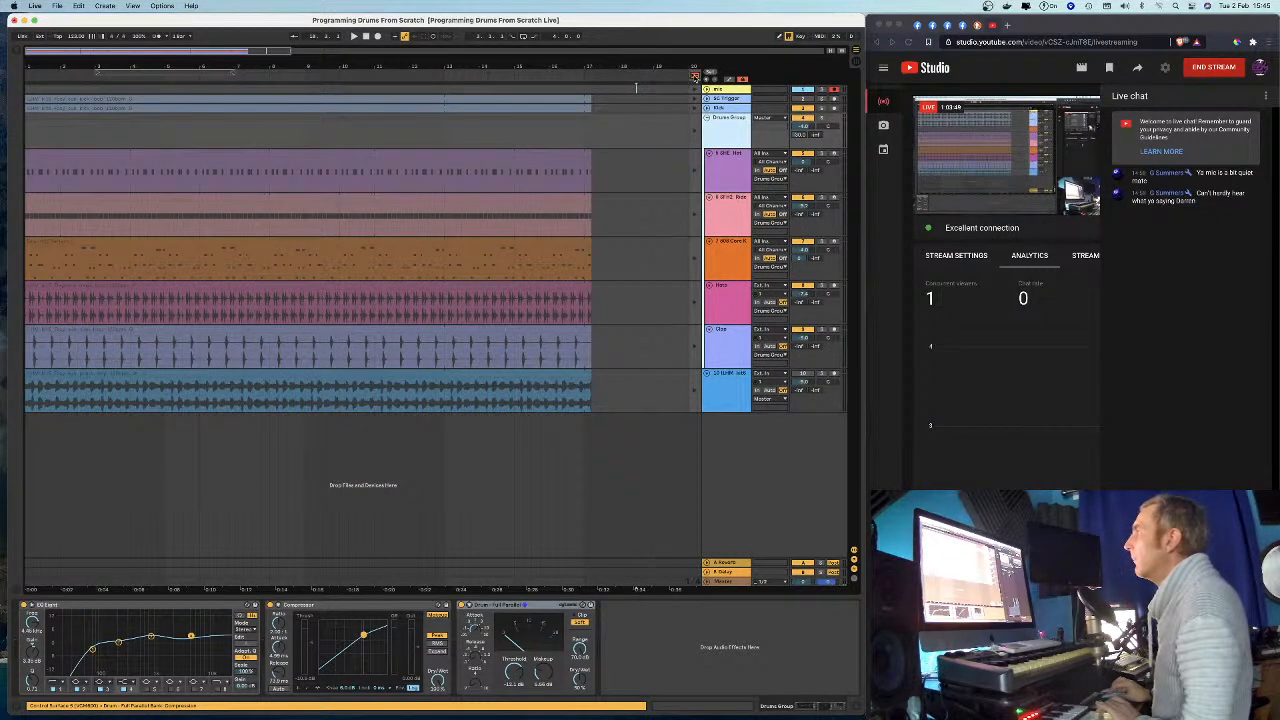
{"action": "left_click", "coordinate": [697, 75]}
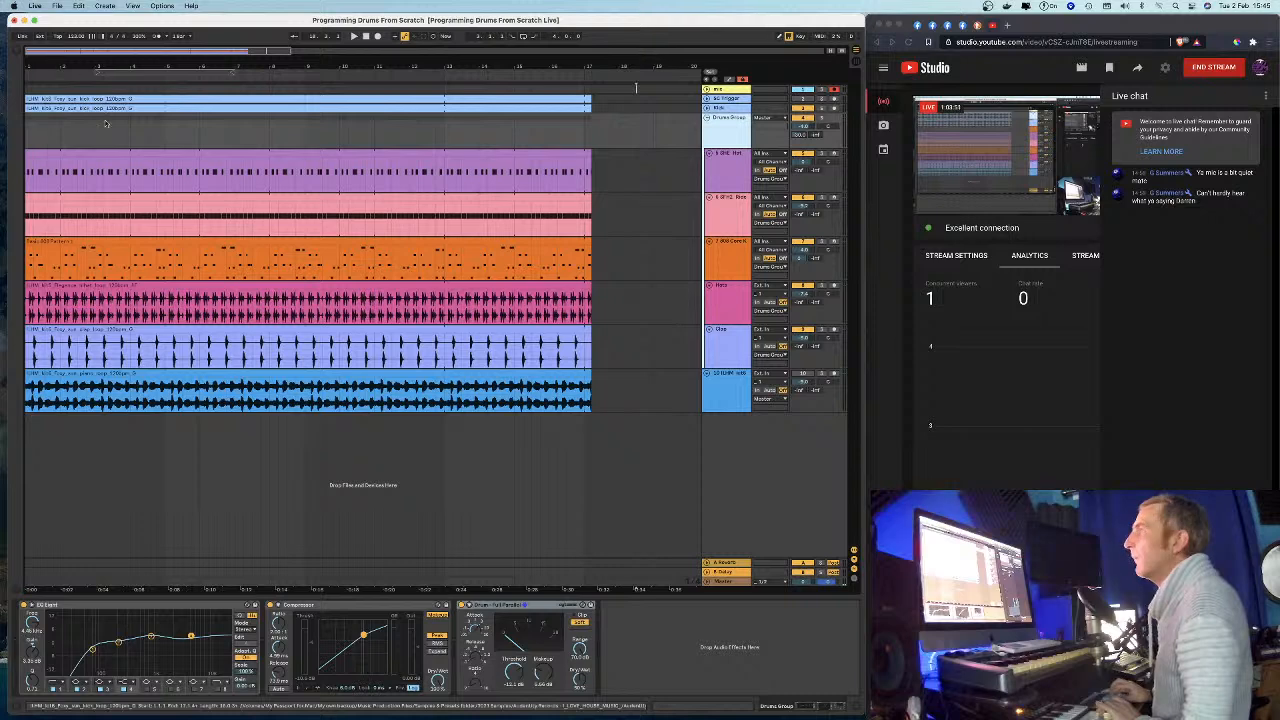
Loop the length of the recorded hat clip and try extending the ends of all recorded clips.
{"action": "left_click", "coordinate": [127, 152]}
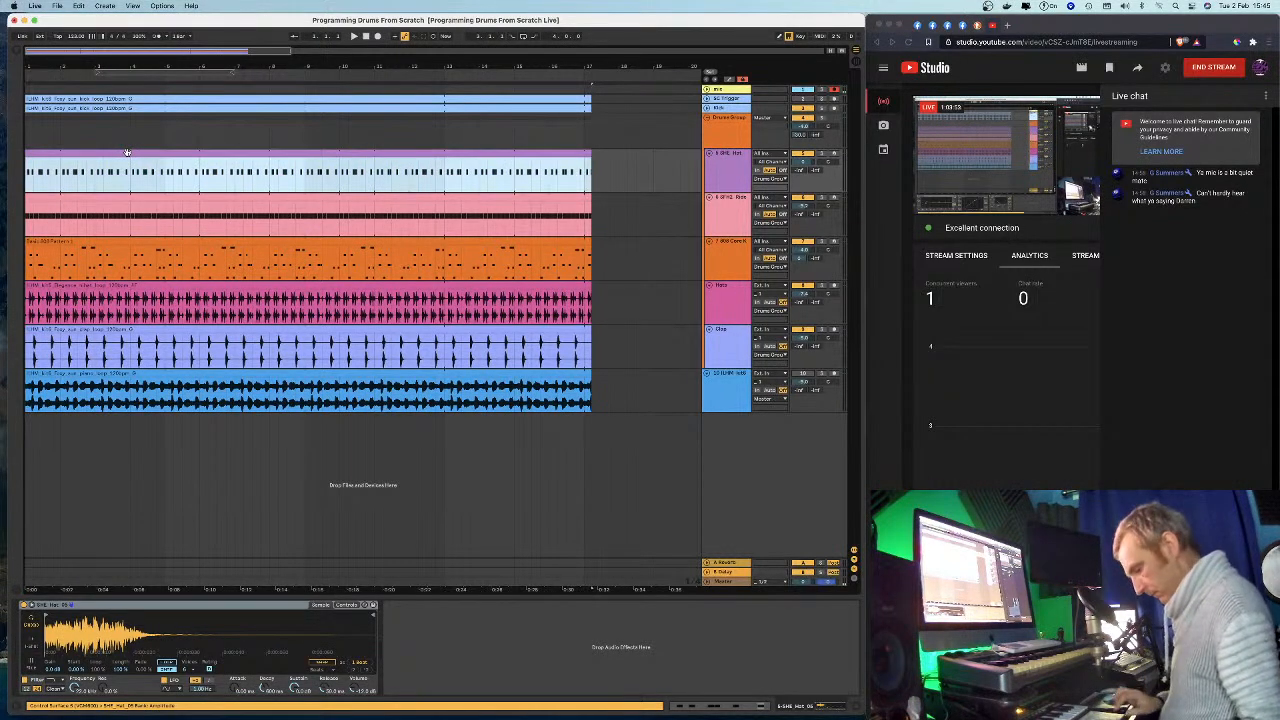
{"action": "key", "text": "super+l"}
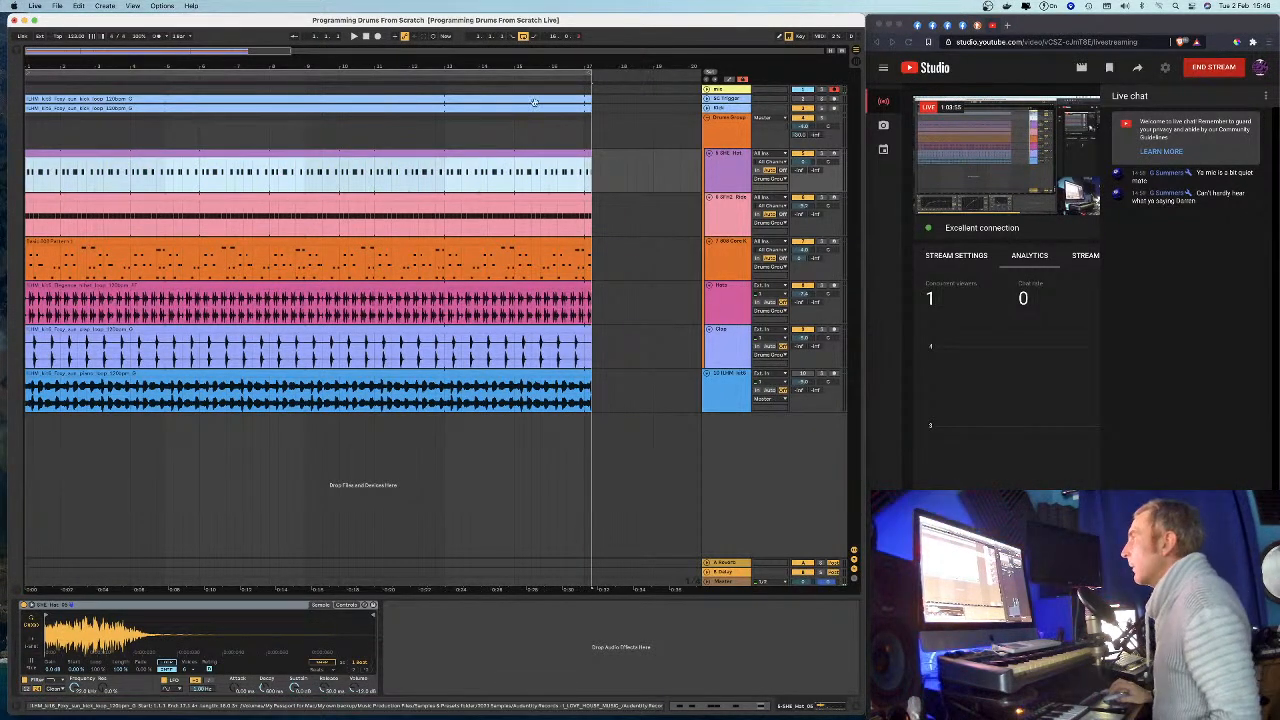
{"action": "scroll", "coordinate": [590, 96], "scroll_direction": "up", "scroll_amount": 5}
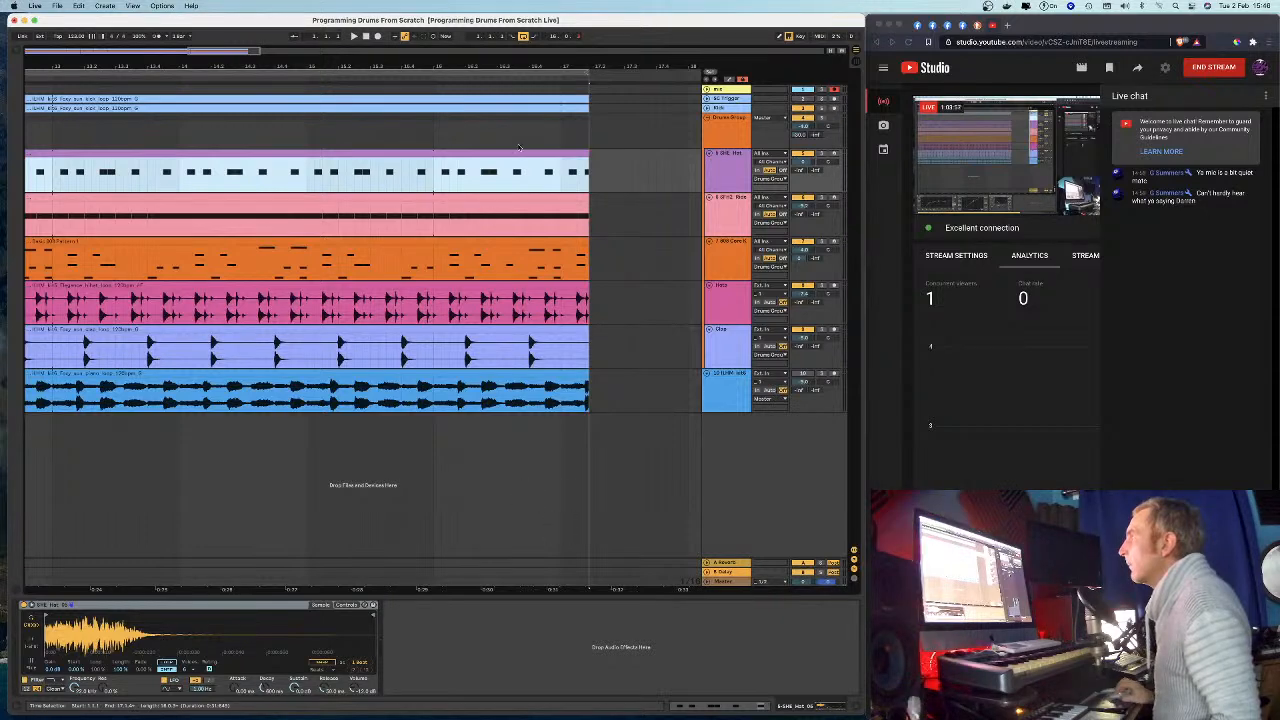
{"action": "left_click", "coordinate": [602, 118]}
{"action": "key", "text": "super+a"}
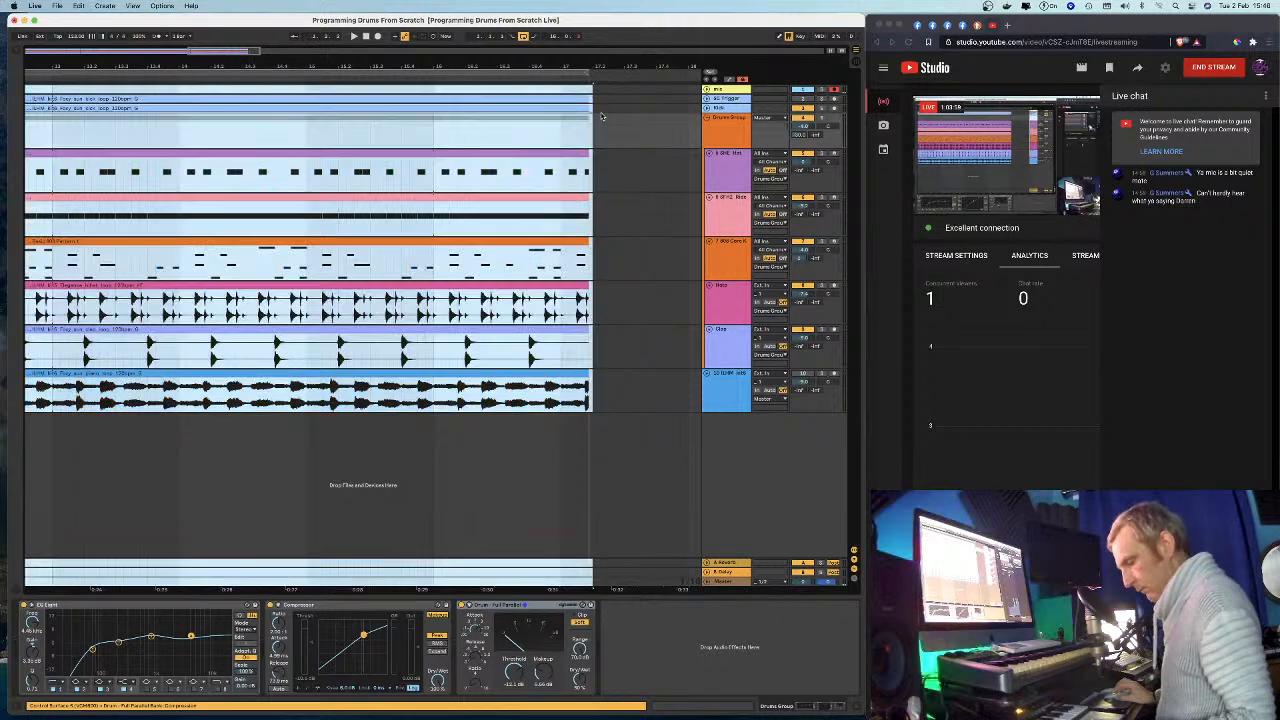
{"action": "mouse_move", "coordinate": [590, 98]}
{"action": "left_mouse_down"}
{"action": "mouse_move", "coordinate": [572, 97]}
{"action": "mouse_move", "coordinate": [608, 97]}
{"action": "left_mouse_up"}
Set the arrangement's fixed grid to 1 Bar.
{"action": "right_click", "coordinate": [617, 130]}
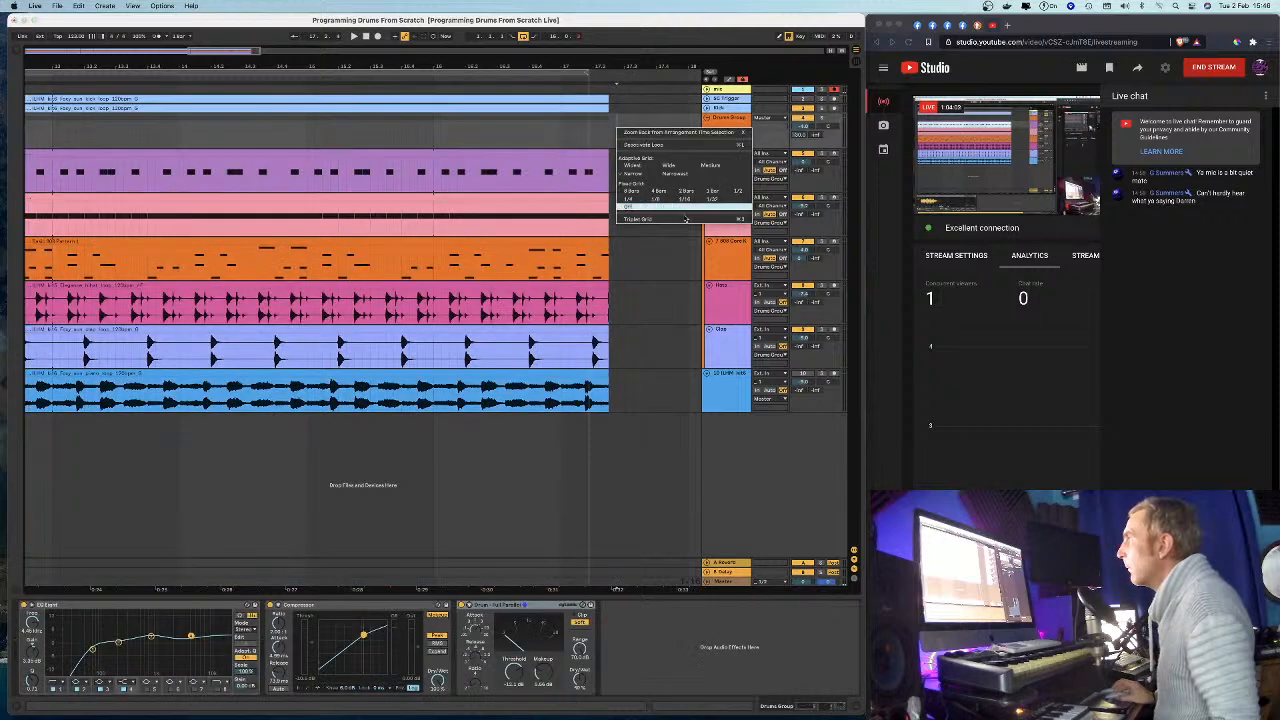
{"action": "left_click", "coordinate": [712, 193]}
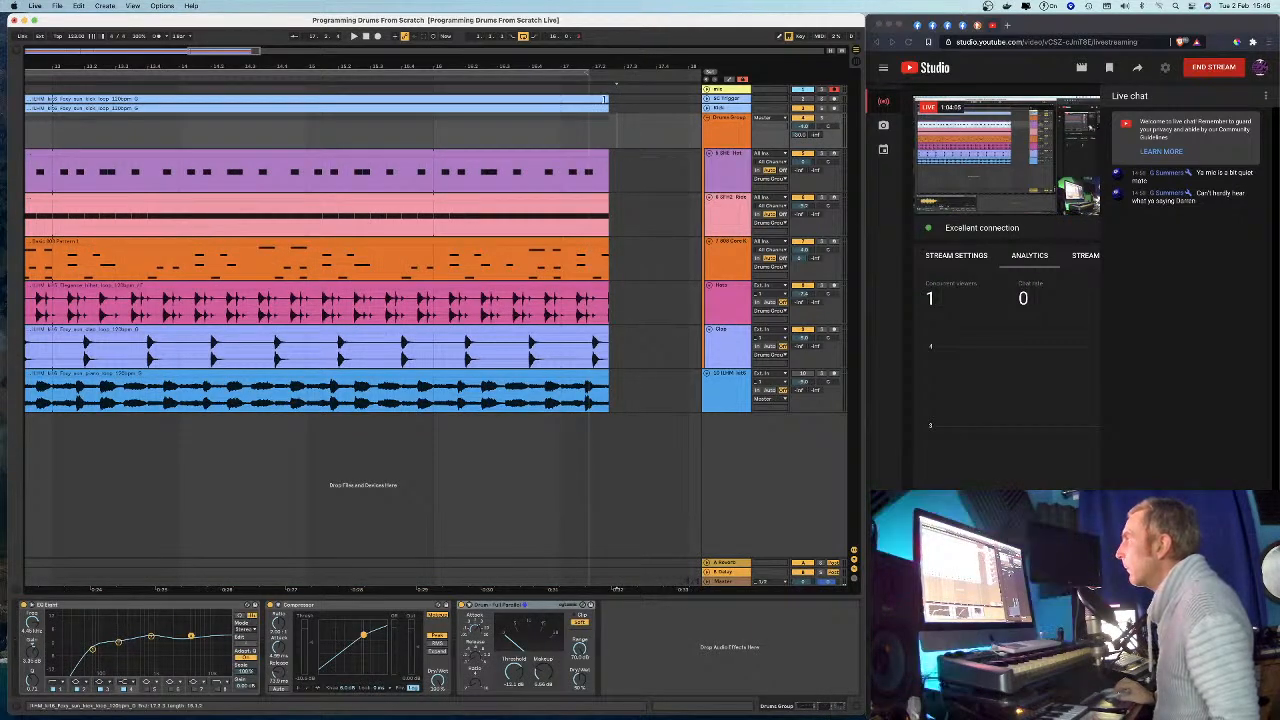
{"action": "left_click", "coordinate": [563, 98]}
{"action": "left_click_drag", "start_coordinate": [564, 98], "coordinate": [566, 99]}
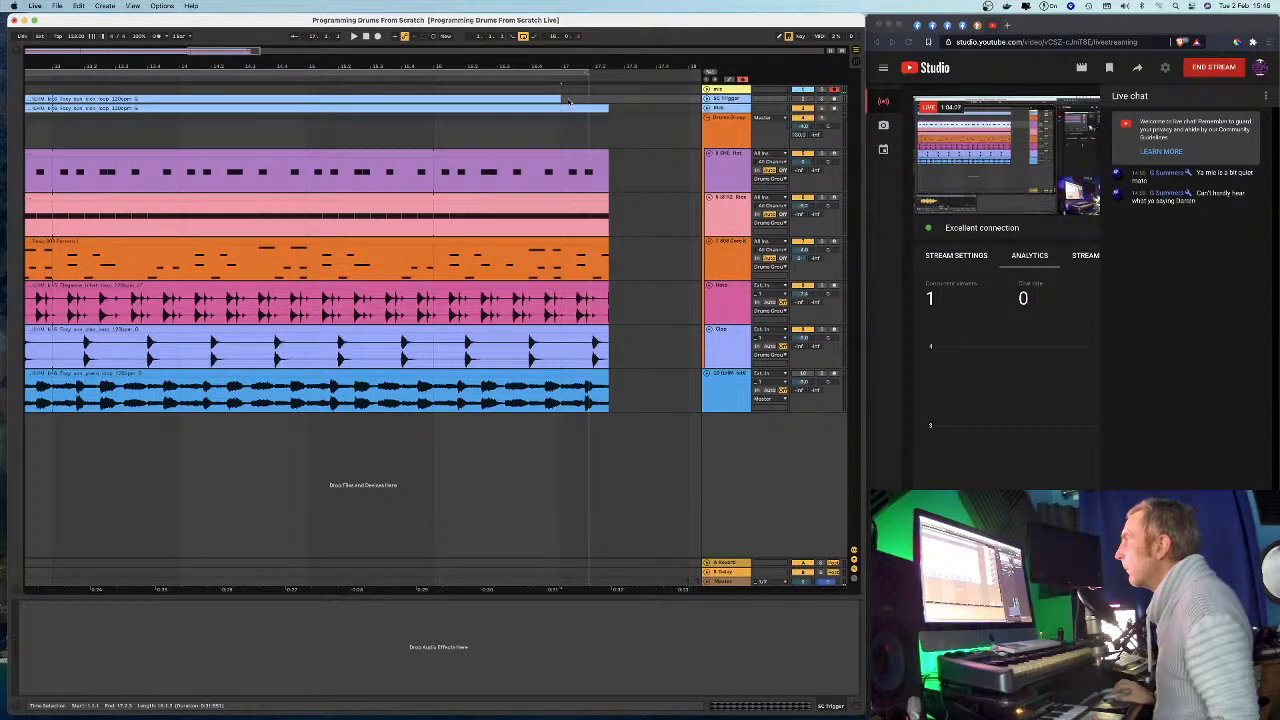
{"action": "key", "text": "super+z"}
Trim all recorded clips to end at bar 17 and loop the arrangement over their full 16-bar length.
{"action": "key", "text": "super+a"}
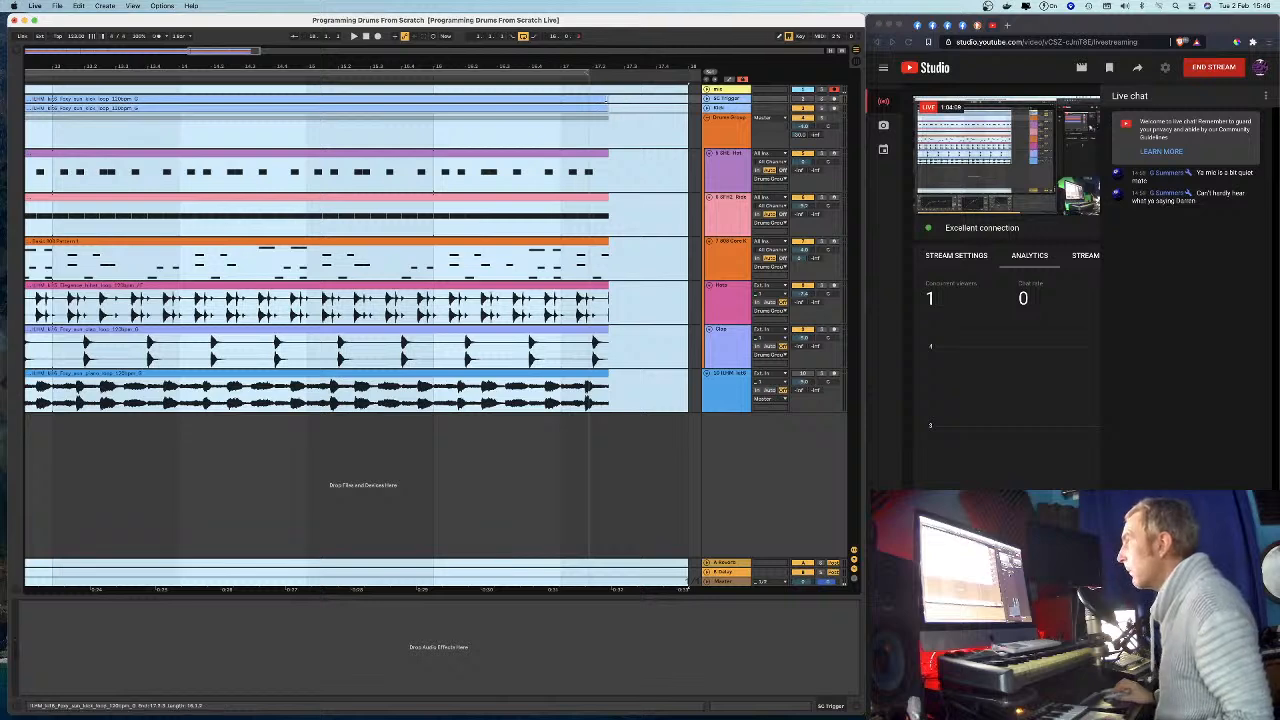
{"action": "left_click_drag", "start_coordinate": [606, 99], "coordinate": [565, 98]}
{"action": "left_click", "coordinate": [588, 110]}
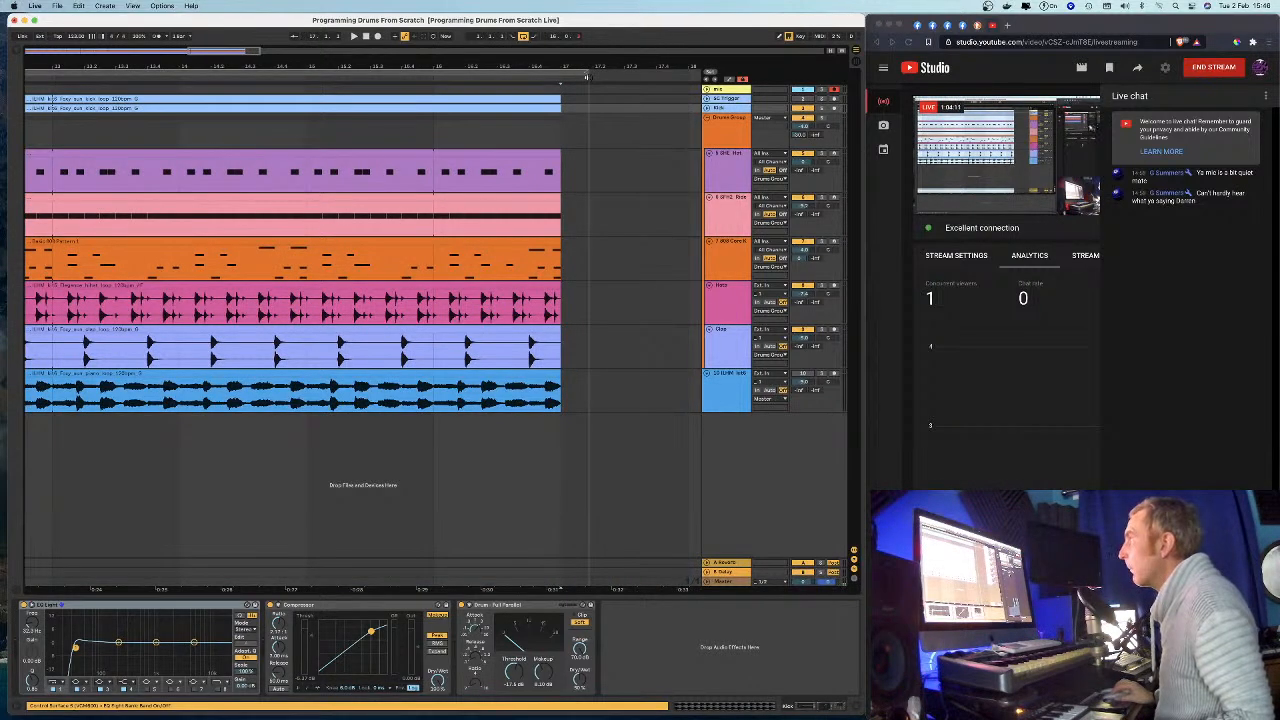
{"action": "key", "text": "super+a"}
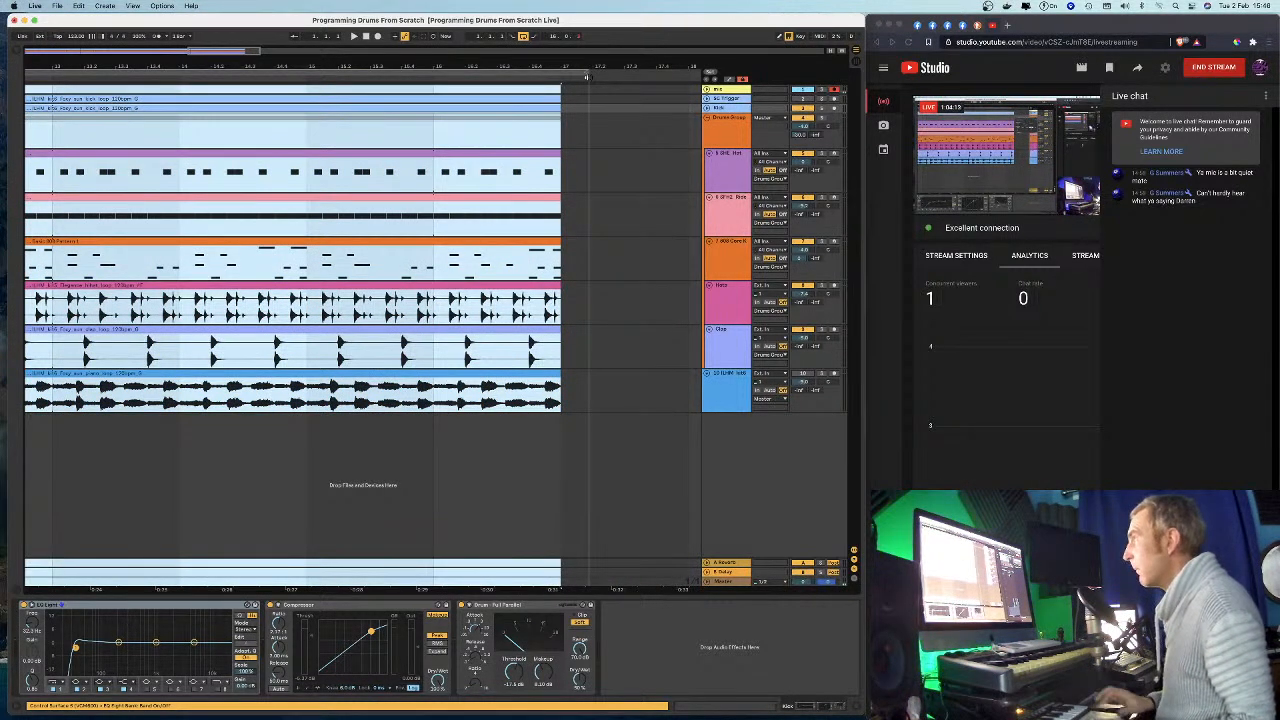
{"action": "key", "text": "super+l"}
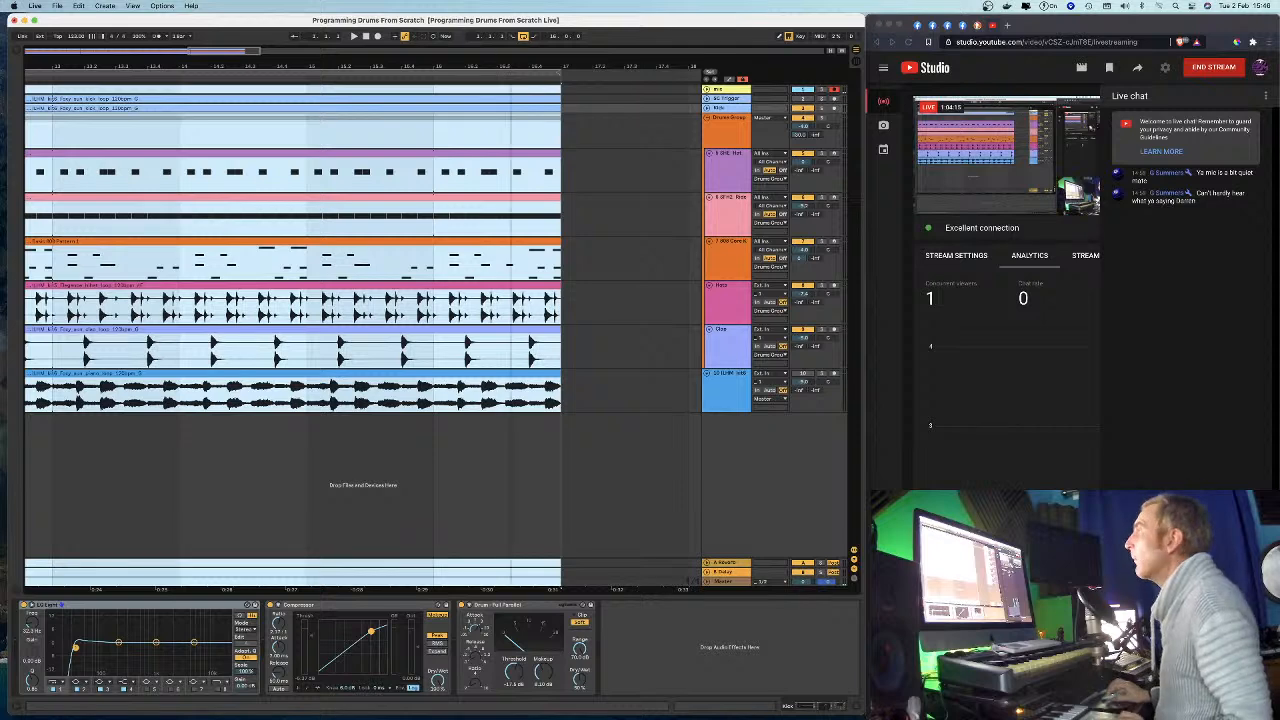
{"action": "left_click_drag", "start_coordinate": [226, 52], "coordinate": [226, 20]}
{"action": "left_click", "coordinate": [328, 215]}
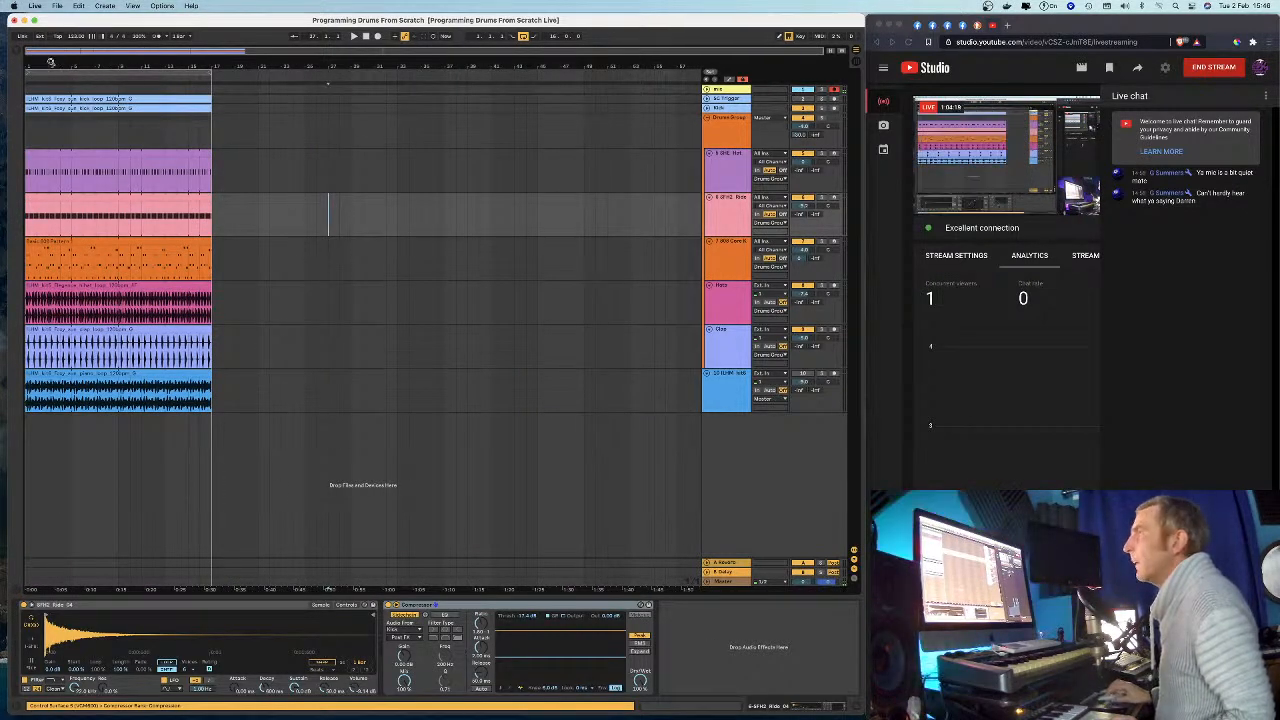
Solo the 808 Core Kit track, listen to its recorded pattern, and turn the solo off again.
{"action": "left_click_drag", "start_coordinate": [39, 63], "coordinate": [39, 110]}
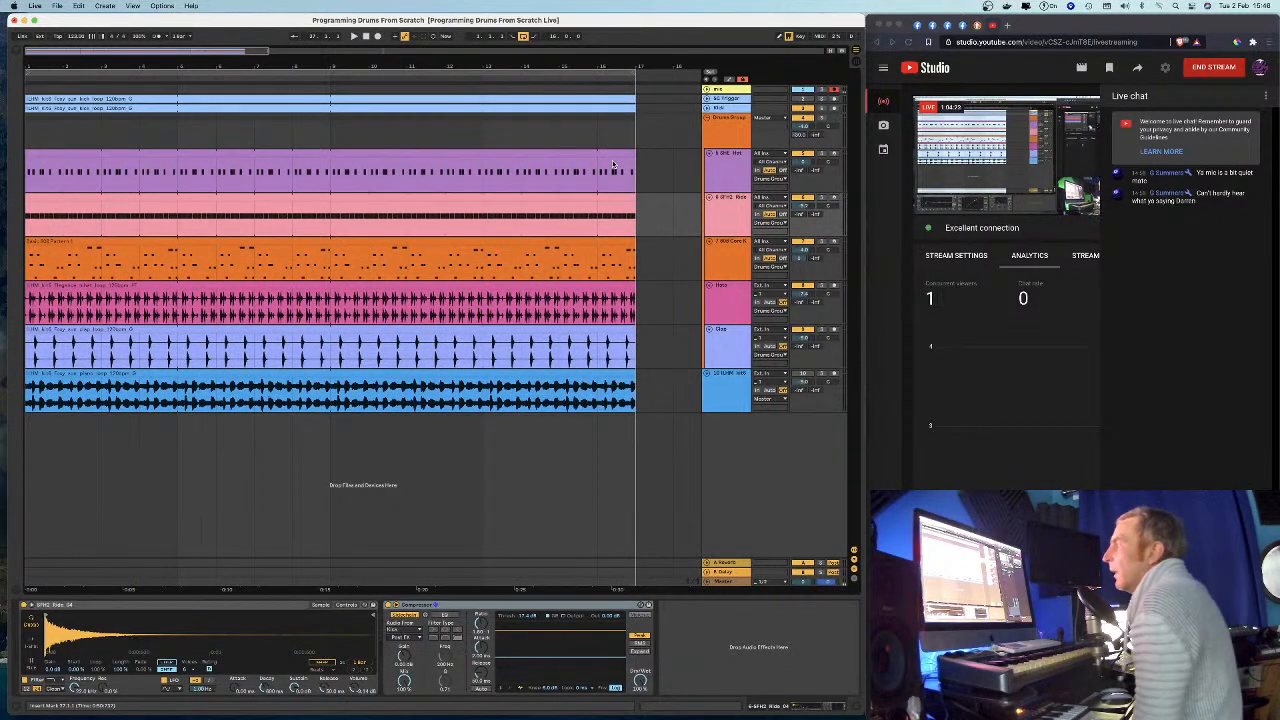
{"action": "left_click", "coordinate": [743, 245]}
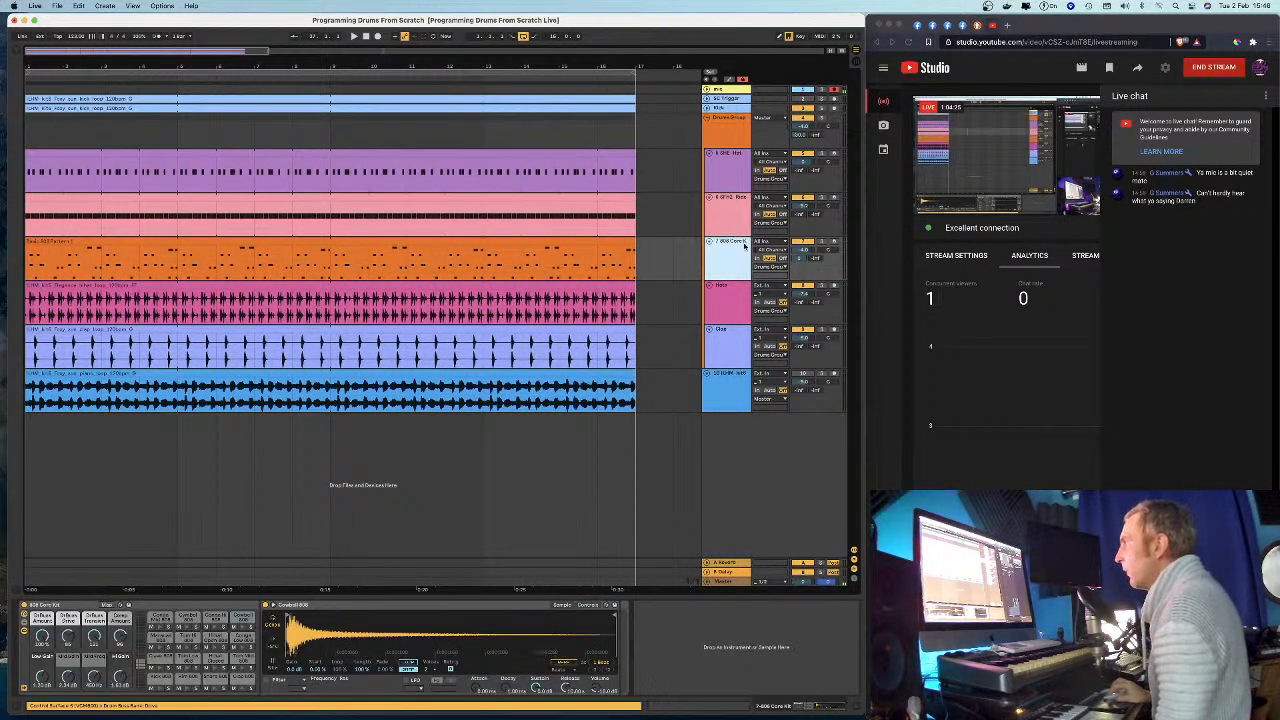
{"action": "left_click", "coordinate": [822, 244]}
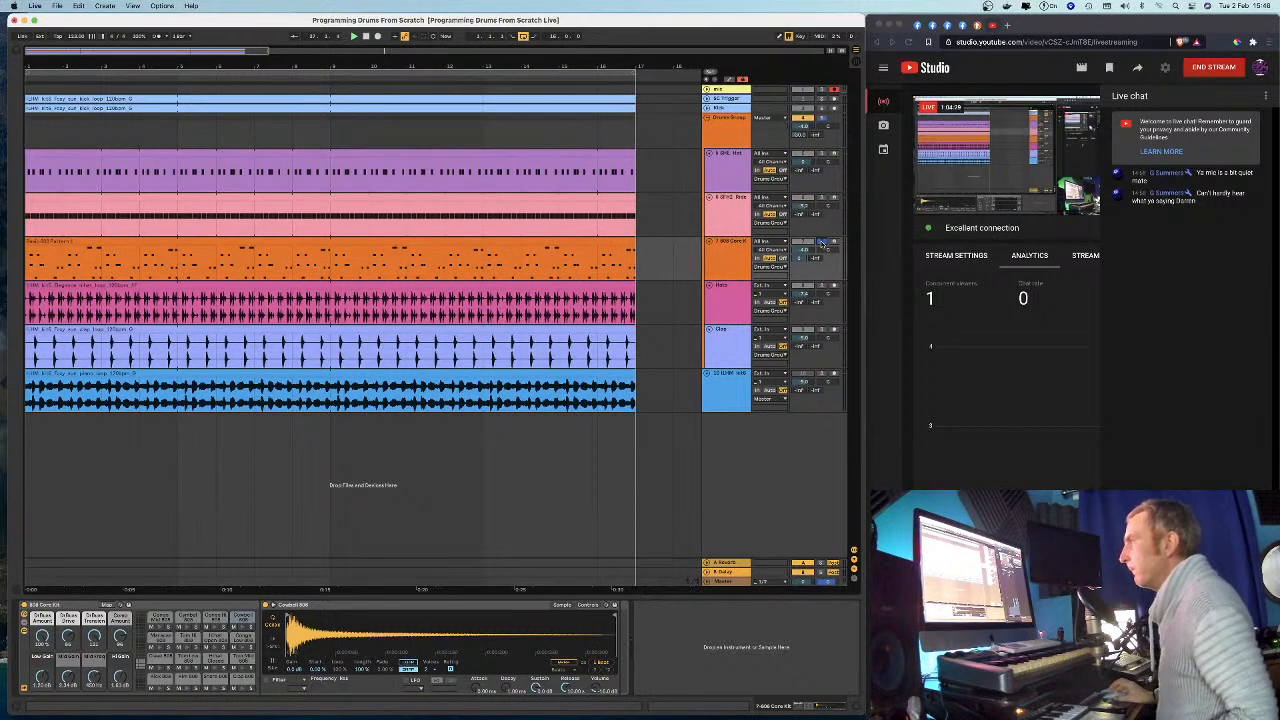
{"action": "left_click", "coordinate": [500, 242]}
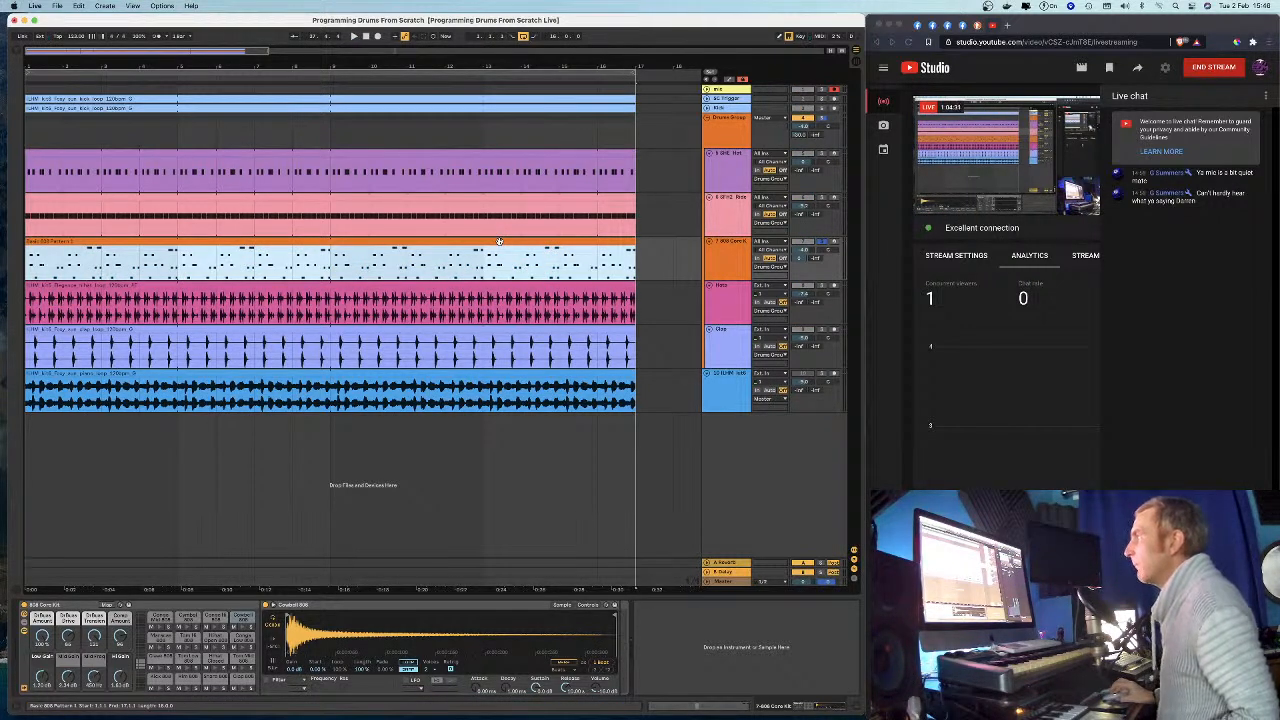
{"action": "key", "text": "space"}
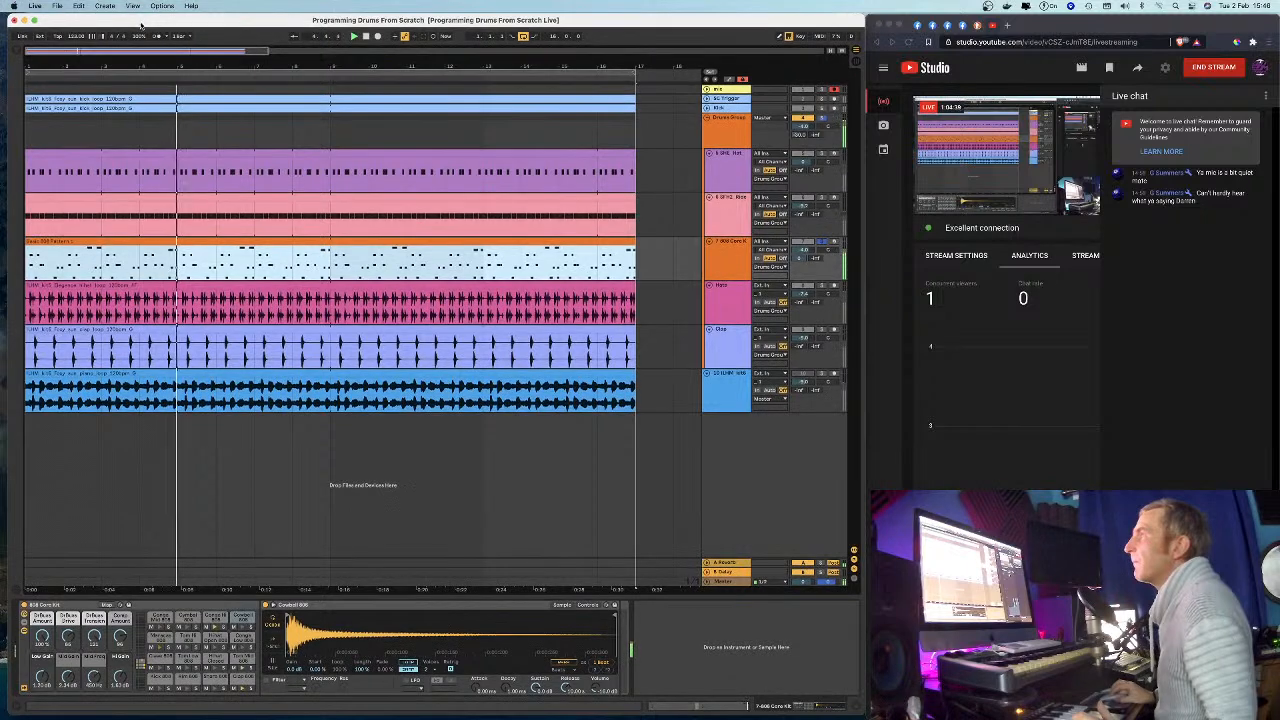
{"action": "left_click_drag", "start_coordinate": [154, 23], "coordinate": [148, 23]}
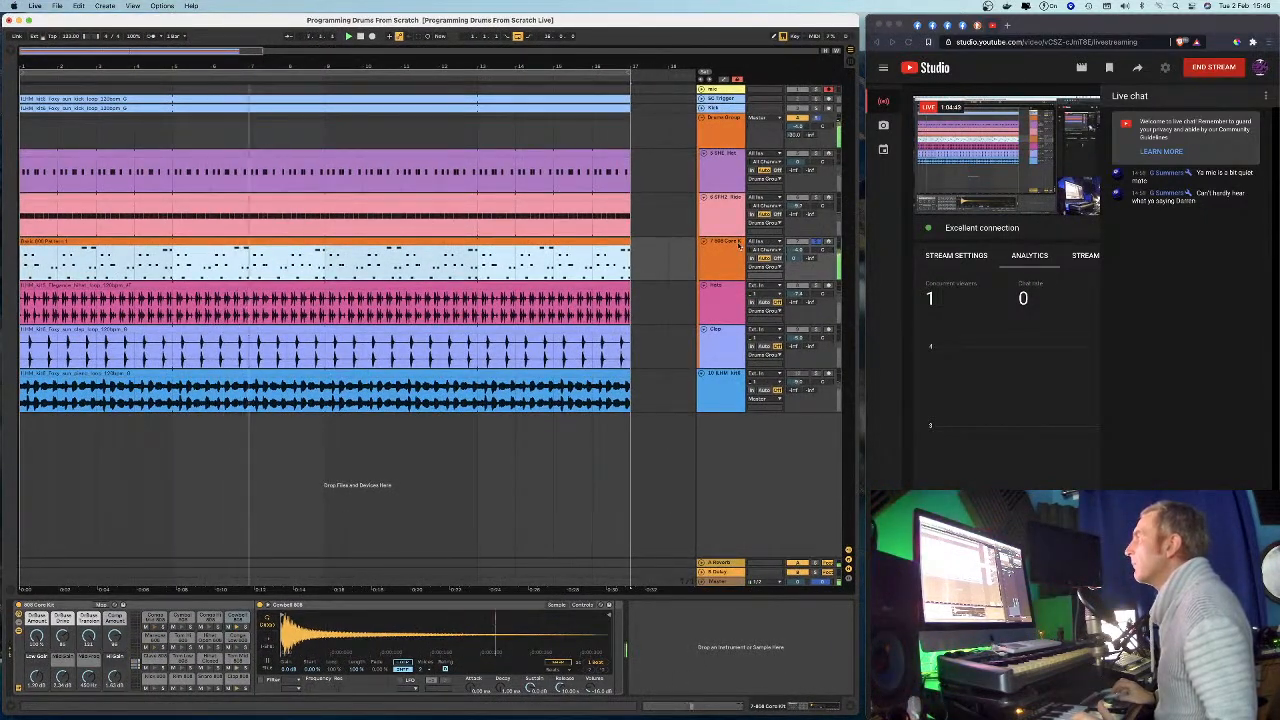
{"action": "left_click", "coordinate": [806, 244]}
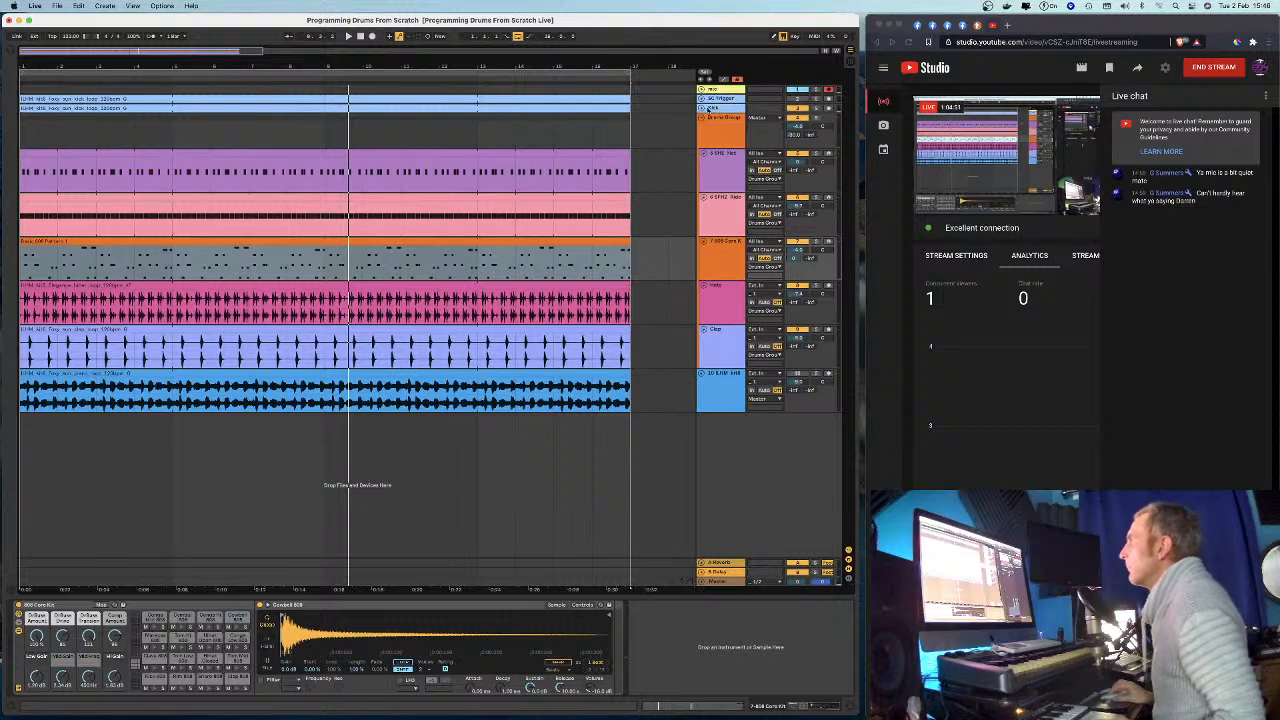
Unfold the Kick and SC Trigger tracks and shorten the Kick clip to end at bar 15.
{"action": "left_click", "coordinate": [702, 108]}
{"action": "left_click", "coordinate": [626, 108]}
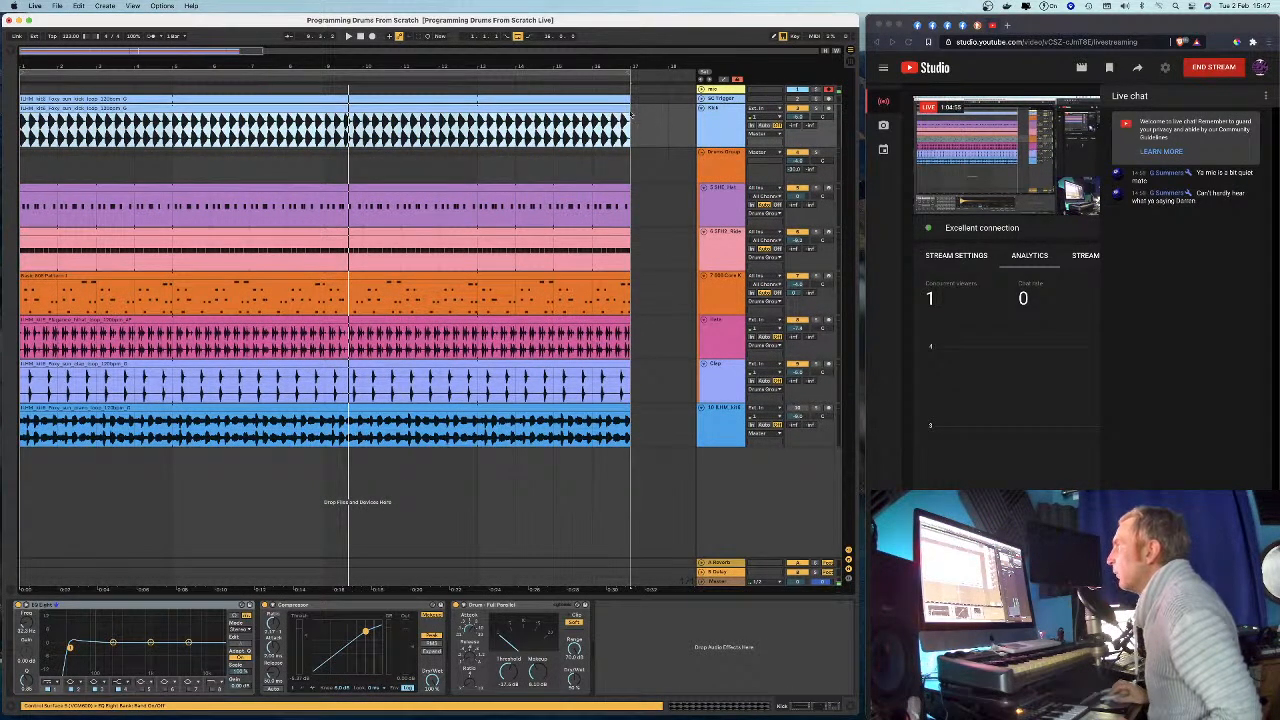
{"action": "left_click_drag", "start_coordinate": [606, 107], "coordinate": [560, 107]}
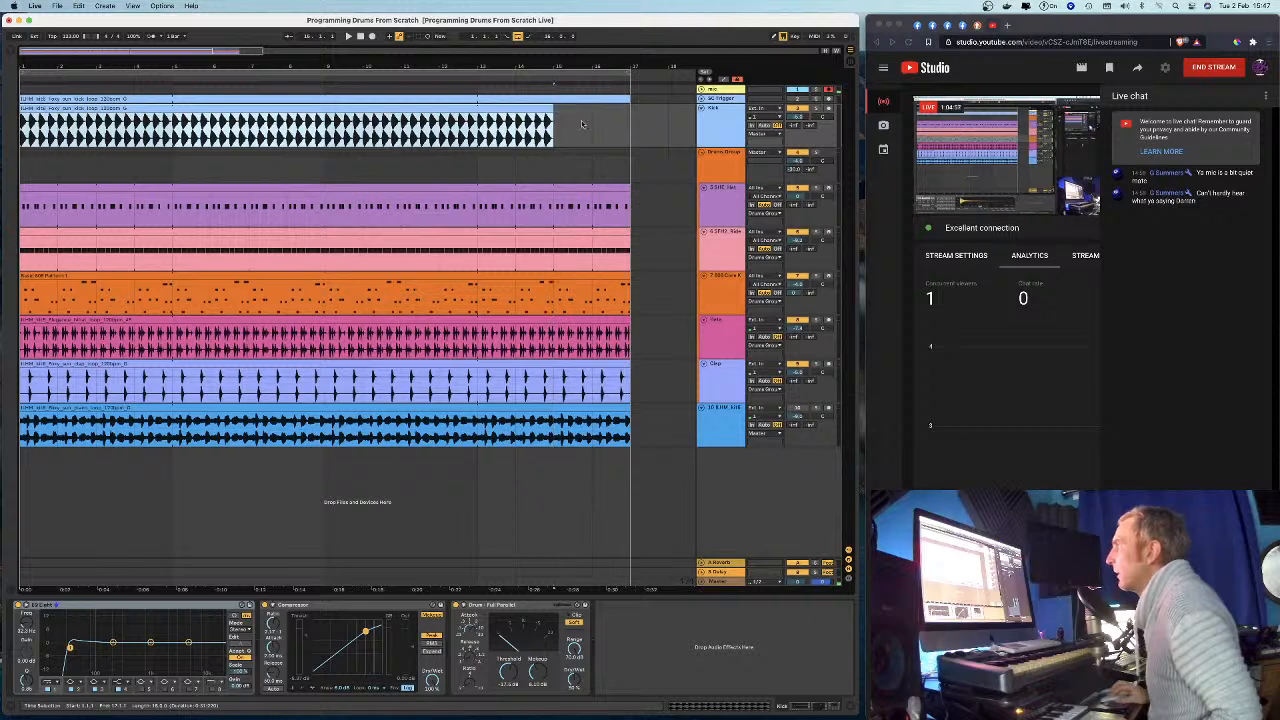
{"action": "left_click", "coordinate": [701, 100]}
{"action": "left_click", "coordinate": [701, 99]}
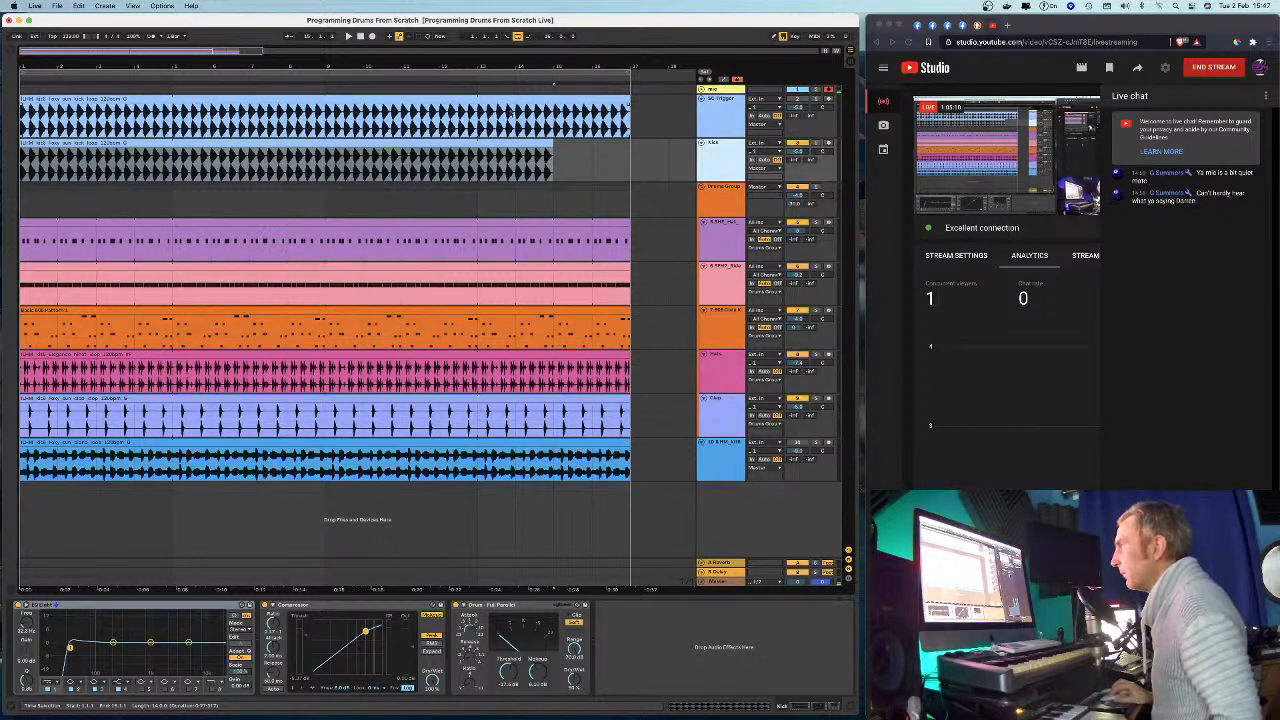
{"action": "left_click", "coordinate": [536, 142]}
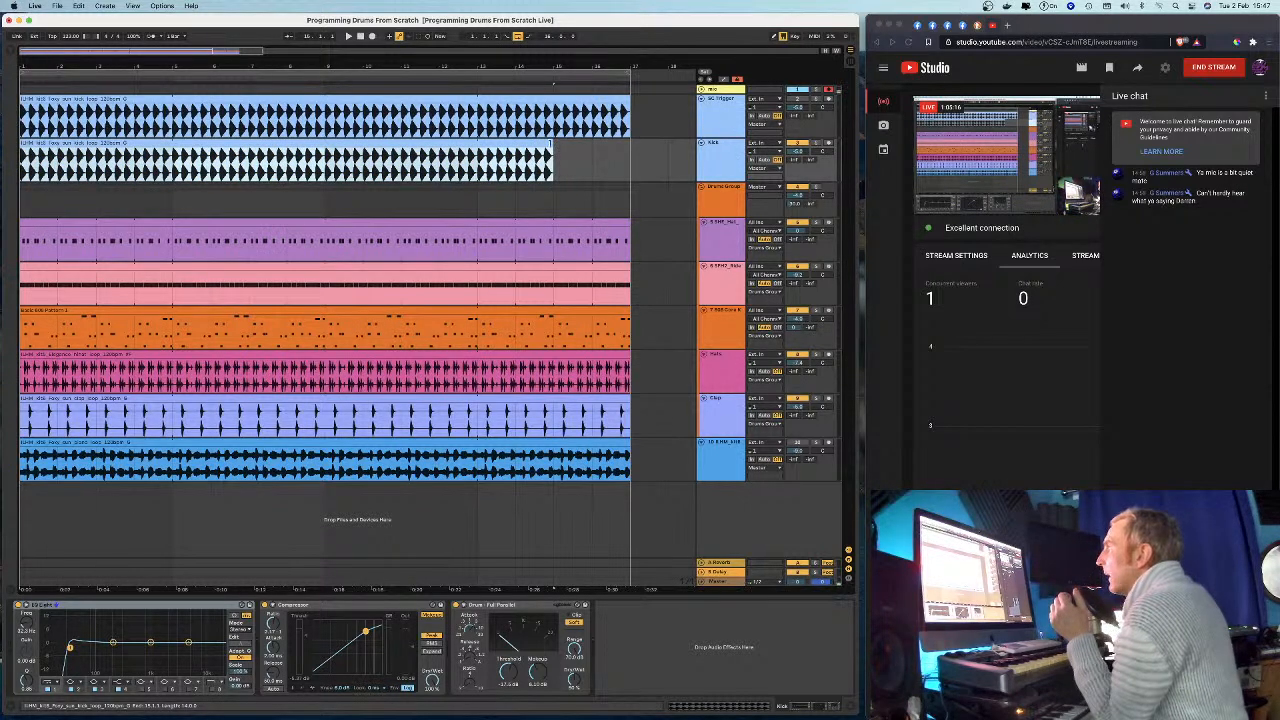
{"action": "left_click", "coordinate": [728, 155]}
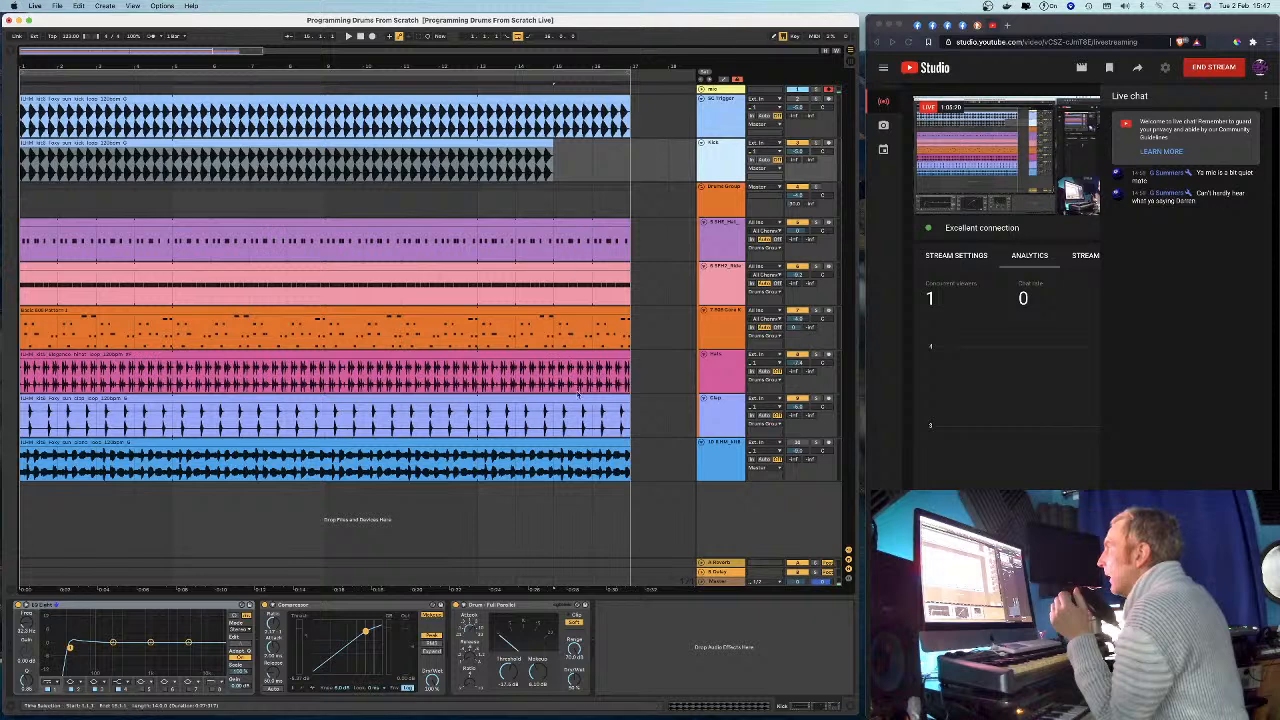
Shorten the MIDI hat clip and the hat loop audio clip to end at bar 15, matching the Kick.
{"action": "left_click", "coordinate": [716, 282]}
{"action": "left_click", "coordinate": [596, 284]}
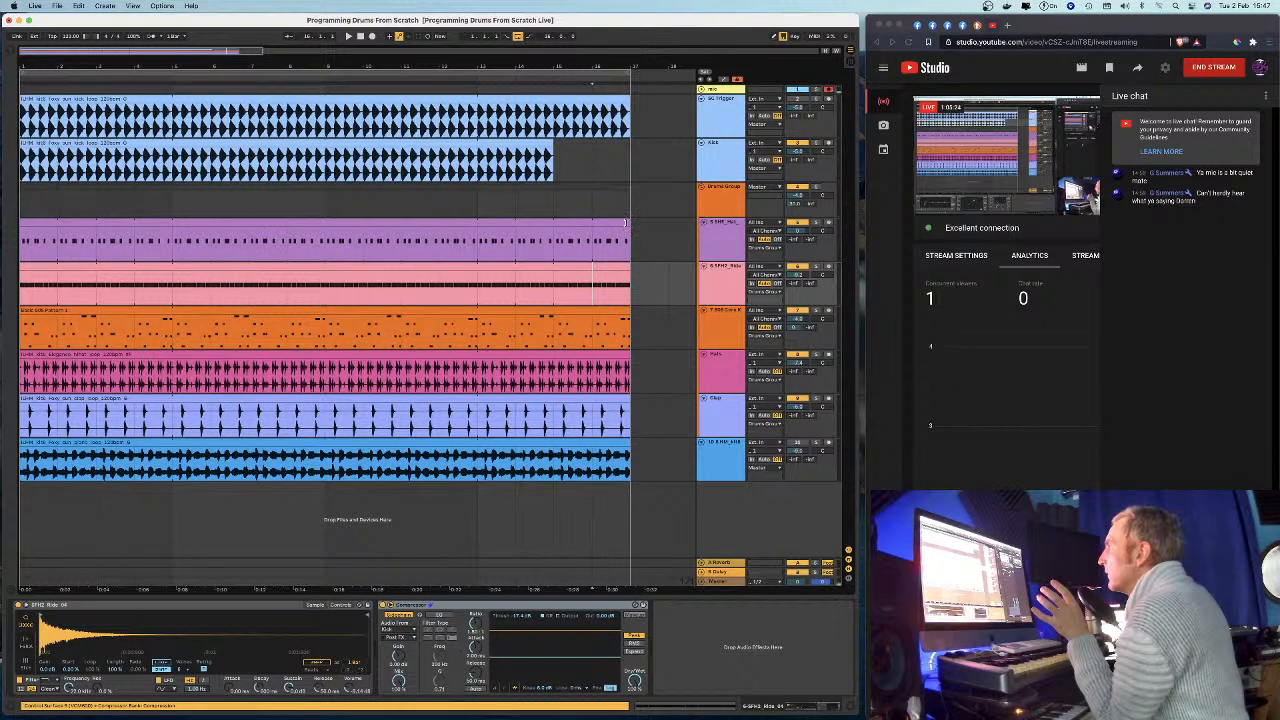
{"action": "left_click_drag", "start_coordinate": [627, 223], "coordinate": [554, 225]}
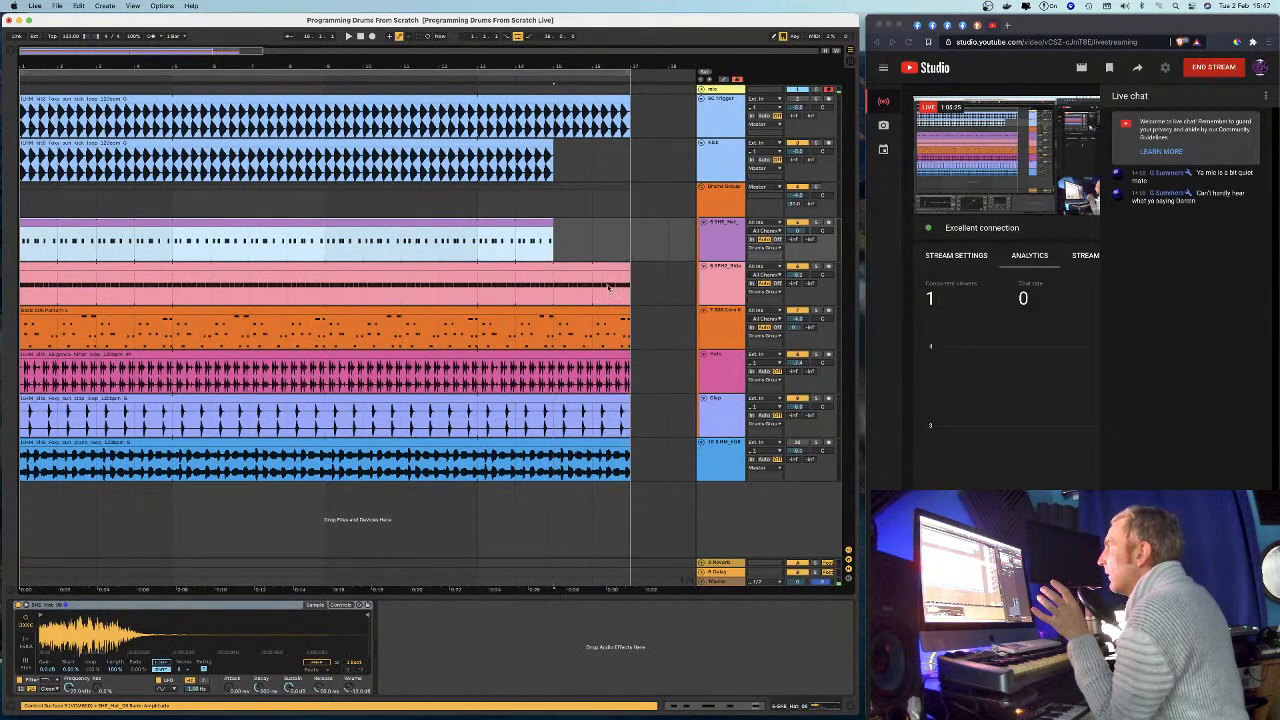
{"action": "left_click", "coordinate": [624, 356]}
{"action": "left_click_drag", "start_coordinate": [586, 354], "coordinate": [554, 355]}
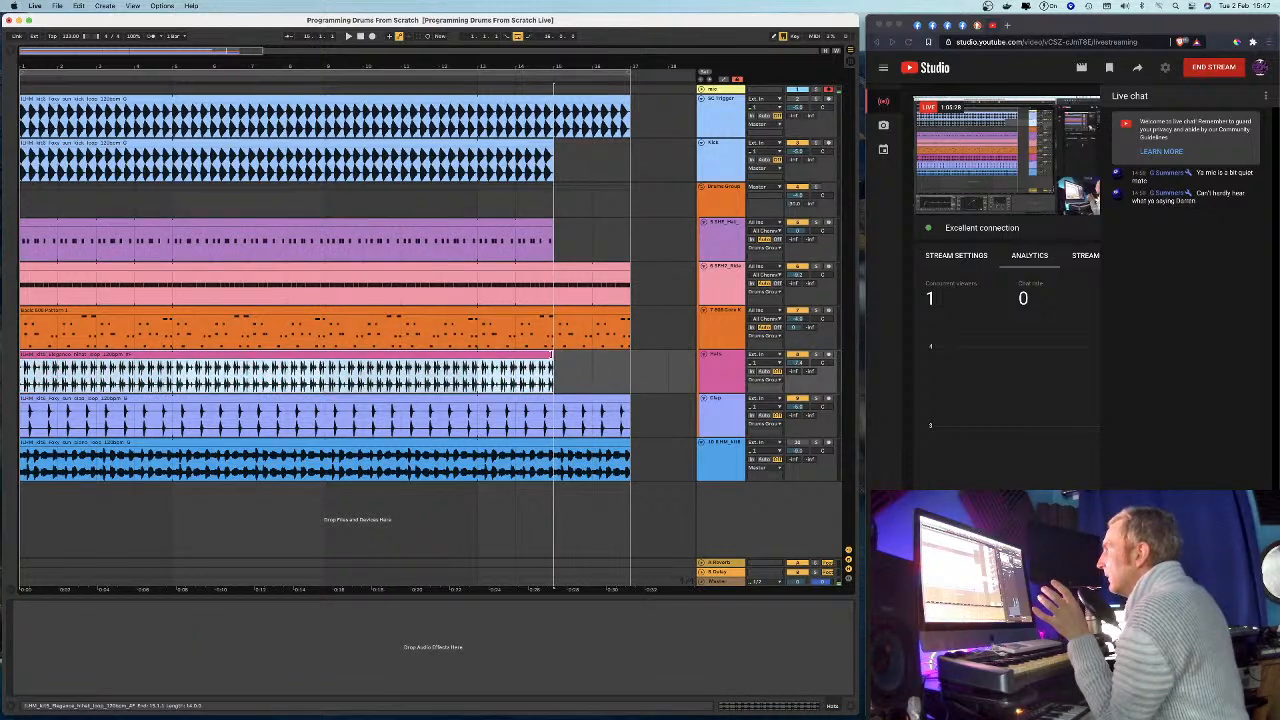
Play the arrangement through its last bars and into the loop restart to hear the kick and hat drop-out.
{"action": "left_click", "coordinate": [625, 399]}
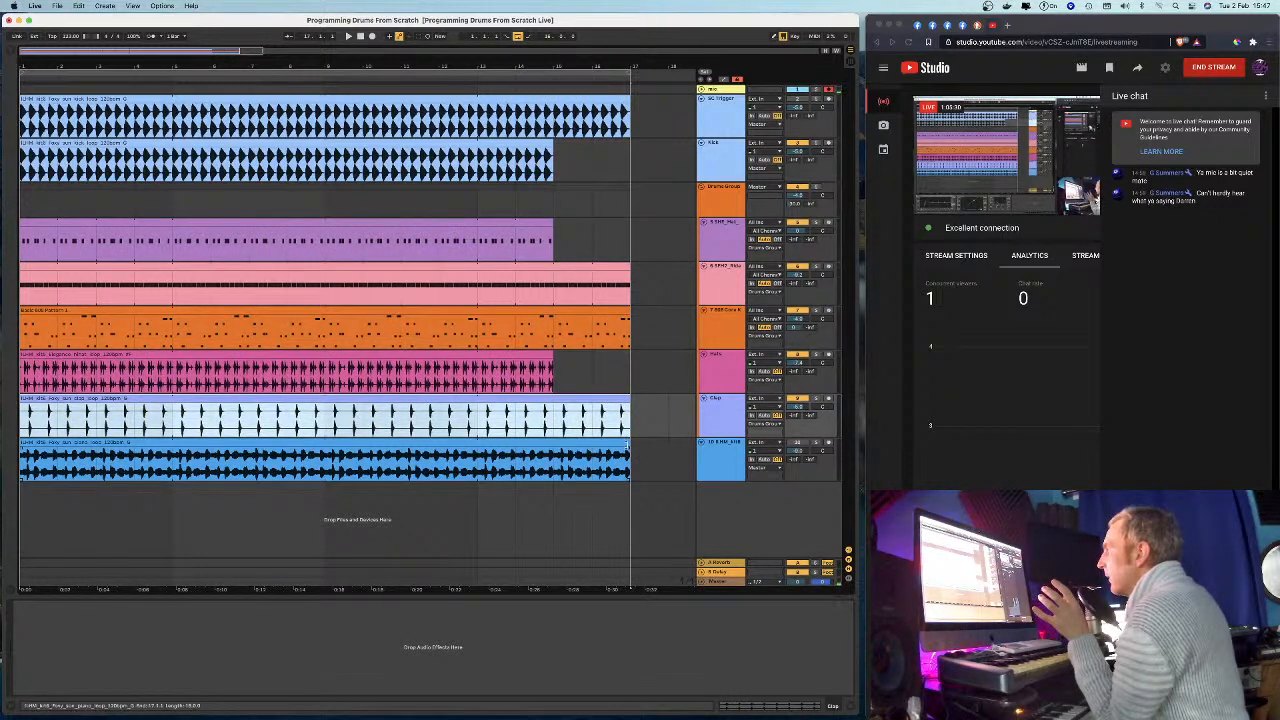
{"action": "left_click", "coordinate": [627, 443]}
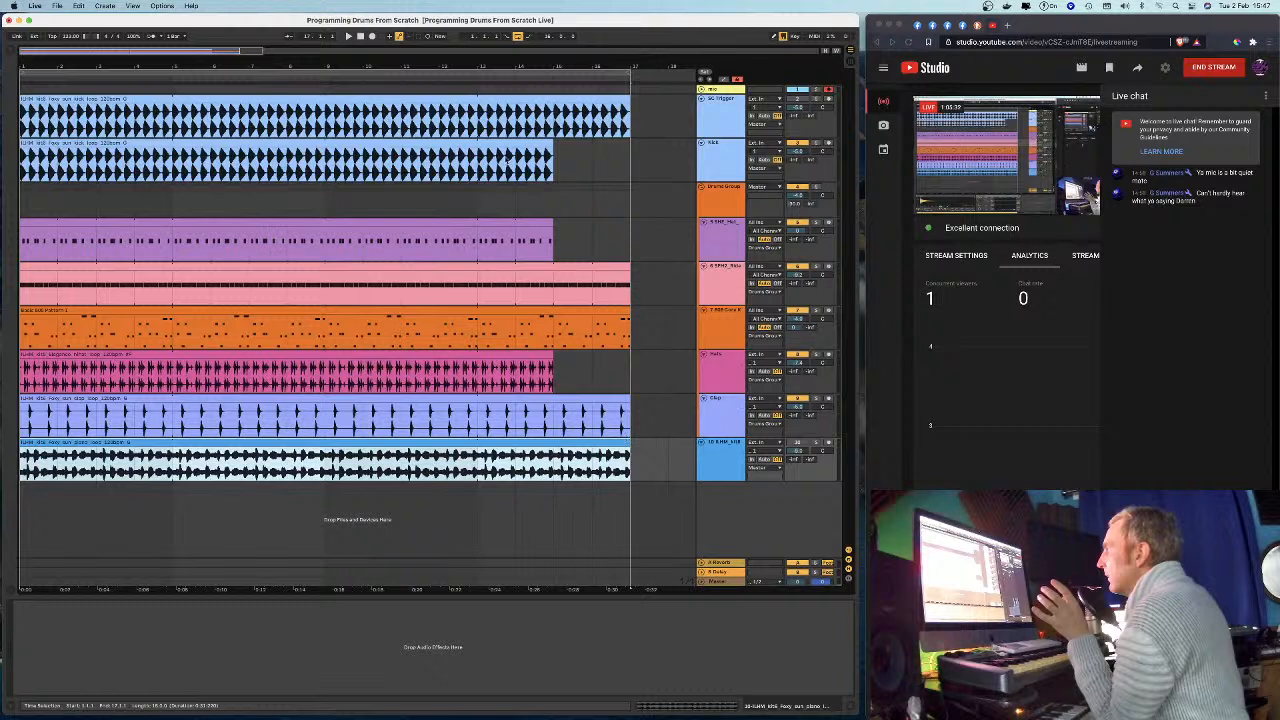
{"action": "left_click", "coordinate": [424, 78]}
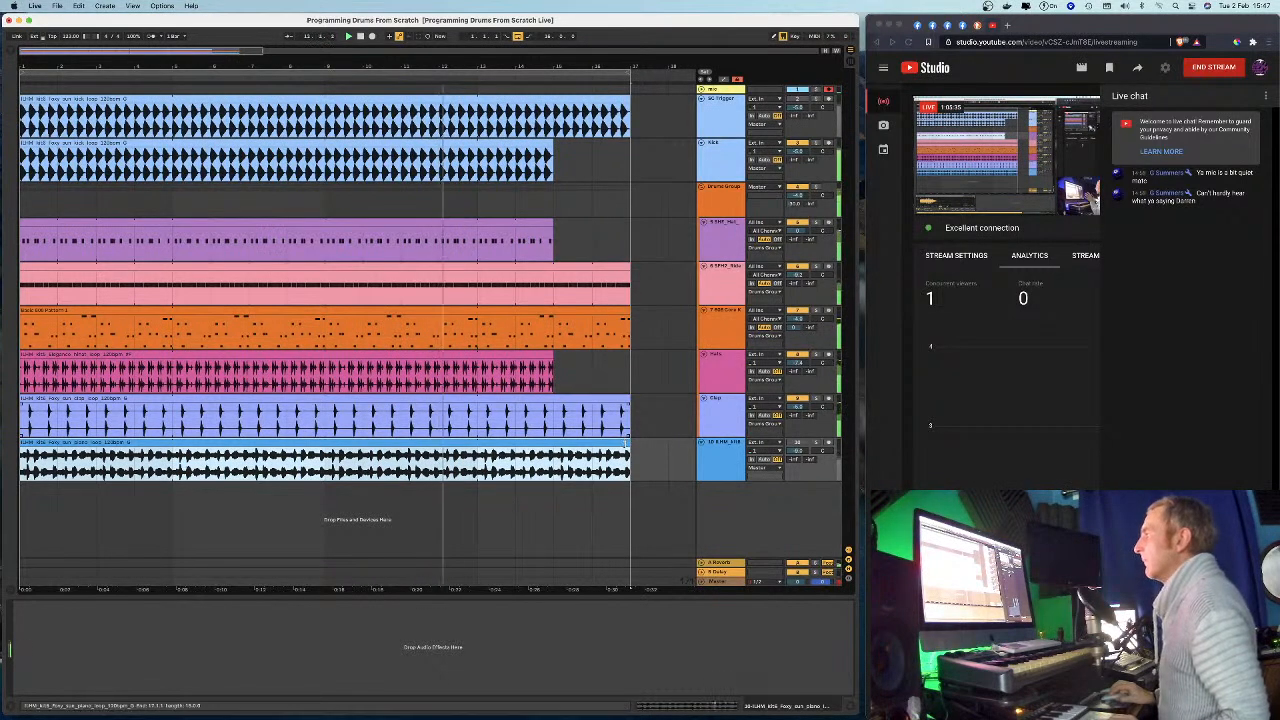
{"action": "mouse_move", "coordinate": [629, 443]}
{"action": "left_mouse_down"}
{"action": "mouse_move", "coordinate": [563, 443]}
{"action": "mouse_move", "coordinate": [629, 443]}
{"action": "left_mouse_up"}
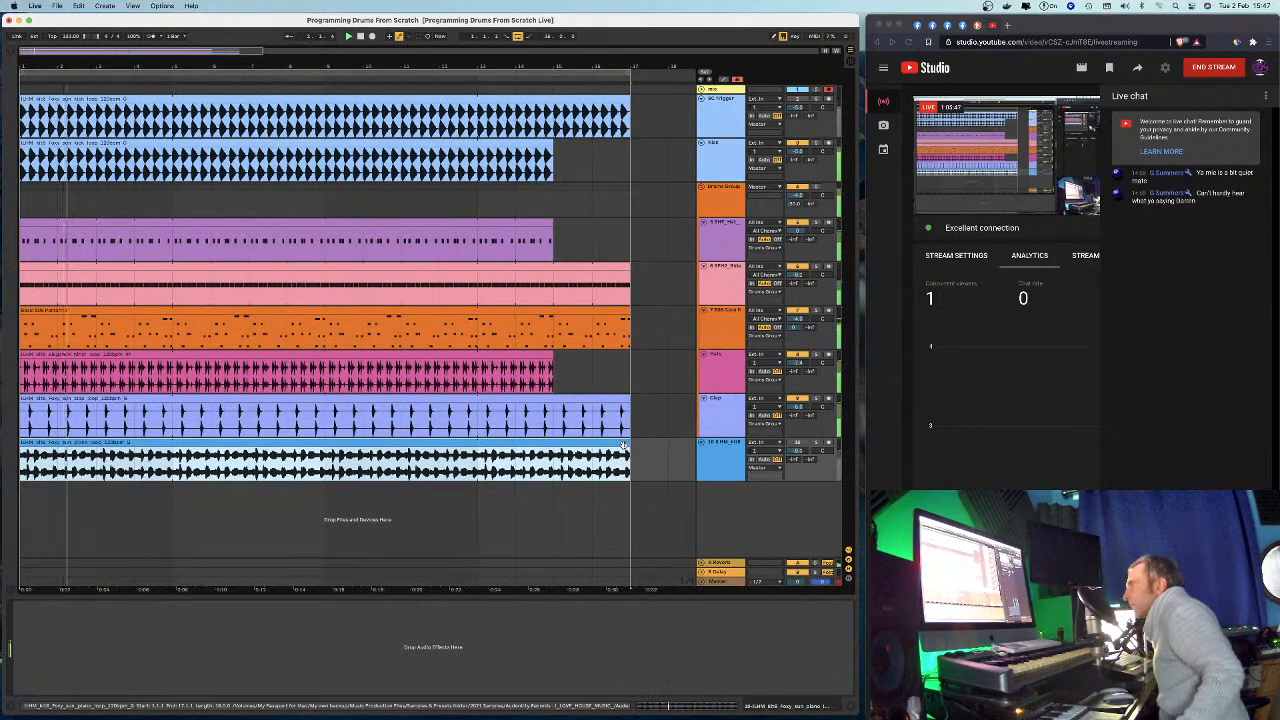
{"action": "left_click", "coordinate": [520, 77]}
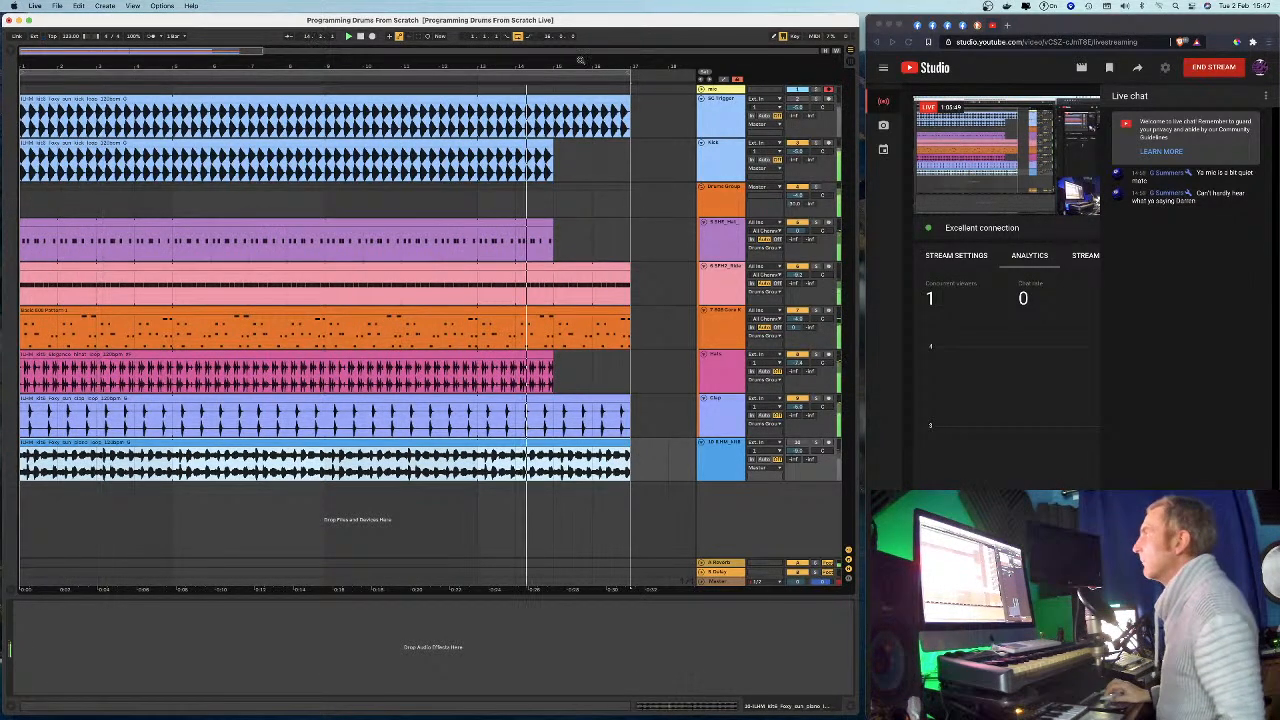
{"action": "left_click_drag", "start_coordinate": [582, 62], "coordinate": [562, 62]}
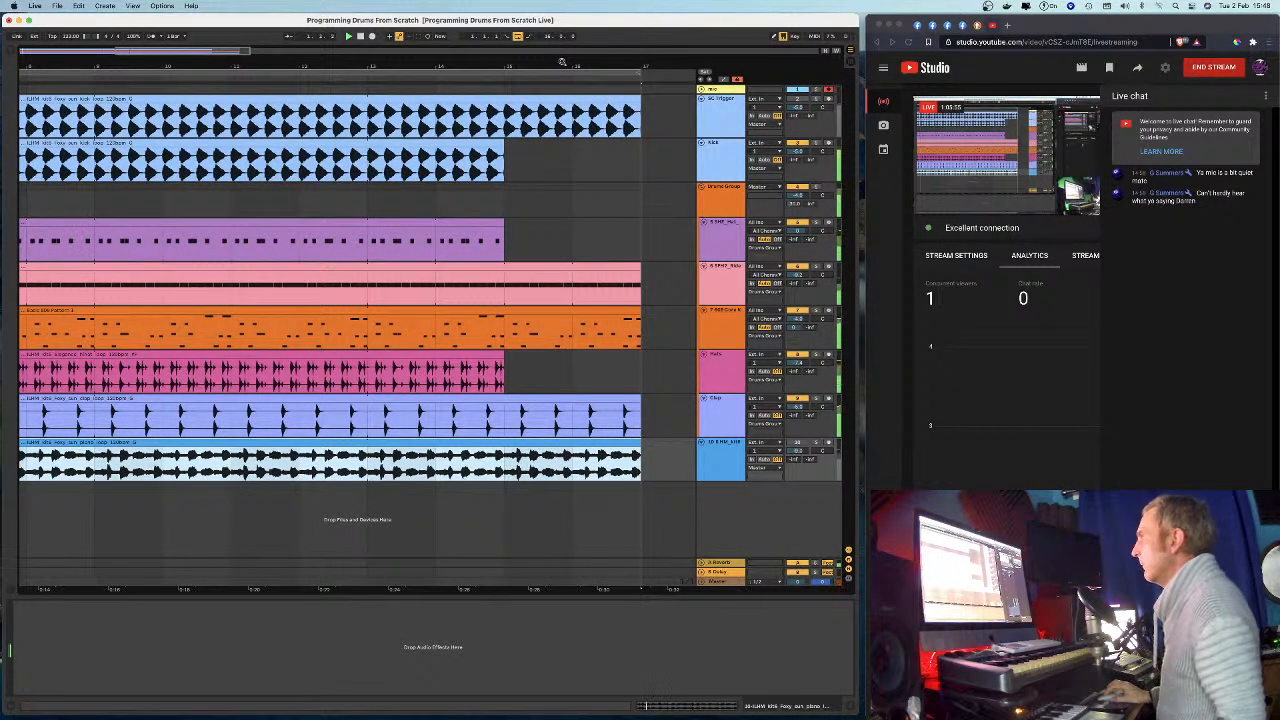
{"action": "mouse_move", "coordinate": [562, 62]}
{"action": "left_mouse_down"}
{"action": "mouse_move", "coordinate": [646, 62]}
{"action": "mouse_move", "coordinate": [546, 70]}
{"action": "left_mouse_up"}
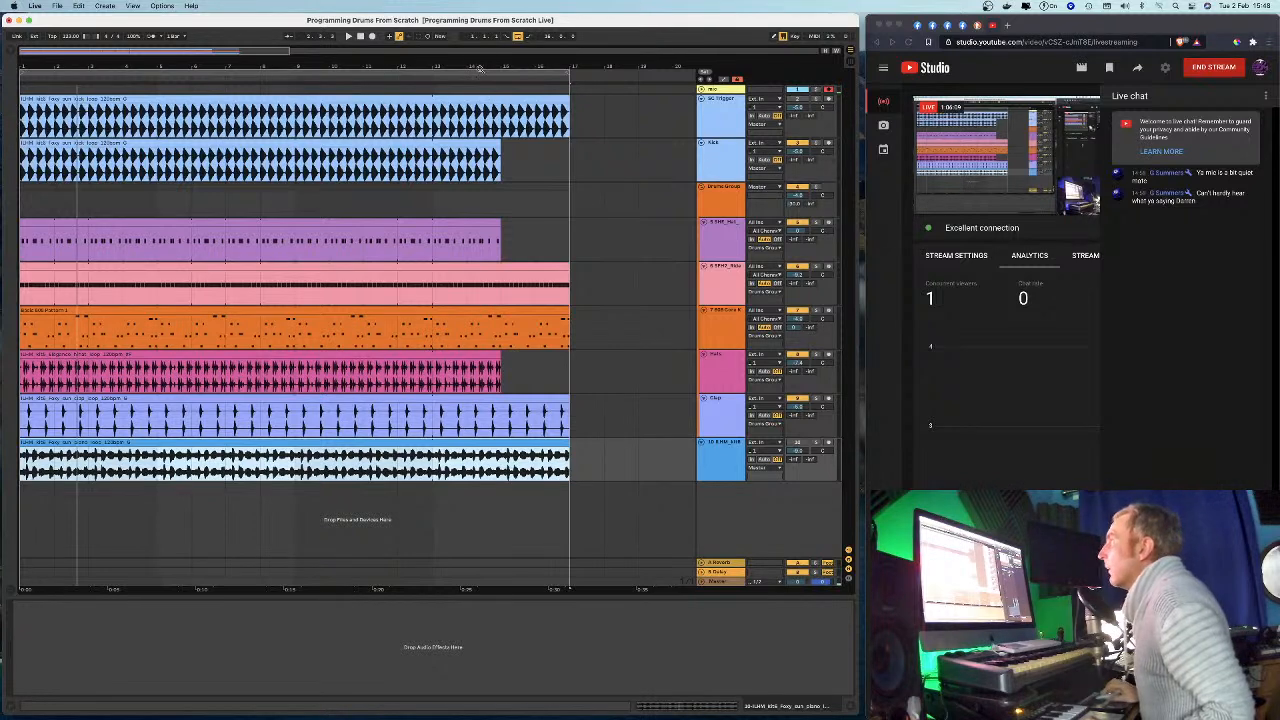
{"action": "left_click_drag", "start_coordinate": [480, 69], "coordinate": [426, 63]}
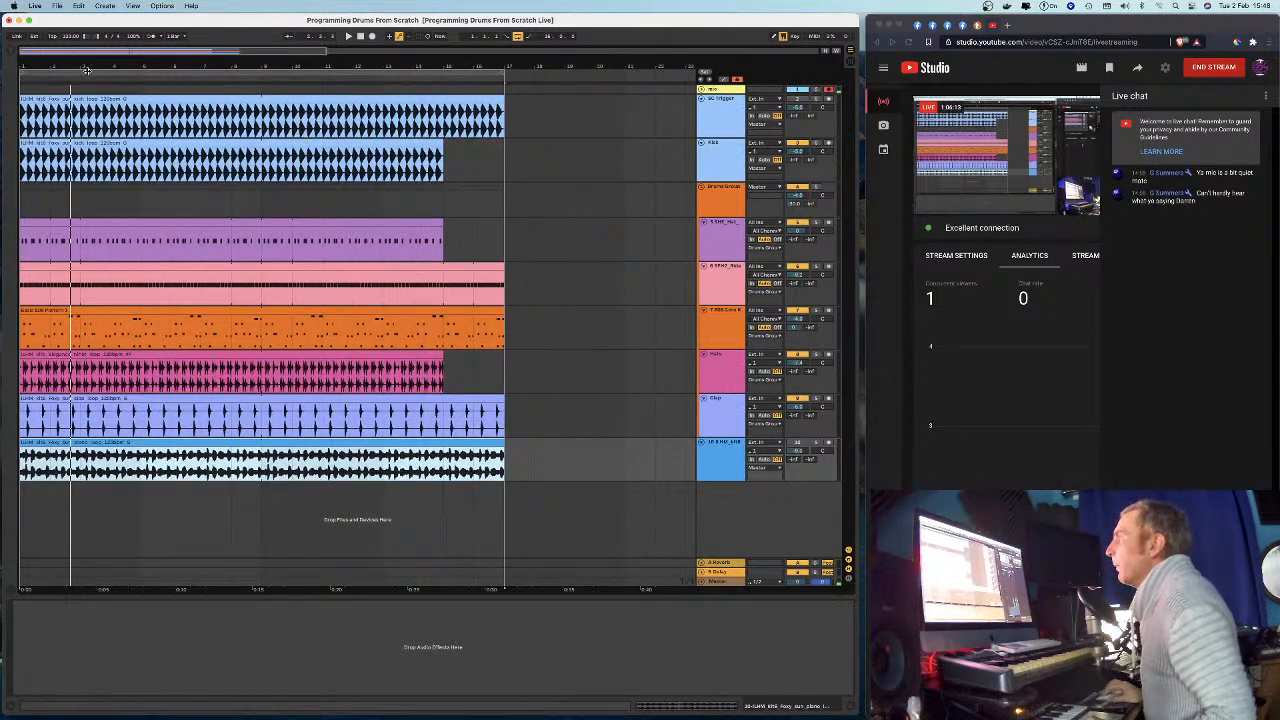
Switch to Session View and set the SC Trigger track volume to -7.0 dB.
{"action": "left_click", "coordinate": [724, 583]}
{"action": "key", "text": "Tab"}
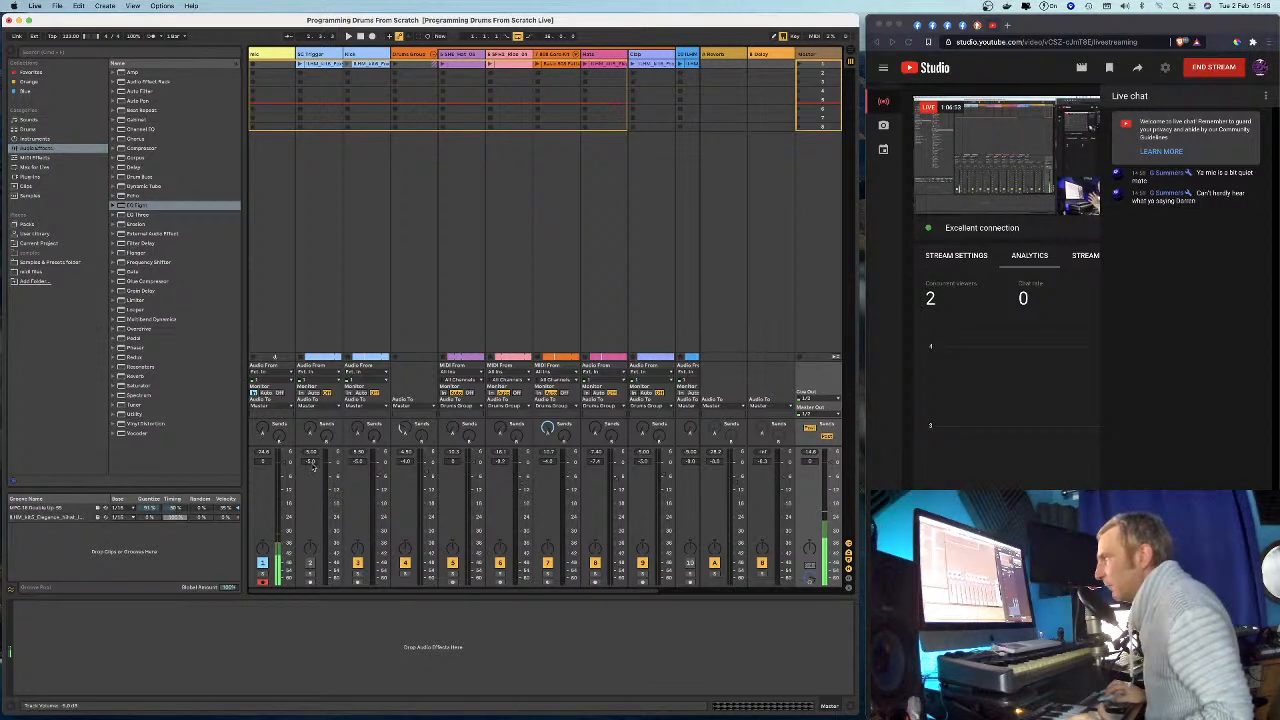
{"action": "left_click_drag", "start_coordinate": [331, 476], "coordinate": [331, 478]}
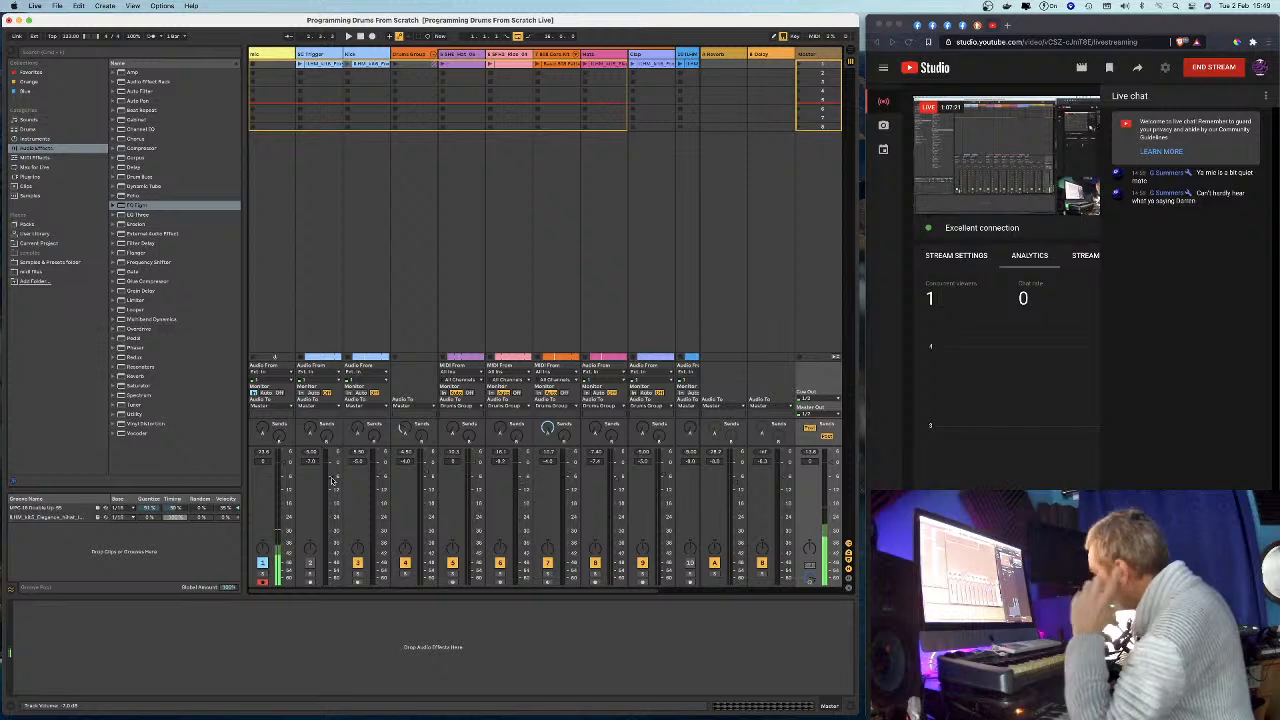
Switch to Finder and preview Club Track EQ Chart.jpeg from the Mixing Charts folder, examining each instrument's frequency range.
{"action": "mouse_move", "coordinate": [372, 710]}
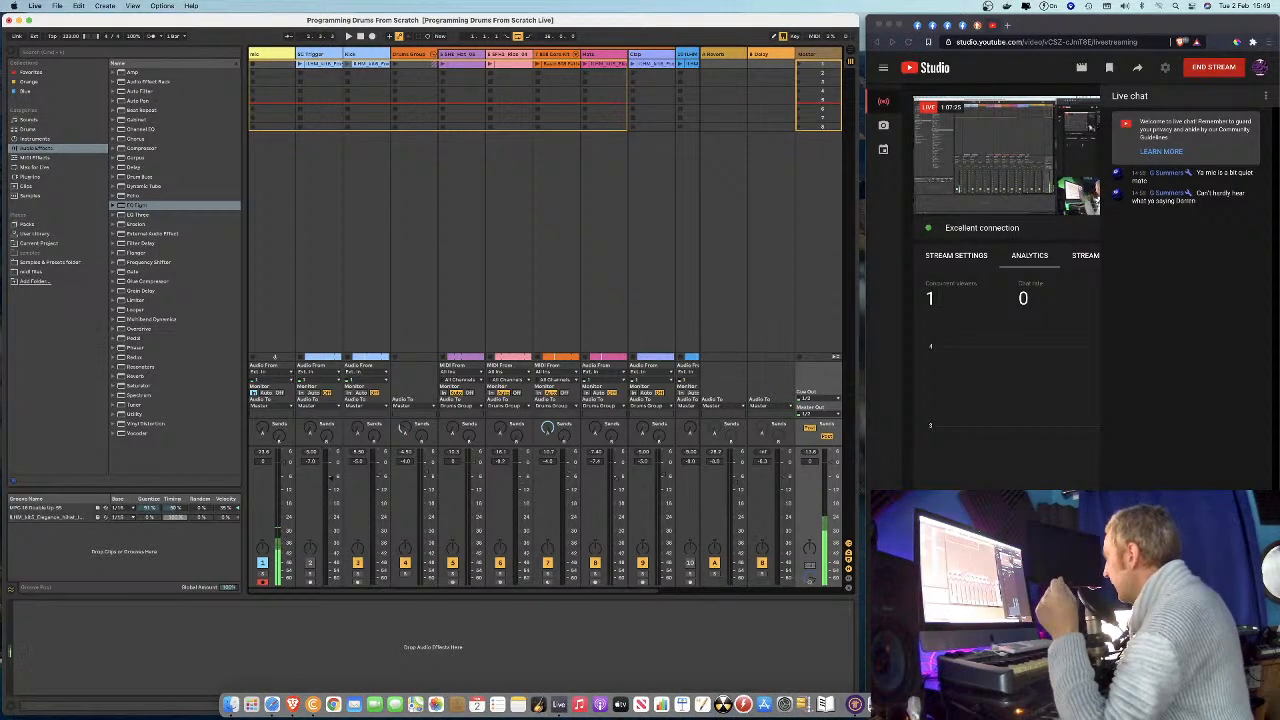
{"action": "left_click", "coordinate": [230, 705]}
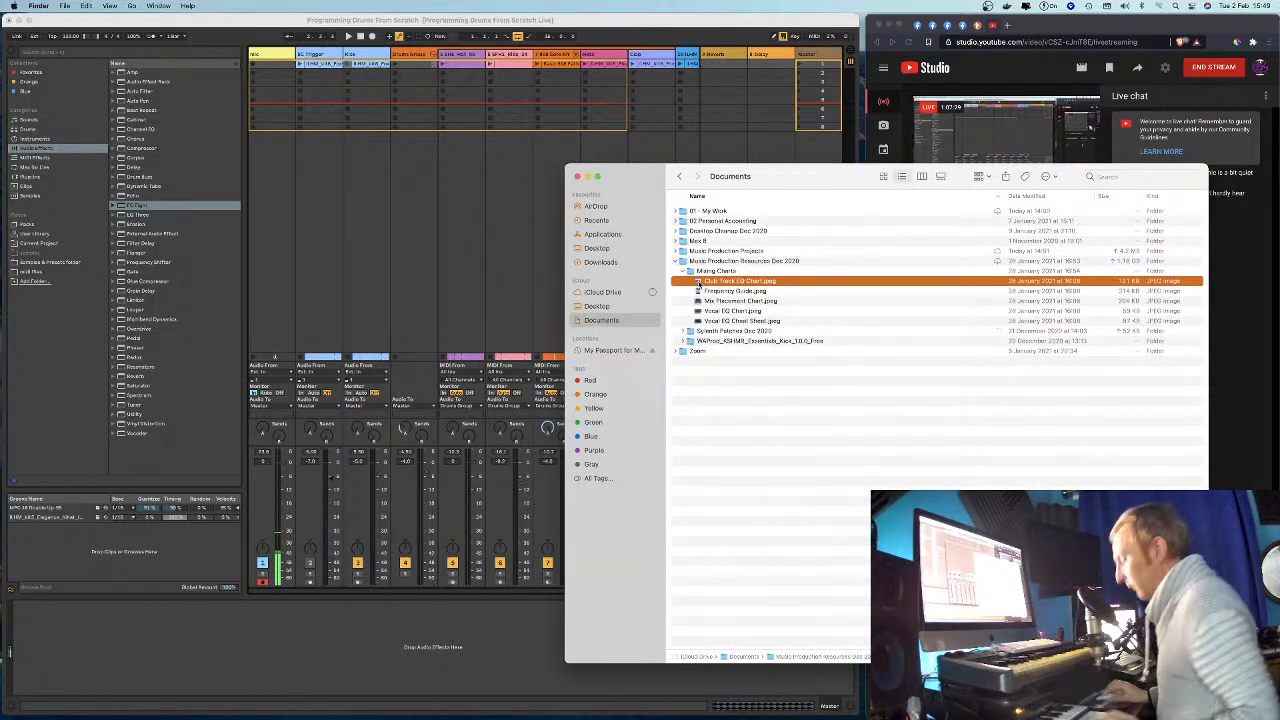
{"action": "key", "text": "space"}
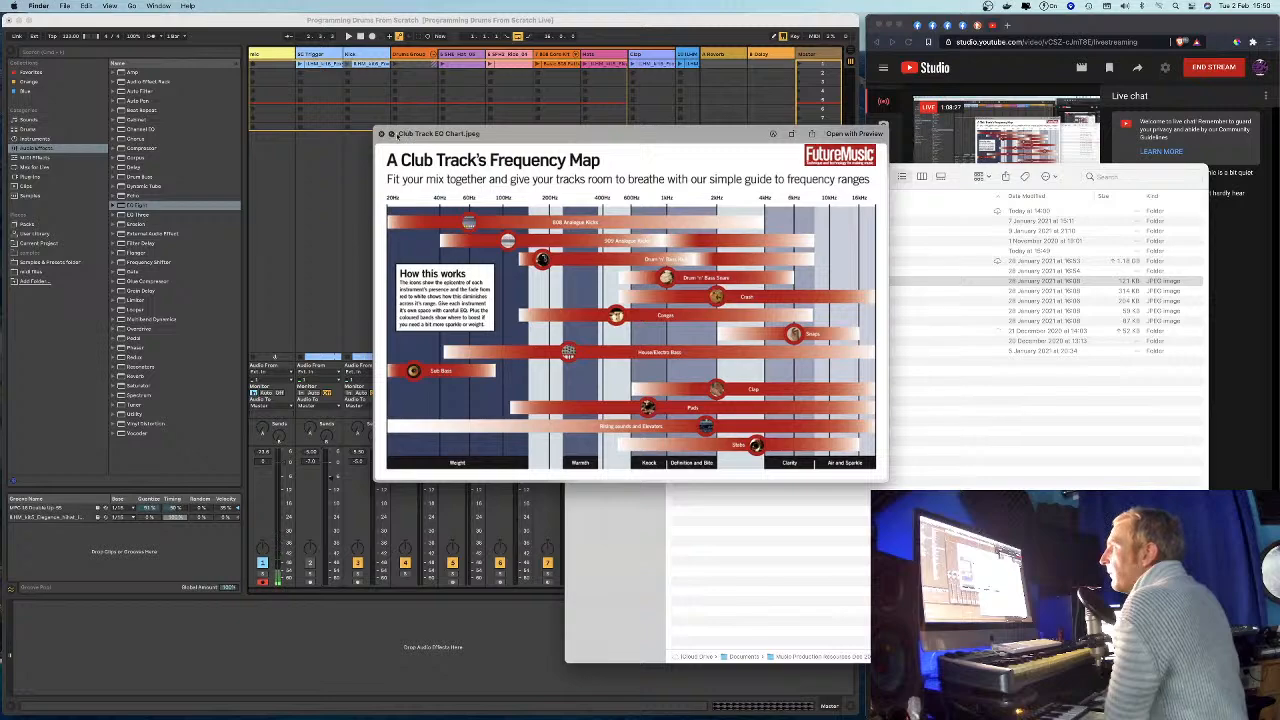
{"action": "left_click", "coordinate": [381, 133]}
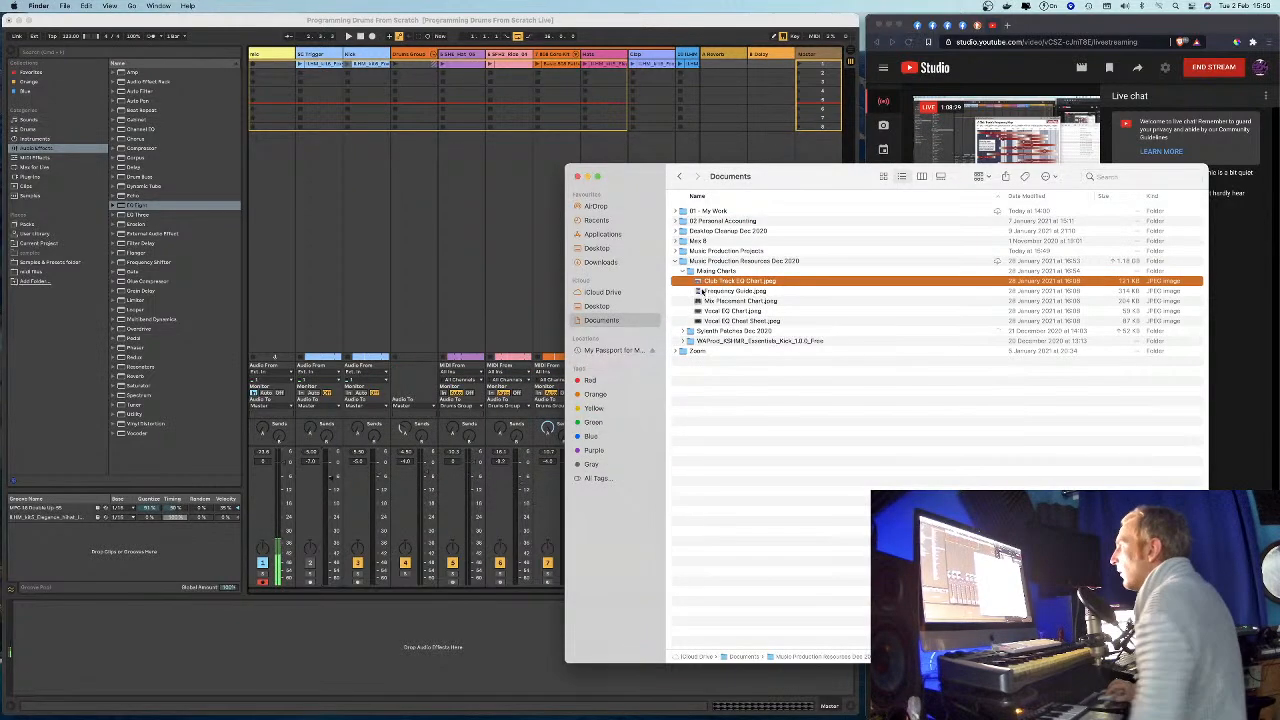
Preview Frequency Guide.jpeg to examine the EQ advice per instrument, move it aside and return to Ableton Live.
{"action": "left_click", "coordinate": [700, 290]}
{"action": "key", "text": "space"}
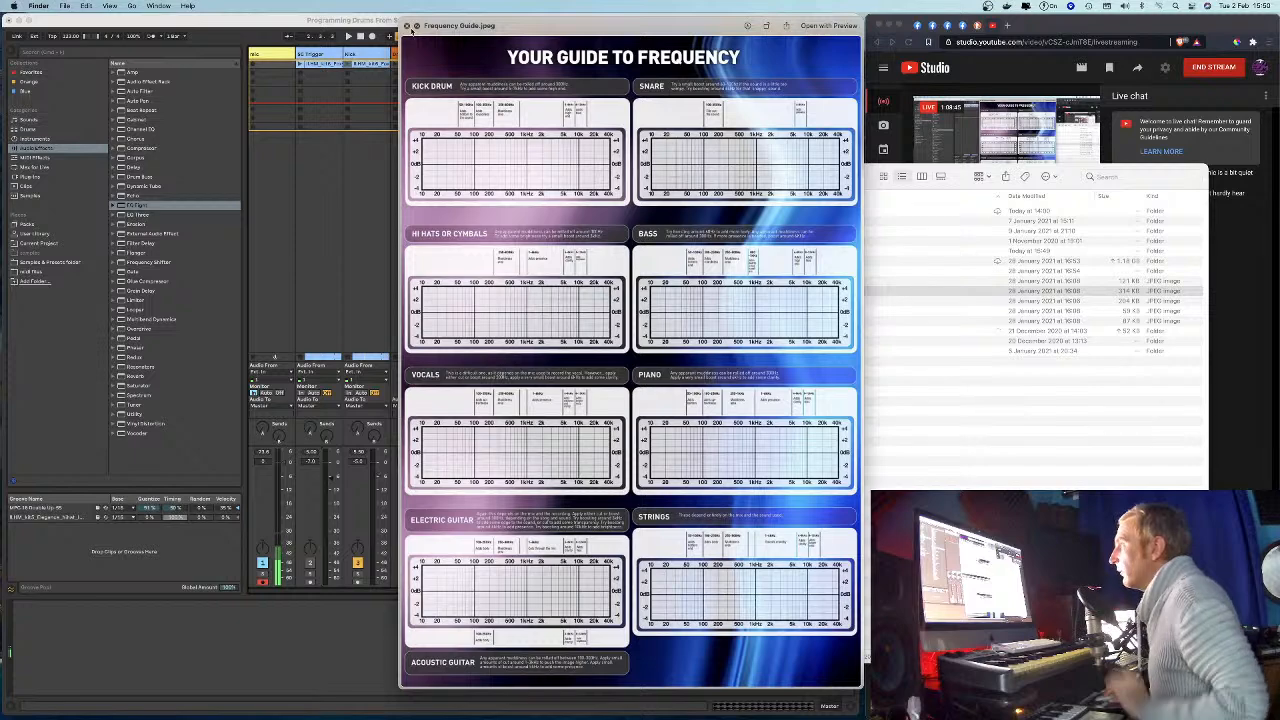
{"action": "left_click_drag", "start_coordinate": [519, 31], "coordinate": [617, 37]}
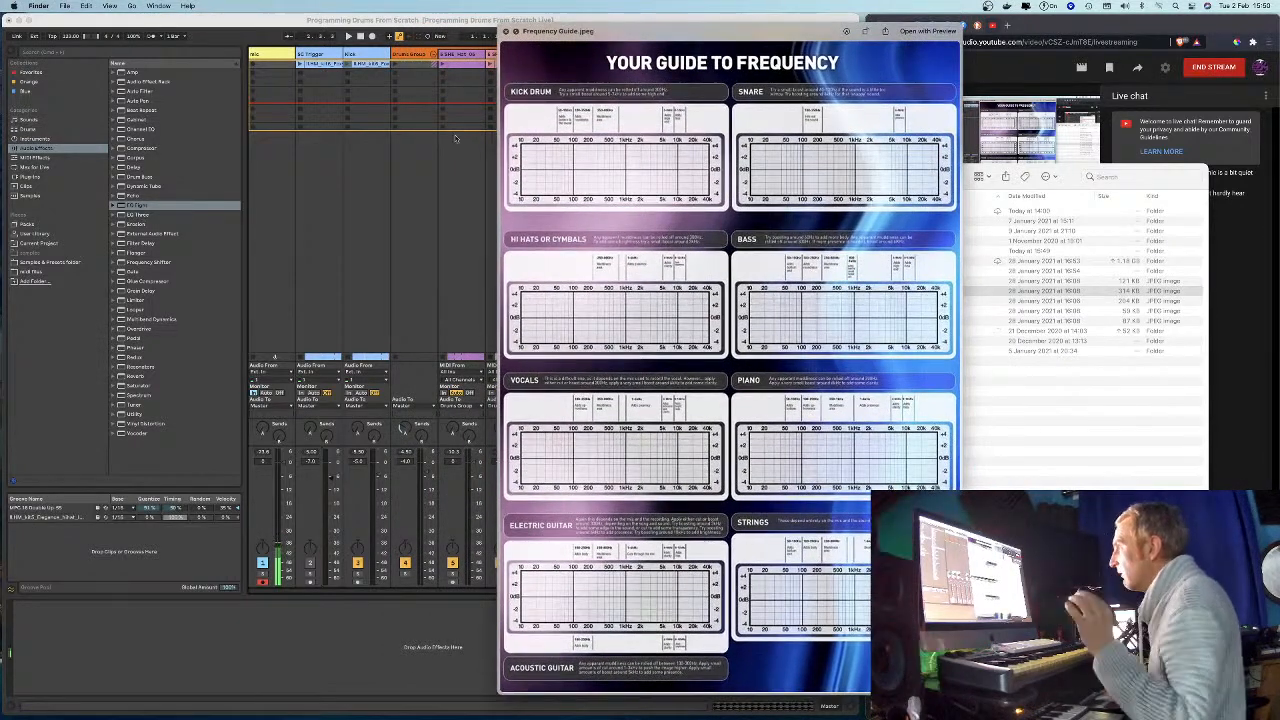
{"action": "left_click", "coordinate": [422, 177]}
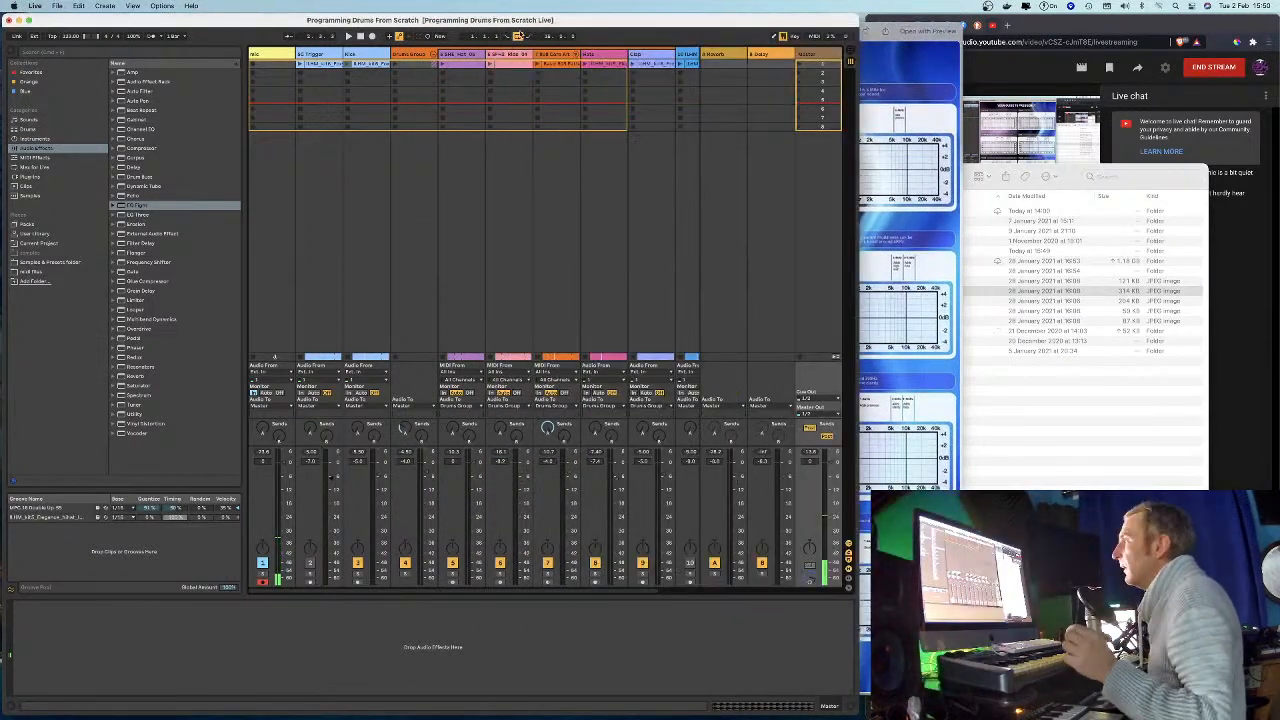
Fold the Drums Group in Session View and show the Kick track's device chain.
{"action": "left_click", "coordinate": [433, 57]}
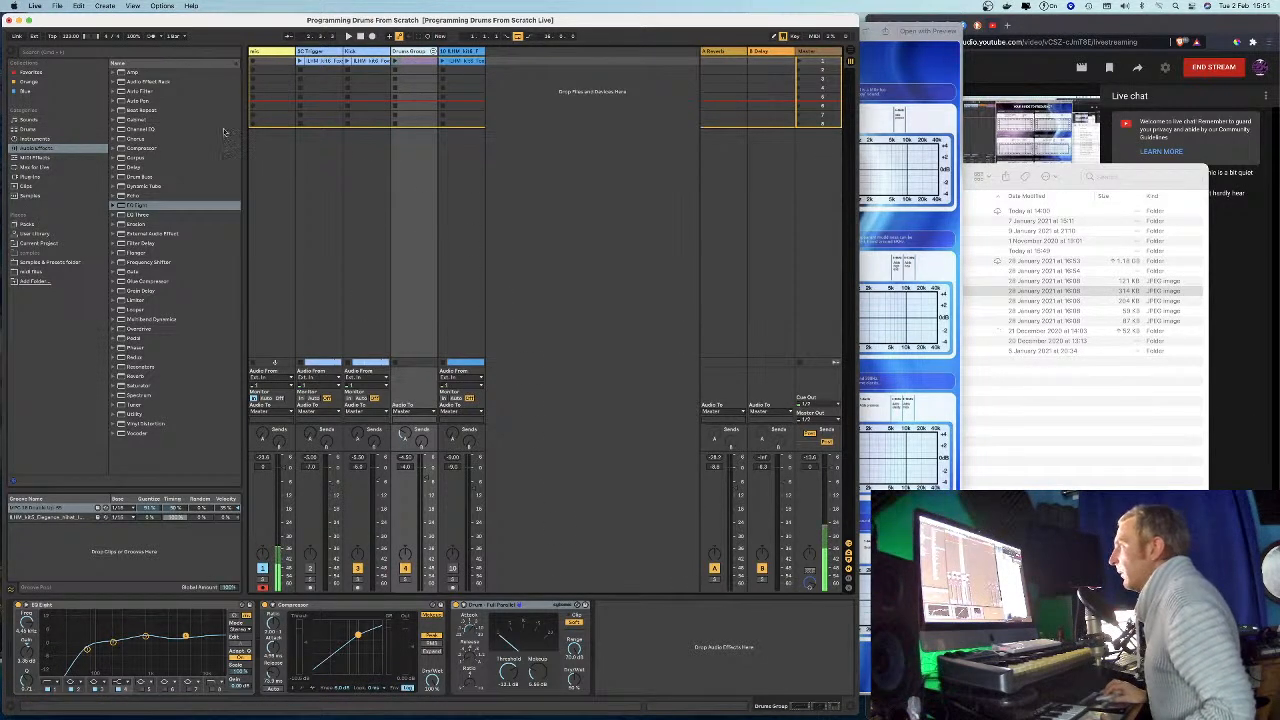
{"action": "left_click", "coordinate": [557, 262]}
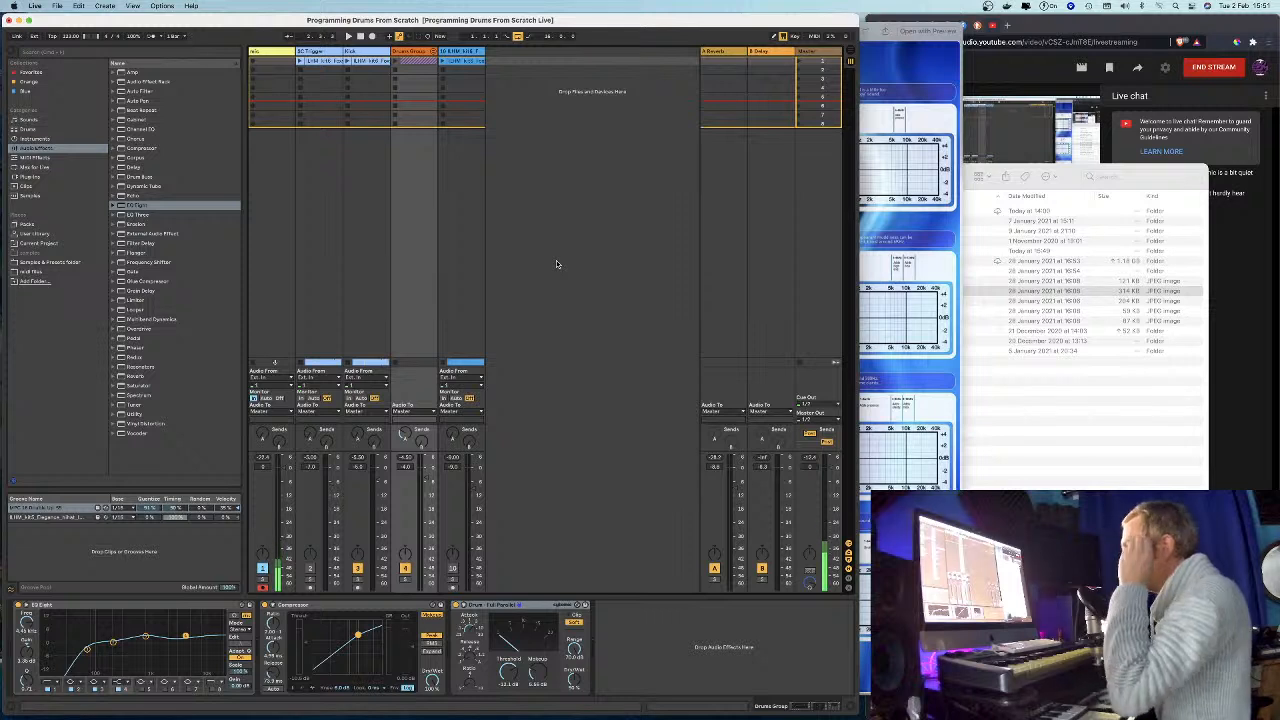
{"action": "left_click", "coordinate": [357, 57]}
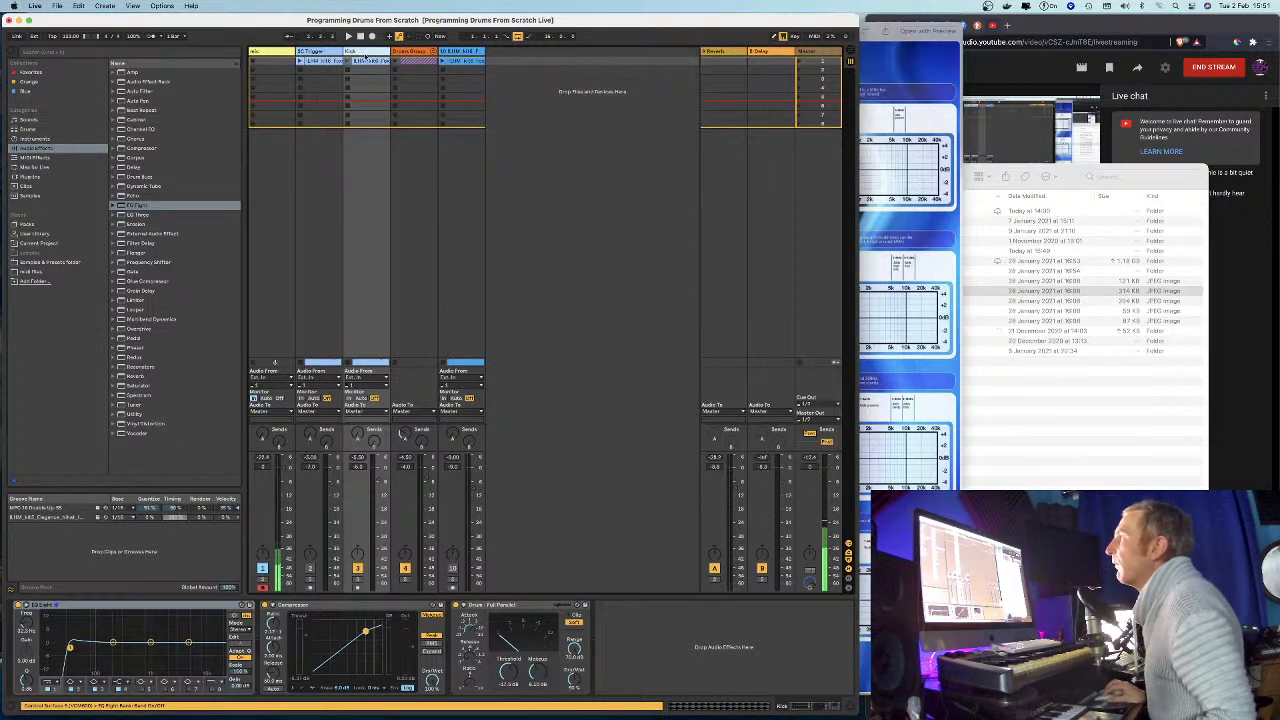
{"action": "left_click", "coordinate": [418, 51]}
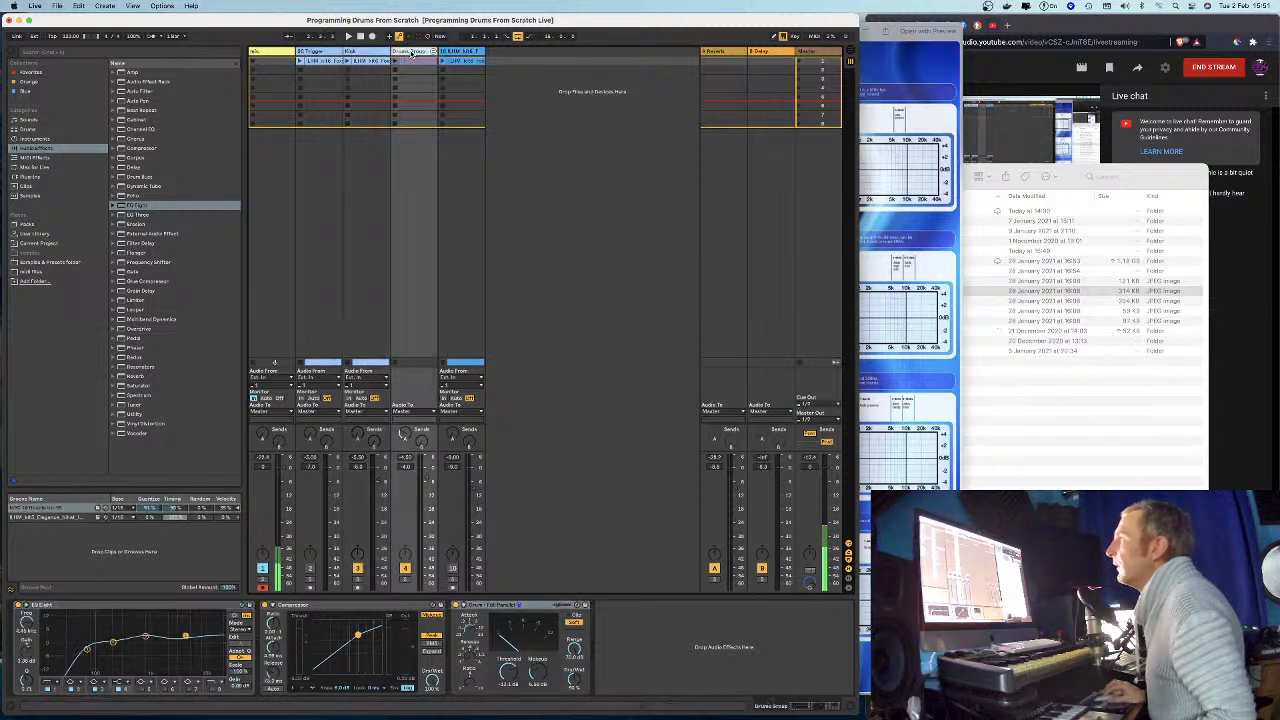
{"action": "double_click", "coordinate": [418, 53]}
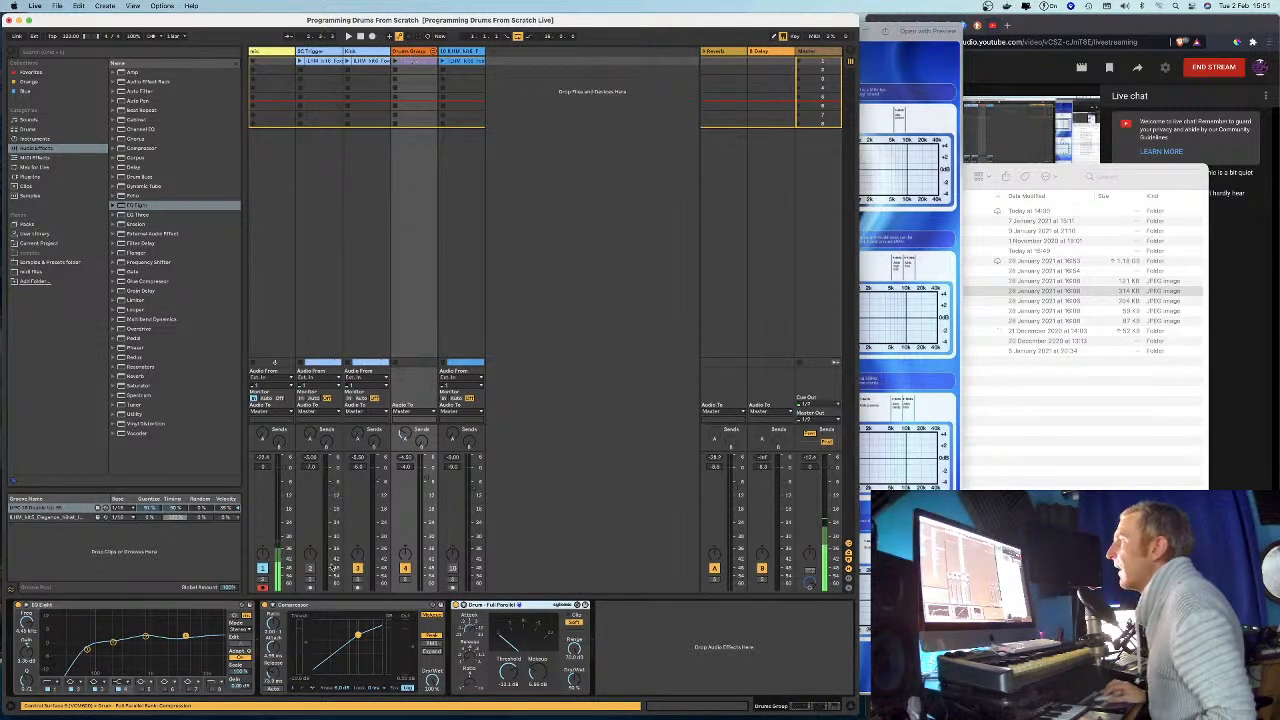
{"action": "left_click", "coordinate": [22, 606]}
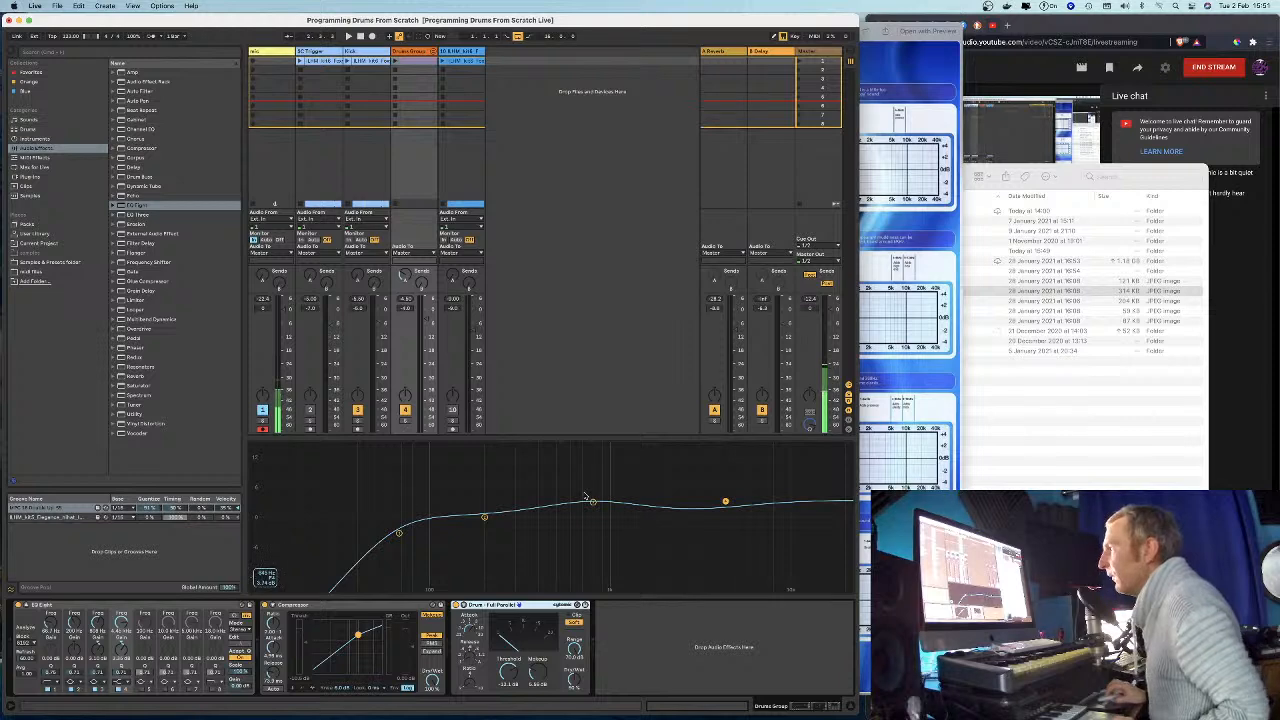
{"action": "left_click_drag", "start_coordinate": [363, 437], "coordinate": [375, 339]}
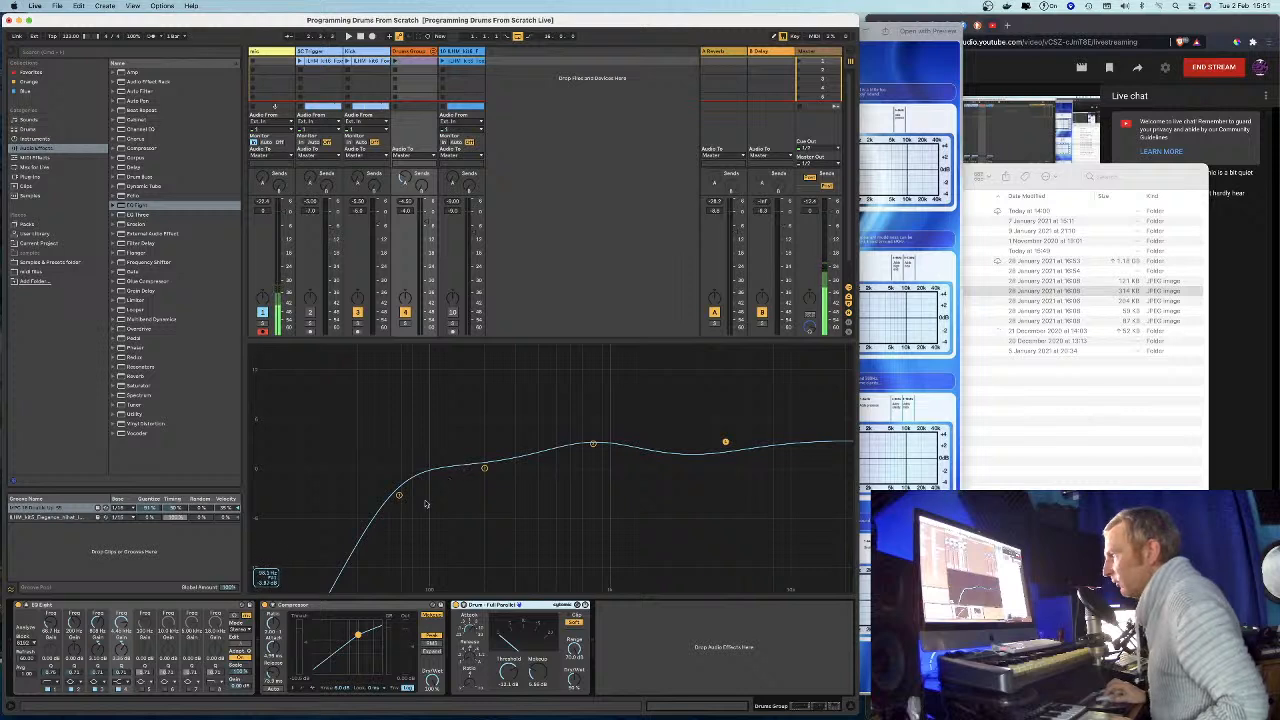
{"action": "key", "text": "space"}
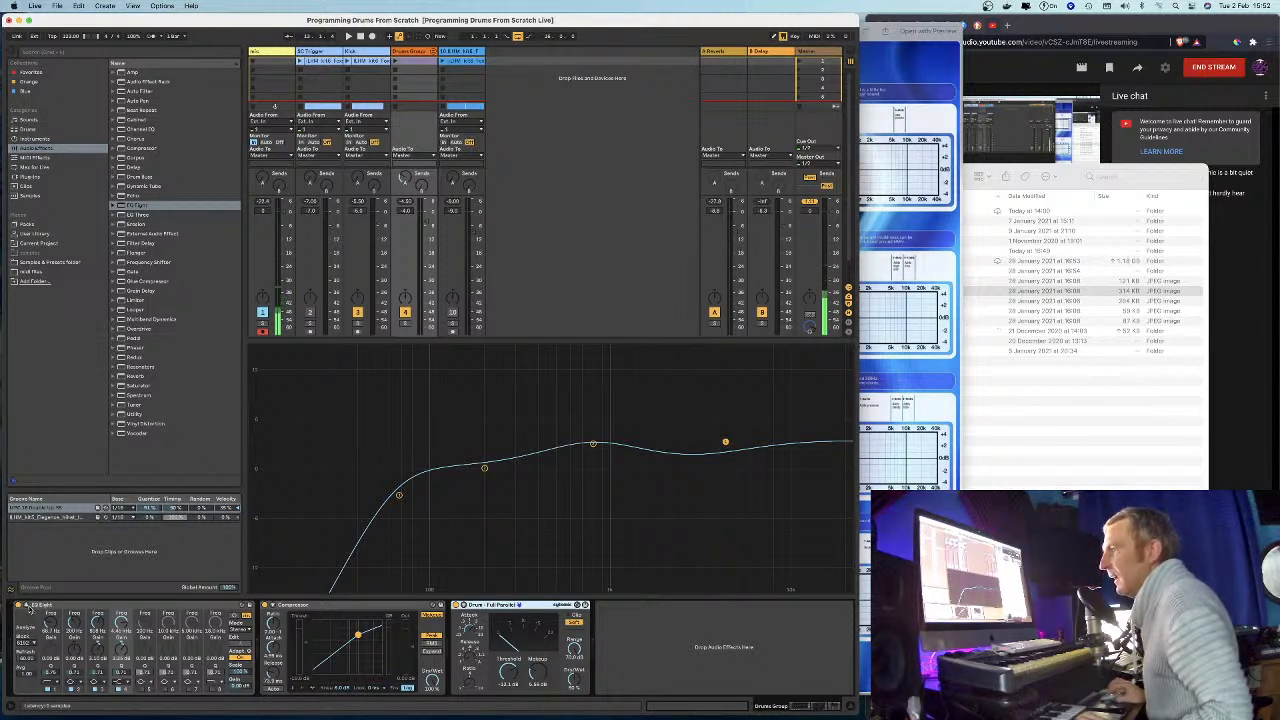
{"action": "left_click", "coordinate": [26, 605]}
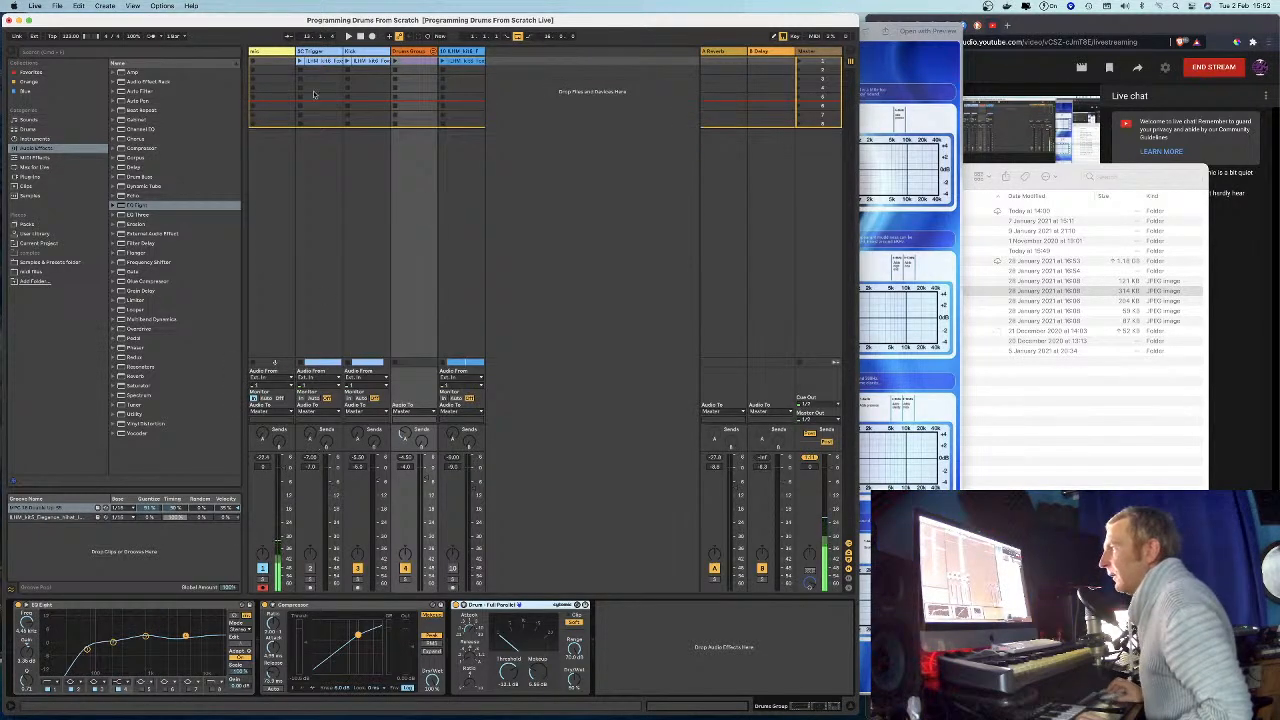
{"action": "left_click", "coordinate": [407, 52]}
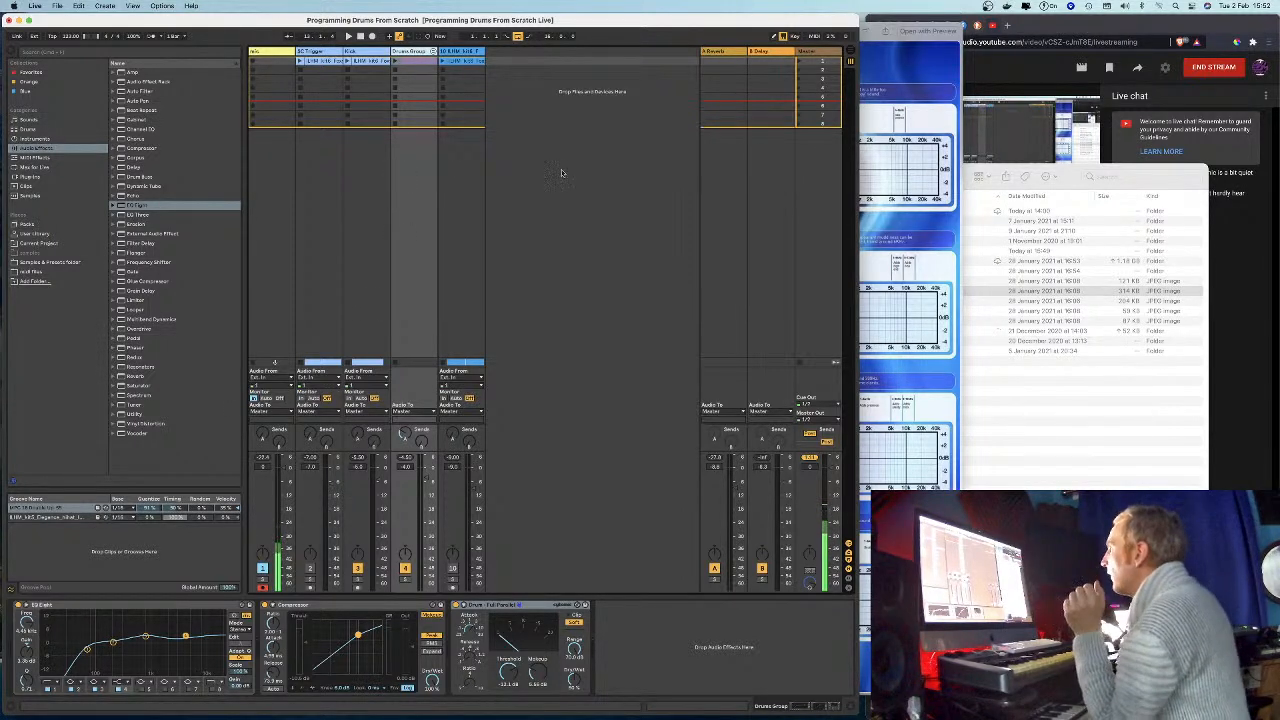
Bring the Frequency Guide.jpeg preview forward, reposition and enlarge it to examine the EQ advice, and return to Ableton Live.
{"action": "left_click_drag", "start_coordinate": [879, 24], "coordinate": [1195, 14]}
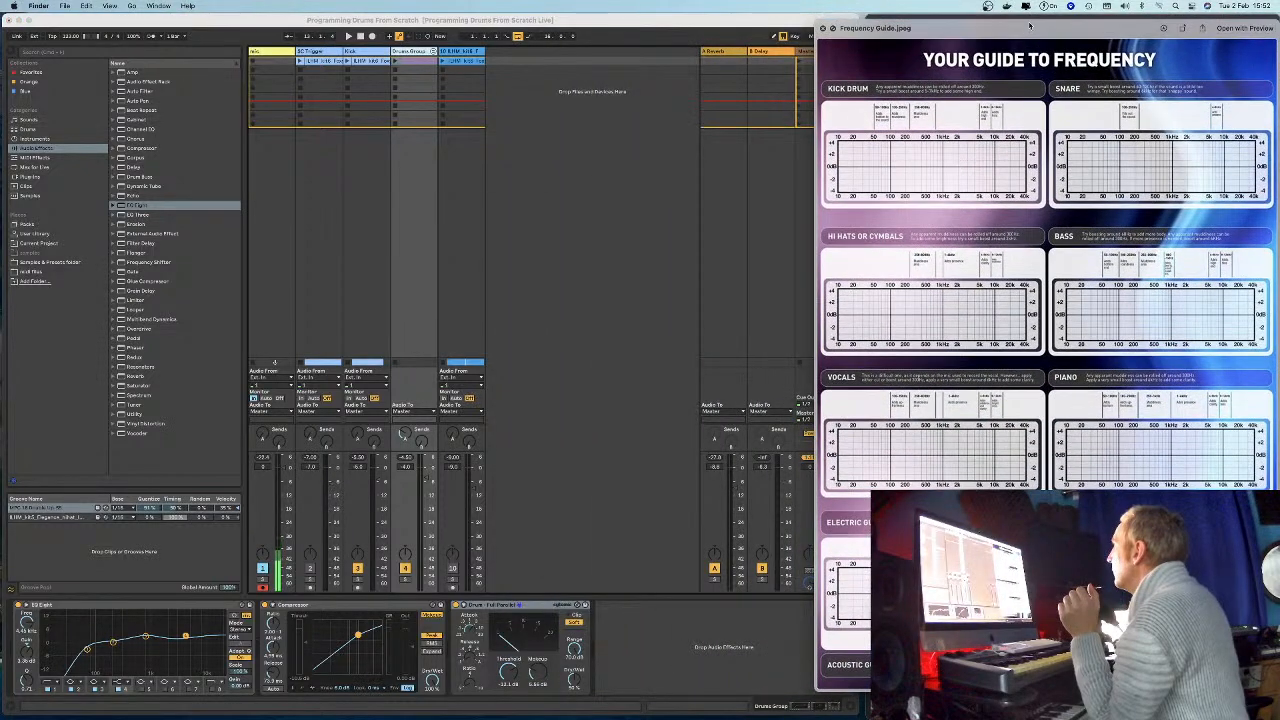
{"action": "left_click_drag", "start_coordinate": [884, 22], "coordinate": [866, 24]}
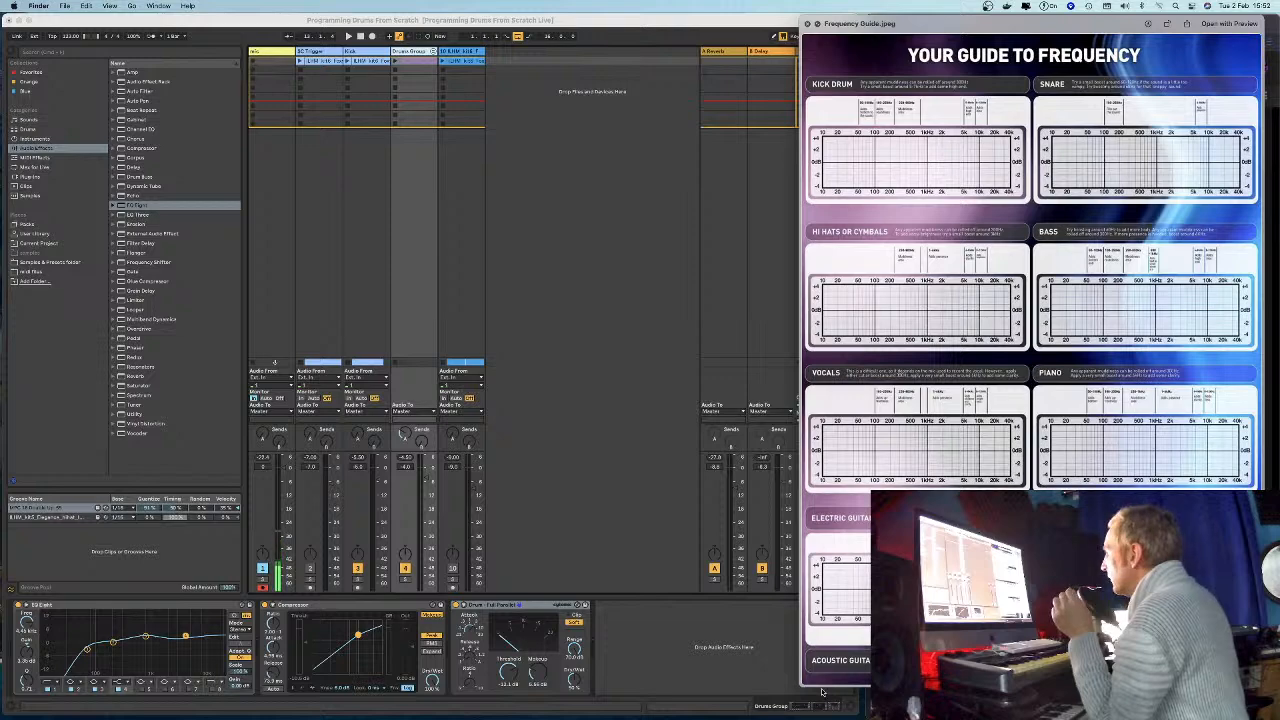
{"action": "left_click_drag", "start_coordinate": [802, 690], "coordinate": [829, 697]}
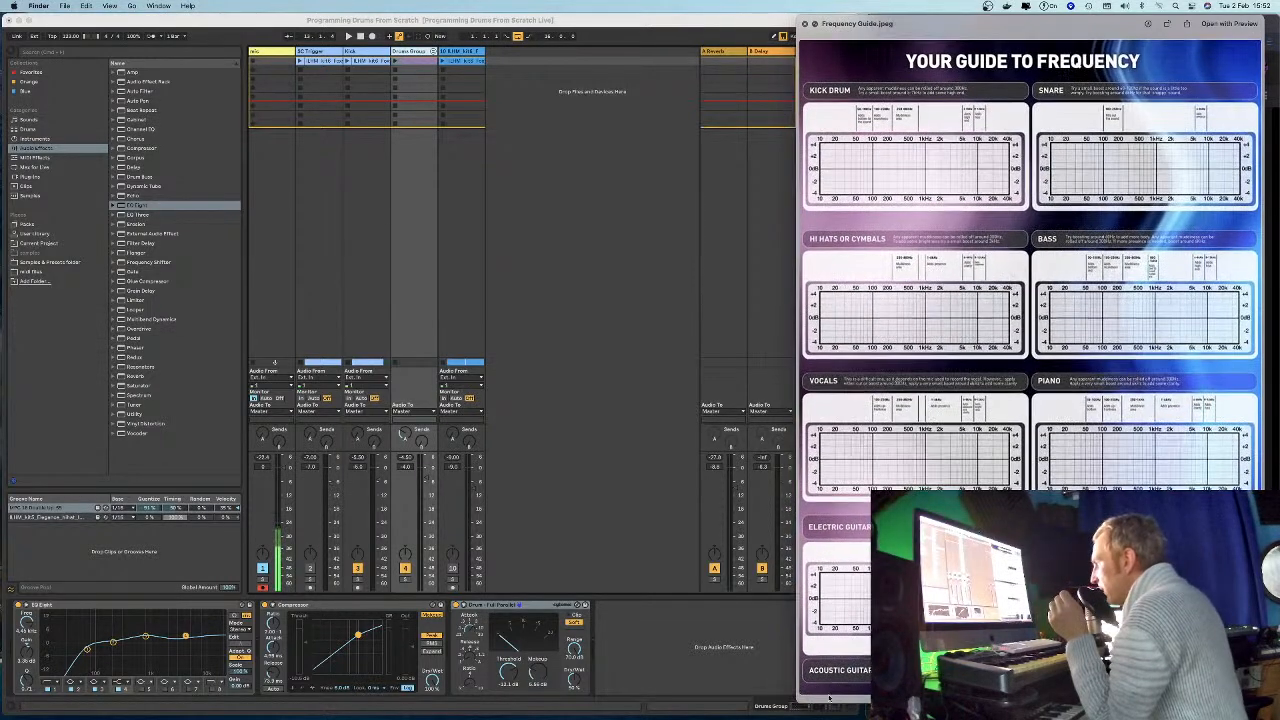
{"action": "left_click", "coordinate": [513, 477]}
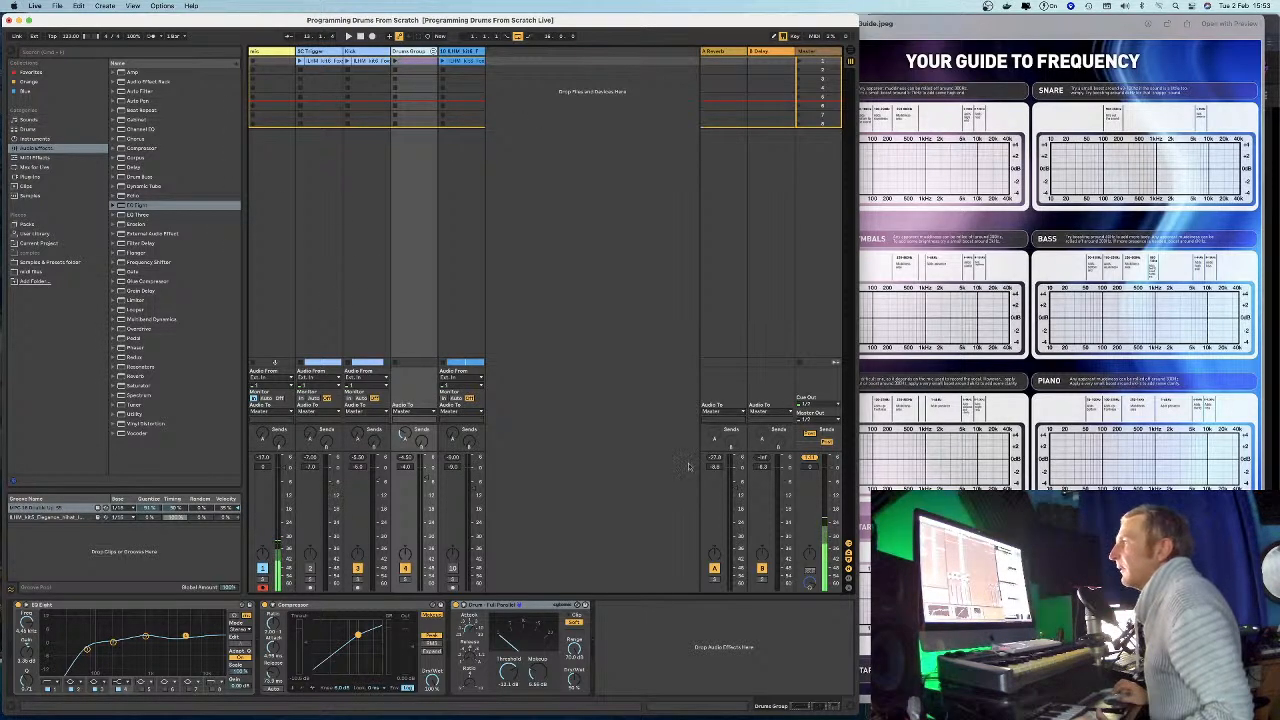
Load the Master Chain audio effect rack preset onto the Master track.
{"action": "left_click", "coordinate": [813, 53]}
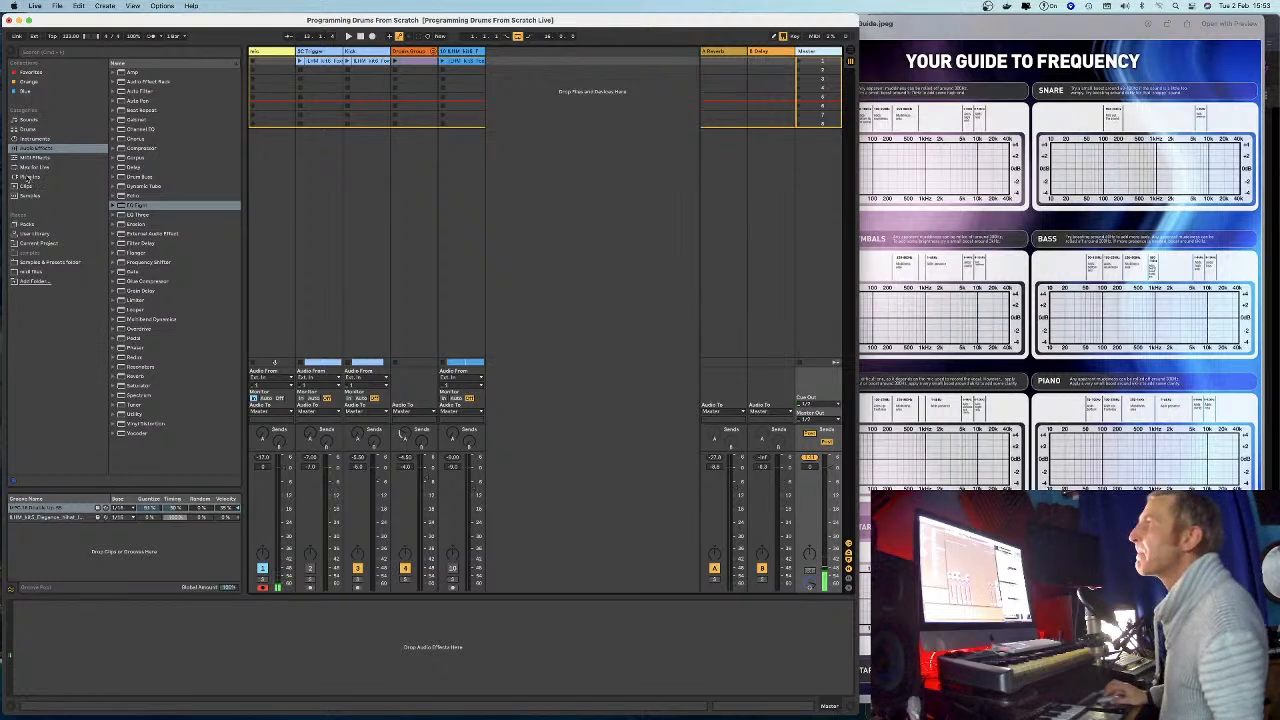
{"action": "left_click", "coordinate": [17, 148]}
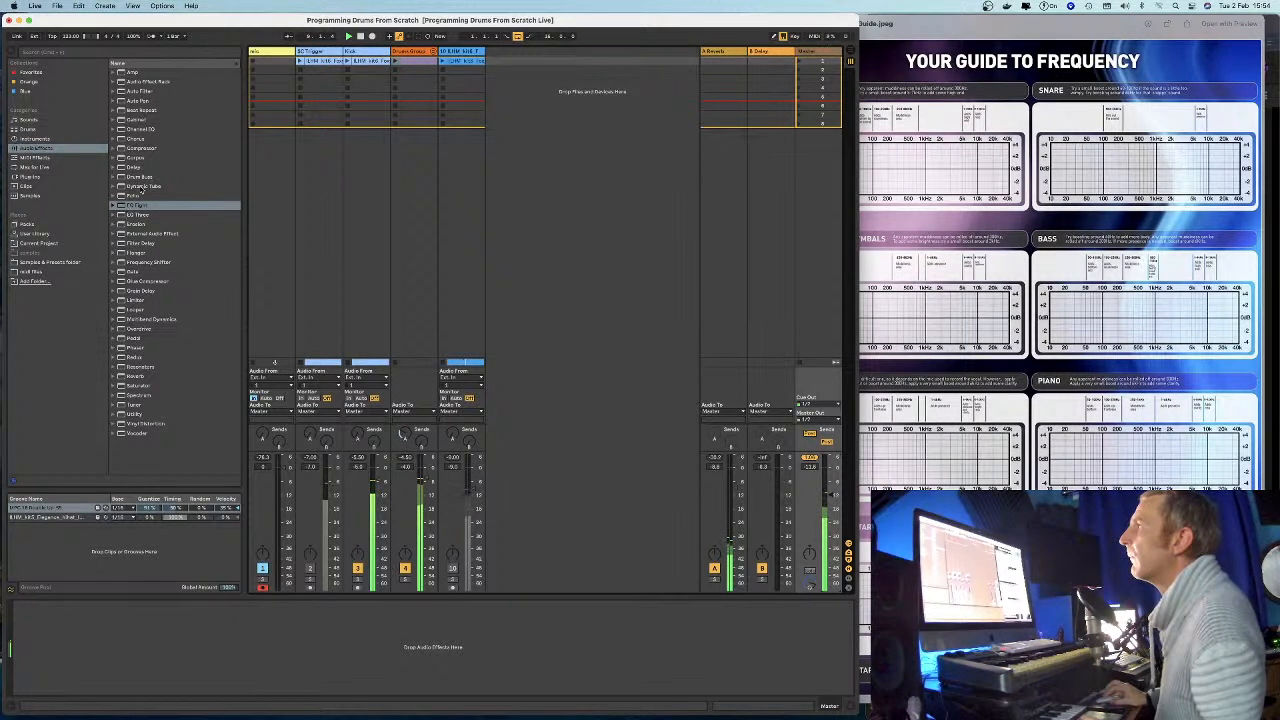
{"action": "left_click", "coordinate": [116, 81]}
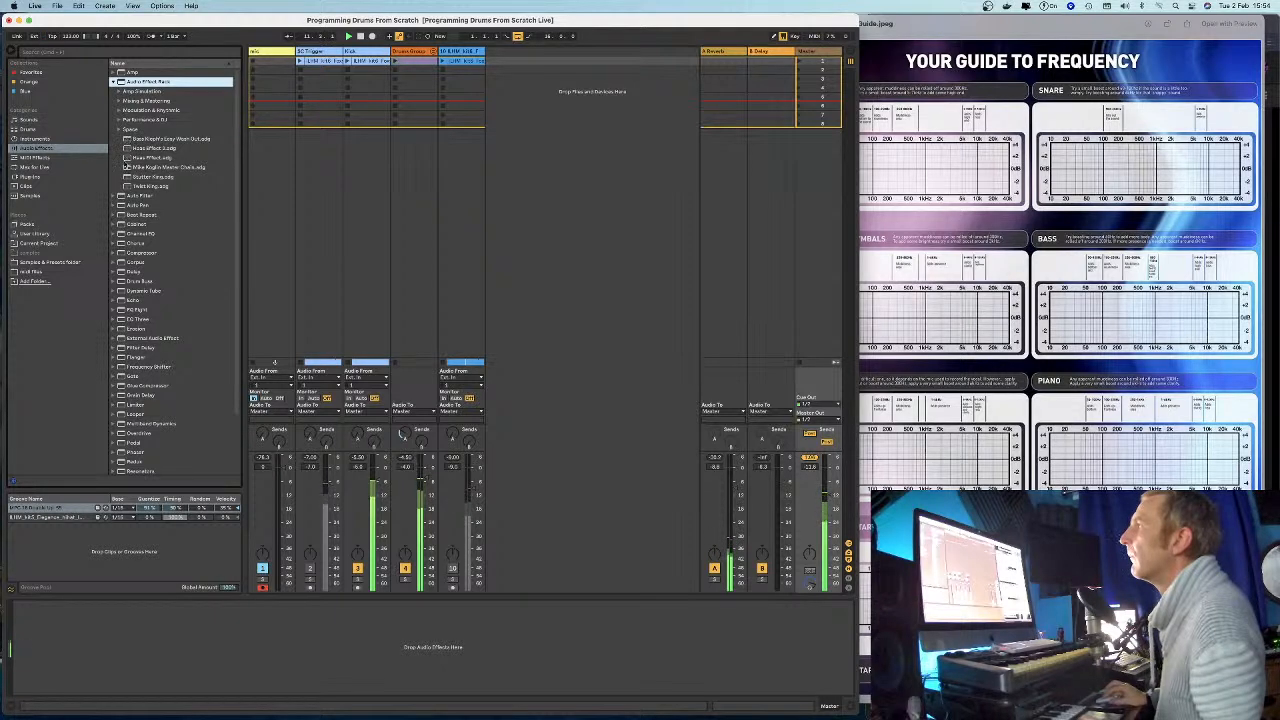
{"action": "left_click", "coordinate": [150, 167]}
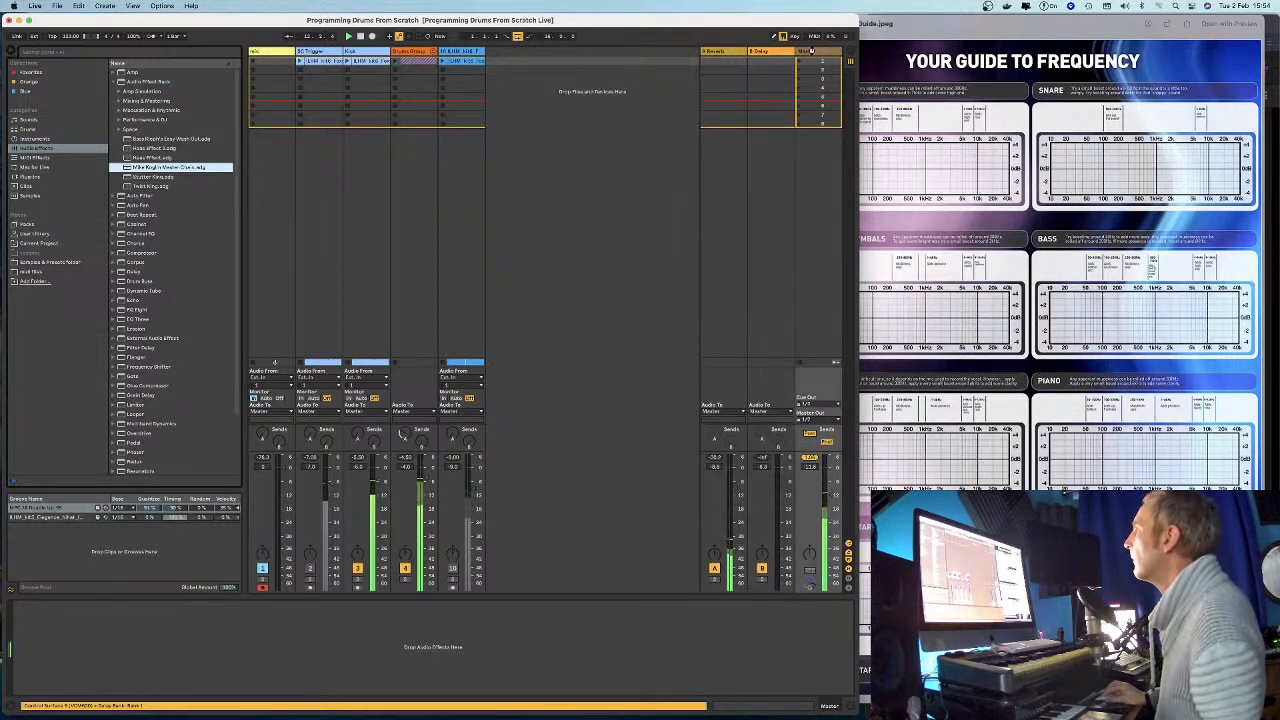
{"action": "left_click_drag", "start_coordinate": [708, 502], "coordinate": [668, 695]}
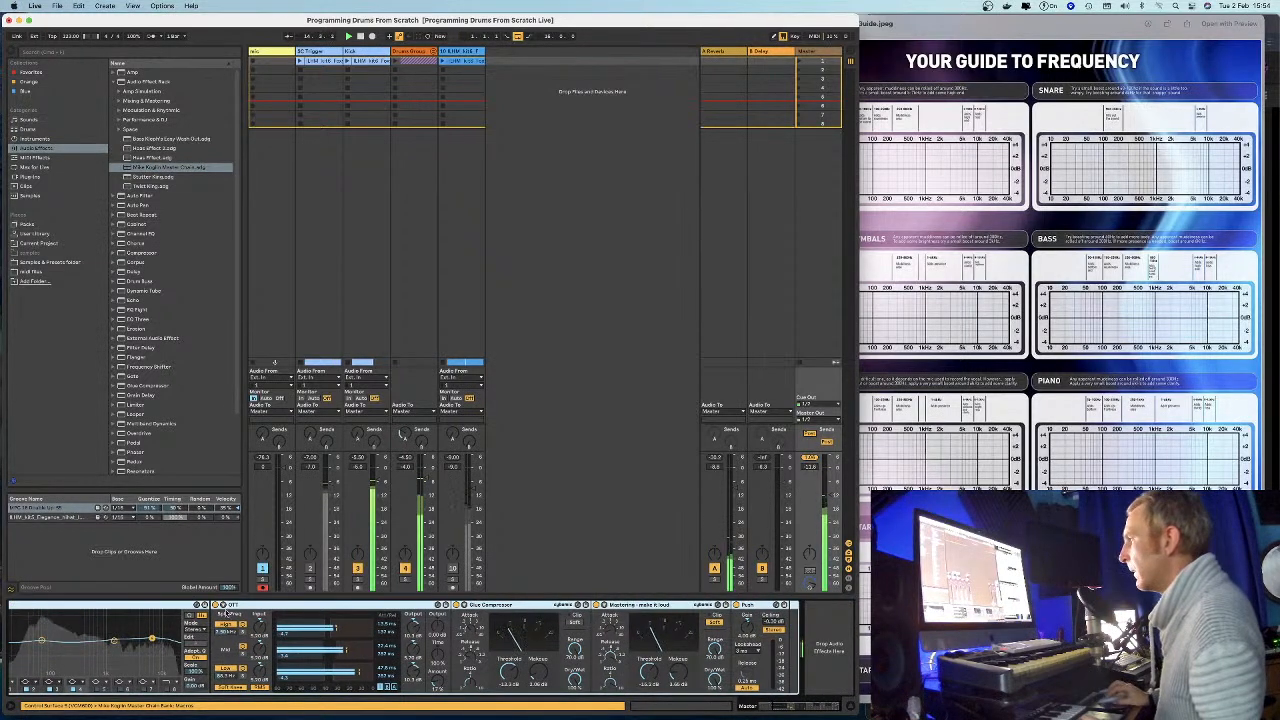
Bypass the OTT, Glue Compressor and "Mastering - make it loud" devices in the Master track's rack.
{"action": "left_click", "coordinate": [215, 606]}
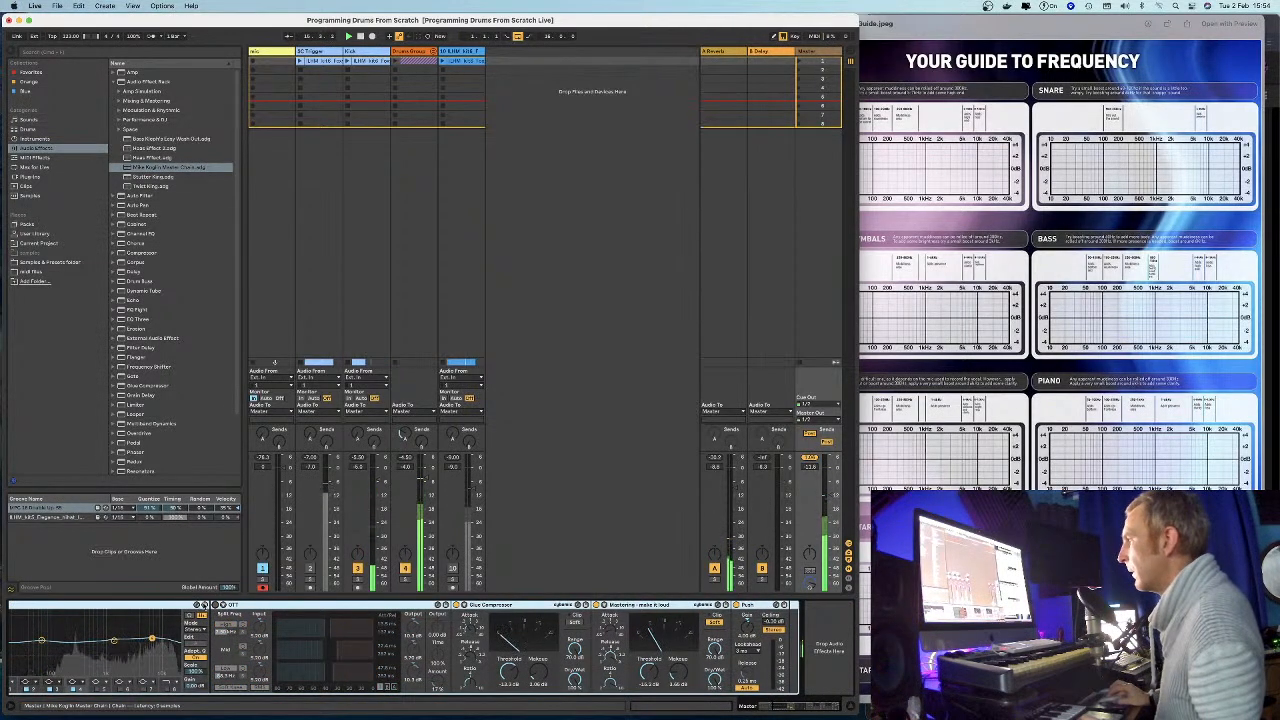
{"action": "left_click", "coordinate": [457, 605]}
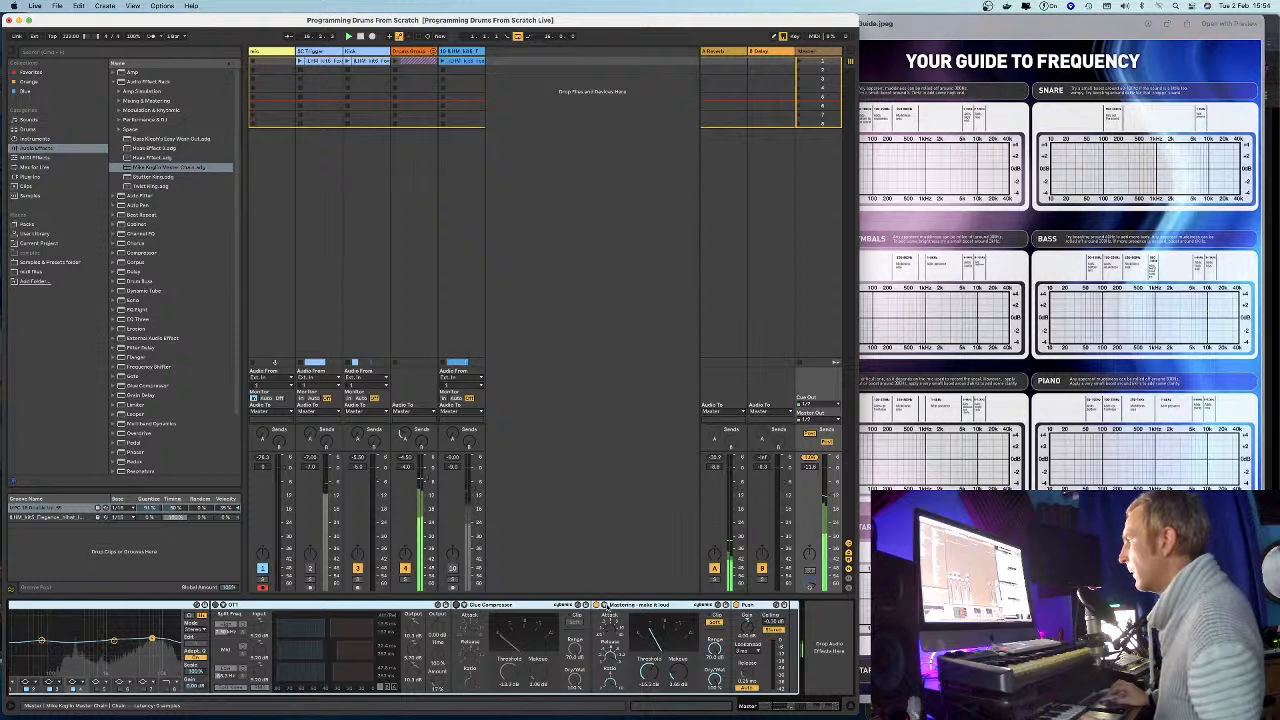
{"action": "left_click", "coordinate": [601, 605]}
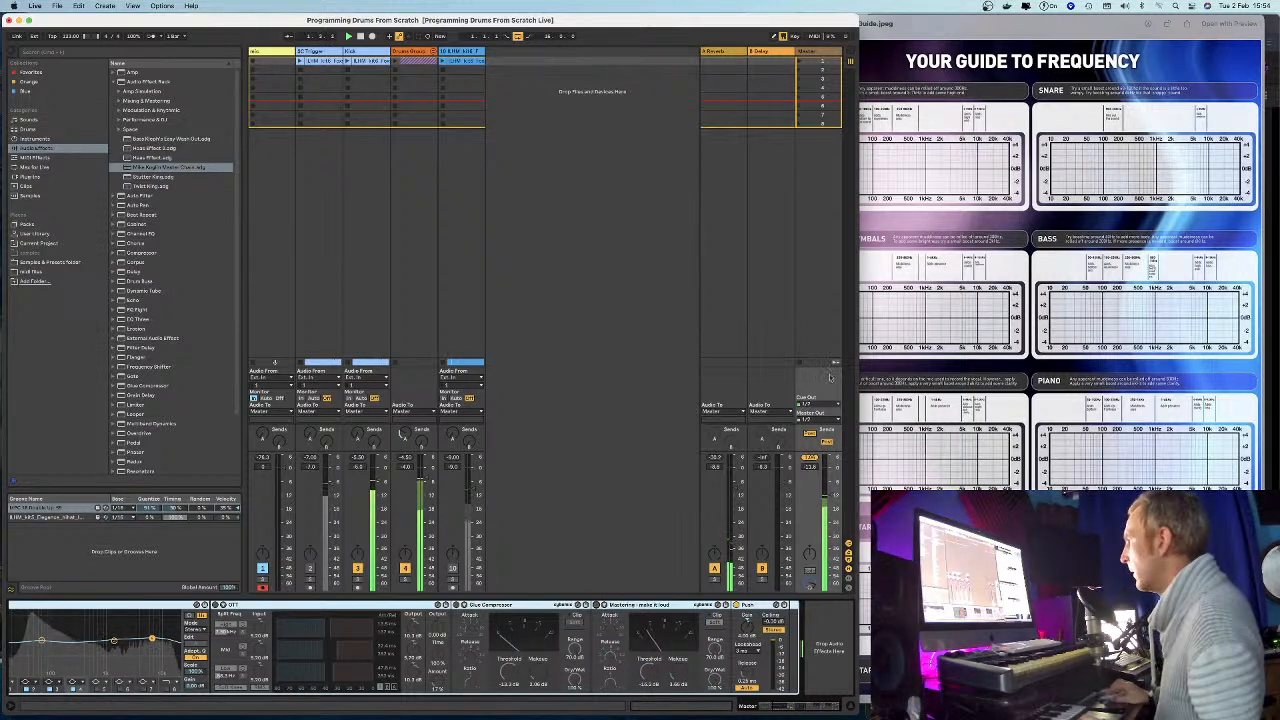
Re-enable the Mastering compressor, Glue Compressor and OTT in the Master rack, and readjust the Glue Compressor's threshold.
{"action": "left_click", "coordinate": [597, 606]}
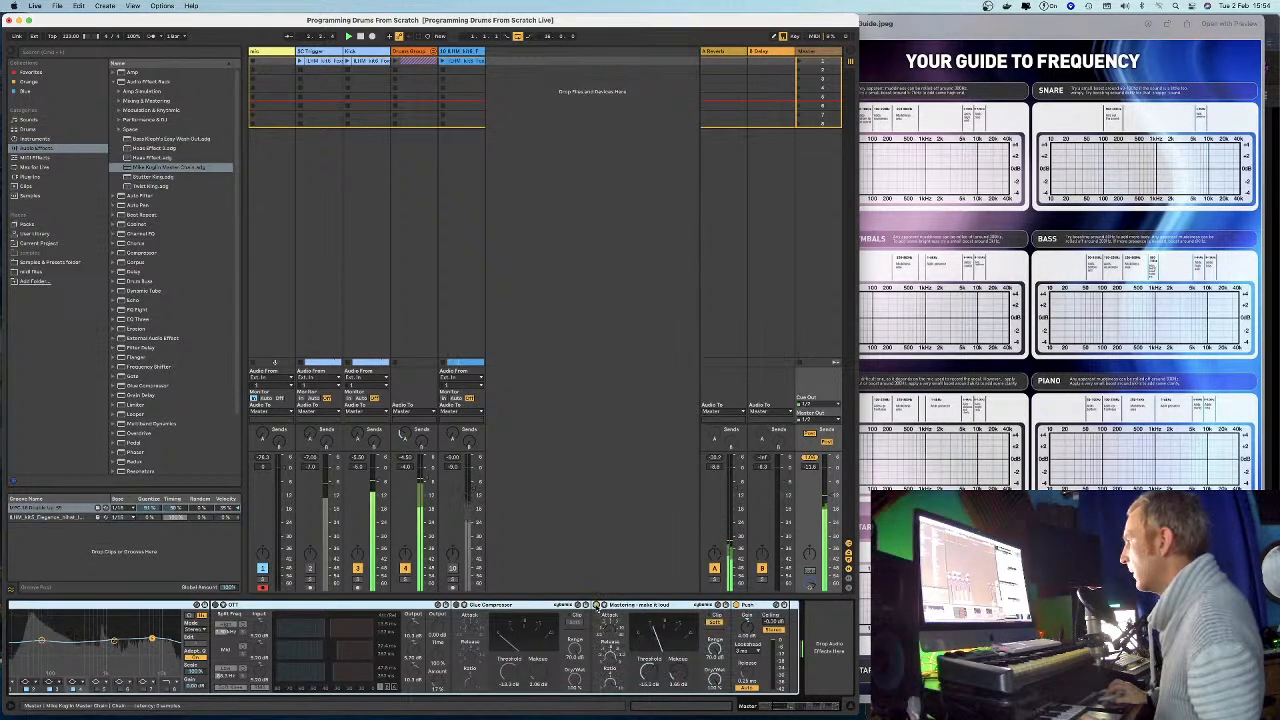
{"action": "left_click", "coordinate": [457, 605]}
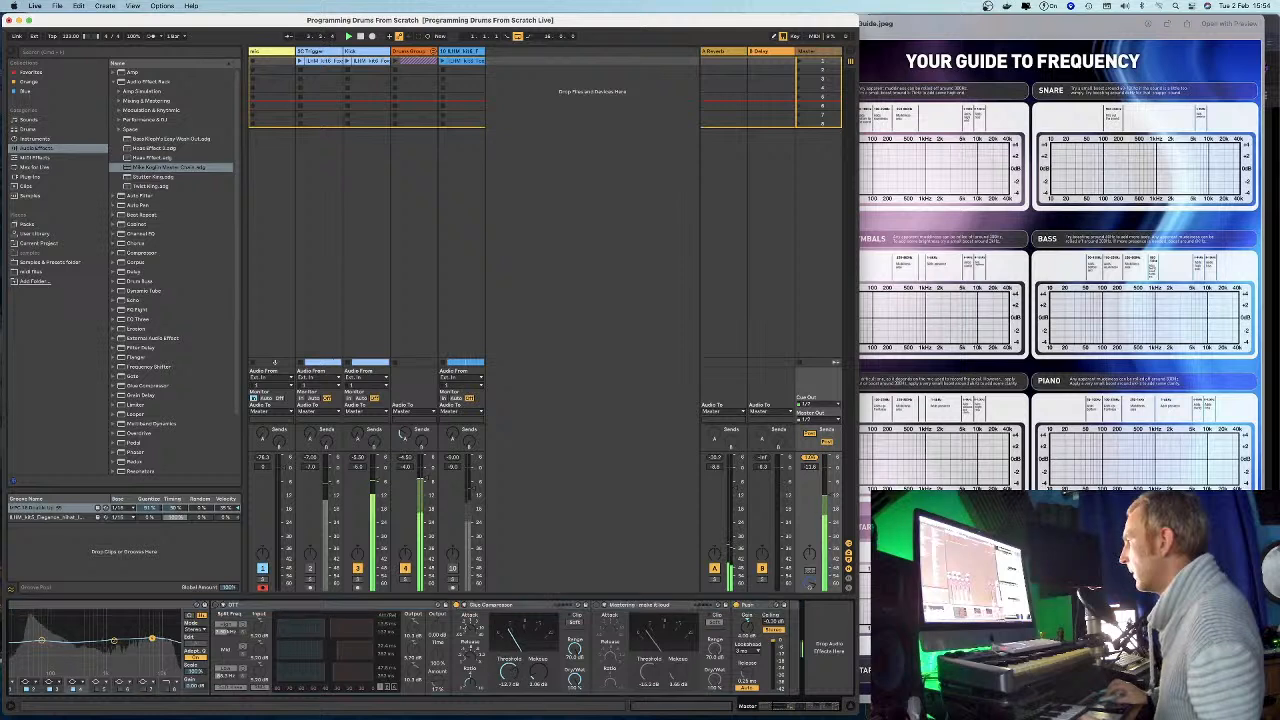
{"action": "double_click", "coordinate": [510, 675]}
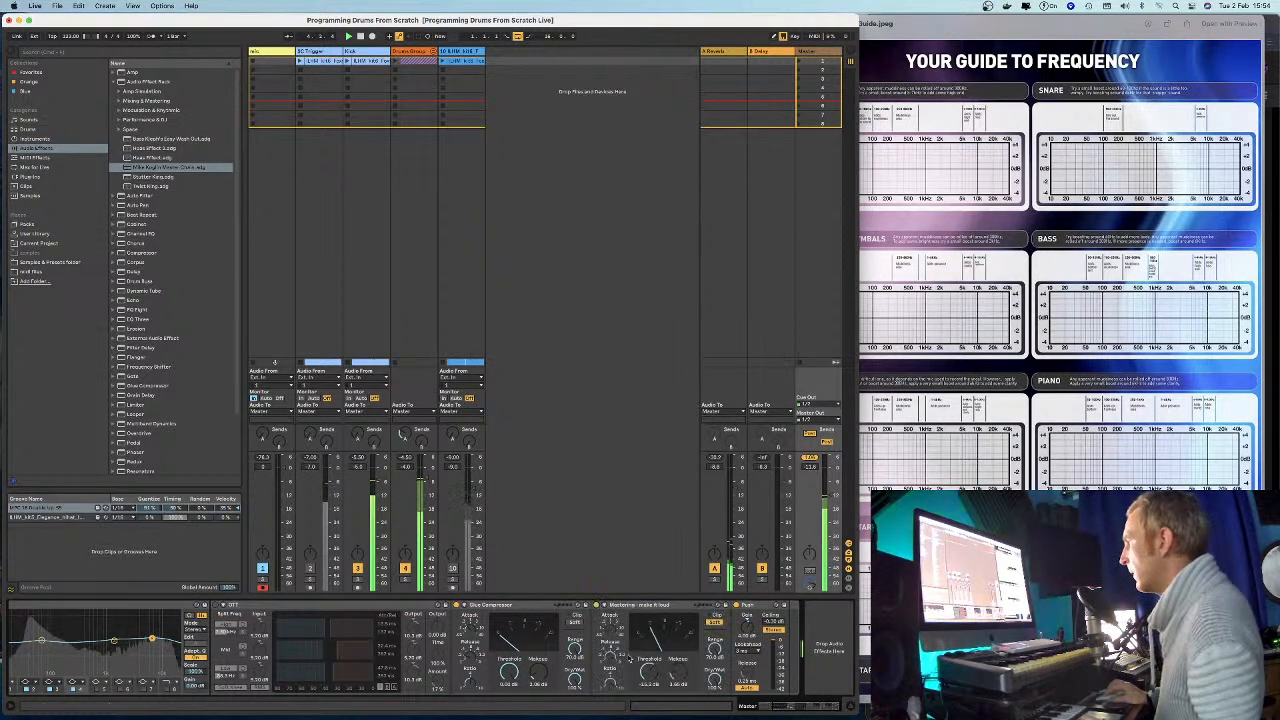
{"action": "left_click", "coordinate": [216, 605]}
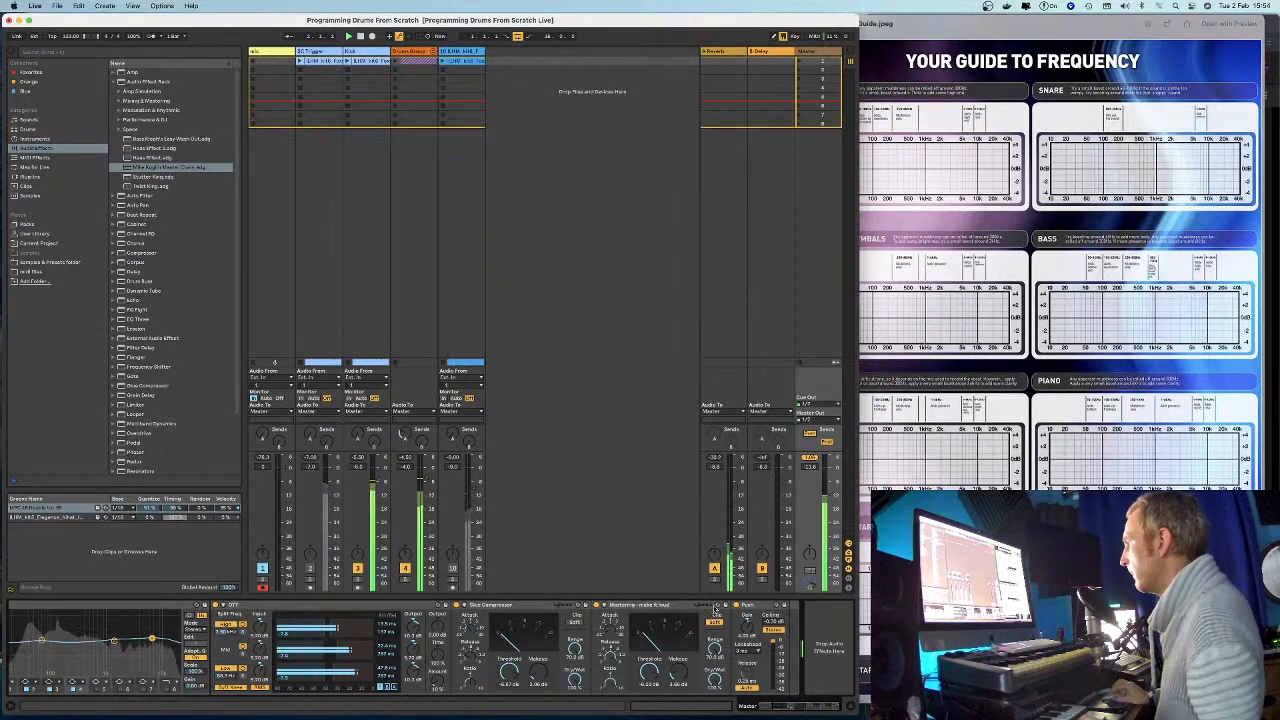
Set the Master track volume to 0.0 dB and compare the mix with the whole master chain rack bypassed and enabled.
{"action": "left_click_drag", "start_coordinate": [830, 495], "coordinate": [829, 476]}
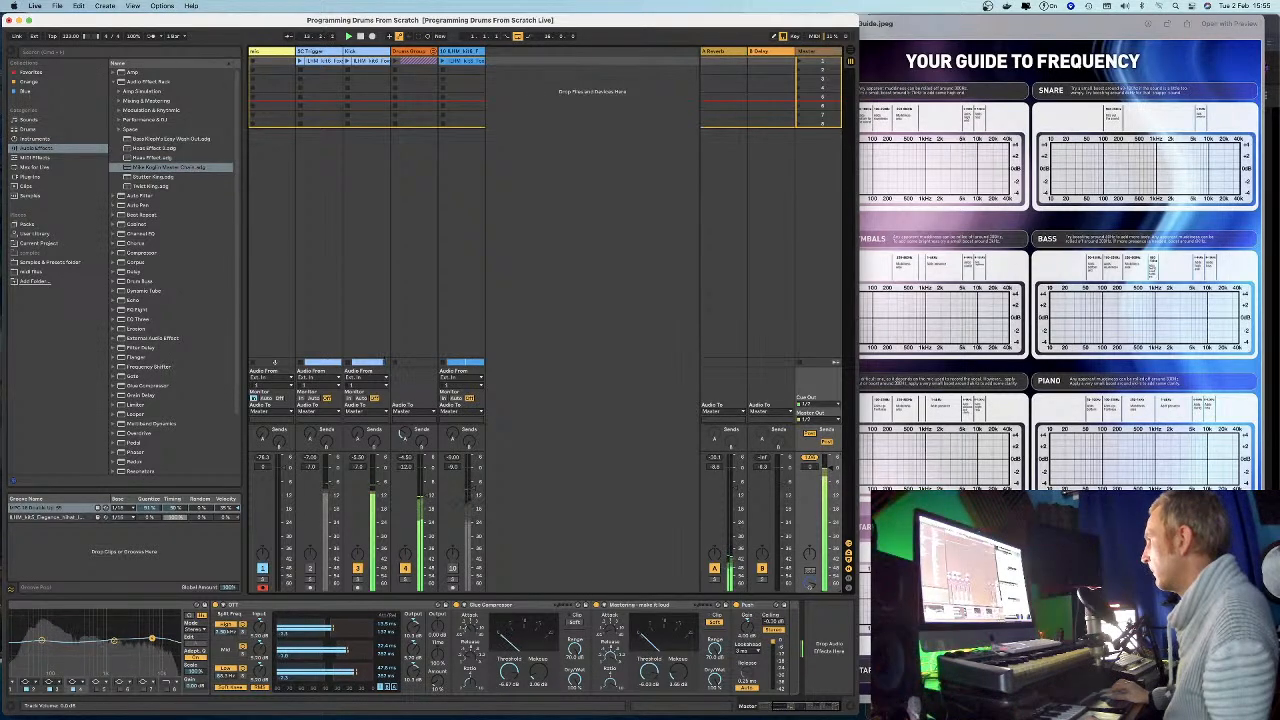
{"action": "scroll", "coordinate": [203, 610], "scroll_direction": "left", "scroll_amount": 4}
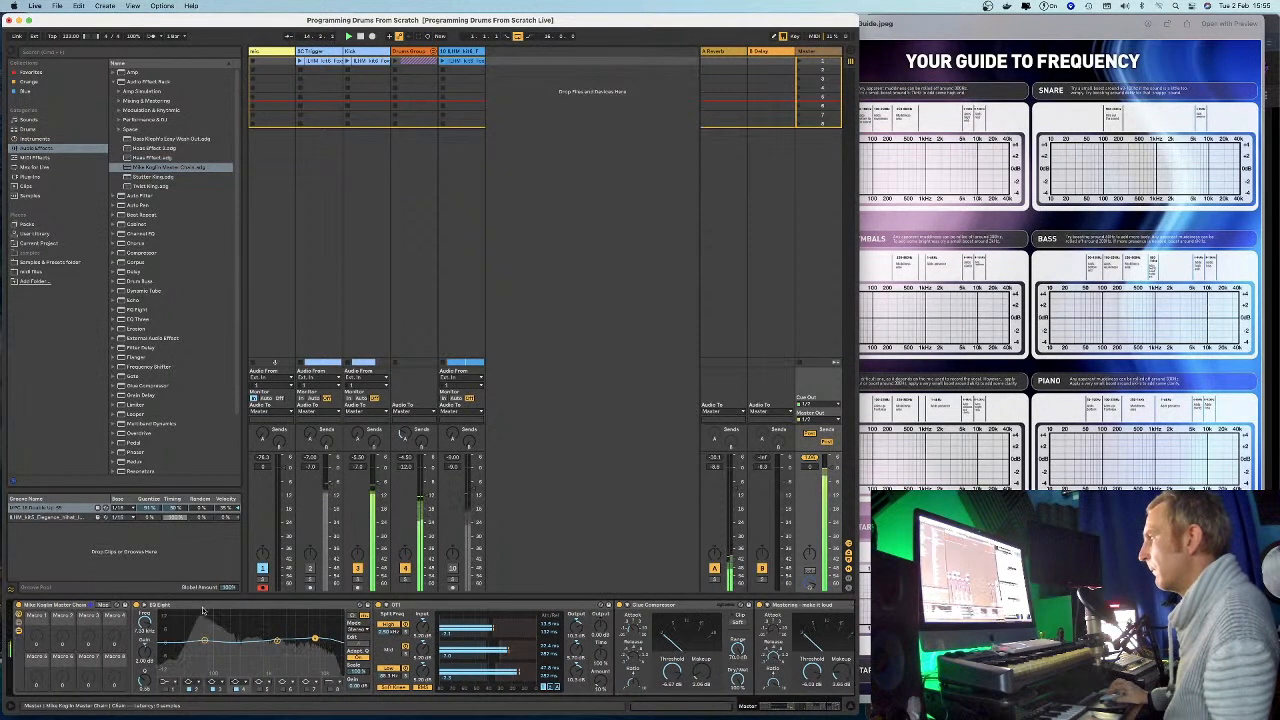
{"action": "left_click", "coordinate": [18, 606]}
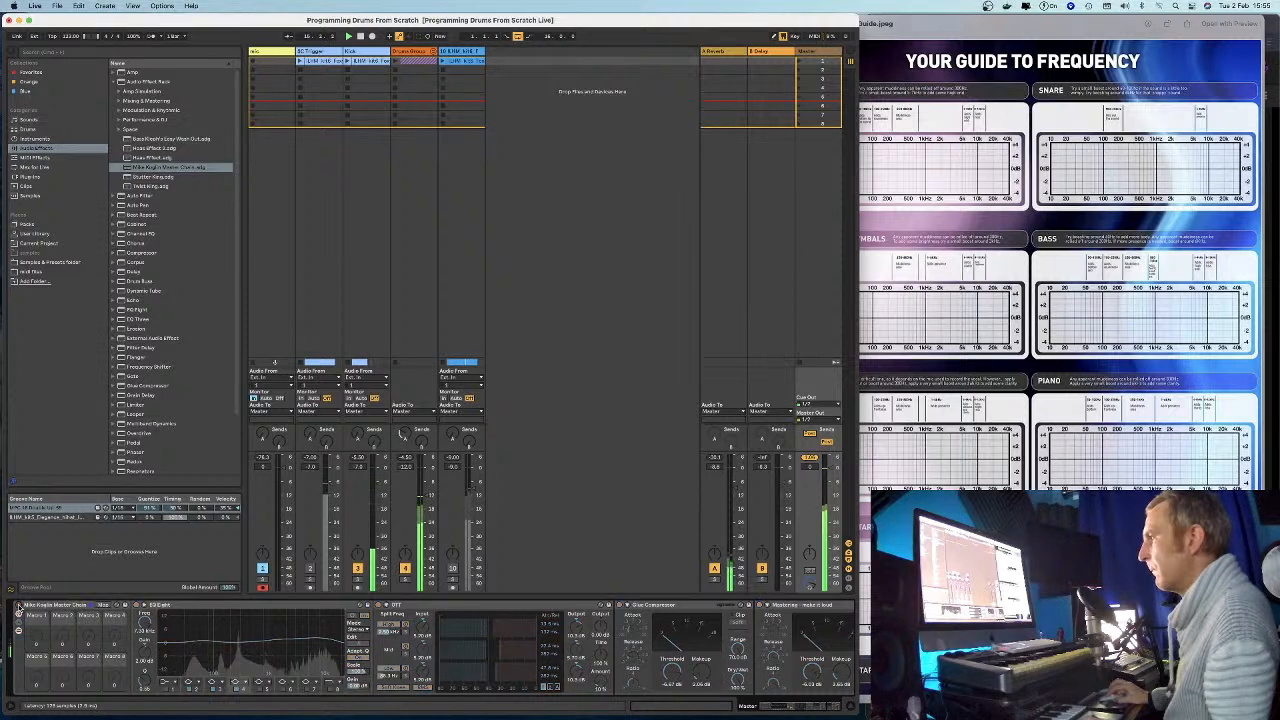
{"action": "left_click", "coordinate": [18, 606]}
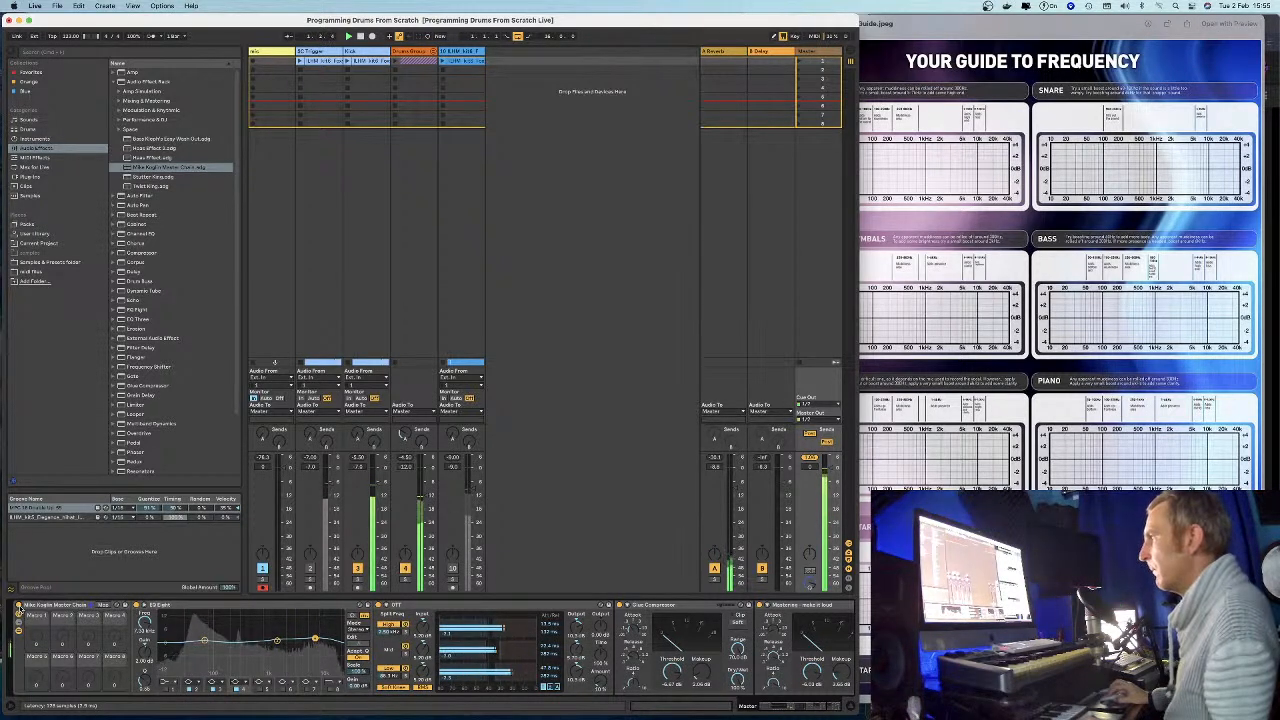
{"action": "left_click", "coordinate": [18, 606]}
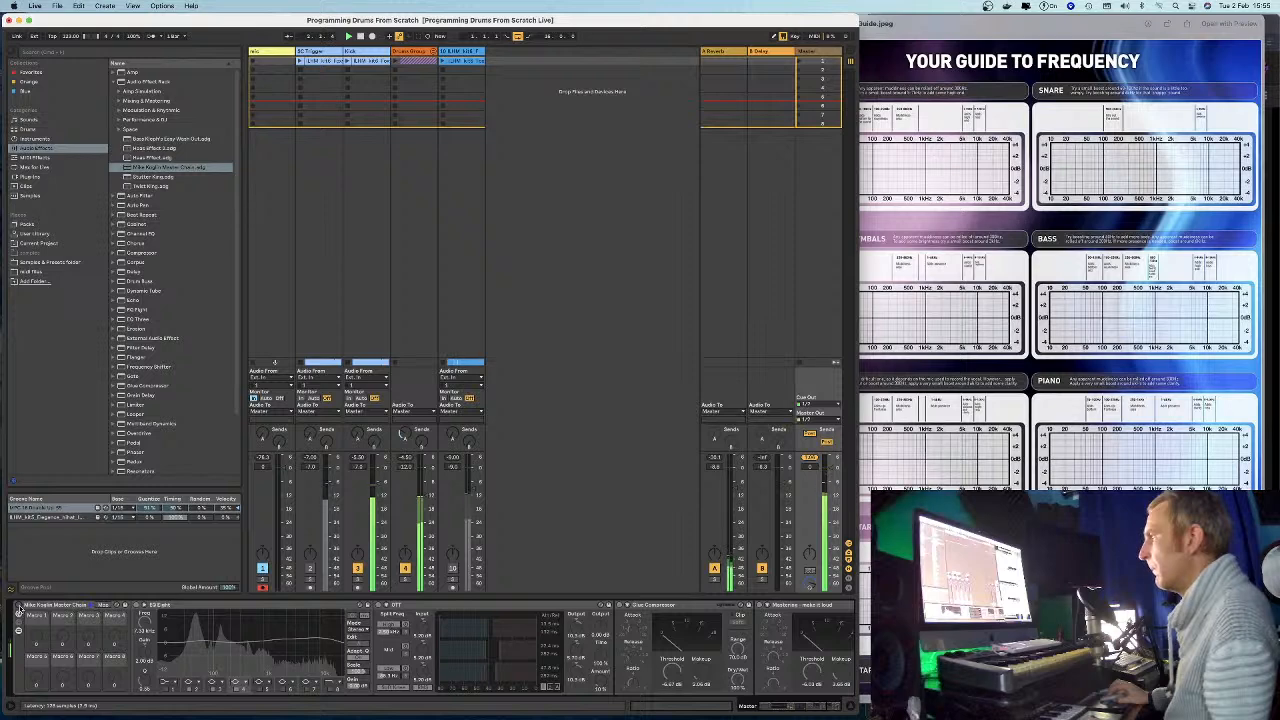
{"action": "left_click", "coordinate": [18, 606]}
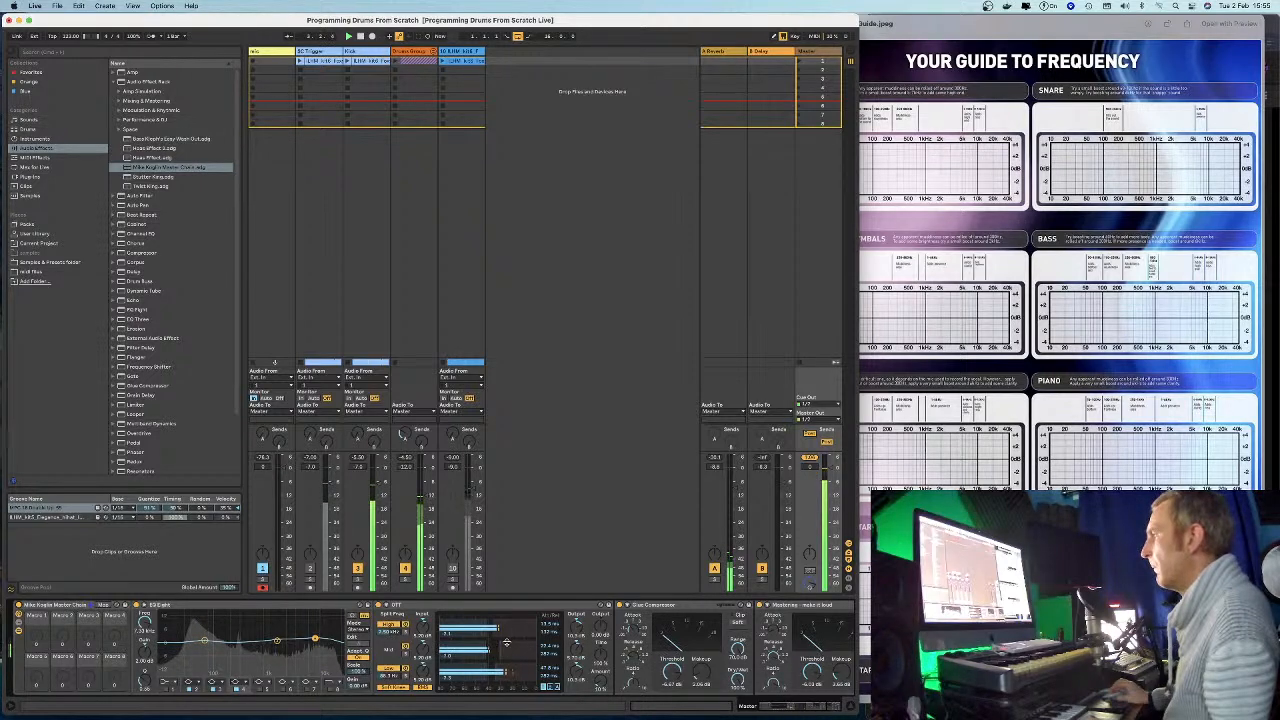
{"action": "scroll", "coordinate": [600, 645], "scroll_direction": "right", "scroll_amount": 5}
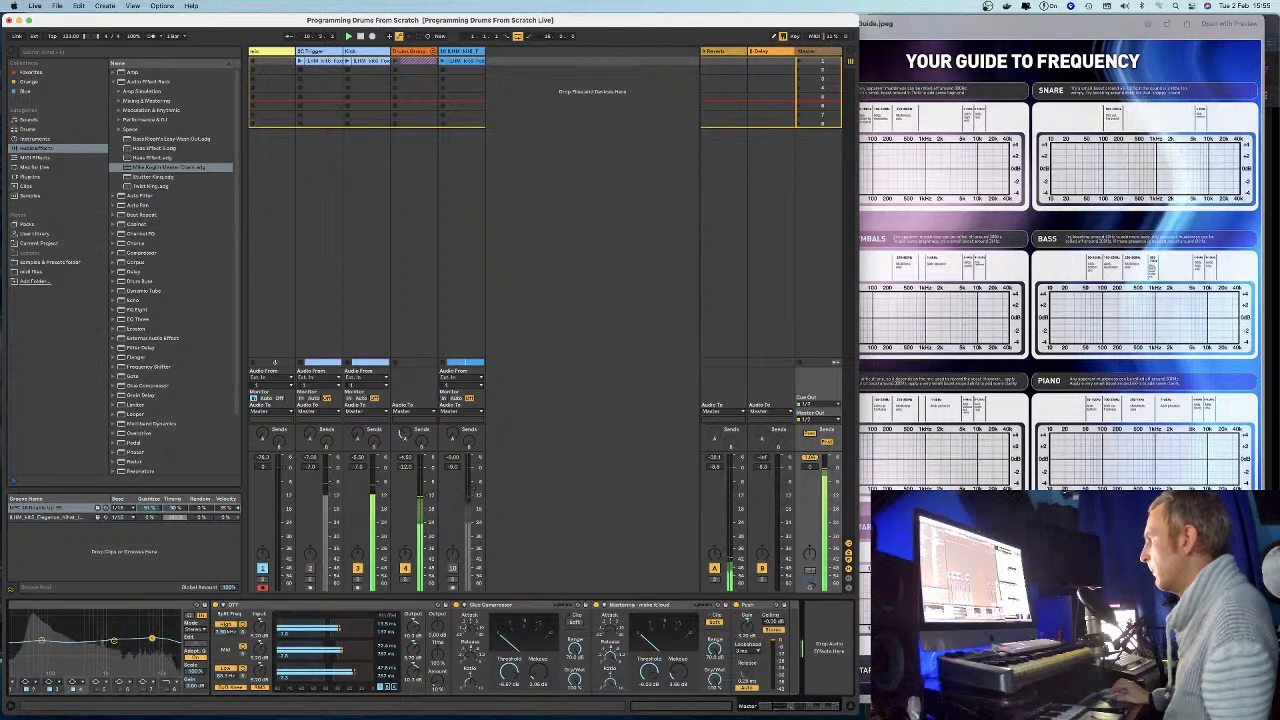
{"action": "scroll", "coordinate": [743, 633], "scroll_direction": "left", "scroll_amount": 1}
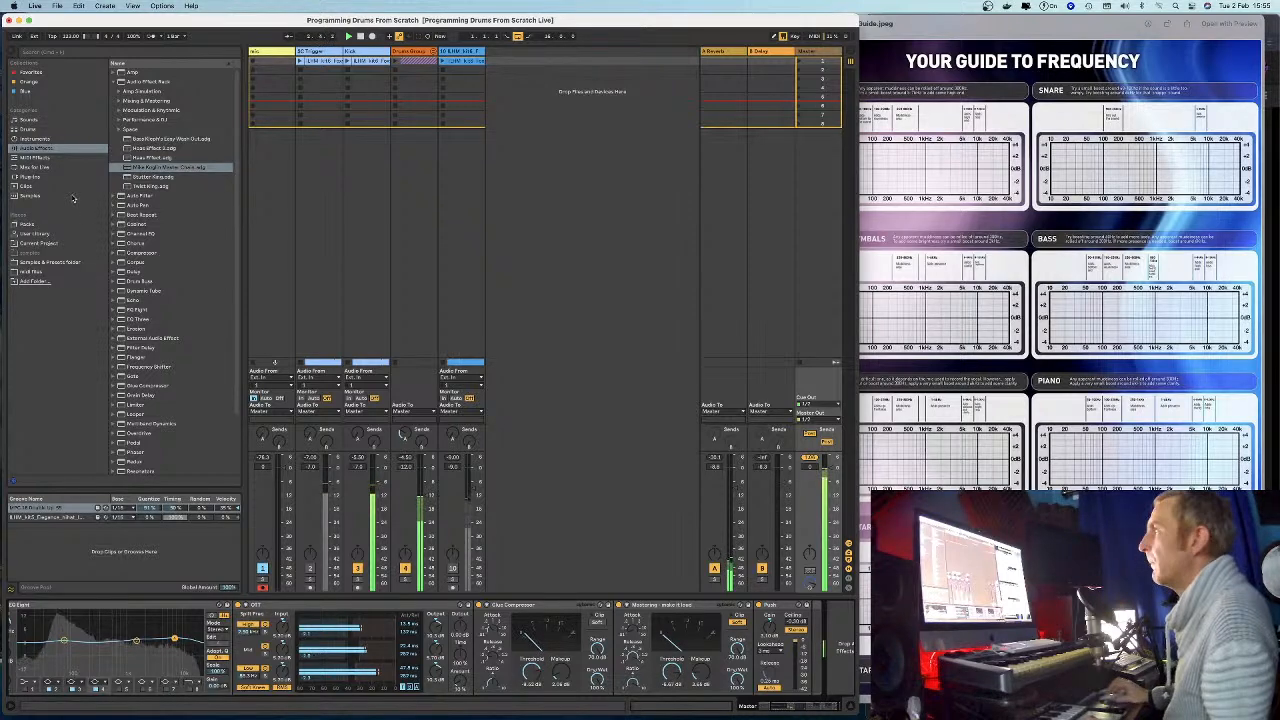
Browse the Samples & Presets folder in the browser and collapse its SHE_Hats subfolder.
{"action": "left_click", "coordinate": [123, 130]}
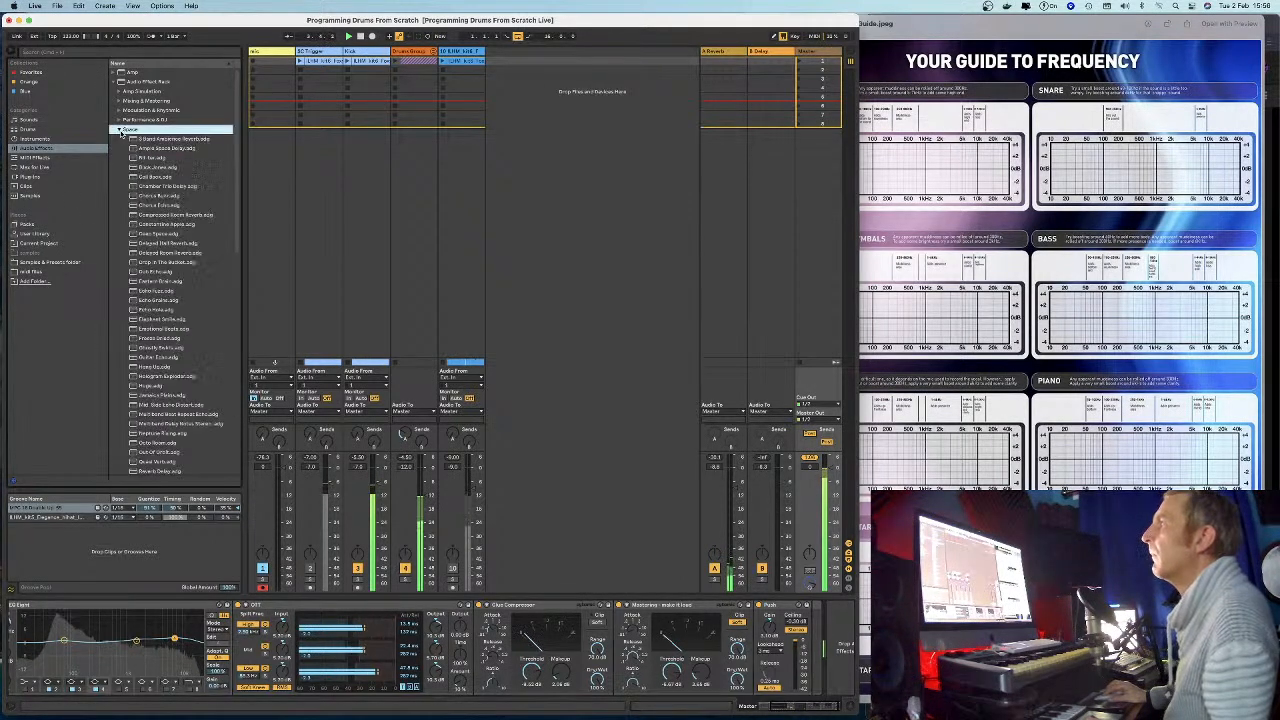
{"action": "left_click", "coordinate": [32, 167]}
{"action": "left_click", "coordinate": [34, 157]}
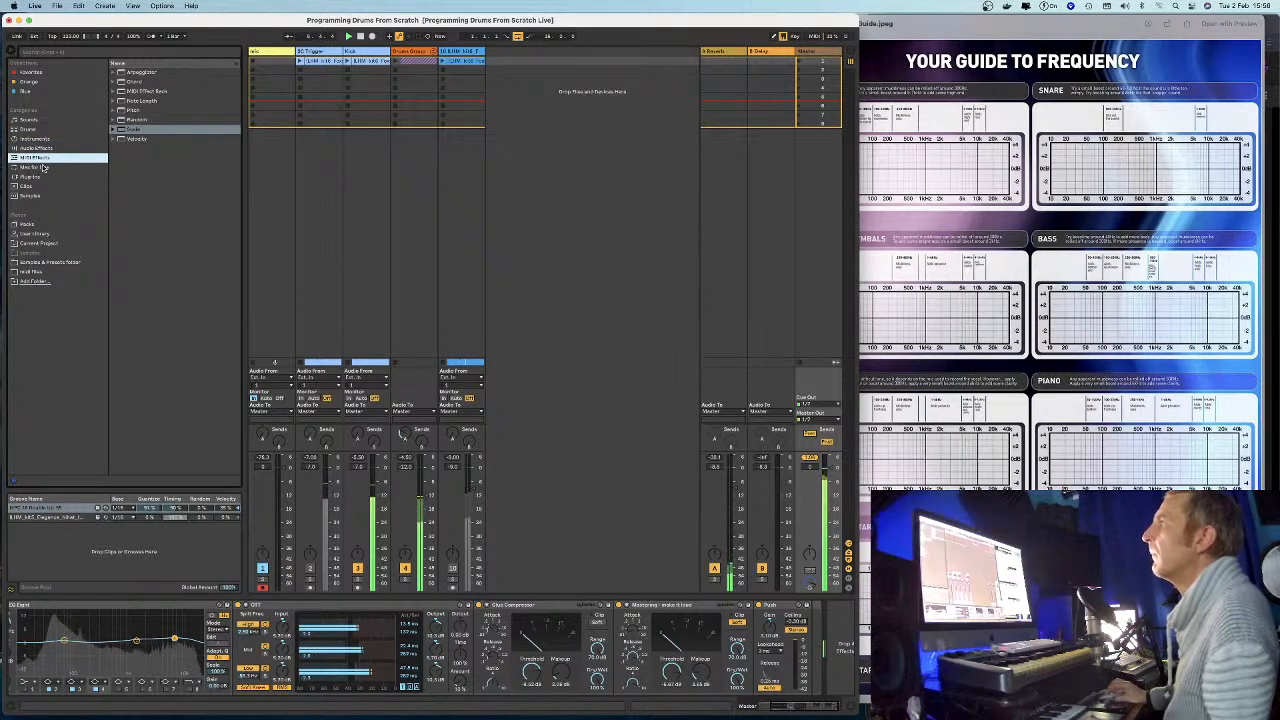
{"action": "left_click", "coordinate": [40, 262]}
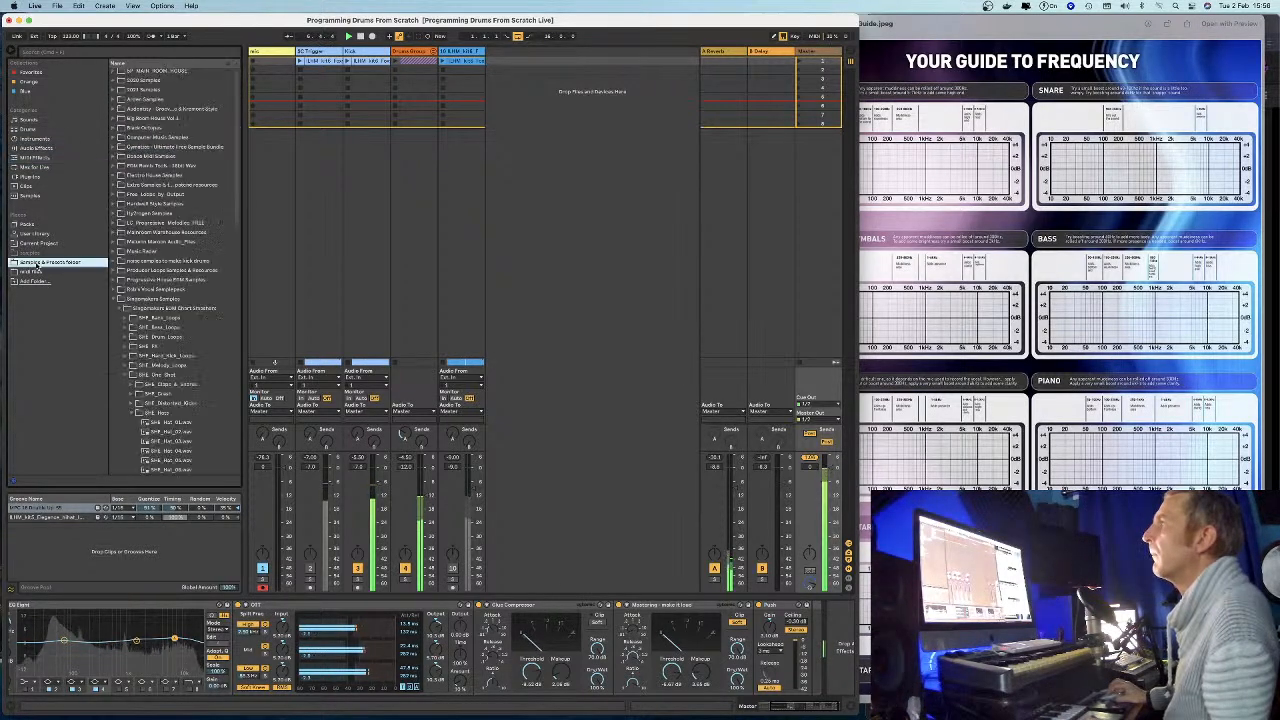
{"action": "scroll", "coordinate": [165, 338], "scroll_direction": "down", "scroll_amount": 5}
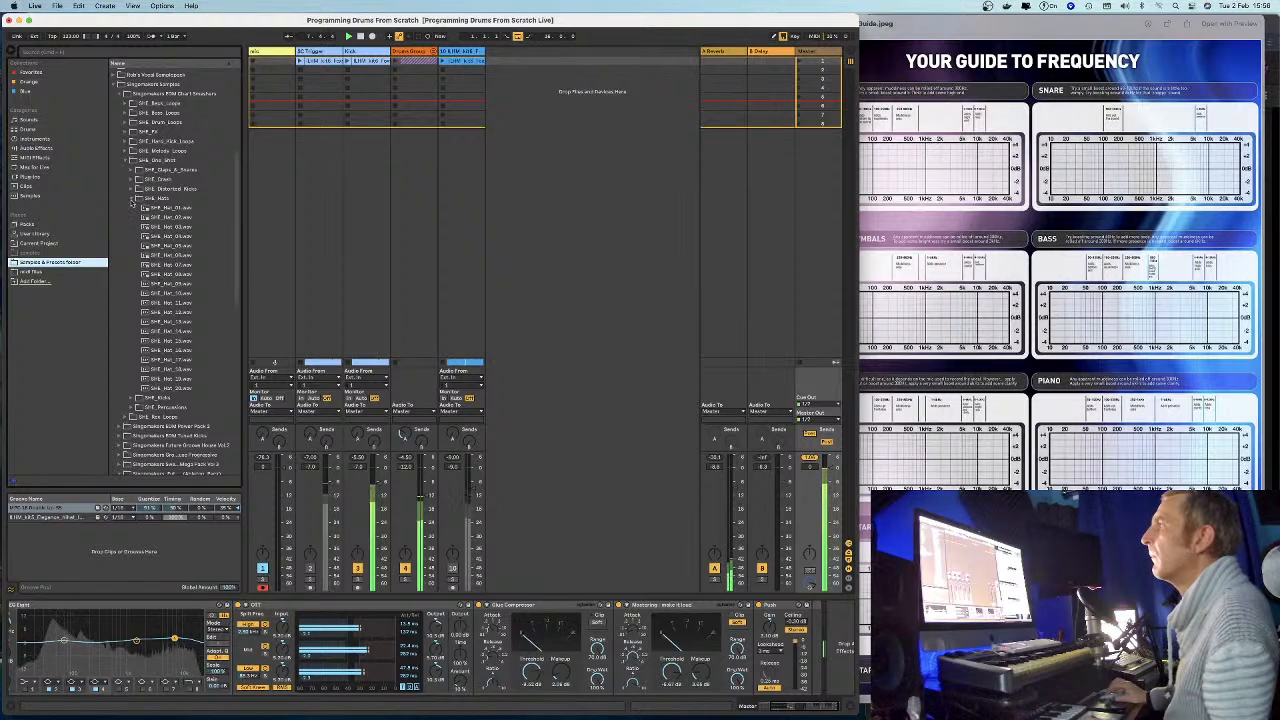
{"action": "left_click", "coordinate": [131, 199]}
{"action": "scroll", "coordinate": [133, 203], "scroll_direction": "up", "scroll_amount": 5}
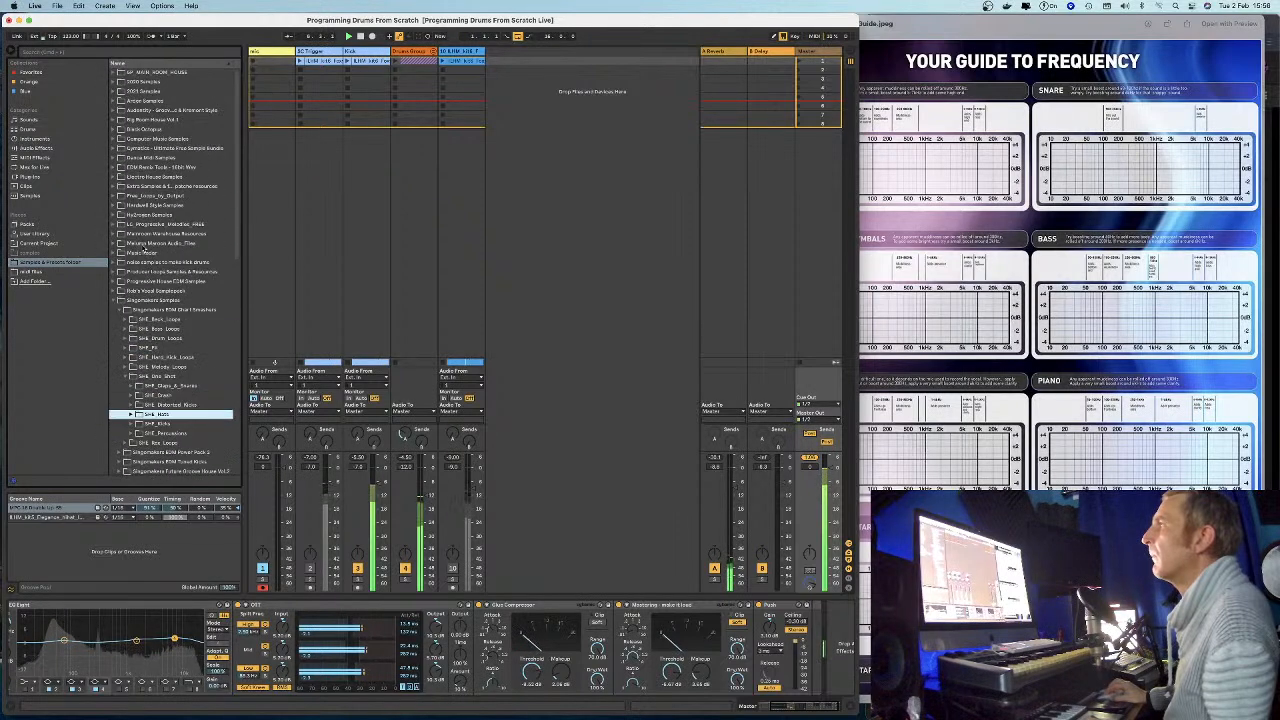
Expand the 2021 Samples folder, preview the choir and bass stems, and add Bass.wav to a new audio track's first clip slot.
{"action": "left_click", "coordinate": [113, 91]}
{"action": "left_click", "coordinate": [141, 186]}
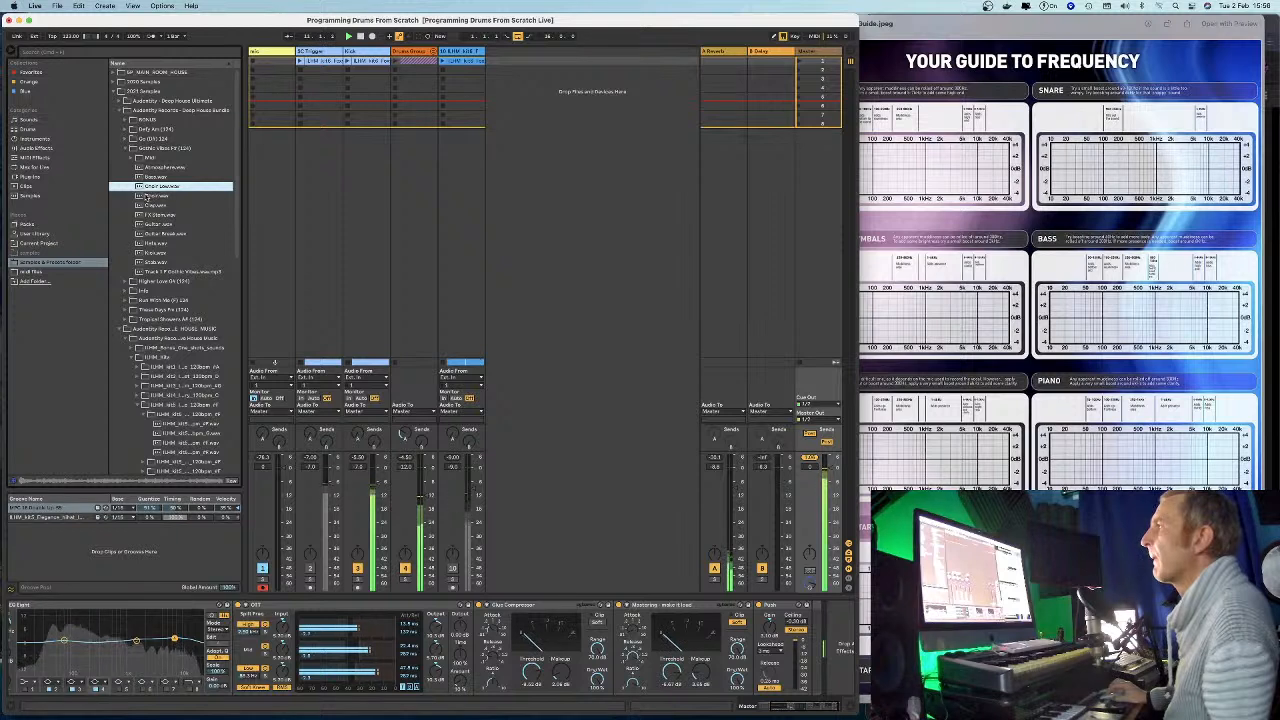
{"action": "left_click", "coordinate": [139, 177]}
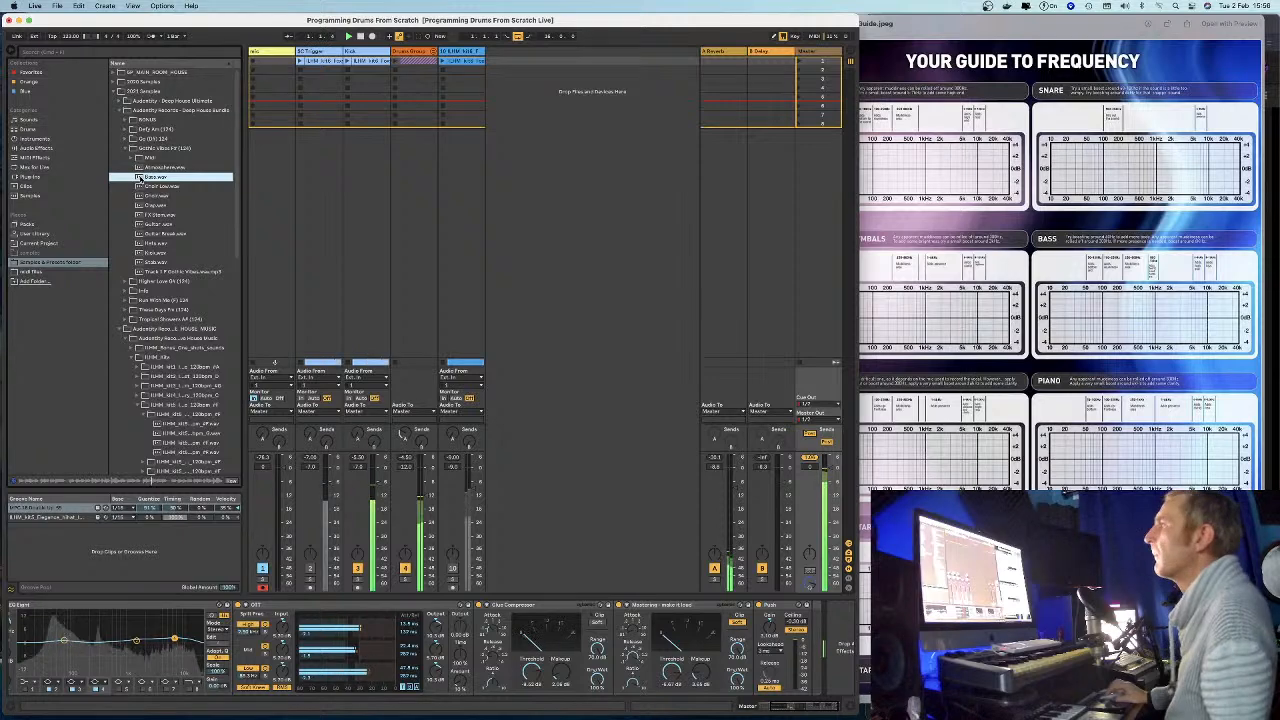
{"action": "left_click_drag", "start_coordinate": [490, 104], "coordinate": [500, 100]}
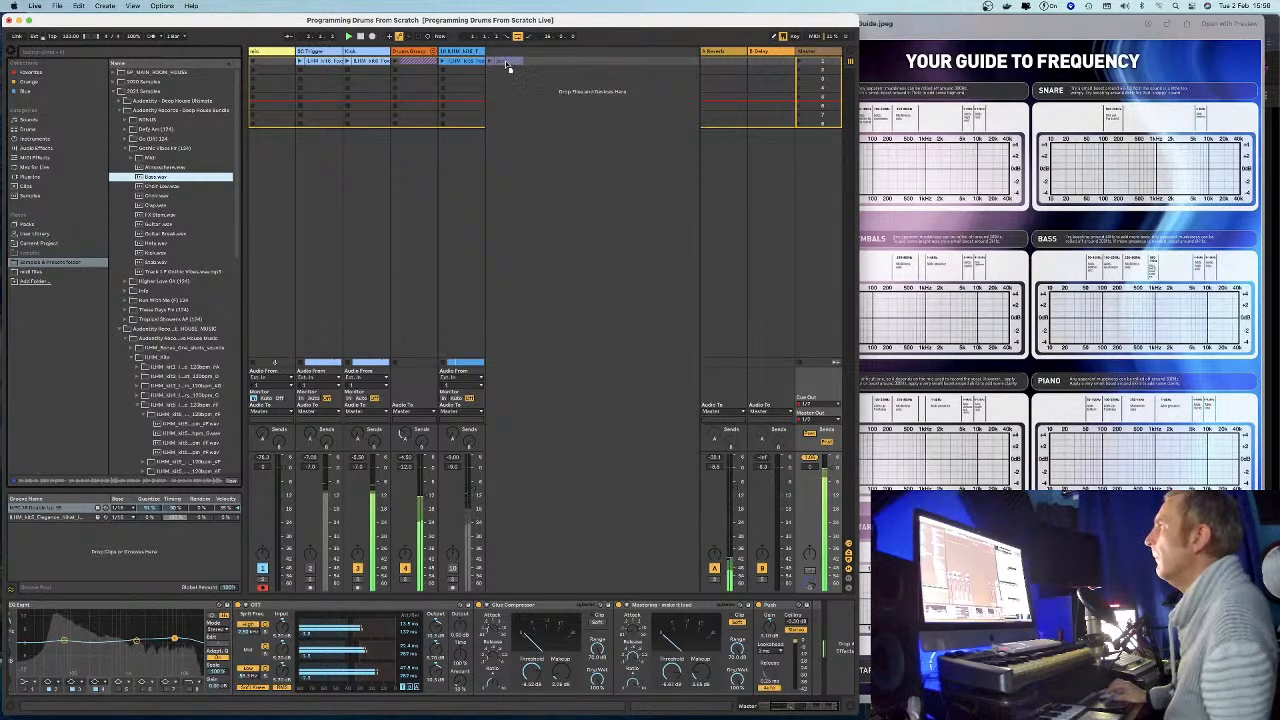
Preview the clap, FX, guitar, hats and stab stems, and add Stab.wav to a new audio track's first clip slot.
{"action": "left_click", "coordinate": [145, 205]}
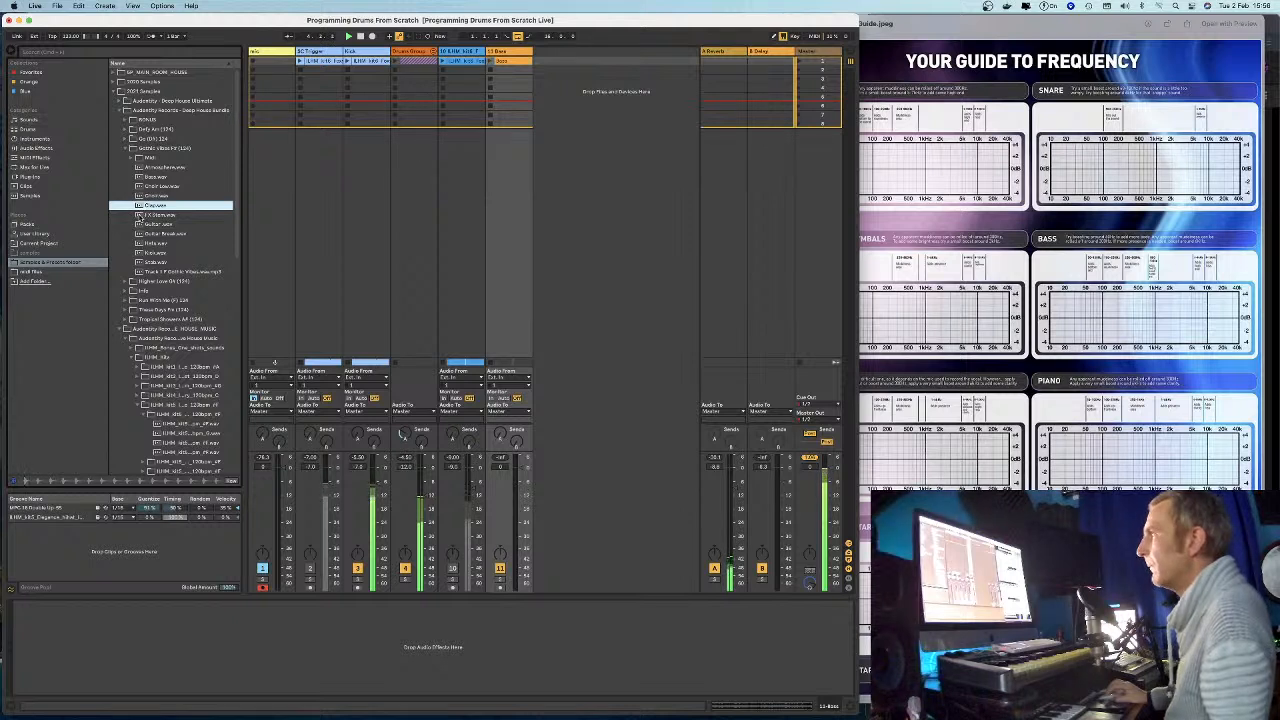
{"action": "left_click", "coordinate": [145, 214]}
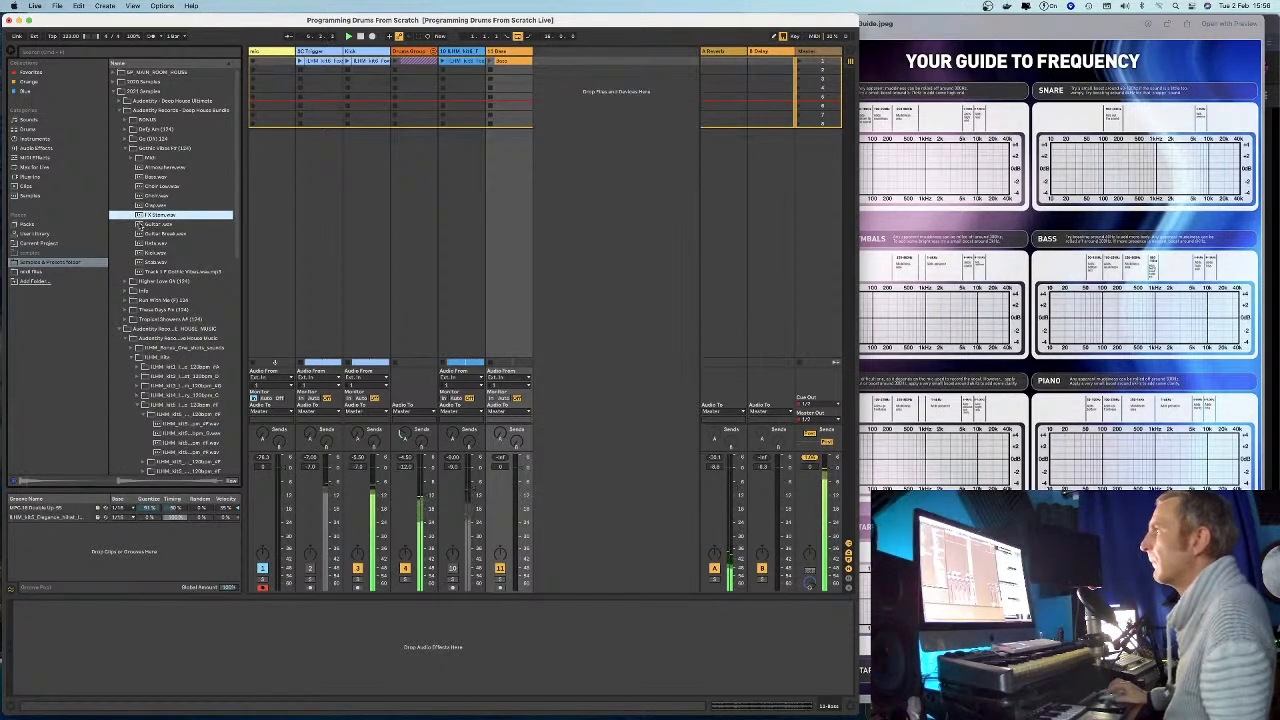
{"action": "left_click", "coordinate": [141, 224]}
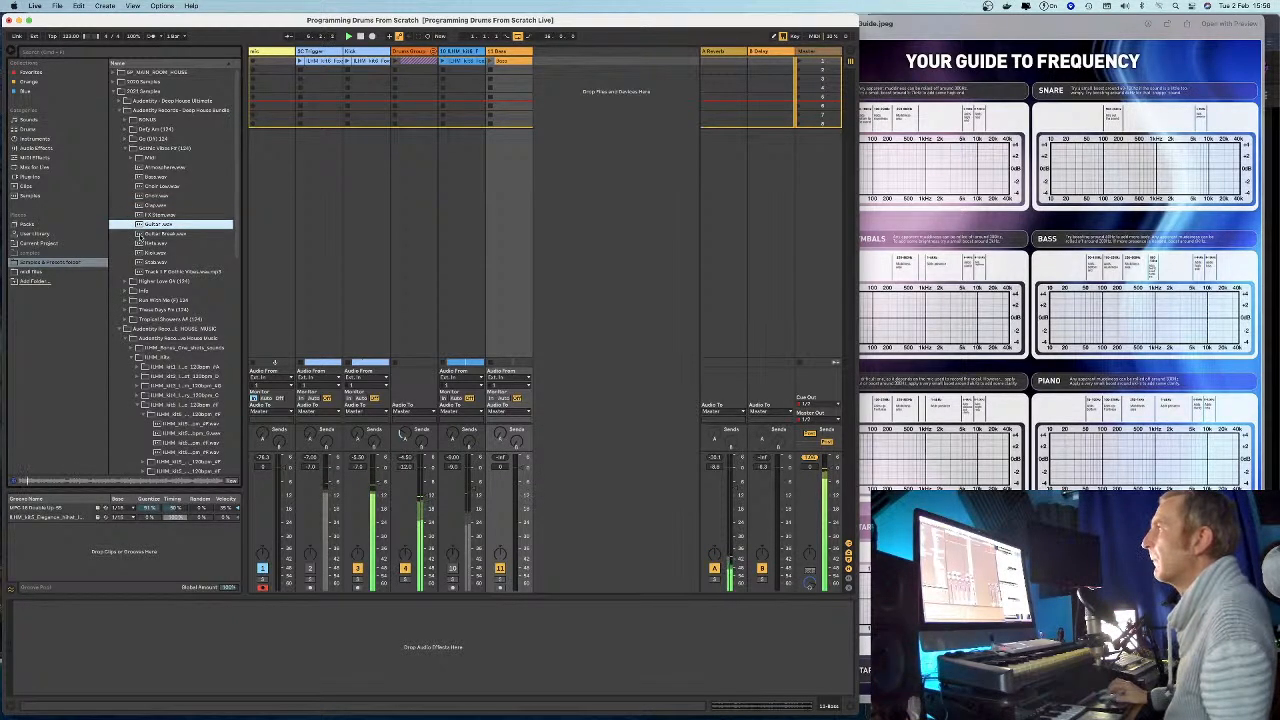
{"action": "left_click", "coordinate": [138, 234]}
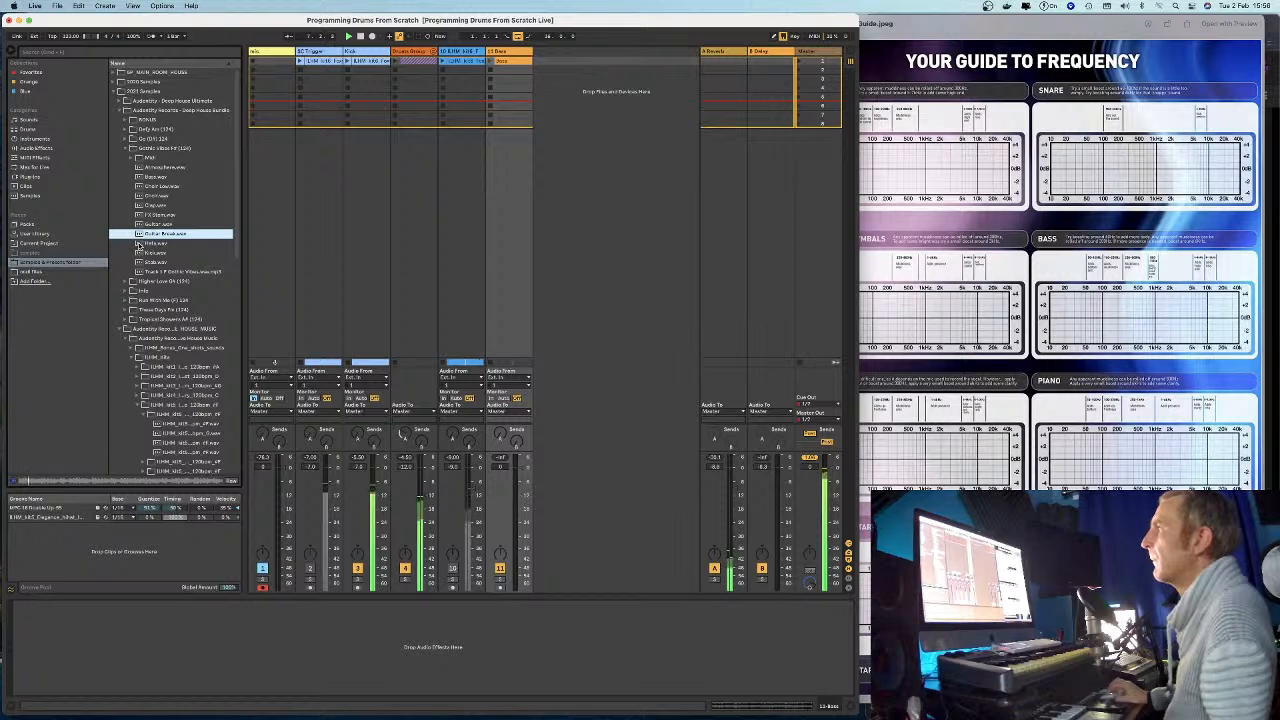
{"action": "left_click", "coordinate": [138, 243]}
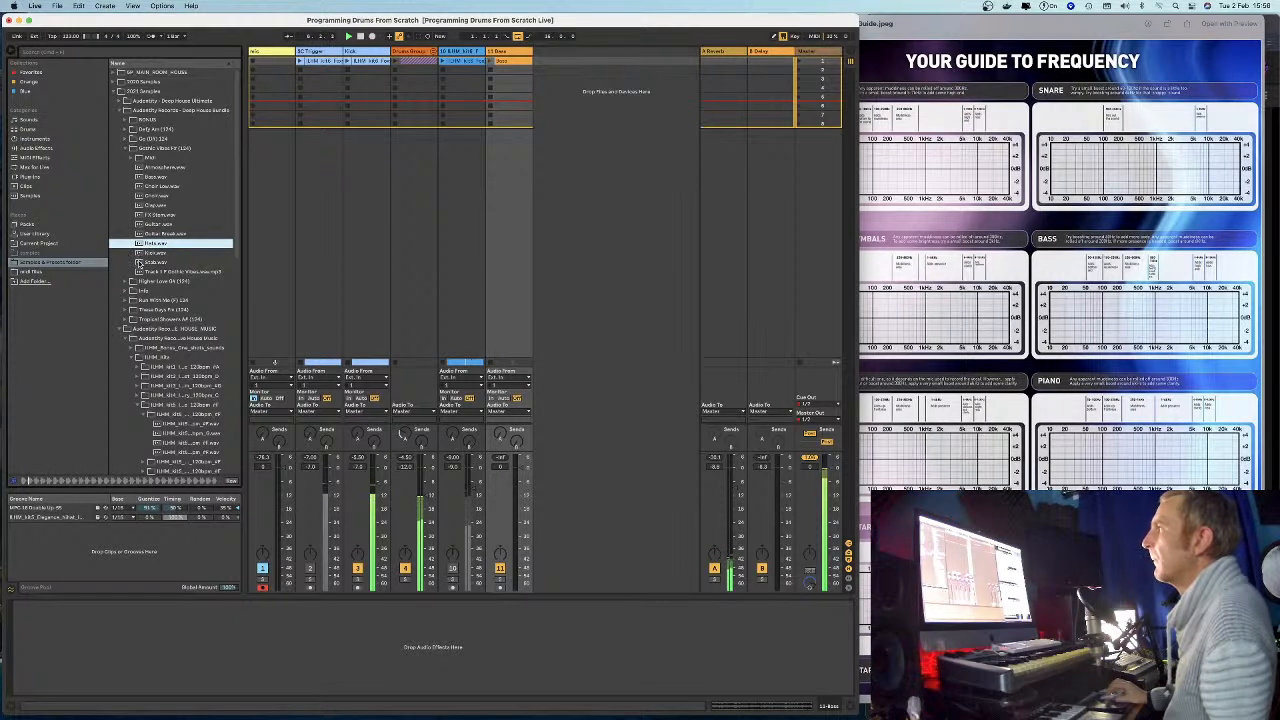
{"action": "left_click", "coordinate": [139, 262]}
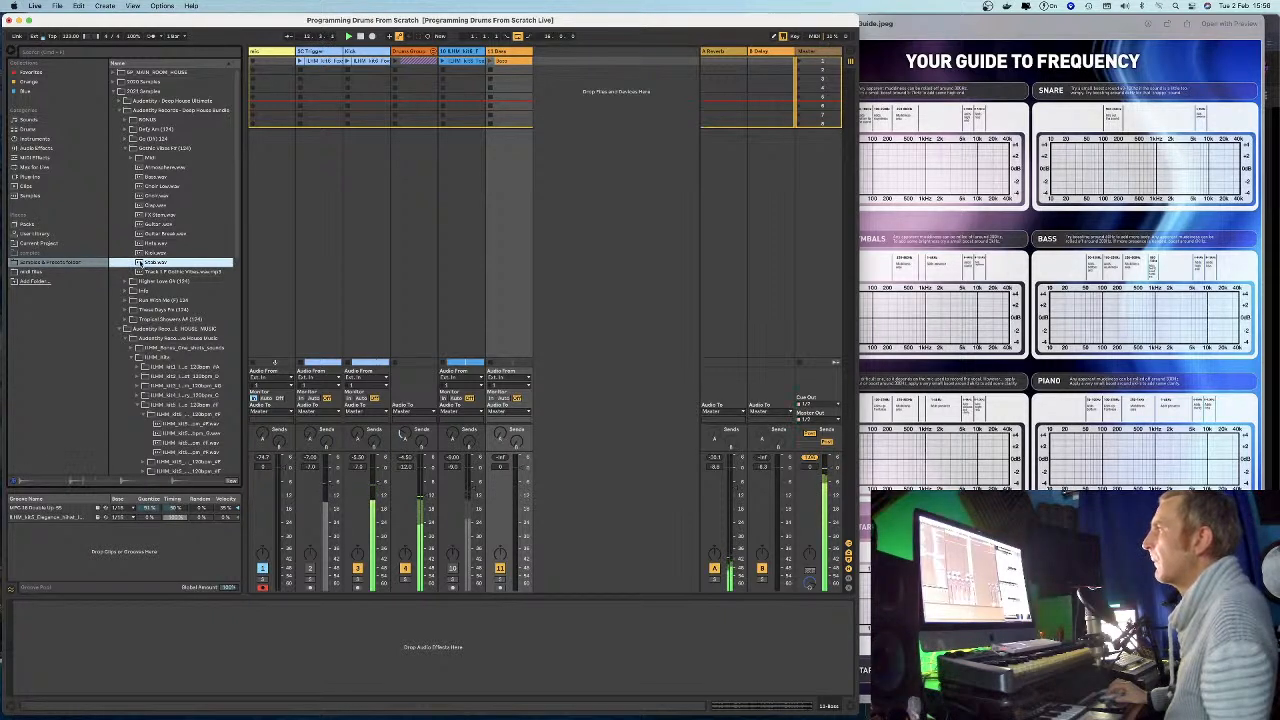
{"action": "left_click_drag", "start_coordinate": [139, 262], "coordinate": [548, 62]}
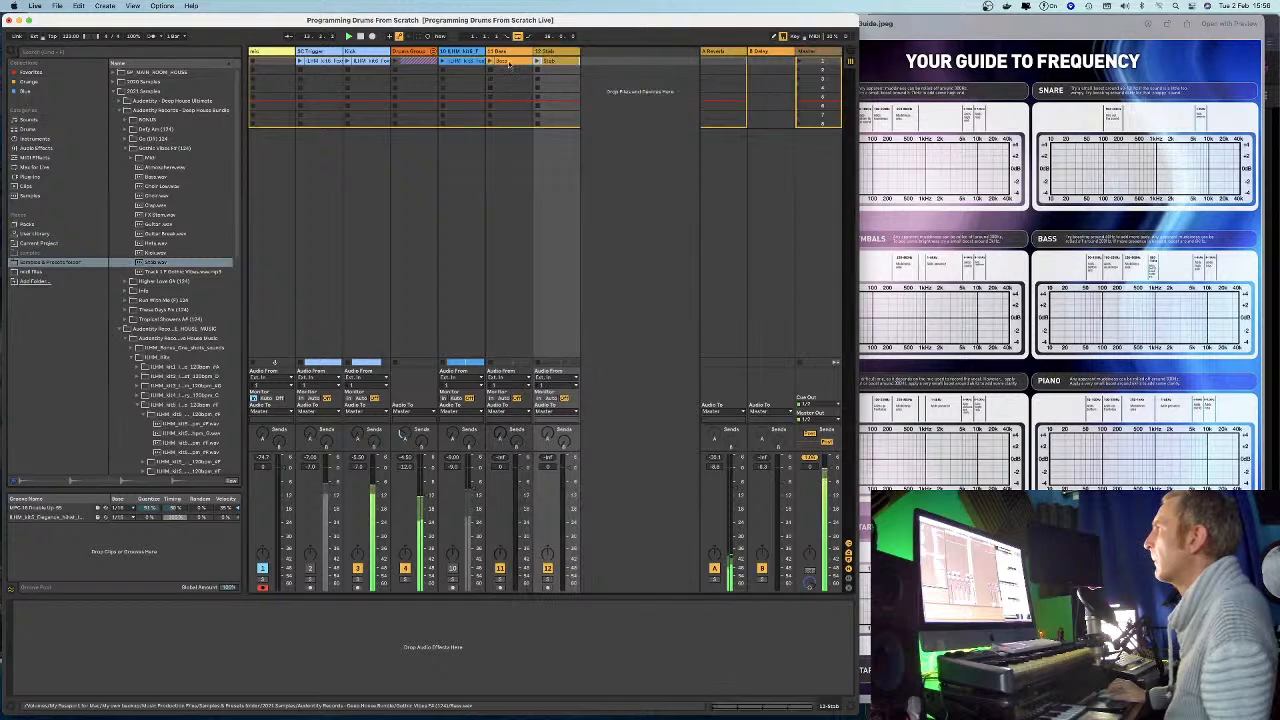
Launch the Bass clip, lower the Bass track's volume to -8.0 dB, and launch the Stab clip.
{"action": "left_click", "coordinate": [491, 62]}
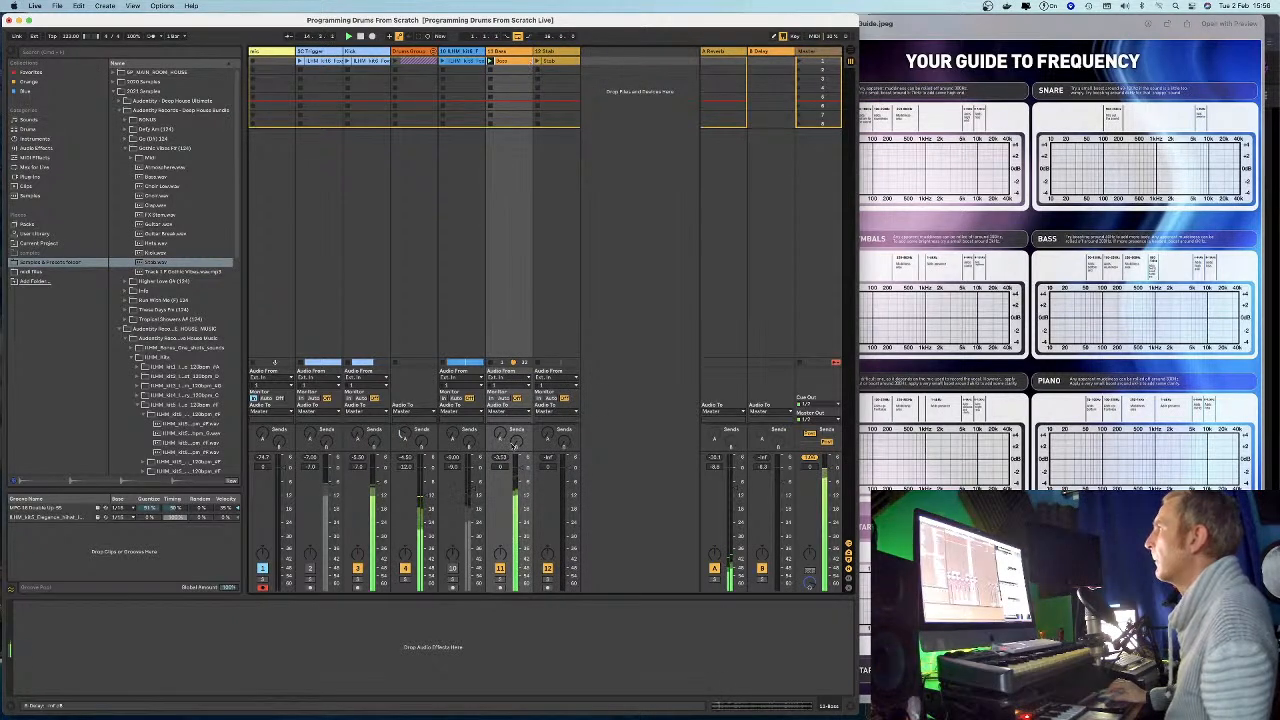
{"action": "left_click_drag", "start_coordinate": [520, 468], "coordinate": [520, 486]}
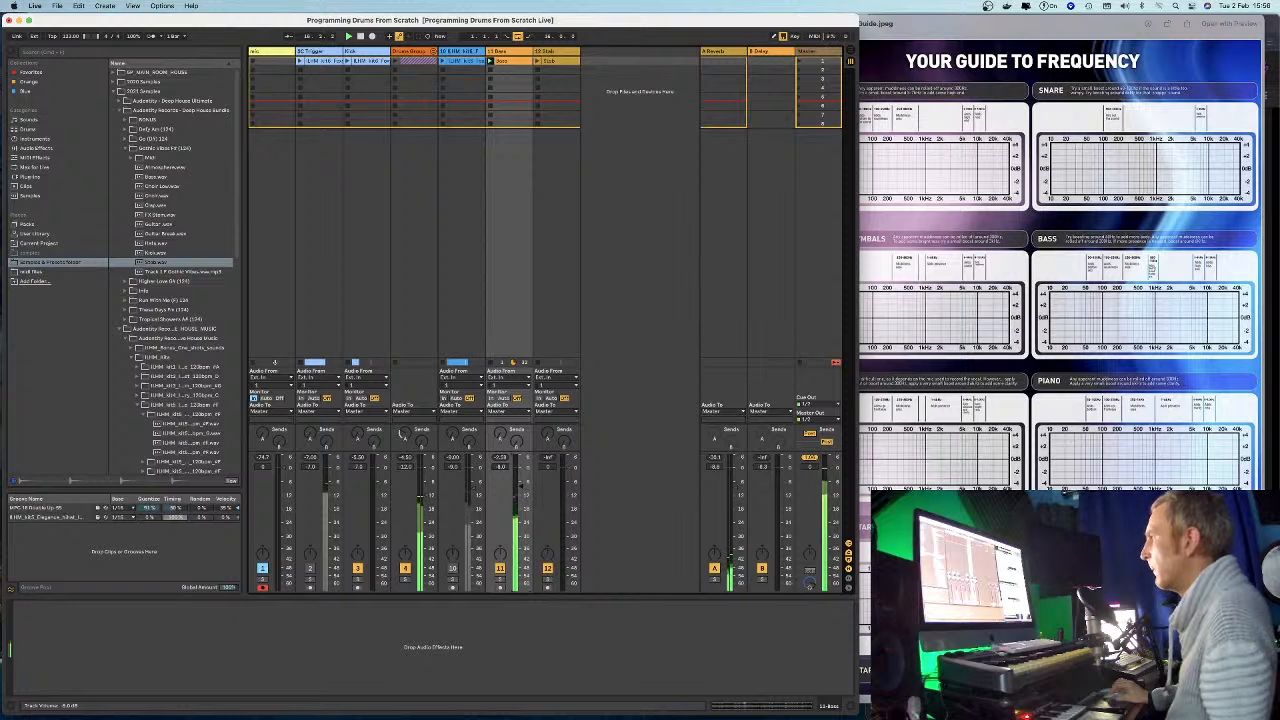
{"action": "left_click", "coordinate": [538, 62]}
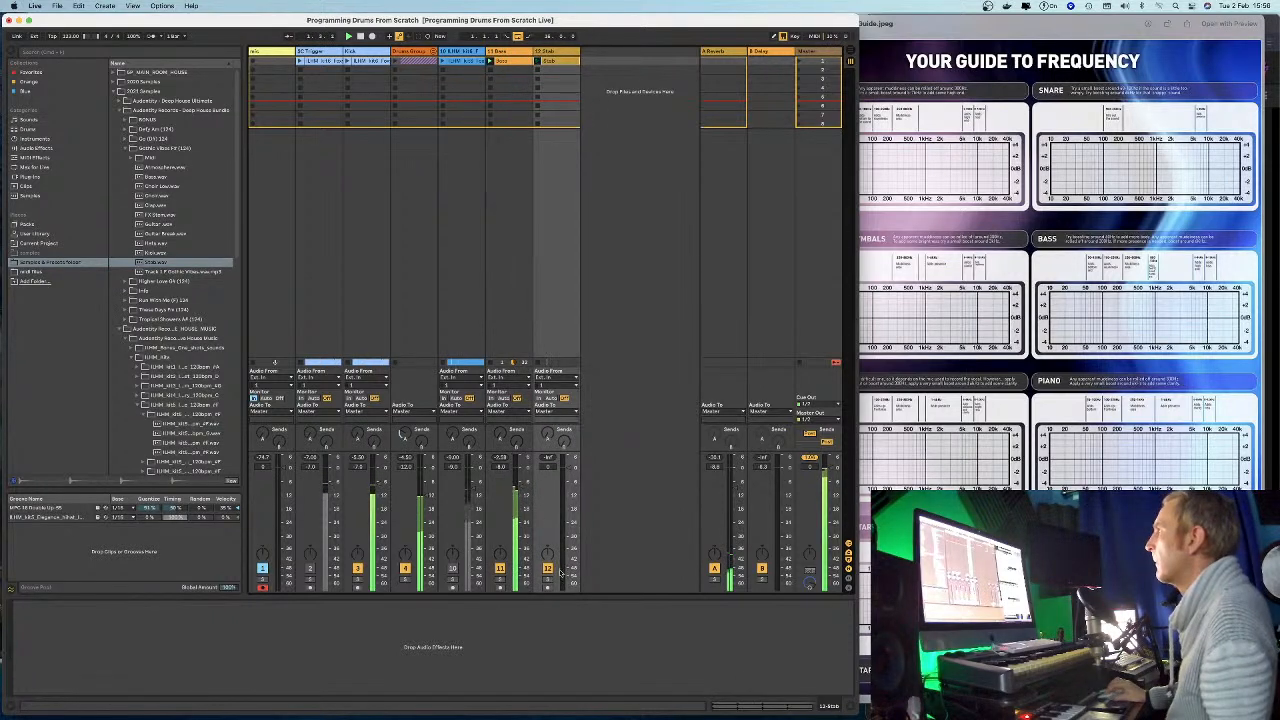
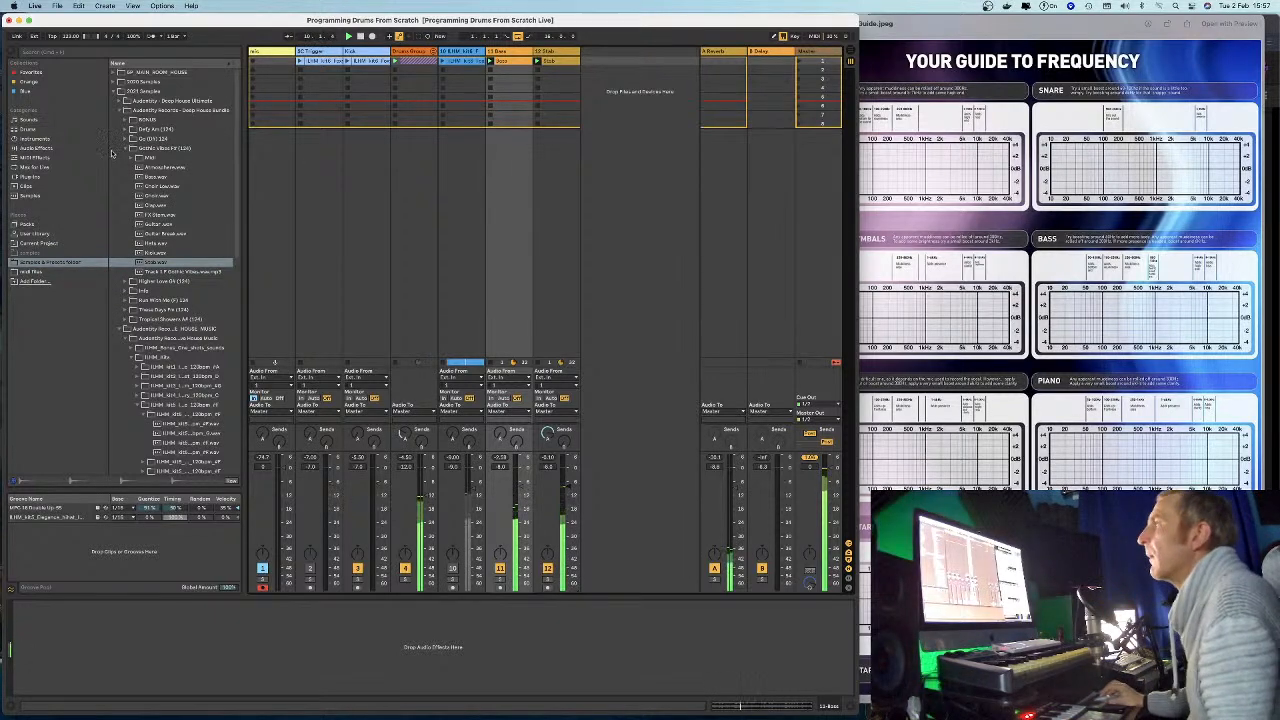
Collapse the Gothic Vibes sample folder and delete the ILHM piano loop track beside the Drums Group.
{"action": "left_click", "coordinate": [126, 149]}
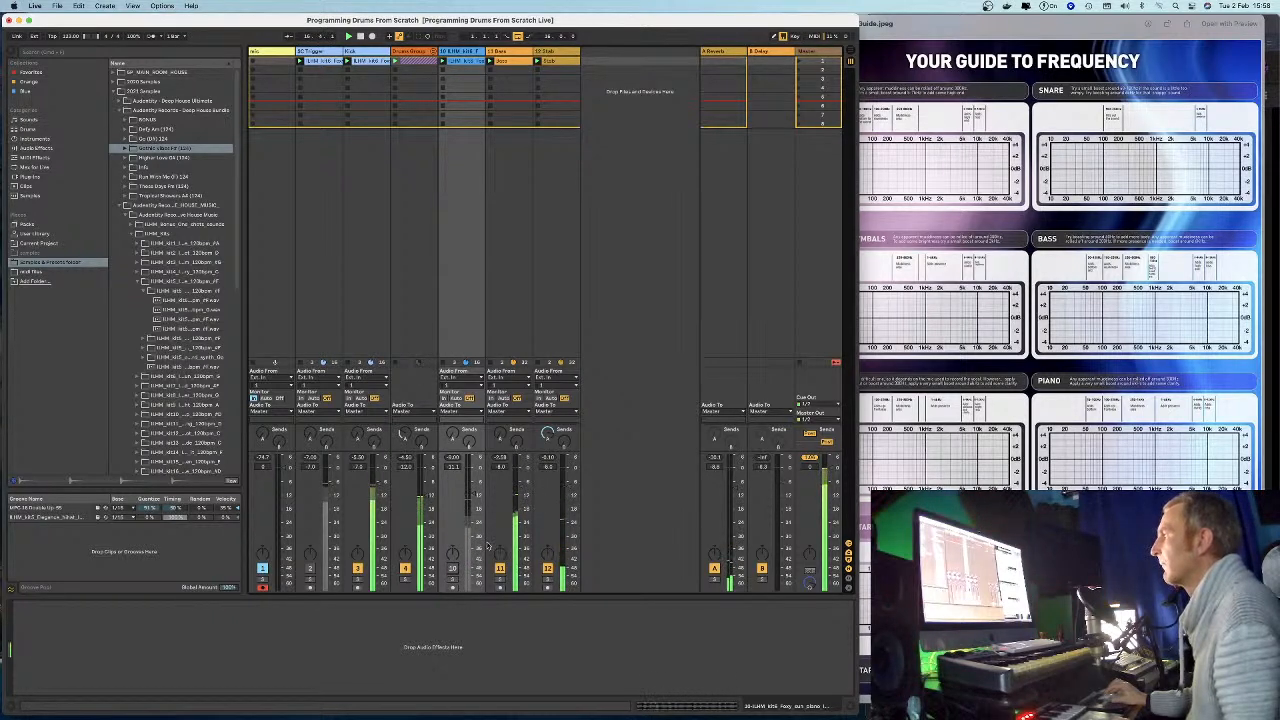
{"action": "left_click", "coordinate": [468, 52]}
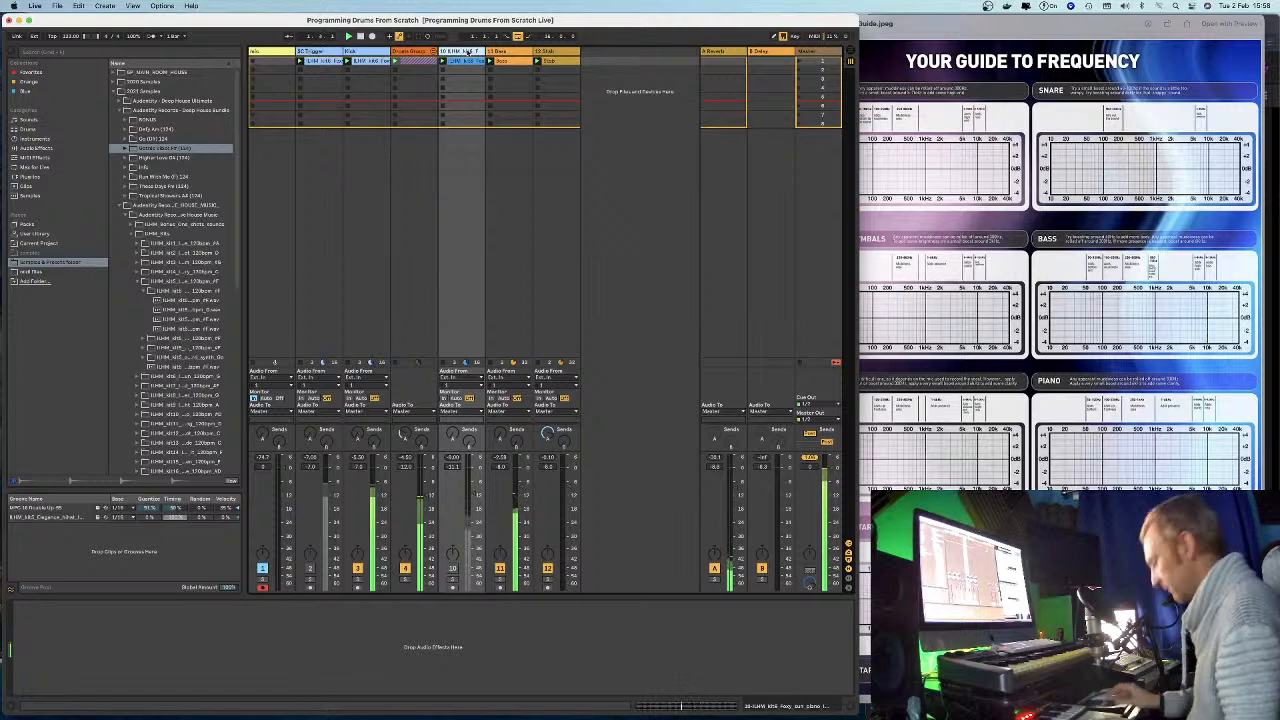
{"action": "key", "text": "Delete"}
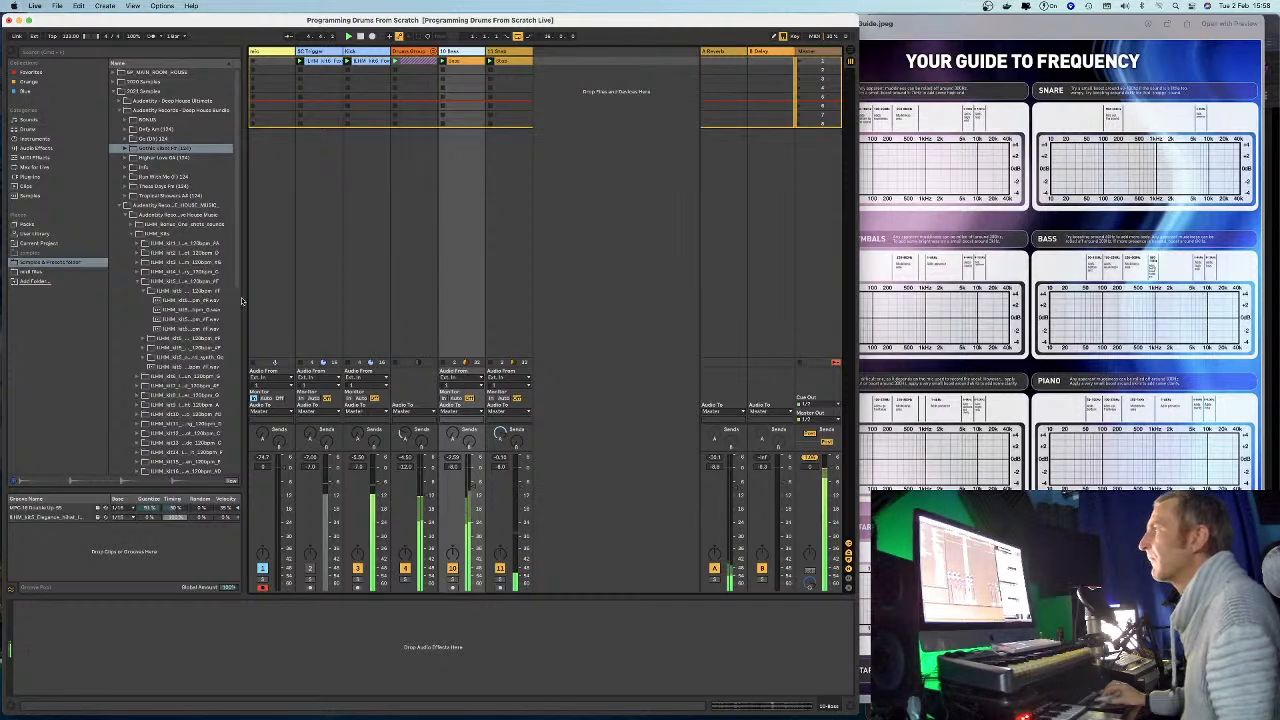
Widen the browser and expand the ILHM_kit5 Elegance sounds loops folder.
{"action": "left_click_drag", "start_coordinate": [244, 300], "coordinate": [301, 301]}
{"action": "scroll", "coordinate": [143, 311], "scroll_direction": "down", "scroll_amount": 3}
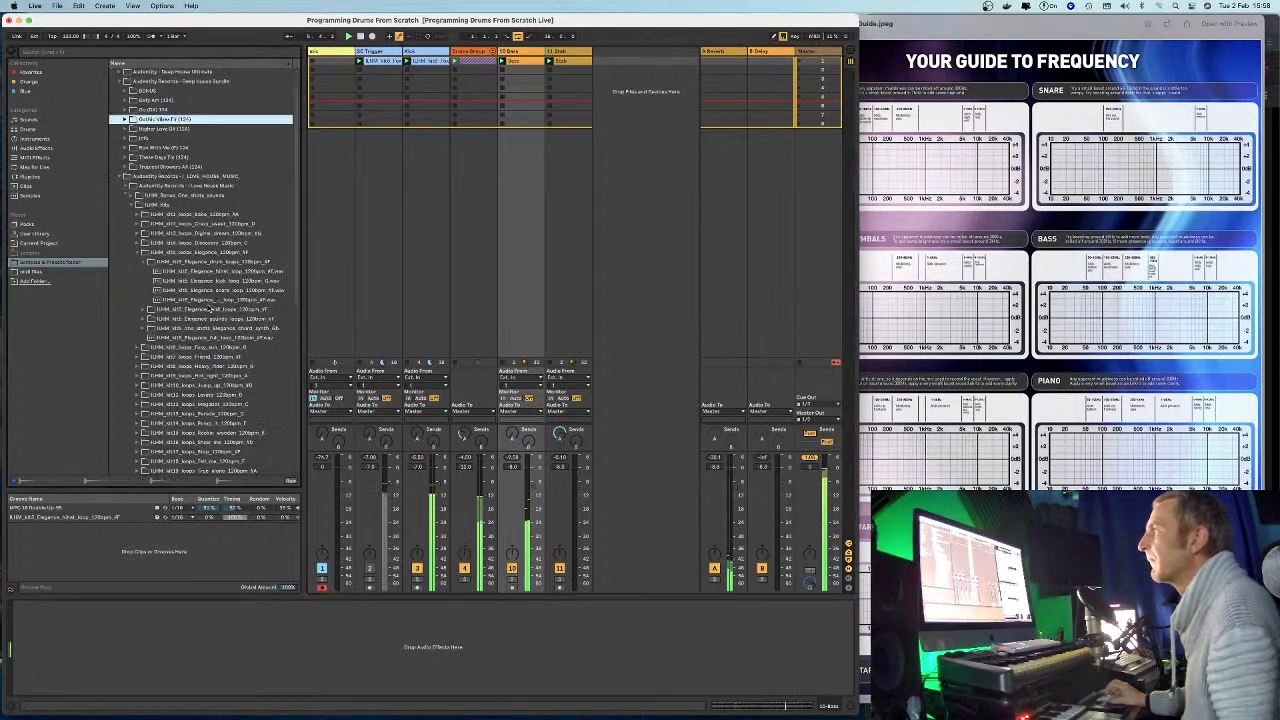
{"action": "left_click", "coordinate": [149, 309]}
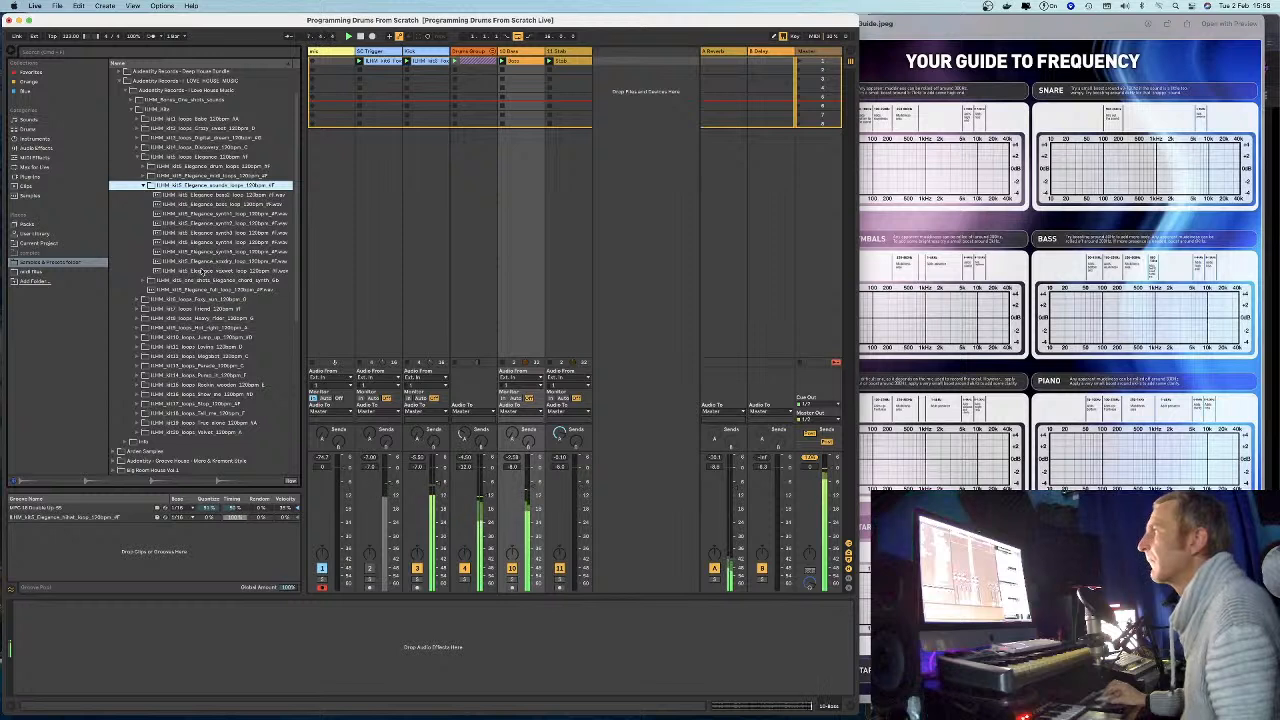
Preview the Elegance bass, synth and vowel loops, both against the playing drums and with playback stopped.
{"action": "left_click", "coordinate": [168, 271]}
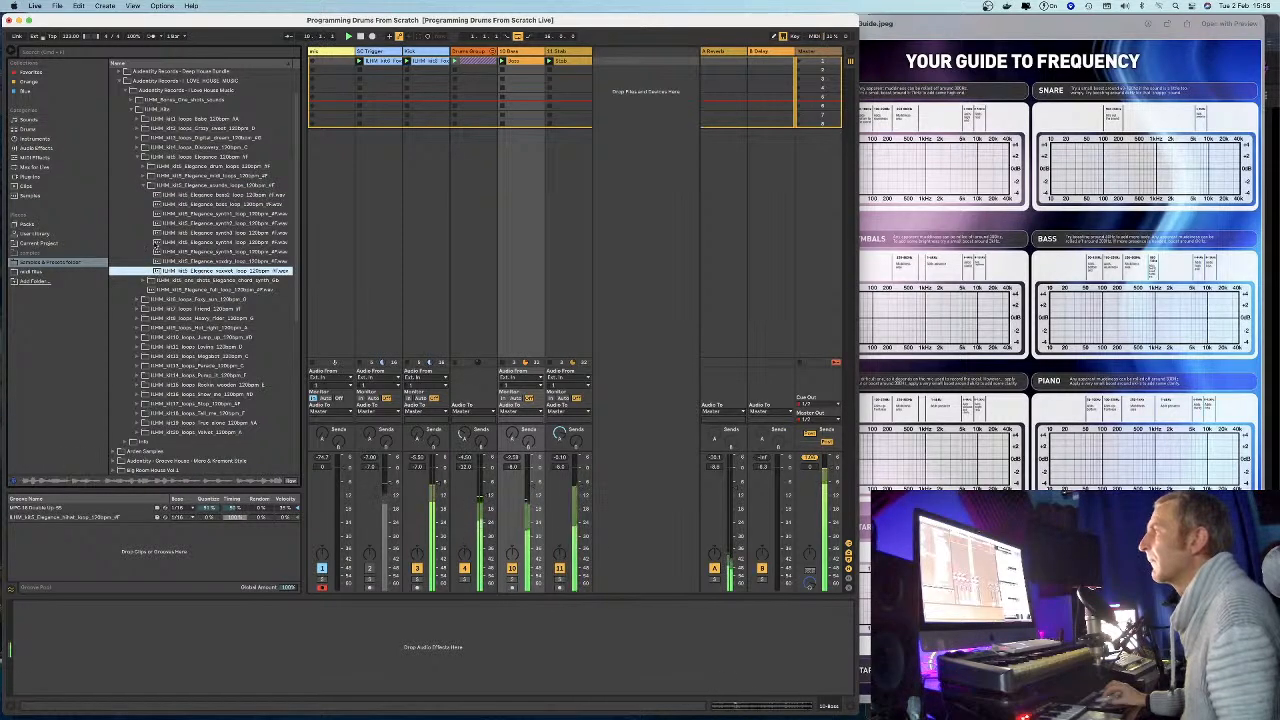
{"action": "left_click", "coordinate": [158, 186]}
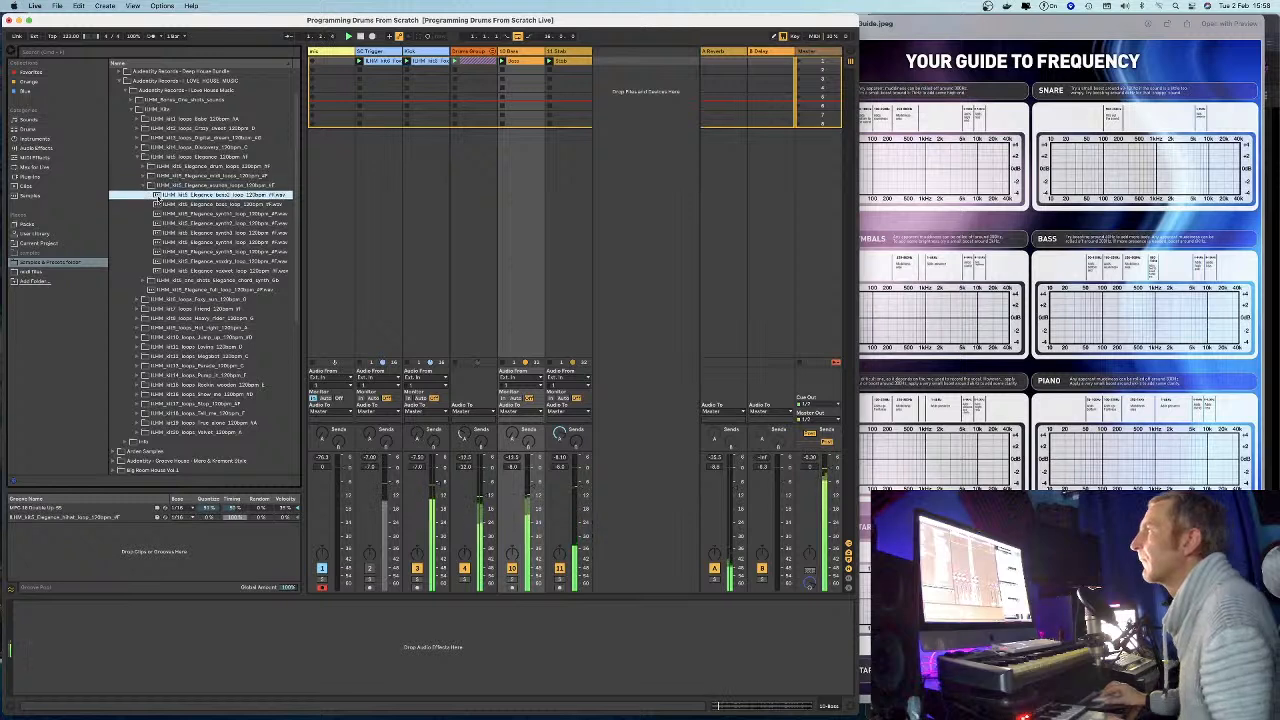
{"action": "left_click", "coordinate": [157, 195]}
{"action": "left_click", "coordinate": [157, 204]}
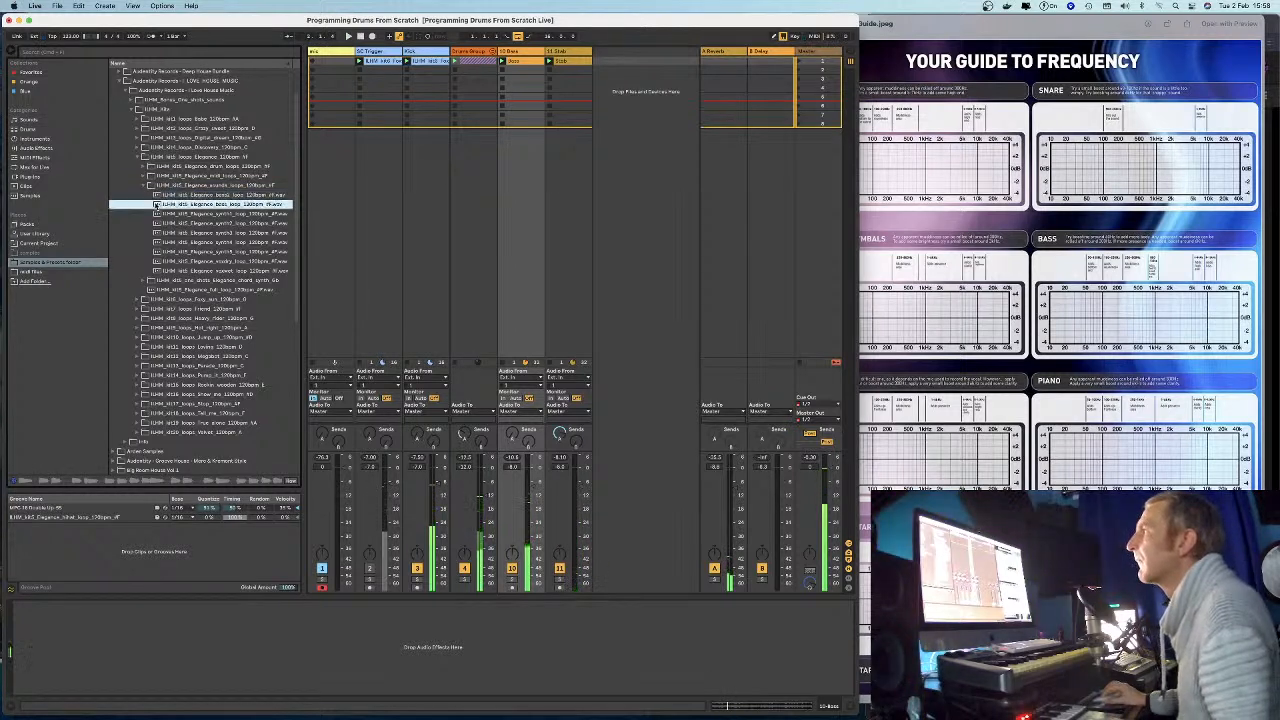
{"action": "left_click", "coordinate": [157, 214]}
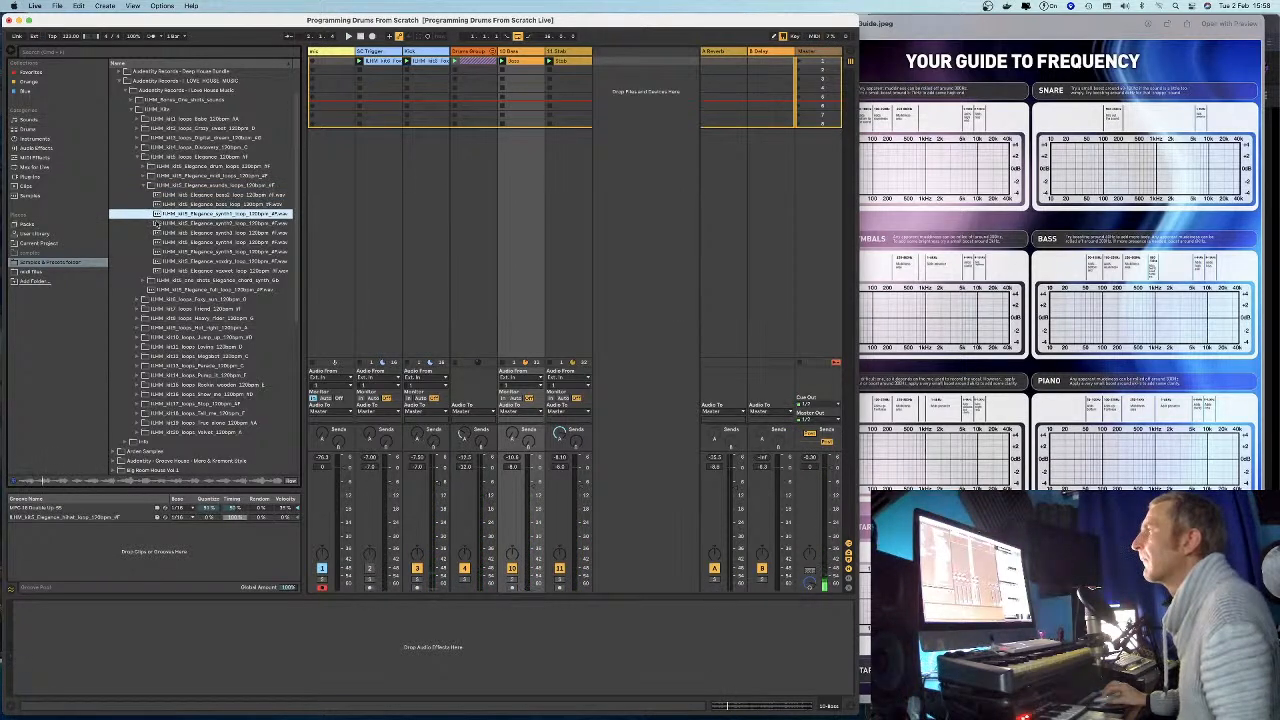
{"action": "key", "text": "Down"}
{"action": "key", "text": "Down"}
{"action": "key", "text": "Down"}
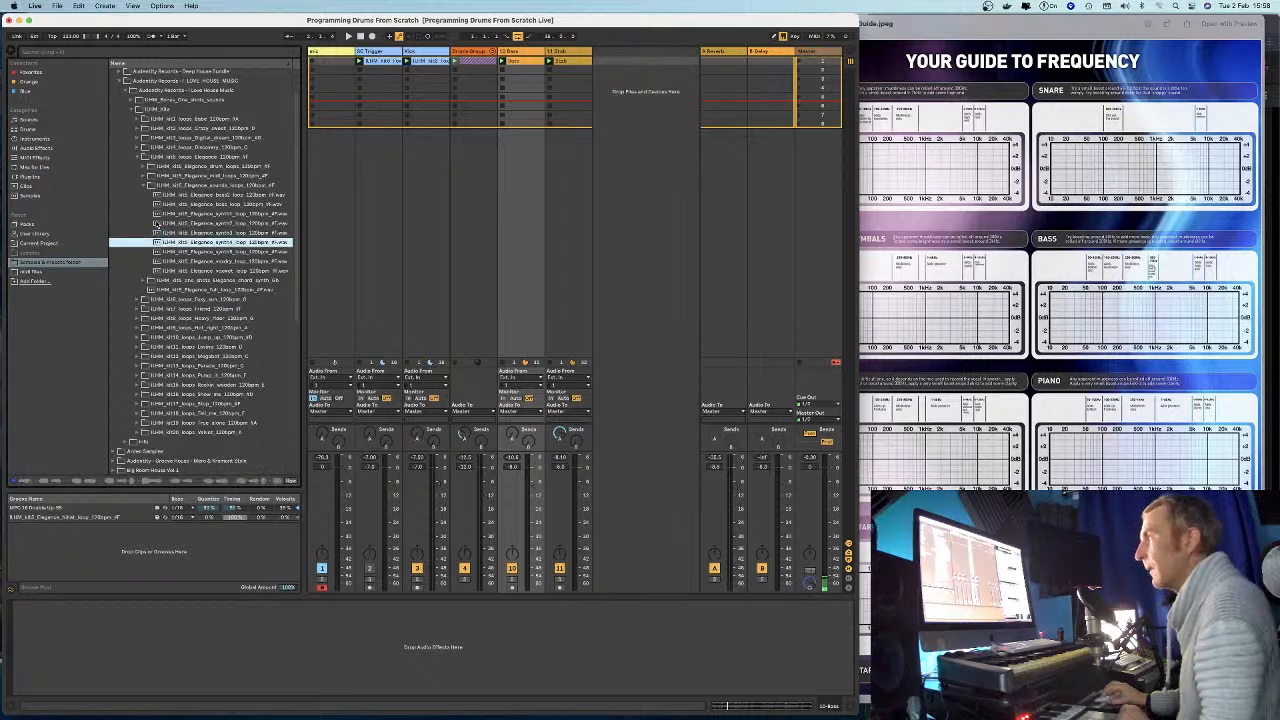
{"action": "key", "text": "Down"}
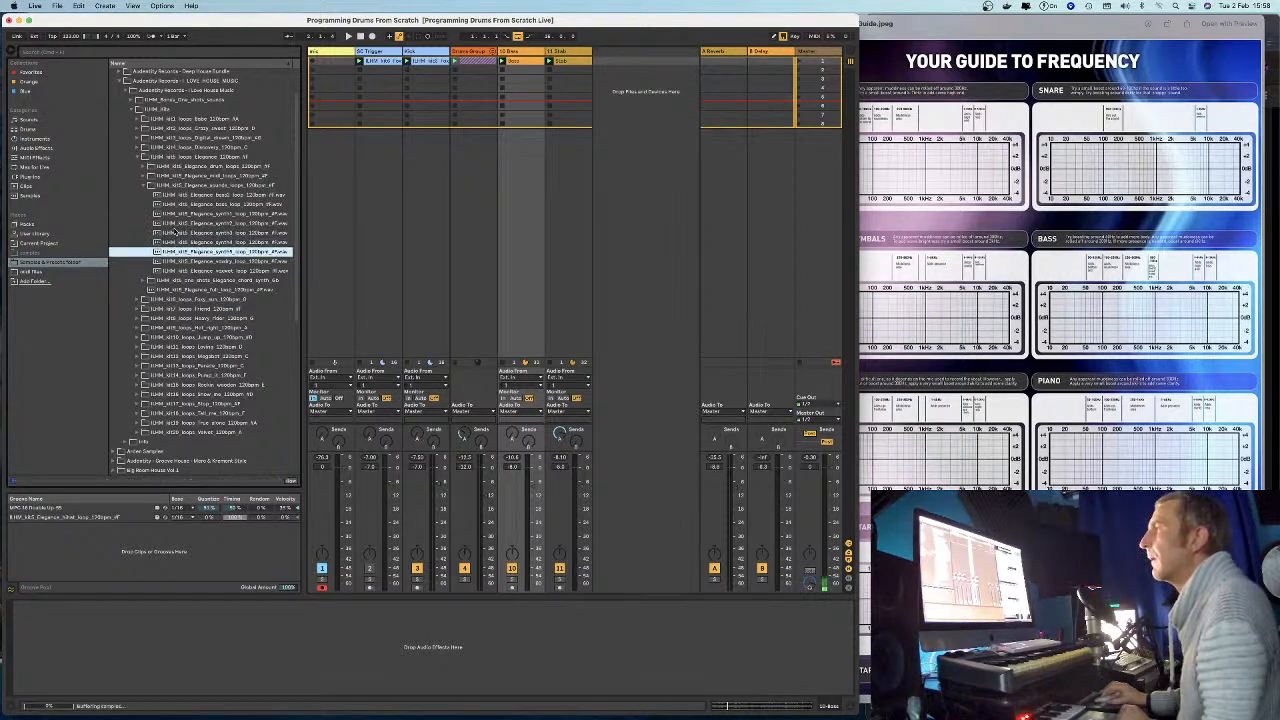
{"action": "left_click", "coordinate": [168, 243]}
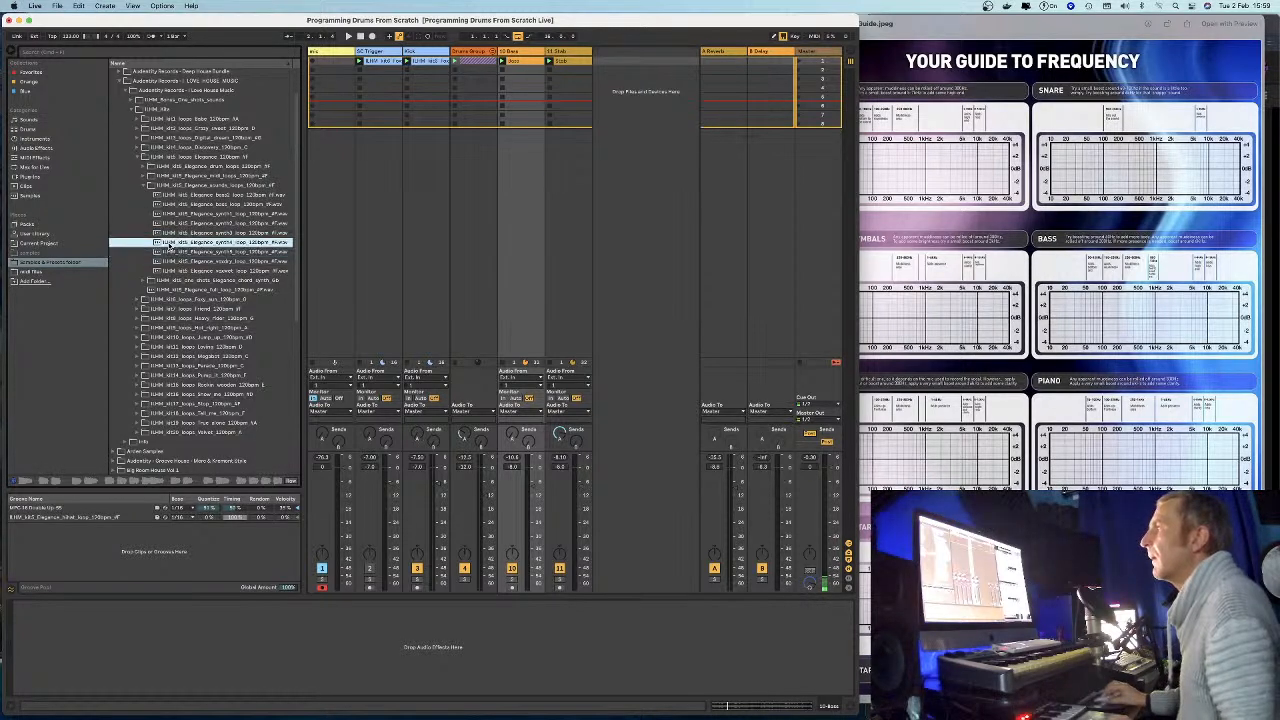
{"action": "key", "text": "space"}
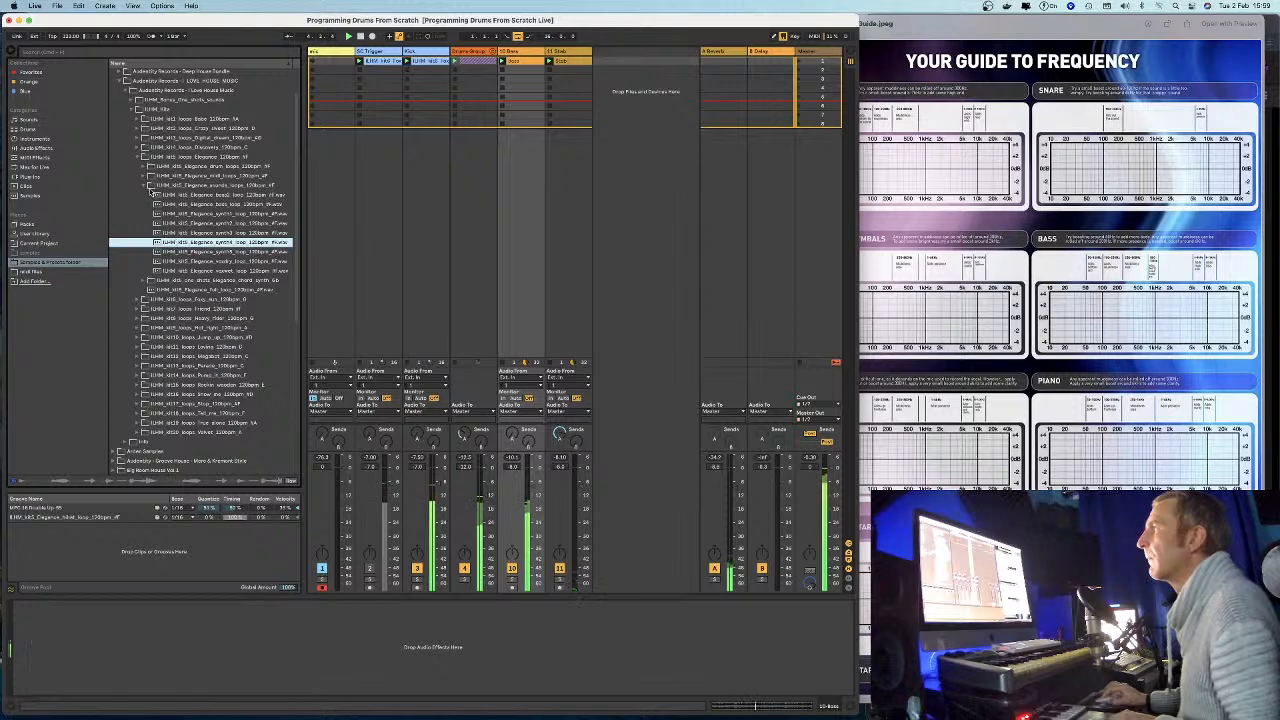
Check the Elegance midi loops, collapse the Elegance folder, and open the ILHM_kit17 Stop loops folder.
{"action": "left_click", "coordinate": [149, 187]}
{"action": "left_click", "coordinate": [146, 176]}
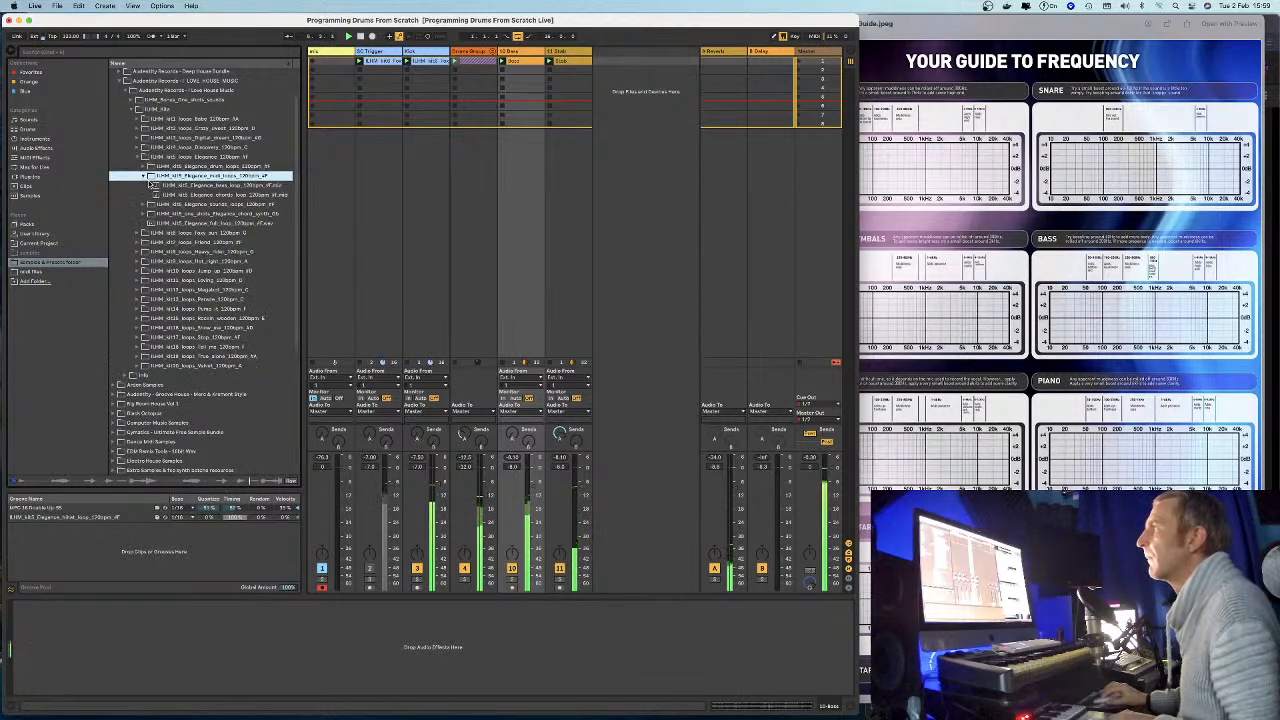
{"action": "left_click", "coordinate": [138, 157]}
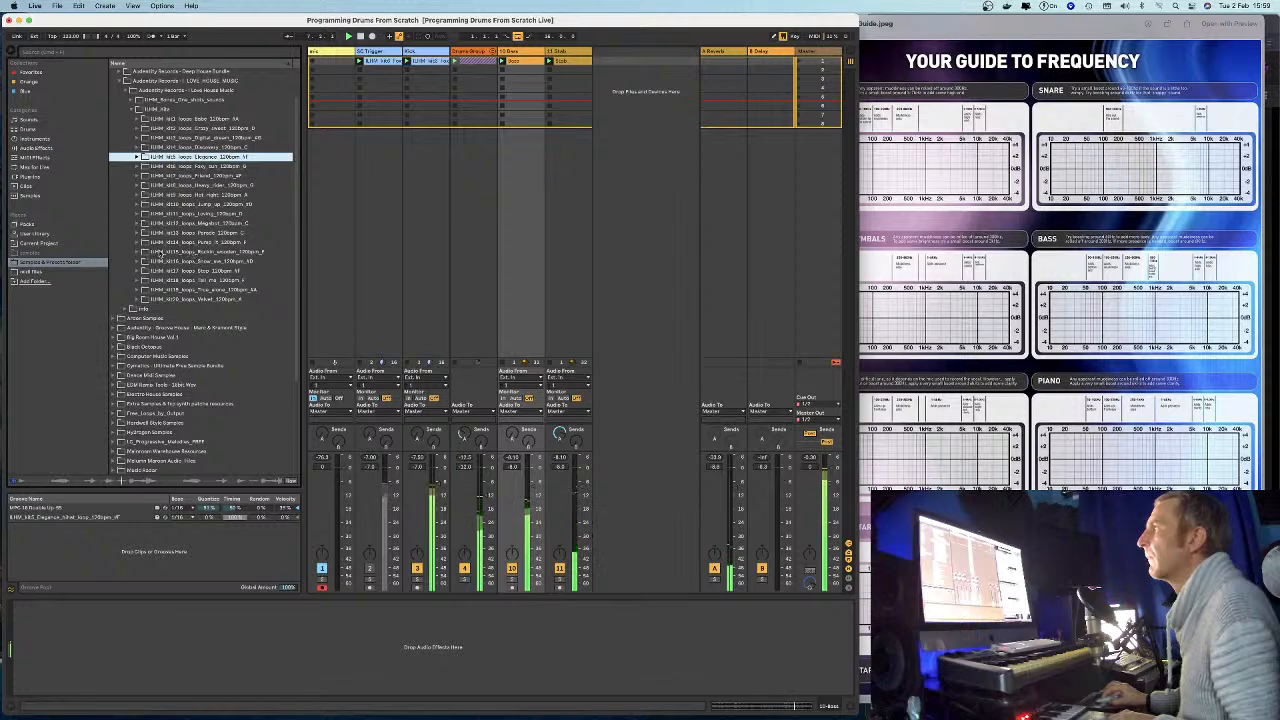
{"action": "left_click", "coordinate": [137, 271]}
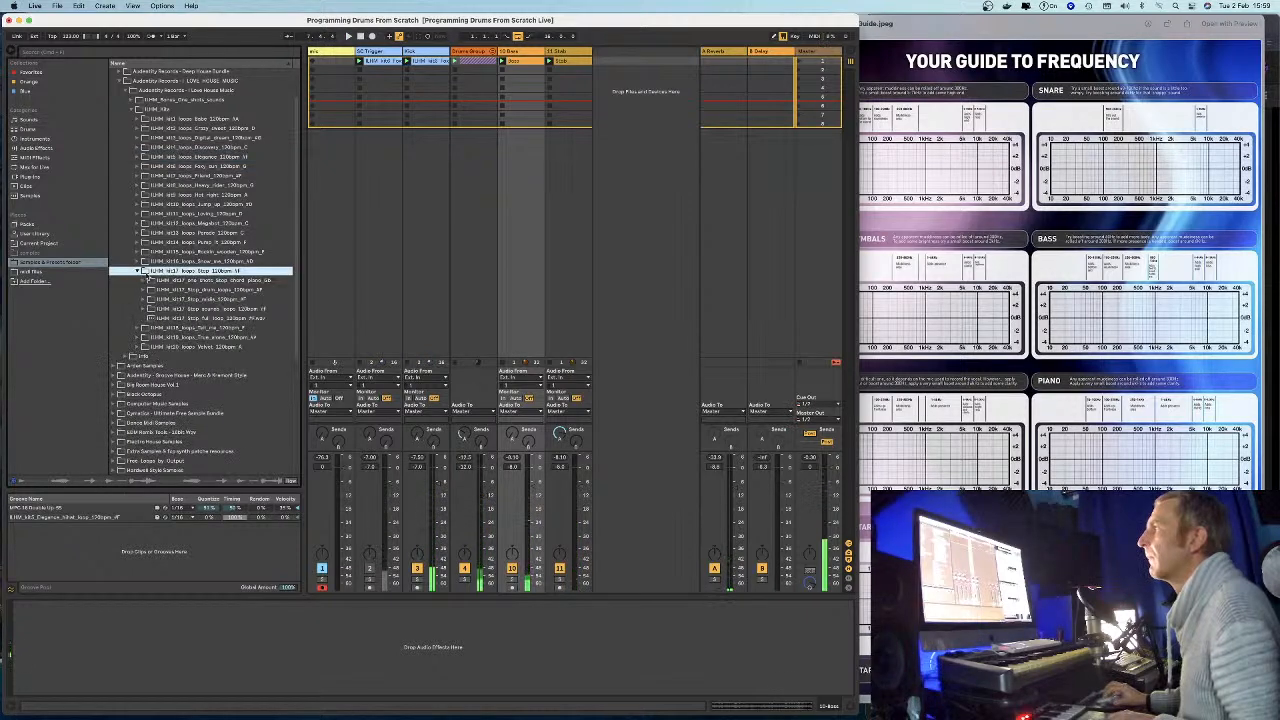
Open the ILHM_kit17 Stop sounds loops folder and preview its bass, piano and vocal loops against the drums.
{"action": "left_click", "coordinate": [143, 309]}
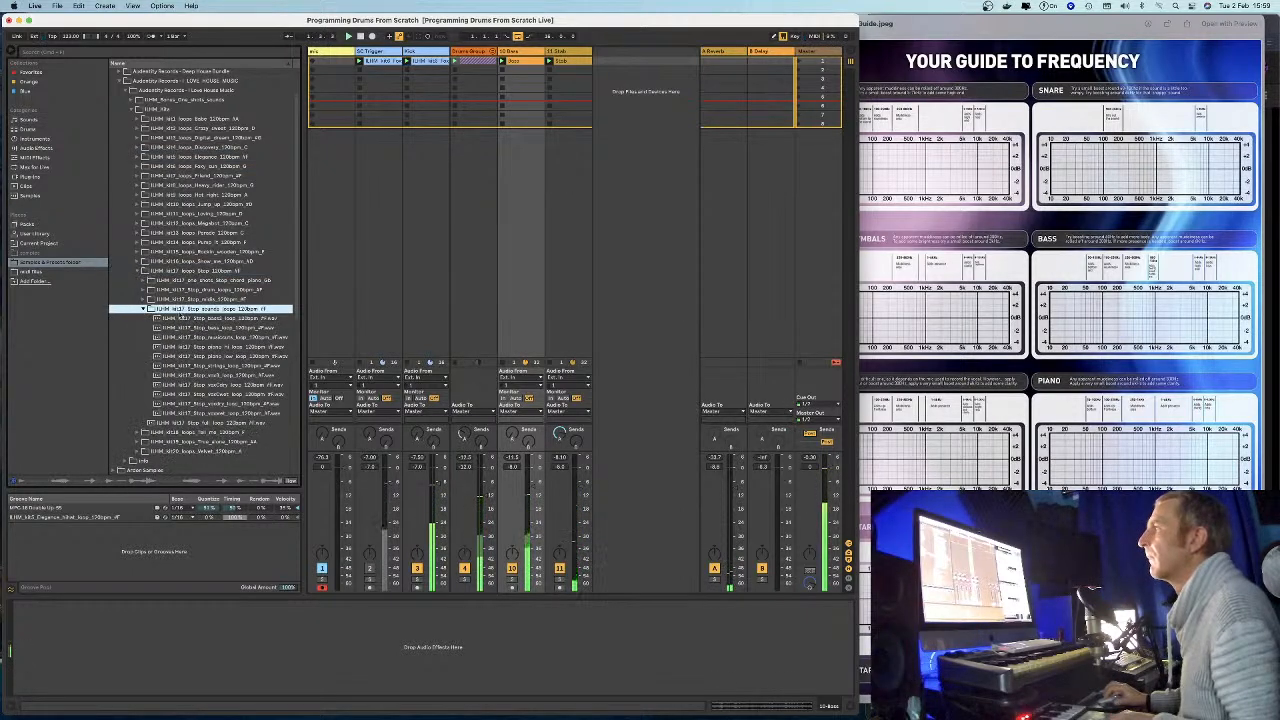
{"action": "left_click", "coordinate": [190, 318]}
{"action": "left_click", "coordinate": [182, 329]}
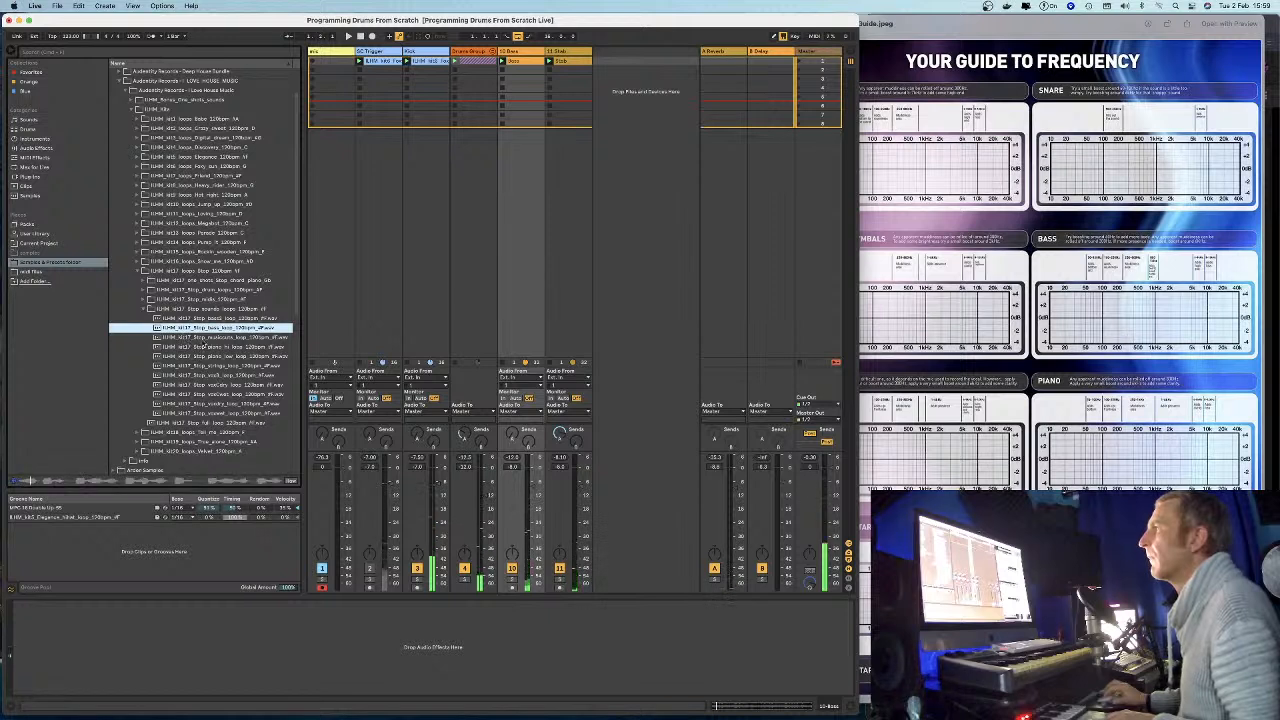
{"action": "left_click", "coordinate": [186, 337]}
{"action": "left_click", "coordinate": [205, 345]}
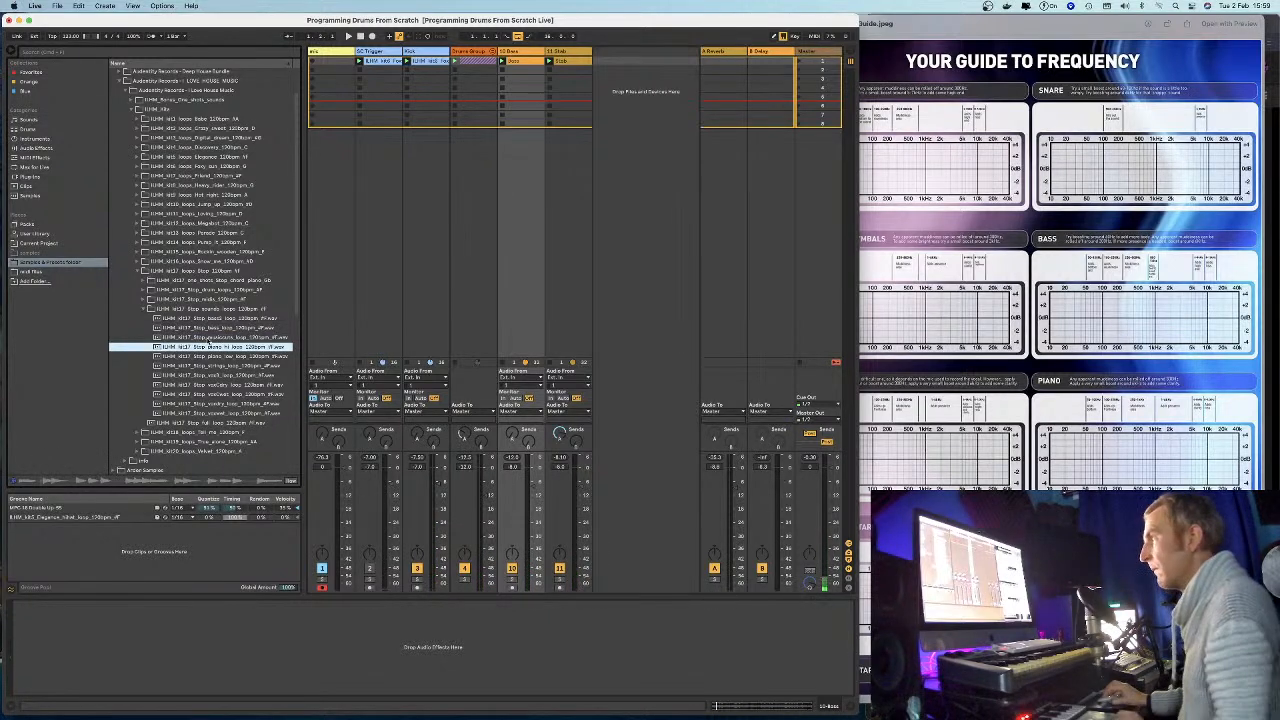
{"action": "left_click", "coordinate": [200, 338]}
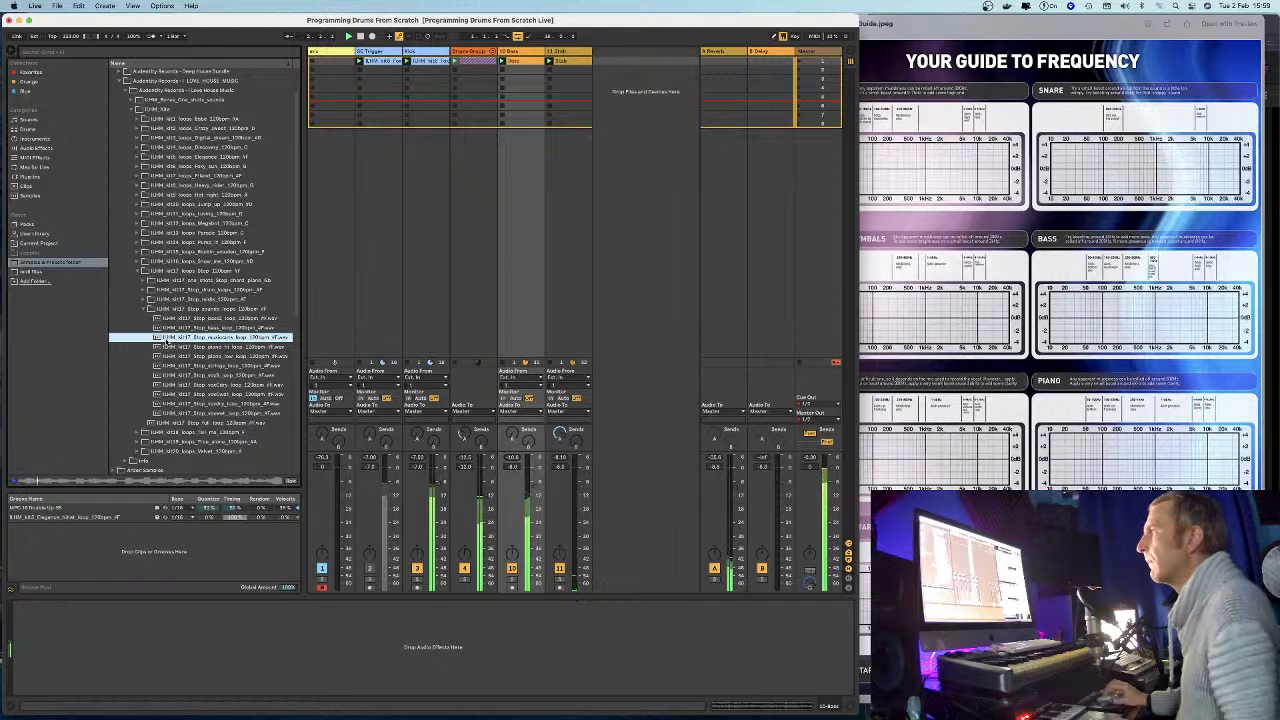
{"action": "left_click", "coordinate": [163, 395]}
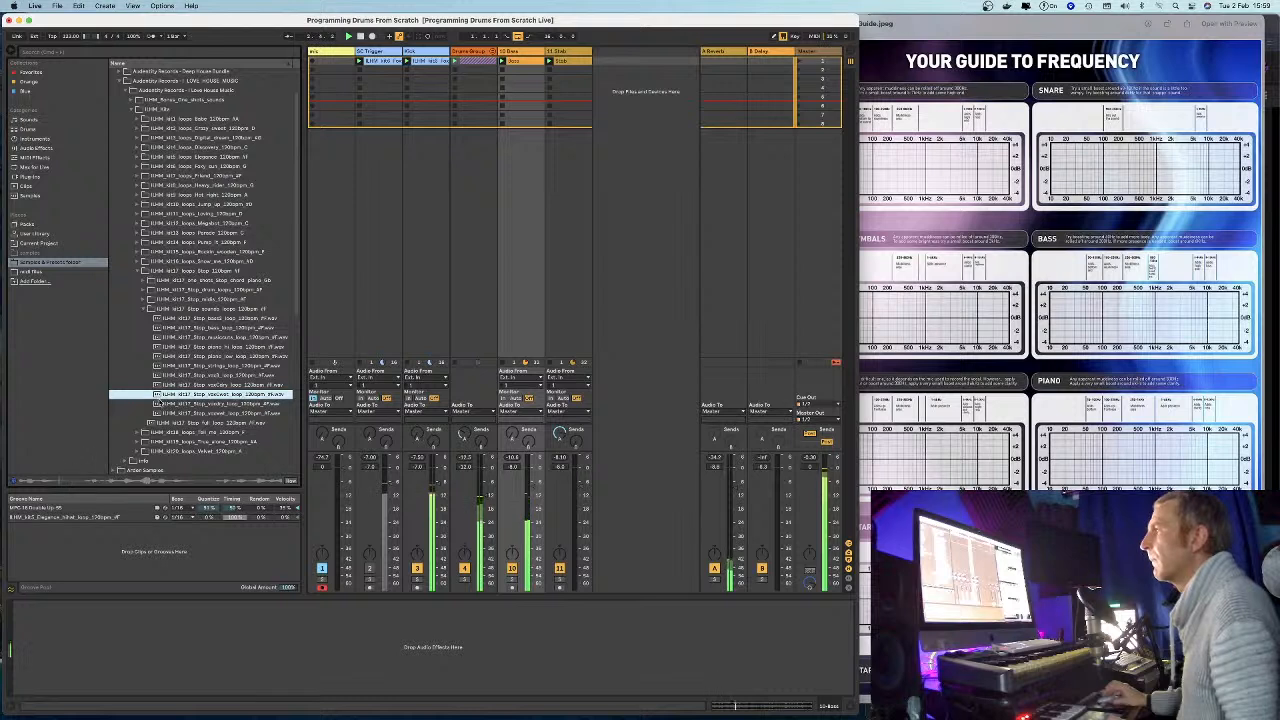
{"action": "left_click", "coordinate": [160, 403]}
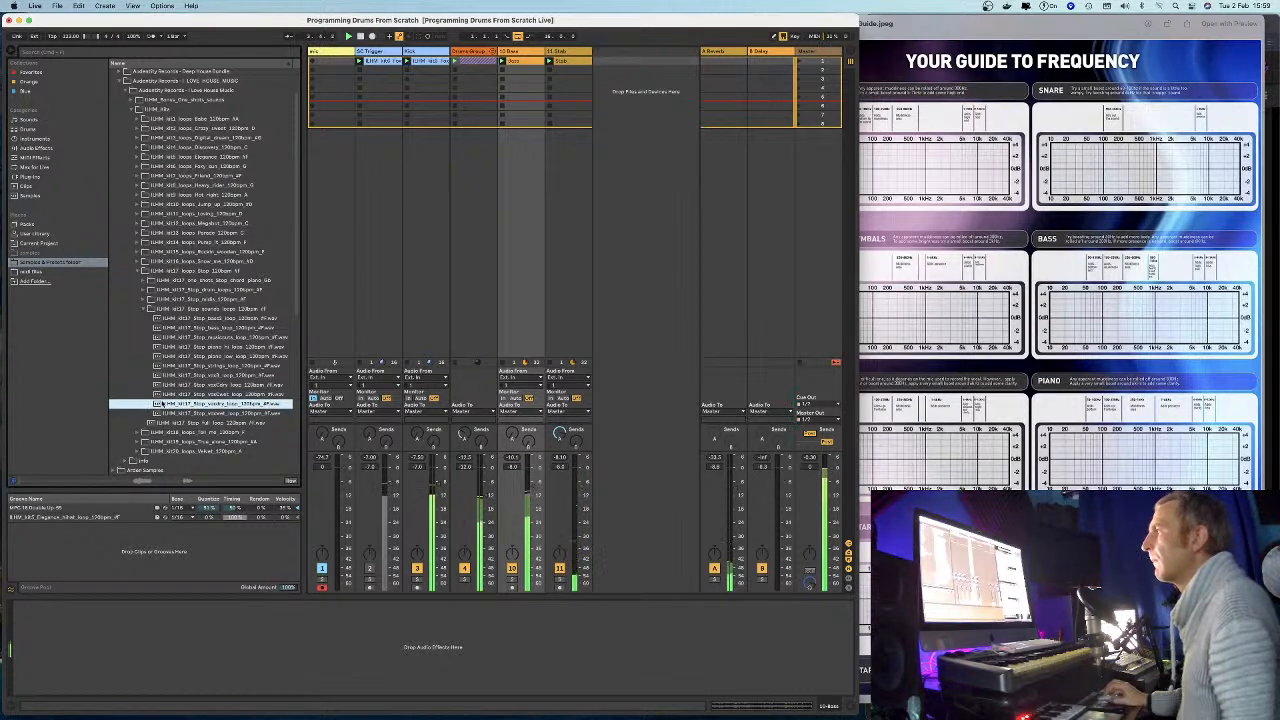
{"action": "left_click", "coordinate": [161, 395]}
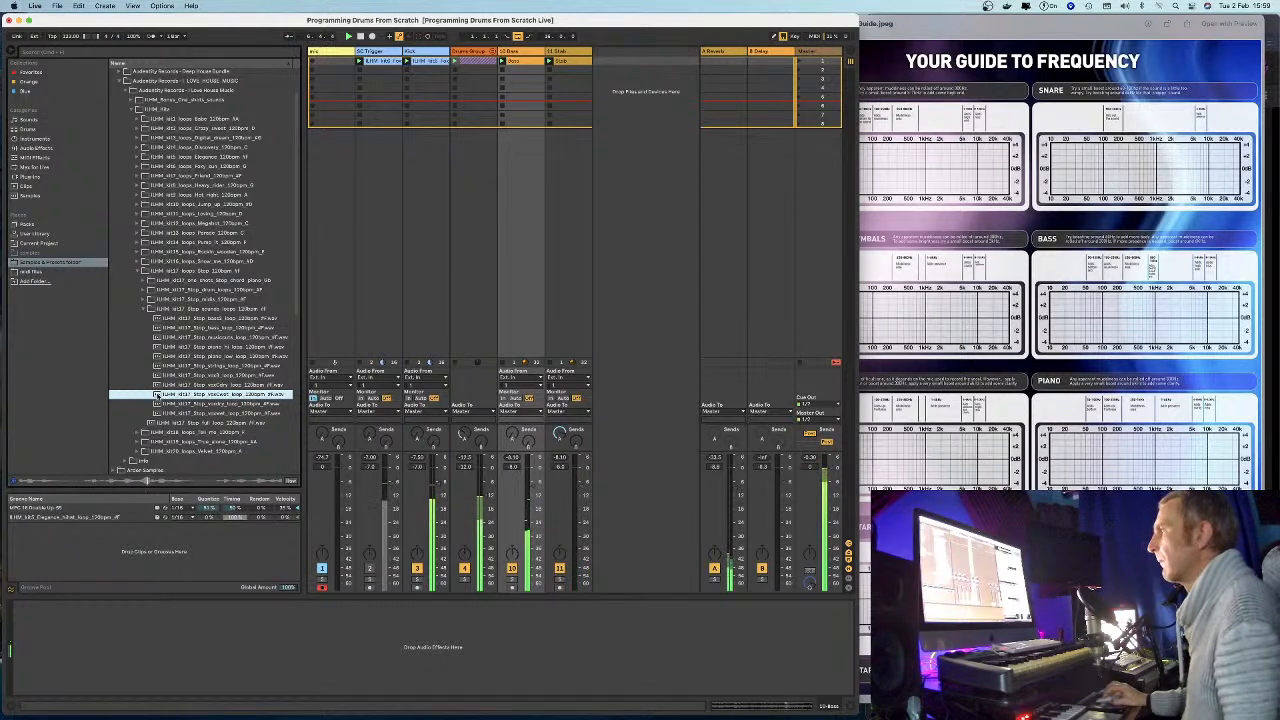
Try the selected Stop vocal loop on the Bass track and on a new track, undoing each attempt.
{"action": "double_click", "coordinate": [170, 395]}
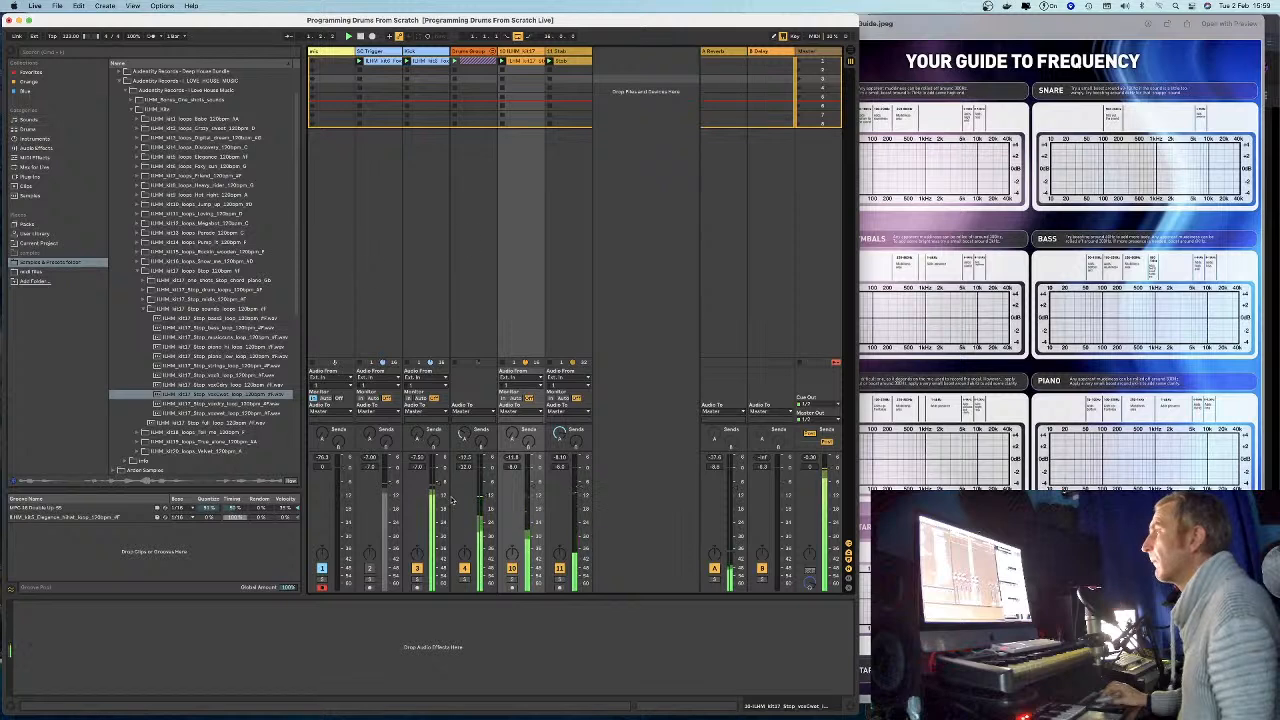
{"action": "key", "text": "super+z"}
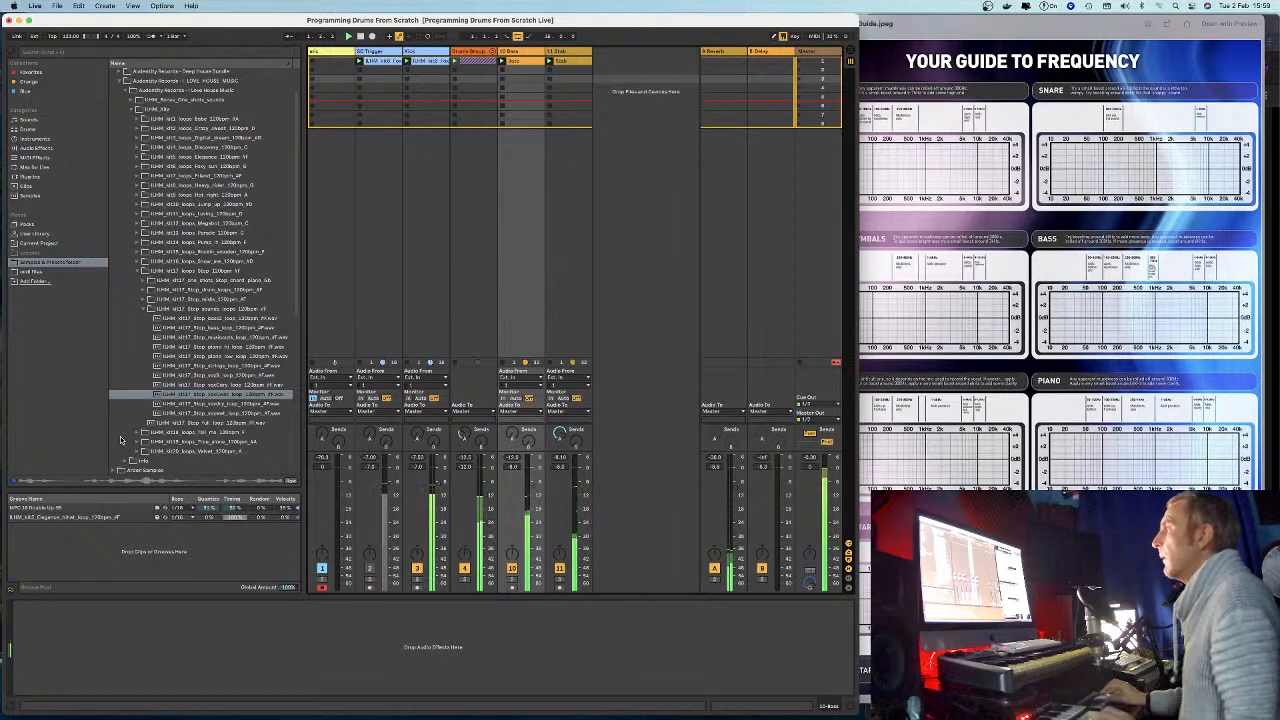
{"action": "left_click_drag", "start_coordinate": [158, 397], "coordinate": [615, 63]}
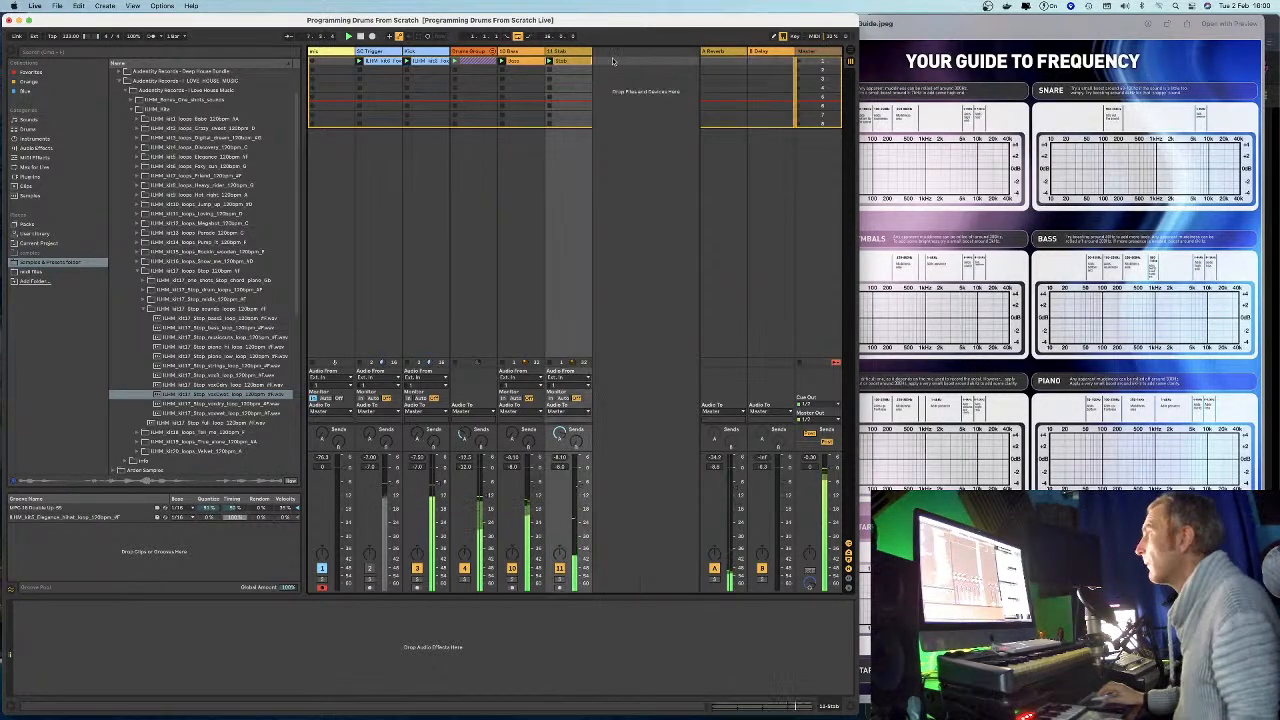
{"action": "key", "text": "super+z"}
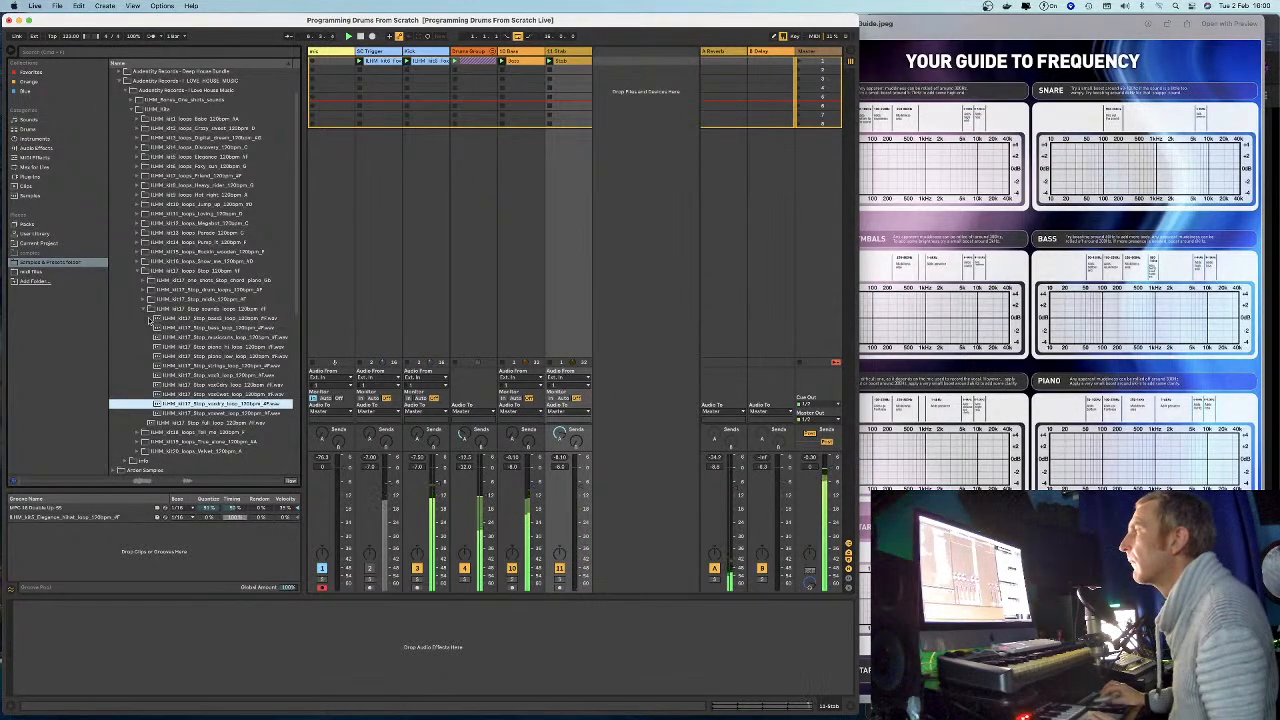
Collapse the Stop sounds loops folder, open the Stop drum loops folder, and preview its hi-hat, kick and snare loops.
{"action": "left_click", "coordinate": [148, 309]}
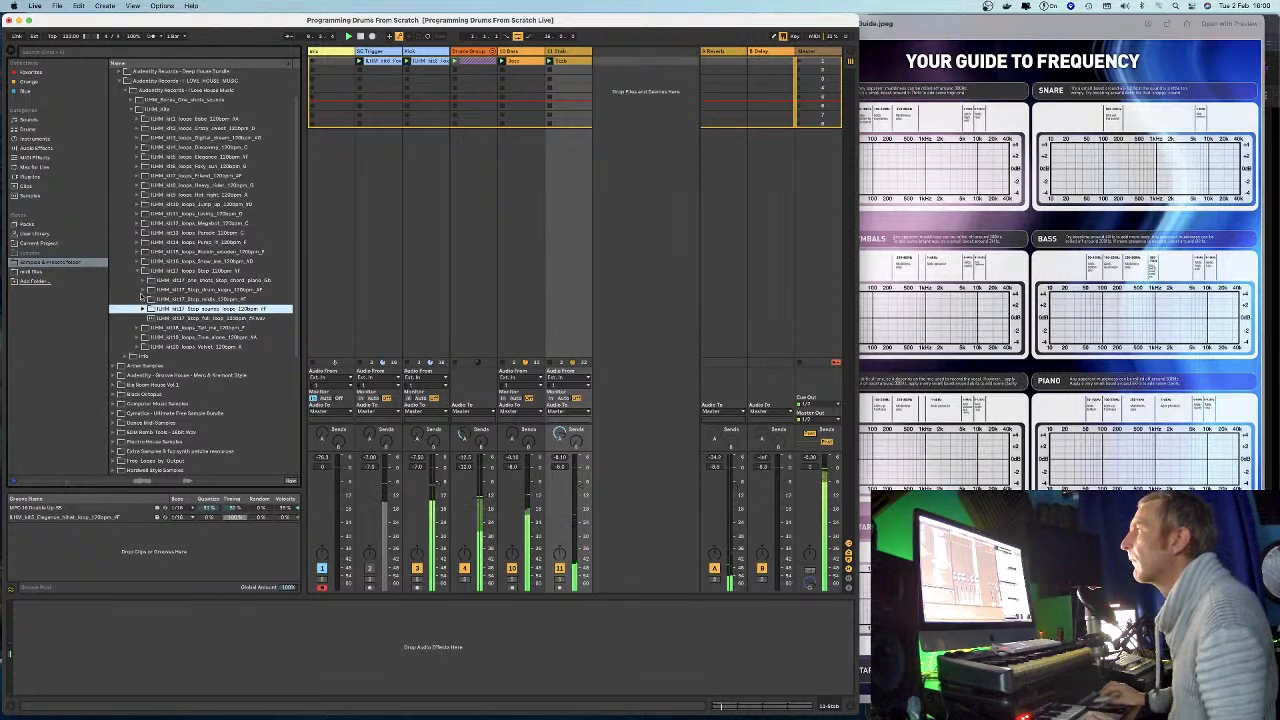
{"action": "left_click", "coordinate": [141, 290]}
{"action": "left_click", "coordinate": [174, 299]}
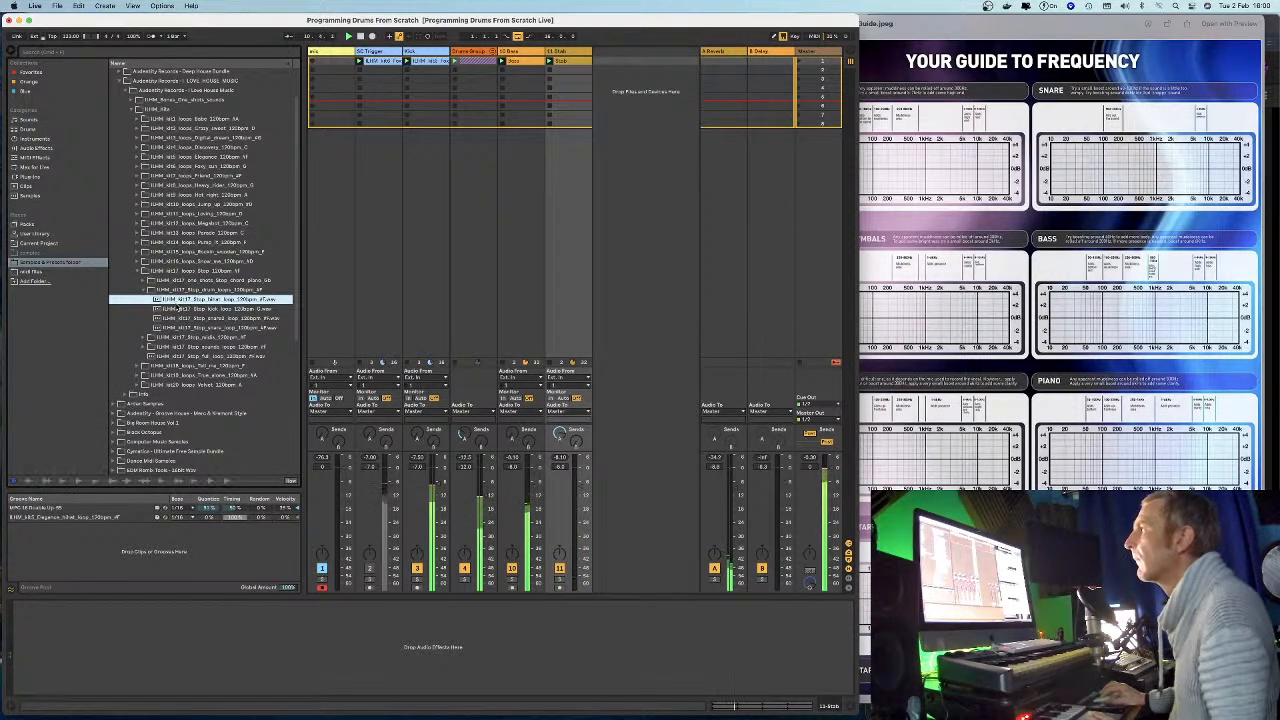
{"action": "left_click", "coordinate": [156, 309]}
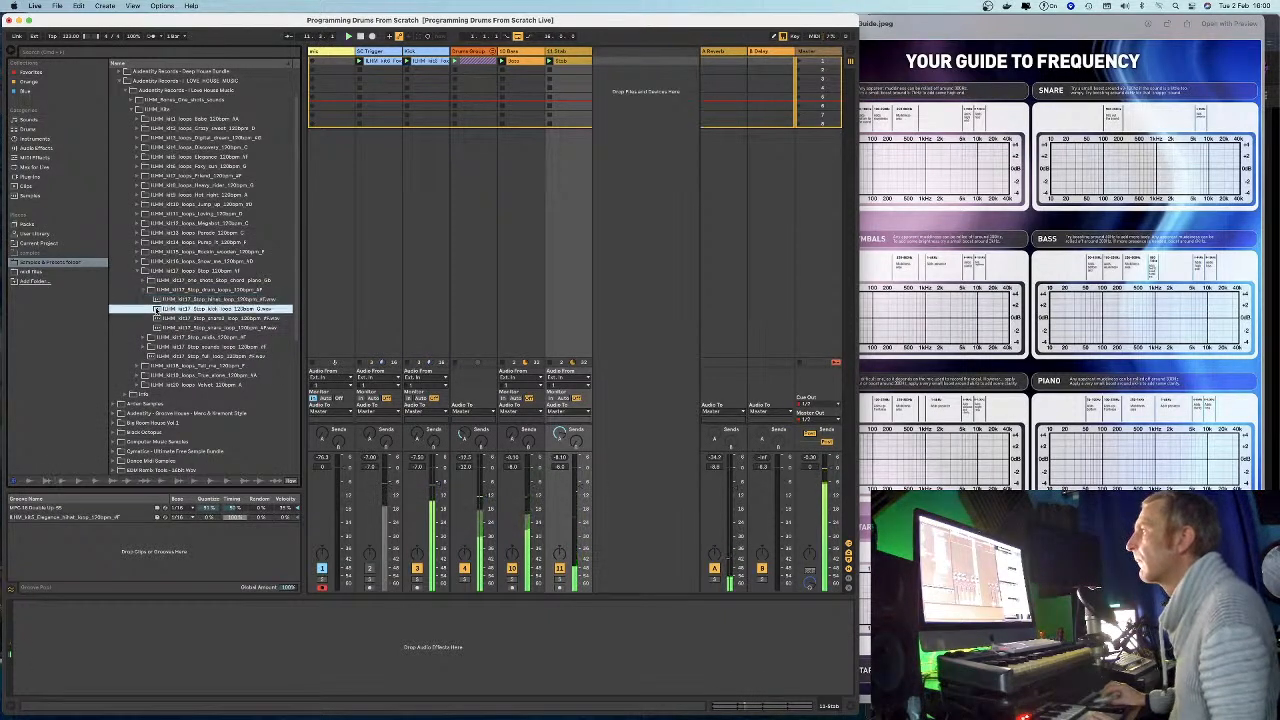
{"action": "left_click", "coordinate": [156, 318]}
{"action": "left_click", "coordinate": [155, 328]}
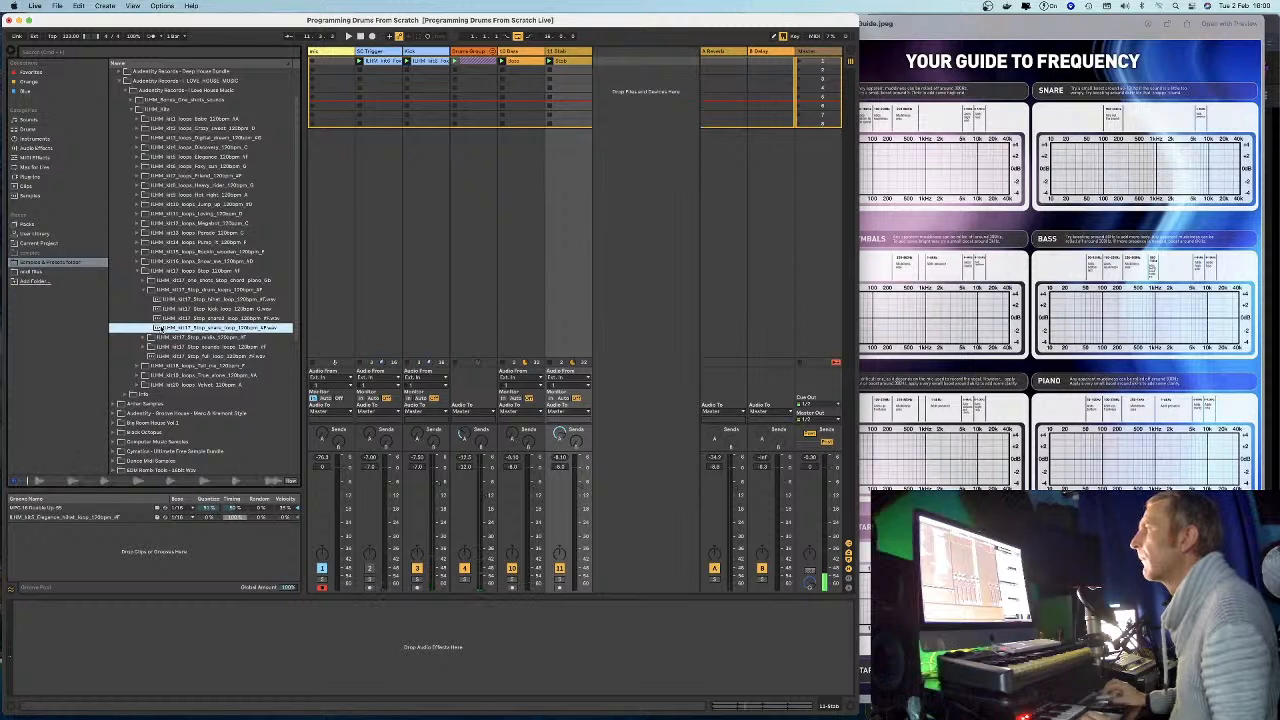
{"action": "left_click", "coordinate": [156, 319]}
{"action": "key", "text": "space"}
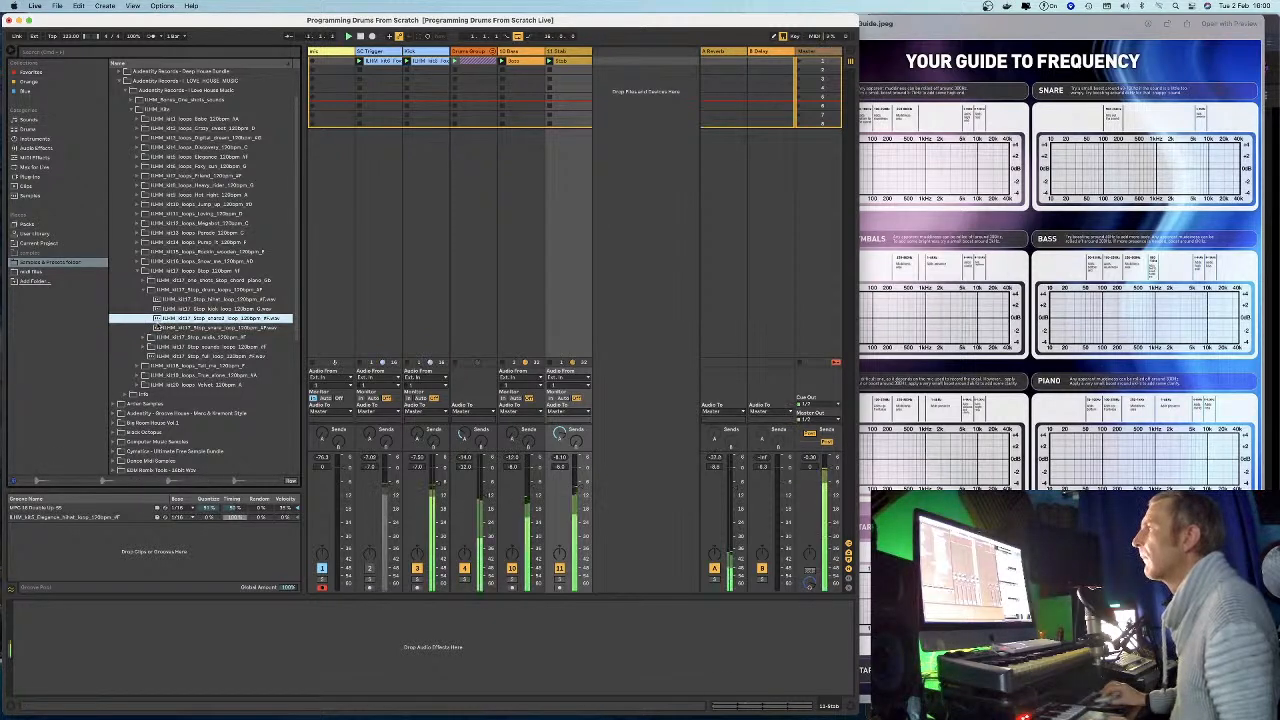
{"action": "left_click", "coordinate": [156, 328]}
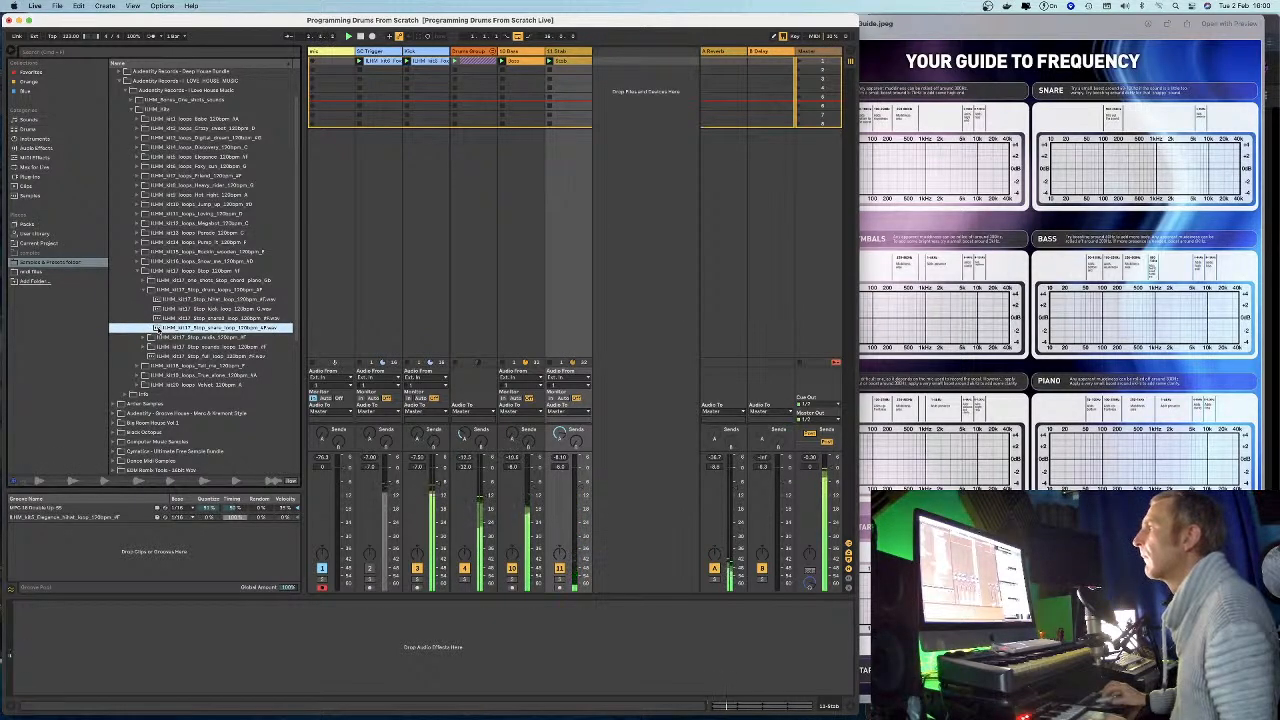
Add the Stop snare loop as a new audio track and move it into the Drums Group.
{"action": "left_click_drag", "start_coordinate": [456, 168], "coordinate": [618, 53]}
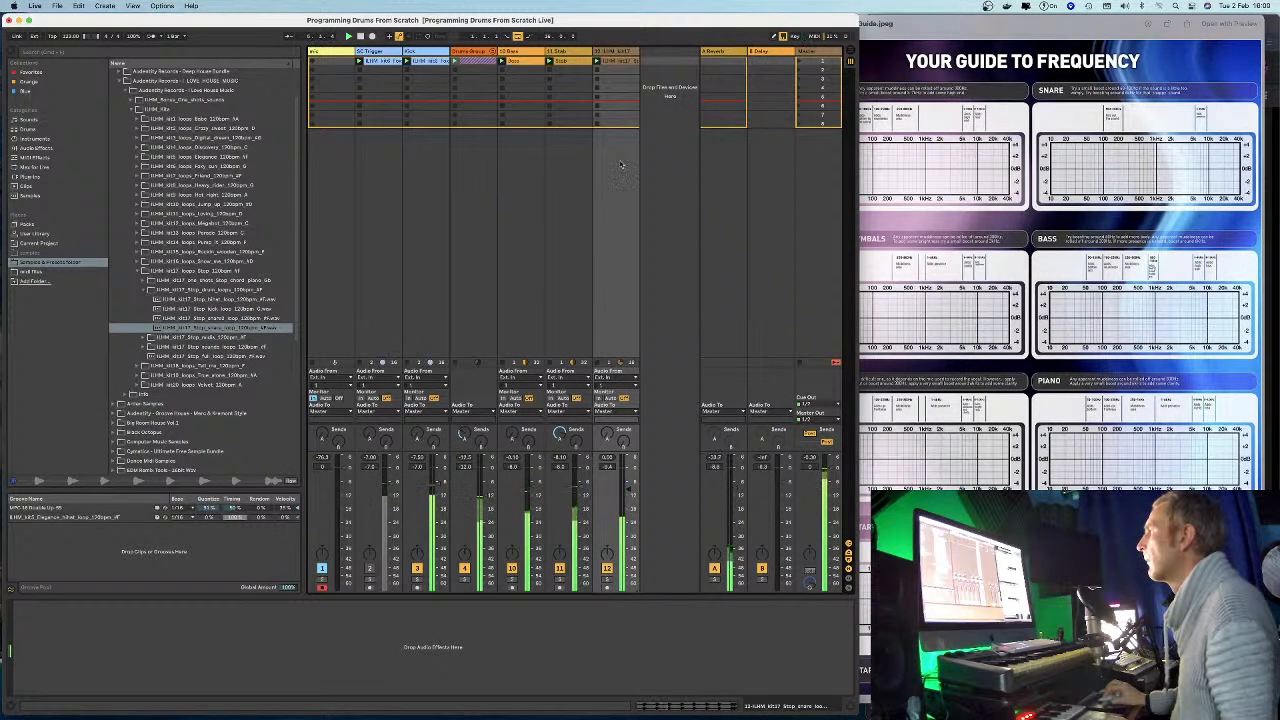
{"action": "left_click", "coordinate": [463, 61]}
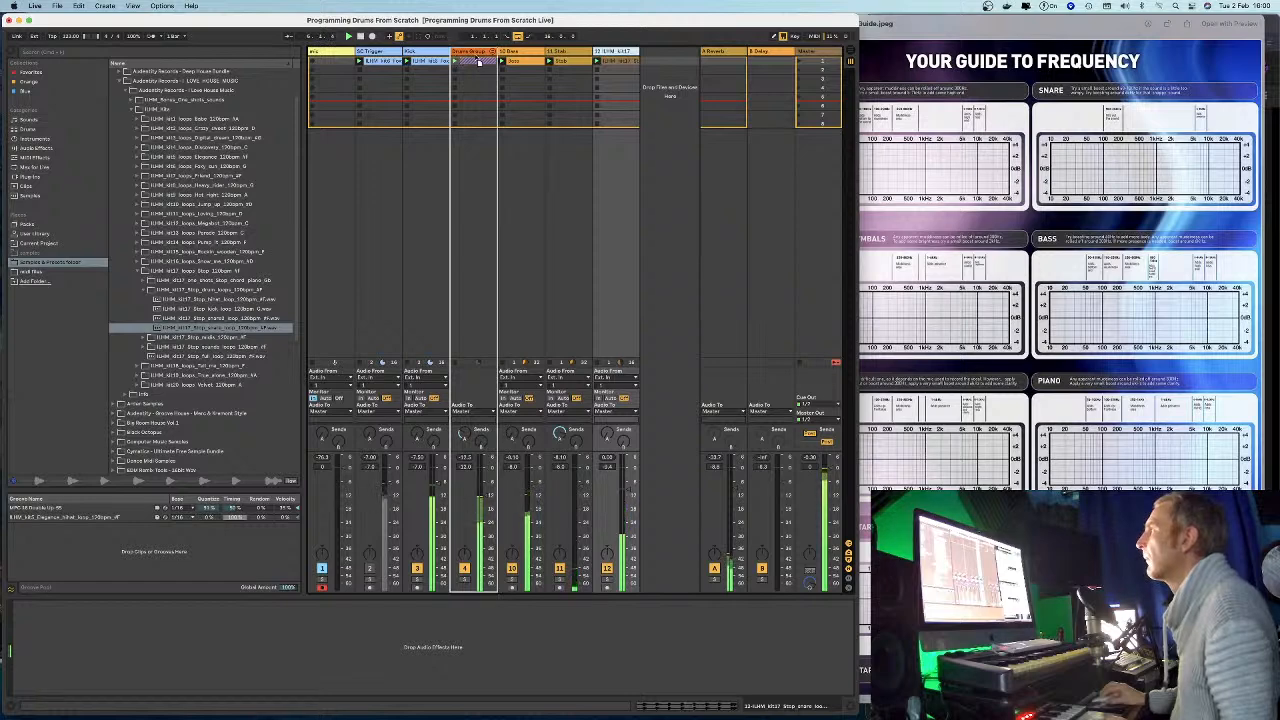
{"action": "left_click_drag", "start_coordinate": [478, 54], "coordinate": [480, 53]}
Unfold the Drums Group and narrow the browser to give its tracks more room in the mixer.
{"action": "left_click", "coordinate": [492, 52]}
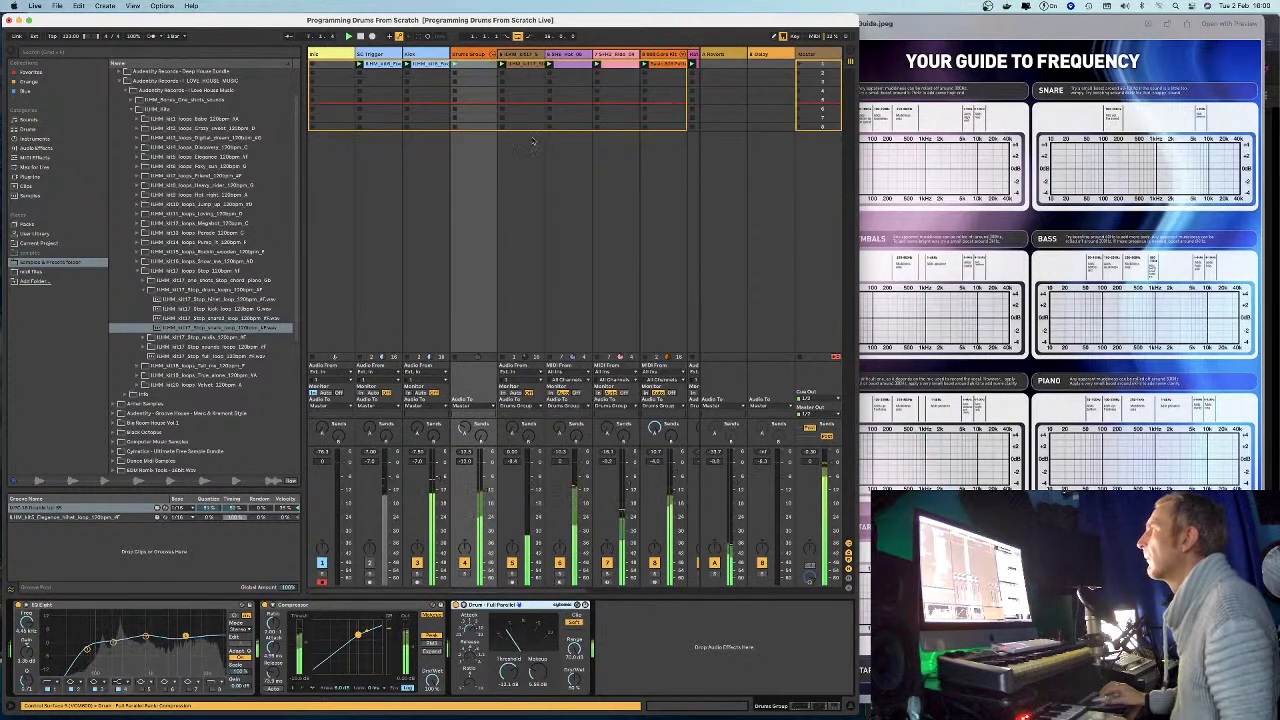
{"action": "left_click_drag", "start_coordinate": [566, 591], "coordinate": [643, 600]}
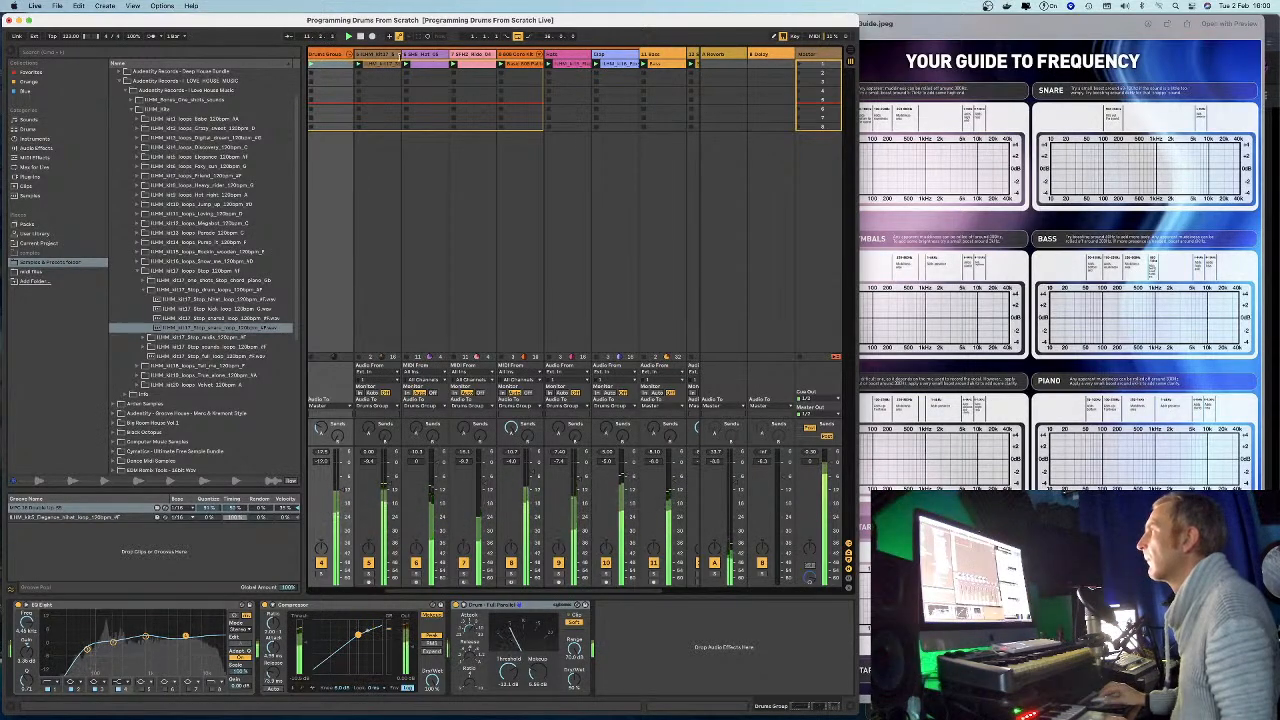
{"action": "scroll", "coordinate": [476, 114], "scroll_direction": "right", "scroll_amount": 3}
{"action": "scroll", "coordinate": [481, 91], "scroll_direction": "left", "scroll_amount": 3}
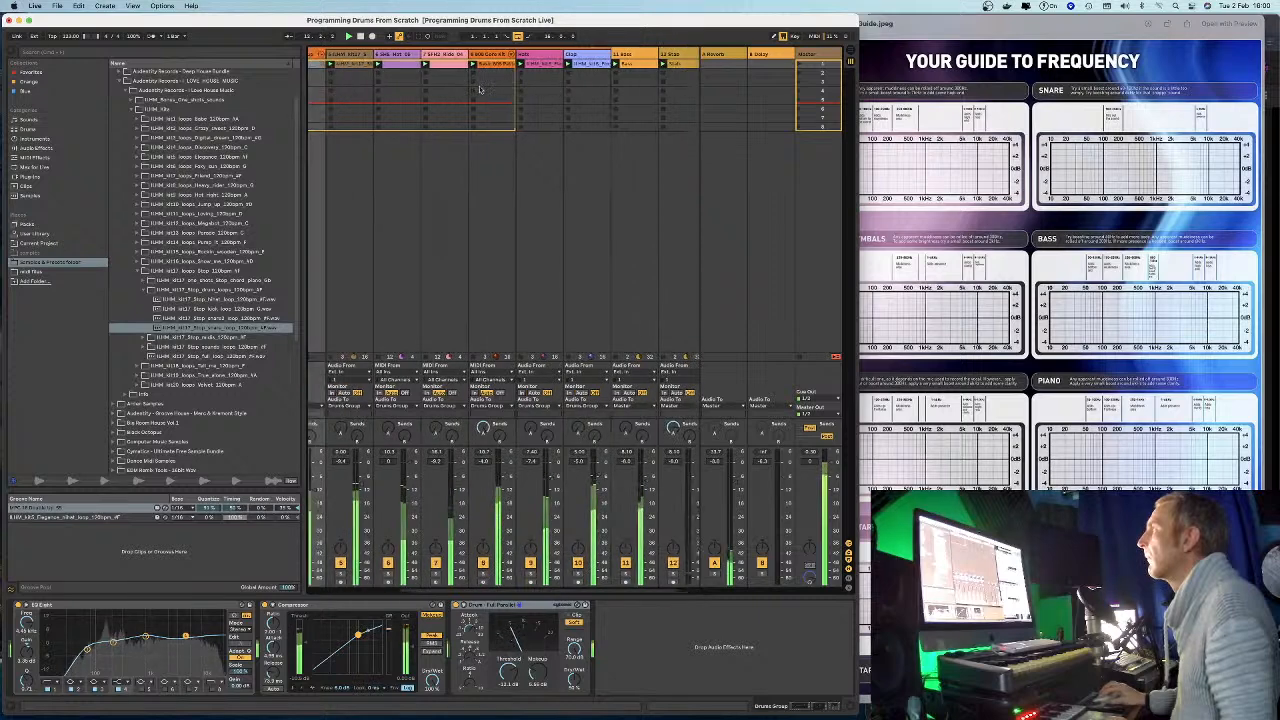
{"action": "scroll", "coordinate": [472, 86], "scroll_direction": "left", "scroll_amount": 2}
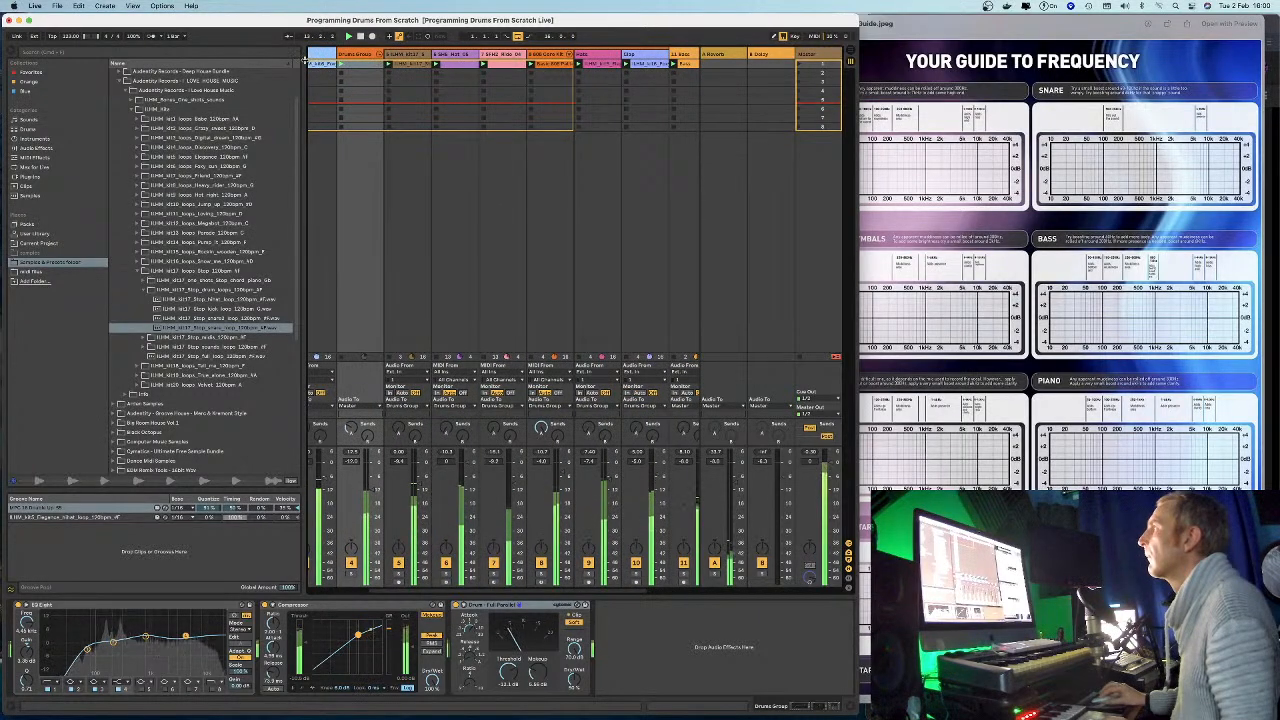
{"action": "left_click_drag", "start_coordinate": [305, 60], "coordinate": [200, 60]}
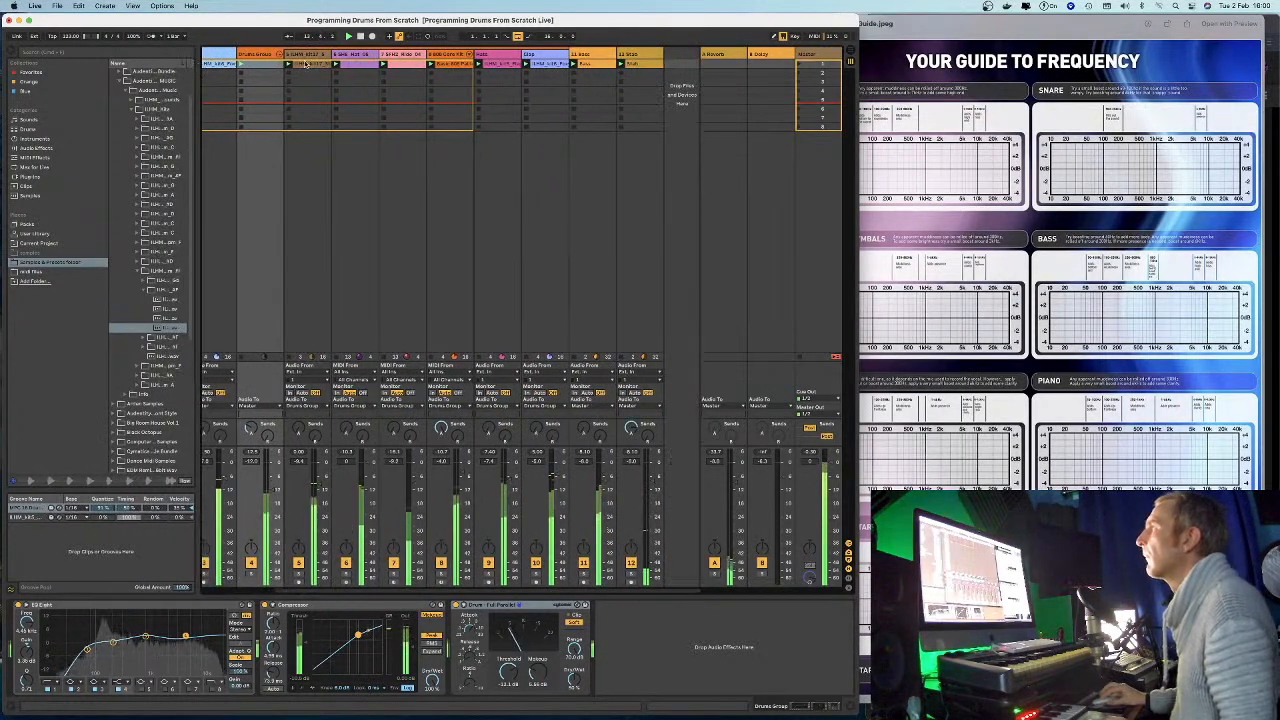
{"action": "left_click", "coordinate": [611, 56]}
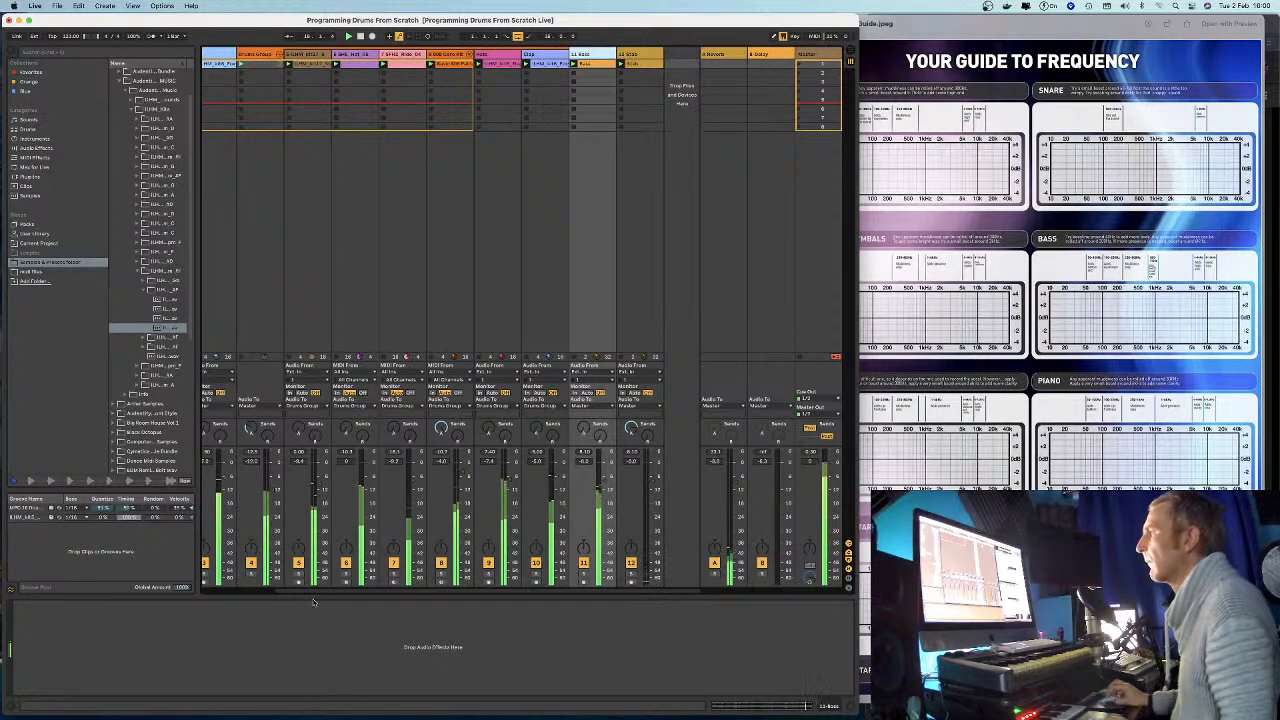
{"action": "left_click_drag", "start_coordinate": [313, 601], "coordinate": [232, 585]}
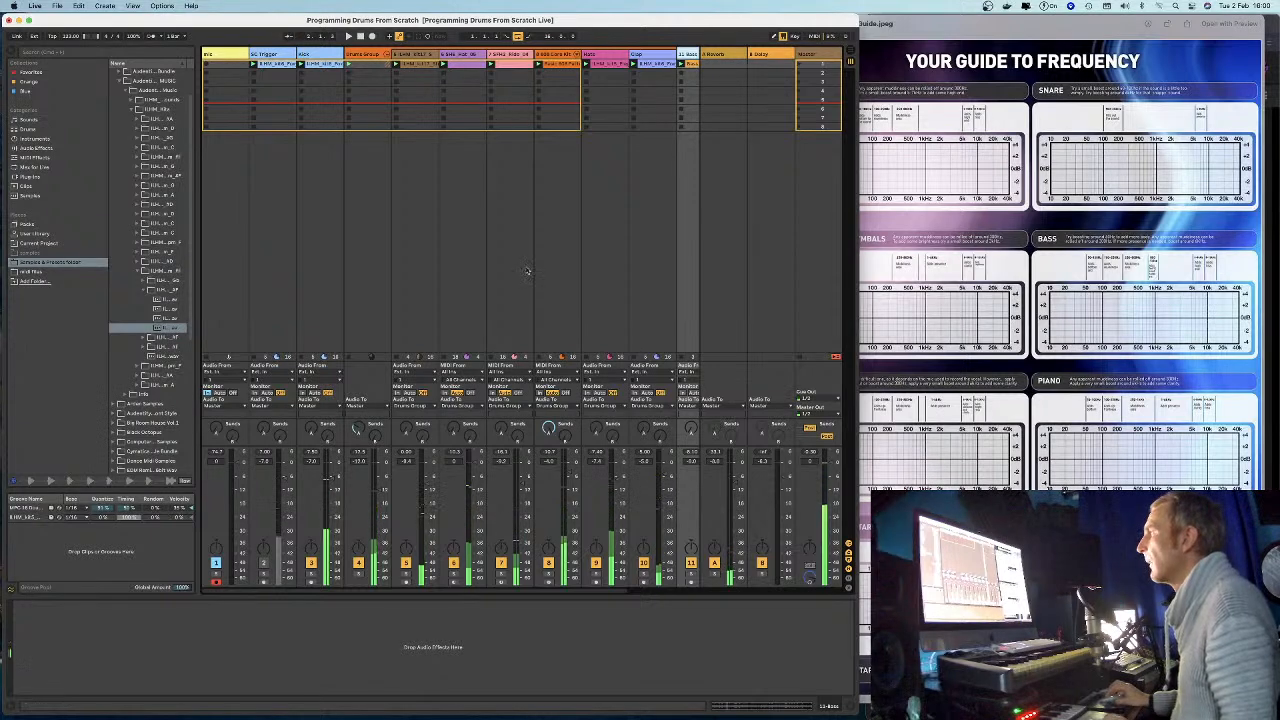
Solo the Drums Group's hat, ride, 808 Core Kit, Hats and Clap tracks one after another to compare their sounds.
{"action": "left_click", "coordinate": [485, 537]}
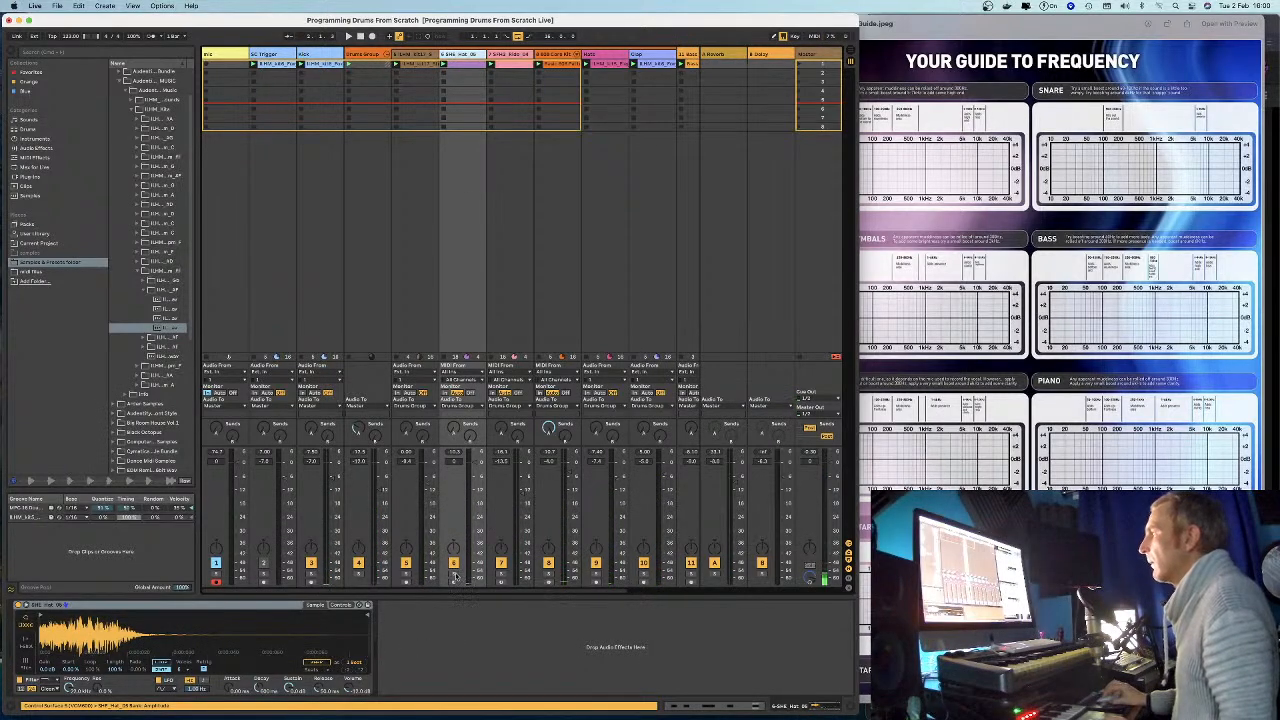
{"action": "left_click", "coordinate": [455, 575]}
{"action": "key", "text": "space"}
{"action": "left_click", "coordinate": [503, 575]}
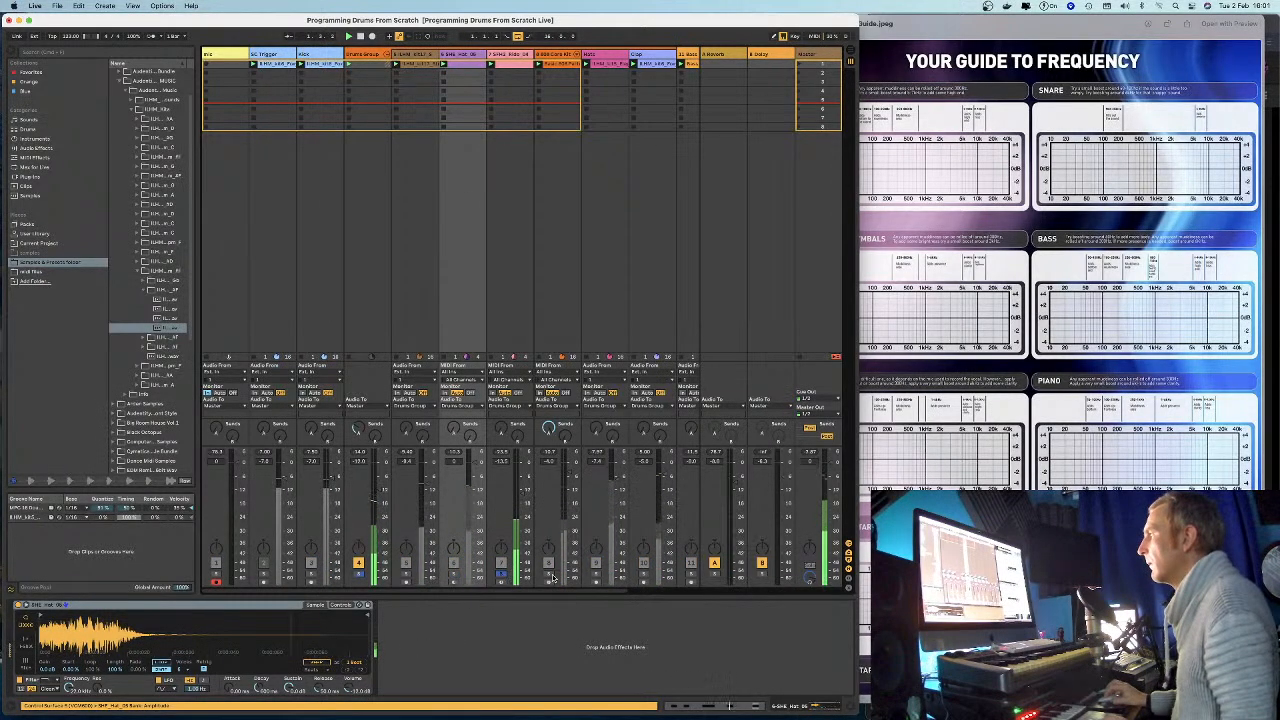
{"action": "left_click", "coordinate": [550, 576]}
{"action": "left_click", "coordinate": [597, 576]}
{"action": "left_click", "coordinate": [643, 576]}
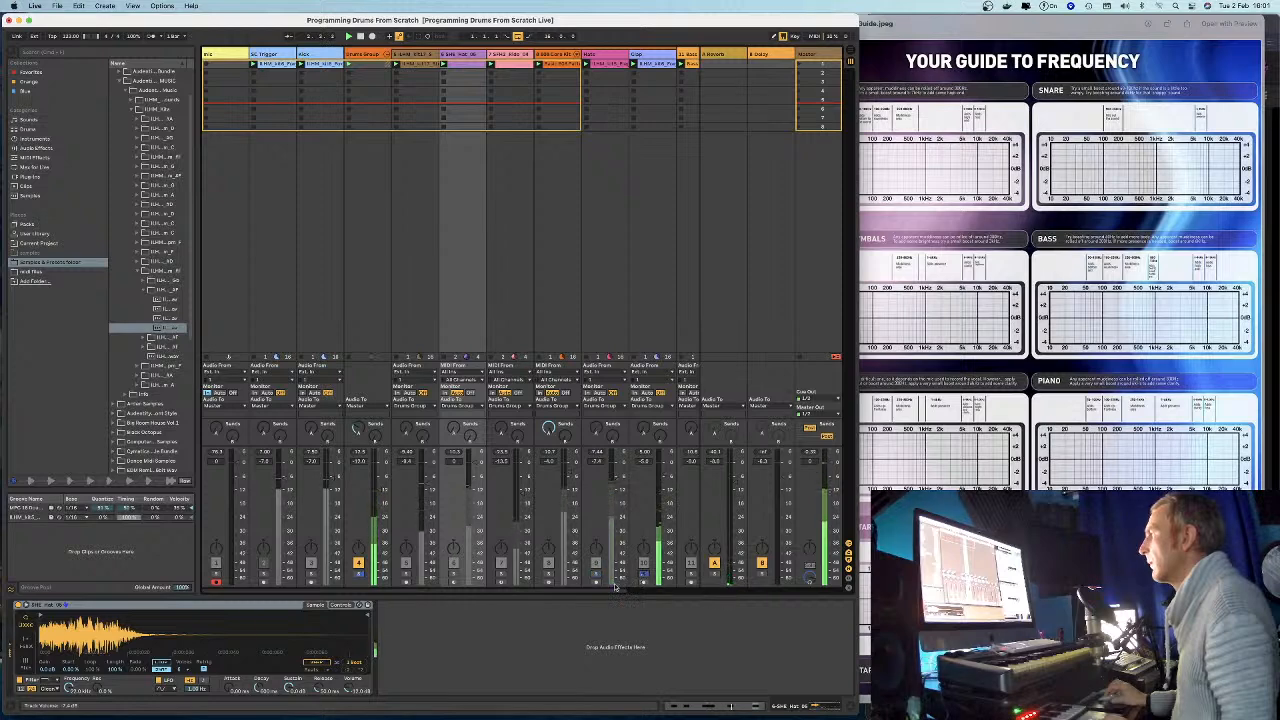
Turn off the Clap track's solo and make a slight adjustment to its volume within the full mix.
{"action": "scroll", "coordinate": [615, 588], "scroll_direction": "right", "scroll_amount": 3}
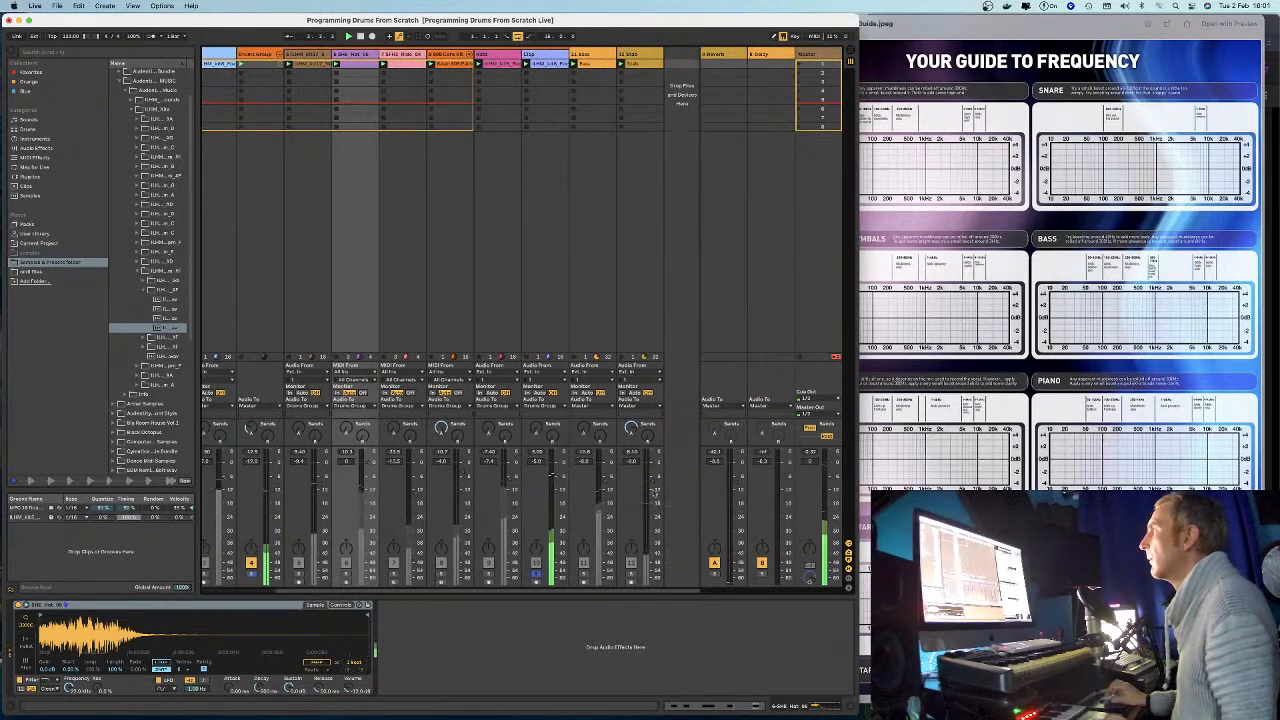
{"action": "scroll", "coordinate": [655, 491], "scroll_direction": "left", "scroll_amount": 1}
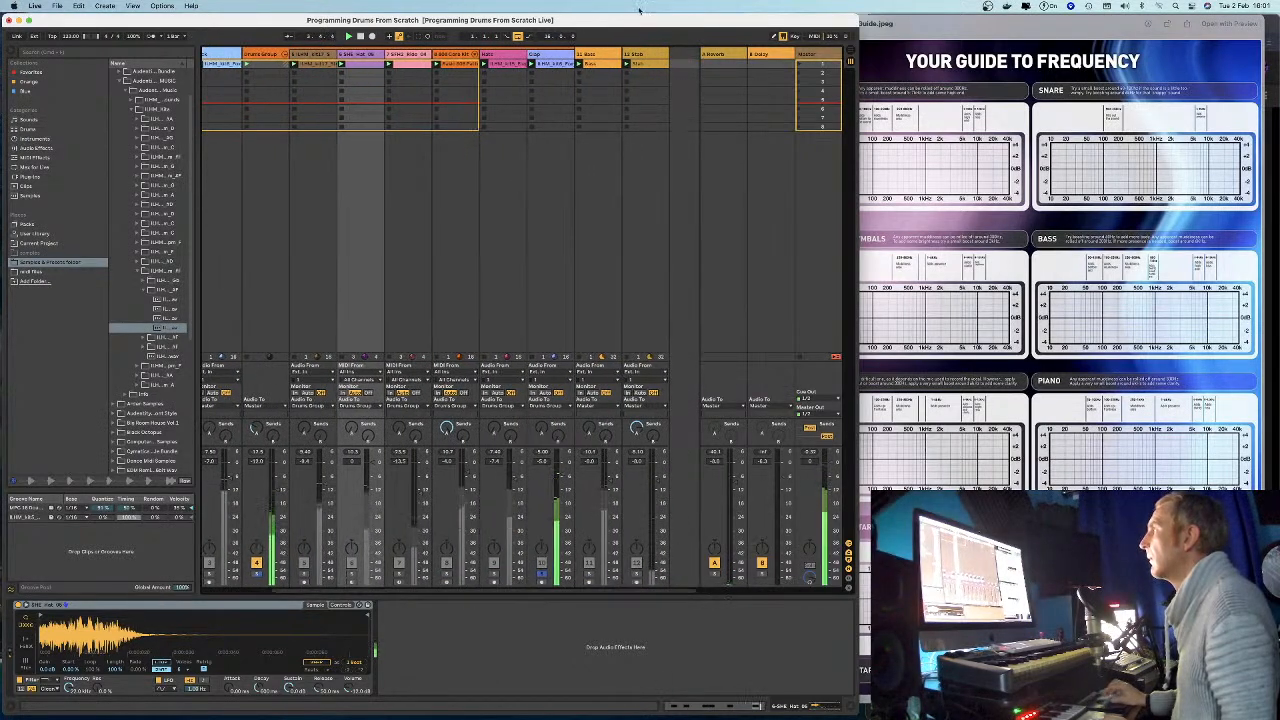
{"action": "left_click", "coordinate": [563, 57]}
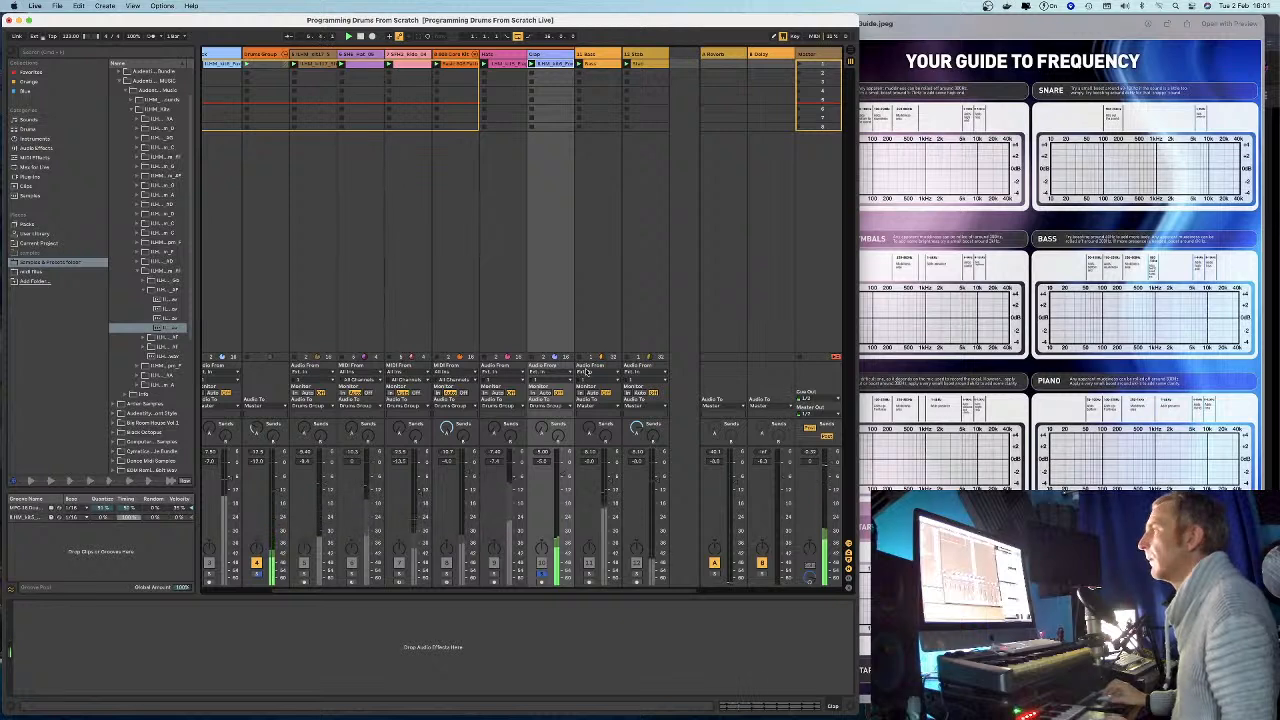
{"action": "left_click", "coordinate": [542, 573]}
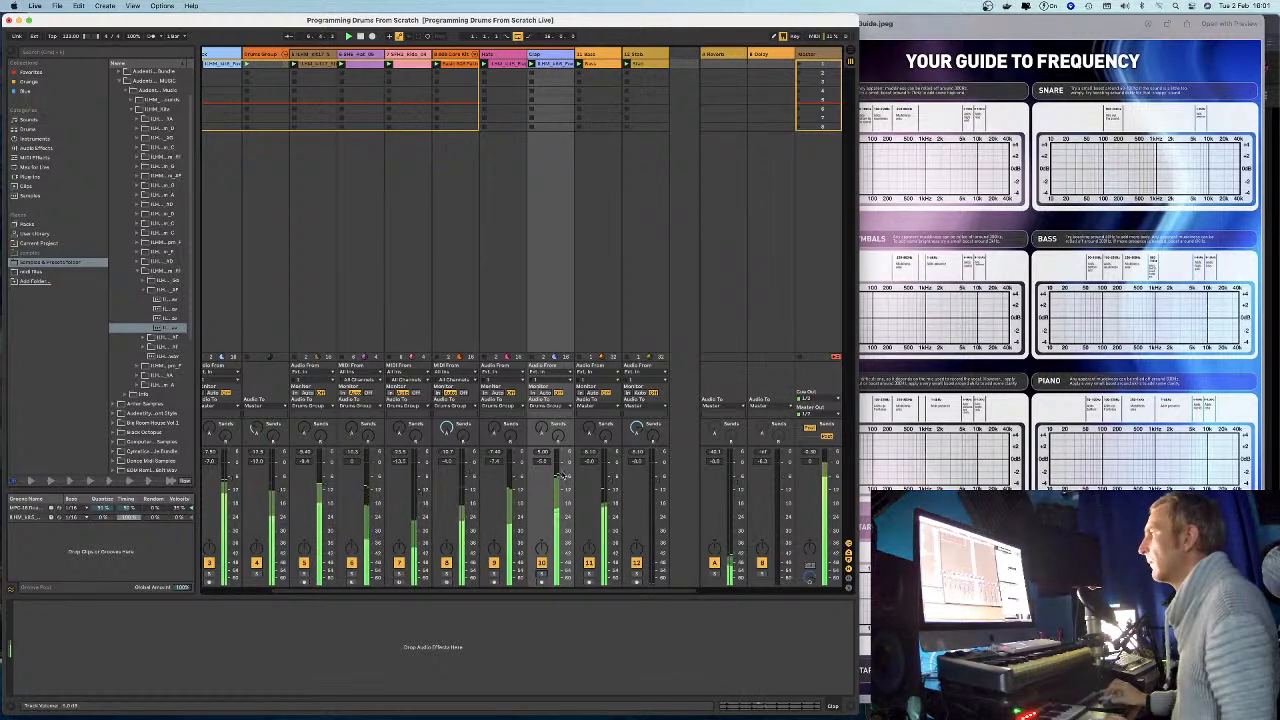
{"action": "mouse_move", "coordinate": [562, 477]}
{"action": "left_mouse_down"}
{"action": "mouse_move", "coordinate": [563, 542]}
{"action": "mouse_move", "coordinate": [562, 452]}
{"action": "mouse_move", "coordinate": [562, 474]}
{"action": "left_mouse_up"}
{"action": "scroll", "coordinate": [390, 387], "scroll_direction": "left", "scroll_amount": 2}
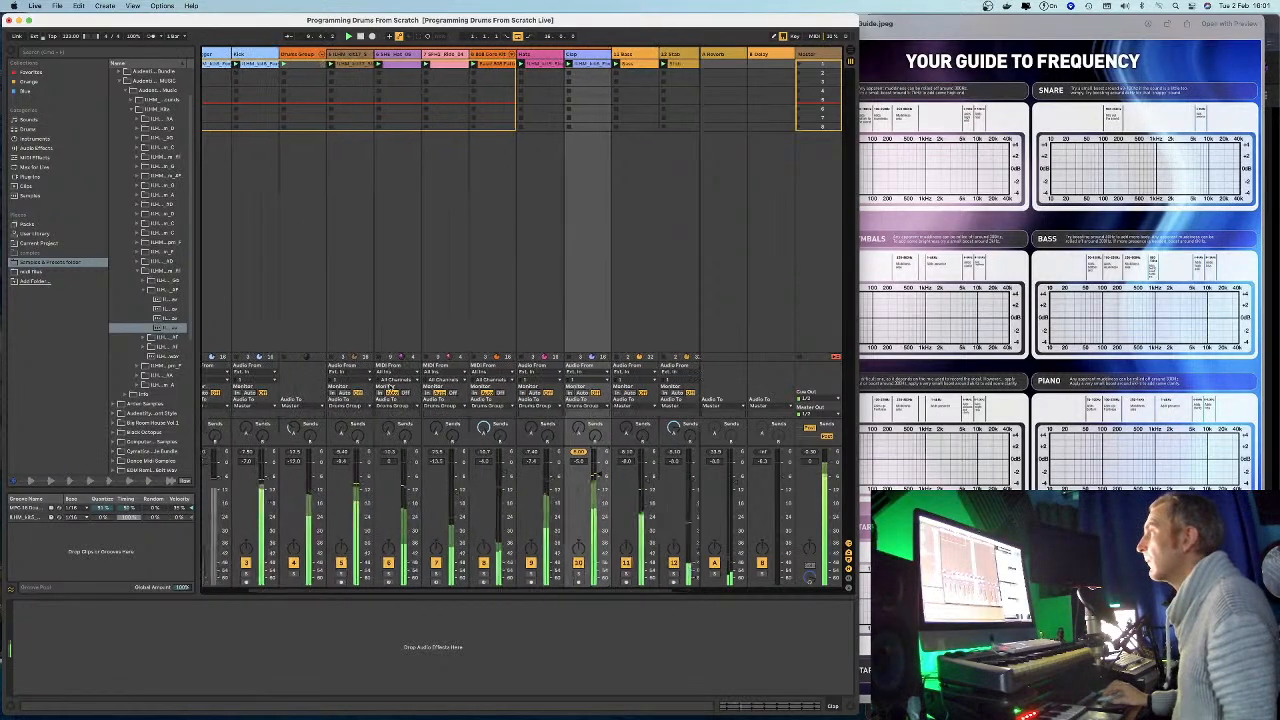
{"action": "scroll", "coordinate": [390, 388], "scroll_direction": "right", "scroll_amount": 2}
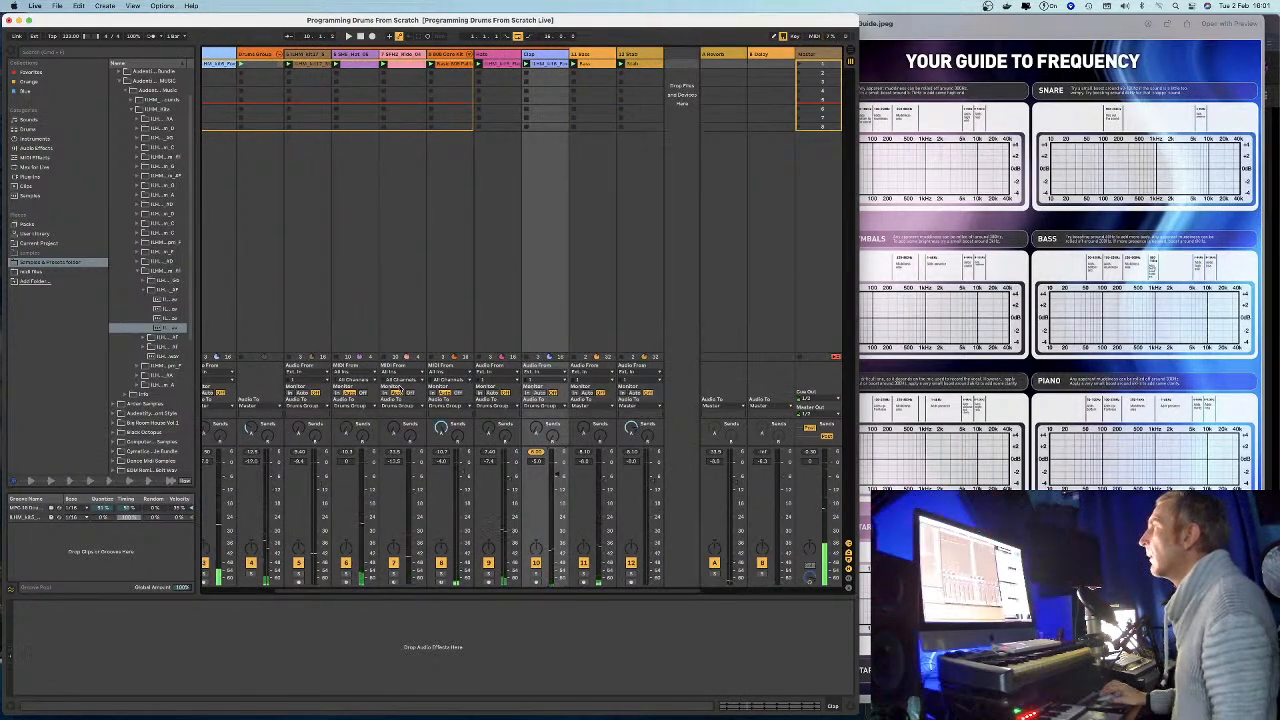
Play the full mix and inspect the Drums Group and mic tracks alongside the other channels.
{"action": "scroll", "coordinate": [395, 387], "scroll_direction": "left", "scroll_amount": 5}
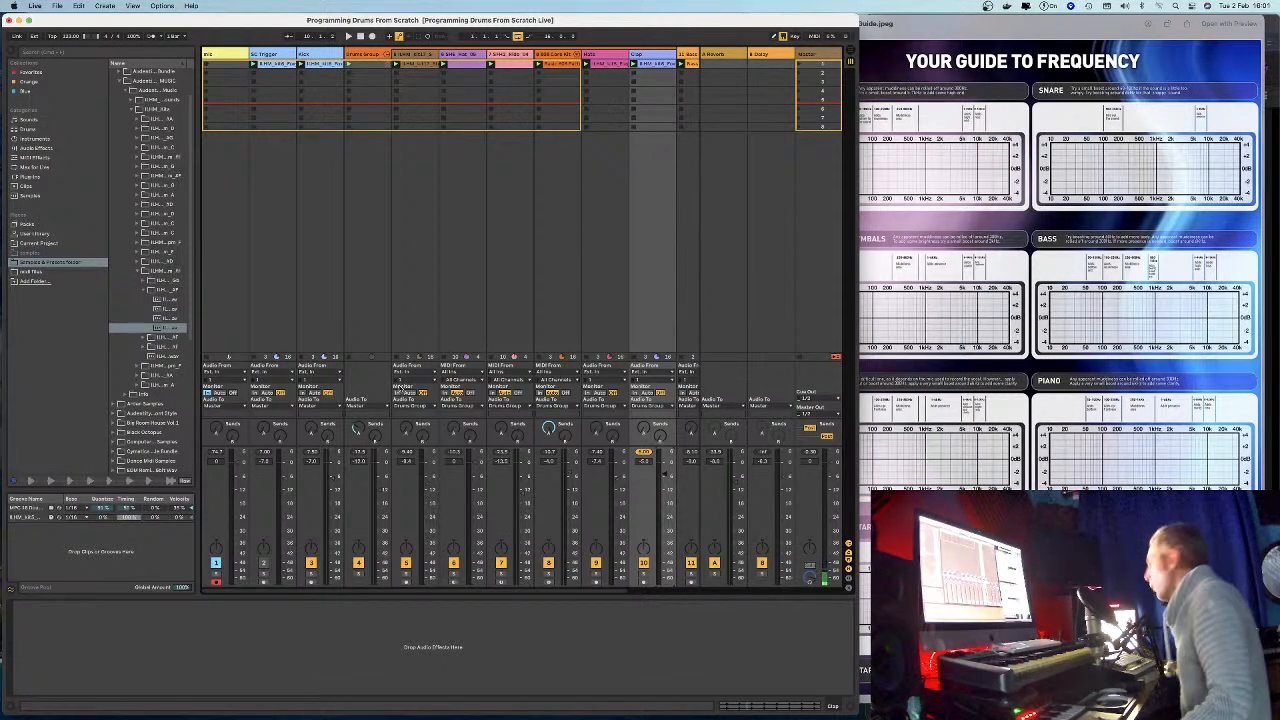
{"action": "key", "text": "space"}
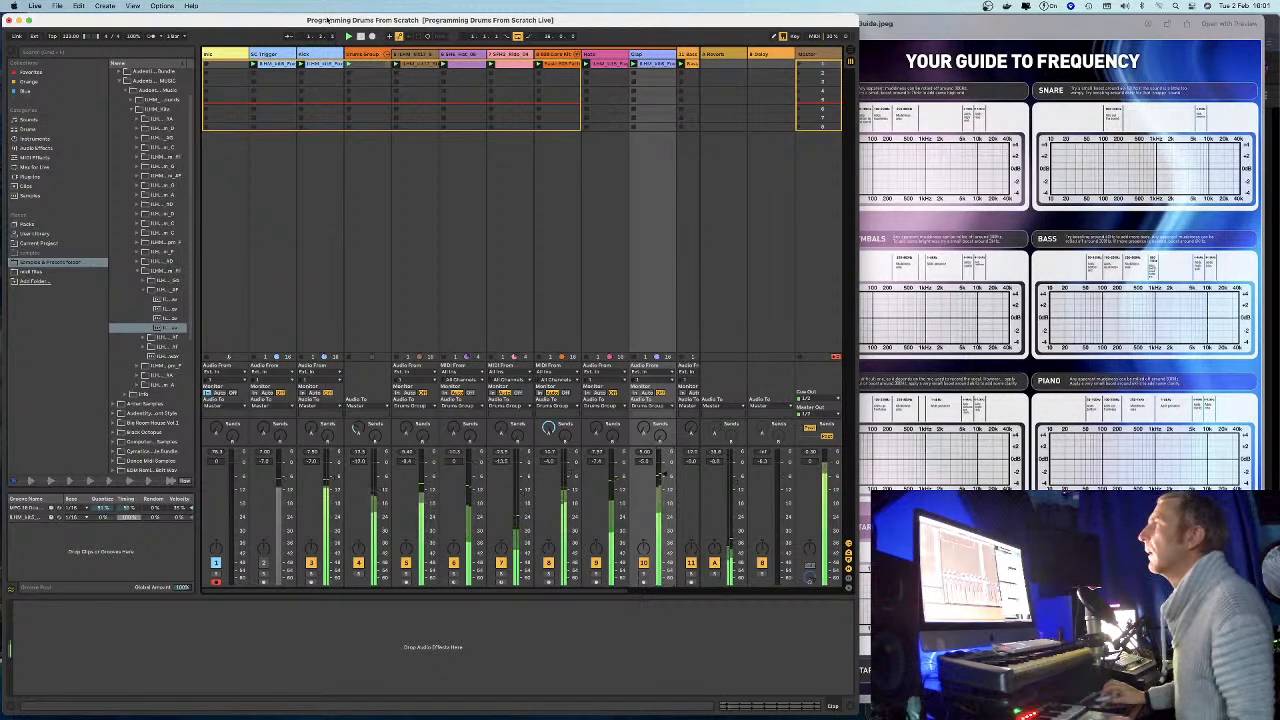
{"action": "left_click", "coordinate": [362, 54]}
{"action": "left_click", "coordinate": [222, 54]}
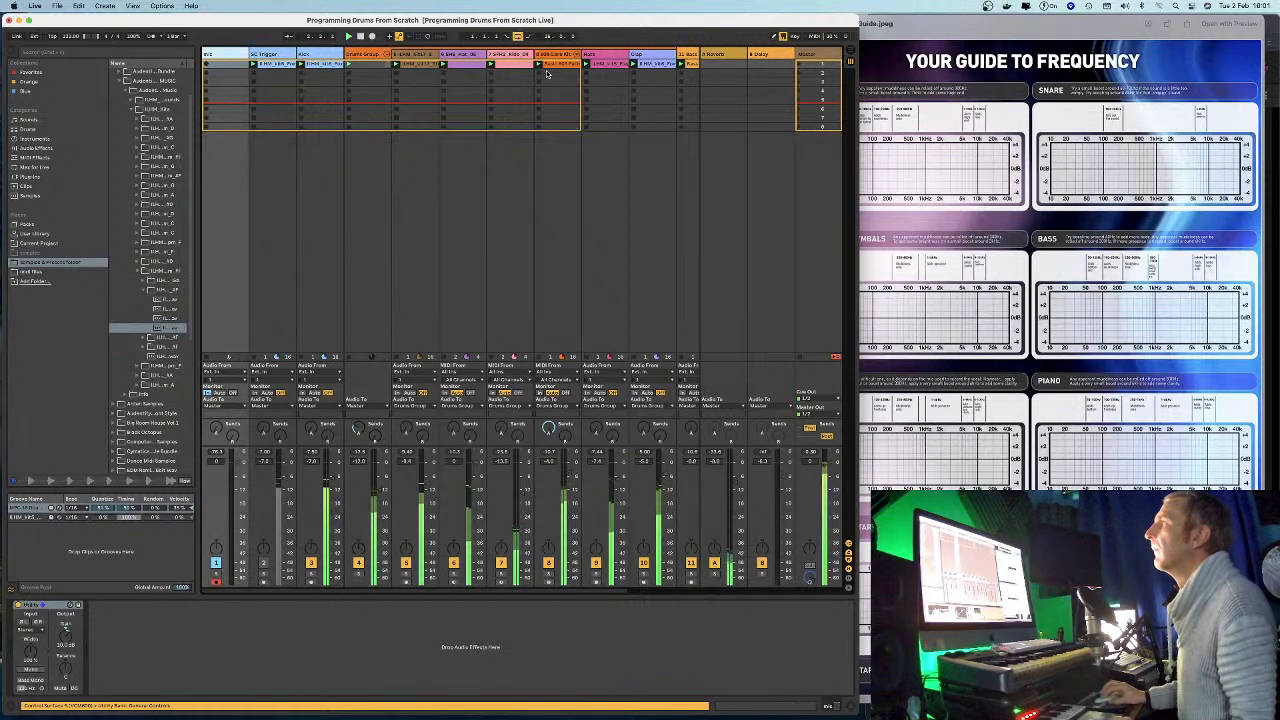
{"action": "scroll", "coordinate": [547, 73], "scroll_direction": "right", "scroll_amount": 3}
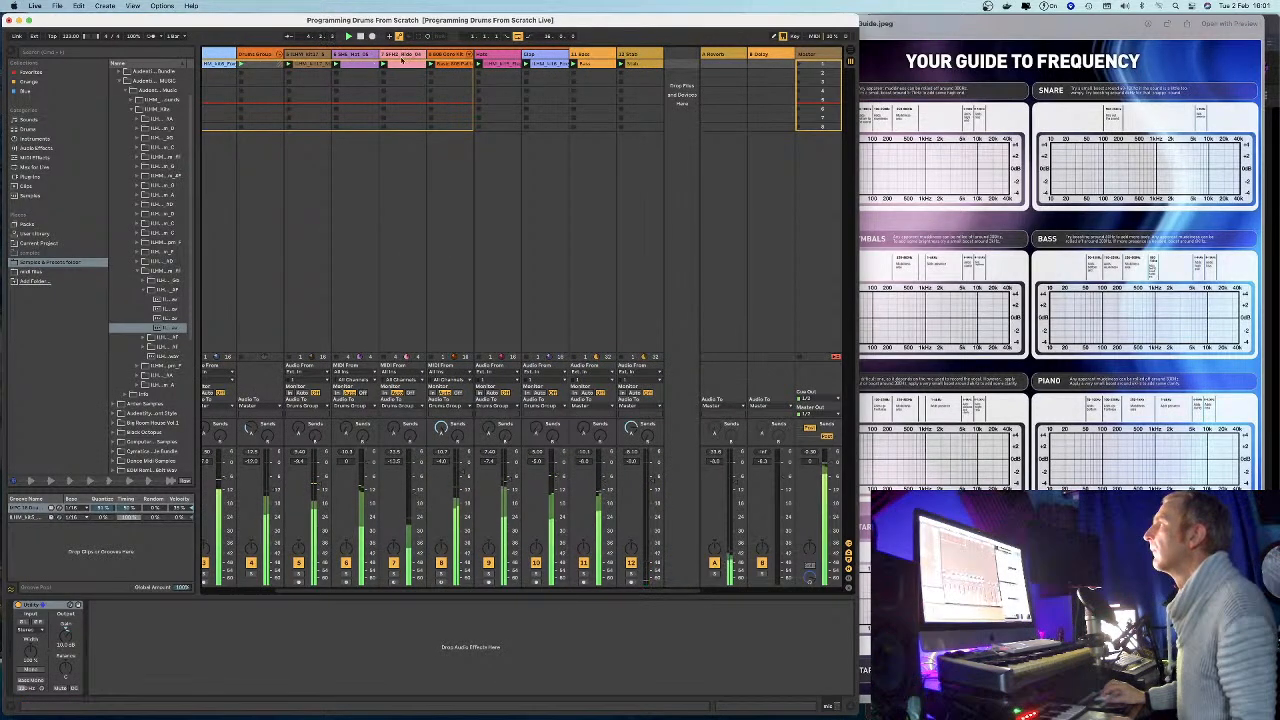
Solo the Stop snare loop track, open its clip's waveform, and return to the full mix to judge how it fits.
{"action": "left_click", "coordinate": [310, 588]}
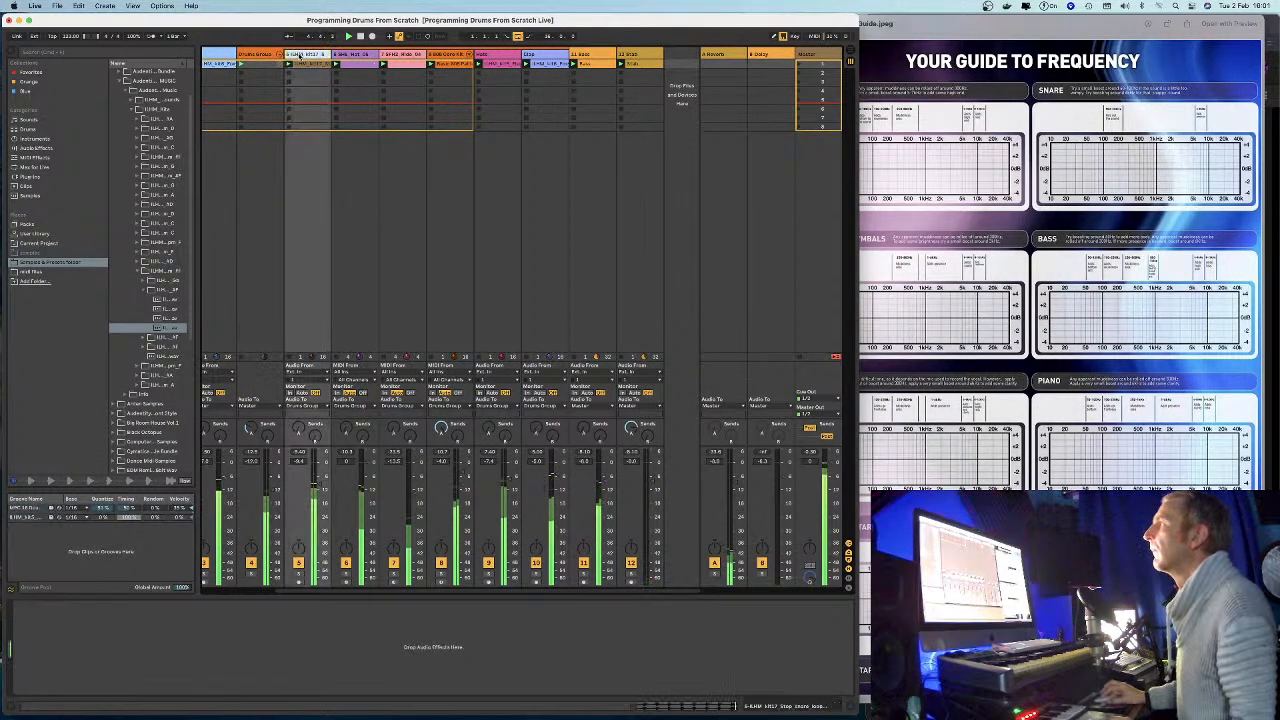
{"action": "left_click", "coordinate": [298, 574]}
{"action": "left_click", "coordinate": [302, 55]}
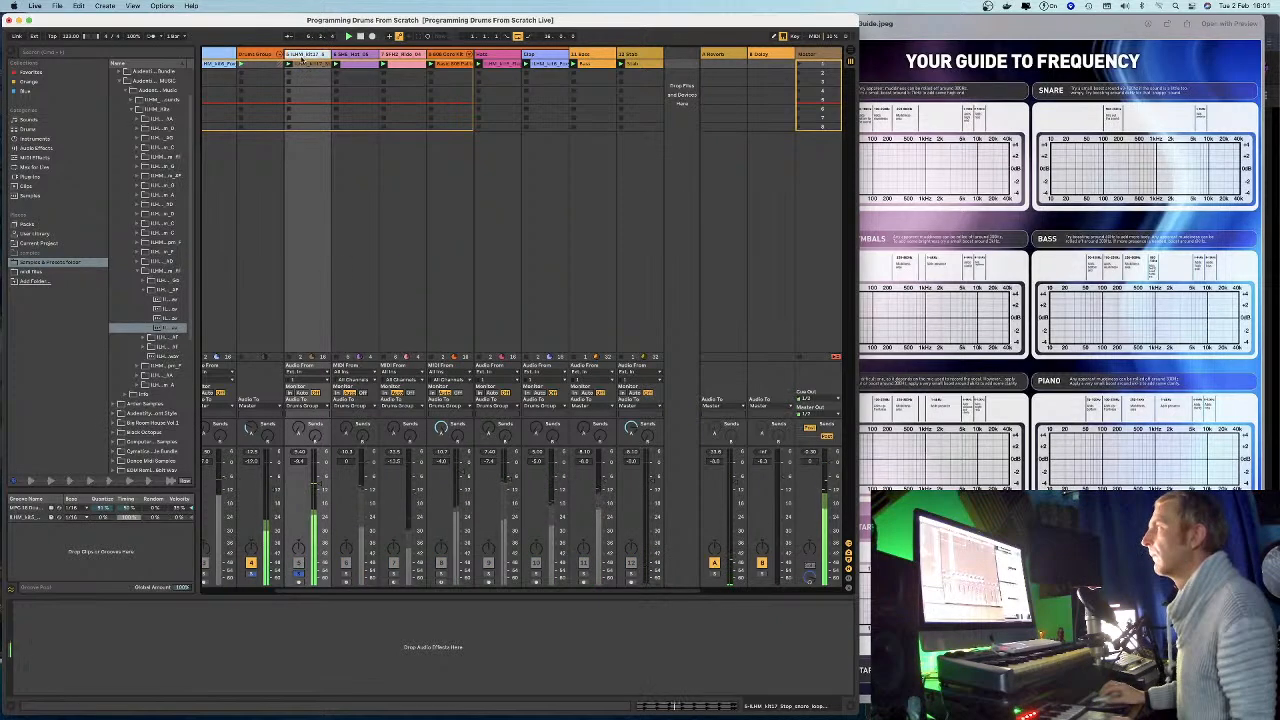
{"action": "double_click", "coordinate": [304, 63]}
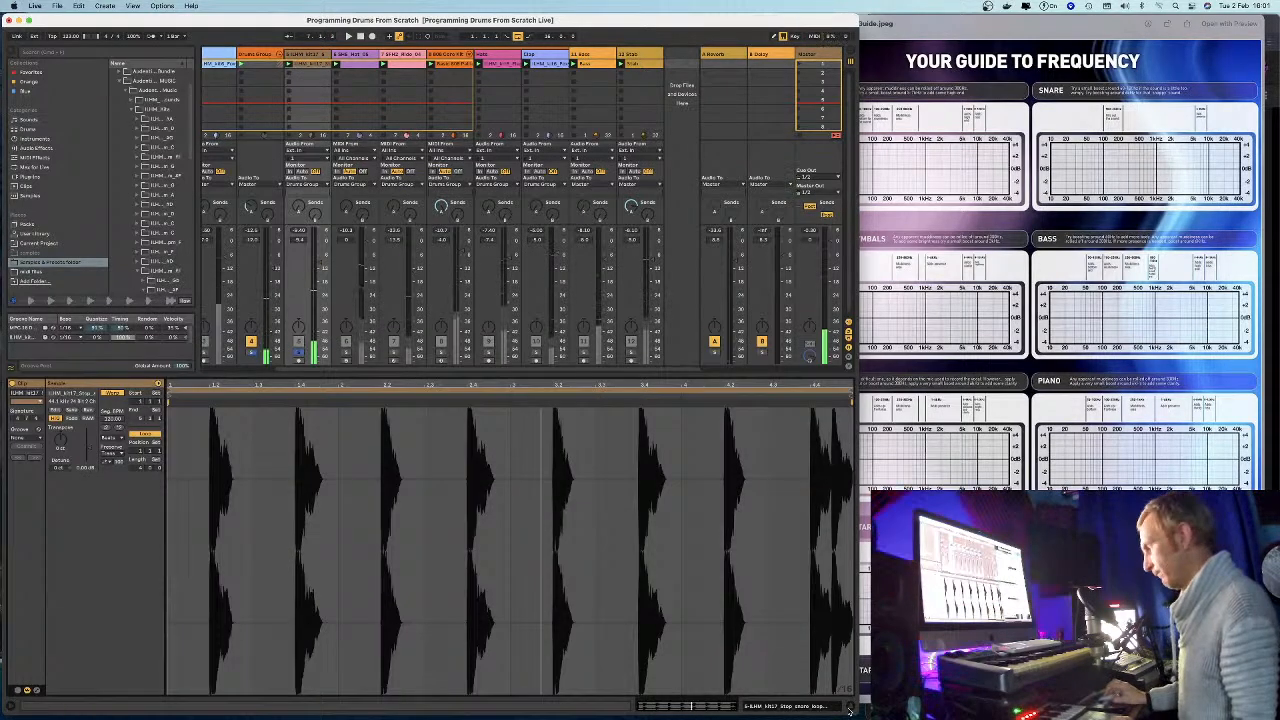
{"action": "left_click", "coordinate": [298, 355]}
{"action": "key", "text": "space"}
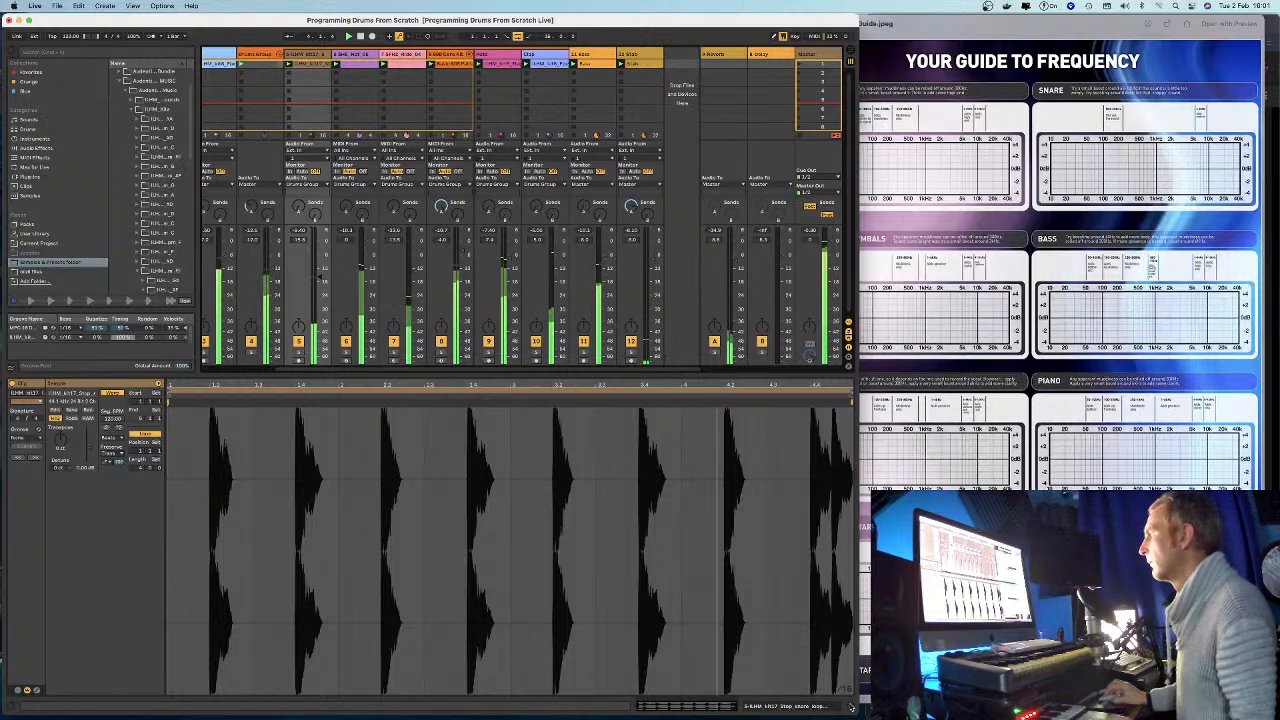
Hide the clip's waveform, delete the Stop snare loop track from the Drums Group and fold the group.
{"action": "left_click", "coordinate": [850, 706]}
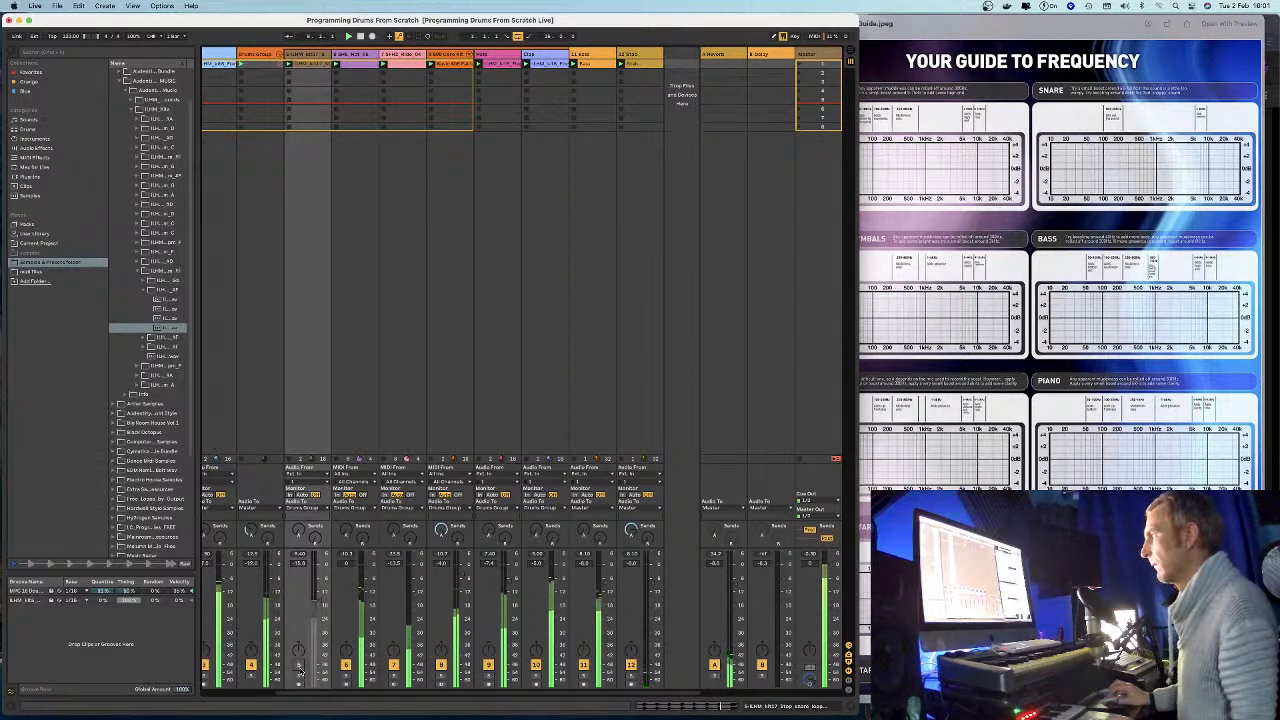
{"action": "left_click", "coordinate": [311, 63]}
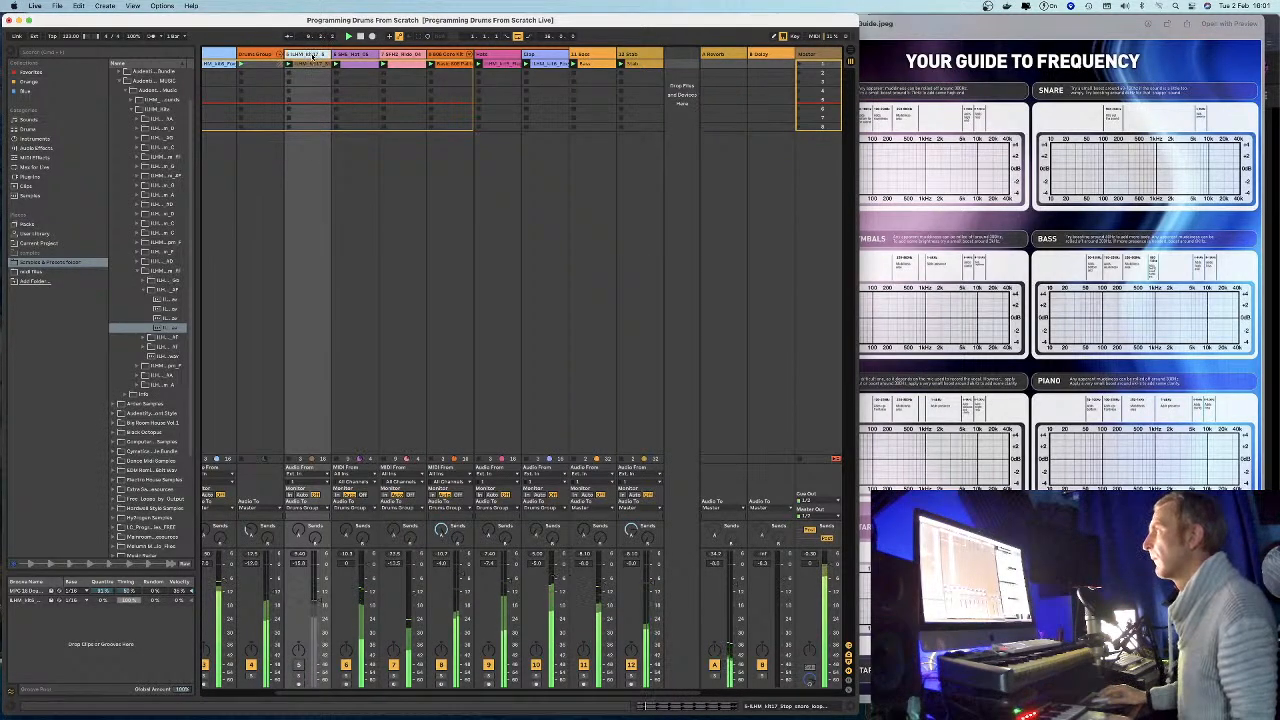
{"action": "key", "text": "Delete"}
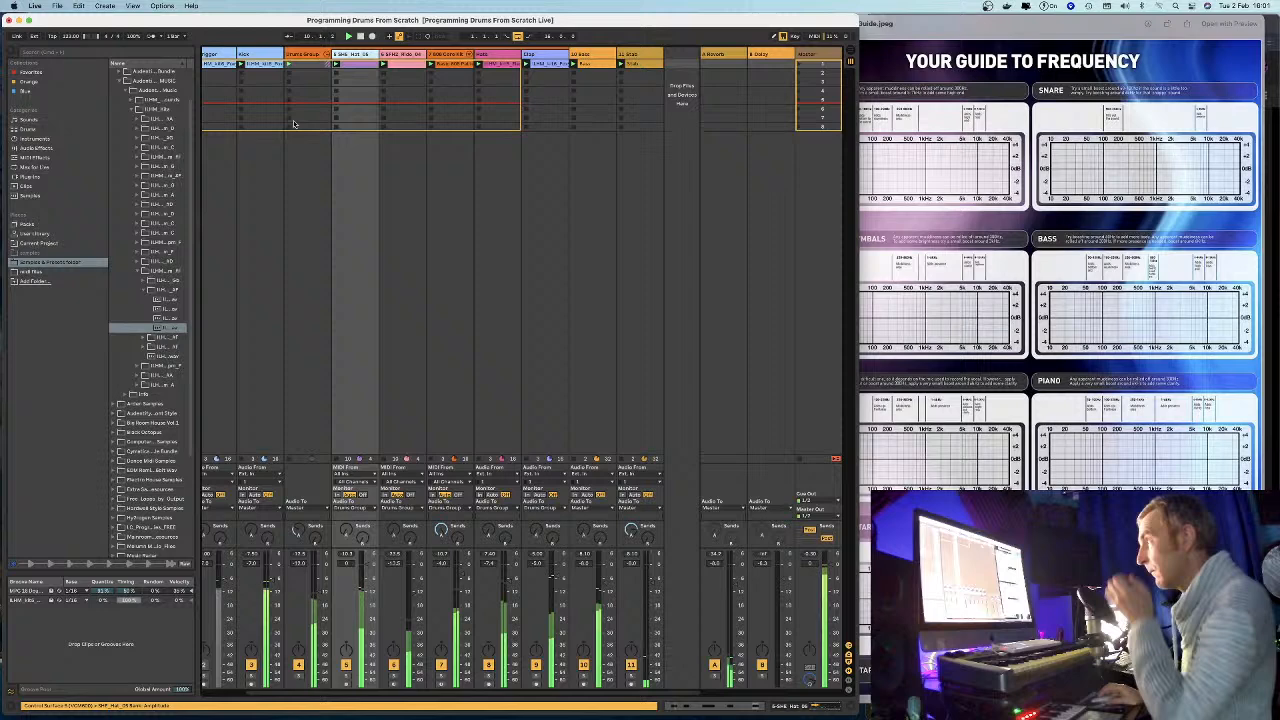
{"action": "left_click", "coordinate": [327, 54]}
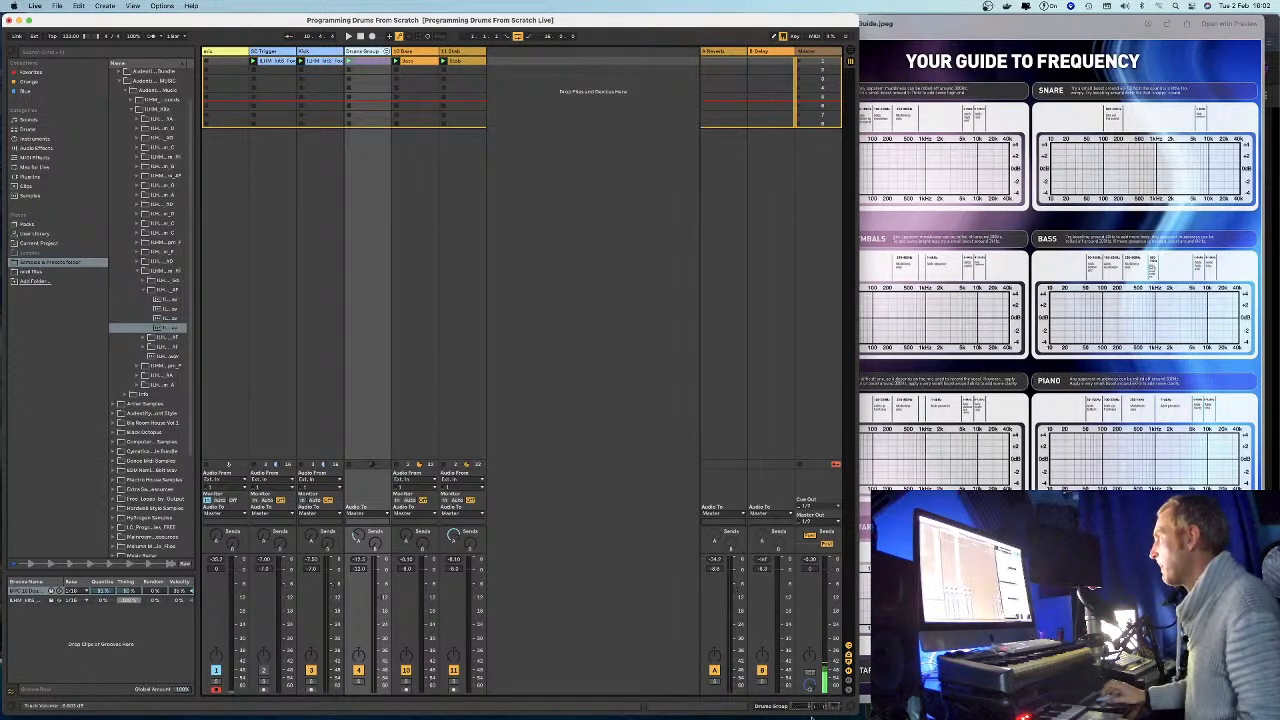
Switch to OBS and close the Frequency Guide image covering the browser window.
{"action": "mouse_move", "coordinate": [812, 716]}
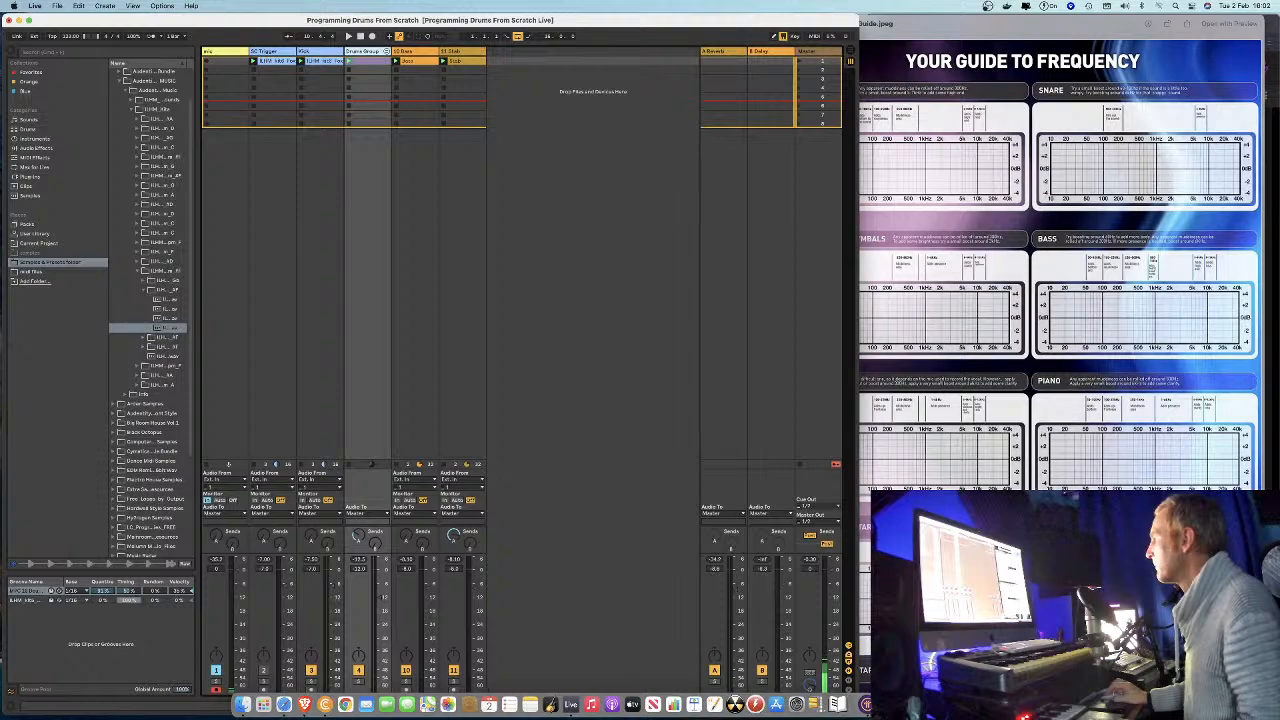
{"action": "left_click", "coordinate": [795, 704]}
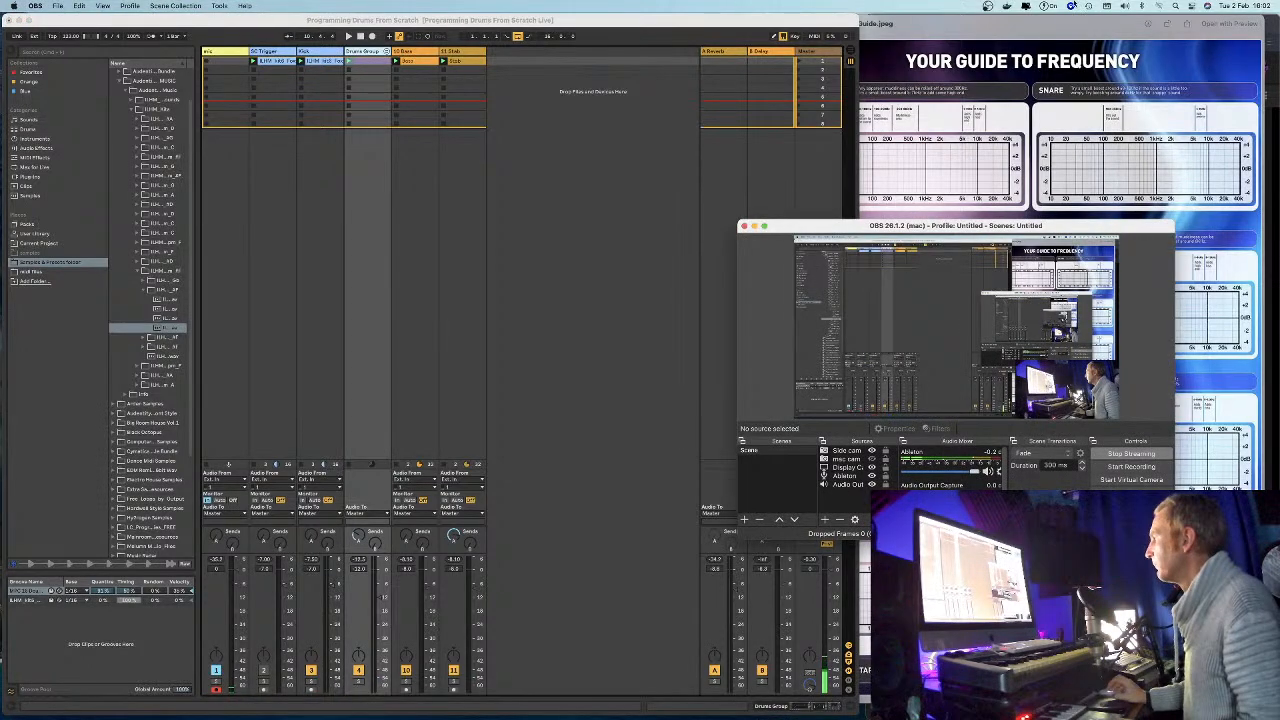
{"action": "left_click", "coordinate": [1068, 33]}
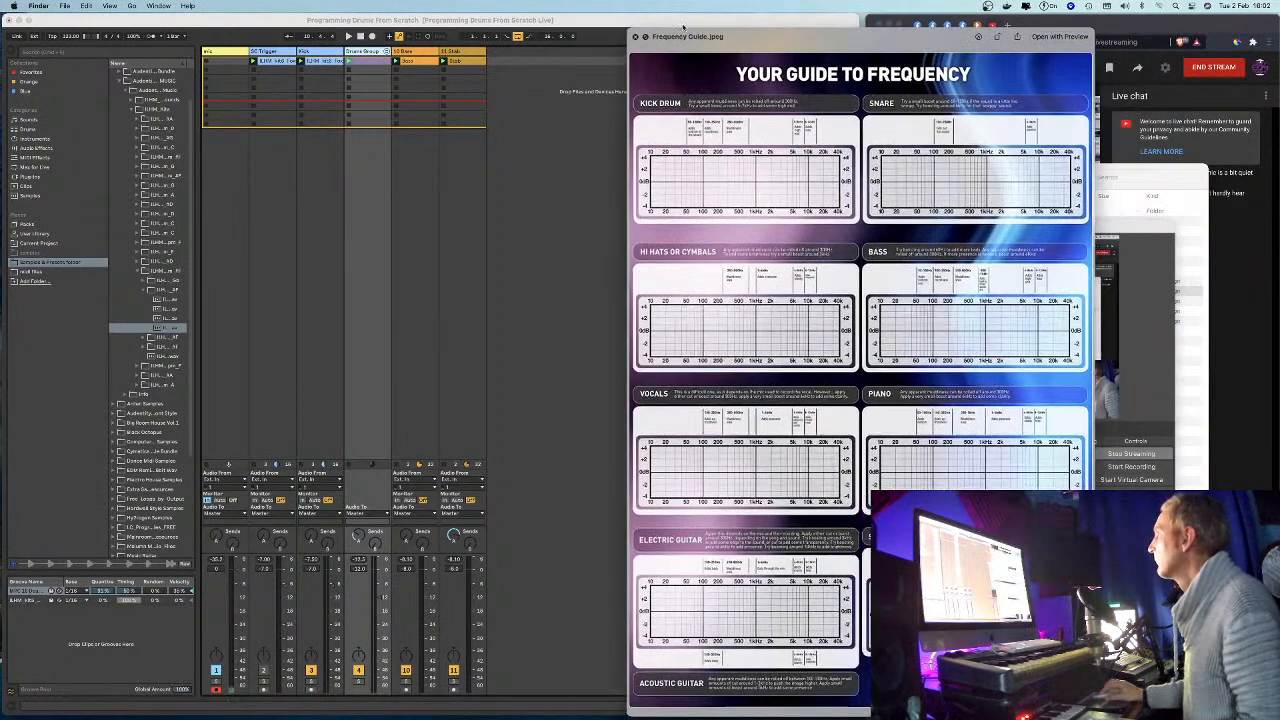
{"action": "left_click", "coordinate": [634, 37]}
Switch to YouTube Studio in the Brave browser and end the live stream.
{"action": "left_click", "coordinate": [1034, 27]}
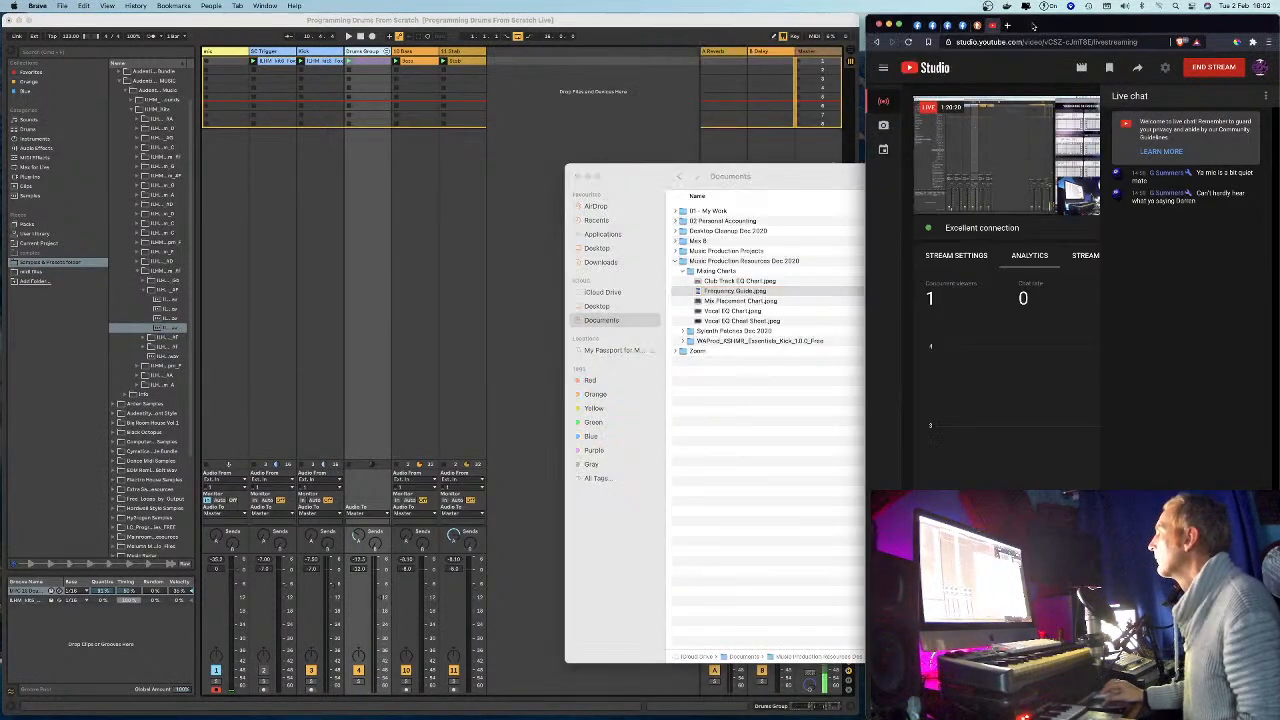
{"action": "left_click", "coordinate": [1214, 68]}
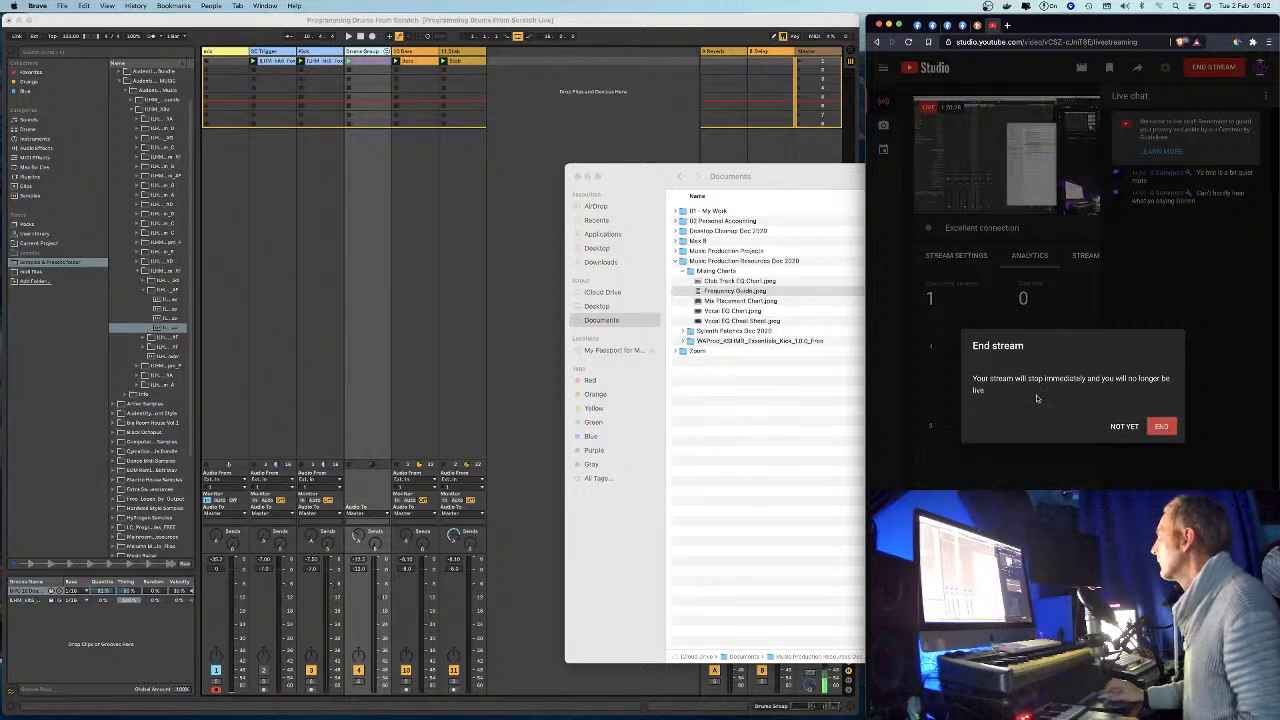
{"action": "left_click", "coordinate": [1161, 426]}
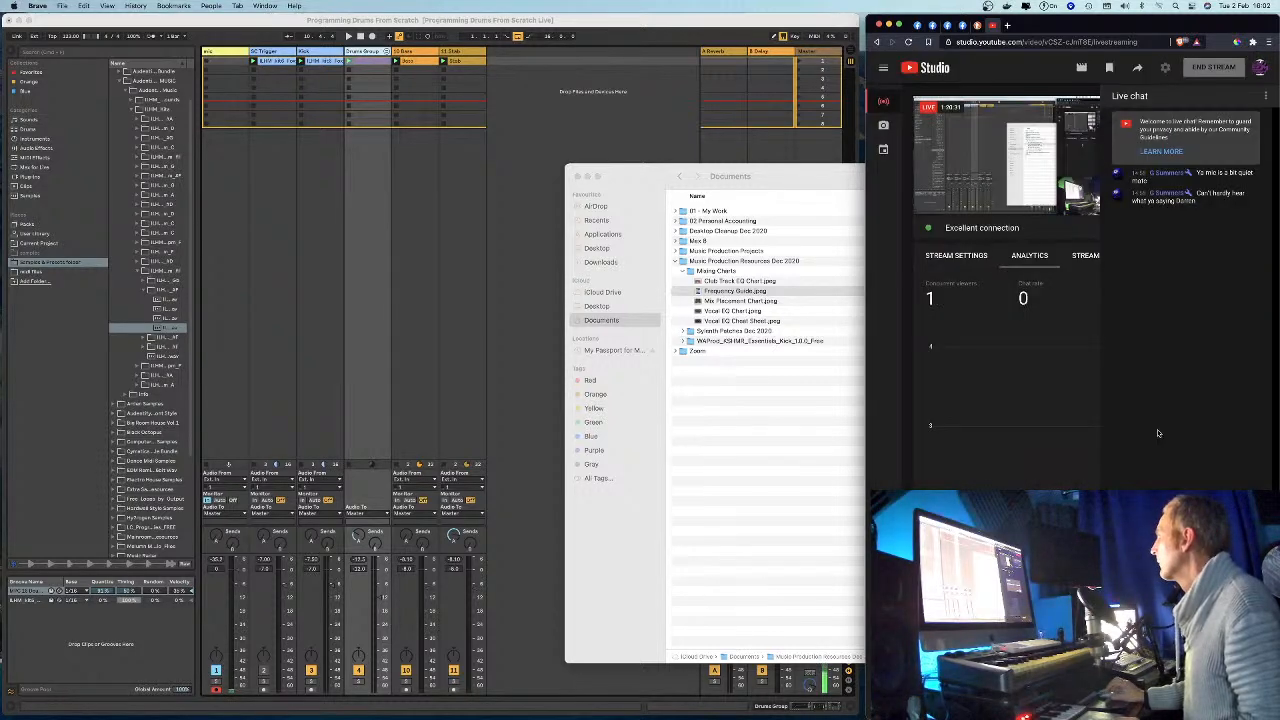